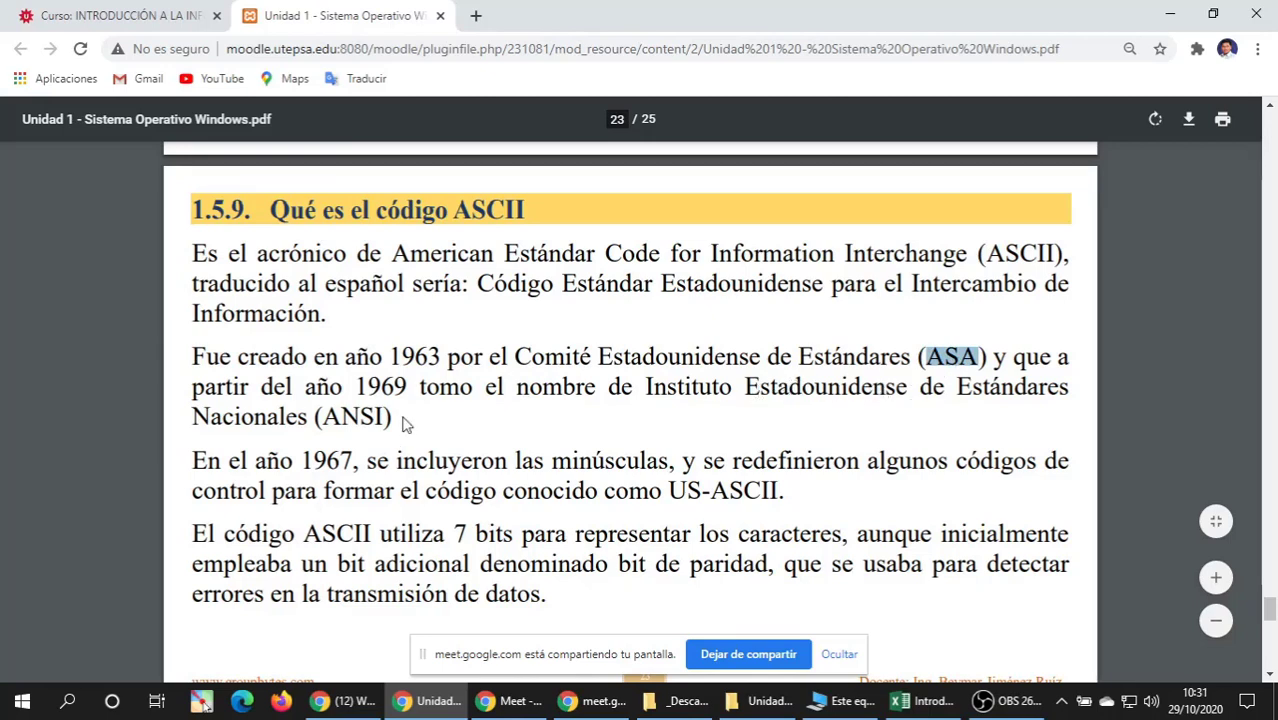
# - Highlight the phrase '7 bits' on page 23 for emphasis, then clear it
pyautogui.scroll(-1, 403, 424)
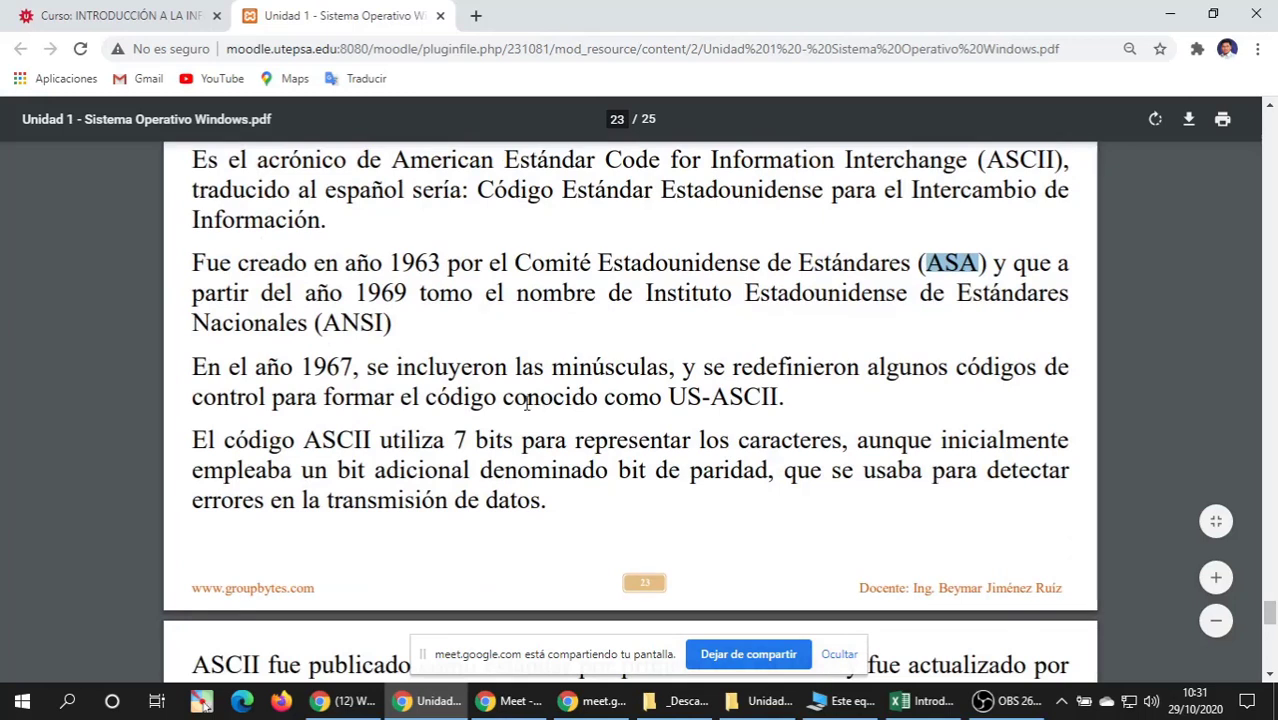
pyautogui.moveTo(444, 440); pyautogui.dragTo(507, 444)
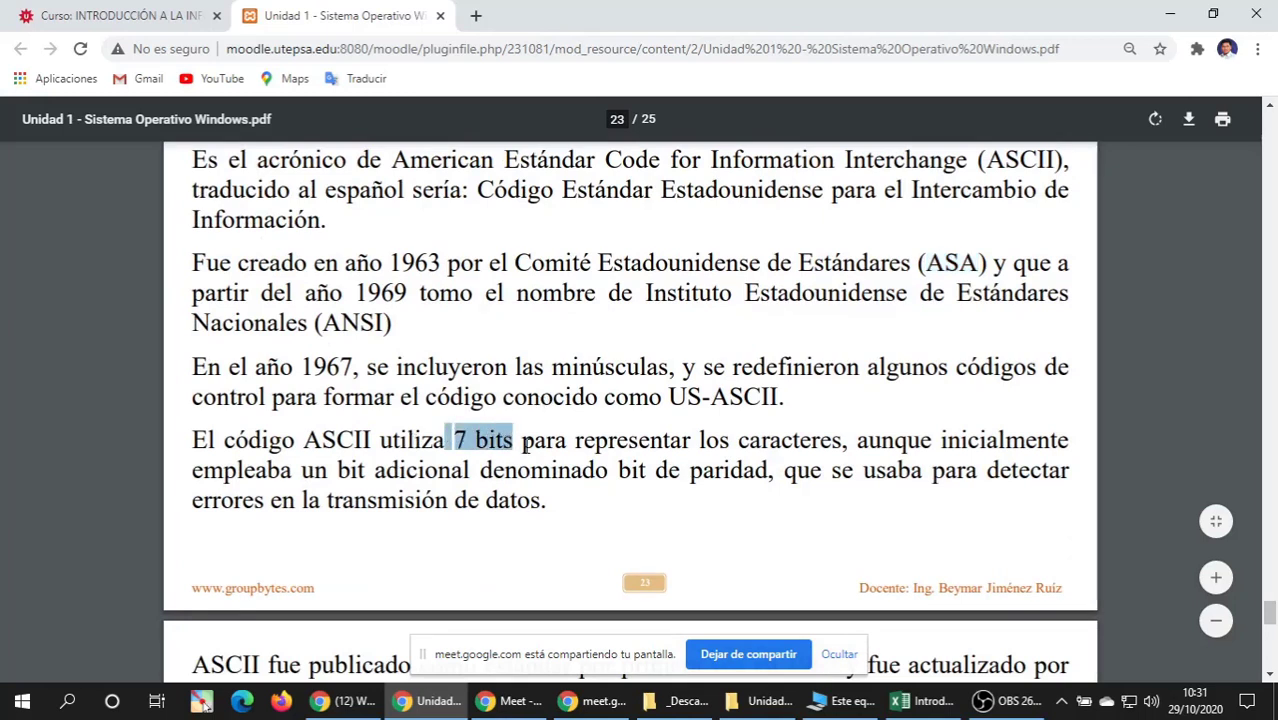
pyautogui.click(547, 446)
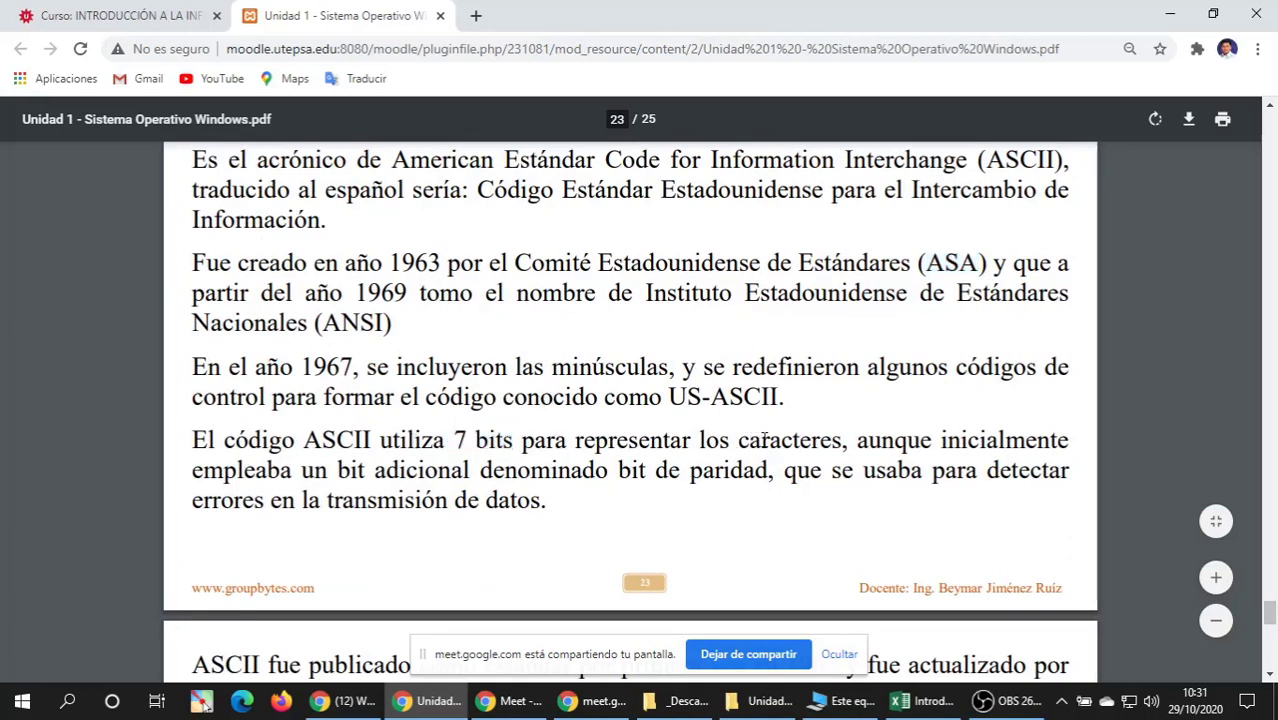
pyautogui.scroll(-1, 765, 438)
pyautogui.scroll(1, 516, 384)
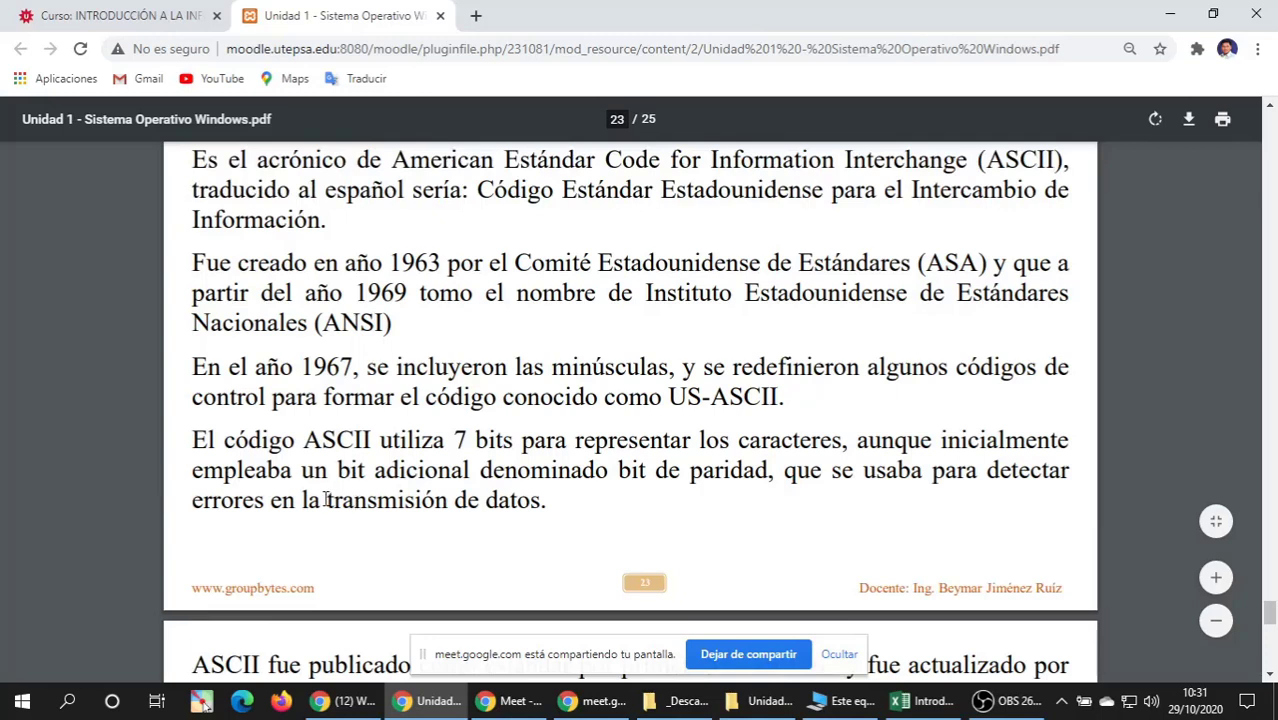
# - Highlight 'transmisión de datos' and 'denominado bit de paridad' in turn, then scroll on to page 24
pyautogui.moveTo(320, 500); pyautogui.dragTo(538, 505)
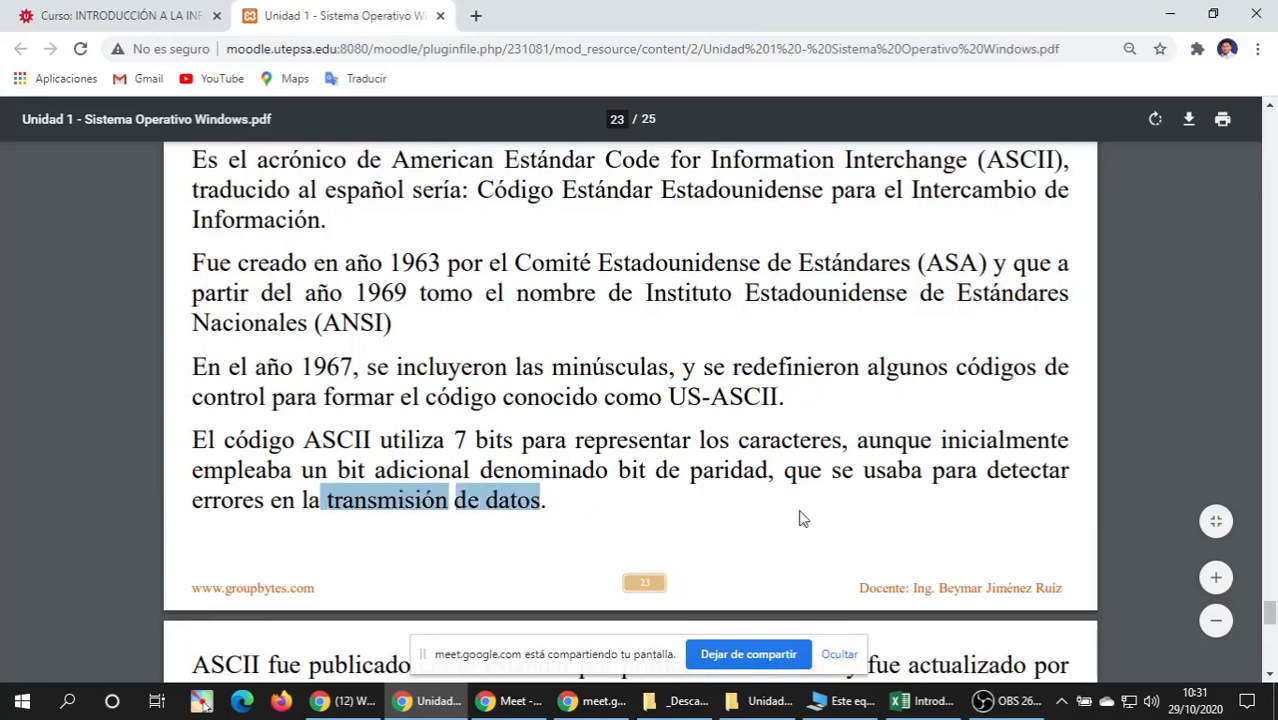
pyautogui.click(610, 471)
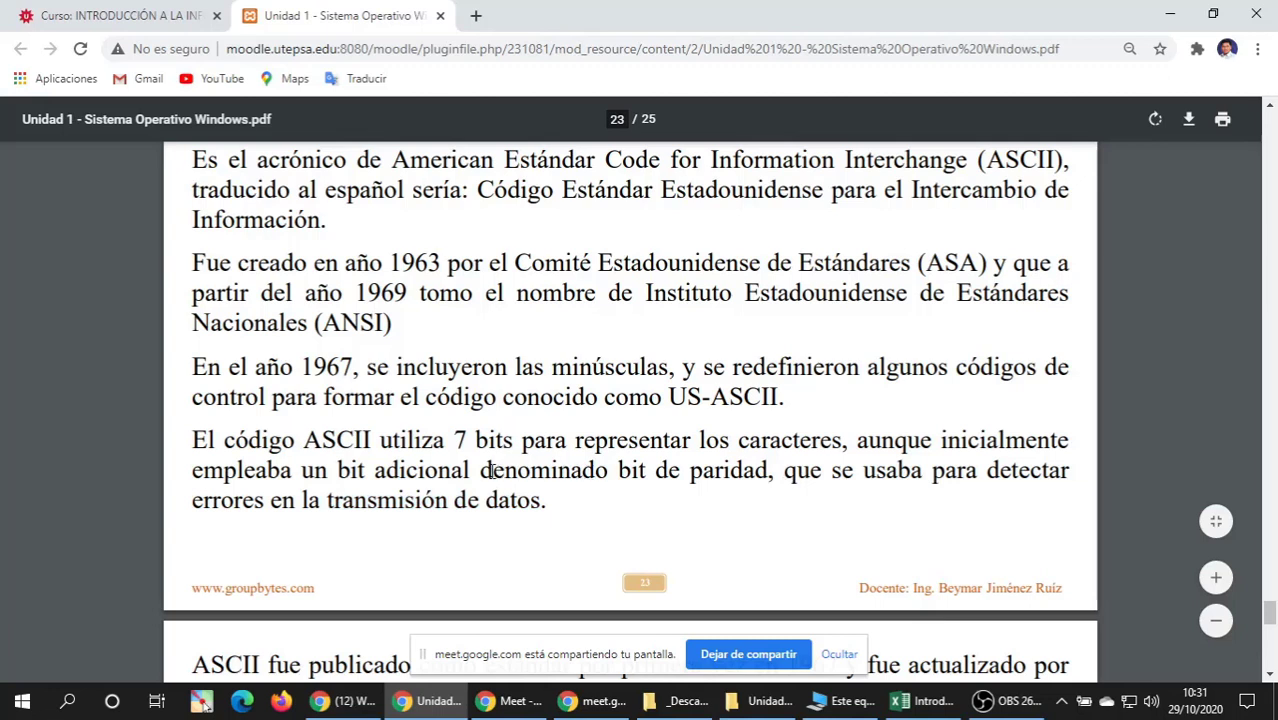
pyautogui.moveTo(484, 471); pyautogui.dragTo(770, 476)
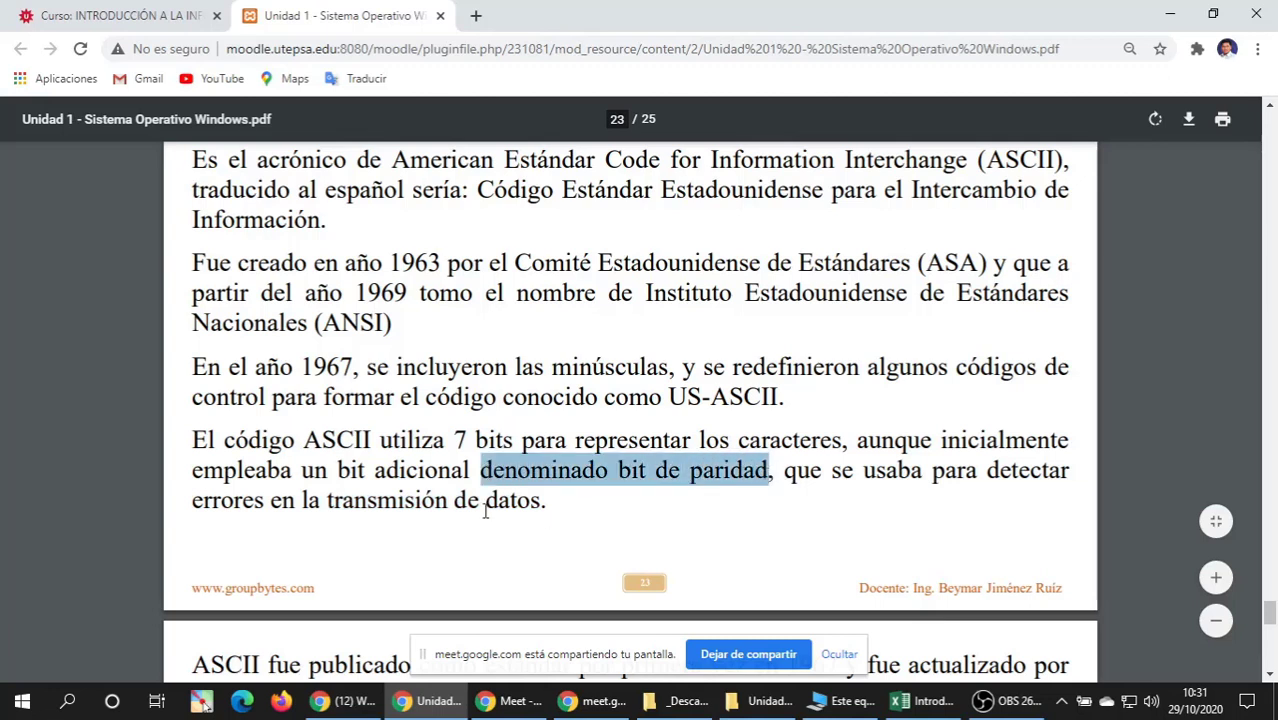
pyautogui.doubleClick(227, 503)
pyautogui.scroll(-5, 672, 517)
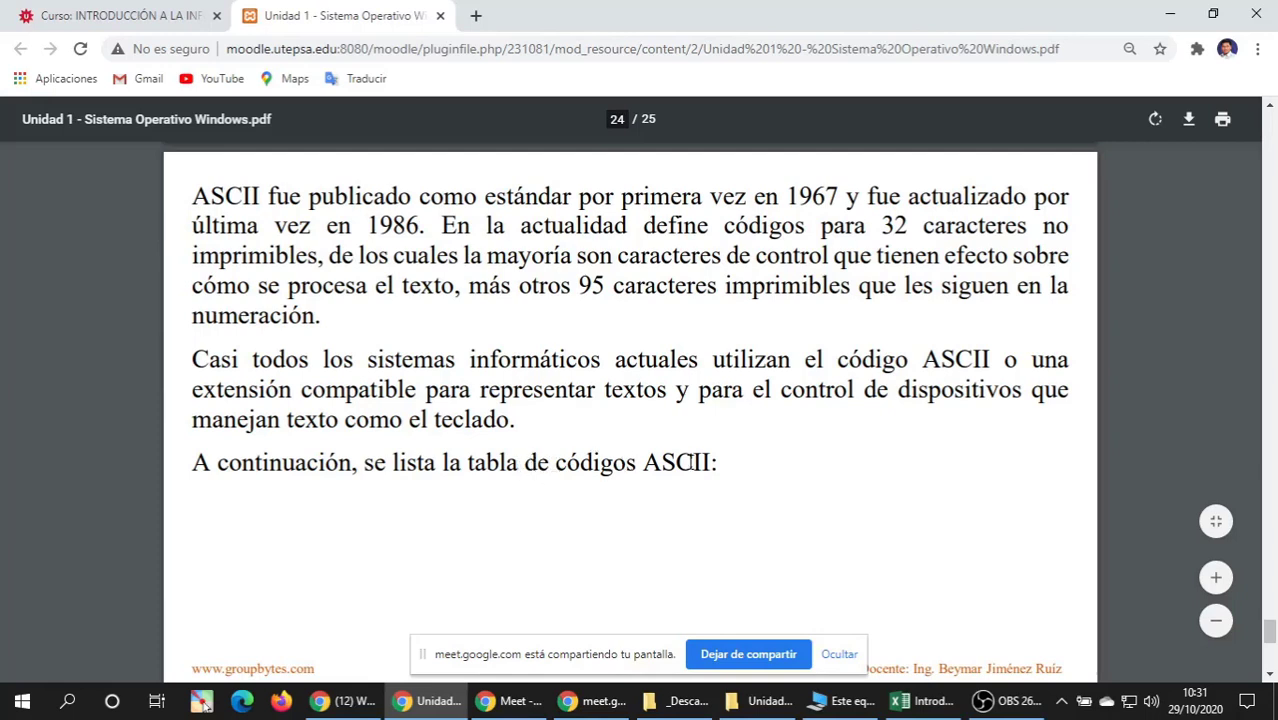
# - Scroll down to the ASCII code table on page 25 and zoom in on it
pyautogui.scroll(-5, 686, 460)
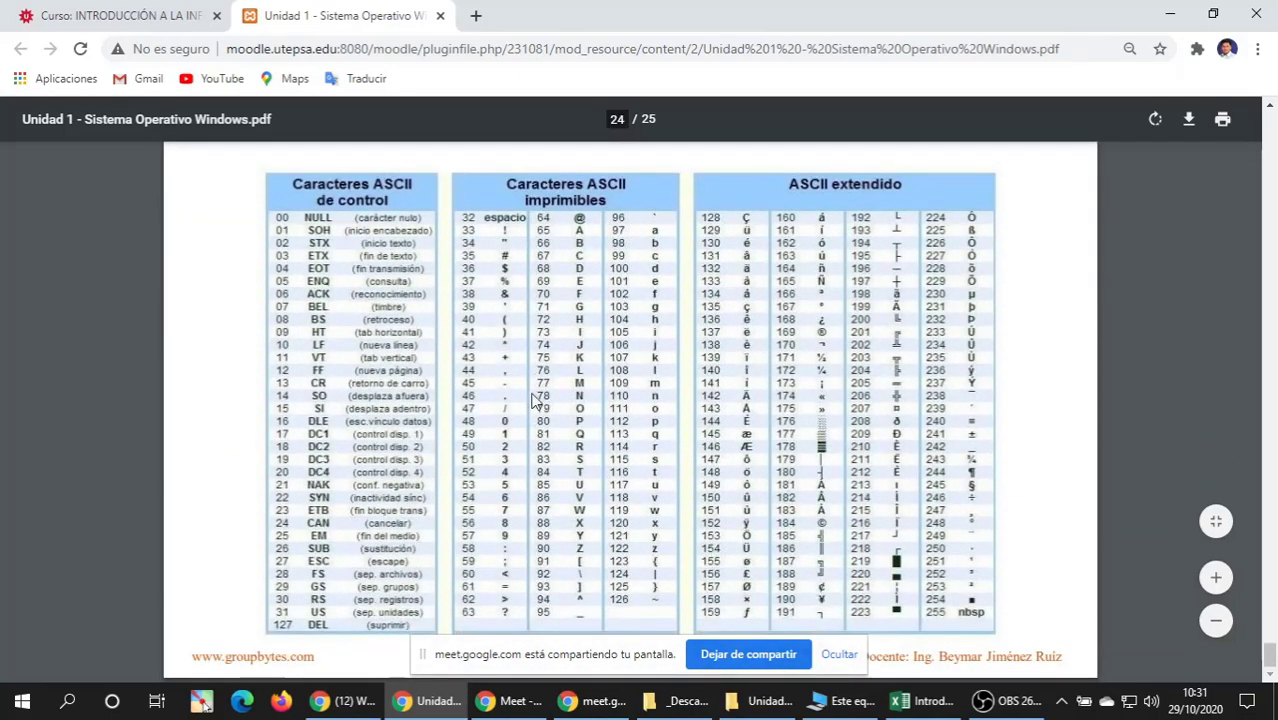
pyautogui.scroll(3, 510, 395)
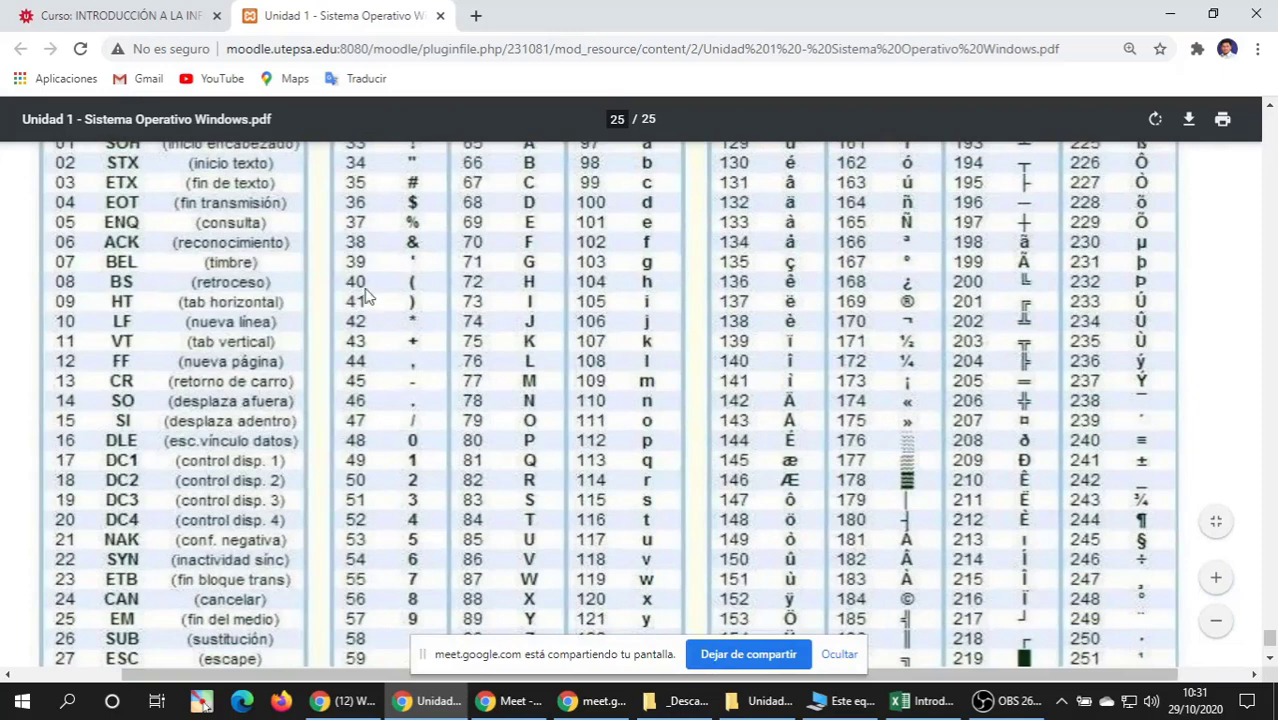
pyautogui.scroll(3, 384, 273)
pyautogui.scroll(-1, 382, 308)
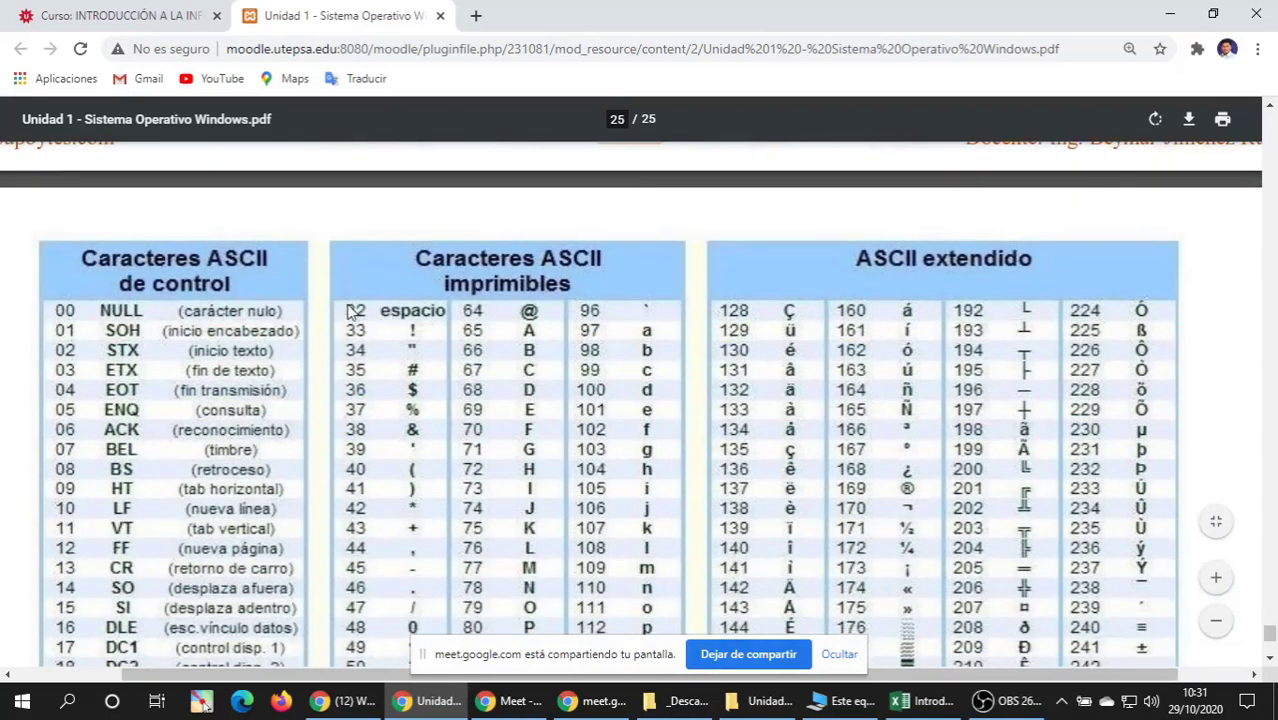
pyautogui.scroll(-2, 430, 413)
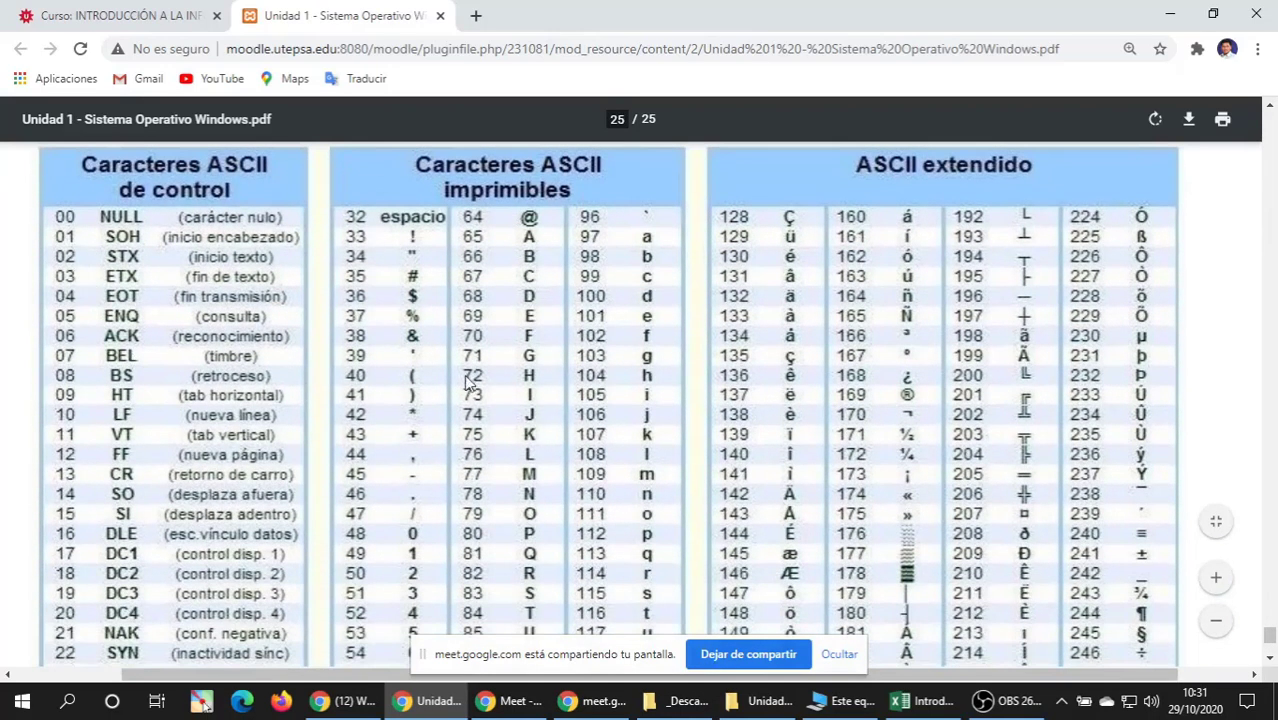
pyautogui.scroll(1, 530, 390)
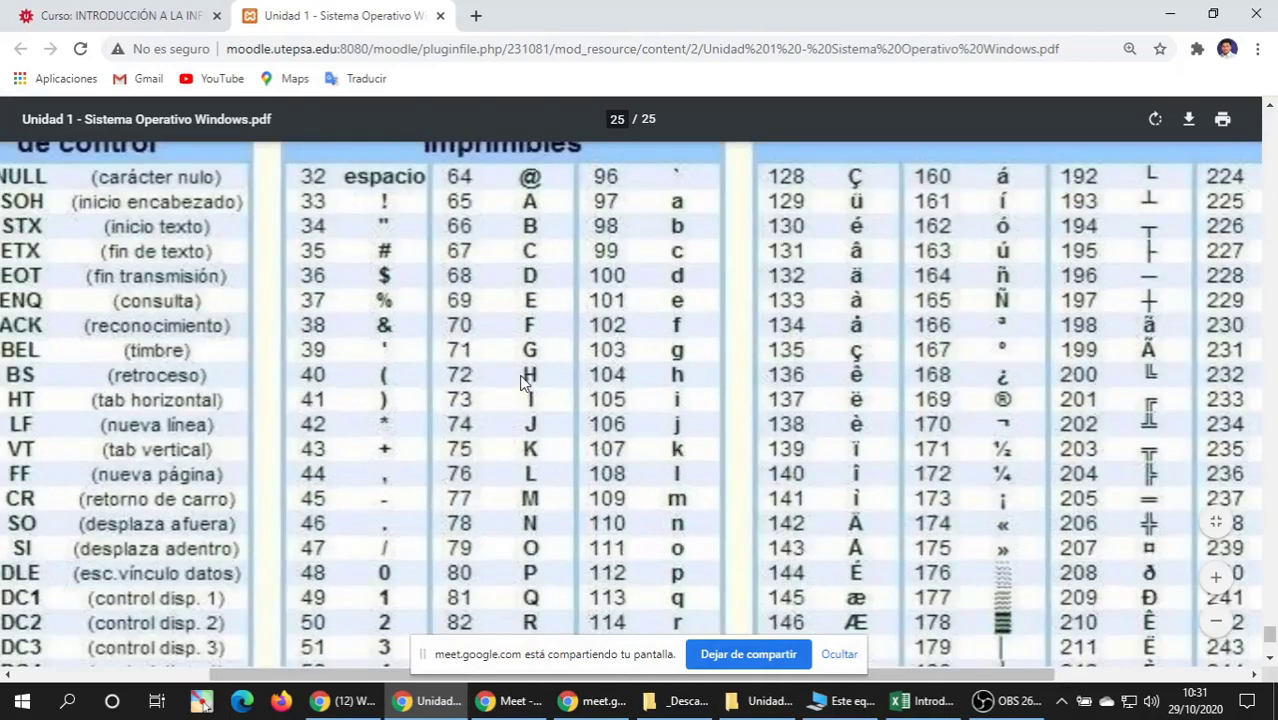
pyautogui.scroll(2, 538, 300)
pyautogui.scroll(1, 549, 328)
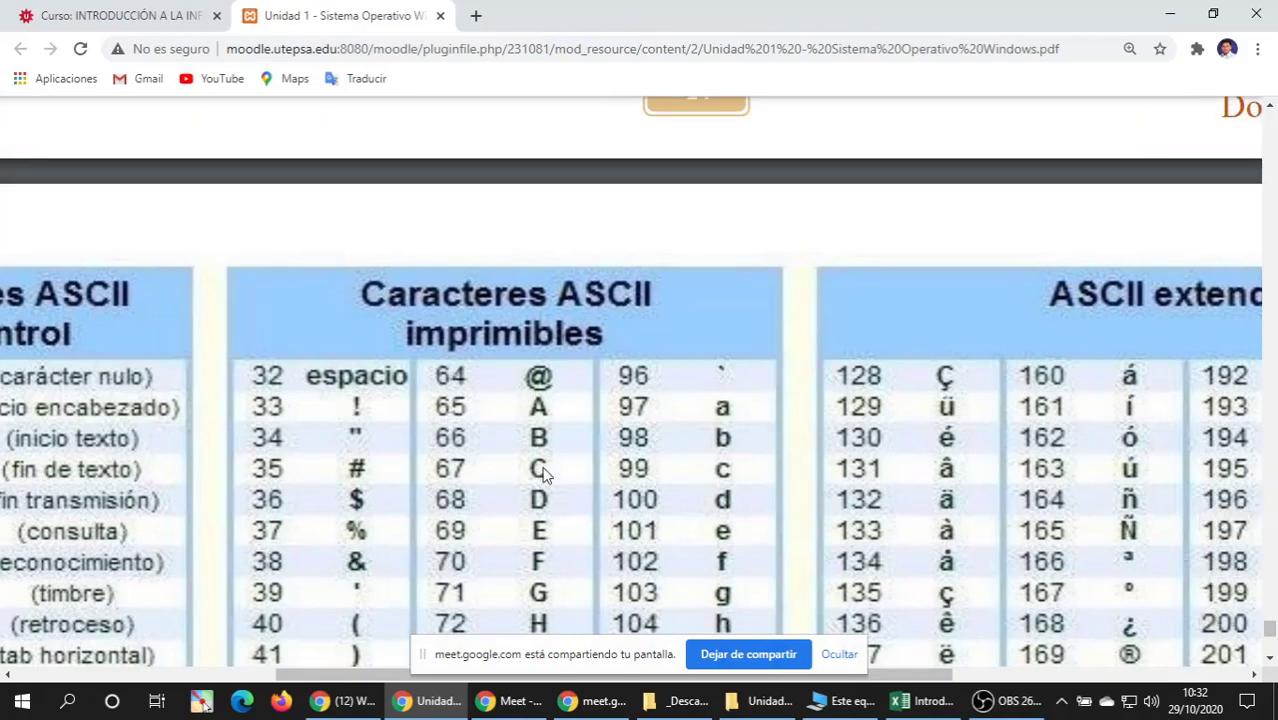
# - Zoom back out, scroll up to page 21, and jump to the PDF's first page
pyautogui.scroll(-8, 543, 473)
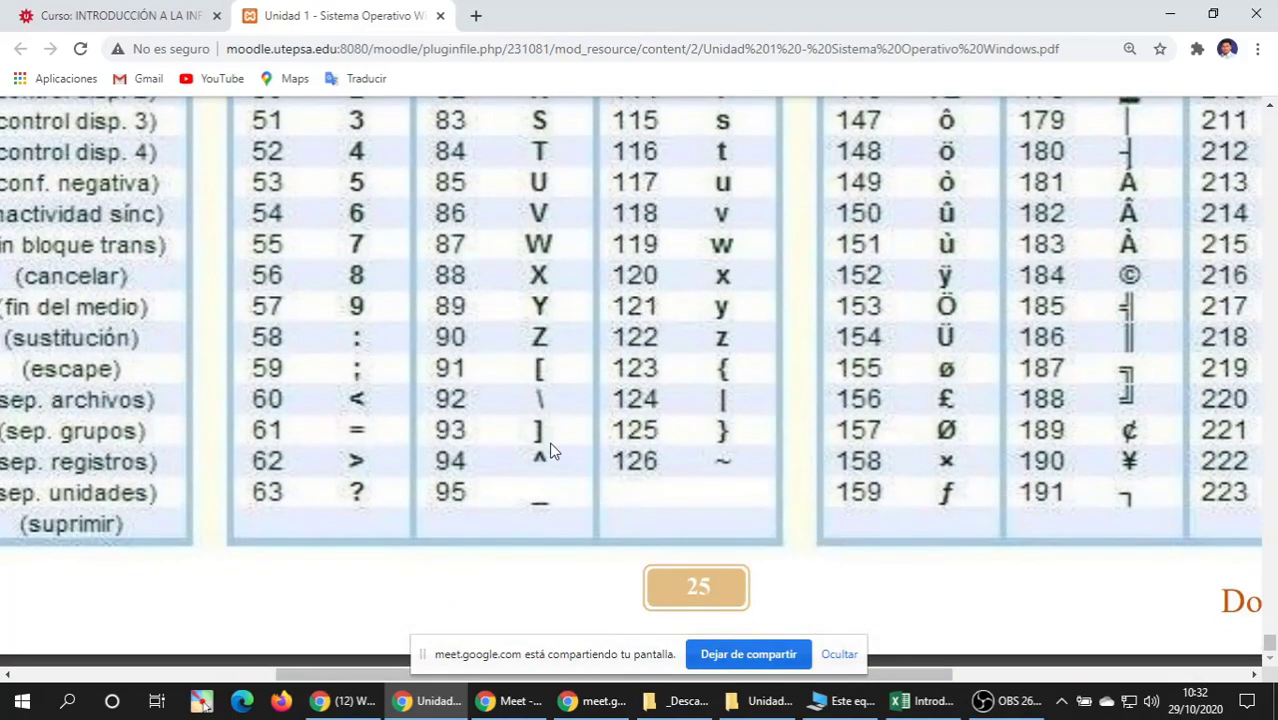
pyautogui.scroll(9, 549, 448)
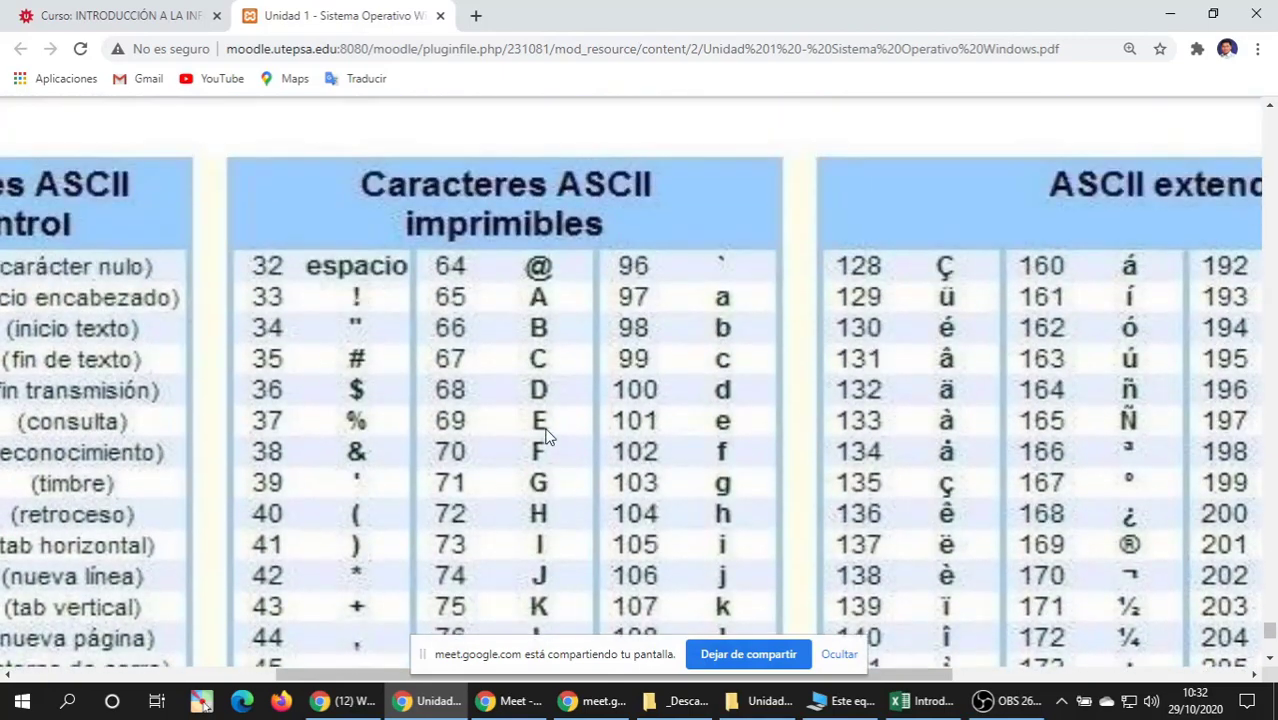
pyautogui.scroll(2, 547, 437)
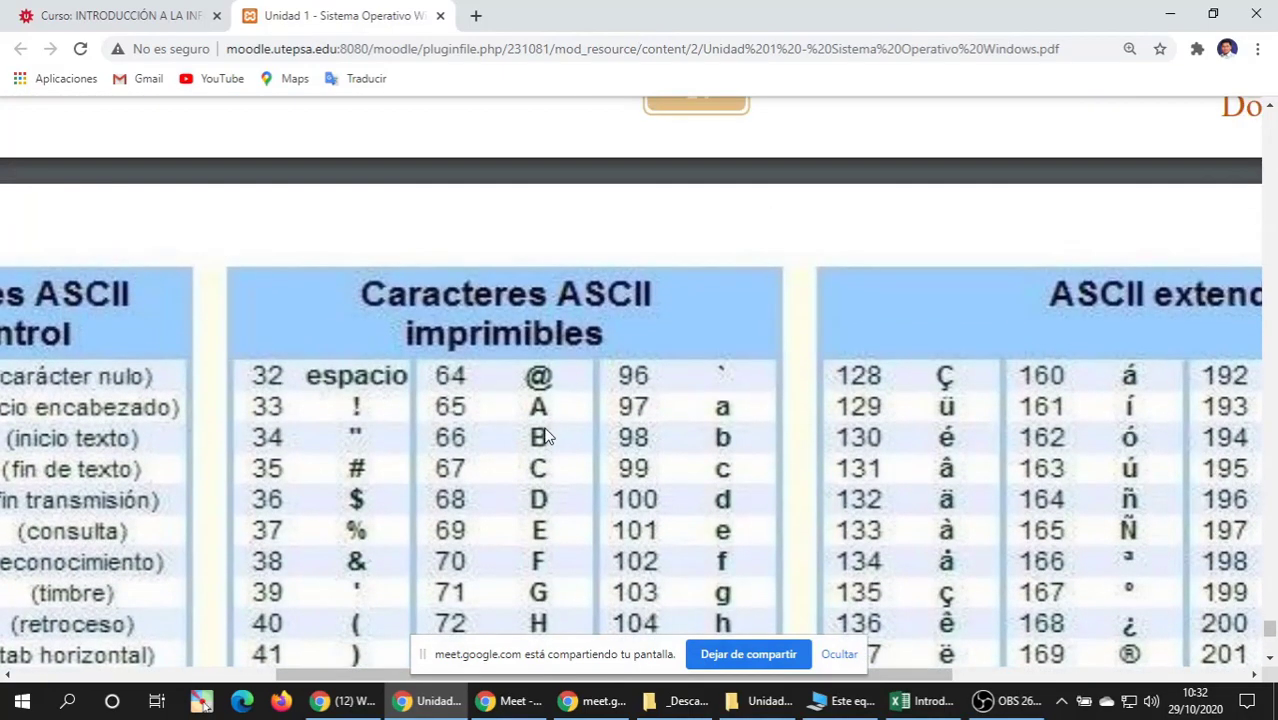
pyautogui.scroll(-3, 546, 437)
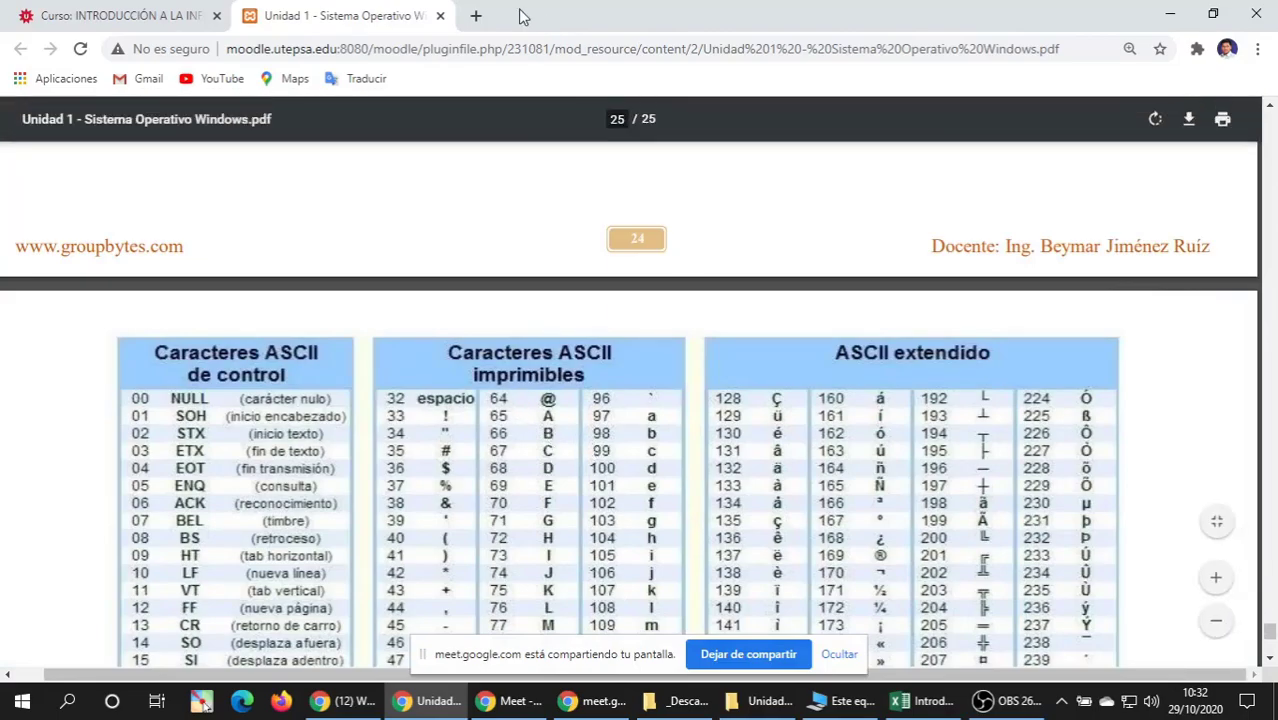
pyautogui.scroll(-4, 590, 352)
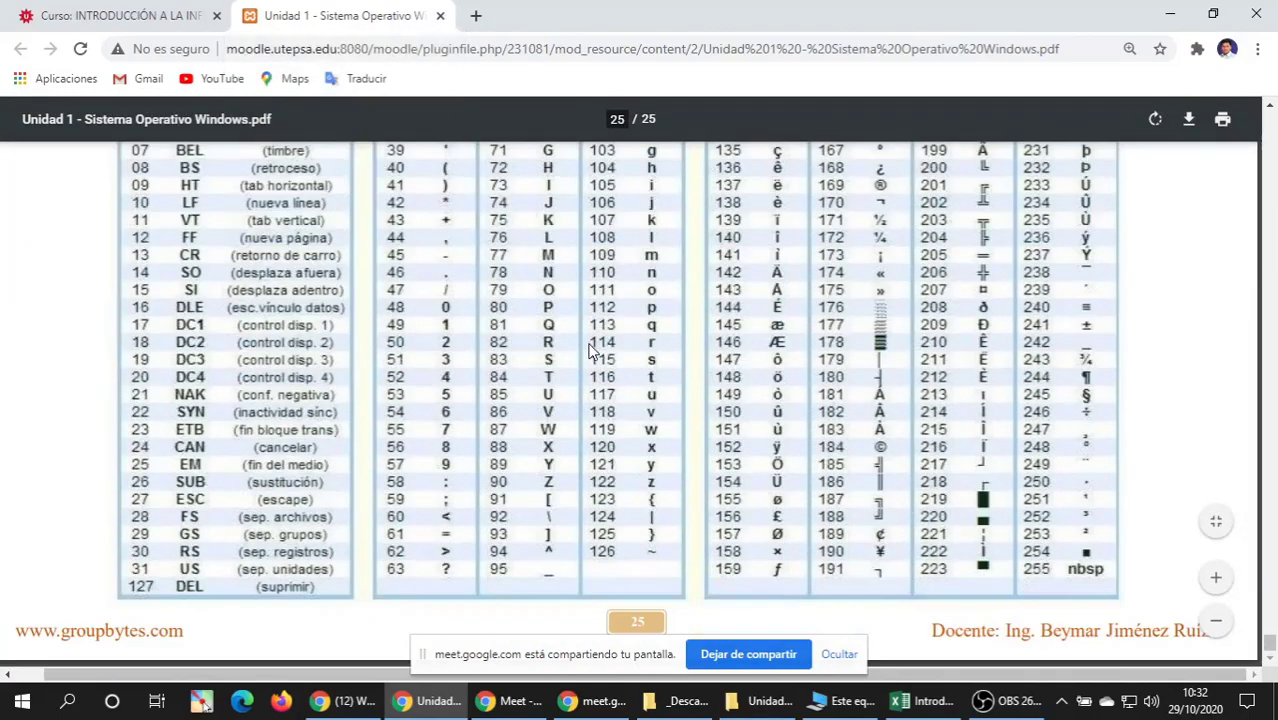
pyautogui.scroll(20, 620, 343)
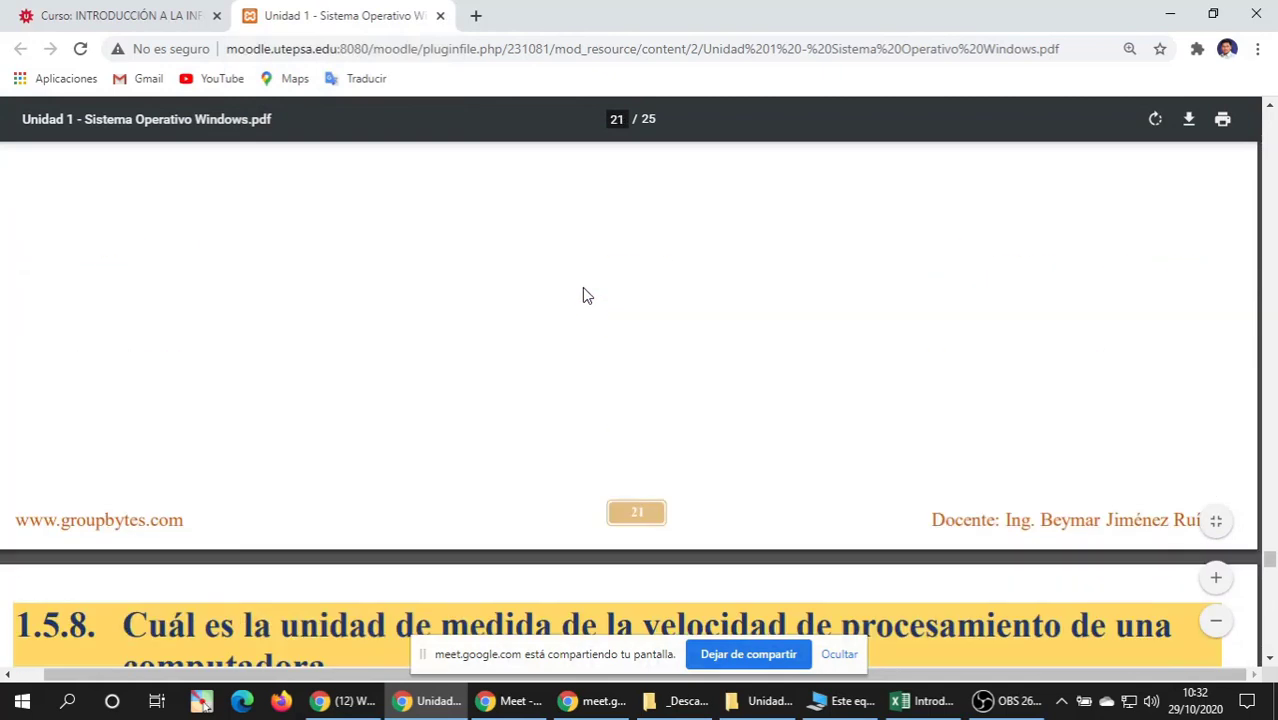
pyautogui.scroll(-1, 677, 287)
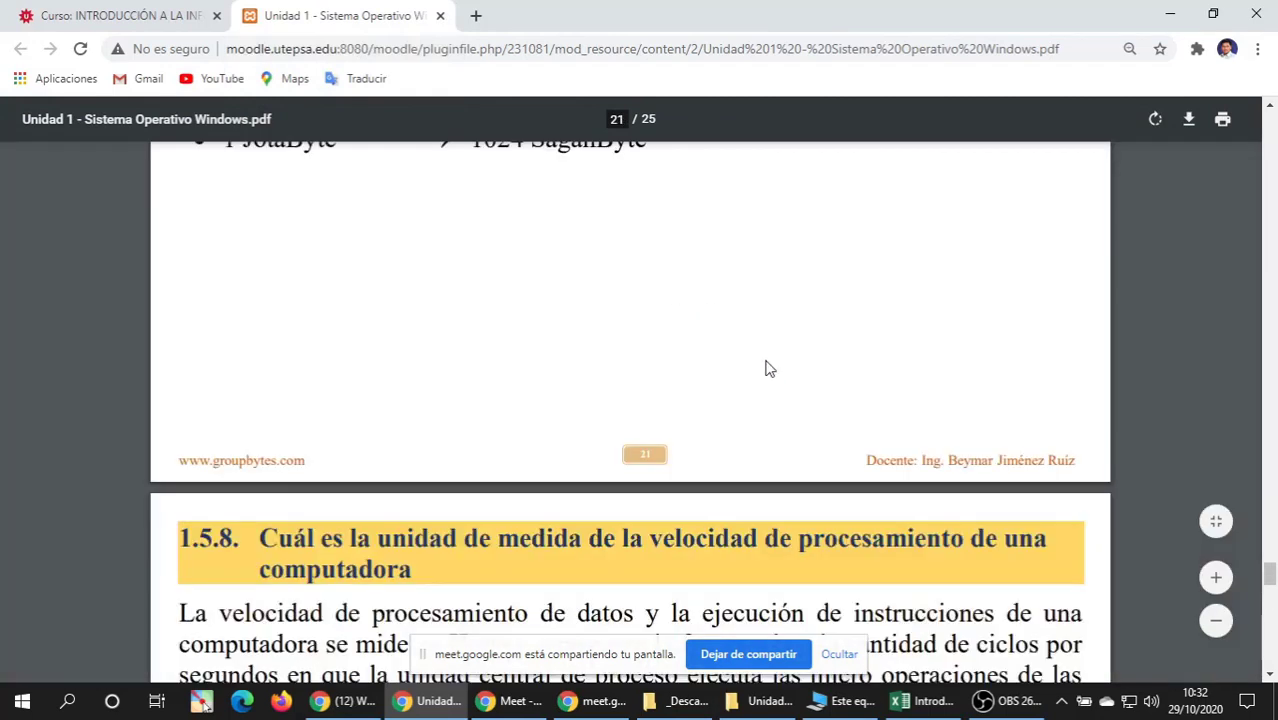
pyautogui.scroll(2, 843, 365)
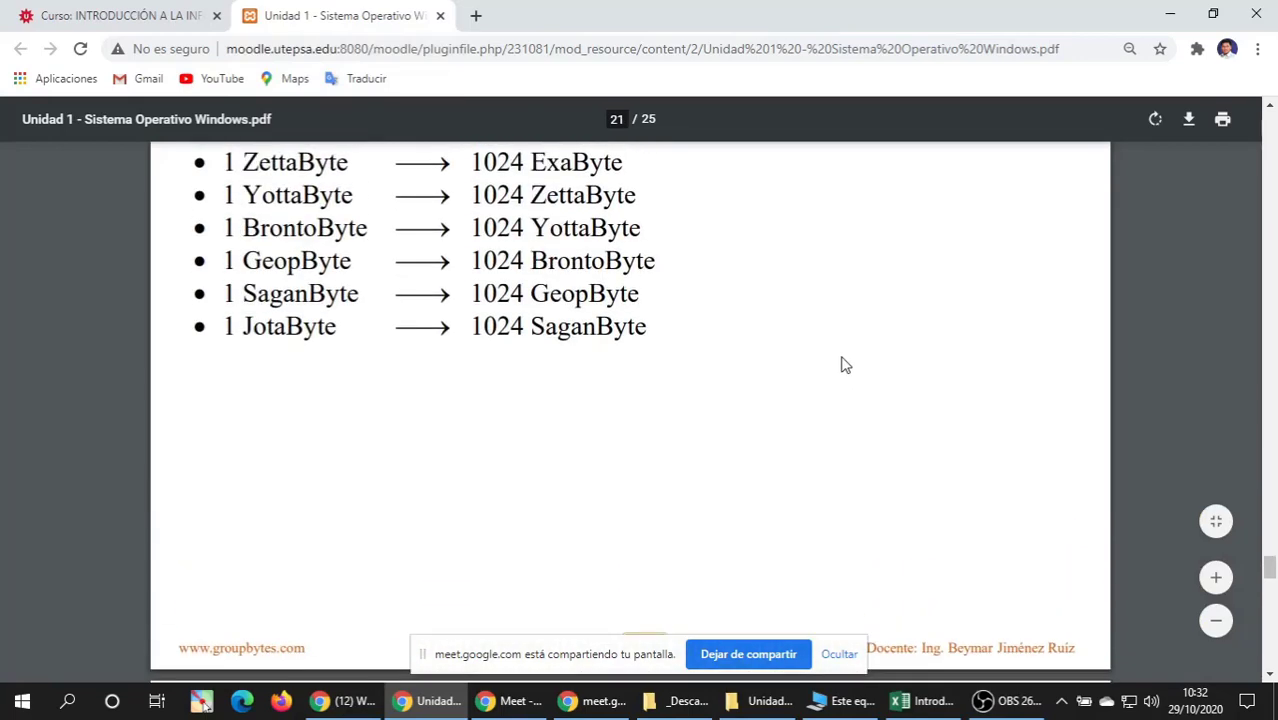
pyautogui.press('Home')
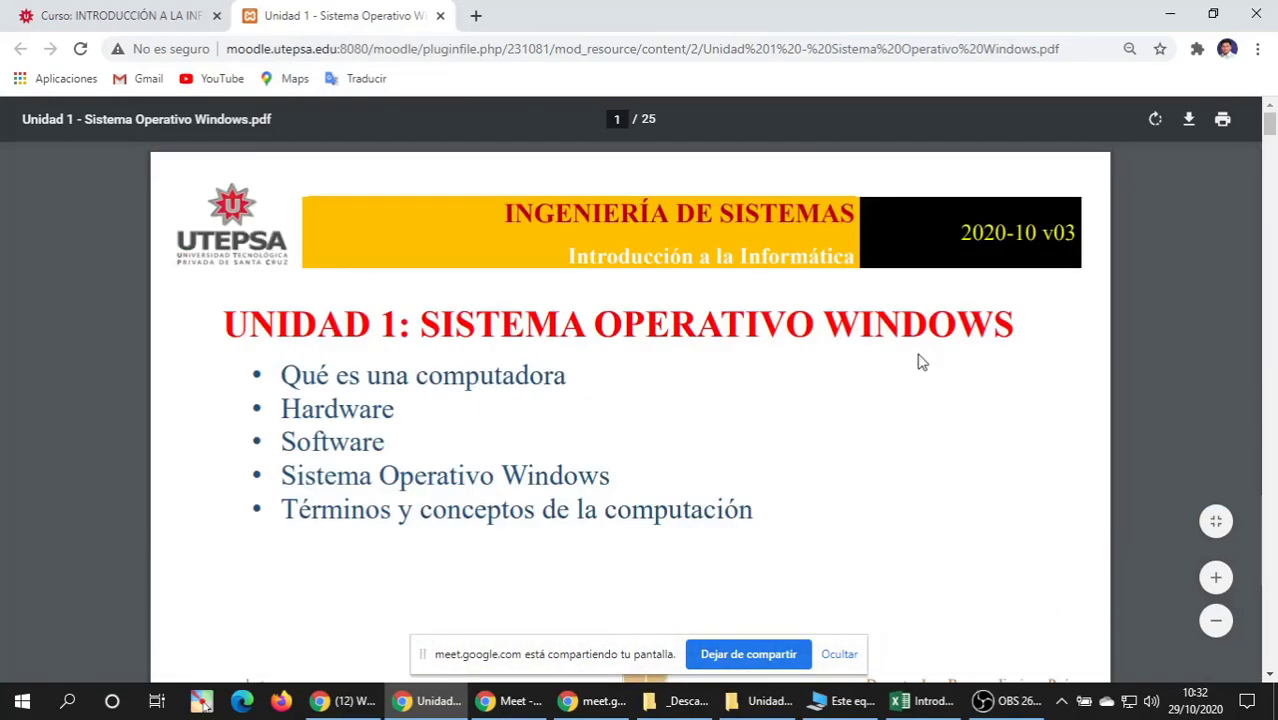
# - Admit two people waiting to join the Google Meet call
pyautogui.click(510, 700)
pyautogui.click(837, 444)
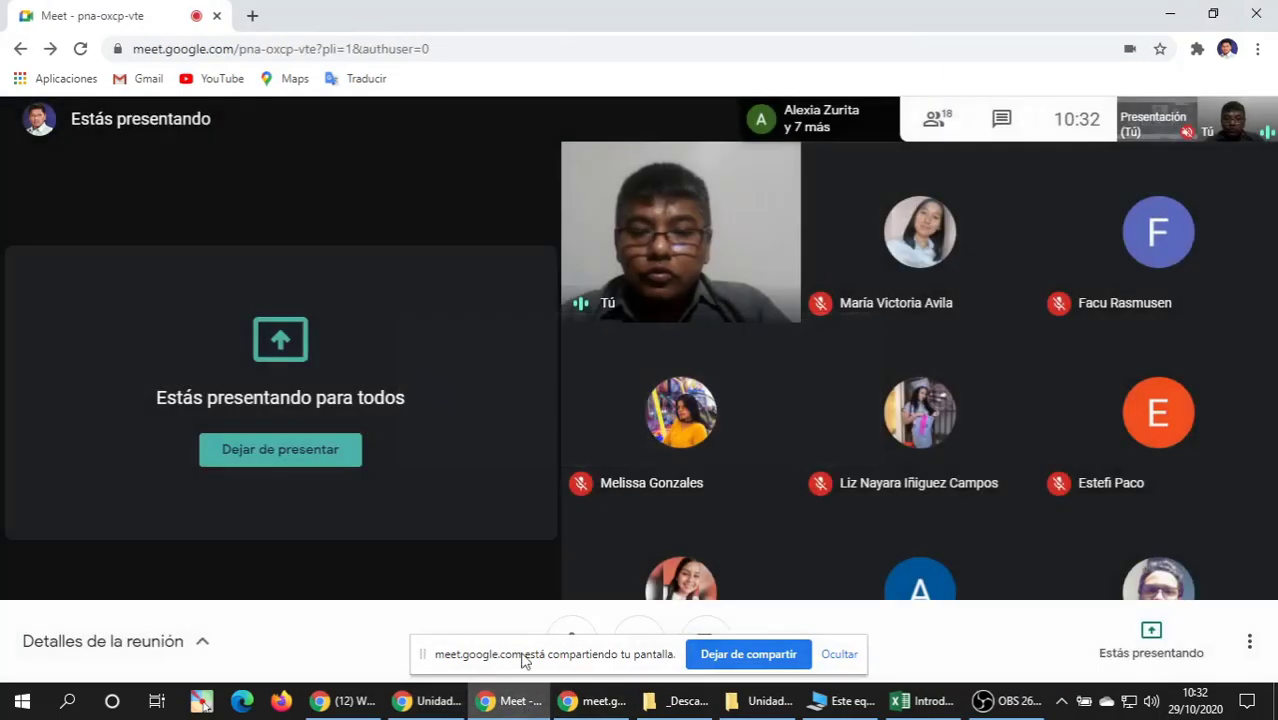
pyautogui.click(430, 700)
pyautogui.scroll(-1, 780, 440)
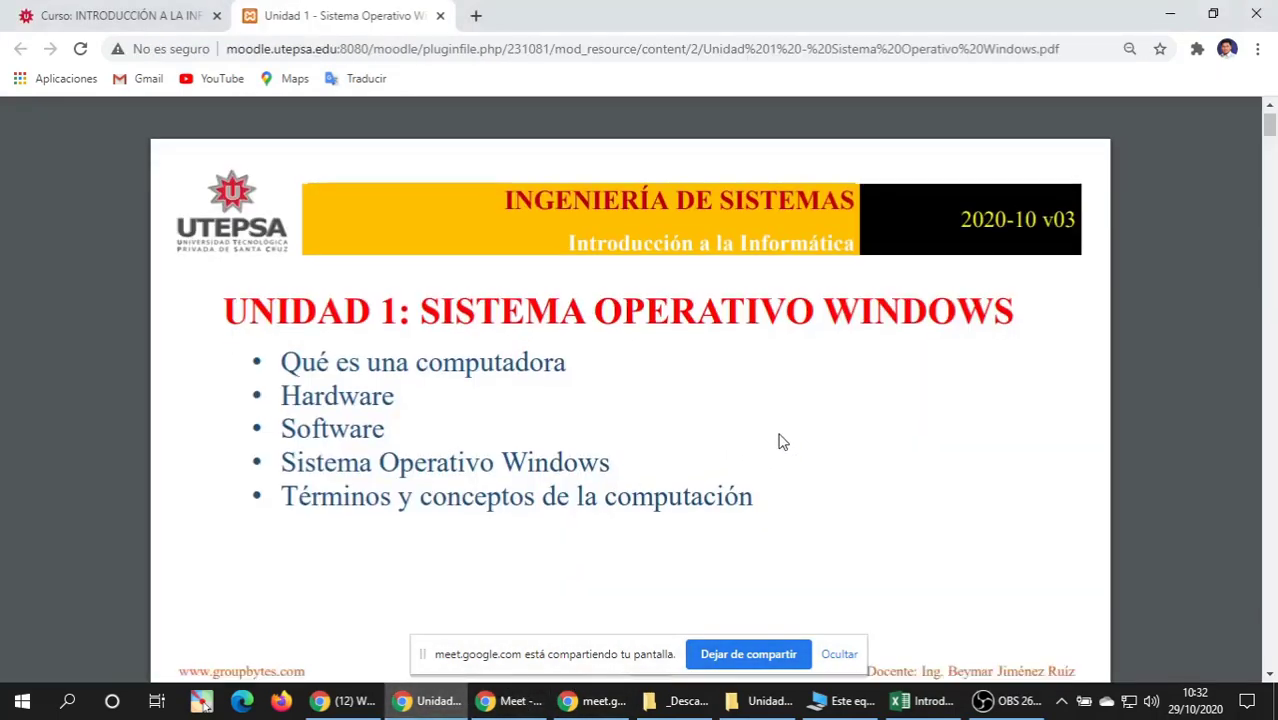
pyautogui.click(512, 700)
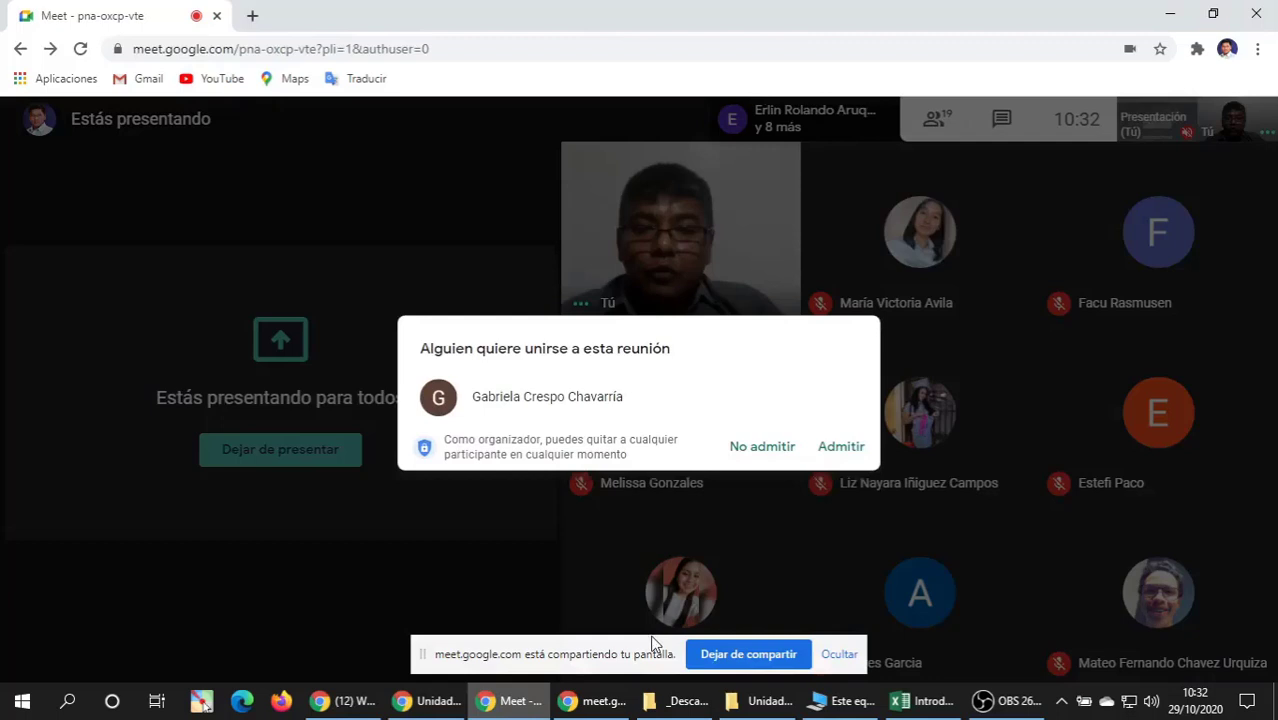
pyautogui.click(840, 444)
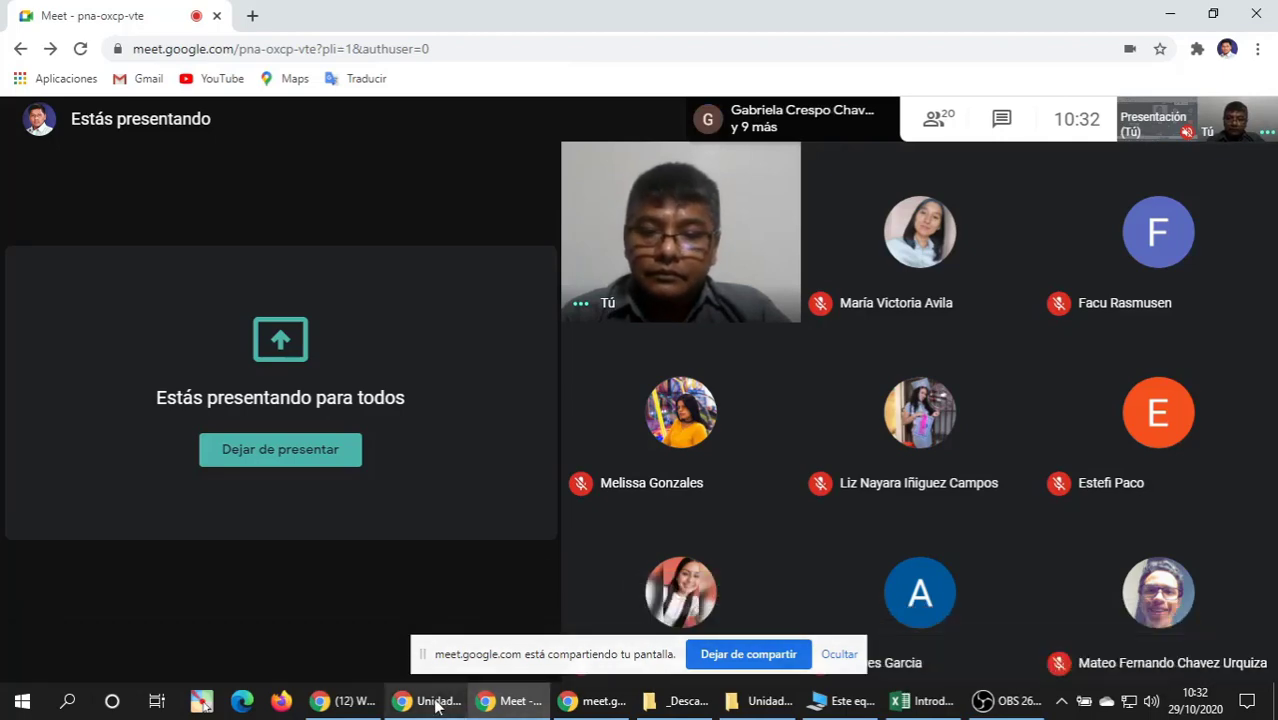
# - Bring the Unidad 1 PDF to the front and close it
pyautogui.moveTo(433, 704)
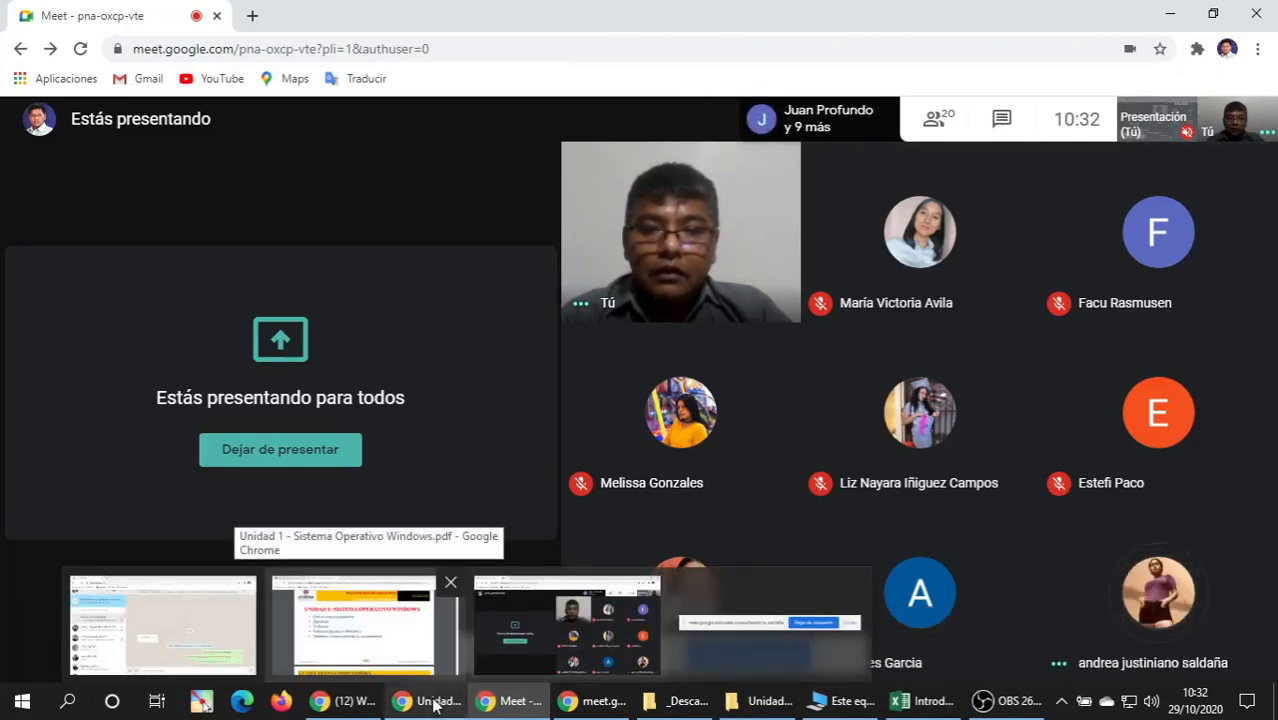
pyautogui.click(365, 620)
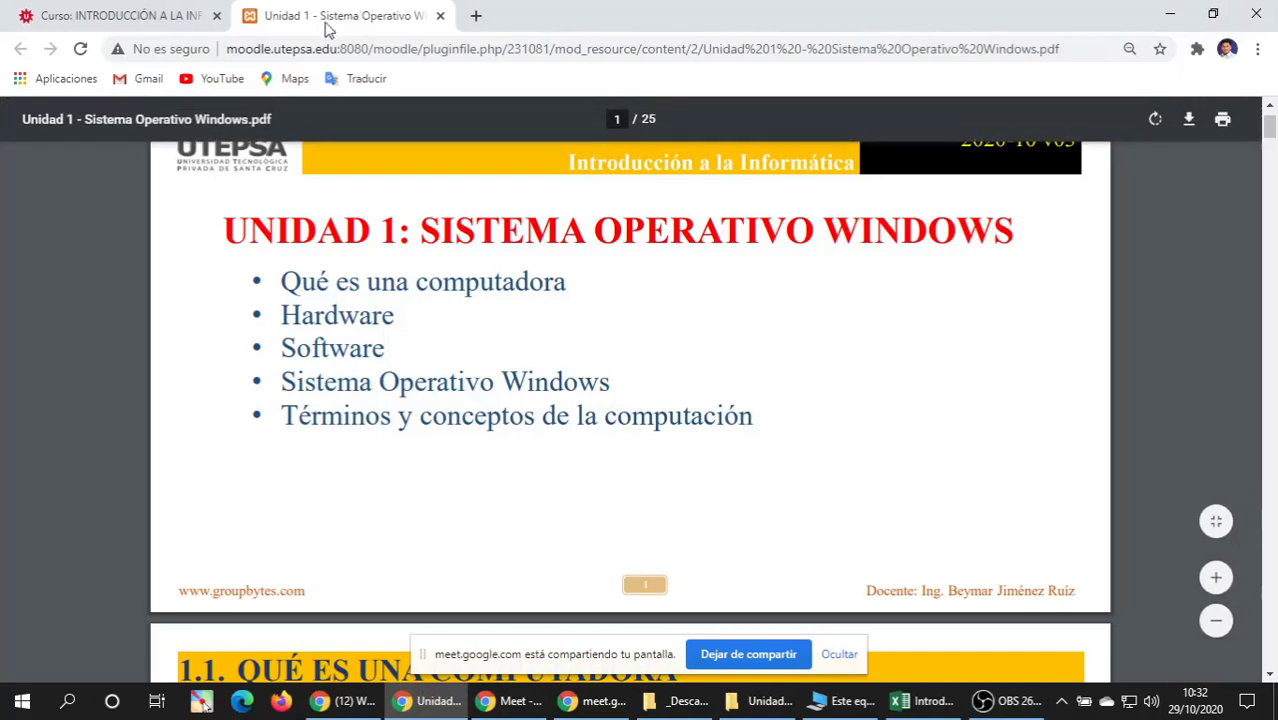
pyautogui.click(440, 15)
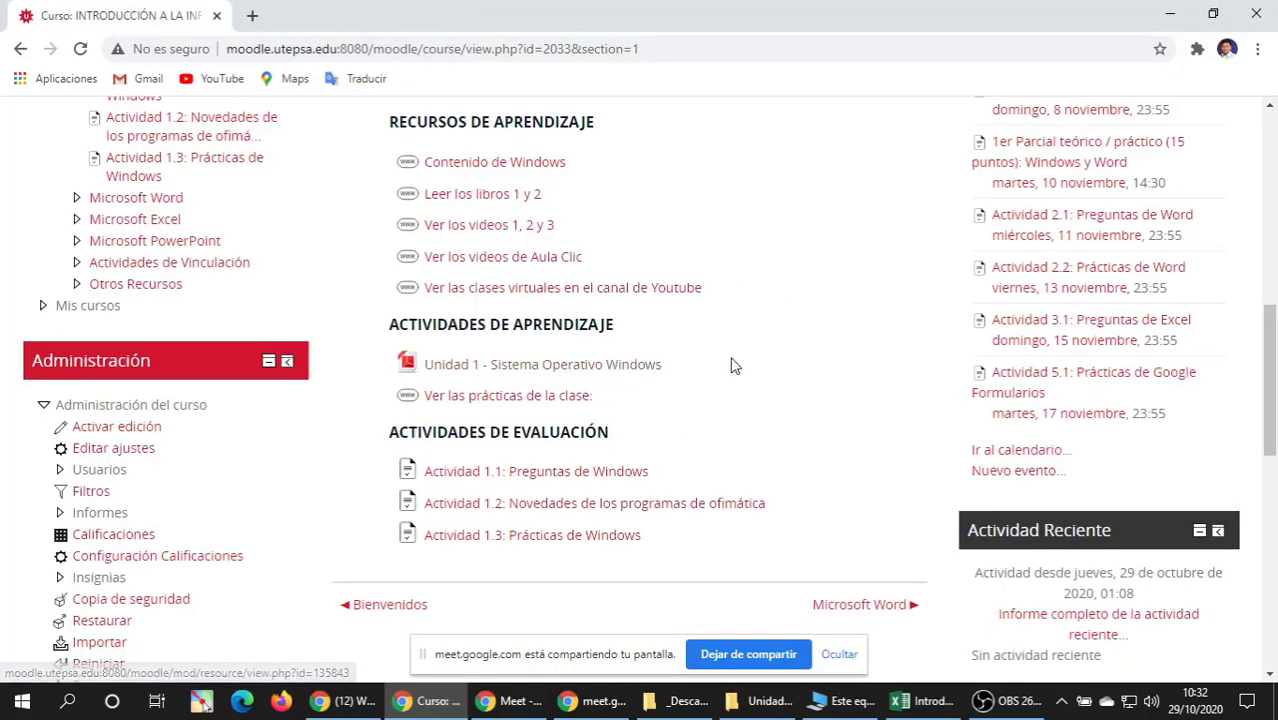
# - Open 'Ver las prácticas de la clase' in a new tab and switch to it
pyautogui.scroll(3, 770, 362)
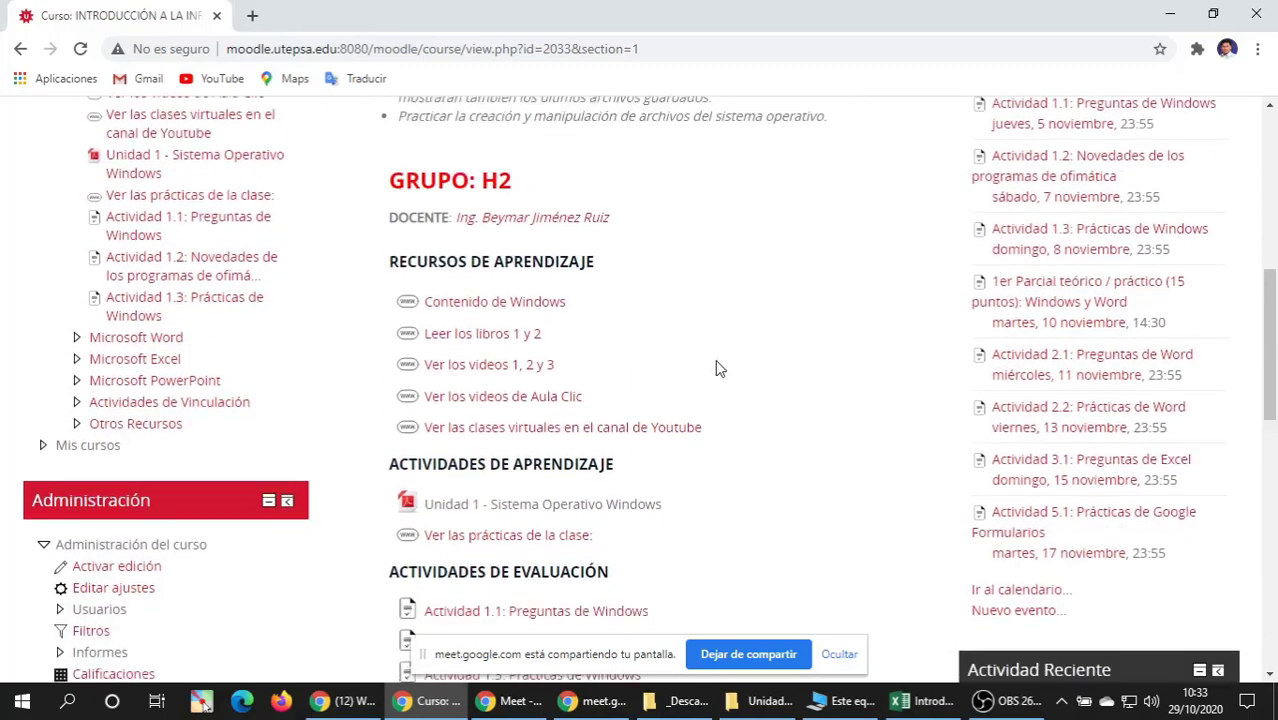
pyautogui.scroll(-1, 717, 366)
pyautogui.scroll(-1, 593, 434)
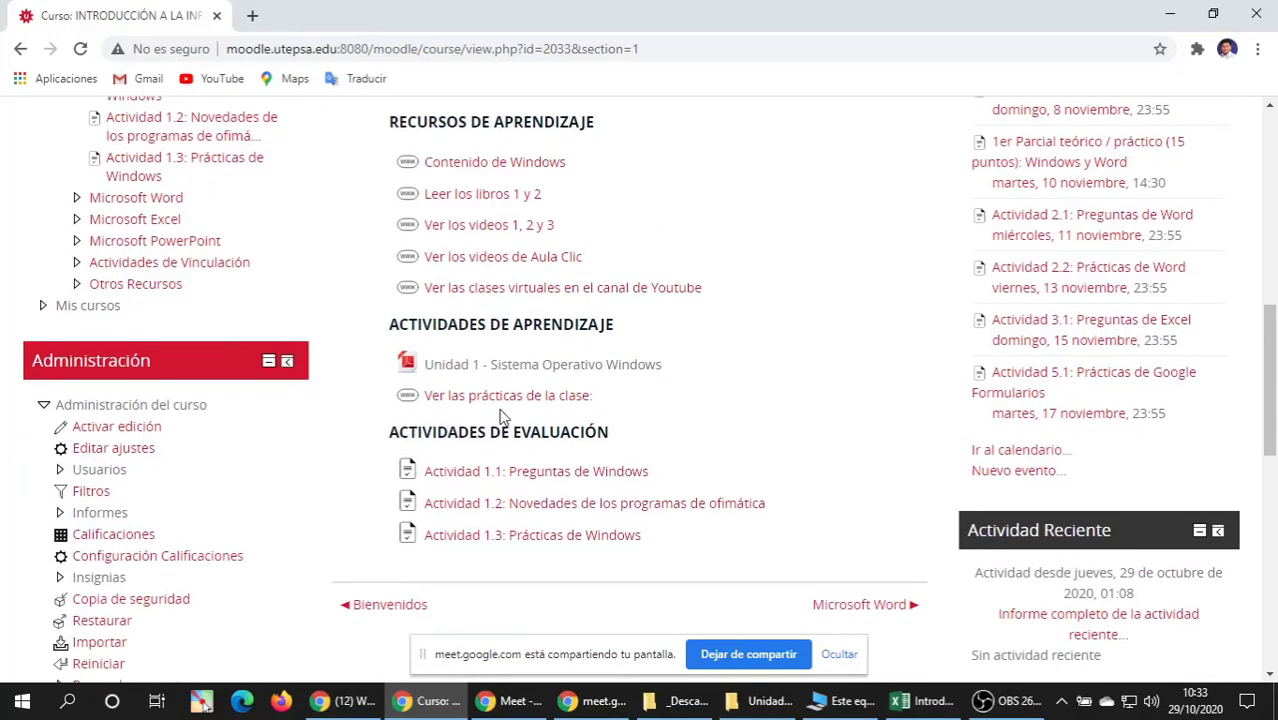
pyautogui.rightClick(503, 405)
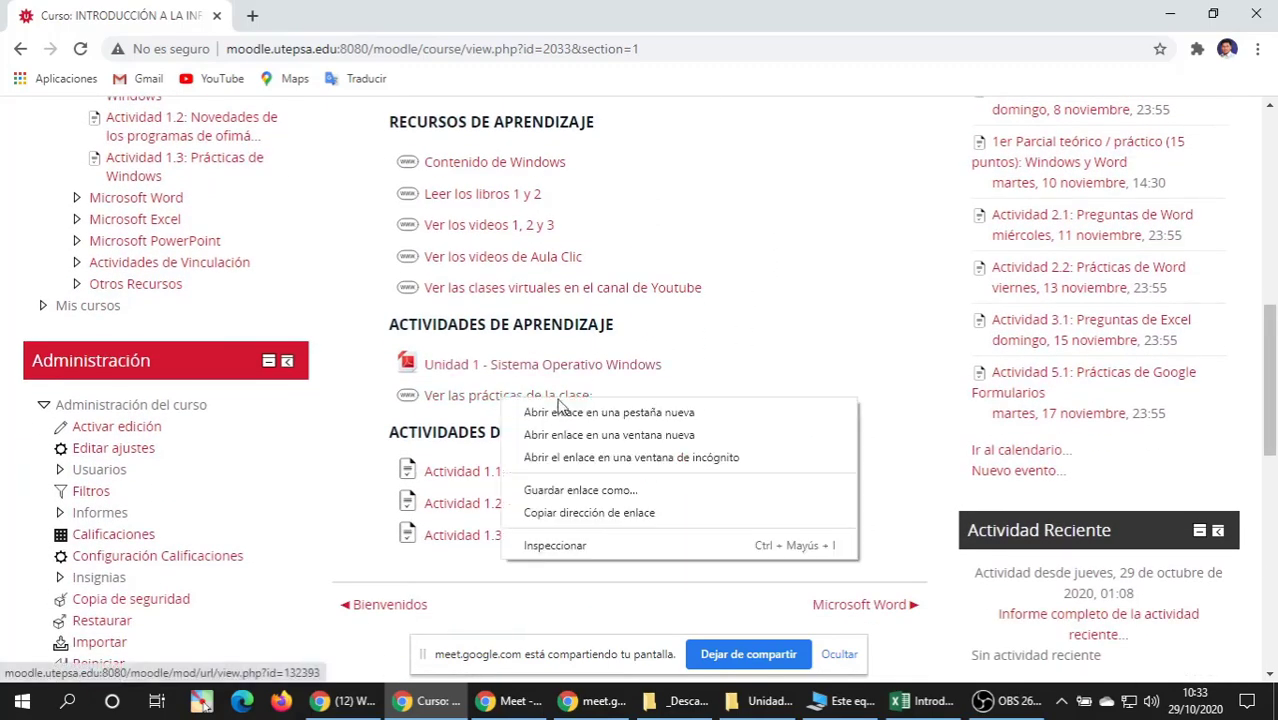
pyautogui.click(636, 413)
pyautogui.click(378, 10)
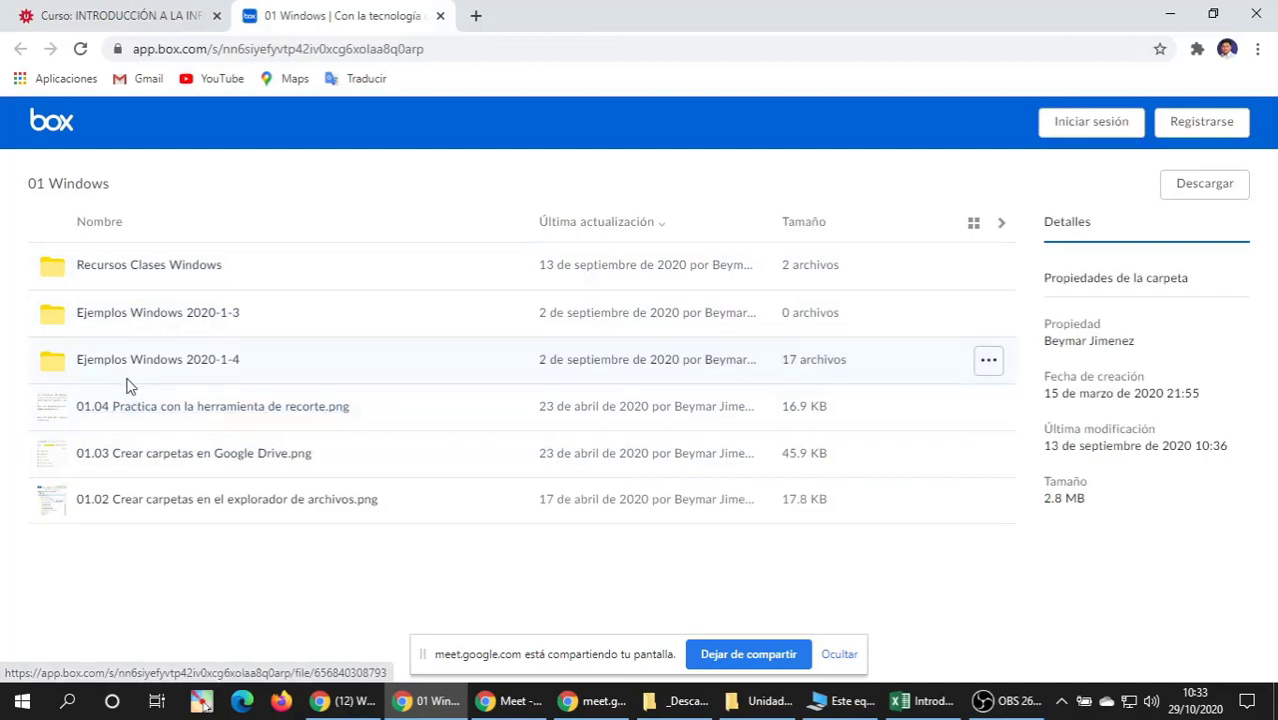
# - Open Ejemplos Windows 2020-1-4, sort by Nombre, and preview the 01.01 folder-creation screenshot
pyautogui.click(193, 368)
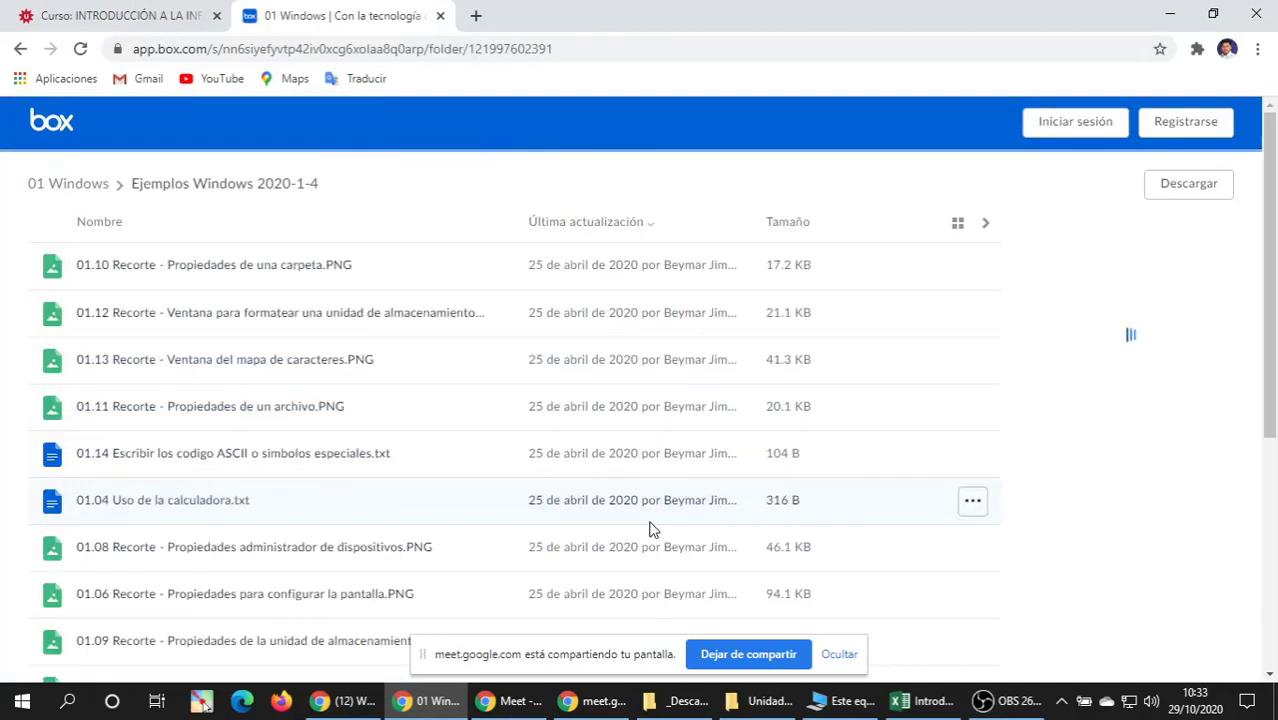
pyautogui.scroll(-5, 303, 368)
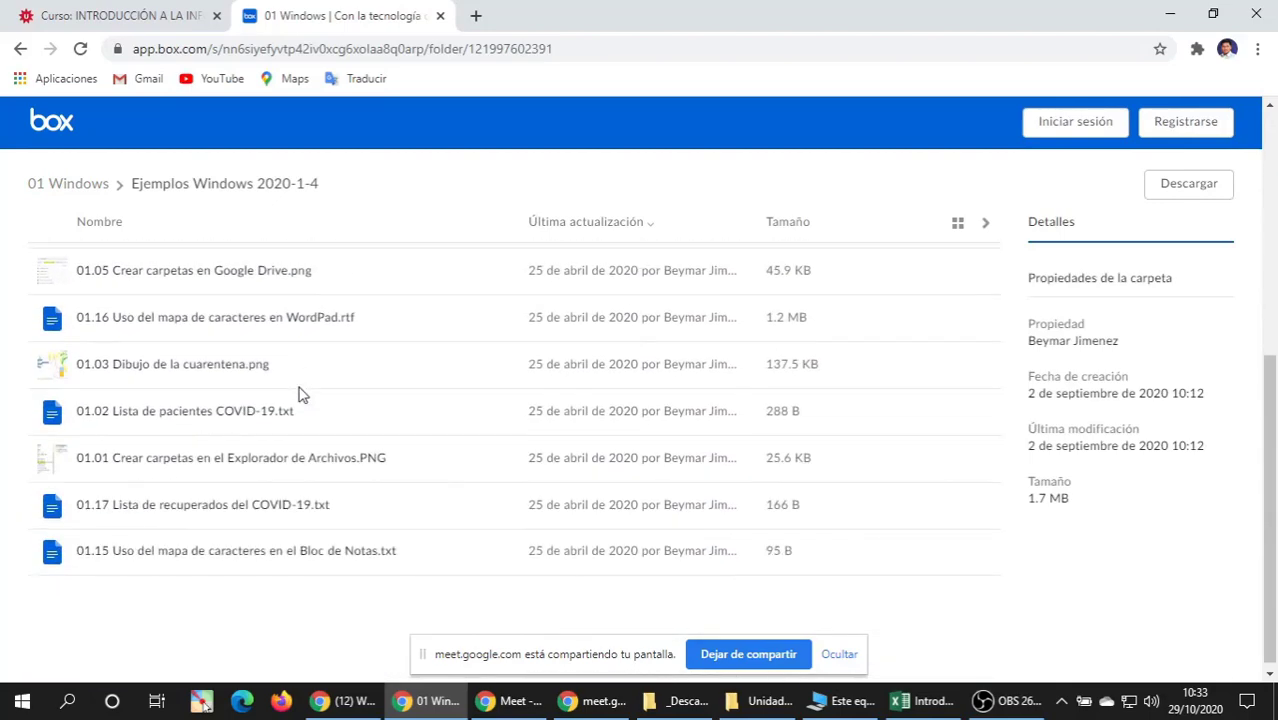
pyautogui.scroll(4, 303, 405)
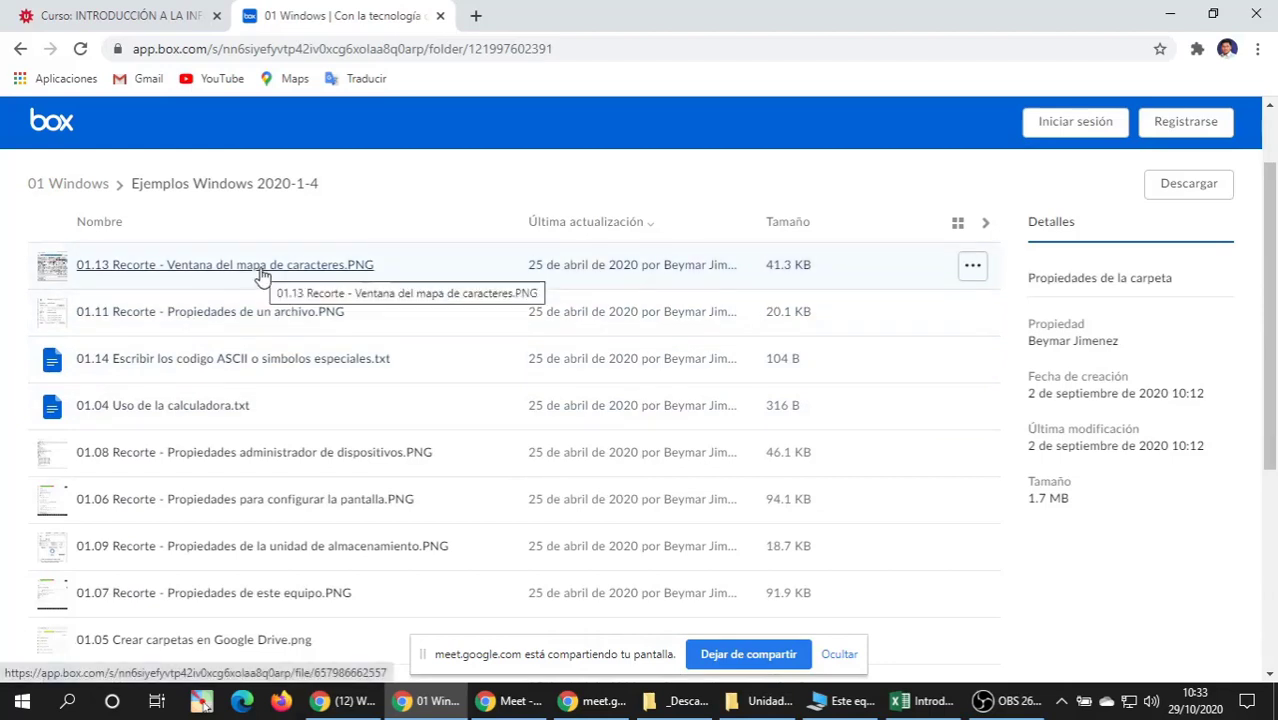
pyautogui.click(332, 270)
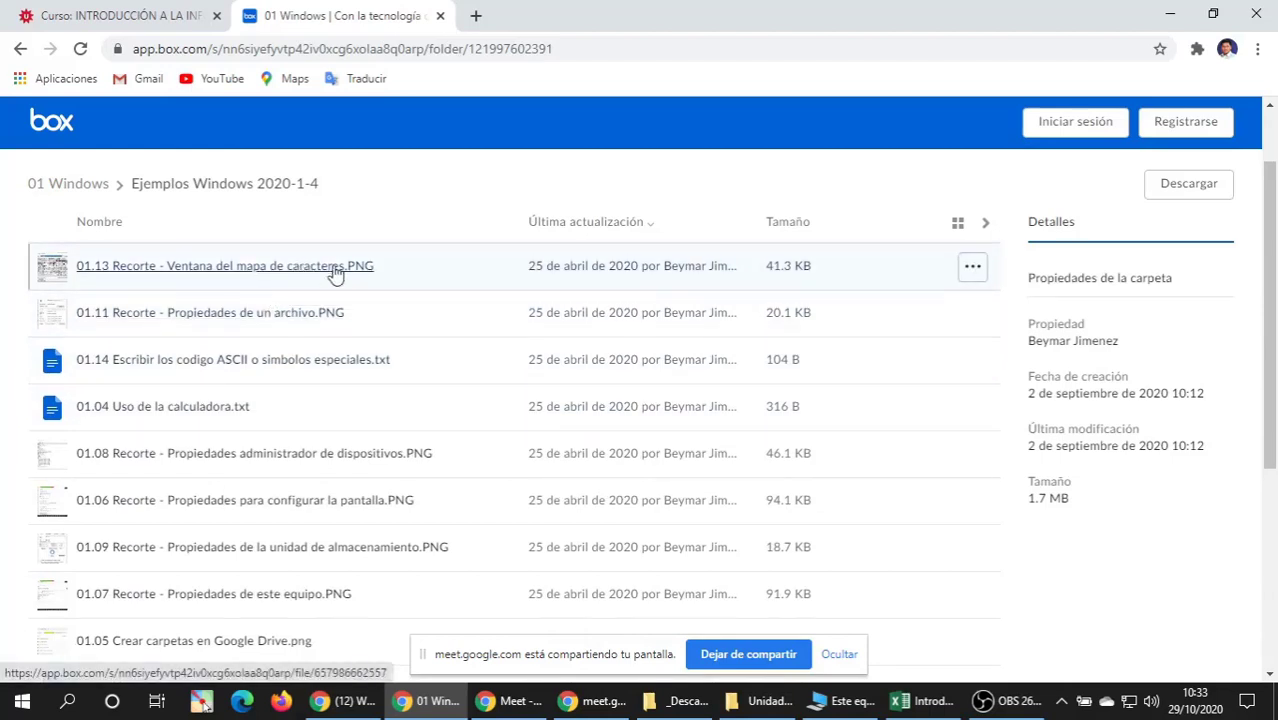
pyautogui.click(97, 222)
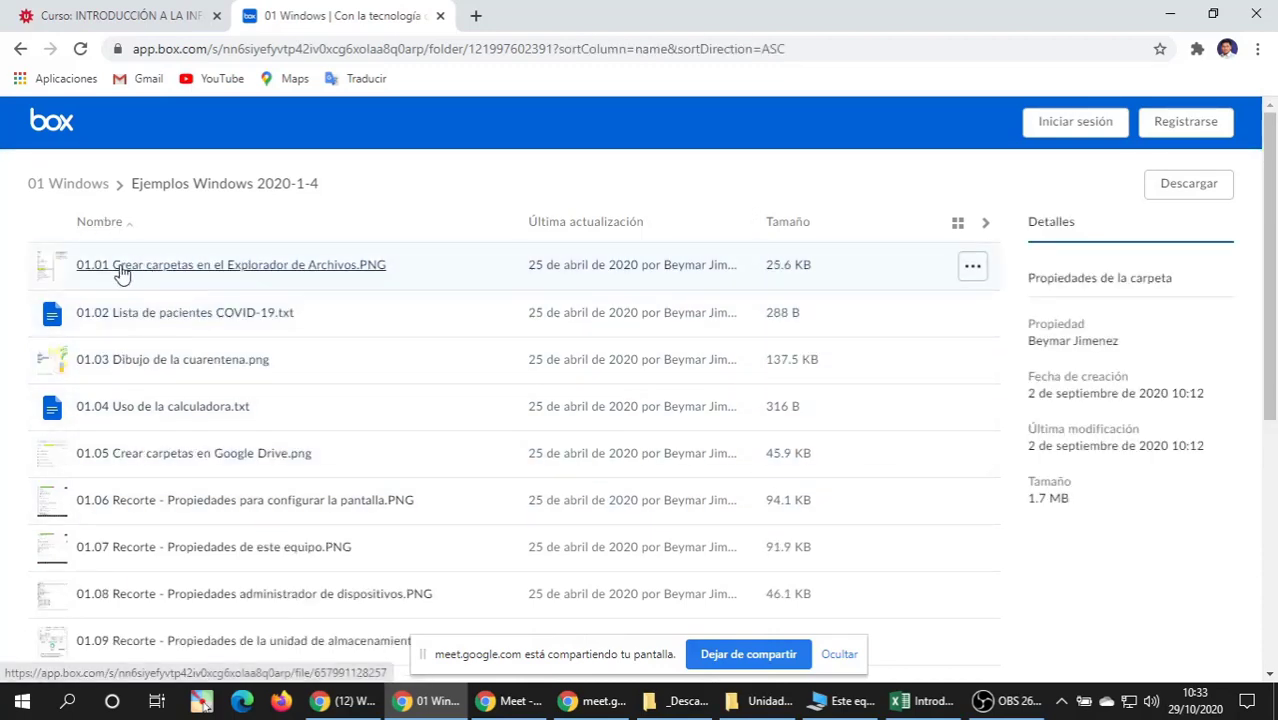
pyautogui.click(268, 276)
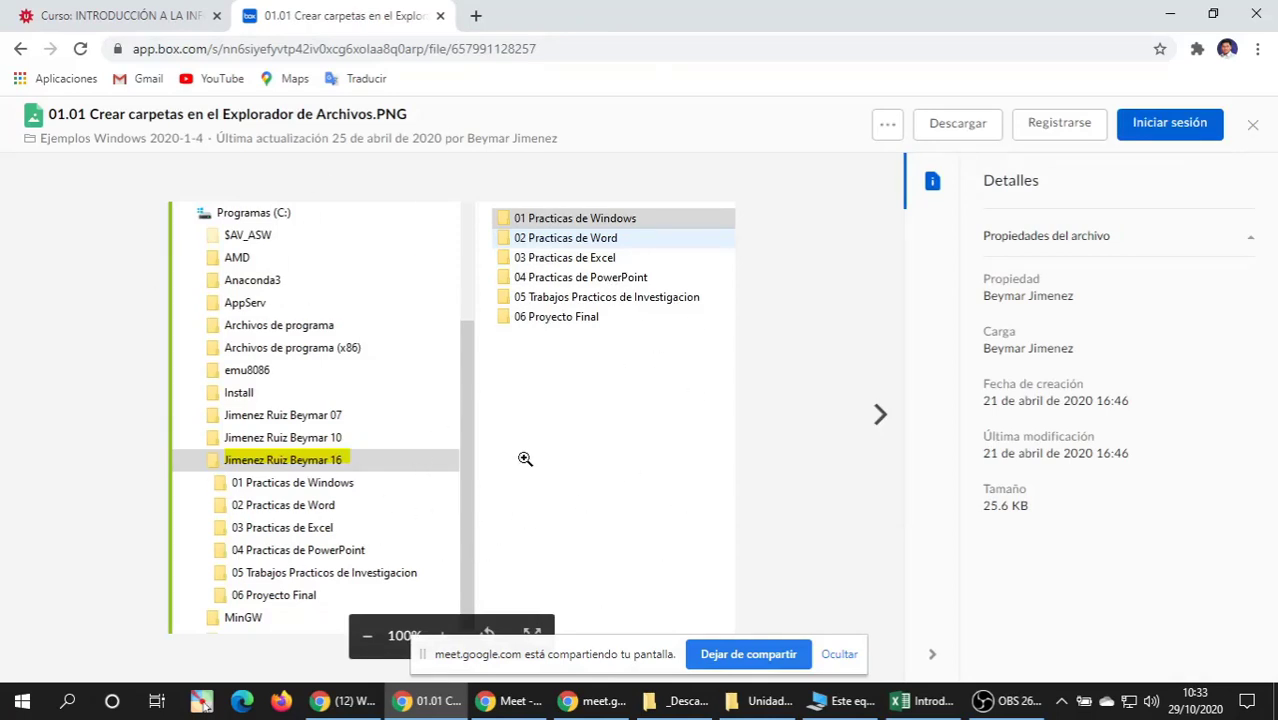
# - Preview the COVID-19 patient list and the 01.07 computer properties screenshot, returning to the folder list
pyautogui.click(200, 137)
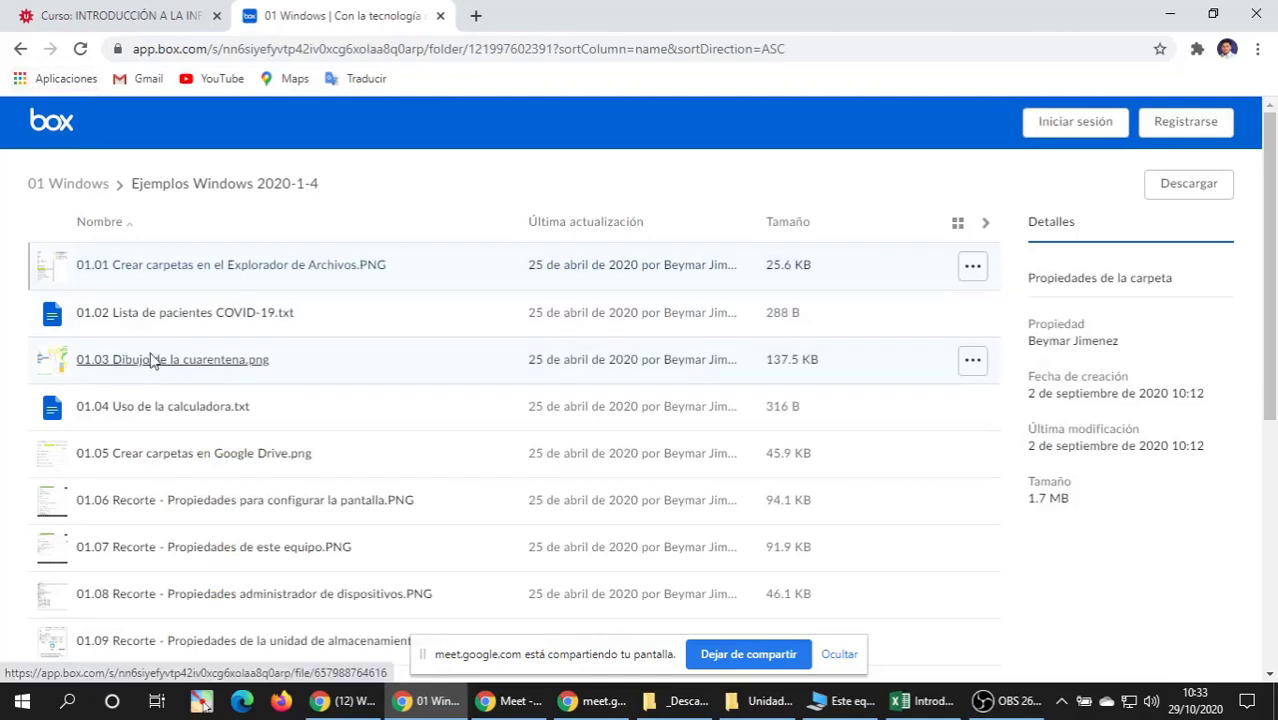
pyautogui.click(222, 318)
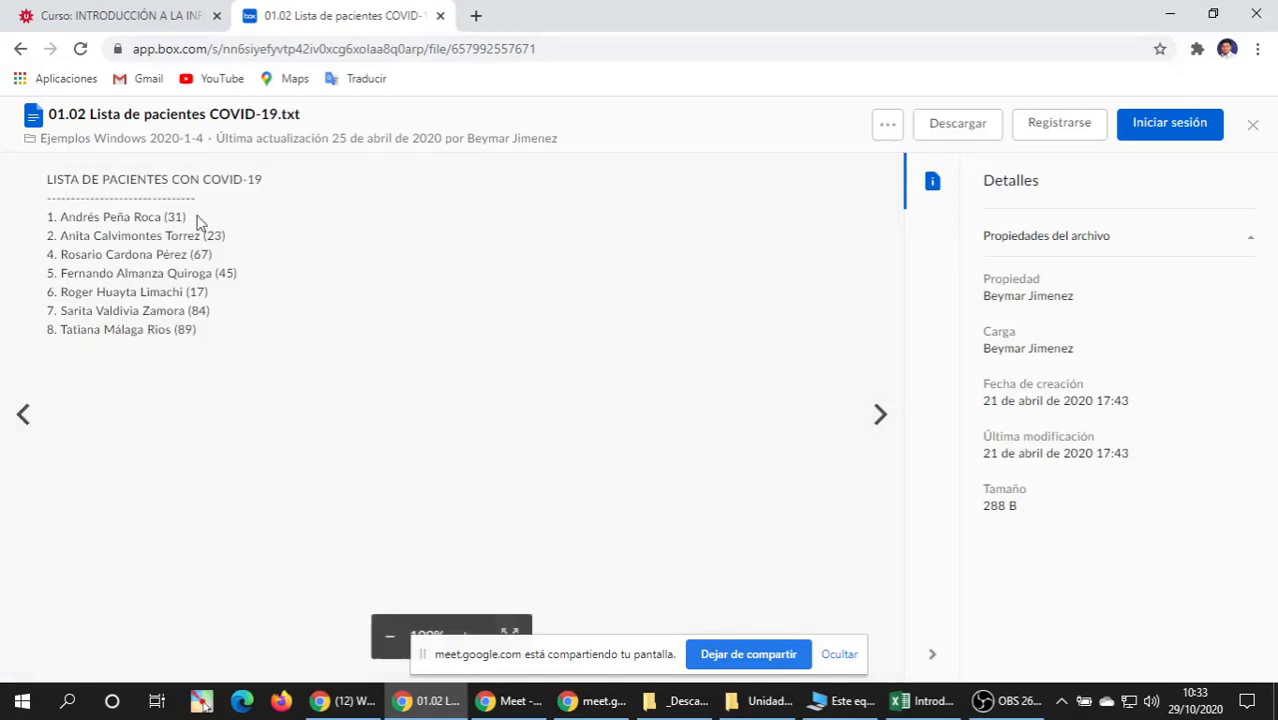
pyautogui.hotkey('alt', 'Left')
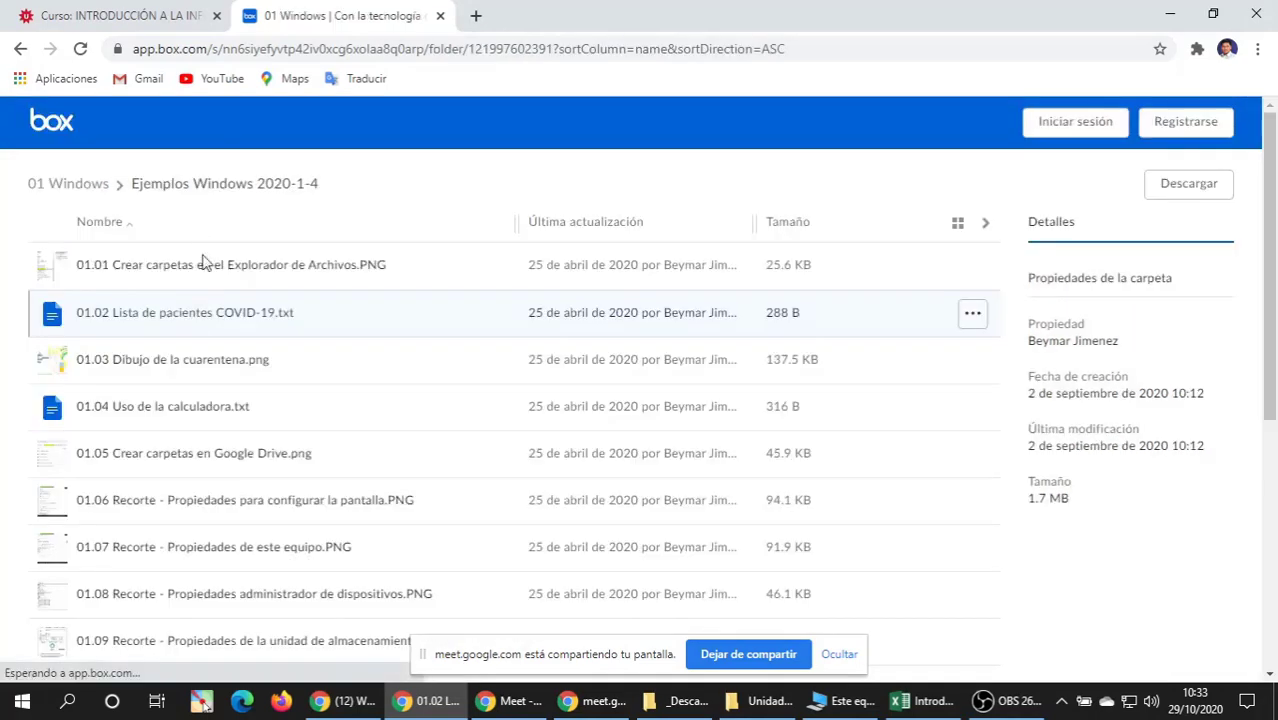
pyautogui.scroll(-1, 249, 428)
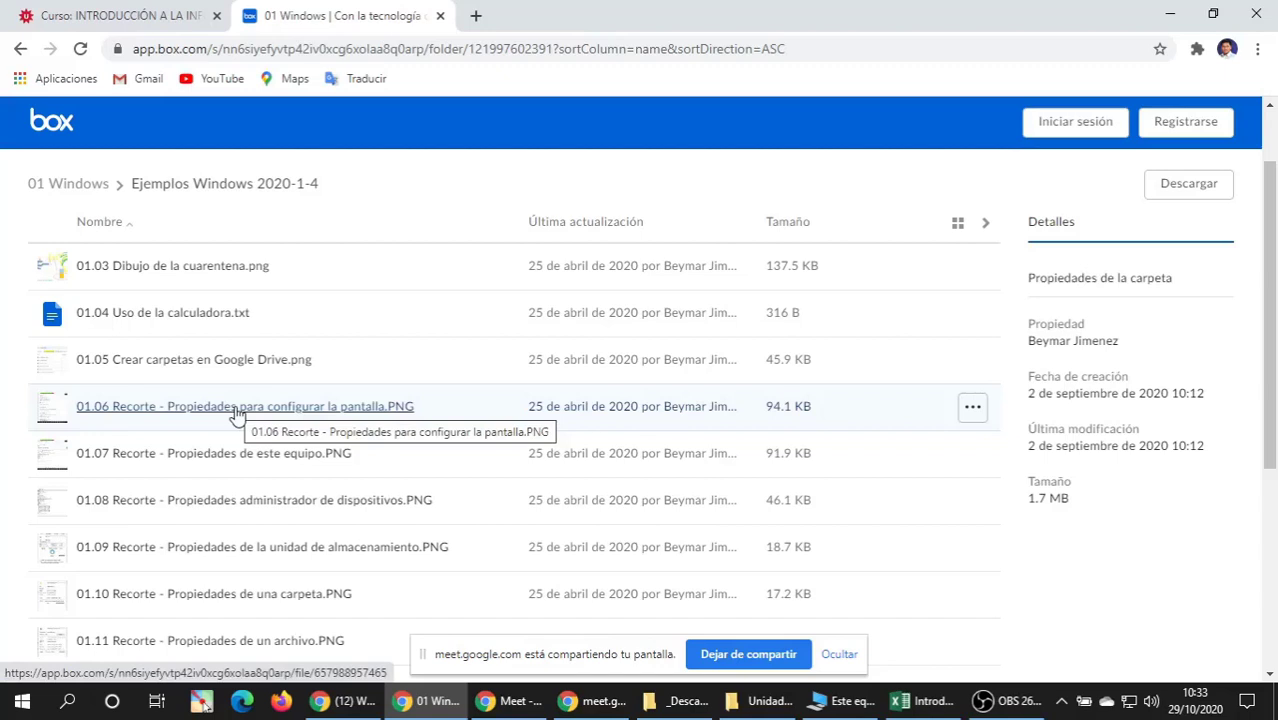
pyautogui.scroll(-1, 248, 455)
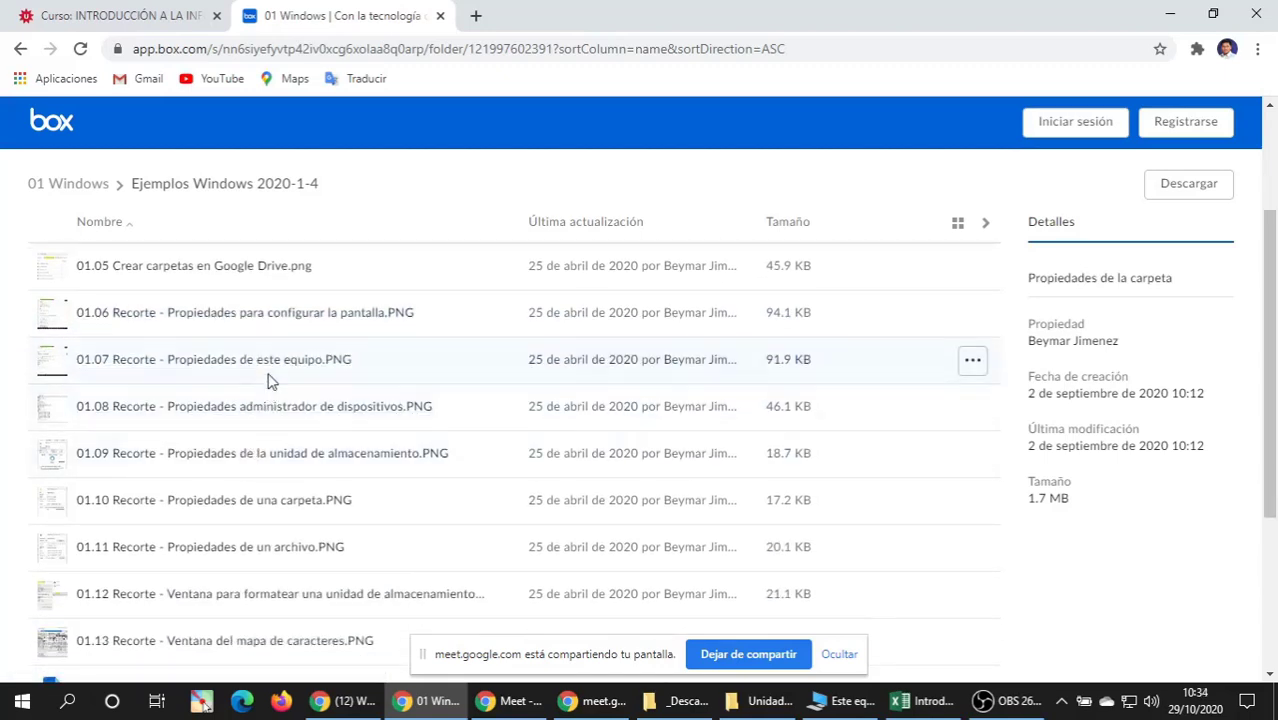
pyautogui.click(284, 360)
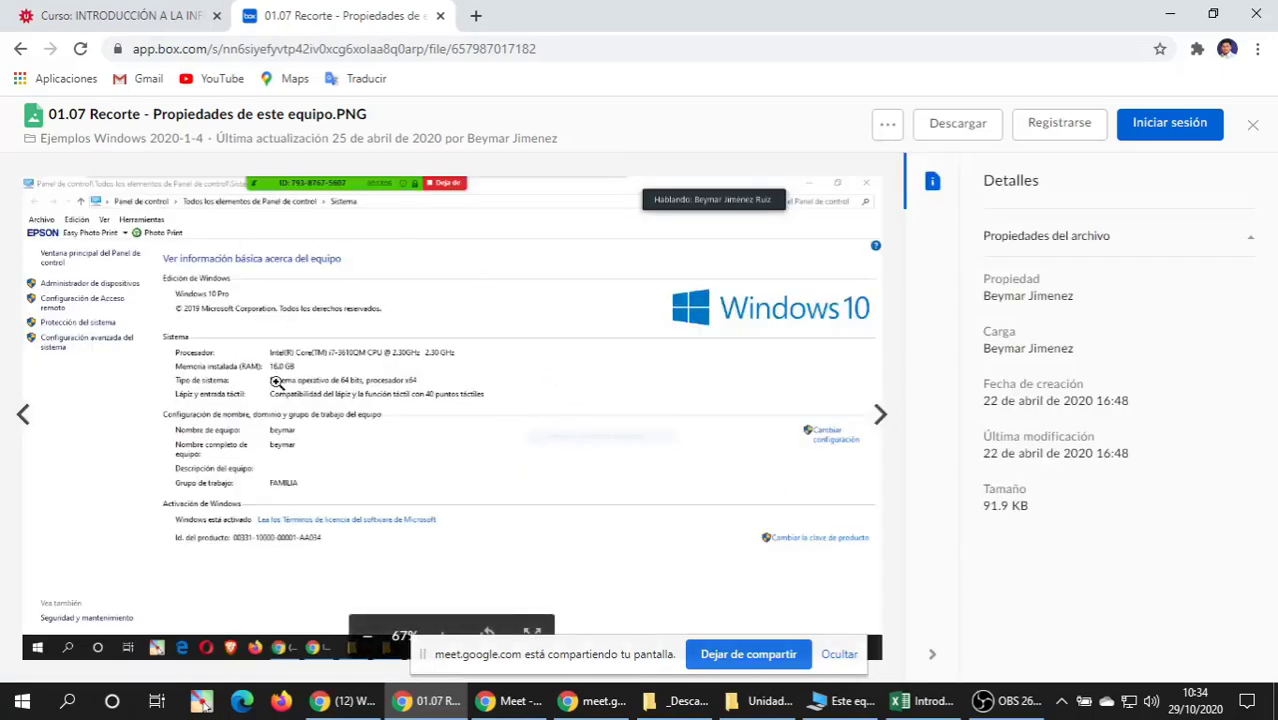
pyautogui.press('Escape')
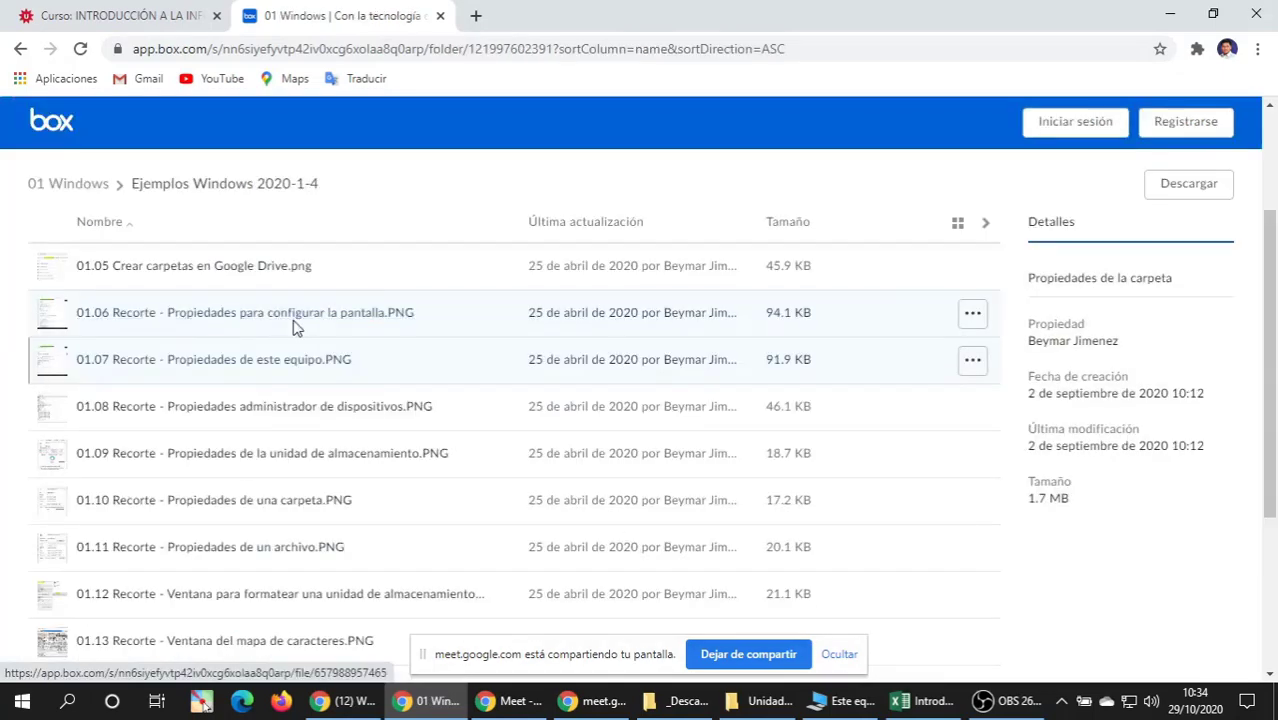
pyautogui.scroll(2, 257, 408)
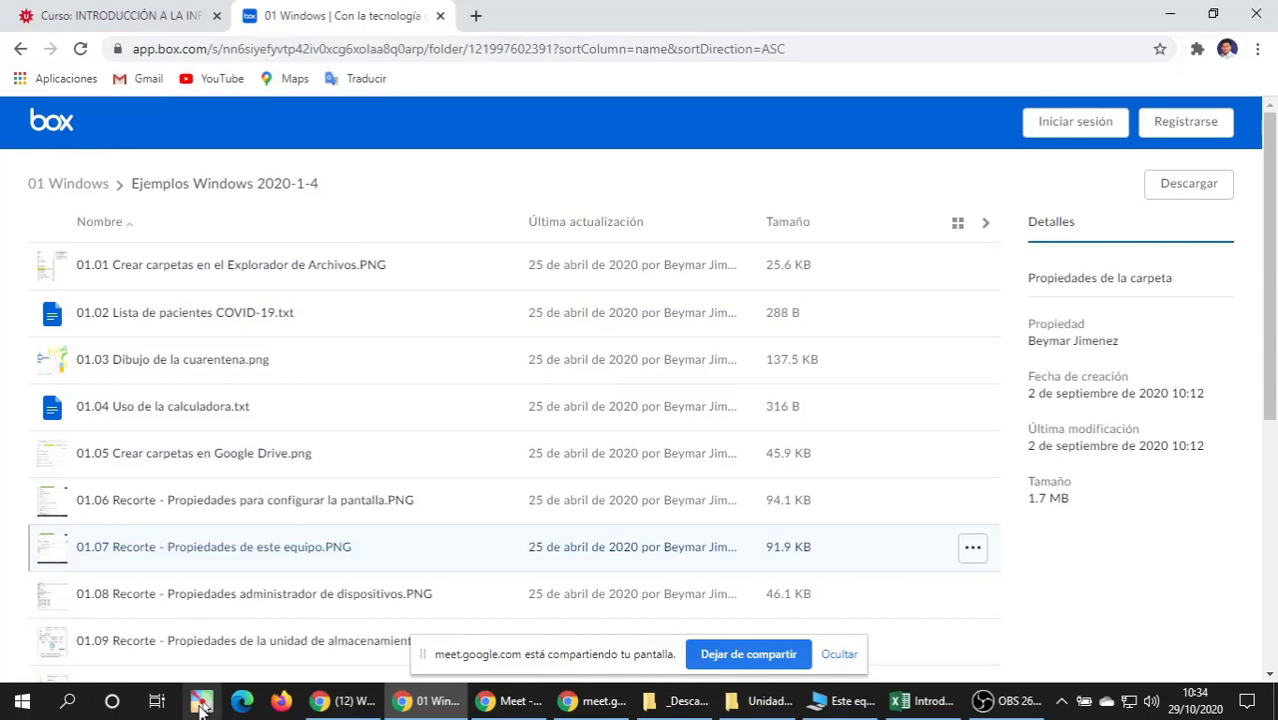
# - Launch Pointofix, start drawing with a thicker pen, end drawing mode, and close the Box tab
pyautogui.click(200, 706)
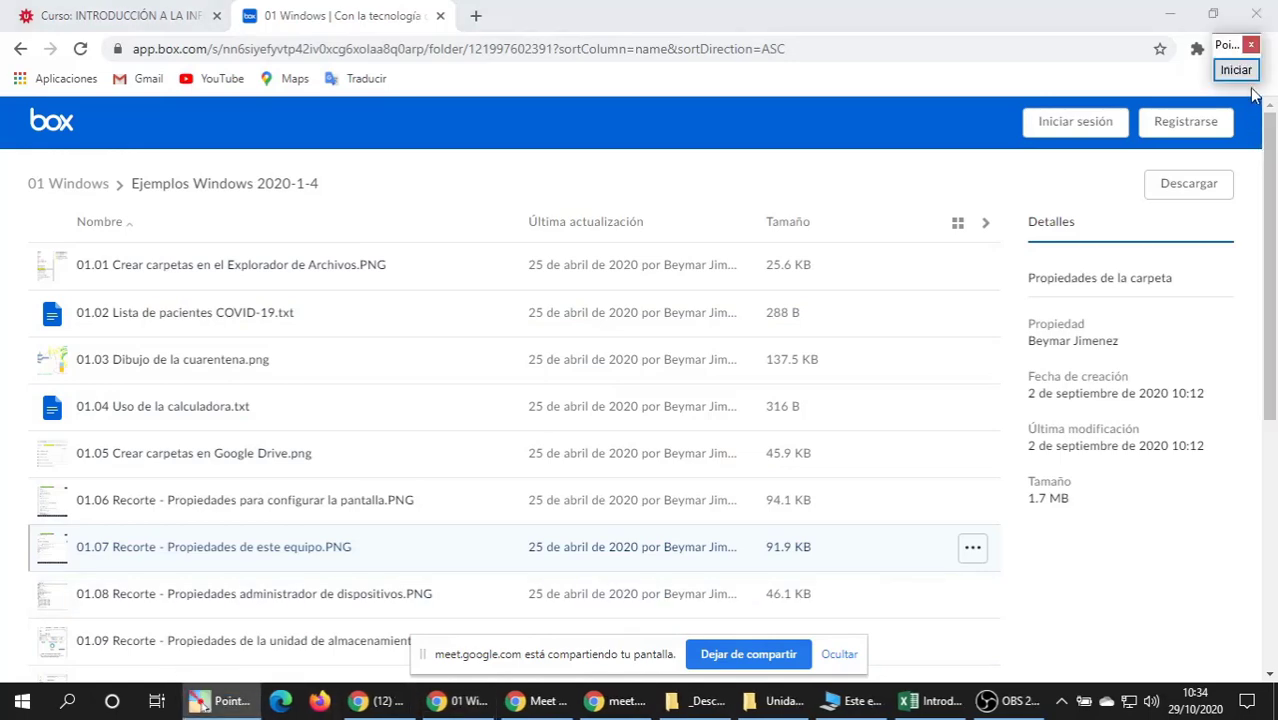
pyautogui.click(1238, 72)
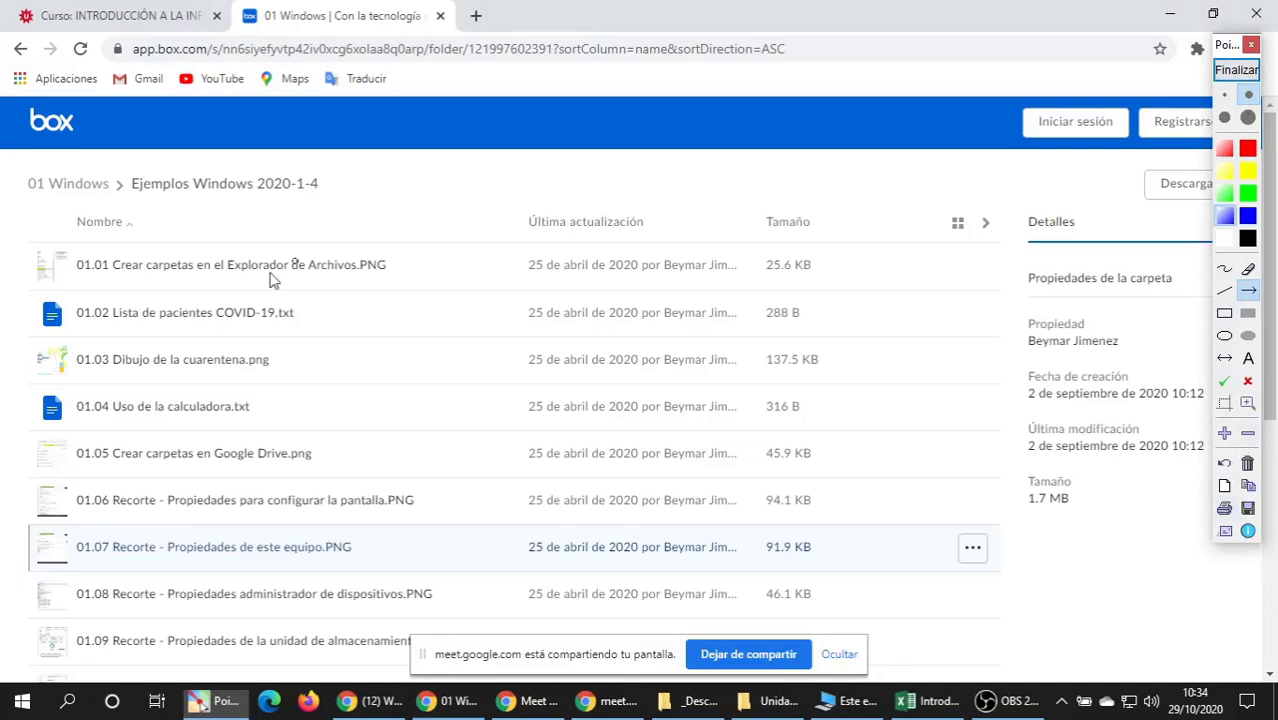
pyautogui.click(1245, 95)
pyautogui.click(1238, 69)
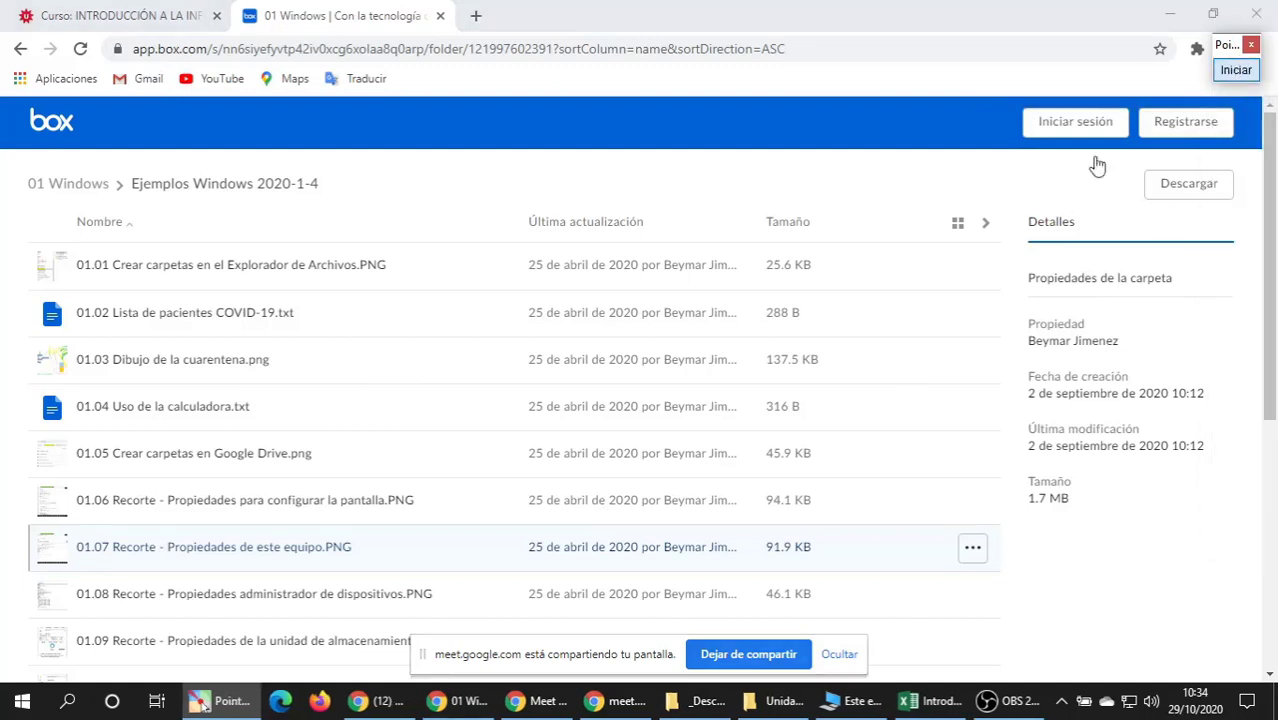
pyautogui.click(440, 16)
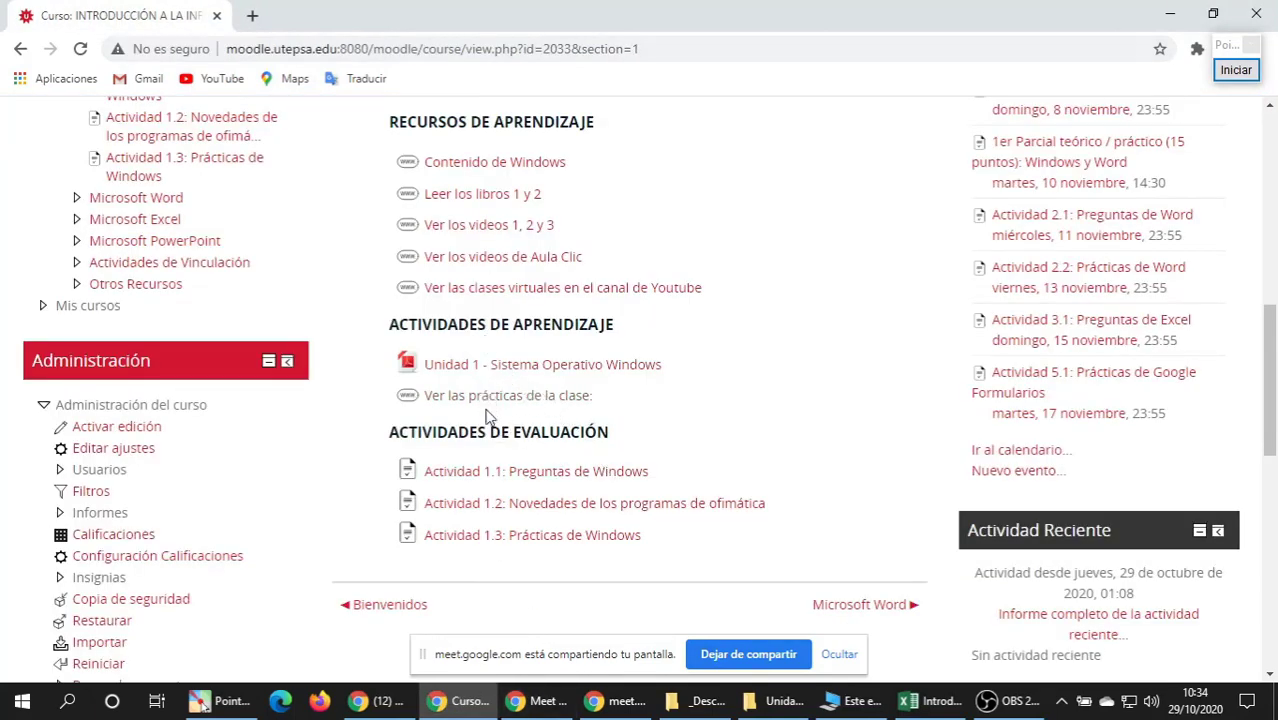
# - Open 'Contenido de Windows' in a new tab and follow its link to the Windows practices list
pyautogui.rightClick(494, 164)
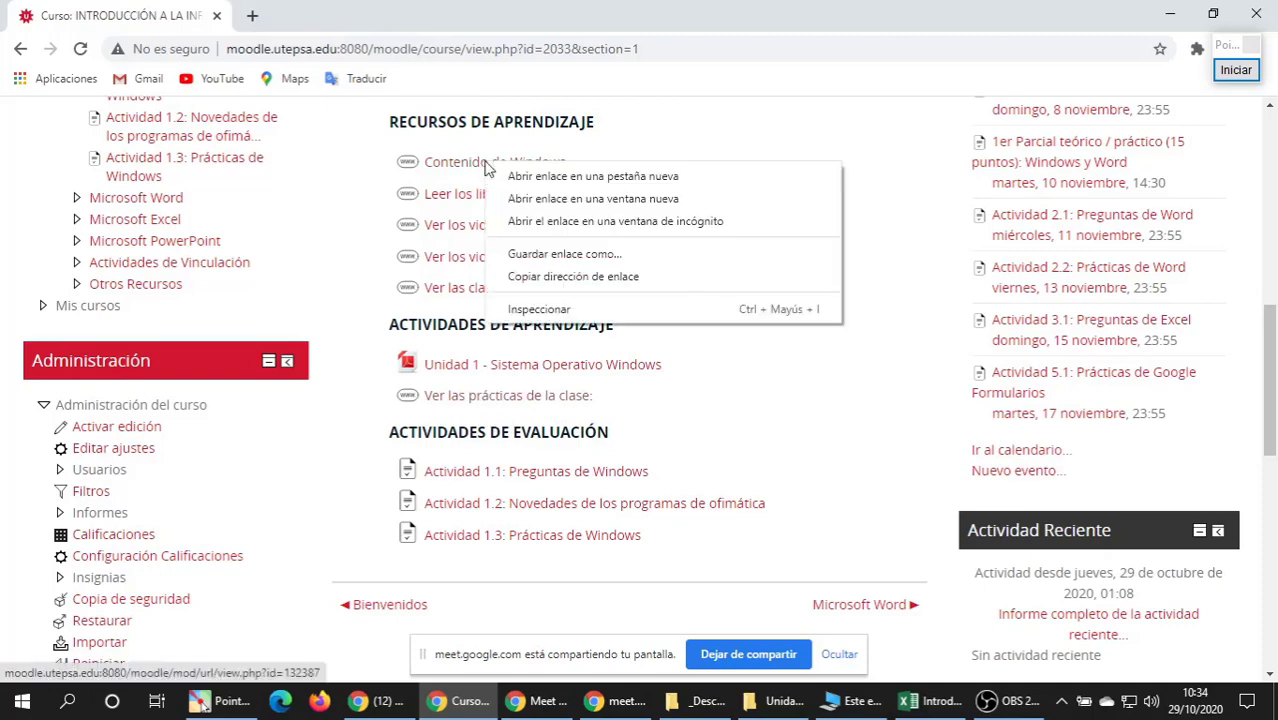
pyautogui.click(582, 176)
pyautogui.click(370, 18)
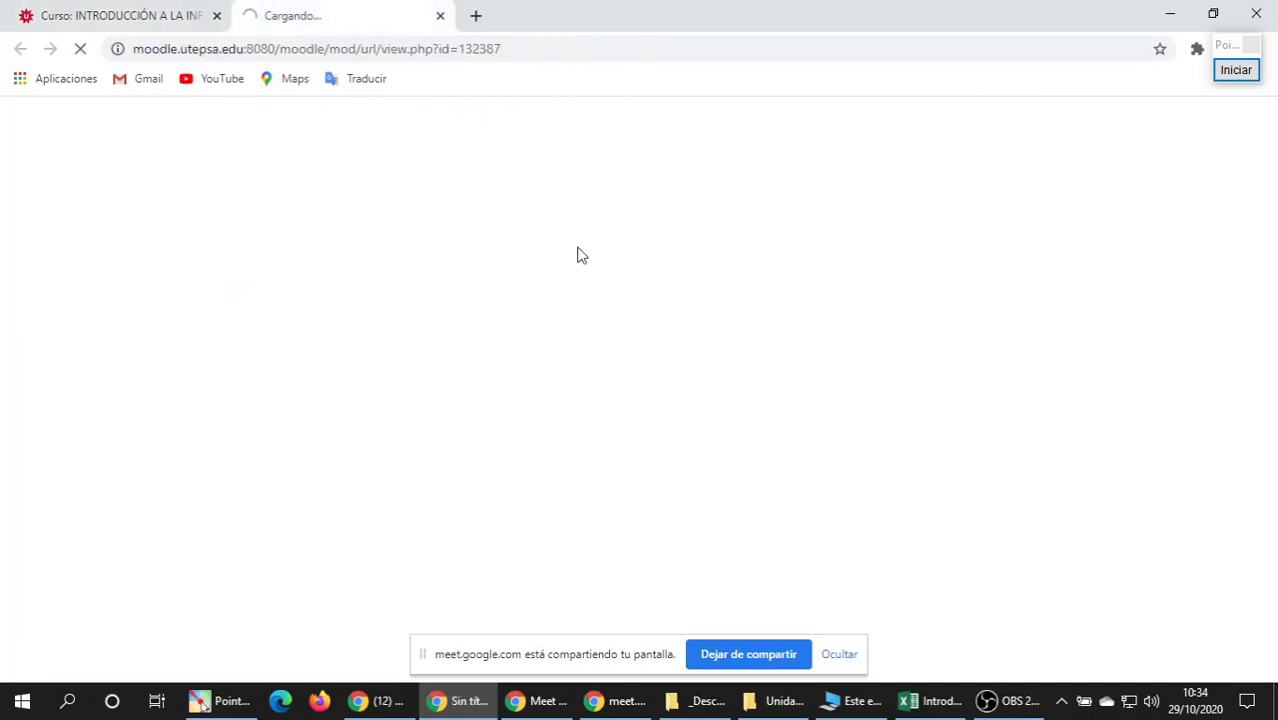
pyautogui.scroll(-6, 385, 277)
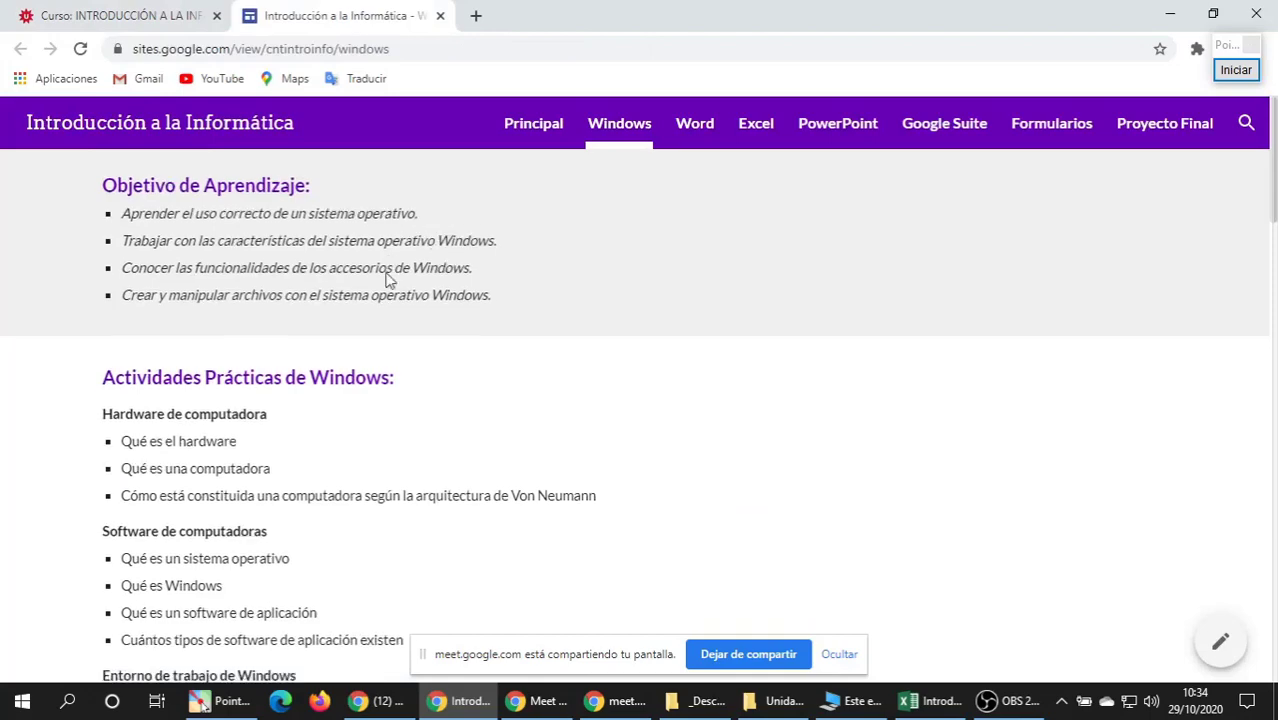
pyautogui.scroll(-15, 384, 281)
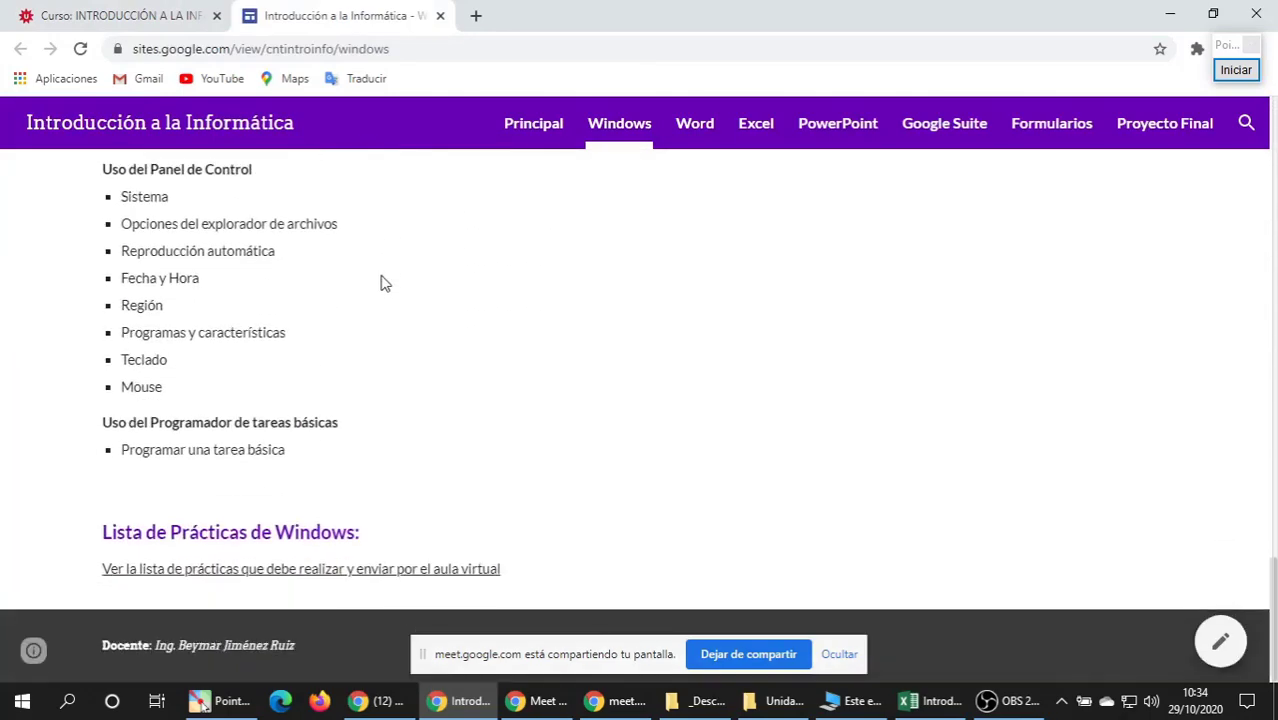
pyautogui.click(224, 569)
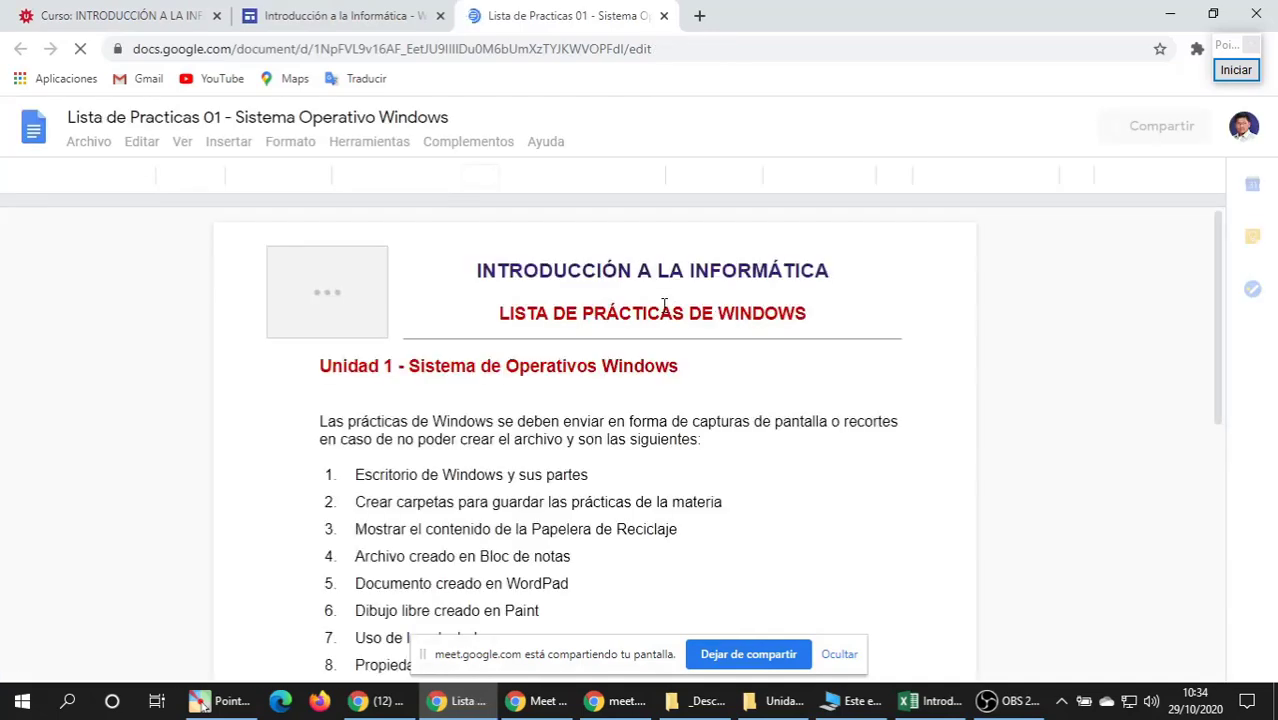
# - Highlight practice 1, 'Escritorio de Windows y sus partes', then minimise the browser
pyautogui.scroll(-3, 664, 306)
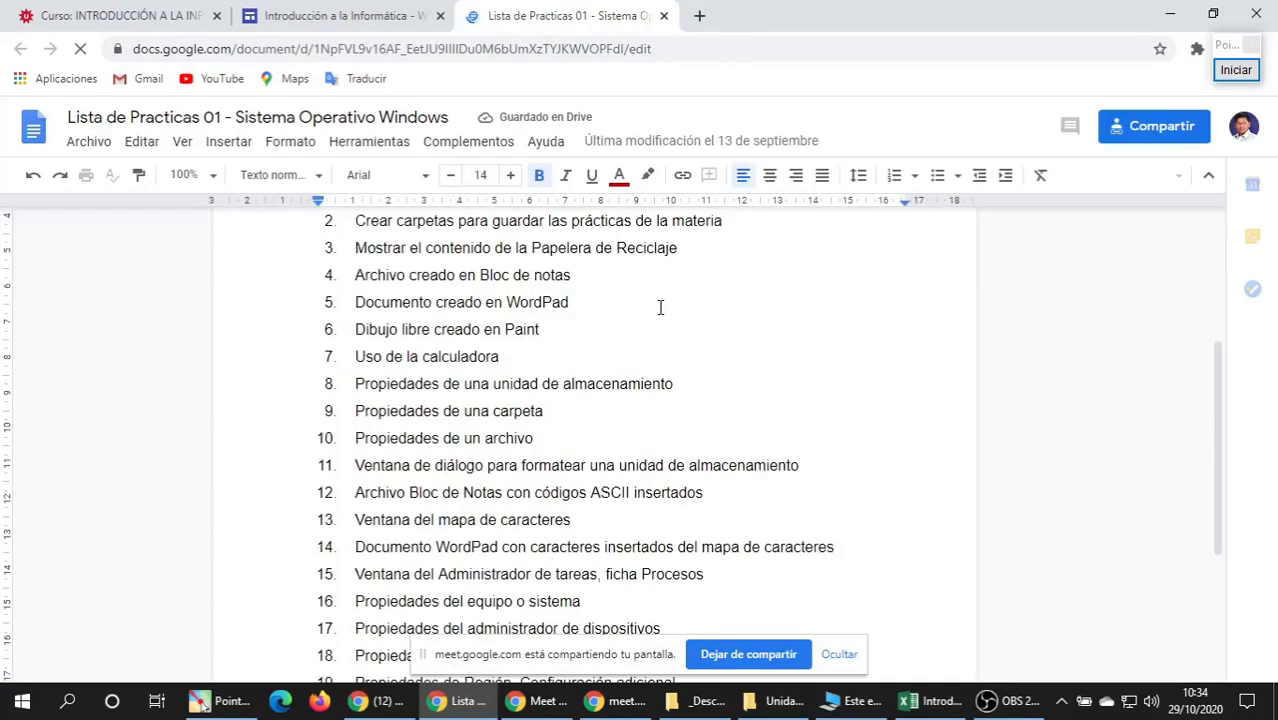
pyautogui.scroll(5, 600, 320)
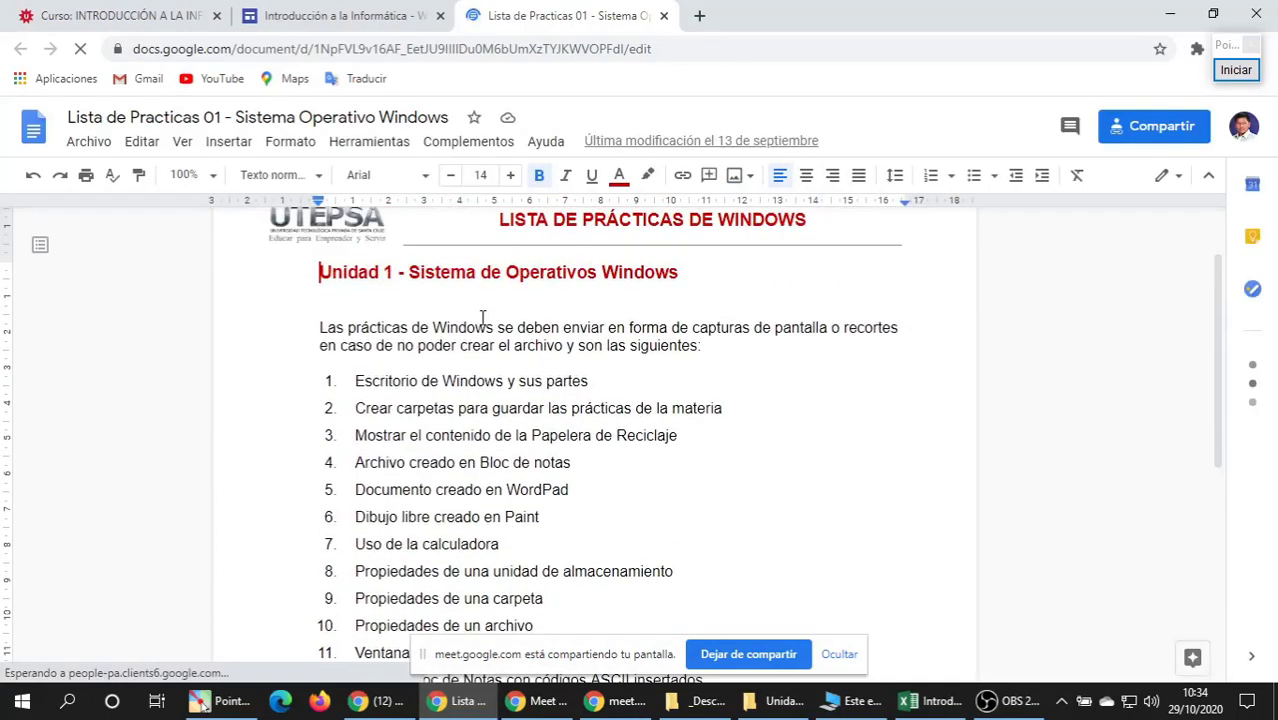
pyautogui.scroll(-2, 430, 340)
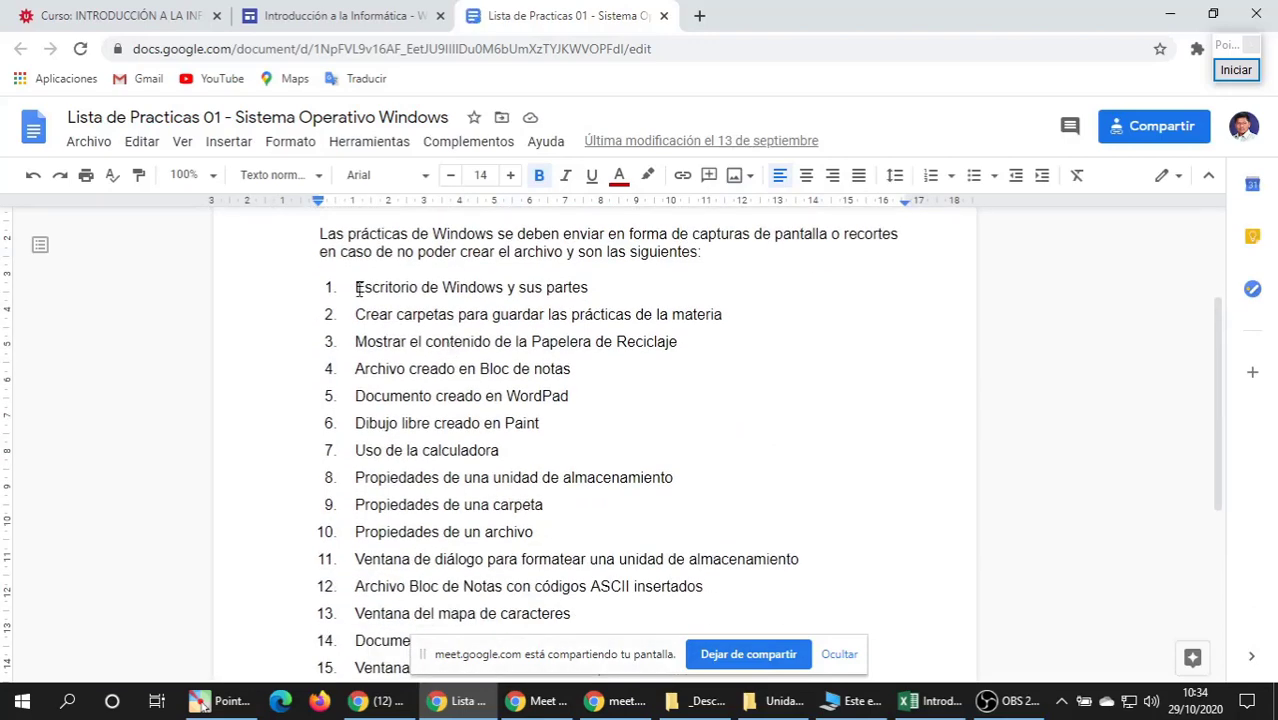
pyautogui.moveTo(355, 287); pyautogui.dragTo(619, 288)
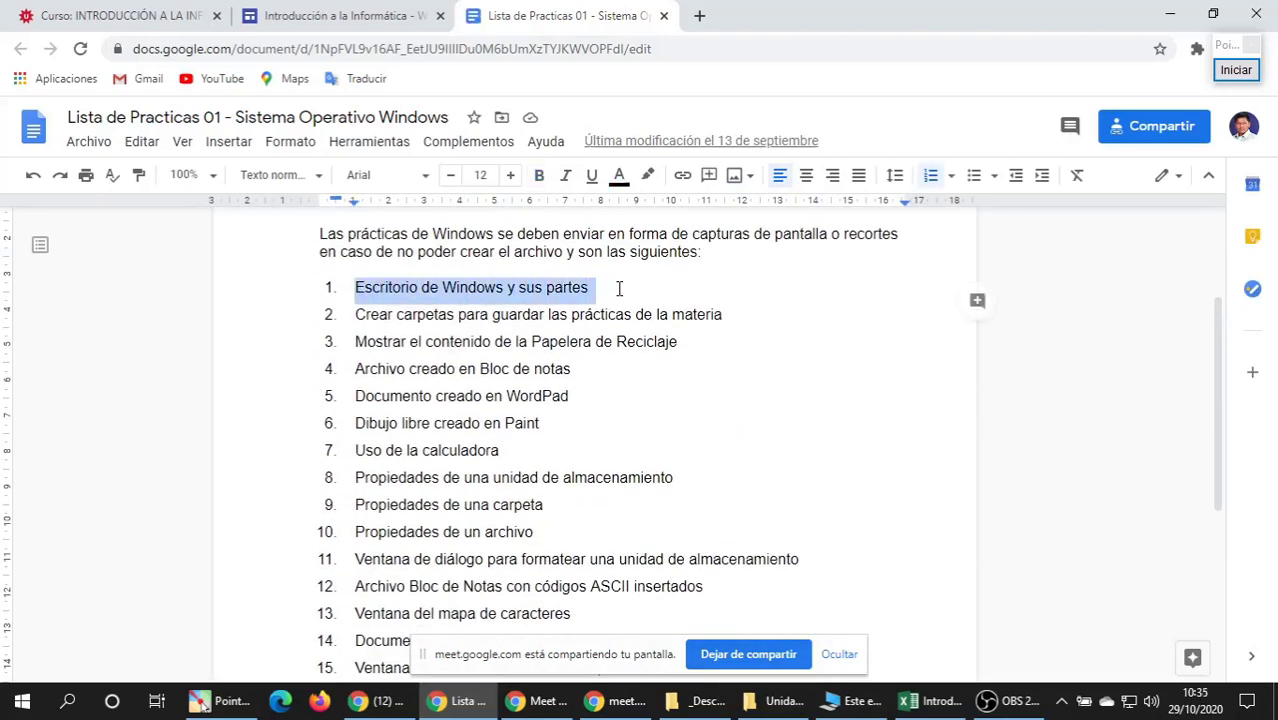
pyautogui.click(1275, 705)
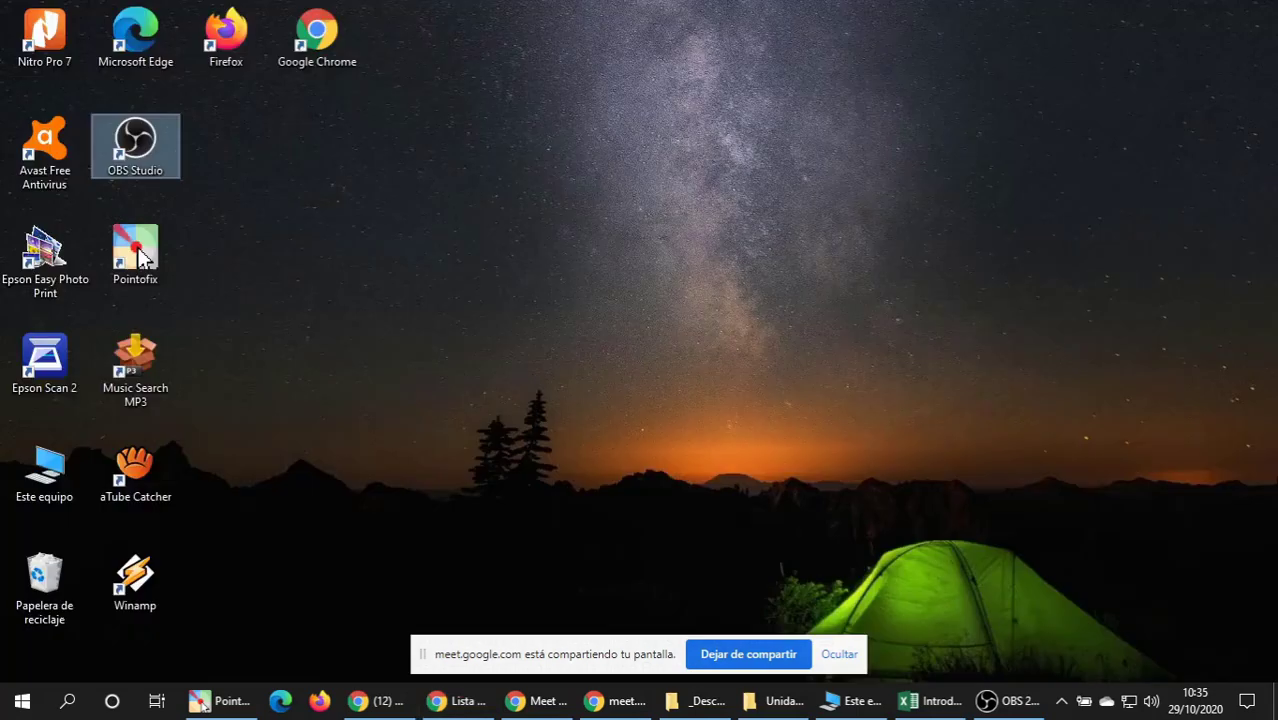
# - Launch Pointofix, draw a trial arrow toward the Chrome icon, and discard it
pyautogui.doubleClick(137, 250)
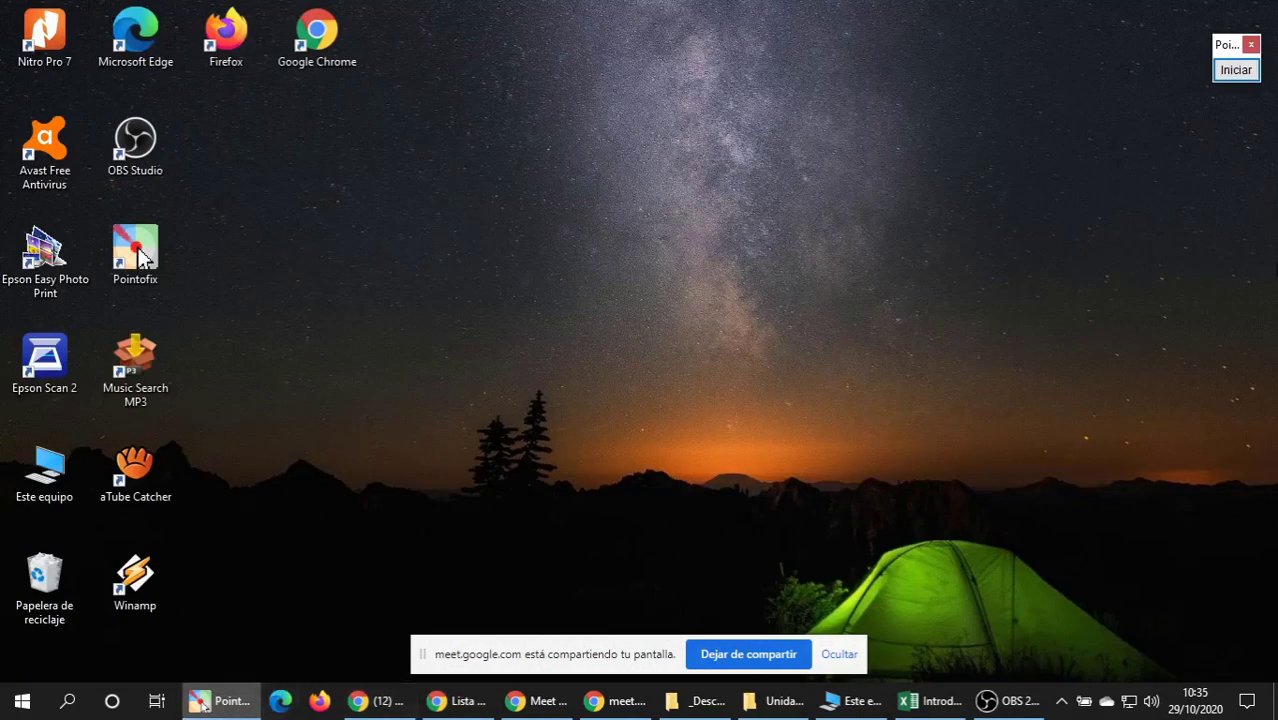
pyautogui.click(1232, 68)
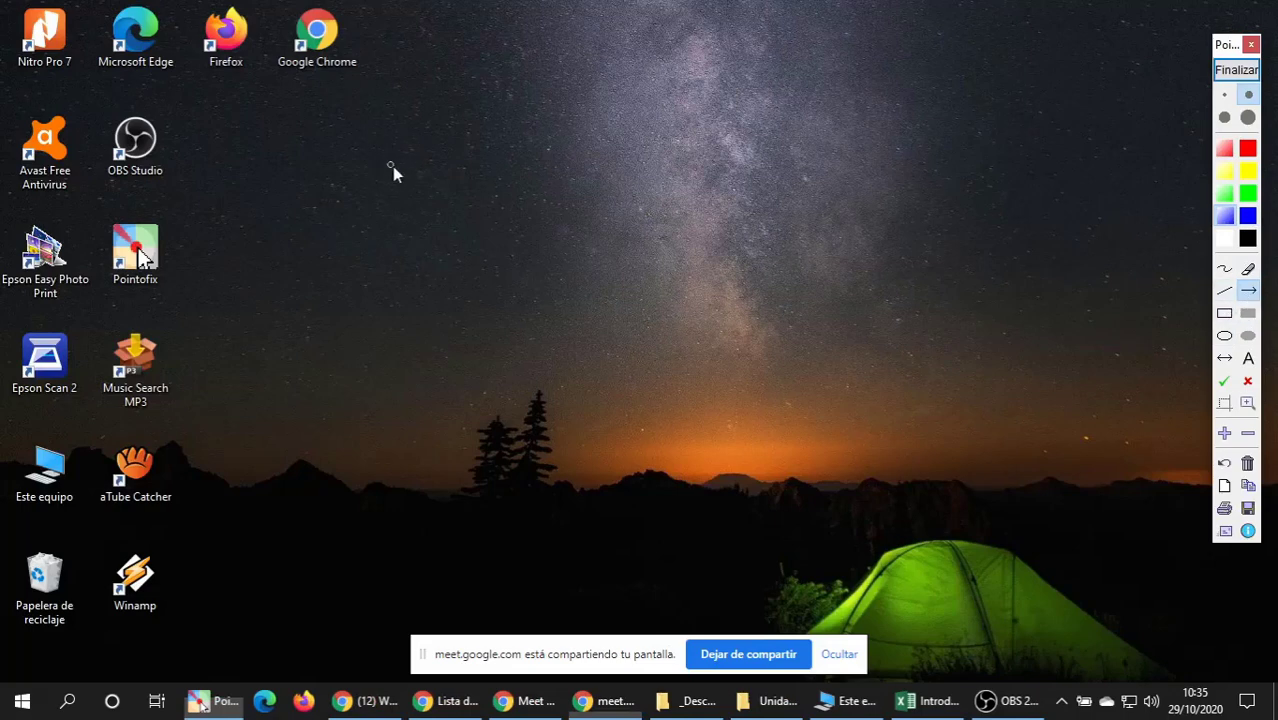
pyautogui.moveTo(392, 166)
pyautogui.mouseDown()
pyautogui.moveTo(322, 84)
pyautogui.moveTo(410, 180)
pyautogui.moveTo(311, 63)
pyautogui.mouseUp()
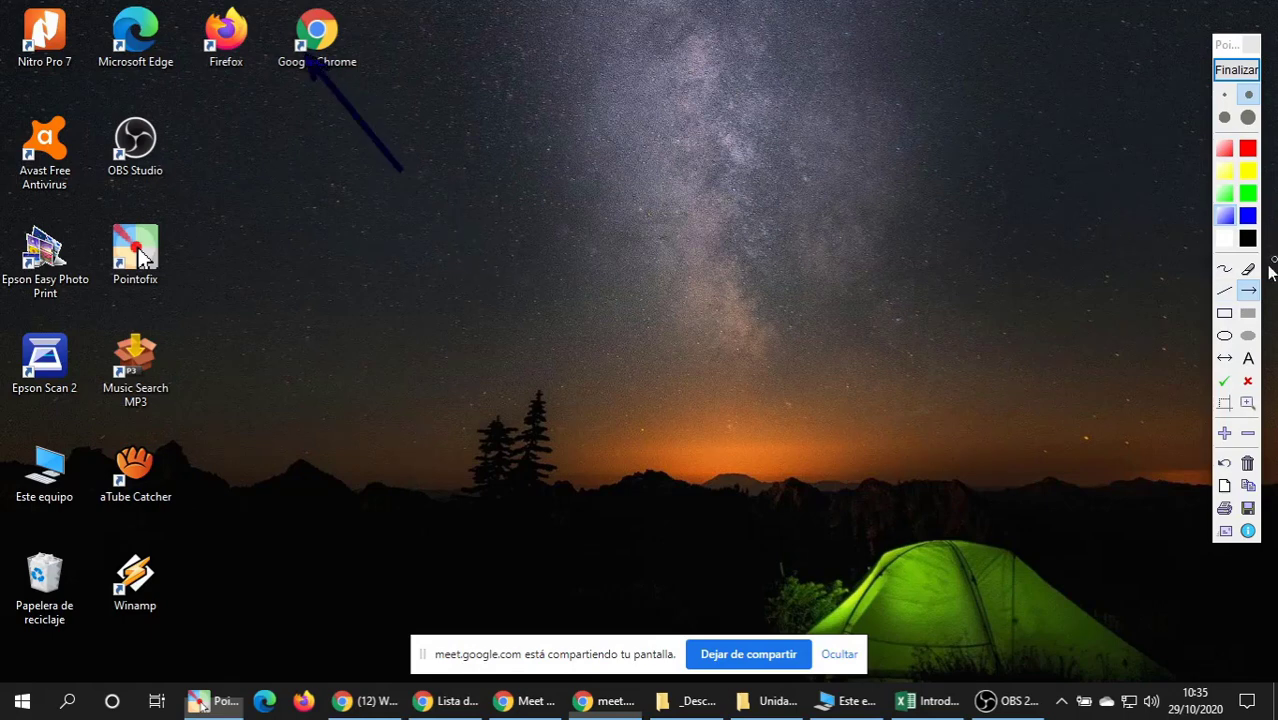
pyautogui.click(1236, 72)
# - Restart annotation and frame the whole desktop with a yellow rectangle
pyautogui.click(1235, 74)
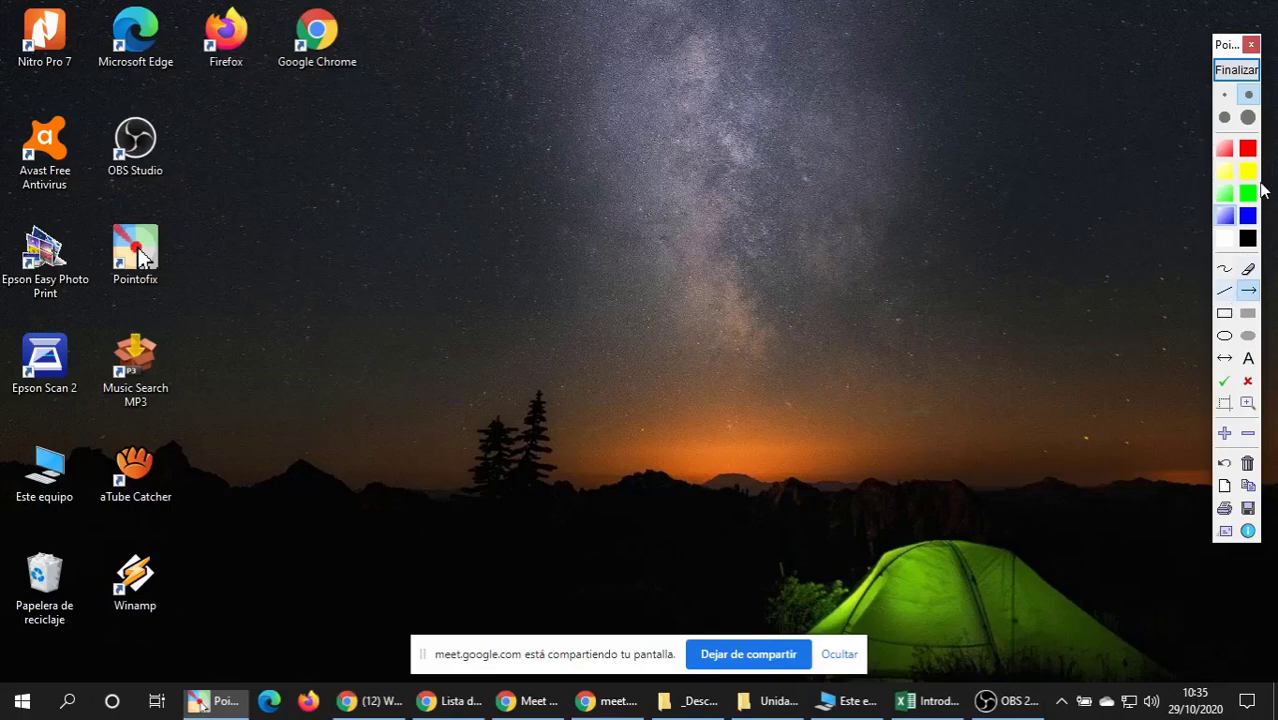
pyautogui.click(1248, 173)
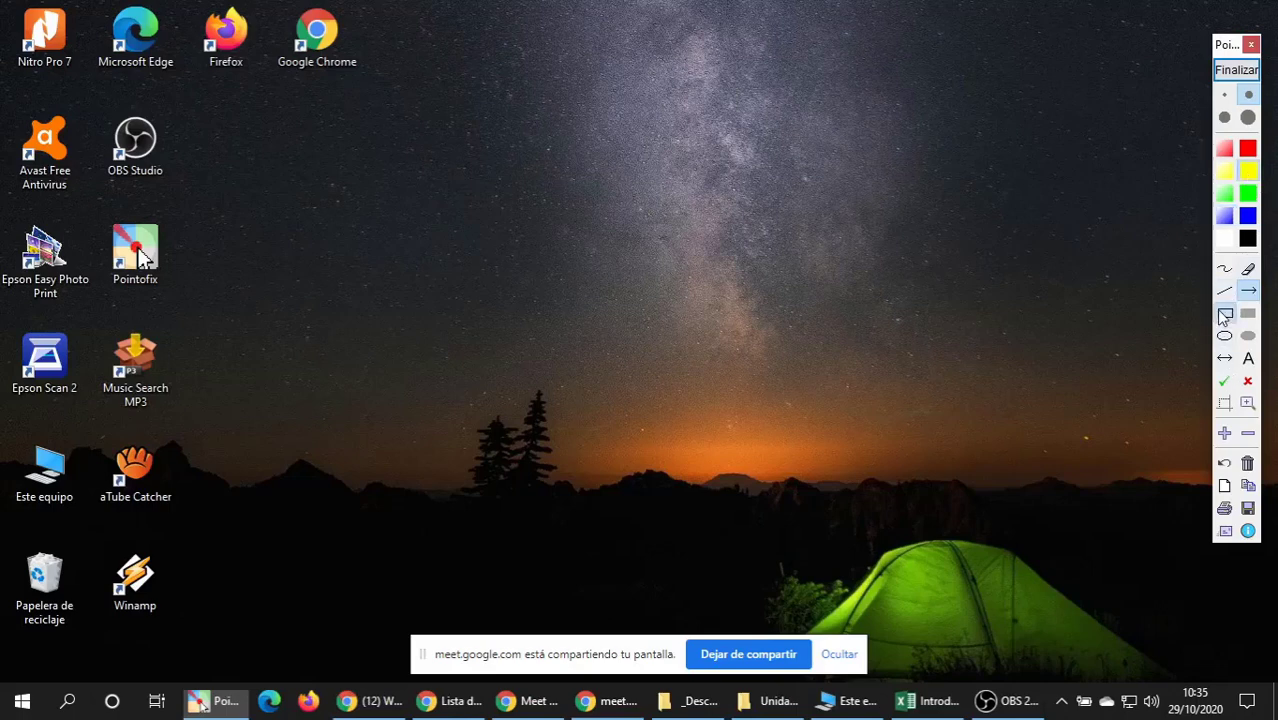
pyautogui.click(1224, 313)
pyautogui.click(3, 8)
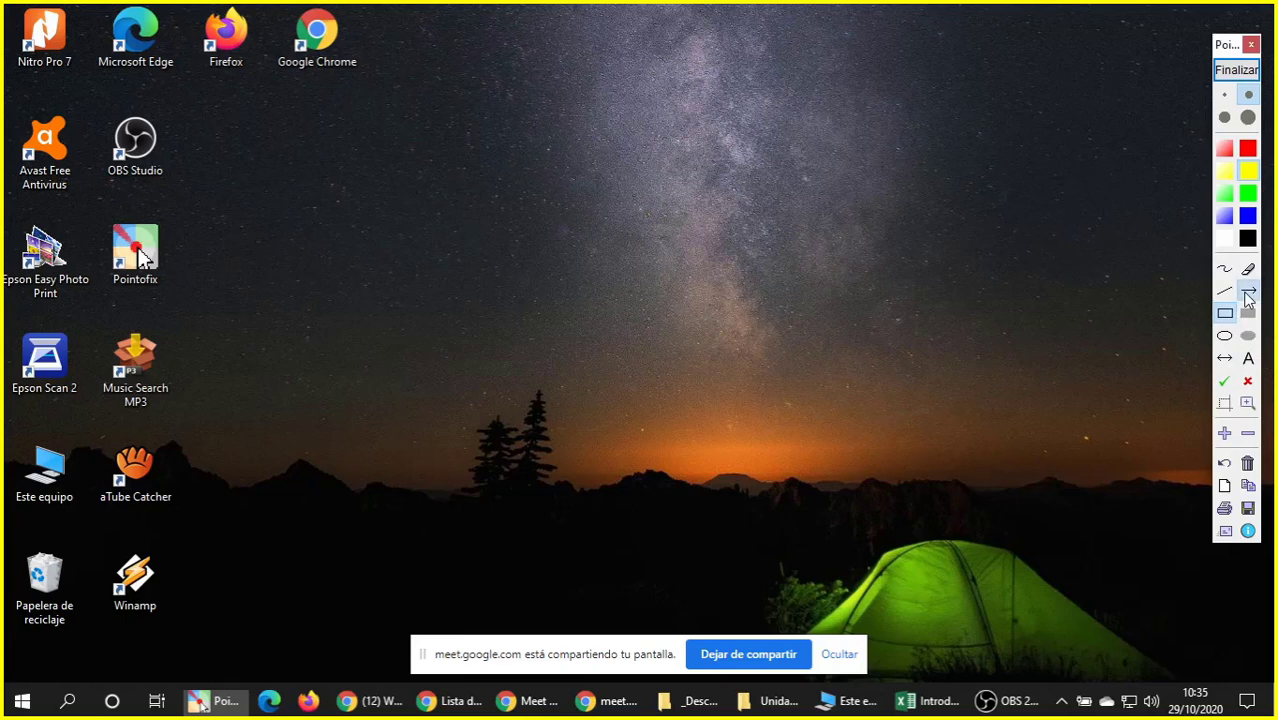
# - Draw yellow arrows to the Chrome, Firefox, Este equipo and Papelera icons, and a green taskbar arrow
pyautogui.click(1248, 292)
pyautogui.moveTo(483, 193); pyautogui.dragTo(308, 49)
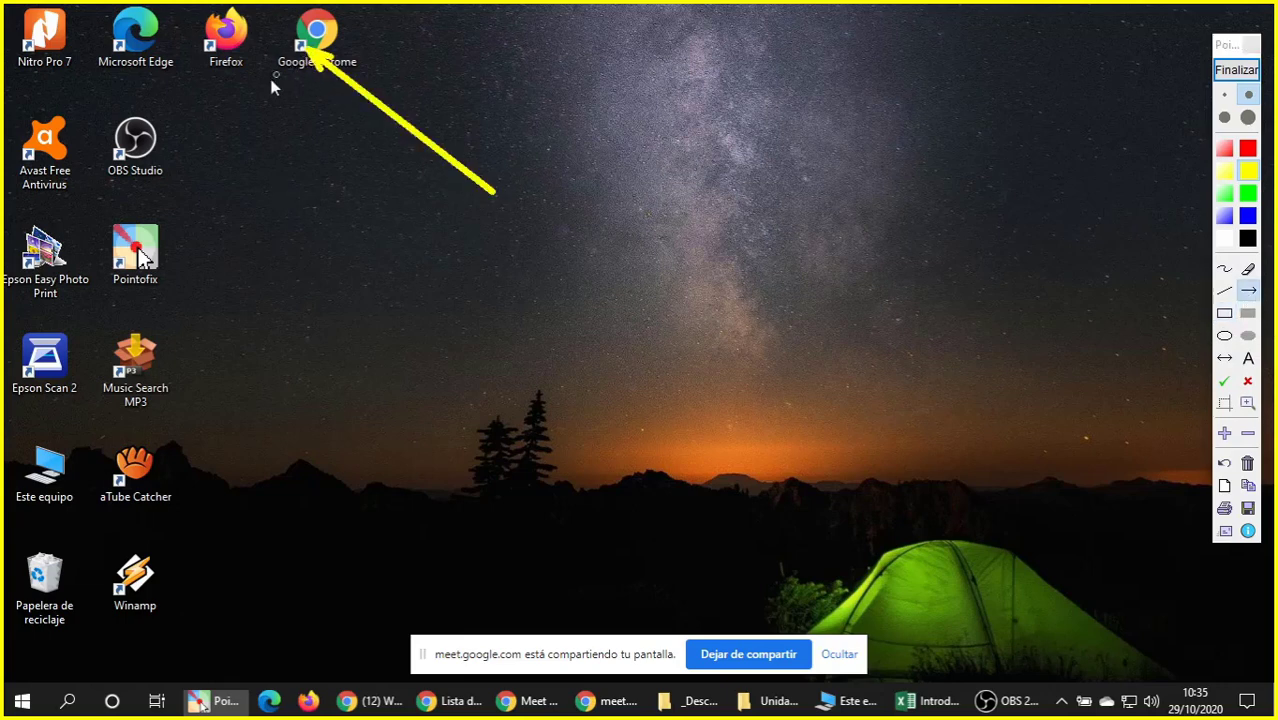
pyautogui.moveTo(213, 56); pyautogui.dragTo(213, 56)
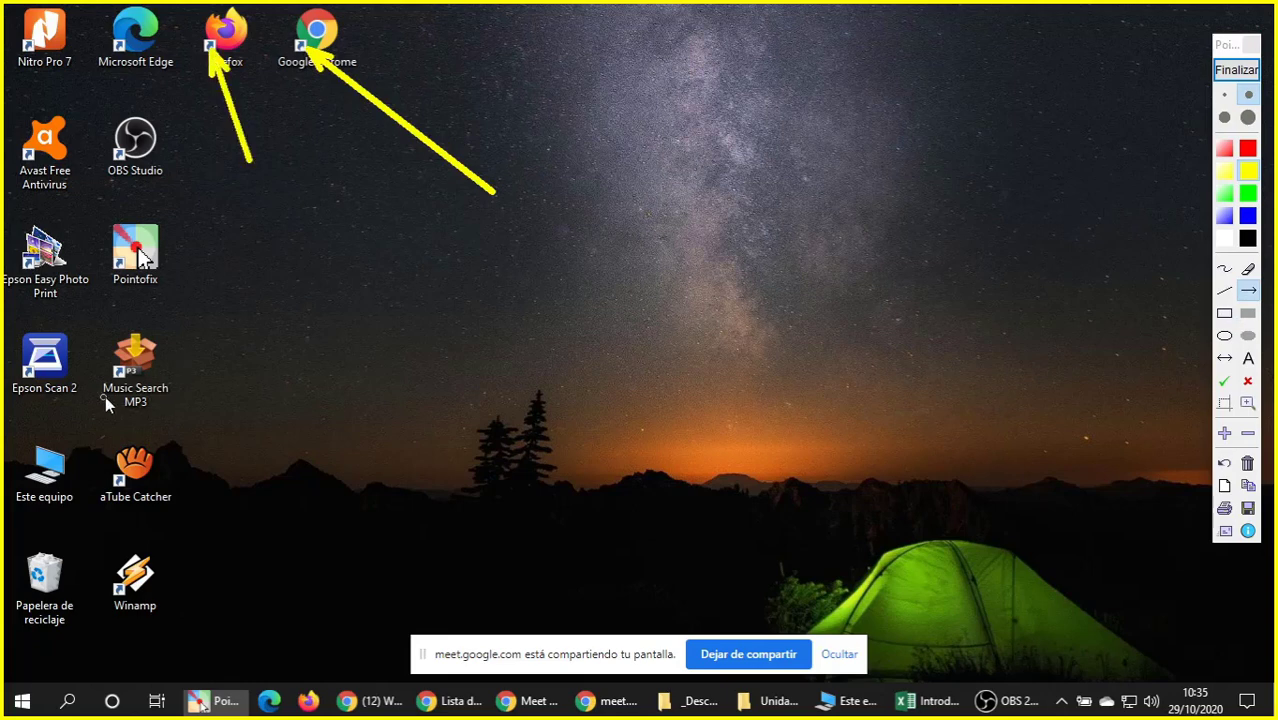
pyautogui.moveTo(210, 315); pyautogui.dragTo(75, 455)
pyautogui.moveTo(298, 482); pyautogui.dragTo(67, 563)
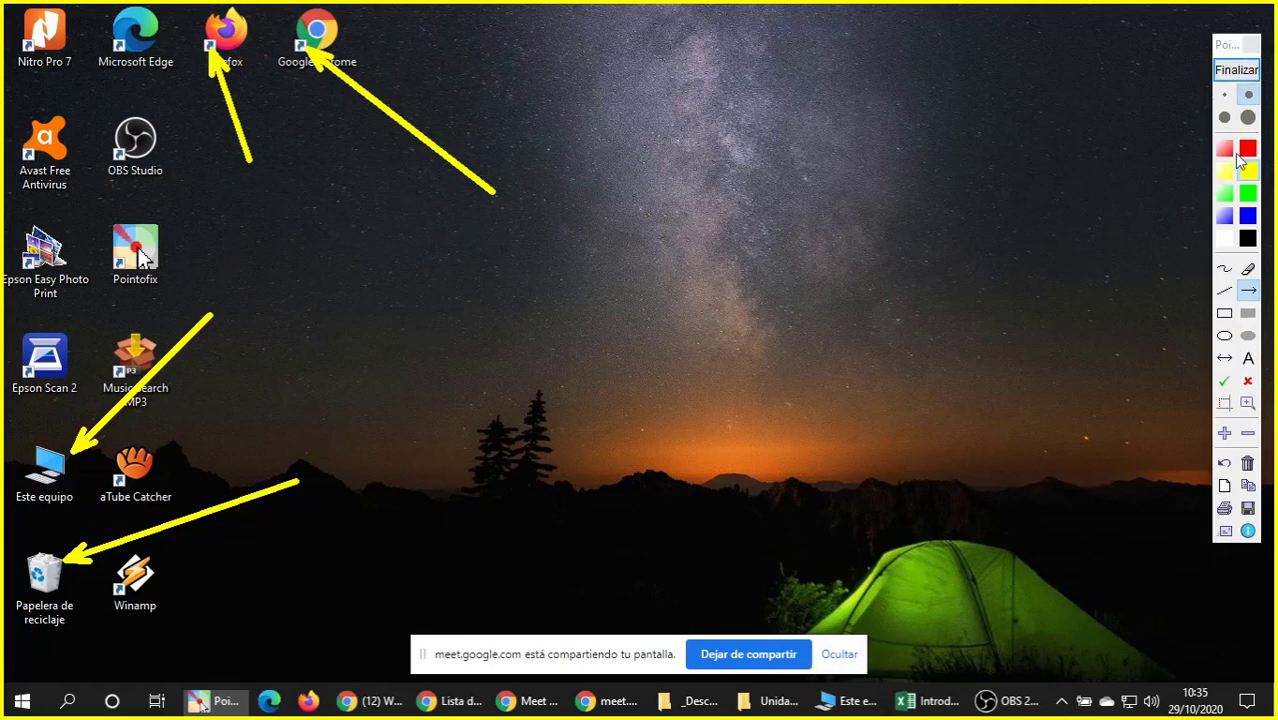
pyautogui.click(1249, 195)
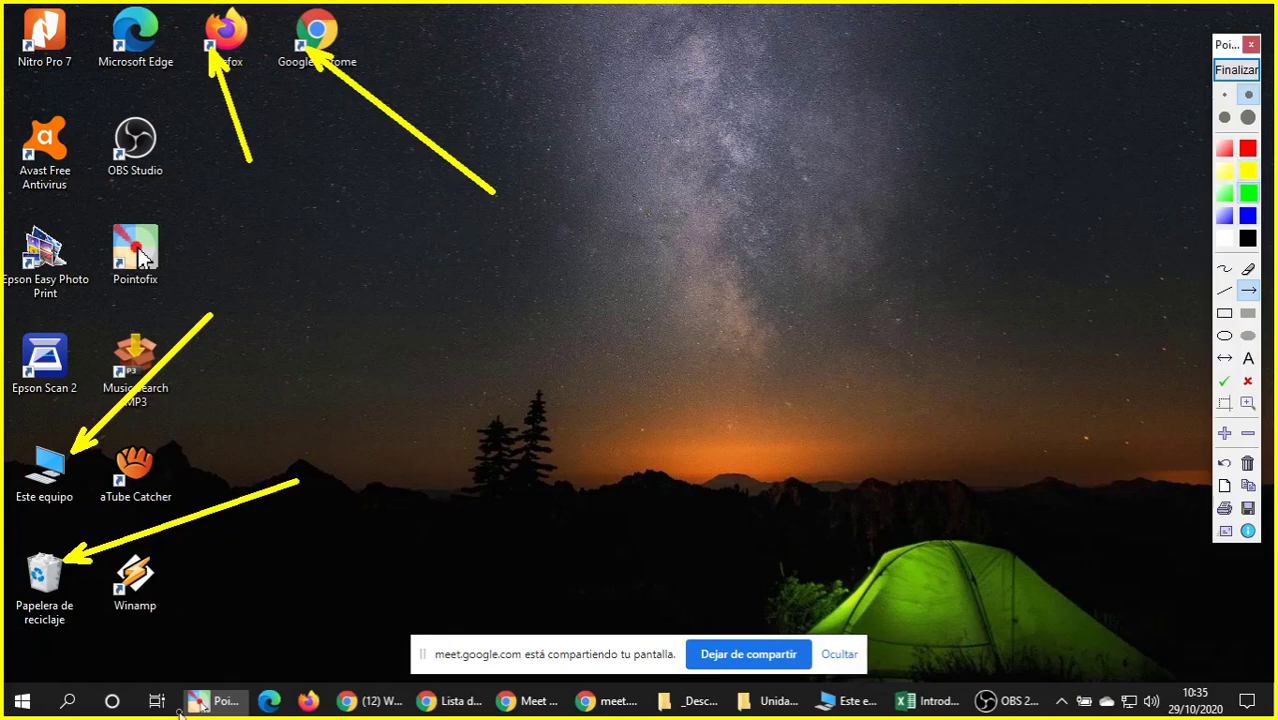
pyautogui.moveTo(3, 684); pyautogui.dragTo(1268, 680)
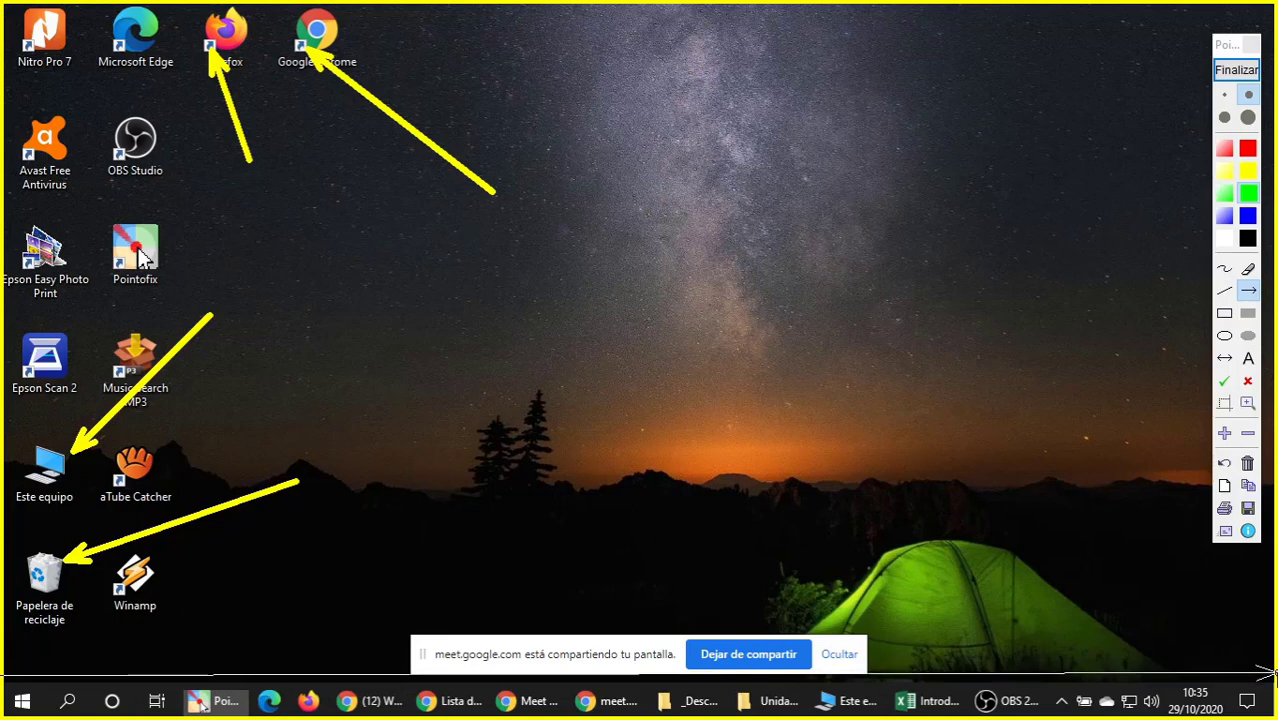
# - Finish the green arrow and outline the whole taskbar with a green rectangle
pyautogui.click(1268, 676)
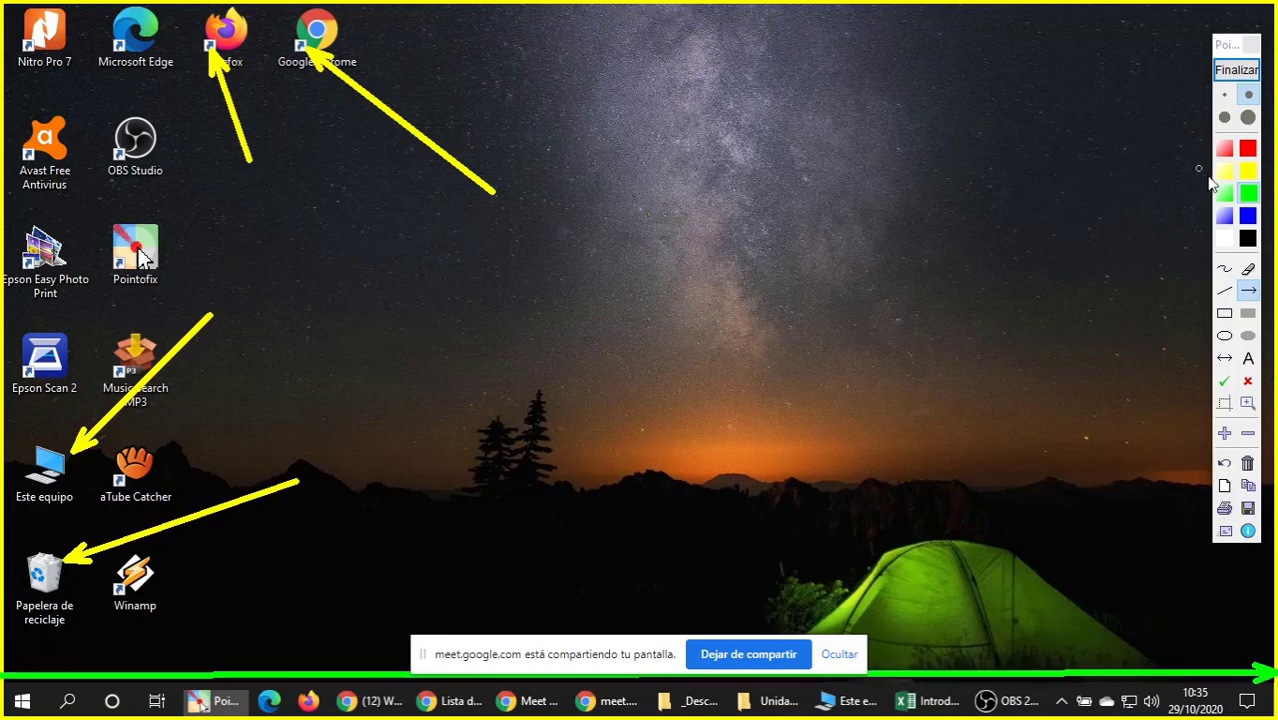
pyautogui.click(1225, 313)
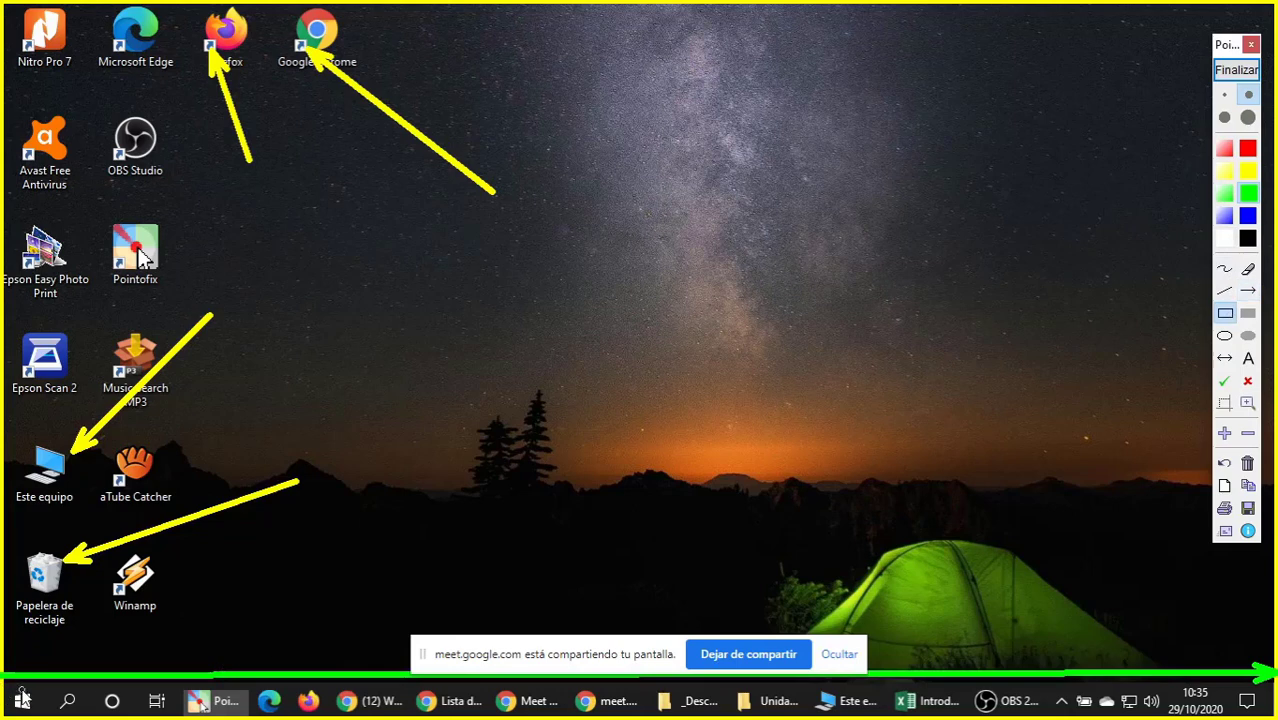
pyautogui.moveTo(3, 686); pyautogui.dragTo(1246, 706)
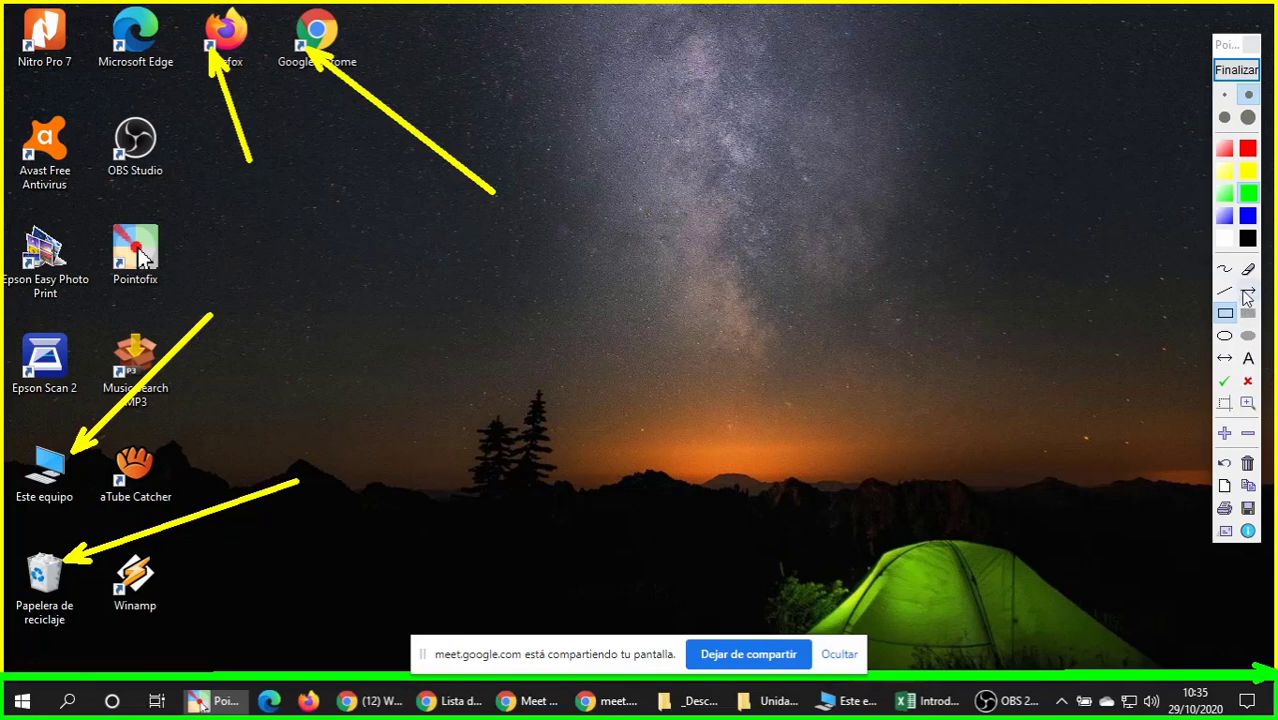
# - In red, draw arrows to the Start button, a double arrow across the taskbar, and box the tray
pyautogui.click(1248, 290)
pyautogui.click(1247, 157)
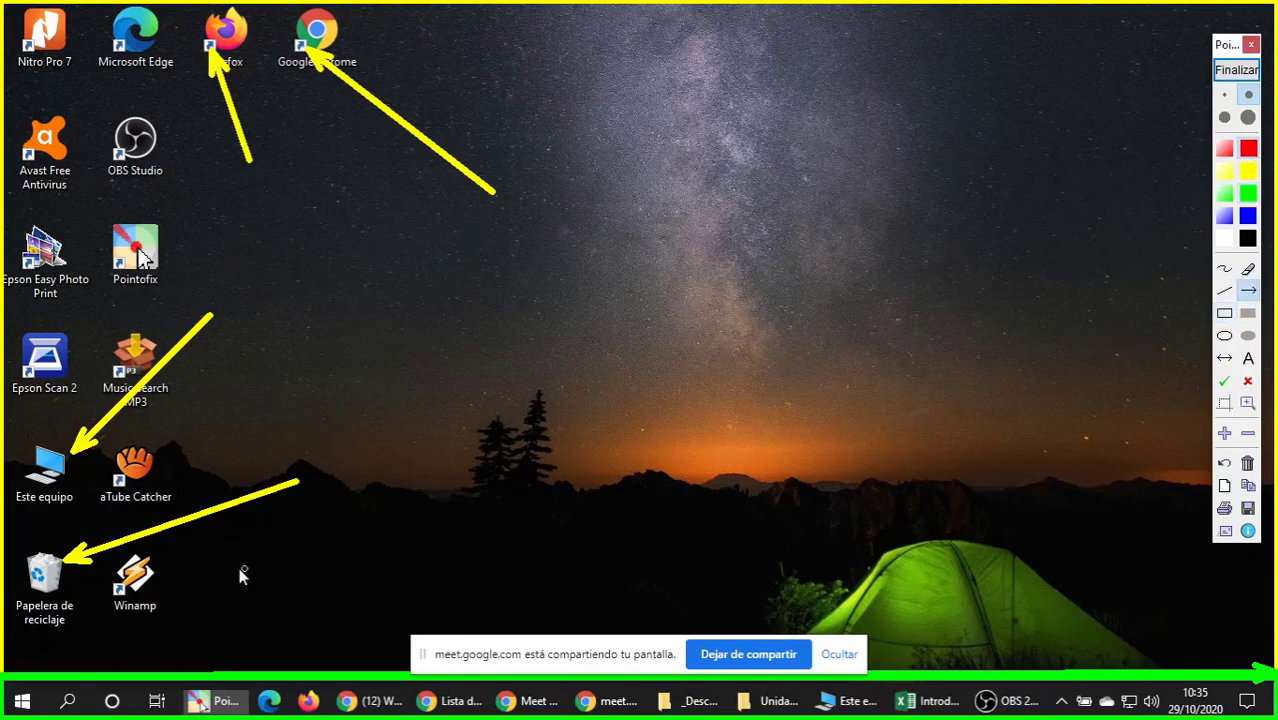
pyautogui.moveTo(263, 588); pyautogui.dragTo(30, 690)
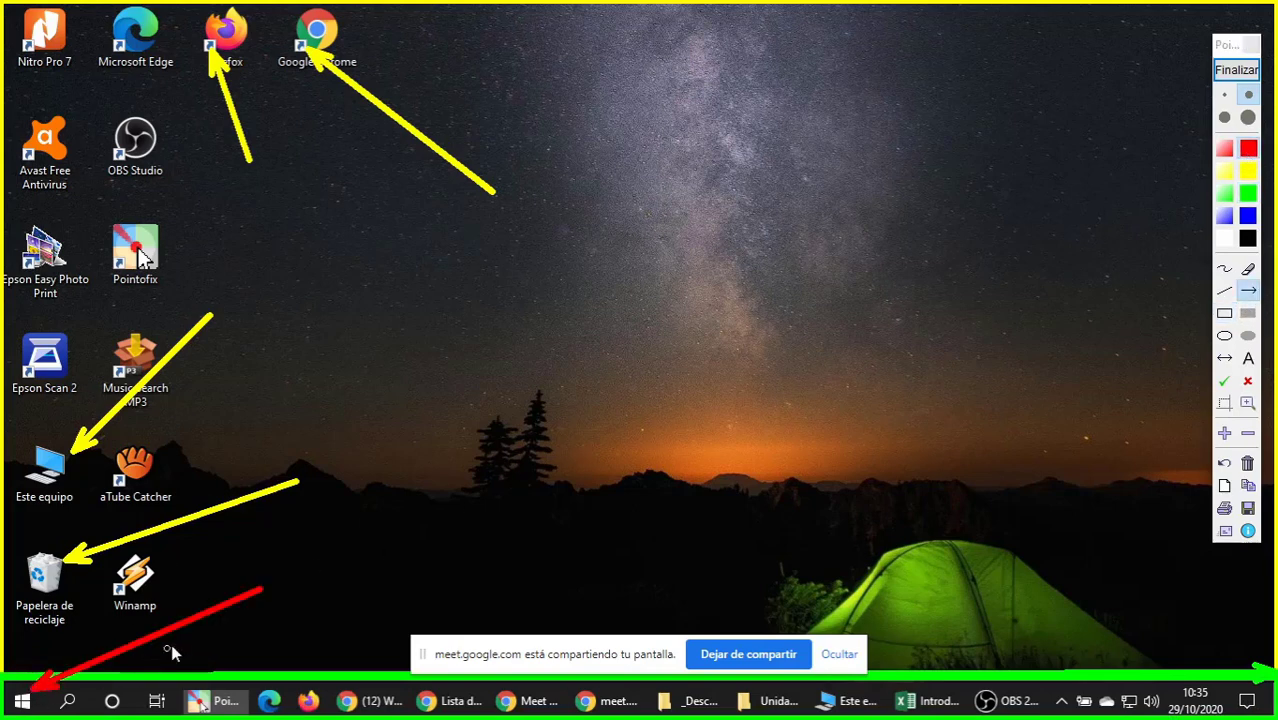
pyautogui.moveTo(350, 537); pyautogui.dragTo(187, 669)
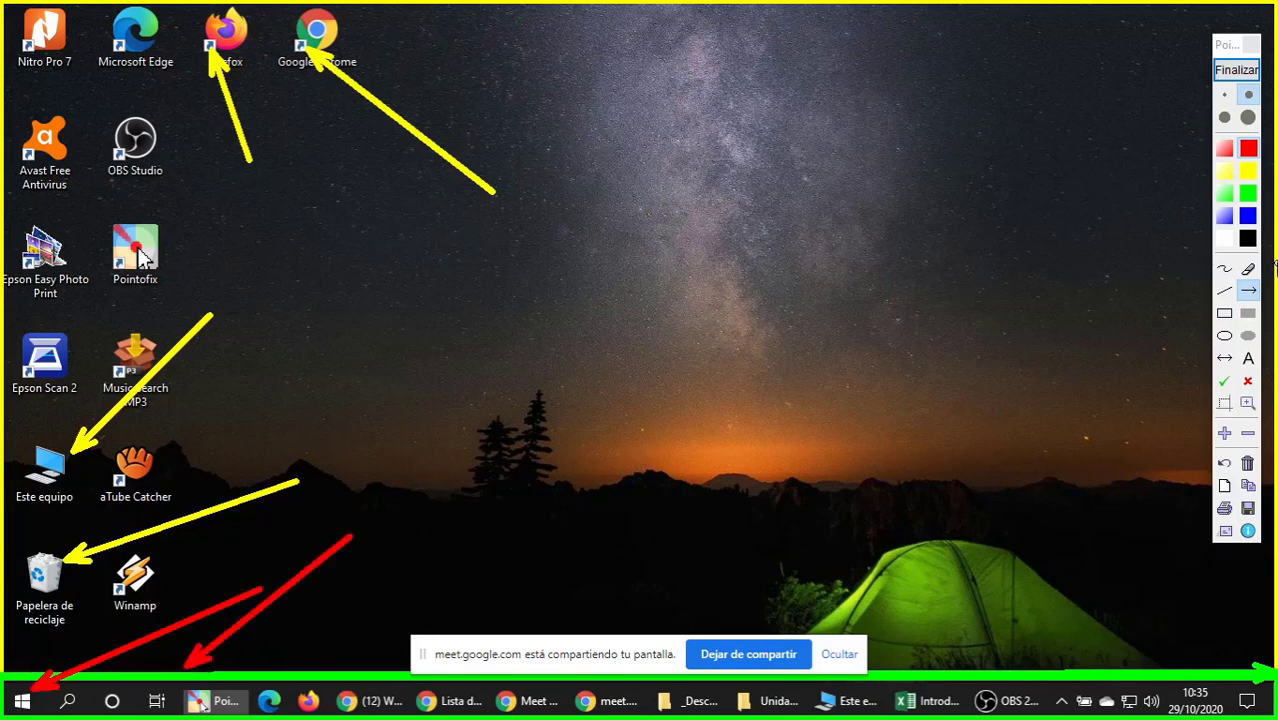
pyautogui.click(1224, 357)
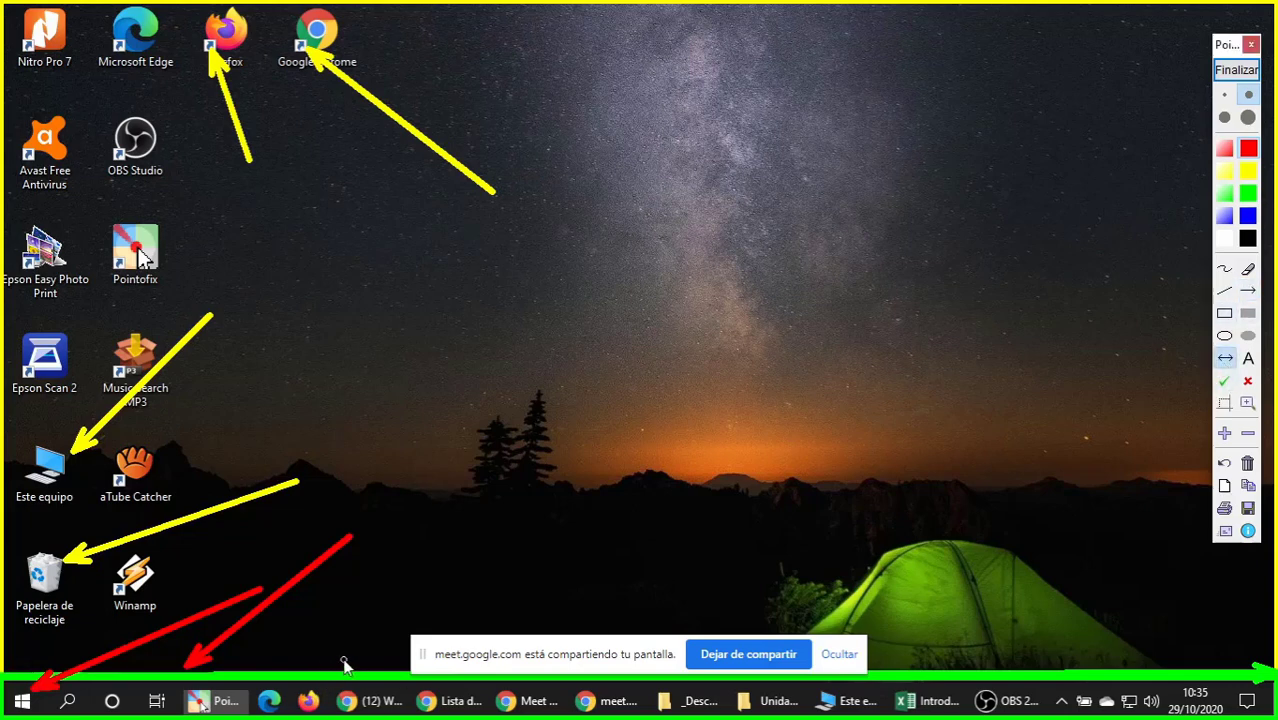
pyautogui.moveTo(341, 651); pyautogui.dragTo(1040, 652)
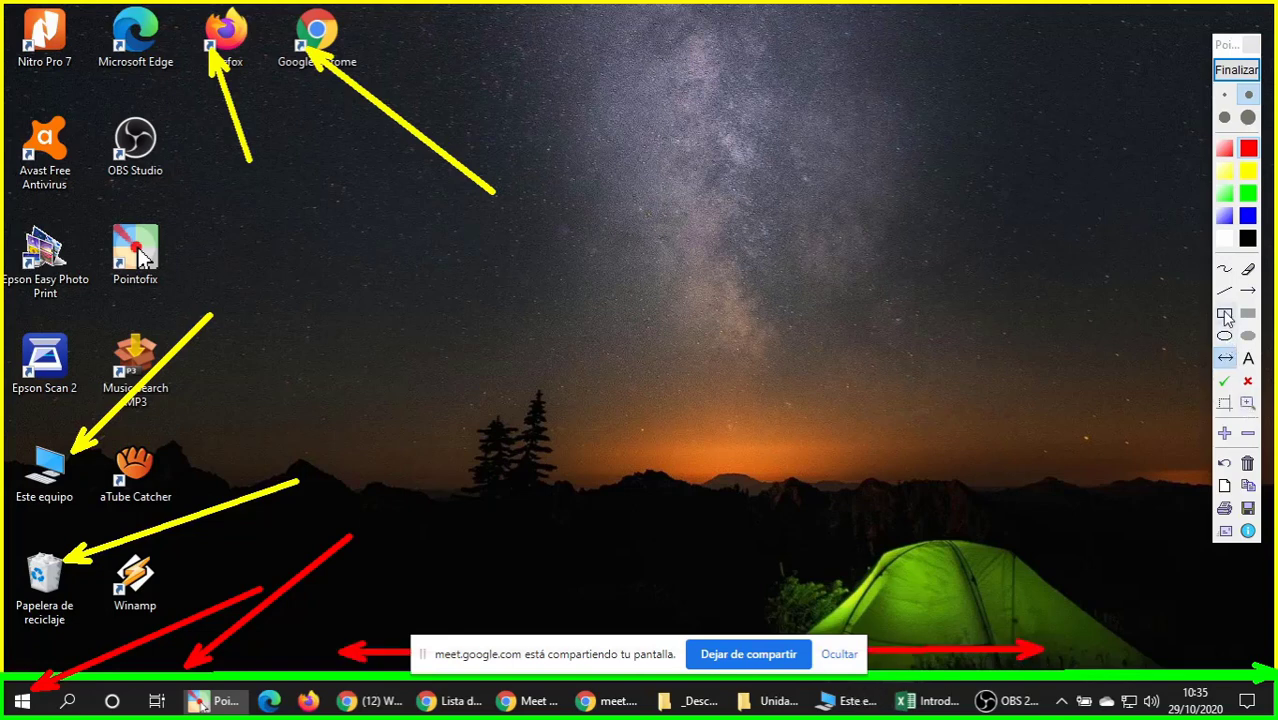
pyautogui.click(1225, 314)
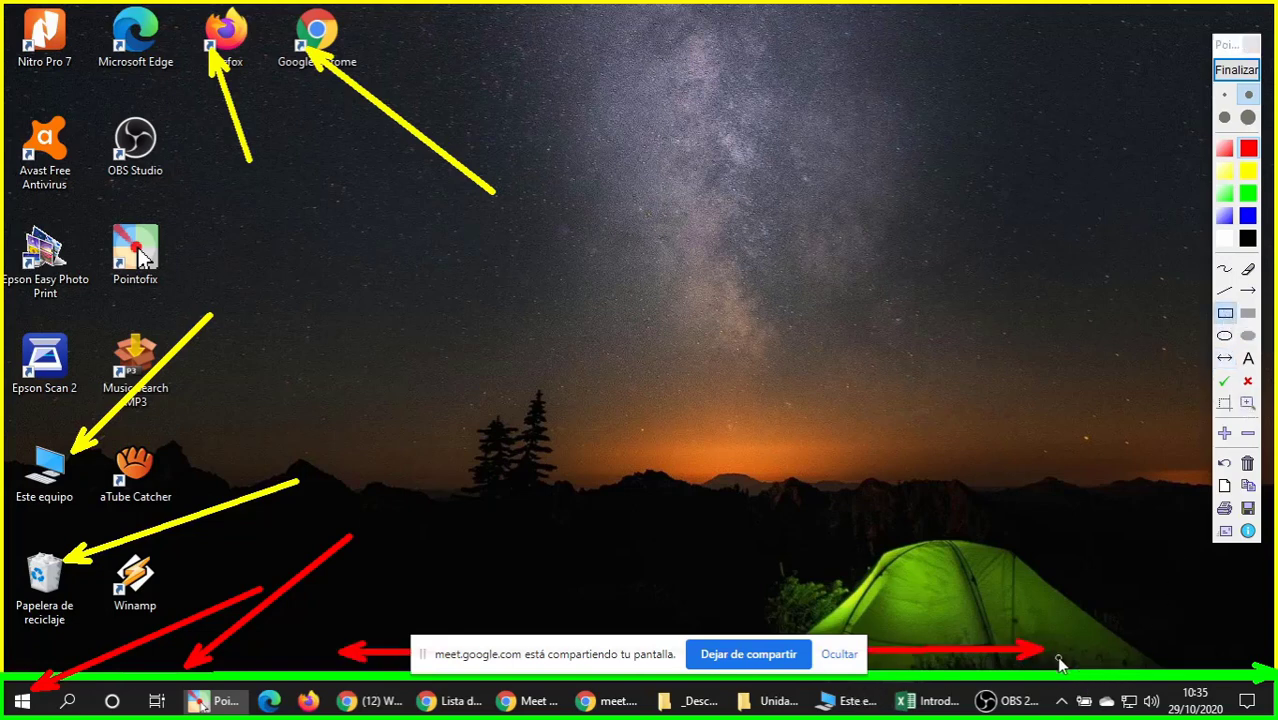
pyautogui.moveTo(1058, 660); pyautogui.dragTo(1276, 718)
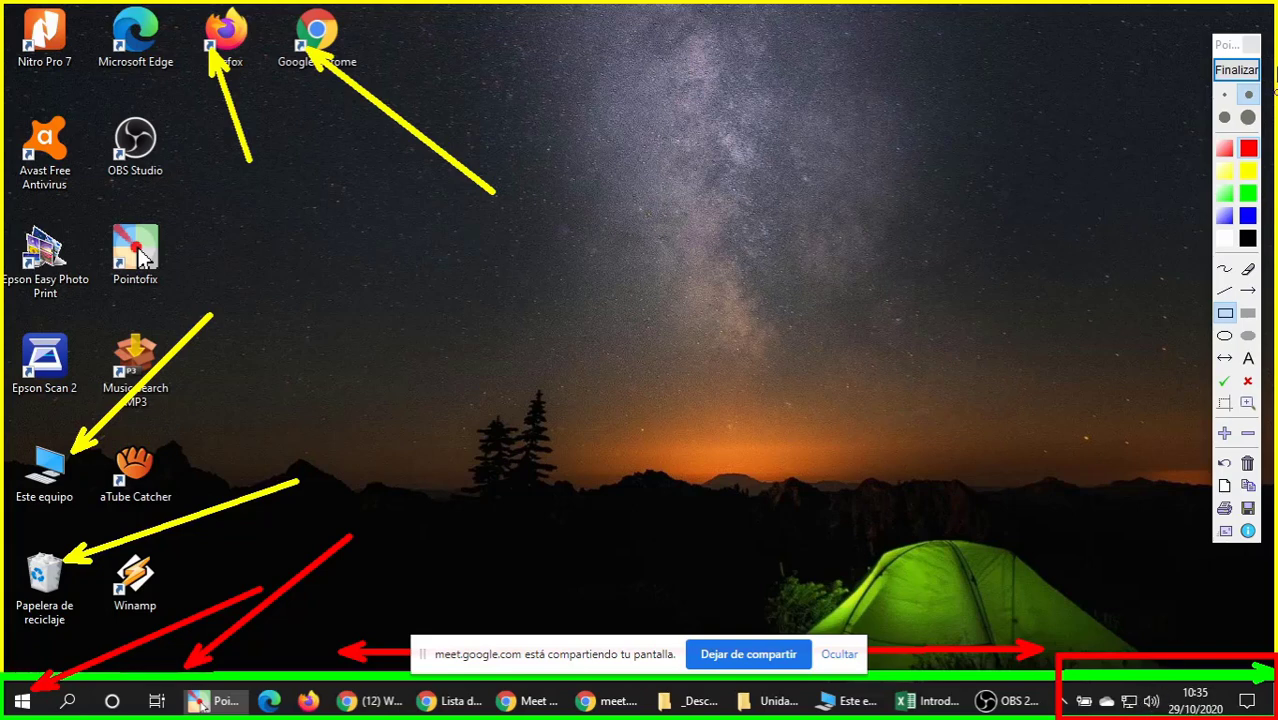
pyautogui.click(1236, 70)
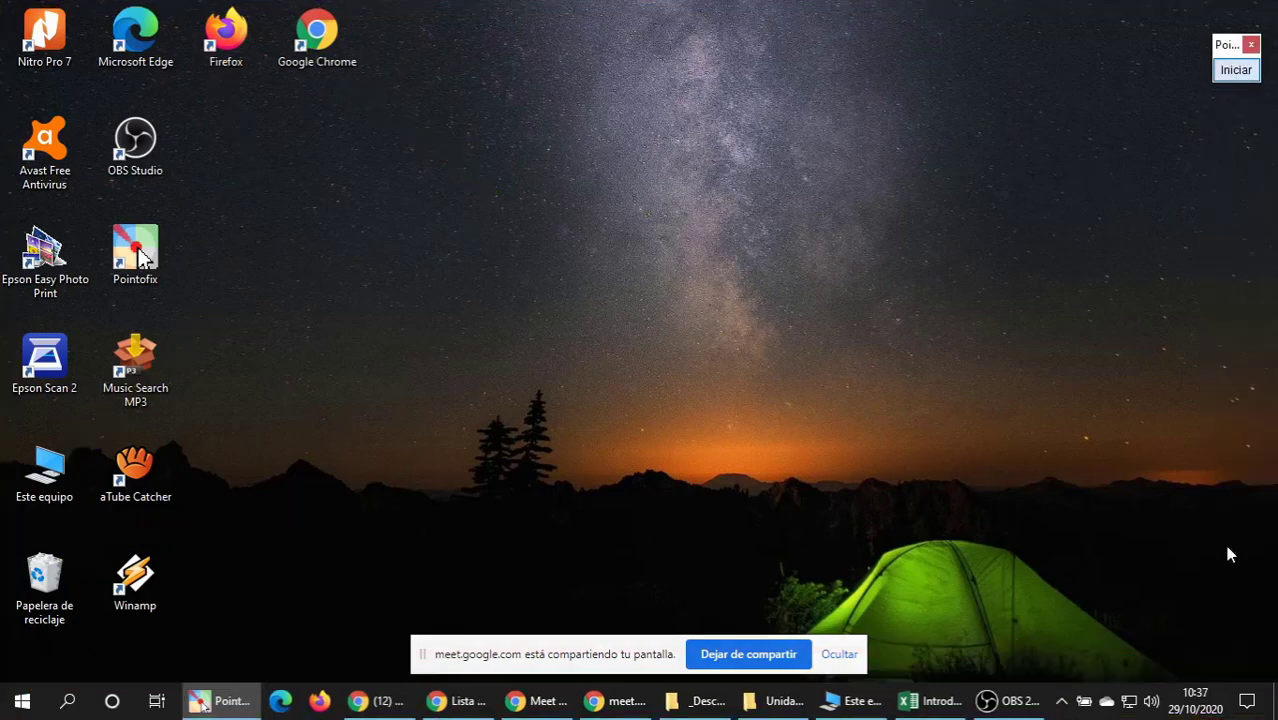
pyautogui.click(1152, 705)
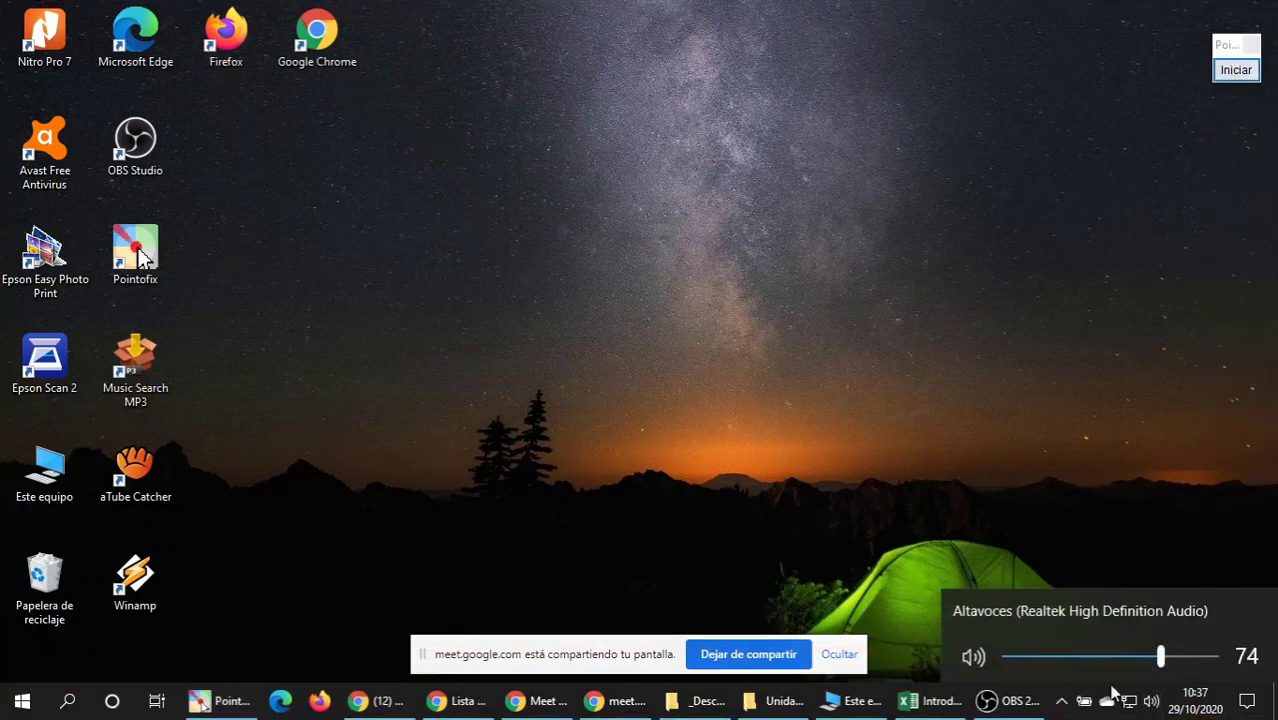
pyautogui.click(1129, 701)
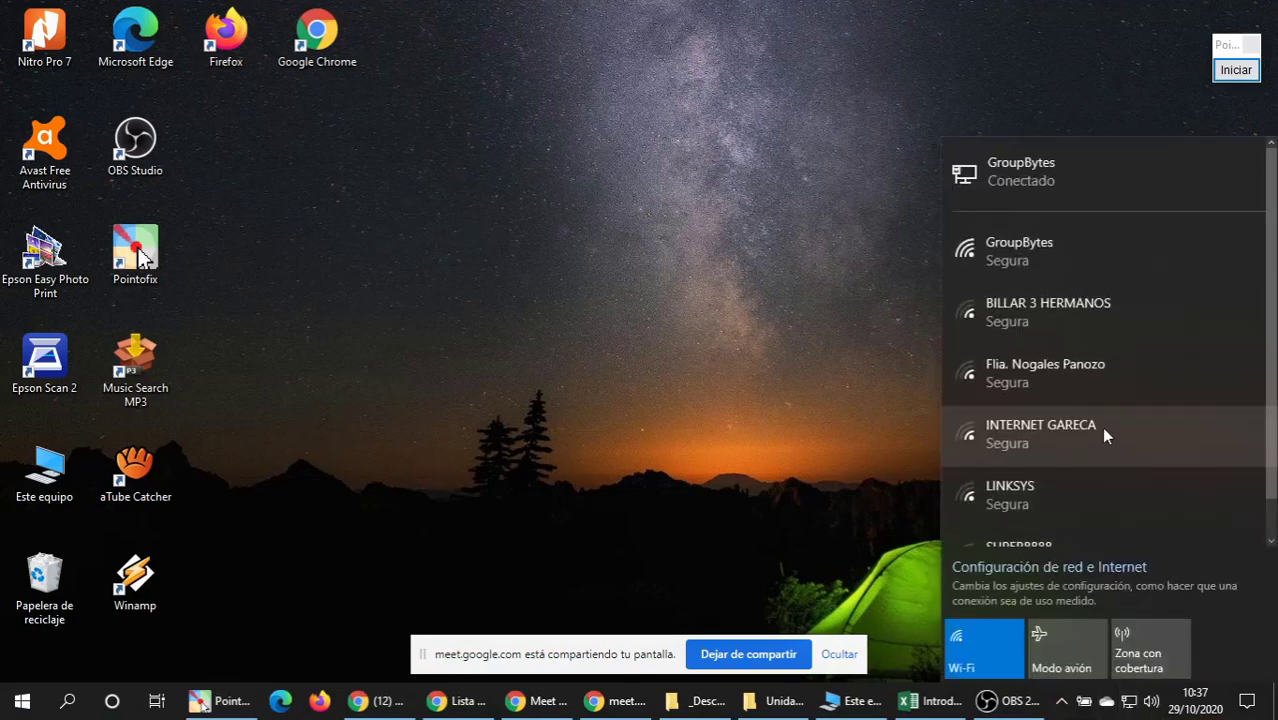
pyautogui.click(801, 431)
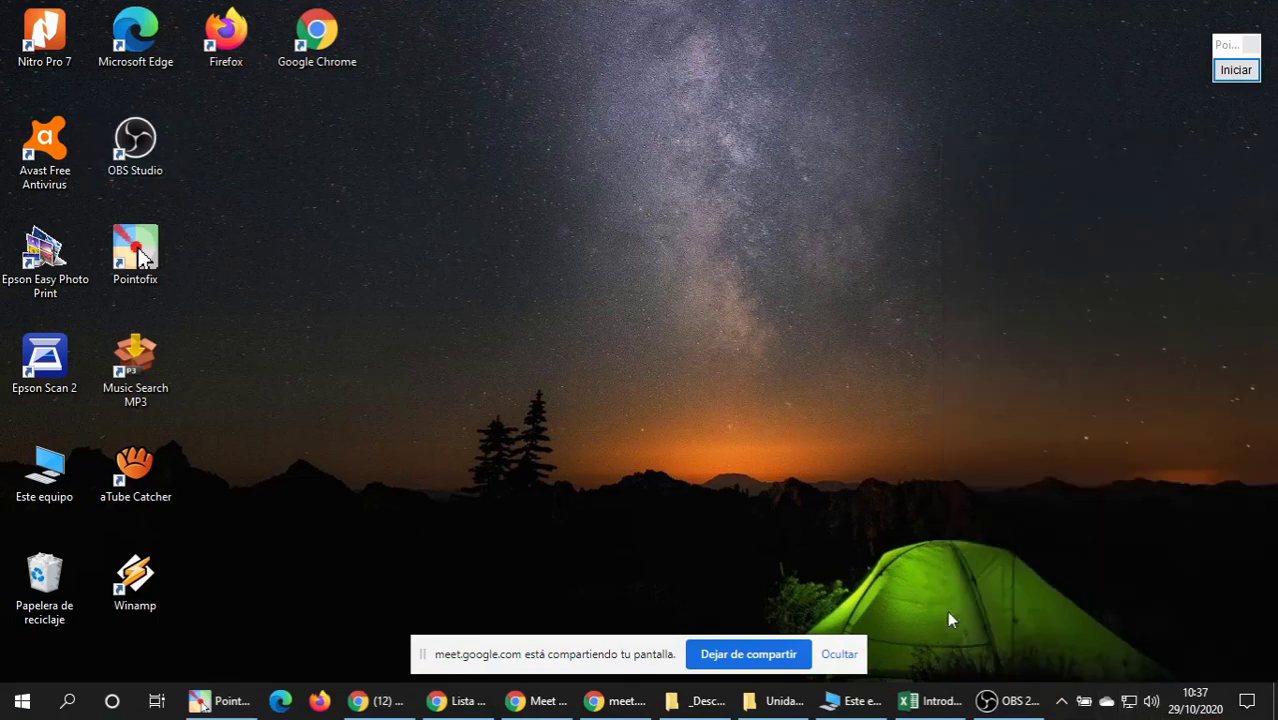
pyautogui.click(1084, 701)
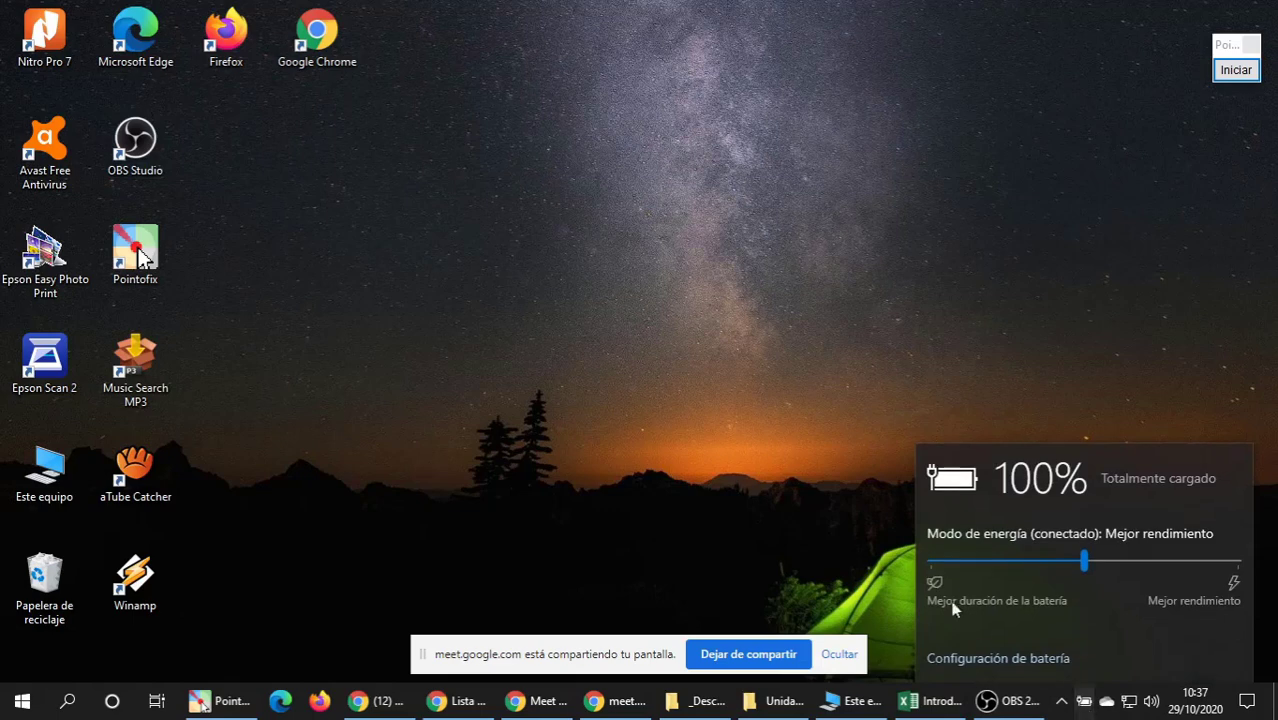
pyautogui.click(810, 503)
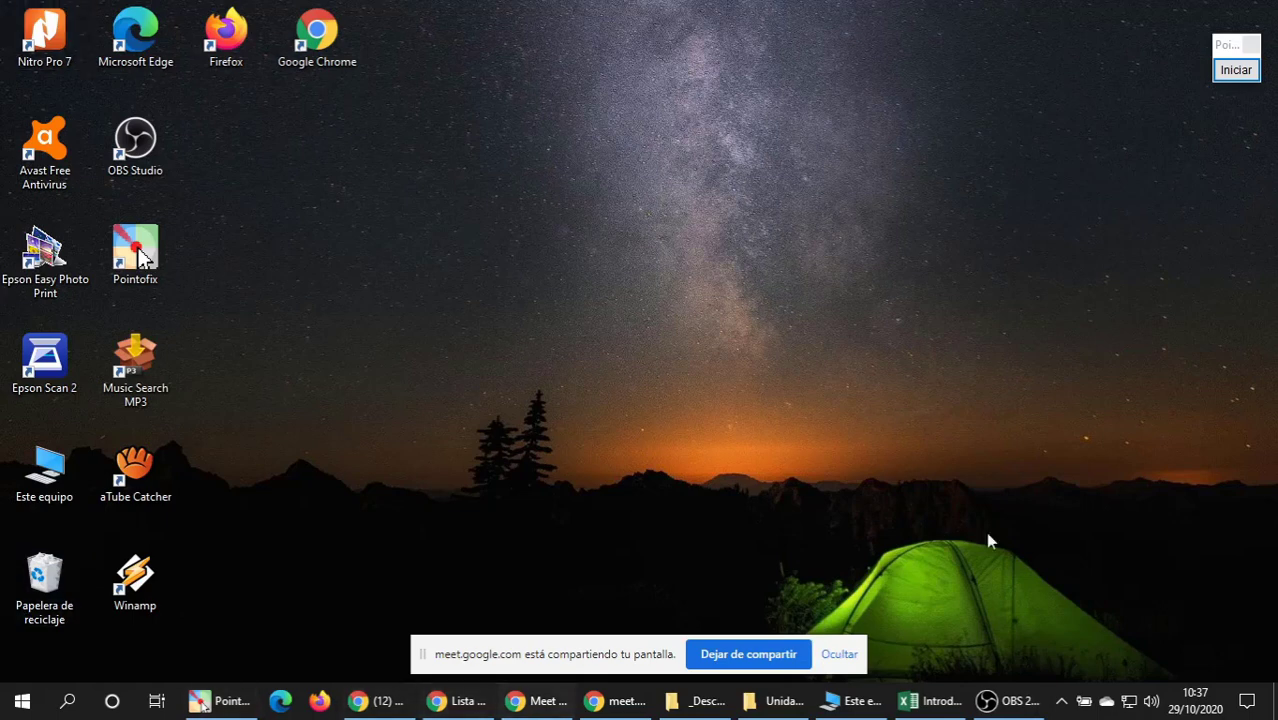
# - Start drawing, test a red rectangle near the top centre, then clear it and restart drawing
pyautogui.click(1235, 70)
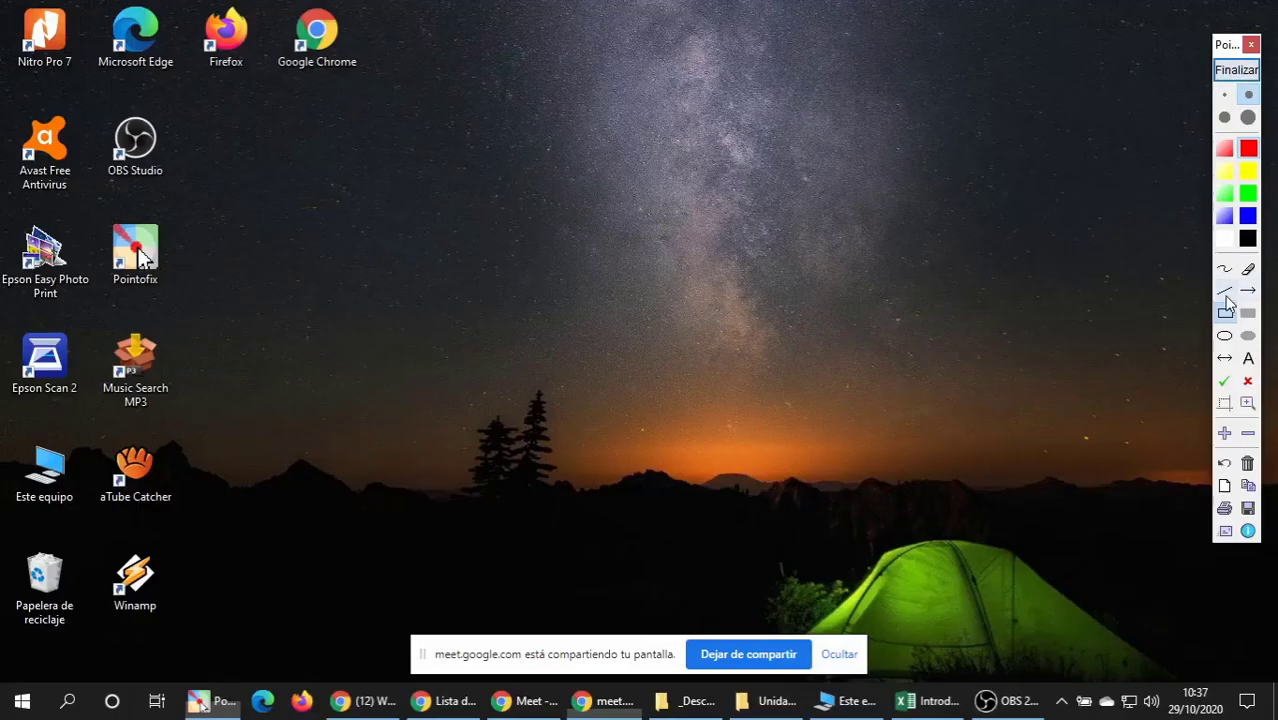
pyautogui.click(1226, 311)
pyautogui.moveTo(656, 194); pyautogui.dragTo(544, 160)
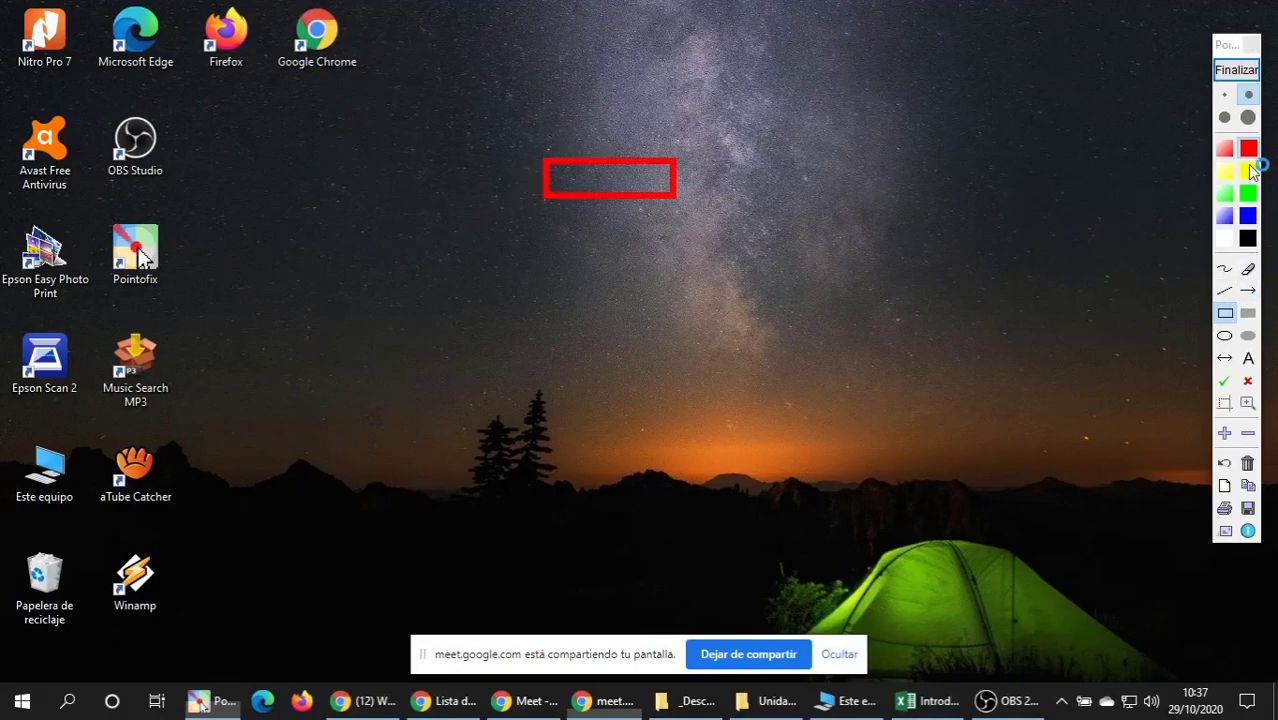
pyautogui.click(1235, 70)
pyautogui.click(1235, 68)
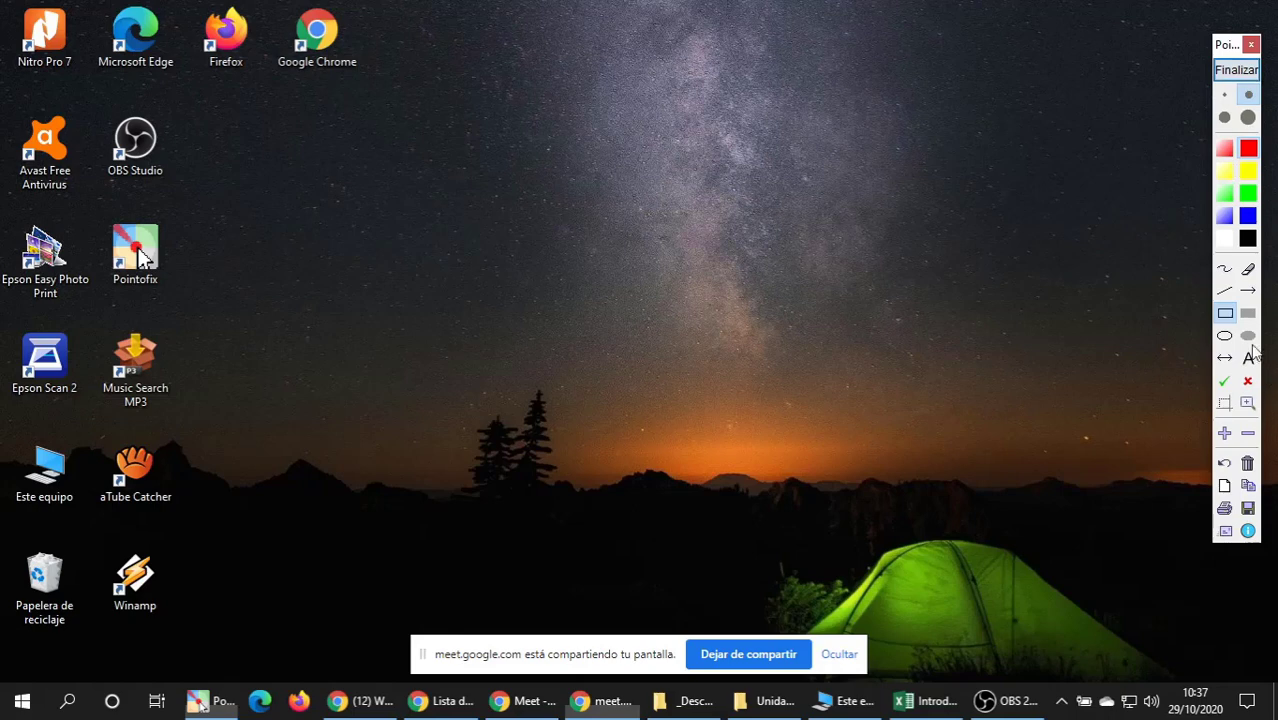
# - Clear a test rectangle, then draw a yellow arrow pointing at the Google Chrome icon
pyautogui.moveTo(420, 96)
pyautogui.mouseDown()
pyautogui.moveTo(308, 42)
pyautogui.moveTo(635, 187)
pyautogui.mouseUp()
pyautogui.click(1235, 74)
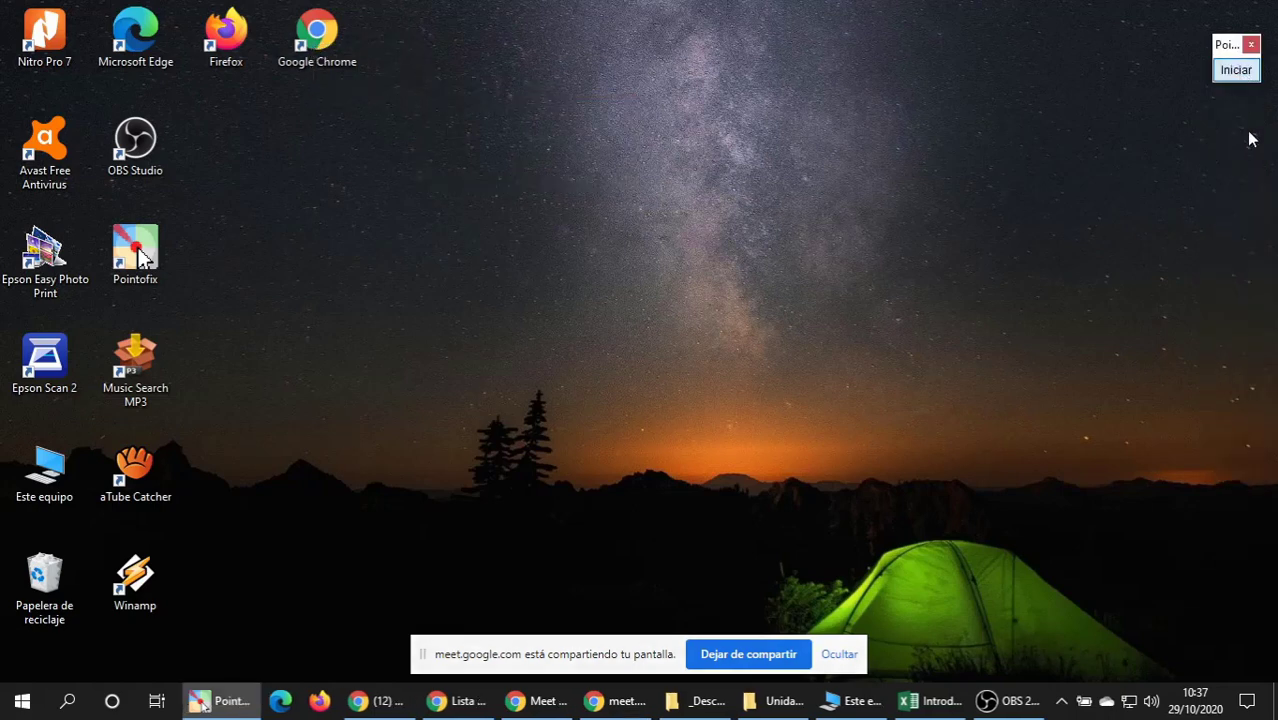
pyautogui.click(1235, 68)
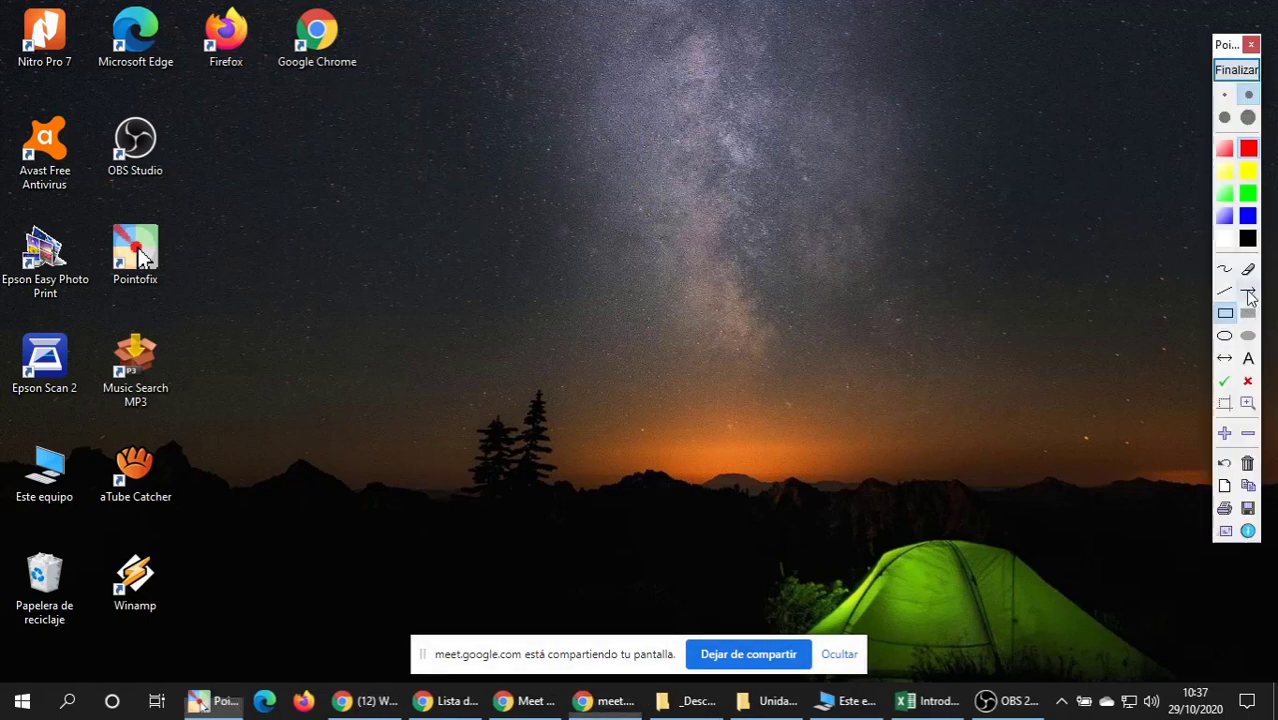
pyautogui.click(1248, 290)
pyautogui.click(1248, 172)
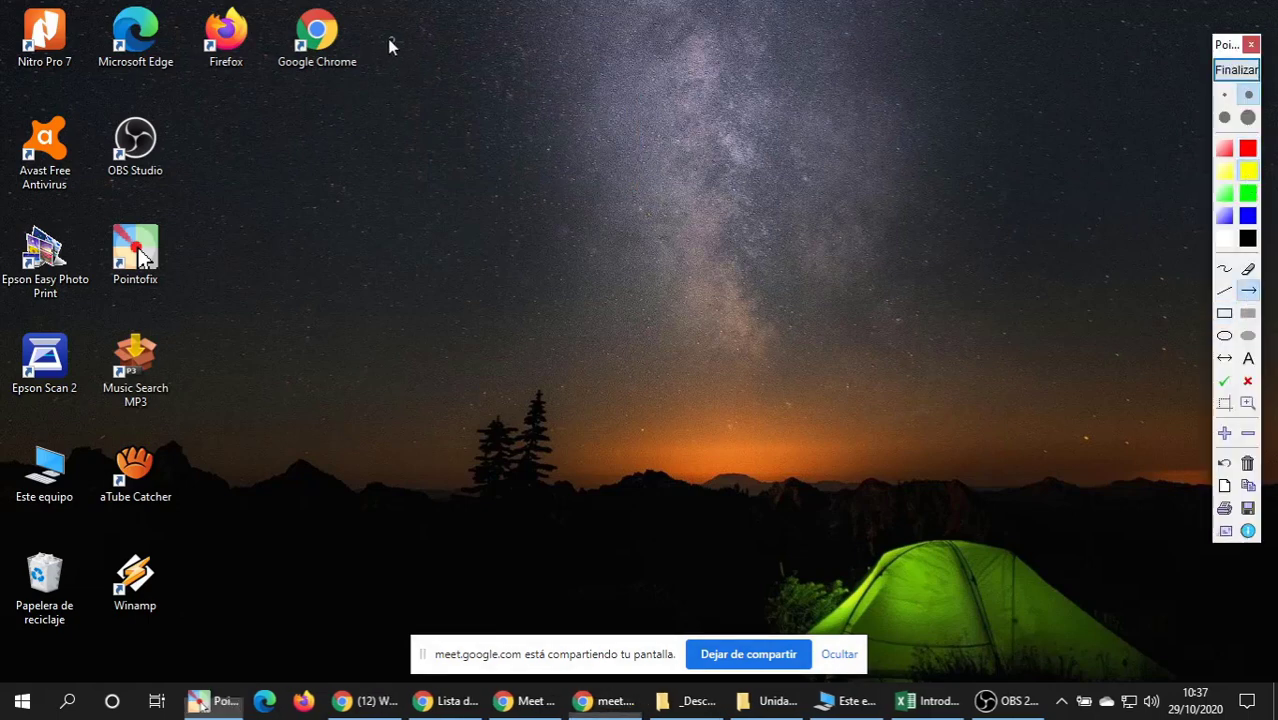
pyautogui.moveTo(466, 78); pyautogui.dragTo(324, 46)
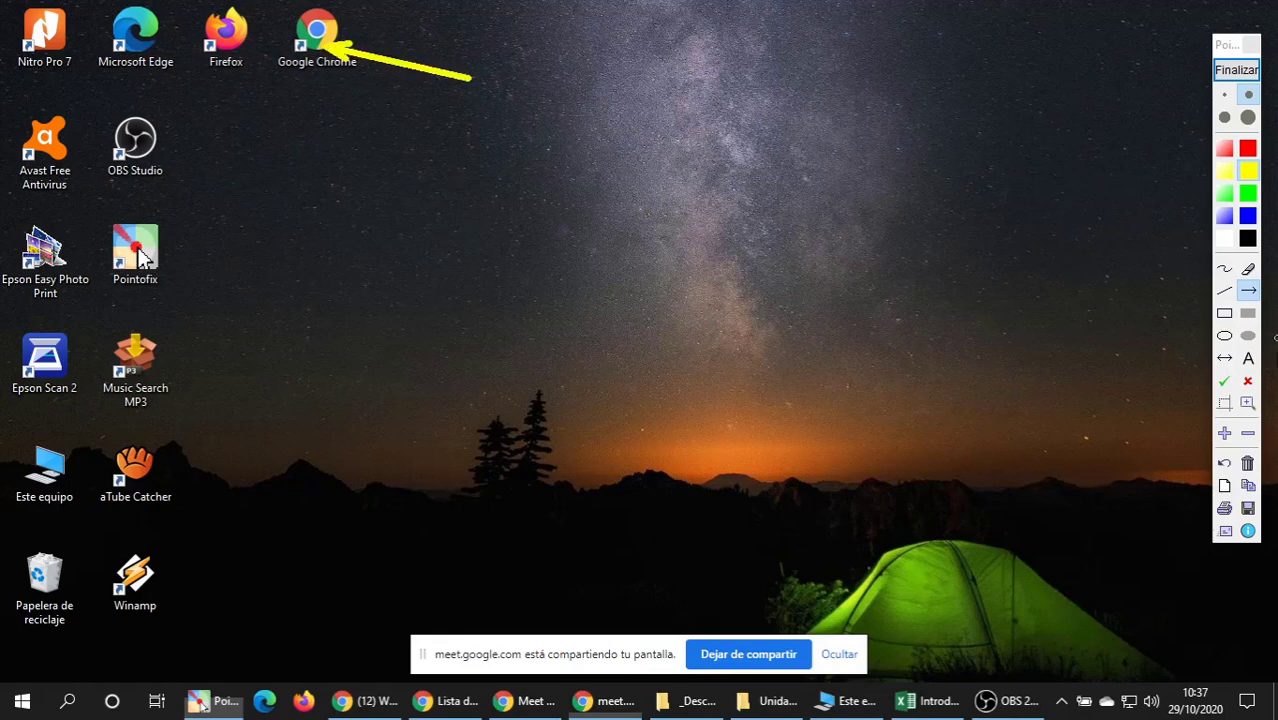
# - Add the yellow text label 'Icóno de acceso directo' beside the arrow's tail
pyautogui.click(1249, 360)
pyautogui.click(472, 52)
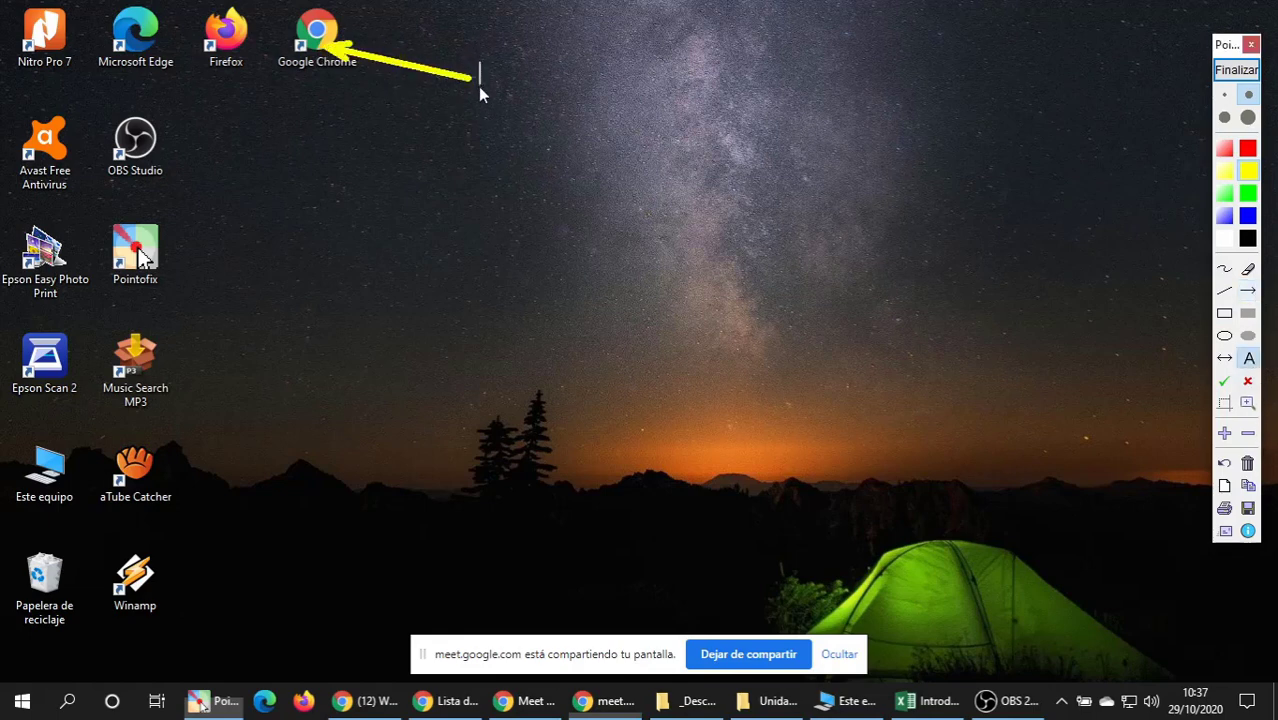
pyautogui.write('Iconos')
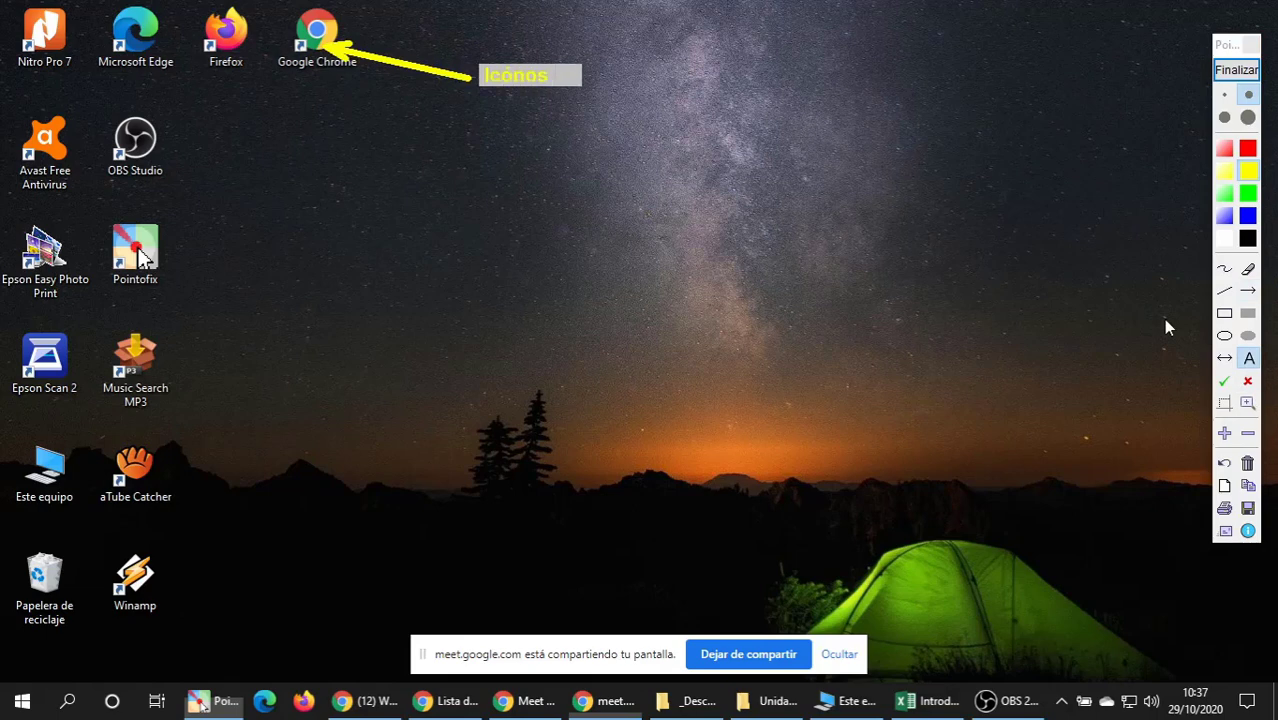
pyautogui.press('BackSpace')
pyautogui.write('de acceso directo')
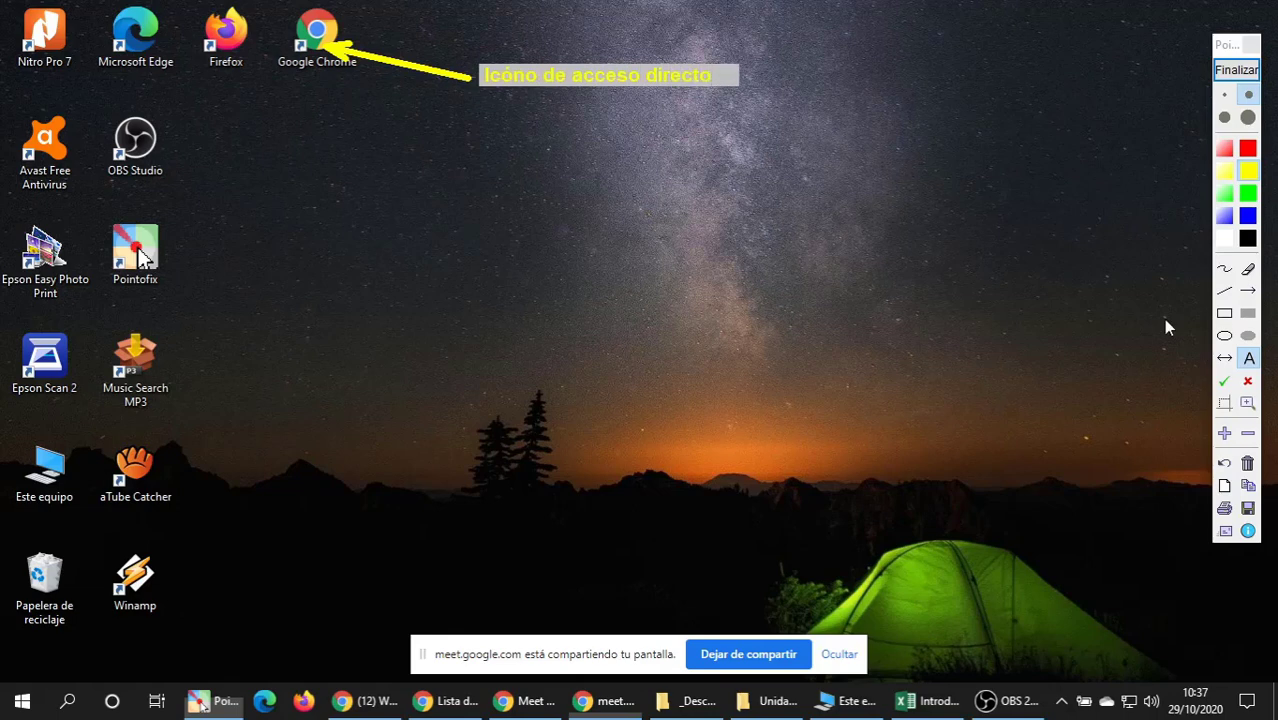
pyautogui.click(663, 200)
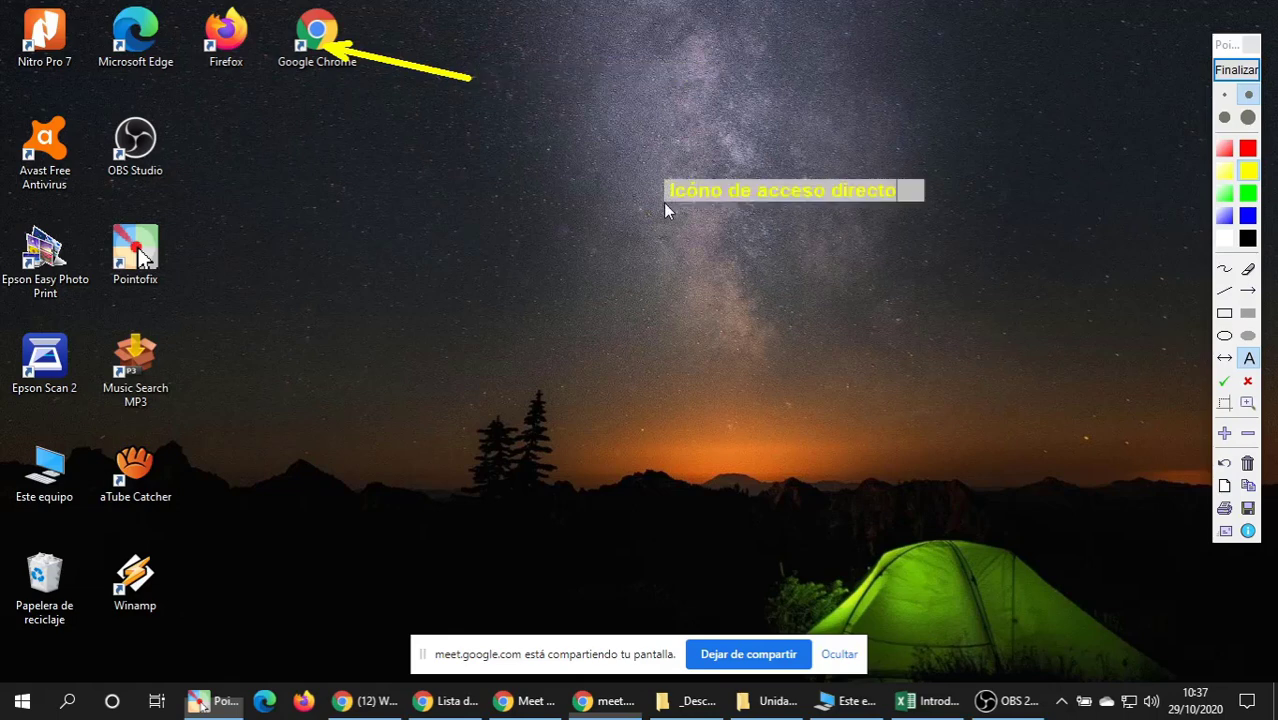
pyautogui.click(502, 96)
pyautogui.press('Return')
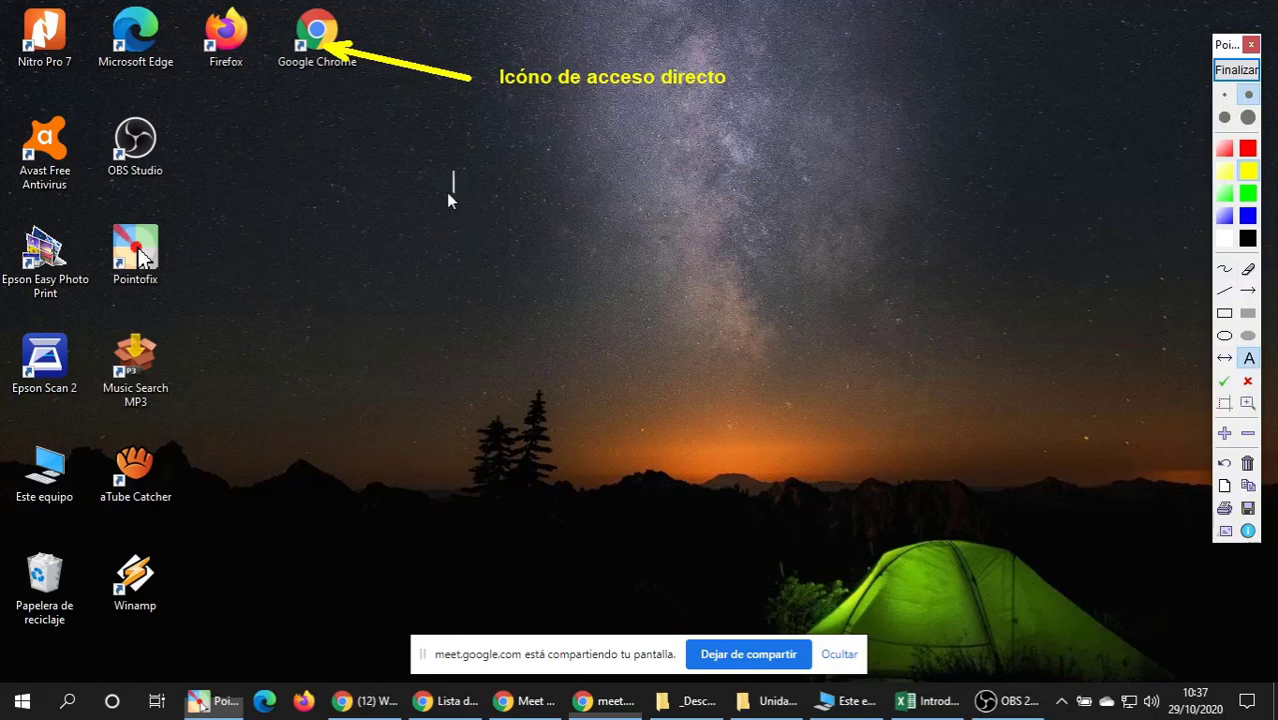
pyautogui.click(809, 565)
pyautogui.click(530, 488)
# - Draw a yellow arrow to the Start button labelled 'Botón de Inicio'
pyautogui.click(1248, 290)
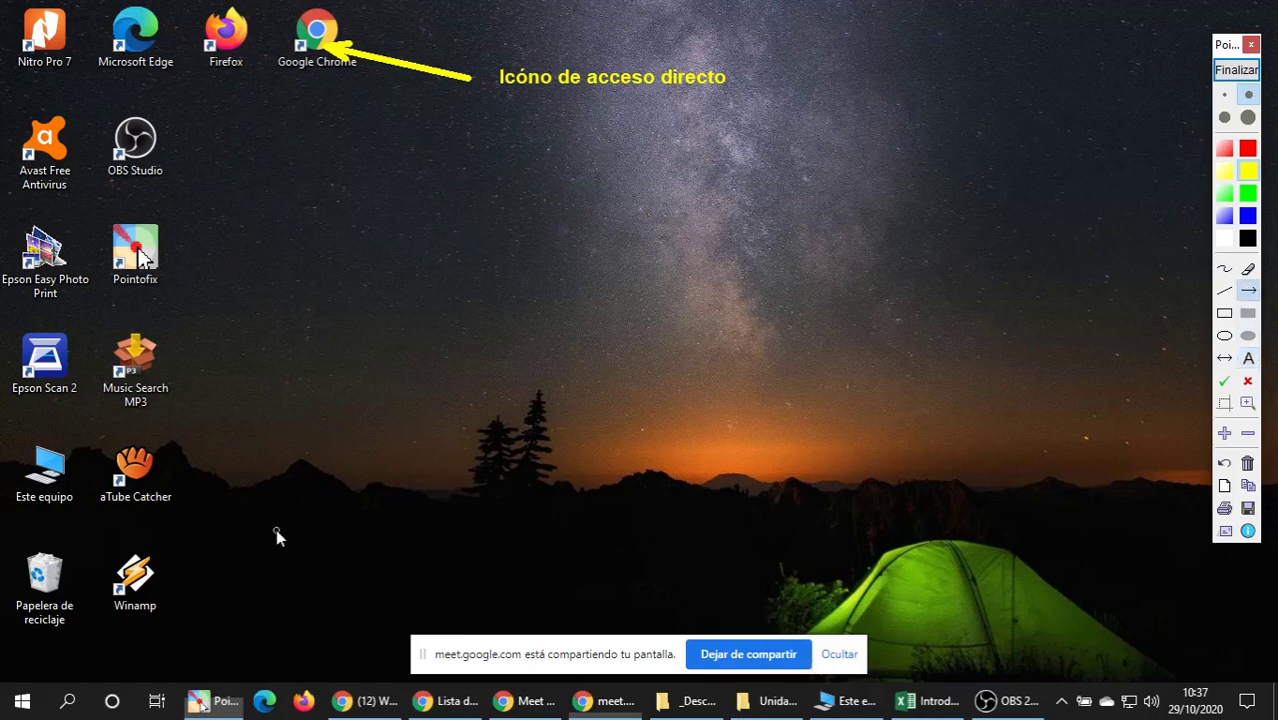
pyautogui.moveTo(268, 543)
pyautogui.mouseDown()
pyautogui.moveTo(29, 685)
pyautogui.moveTo(30, 672)
pyautogui.mouseUp()
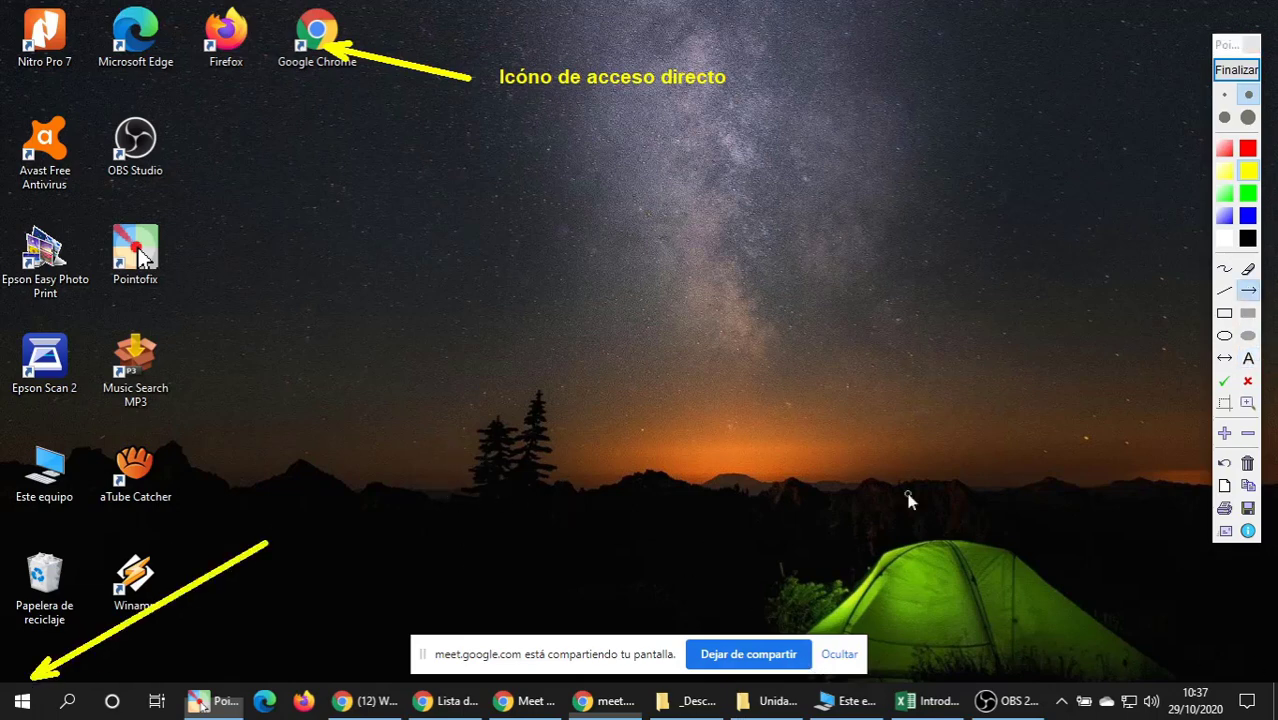
pyautogui.click(1248, 358)
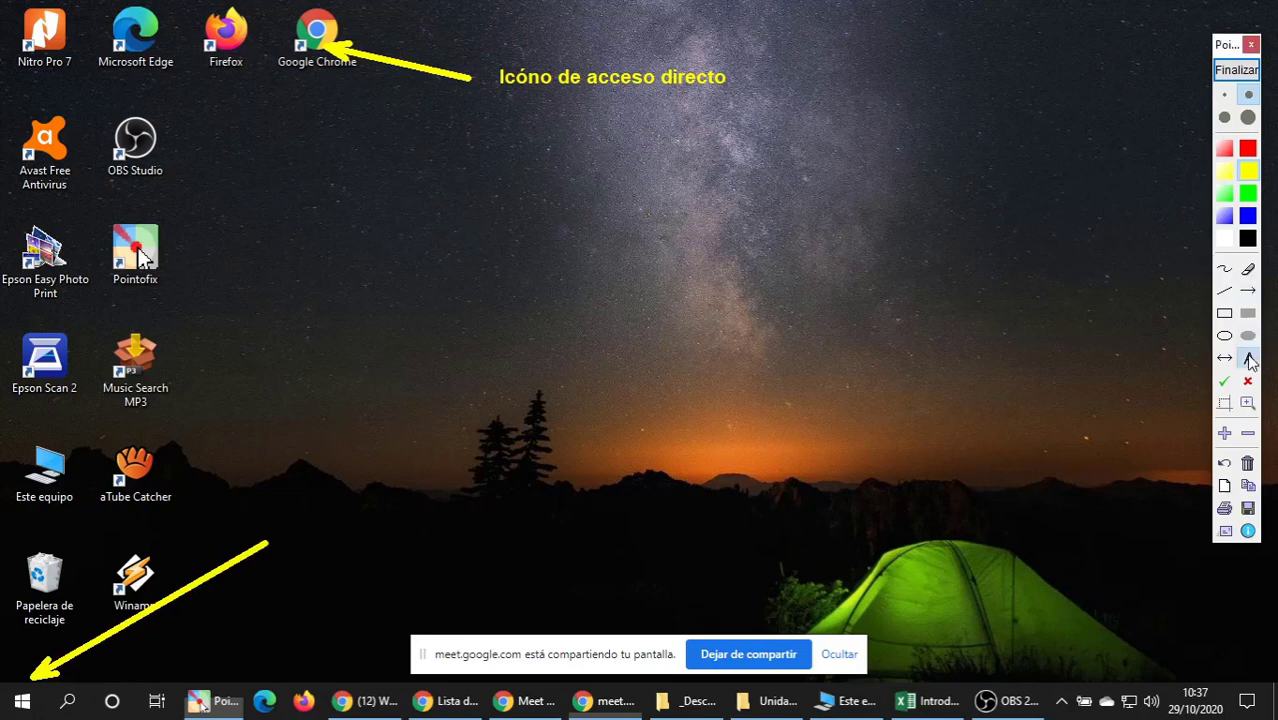
pyautogui.click(362, 487)
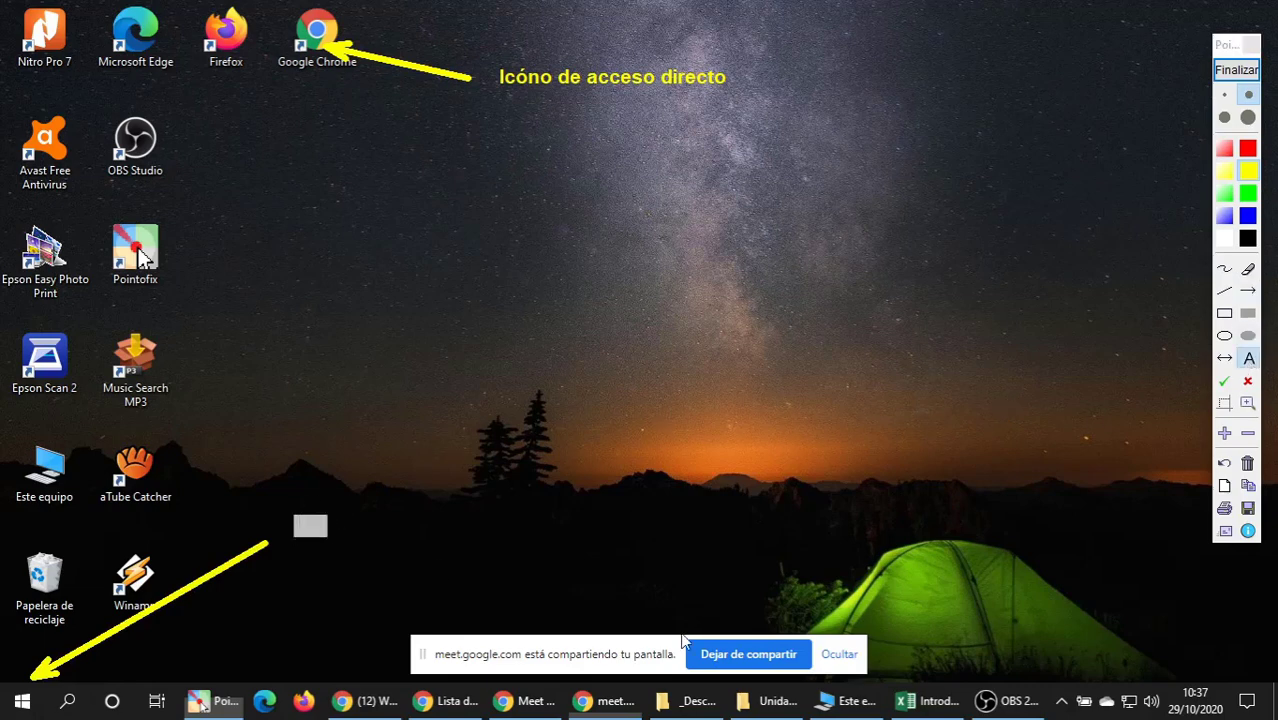
pyautogui.write('E')
pyautogui.write('ot ro')
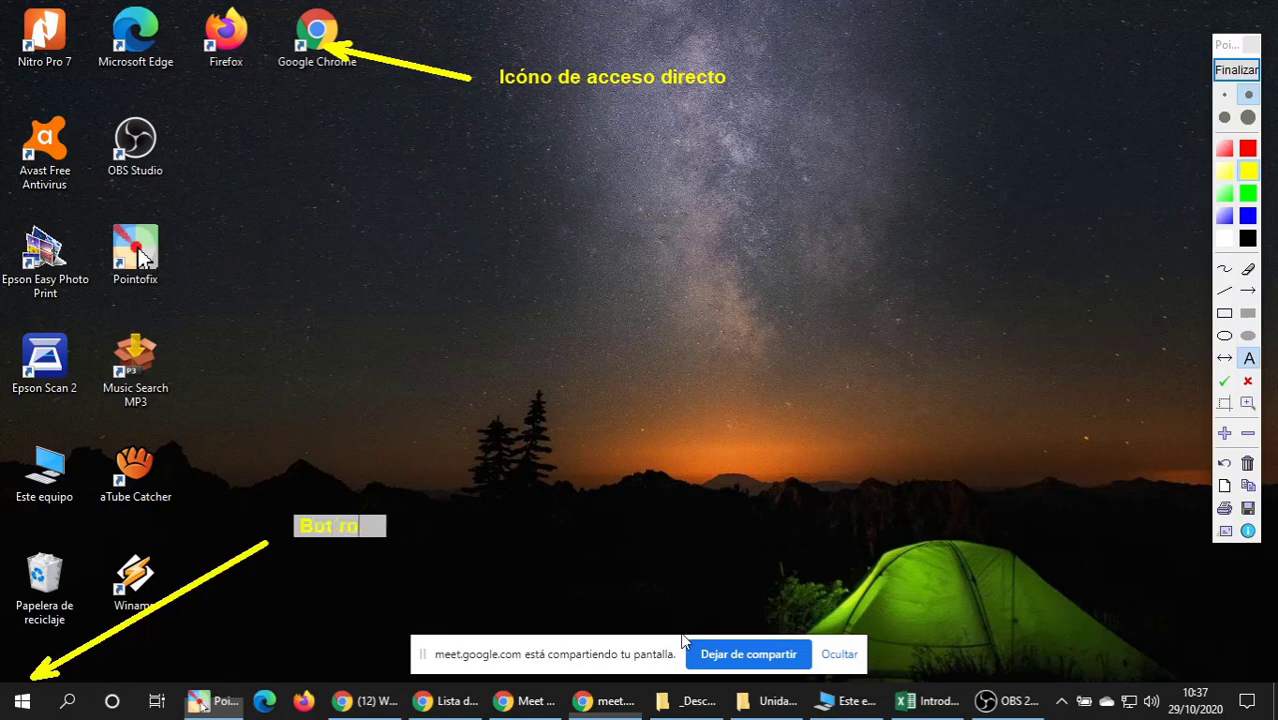
pyautogui.press('BackSpace')
pyautogui.press('BackSpace')
pyautogui.press('BackSpace')
pyautogui.write('ón de Inicio')
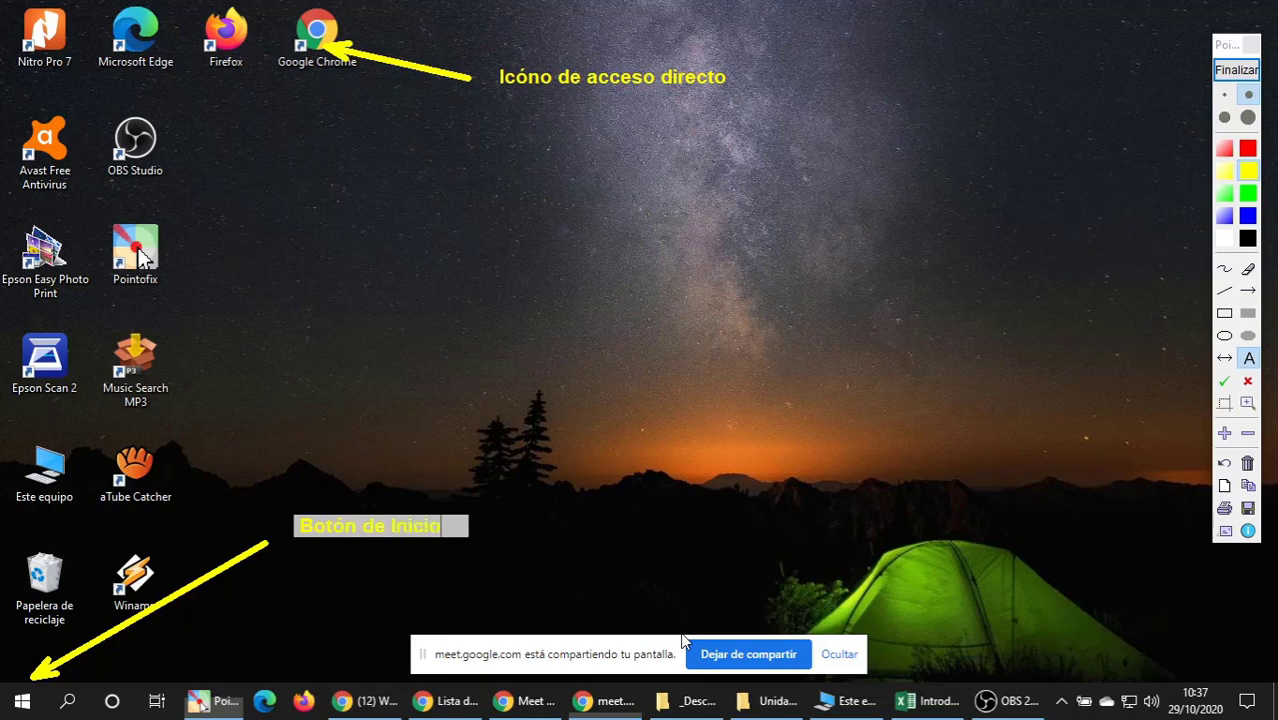
pyautogui.press('Return')
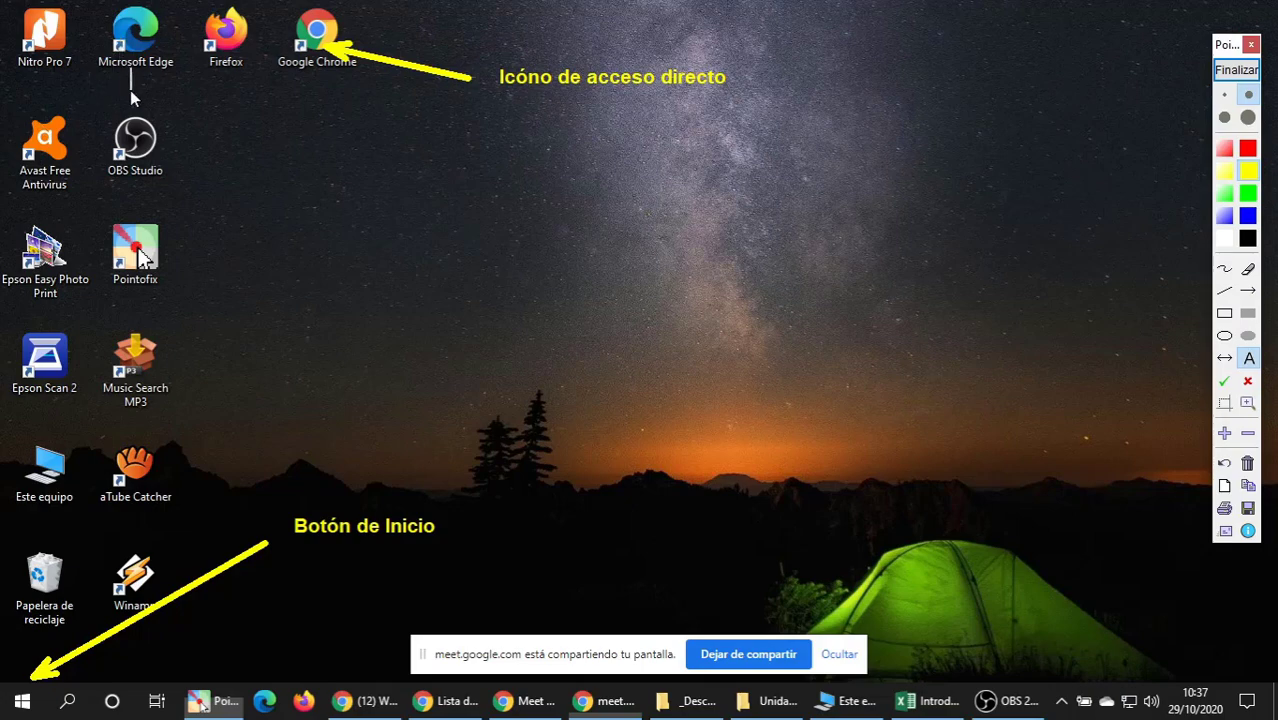
# - Capture the annotated desktop with a Win+Shift+S screenshot snip
pyautogui.press('super+shift+s')
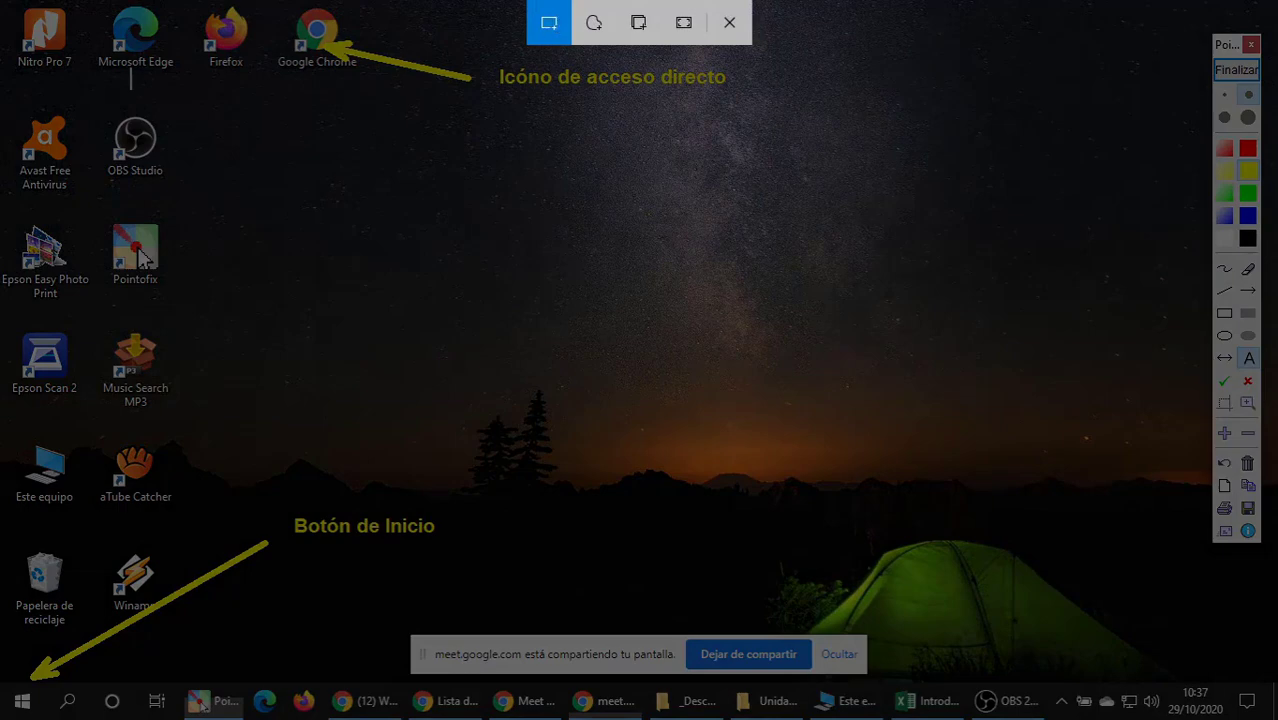
pyautogui.moveTo(1, 1); pyautogui.dragTo(48, 540)
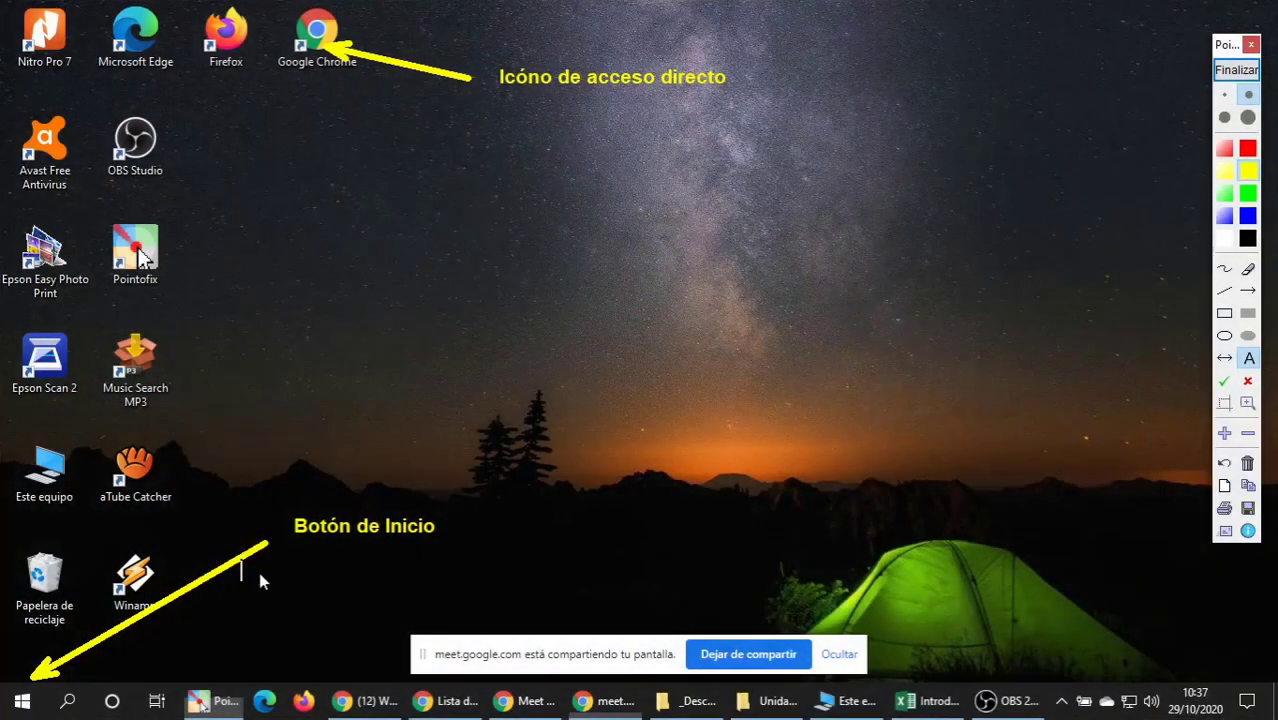
pyautogui.click(310, 565)
# - Clear the annotations and paste the screenshot into the WhatsApp Web group chat
pyautogui.click(1236, 70)
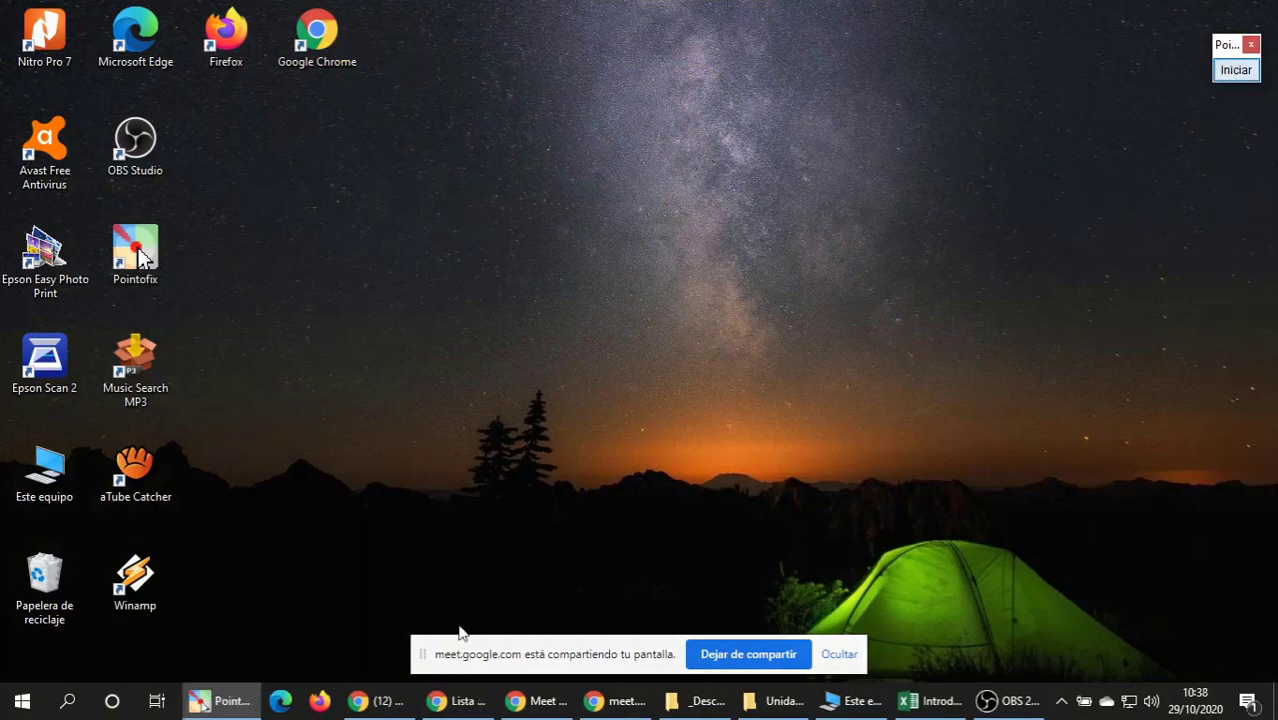
pyautogui.click(385, 710)
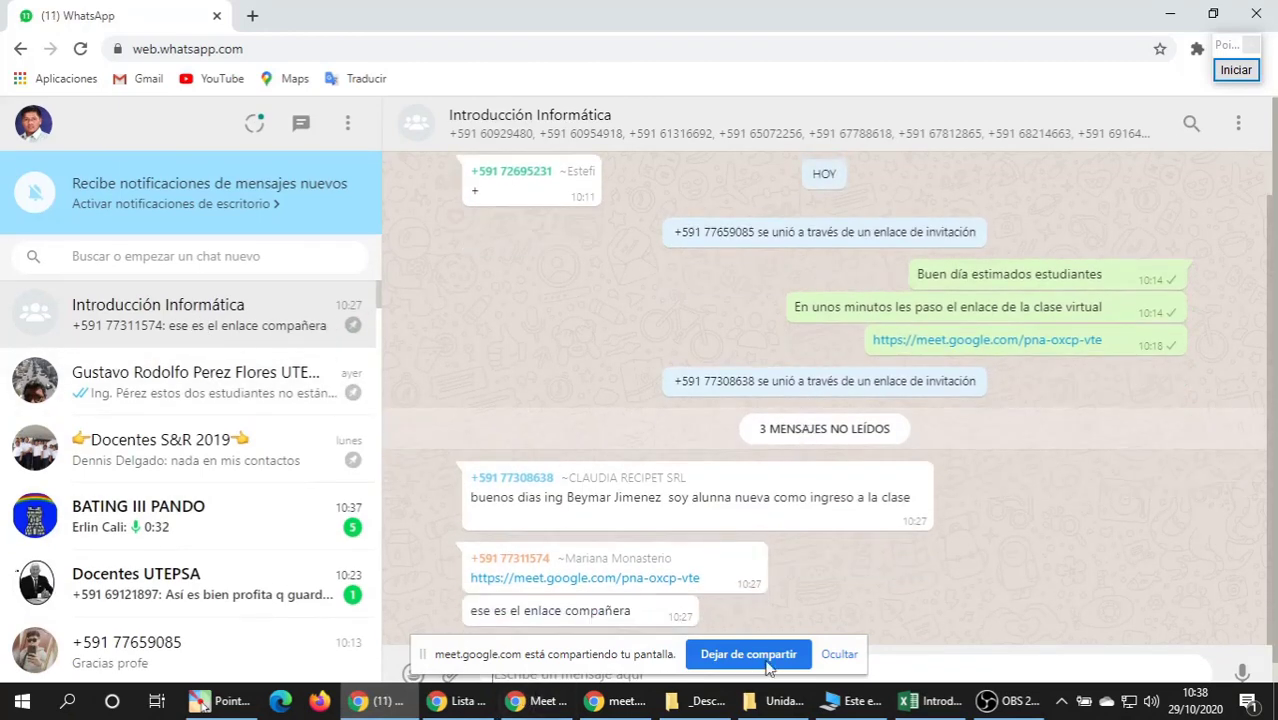
pyautogui.click(839, 654)
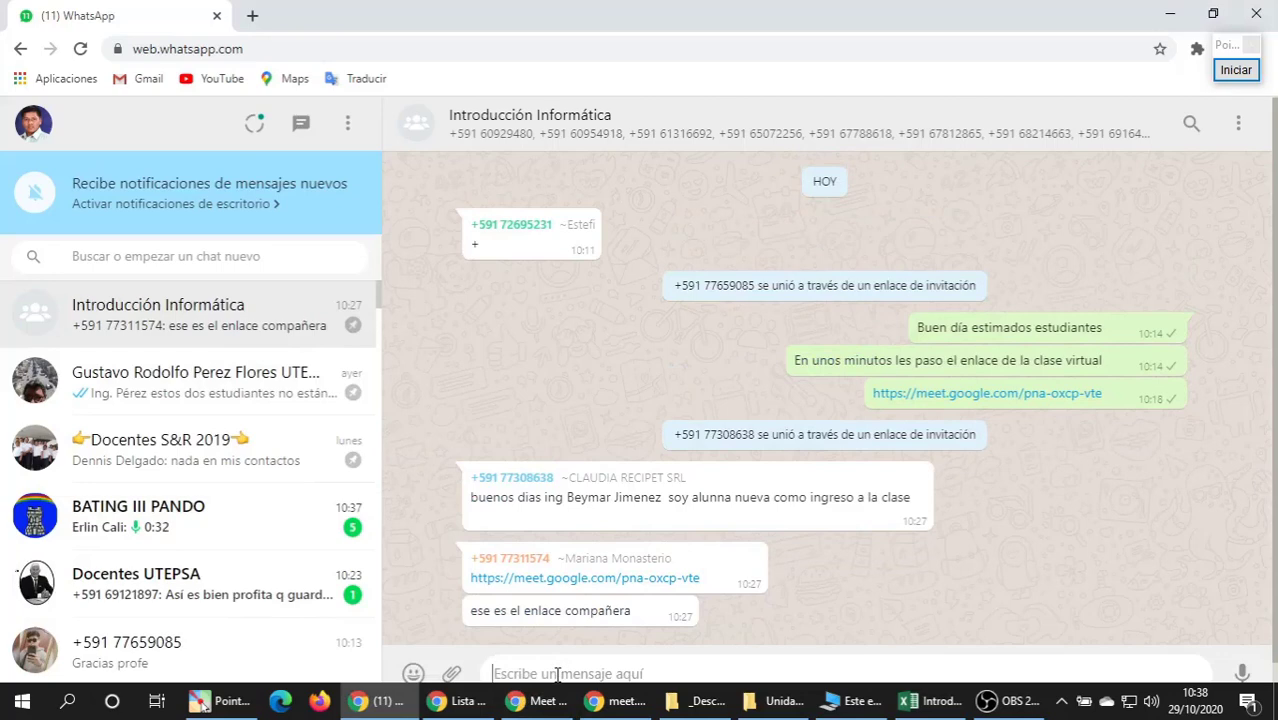
pyautogui.hotkey('ctrl', 'v')
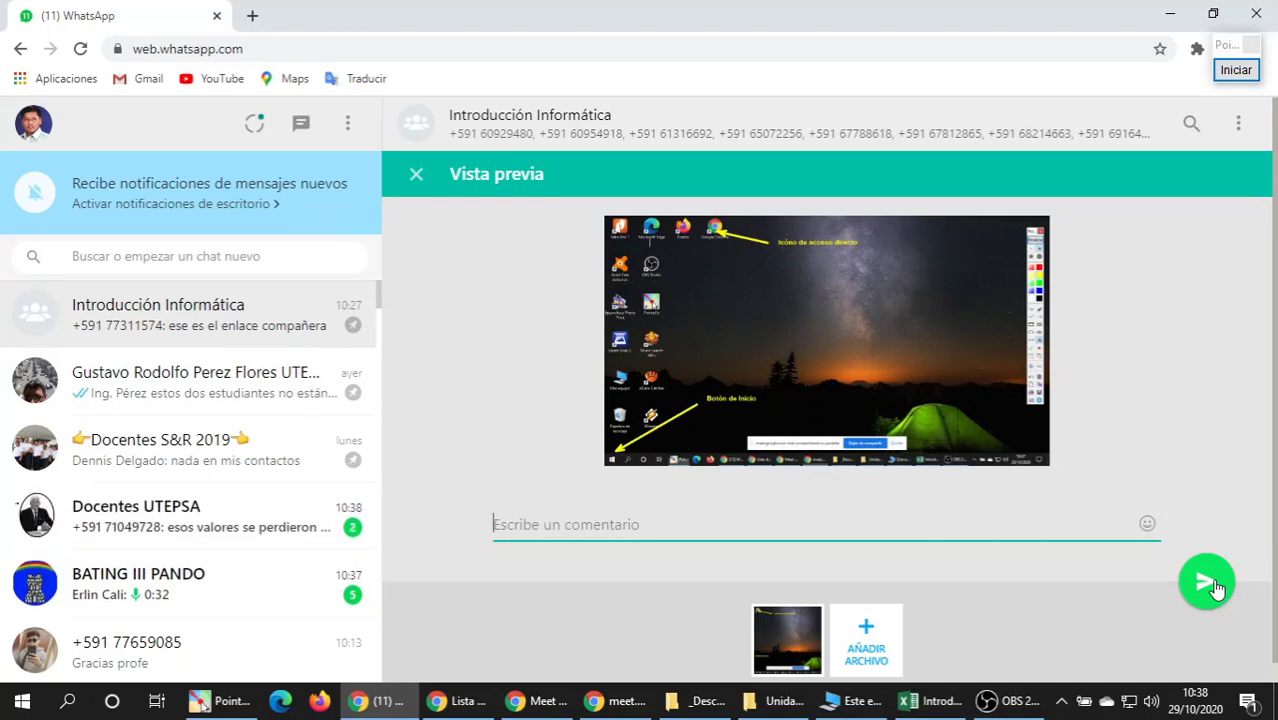
# - Caption it 'Partes de la pantalla de Windows', send it, and dismiss the screen-sharing notice
pyautogui.write('Parte')
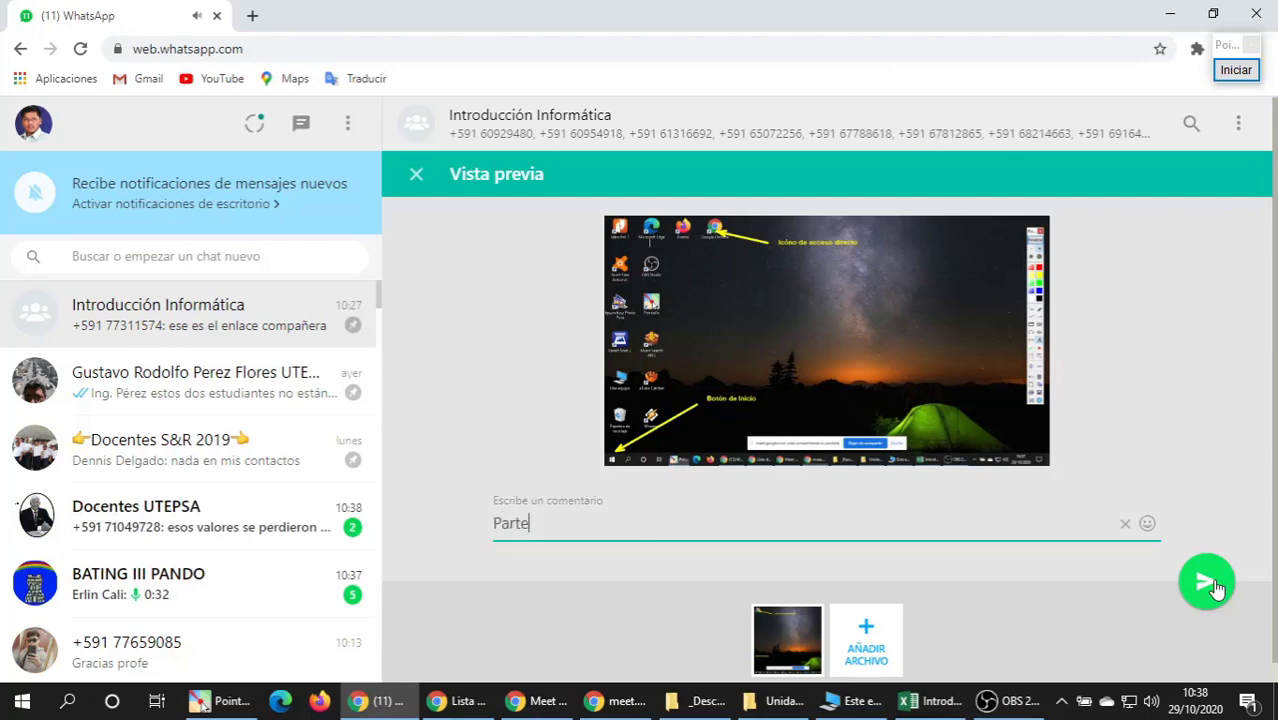
pyautogui.write('s de la pantalla d')
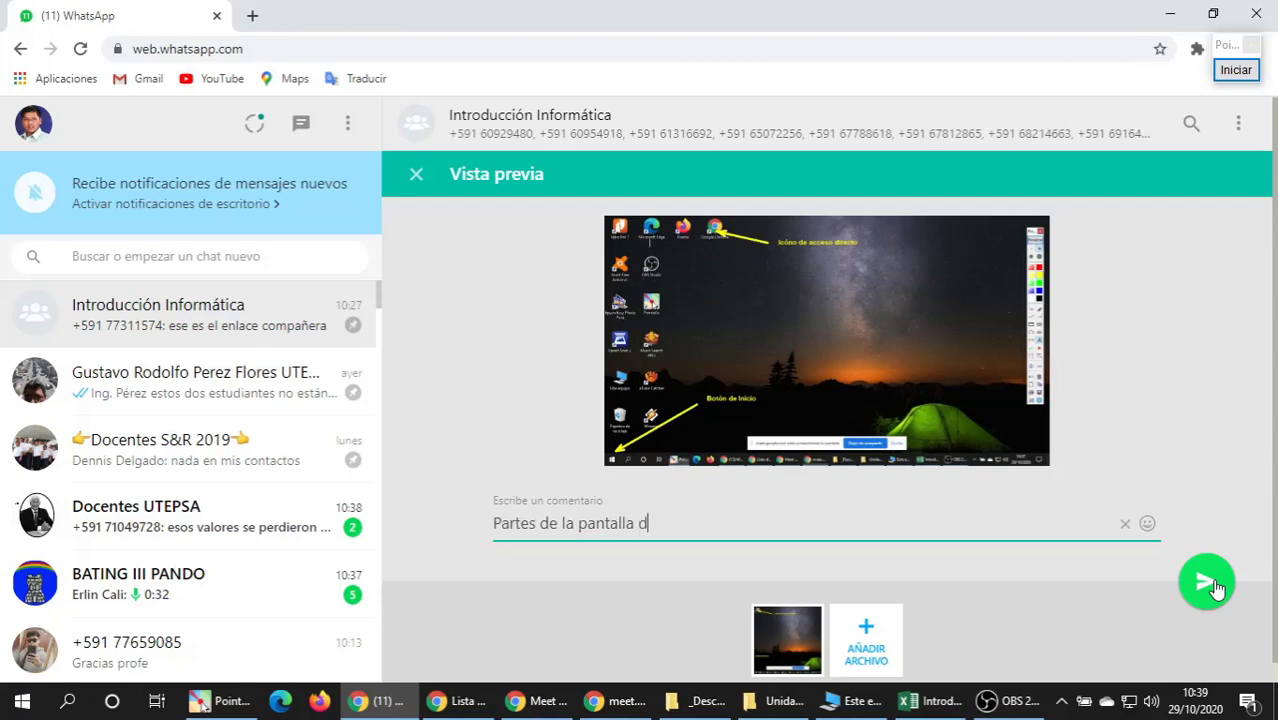
pyautogui.write('e Windows')
pyautogui.click(1207, 582)
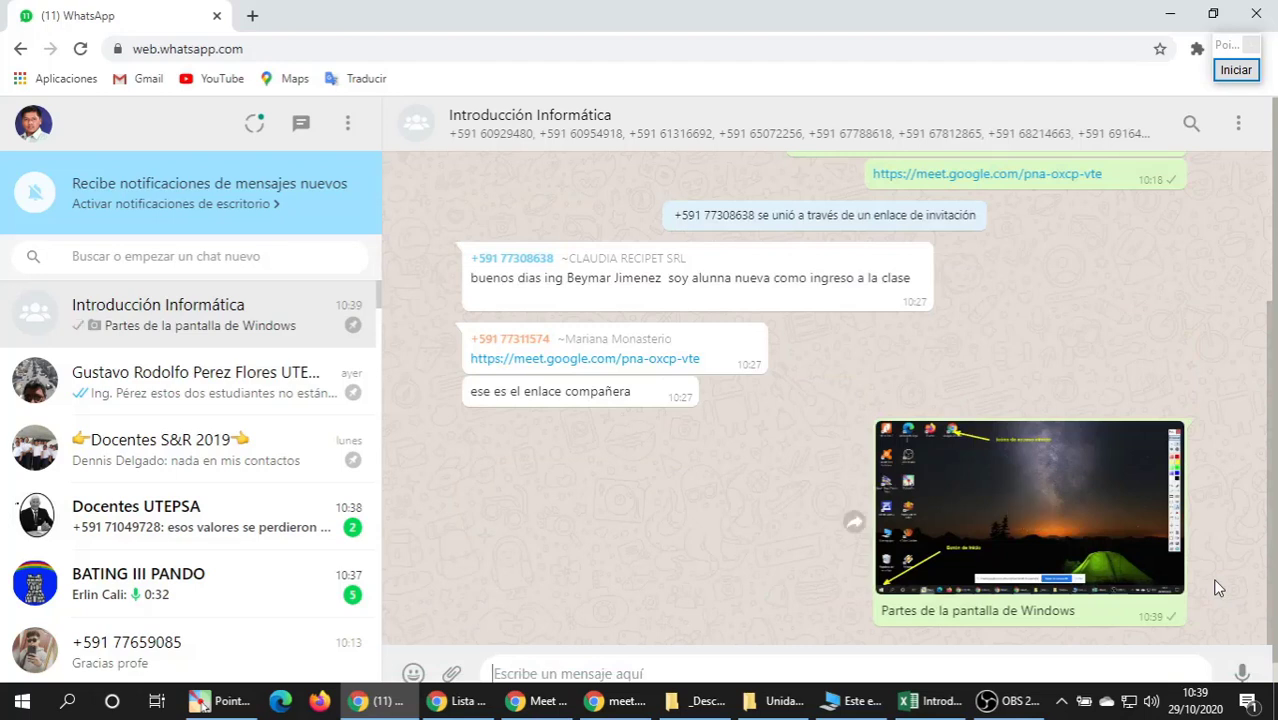
pyautogui.click(617, 701)
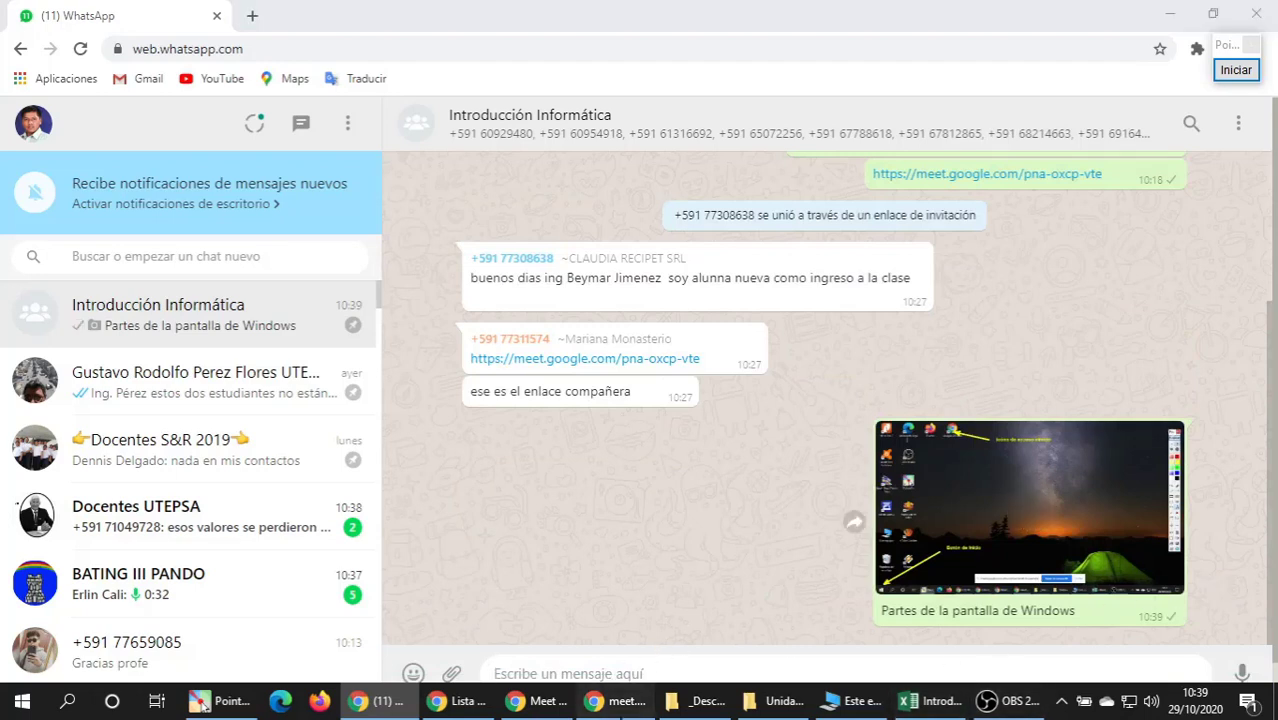
pyautogui.click(839, 655)
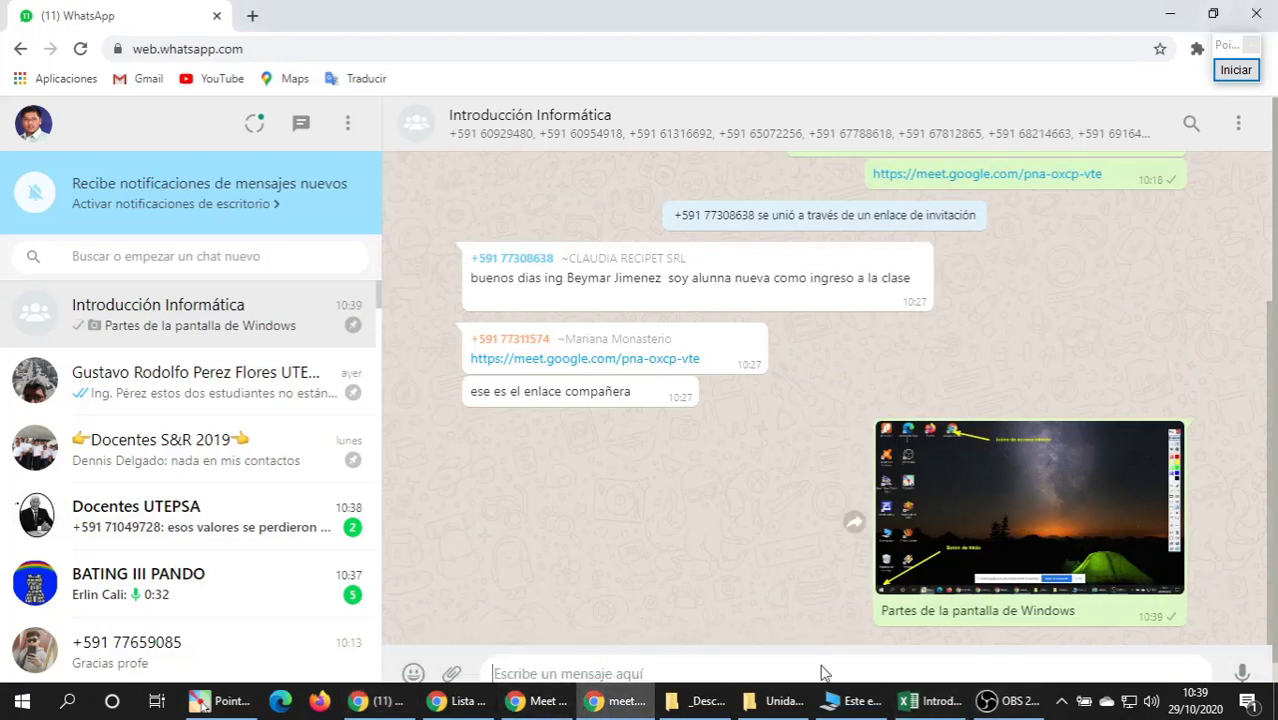
pyautogui.click(573, 704)
pyautogui.click(560, 701)
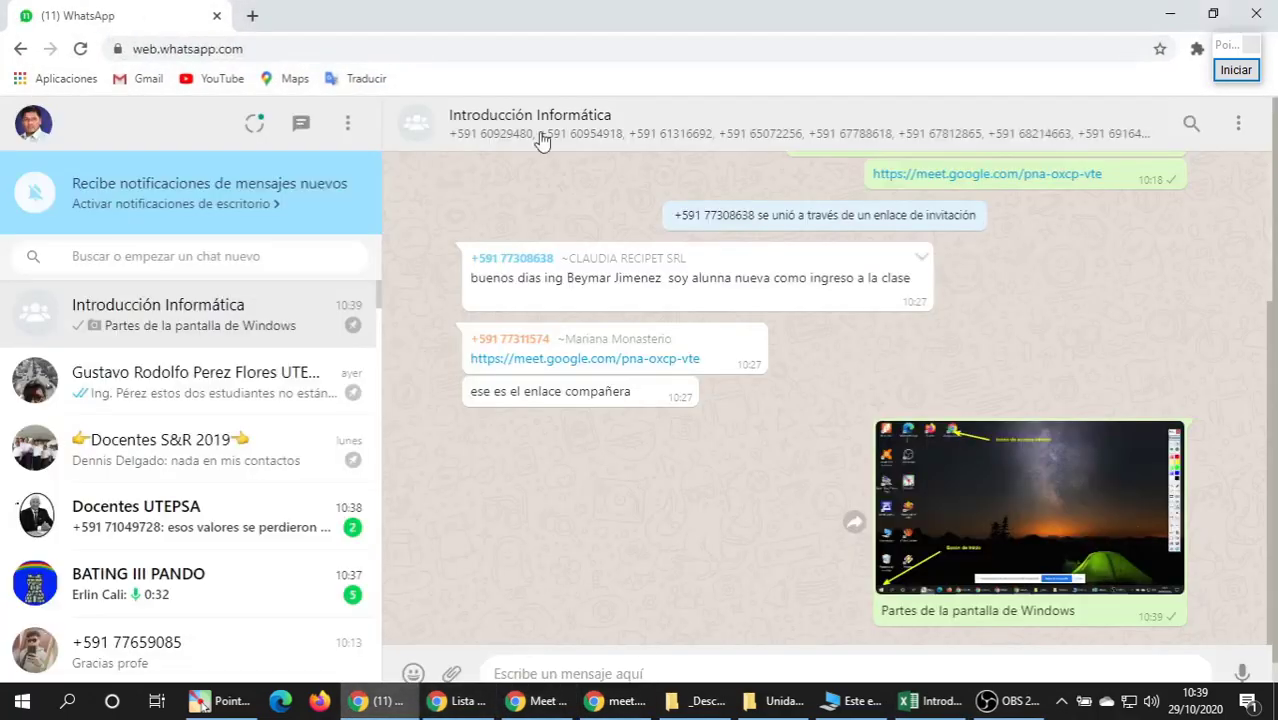
# - Bring up the Lista de Practicas 01 document and highlight item 1, then item 2
pyautogui.click(545, 701)
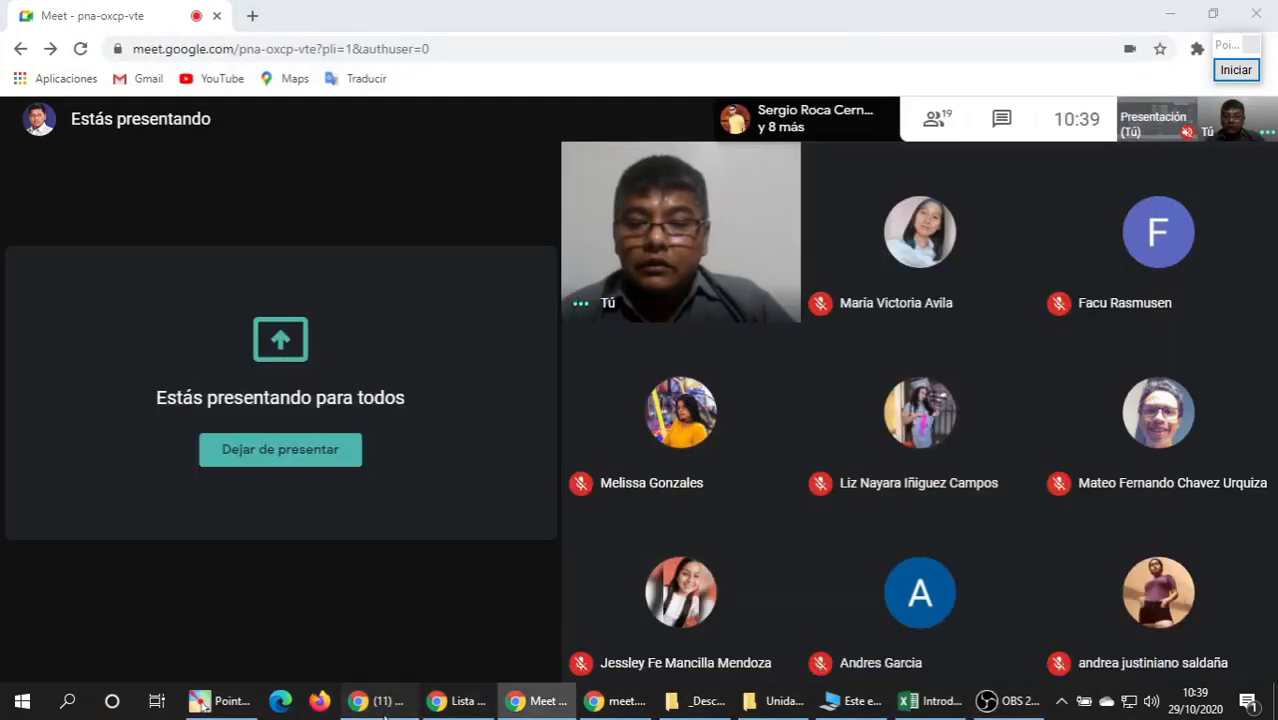
pyautogui.click(385, 710)
pyautogui.click(455, 701)
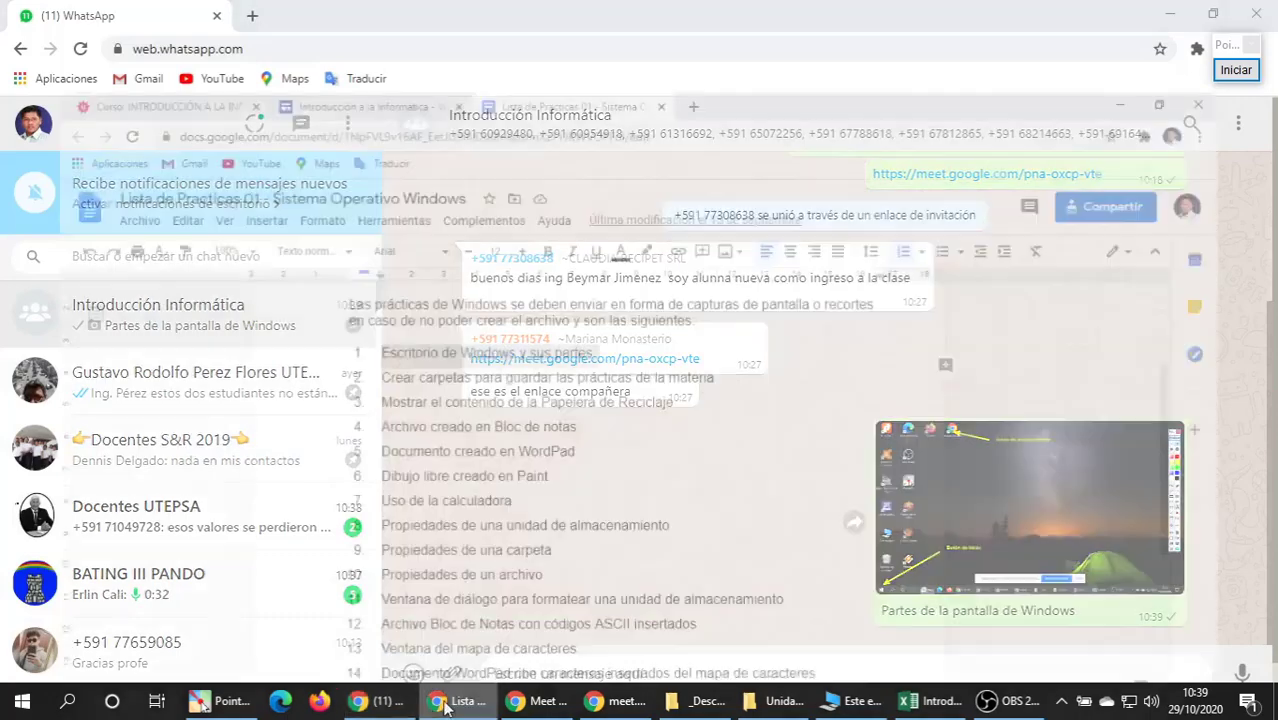
pyautogui.click(478, 318)
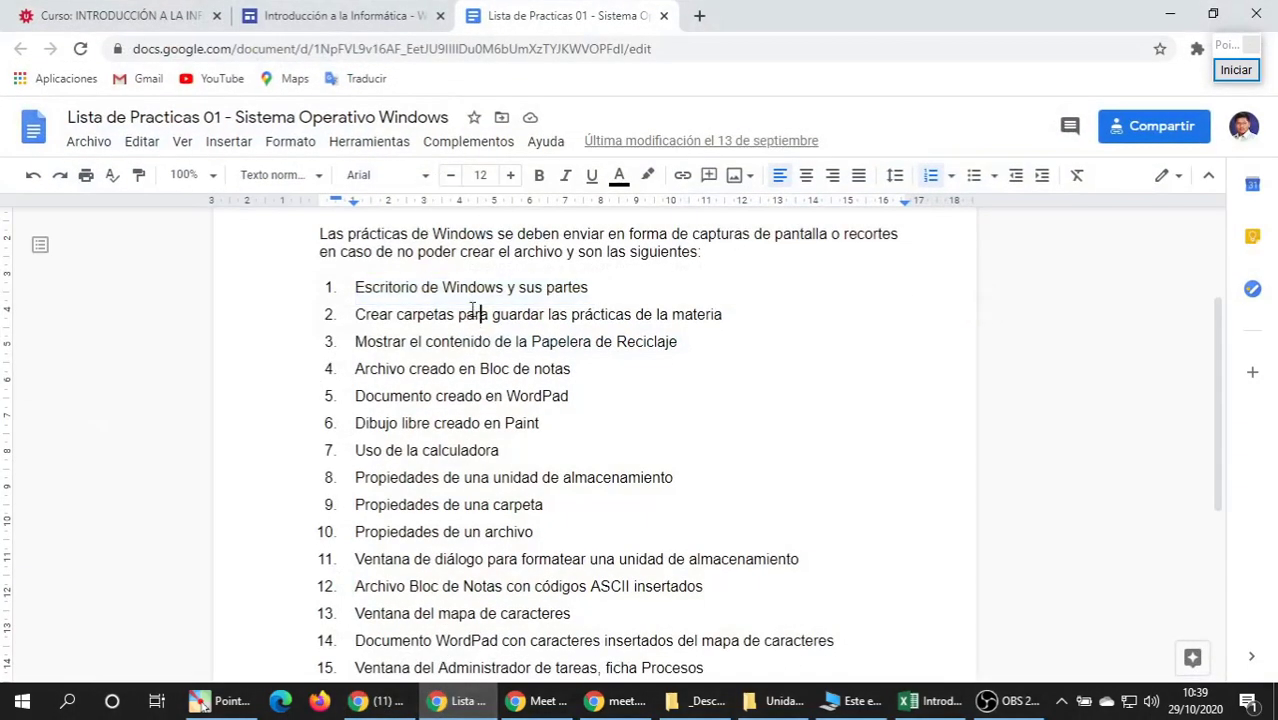
pyautogui.tripleClick(475, 287)
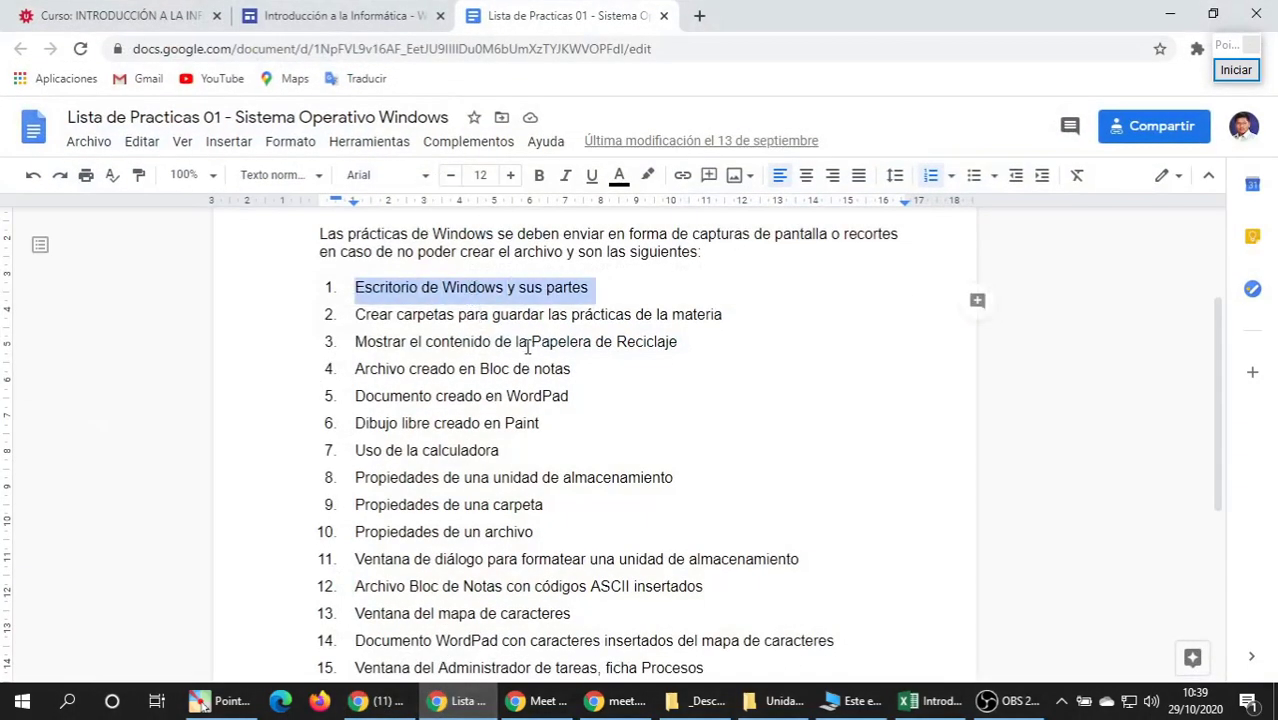
pyautogui.click(379, 316)
pyautogui.tripleClick(379, 316)
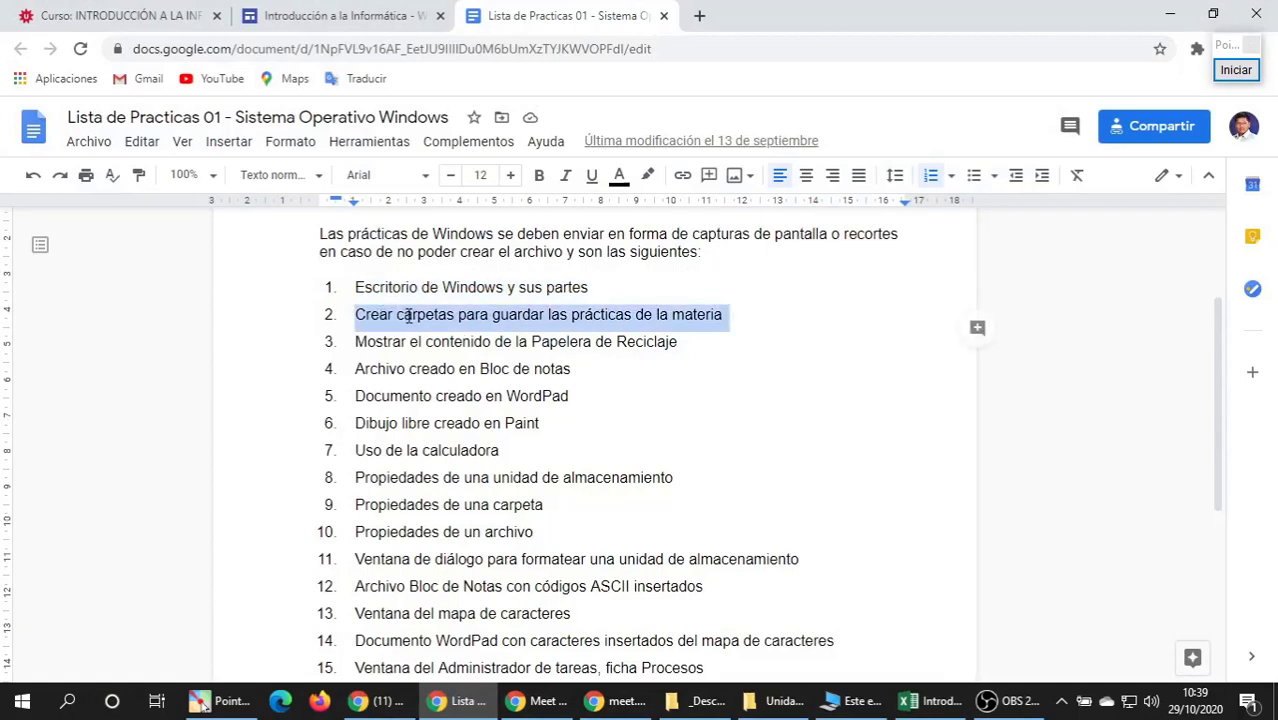
pyautogui.click(397, 316)
# - Highlight item 2 again while going over it, then minimize the document
pyautogui.tripleClick(360, 315)
pyautogui.click(362, 316)
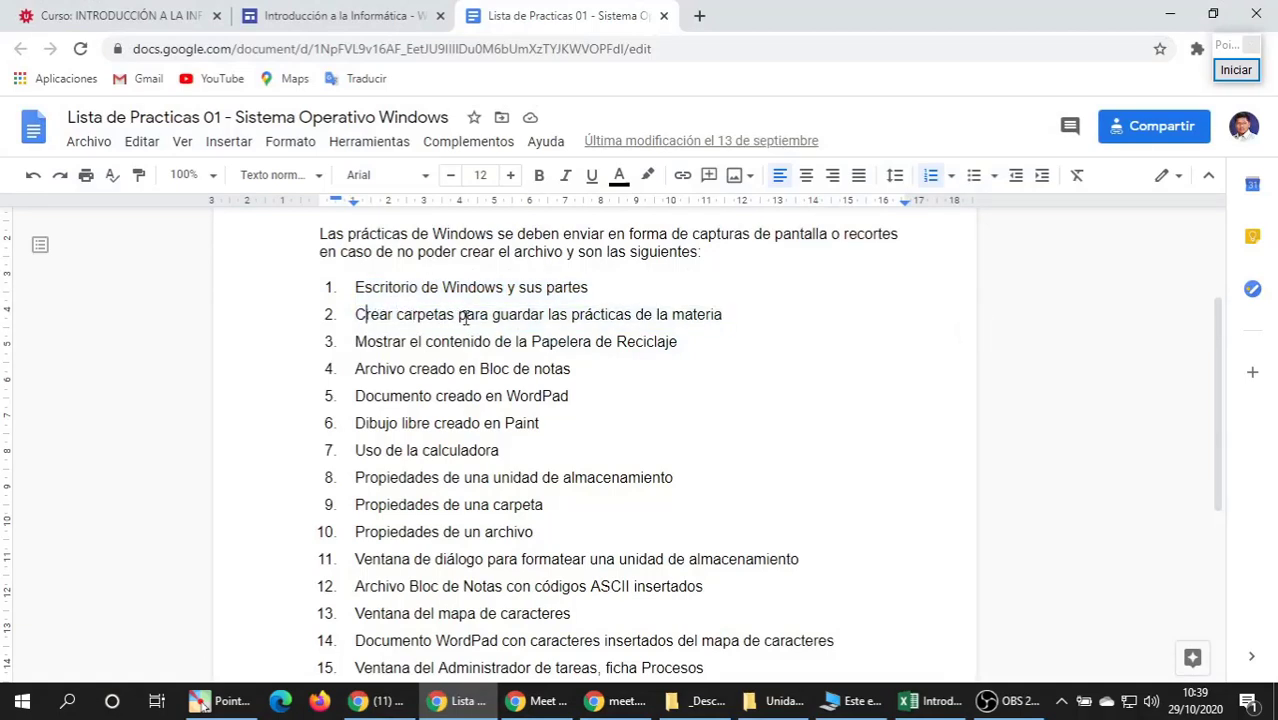
pyautogui.tripleClick(666, 313)
pyautogui.click(503, 341)
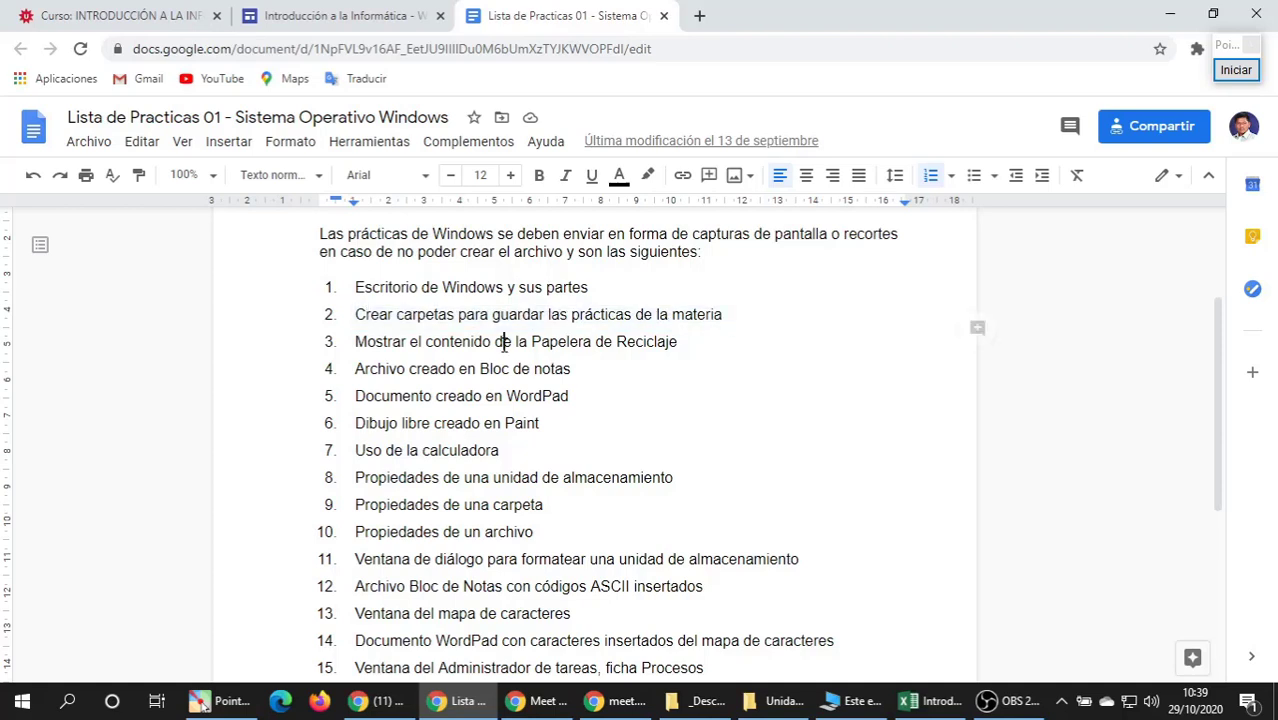
pyautogui.doubleClick(461, 318)
pyautogui.click(461, 324)
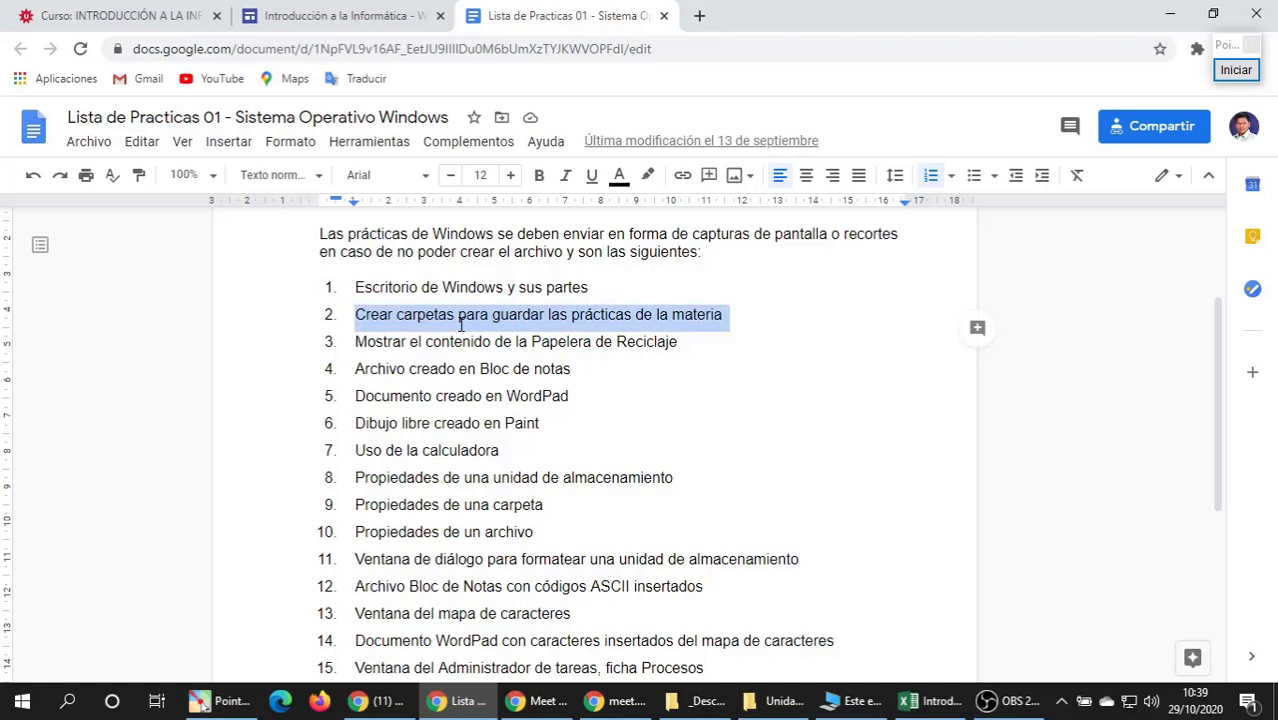
pyautogui.click(461, 324)
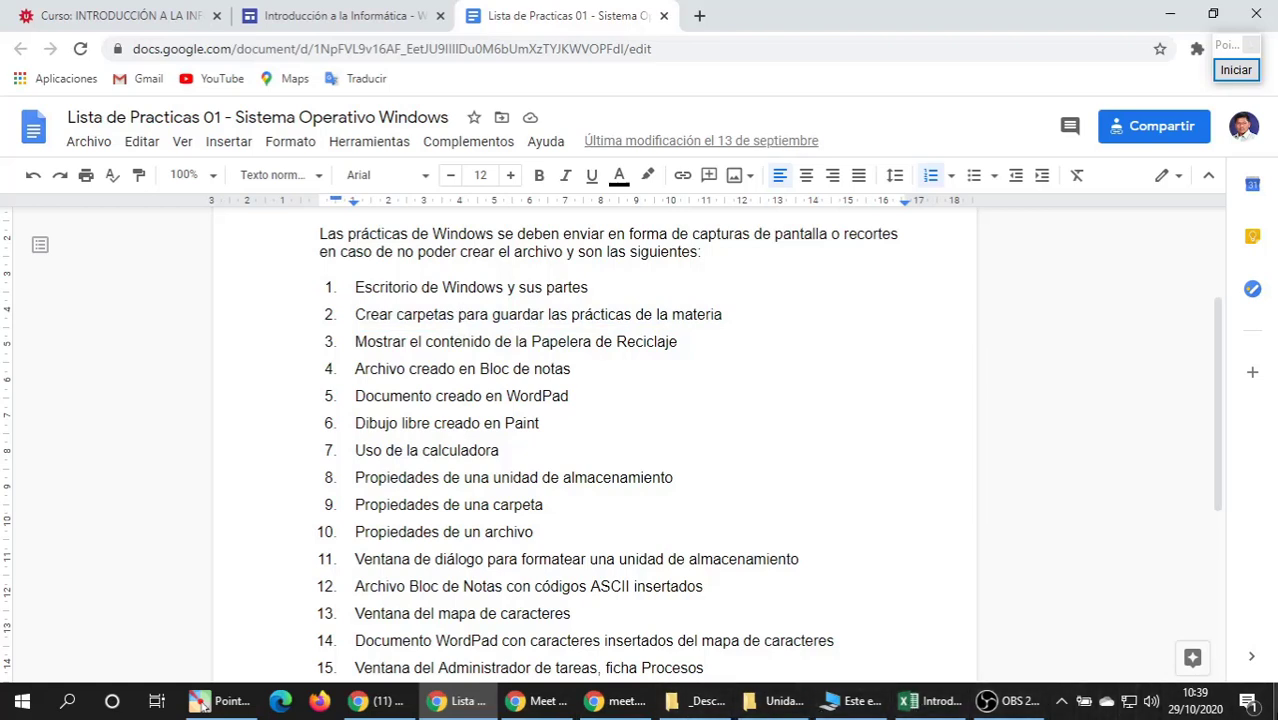
pyautogui.click(1274, 700)
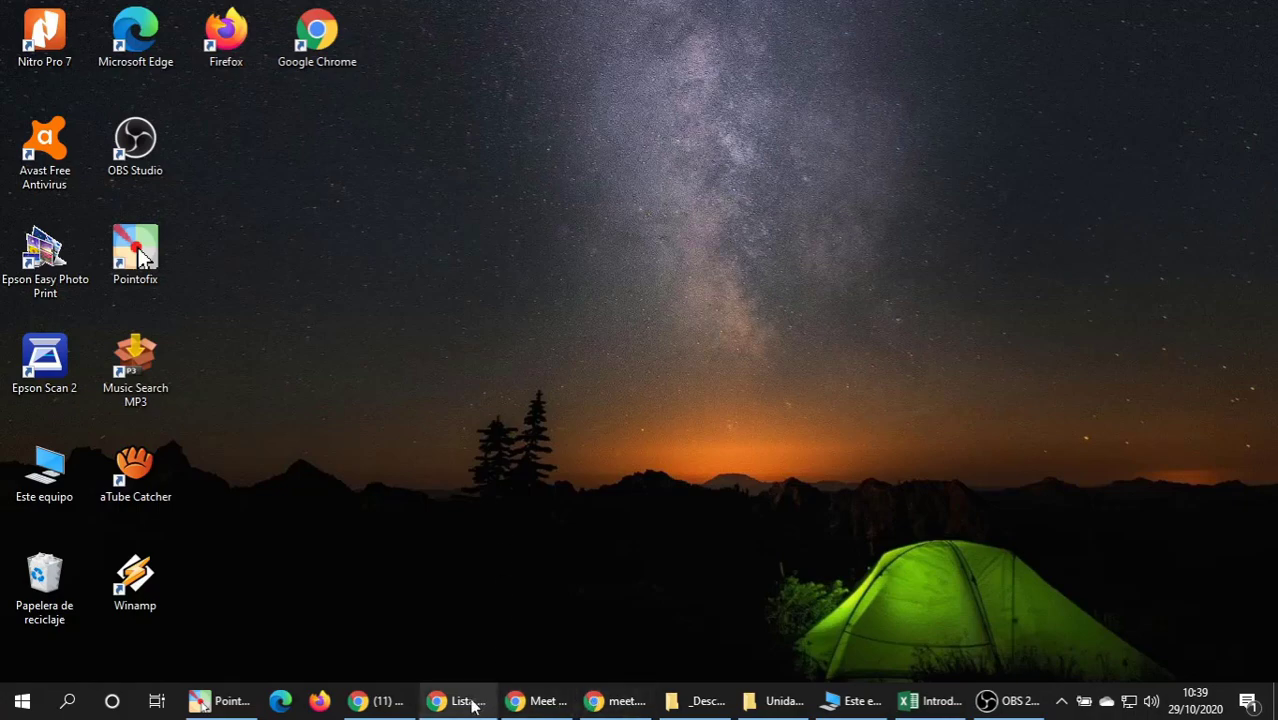
pyautogui.click(378, 706)
pyautogui.click(460, 701)
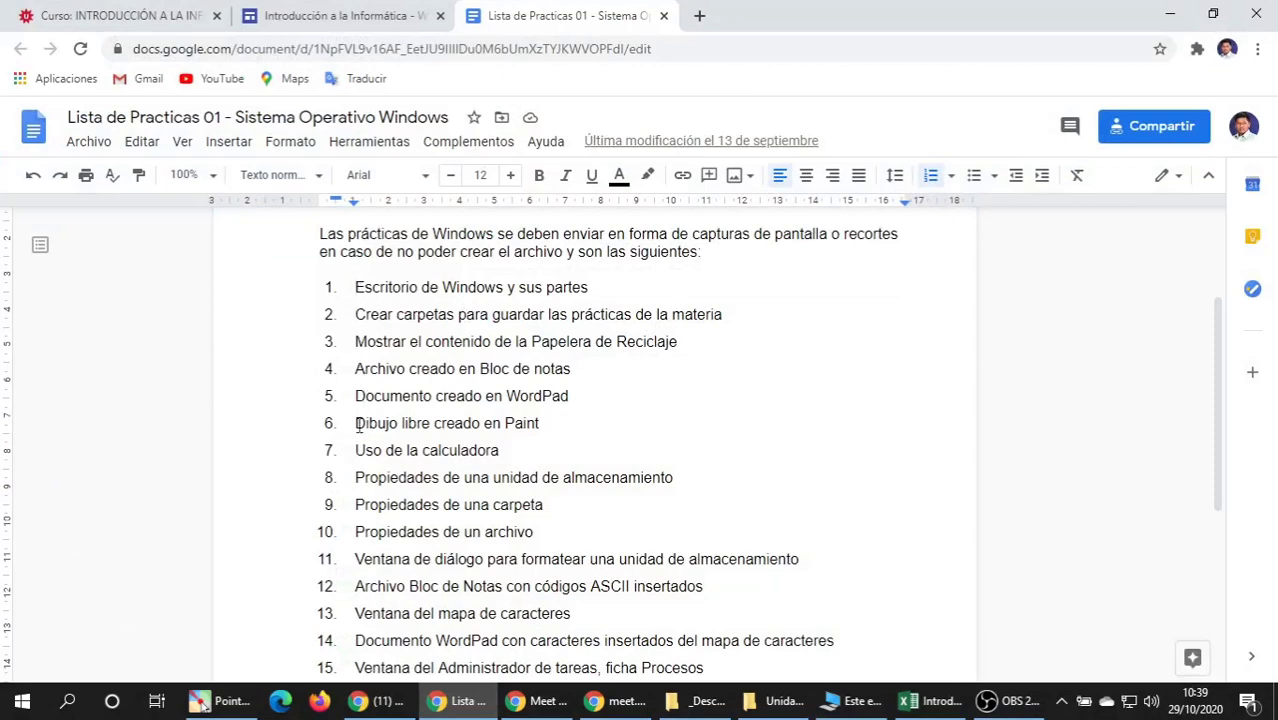
pyautogui.scroll(-5, 357, 423)
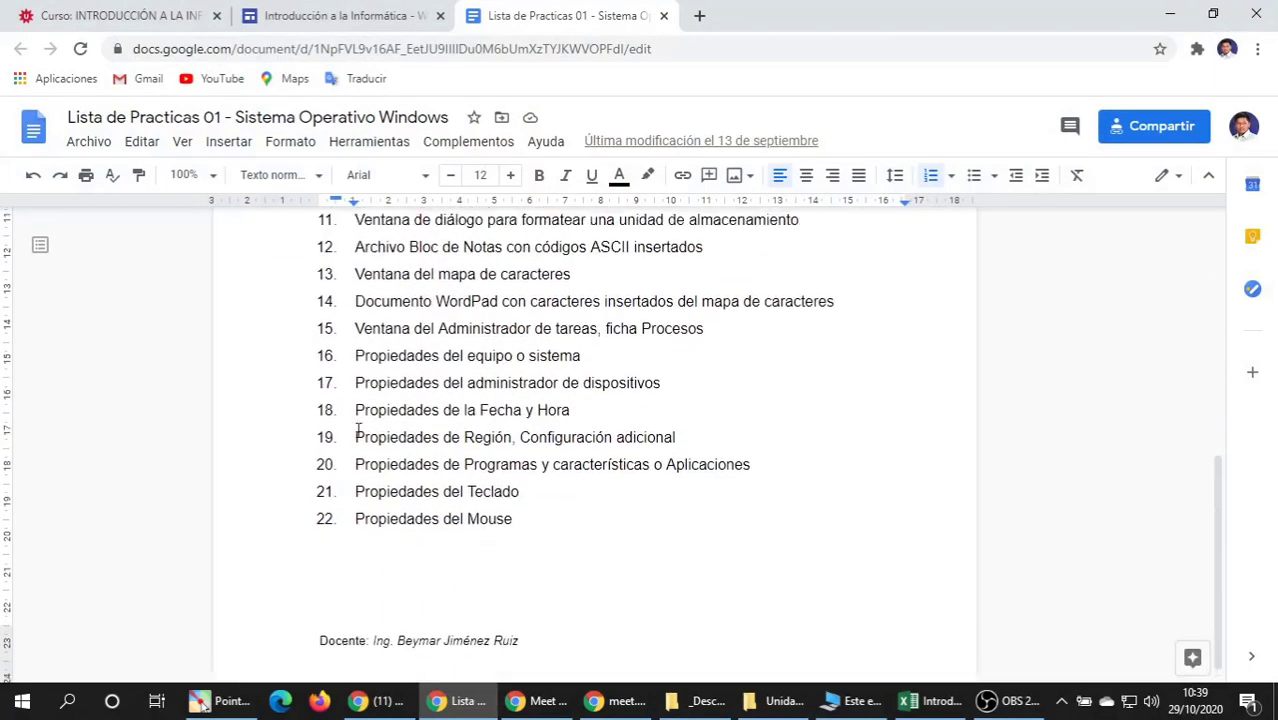
pyautogui.scroll(6, 357, 423)
pyautogui.scroll(1, 357, 423)
pyautogui.tripleClick(386, 396)
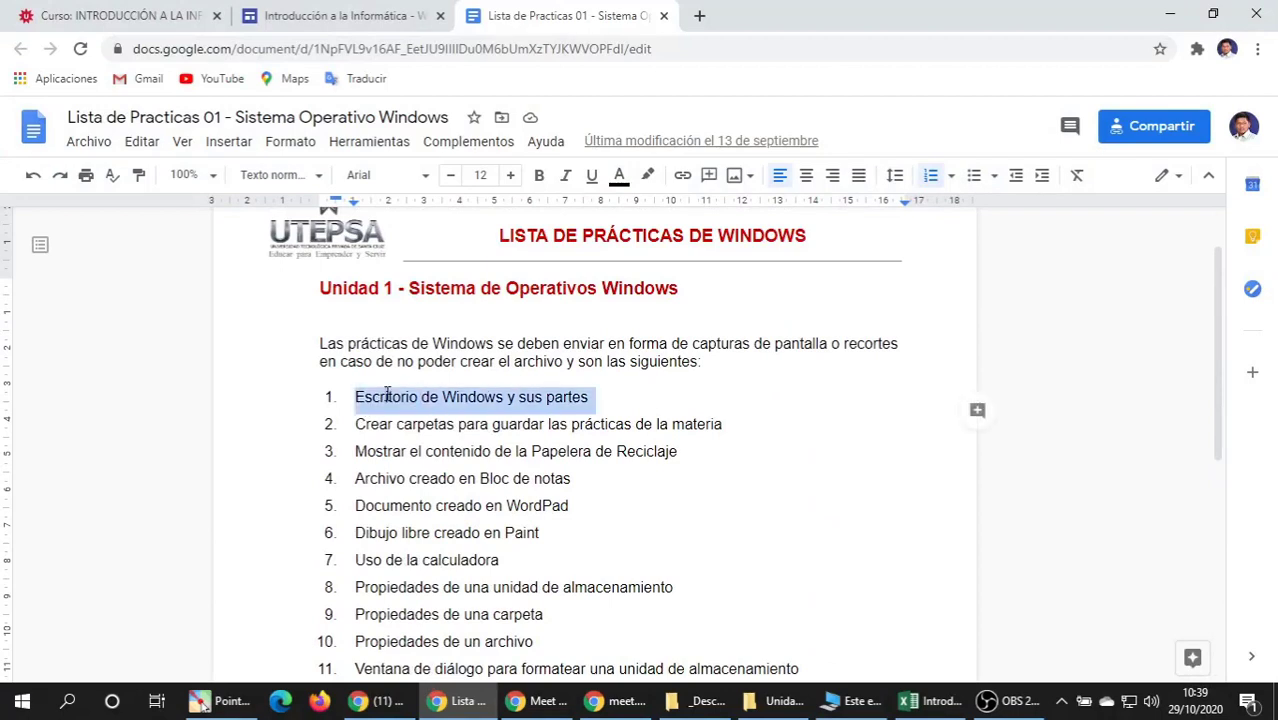
pyautogui.tripleClick(375, 425)
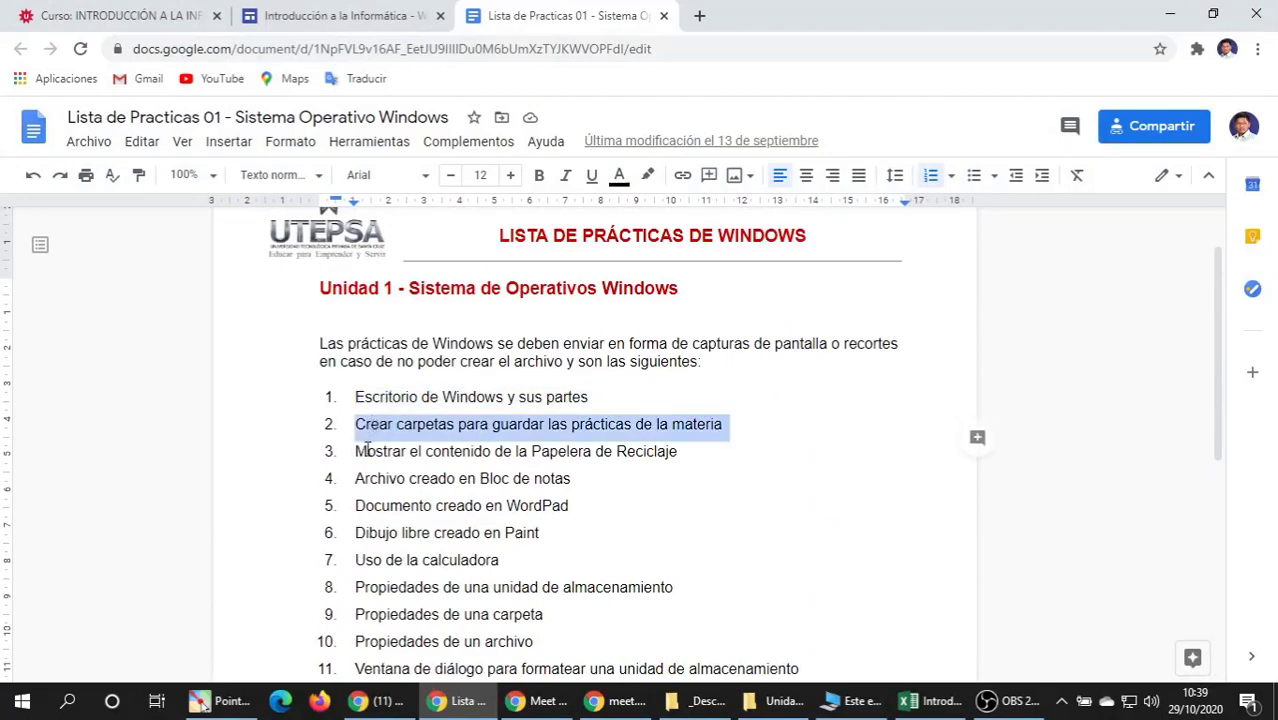
pyautogui.tripleClick(367, 450)
pyautogui.tripleClick(386, 486)
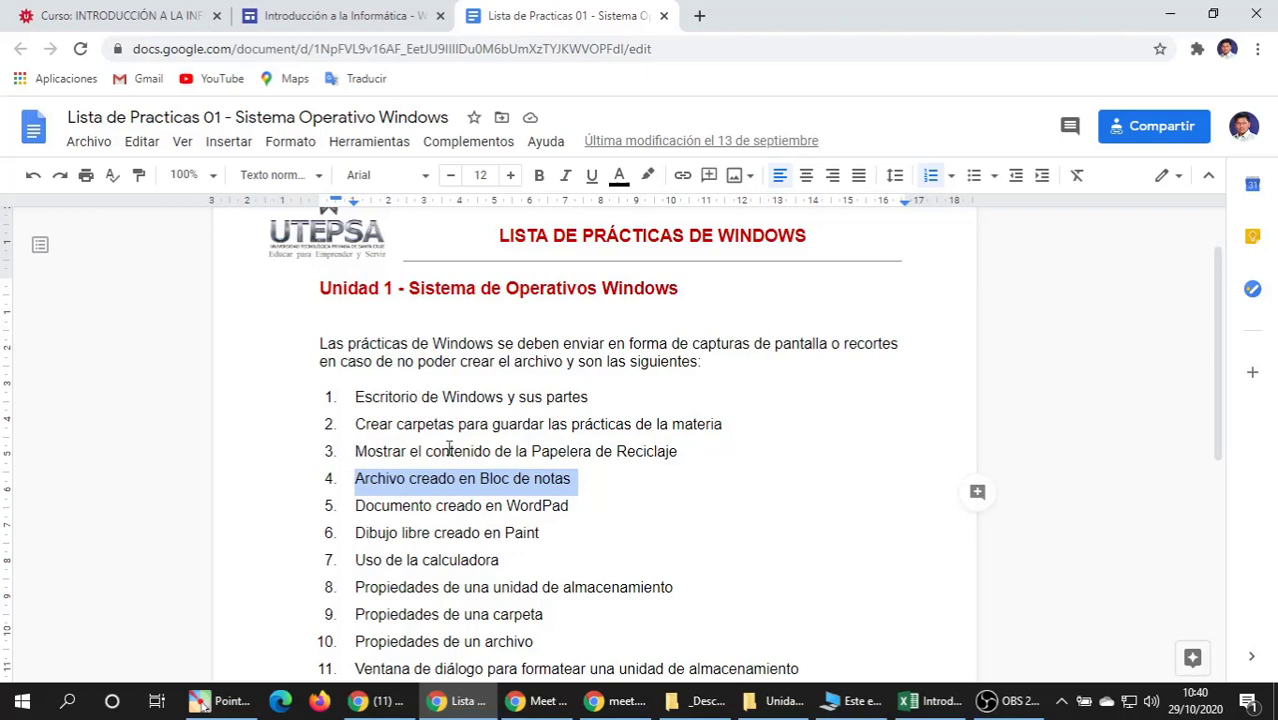
pyautogui.tripleClick(430, 396)
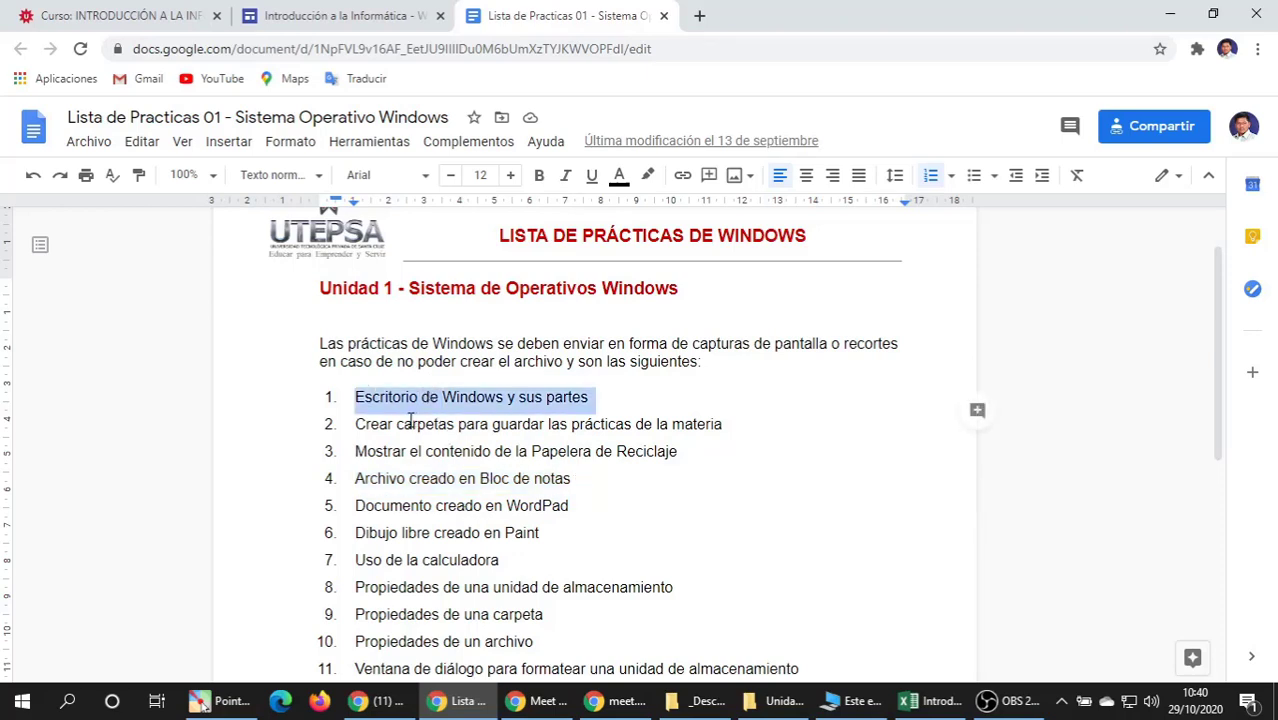
pyautogui.tripleClick(410, 422)
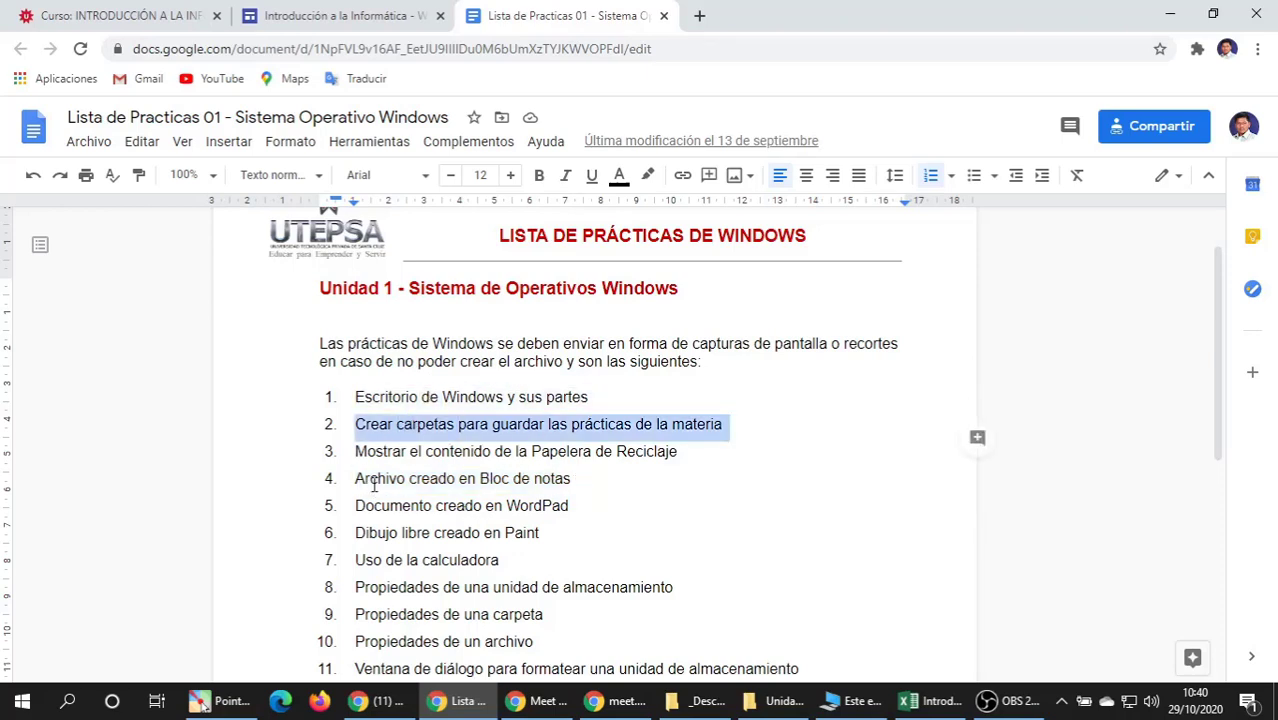
pyautogui.click(424, 476)
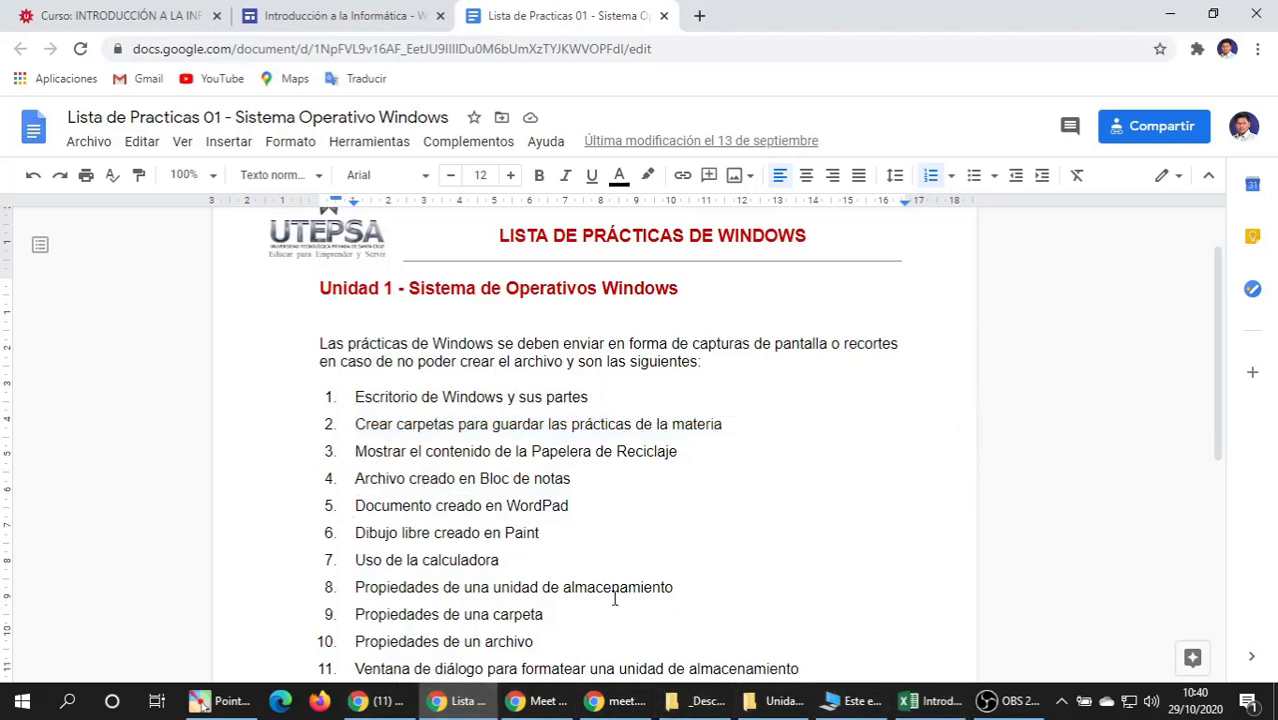
pyautogui.doubleClick(379, 397)
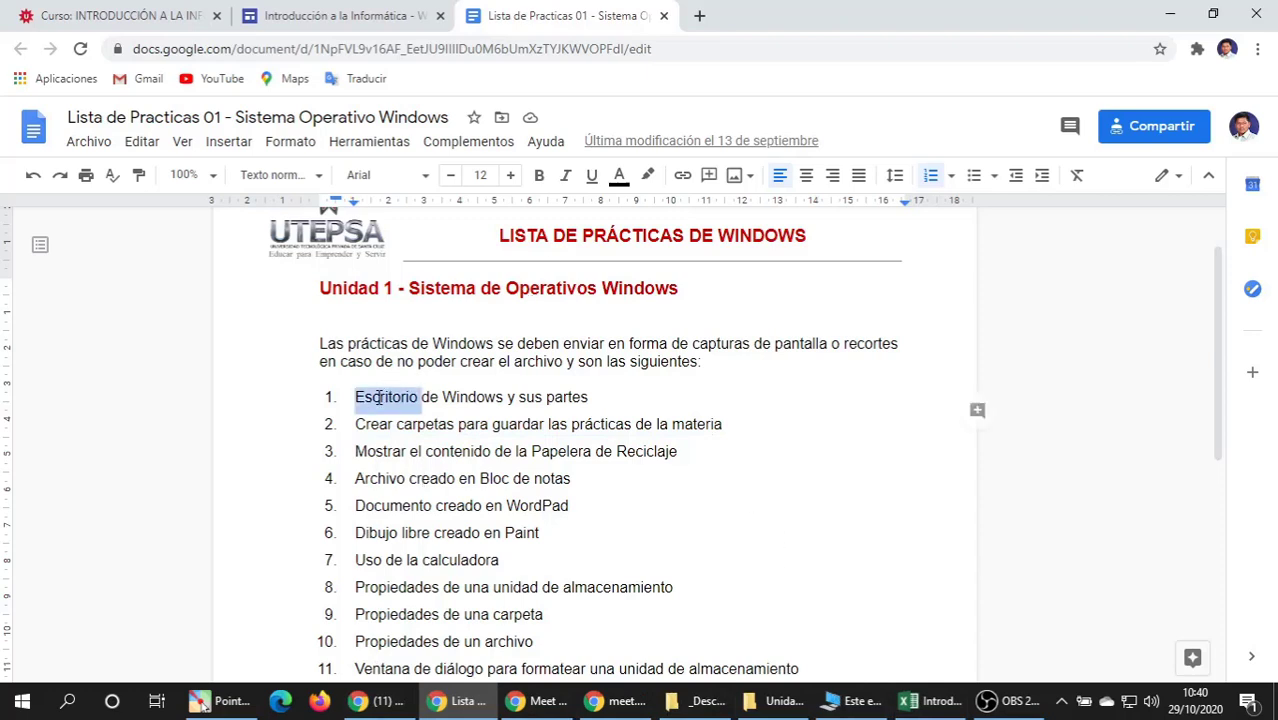
pyautogui.tripleClick(379, 397)
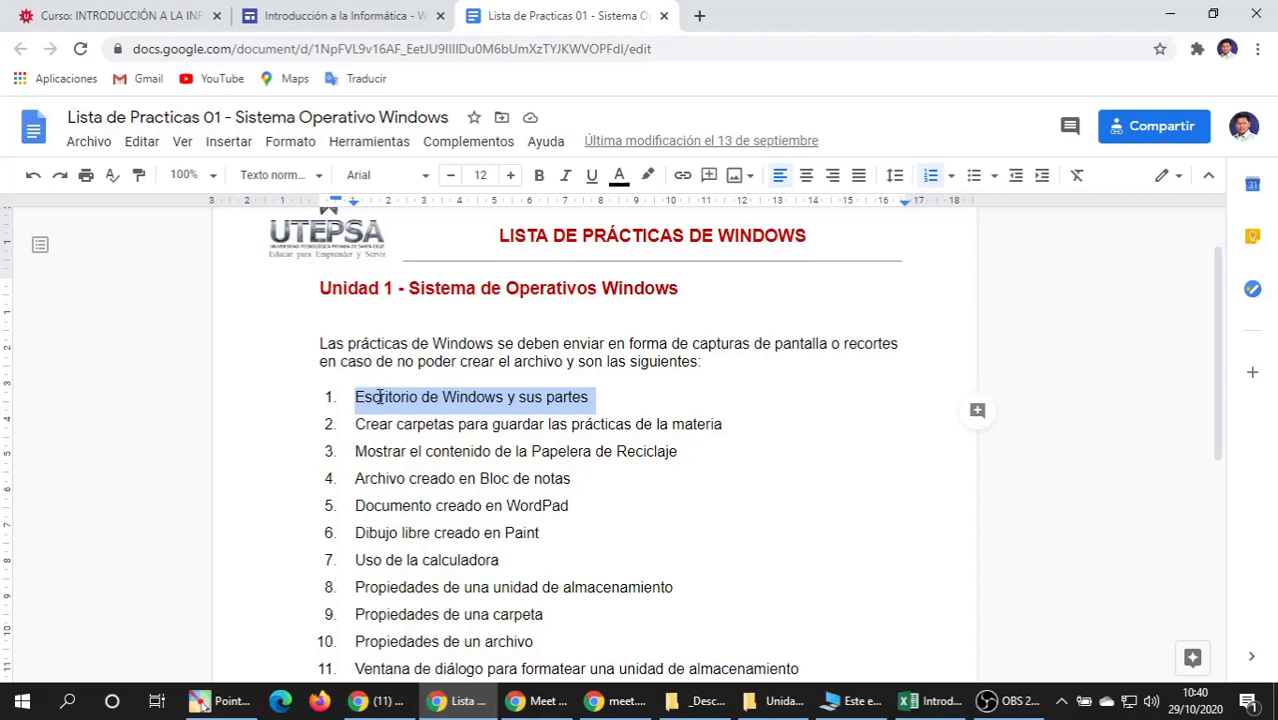
pyautogui.click(371, 400)
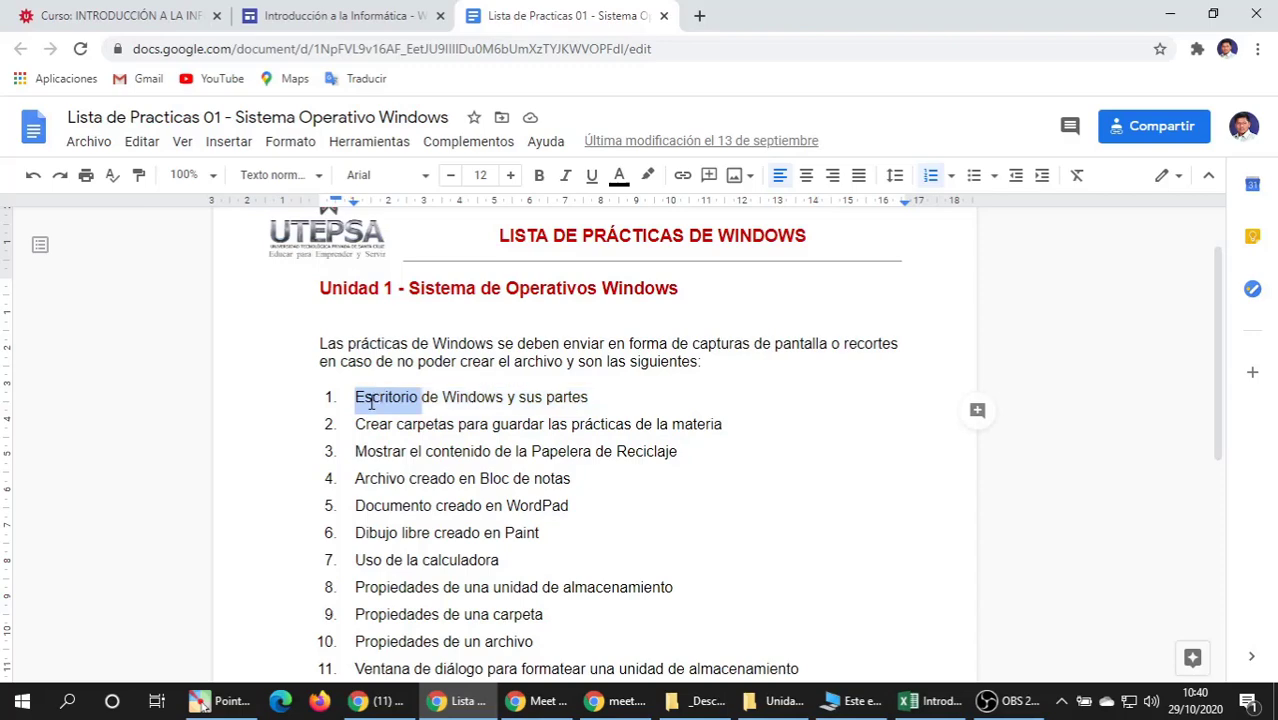
pyautogui.scroll(-2, 505, 456)
pyautogui.scroll(-4, 505, 456)
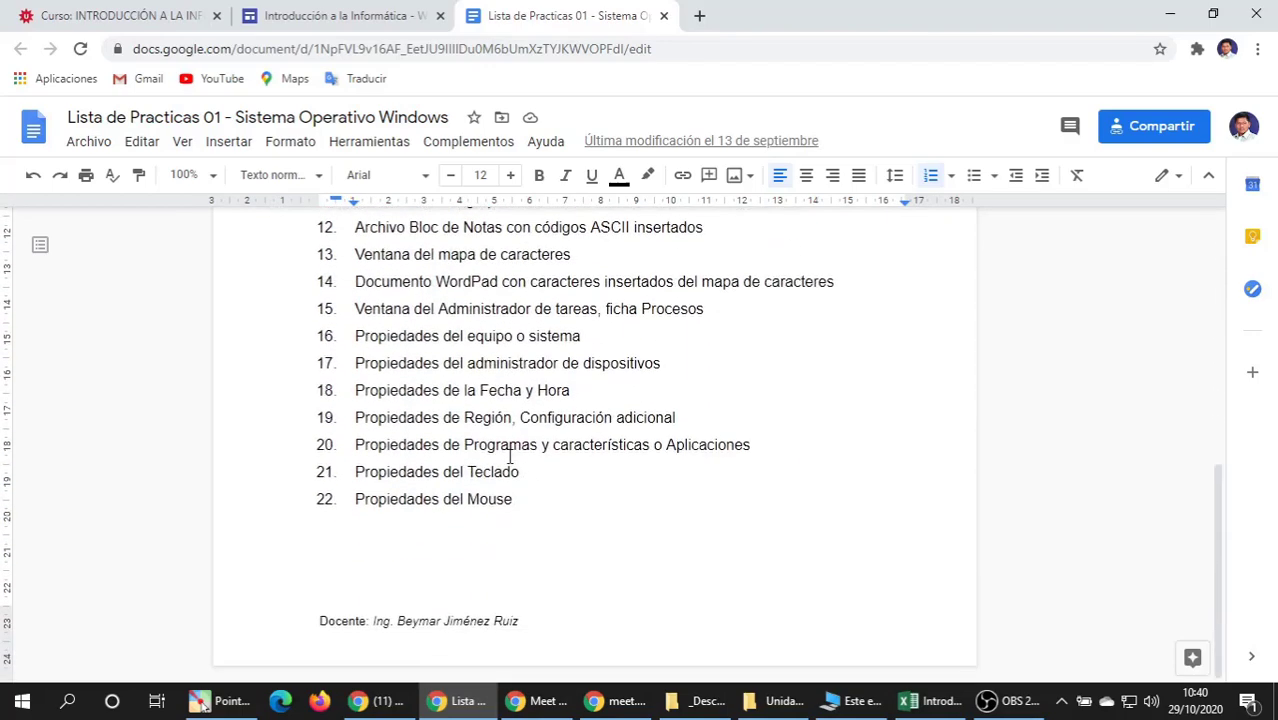
pyautogui.scroll(6, 405, 515)
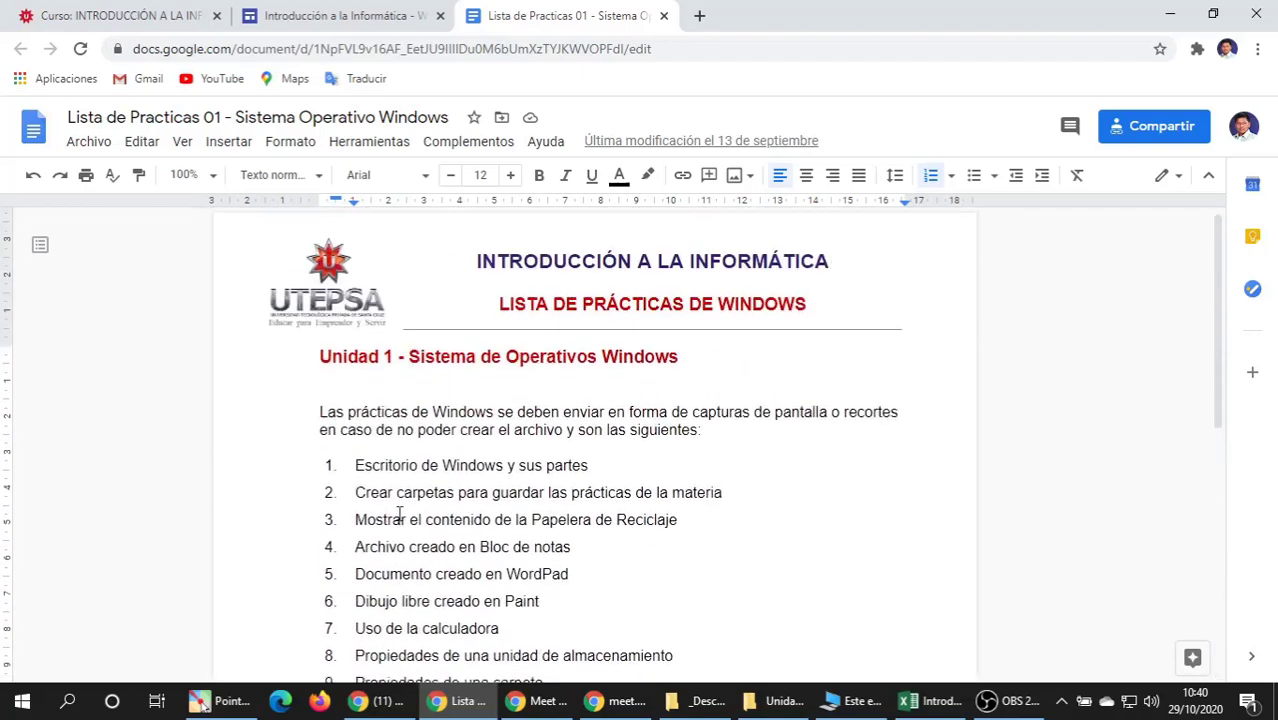
pyautogui.scroll(-6, 391, 495)
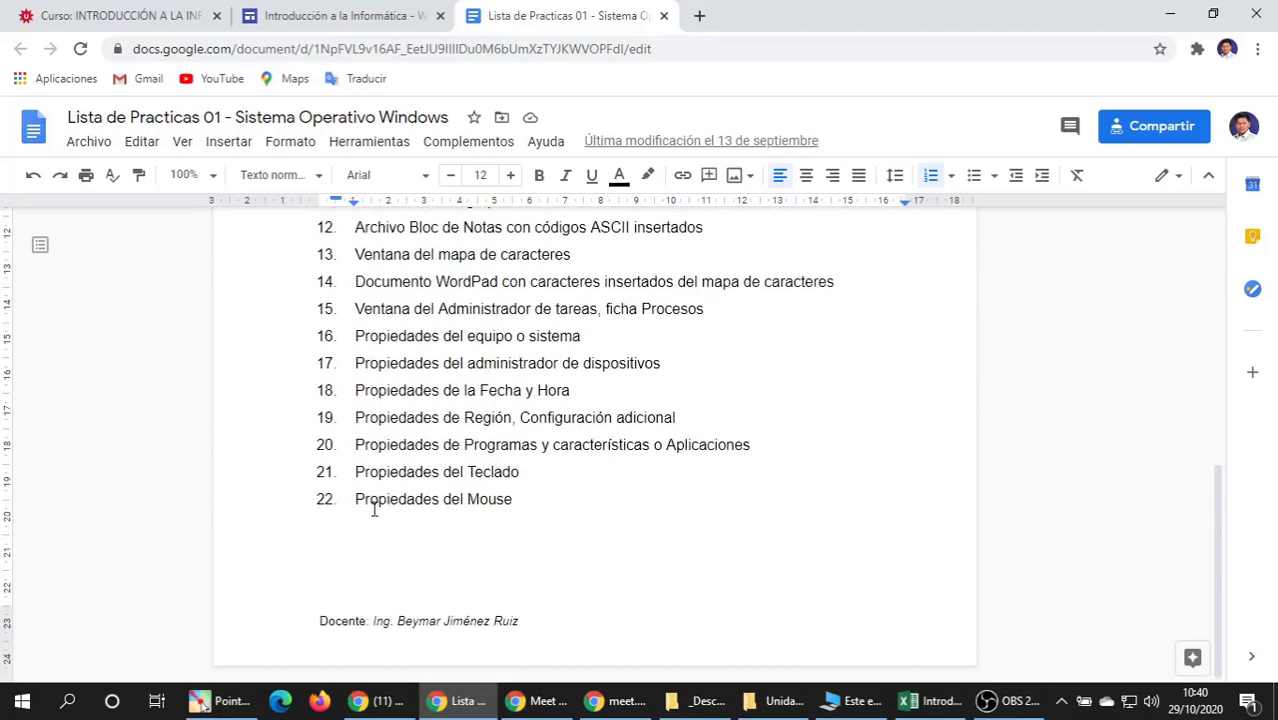
pyautogui.scroll(6, 363, 512)
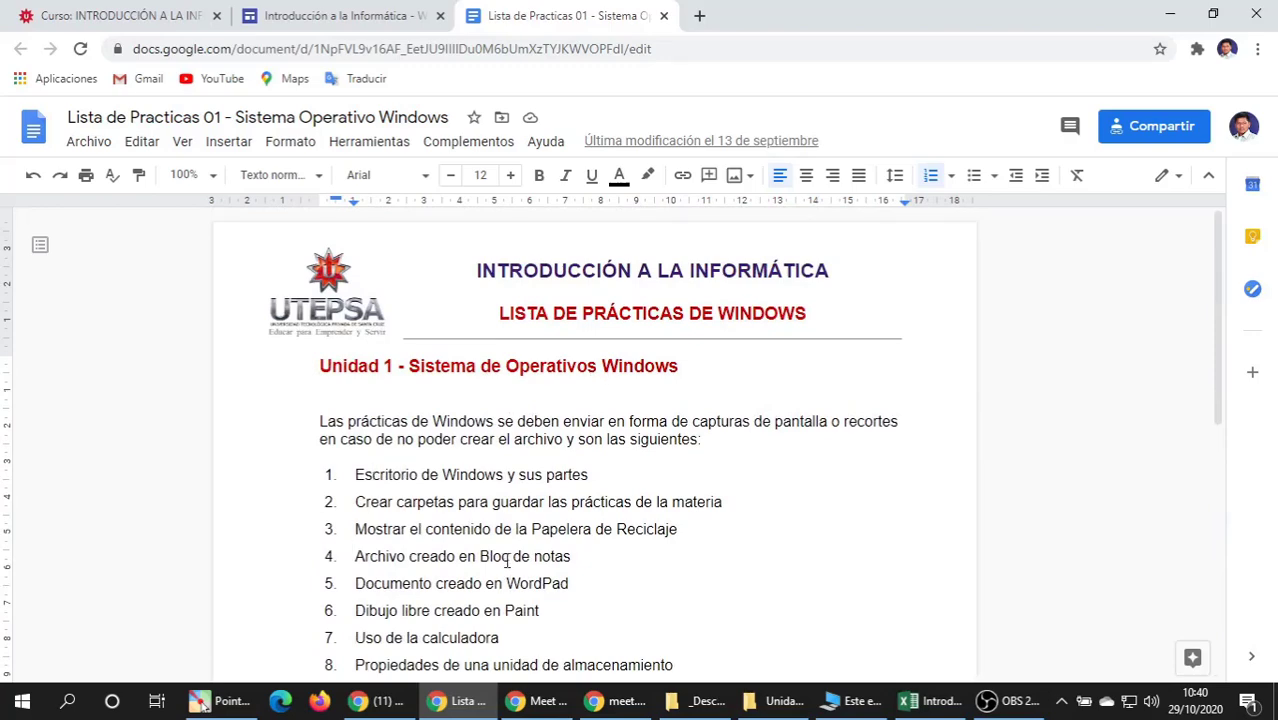
pyautogui.scroll(-6, 527, 538)
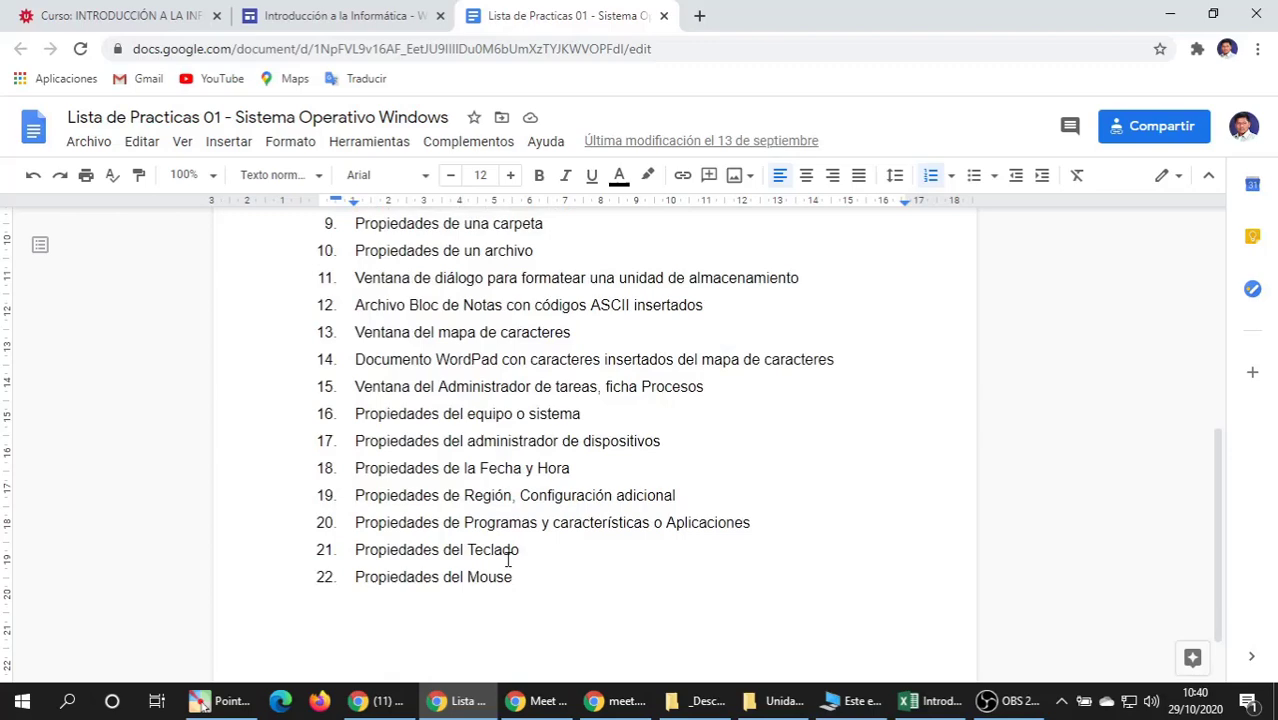
pyautogui.scroll(6, 508, 557)
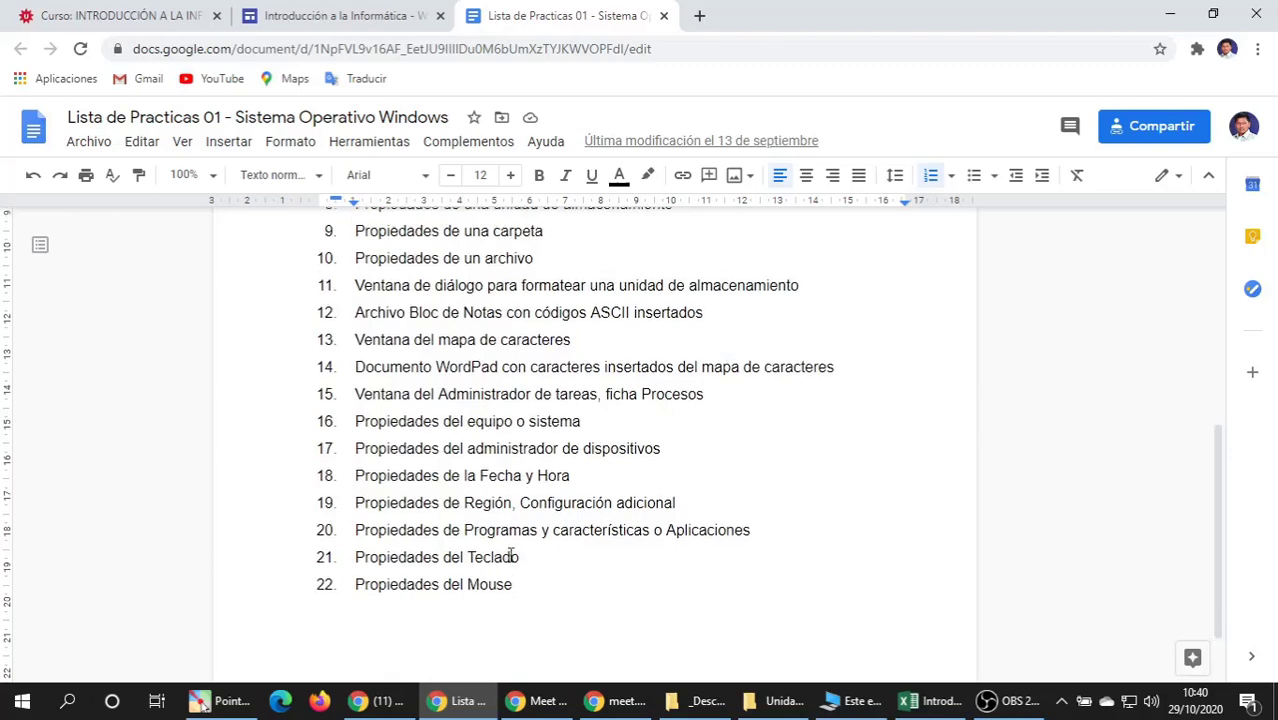
pyautogui.click(354, 381)
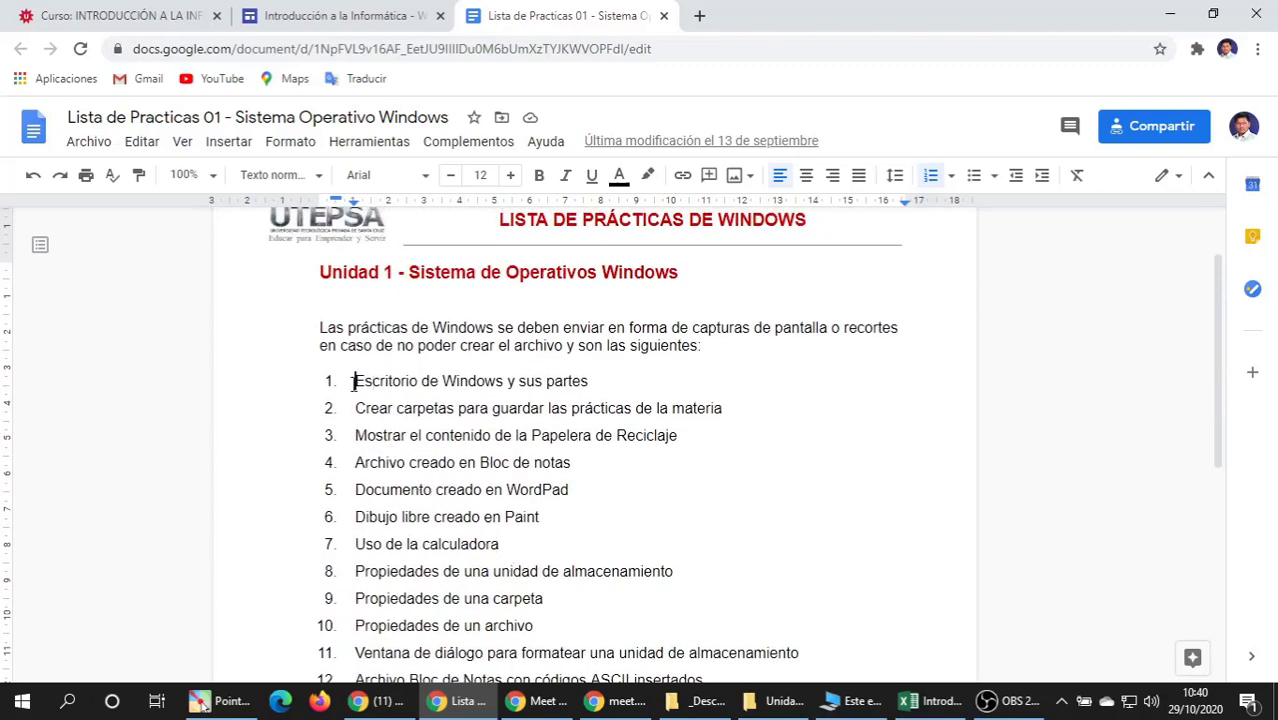
pyautogui.moveTo(366, 386); pyautogui.dragTo(637, 385)
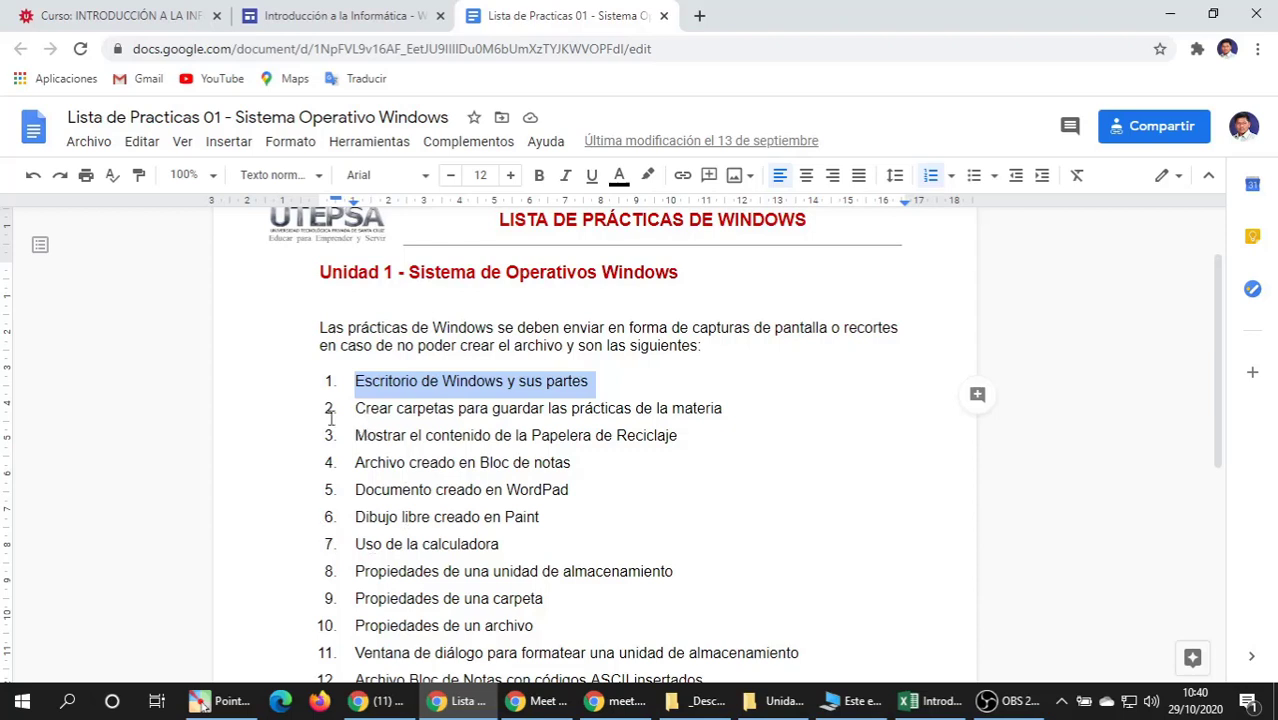
pyautogui.click(357, 384)
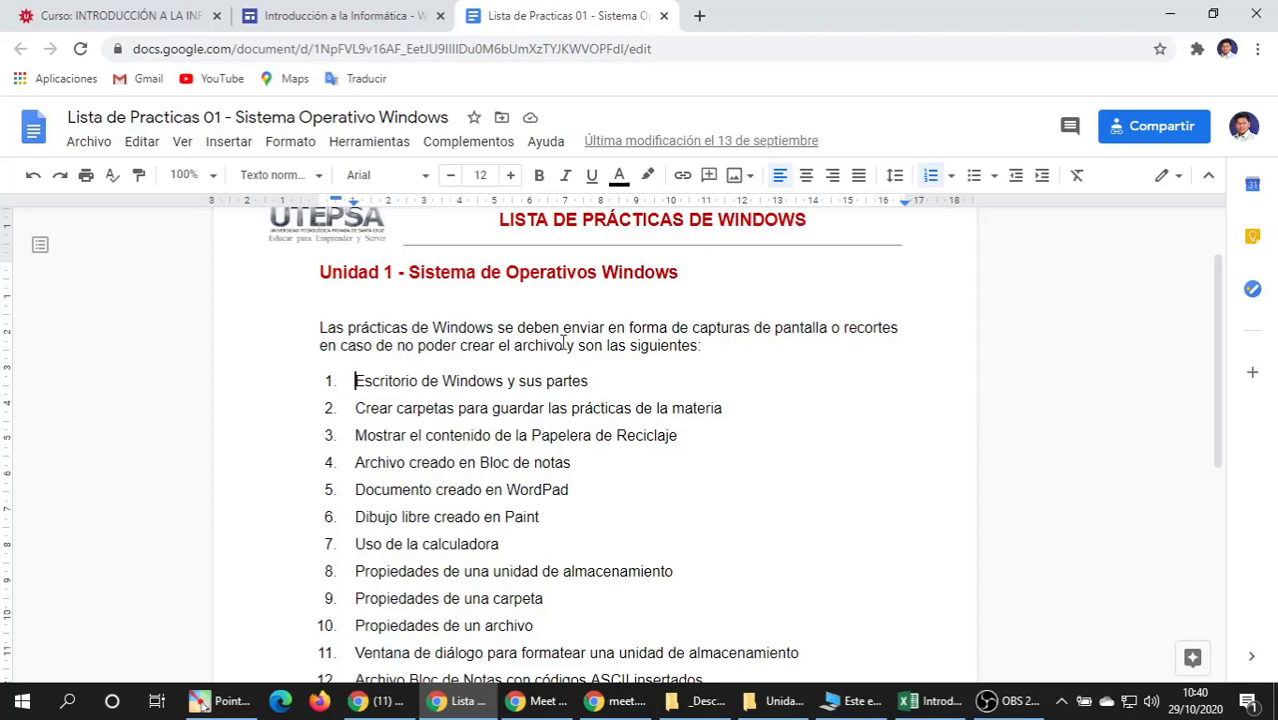
pyautogui.click(358, 409)
pyautogui.moveTo(357, 409); pyautogui.dragTo(767, 417)
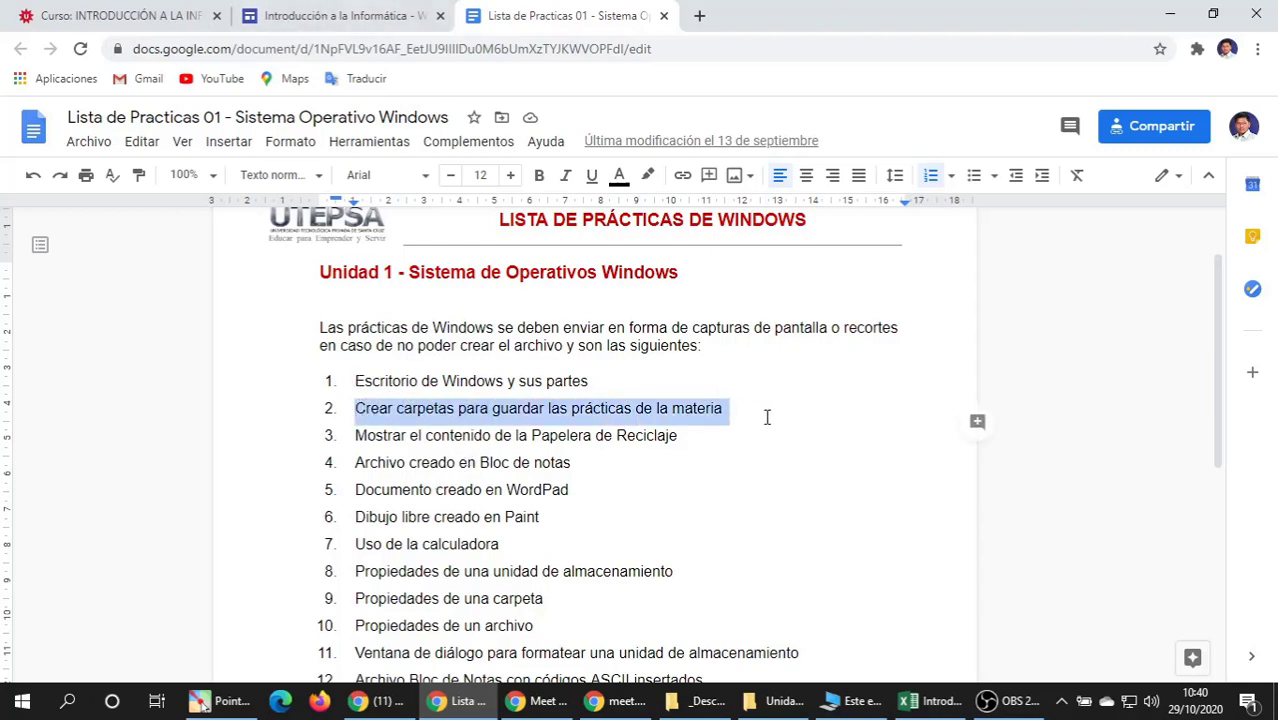
pyautogui.click(474, 410)
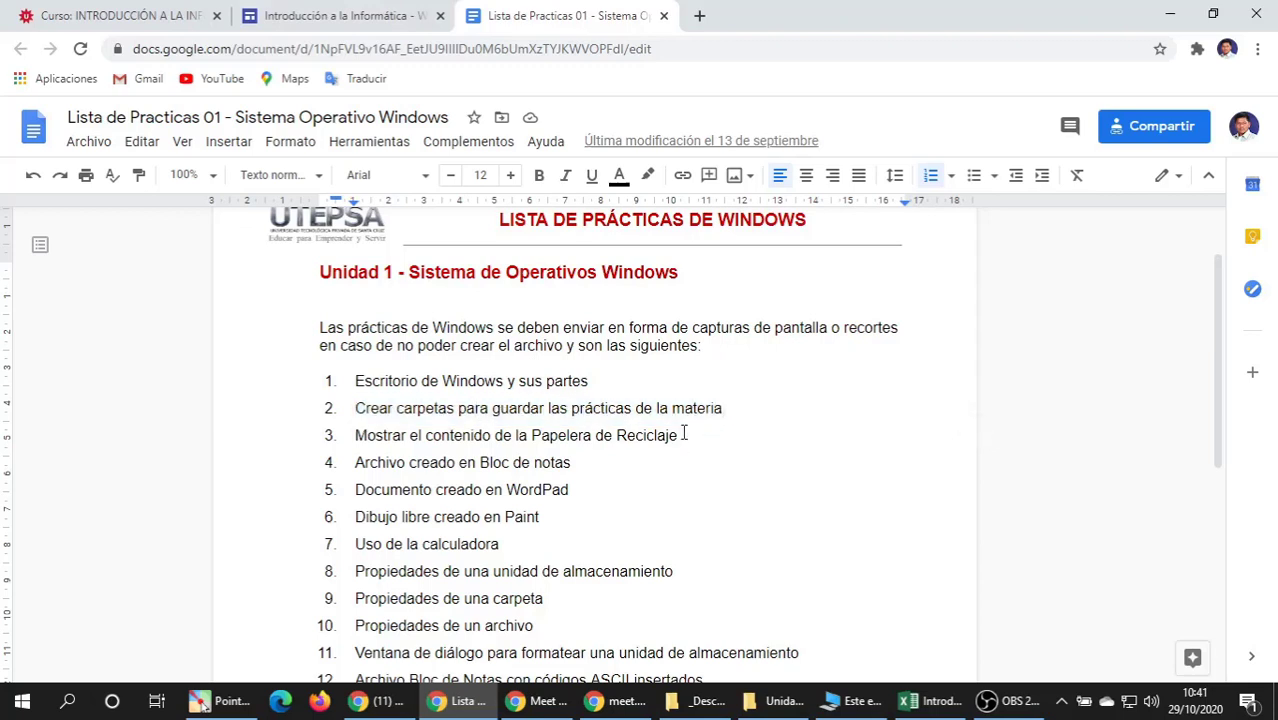
pyautogui.tripleClick(368, 414)
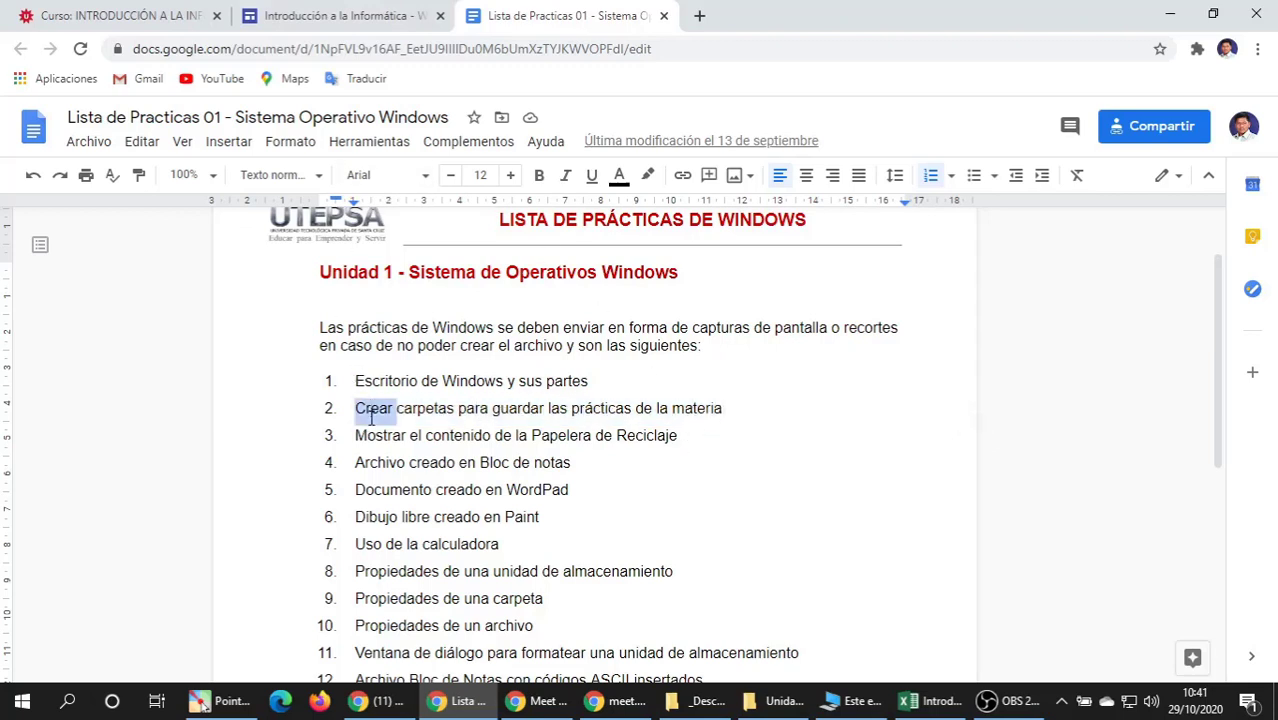
pyautogui.click(425, 436)
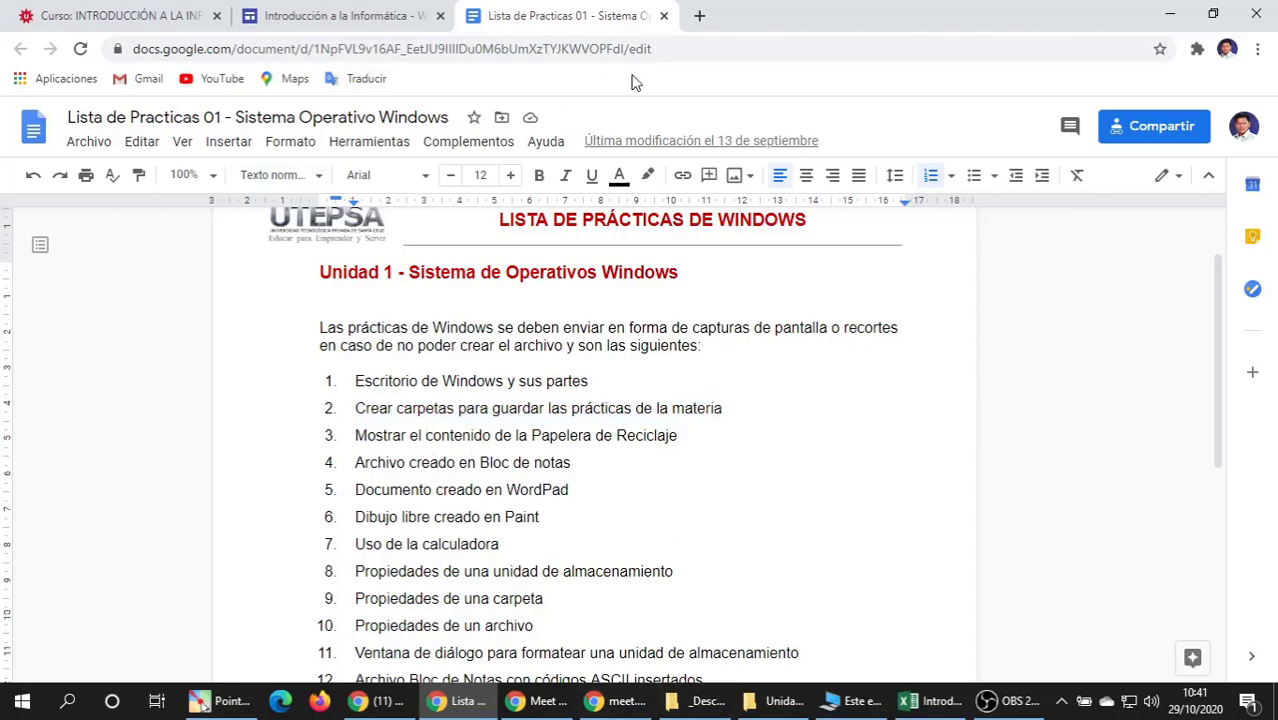
# - From the desktop, search 'Explora', launch File Explorer and maximize its window
pyautogui.click(1275, 700)
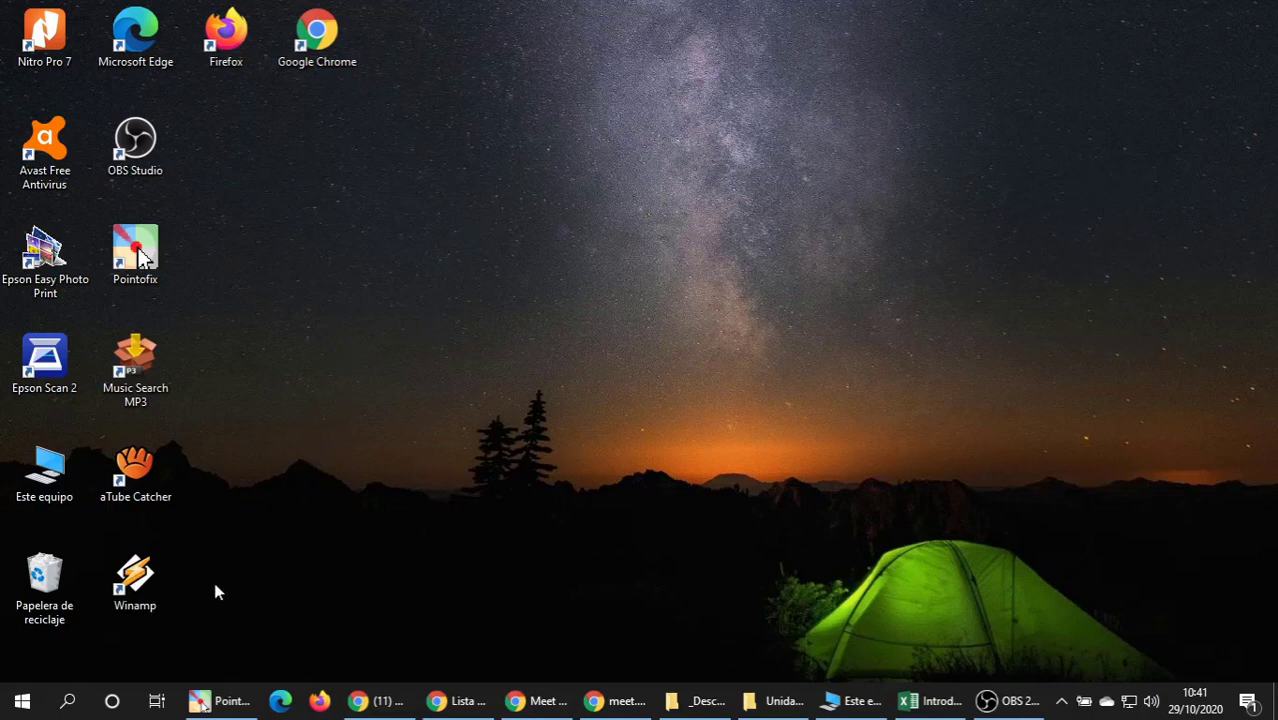
pyautogui.click(68, 700)
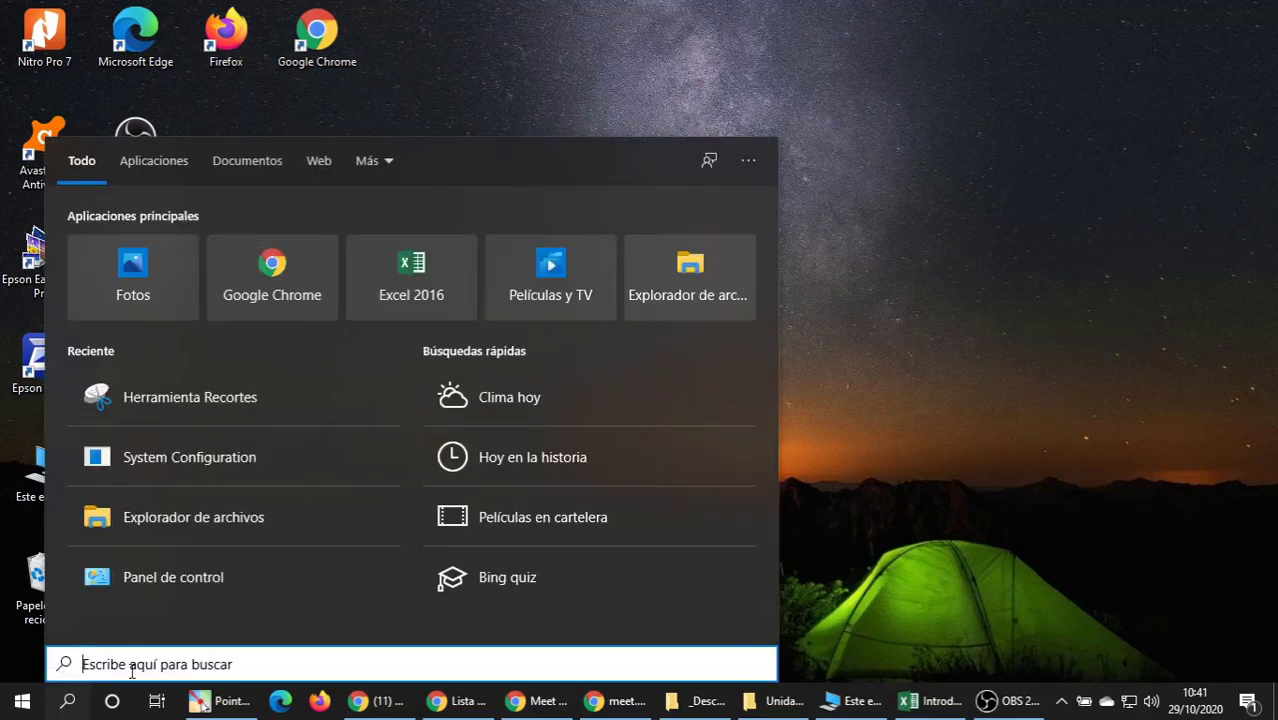
pyautogui.write('ex')
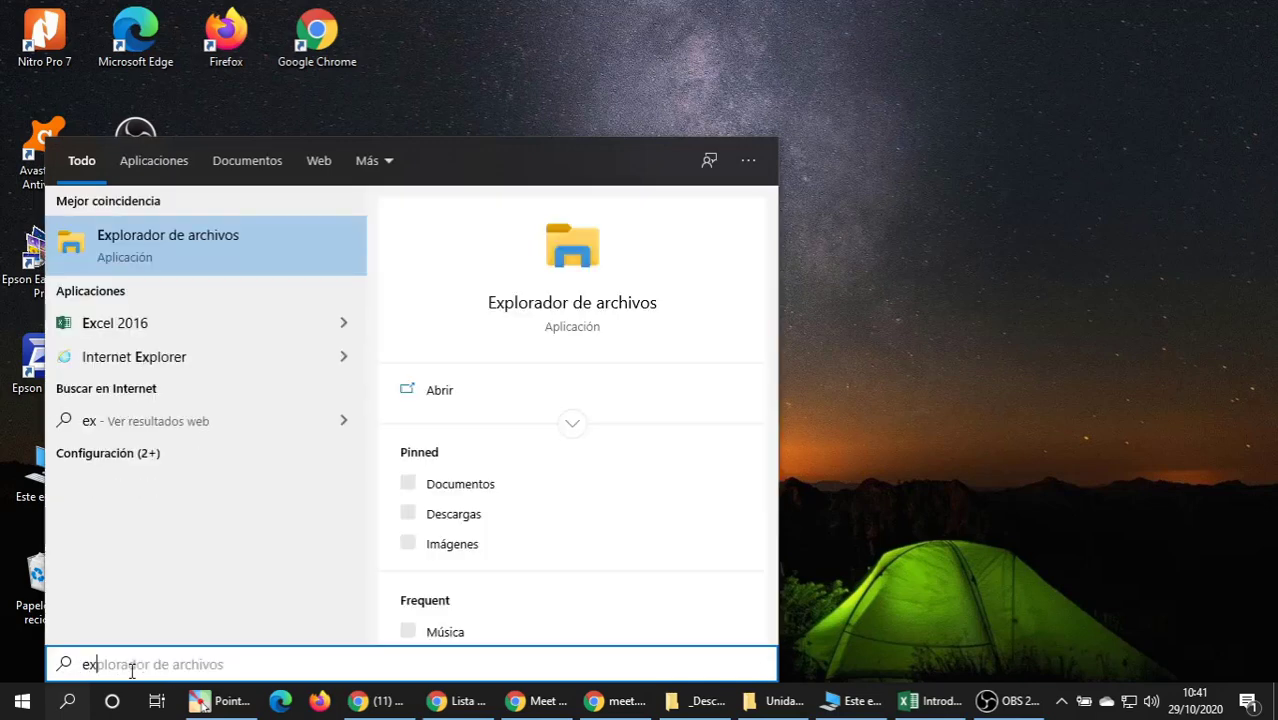
pyautogui.press('BackSpace')
pyautogui.press('BackSpace')
pyautogui.write('ex')
pyautogui.press('BackSpace')
pyautogui.press('BackSpace')
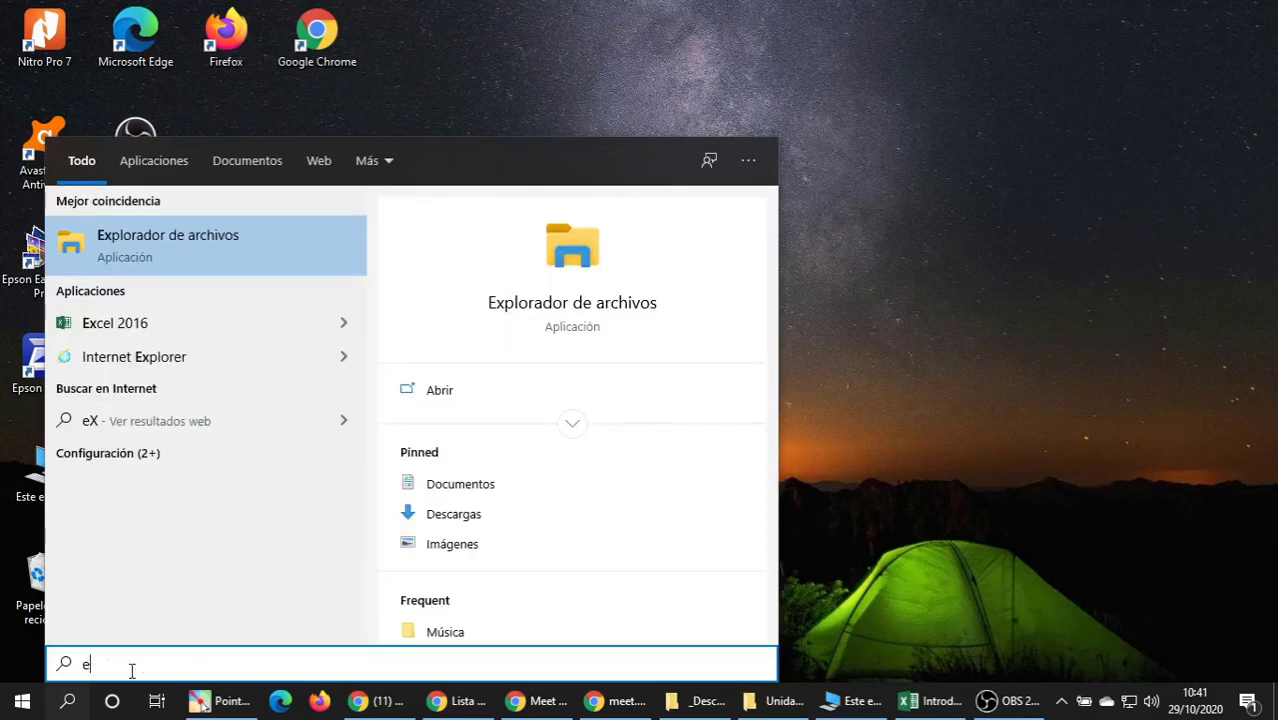
pyautogui.write('Explora')
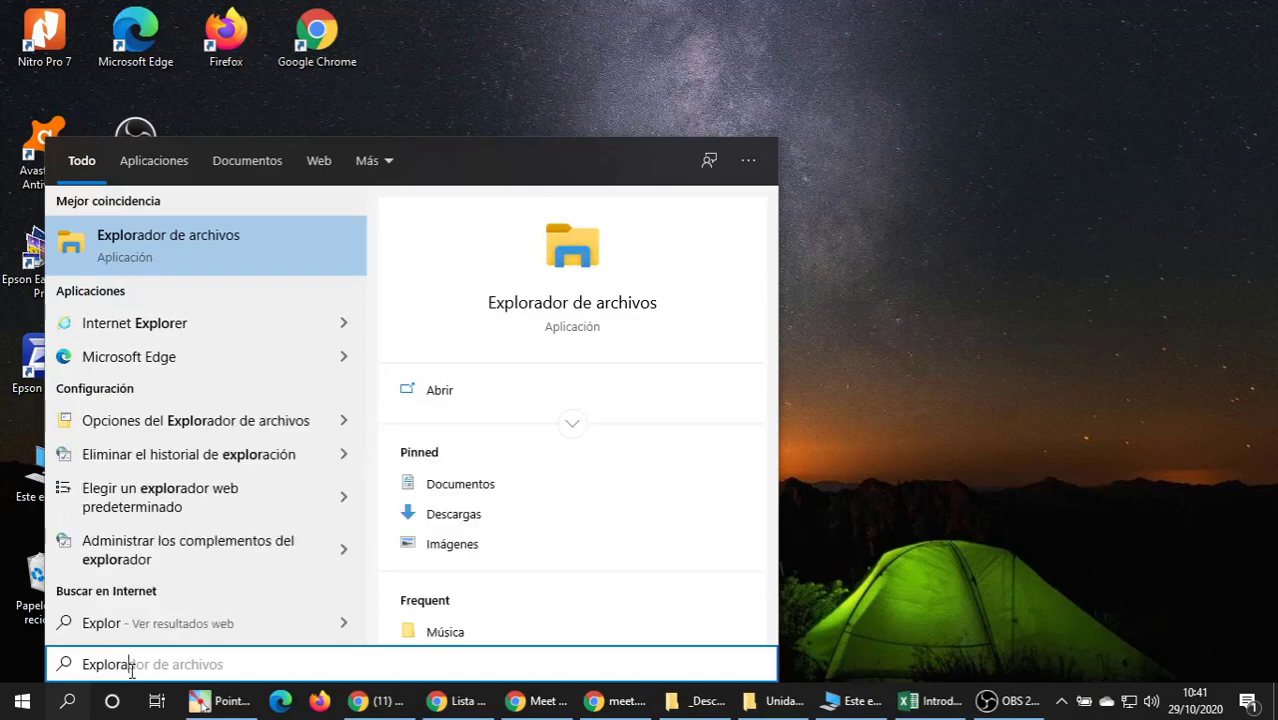
pyautogui.click(184, 244)
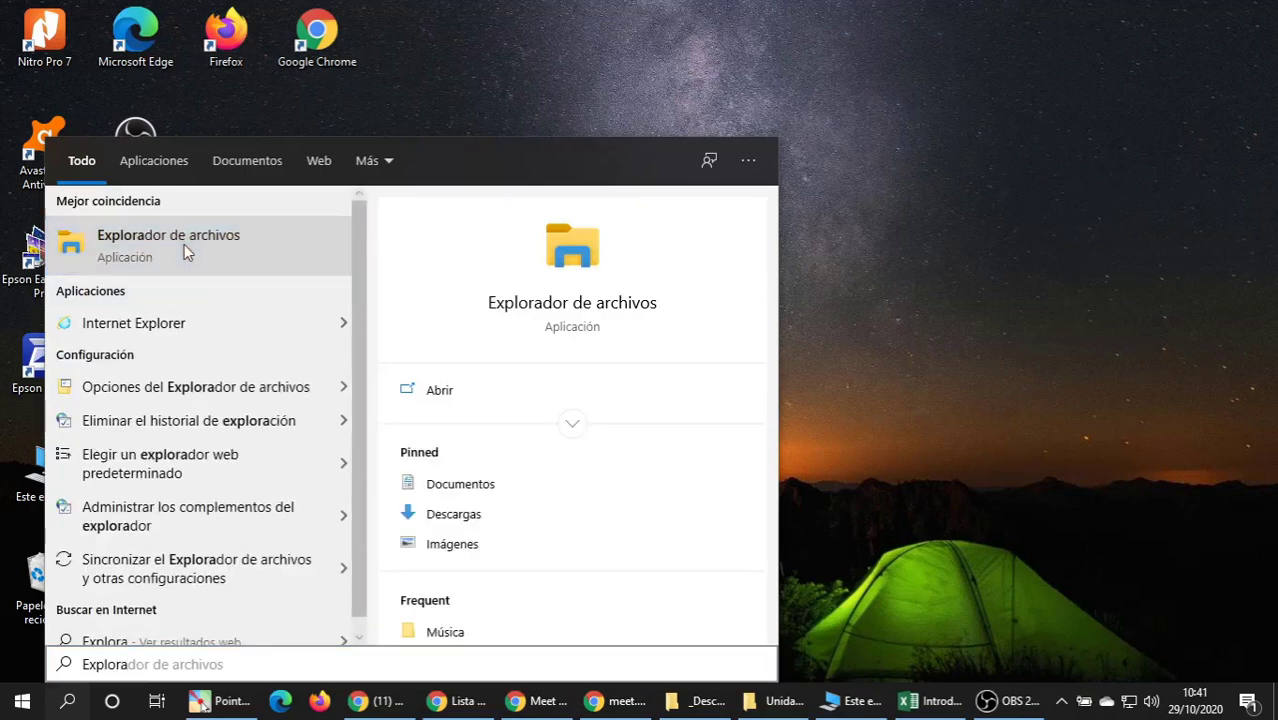
pyautogui.doubleClick(578, 118)
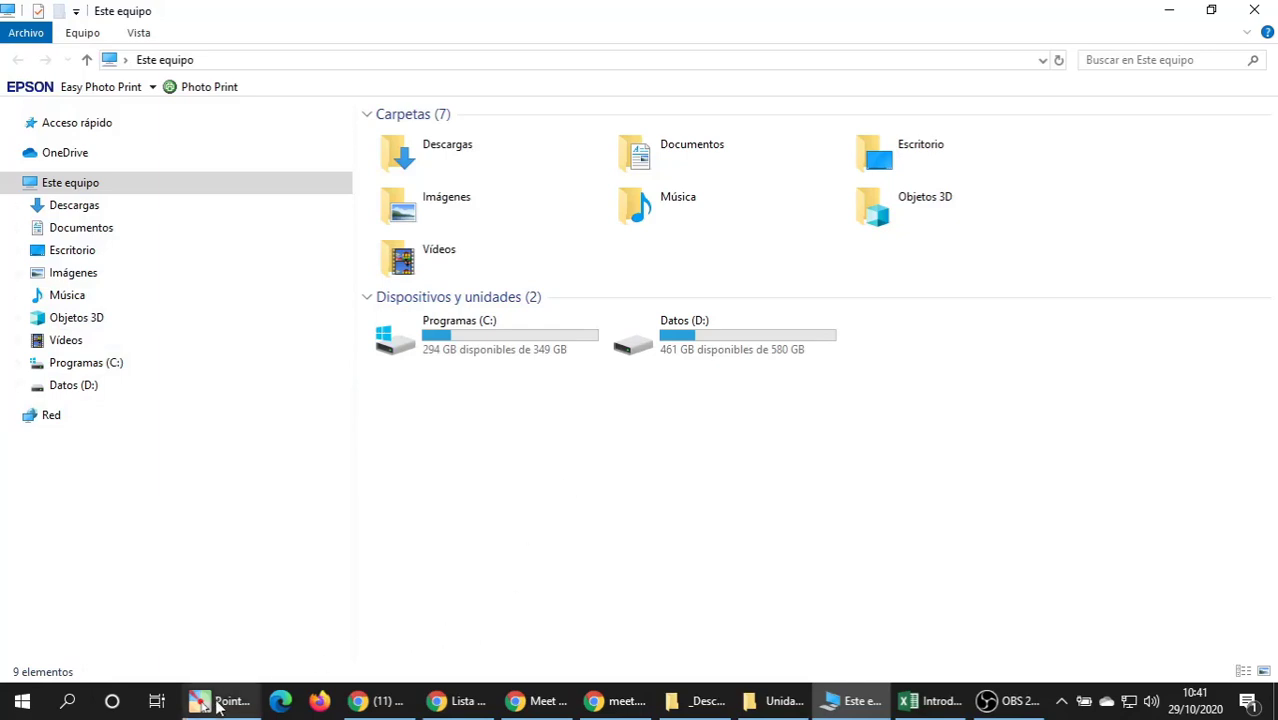
# - Frame the folder tree with a yellow rectangle and the contents area in green, then clear them
pyautogui.click(205, 700)
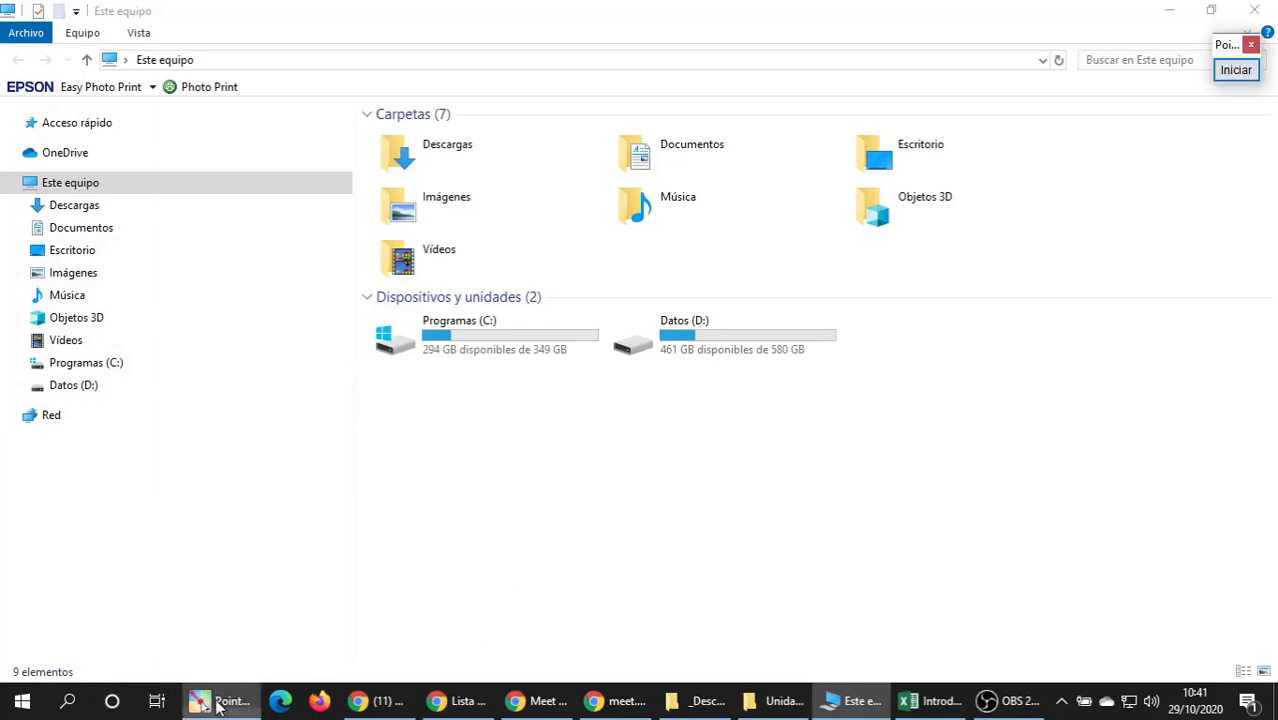
pyautogui.click(1236, 70)
pyautogui.click(1224, 313)
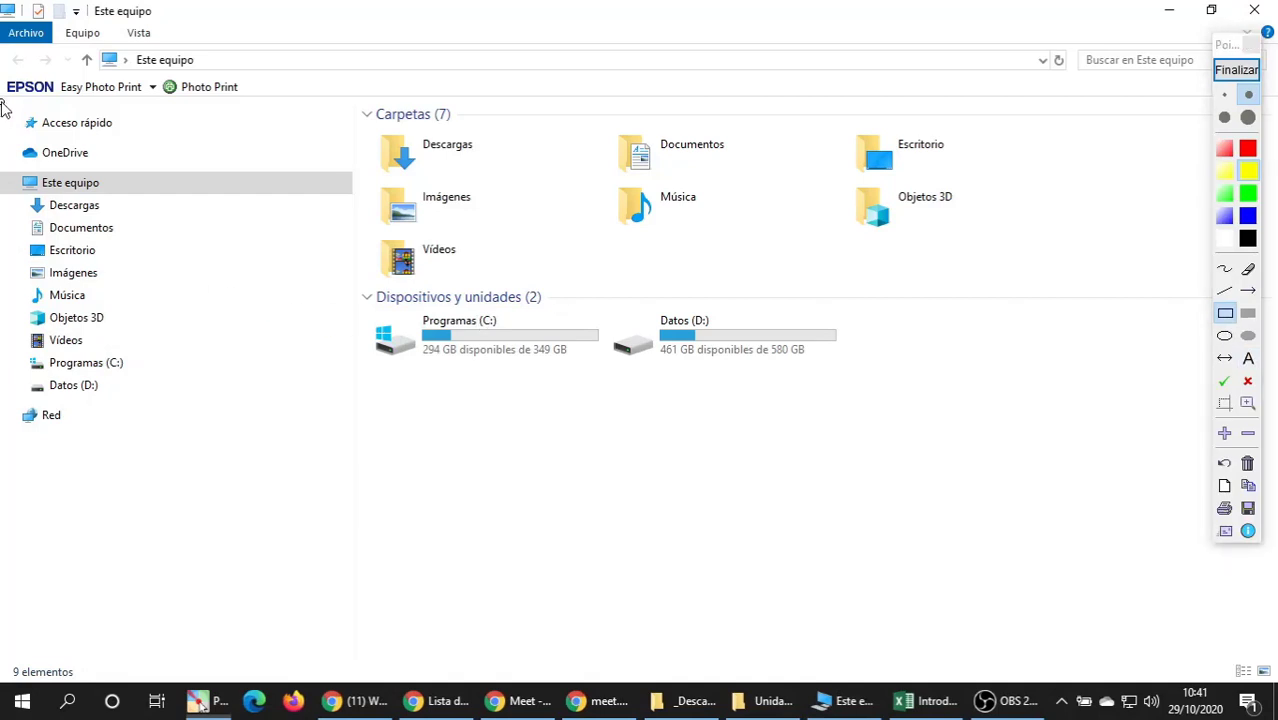
pyautogui.moveTo(2, 104); pyautogui.dragTo(318, 714)
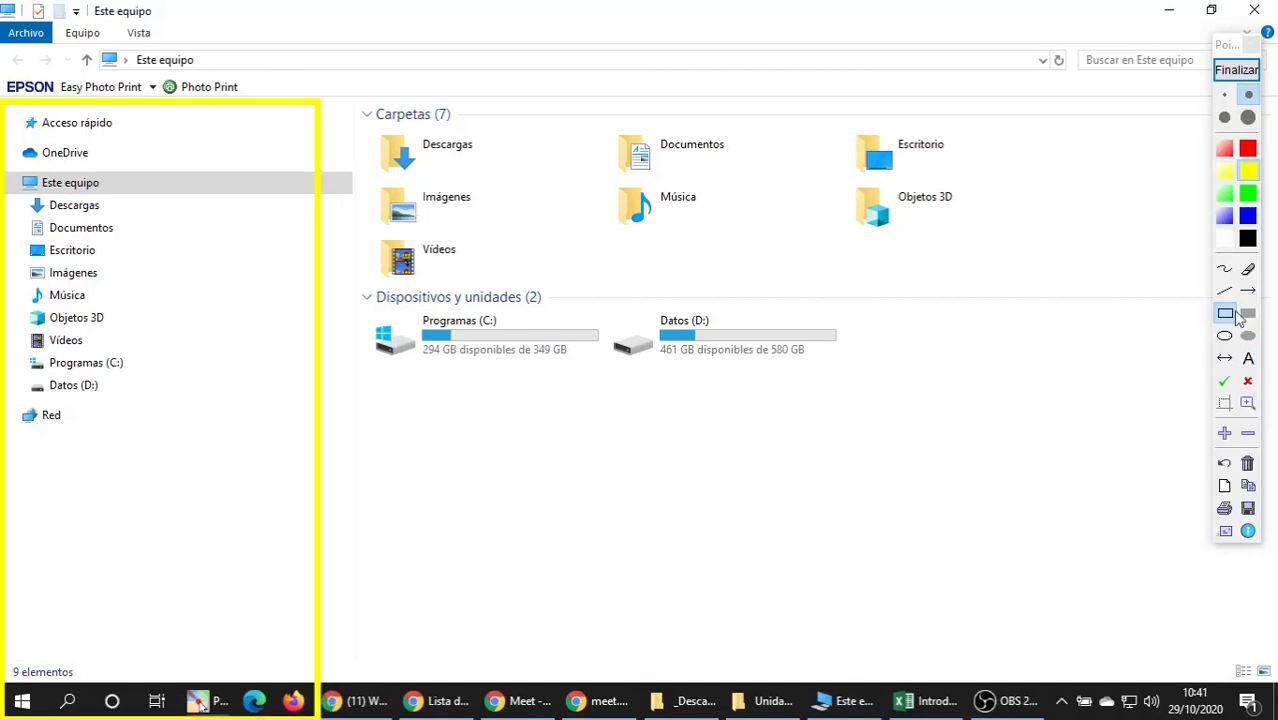
pyautogui.click(1248, 193)
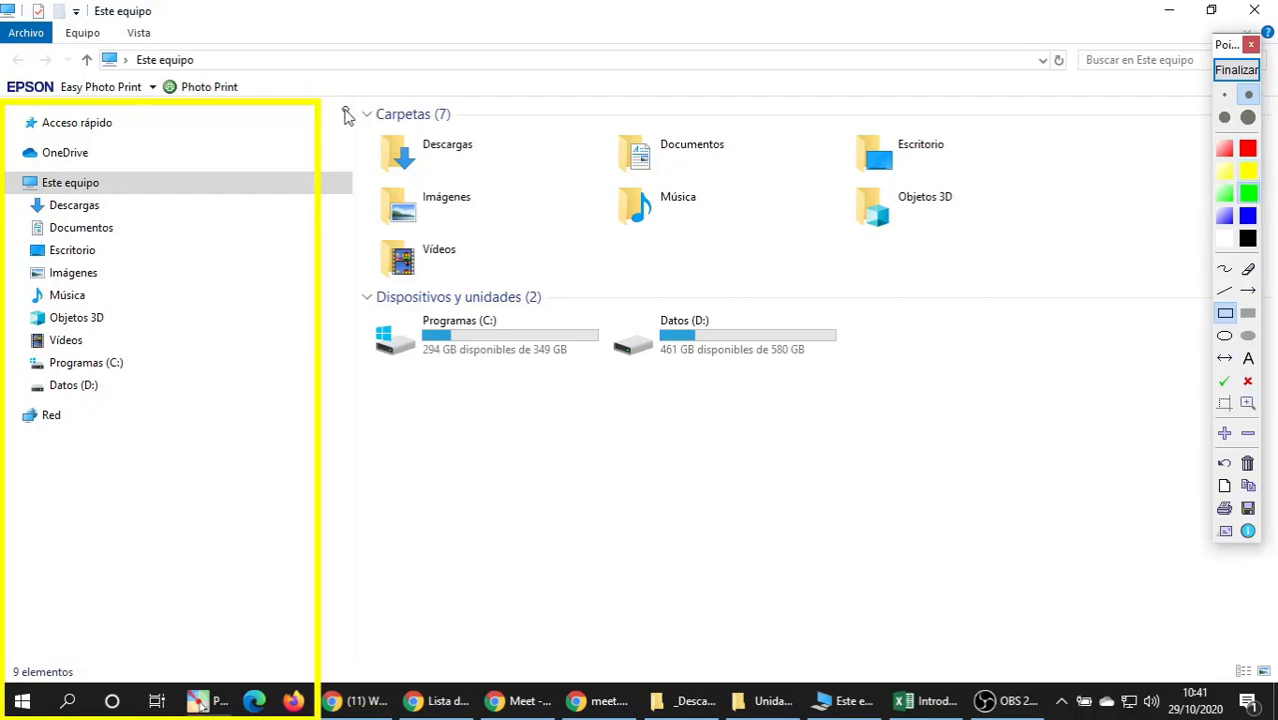
pyautogui.moveTo(329, 101); pyautogui.dragTo(1085, 690)
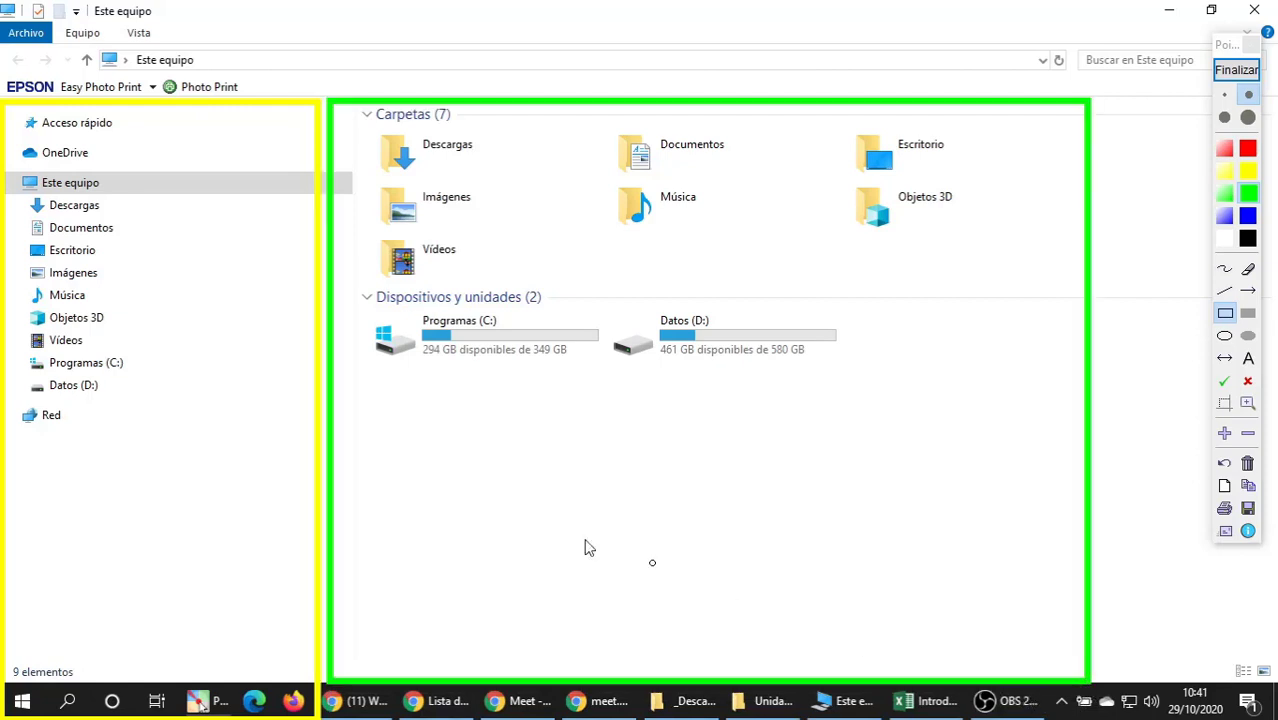
pyautogui.click(1237, 70)
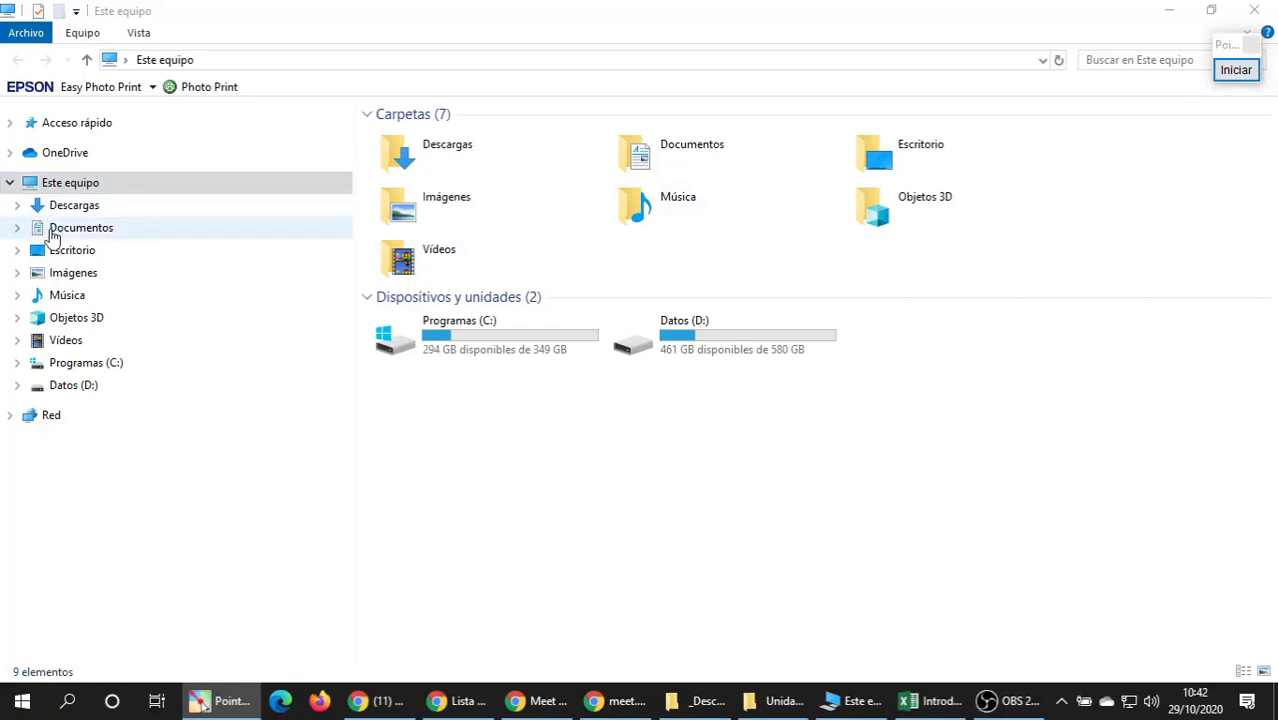
# - Go from Documentos to the Programas (C:) drive and restart Pointofix drawing
pyautogui.click(58, 234)
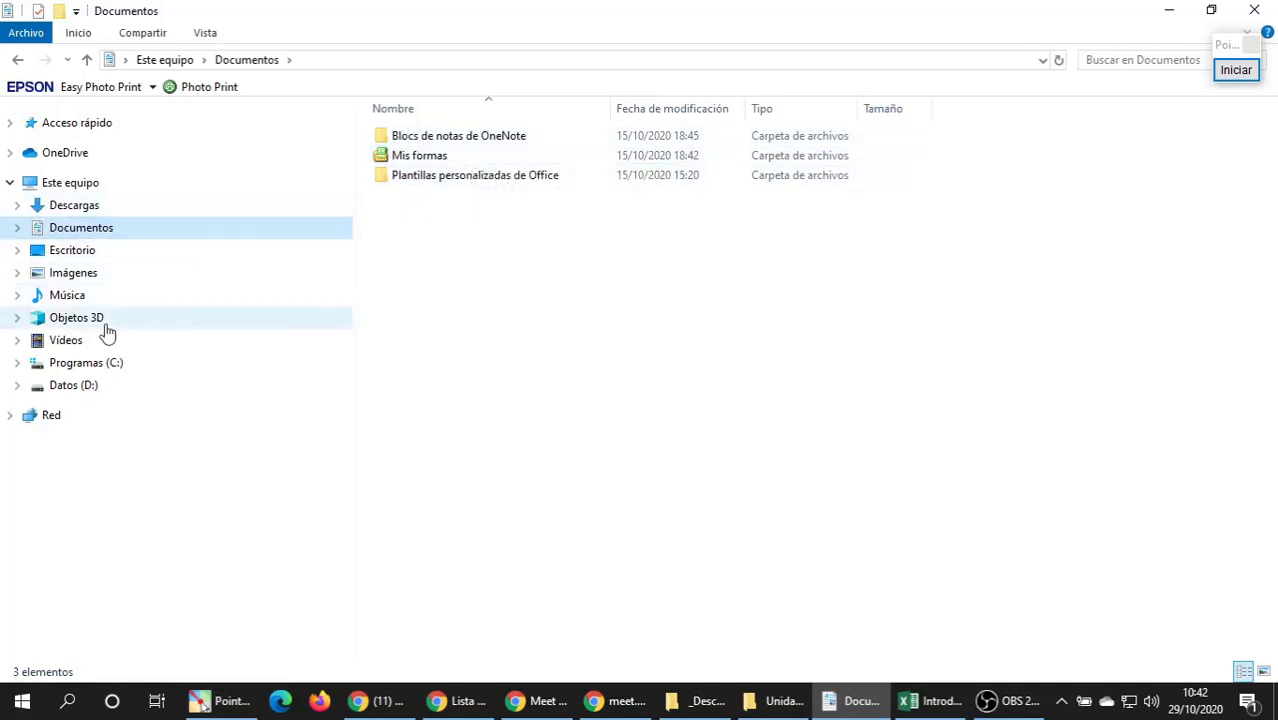
pyautogui.click(76, 370)
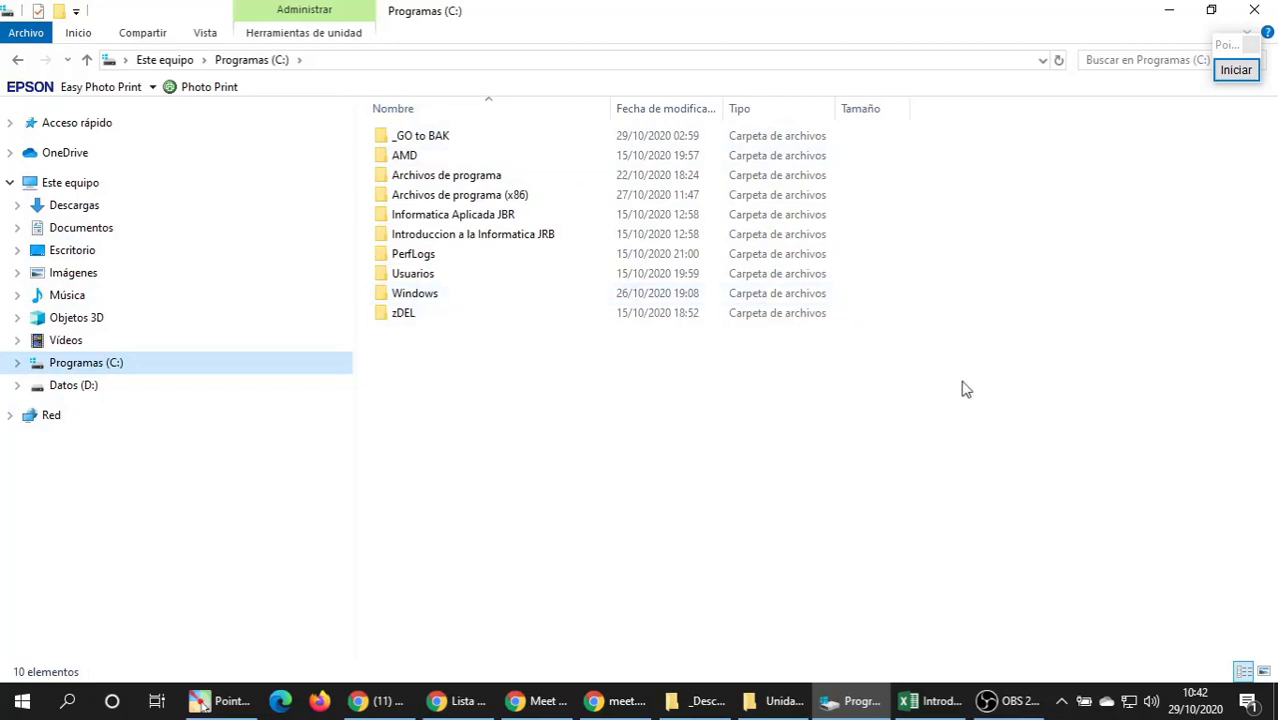
pyautogui.click(1235, 72)
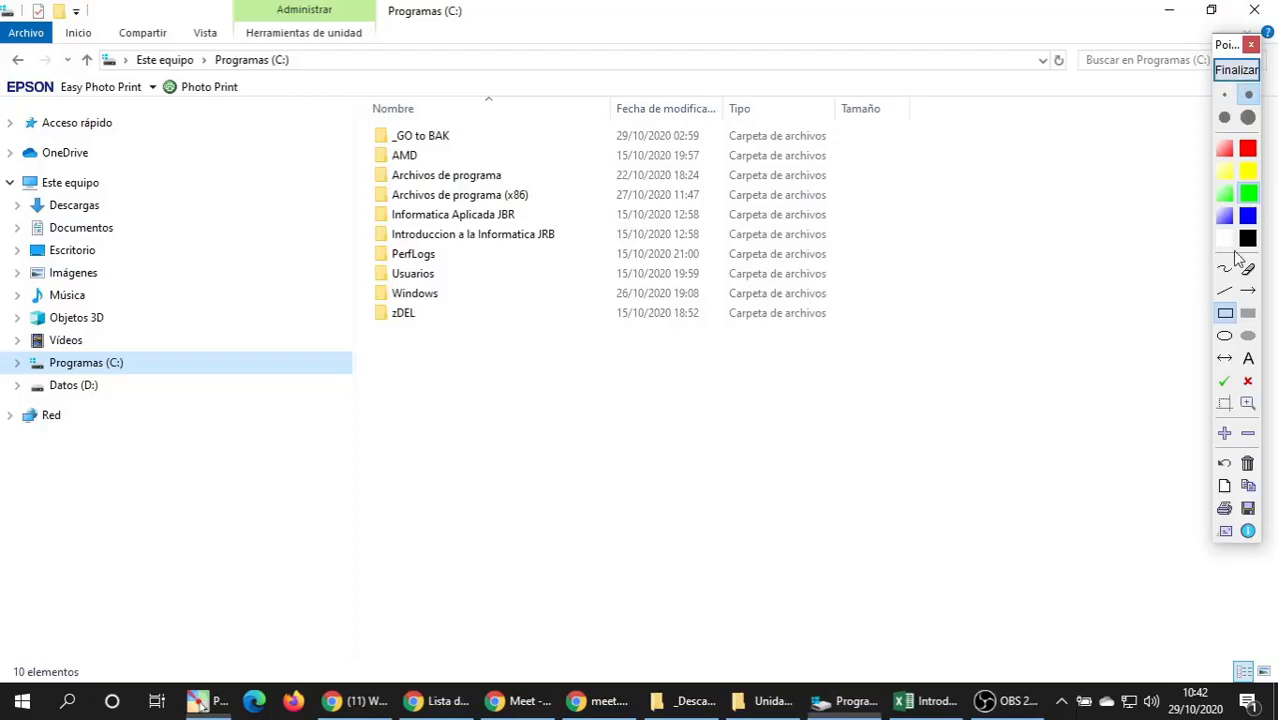
# - Draw green Pointofix arrows at the Programas (C:) title, item count, path bar, Inicio tab and drive tools
pyautogui.click(1248, 290)
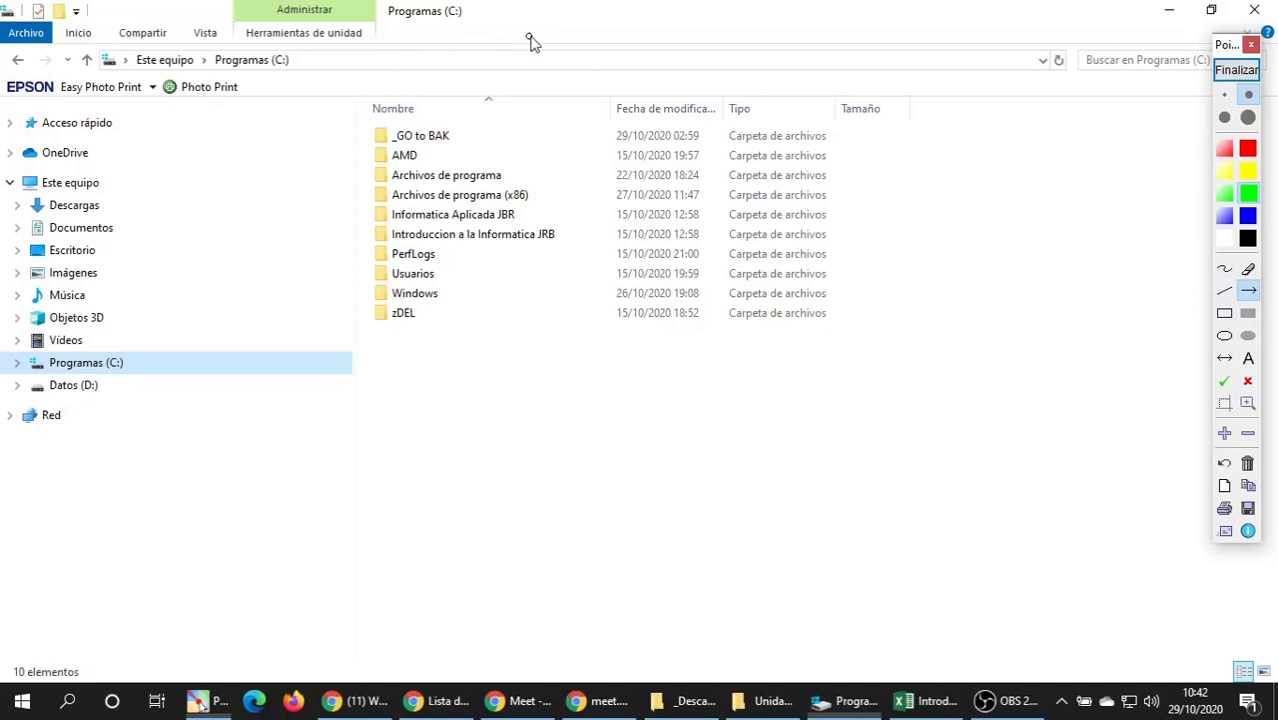
pyautogui.moveTo(589, 34); pyautogui.dragTo(493, 18)
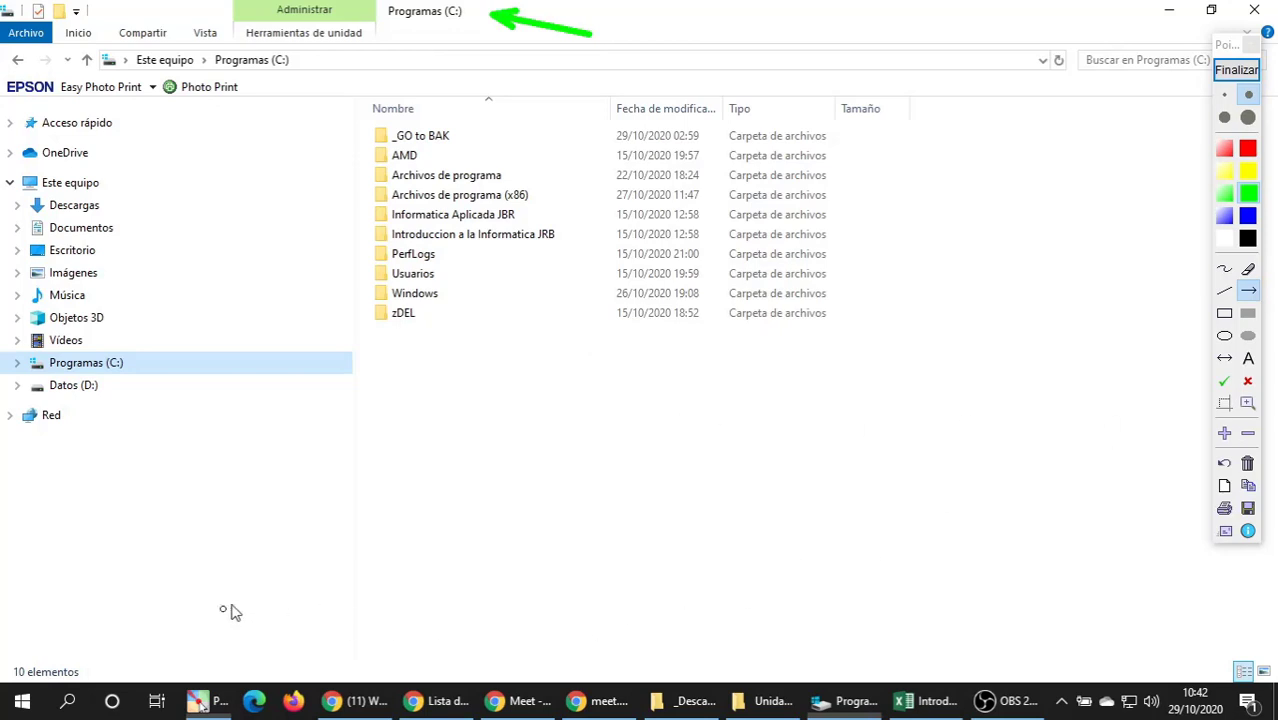
pyautogui.moveTo(346, 562); pyautogui.dragTo(241, 670)
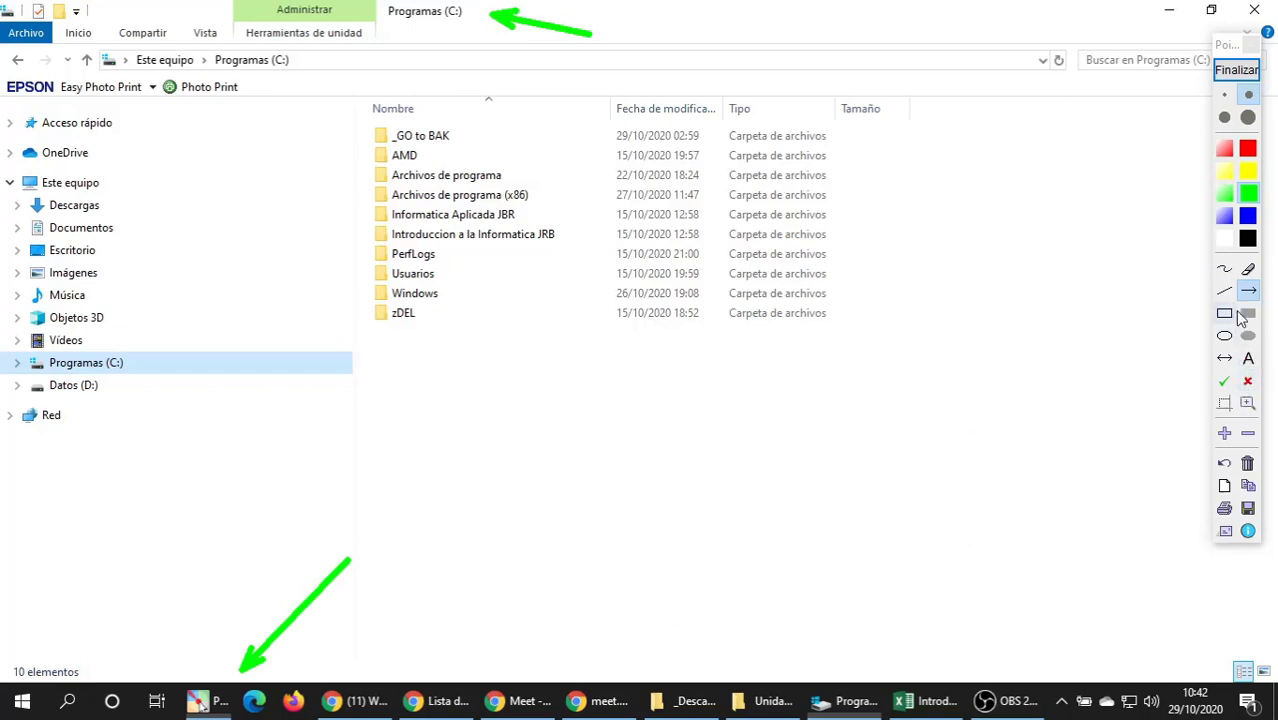
pyautogui.click(1250, 293)
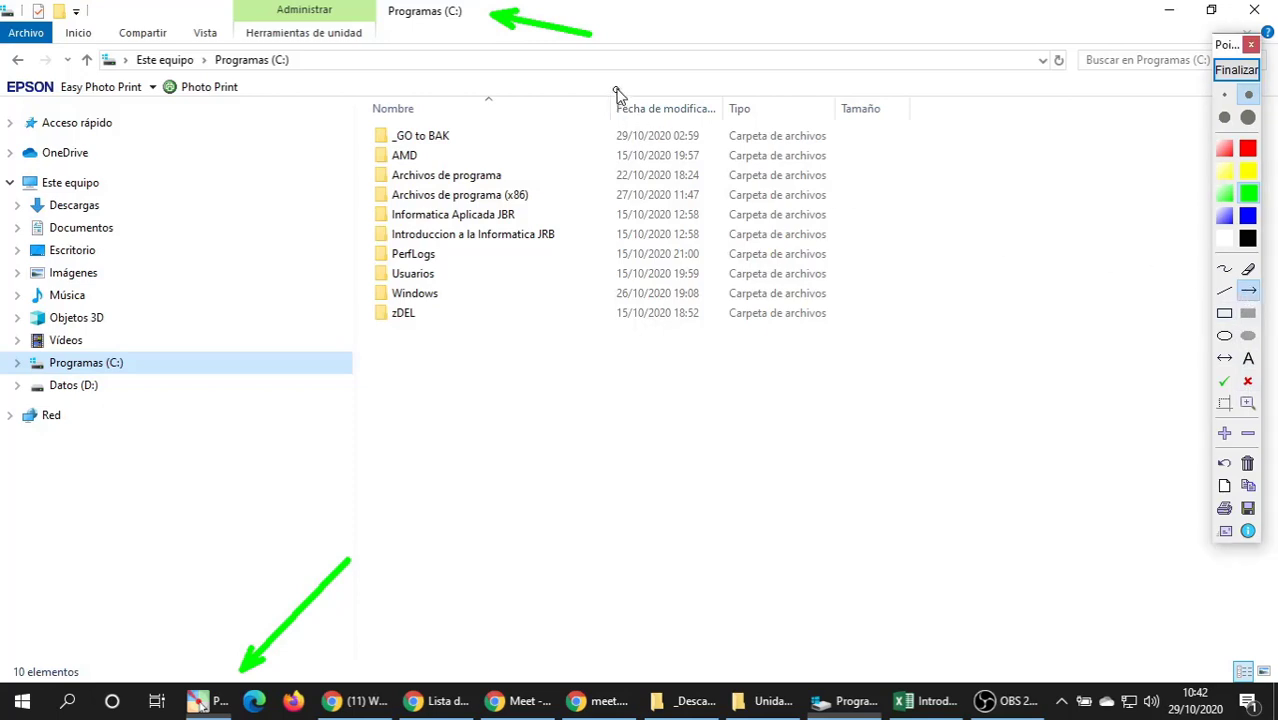
pyautogui.moveTo(592, 150); pyautogui.dragTo(418, 64)
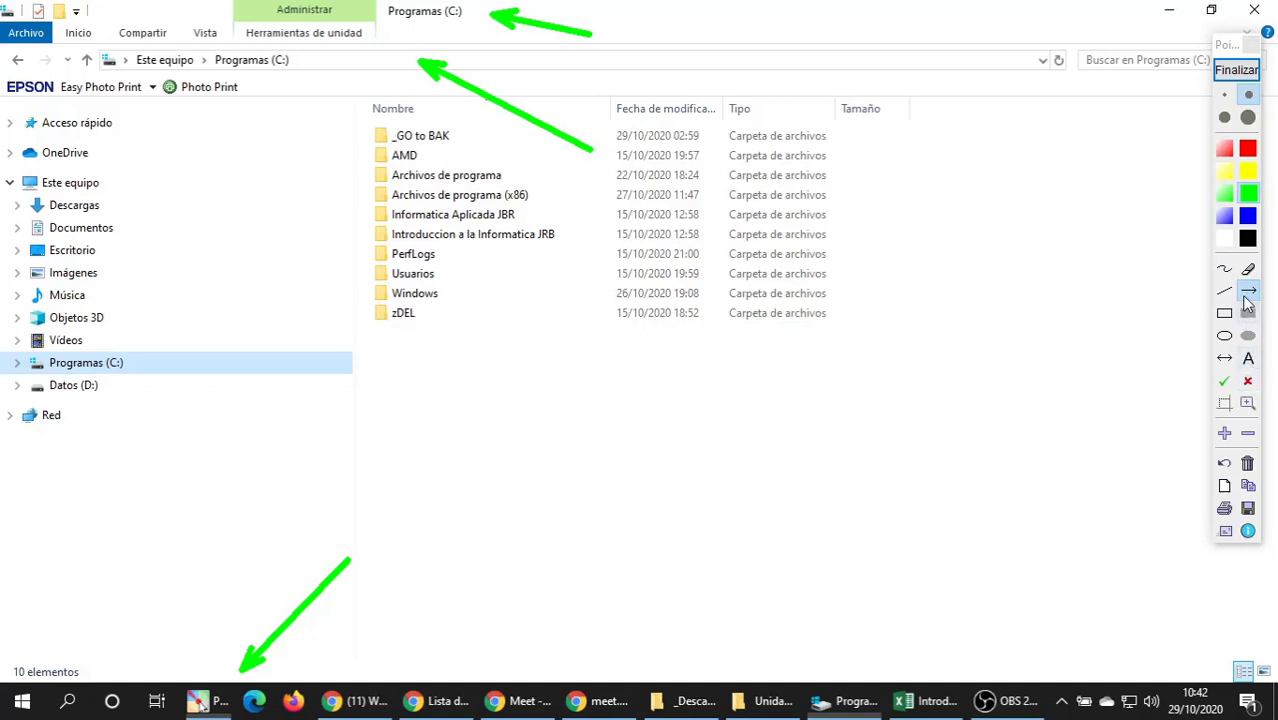
pyautogui.click(1248, 294)
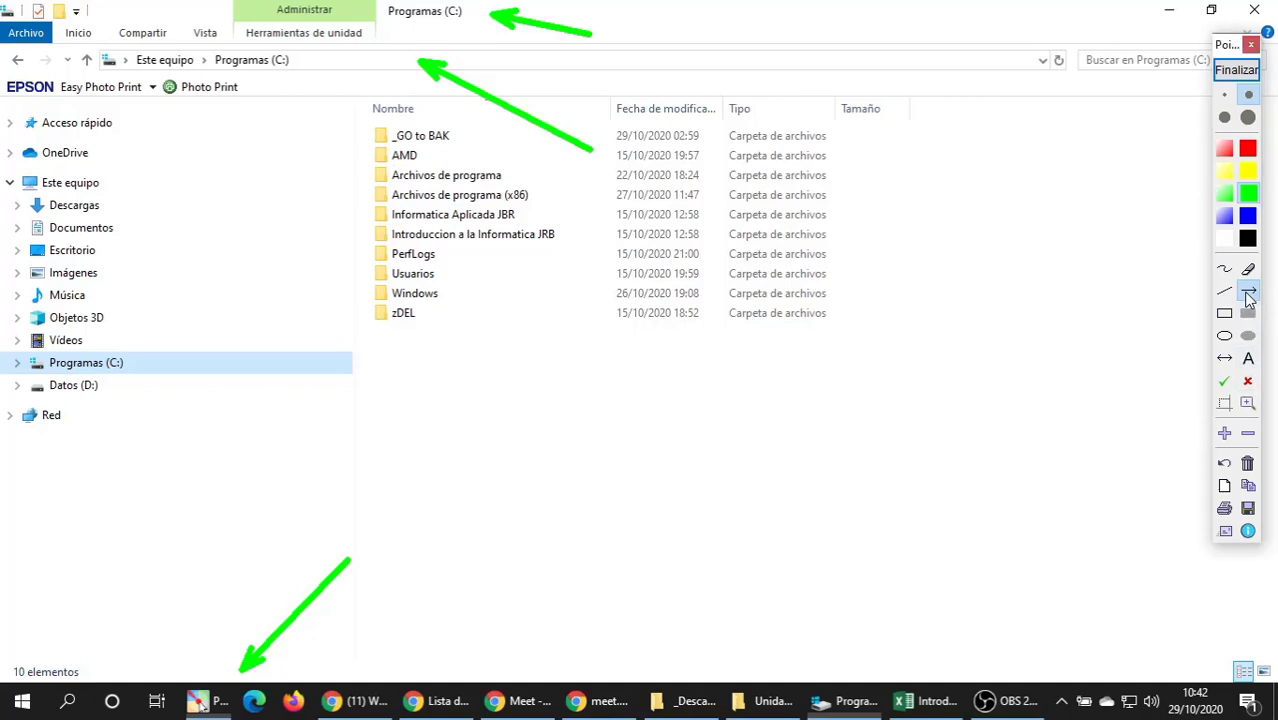
pyautogui.moveTo(240, 165)
pyautogui.mouseDown()
pyautogui.moveTo(148, 34)
pyautogui.moveTo(80, 34)
pyautogui.mouseUp()
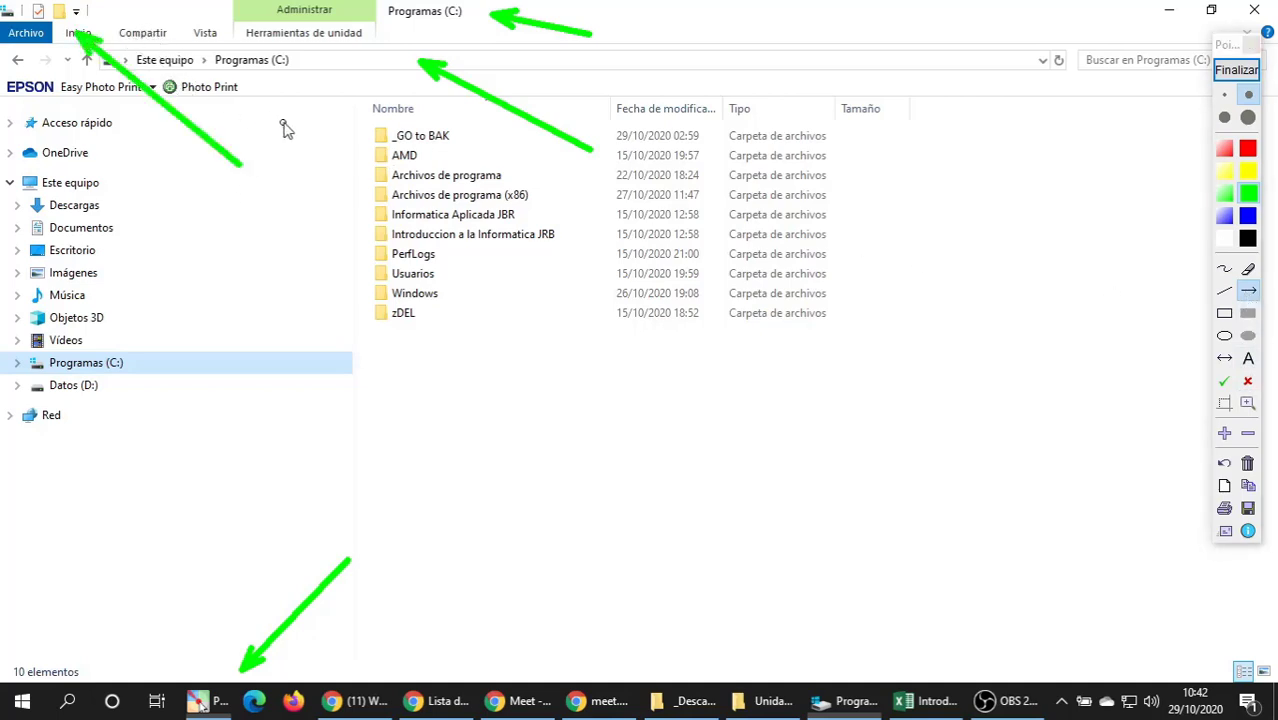
pyautogui.moveTo(281, 148); pyautogui.dragTo(277, 41)
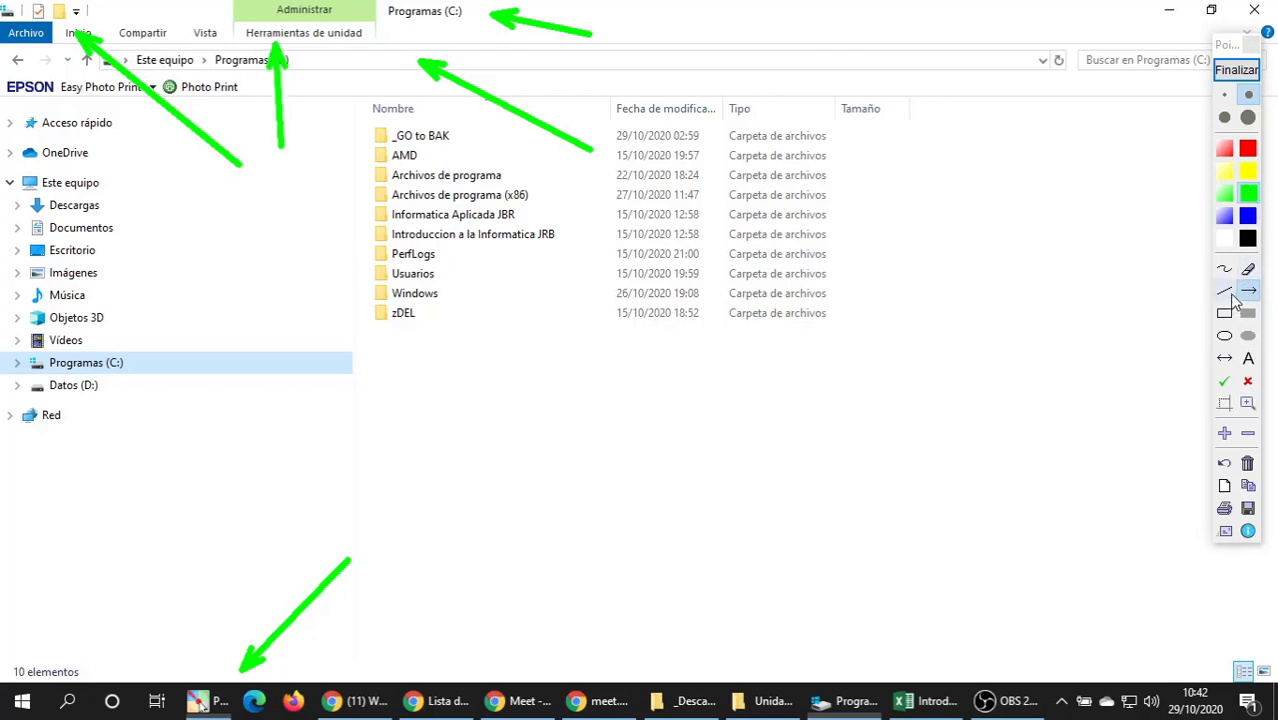
# - Point arrows at Este equipo, Documentos, Imágenes, Objetos 3D, Programas (C:) and Datos (D:), then clear them
pyautogui.click(1248, 290)
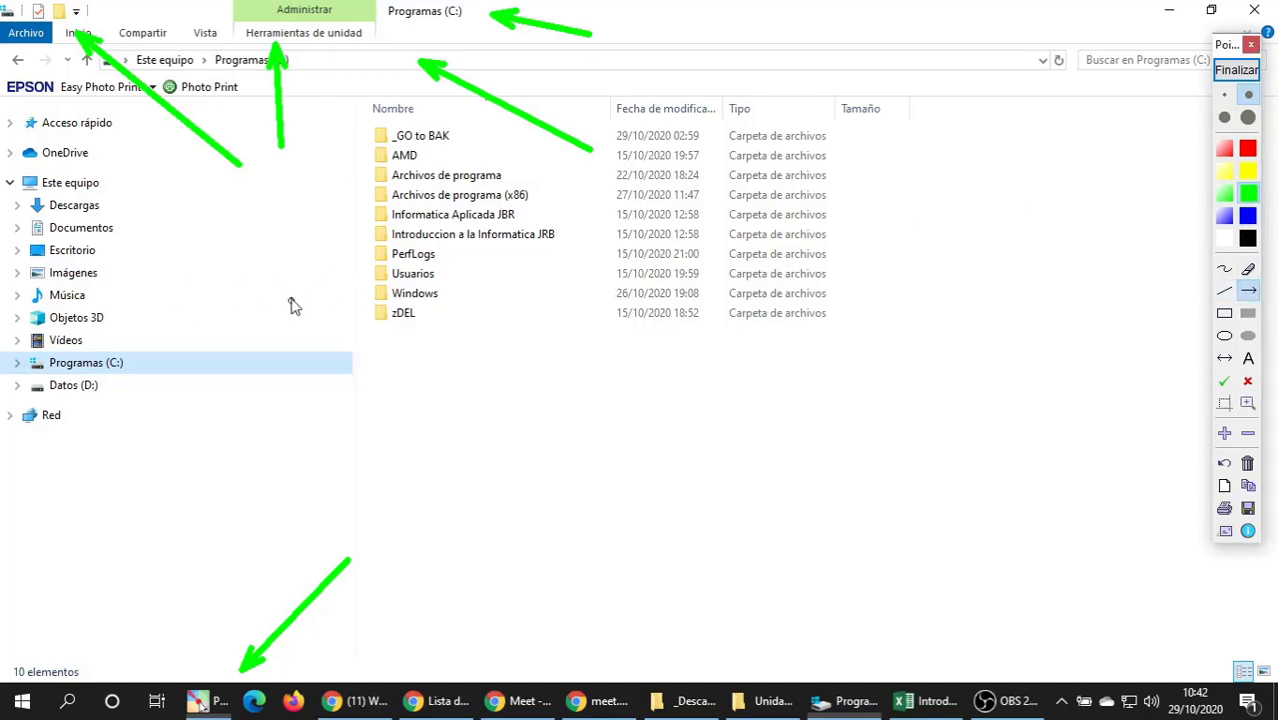
pyautogui.moveTo(263, 231); pyautogui.dragTo(105, 192)
pyautogui.moveTo(206, 250); pyautogui.dragTo(120, 230)
pyautogui.moveTo(204, 296); pyautogui.dragTo(100, 283)
pyautogui.moveTo(182, 331); pyautogui.dragTo(108, 318)
pyautogui.moveTo(204, 386); pyautogui.dragTo(126, 366)
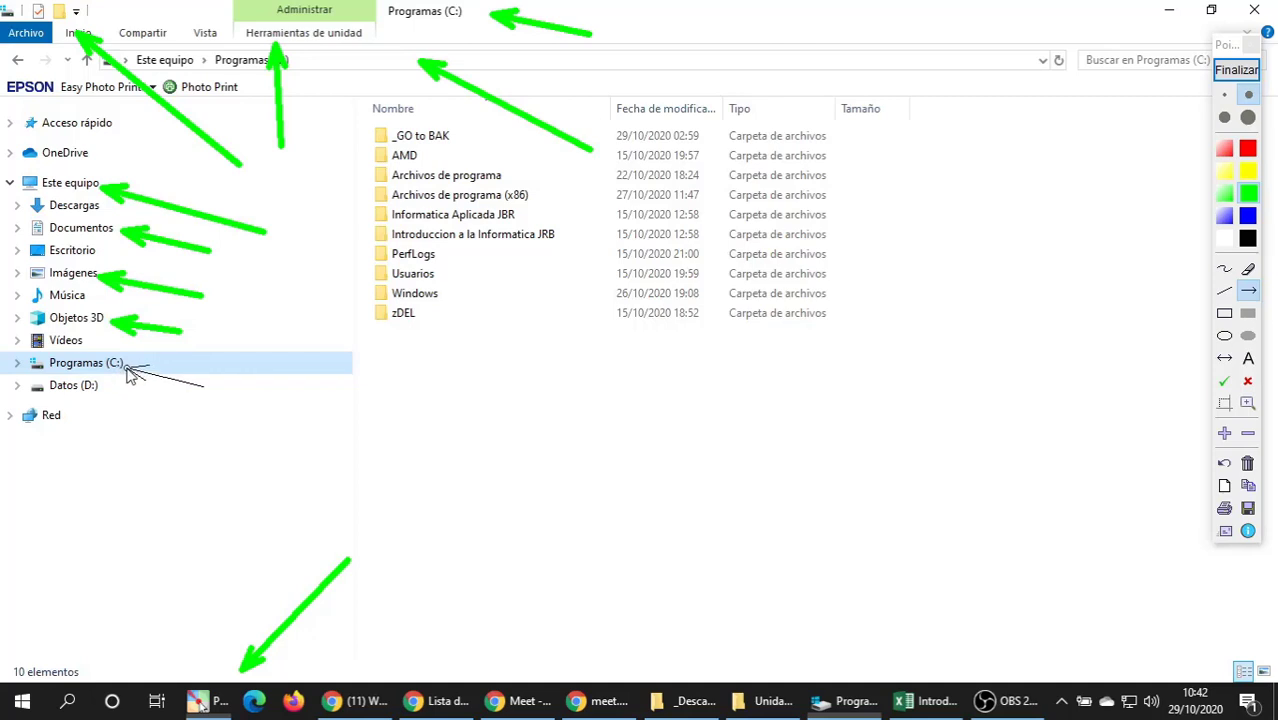
pyautogui.moveTo(126, 366); pyautogui.dragTo(126, 367)
pyautogui.moveTo(213, 432)
pyautogui.mouseDown()
pyautogui.moveTo(143, 422)
pyautogui.moveTo(101, 394)
pyautogui.mouseUp()
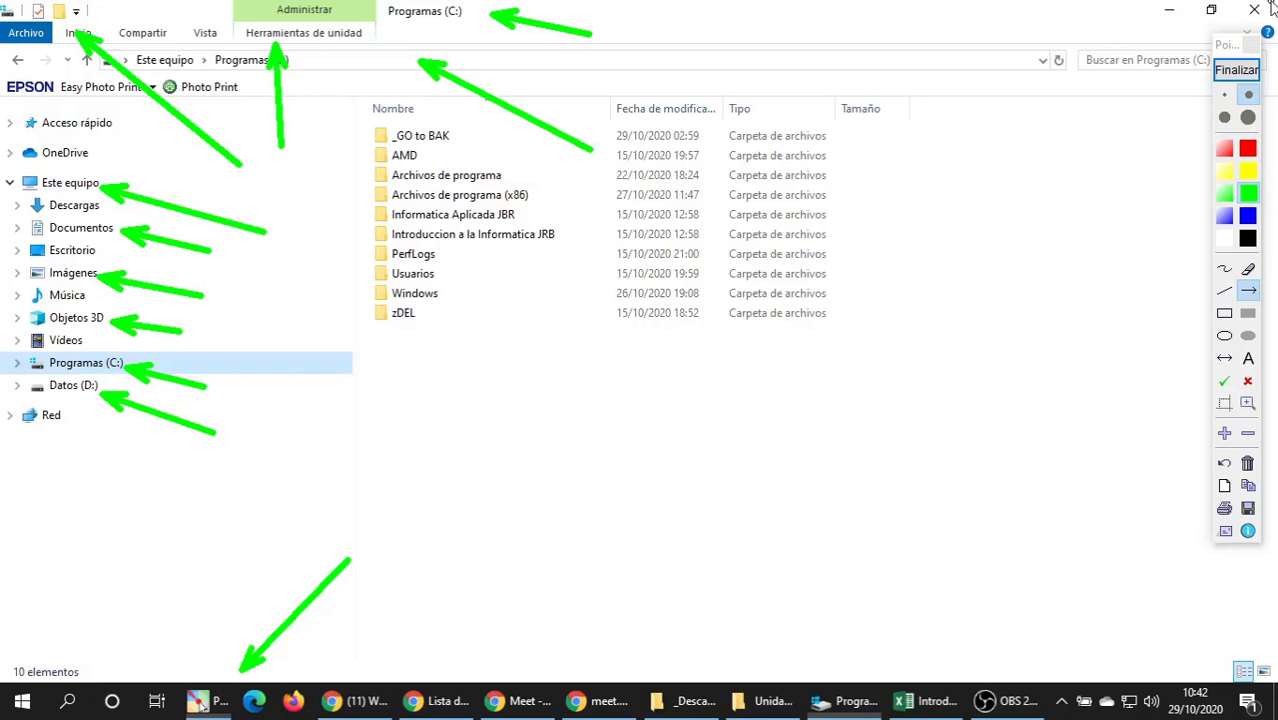
pyautogui.click(1236, 69)
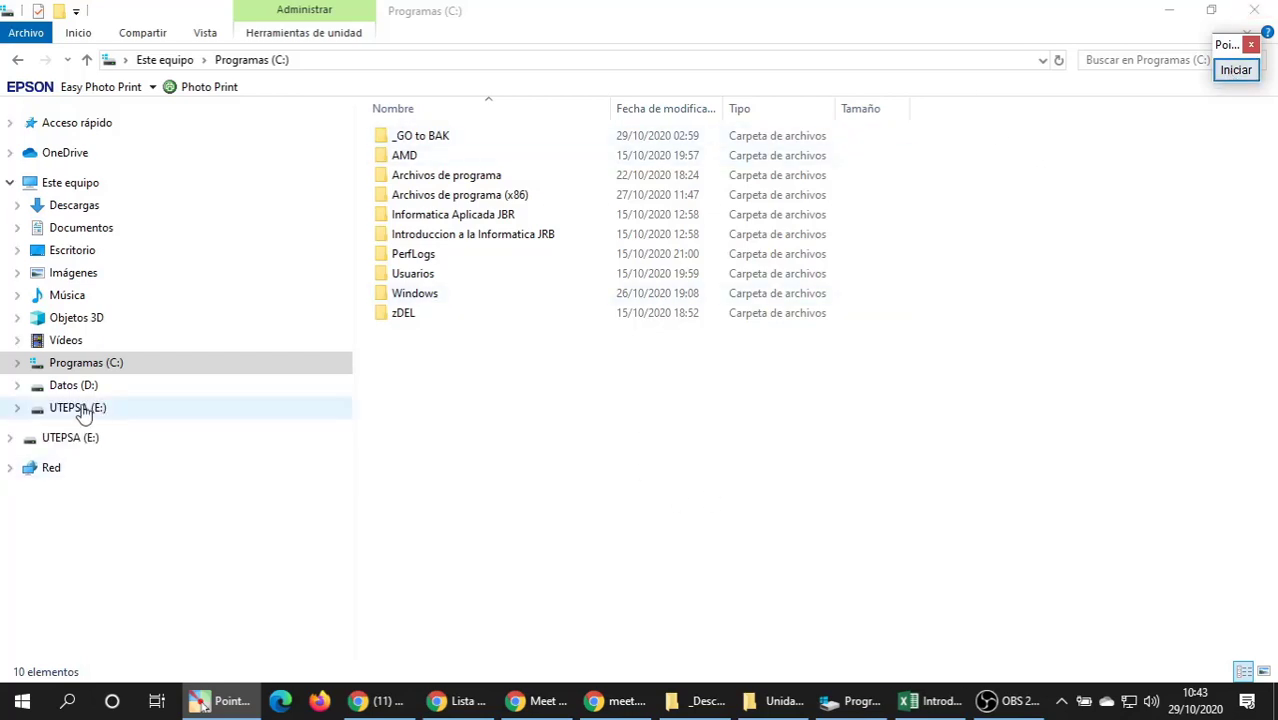
# - Switch repeatedly between UTEPSA (E:), Programas (C:) and Datos (D:), ending on Datos (D:)'s 15 folders
pyautogui.click(84, 414)
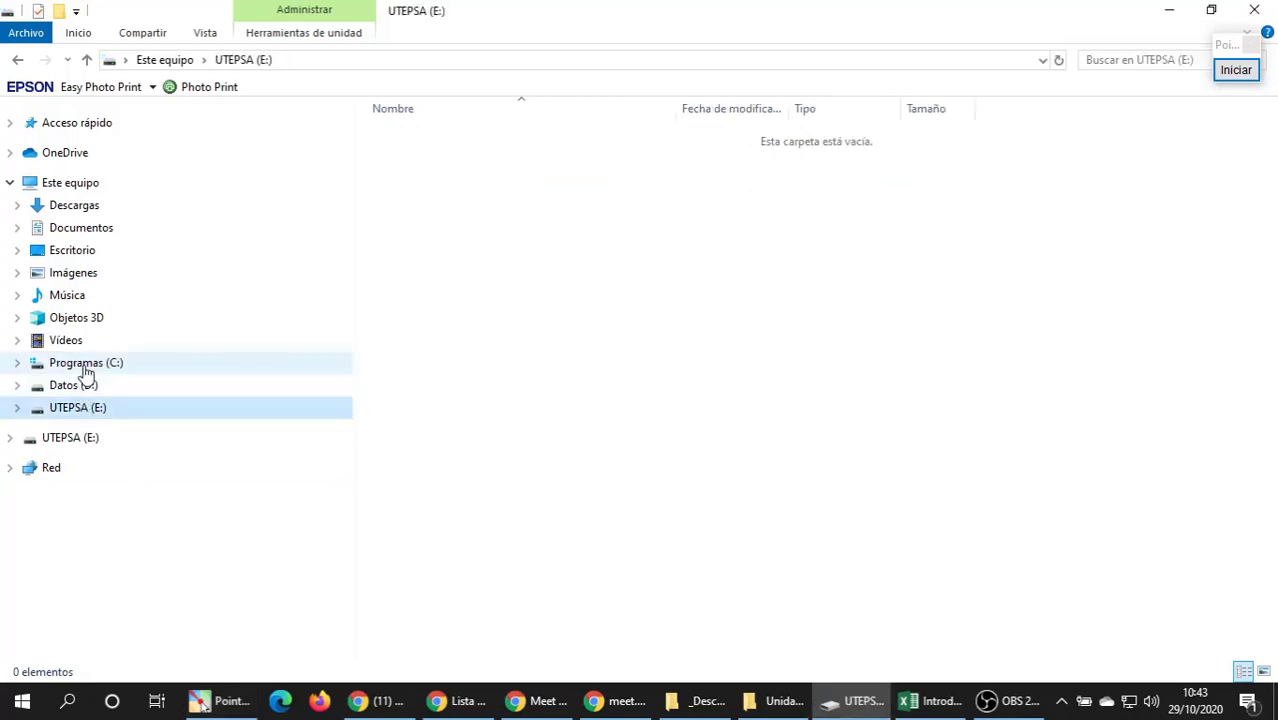
pyautogui.click(86, 368)
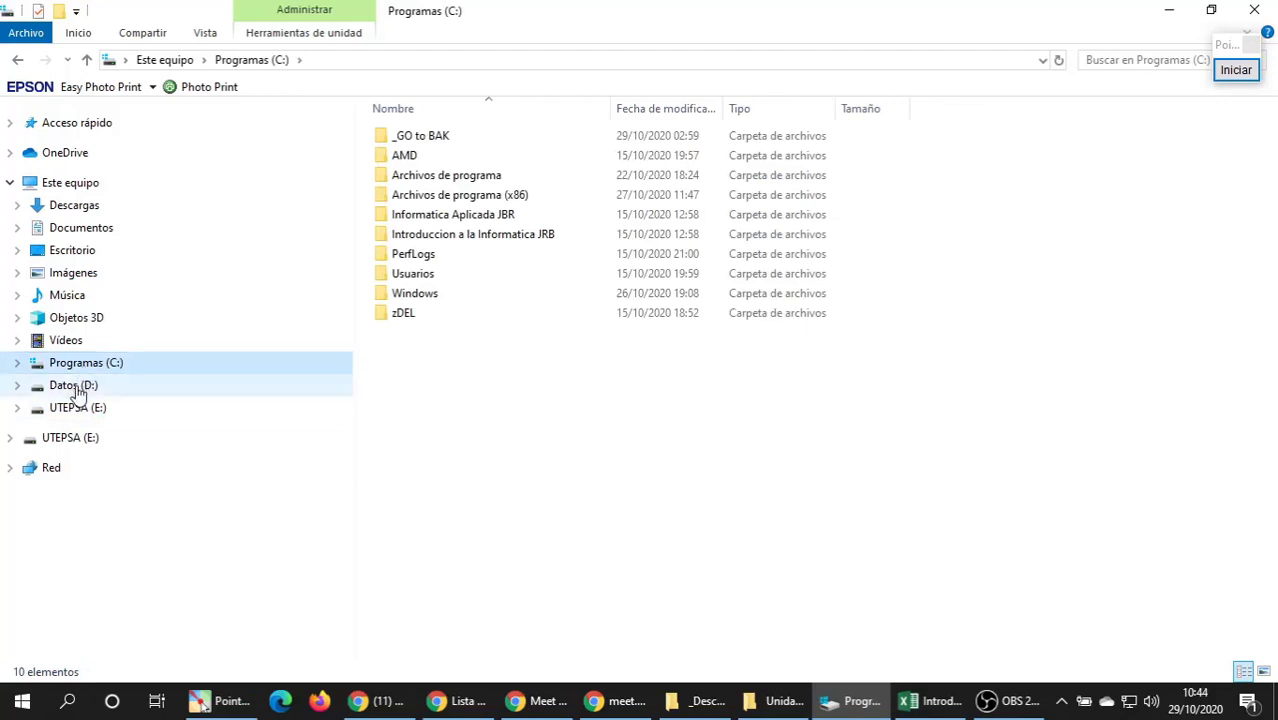
pyautogui.click(78, 389)
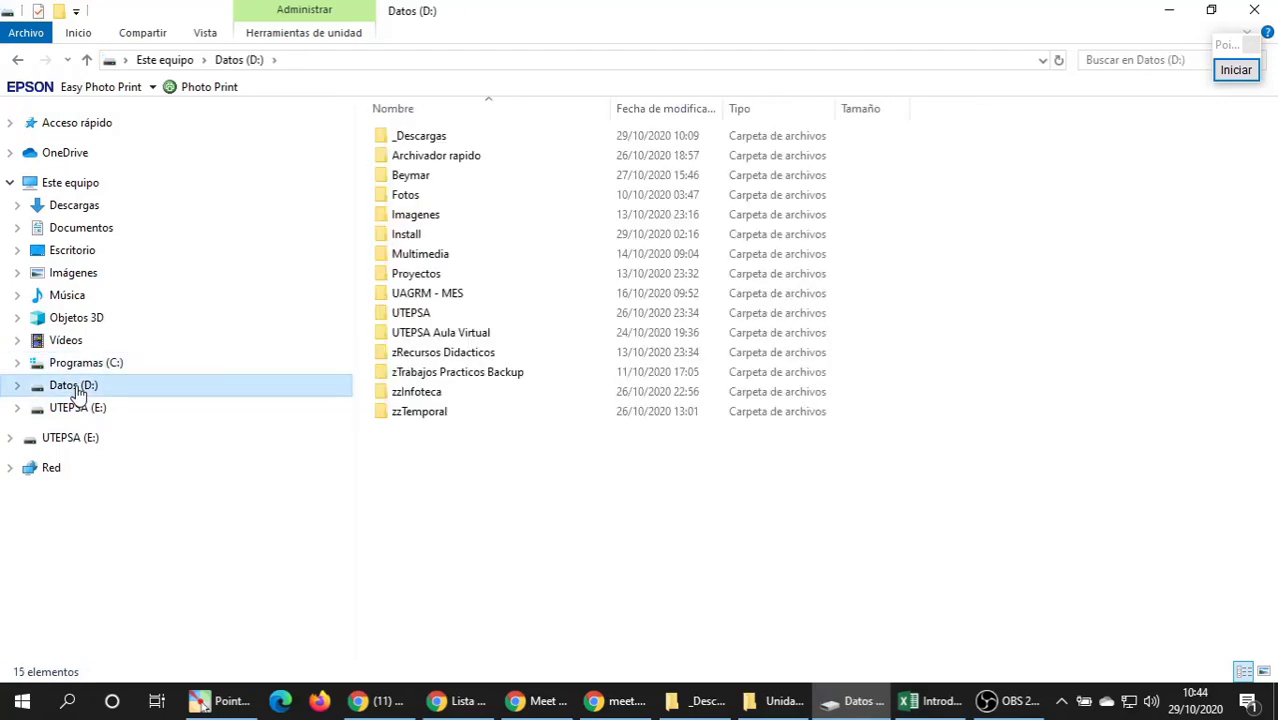
pyautogui.click(77, 413)
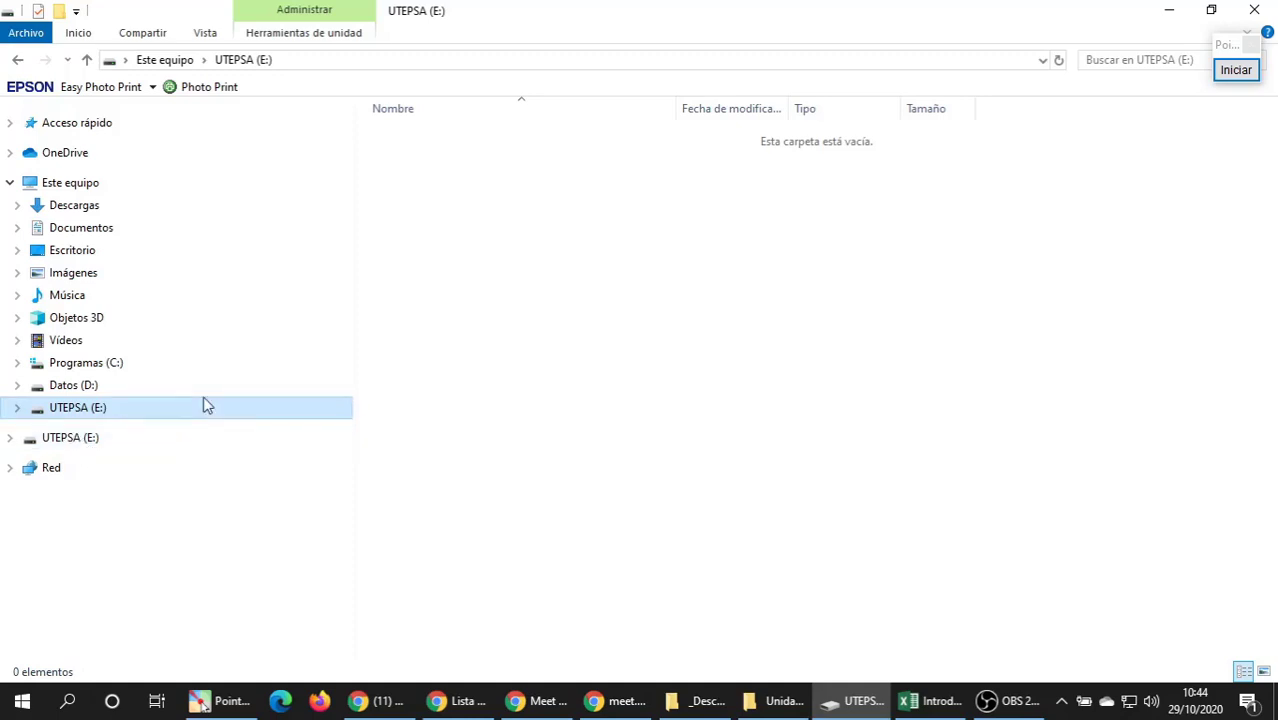
pyautogui.click(90, 390)
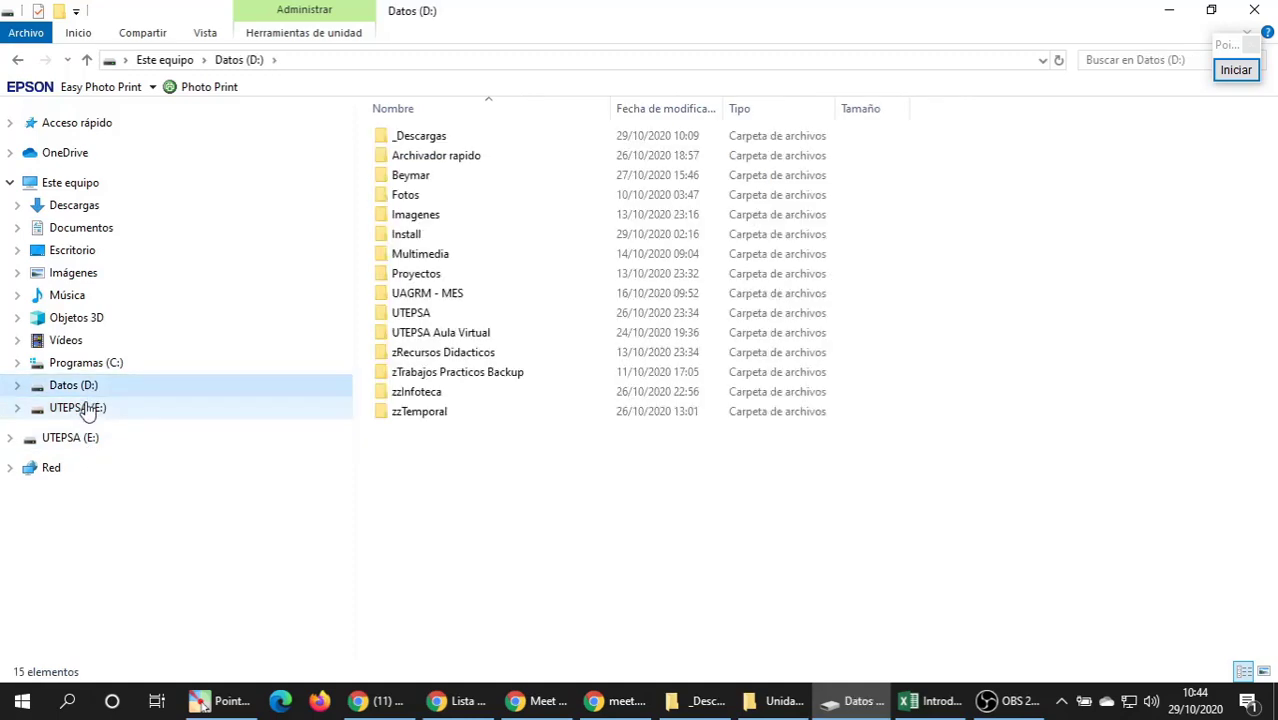
pyautogui.click(82, 406)
pyautogui.click(88, 390)
pyautogui.click(96, 368)
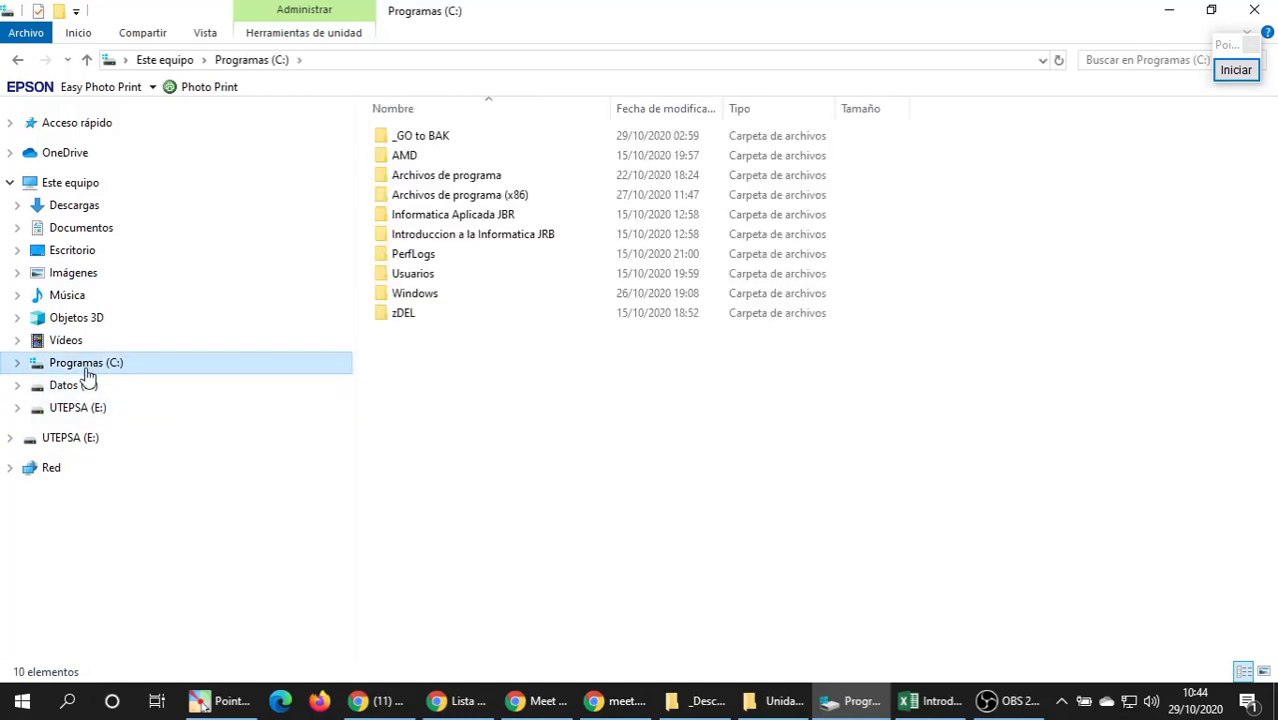
pyautogui.click(89, 389)
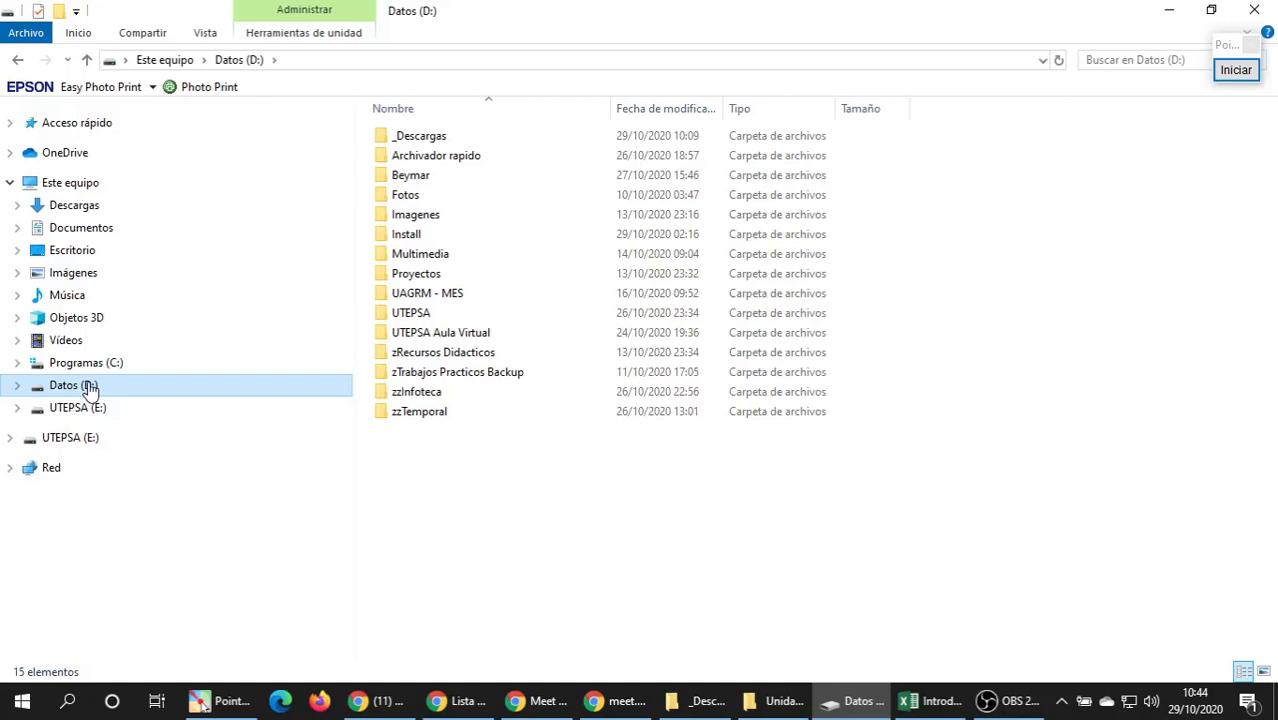
pyautogui.click(104, 364)
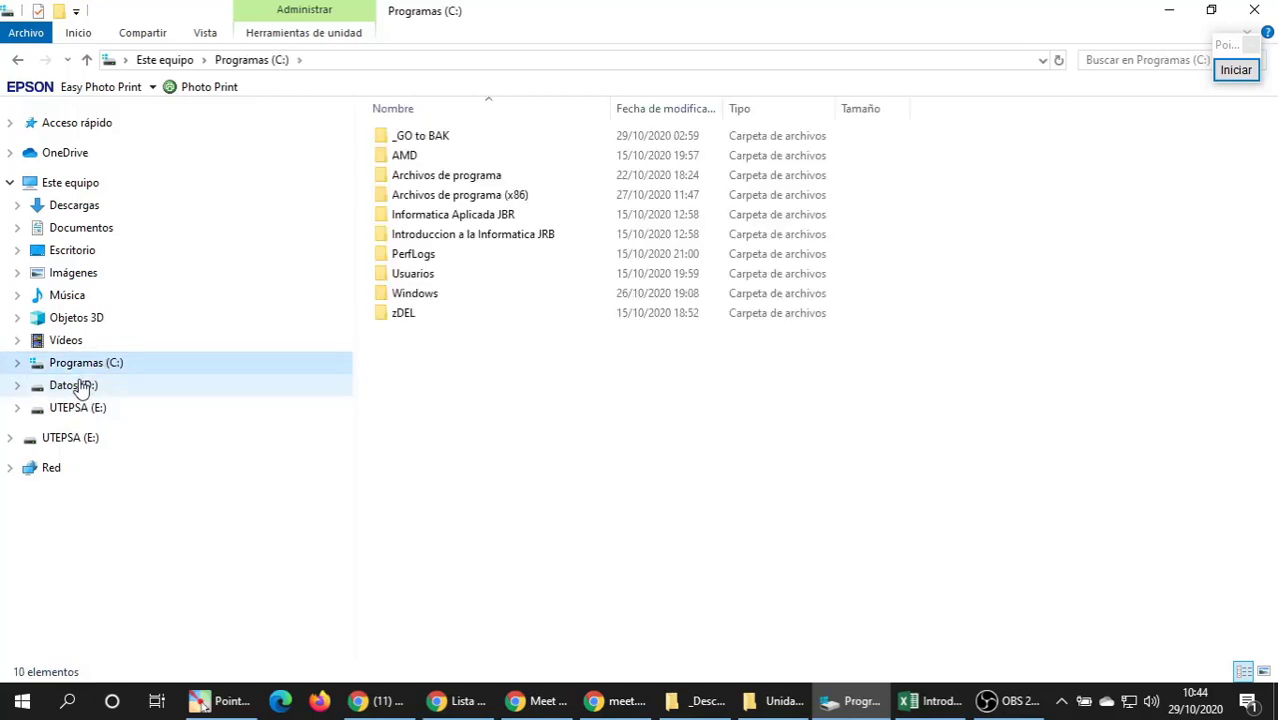
pyautogui.click(80, 388)
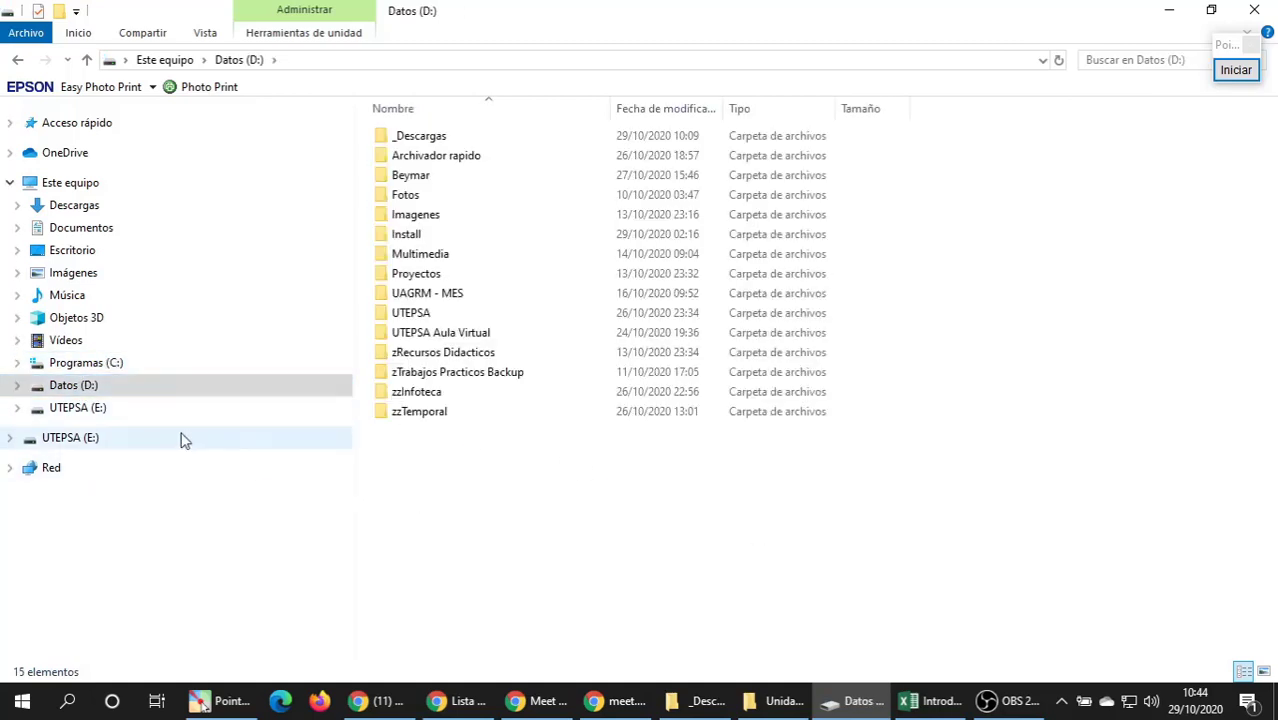
# - Eject UTEPSA (E:) from the tray's Safely Remove Hardware icon using Expulsar Mass Storage
pyautogui.click(1060, 700)
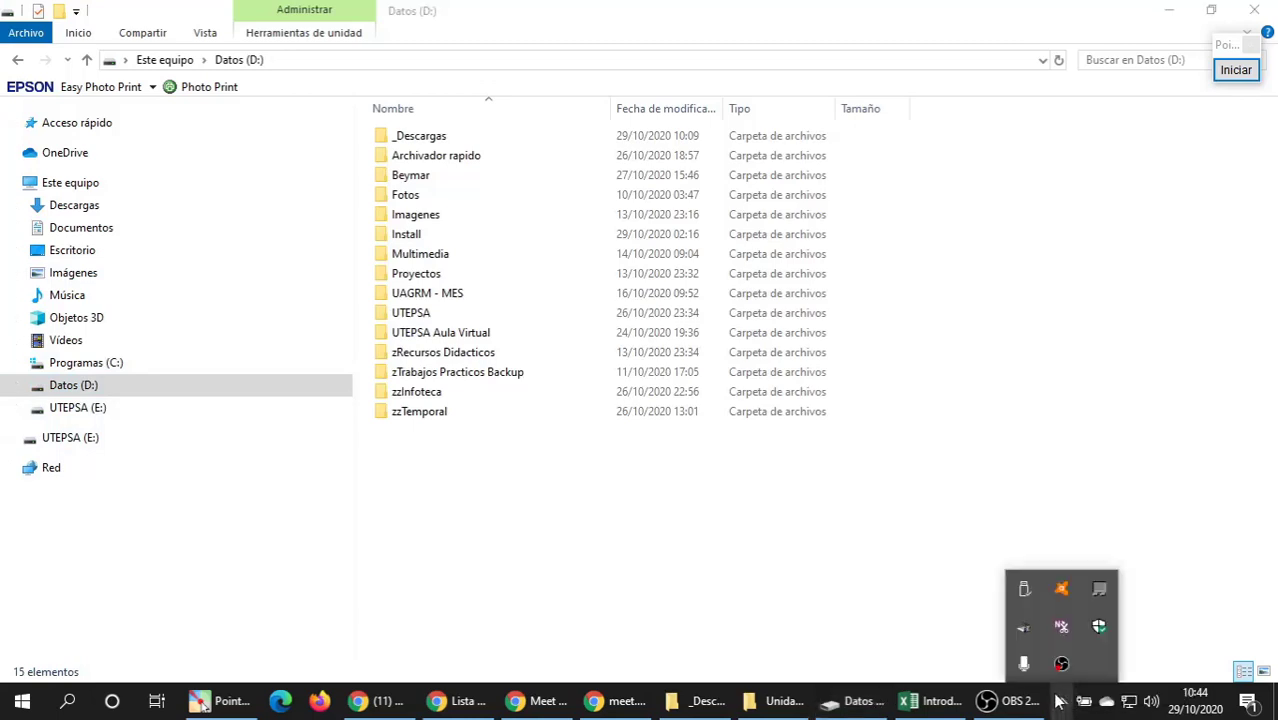
pyautogui.click(760, 523)
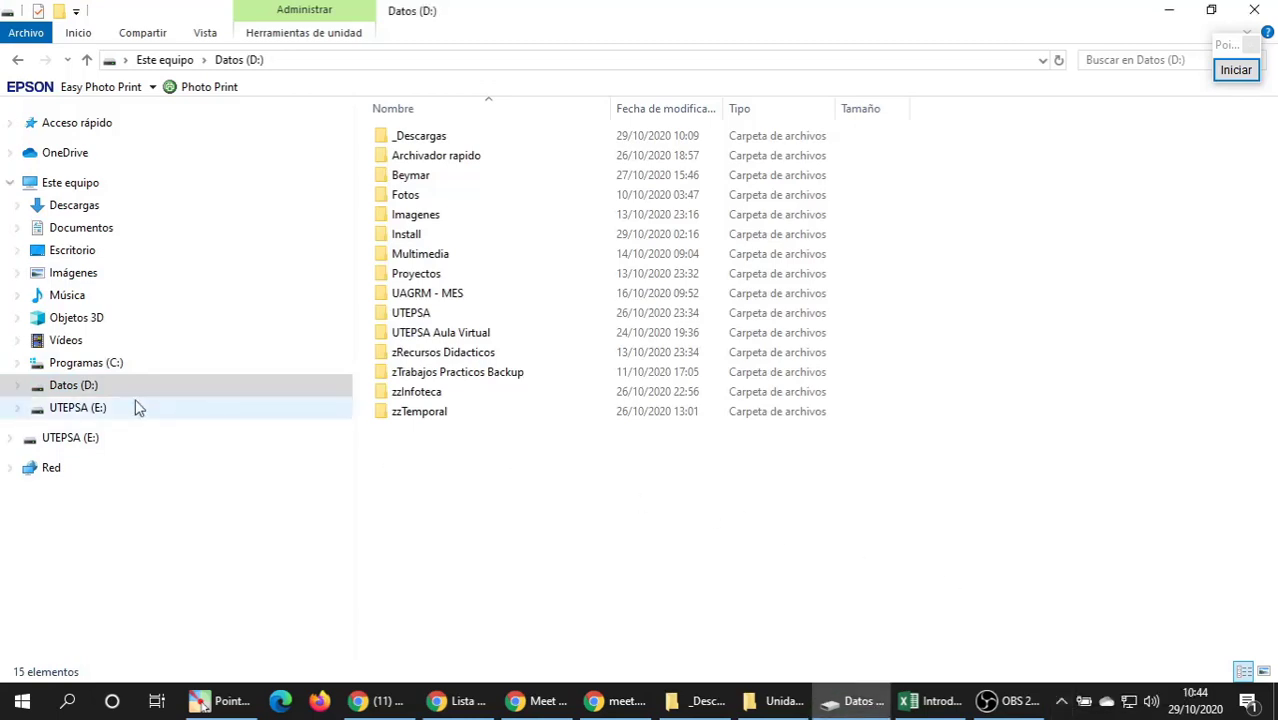
pyautogui.click(72, 408)
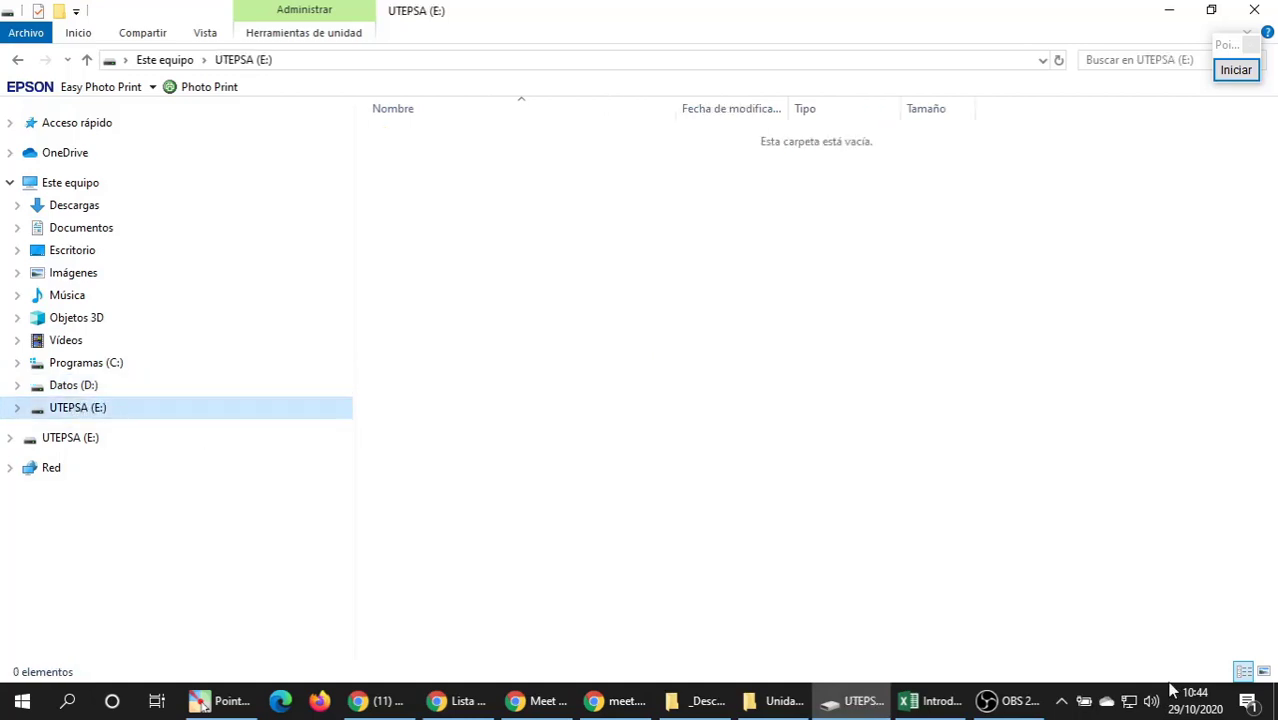
pyautogui.click(1061, 702)
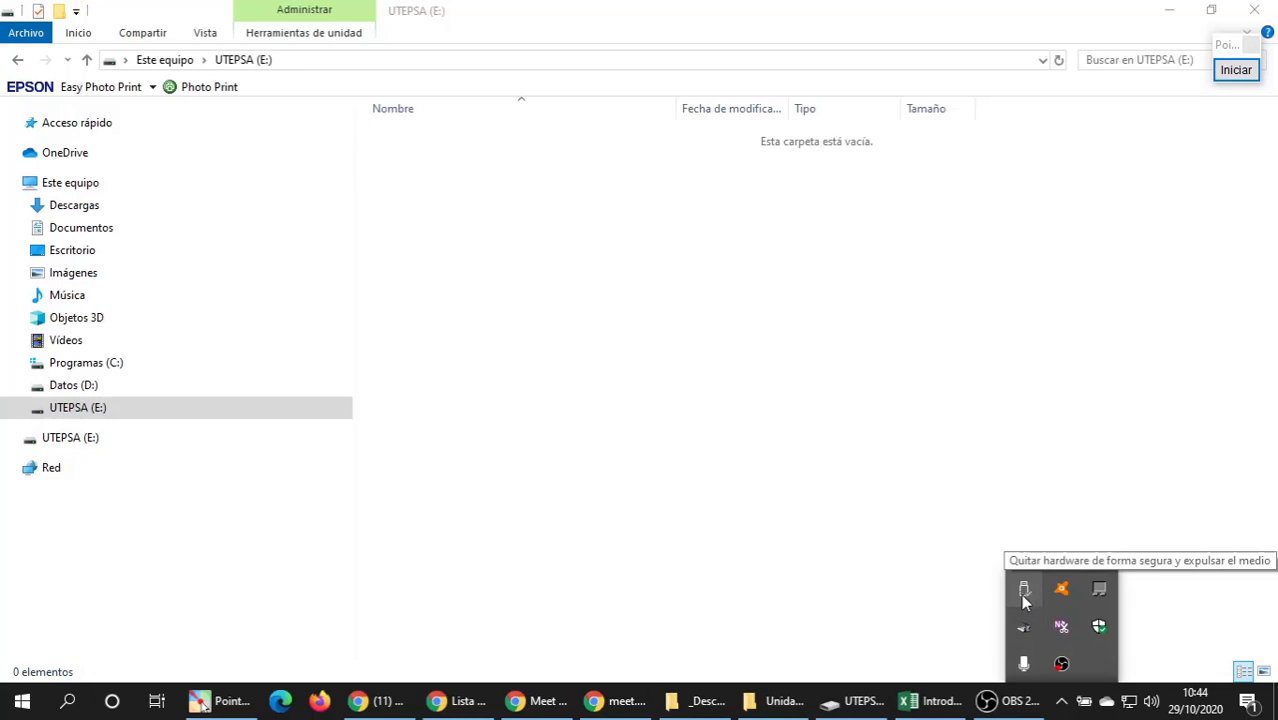
pyautogui.click(1024, 592)
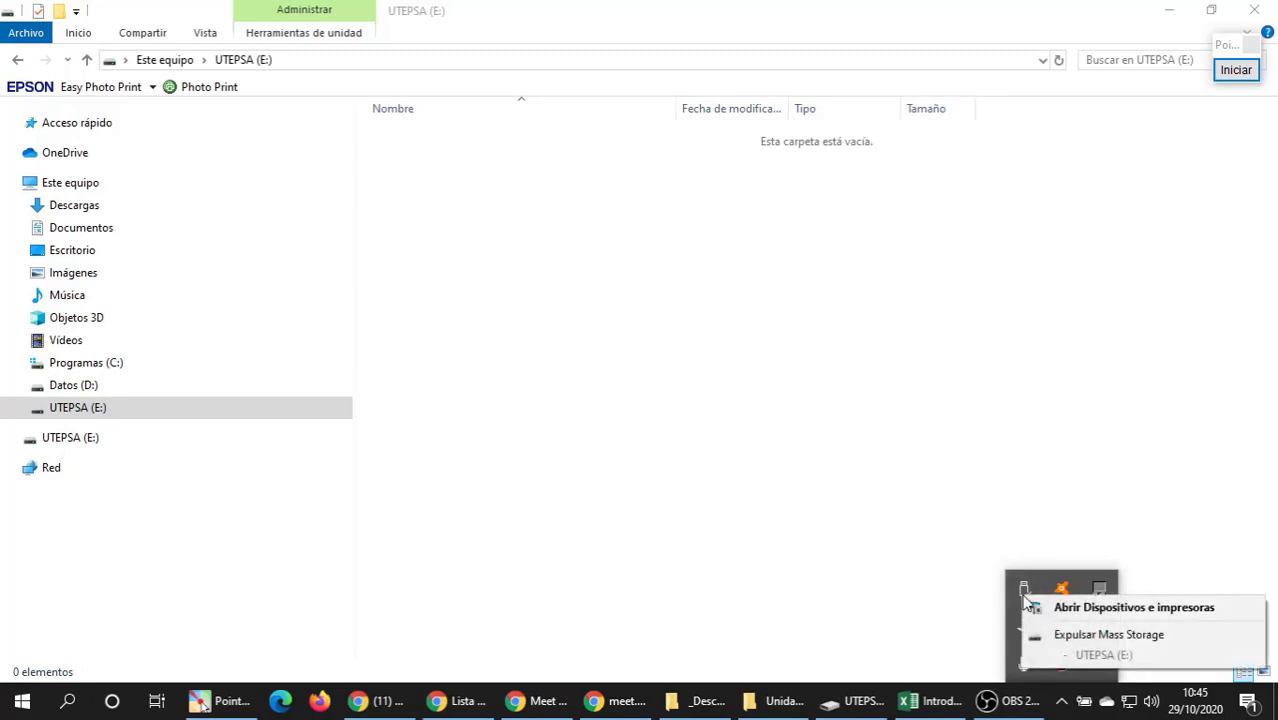
pyautogui.click(1086, 636)
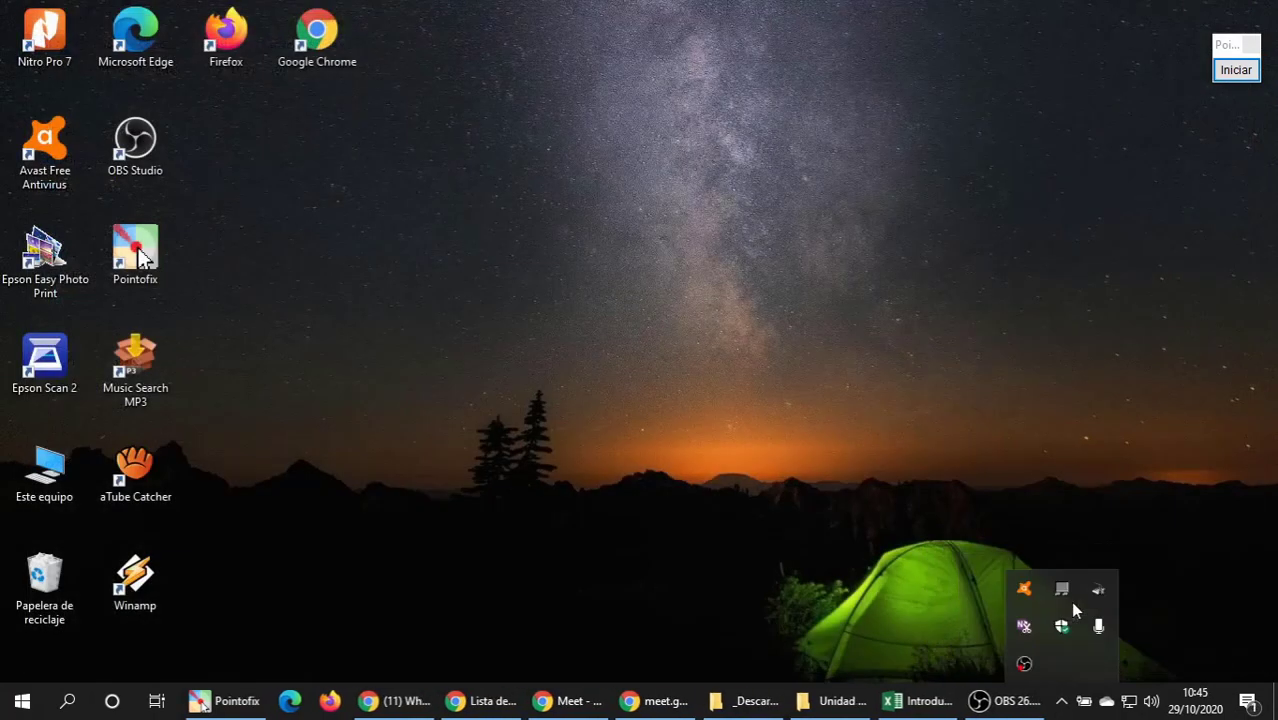
# - Minimize the Lista de Practicas 01 document and _Descargas folder window to clear the desktop
pyautogui.click(893, 501)
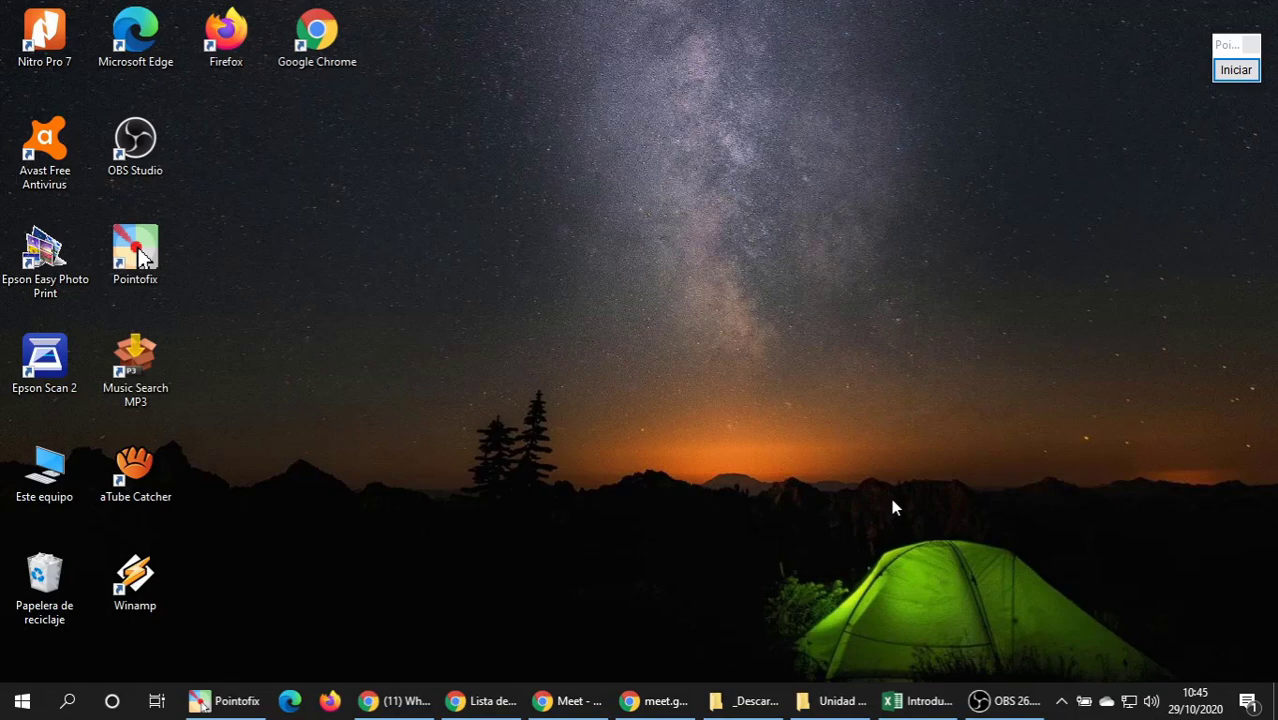
pyautogui.click(474, 701)
pyautogui.click(474, 701)
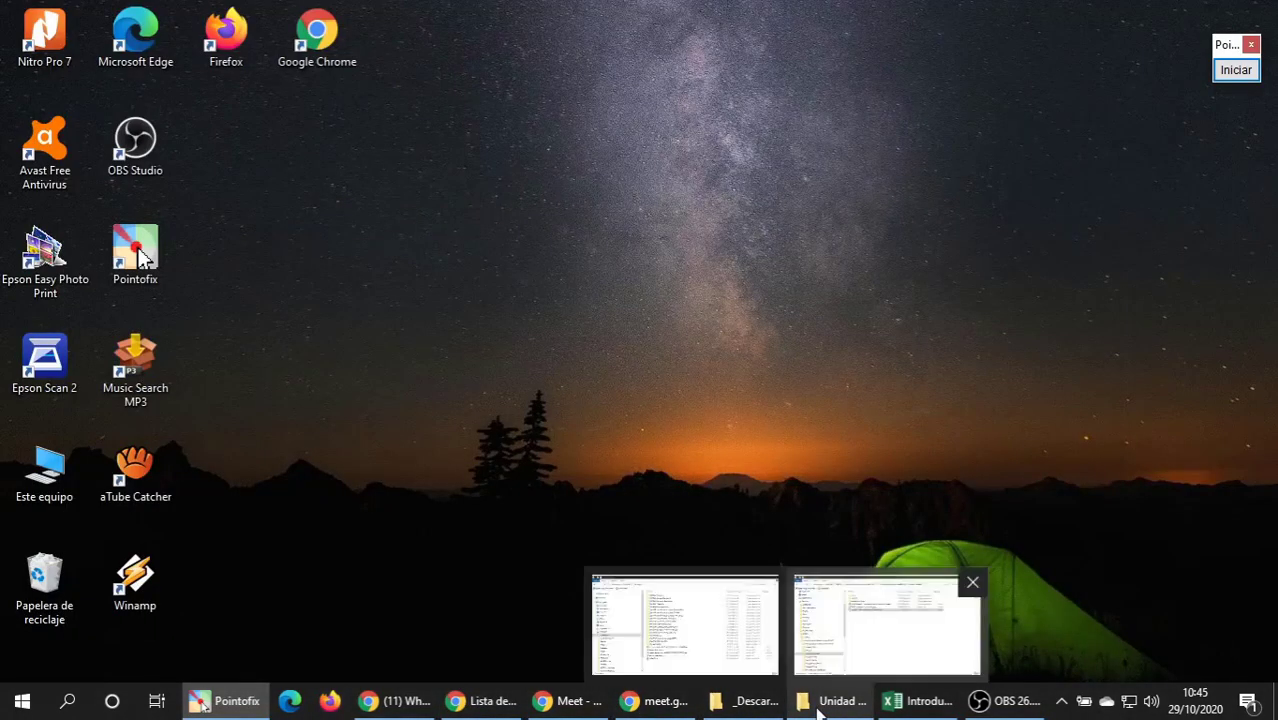
pyautogui.click(819, 705)
pyautogui.click(750, 704)
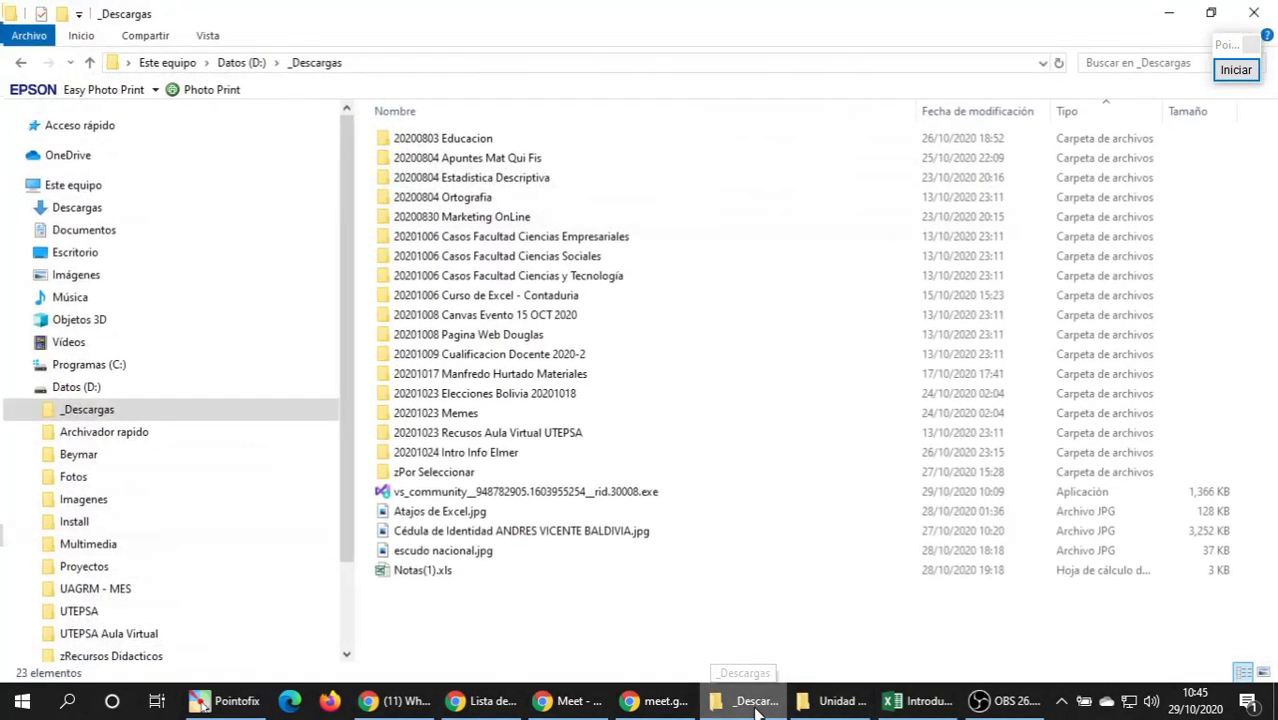
pyautogui.click(750, 704)
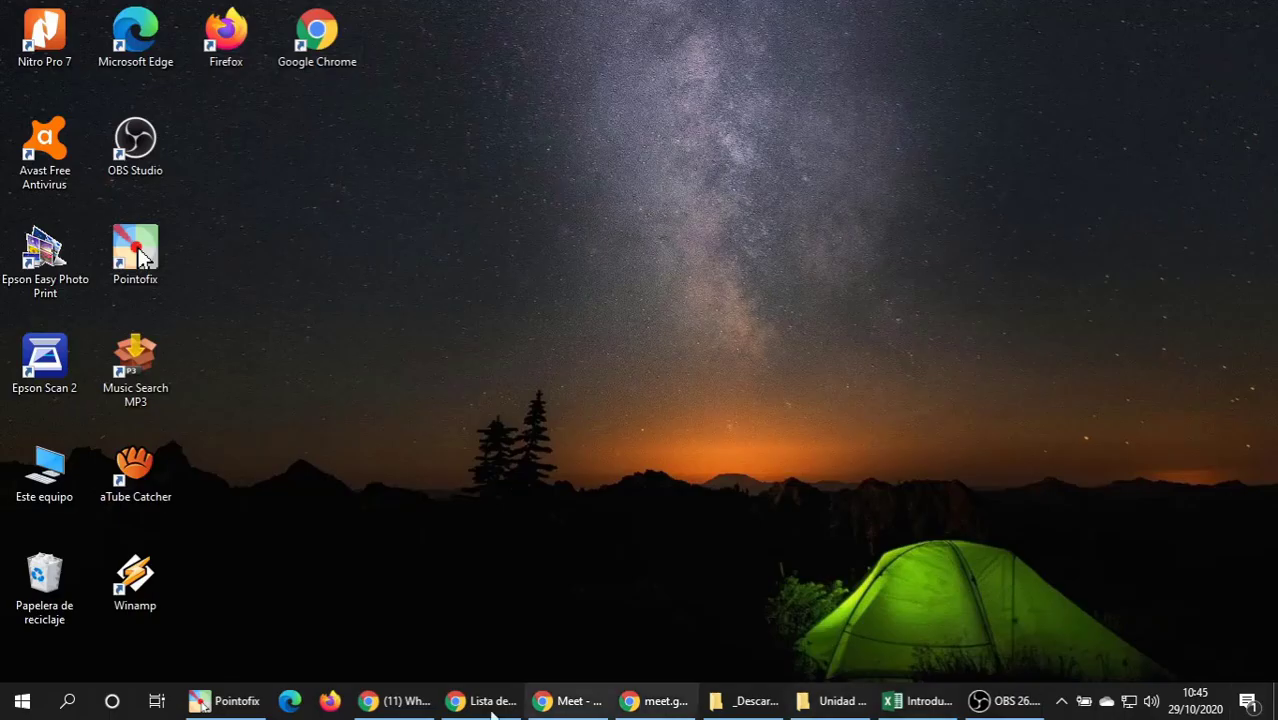
# - Search 'explorador de archivos' and launch File Explorer from the best match
pyautogui.click(68, 703)
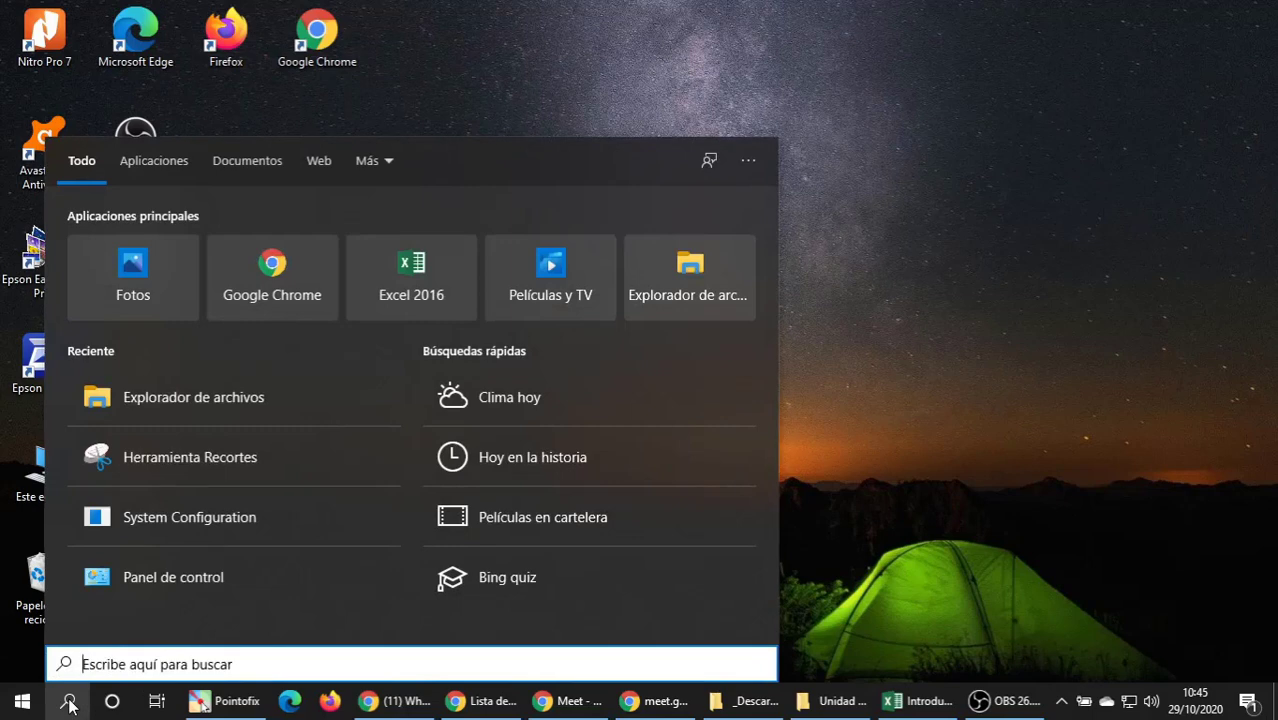
pyautogui.write('explorador')
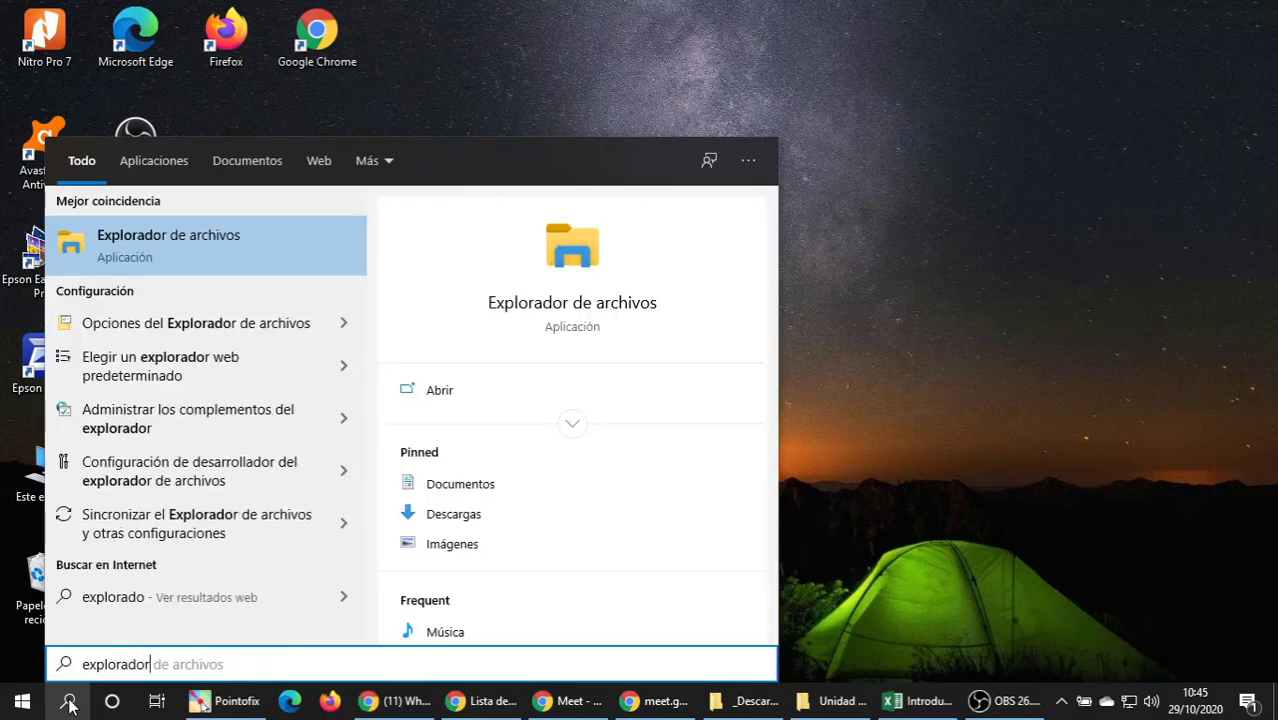
pyautogui.write(' de archi')
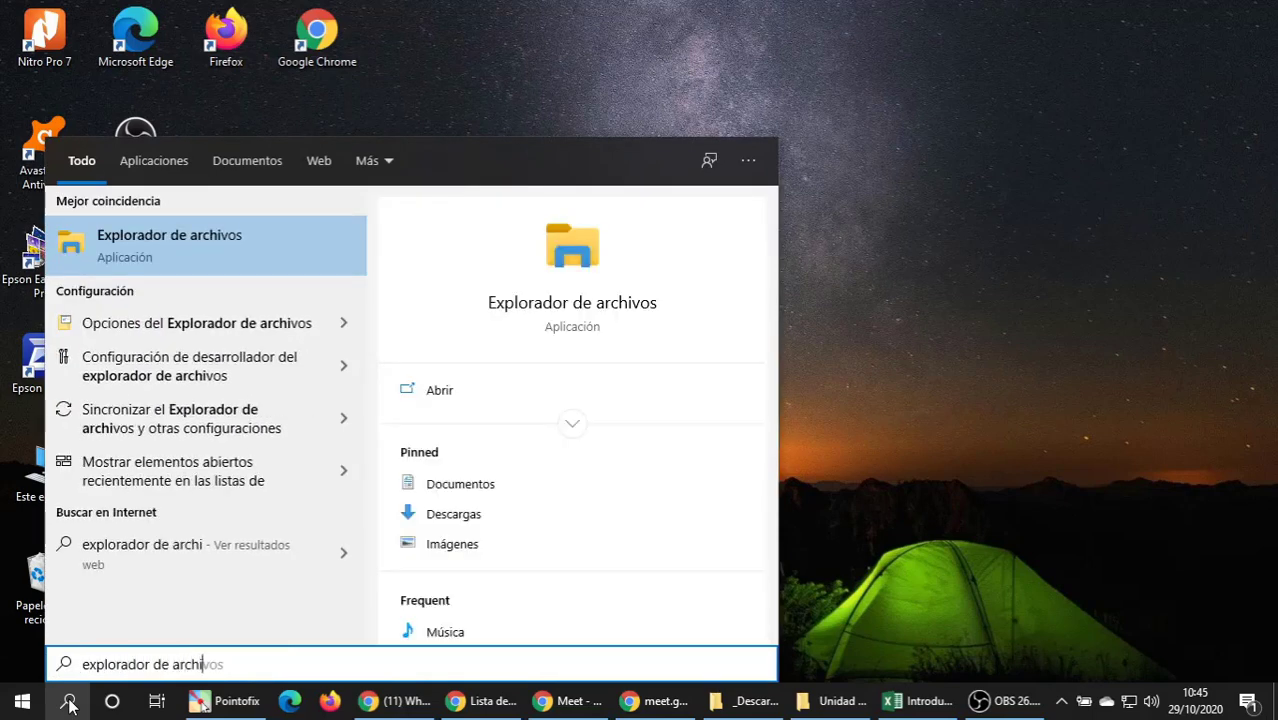
pyautogui.click(195, 244)
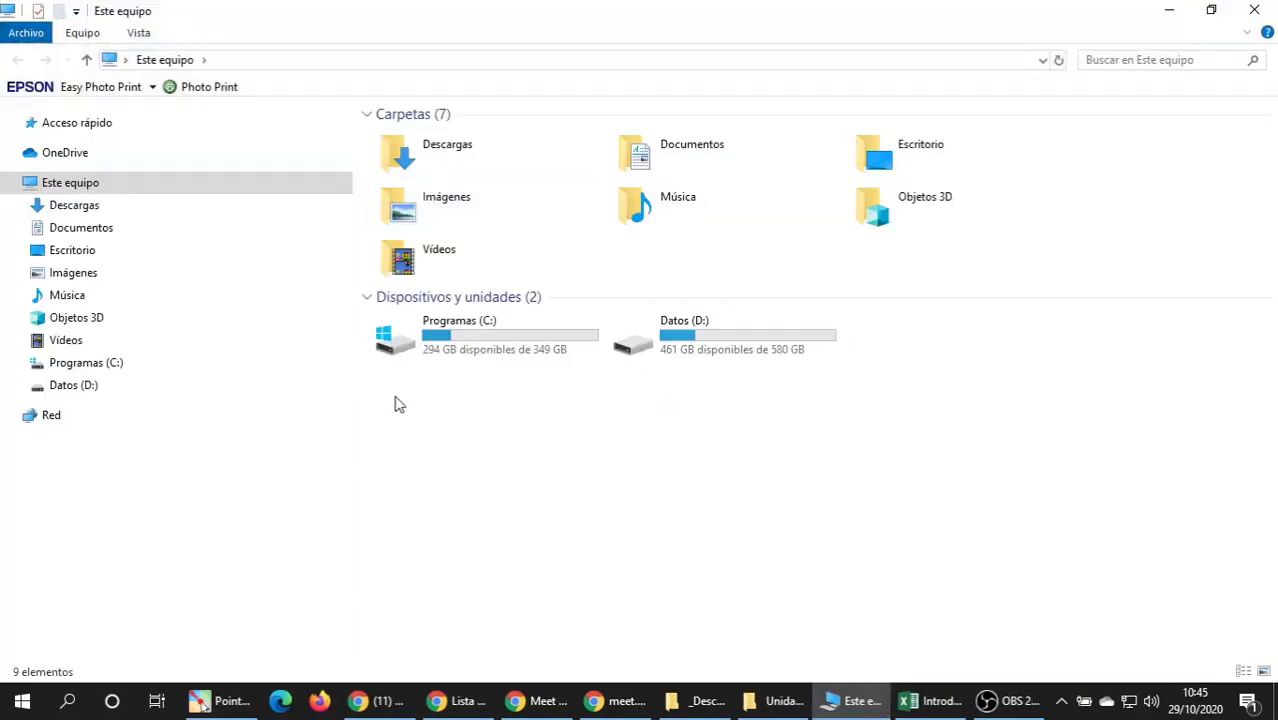
# - Open Programas (C:), expand its folder tree and briefly expand then collapse Informatica Aplicada JBR
pyautogui.click(88, 368)
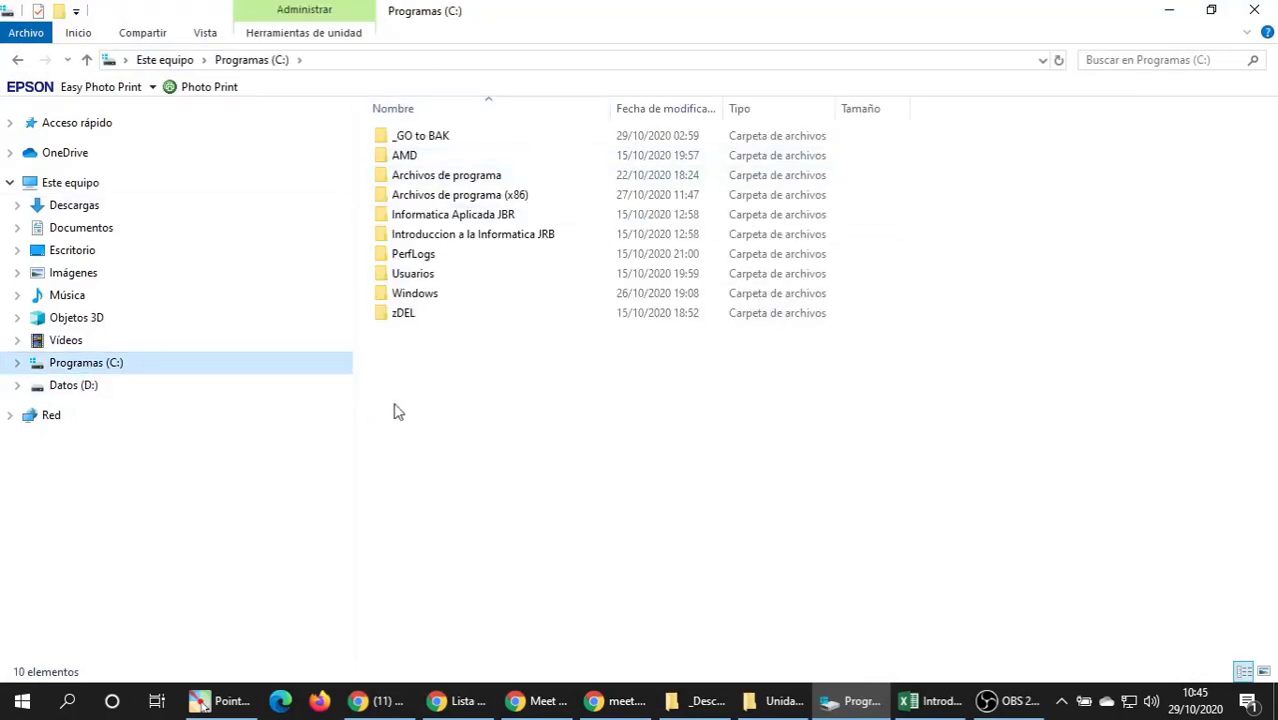
pyautogui.click(557, 499)
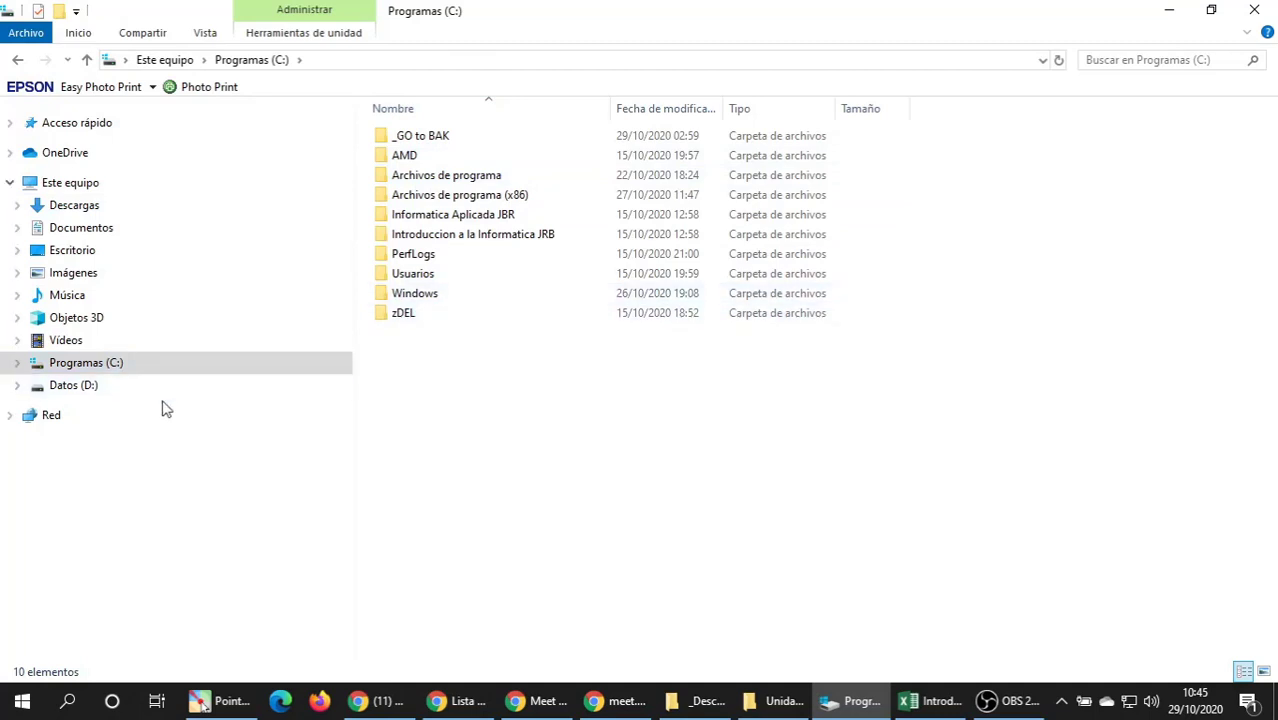
pyautogui.click(16, 364)
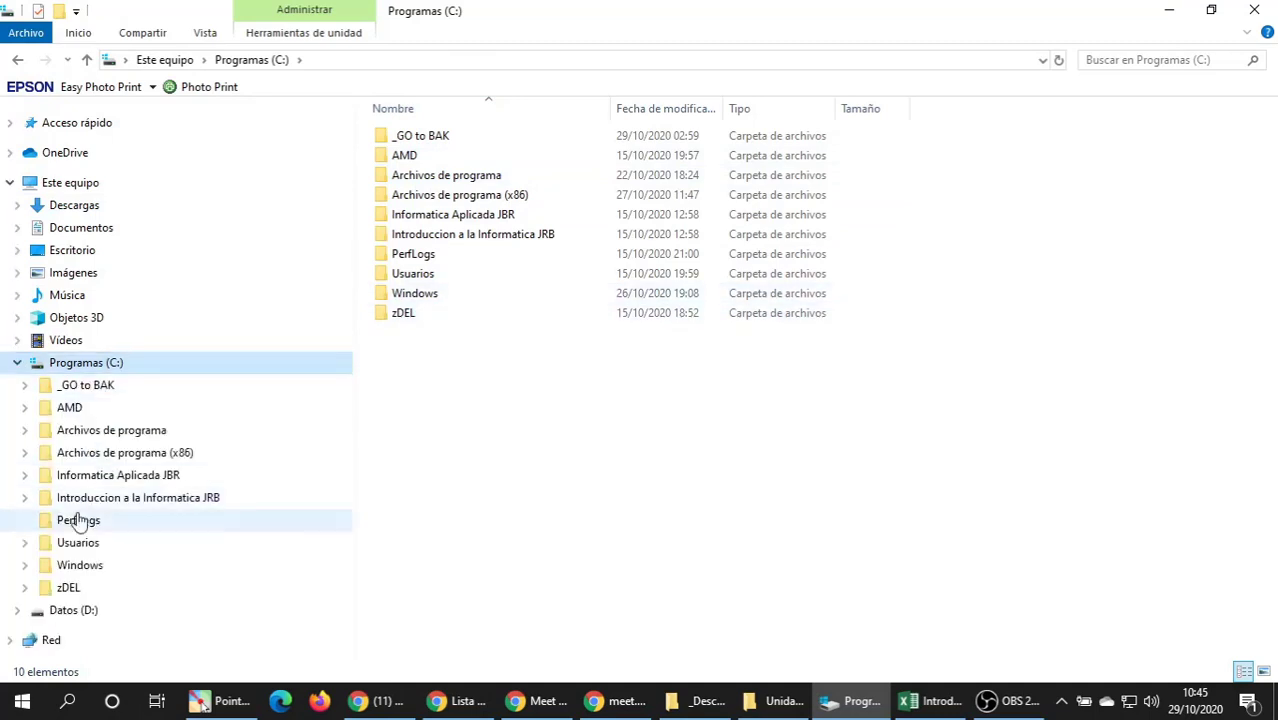
pyautogui.click(25, 477)
pyautogui.scroll(-2, 28, 510)
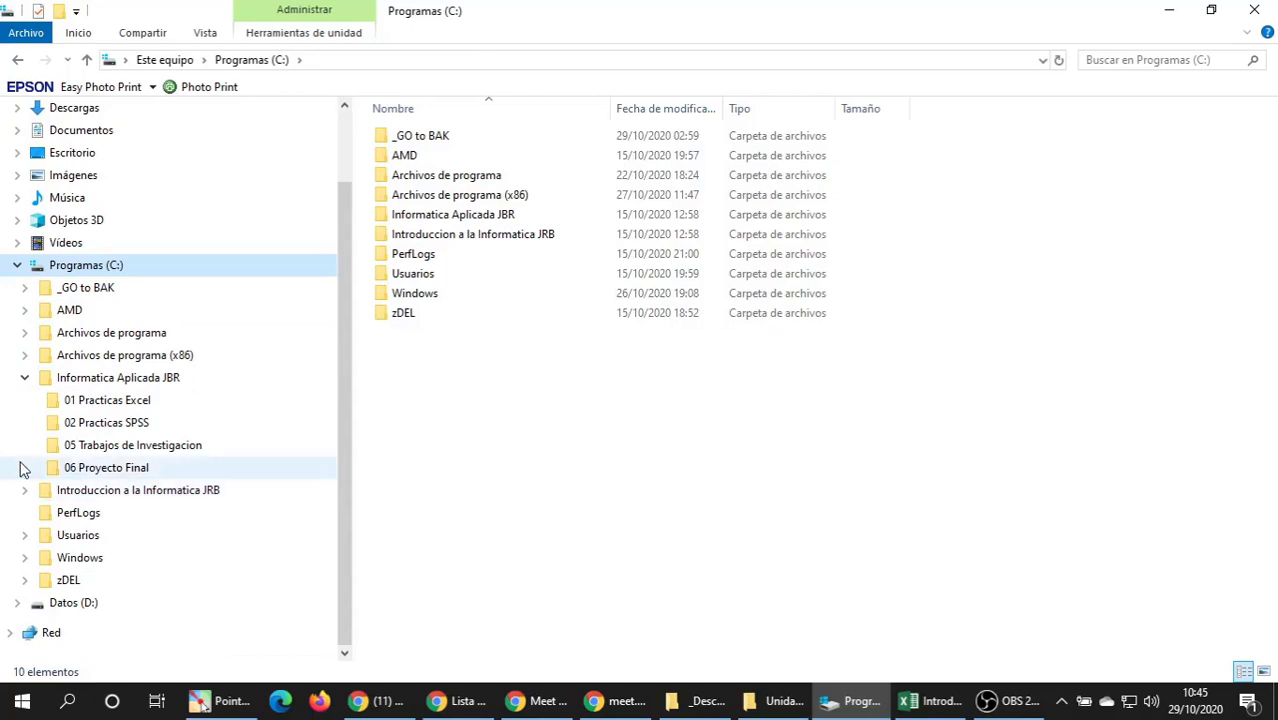
pyautogui.click(25, 378)
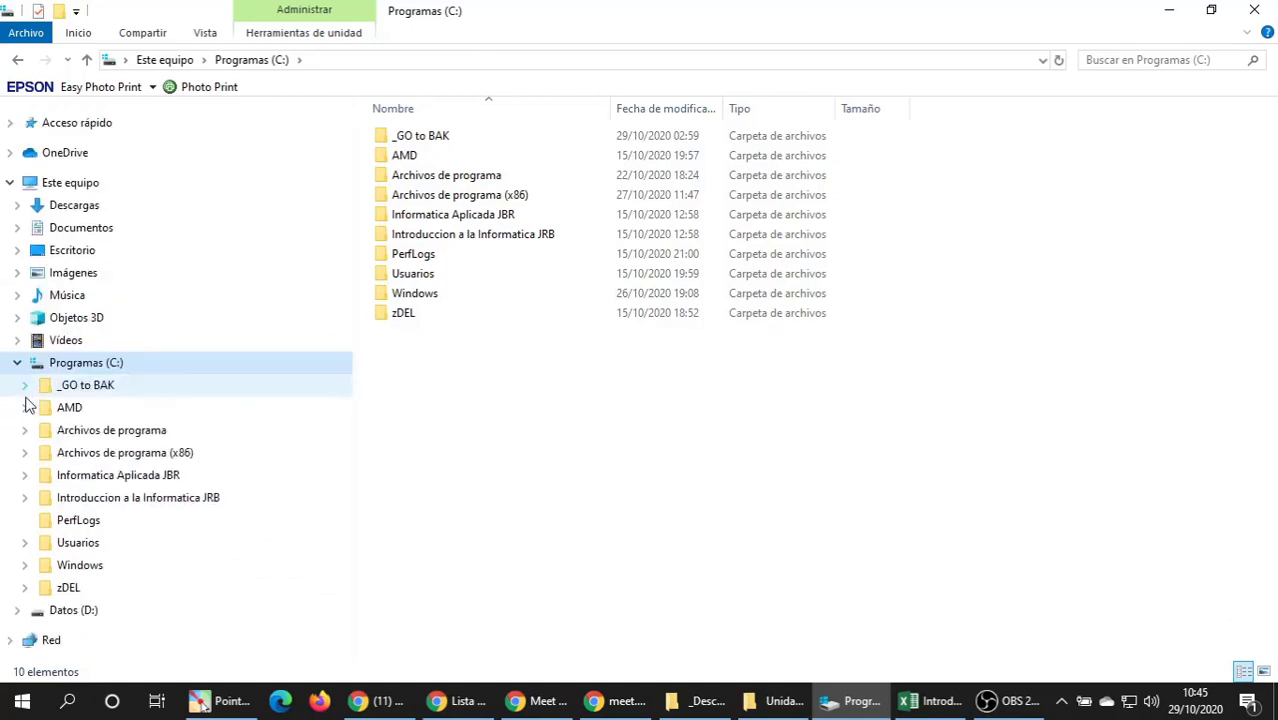
# - Expand Introduccion a la Informatica JRB to show its seven course subfolders
pyautogui.click(26, 498)
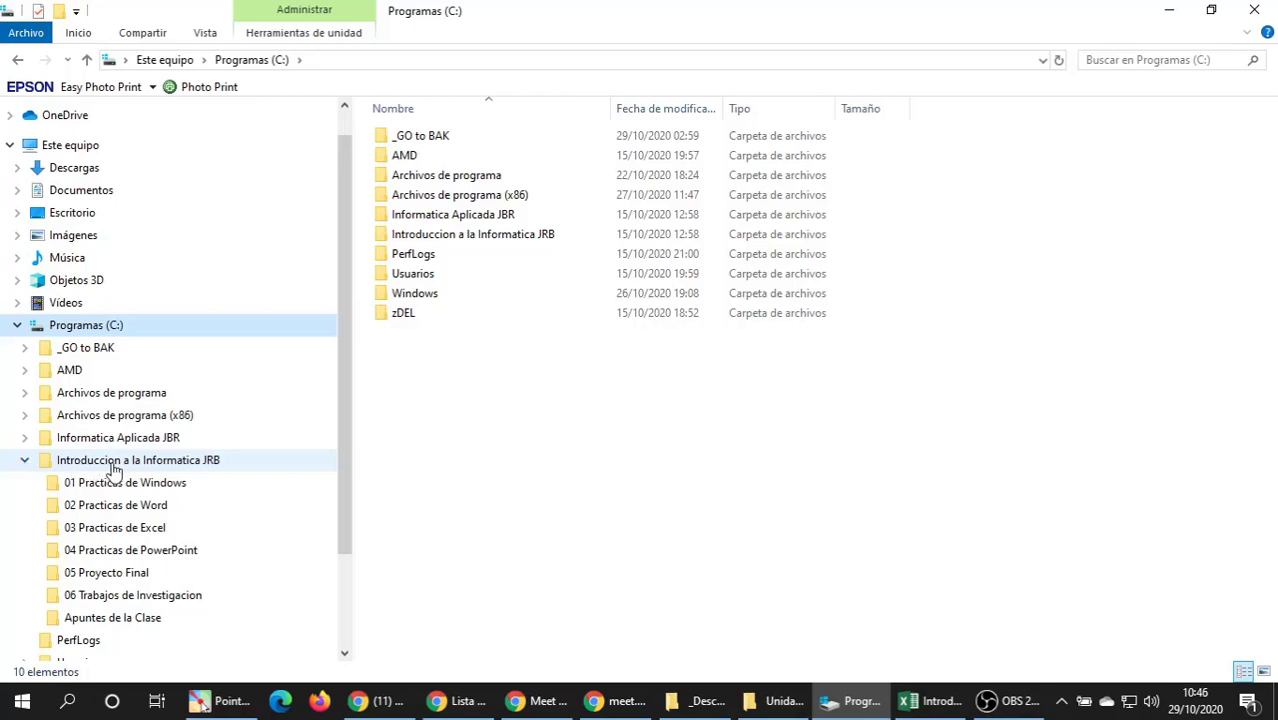
pyautogui.scroll(-2, 200, 470)
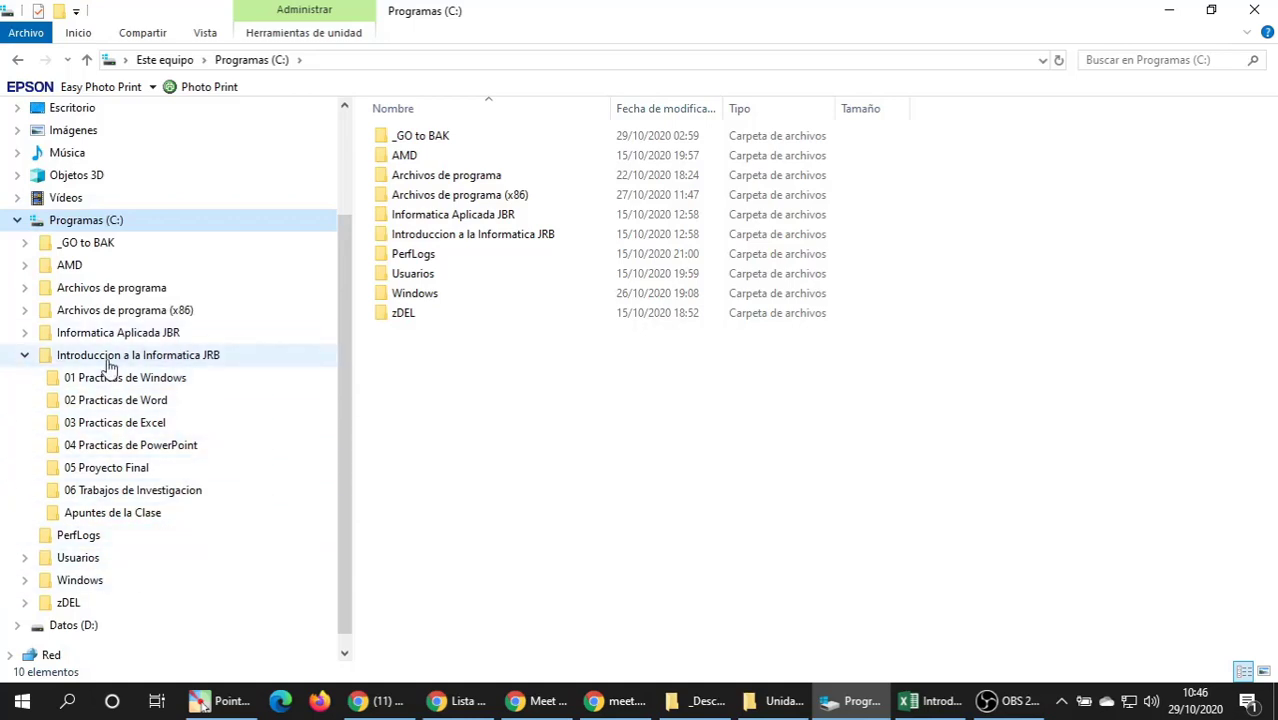
pyautogui.scroll(-1, 96, 402)
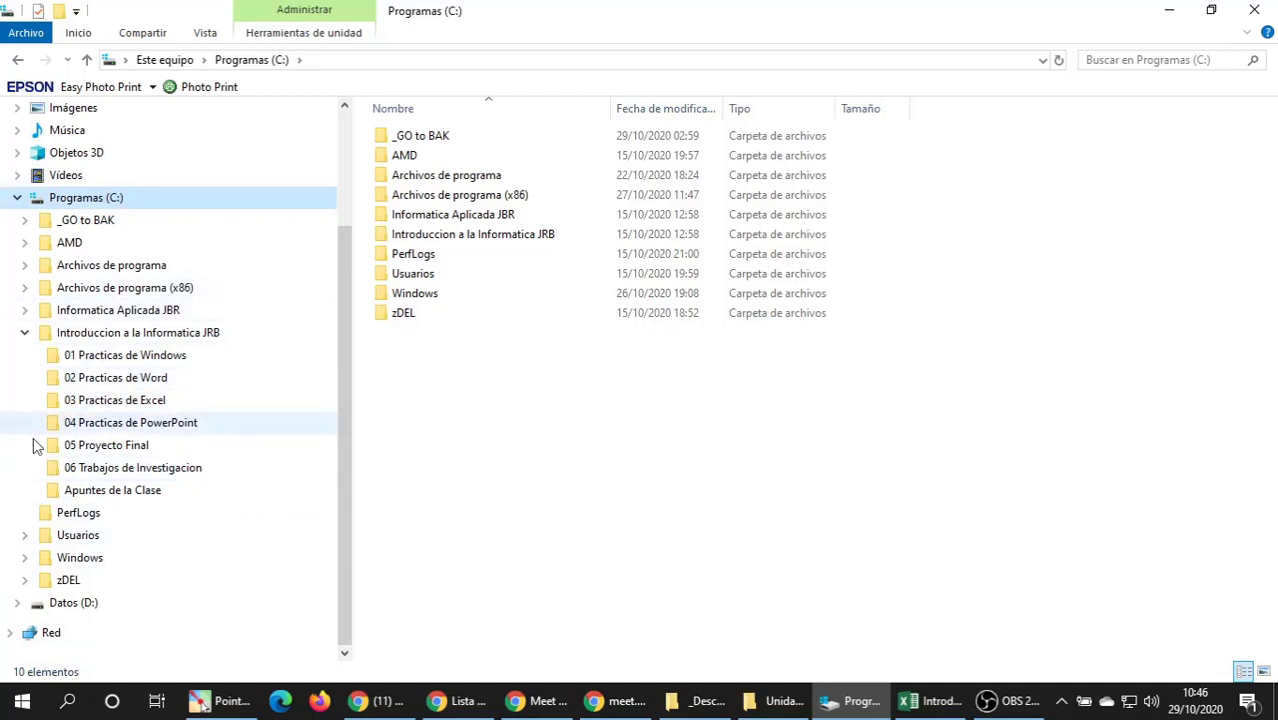
pyautogui.click(25, 332)
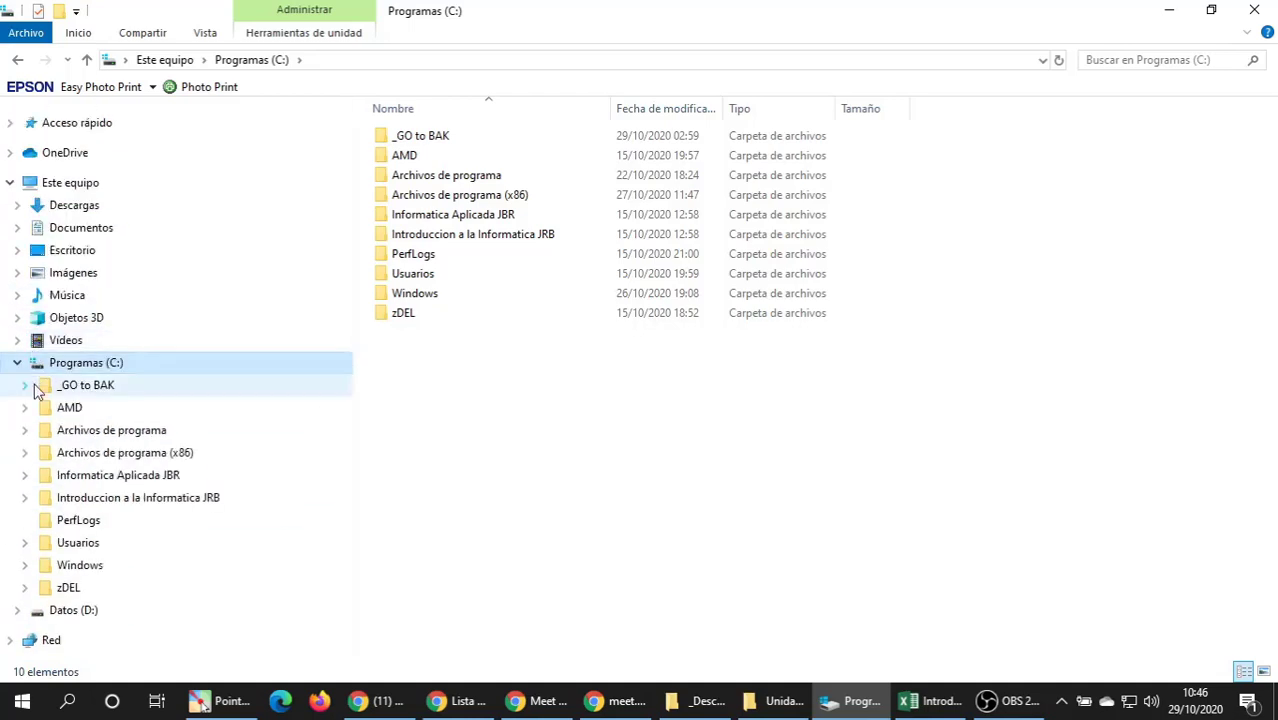
pyautogui.click(26, 498)
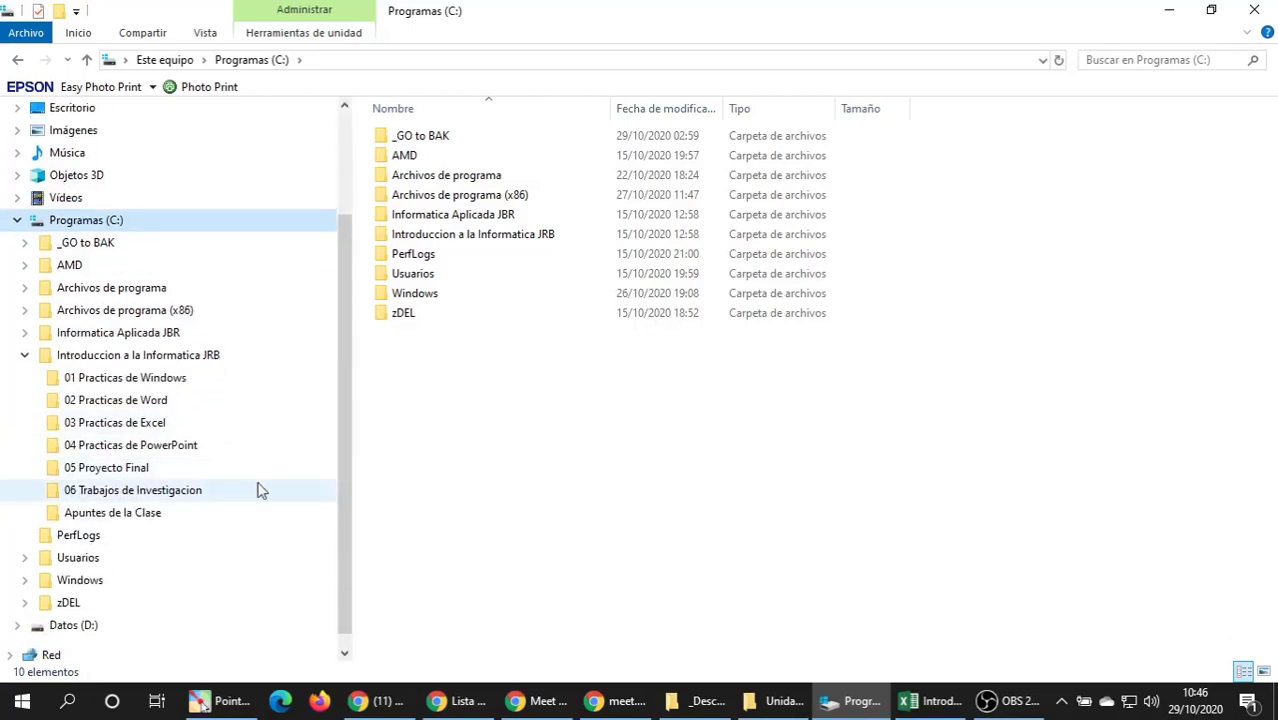
# - Launch Herramienta Recortes via a 'recort' search and snip the expanded Introduccion a la Informatica JRB tree
pyautogui.click(67, 704)
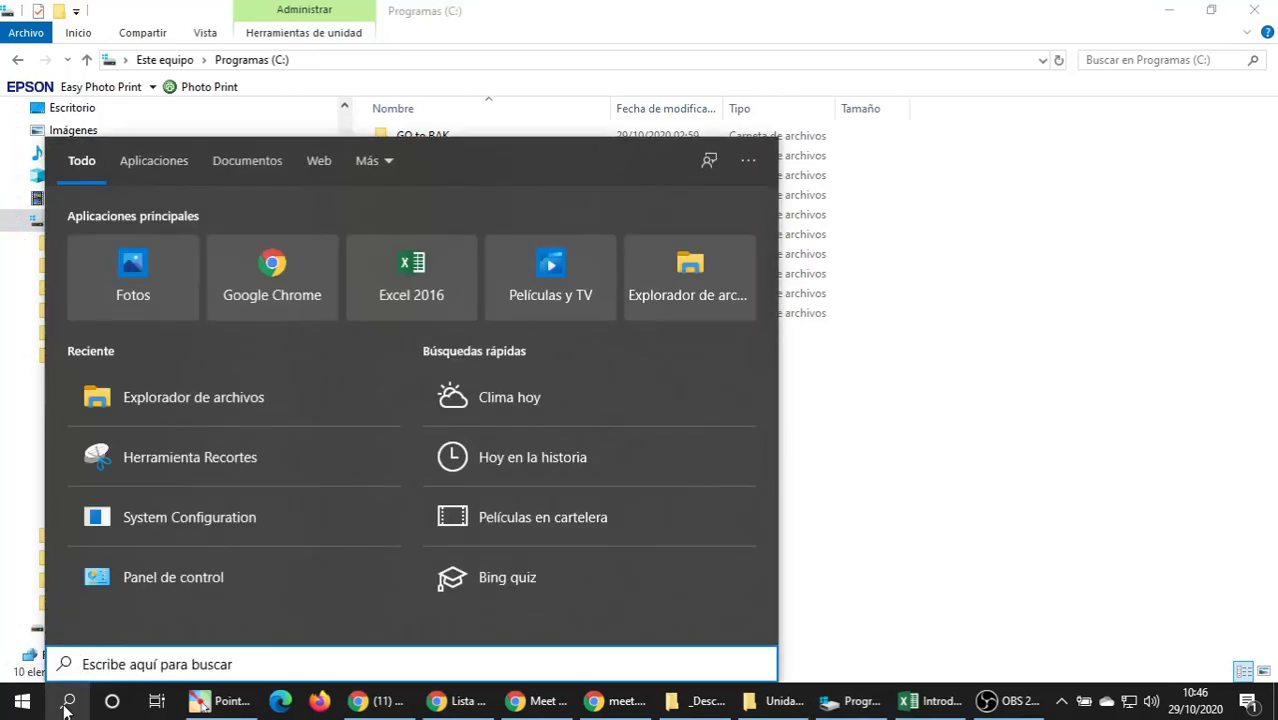
pyautogui.write('rec')
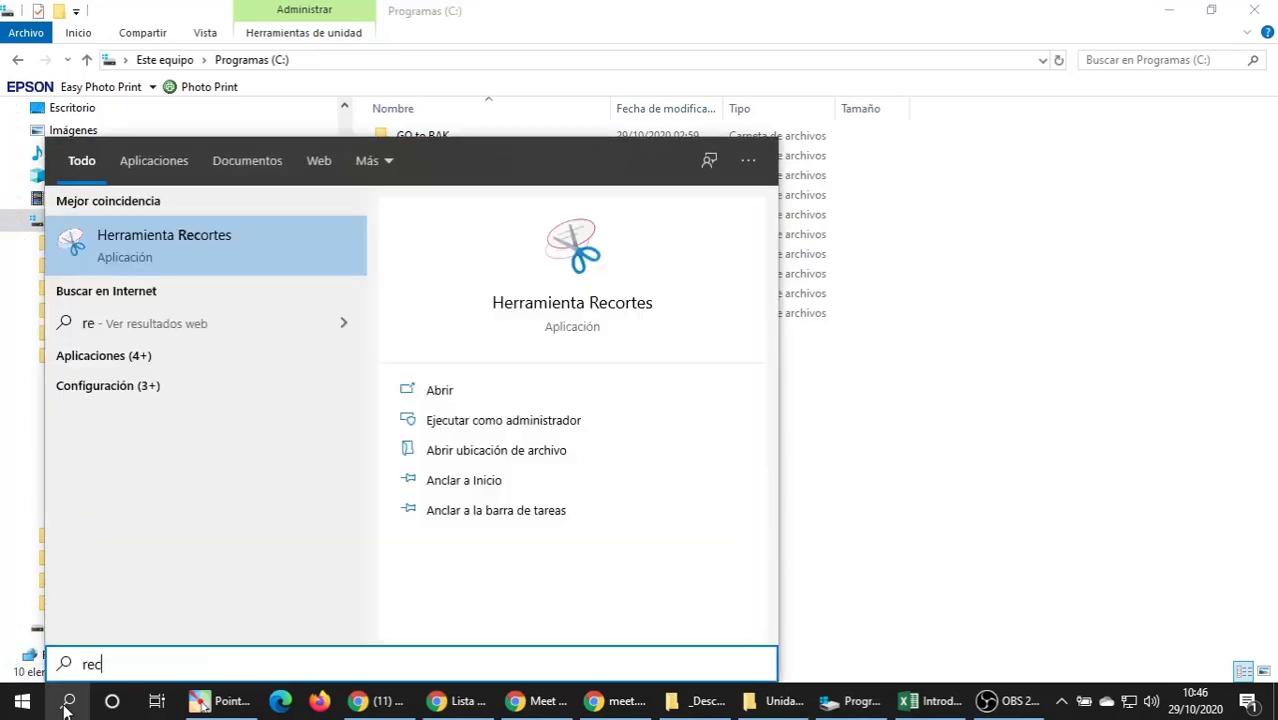
pyautogui.write('ort')
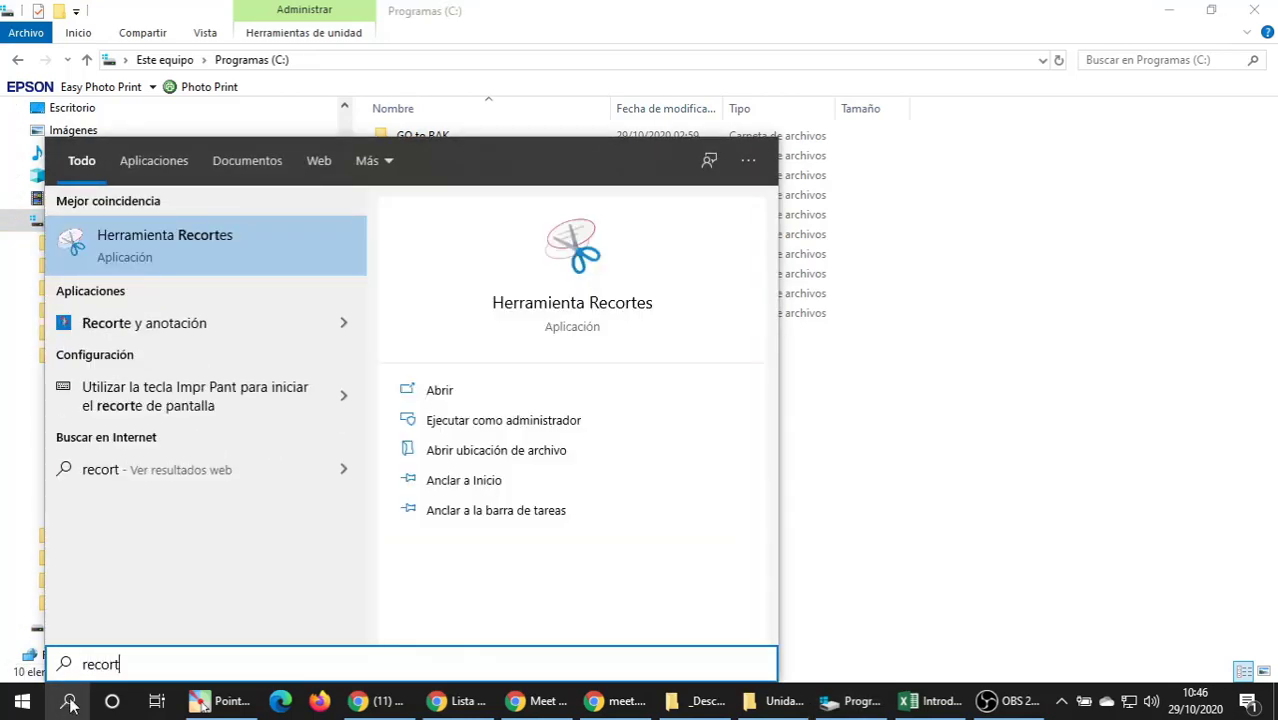
pyautogui.click(108, 250)
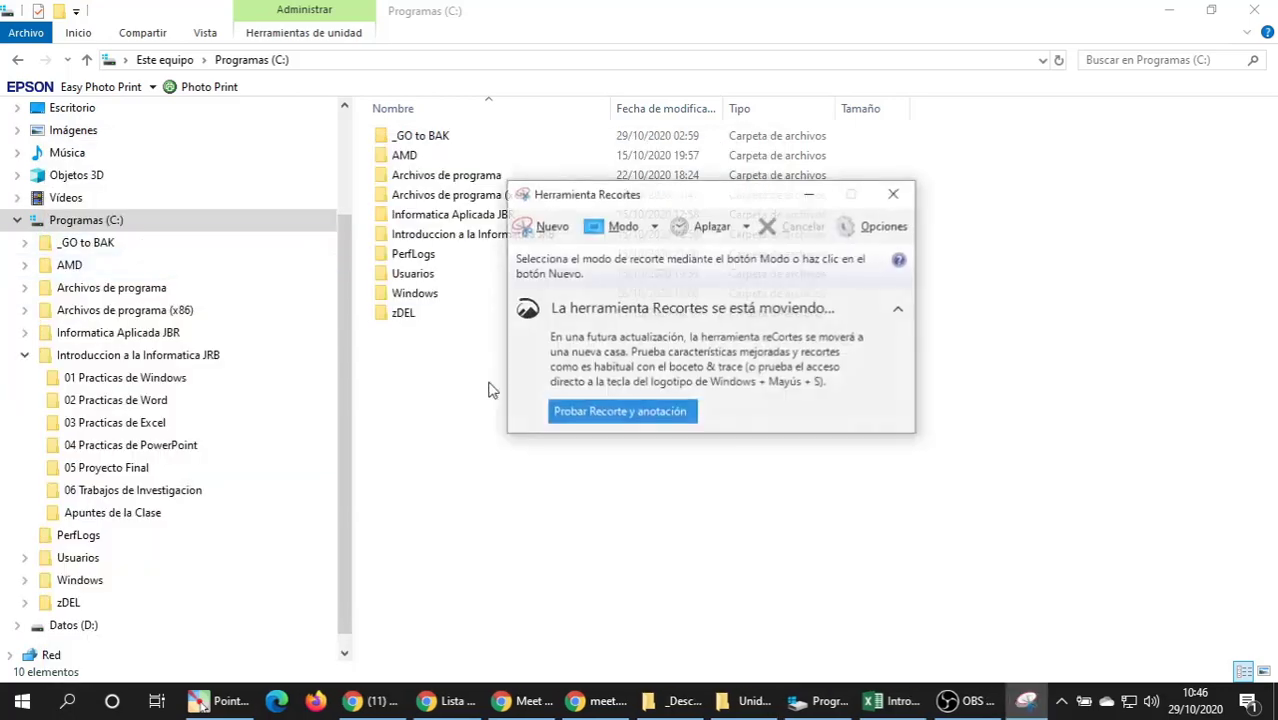
pyautogui.moveTo(650, 194); pyautogui.dragTo(844, 263)
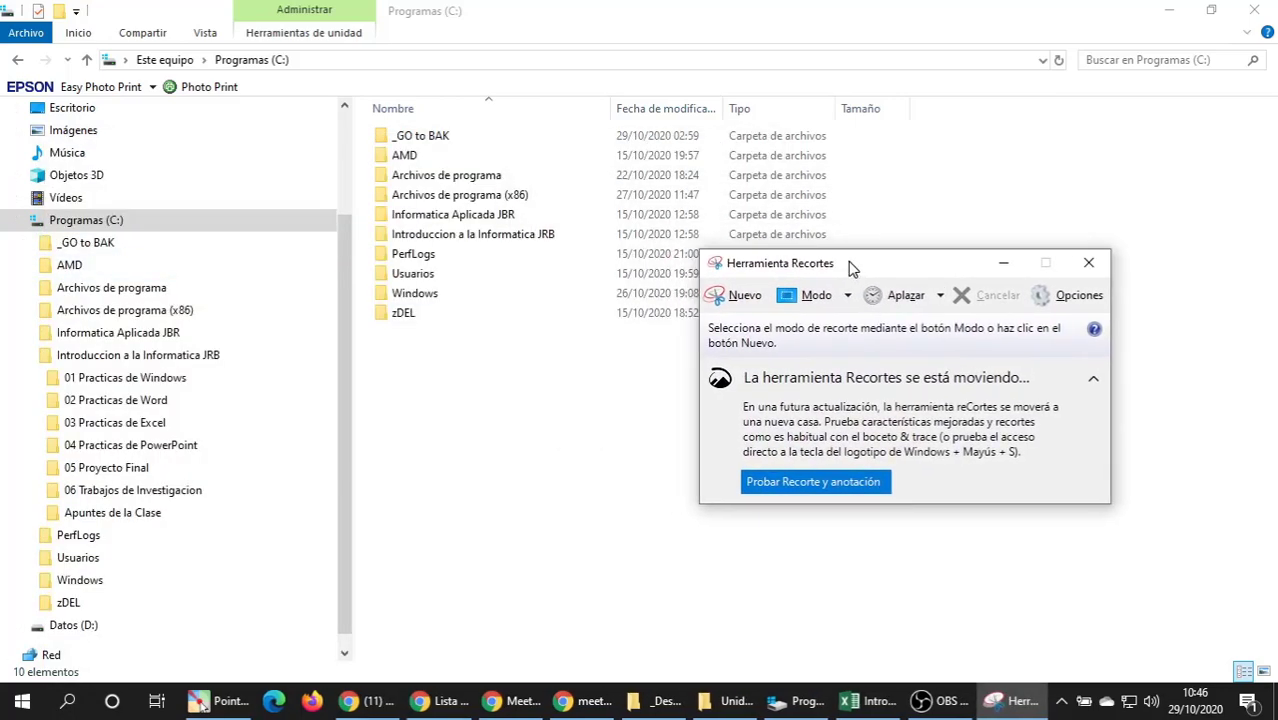
pyautogui.click(740, 298)
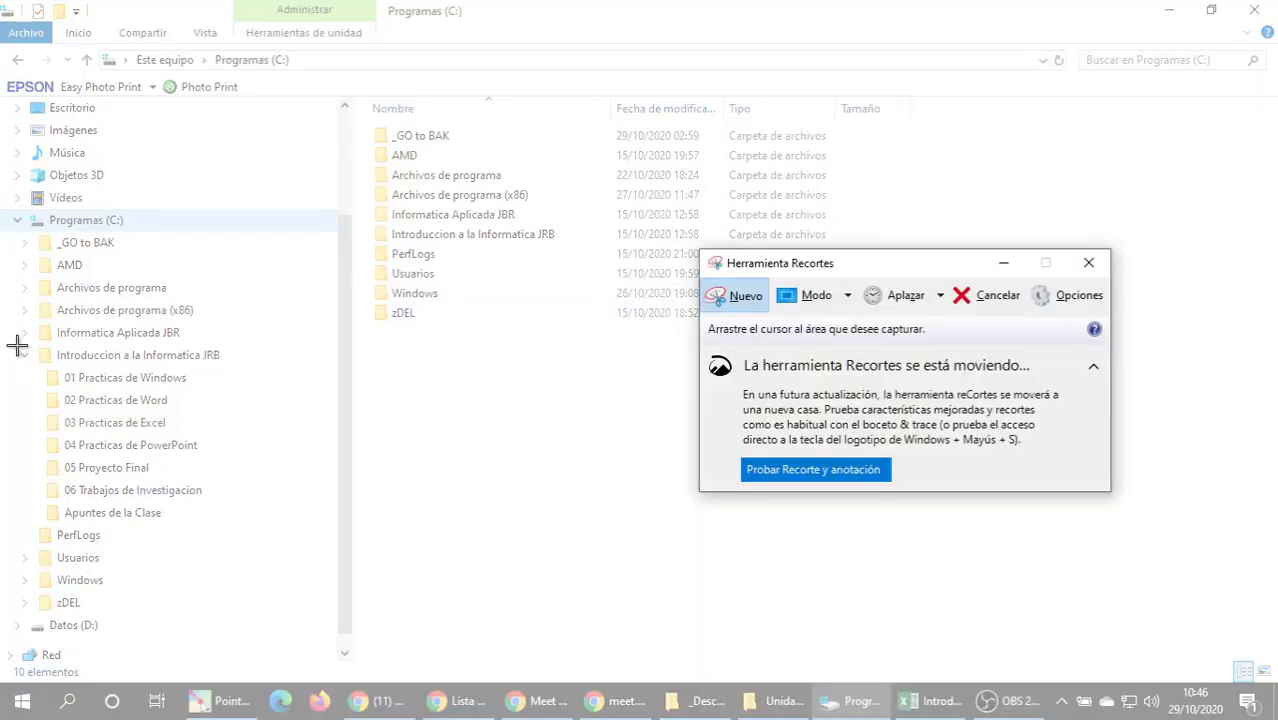
pyautogui.moveTo(17, 345); pyautogui.dragTo(235, 530)
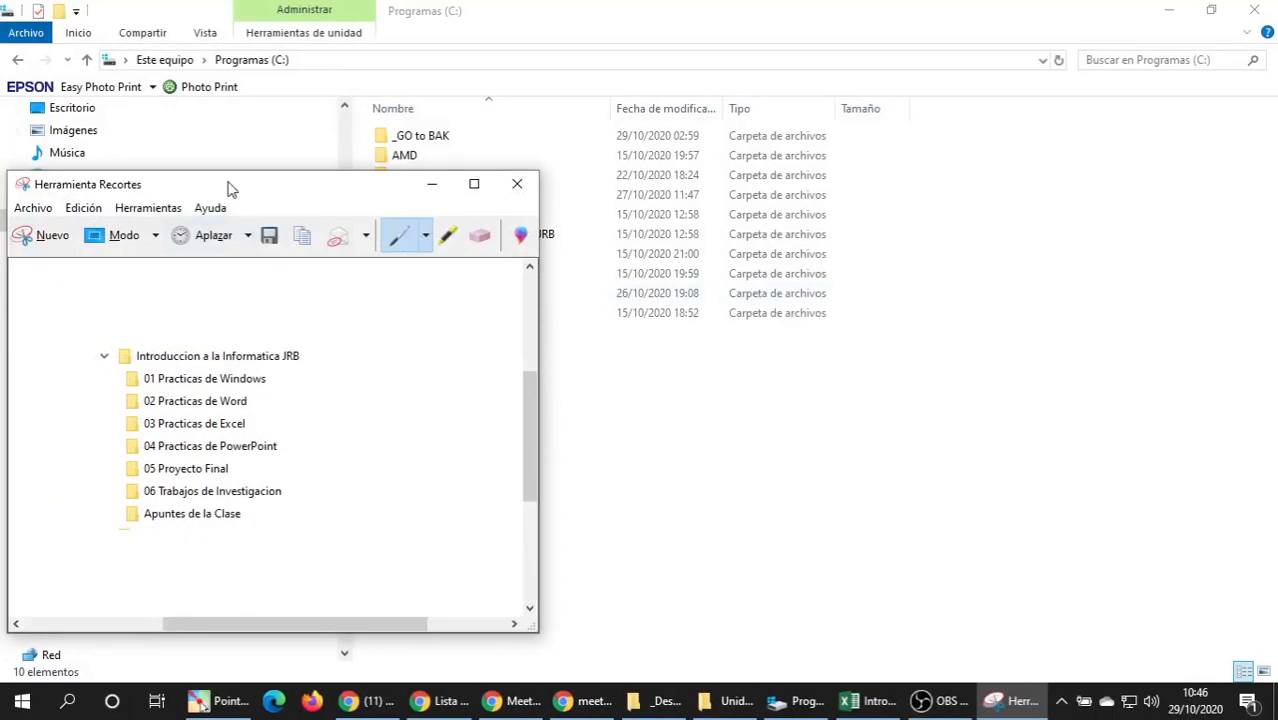
# - Use Guardar como to target Datos (D:) > _Descargas and start naming the snip Carpetas
pyautogui.moveTo(228, 188); pyautogui.dragTo(797, 108)
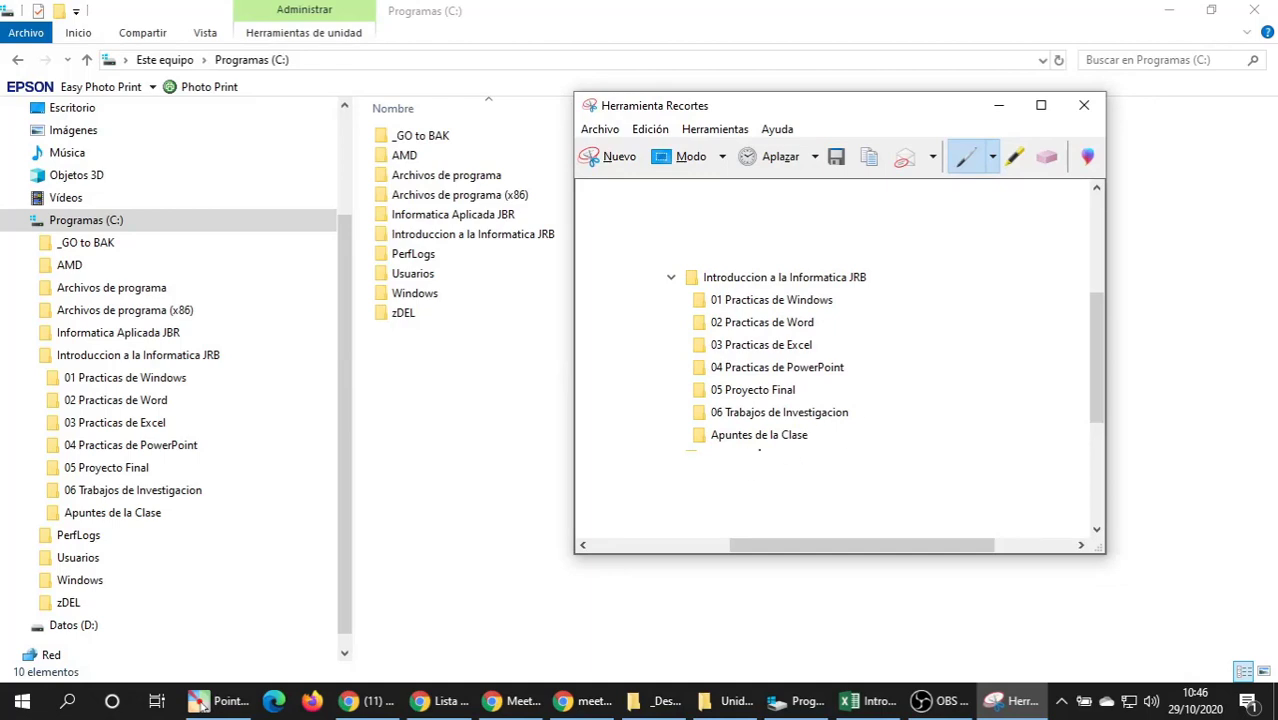
pyautogui.click(601, 131)
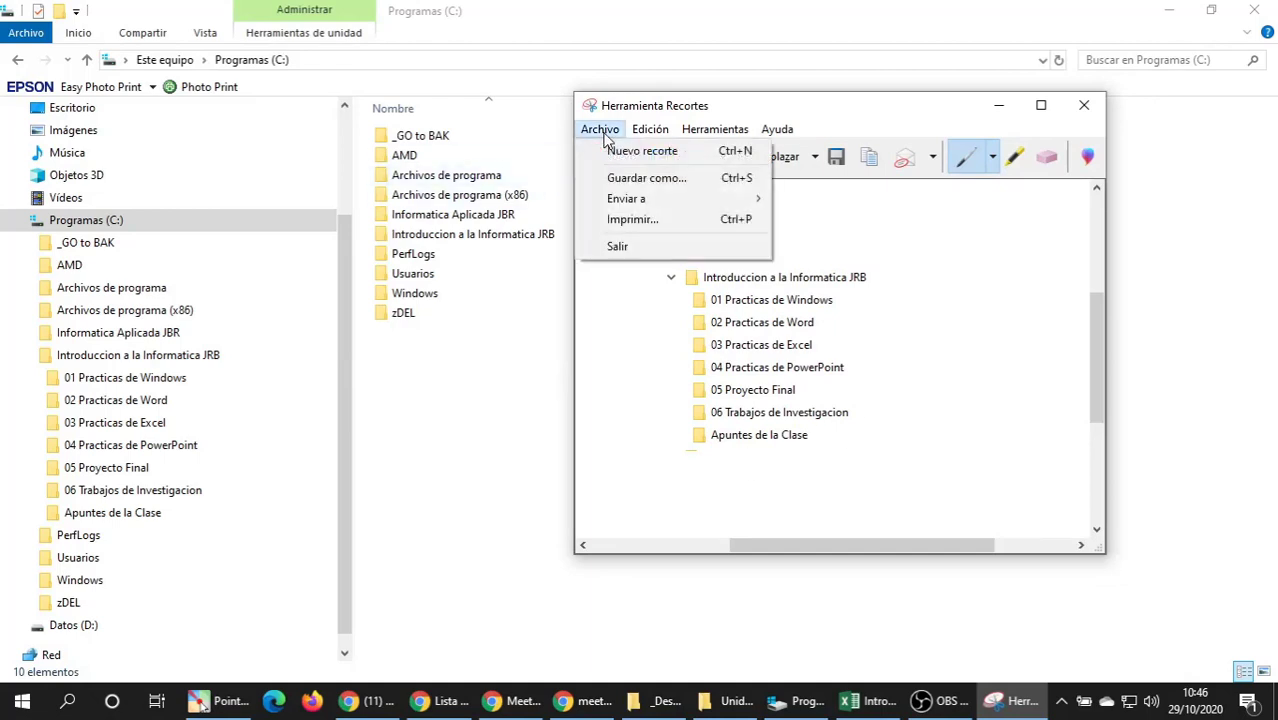
pyautogui.click(648, 179)
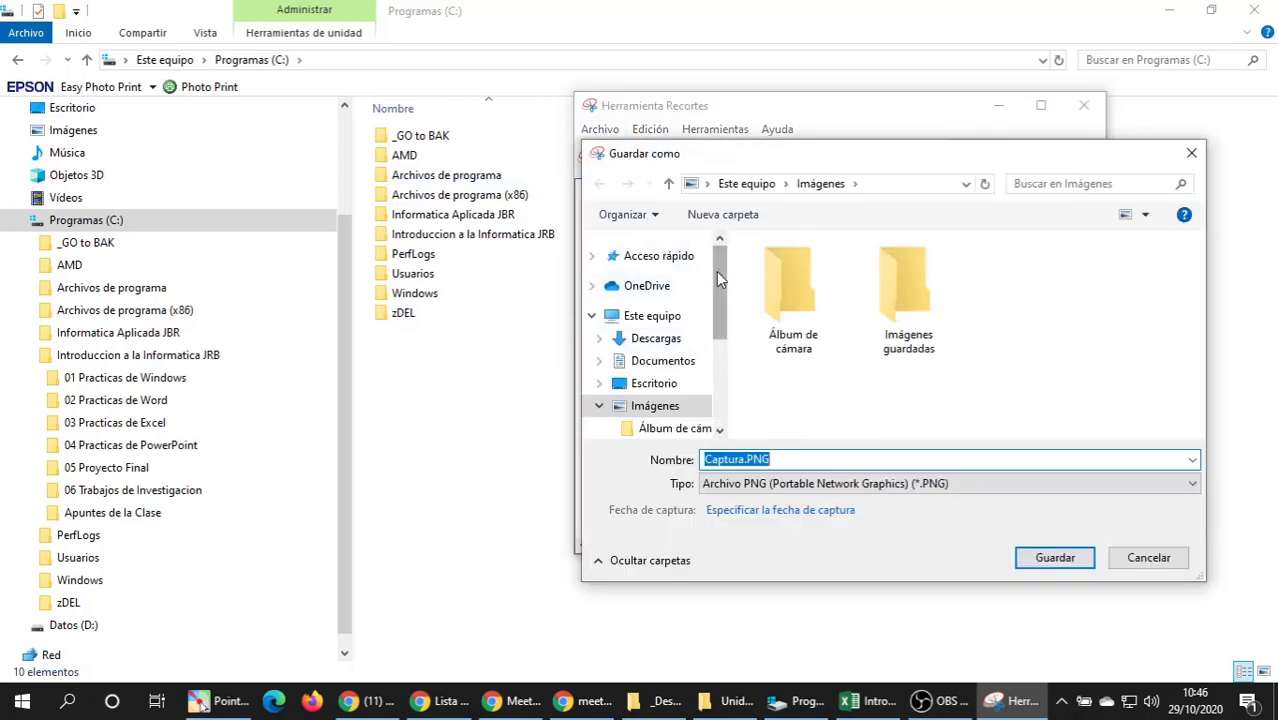
pyautogui.moveTo(723, 275); pyautogui.dragTo(729, 378)
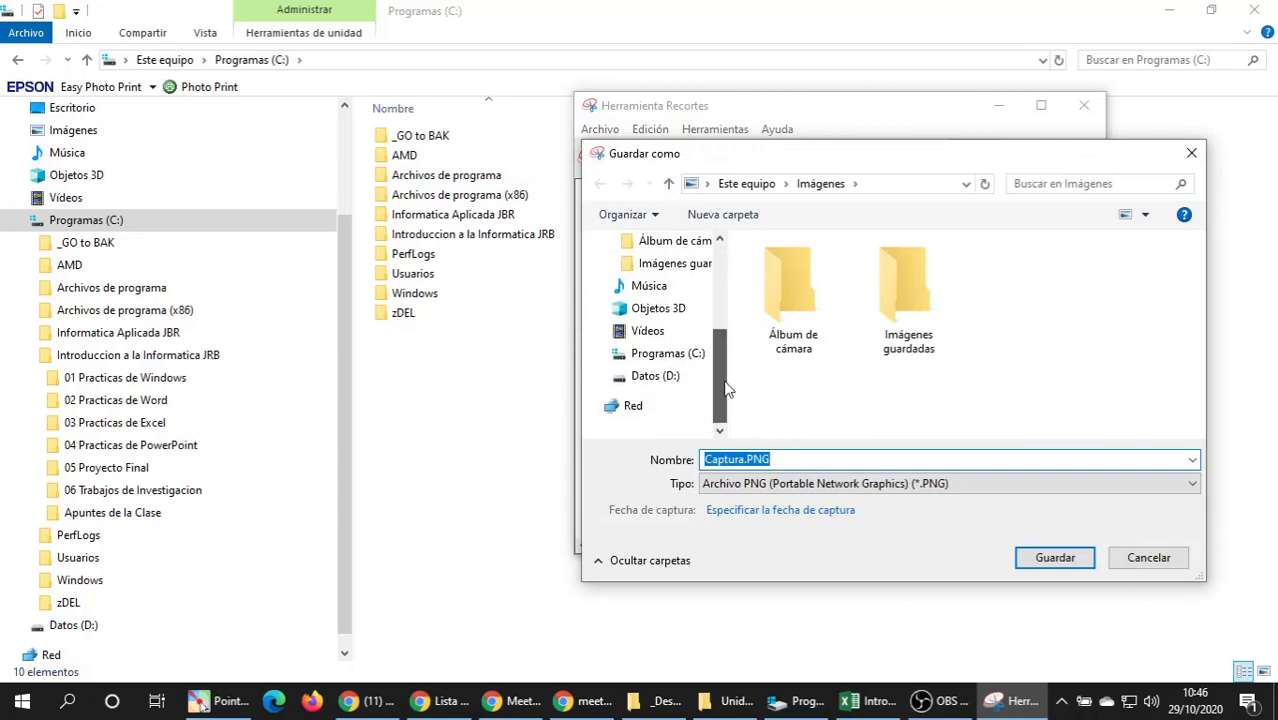
pyautogui.click(668, 380)
pyautogui.doubleClick(807, 271)
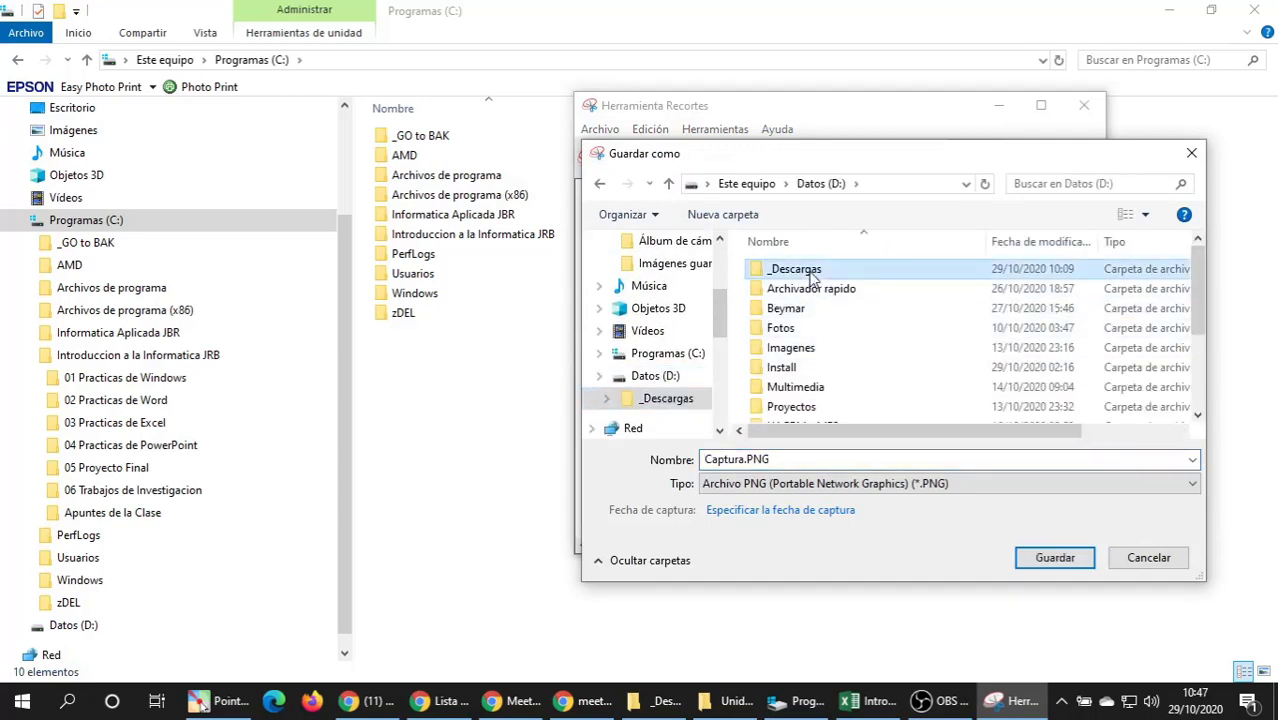
pyautogui.click(742, 462)
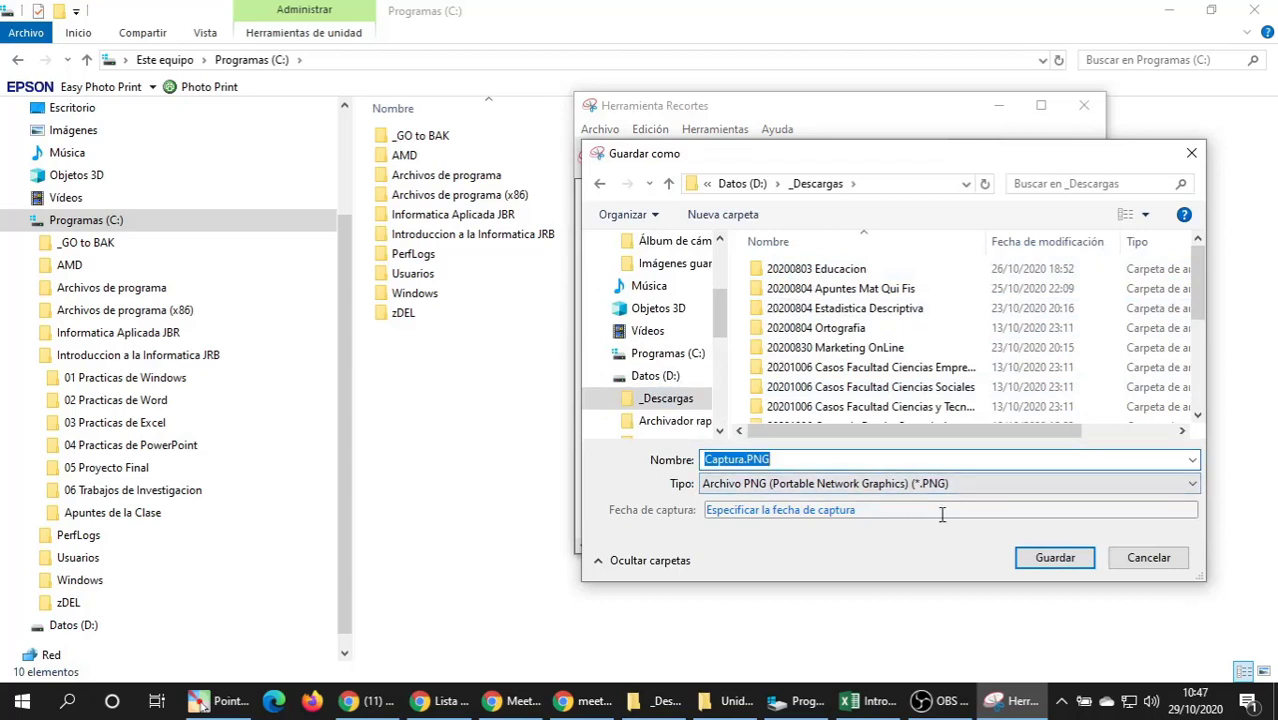
pyautogui.write('Carpetas de practcas de Introduccion a la Informatica')
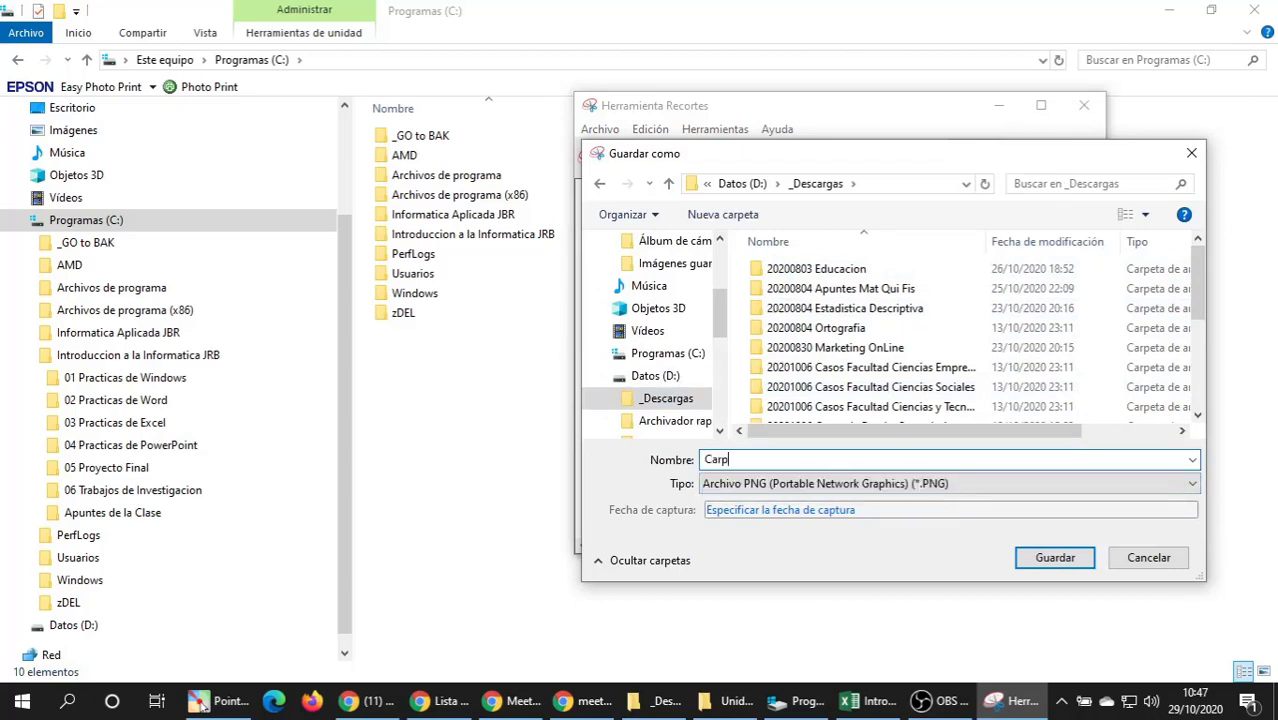
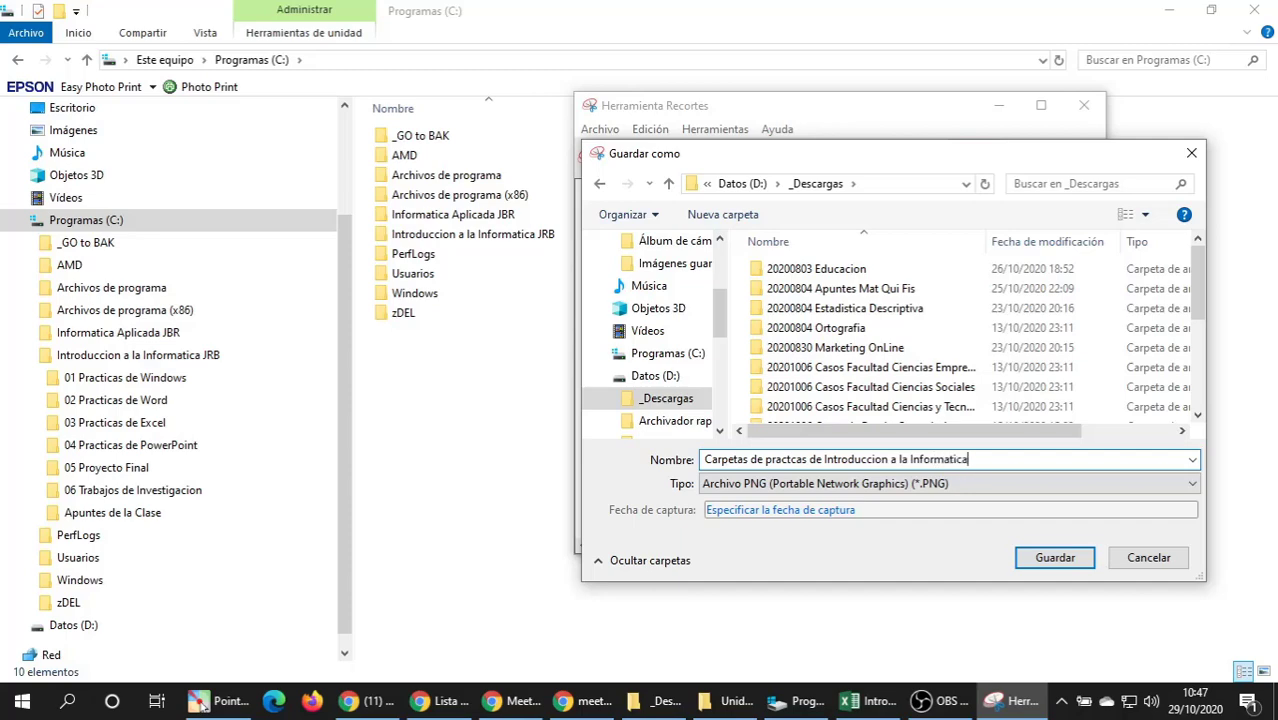
# - Save the snip and highlight the Introduccion a la Informatica JRB folder name in yellow
pyautogui.press('Return')
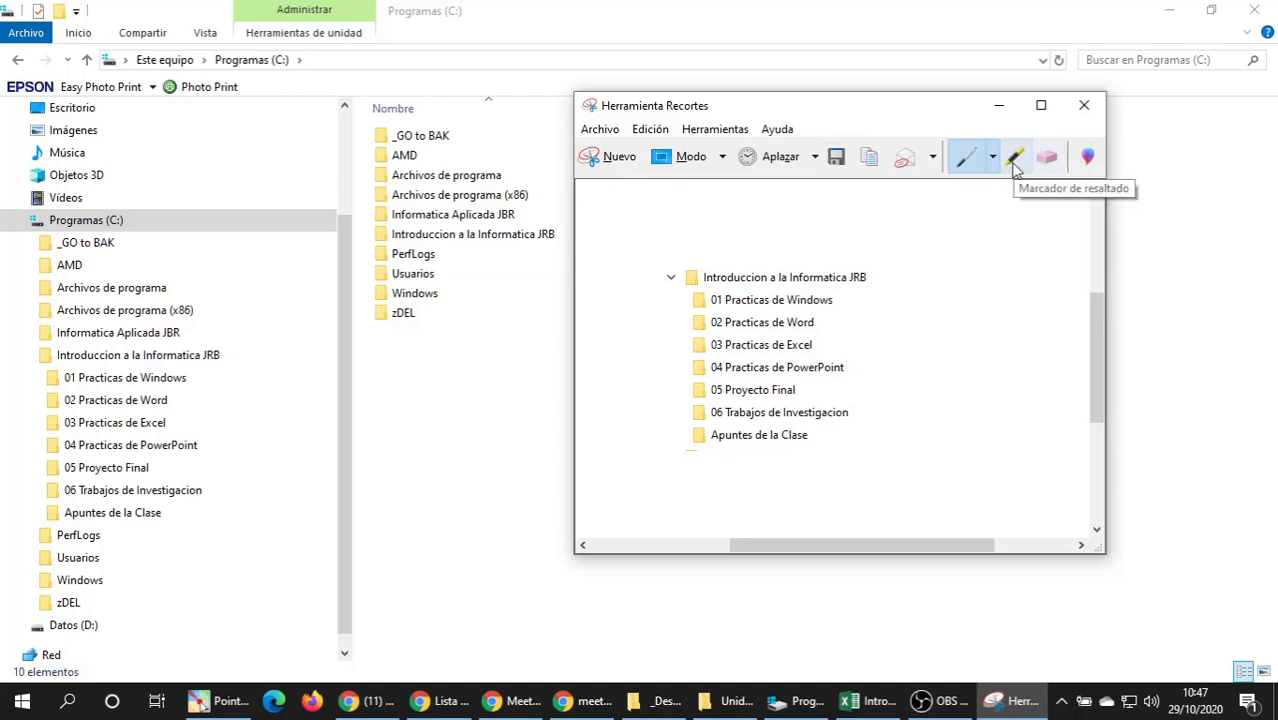
pyautogui.click(1014, 160)
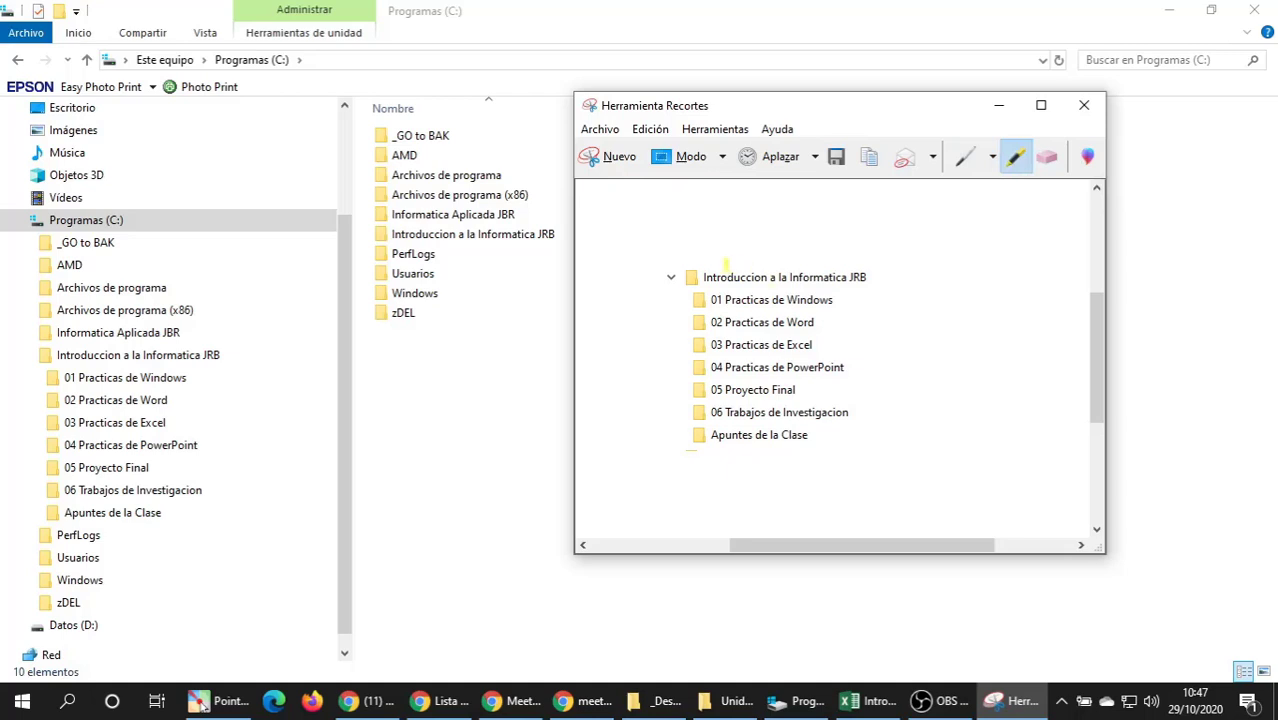
pyautogui.moveTo(704, 276); pyautogui.dragTo(870, 278)
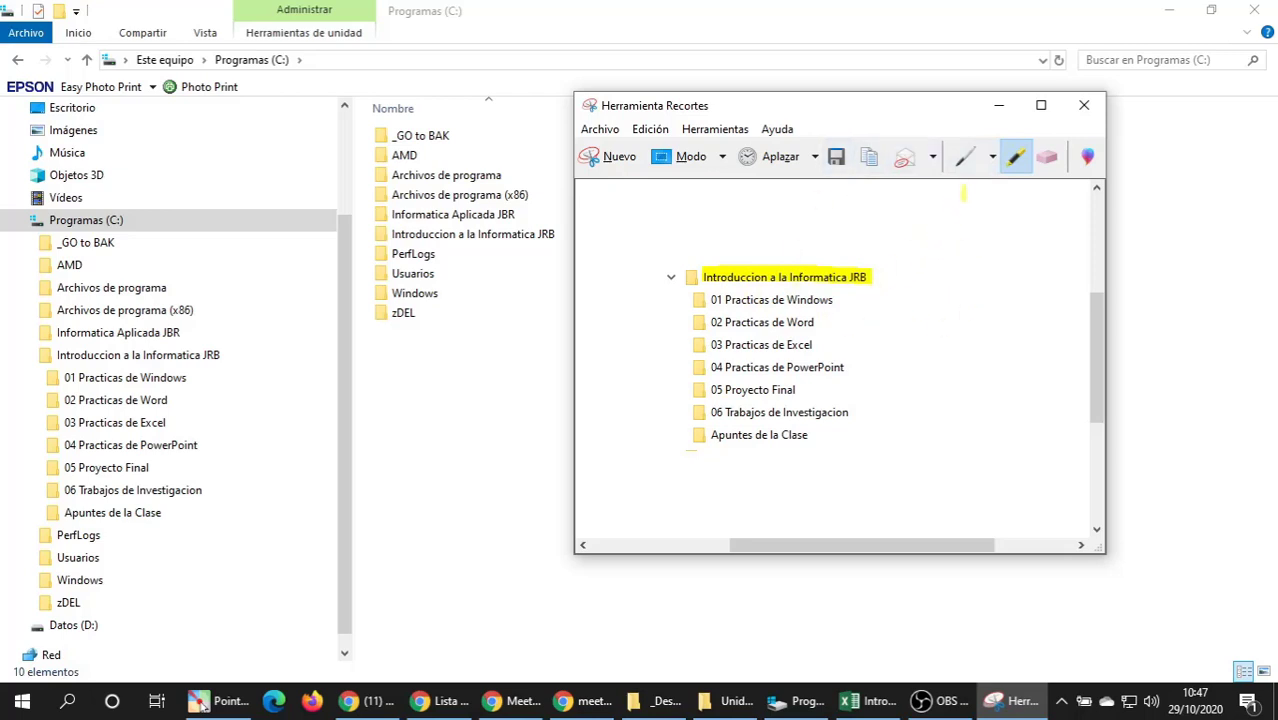
# - Draw a pen arrow toward the subfolder list, then erase it entirely
pyautogui.click(965, 157)
pyautogui.moveTo(995, 279); pyautogui.dragTo(890, 372)
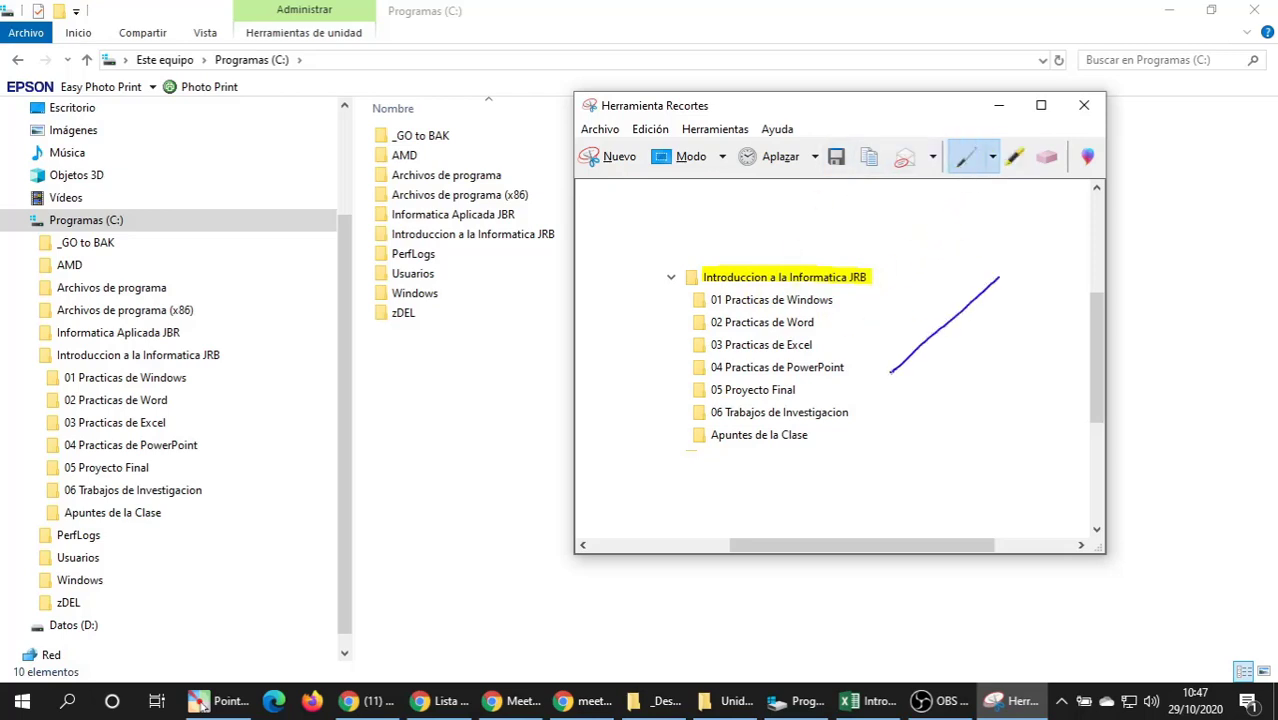
pyautogui.click(1047, 157)
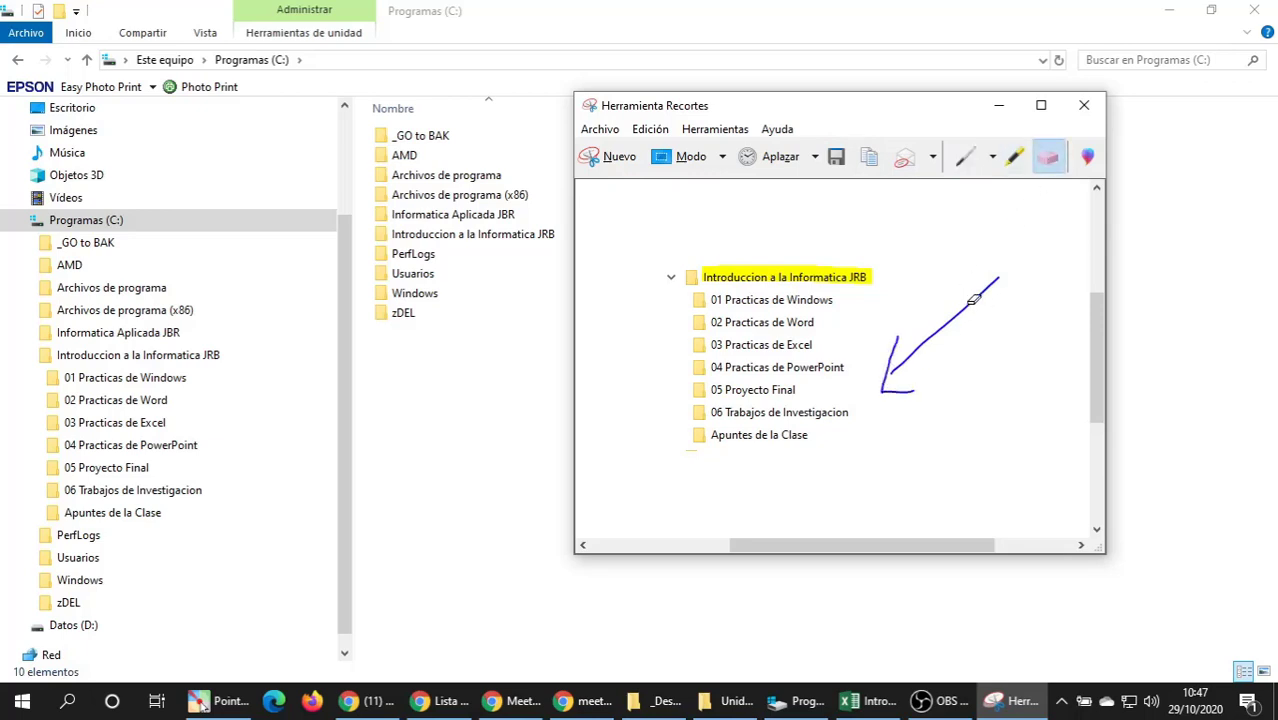
pyautogui.moveTo(973, 299); pyautogui.dragTo(943, 329)
pyautogui.click(900, 346)
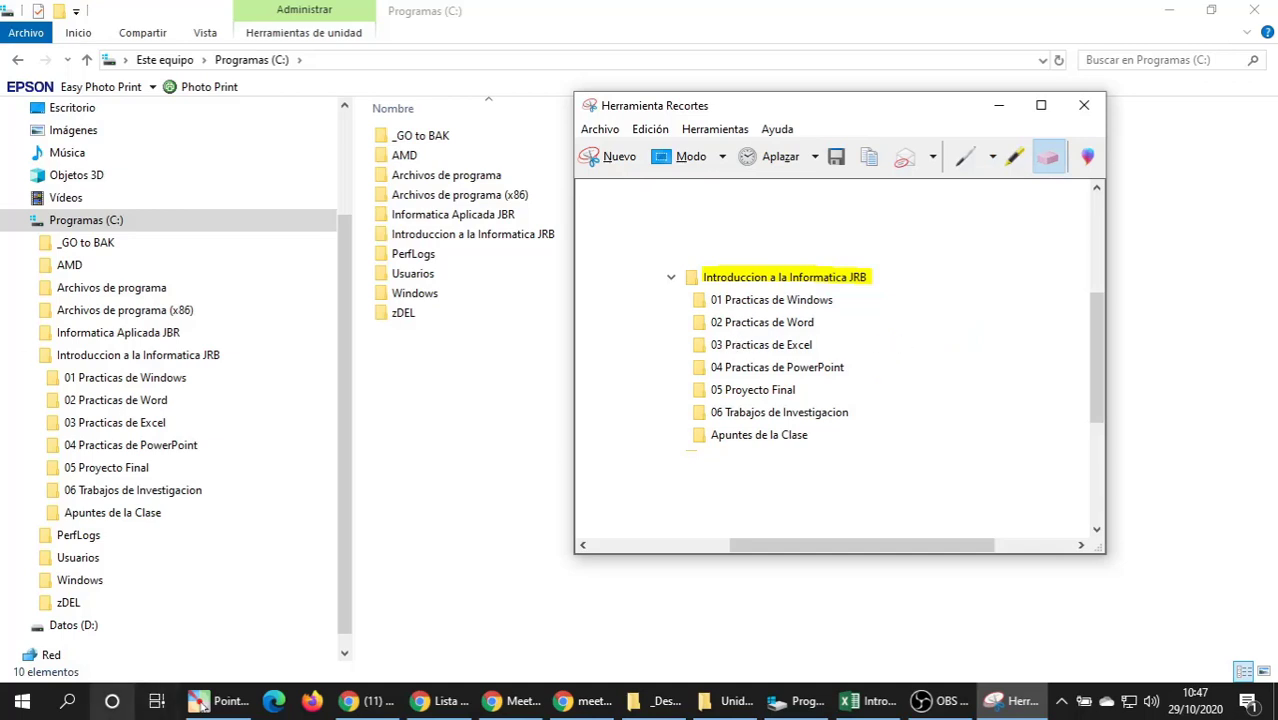
pyautogui.moveTo(233, 706)
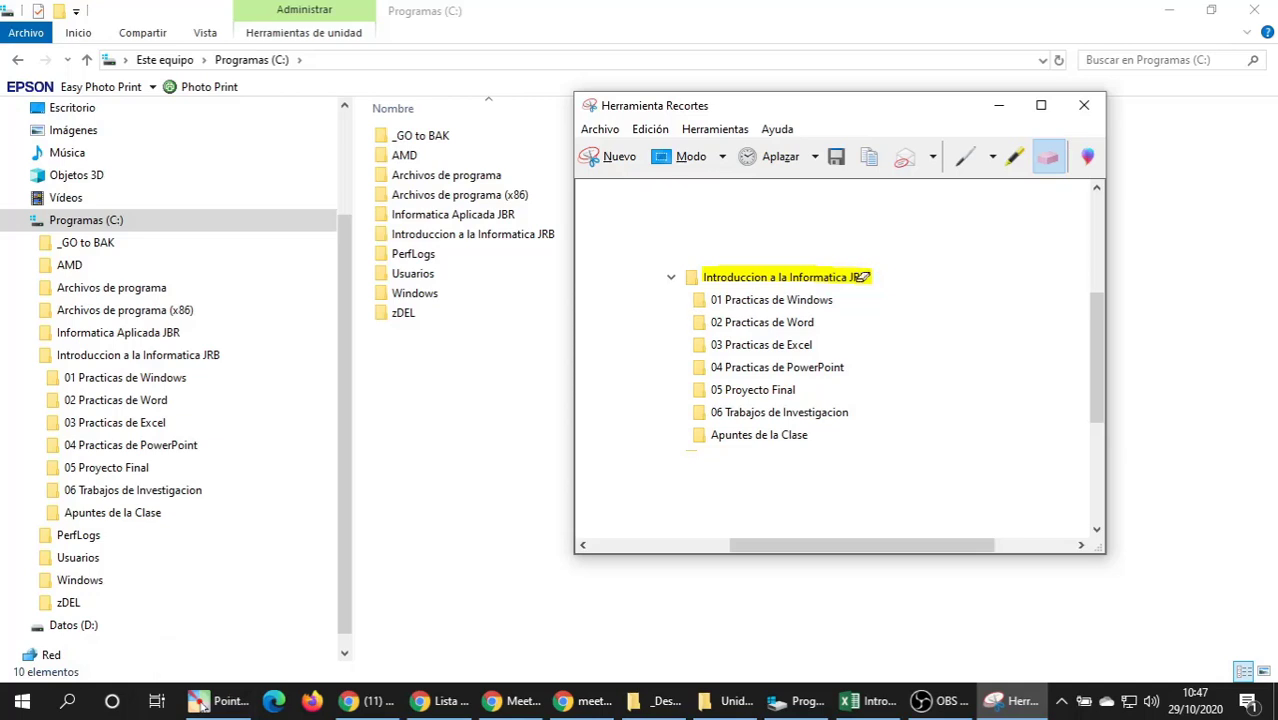
pyautogui.click(600, 129)
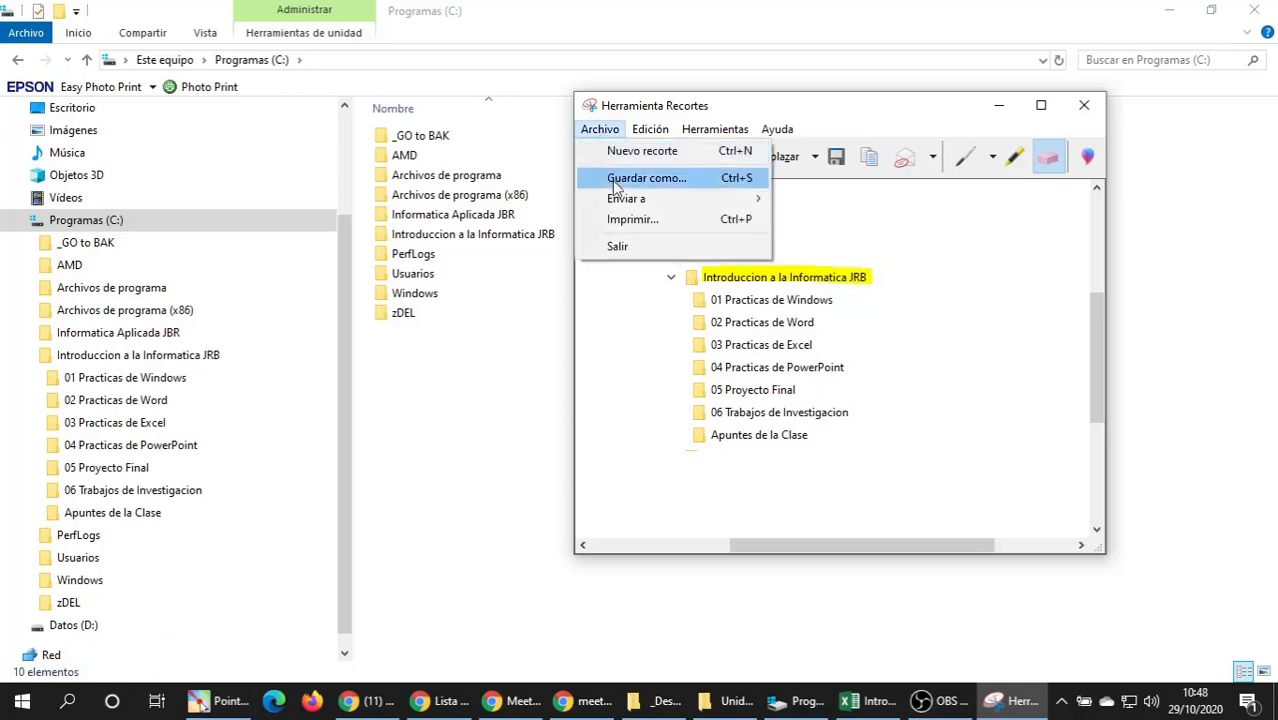
# - Overwrite Carpetas de practcas de Introduccion a la Informatica.PNG with the highlighted snip and close Snipping Tool
pyautogui.click(645, 179)
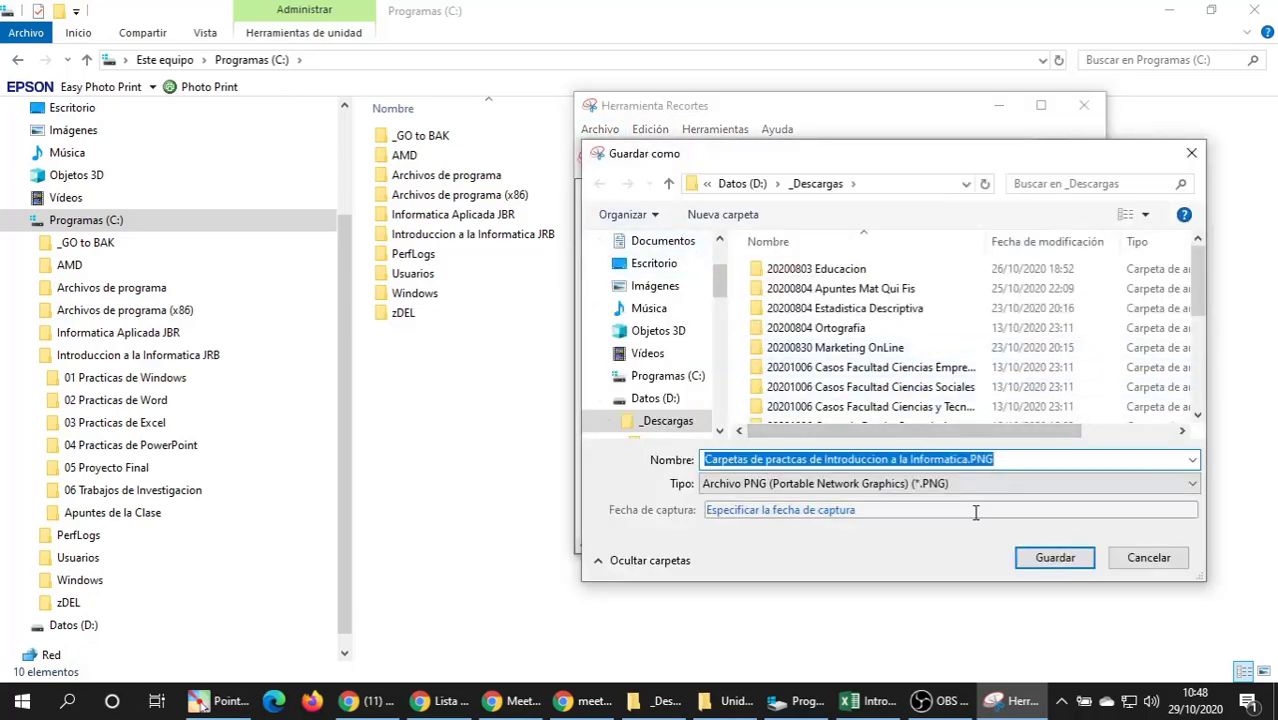
pyautogui.click(1045, 557)
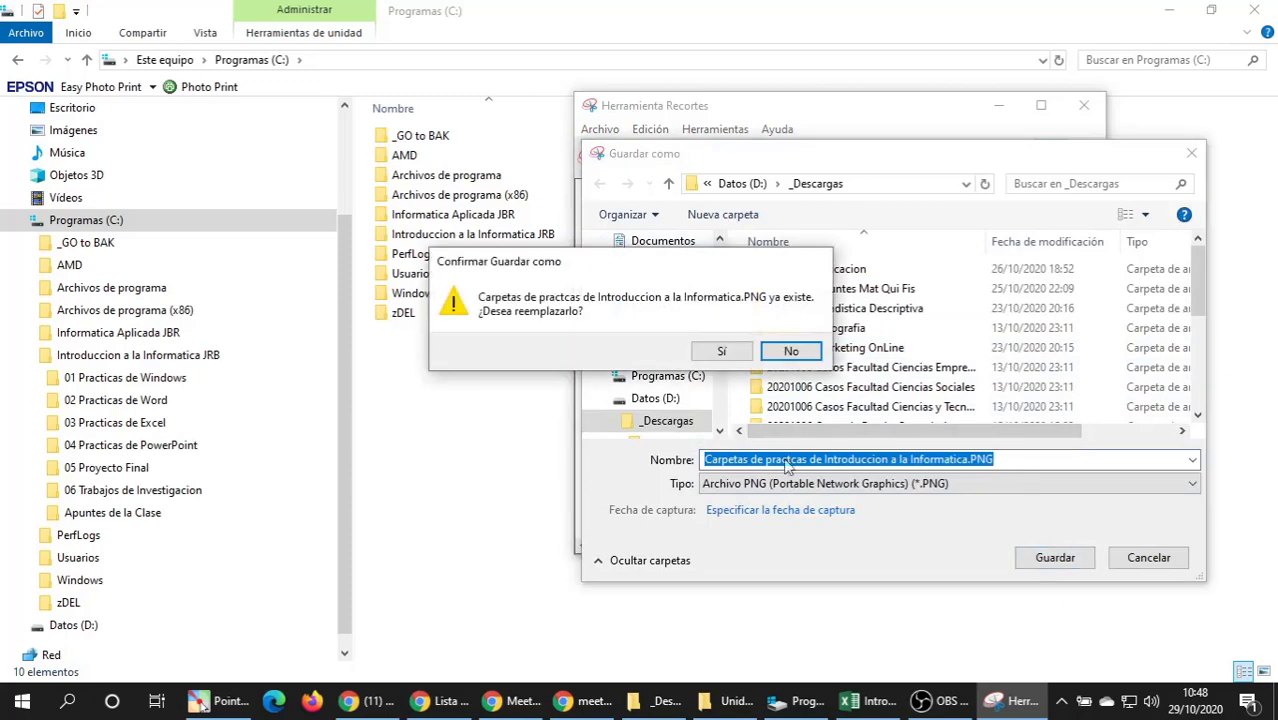
pyautogui.click(713, 350)
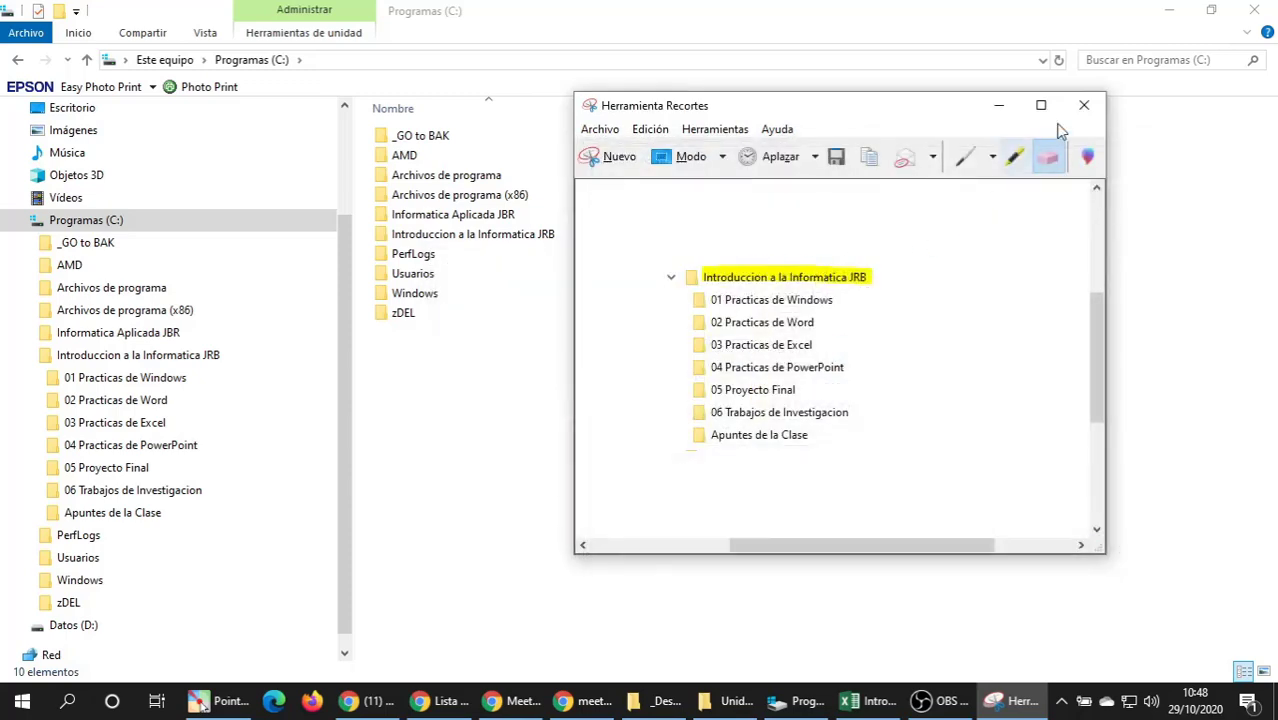
pyautogui.click(1083, 105)
# - Send the vs_community Visual Studio installer in _Descargas to the Recycle Bin
pyautogui.click(650, 525)
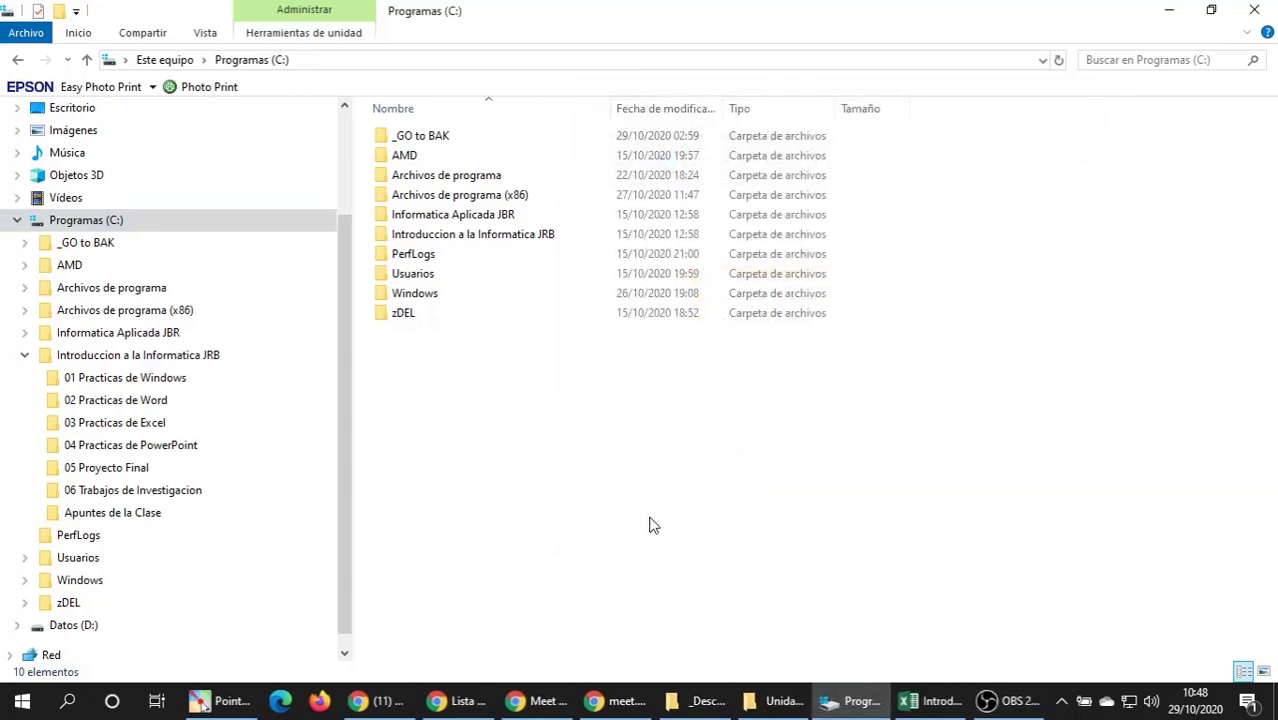
pyautogui.click(695, 700)
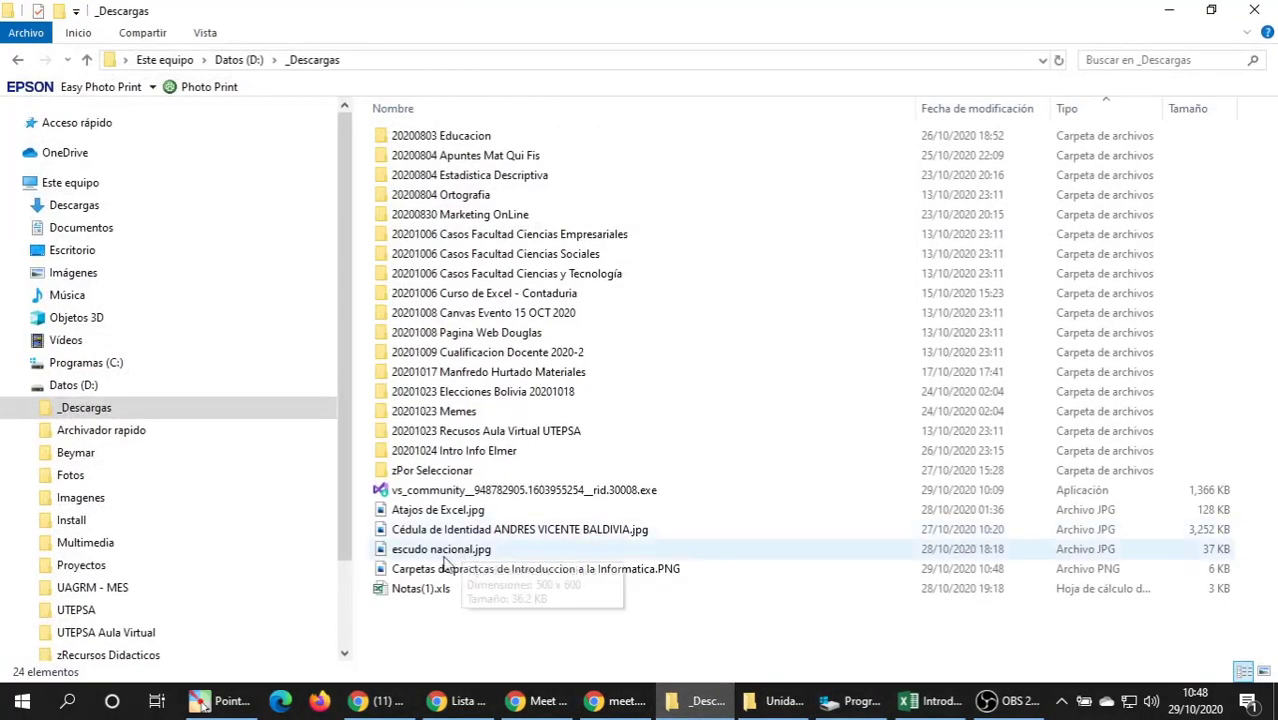
pyautogui.click(459, 492)
pyautogui.press('Delete')
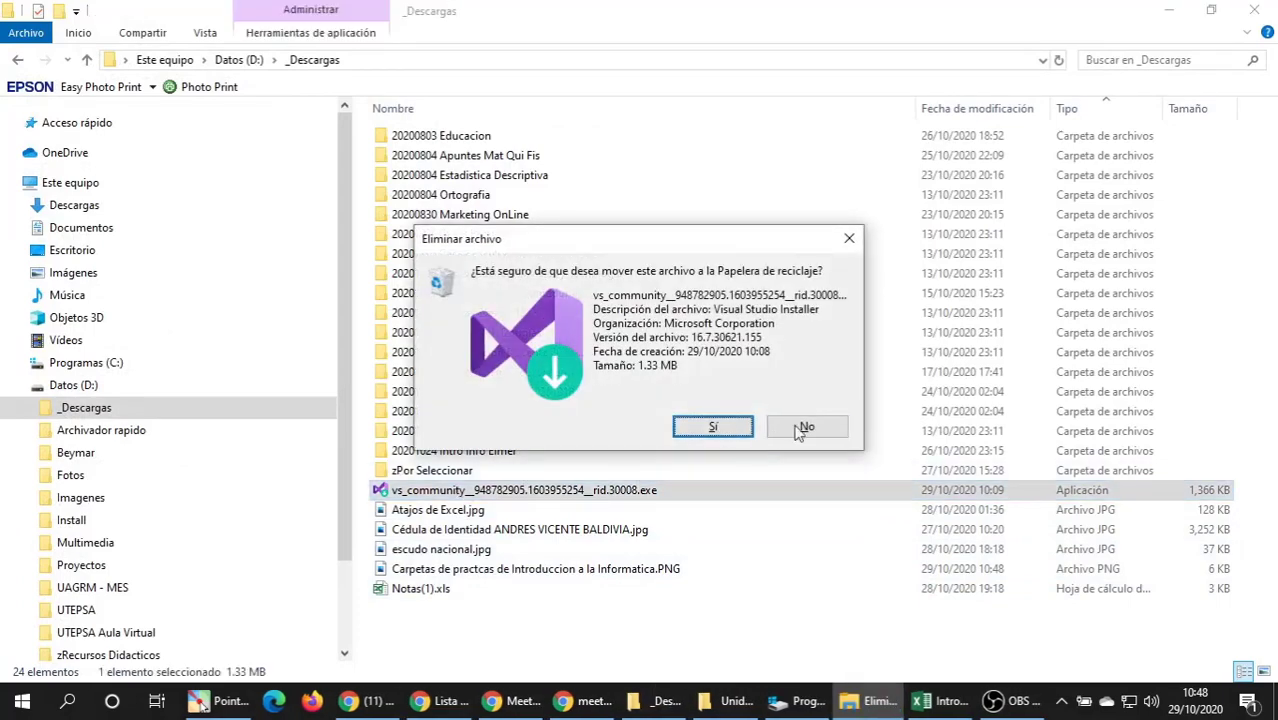
pyautogui.click(716, 424)
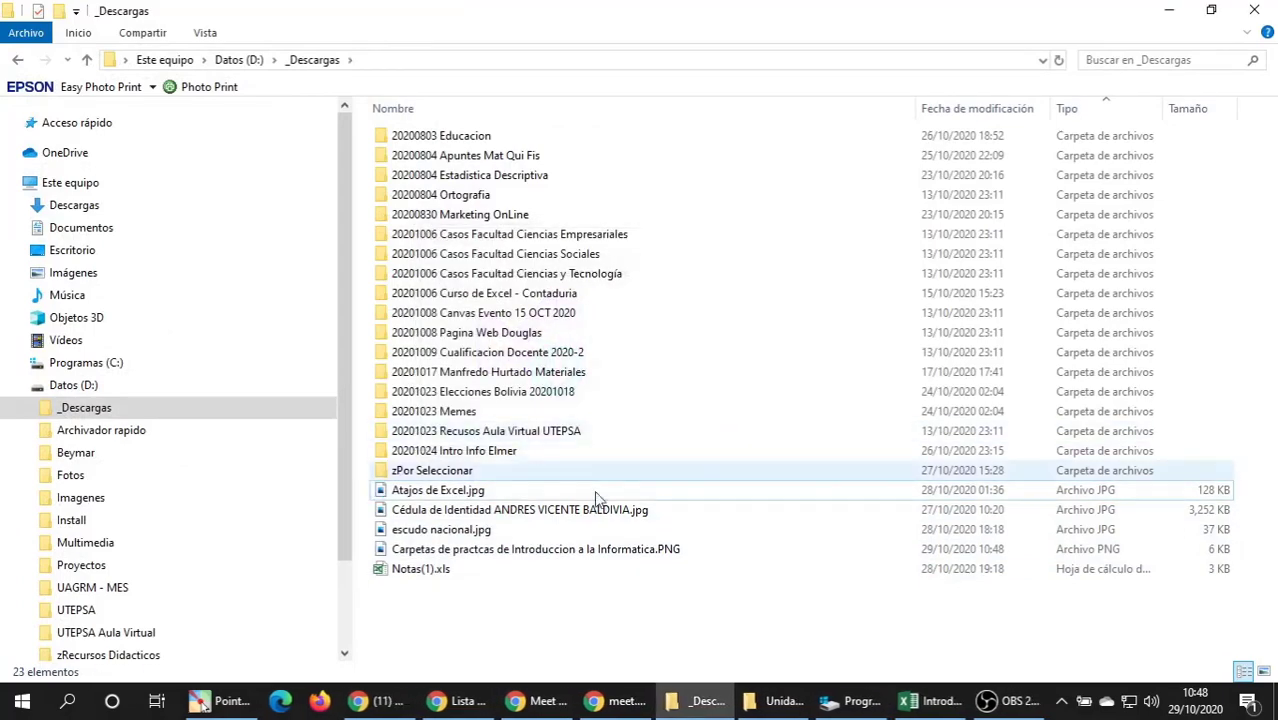
pyautogui.click(452, 555)
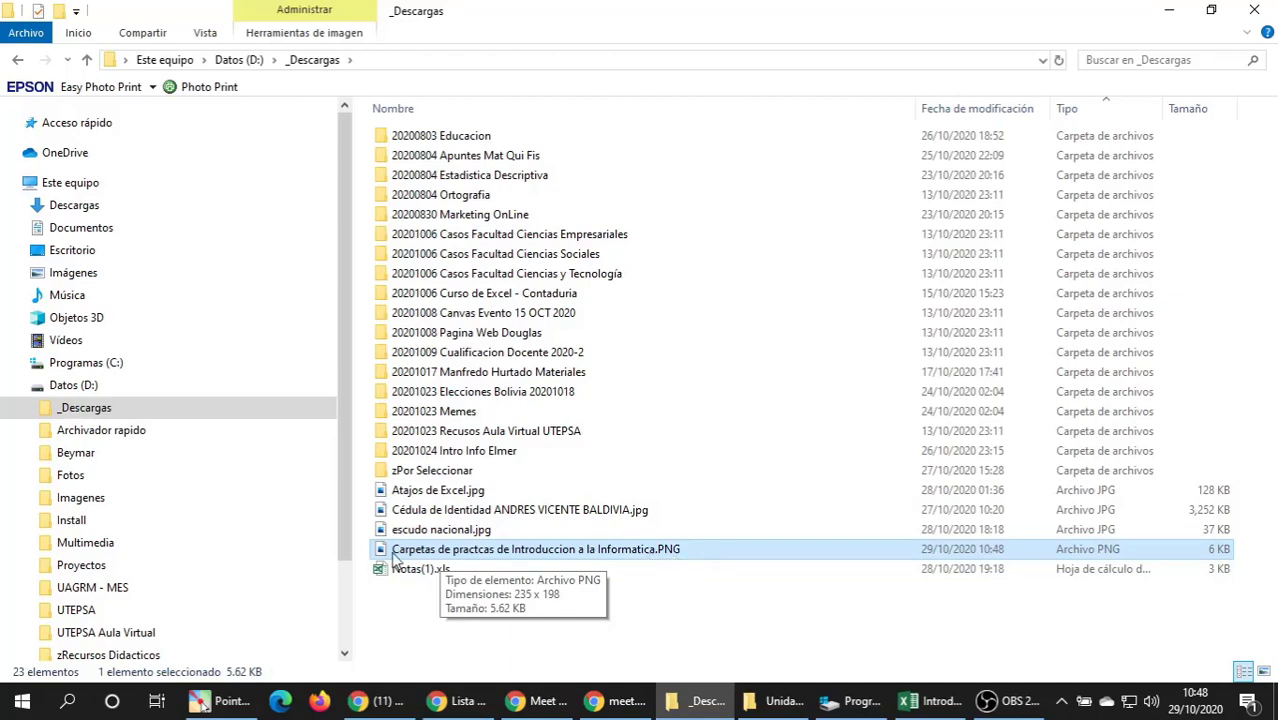
# - View the folder-tree PNG in Photos, zoomed in on the yellow highlight, then return to _Descargas
pyautogui.doubleClick(667, 556)
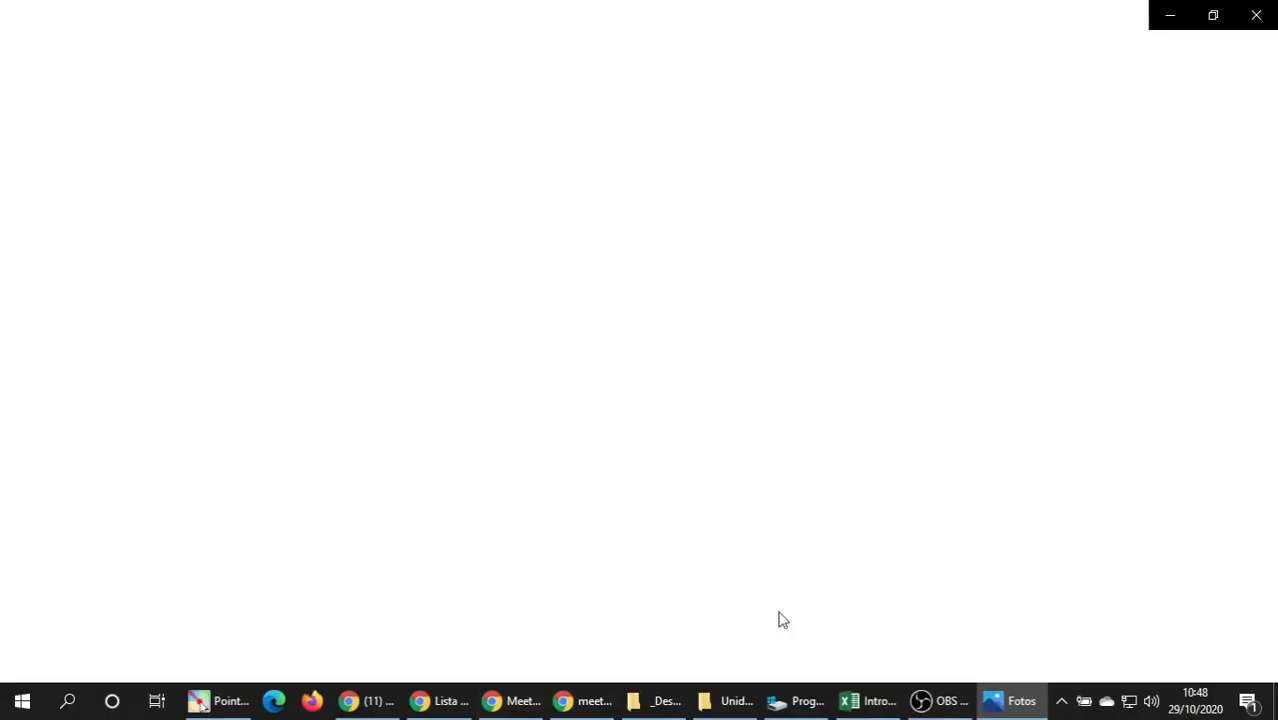
pyautogui.scroll(5, 730, 420)
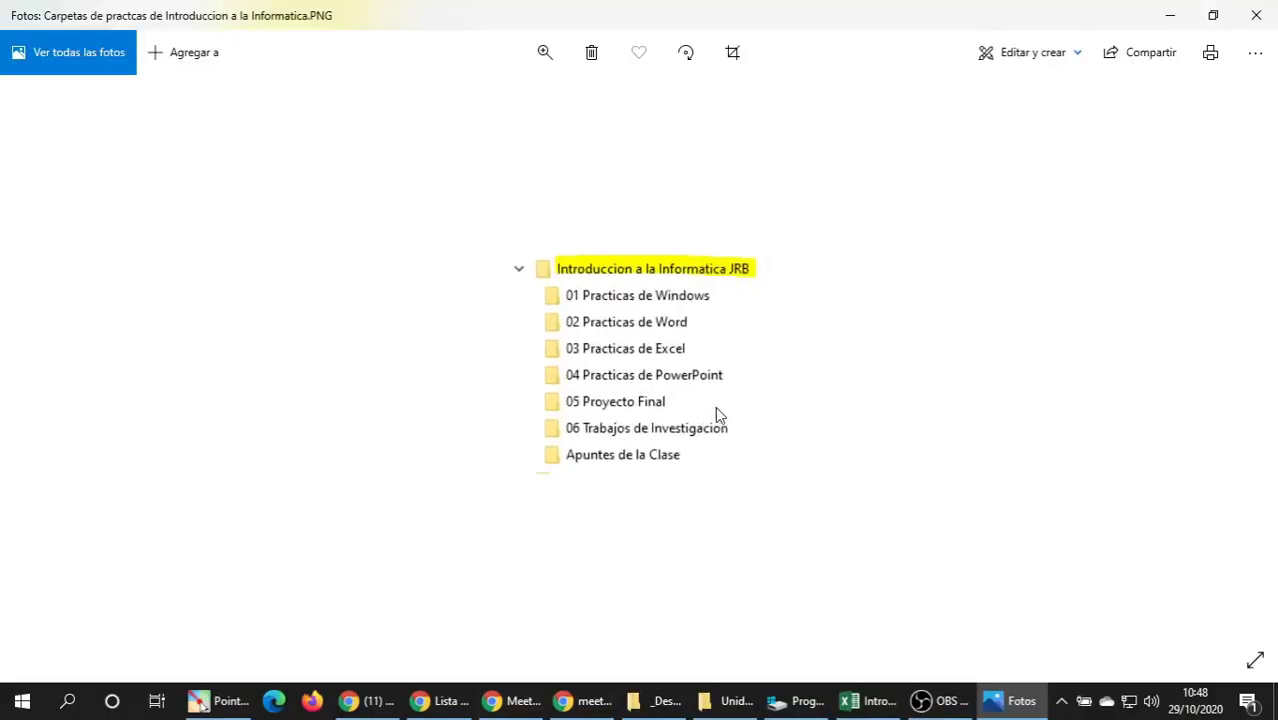
pyautogui.scroll(2, 677, 404)
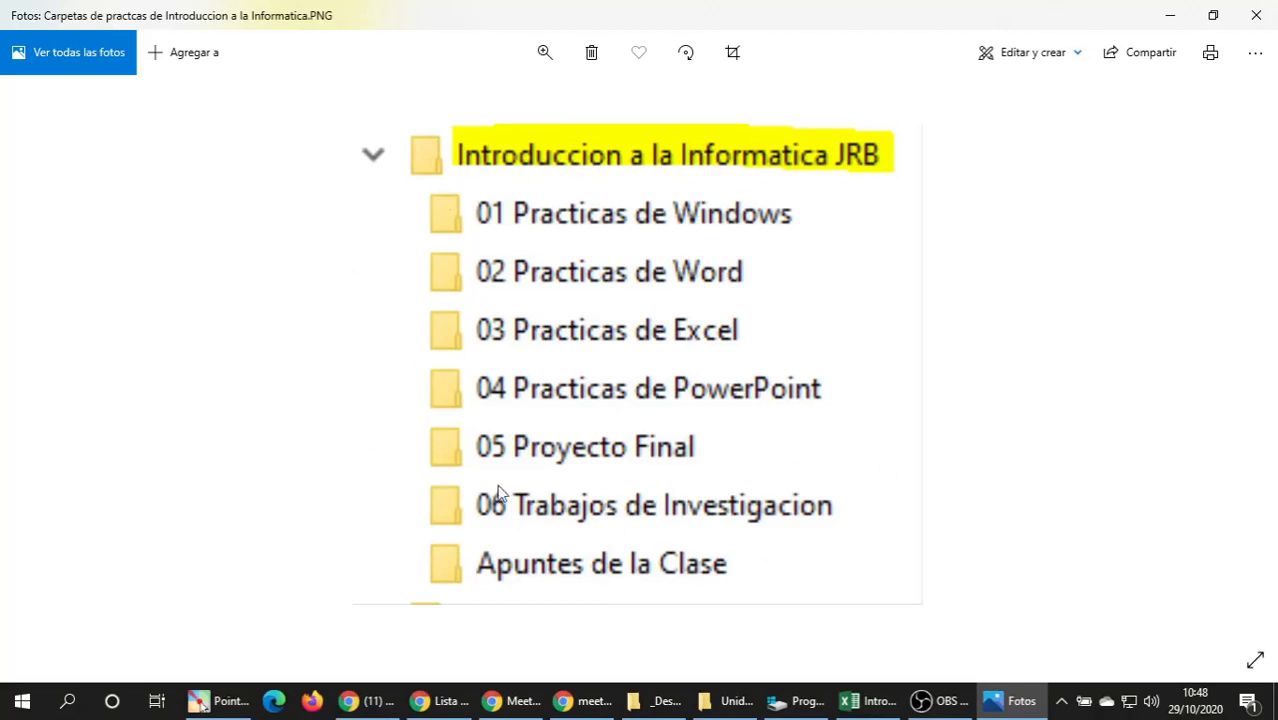
pyautogui.click(660, 712)
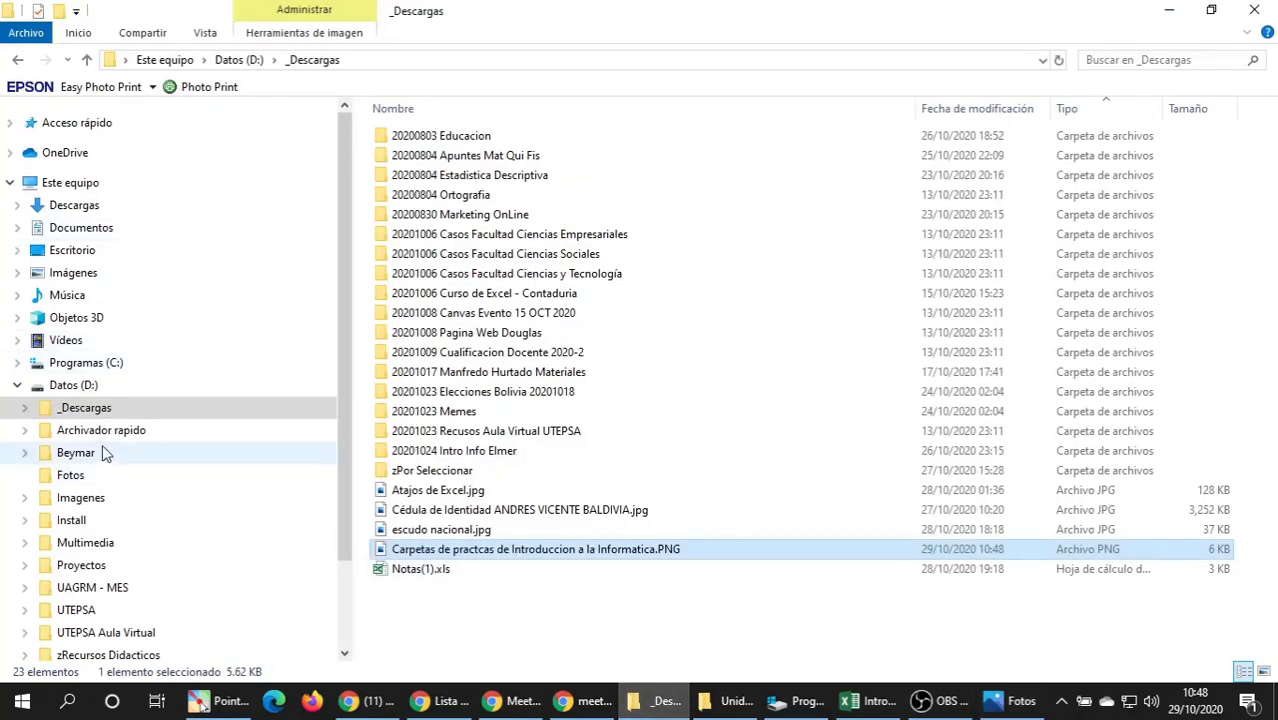
# - Browse the Datos (D:) and Programas (C:) drive listings
pyautogui.click(17, 385)
pyautogui.click(95, 365)
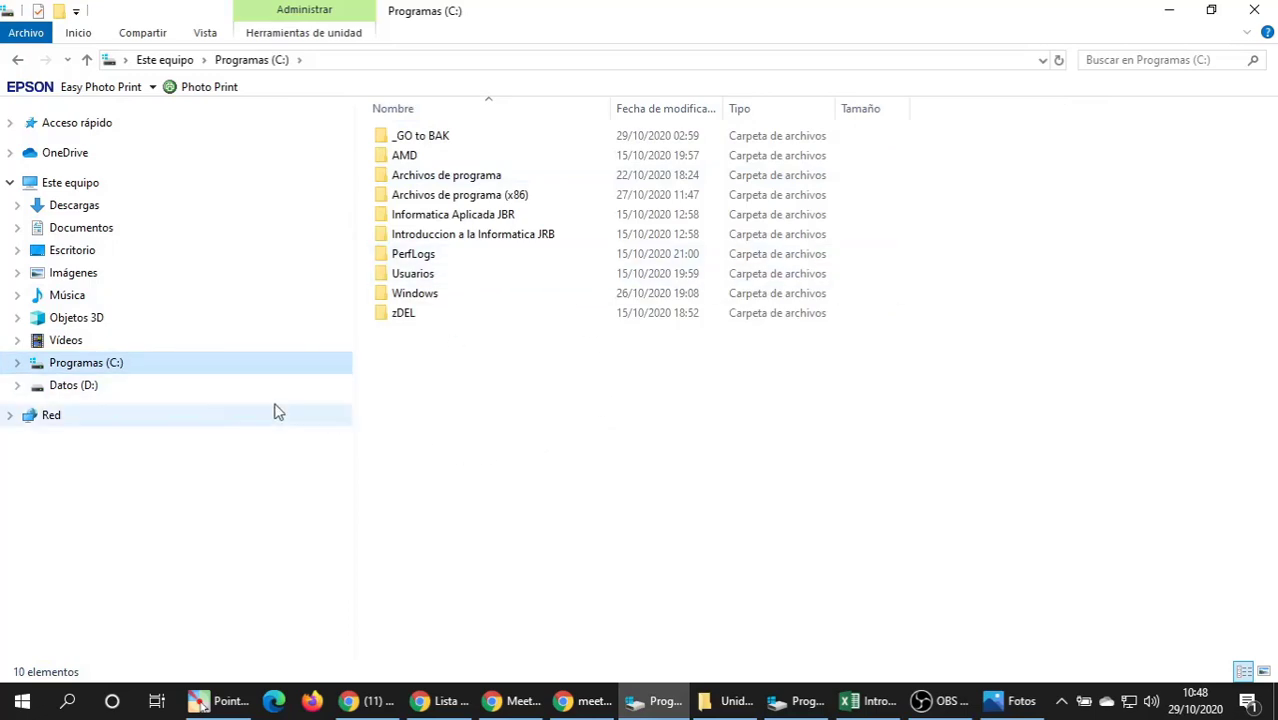
pyautogui.click(68, 390)
pyautogui.click(90, 366)
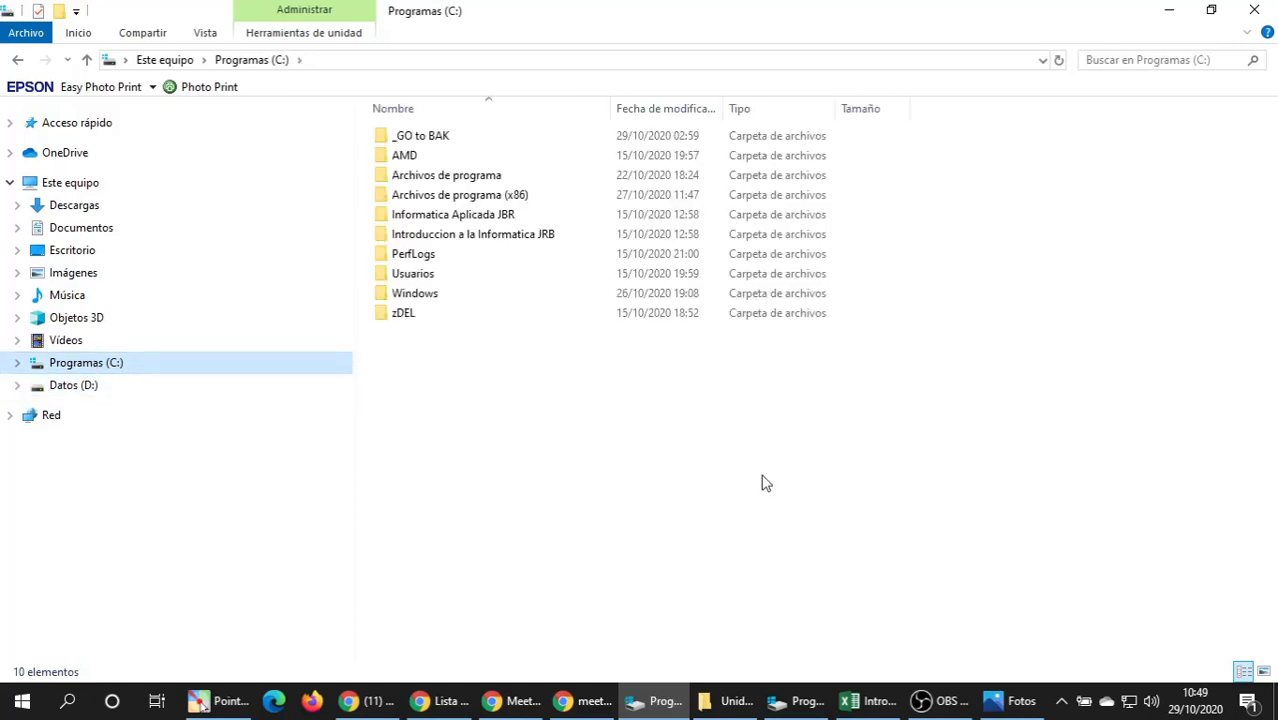
pyautogui.click(548, 426)
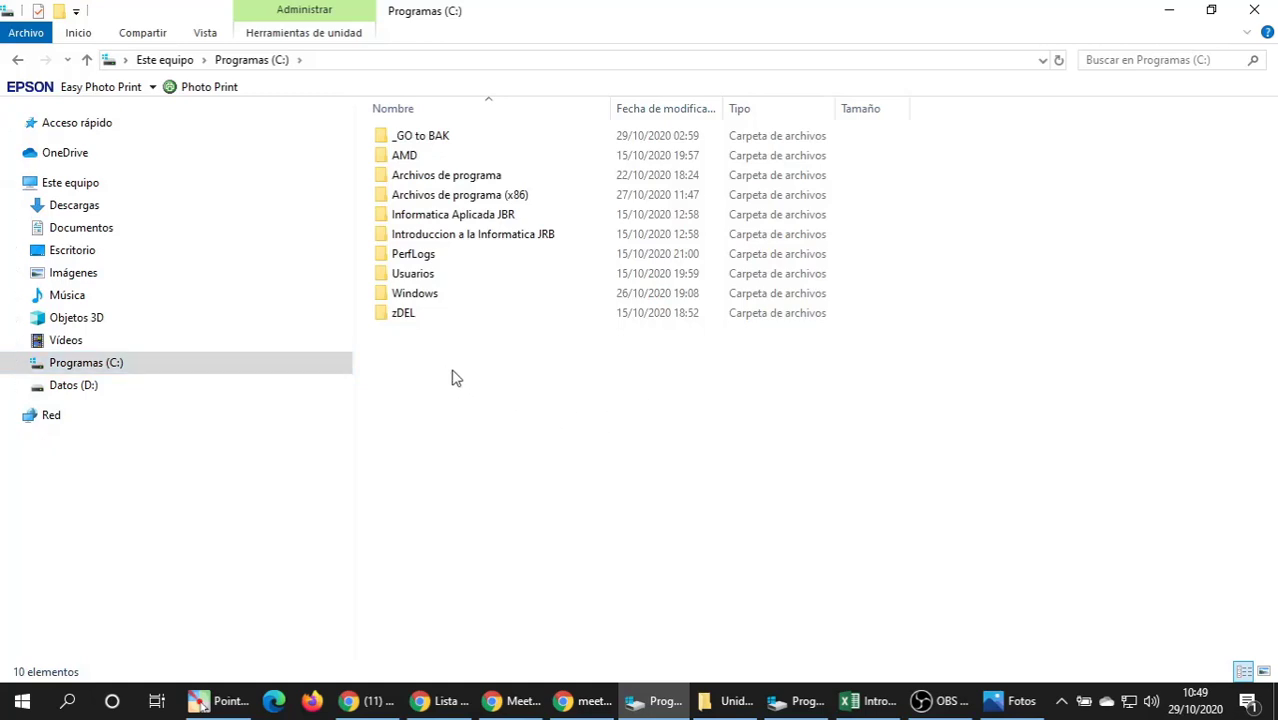
# - Create a folder on C: named 'Introduccion a la Informatica ASA'
pyautogui.rightClick(452, 372)
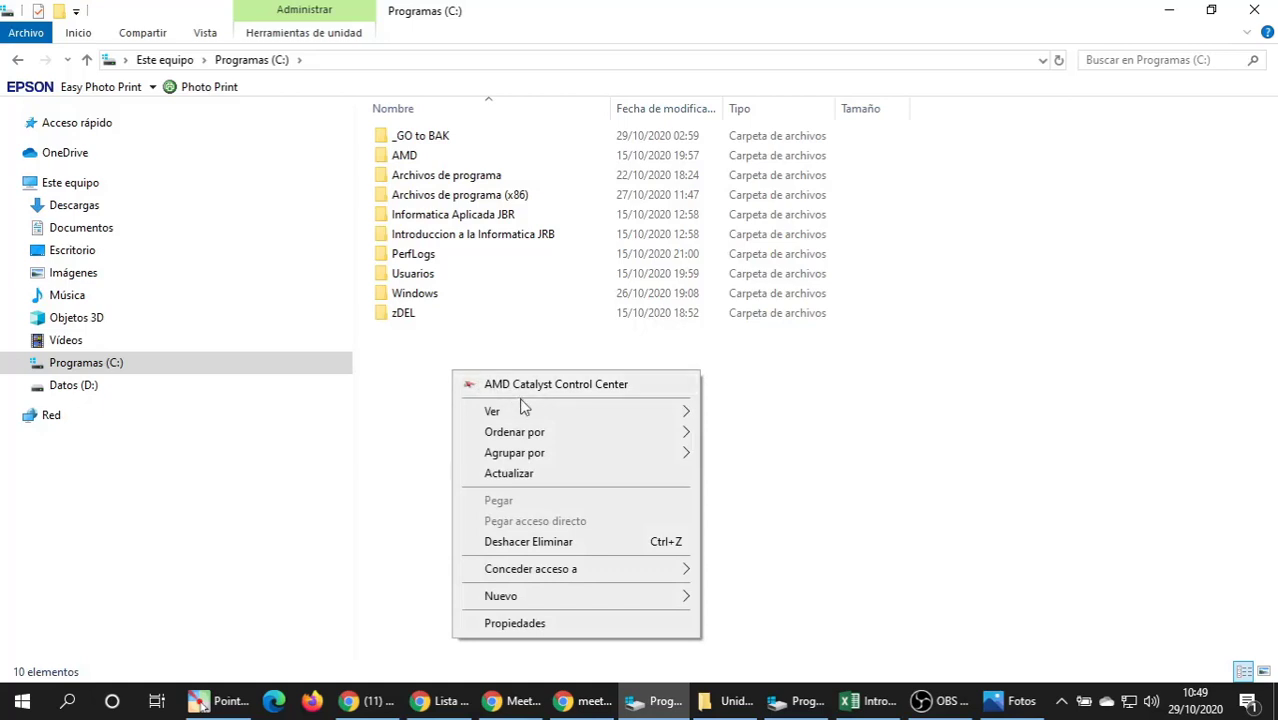
pyautogui.moveTo(617, 603)
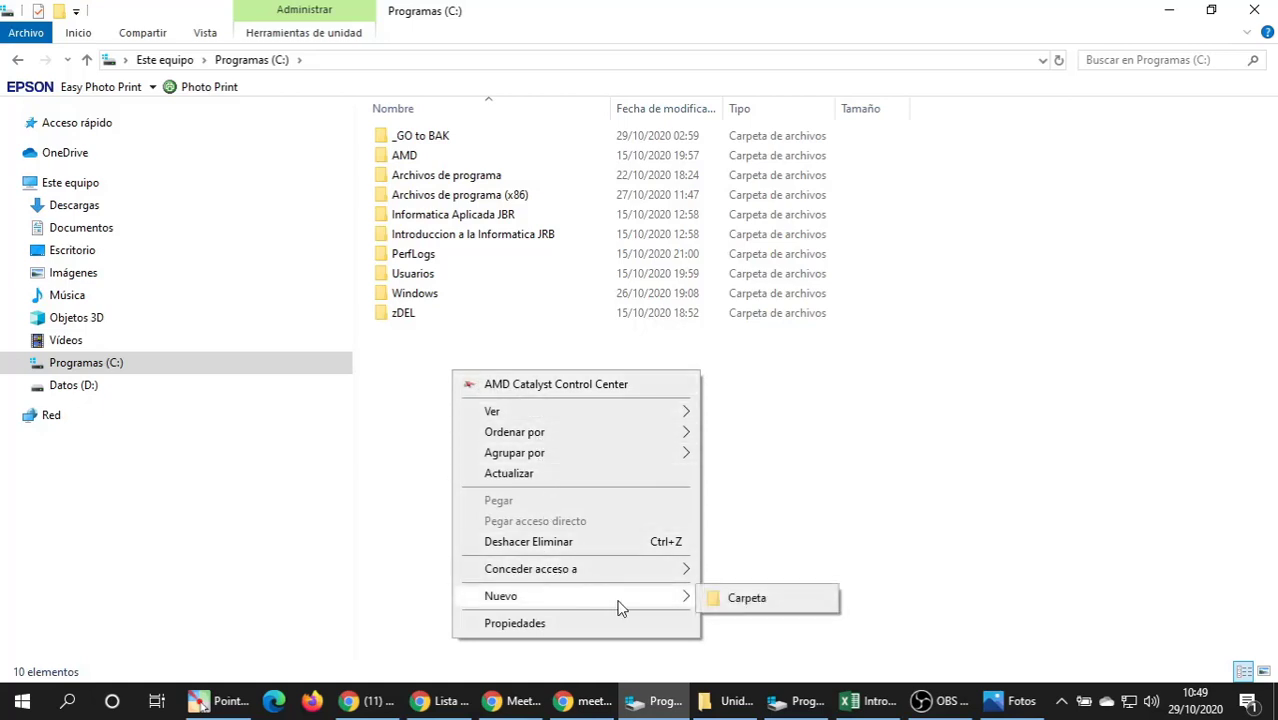
pyautogui.click(764, 604)
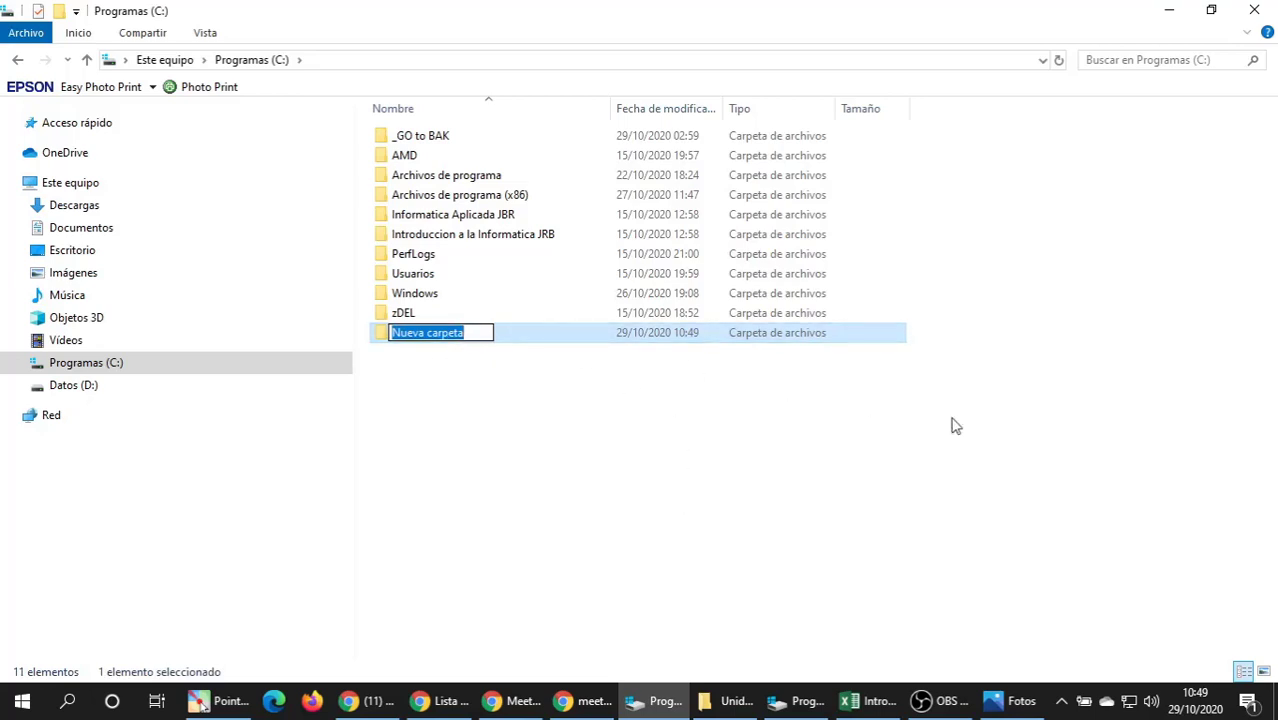
pyautogui.write('I')
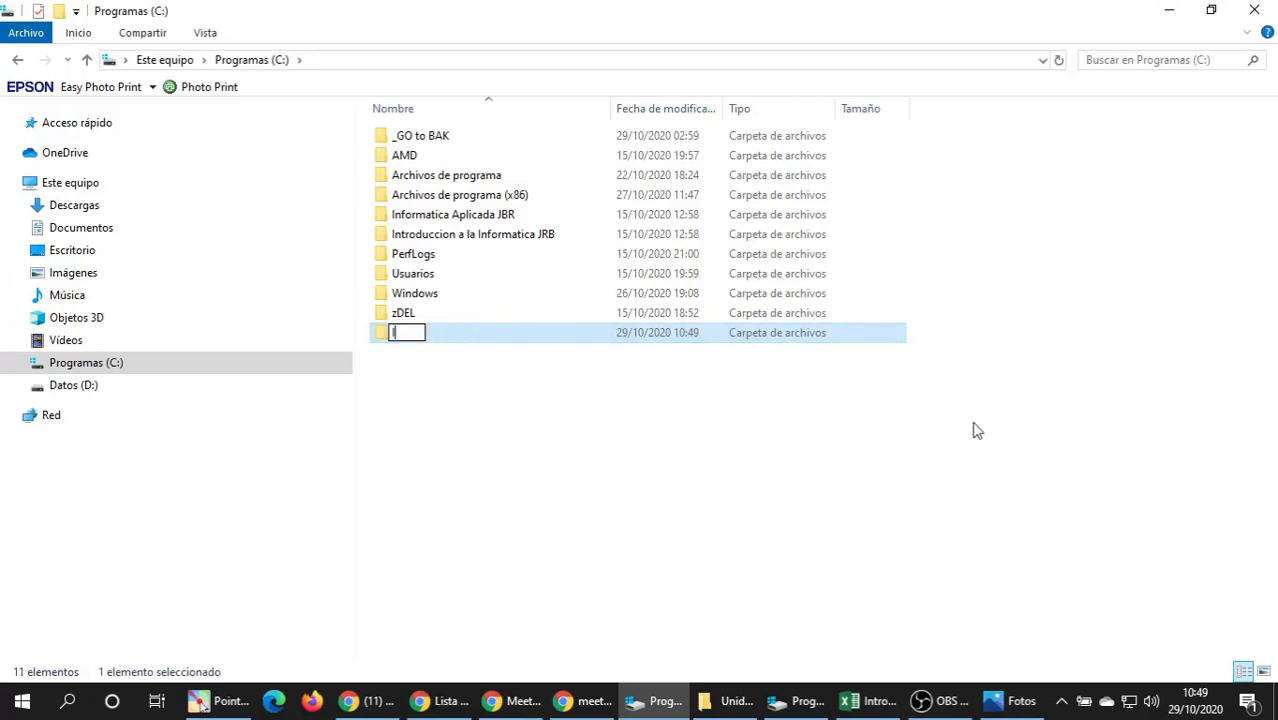
pyautogui.write('ntroducci')
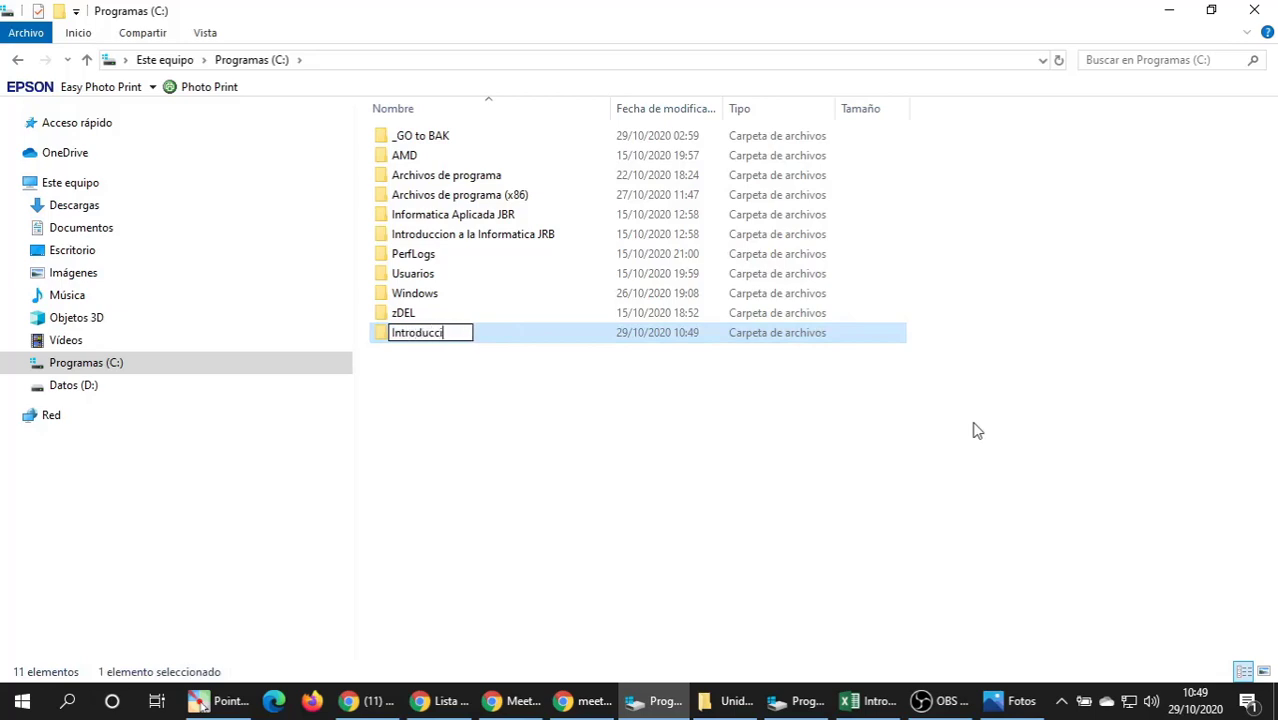
pyautogui.write('on a la I')
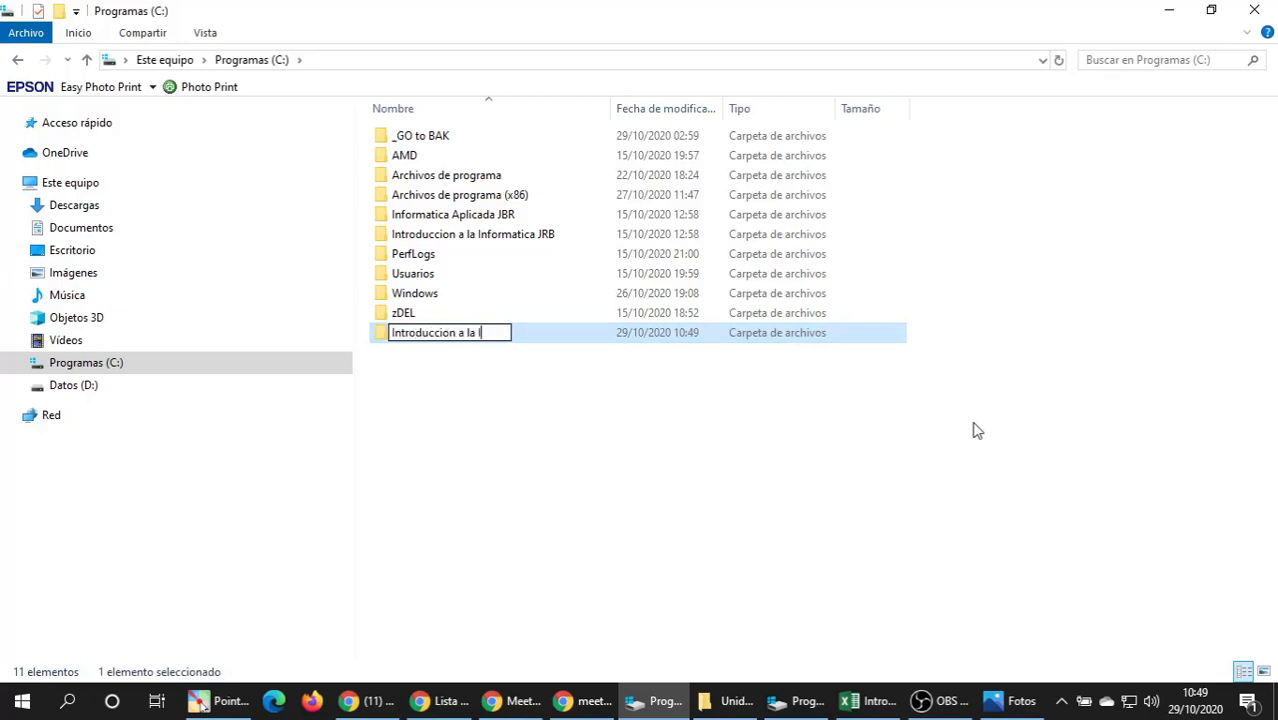
pyautogui.write('nformatica')
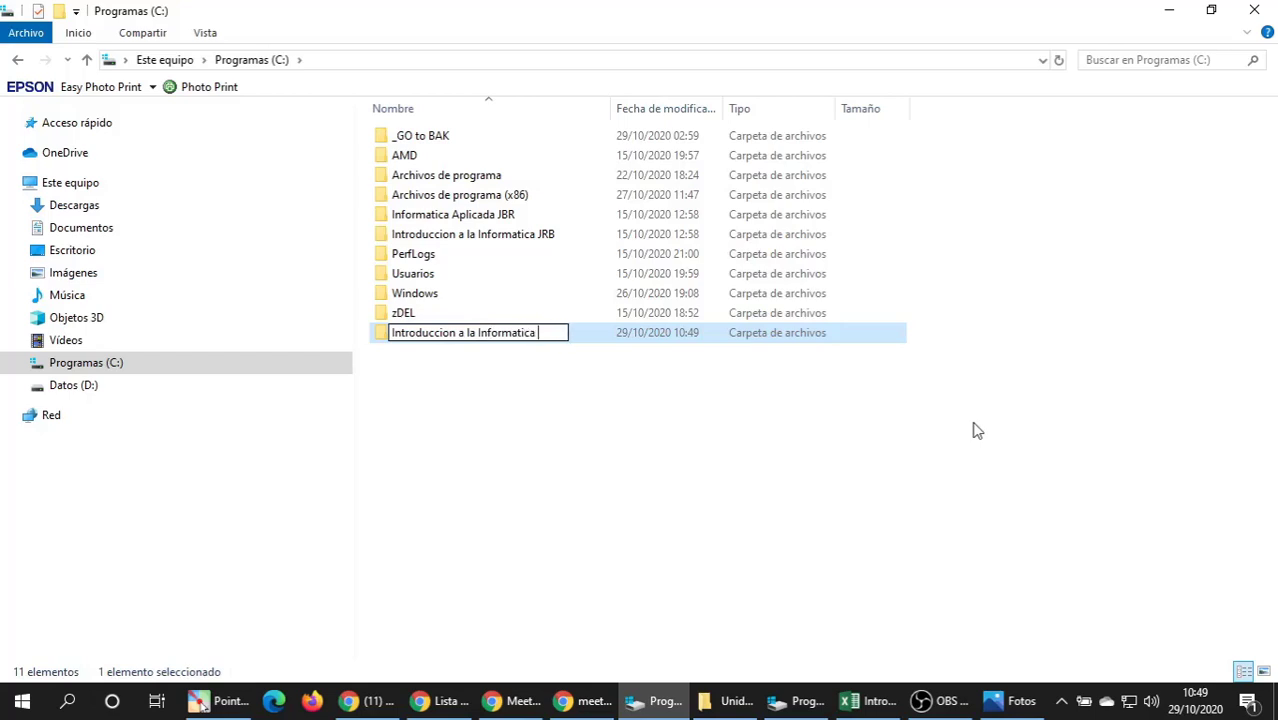
pyautogui.write('ASA')
pyautogui.press('BackSpace')
pyautogui.press('BackSpace')
pyautogui.press('BackSpace')
pyautogui.write('WIN')
pyautogui.press('BackSpace')
pyautogui.press('BackSpace')
pyautogui.press('BackSpace')
pyautogui.write('A')
pyautogui.press('Return')
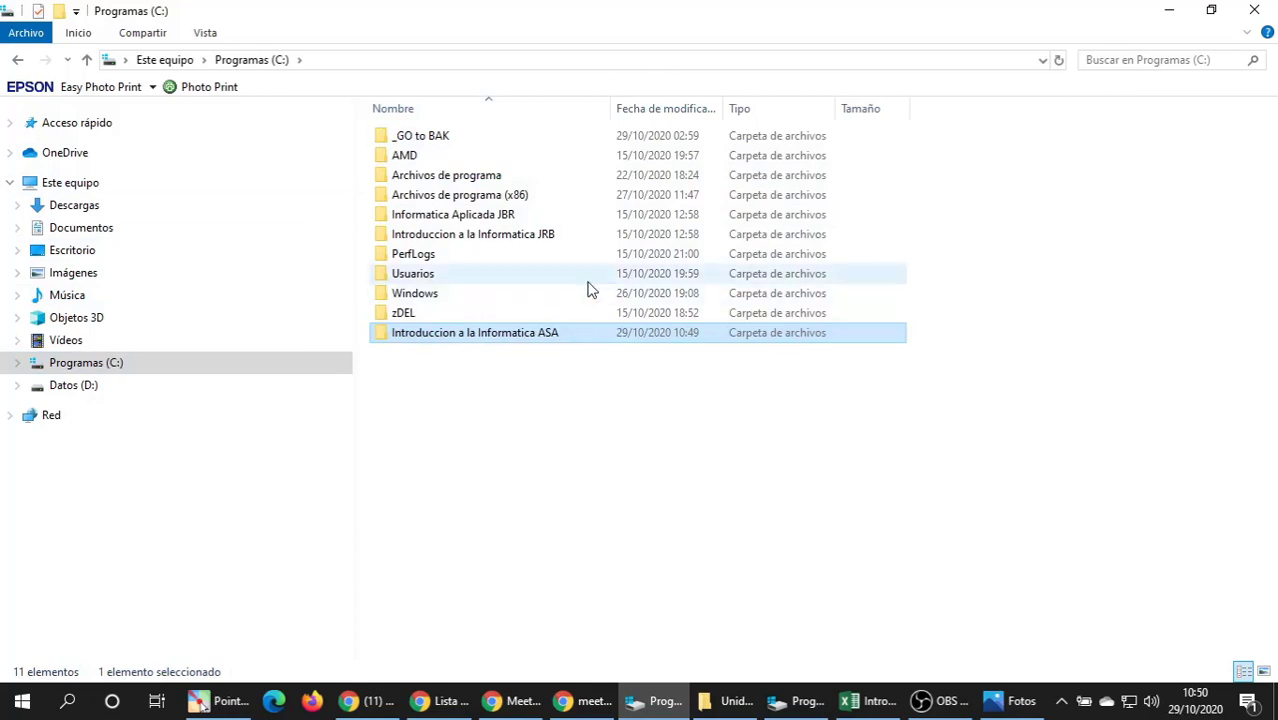
# - Refresh the Programas (C:) listing and open the Introduccion a la Informatica ASA folder
pyautogui.rightClick(661, 436)
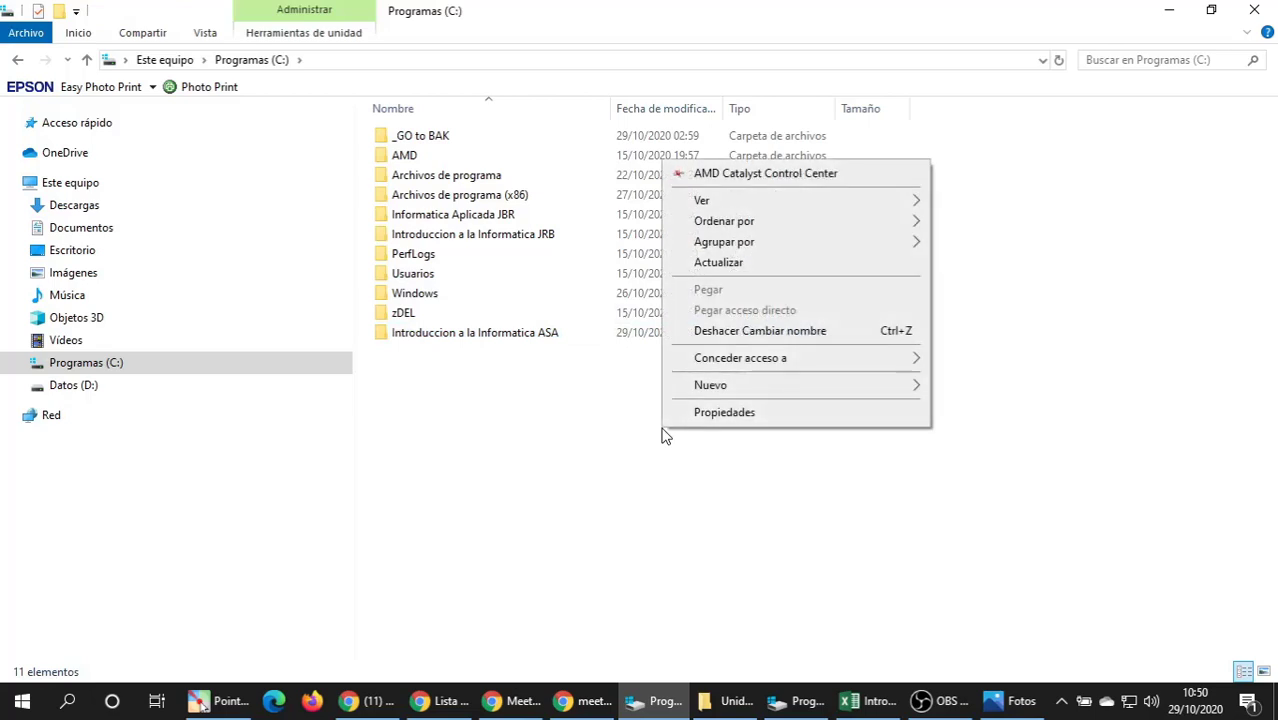
pyautogui.click(741, 258)
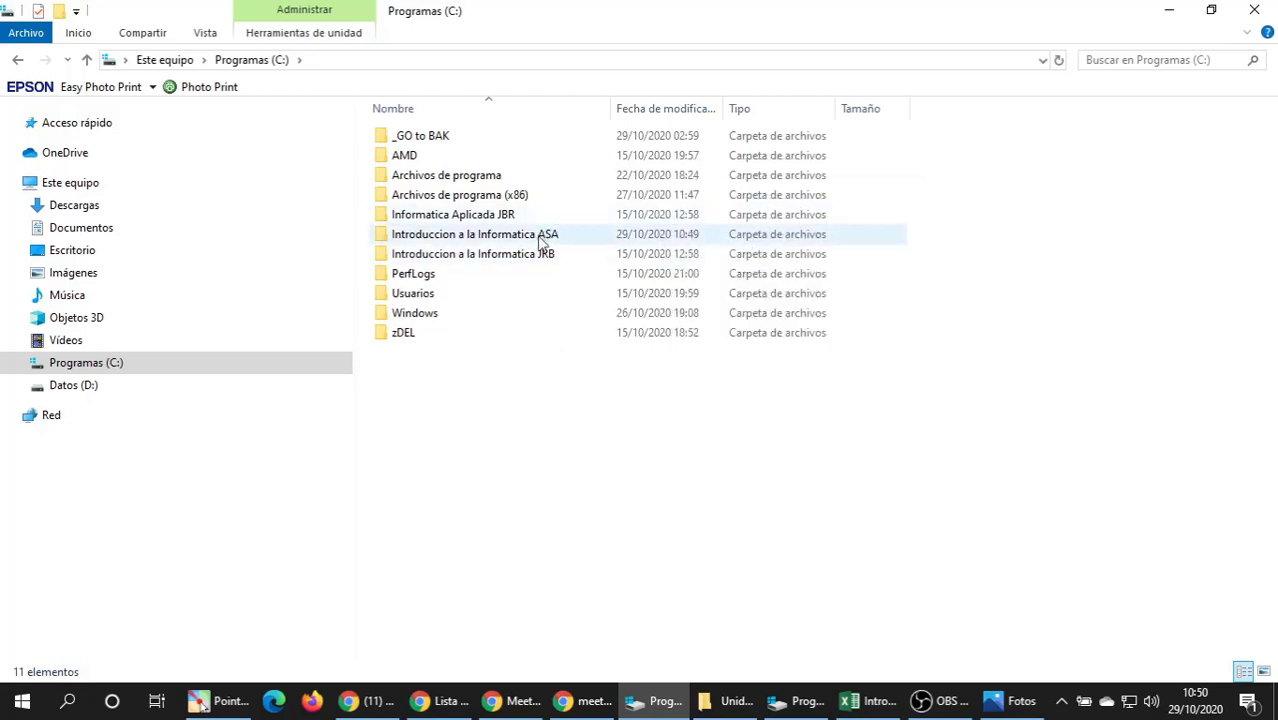
pyautogui.click(407, 233)
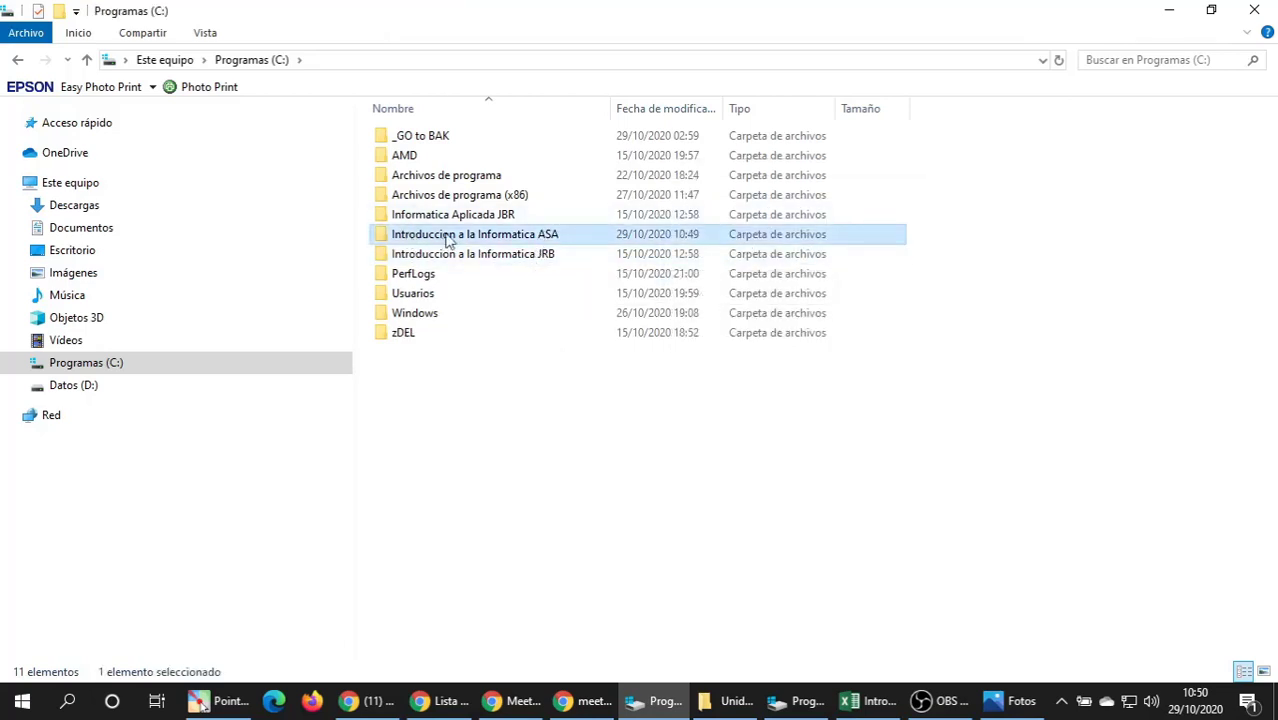
pyautogui.doubleClick(551, 241)
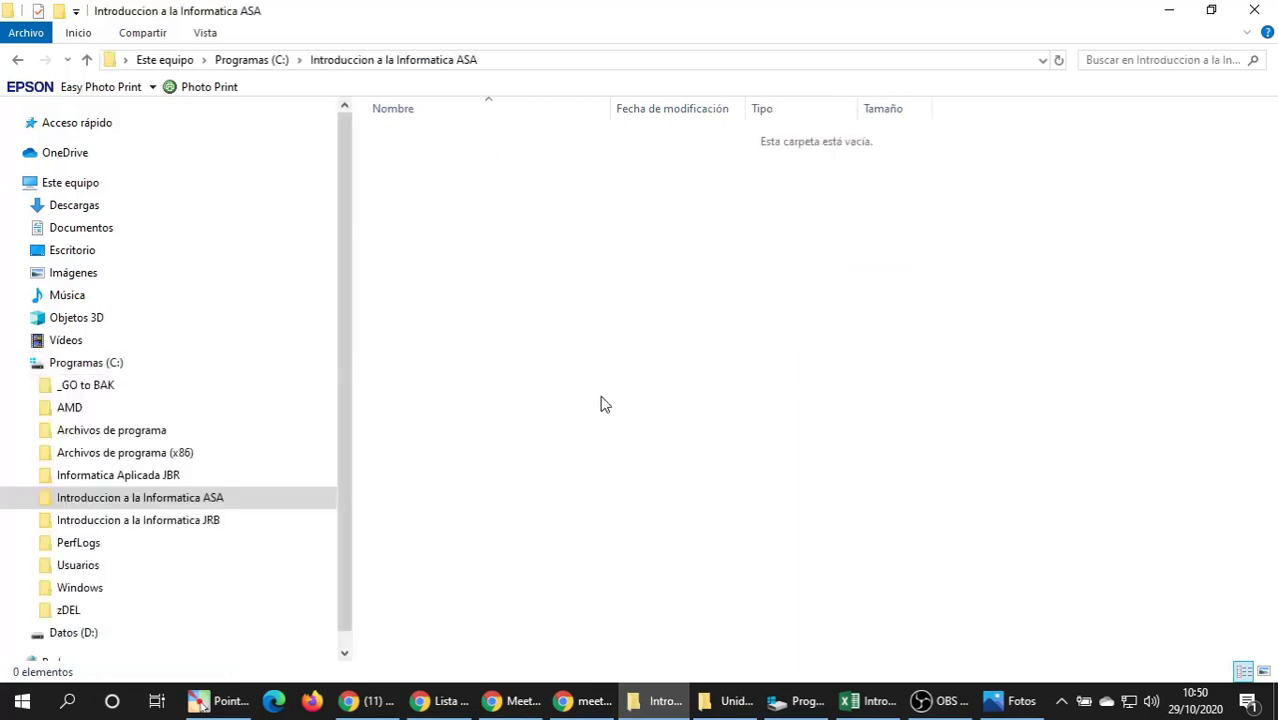
# - Compare with the JRB folder's subfolders, then view the reference folder-tree image
pyautogui.scroll(-1, 120, 410)
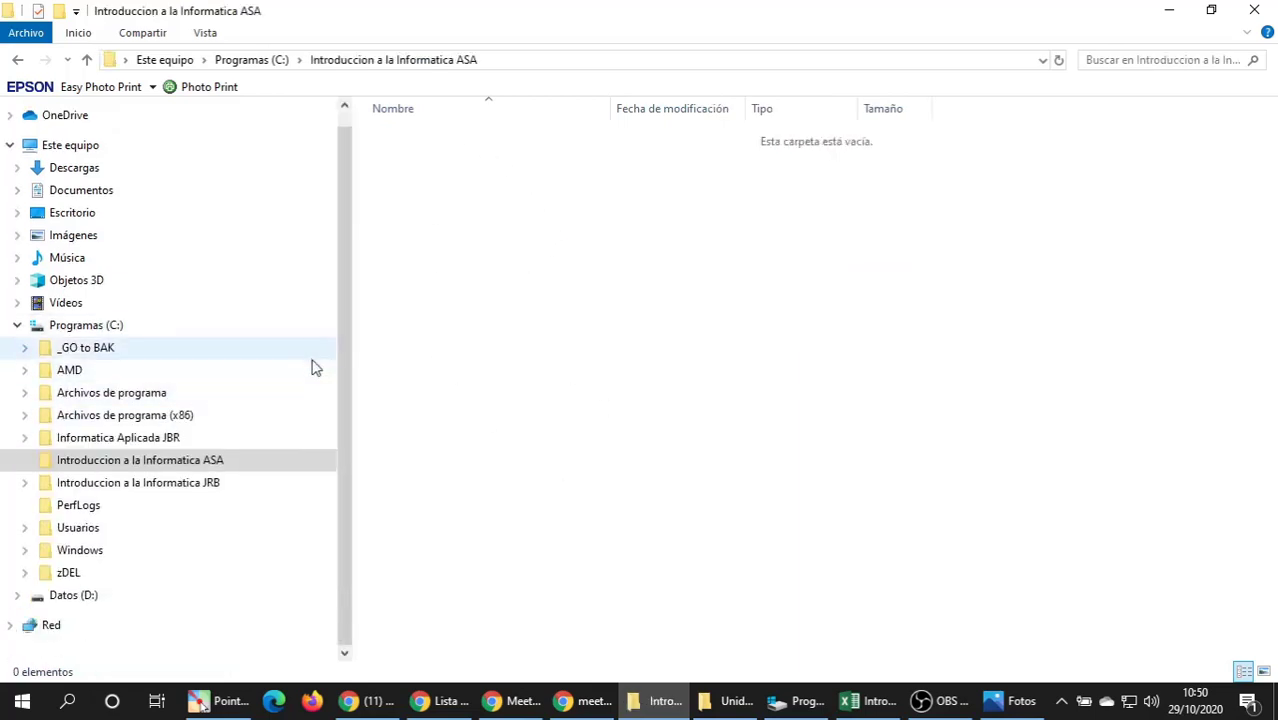
pyautogui.click(87, 489)
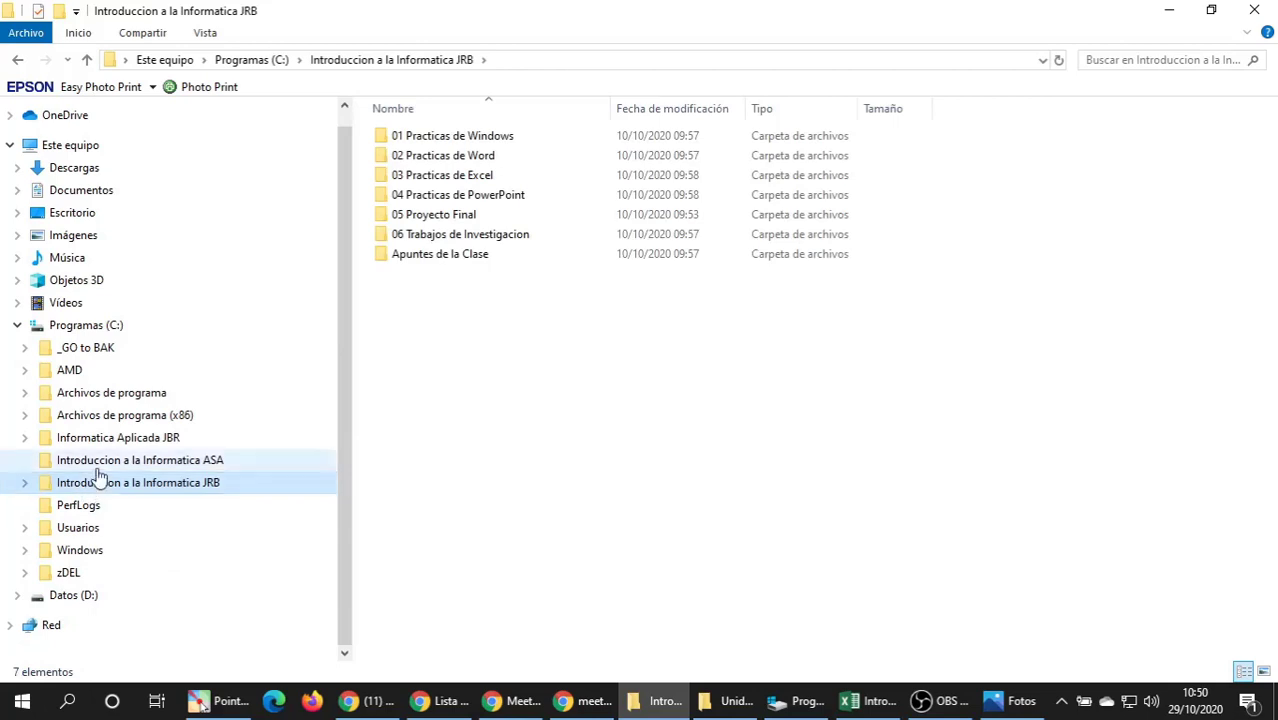
pyautogui.click(105, 466)
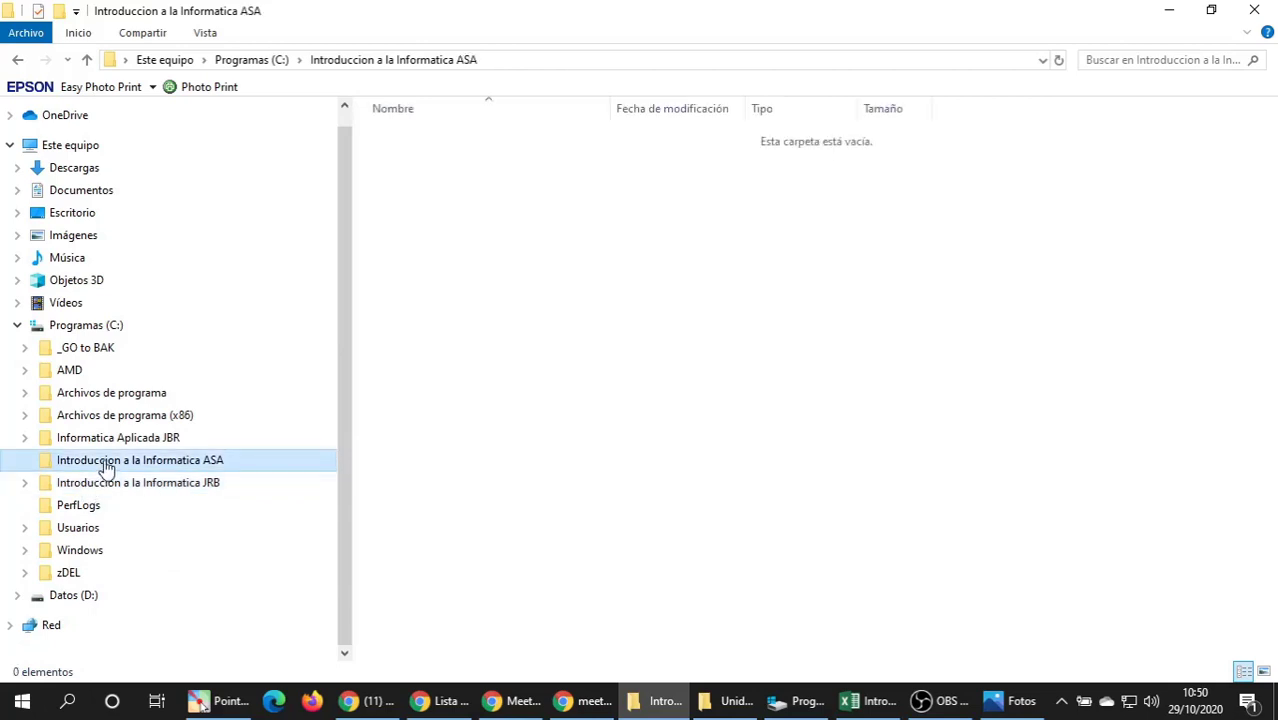
pyautogui.click(1012, 704)
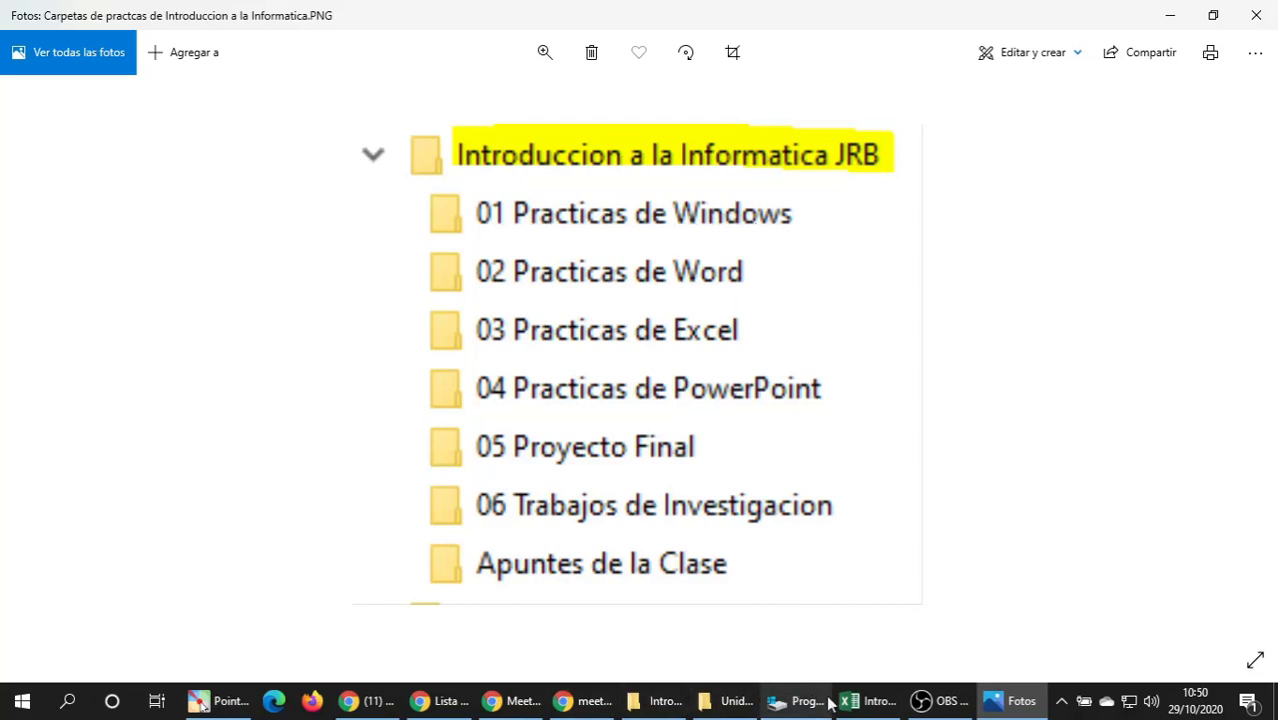
# - Switch to the ASA folder window and add a new folder inside it
pyautogui.click(727, 701)
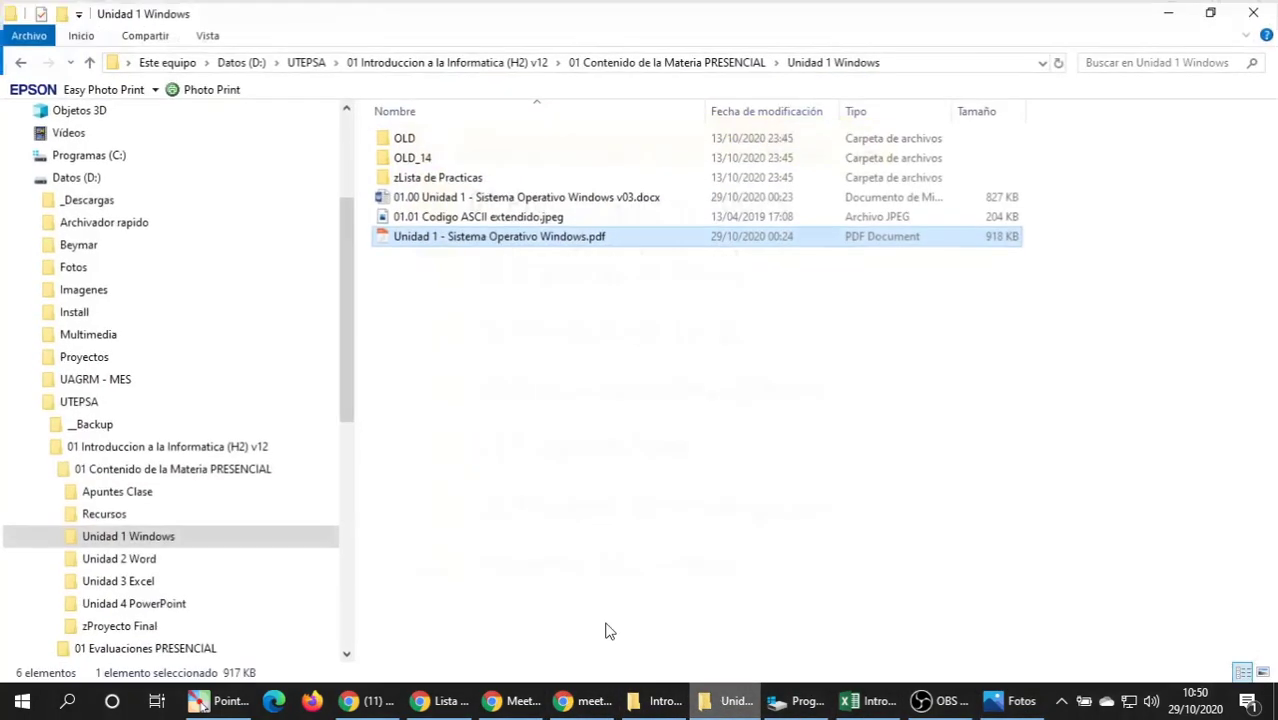
pyautogui.click(660, 701)
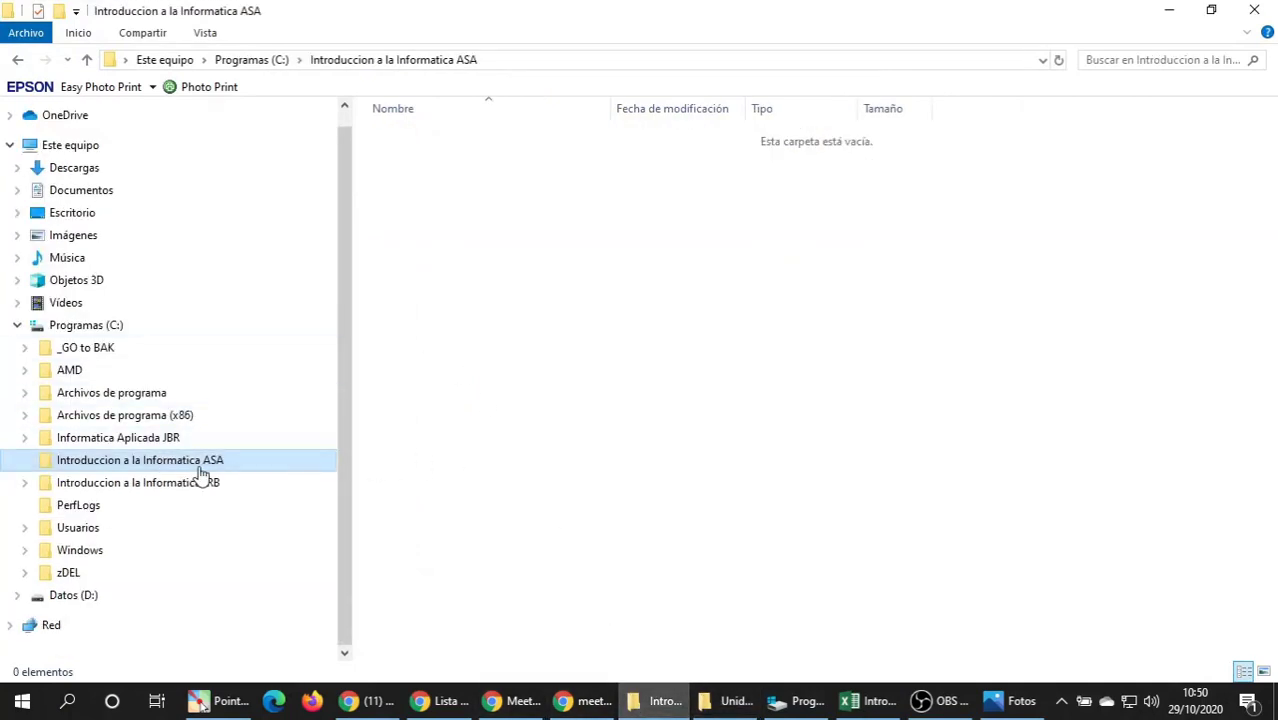
pyautogui.rightClick(467, 204)
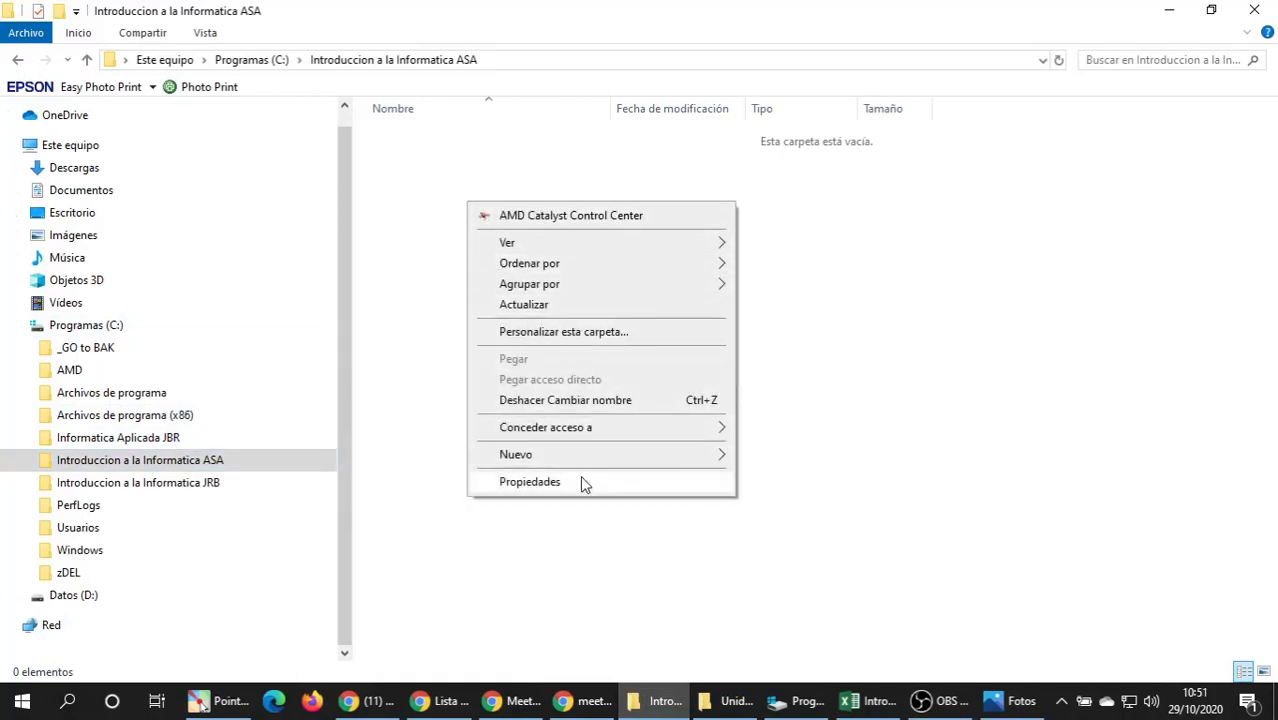
pyautogui.moveTo(670, 466)
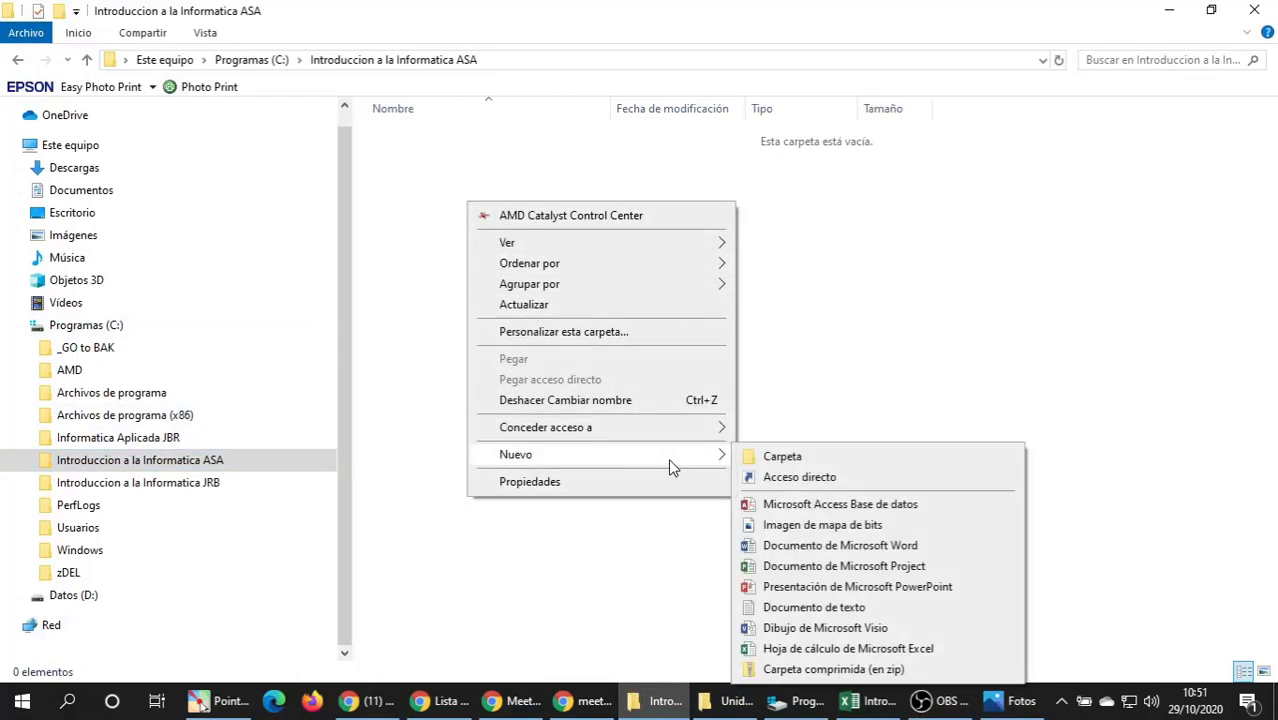
pyautogui.click(782, 456)
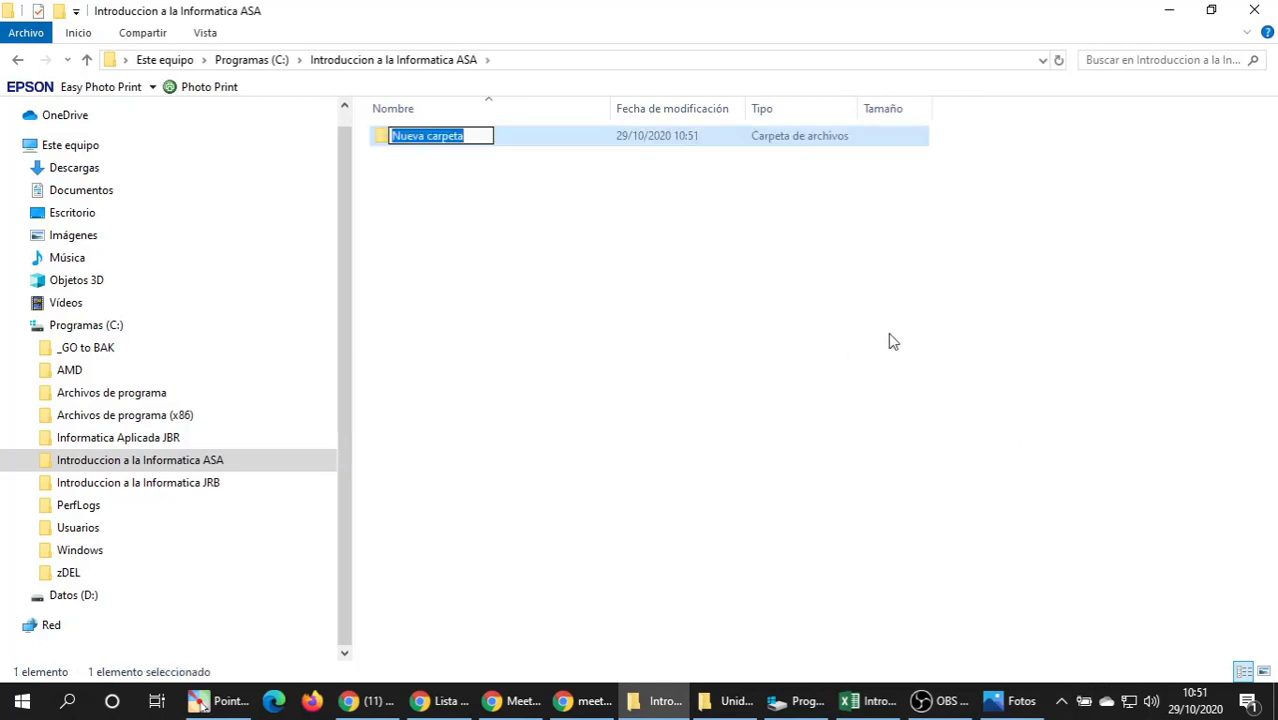
# - Name the new folder '01 Practicas de Windows'
pyautogui.write('01')
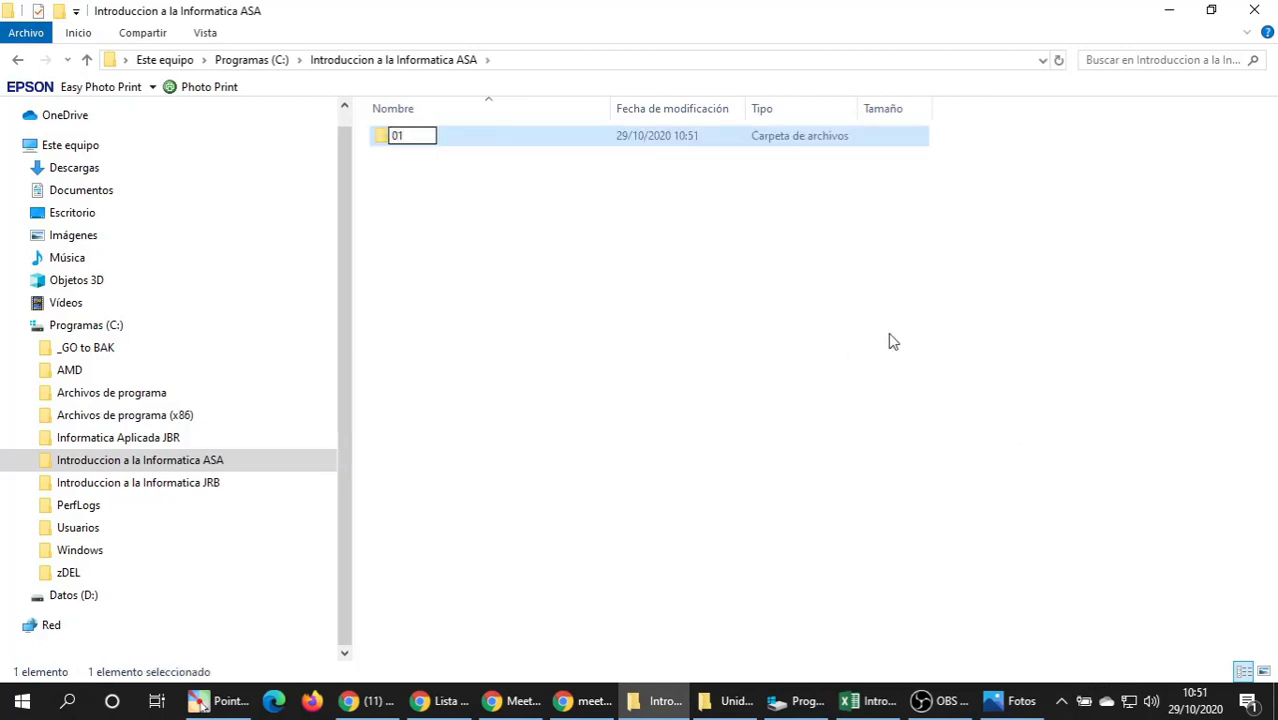
pyautogui.write(' Introduccion')
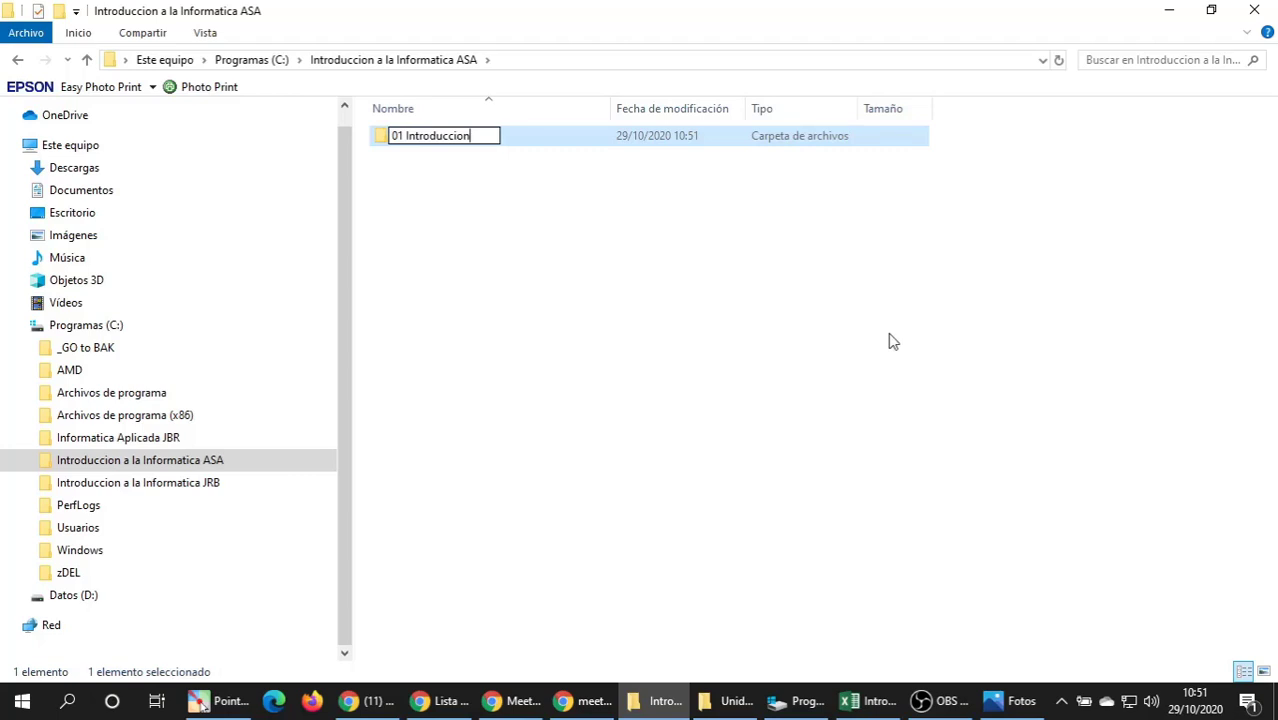
pyautogui.press('BackSpace')
pyautogui.press('BackSpace')
pyautogui.press('BackSpace')
pyautogui.press('BackSpace')
pyautogui.press('BackSpace')
pyautogui.press('BackSpace')
pyautogui.press('BackSpace')
pyautogui.press('BackSpace')
pyautogui.press('BackSpace')
pyautogui.press('BackSpace')
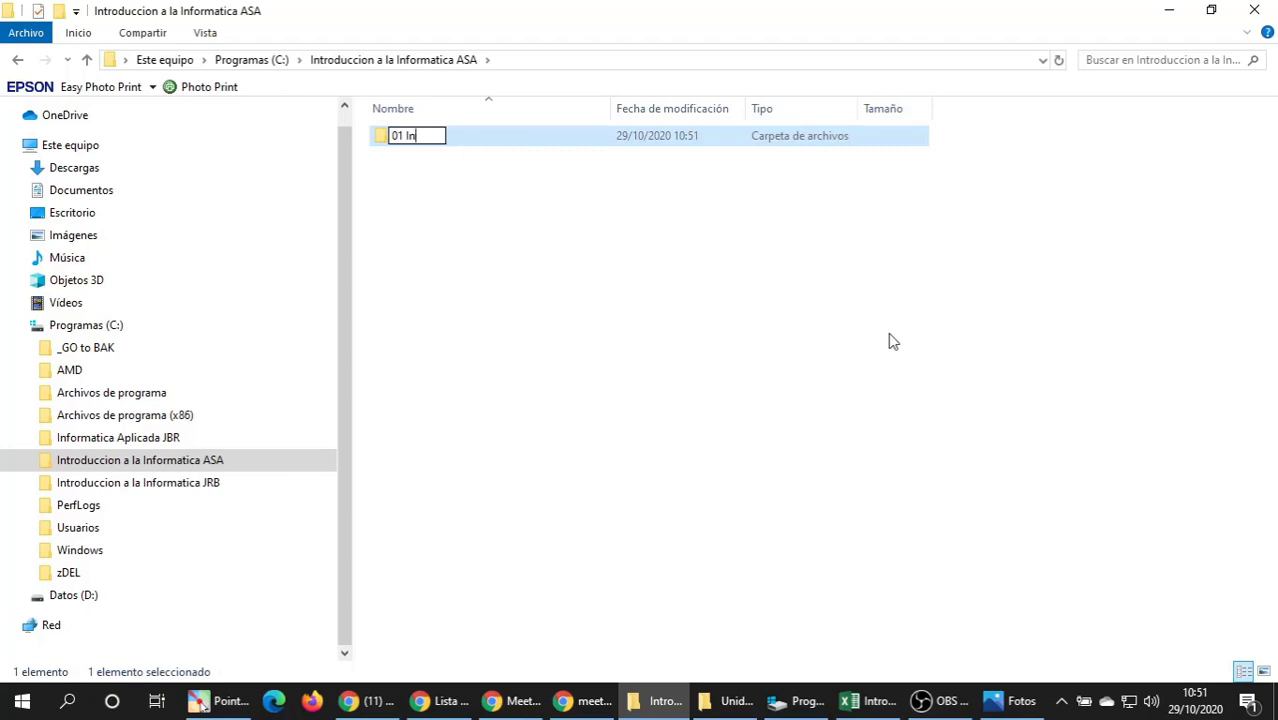
pyautogui.press('BackSpace')
pyautogui.write('Practicas de Widn')
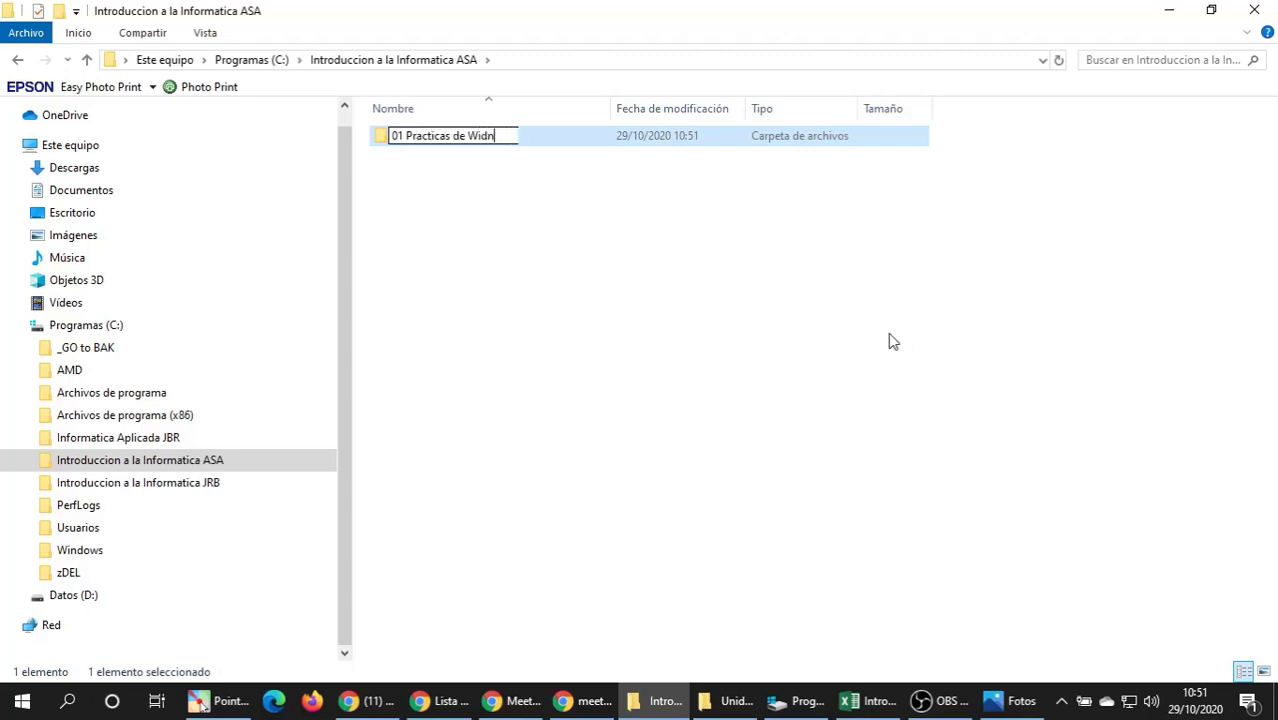
pyautogui.press('BackSpace')
pyautogui.press('BackSpace')
pyautogui.write('ndows')
pyautogui.press('Return')
pyautogui.click(845, 342)
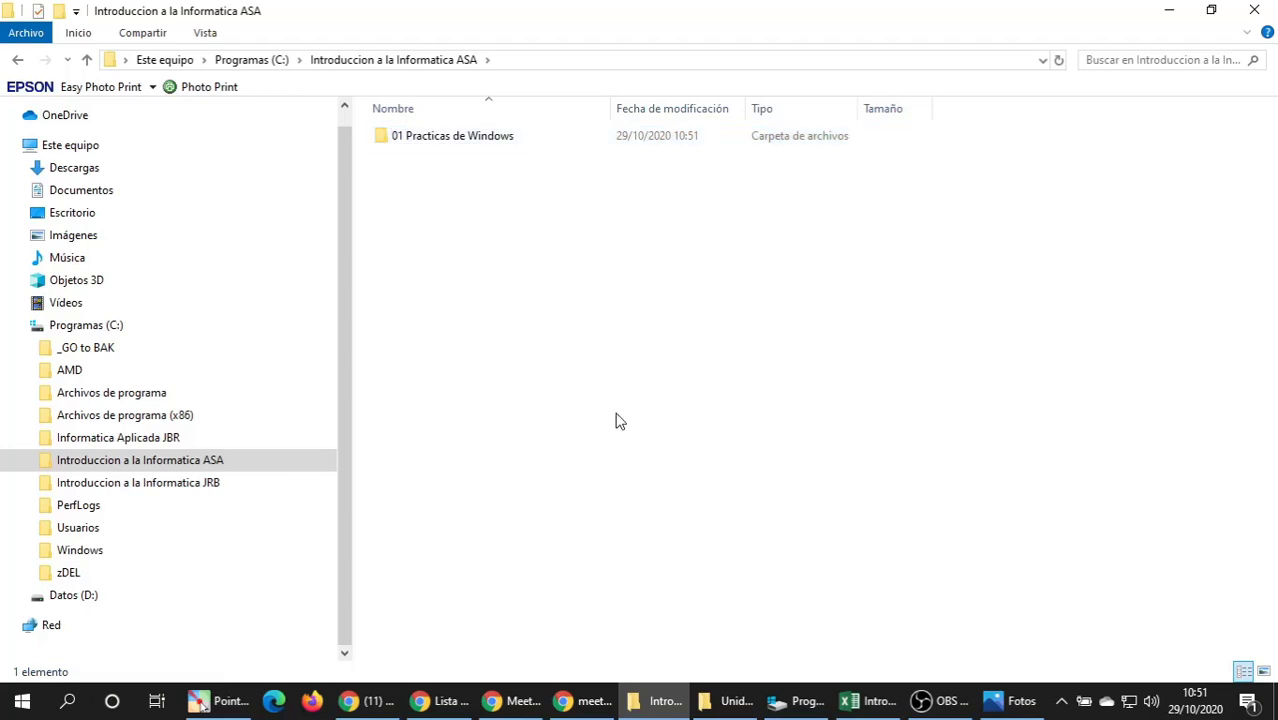
# - Create the folder '02 Practicas de Word' in the ASA folder
pyautogui.click(1010, 700)
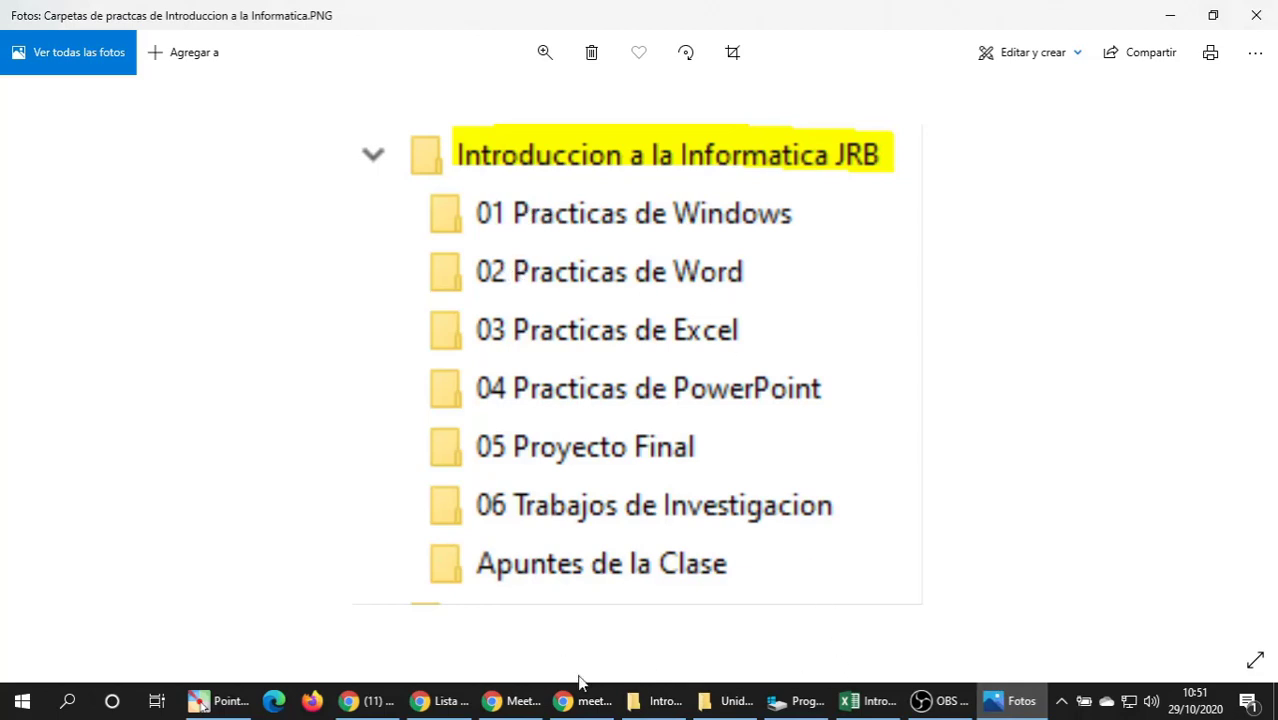
pyautogui.click(650, 702)
pyautogui.rightClick(455, 285)
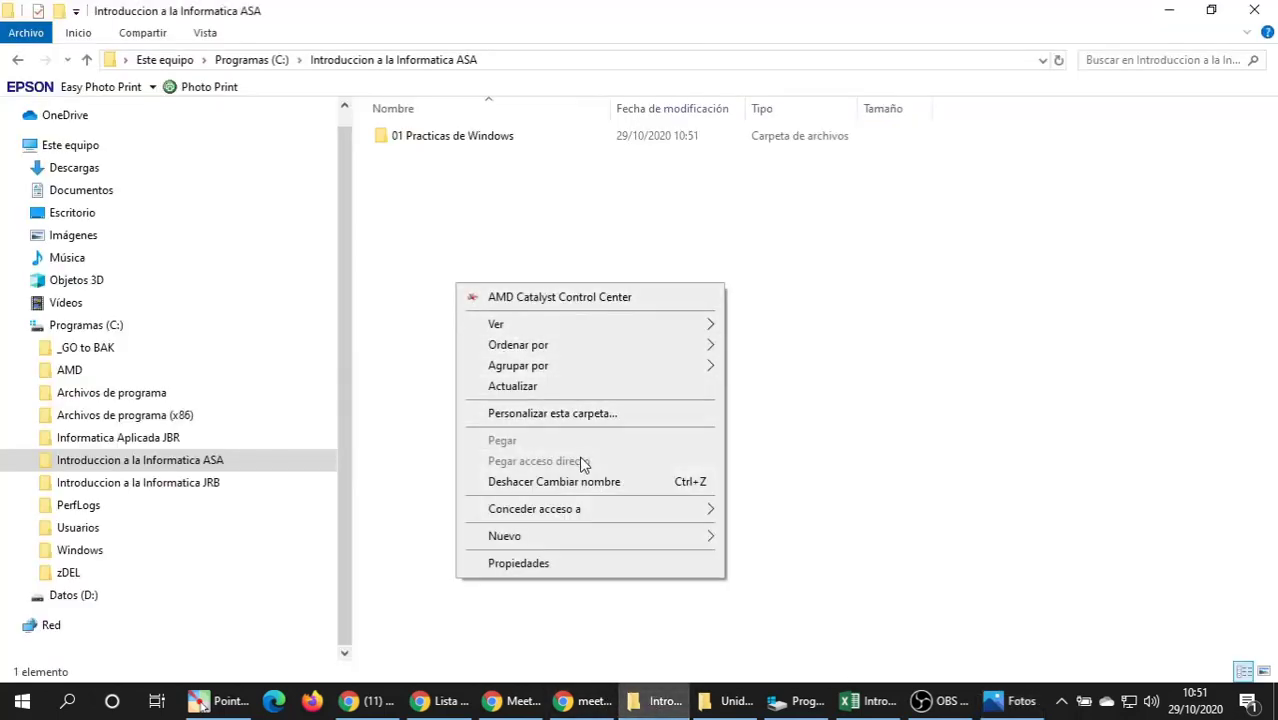
pyautogui.moveTo(636, 547)
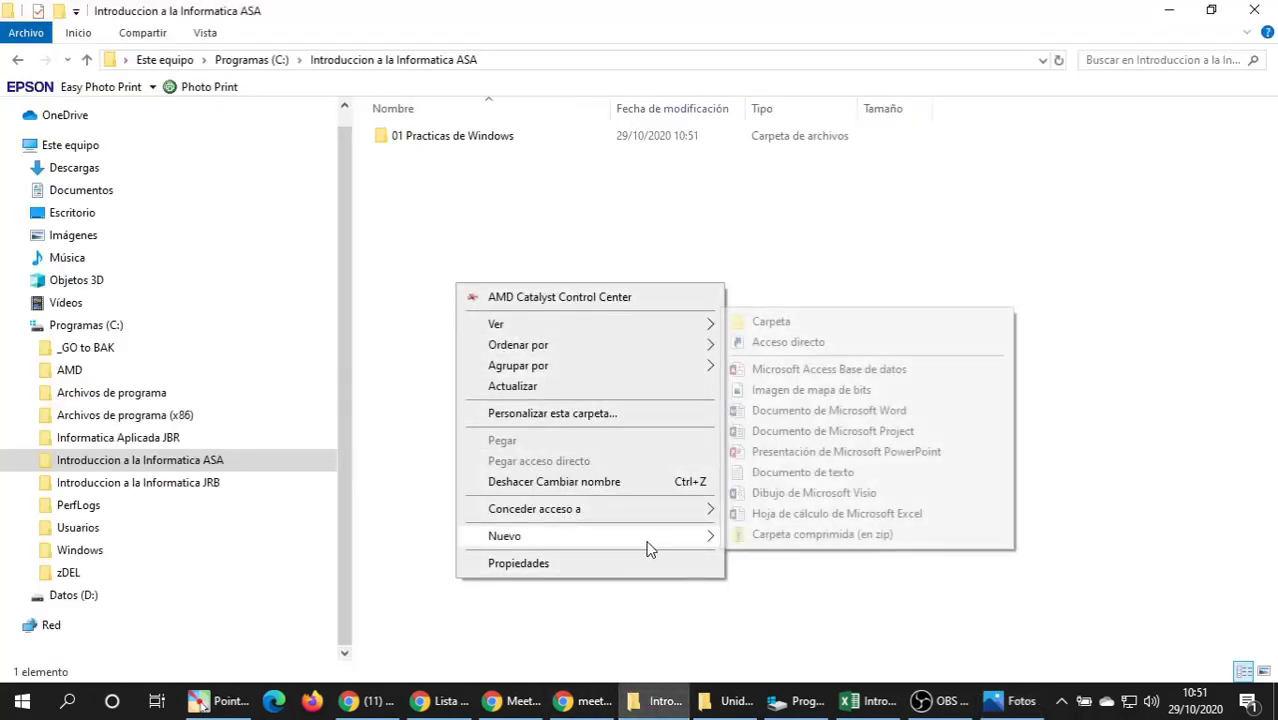
pyautogui.click(780, 330)
pyautogui.write('02')
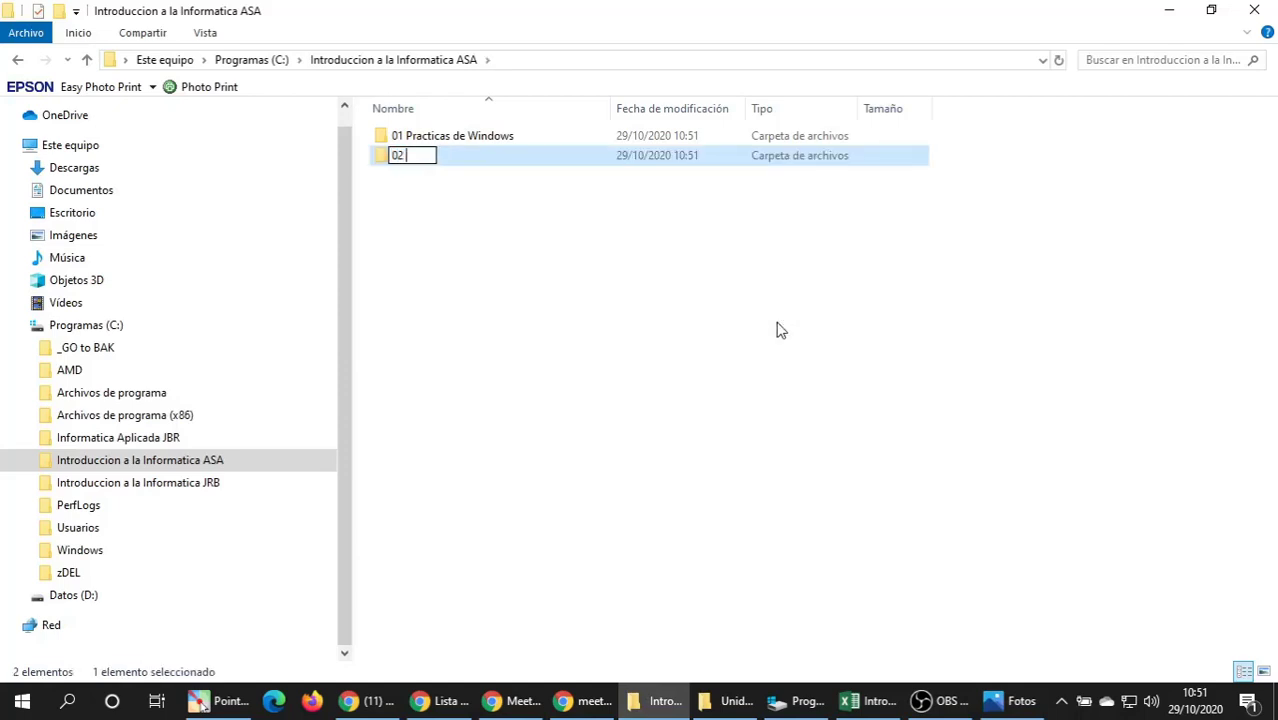
pyautogui.write(' Practicas de')
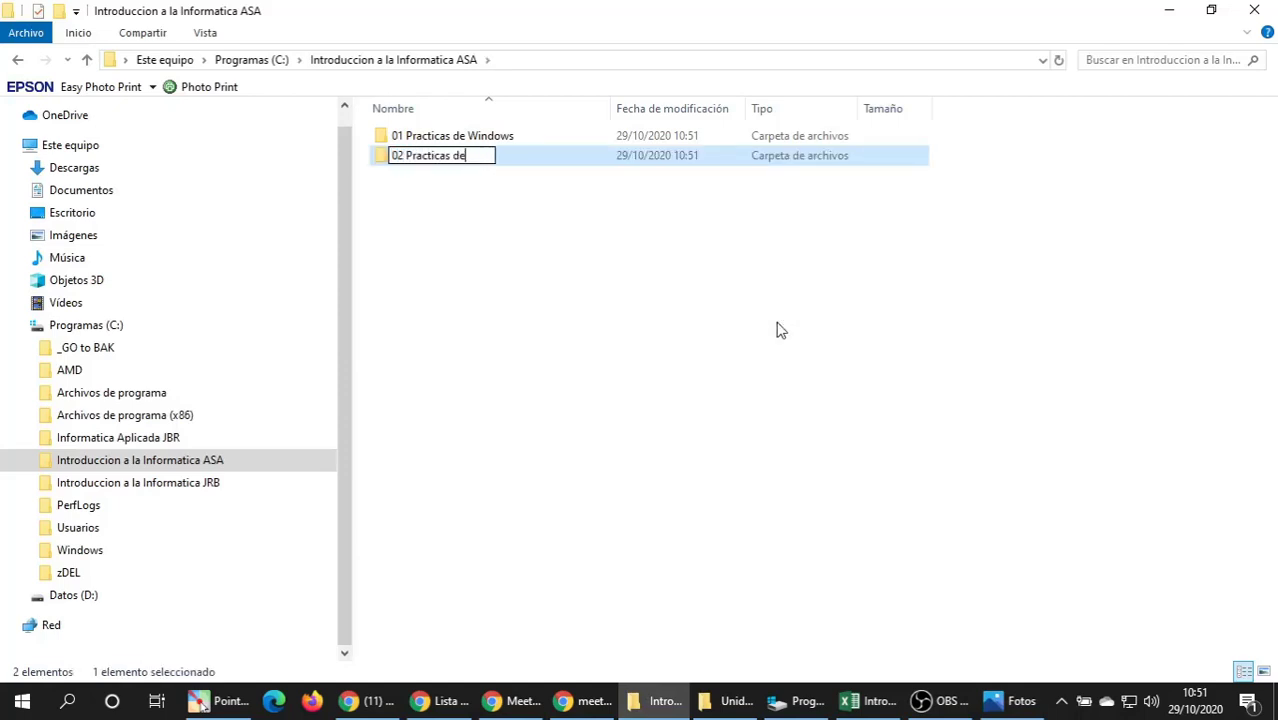
pyautogui.write(' Word')
pyautogui.press('Return')
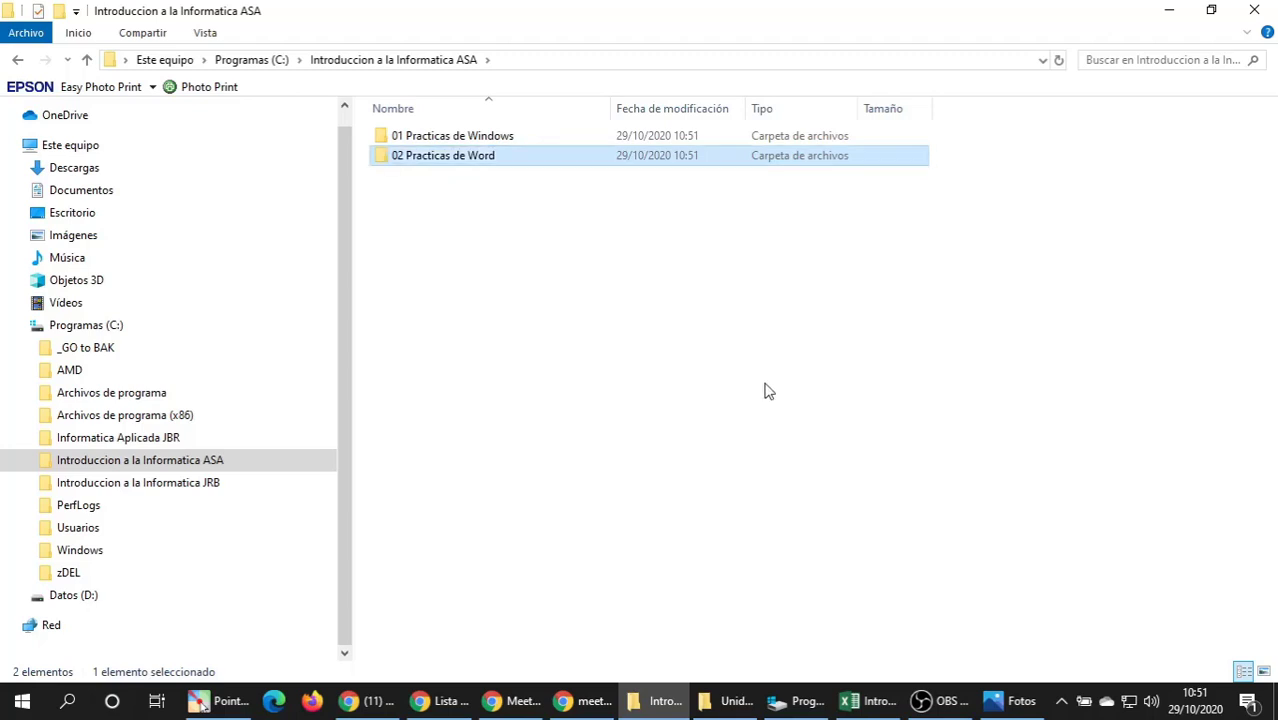
# - Create the folder '03 Practicas de Excel' and check the reference image
pyautogui.click(1010, 700)
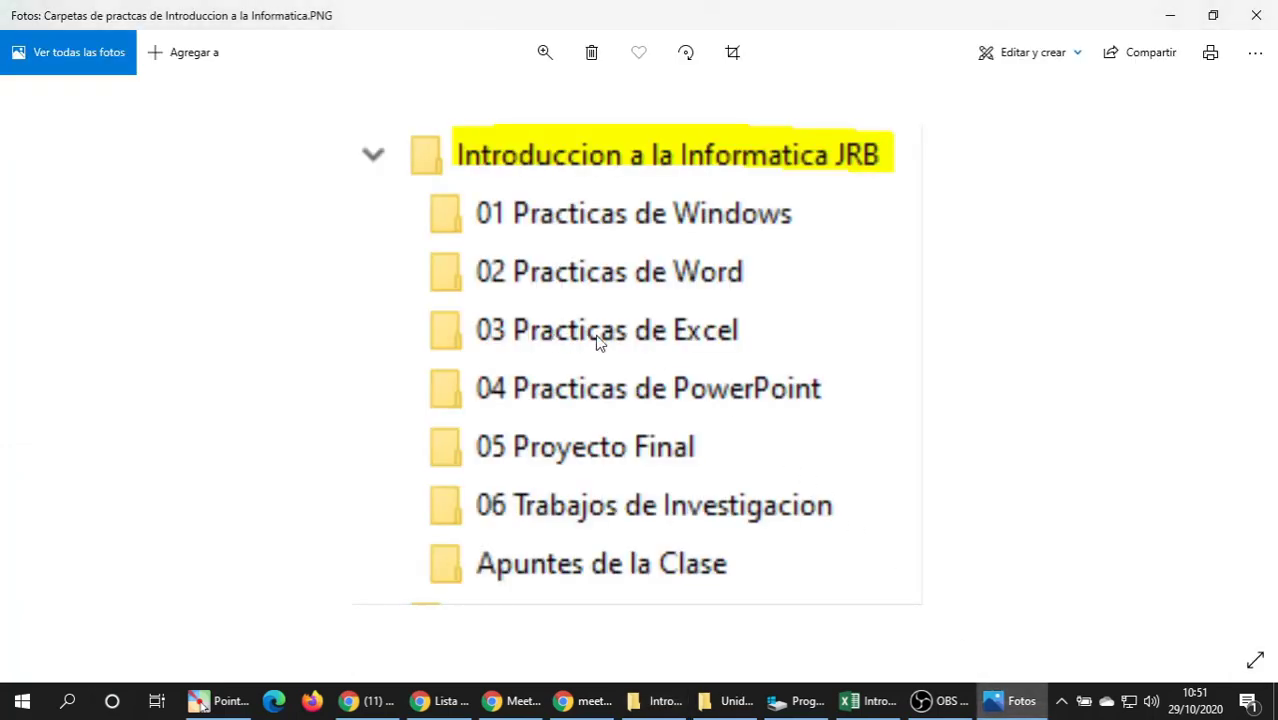
pyautogui.click(657, 700)
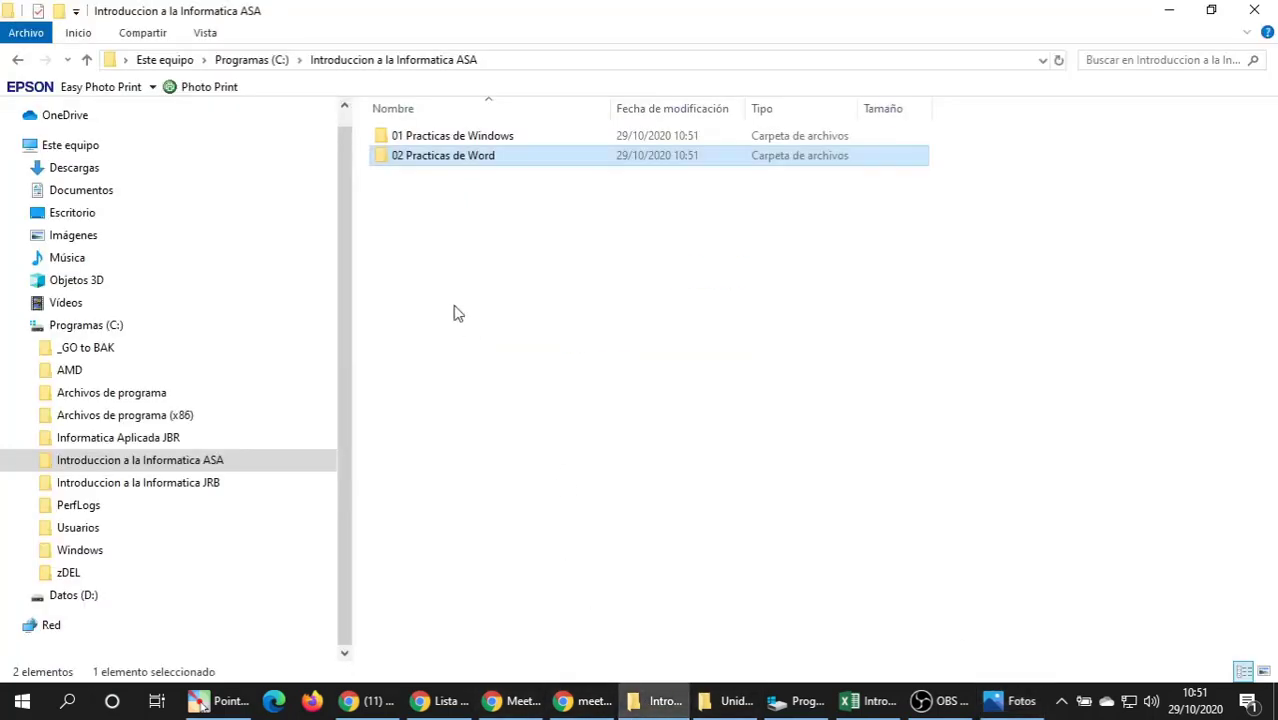
pyautogui.rightClick(452, 312)
pyautogui.moveTo(579, 553)
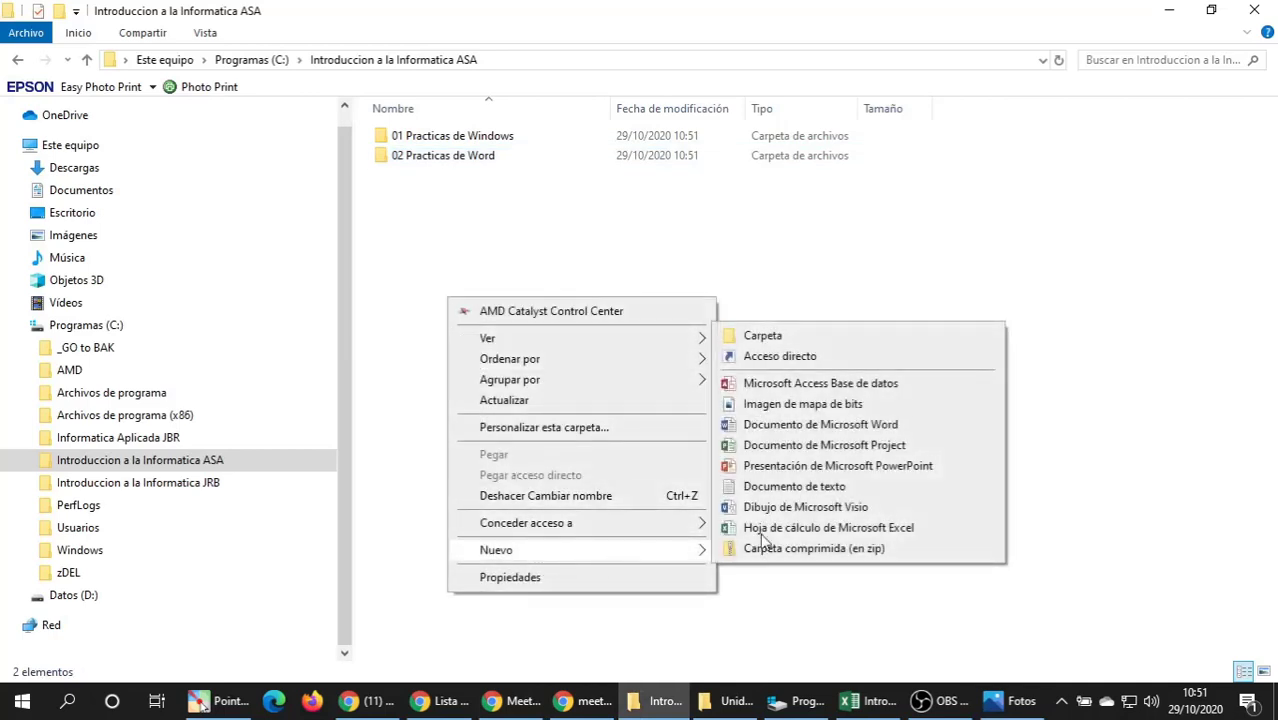
pyautogui.click(773, 334)
pyautogui.write('0')
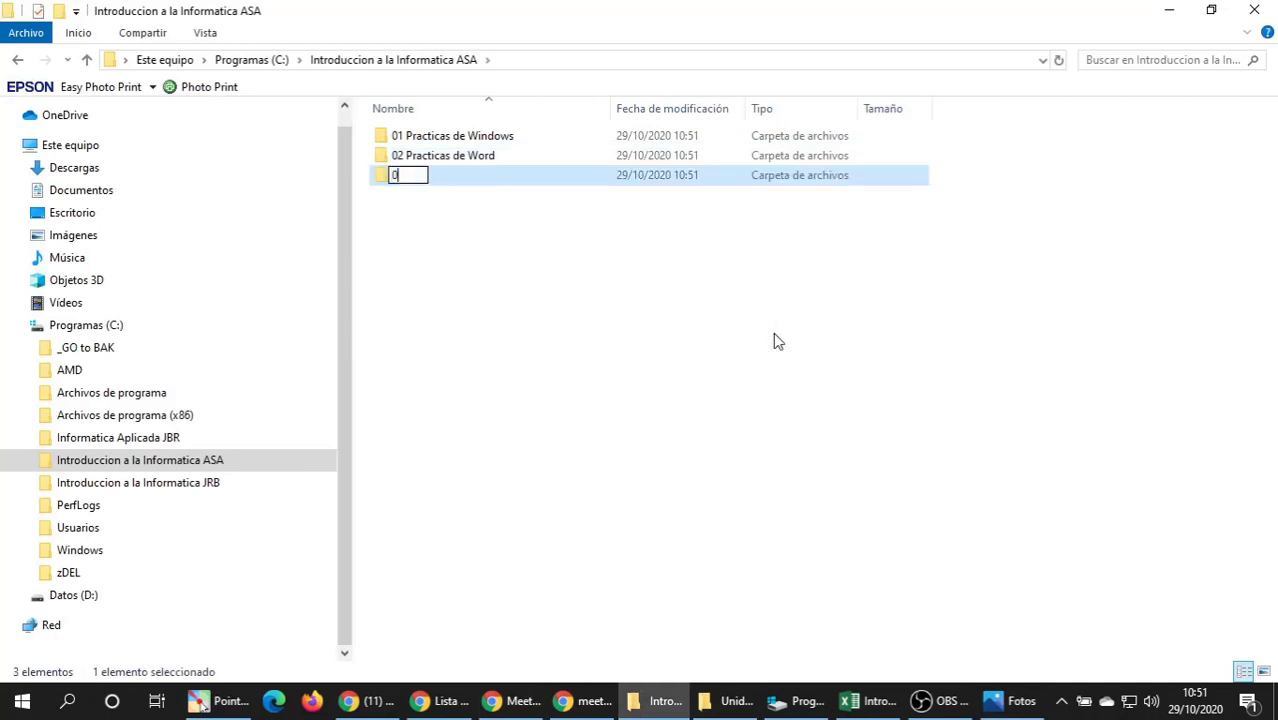
pyautogui.write('3 Practicas')
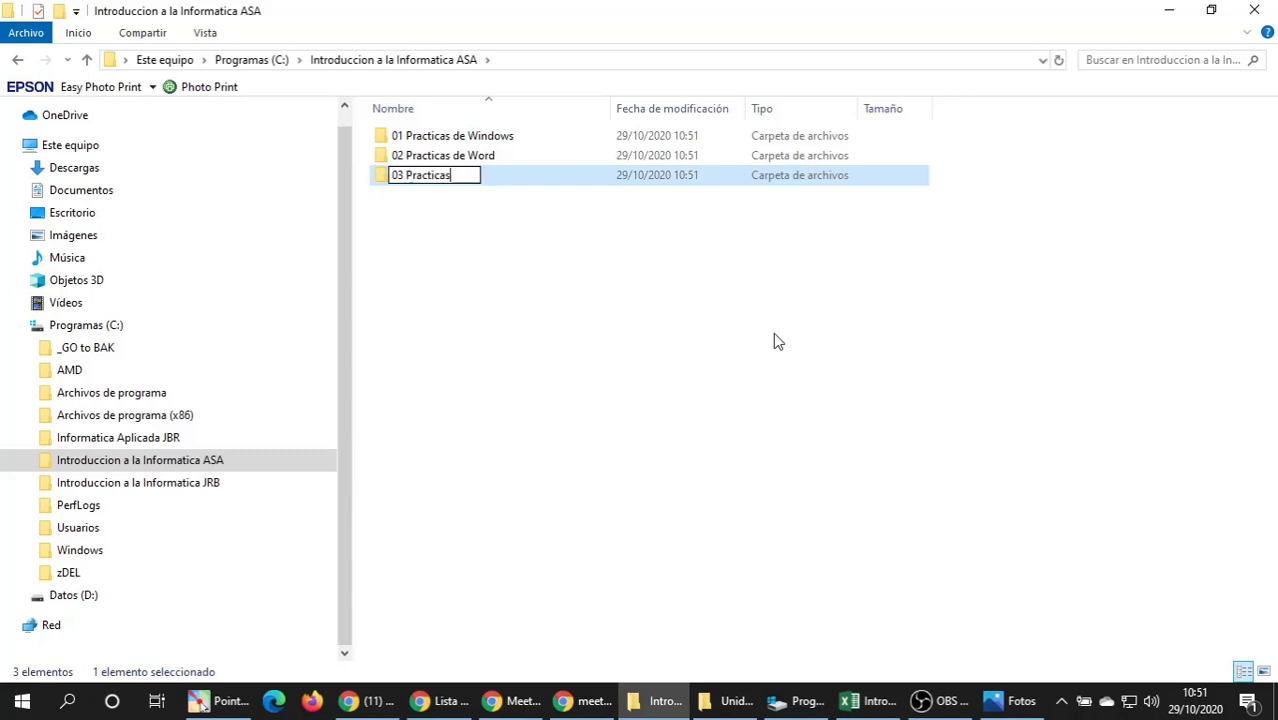
pyautogui.write(' de Excel')
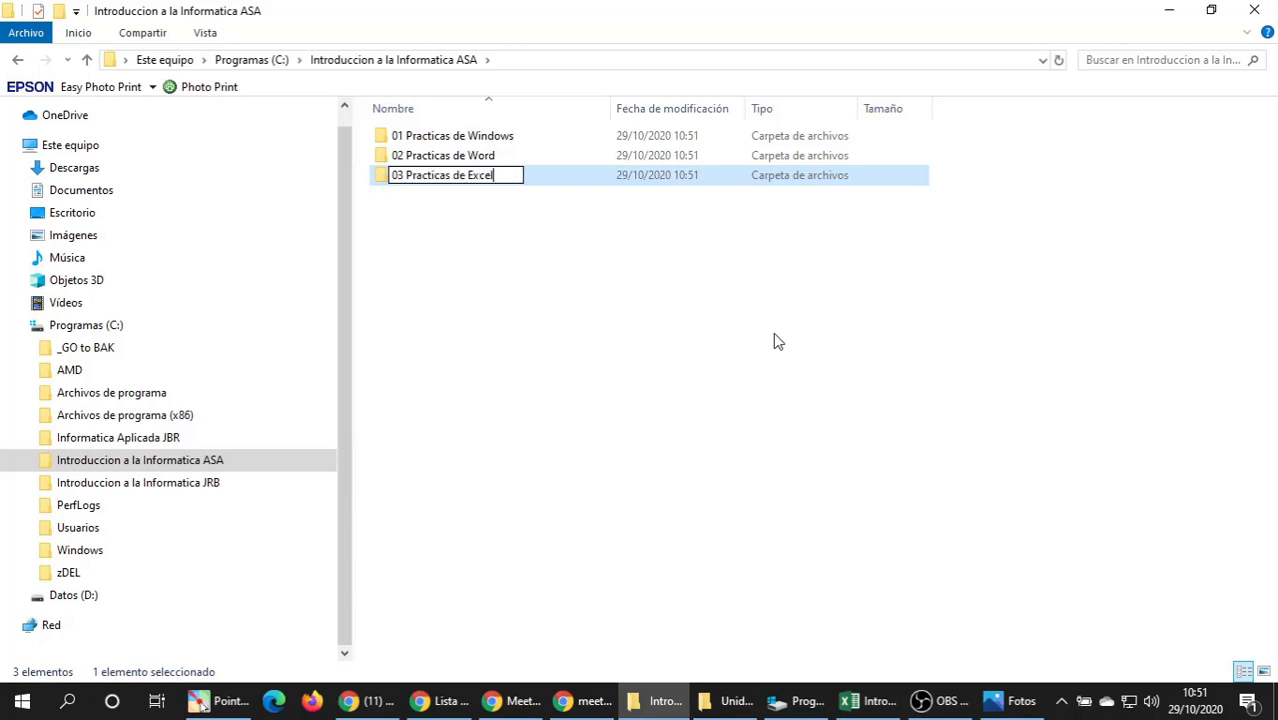
pyautogui.press('Return')
pyautogui.click(1010, 703)
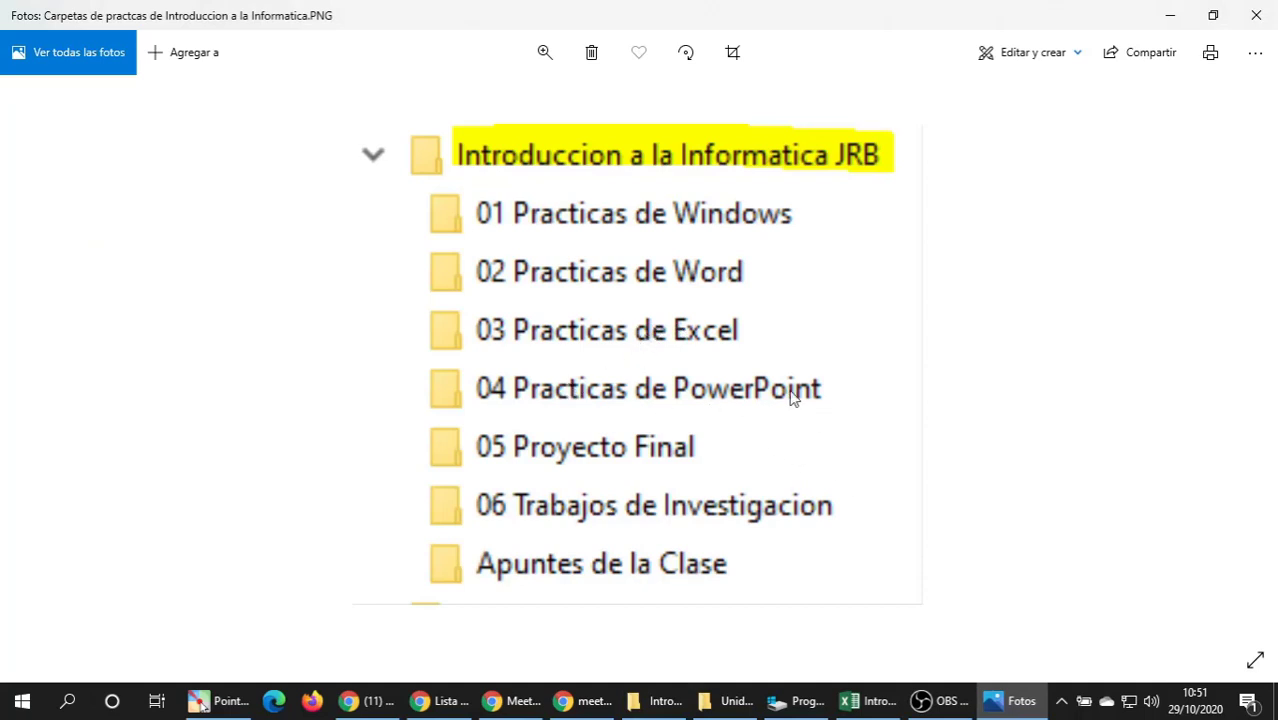
# - Create the folder '04 Practicas de PowerPoint' in the ASA folder
pyautogui.click(648, 703)
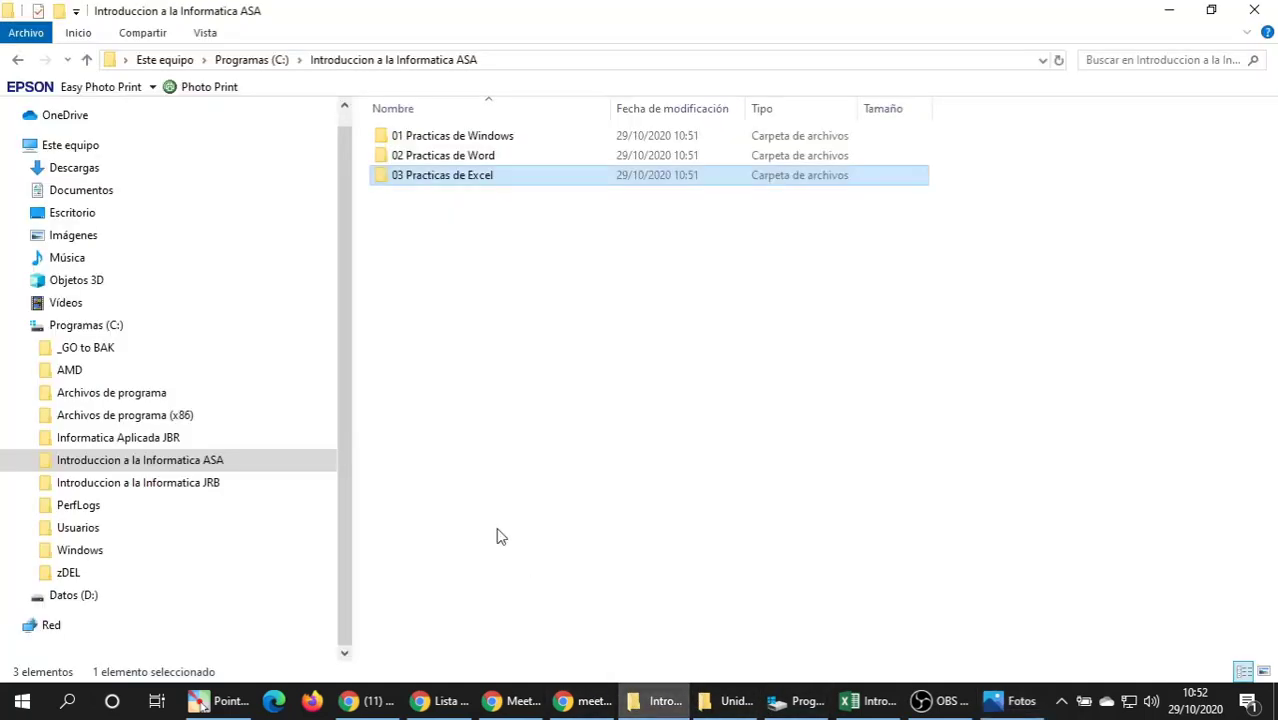
pyautogui.rightClick(403, 274)
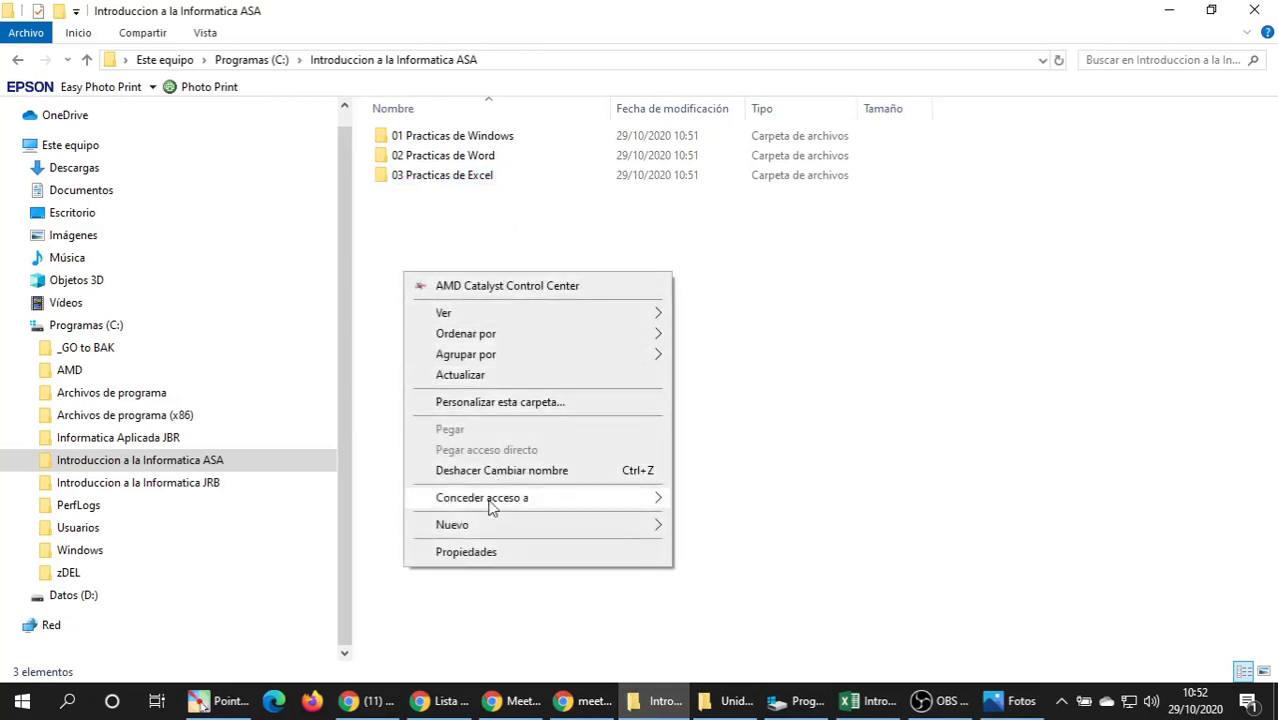
pyautogui.moveTo(604, 533)
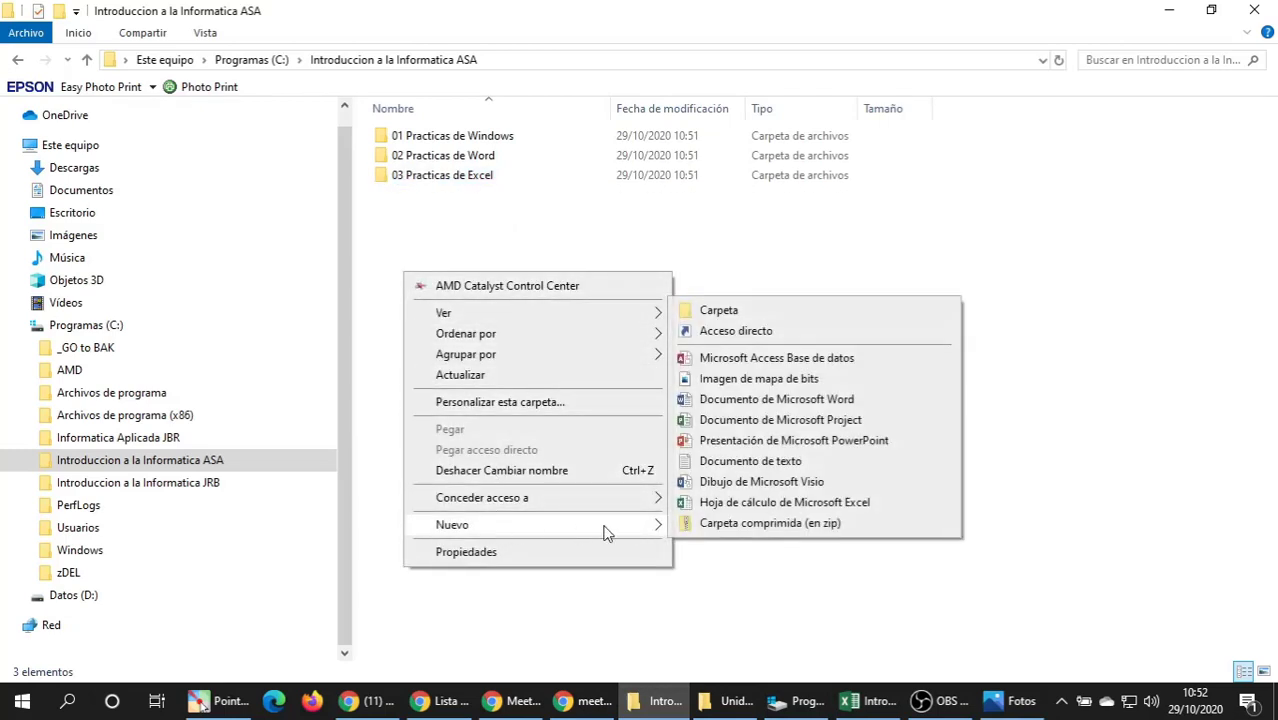
pyautogui.click(718, 311)
pyautogui.write('04')
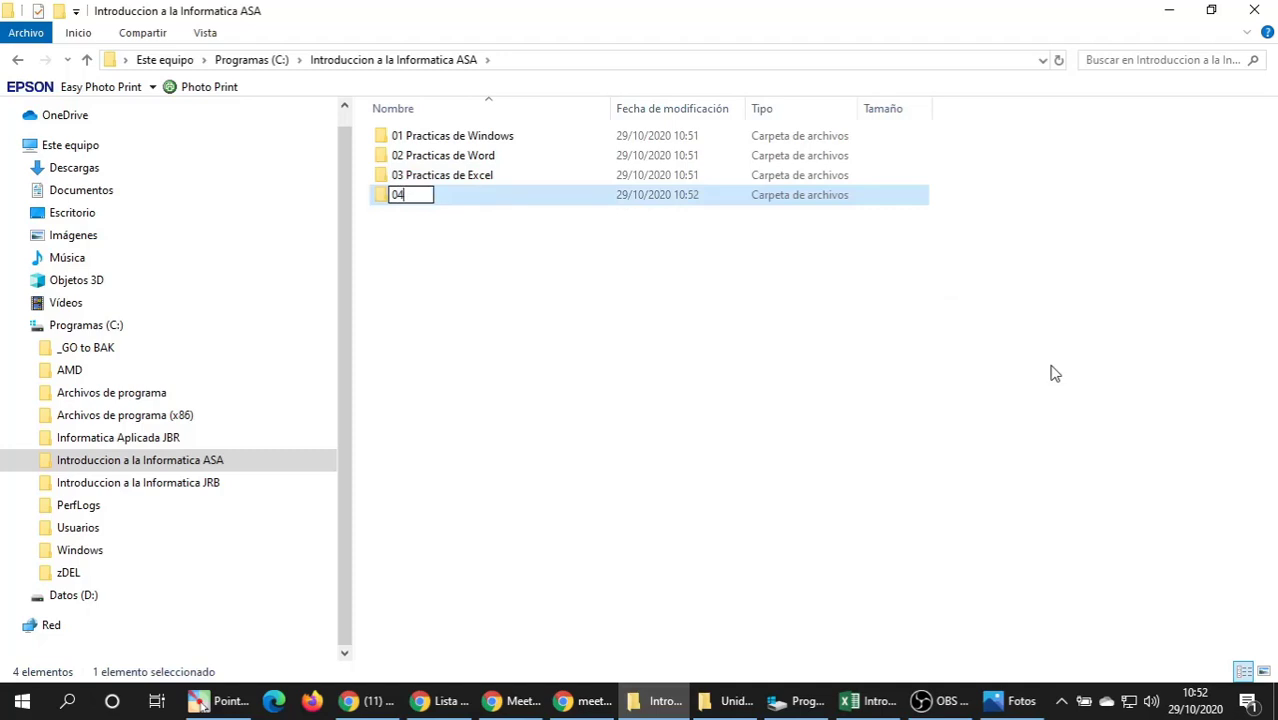
pyautogui.write(' Pract')
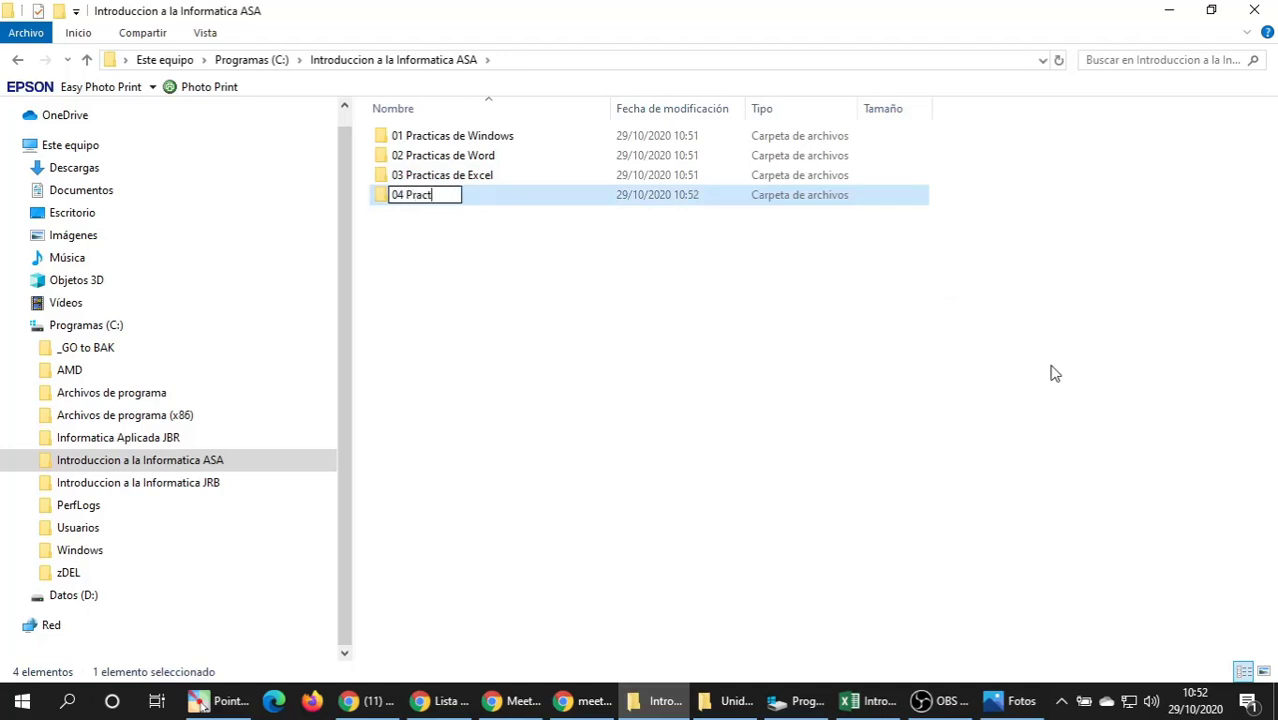
pyautogui.write('icas de')
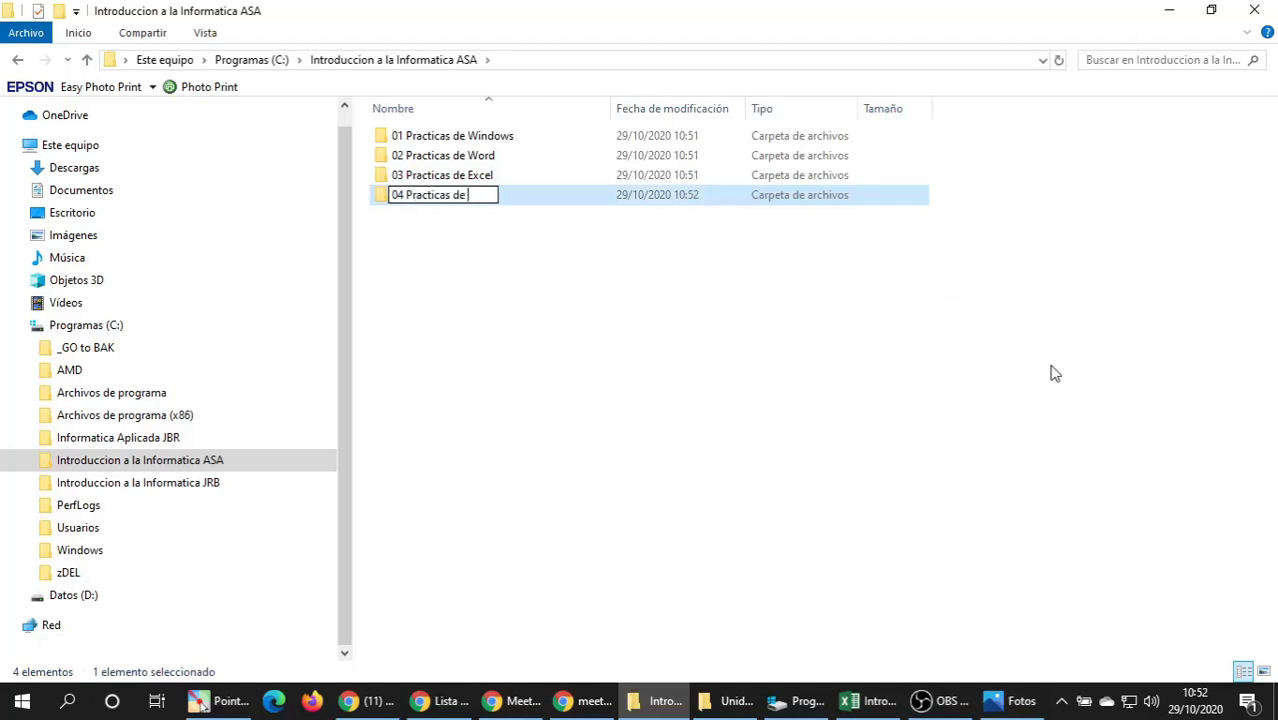
pyautogui.write(' PowerPoint')
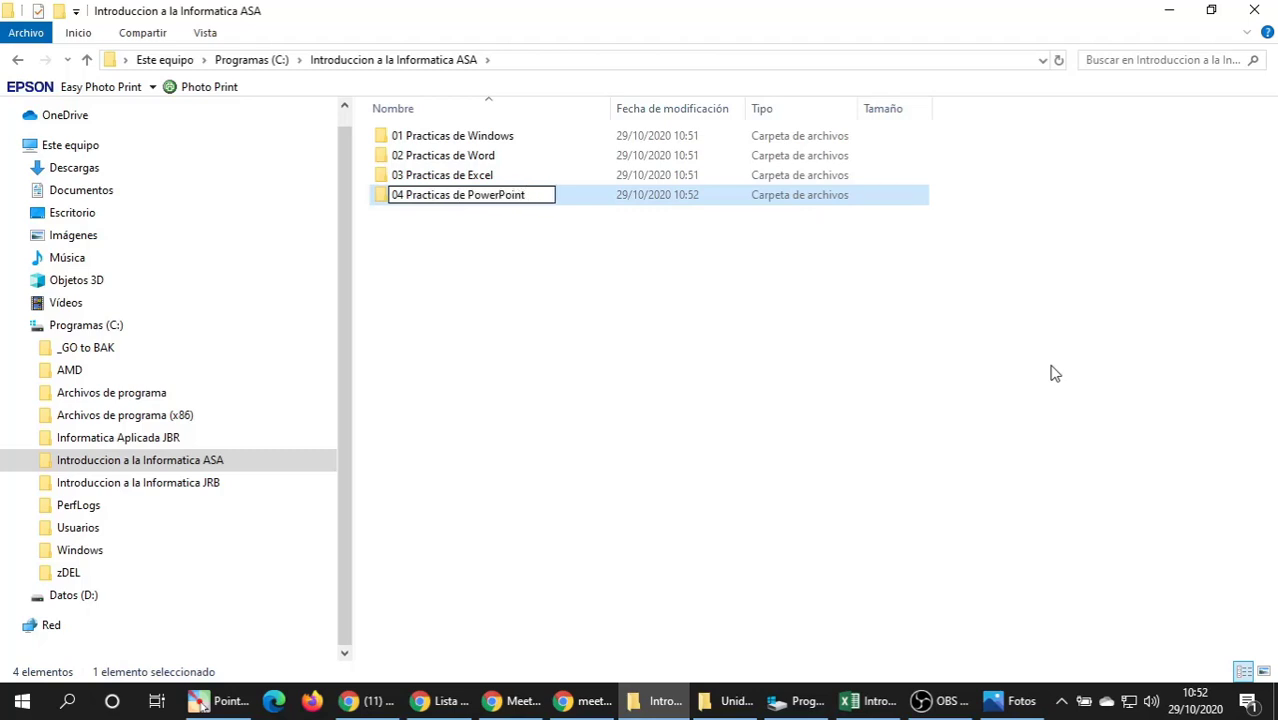
pyautogui.press('Return')
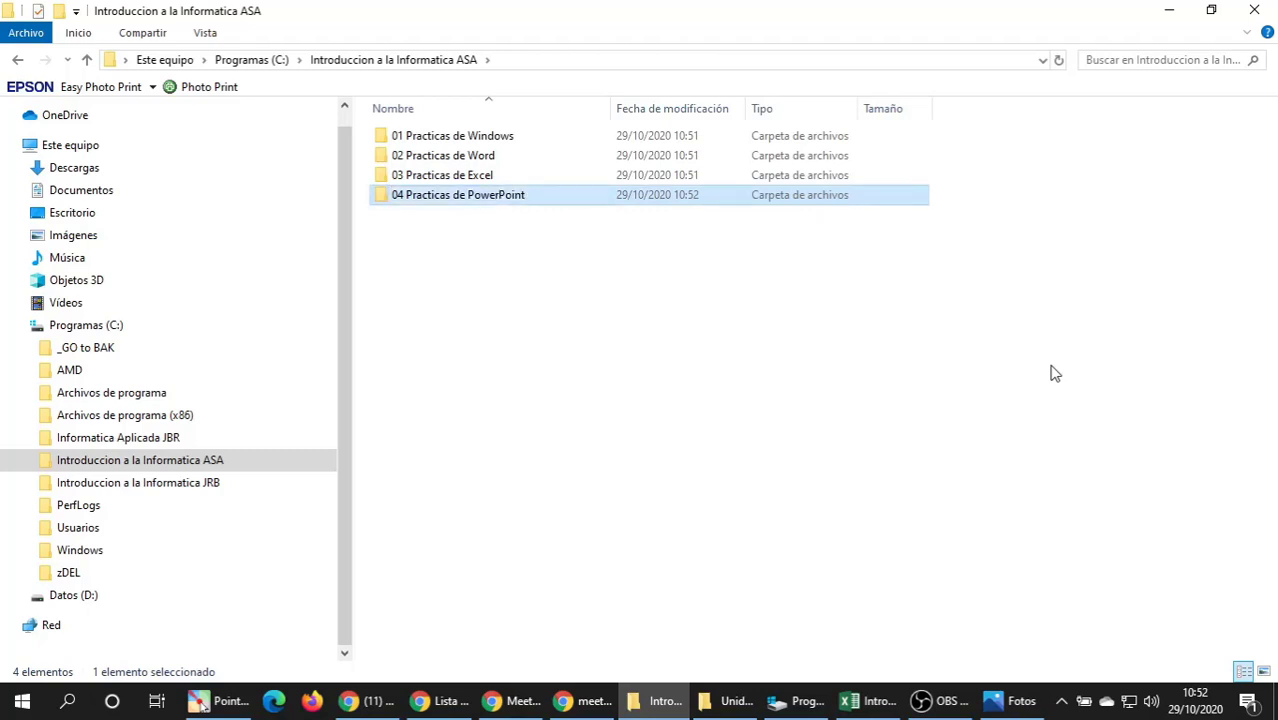
# - Check the reference image, admit the waiting Meet participant, and return to Explorer
pyautogui.click(1013, 700)
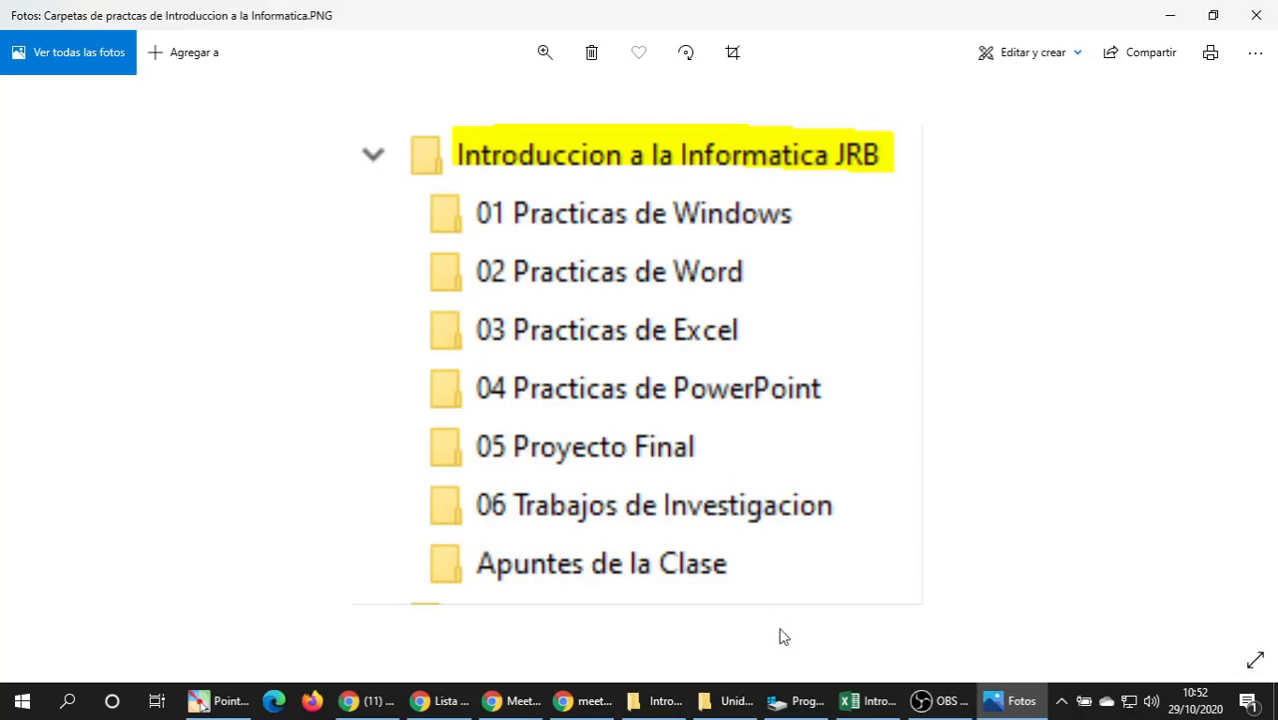
pyautogui.click(730, 705)
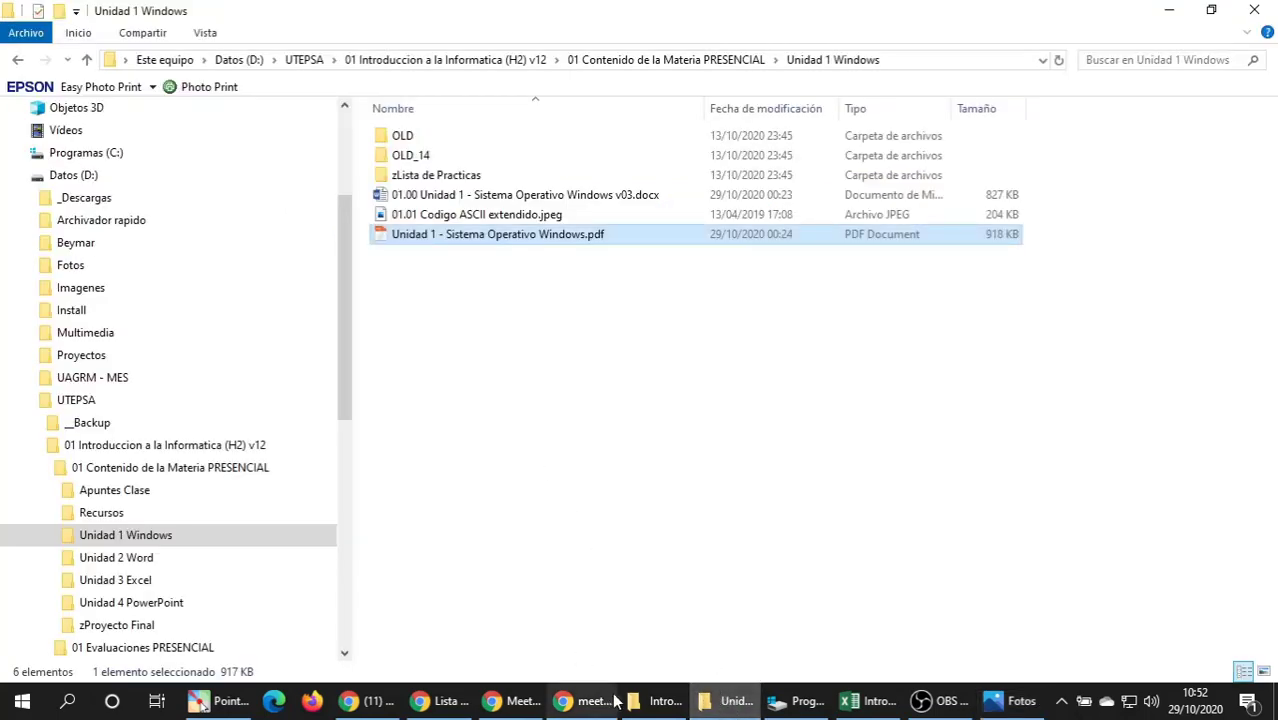
pyautogui.click(662, 703)
pyautogui.click(533, 705)
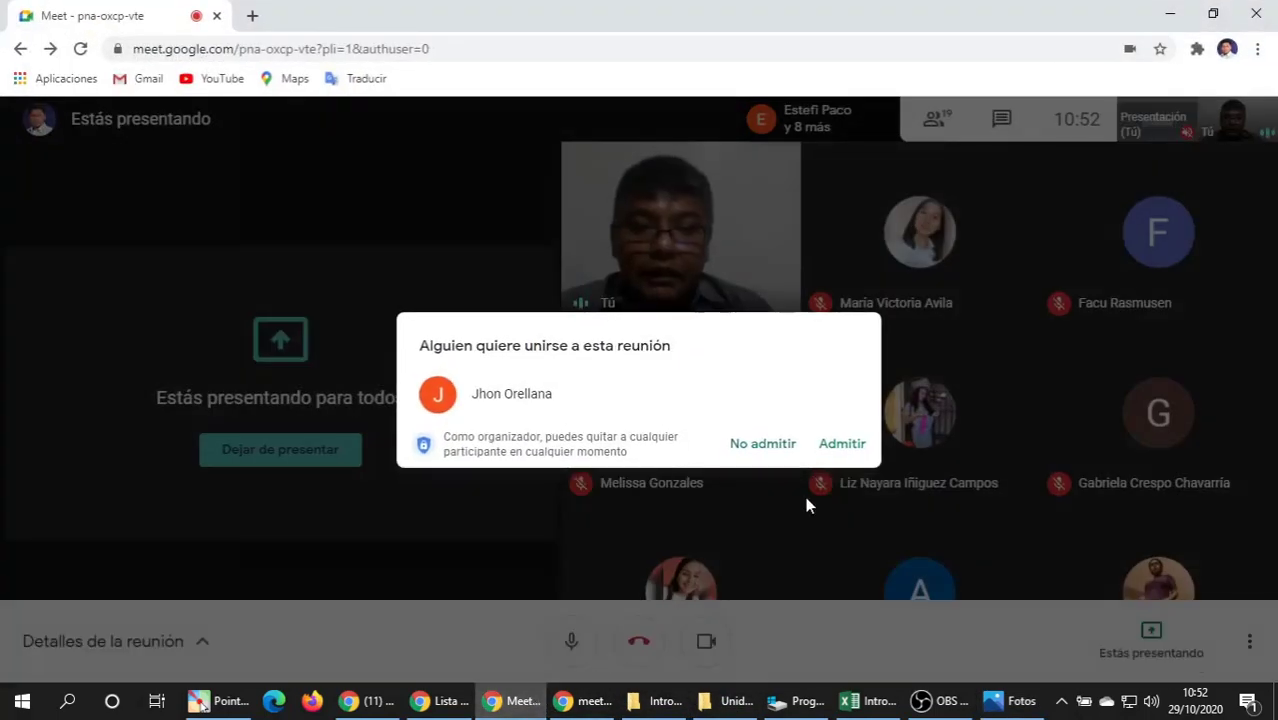
pyautogui.click(841, 446)
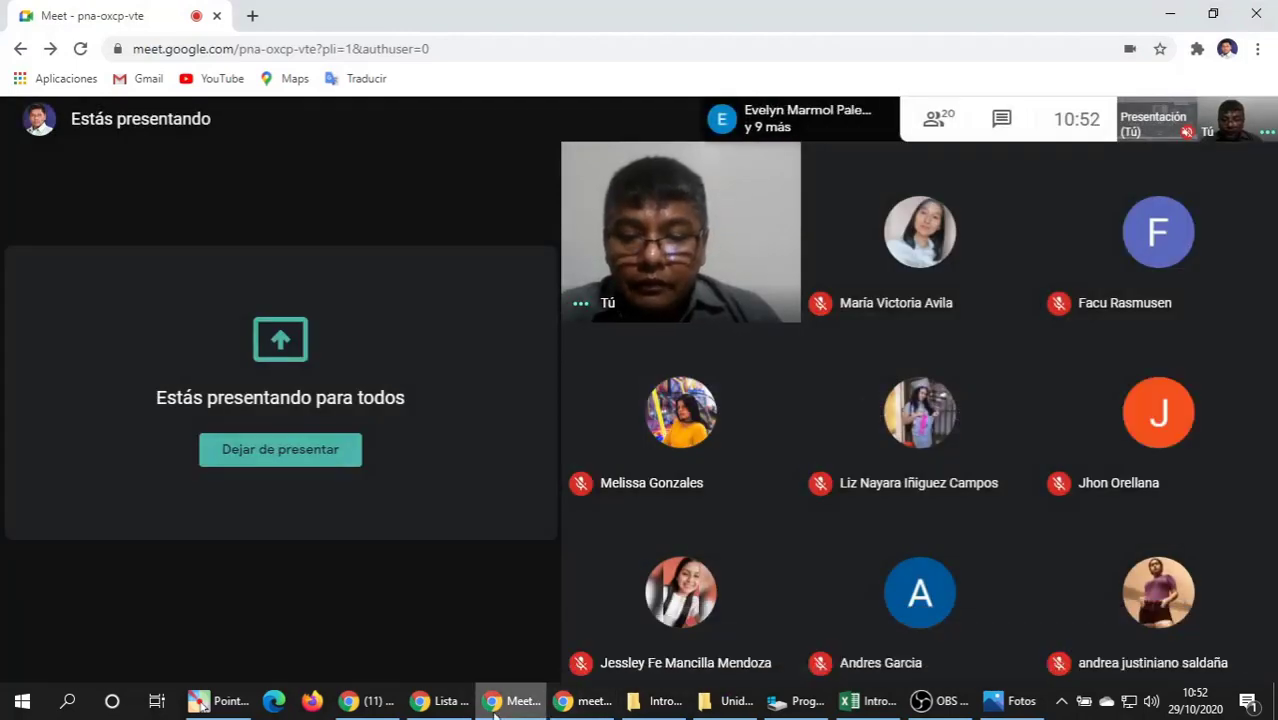
pyautogui.click(666, 705)
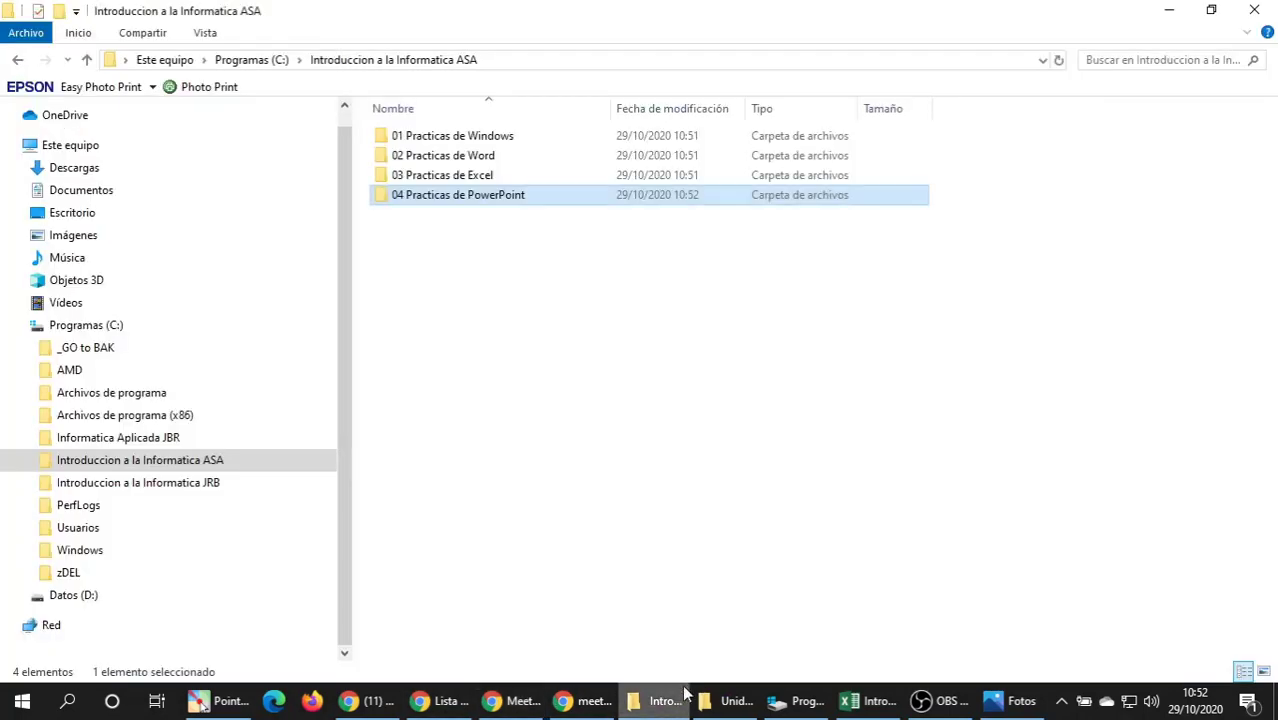
# - Add a '06 Proyecto Final' folder to ASA, then recheck the reference folder list
pyautogui.rightClick(507, 400)
pyautogui.moveTo(679, 360)
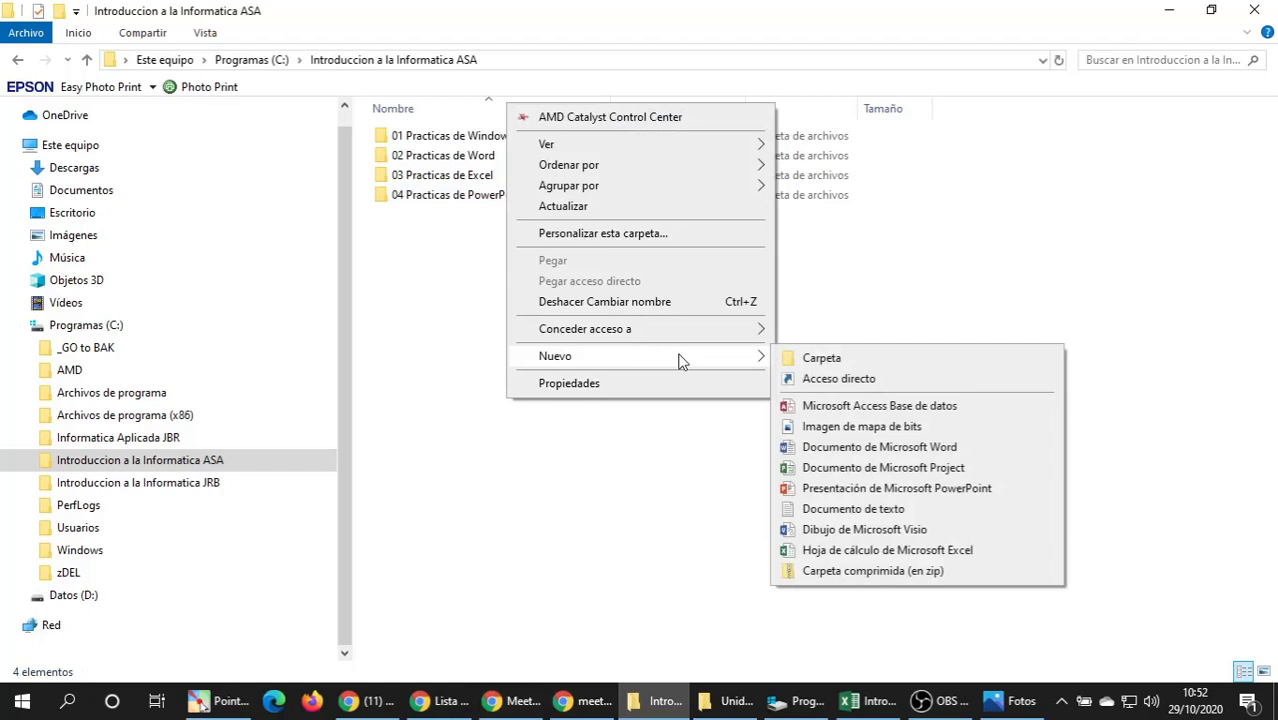
pyautogui.click(845, 360)
pyautogui.write('06')
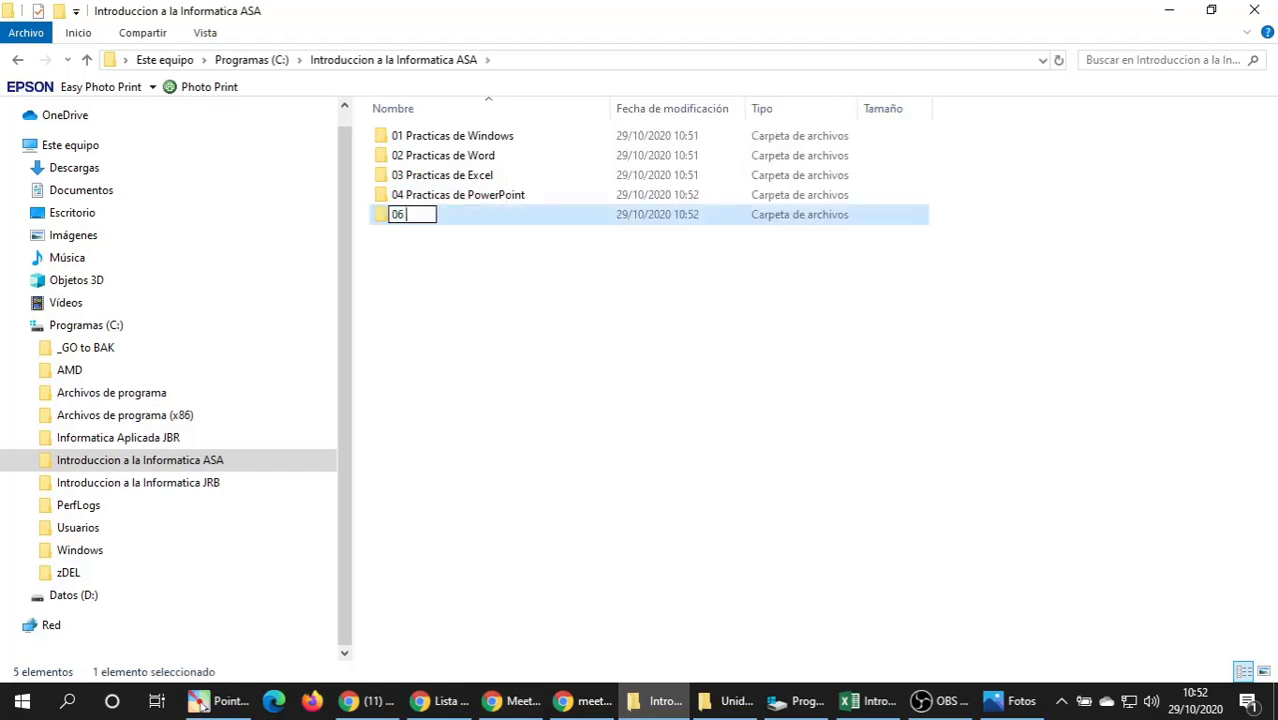
pyautogui.write(' Proyecto F')
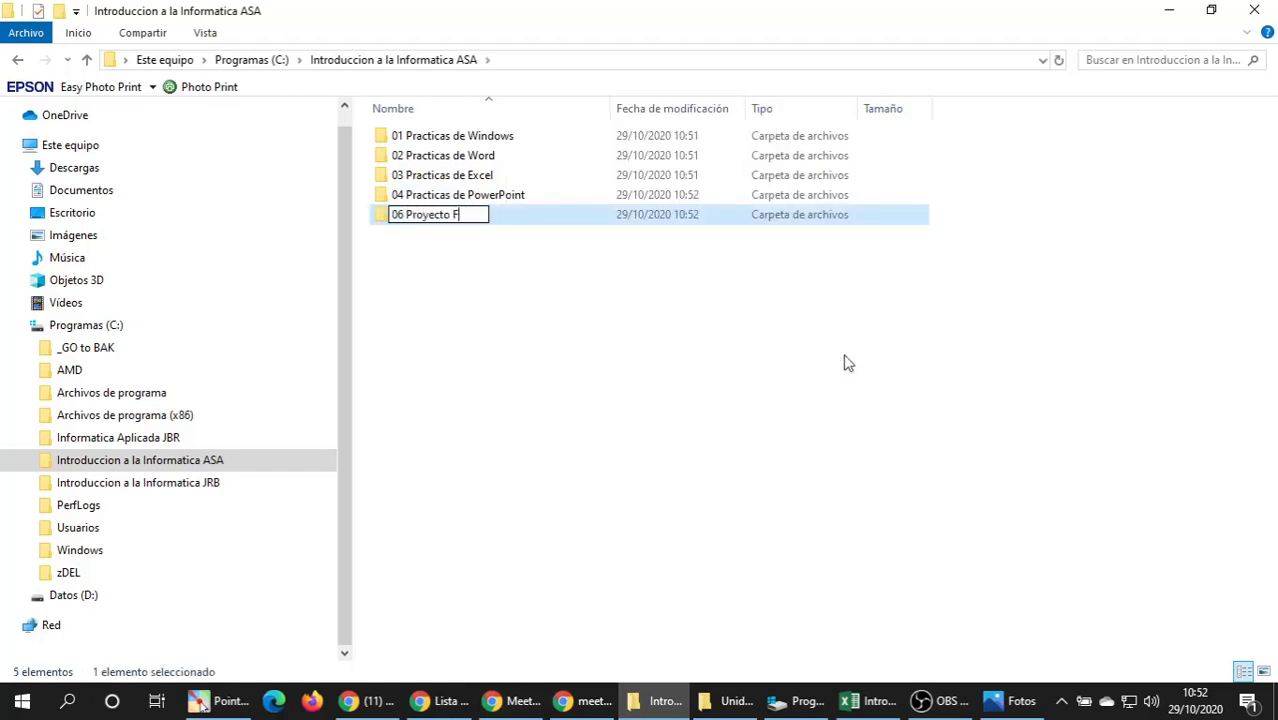
pyautogui.write('inal')
pyautogui.press('Return')
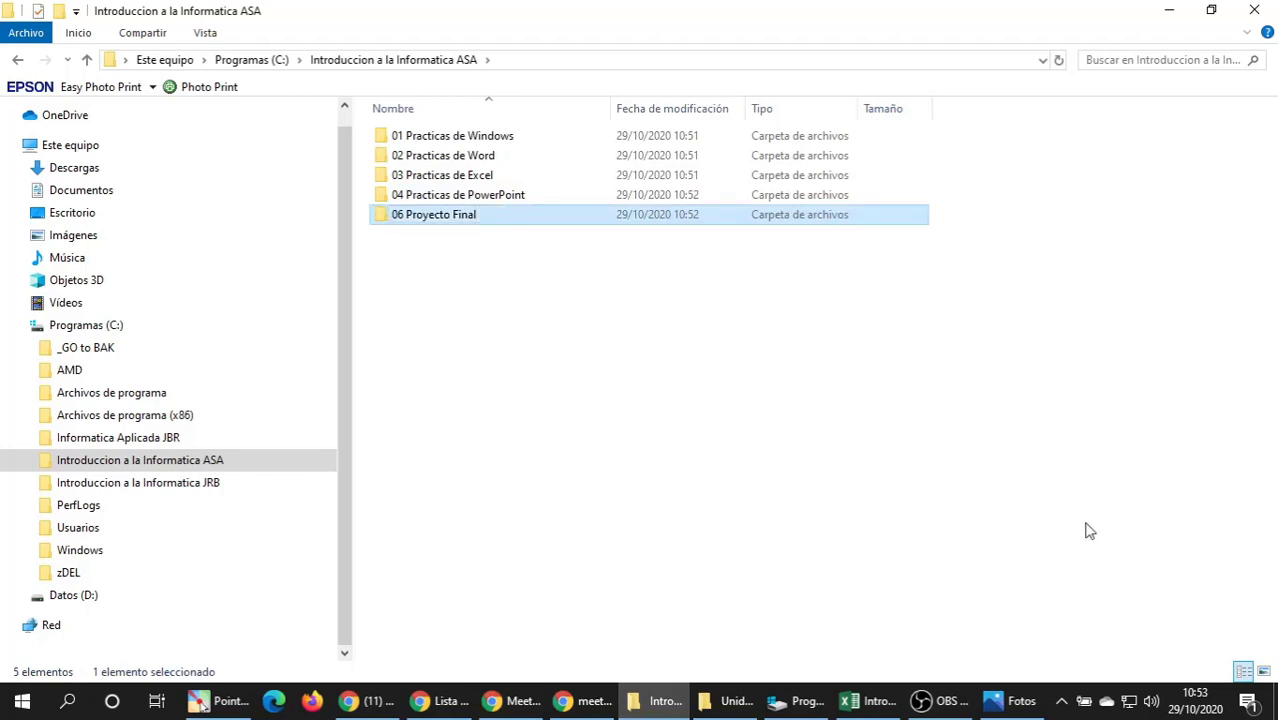
pyautogui.click(1020, 702)
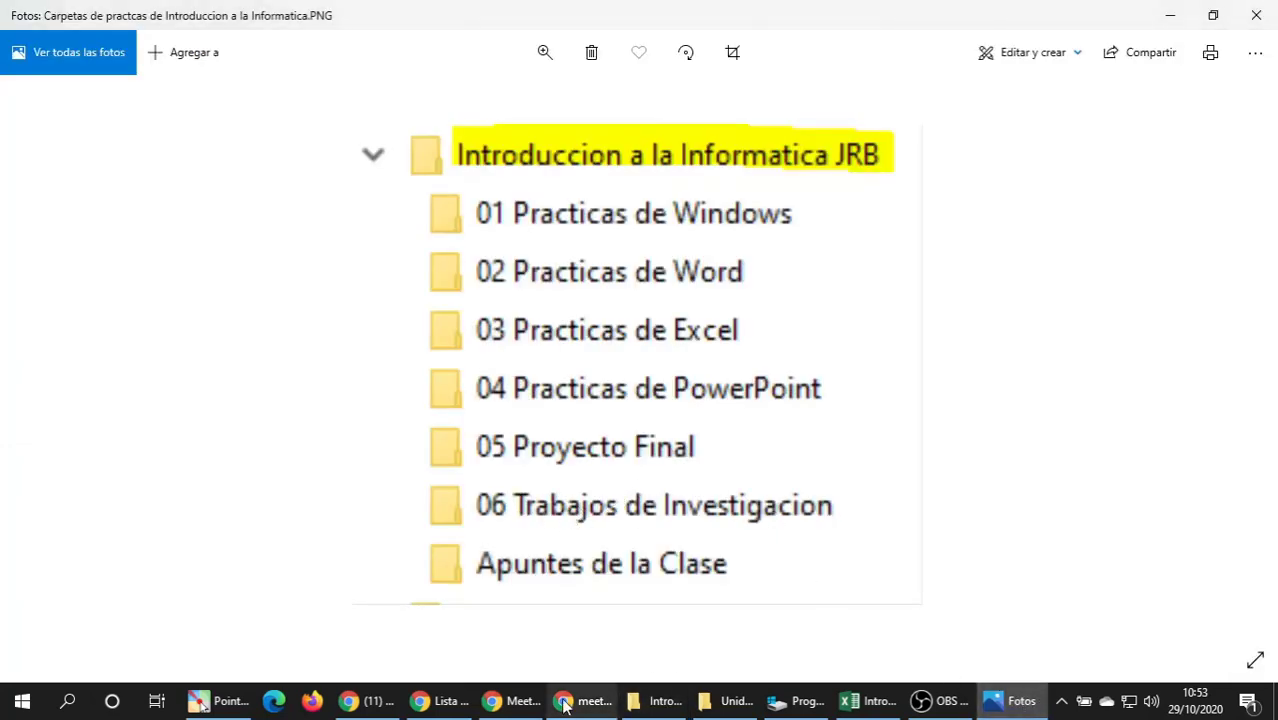
# - Create a new folder named 06 Trabajos de Investigacion in the ASA course folder and check the reference list
pyautogui.click(660, 702)
pyautogui.rightClick(413, 326)
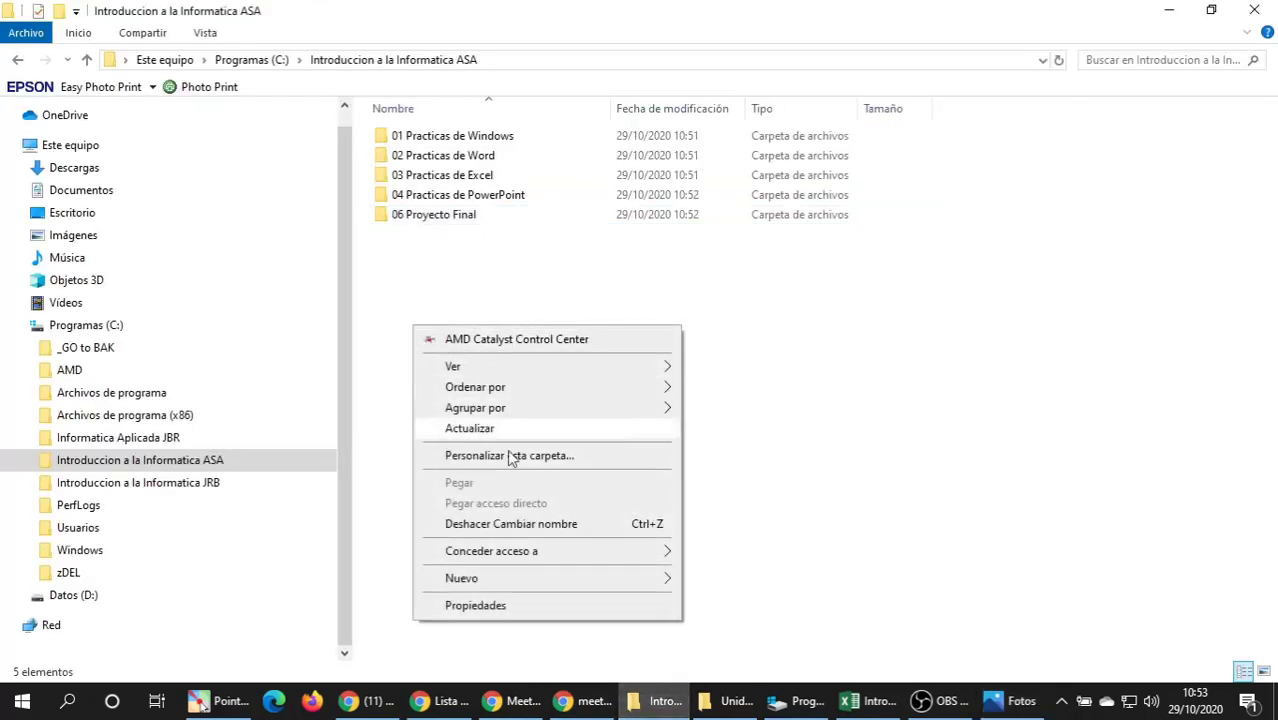
pyautogui.moveTo(605, 580)
pyautogui.click(722, 366)
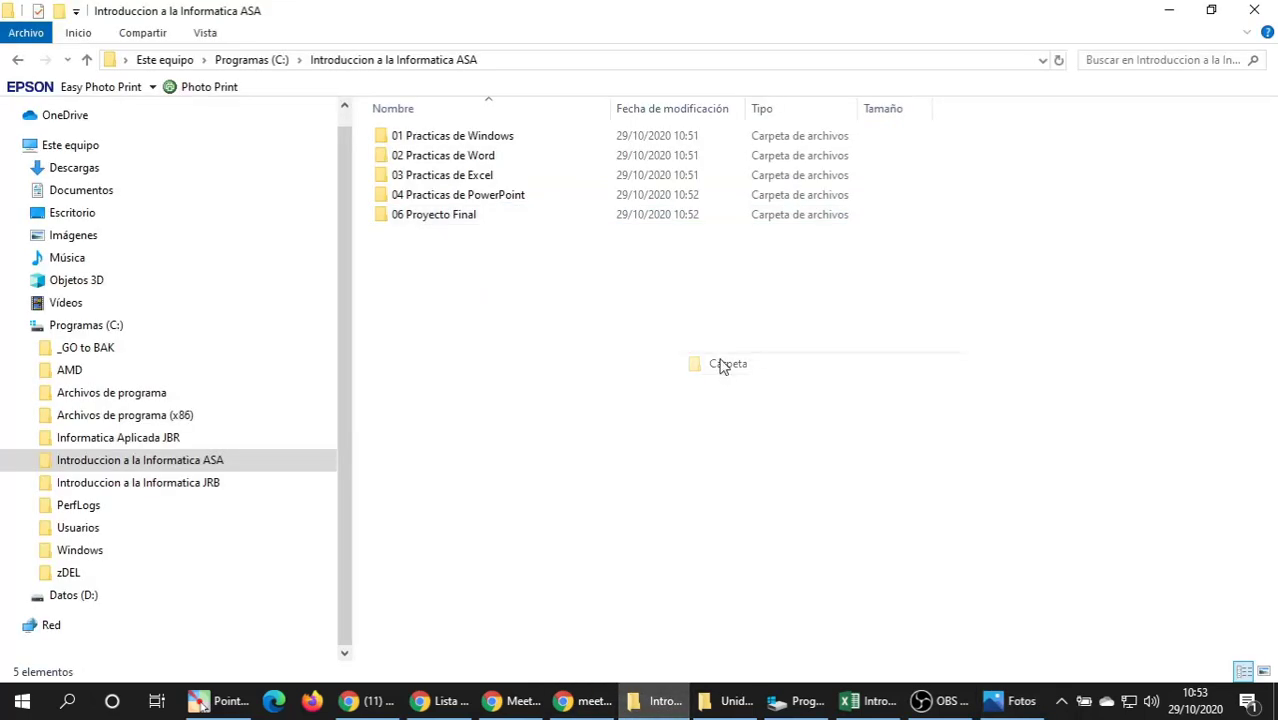
pyautogui.write('06 Tr')
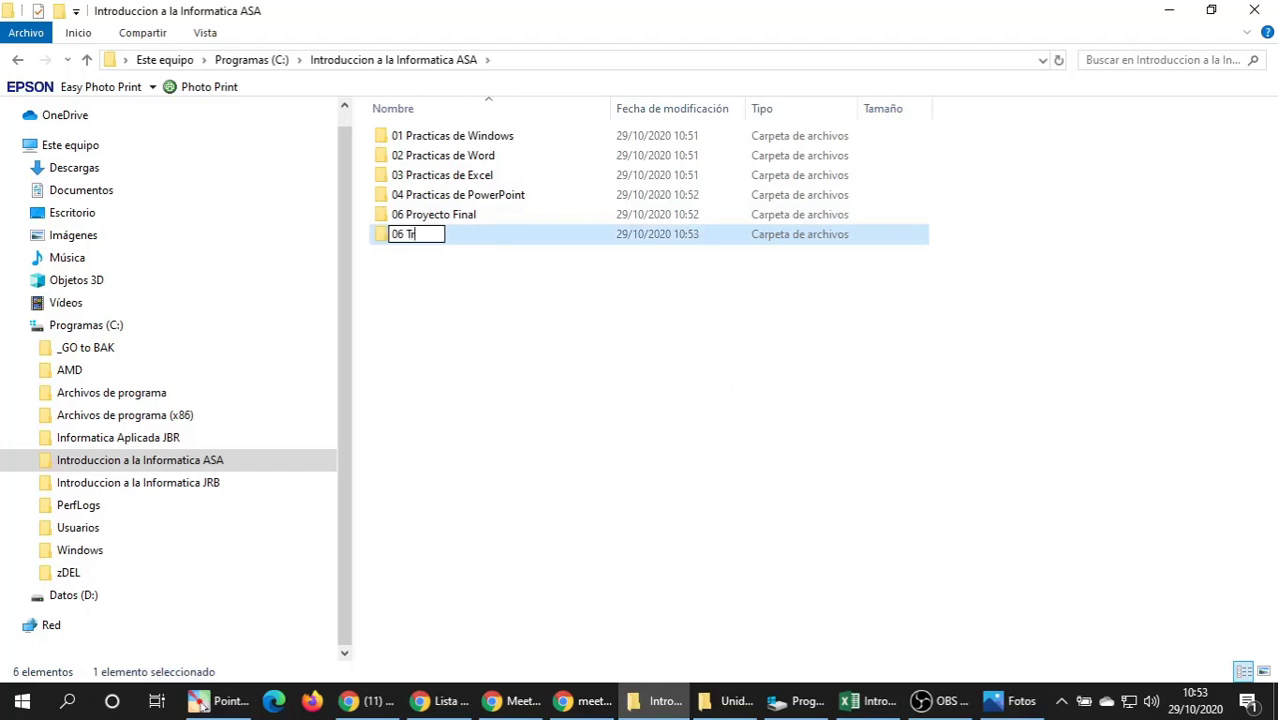
pyautogui.write('abajos de In')
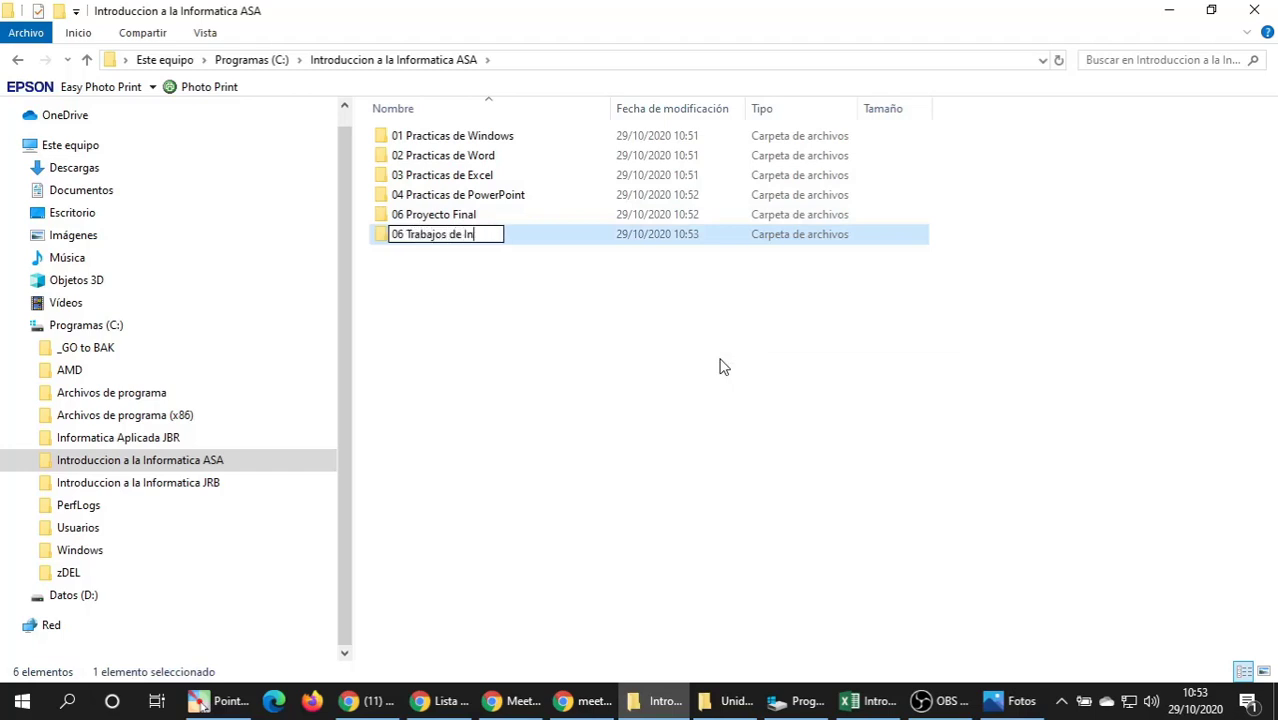
pyautogui.write('vestigaci')
pyautogui.write('o')
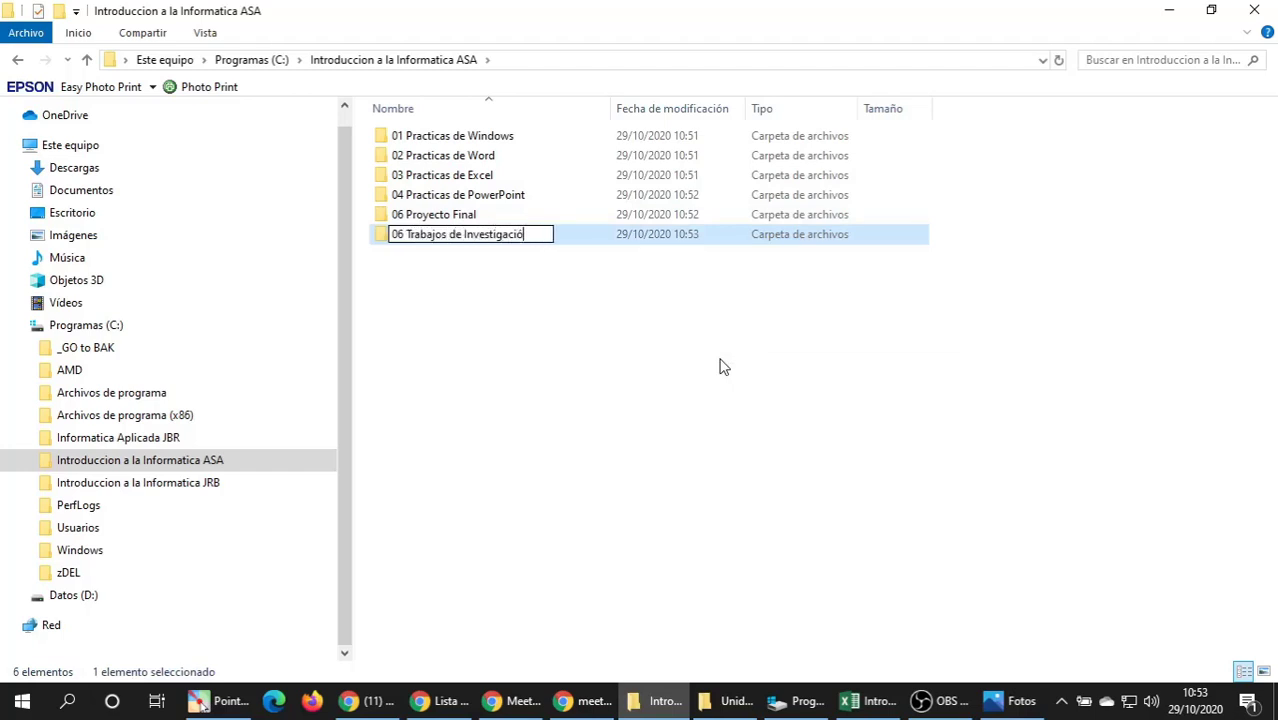
pyautogui.write('n')
pyautogui.press('Return')
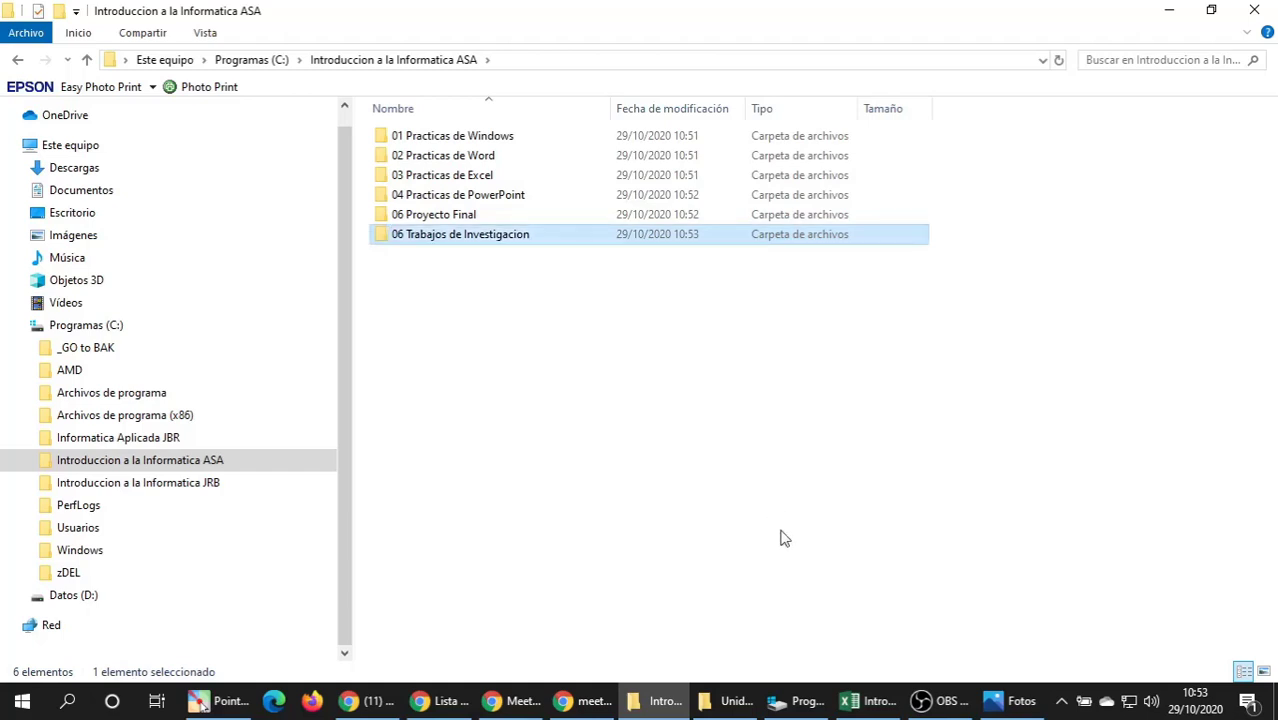
pyautogui.click(1010, 700)
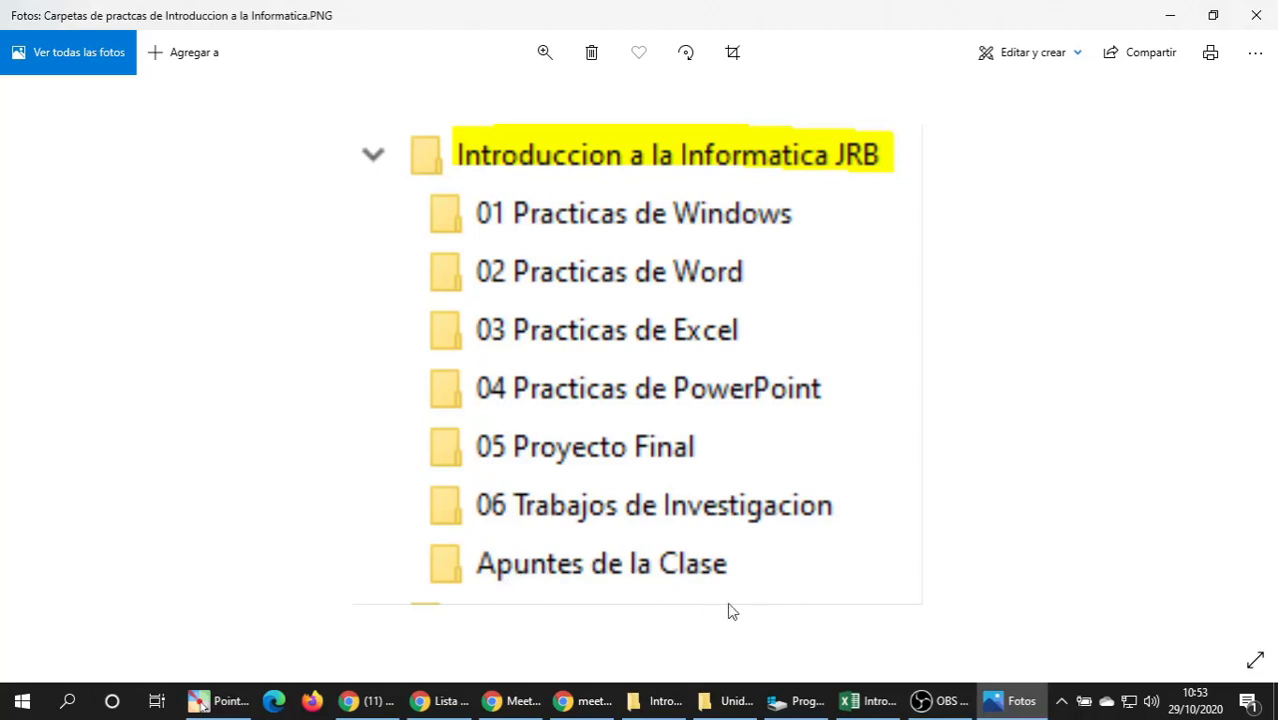
# - Create a new folder named Apuntes de Clases in the ASA course folder
pyautogui.click(658, 700)
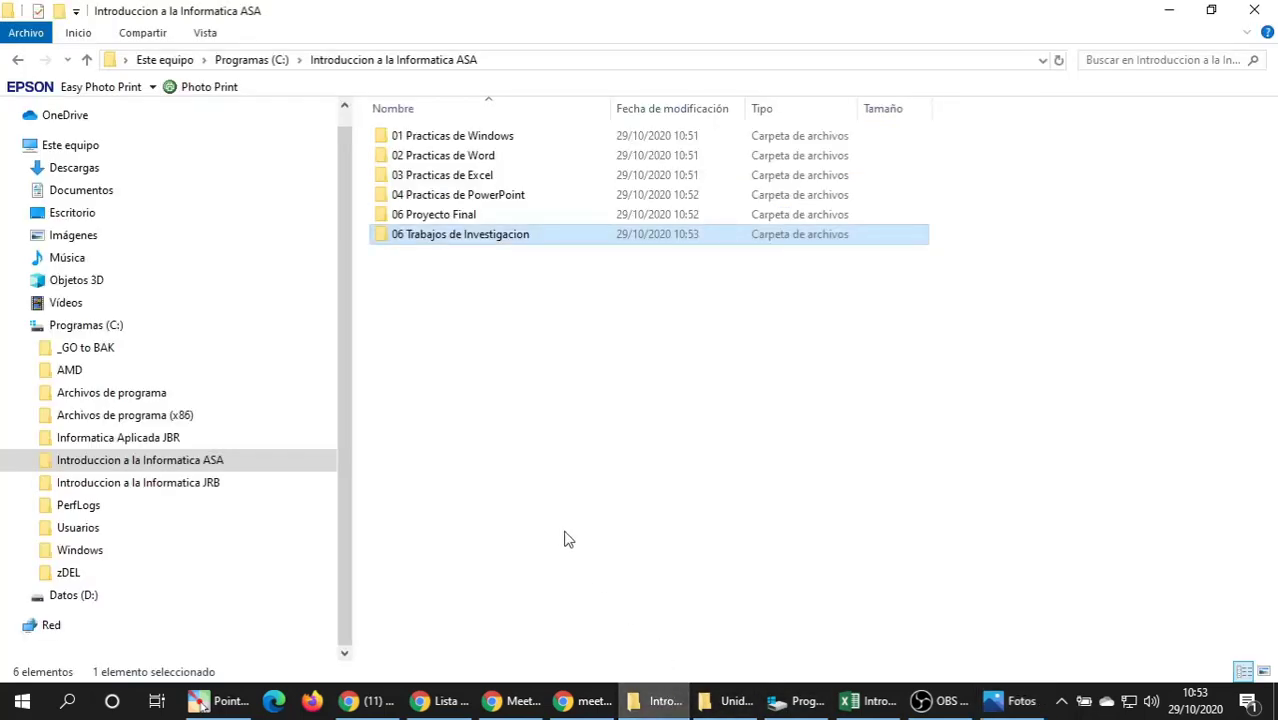
pyautogui.moveTo(590, 381)
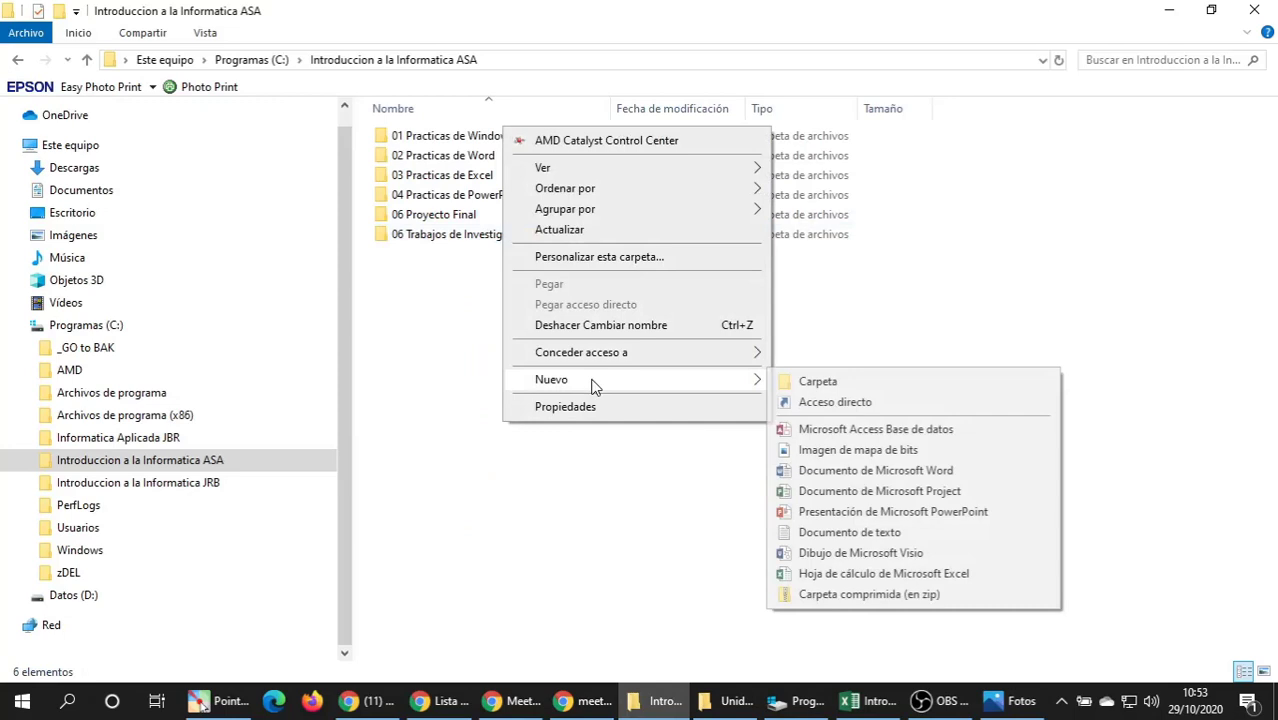
pyautogui.click(826, 386)
pyautogui.write('A')
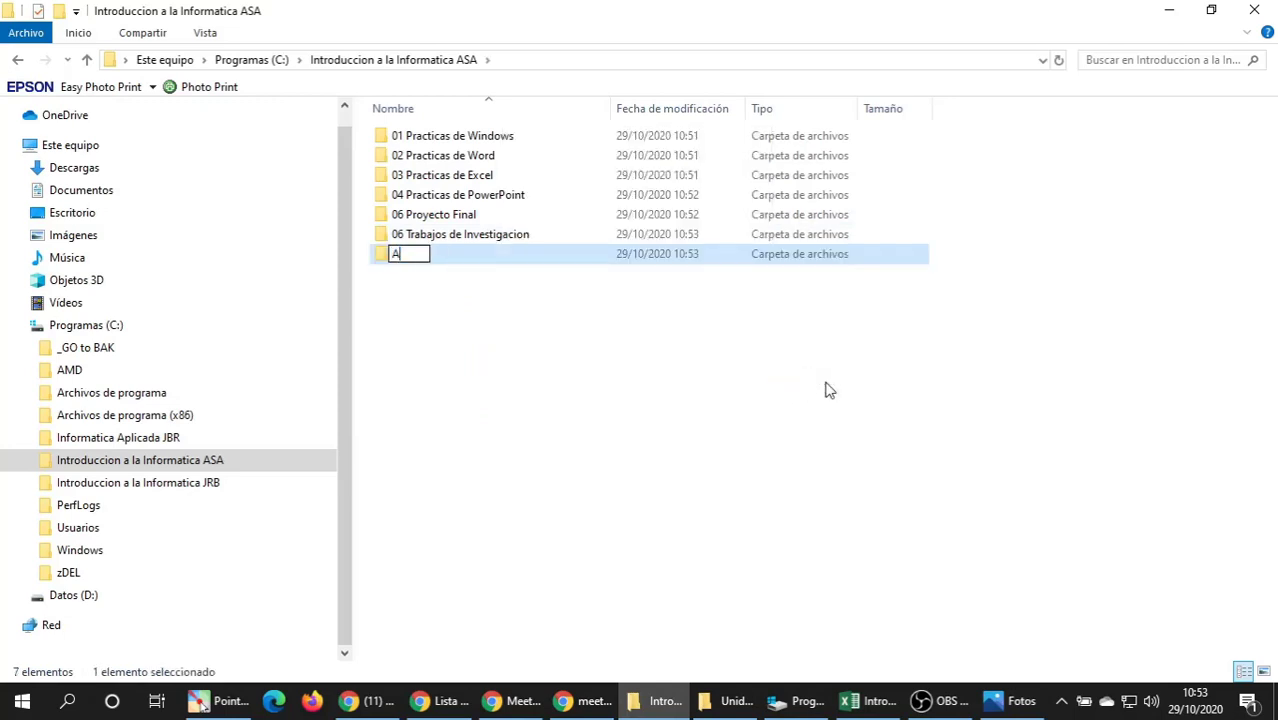
pyautogui.write('puntes de C')
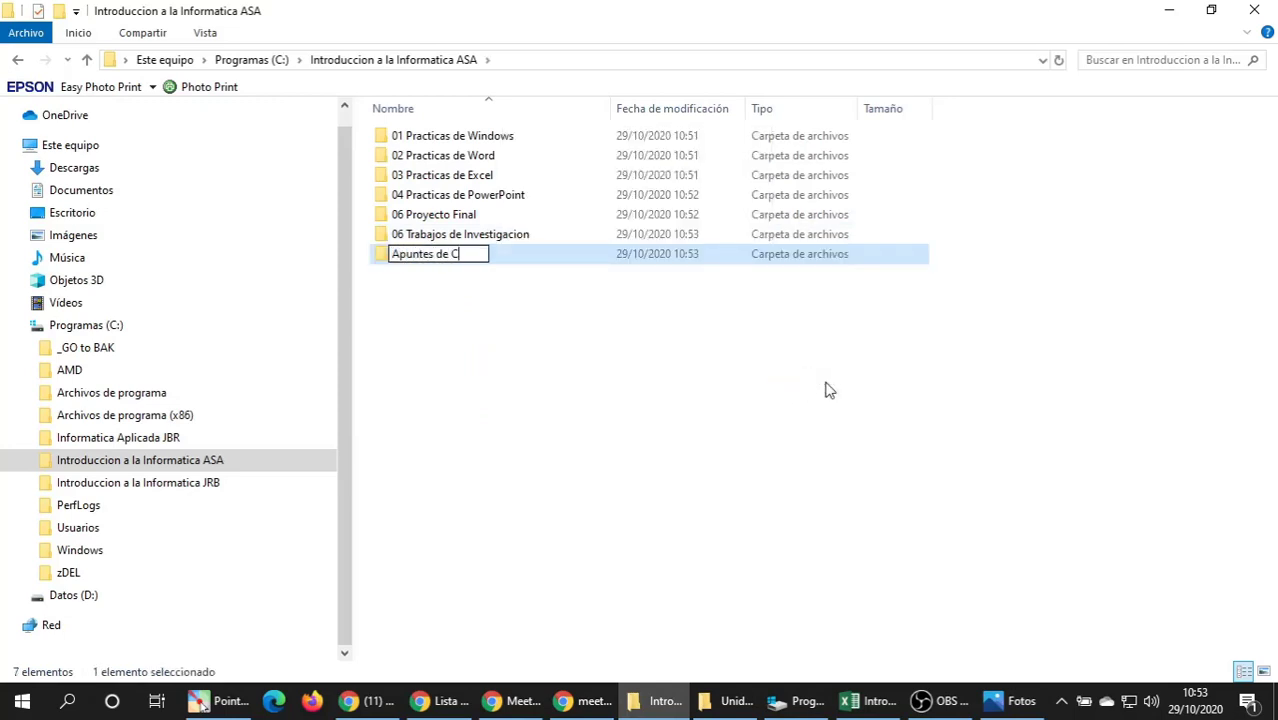
pyautogui.write('lases')
pyautogui.press('Return')
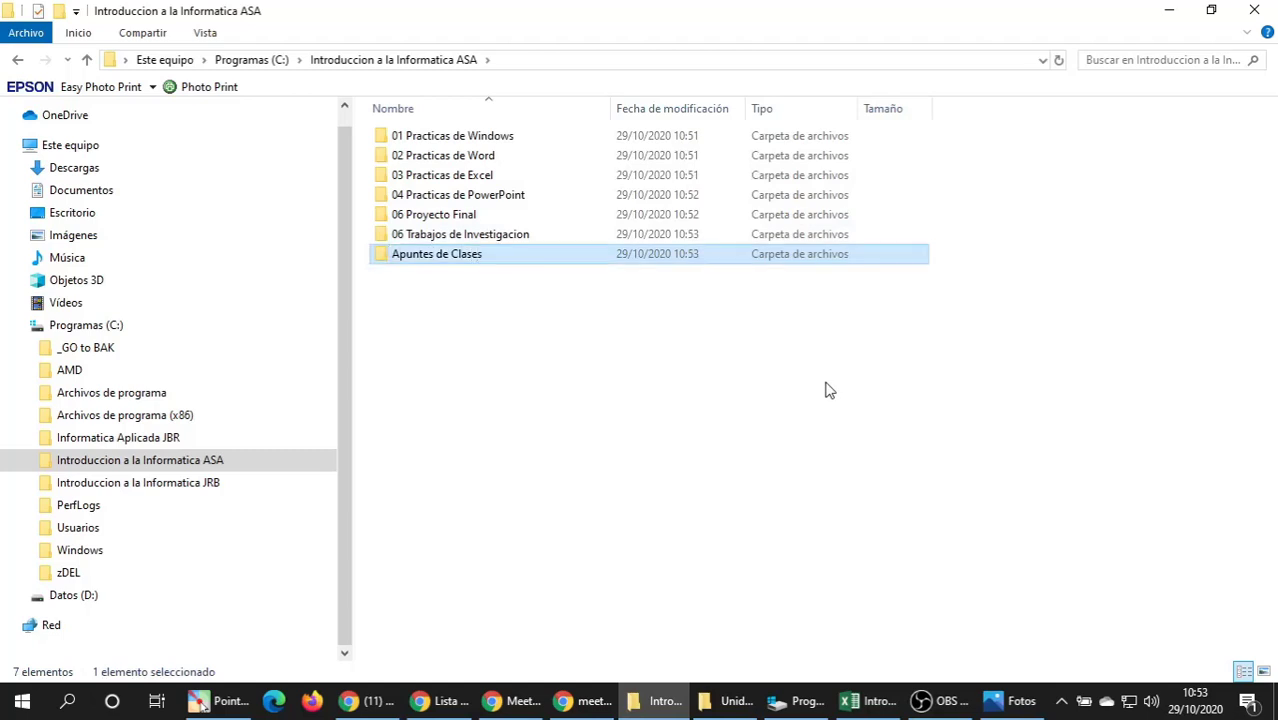
pyautogui.click(672, 374)
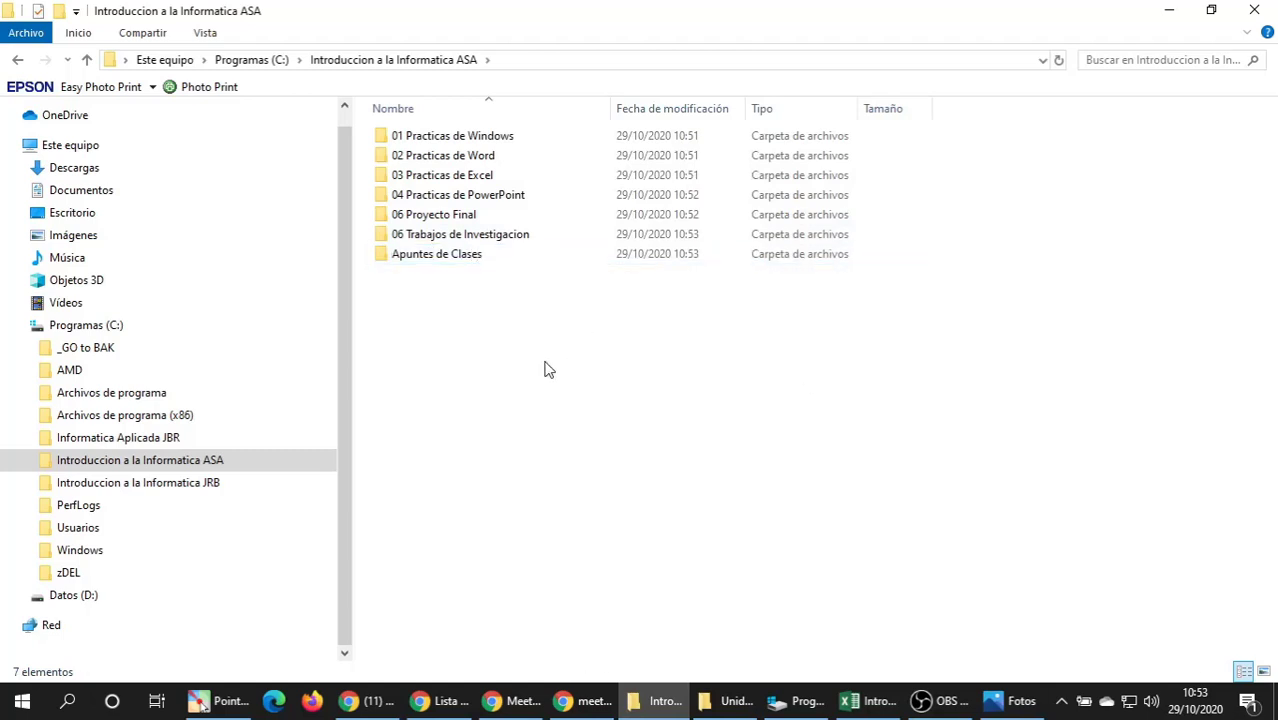
# - Browse the Introduccion a la Informatica JRB and Informatica Aplicada JBR folders, then return to ASA
pyautogui.click(172, 484)
pyautogui.click(180, 440)
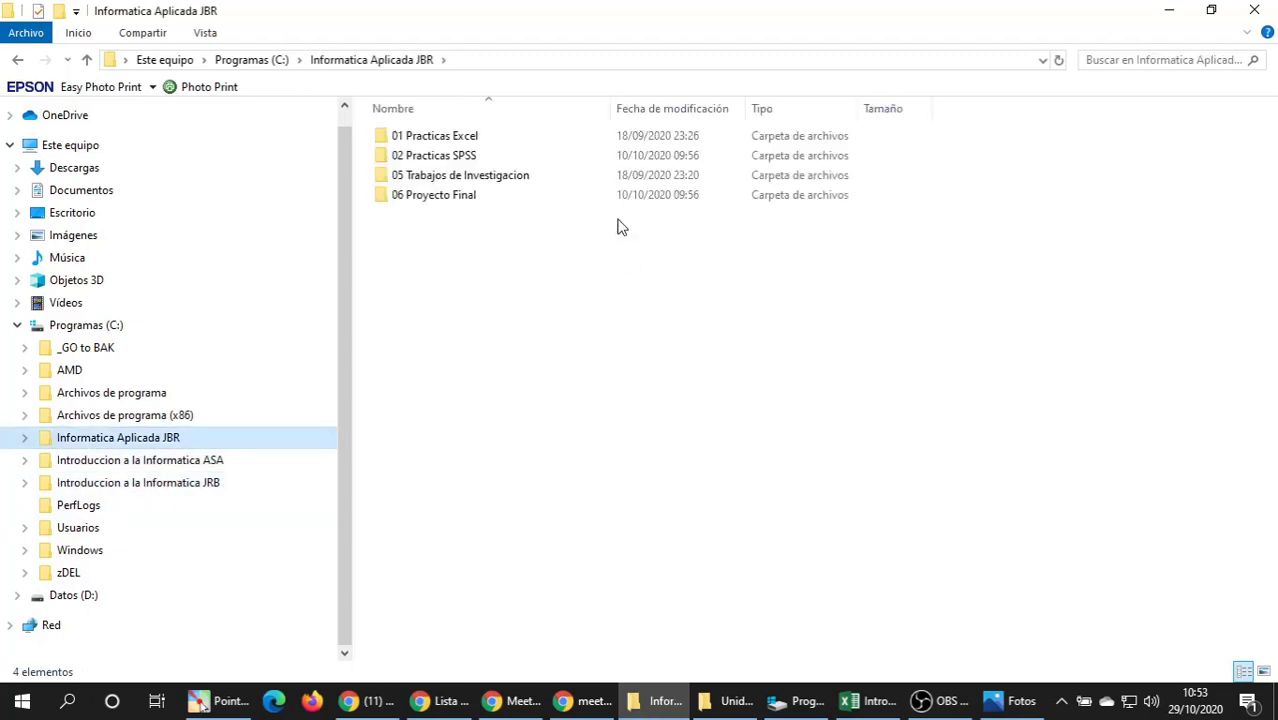
pyautogui.click(188, 459)
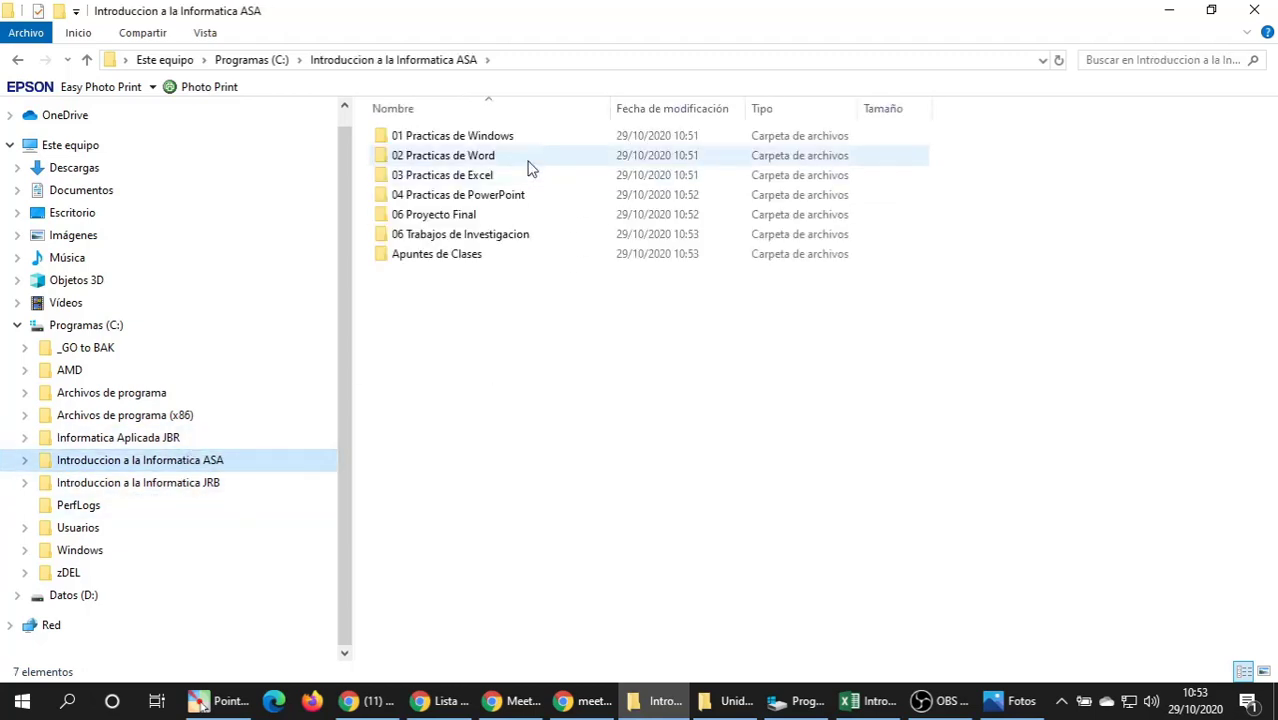
pyautogui.click(487, 333)
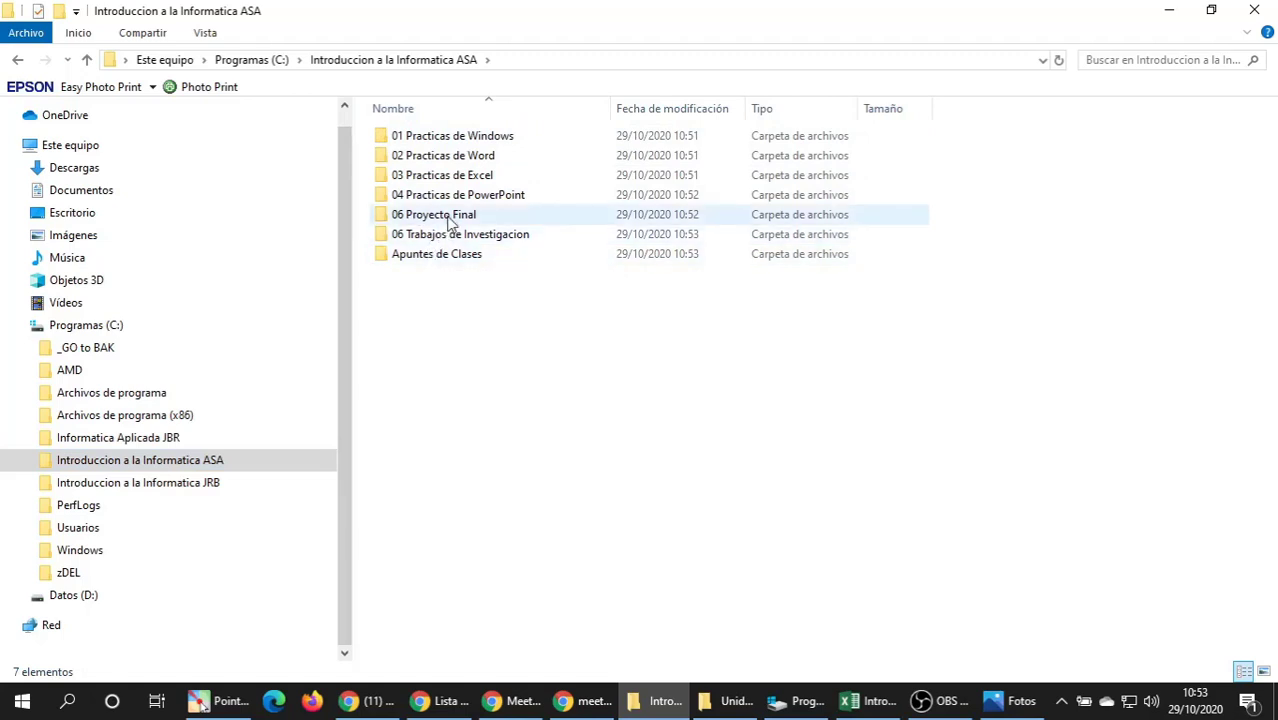
# - Open 06 Proyecto Final and create the subfolder 01 Gestion Documental
pyautogui.doubleClick(449, 216)
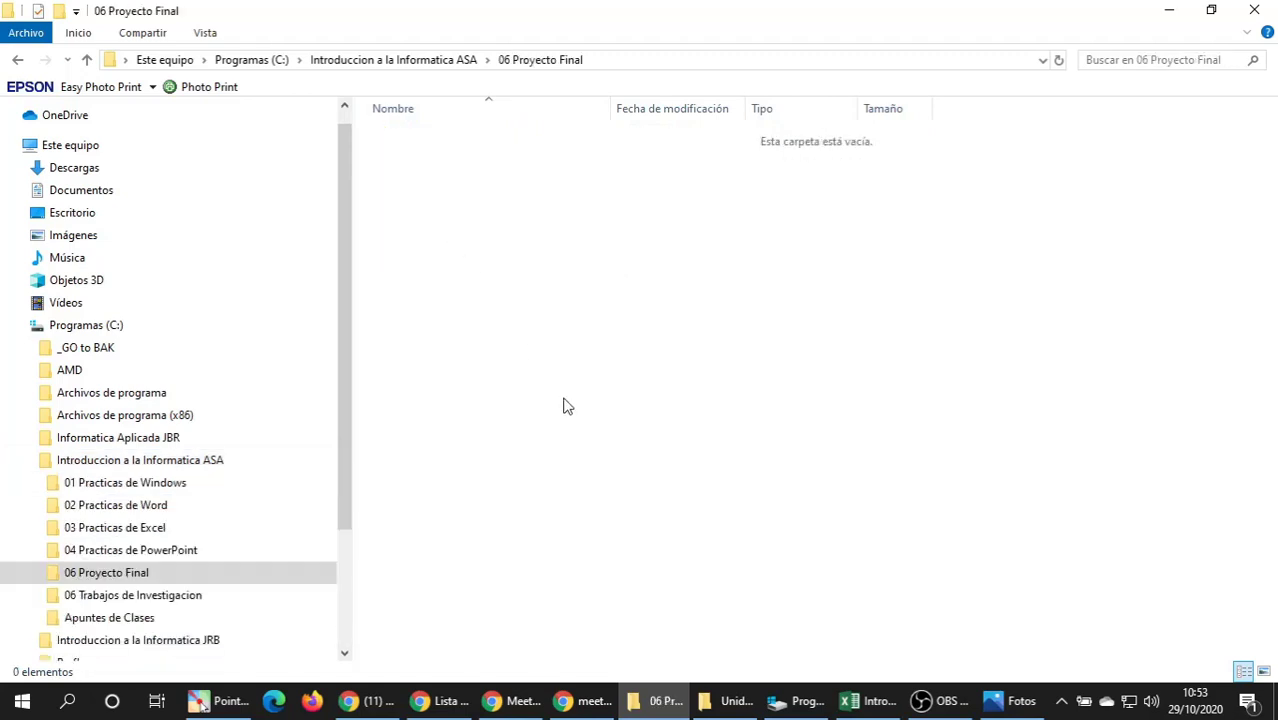
pyautogui.rightClick(505, 204)
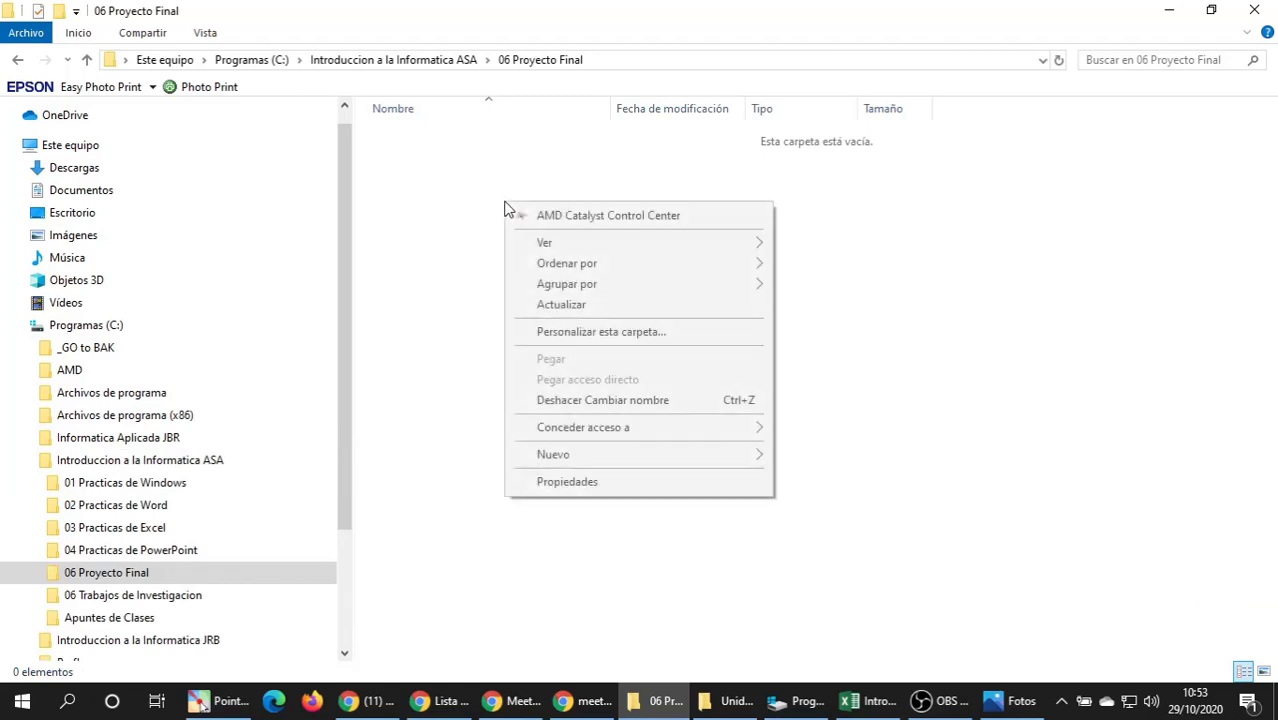
pyautogui.moveTo(598, 463)
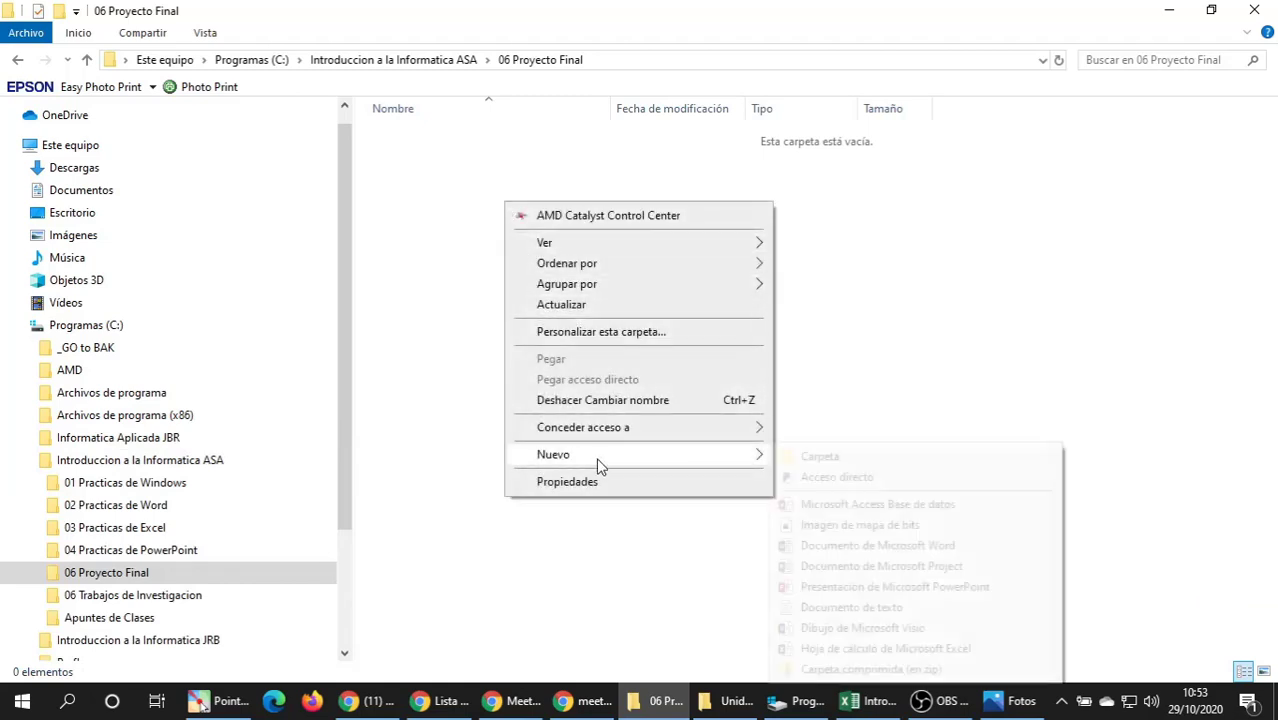
pyautogui.click(819, 458)
pyautogui.write('01')
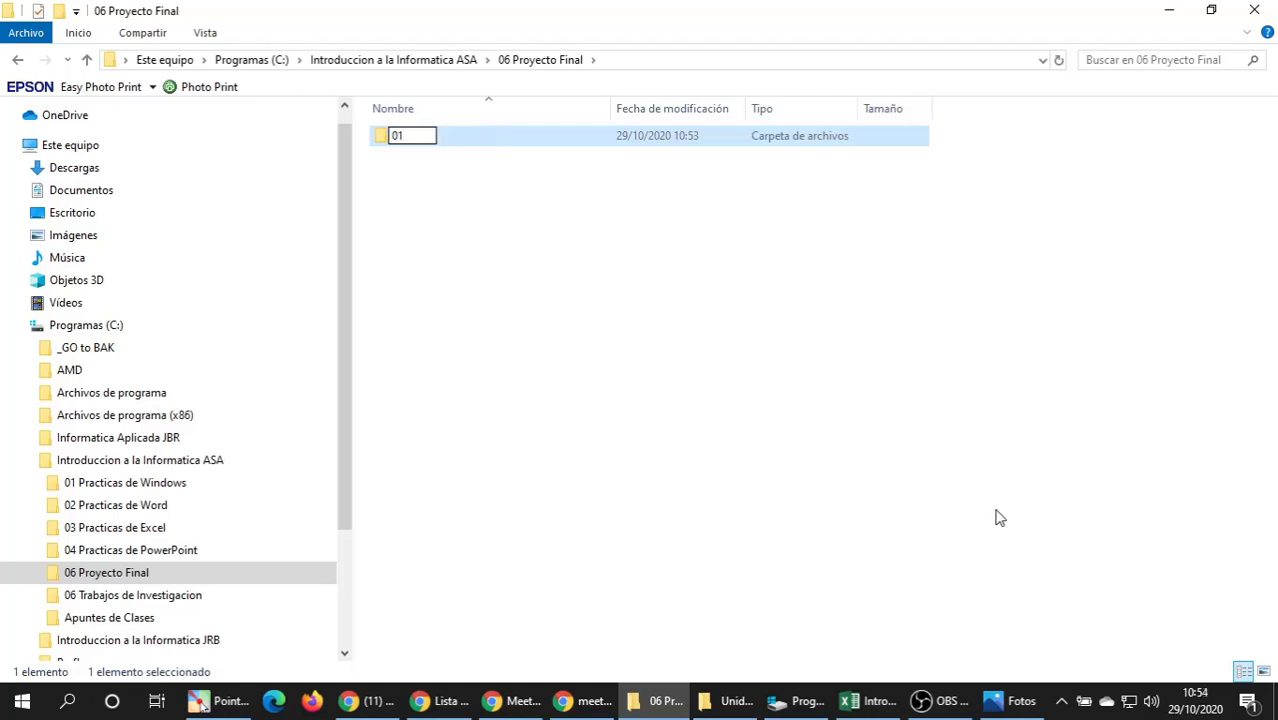
pyautogui.write(' Gestion Docume')
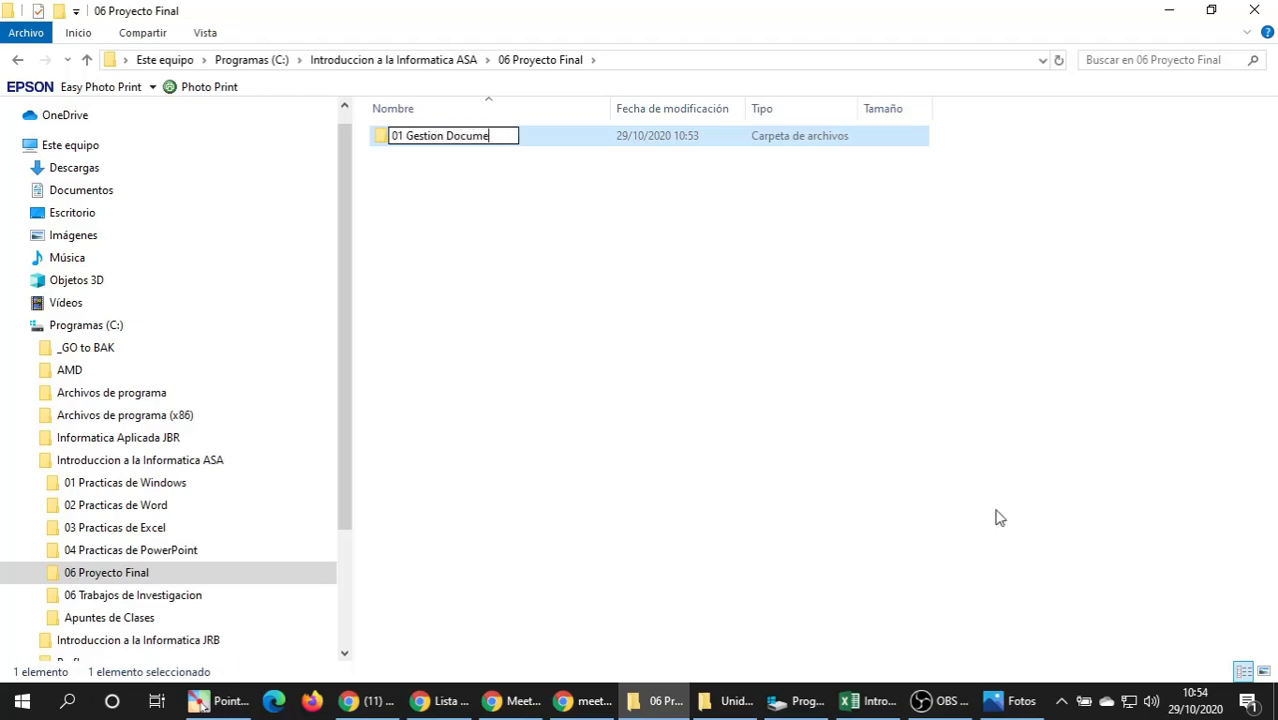
pyautogui.write('ntal')
pyautogui.press('Return')
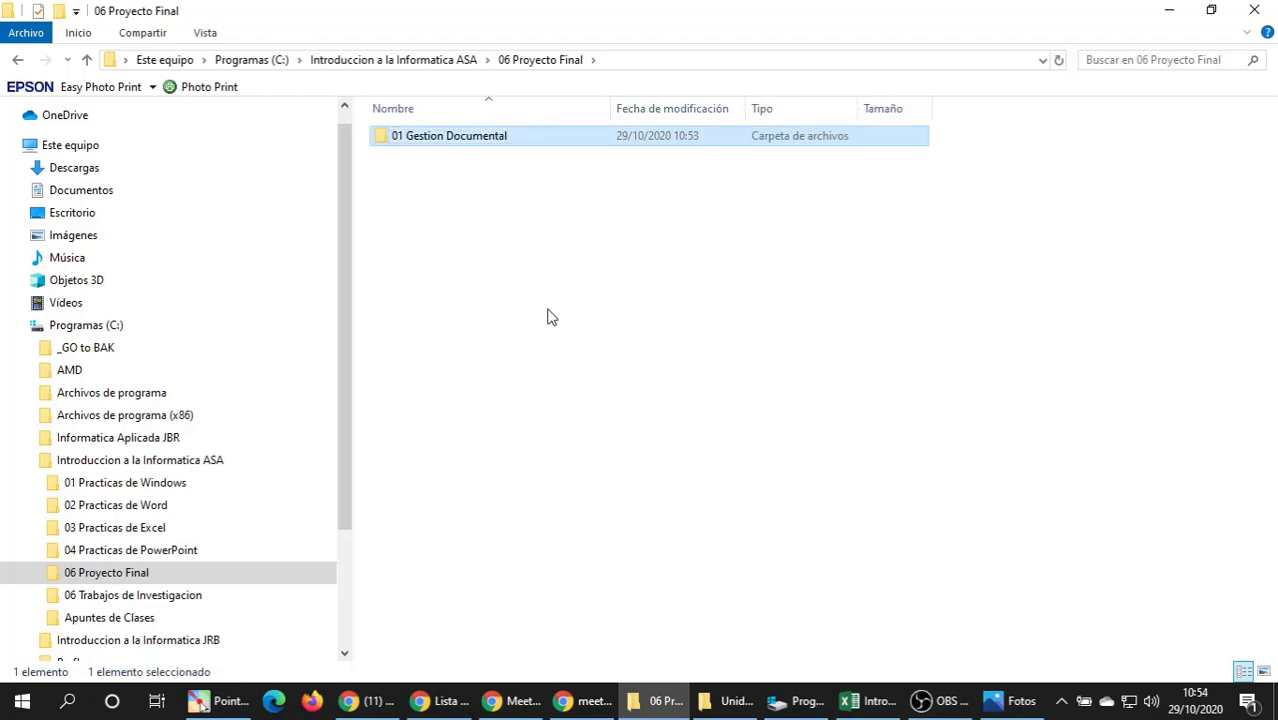
# - Add a second subfolder named 02 Estudio Estadistico in 06 Proyecto Final
pyautogui.rightClick(428, 224)
pyautogui.moveTo(636, 476)
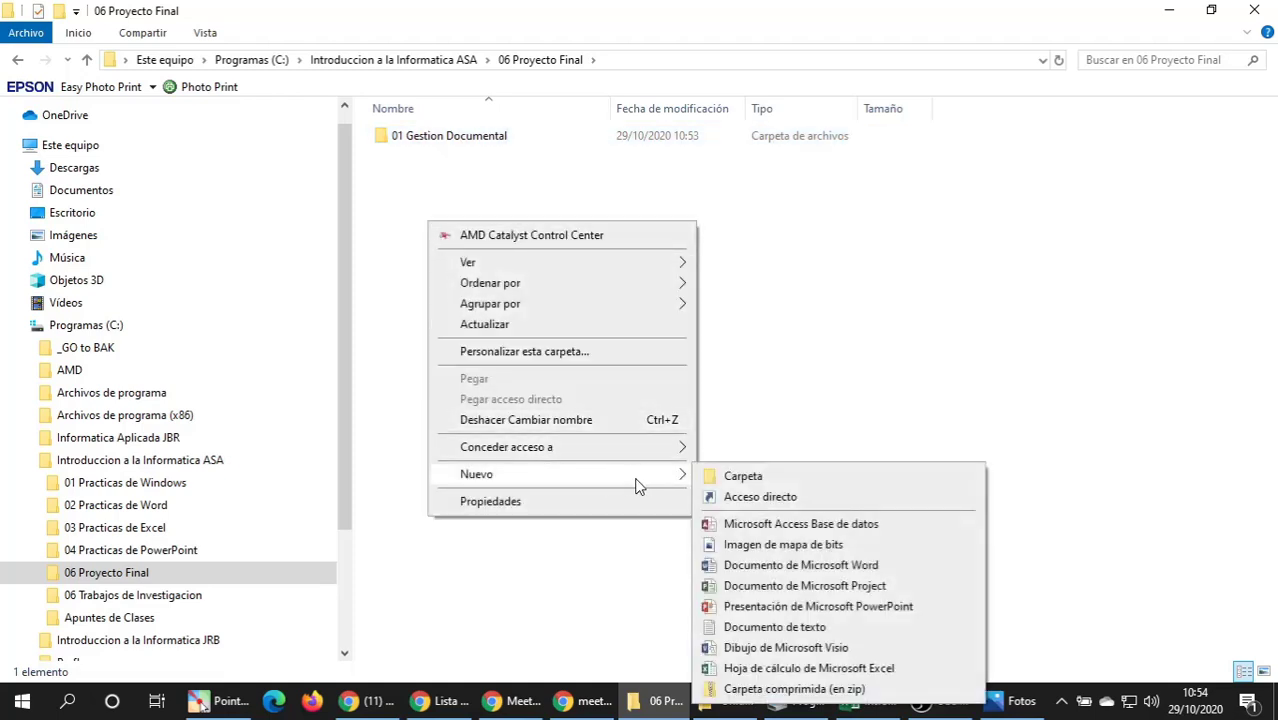
pyautogui.click(745, 476)
pyautogui.write('02')
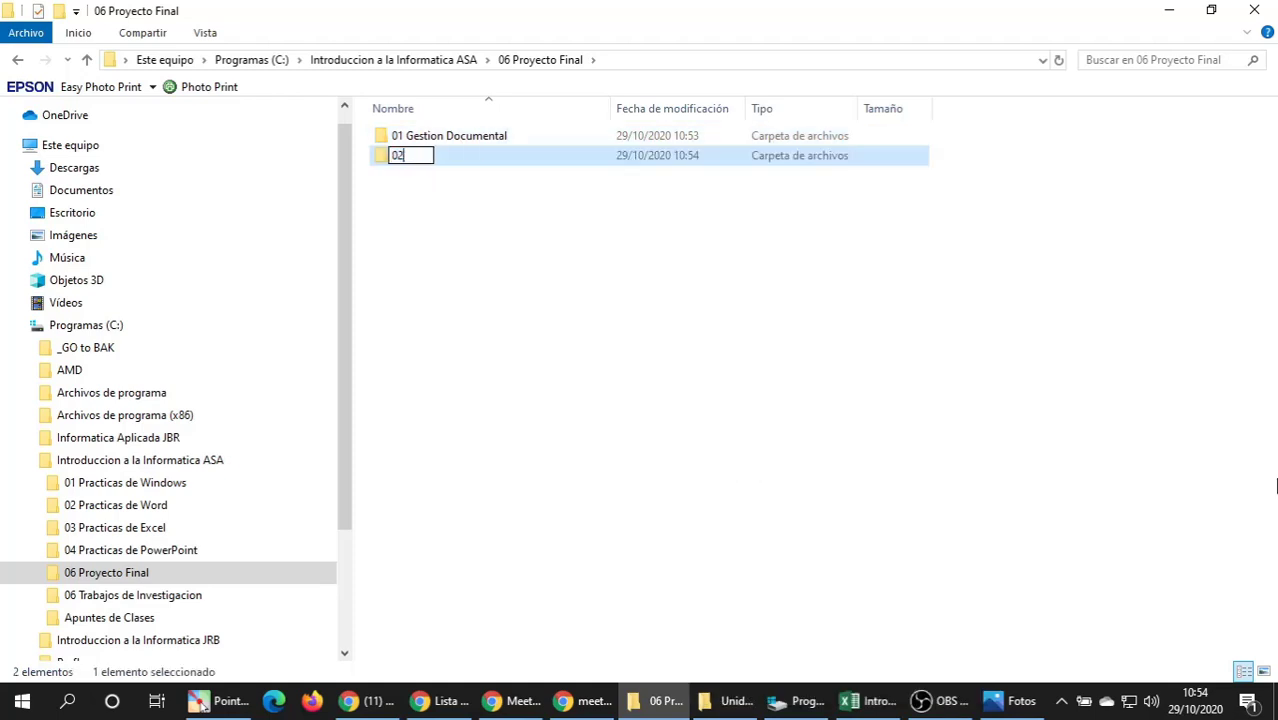
pyautogui.write(' Estudi')
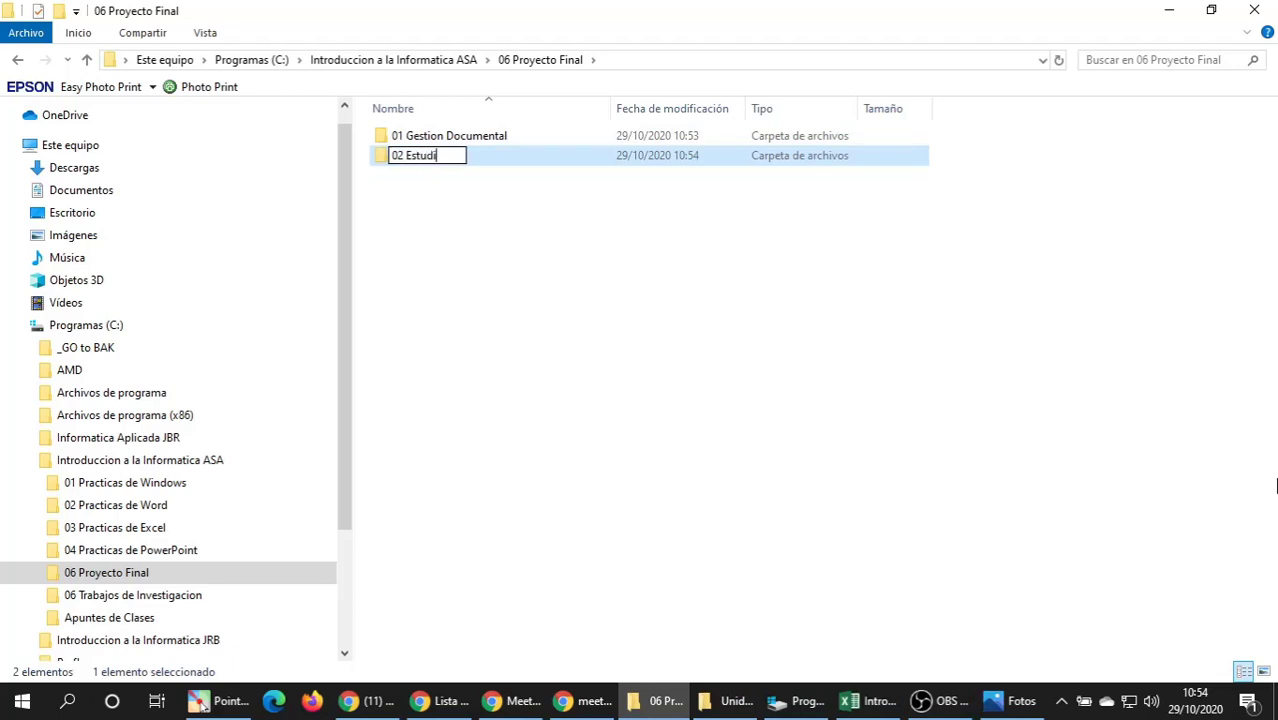
pyautogui.write('o Estadi')
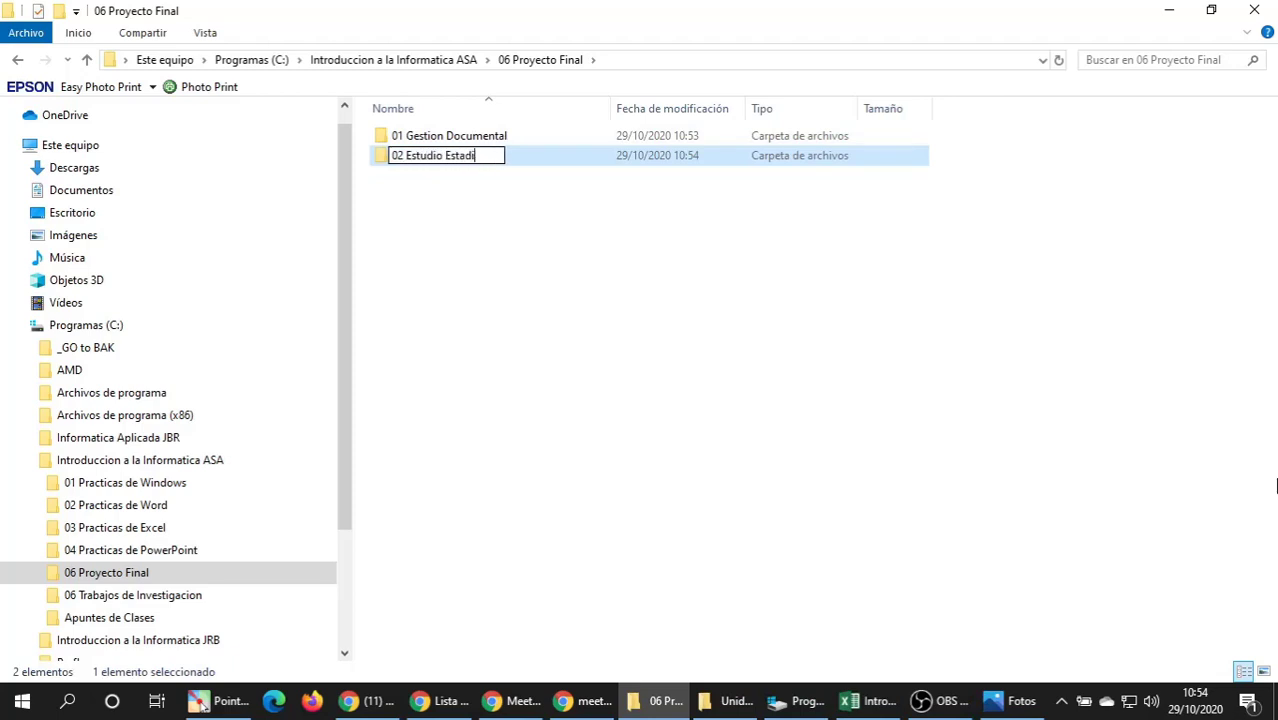
pyautogui.write('stico')
pyautogui.press('Return')
pyautogui.scroll(-2, 214, 308)
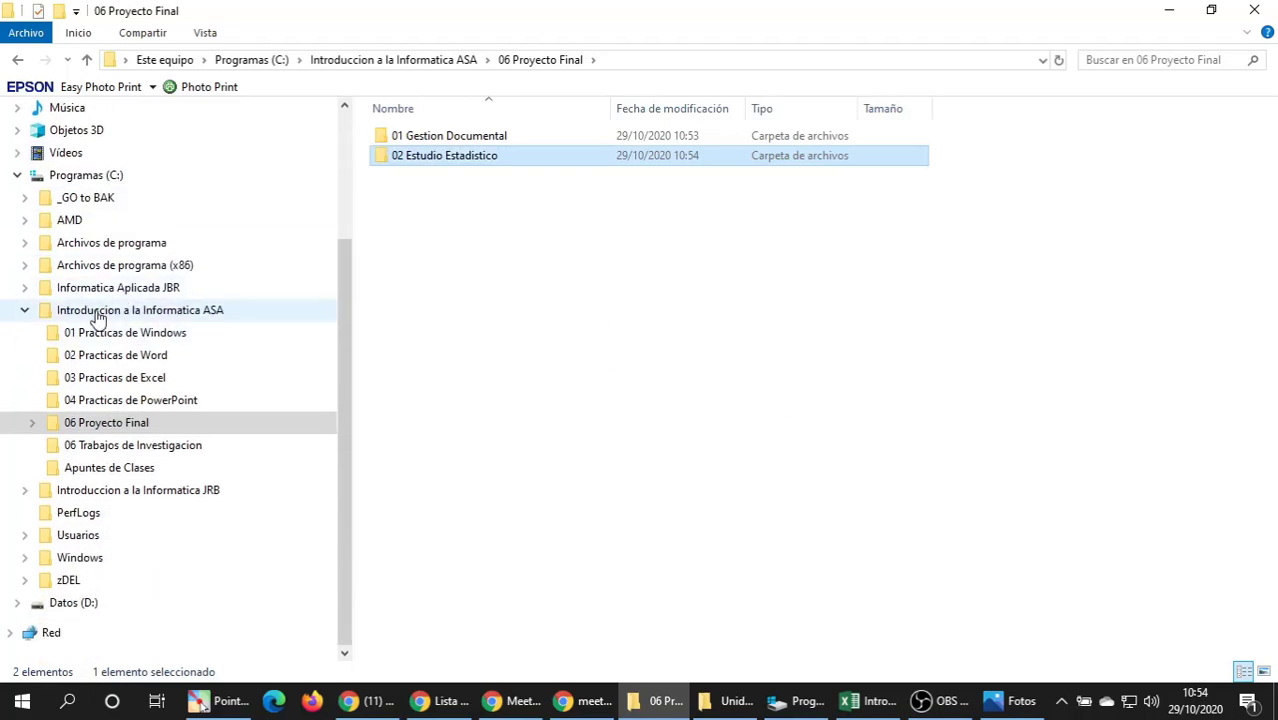
# - Review the seven ASA course folders and the two subfolders of 06 Proyecto Final, ending back in ASA
pyautogui.click(97, 312)
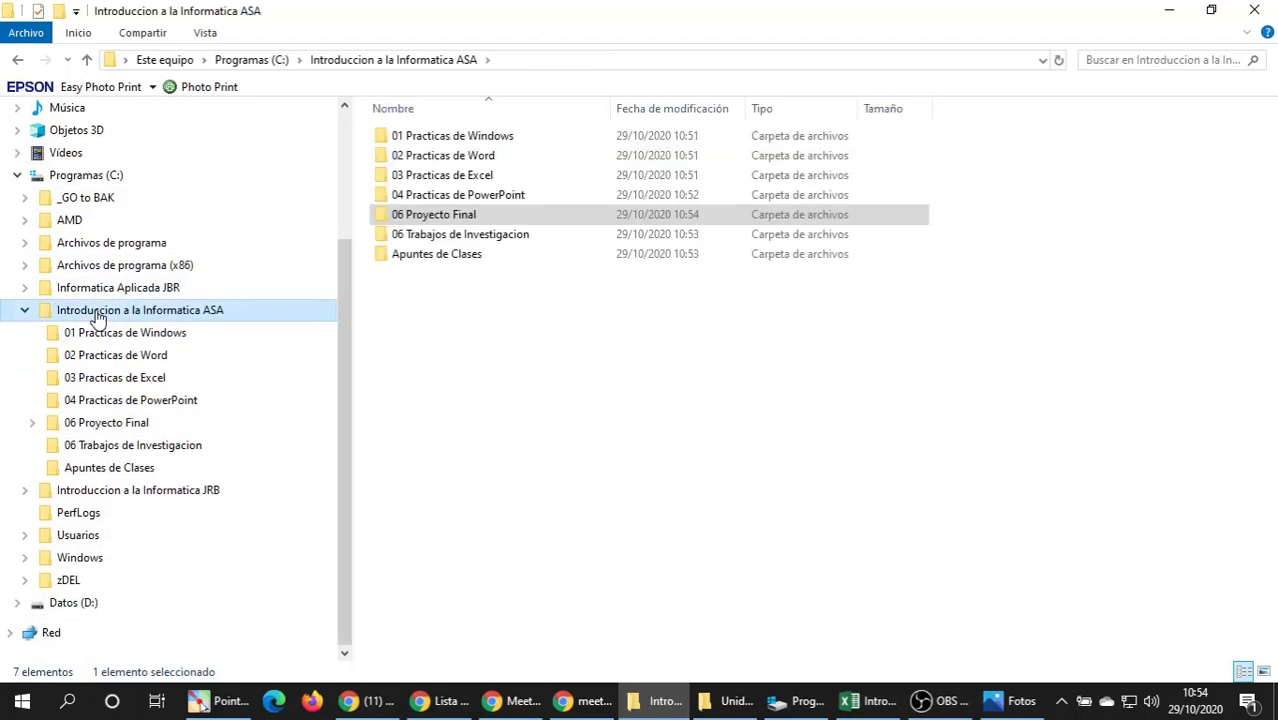
pyautogui.moveTo(422, 355); pyautogui.dragTo(399, 499)
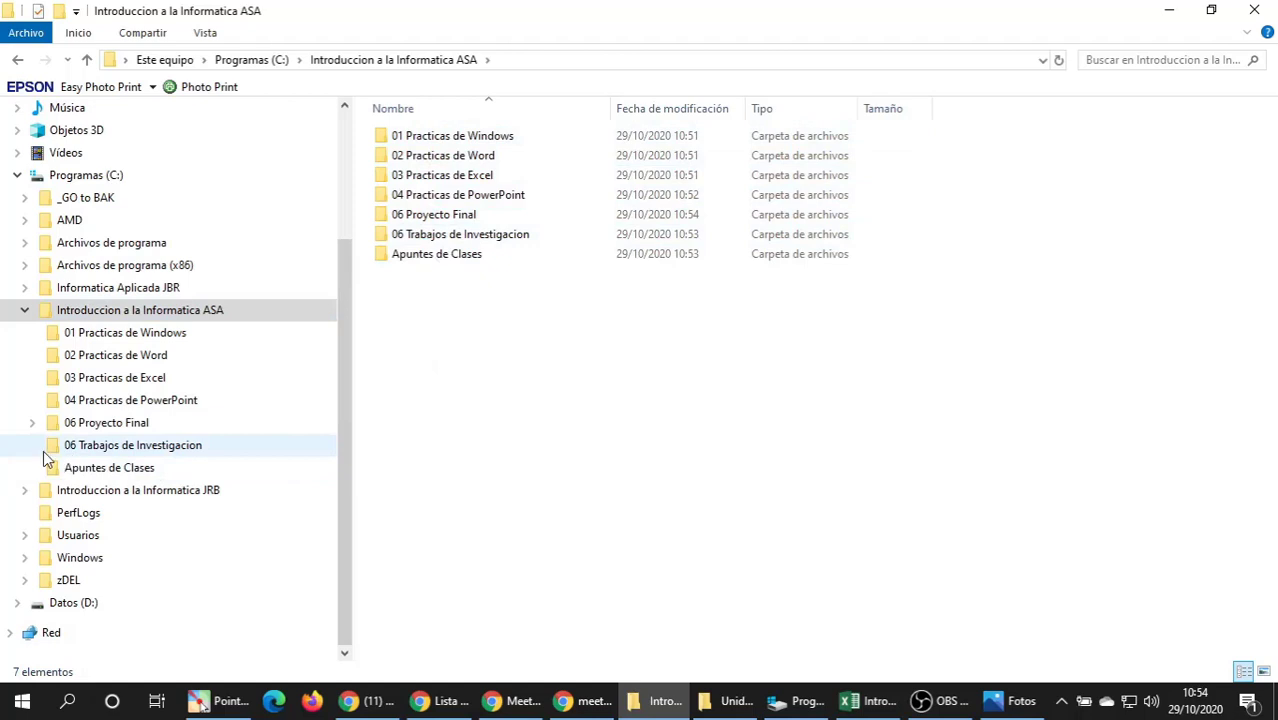
pyautogui.click(32, 424)
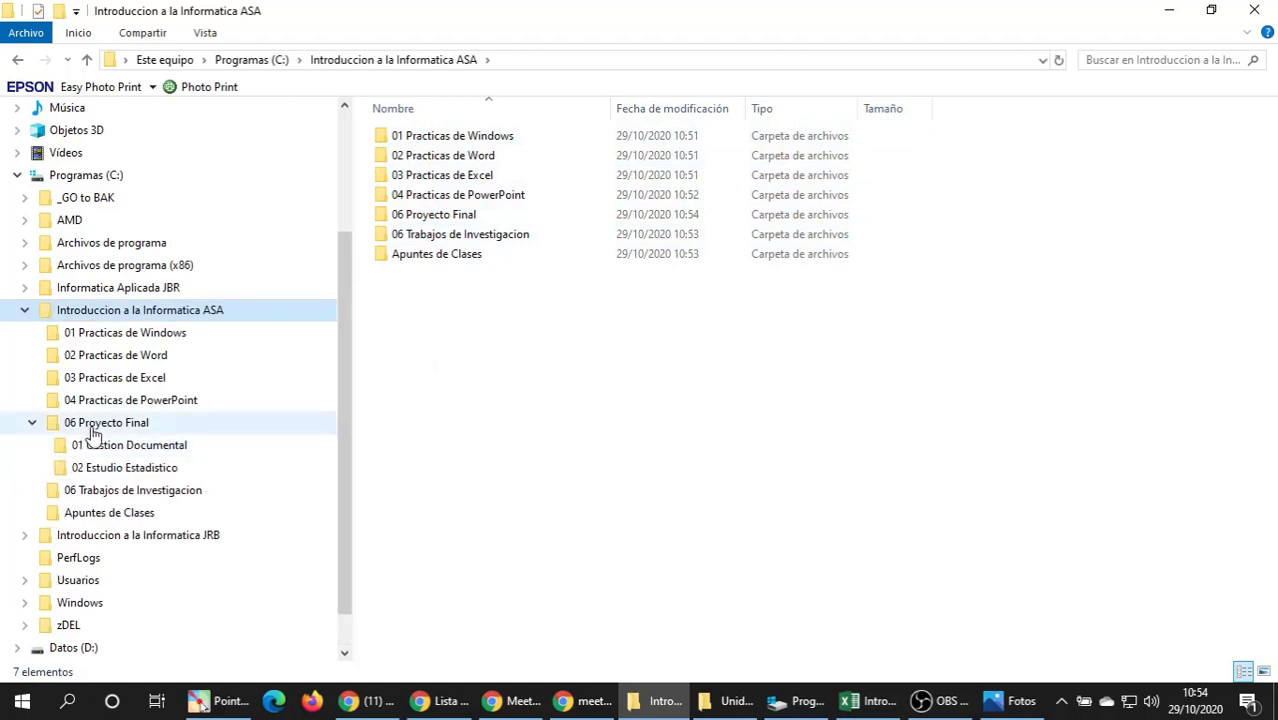
pyautogui.click(96, 426)
pyautogui.moveTo(414, 290); pyautogui.dragTo(414, 122)
pyautogui.click(620, 461)
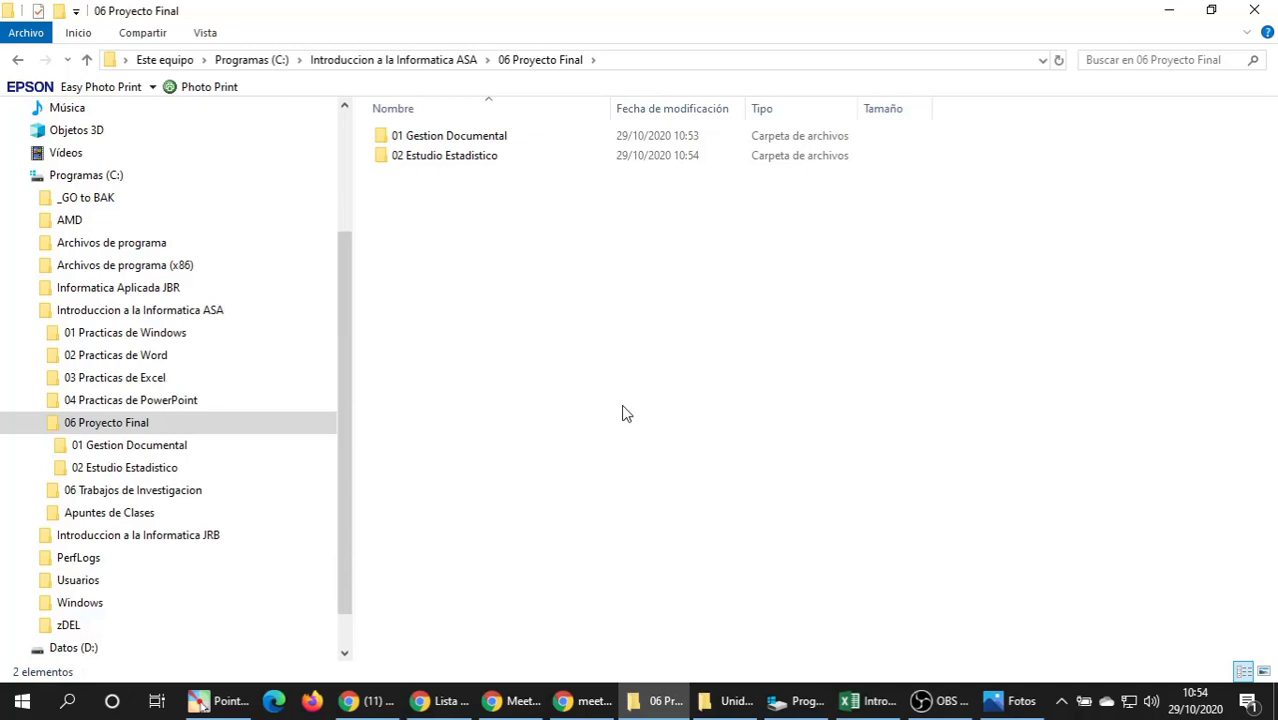
pyautogui.click(148, 288)
pyautogui.click(143, 311)
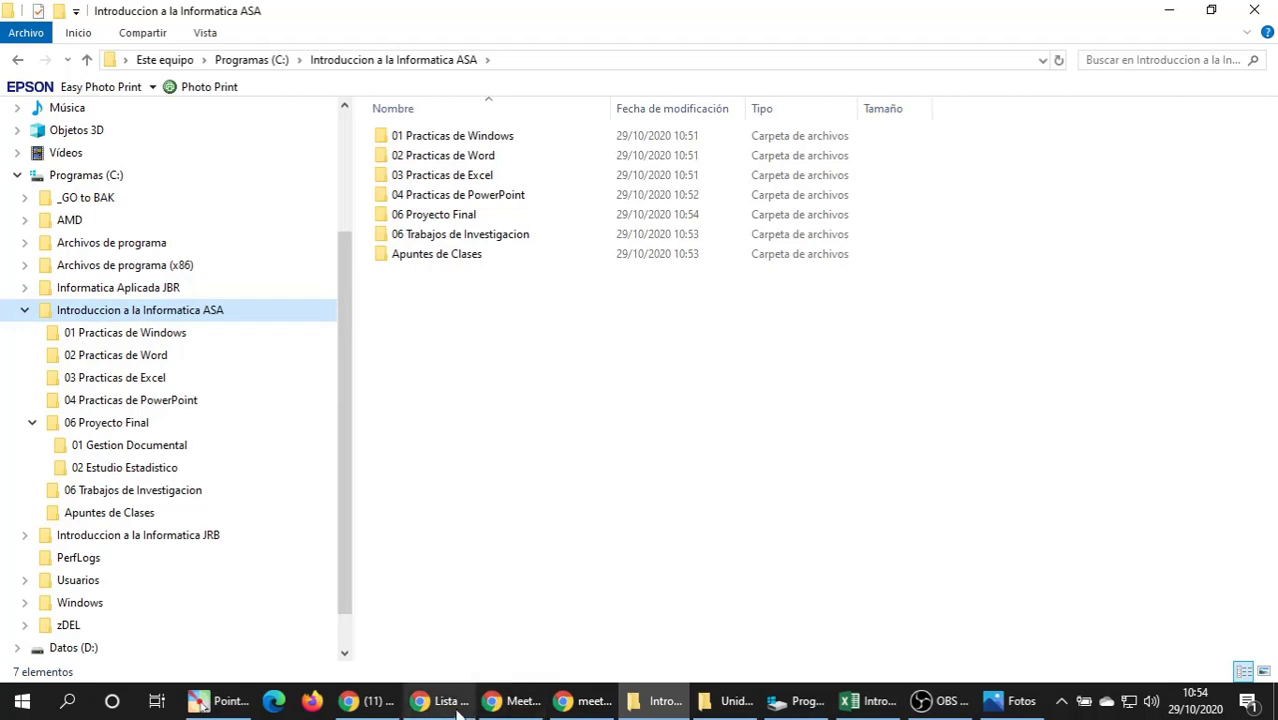
# - Switch to the Introducción a la Informática site page and scroll up to the Windows practice list
pyautogui.moveTo(445, 709)
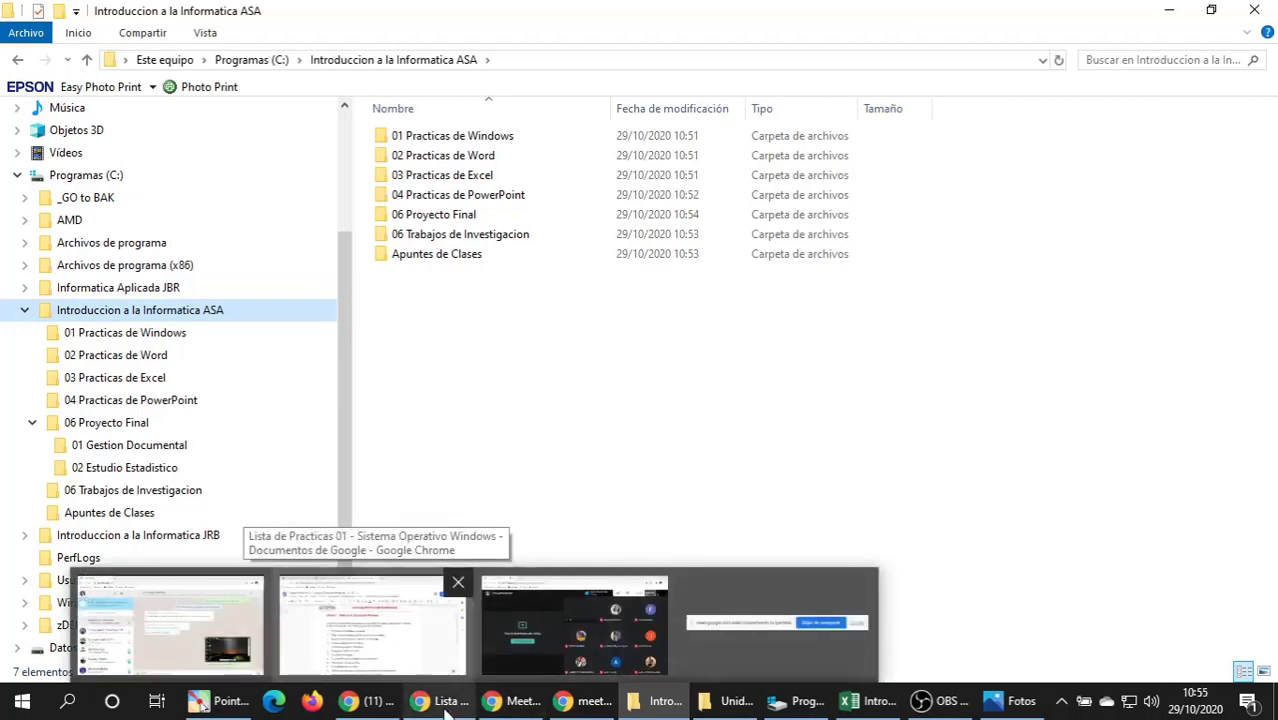
pyautogui.click(408, 706)
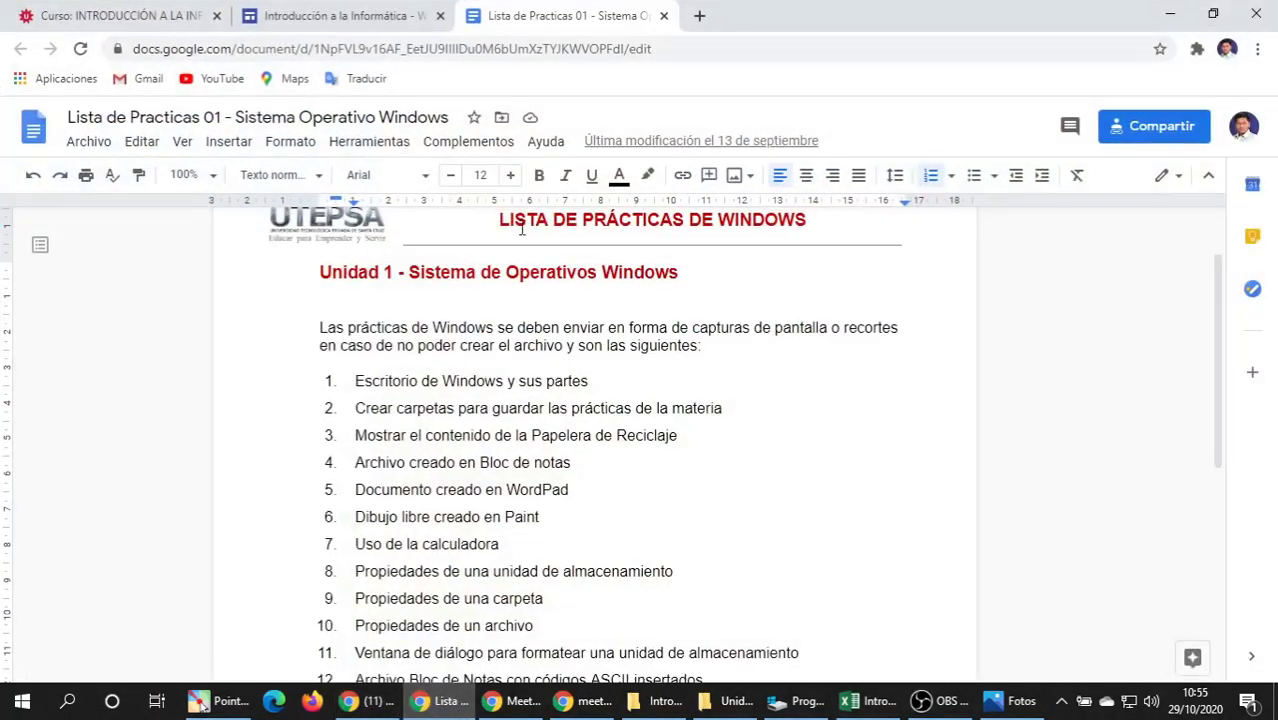
pyautogui.click(350, 16)
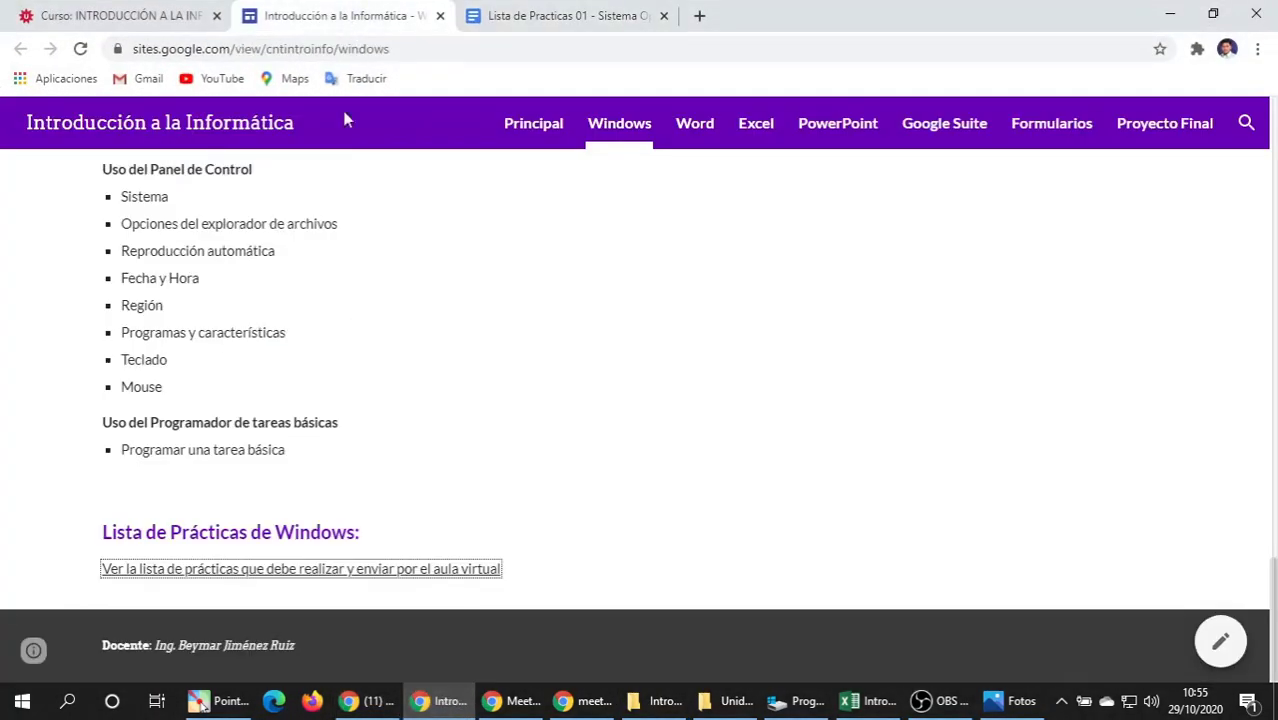
pyautogui.scroll(6, 168, 385)
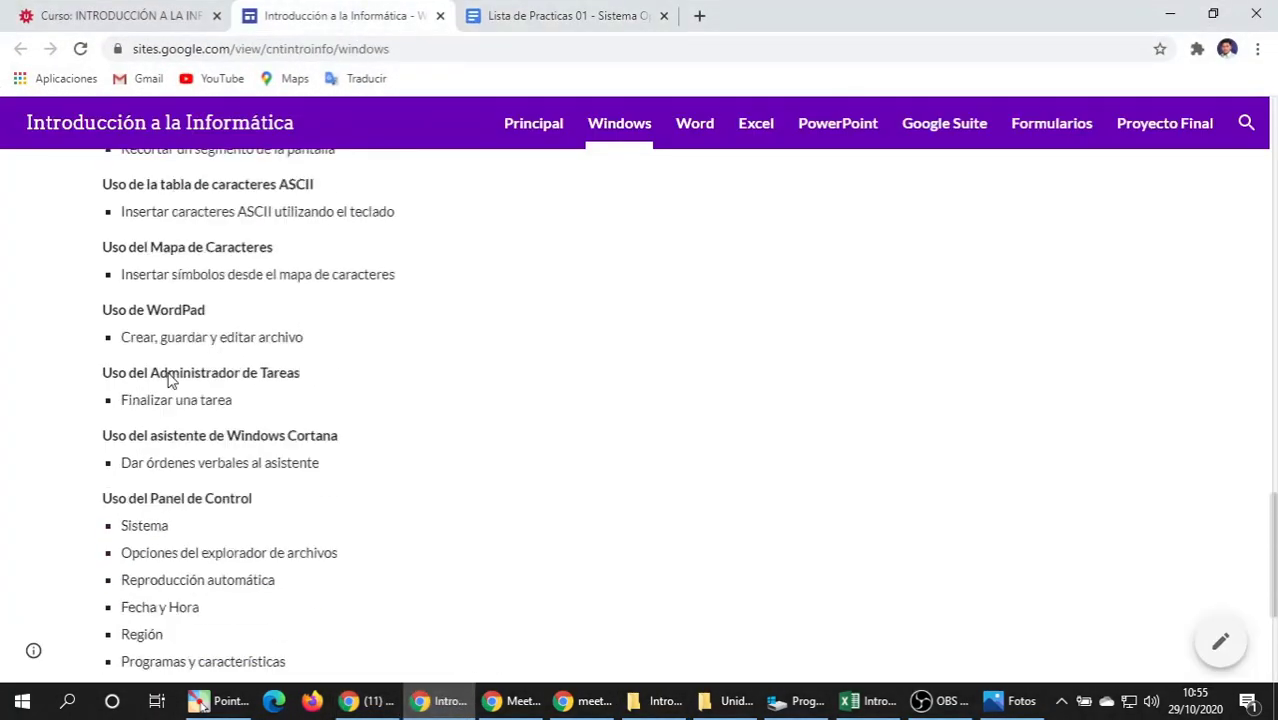
pyautogui.scroll(5, 183, 362)
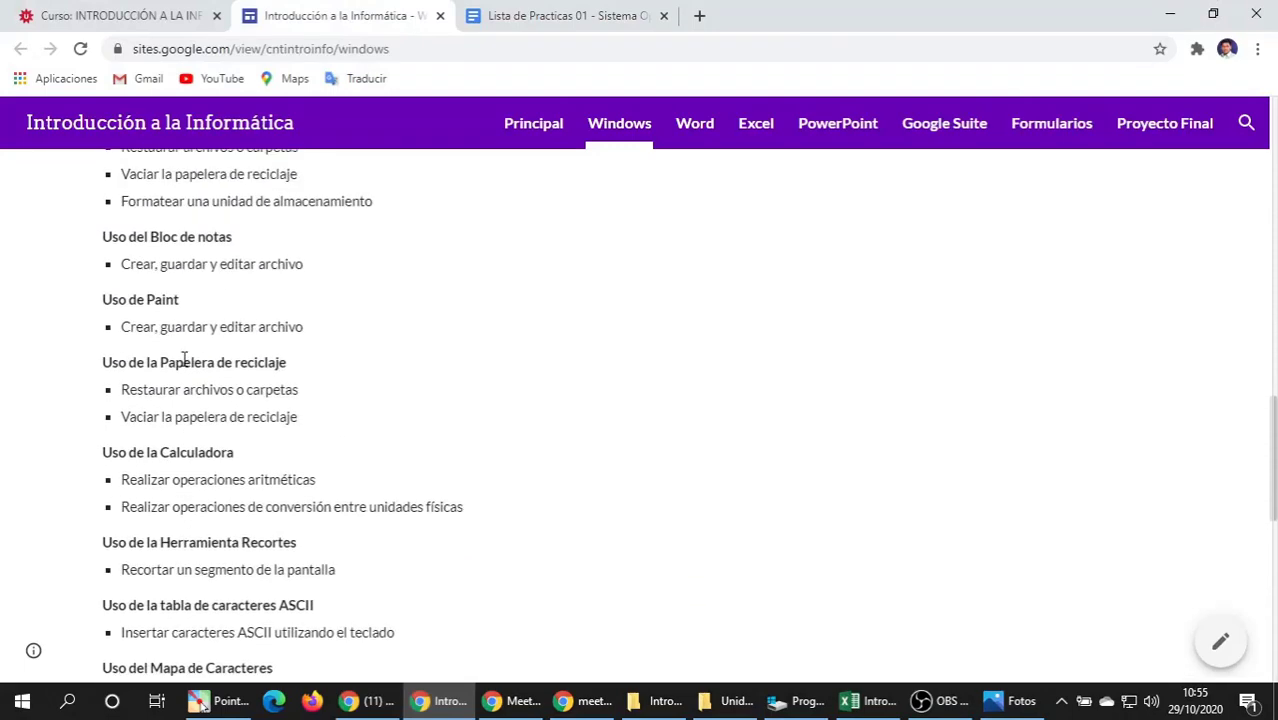
pyautogui.scroll(2, 183, 360)
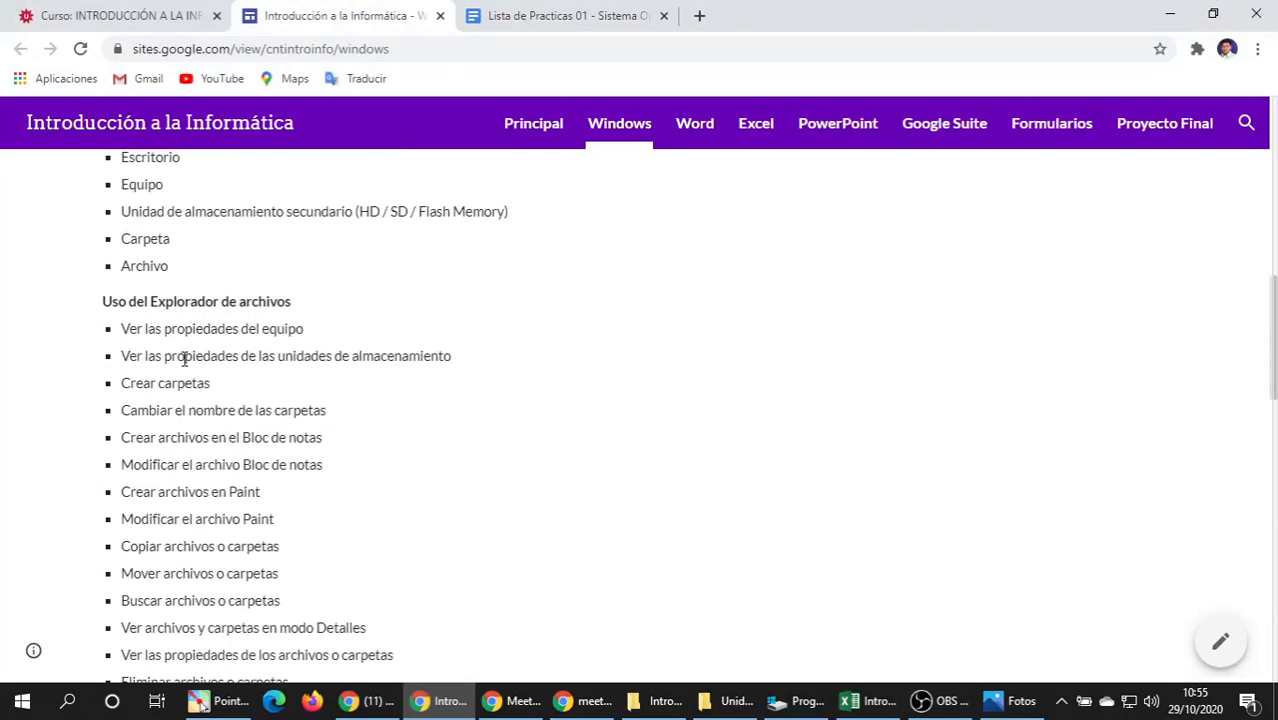
pyautogui.scroll(-1, 183, 360)
pyautogui.scroll(1, 184, 360)
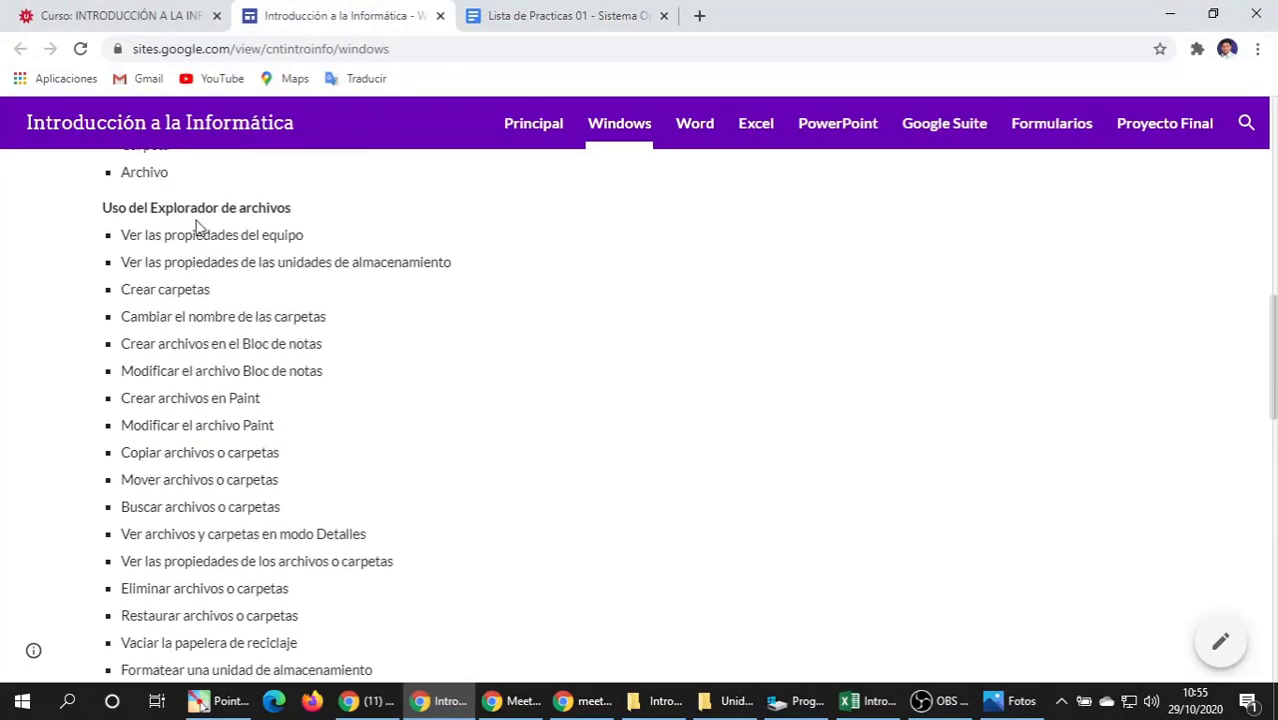
# - Highlight the Uso del Explorador de archivos topics line by line, ending on Crear carpetas
pyautogui.tripleClick(193, 212)
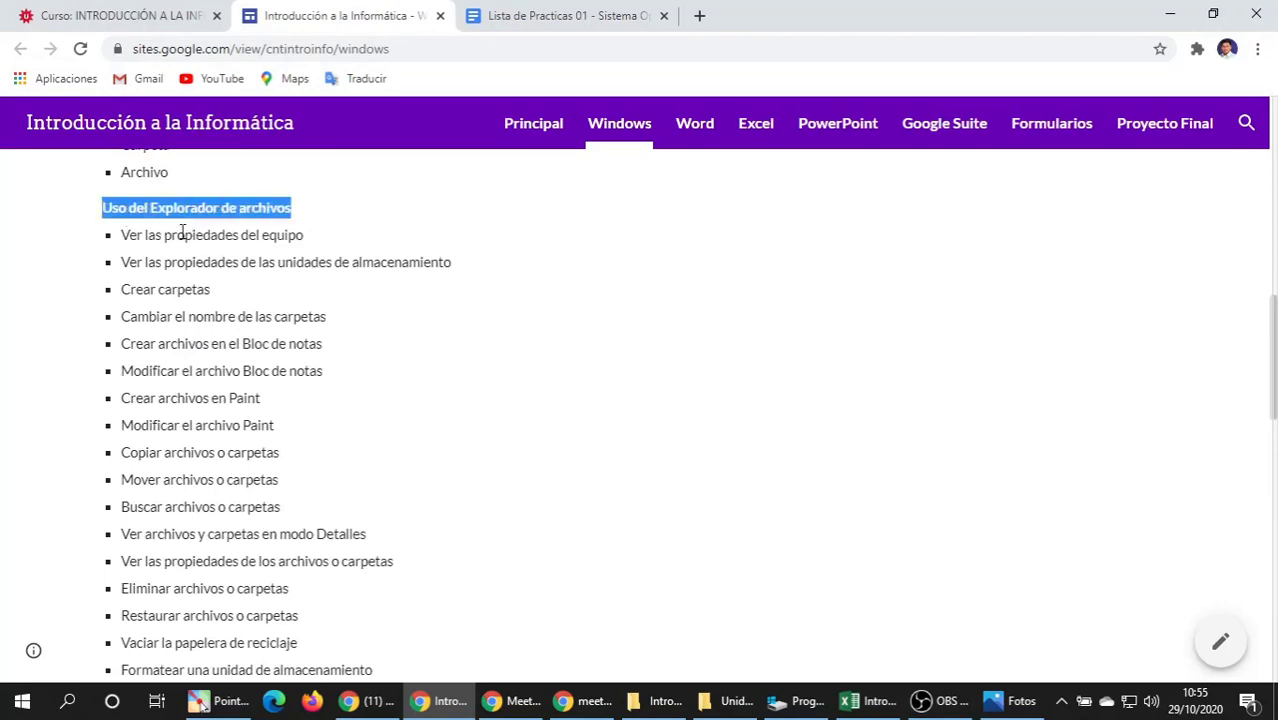
pyautogui.tripleClick(182, 234)
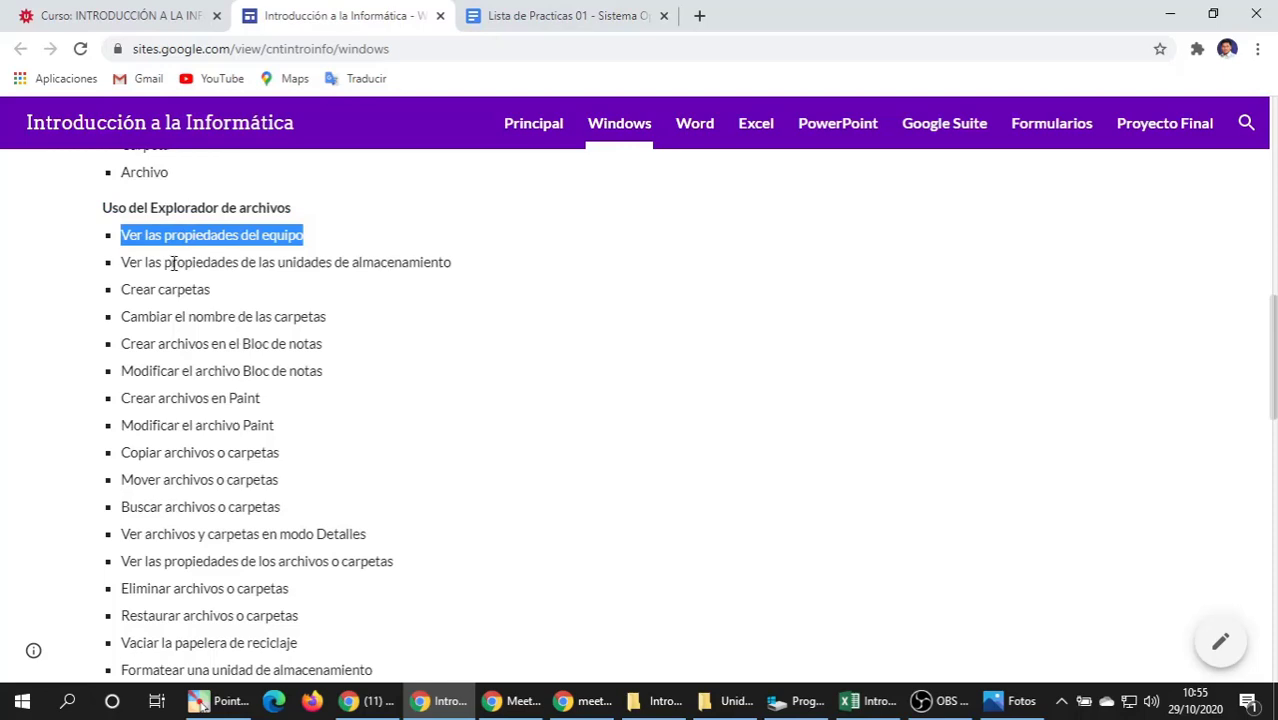
pyautogui.tripleClick(173, 263)
pyautogui.tripleClick(172, 291)
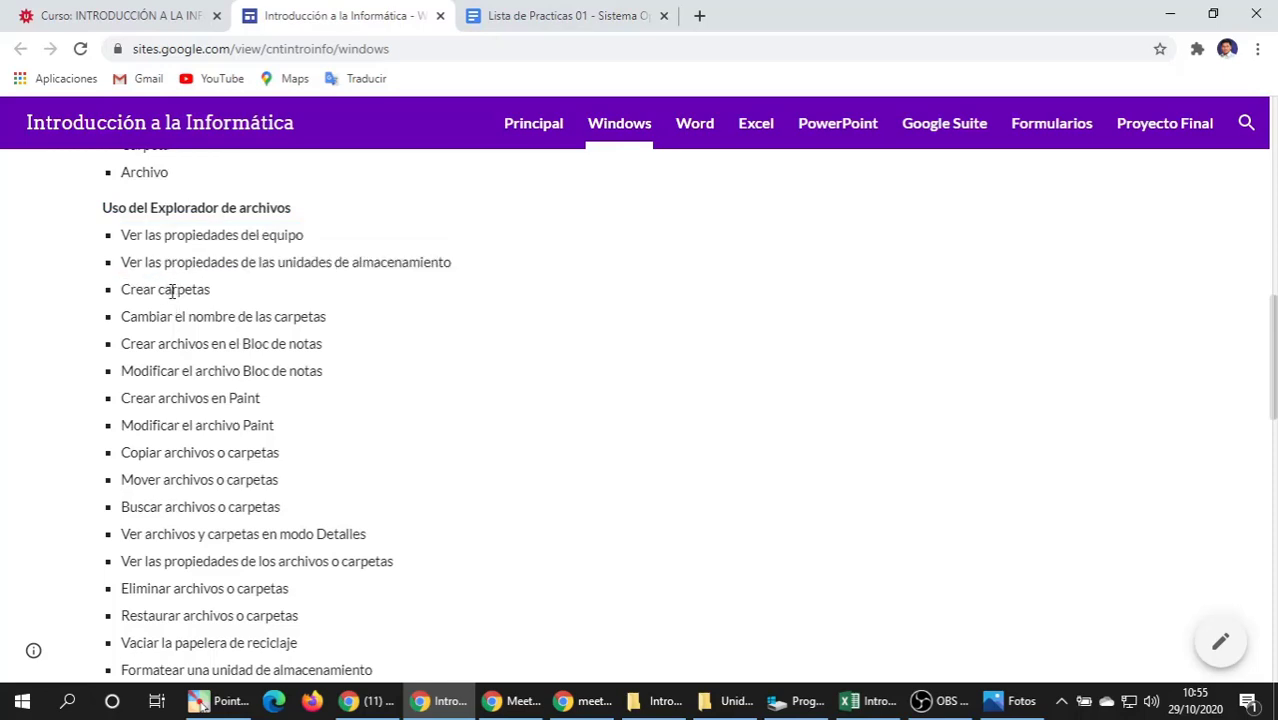
pyautogui.scroll(-2, 205, 340)
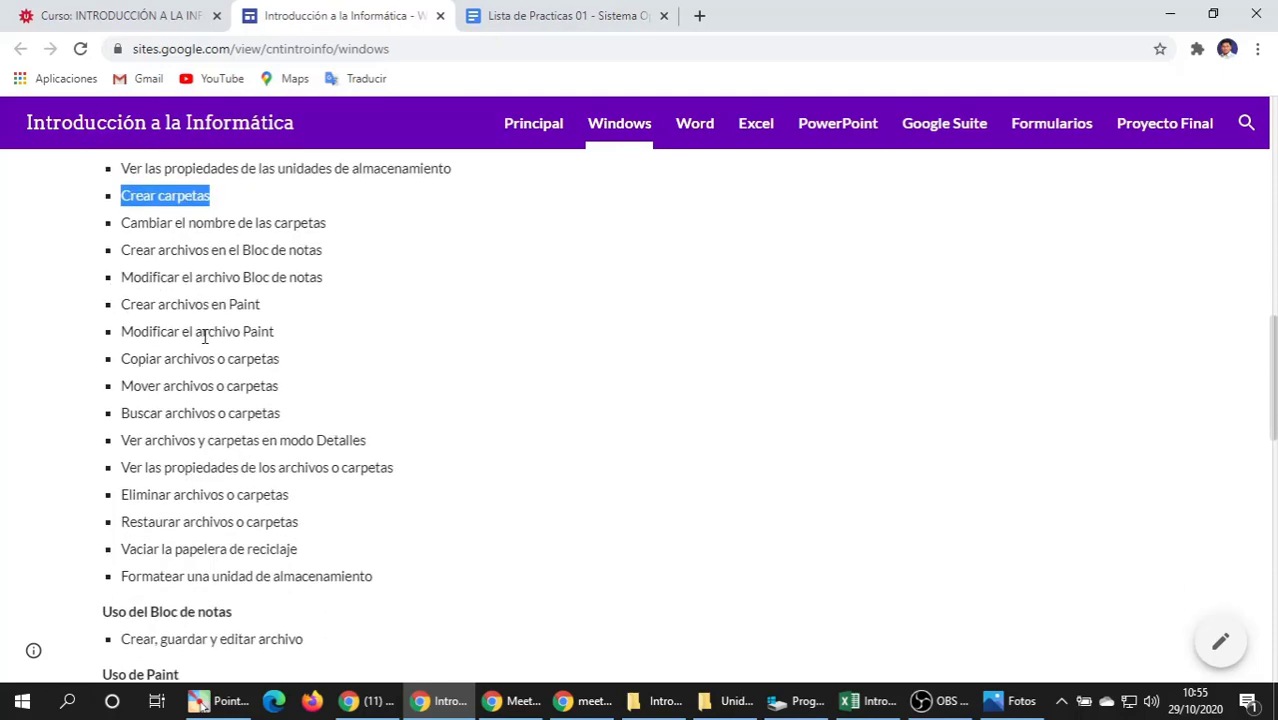
pyautogui.scroll(2, 205, 333)
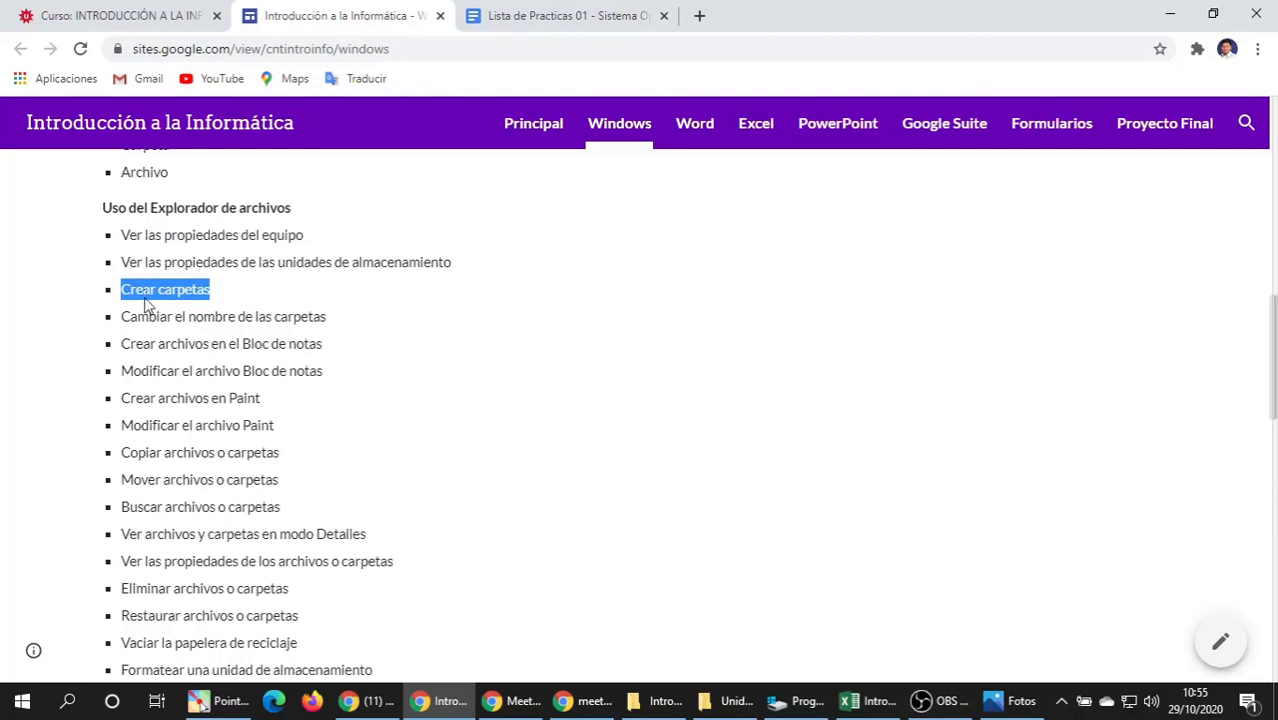
pyautogui.click(146, 314)
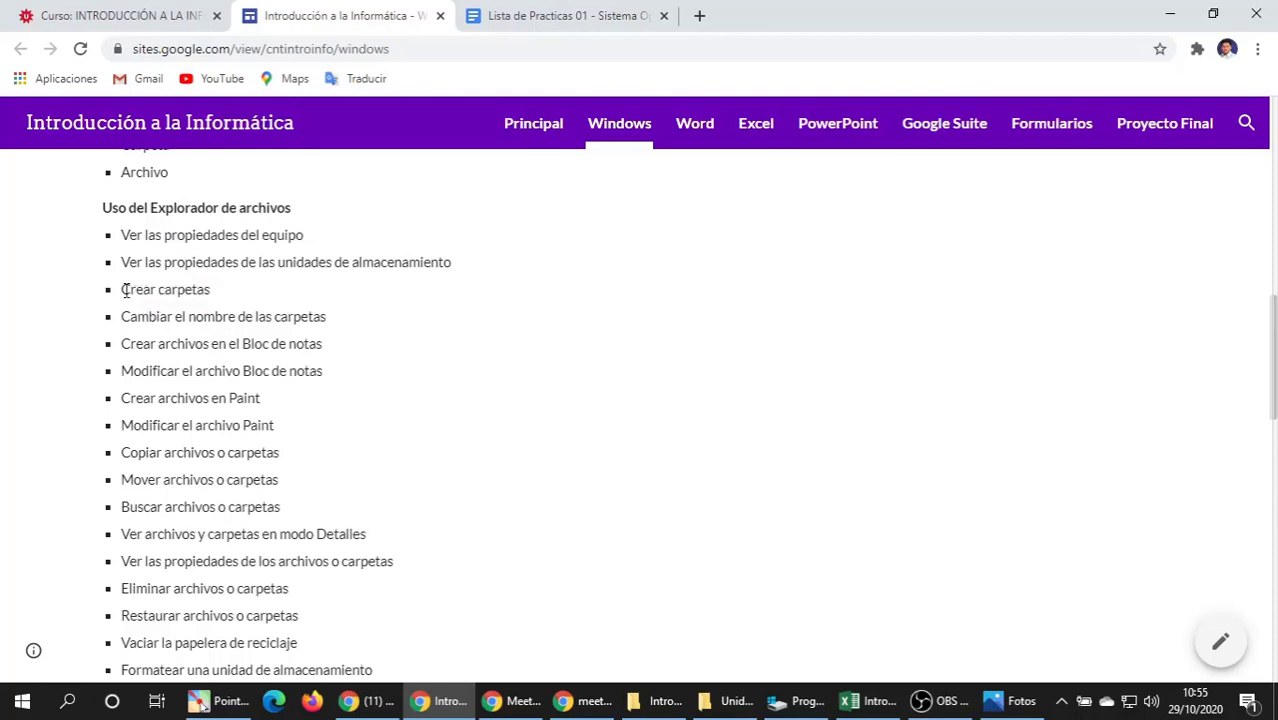
pyautogui.moveTo(125, 290); pyautogui.dragTo(224, 292)
pyautogui.click(232, 290)
# - Hide the sharing bar, admit the waiting participant to the Meet call, and open a new Chrome window
pyautogui.click(513, 701)
pyautogui.moveTo(242, 225)
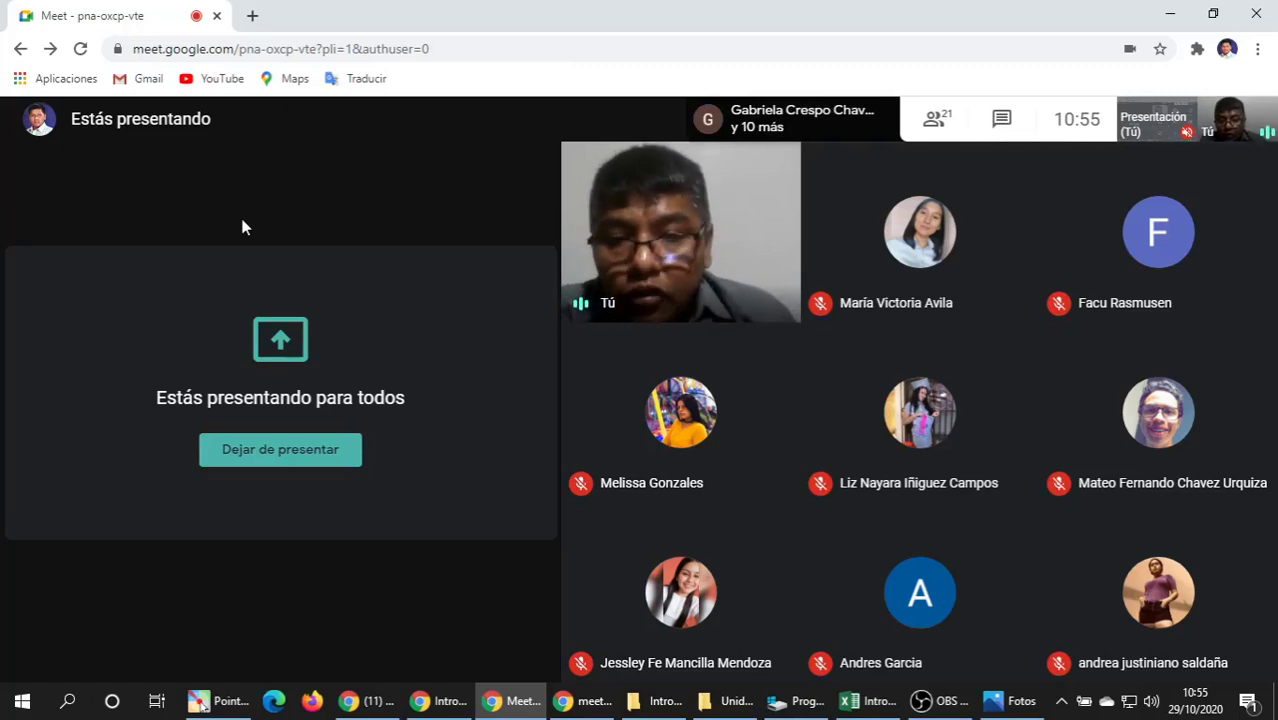
pyautogui.click(577, 708)
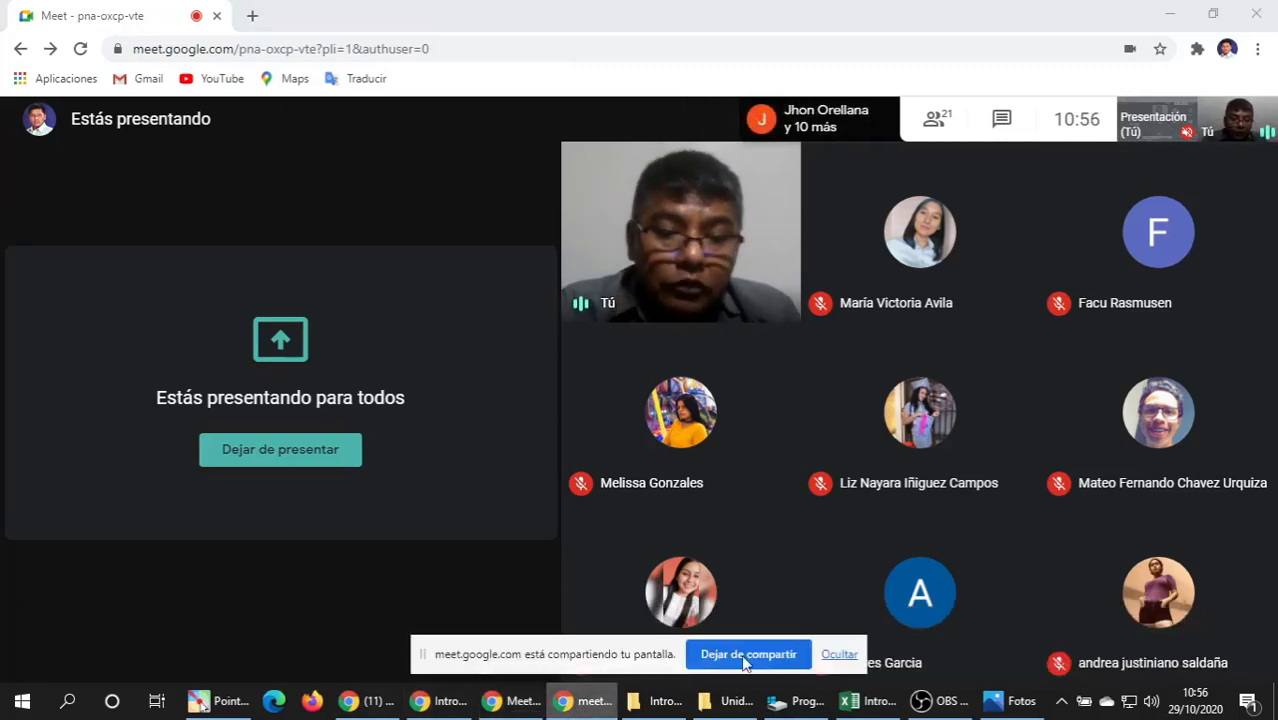
pyautogui.click(842, 660)
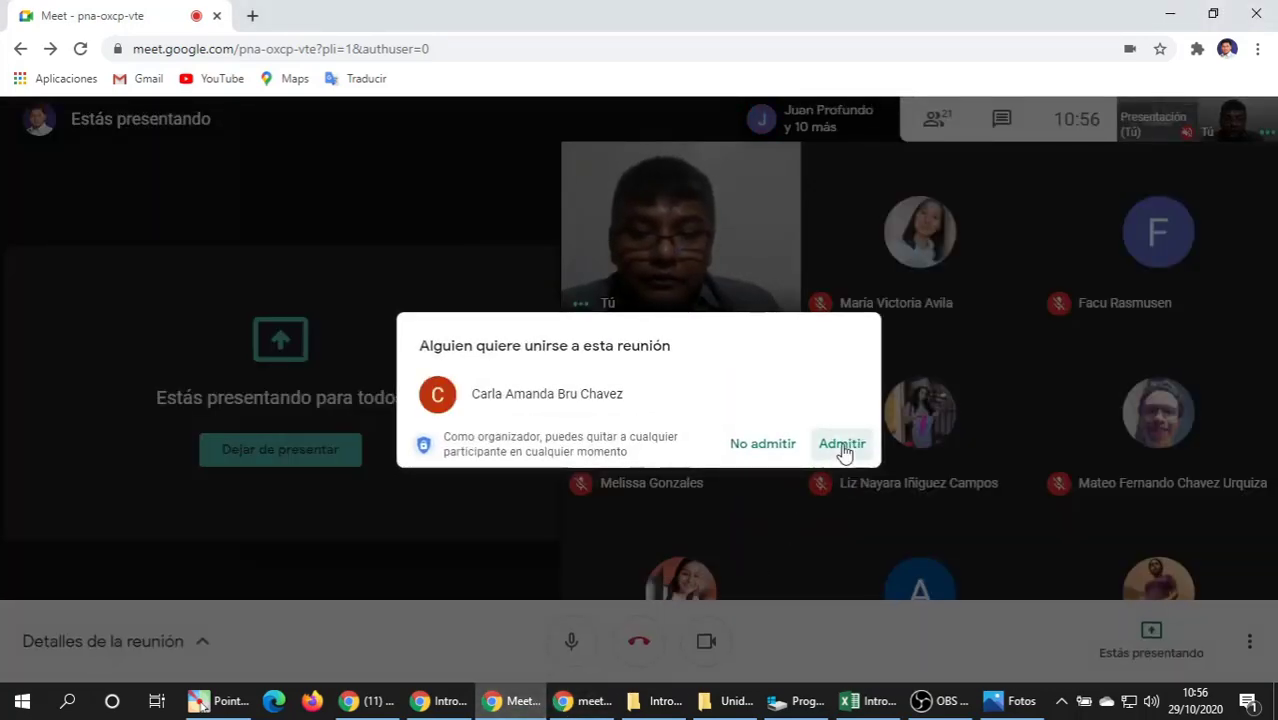
pyautogui.click(842, 443)
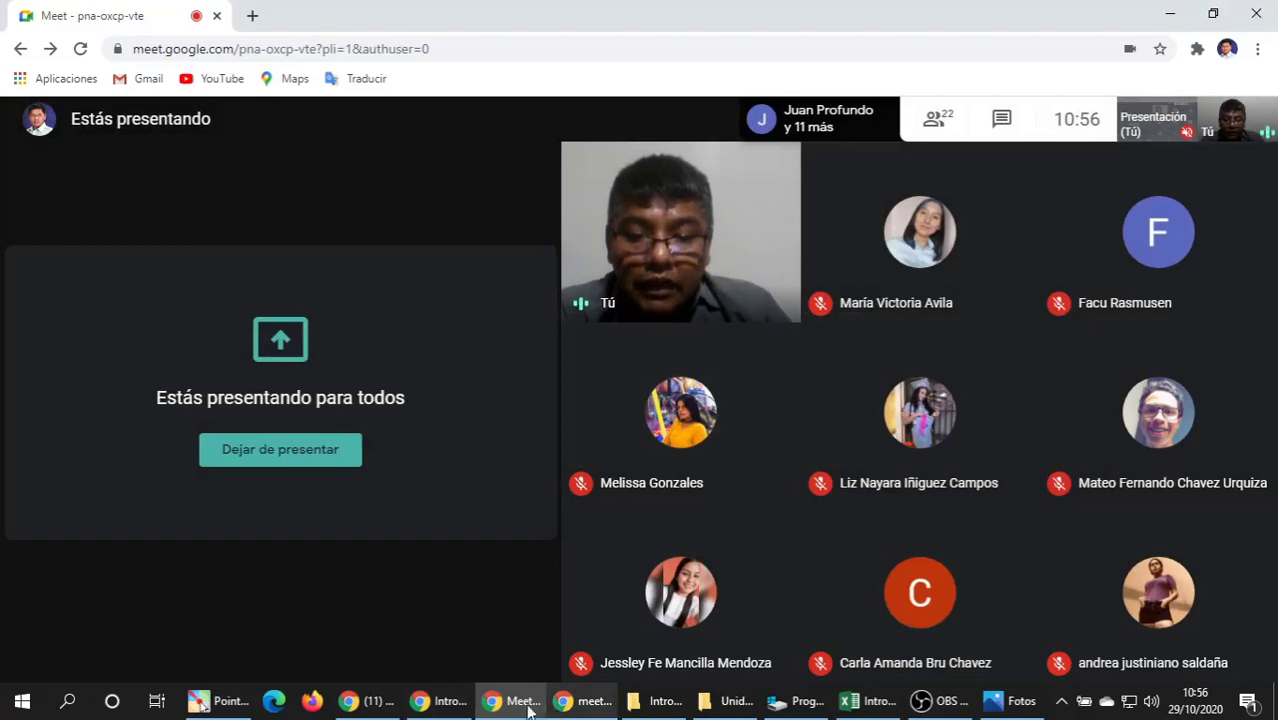
pyautogui.rightClick(493, 699)
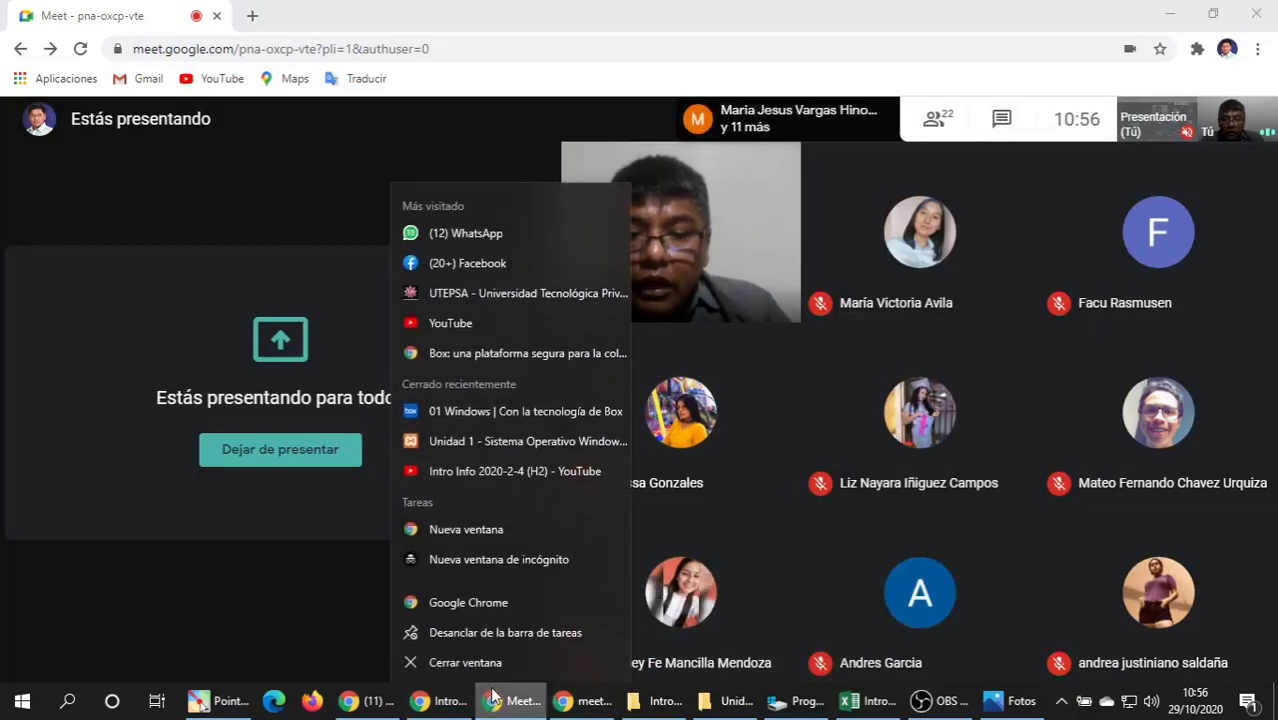
pyautogui.click(482, 602)
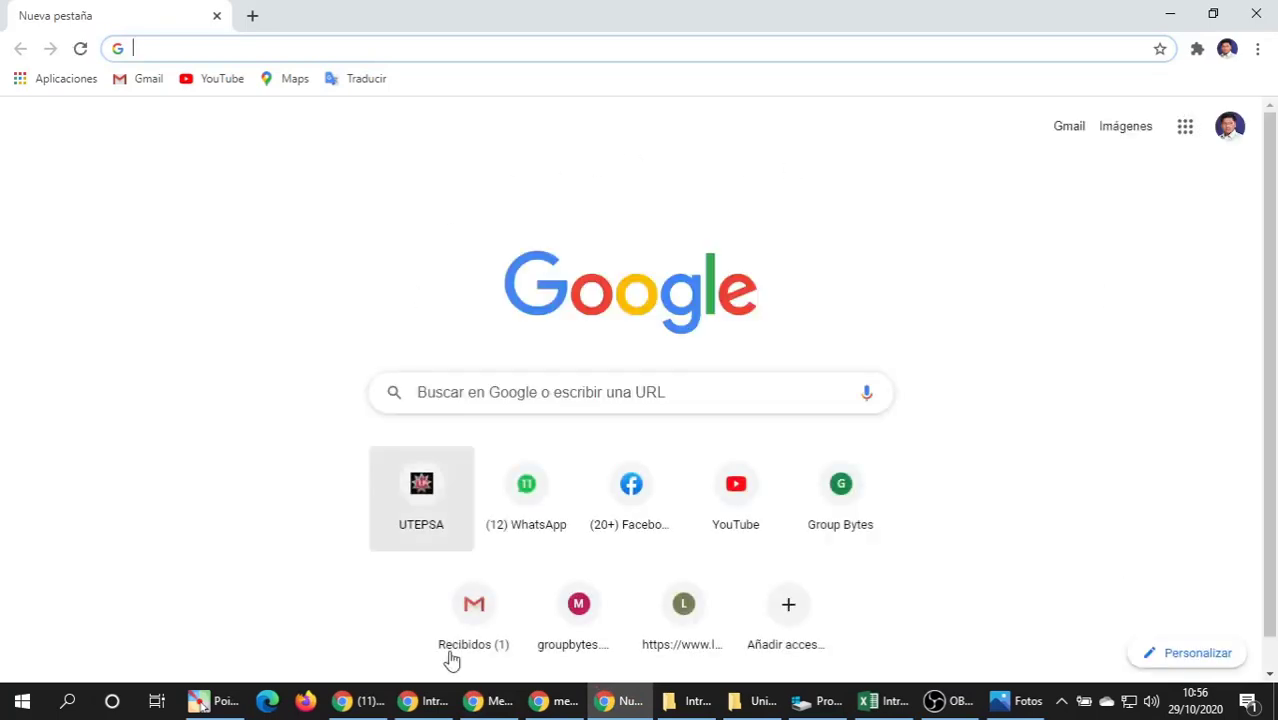
# - Open the Gmail inbox from the new tab and browse the Google apps panel to find Drive
pyautogui.click(1063, 135)
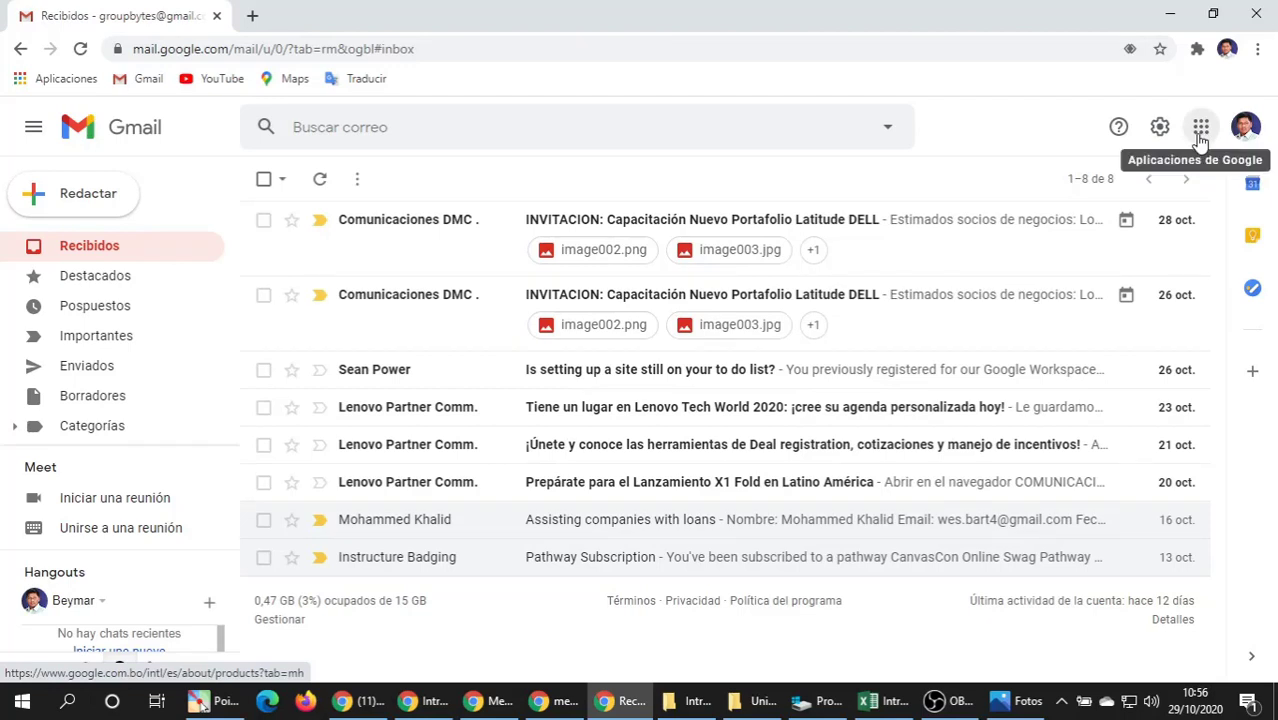
pyautogui.click(1201, 130)
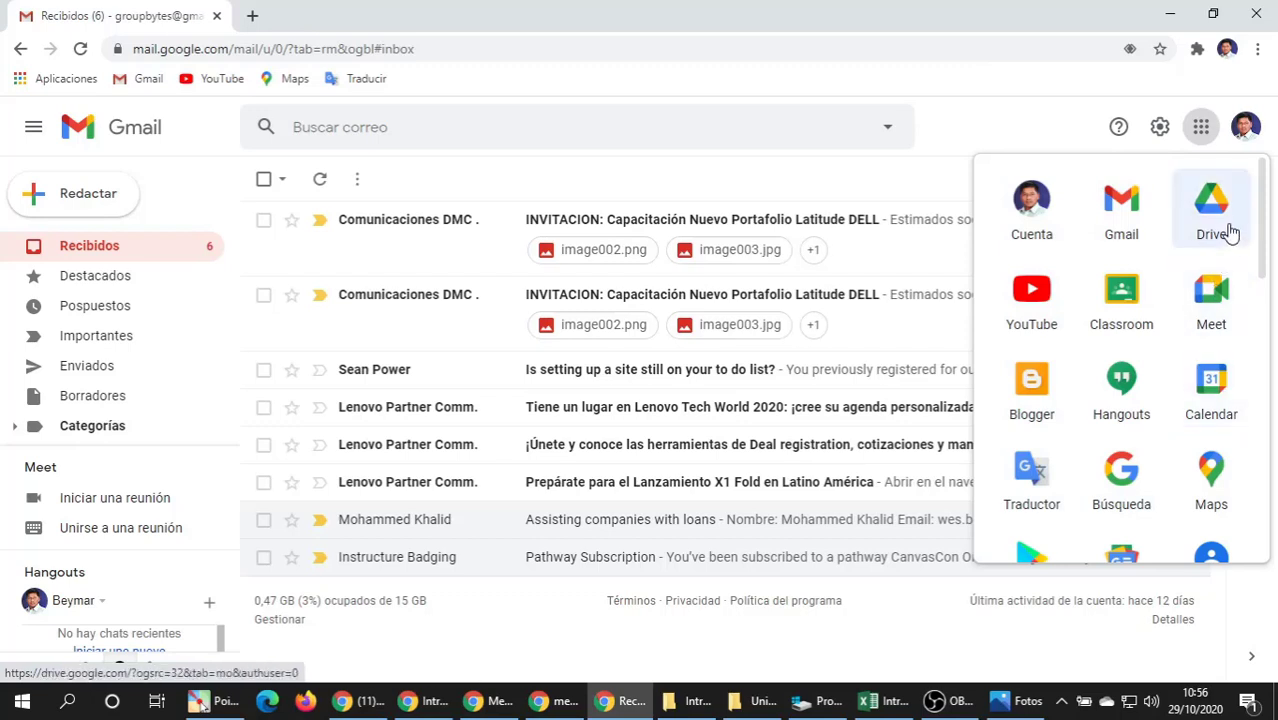
pyautogui.moveTo(1216, 198)
pyautogui.mouseDown()
pyautogui.moveTo(1183, 205)
pyautogui.moveTo(1209, 215)
pyautogui.mouseUp()
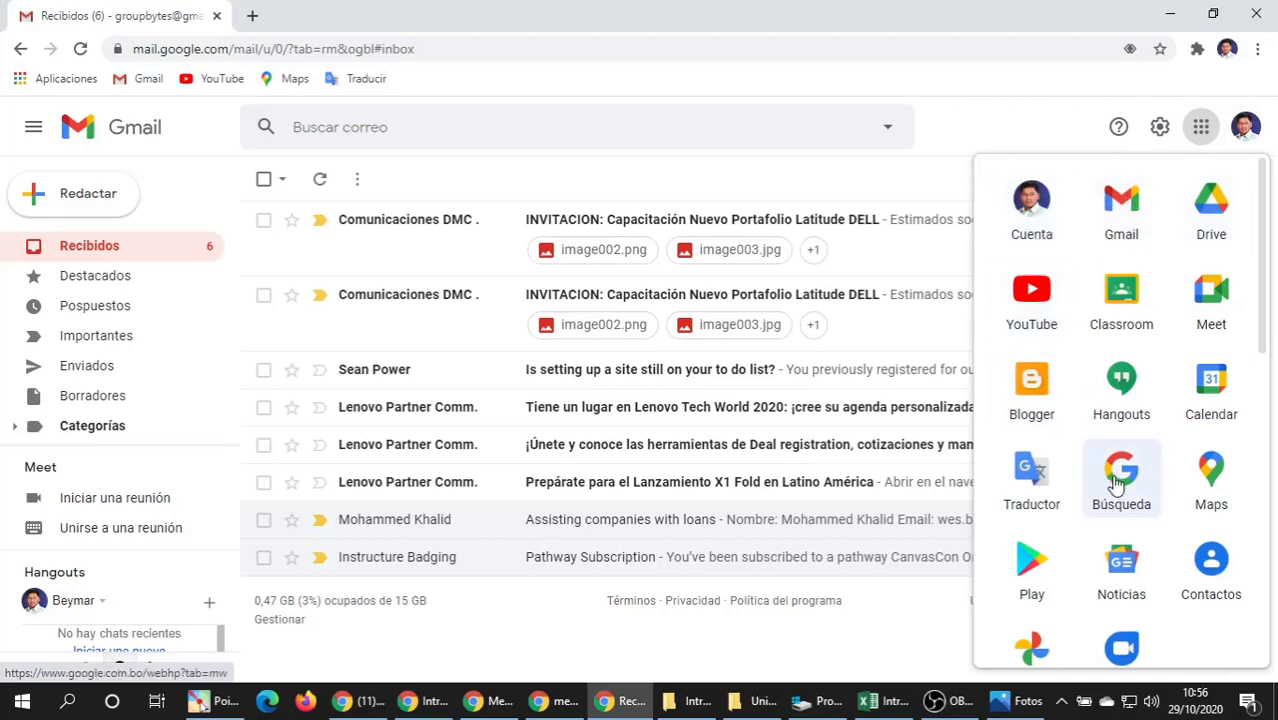
pyautogui.scroll(-6, 1115, 485)
pyautogui.scroll(5, 1128, 480)
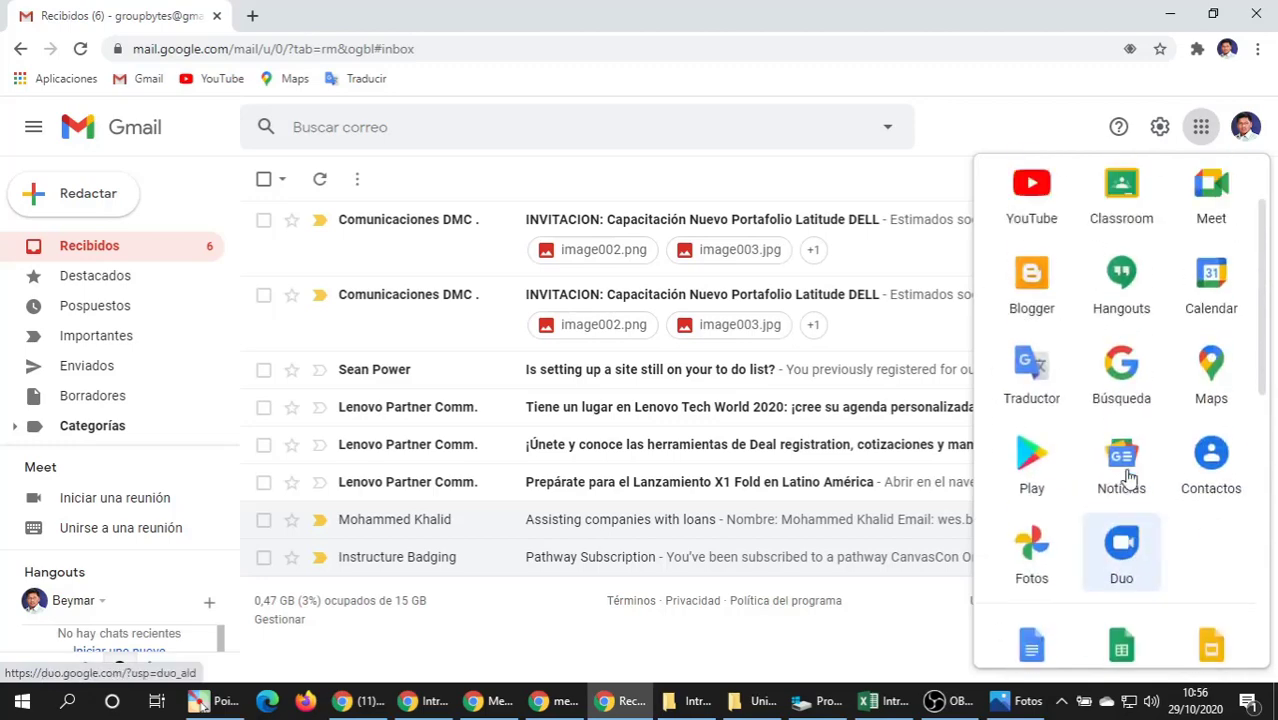
pyautogui.scroll(1, 1128, 480)
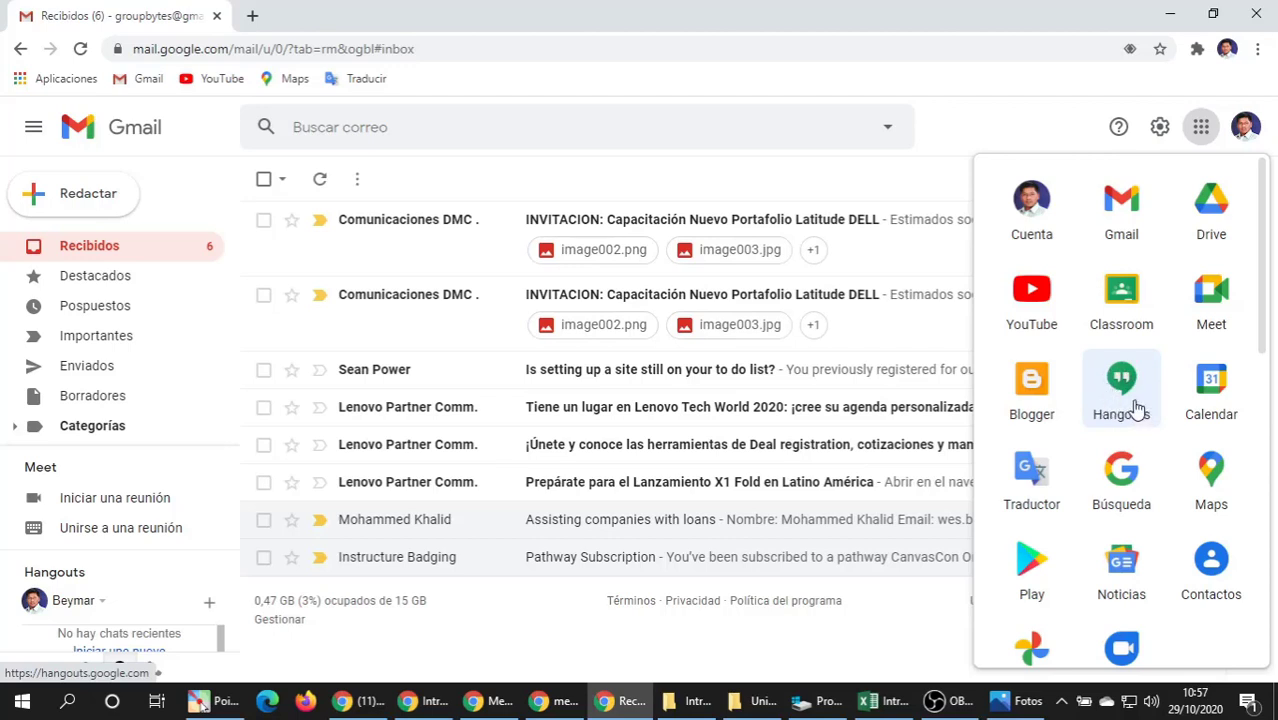
# - Open Google Drive from the apps panel and close the Gmail tab
pyautogui.click(1214, 215)
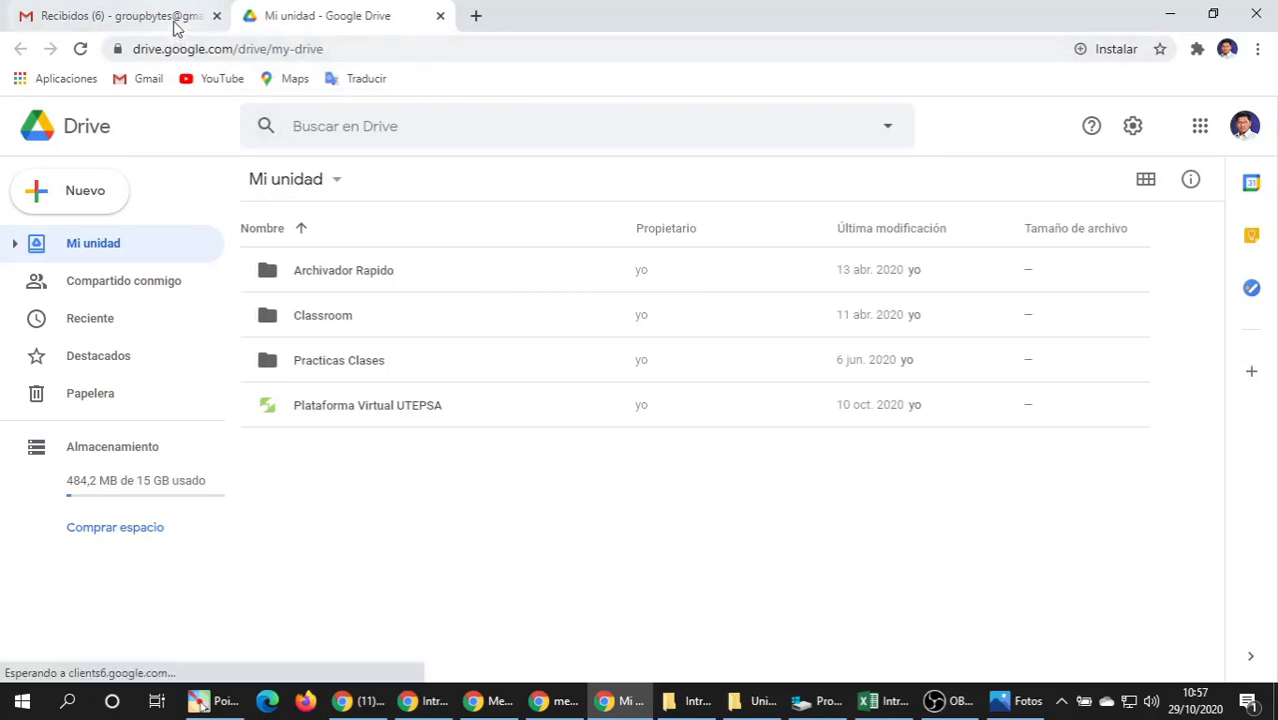
pyautogui.click(185, 18)
pyautogui.click(217, 17)
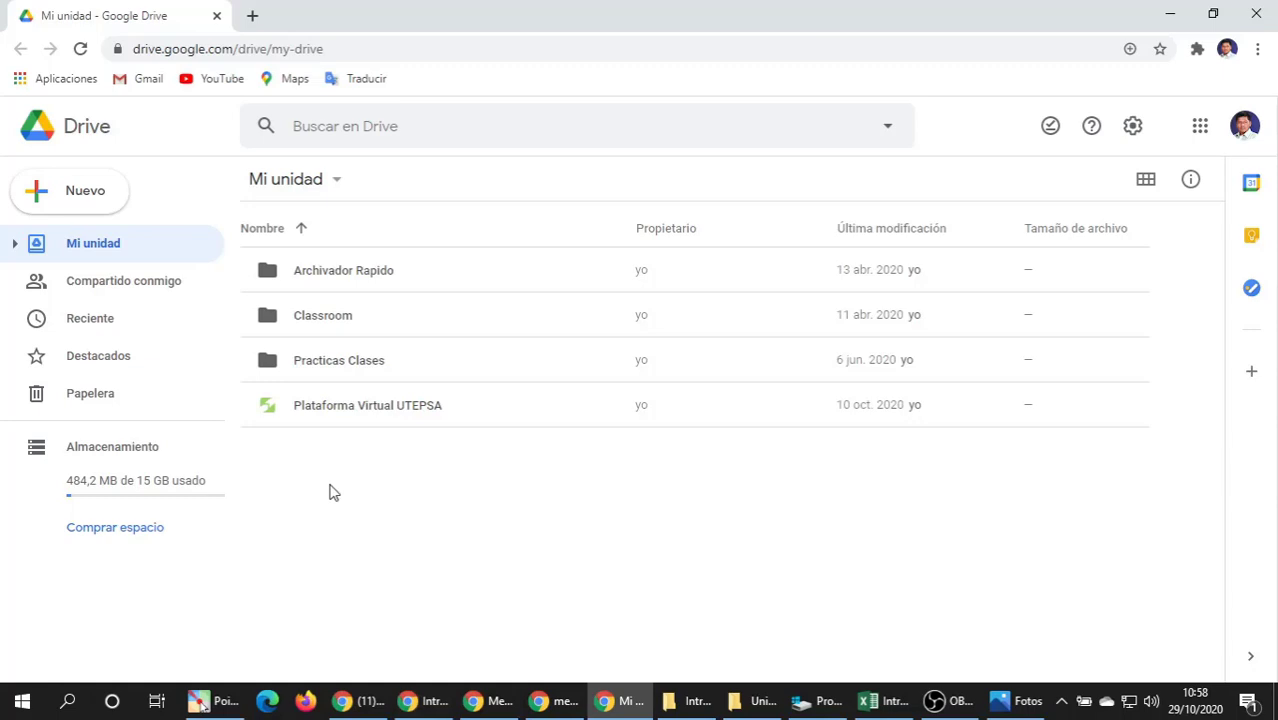
# - Pass through the course site window and return to the Google Meet call
pyautogui.click(425, 700)
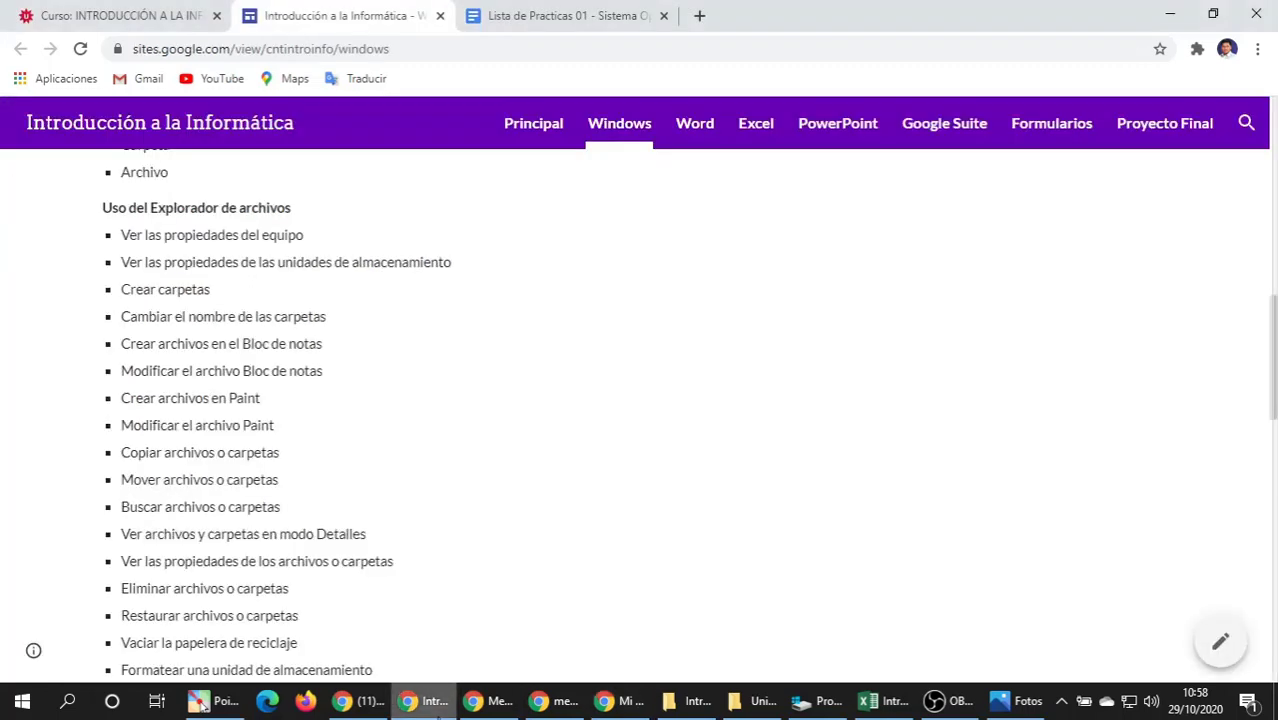
pyautogui.click(494, 700)
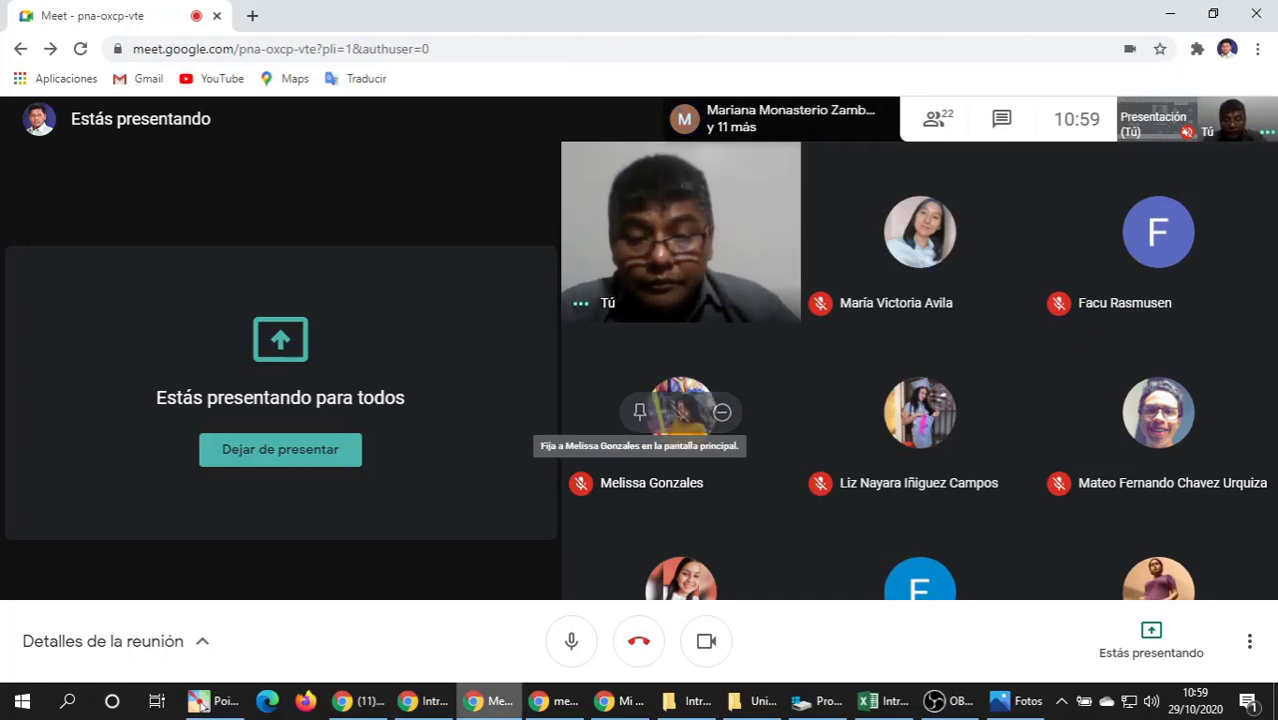
pyautogui.click(615, 701)
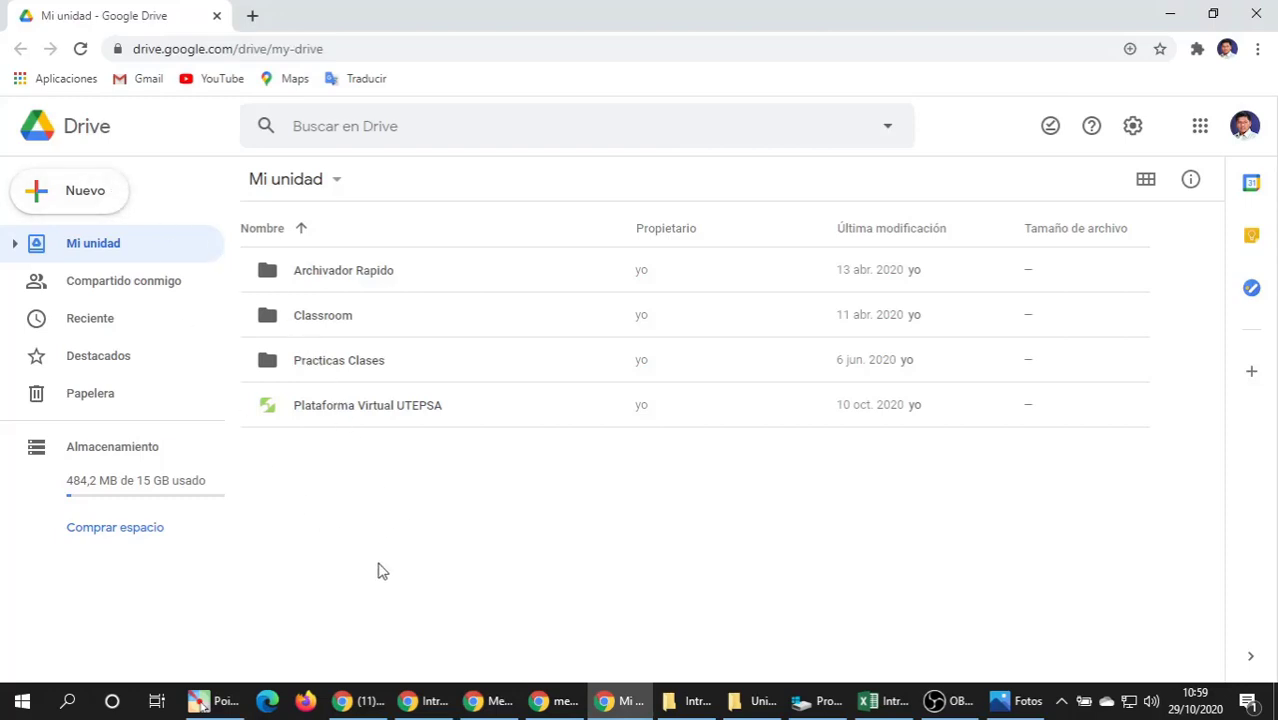
pyautogui.click(688, 701)
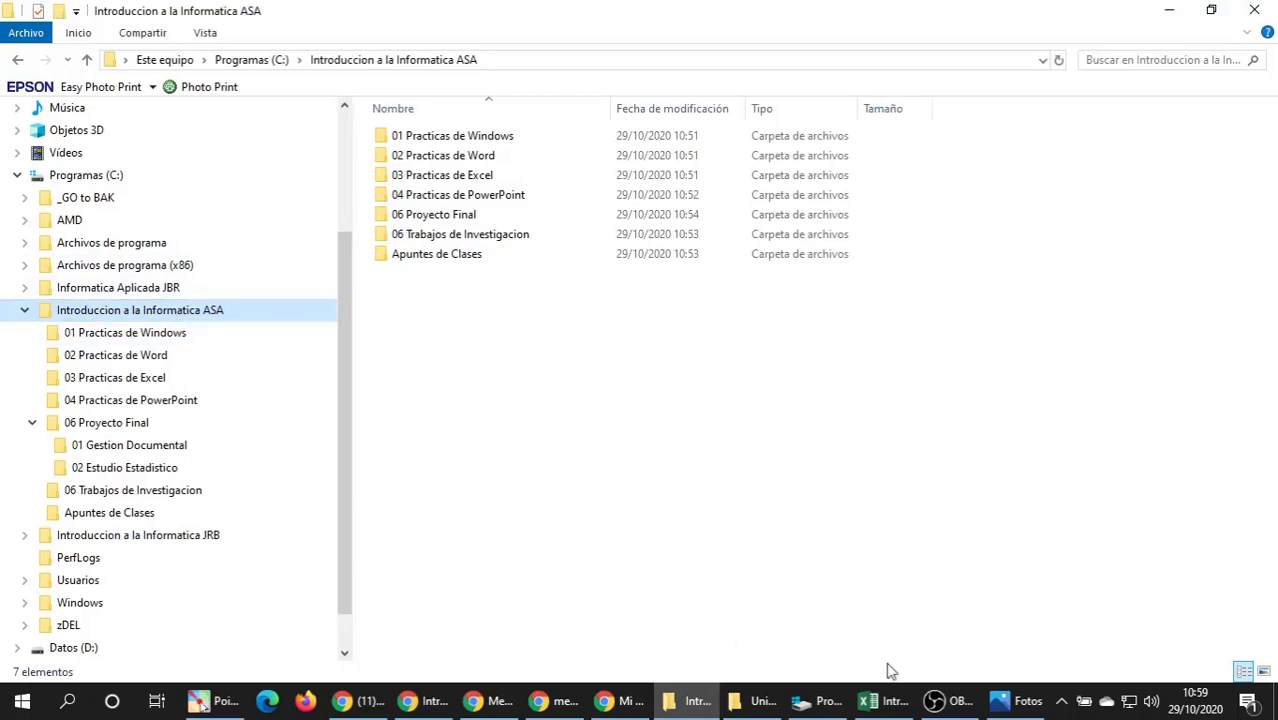
pyautogui.click(615, 706)
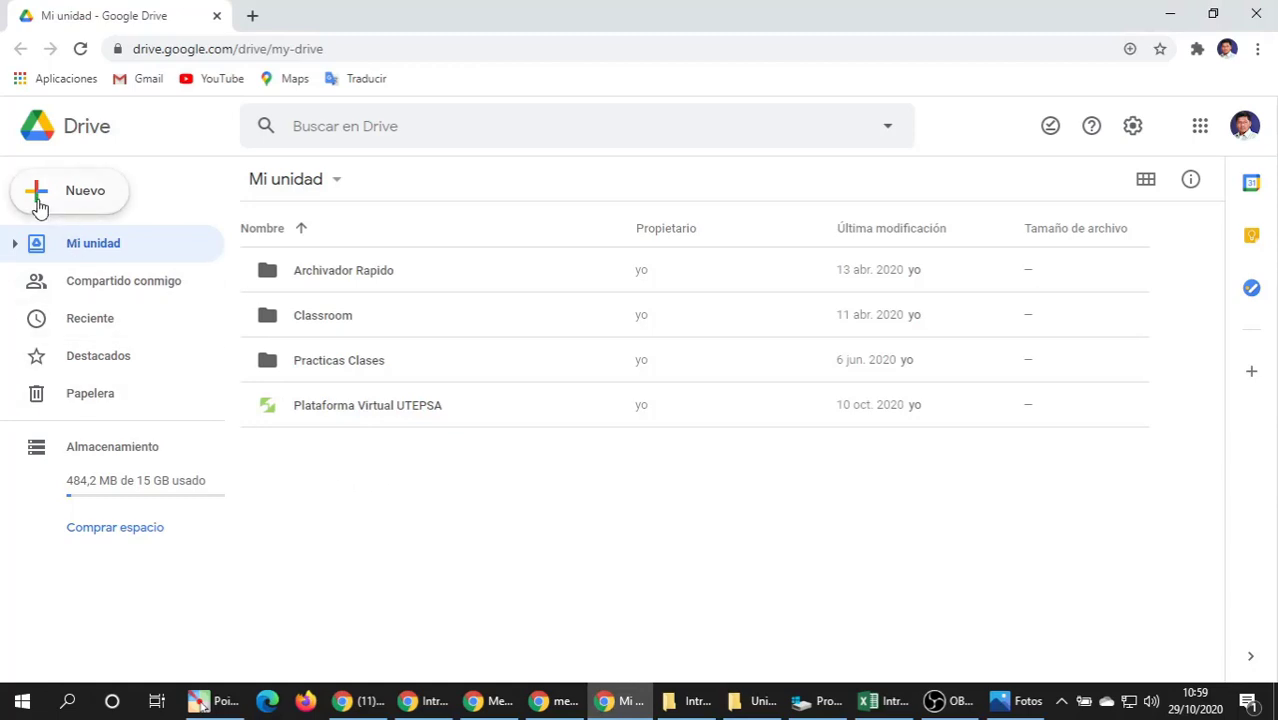
pyautogui.click(38, 205)
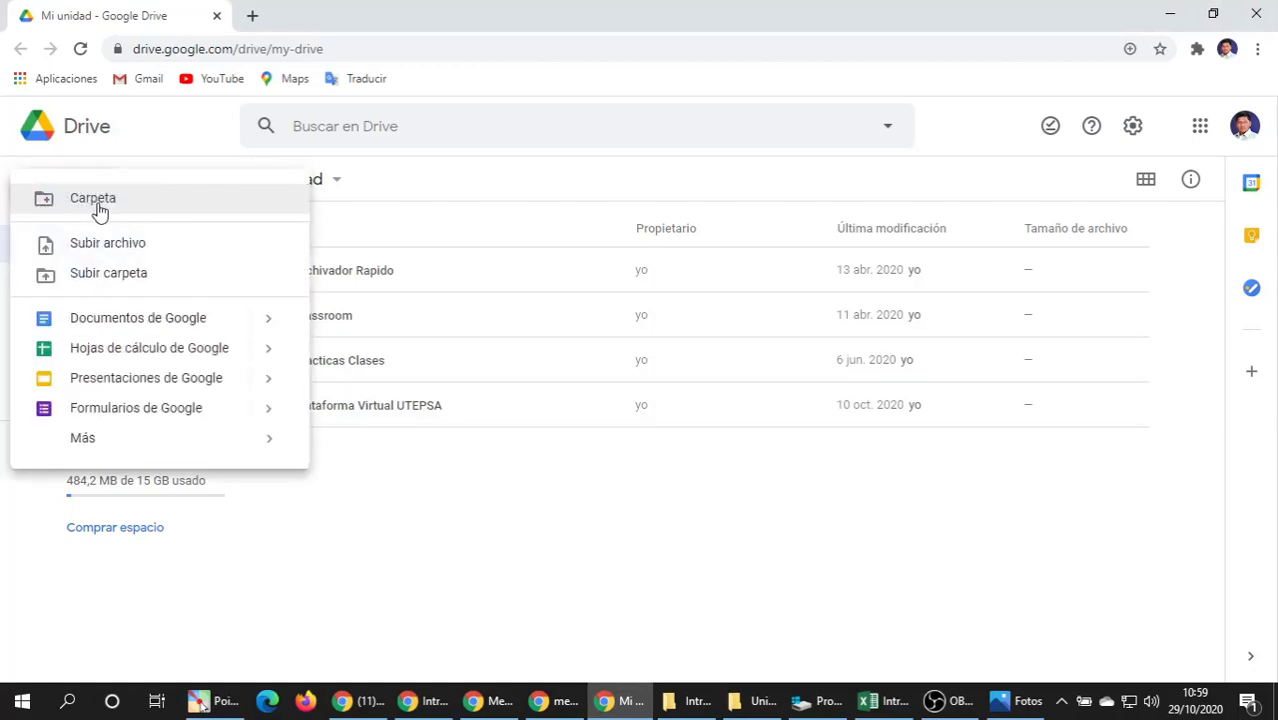
pyautogui.click(580, 556)
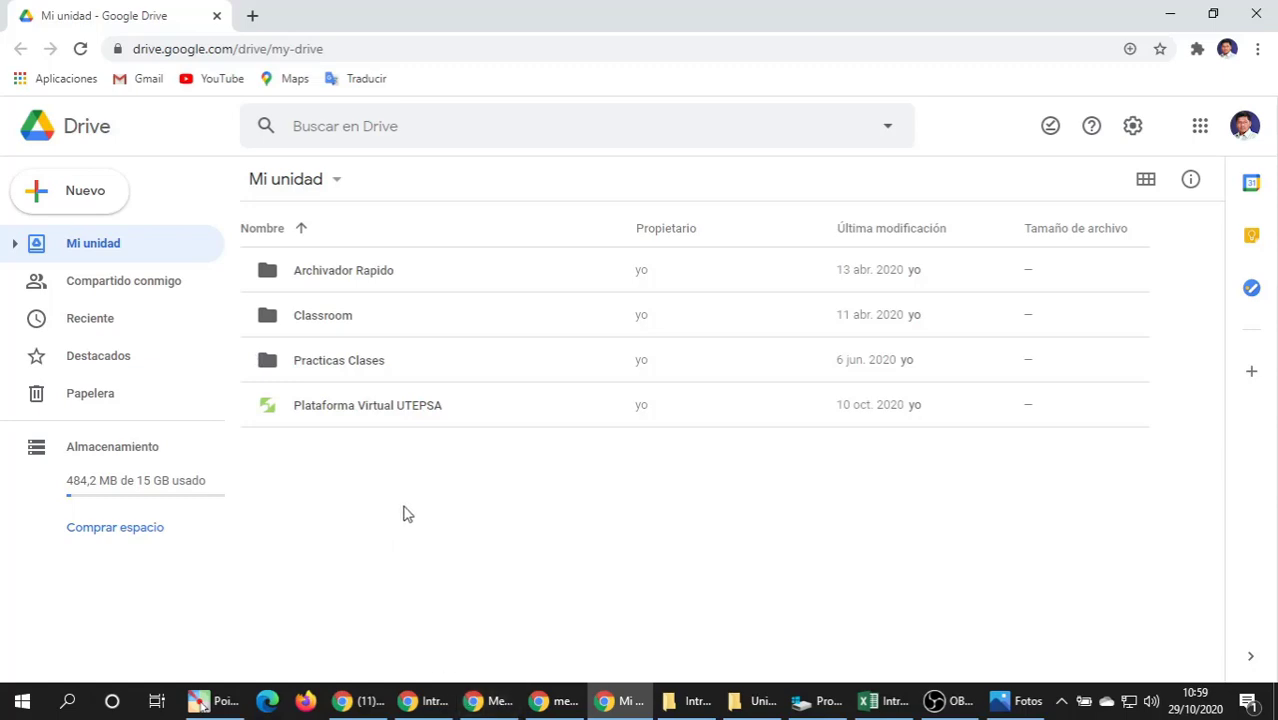
# - Make a new folder 'Introduccion a la Informatica ASA' in Mi unidad
pyautogui.rightClick(361, 474)
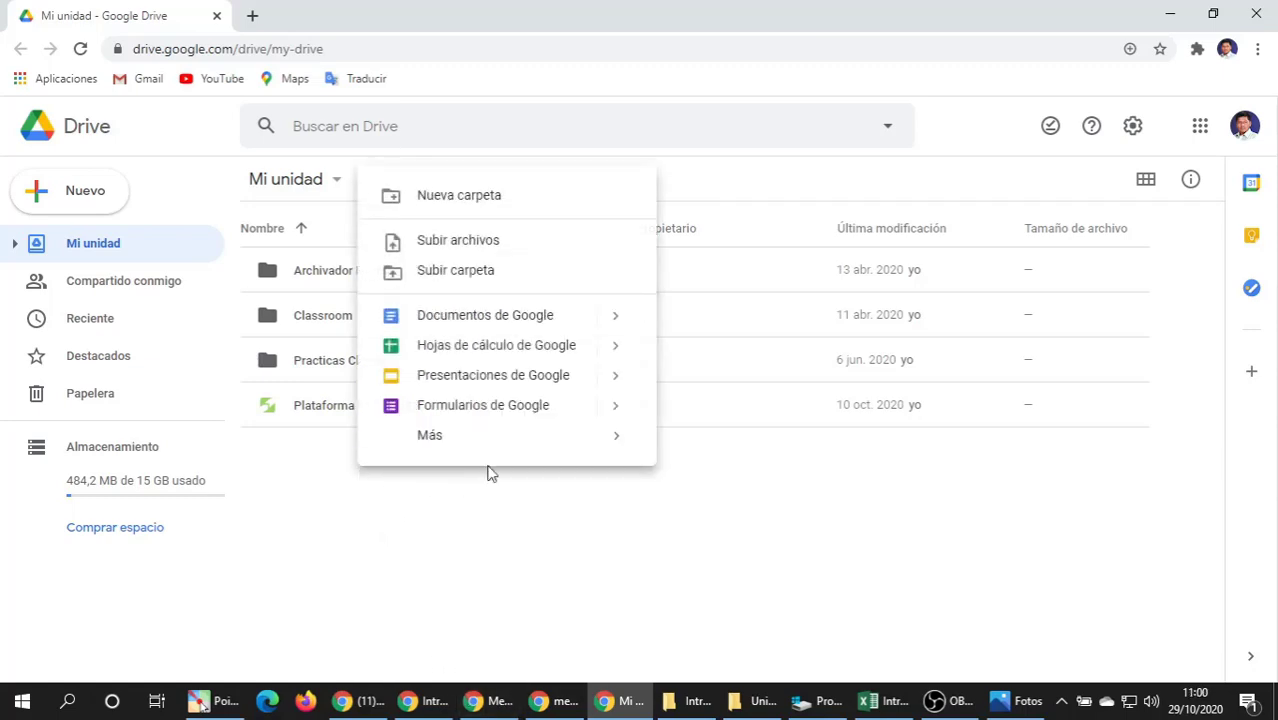
pyautogui.click(442, 197)
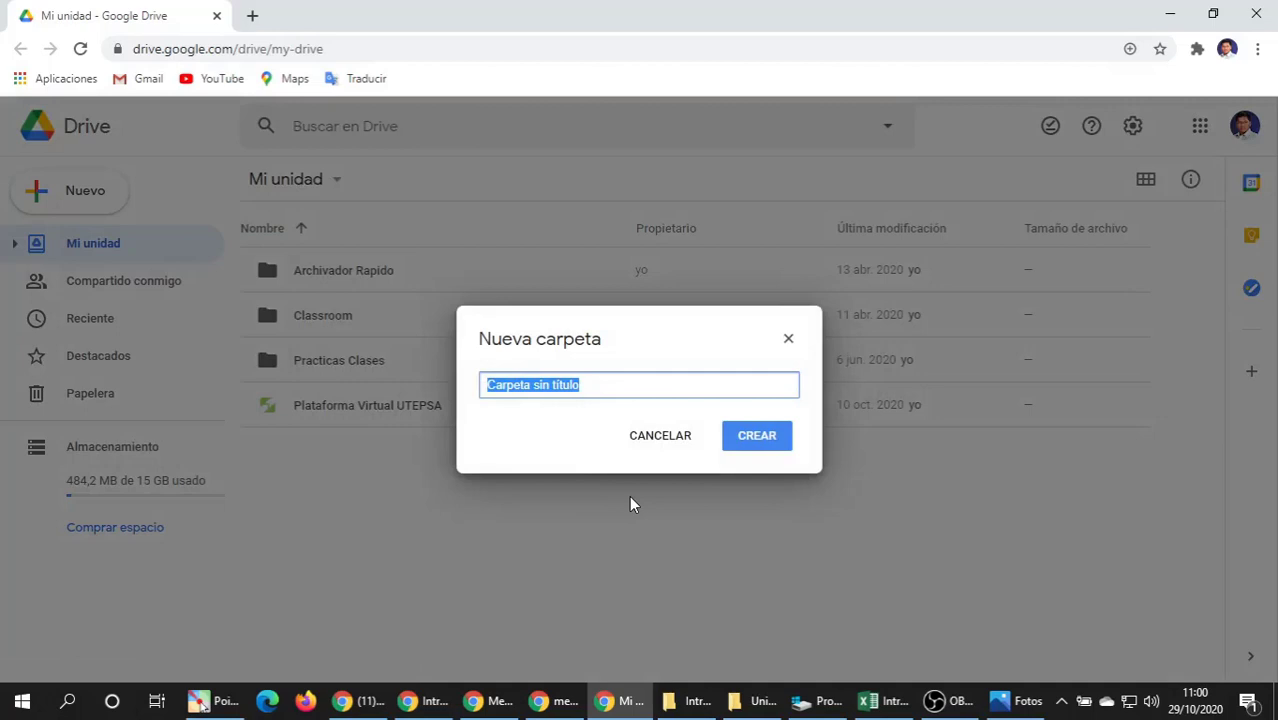
pyautogui.write('Introdu')
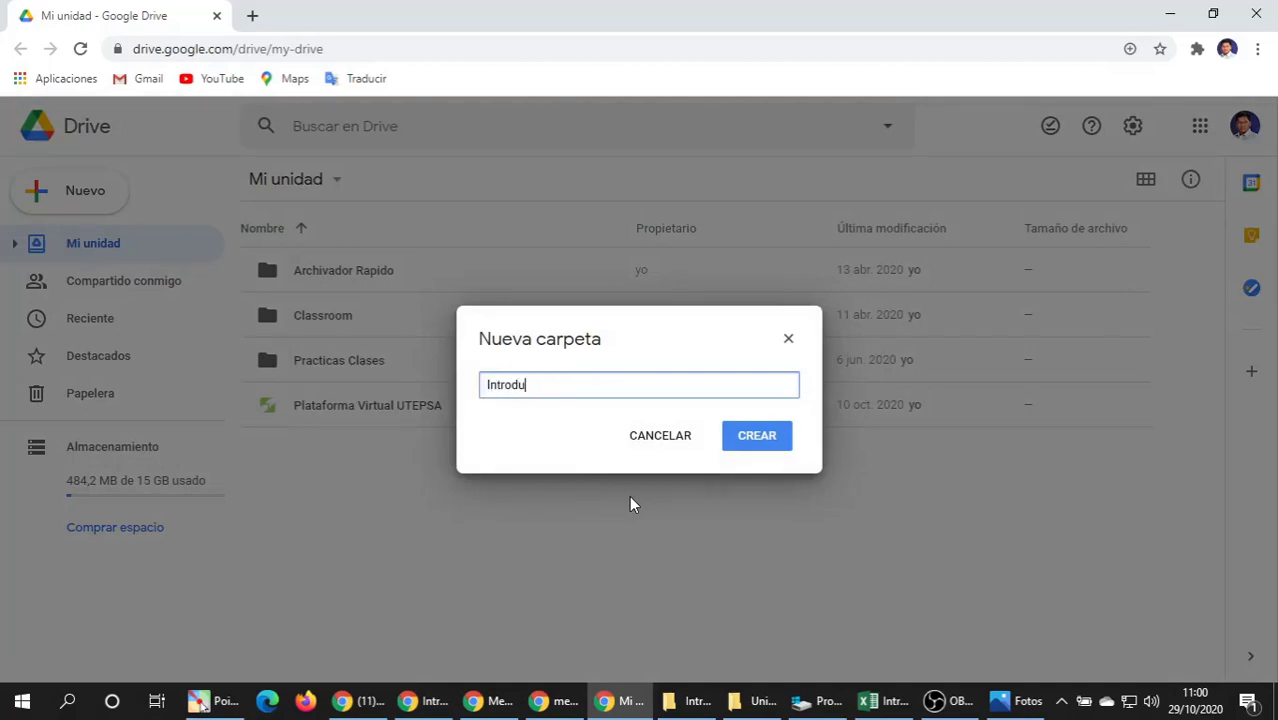
pyautogui.write('ccion a la Informat')
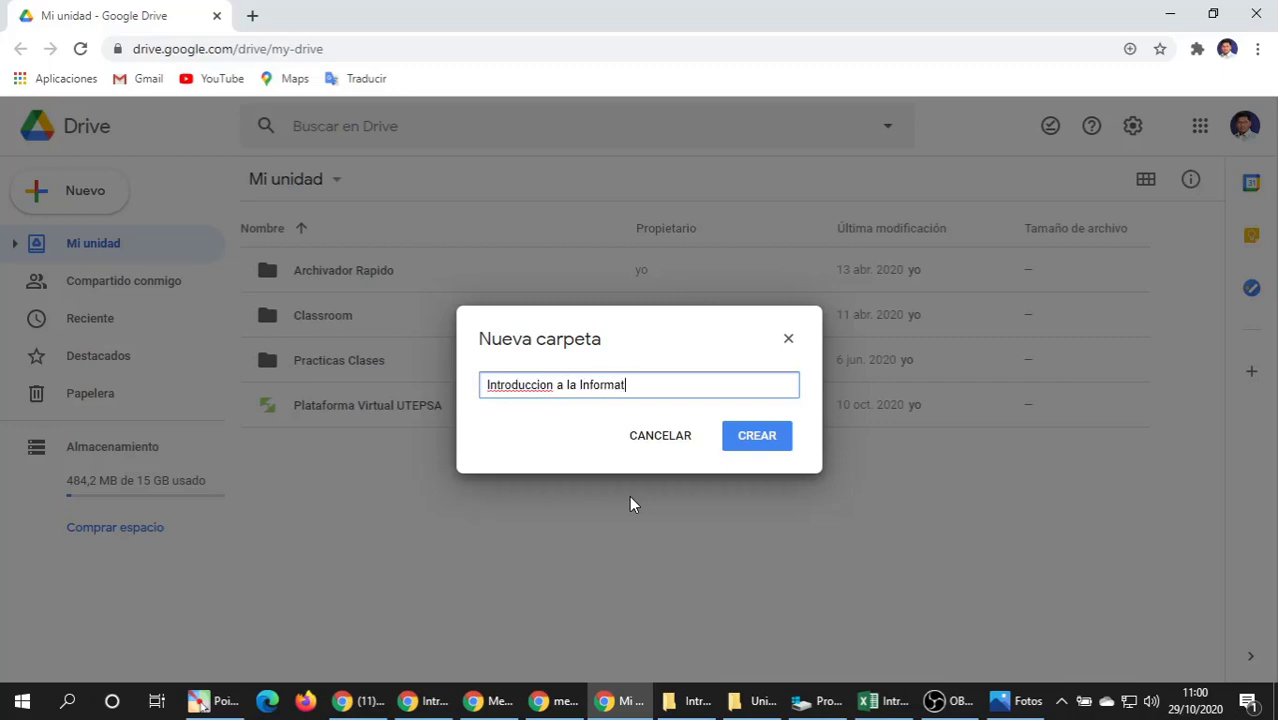
pyautogui.write('ica ASA')
pyautogui.press('Return')
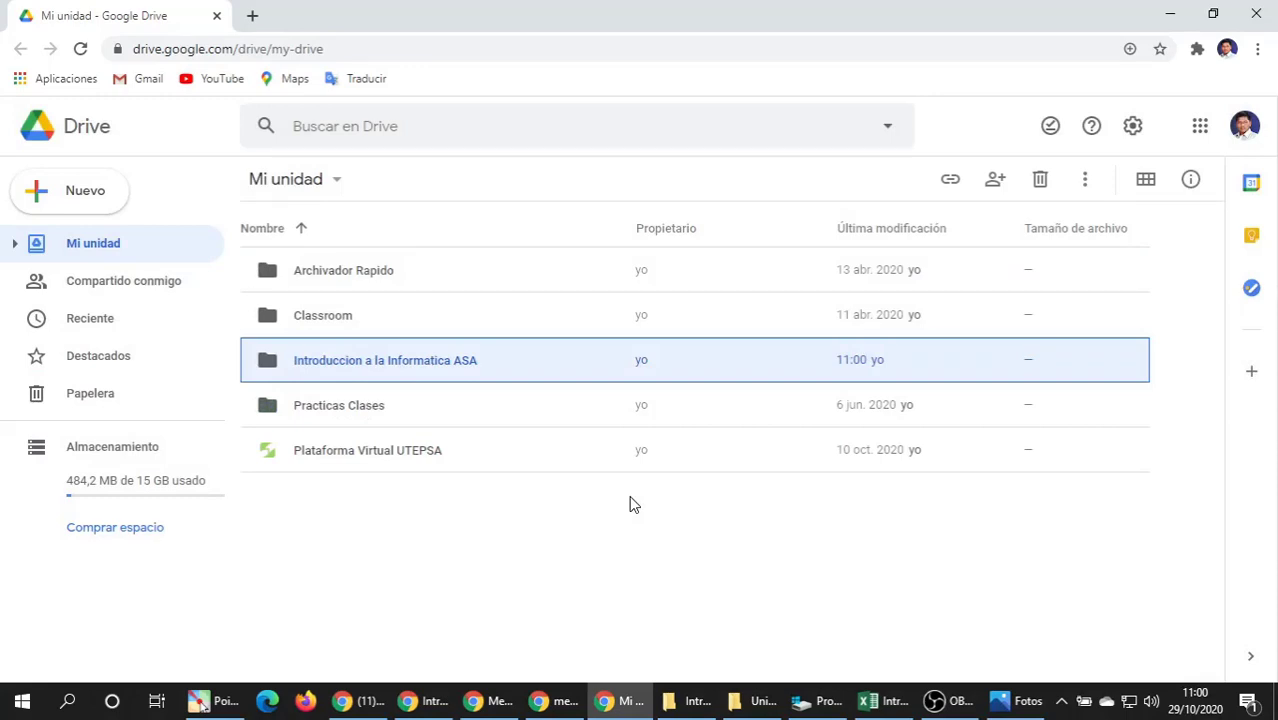
# - Open the empty Introduccion a la Informatica ASA folder from My Drive and view the reference folder image
pyautogui.click(14, 245)
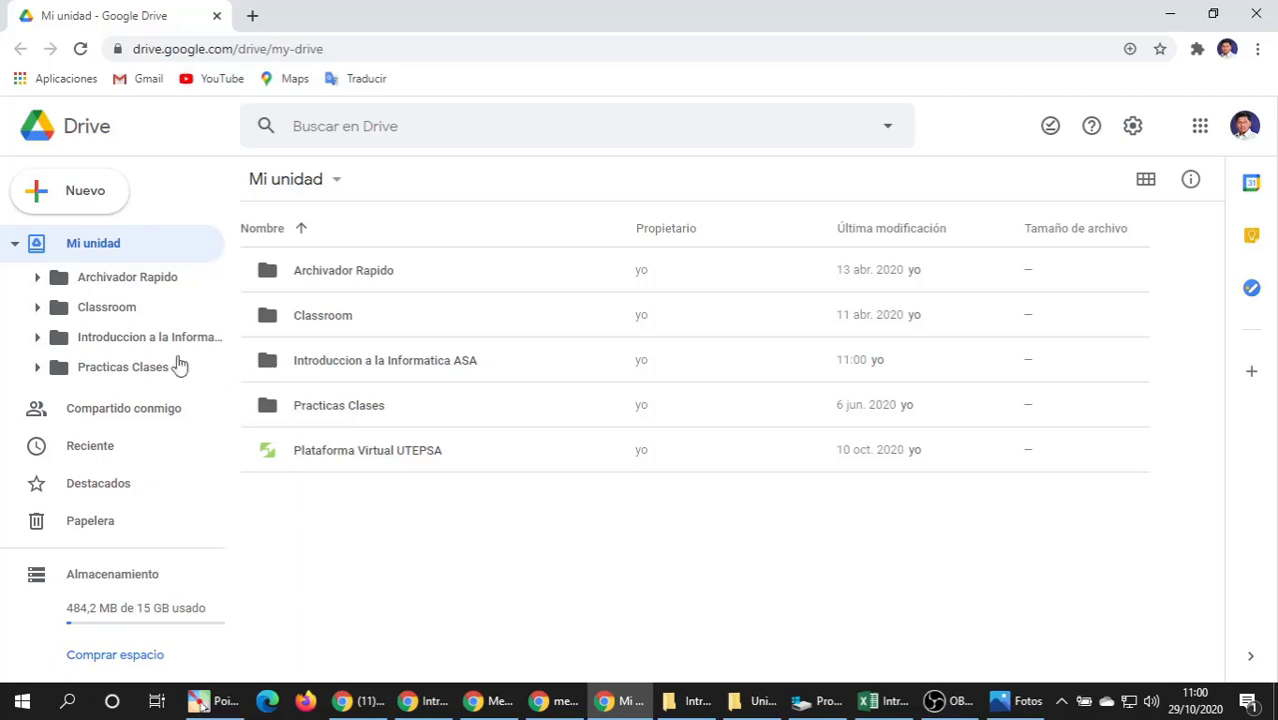
pyautogui.doubleClick(308, 368)
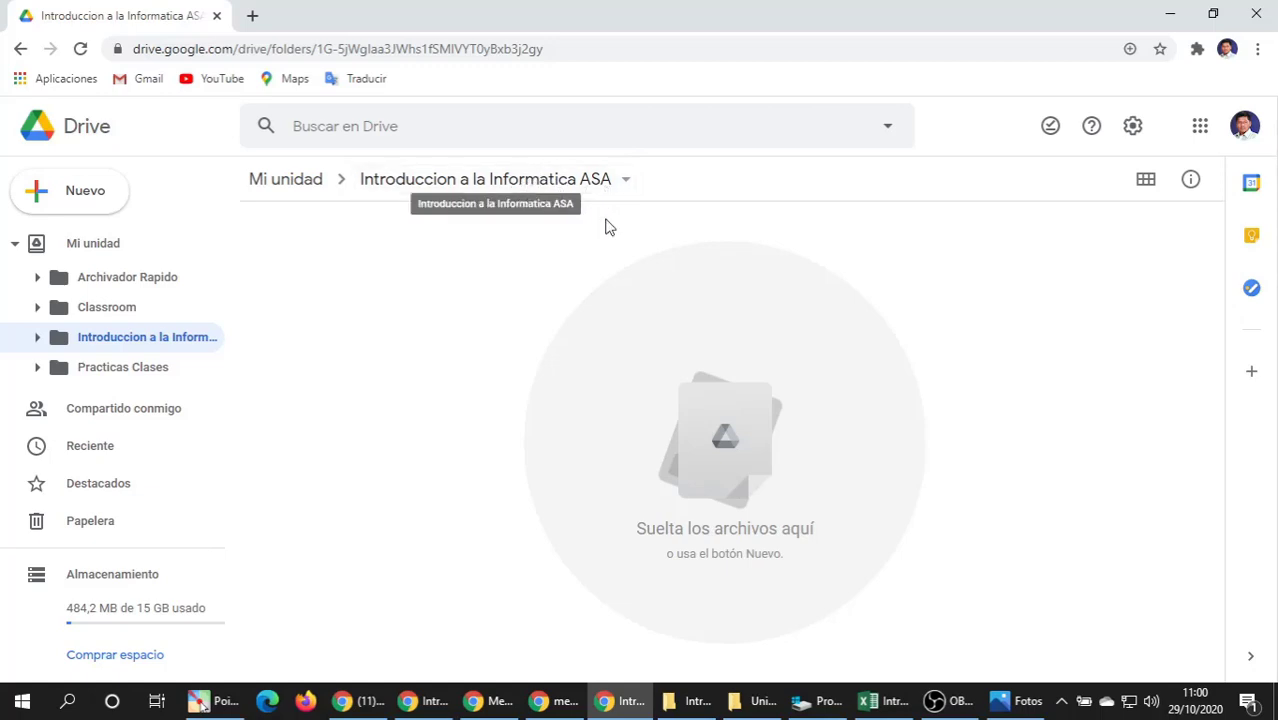
pyautogui.rightClick(349, 279)
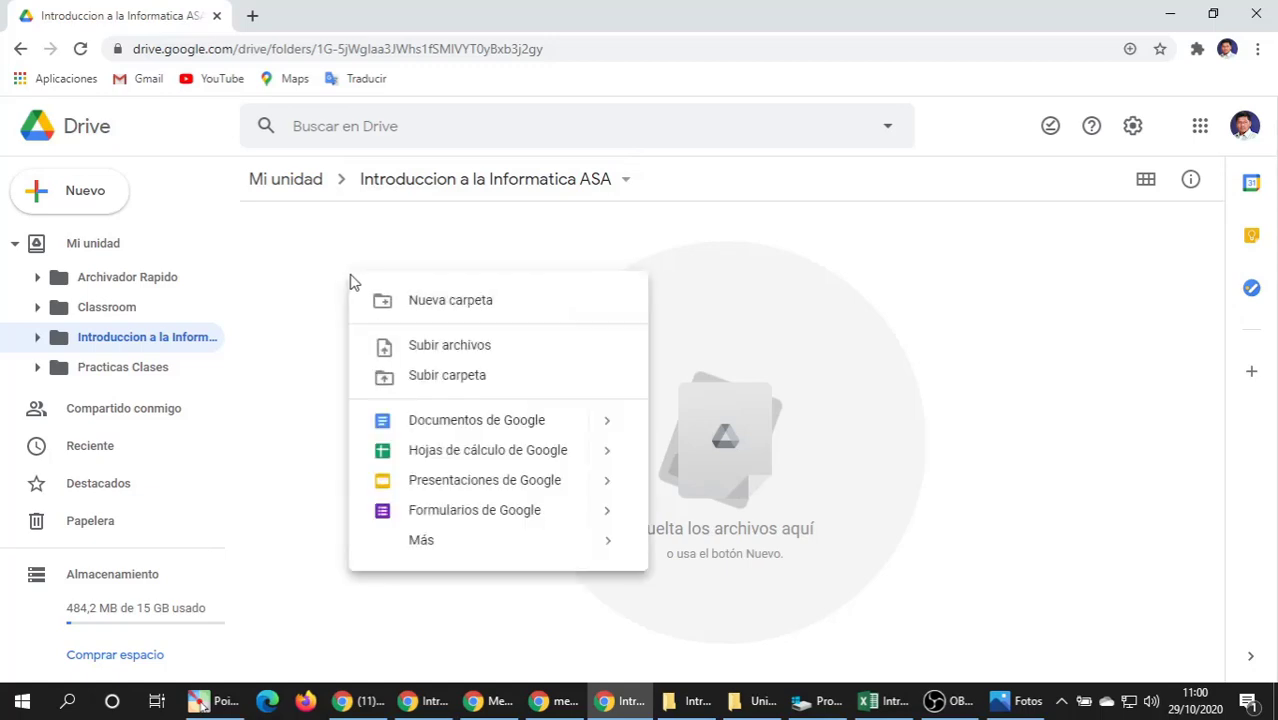
pyautogui.click(1015, 700)
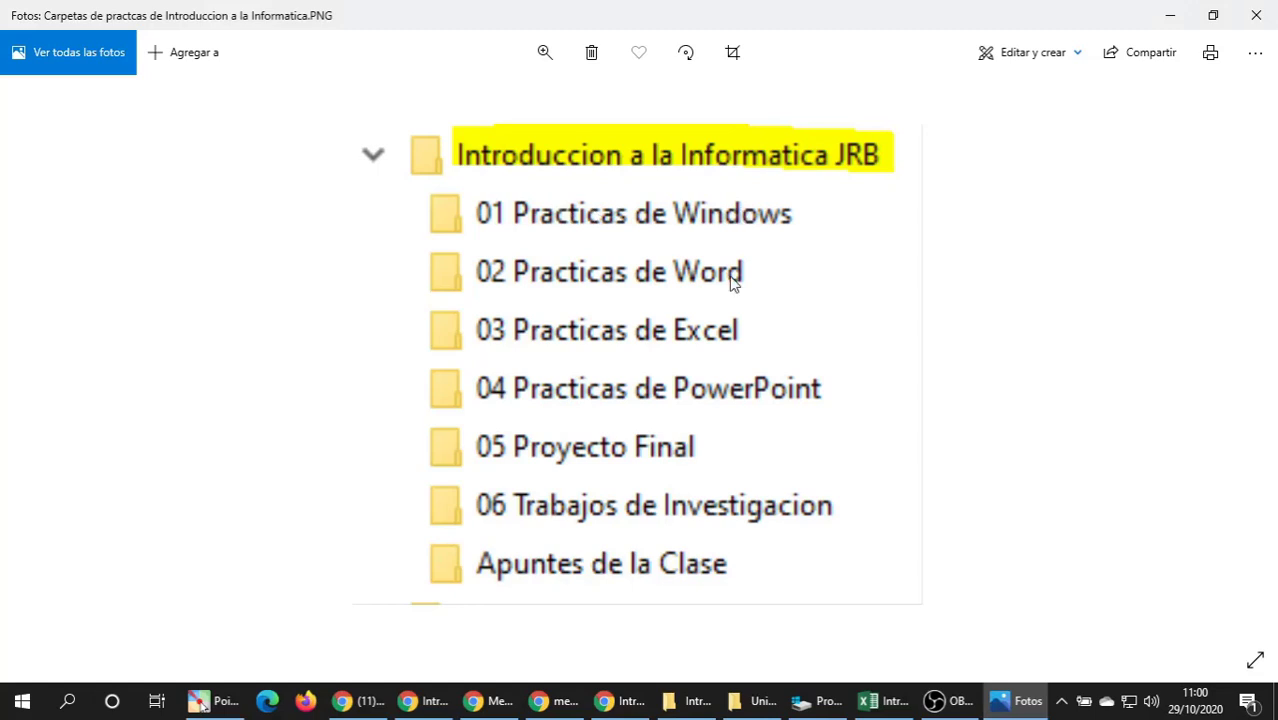
# - Create the folder '01 Practicas de Windows' inside the course folder
pyautogui.click(618, 704)
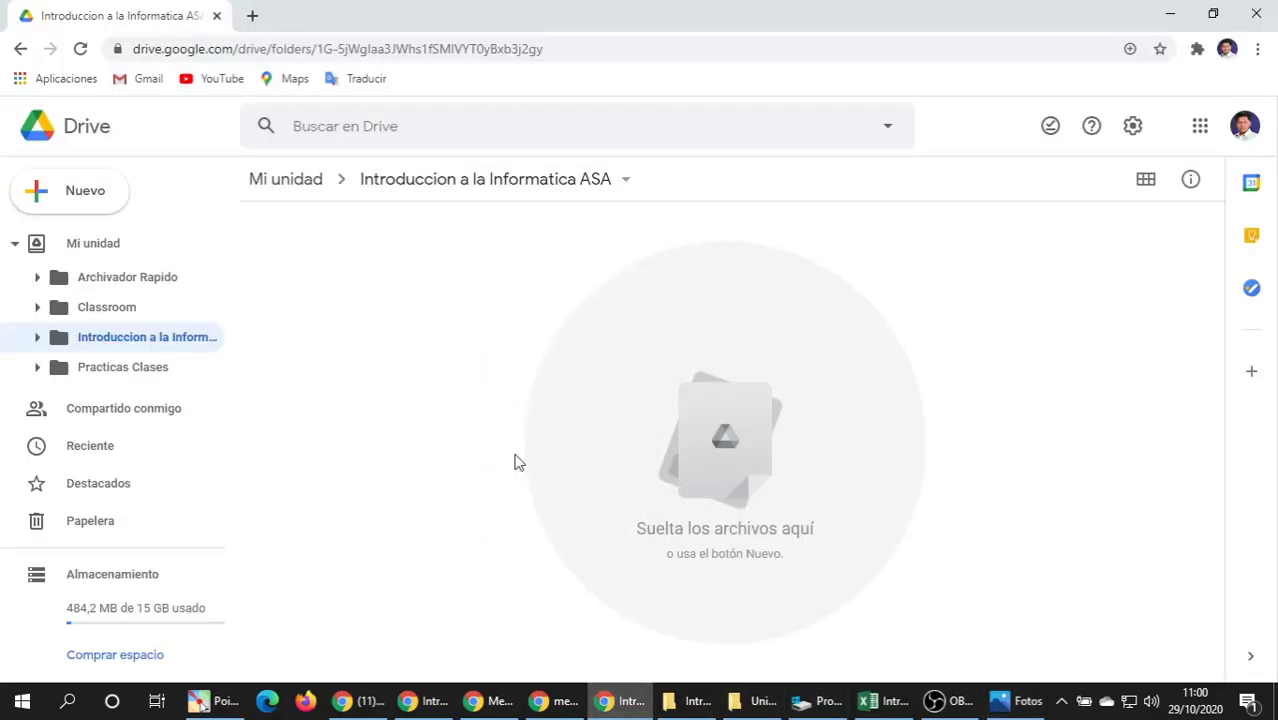
pyautogui.rightClick(379, 311)
pyautogui.click(495, 338)
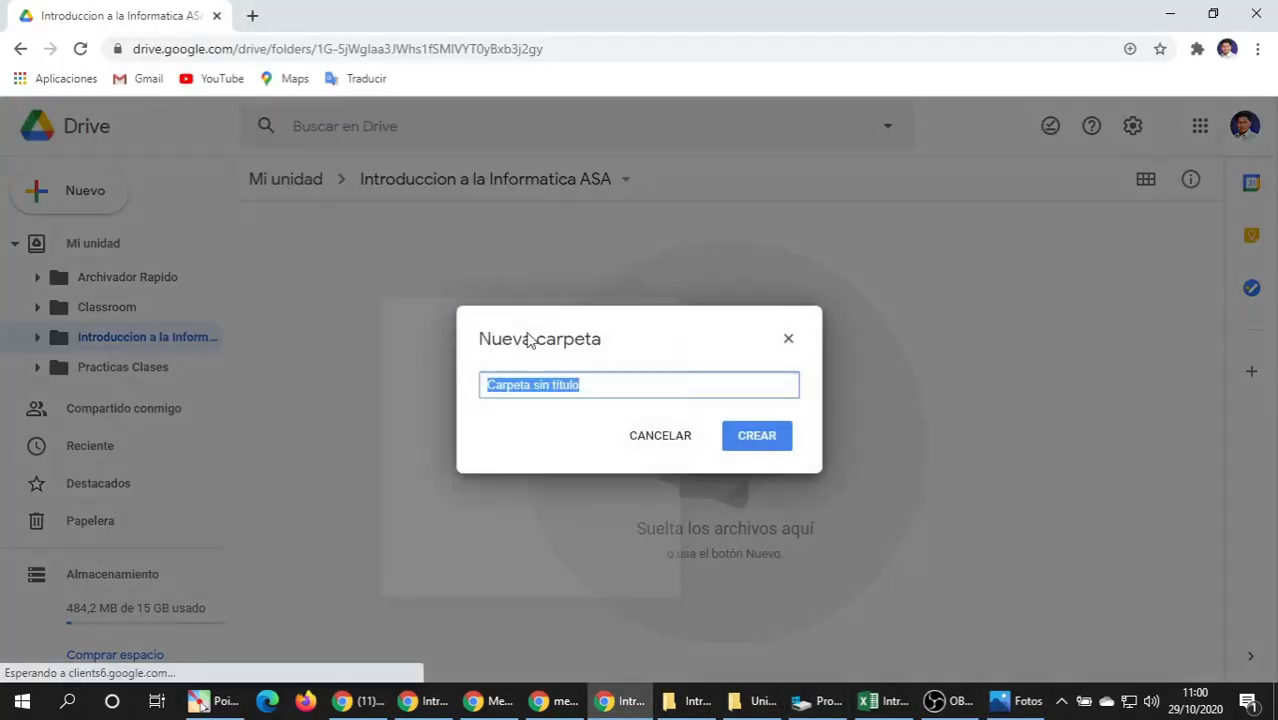
pyautogui.write('01 pa')
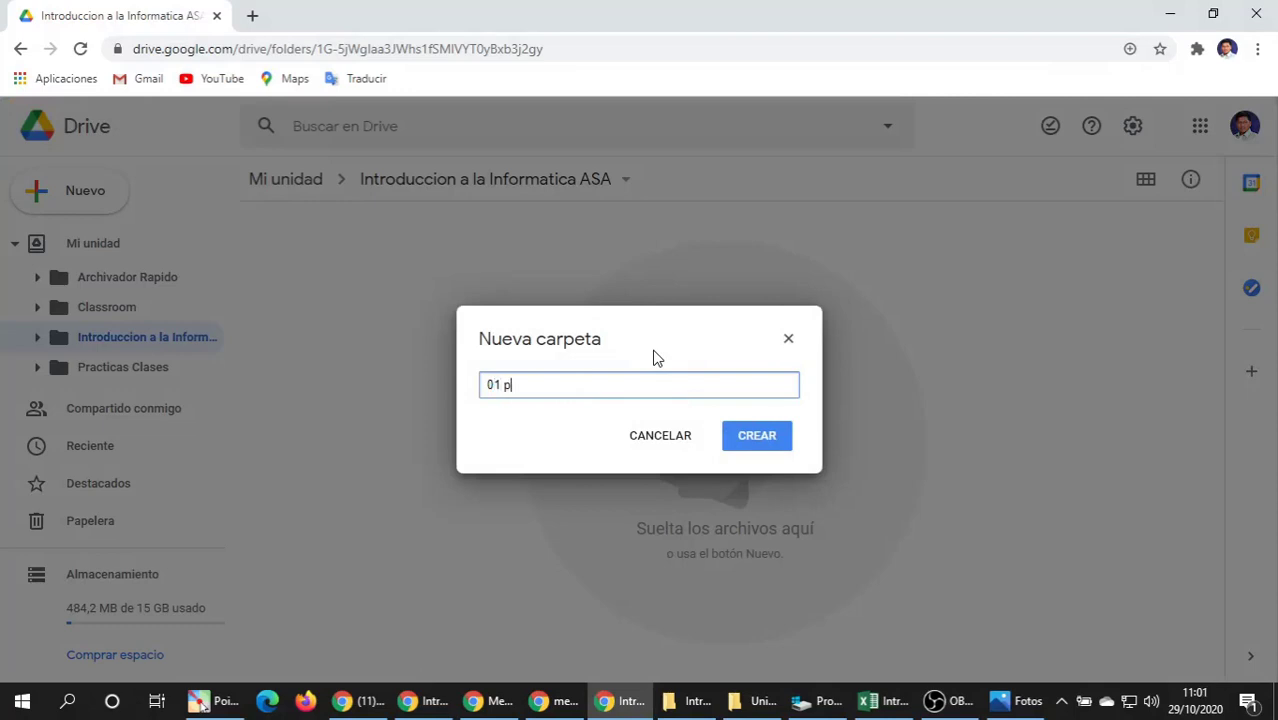
pyautogui.press('BackSpace')
pyautogui.press('BackSpace')
pyautogui.write('Practicas de Windows')
pyautogui.hotkey('ctrl', 'a')
pyautogui.hotkey('ctrl', 'c')
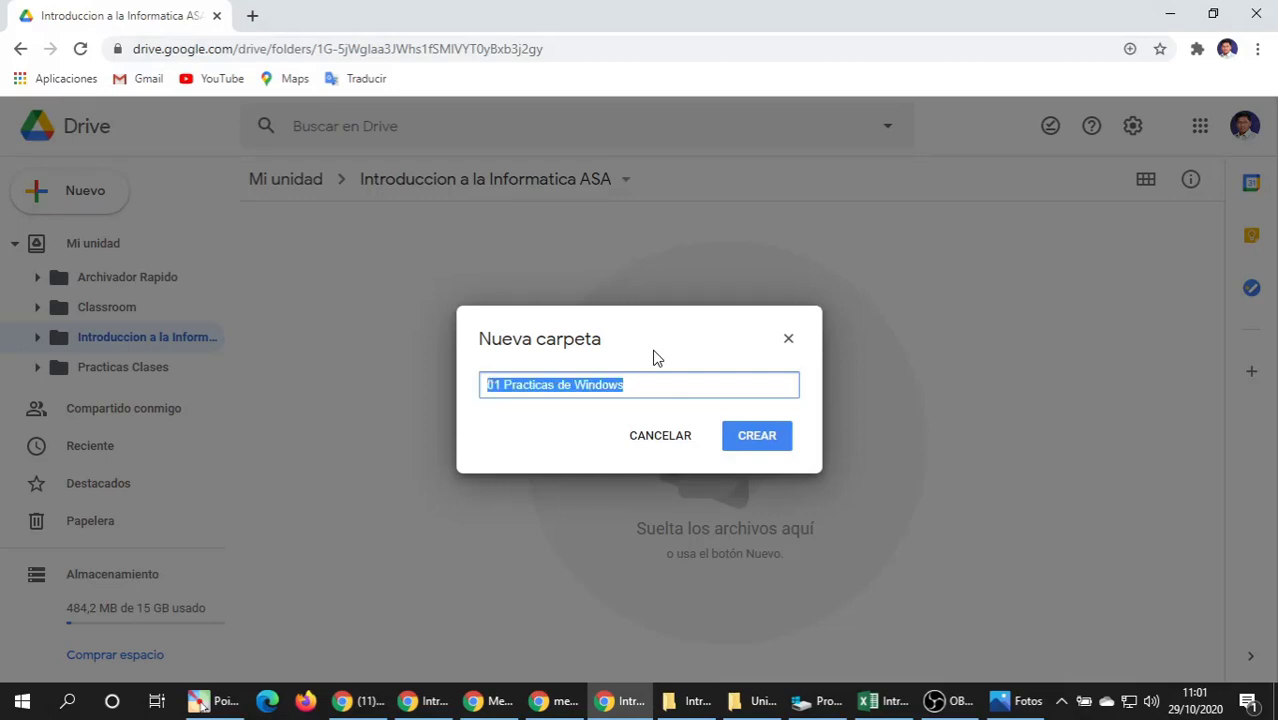
pyautogui.click(750, 442)
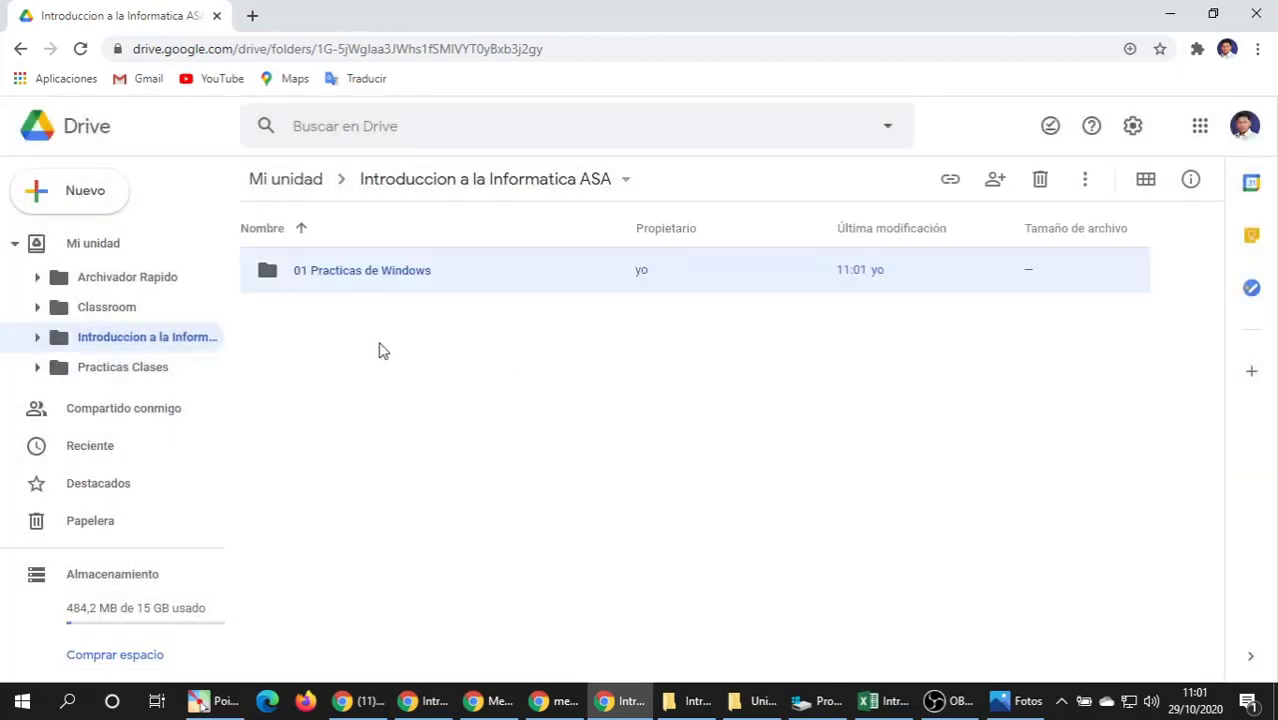
# - Create the folder '02 Practicas de Word' by editing the copied earlier name
pyautogui.rightClick(371, 346)
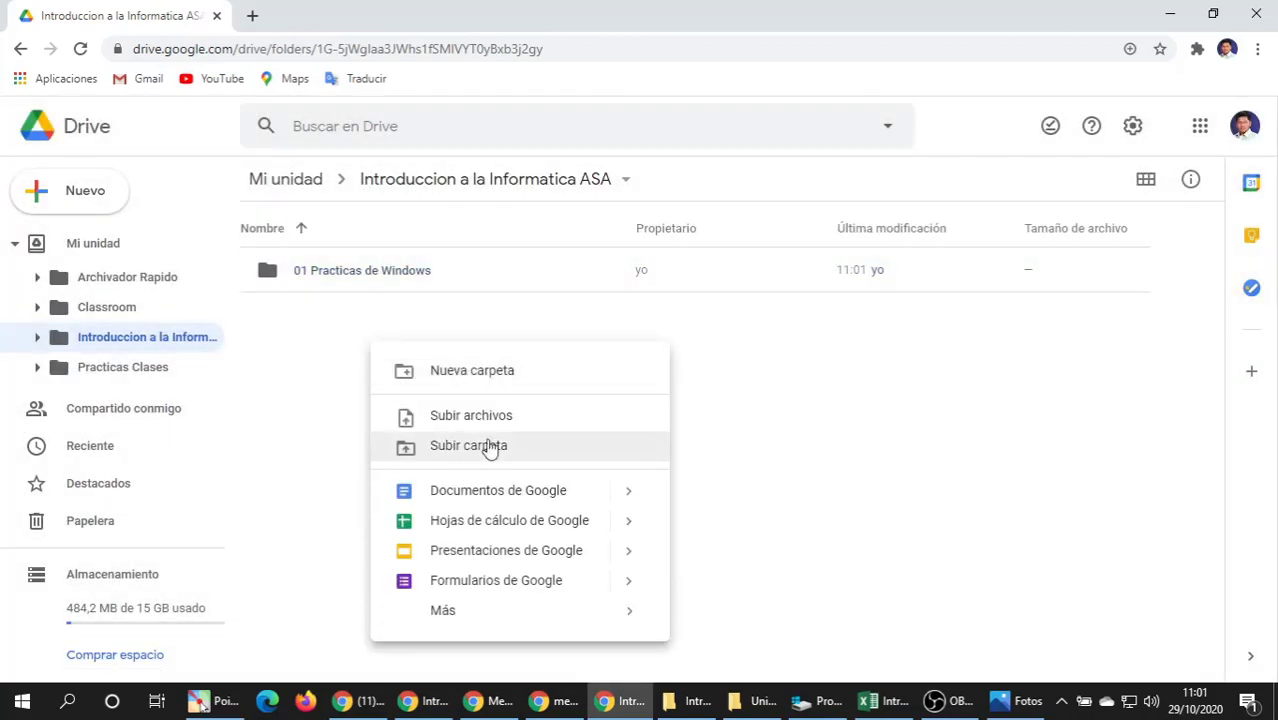
pyautogui.click(505, 376)
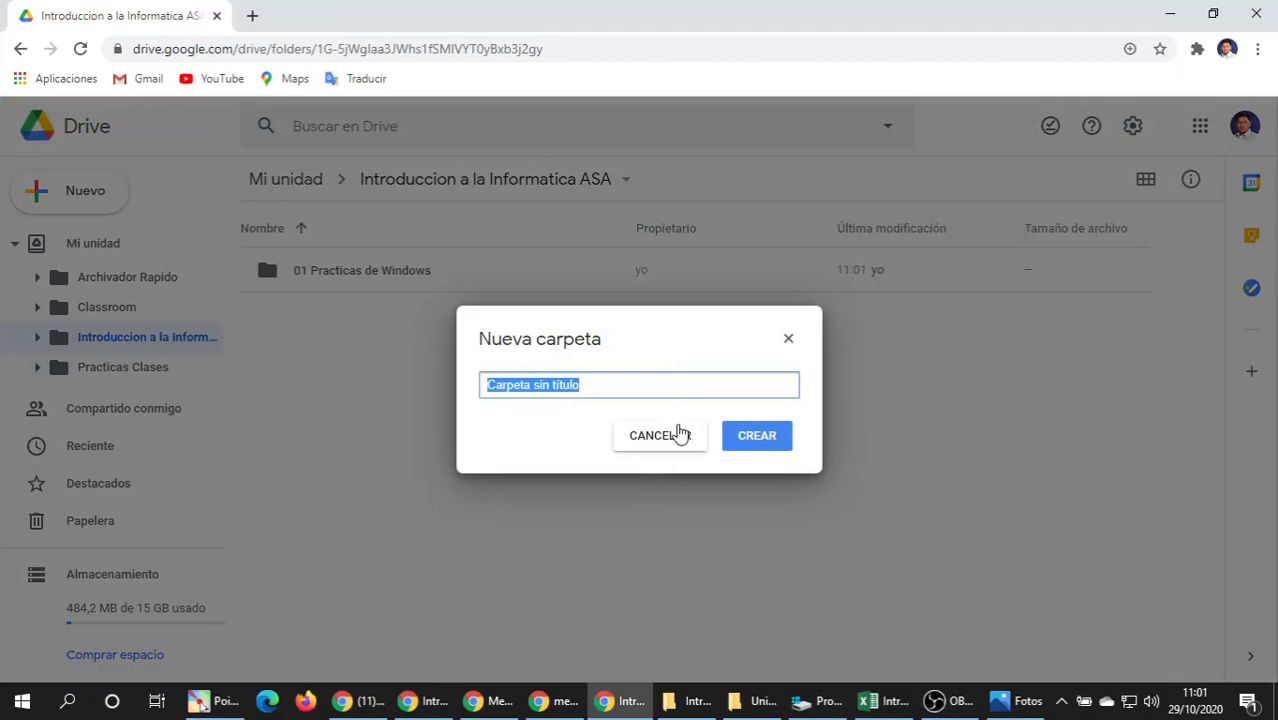
pyautogui.hotkey('ctrl', 'v')
pyautogui.press('BackSpace')
pyautogui.press('BackSpace')
pyautogui.press('BackSpace')
pyautogui.press('BackSpace')
pyautogui.press('BackSpace')
pyautogui.press('BackSpace')
pyautogui.write('o')
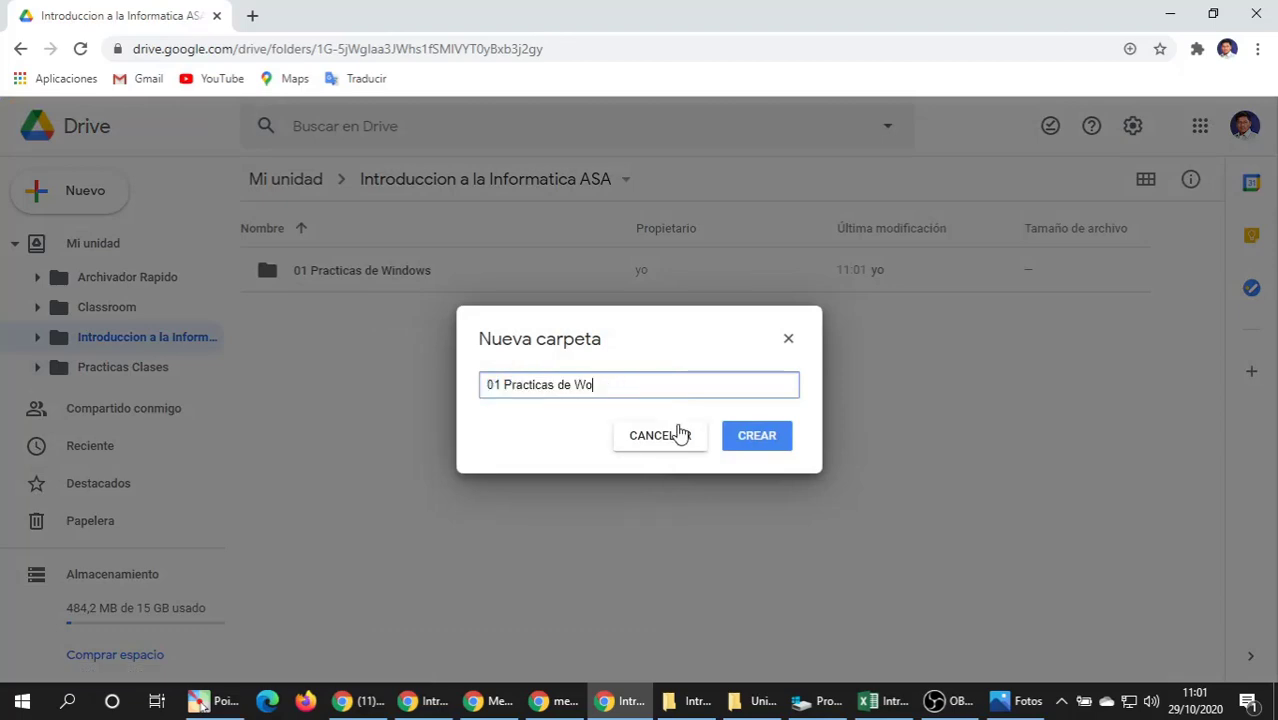
pyautogui.write('rd')
pyautogui.press('Delete')
pyautogui.write('2')
pyautogui.press('Return')
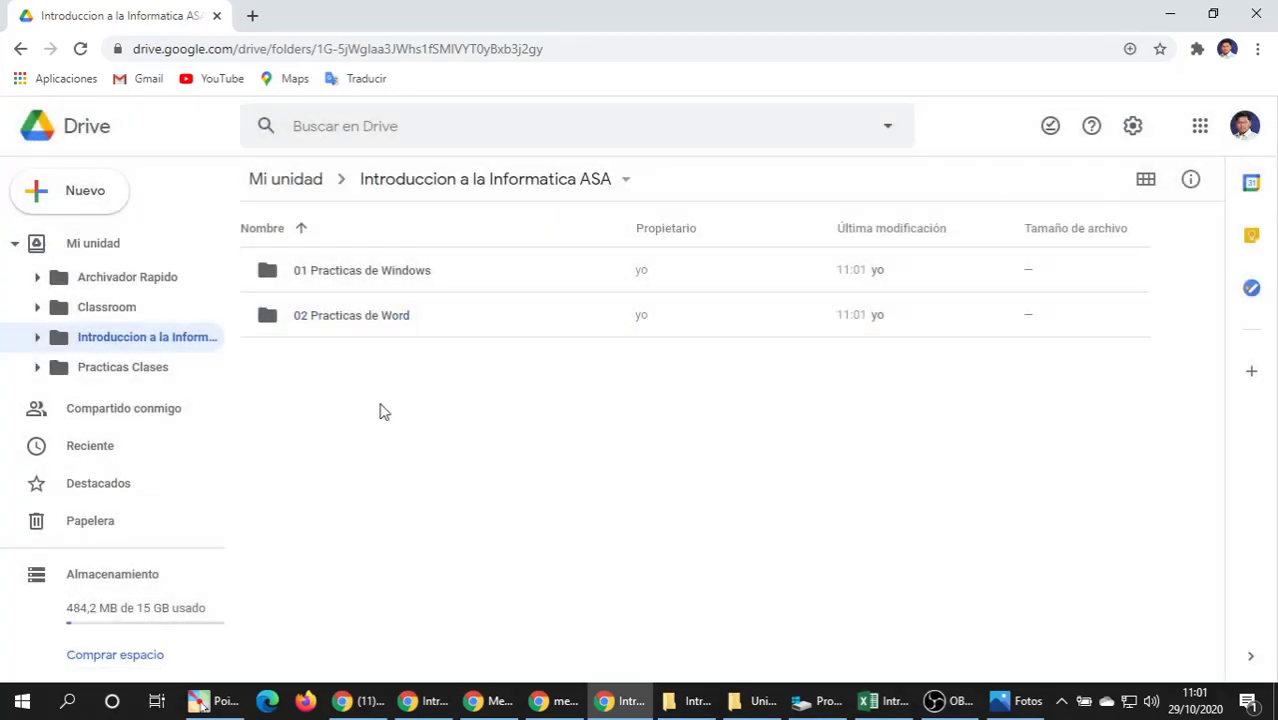
# - Create the folder '03 Practicas de Excel' by editing the copied earlier name
pyautogui.rightClick(380, 410)
pyautogui.click(491, 135)
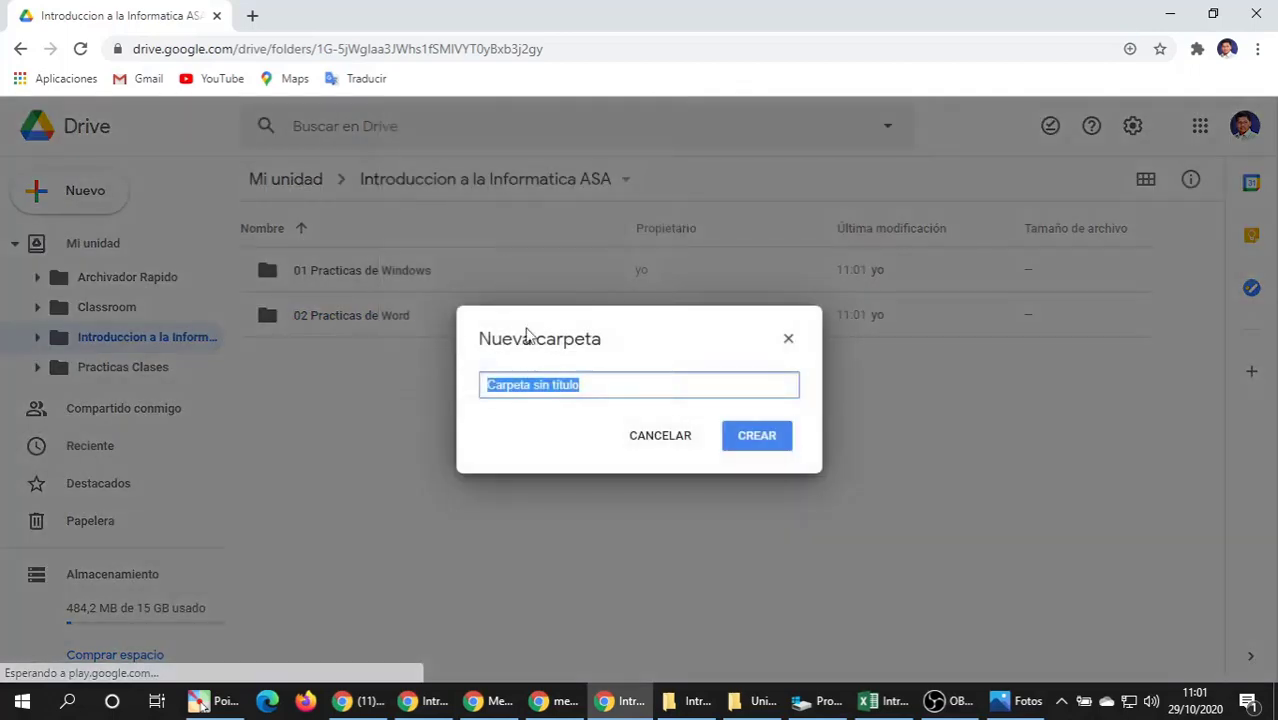
pyautogui.hotkey('ctrl', 'v')
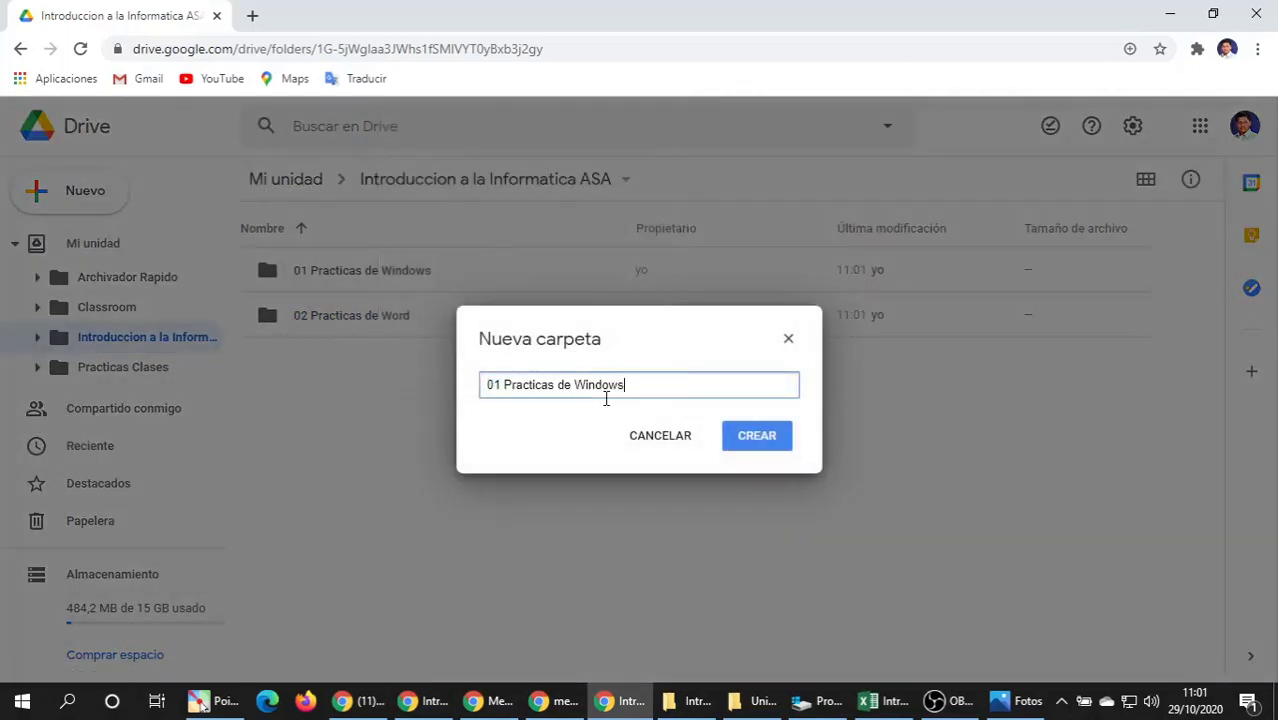
pyautogui.press('BackSpace')
pyautogui.press('BackSpace')
pyautogui.press('BackSpace')
pyautogui.press('BackSpace')
pyautogui.press('BackSpace')
pyautogui.press('BackSpace')
pyautogui.press('BackSpace')
pyautogui.write('Excel')
pyautogui.press('Home')
pyautogui.press('Right')
pyautogui.press('Right')
pyautogui.press('BackSpace')
pyautogui.write('3')
pyautogui.press('Return')
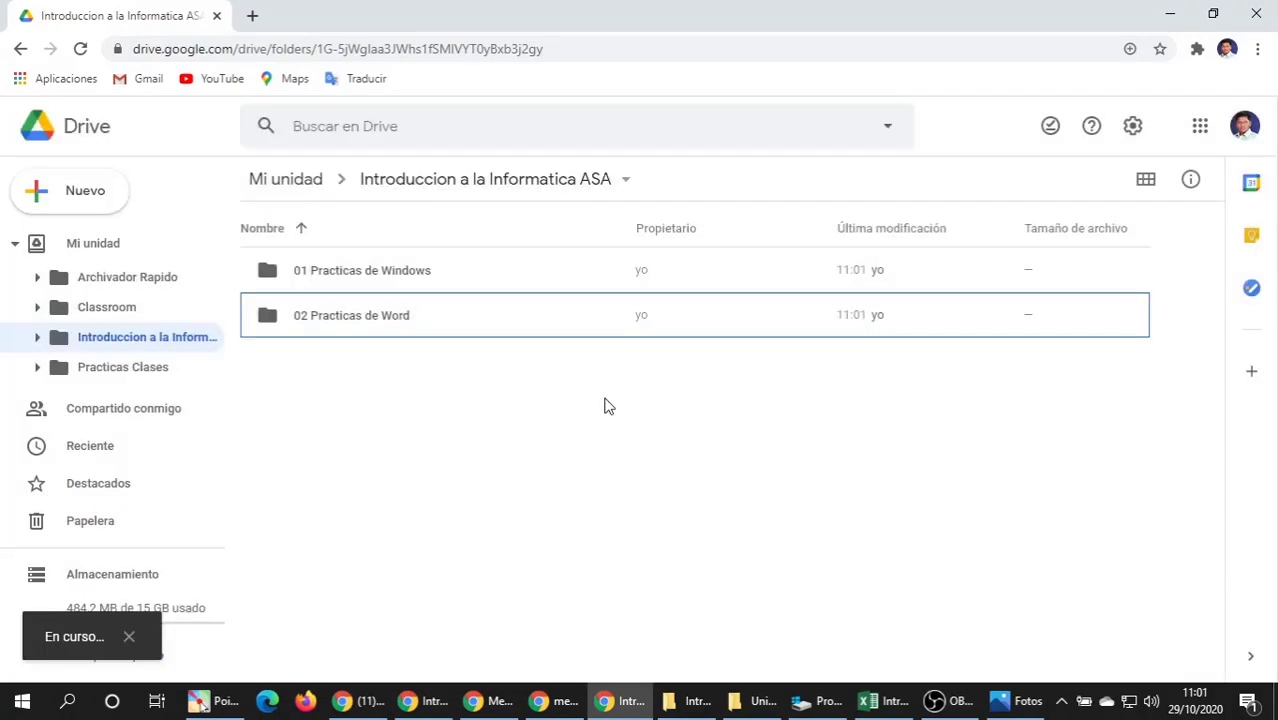
# - Create the folder '04 Practicas de PowerPoint' by editing the copied earlier name
pyautogui.click(408, 414)
pyautogui.rightClick(408, 414)
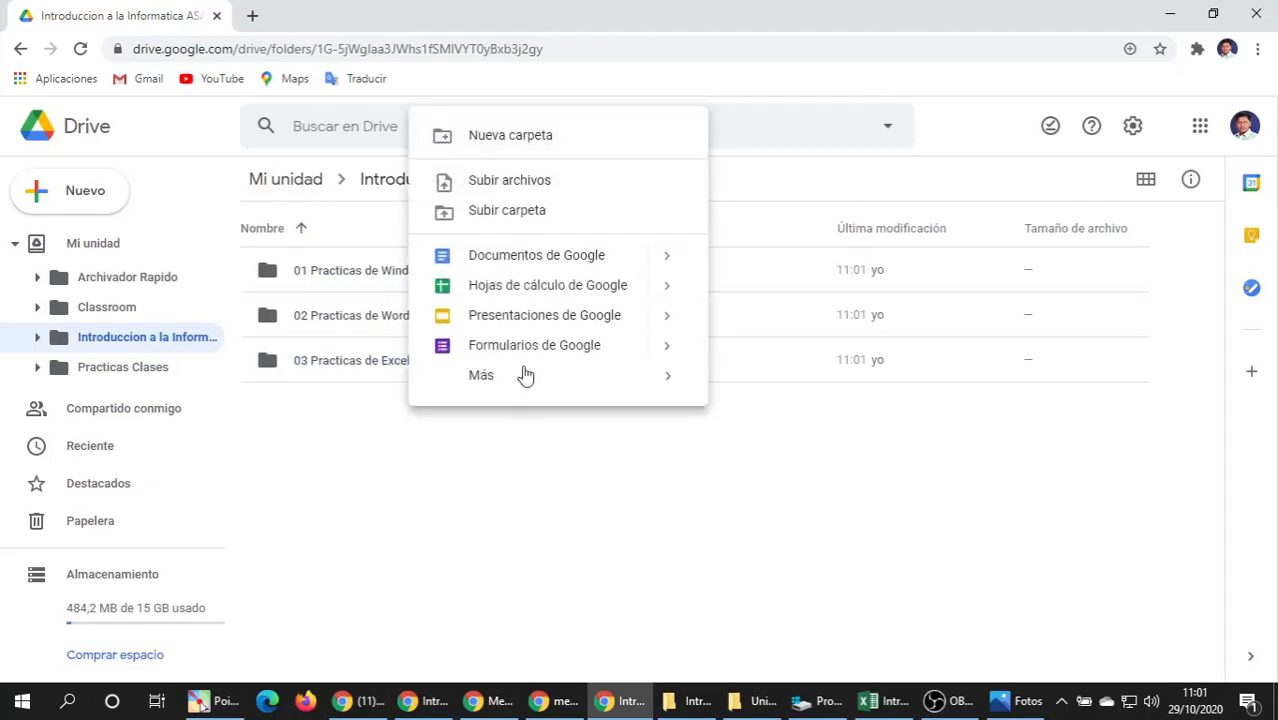
pyautogui.click(525, 150)
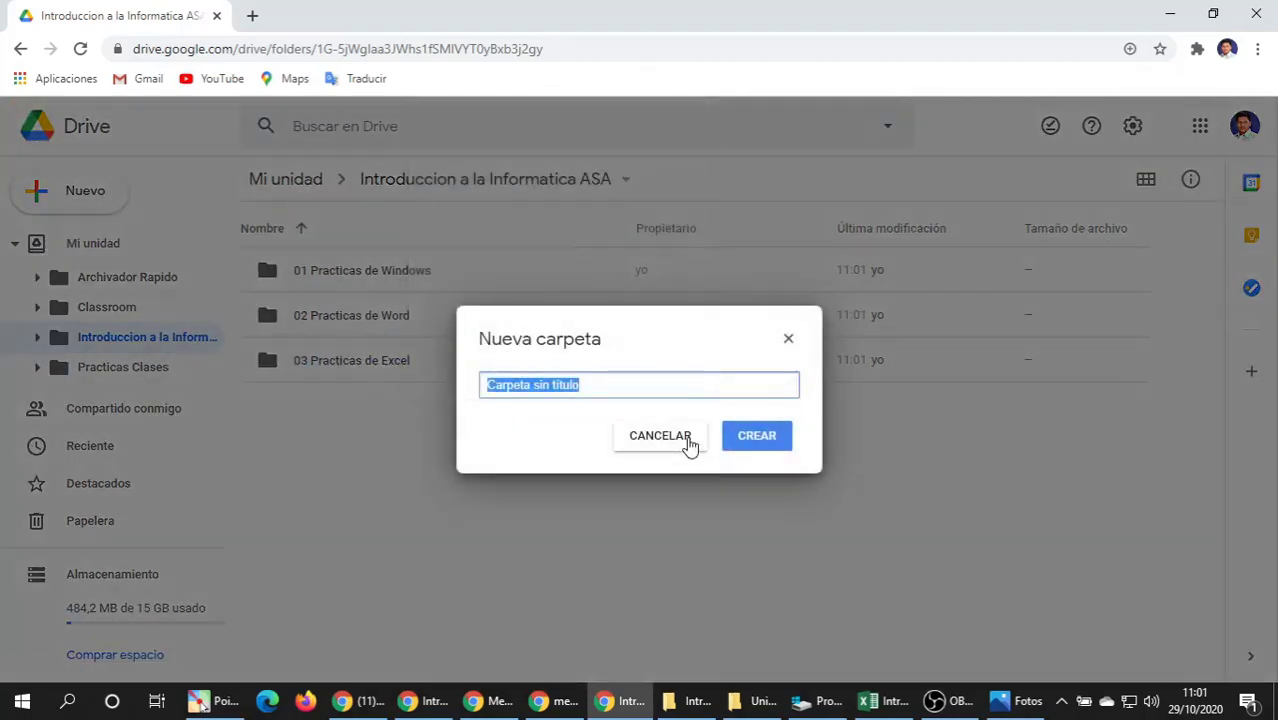
pyautogui.hotkey('ctrl', 'v')
pyautogui.press('BackSpace')
pyautogui.press('BackSpace')
pyautogui.press('BackSpace')
pyautogui.press('BackSpace')
pyautogui.press('BackSpace')
pyautogui.press('BackSpace')
pyautogui.press('BackSpace')
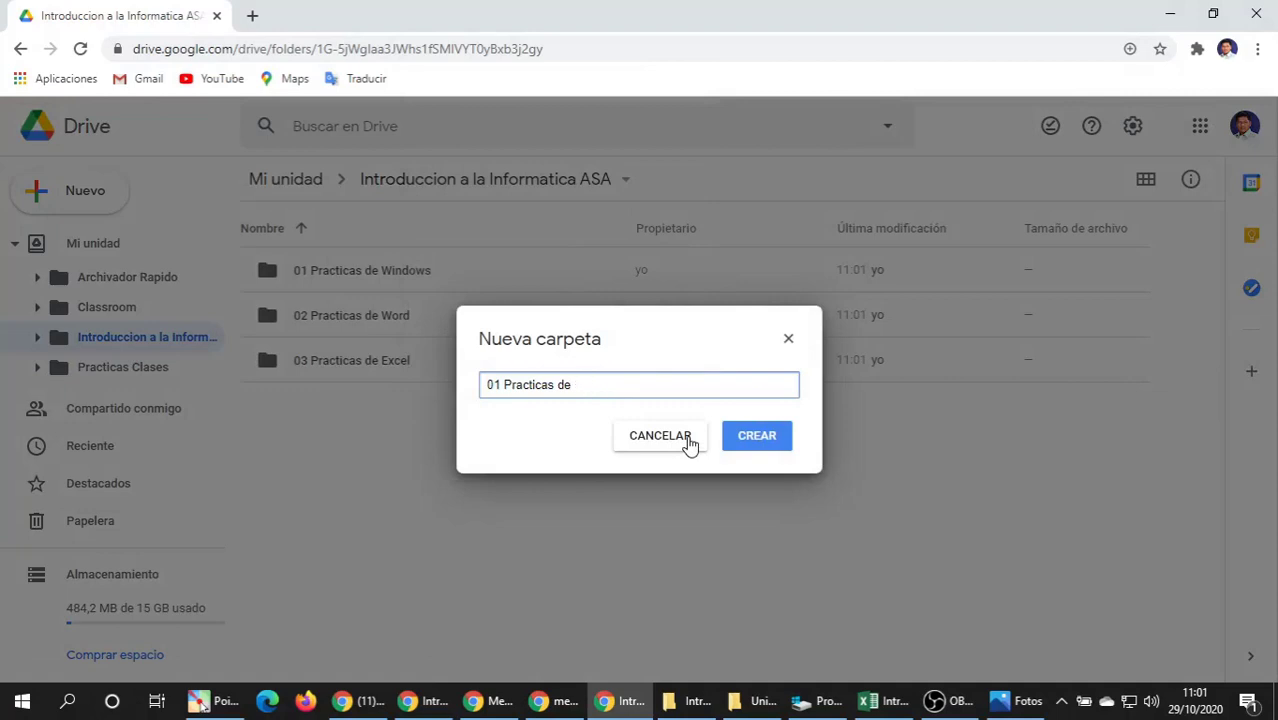
pyautogui.write('Poe')
pyautogui.write('werPo')
pyautogui.write('int')
pyautogui.press('Right')
pyautogui.press('BackSpace')
pyautogui.press('BackSpace')
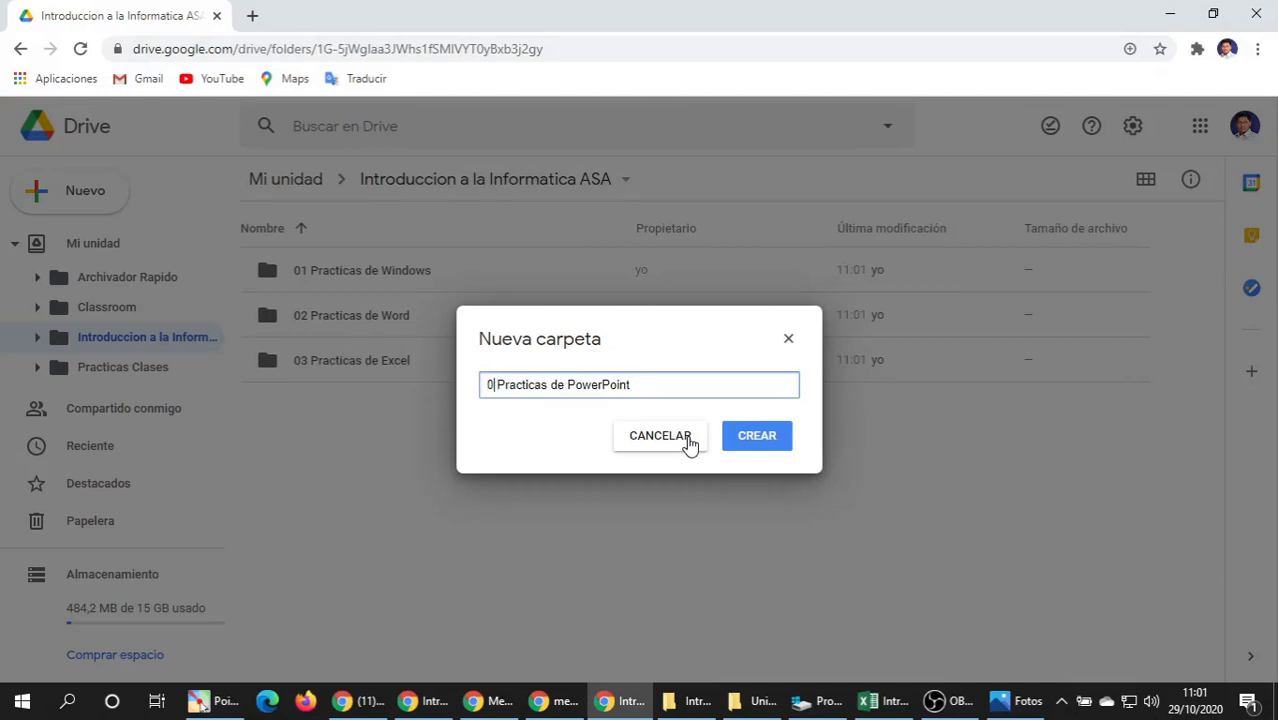
pyautogui.write('4')
pyautogui.press('Return')
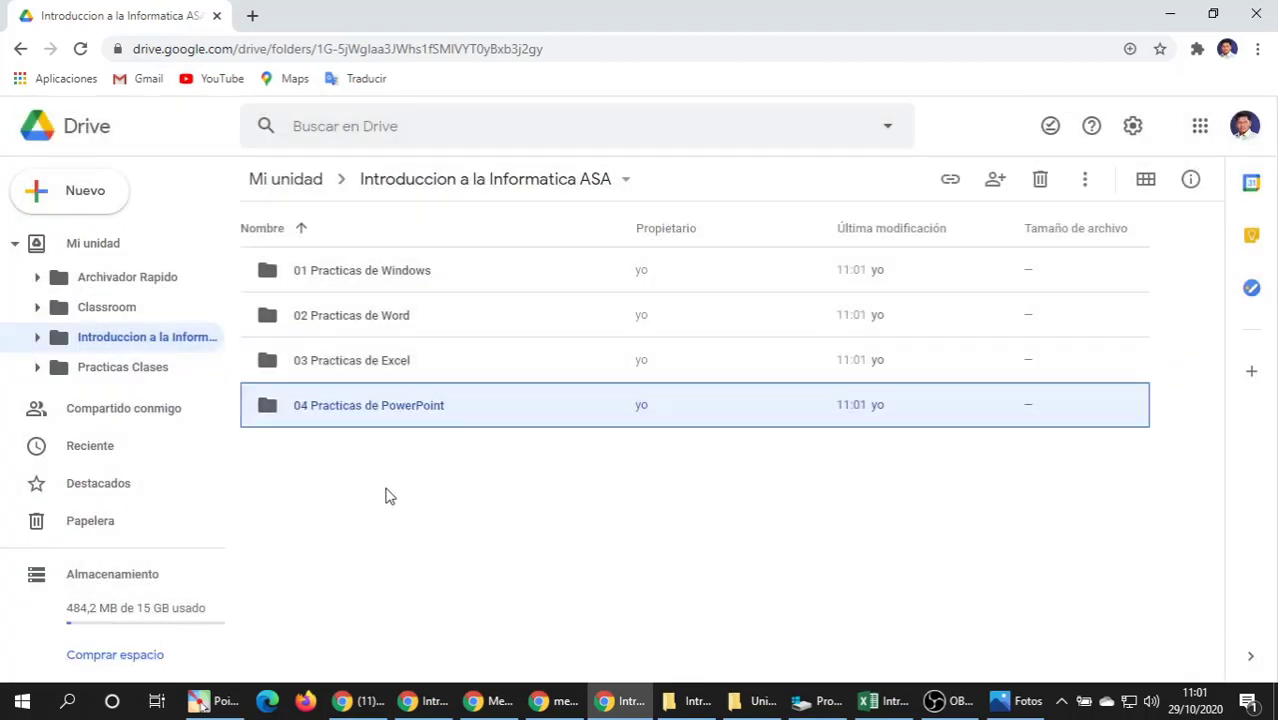
# - Create the folder '05 Proyecto Final' in the course folder
pyautogui.rightClick(513, 436)
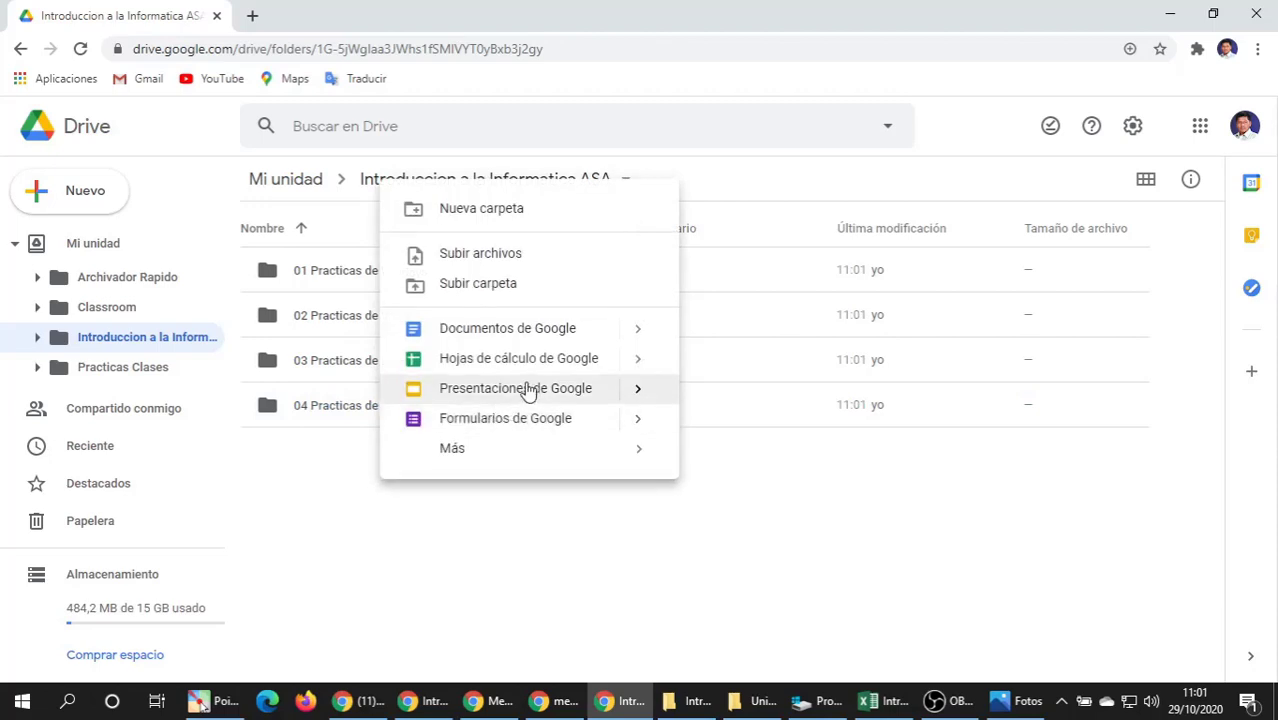
pyautogui.click(462, 212)
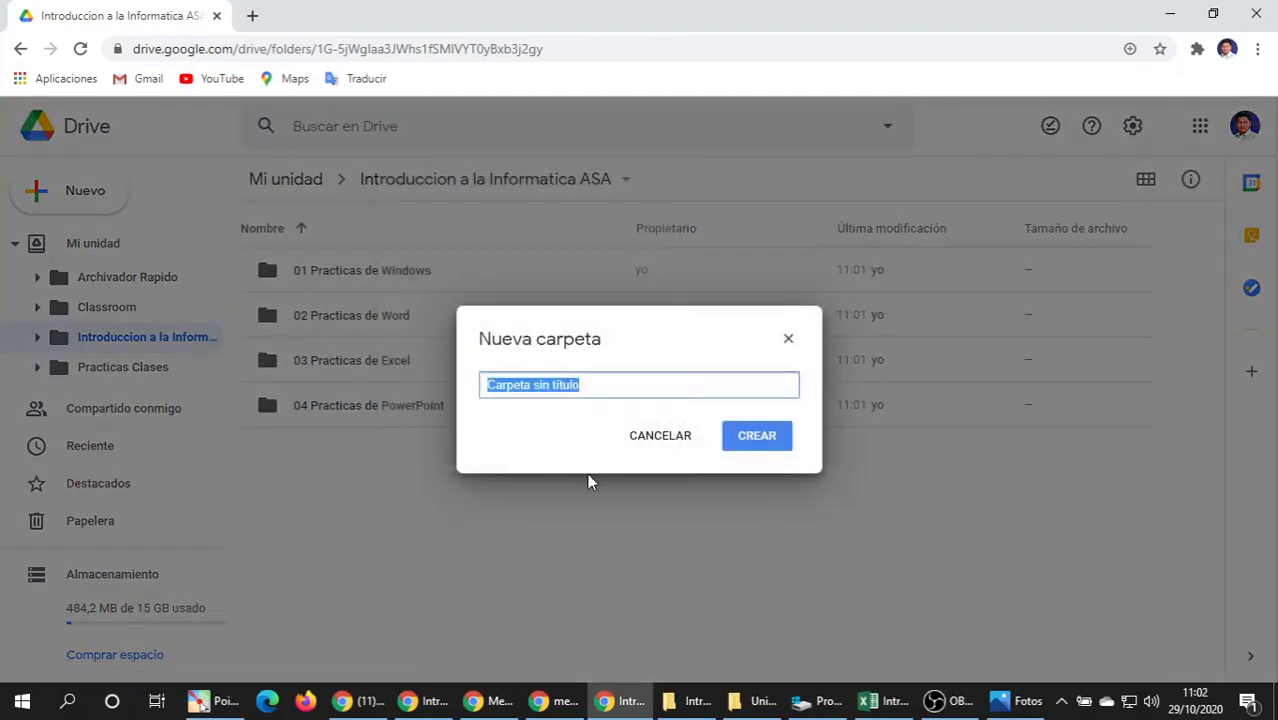
pyautogui.write('05')
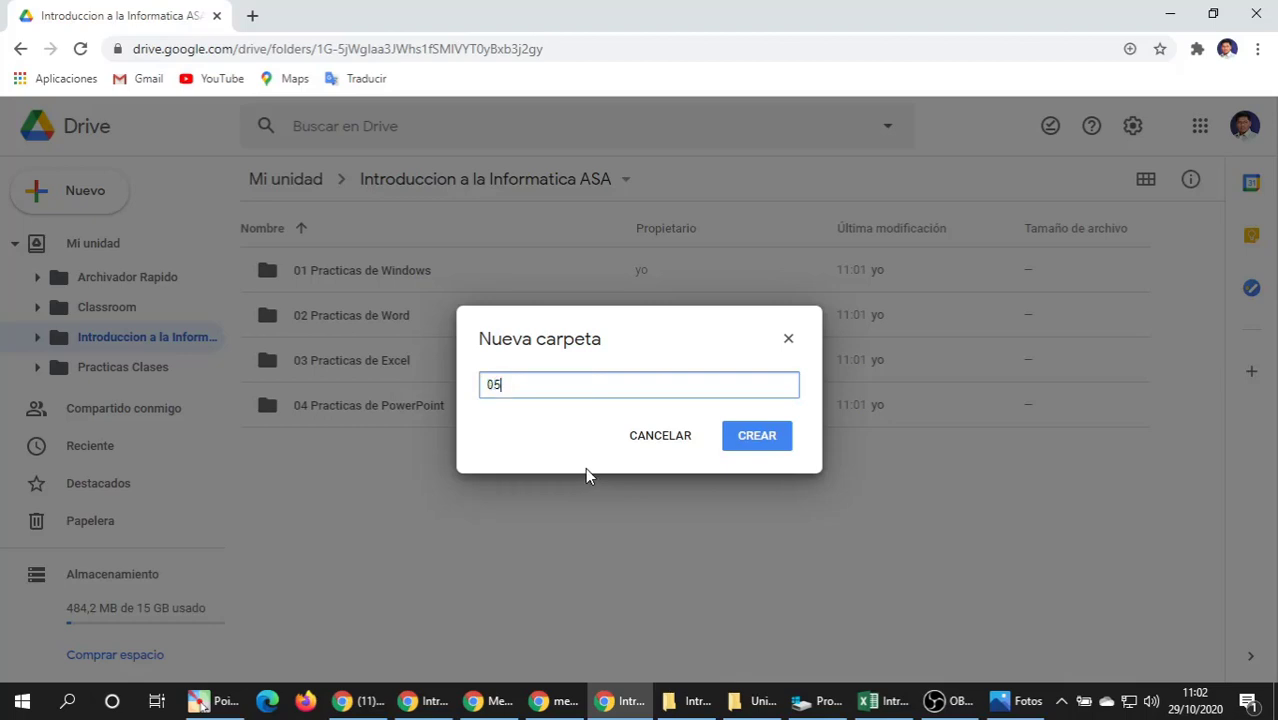
pyautogui.write(' Proyecto Final')
pyautogui.press('Return')
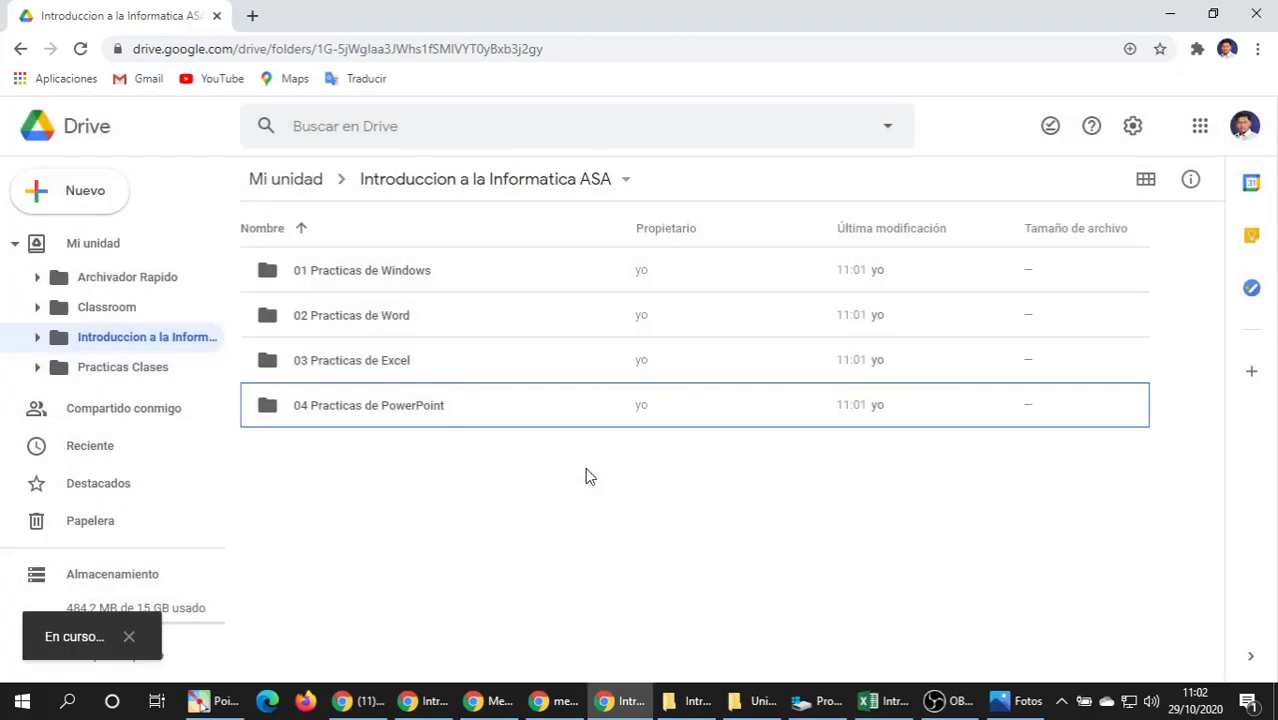
# - Create the folder 'Apuntes de Clases', then select 05 Proyecto Final
pyautogui.rightClick(398, 519)
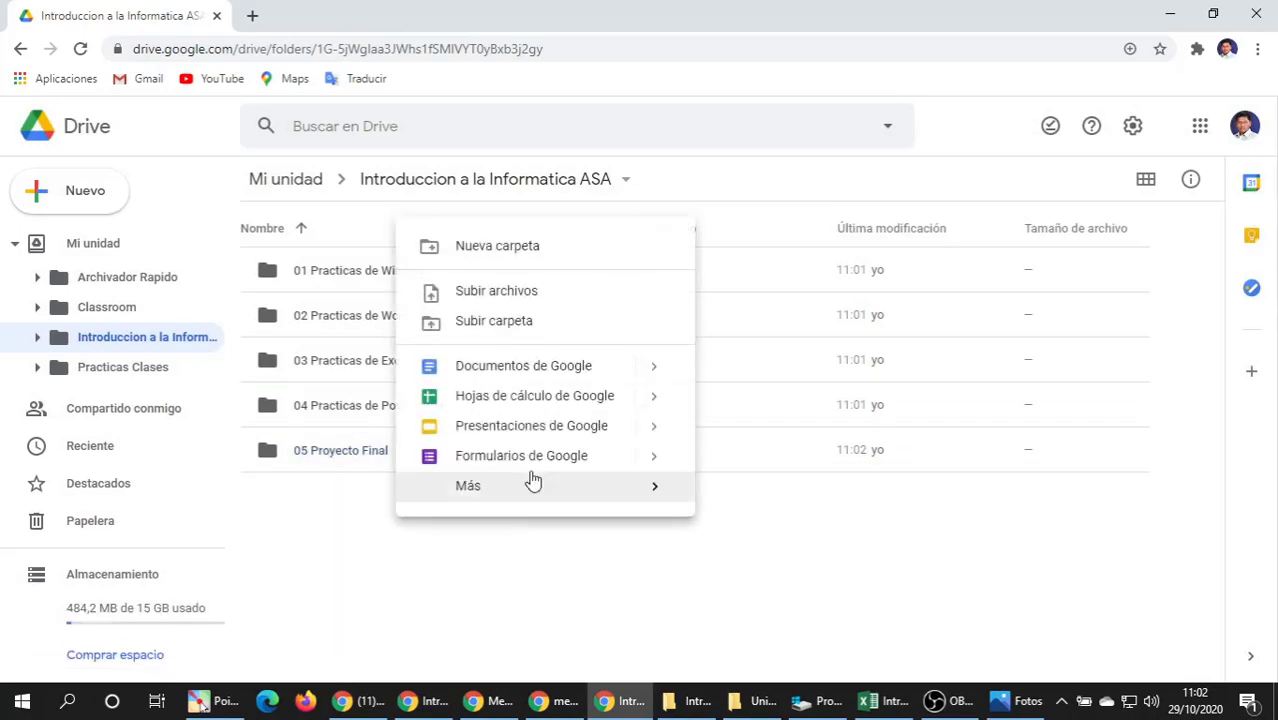
pyautogui.click(505, 250)
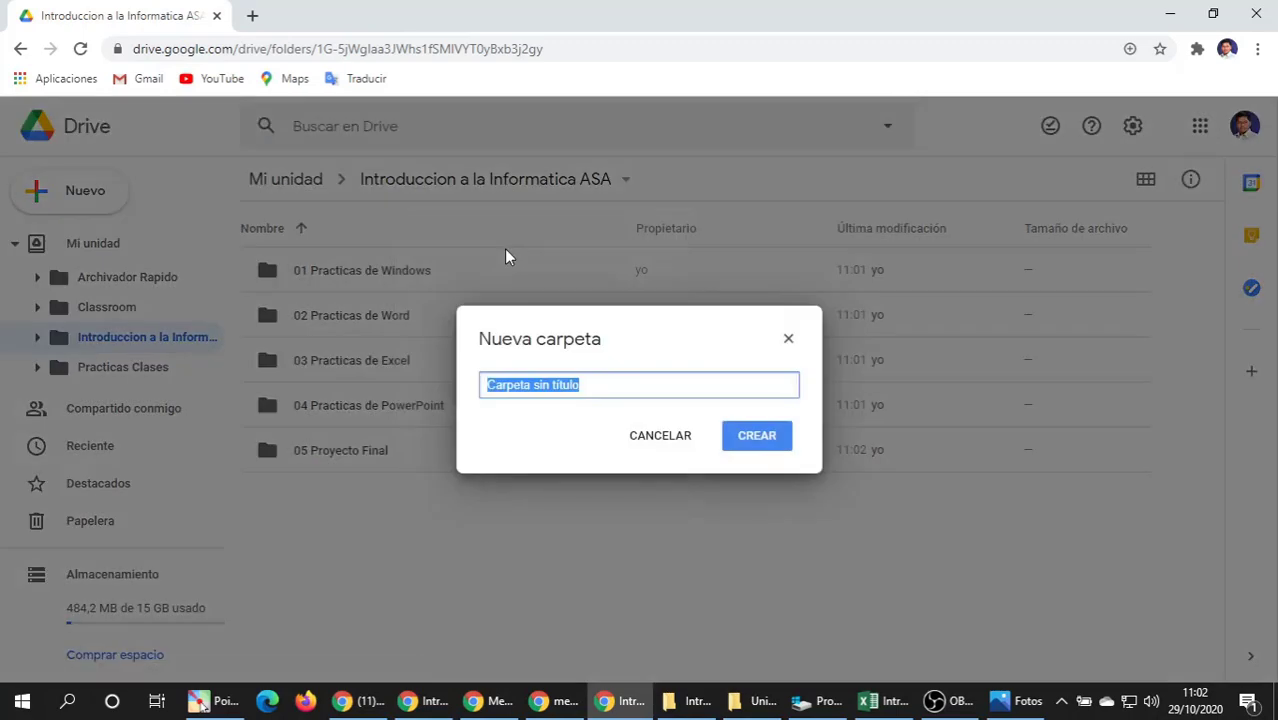
pyautogui.write('Apuntes de ')
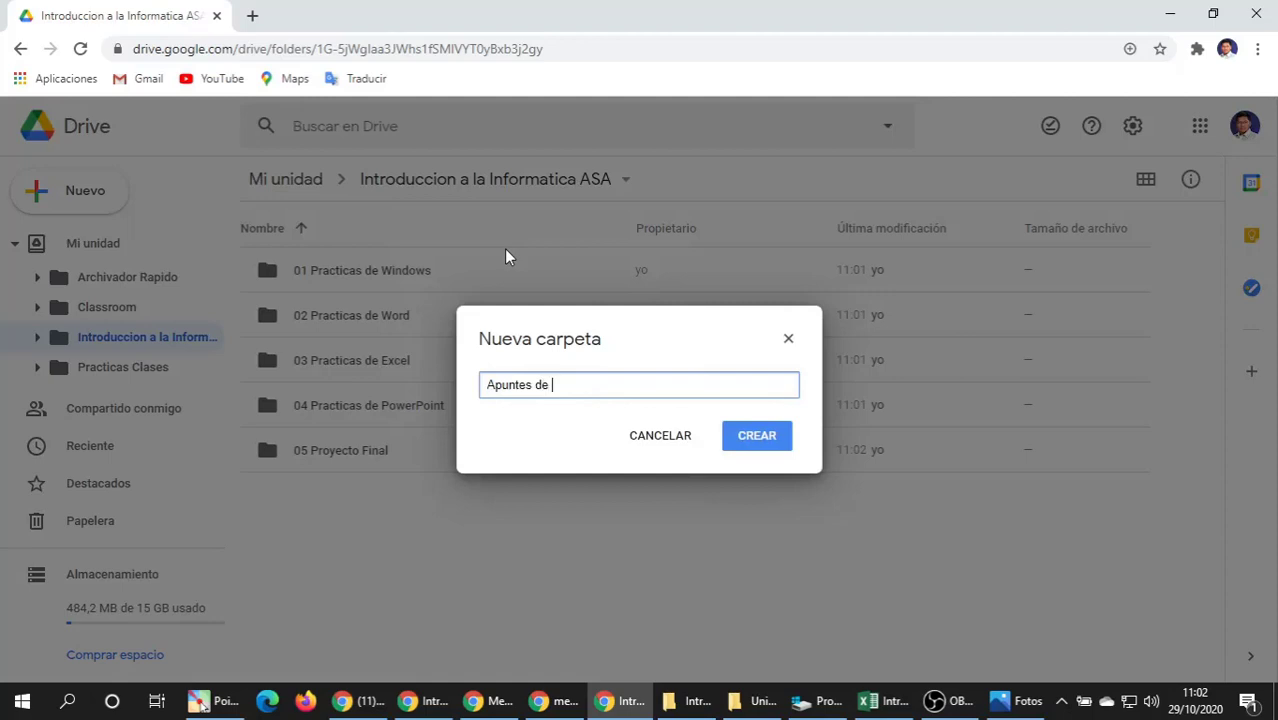
pyautogui.write('Clases')
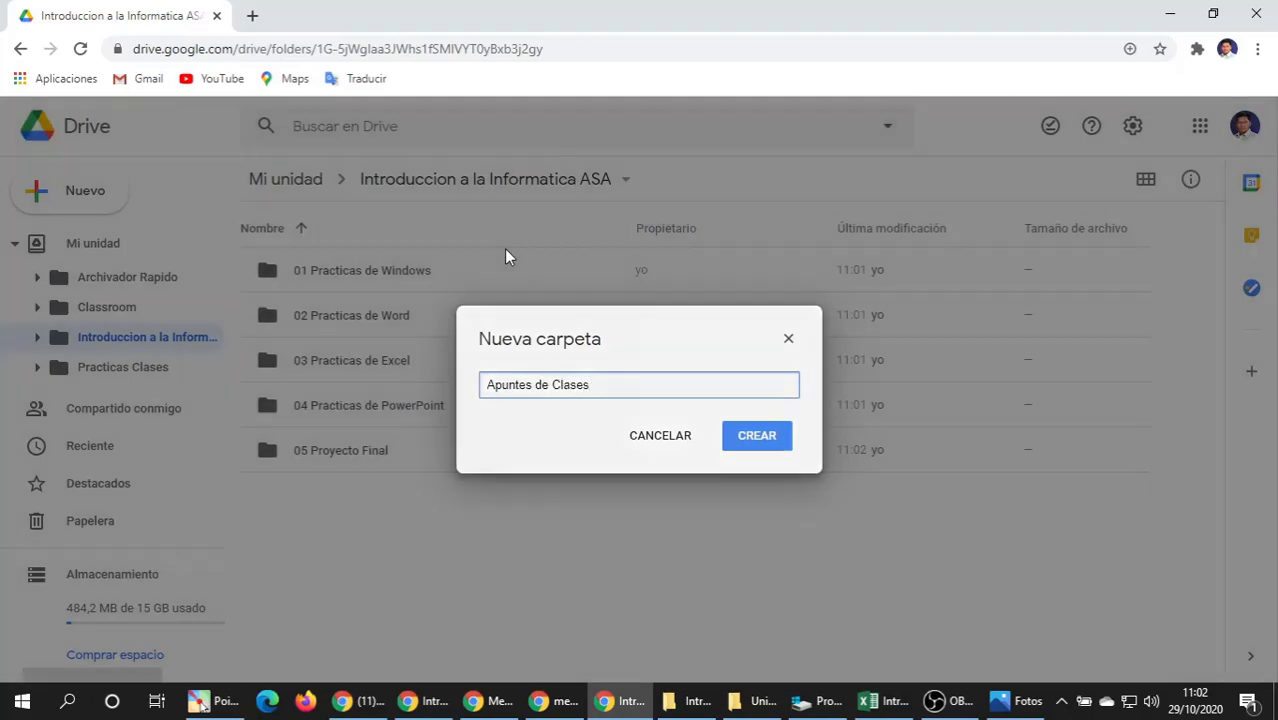
pyautogui.press('Return')
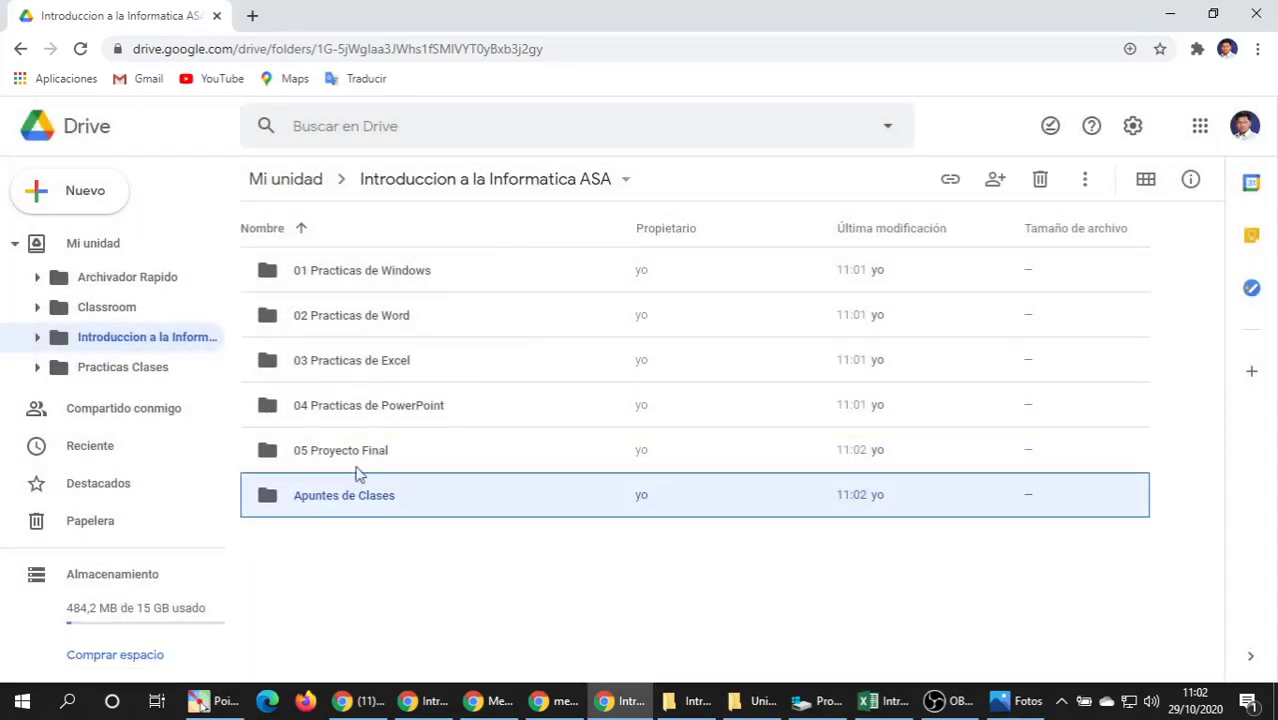
pyautogui.click(364, 467)
# - Open 05 Proyecto Final and create the subfolder '01 Gestion Documental'
pyautogui.doubleClick(382, 457)
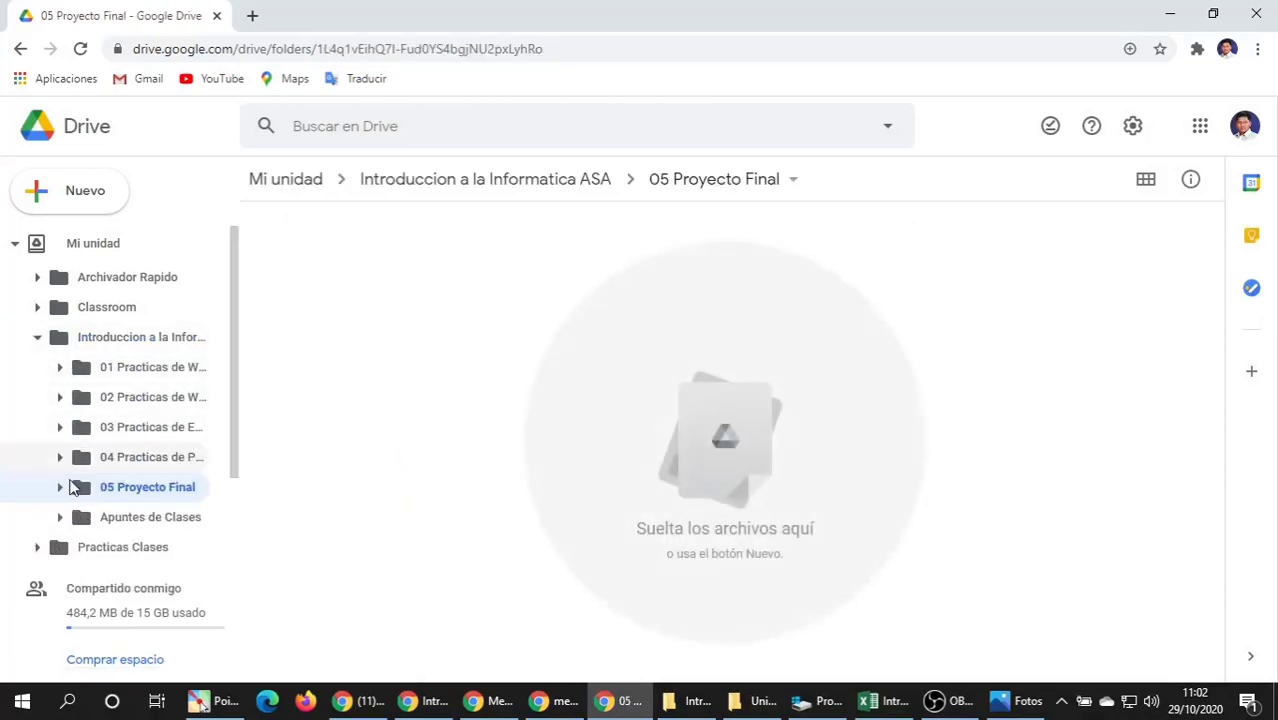
pyautogui.rightClick(421, 303)
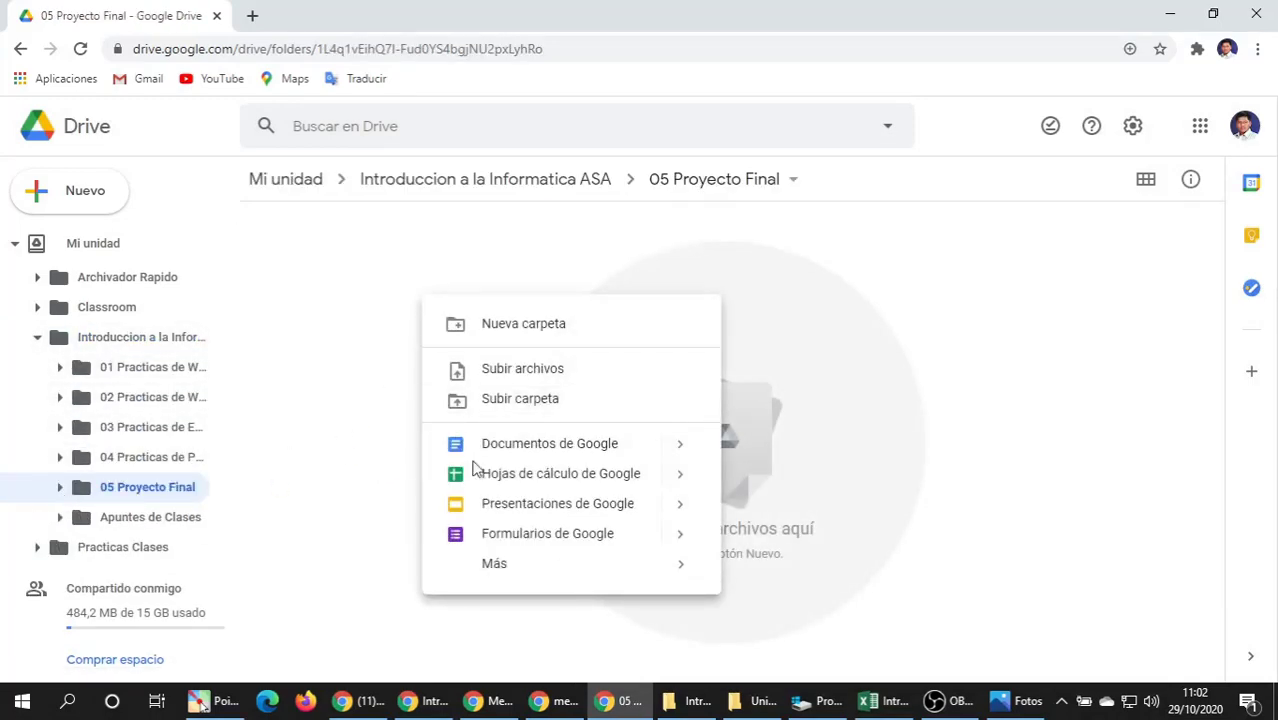
pyautogui.click(516, 337)
pyautogui.write('0')
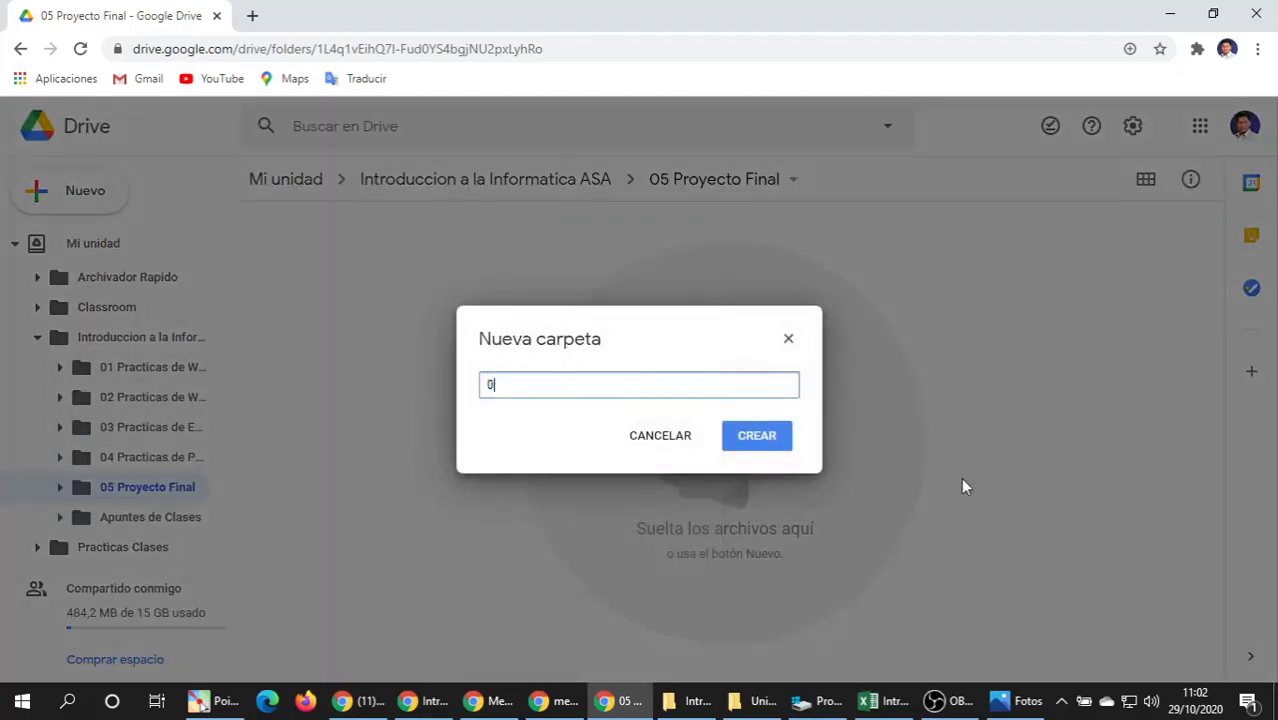
pyautogui.write('1 Gestion Documental')
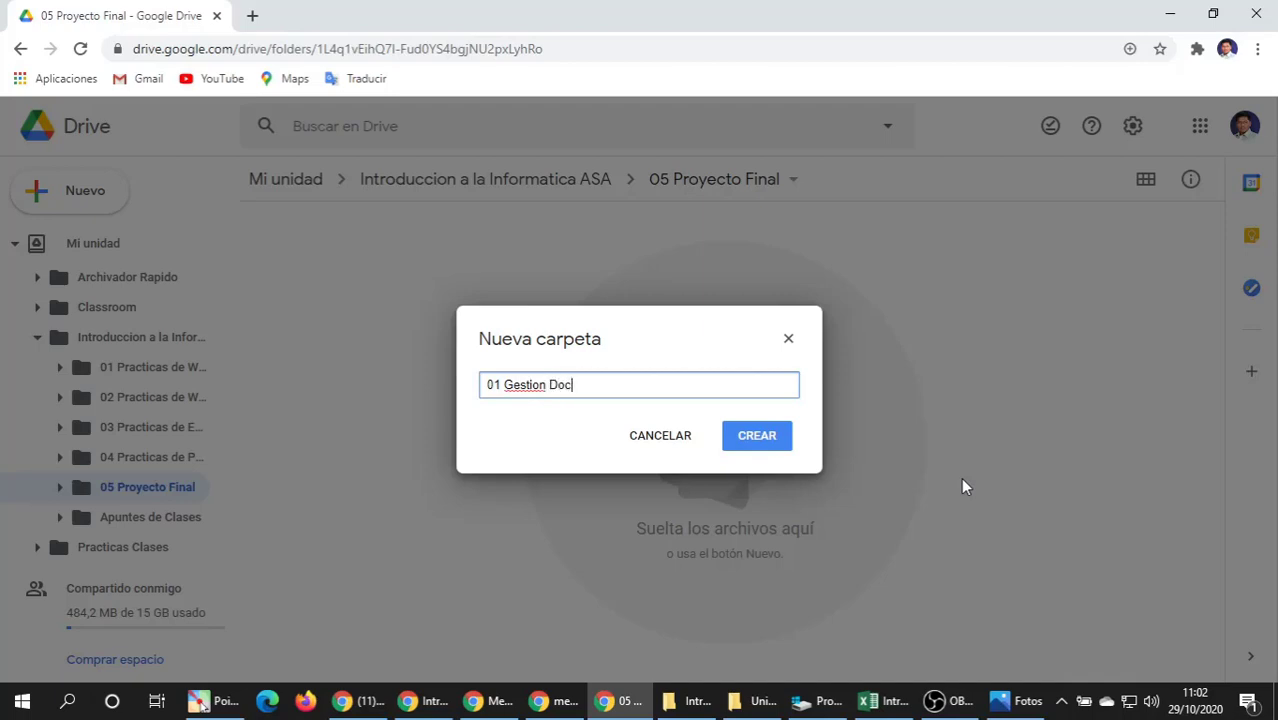
pyautogui.press('Return')
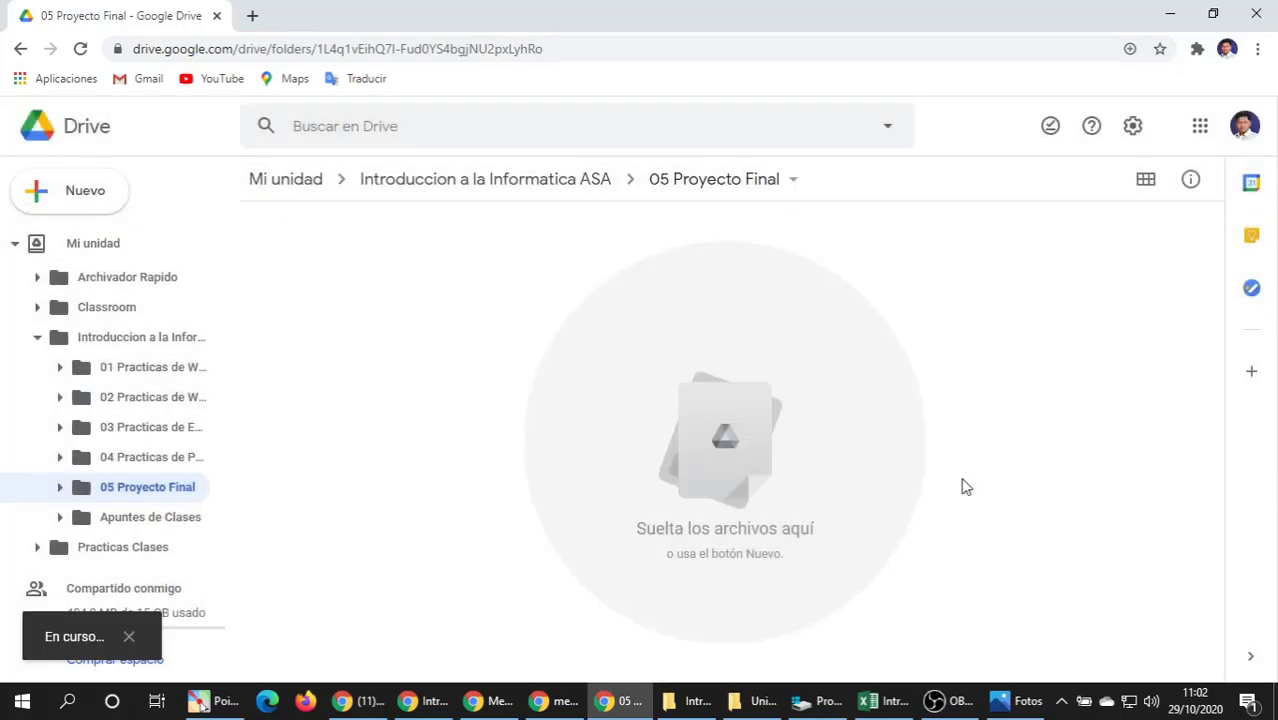
# - Create the second subfolder '02 Estudio Estadistico'
pyautogui.rightClick(382, 369)
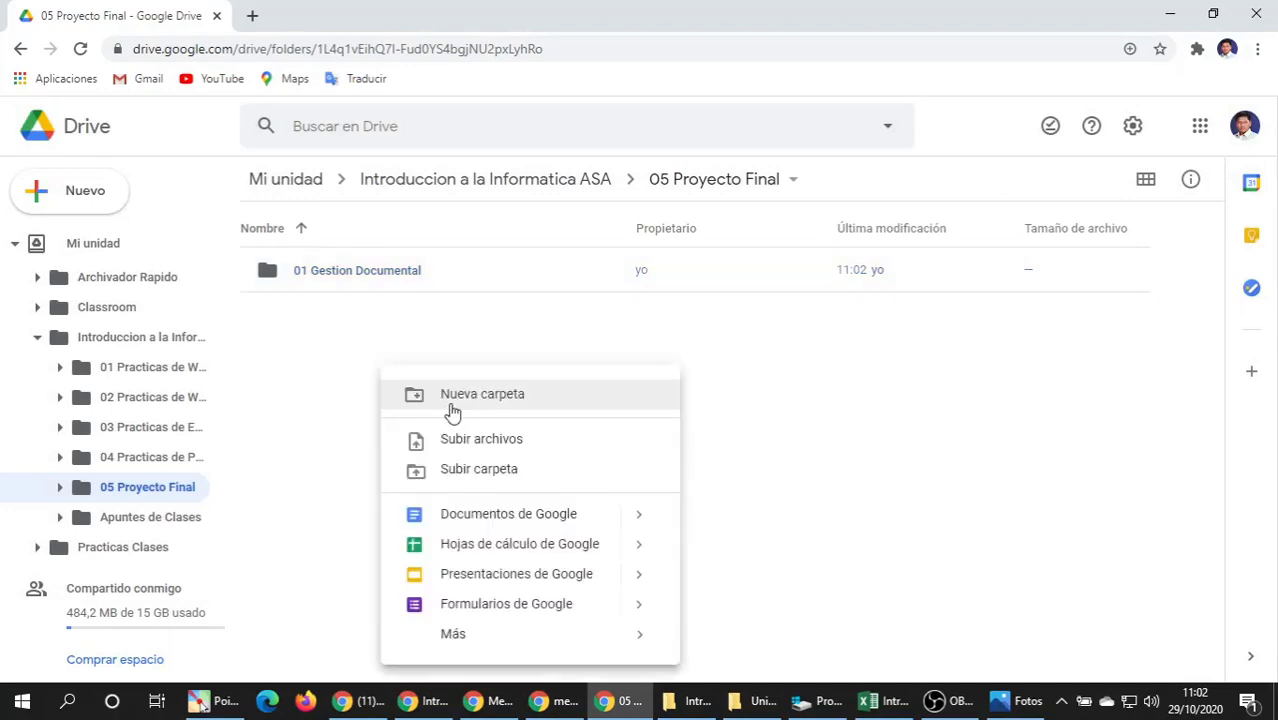
pyautogui.click(464, 404)
pyautogui.write('0')
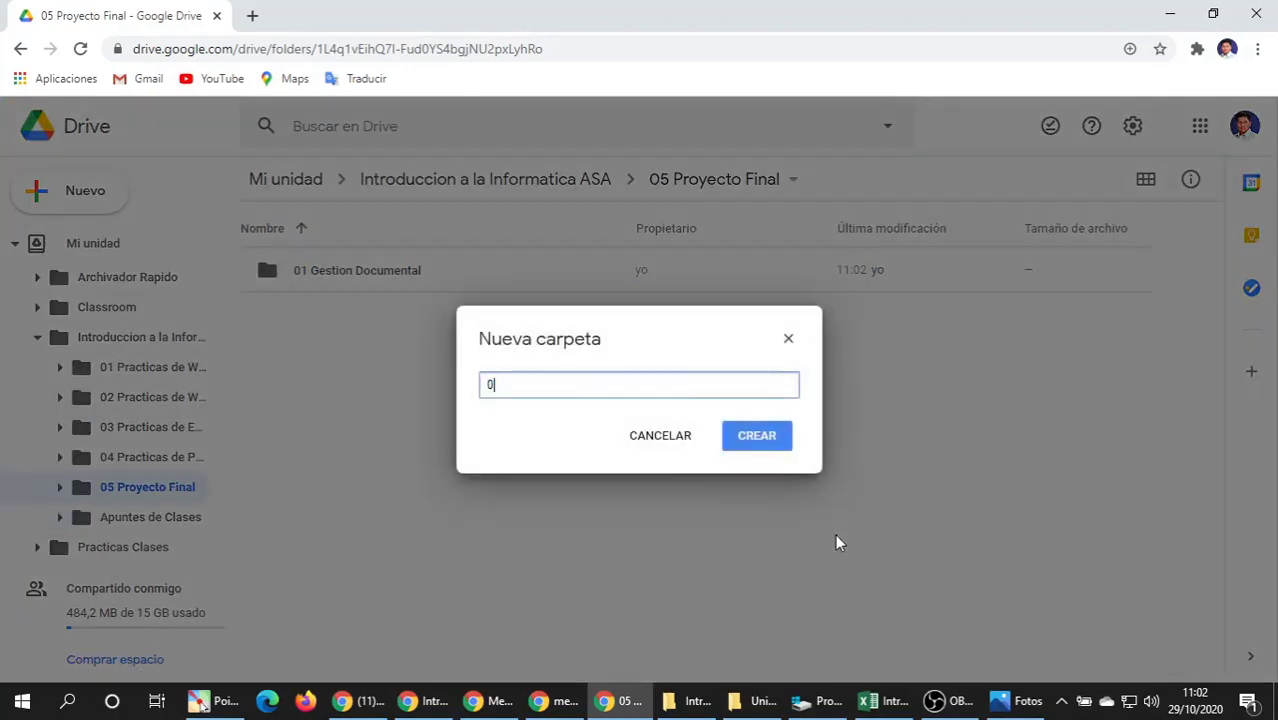
pyautogui.write('2 Estucio E')
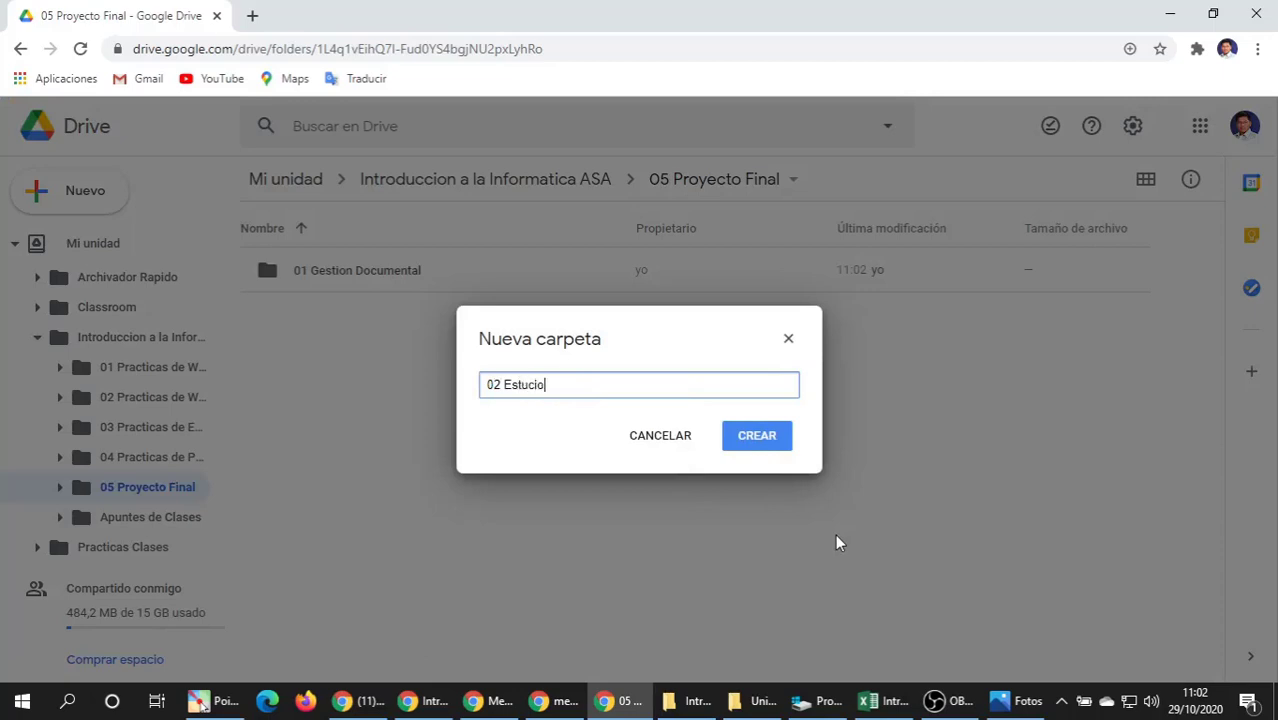
pyautogui.press('BackSpace')
pyautogui.press('BackSpace')
pyautogui.press('BackSpace')
pyautogui.press('BackSpace')
pyautogui.press('BackSpace')
pyautogui.write('dio Estadistico')
pyautogui.press('Return')
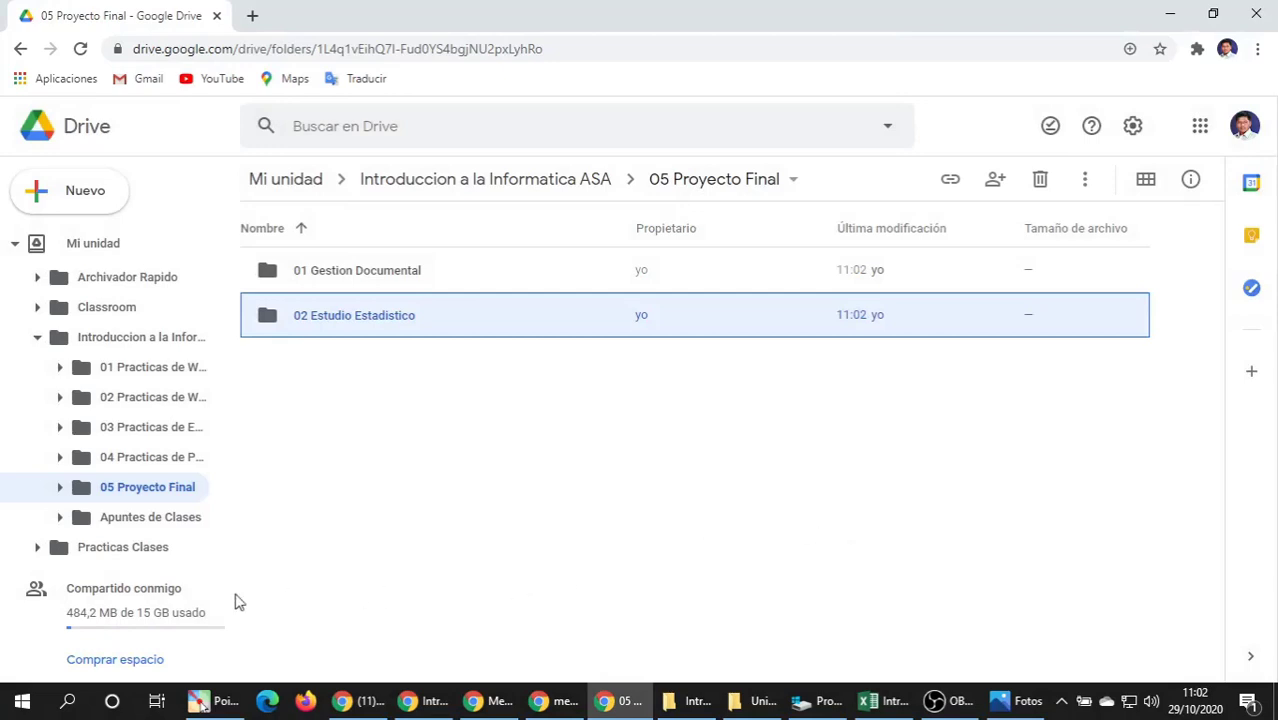
# - Expand 05 Proyecto Final in a widened folder tree, compare with the local folder, return to Meet
pyautogui.click(59, 489)
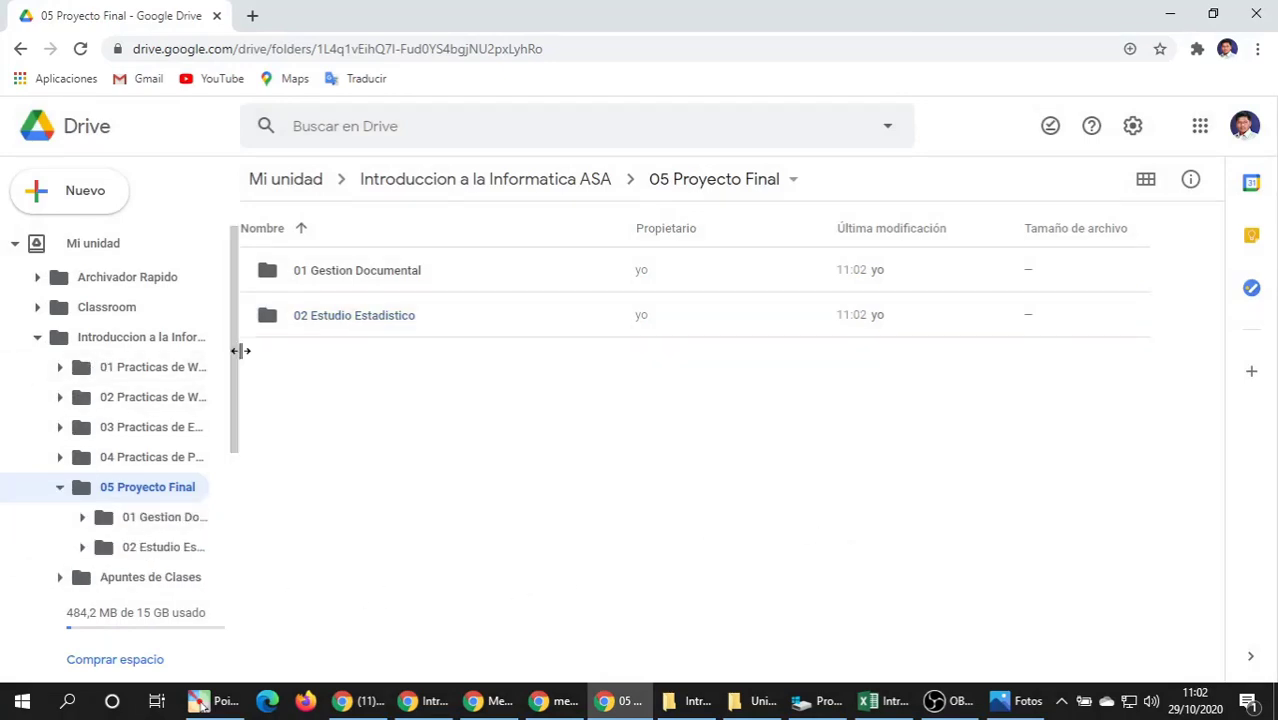
pyautogui.moveTo(240, 351); pyautogui.dragTo(318, 354)
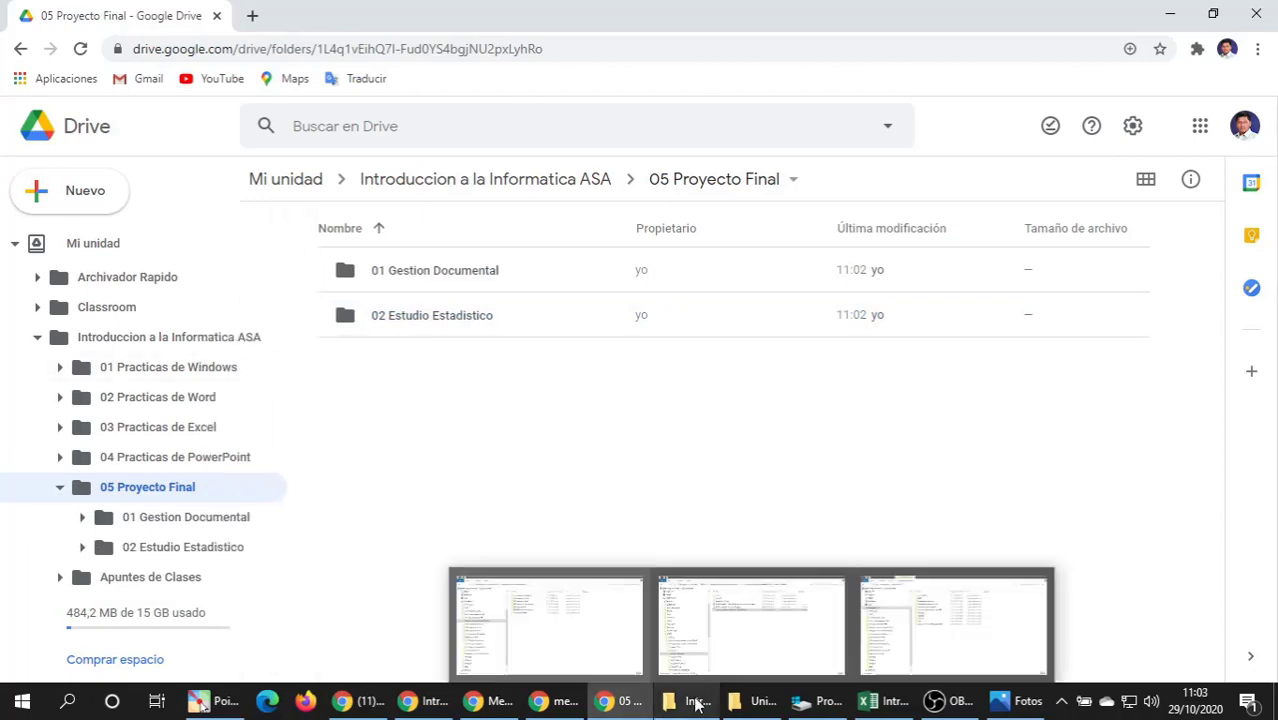
pyautogui.click(700, 620)
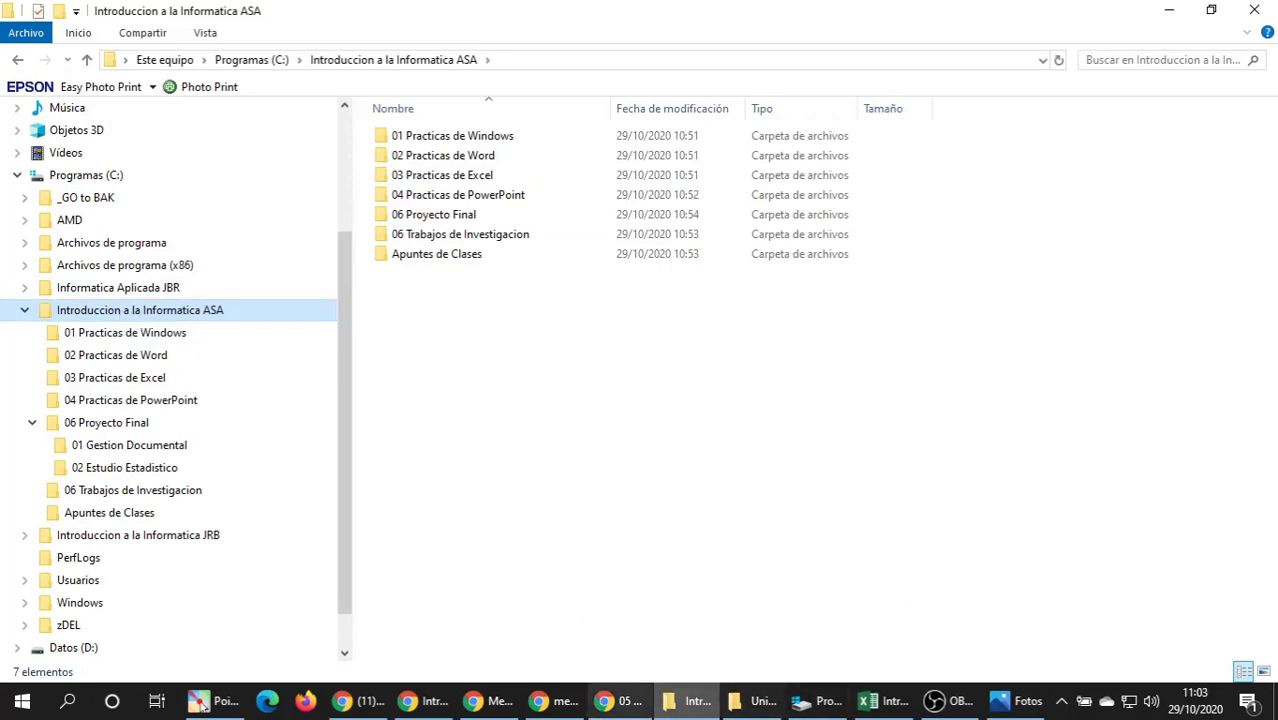
pyautogui.click(612, 704)
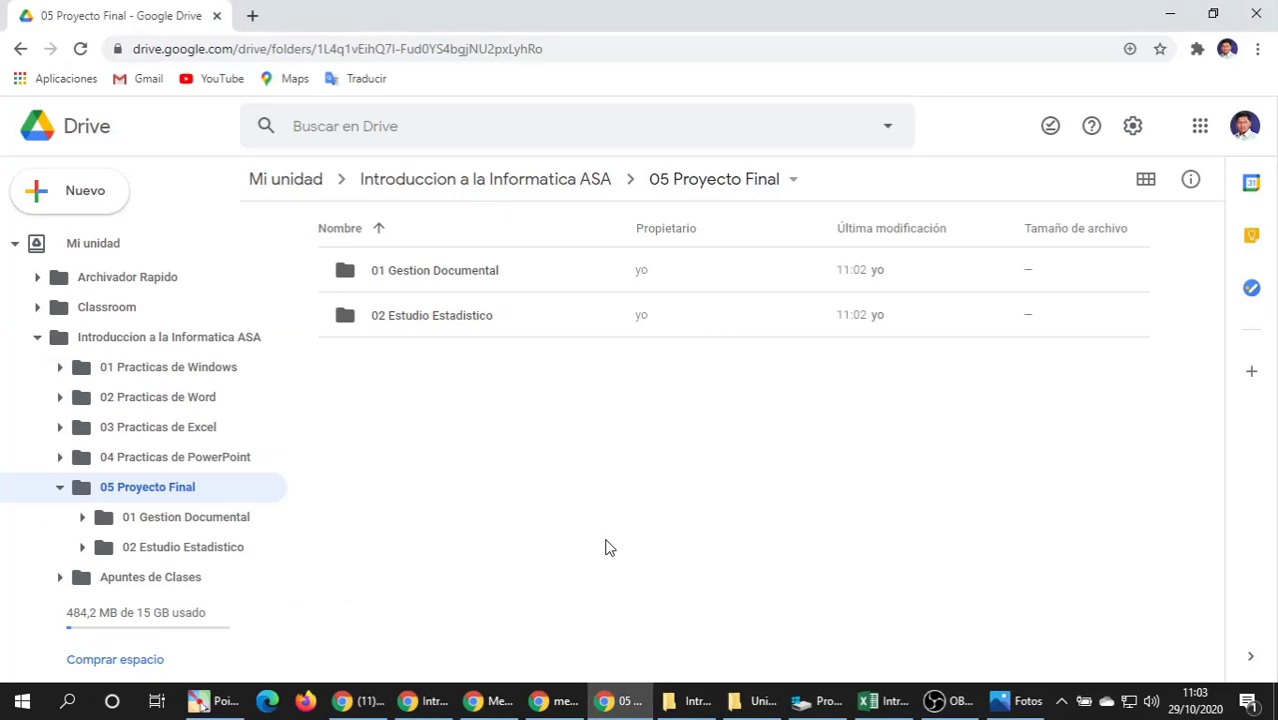
pyautogui.click(438, 702)
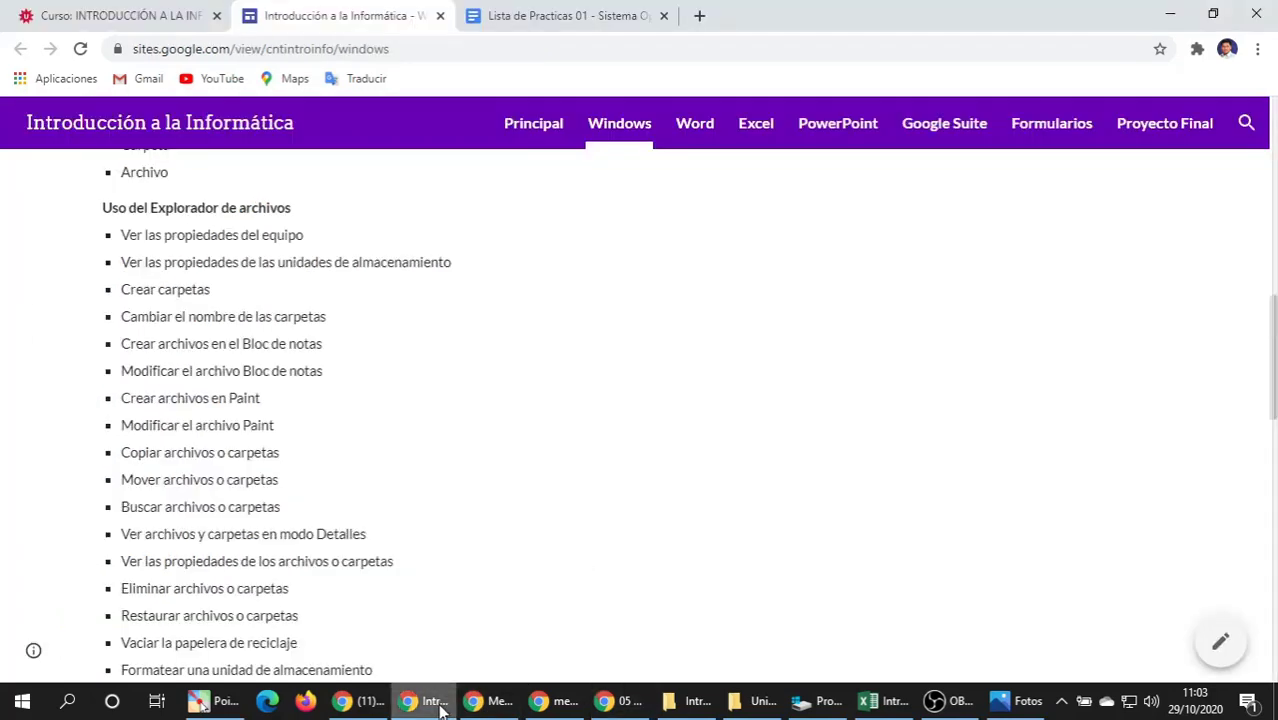
pyautogui.click(489, 706)
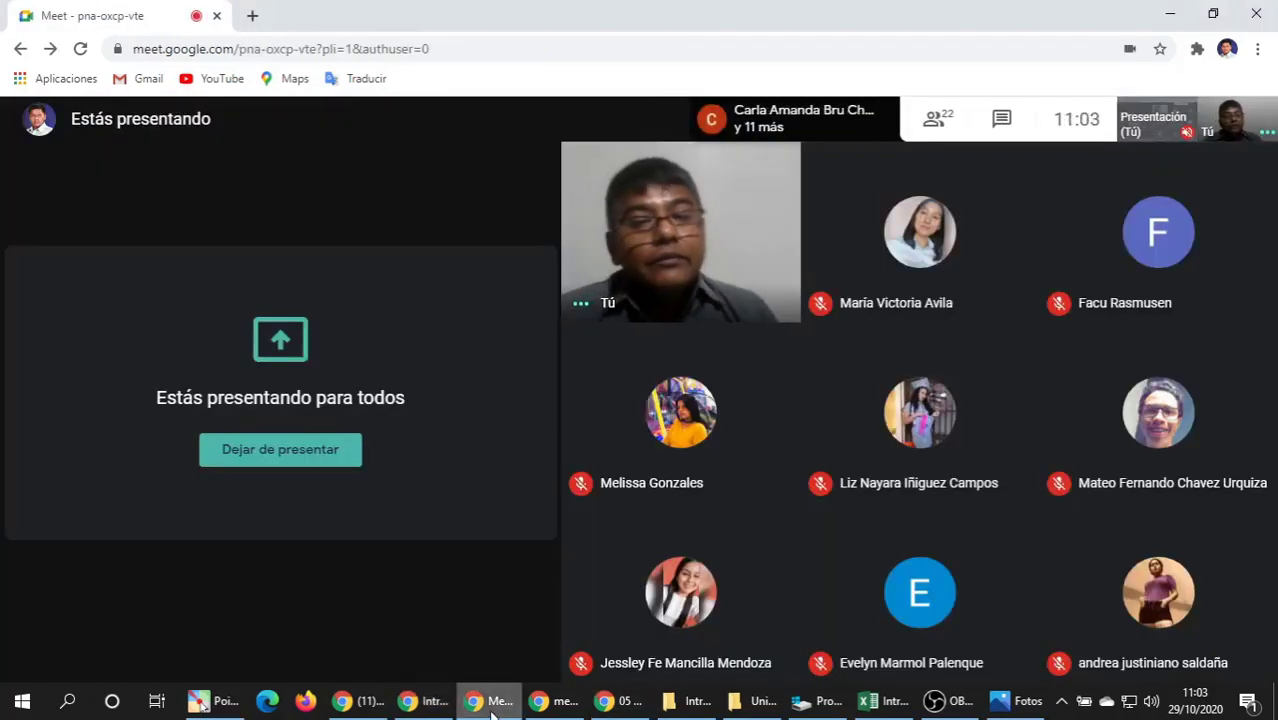
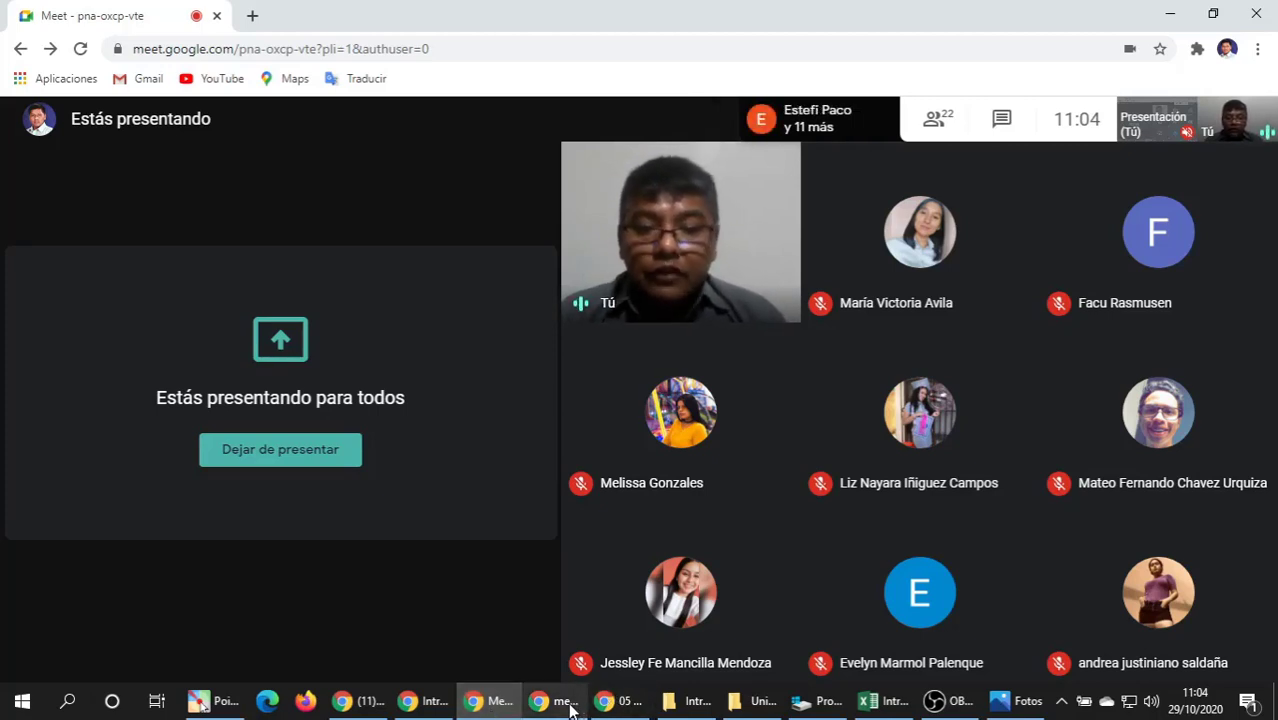
# - Bring the Introduccion a la Informatica ASA Explorer window to the front and hide the screen-sharing notice
pyautogui.click(627, 703)
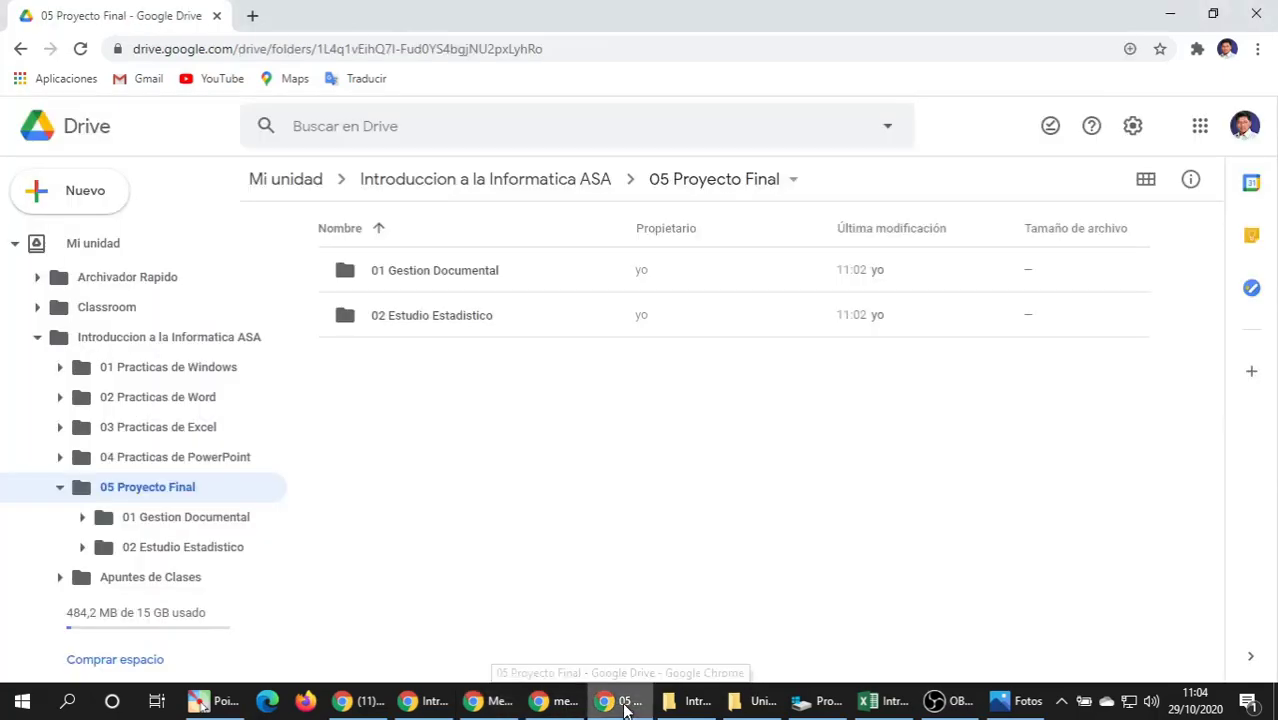
pyautogui.click(495, 703)
pyautogui.moveTo(688, 708)
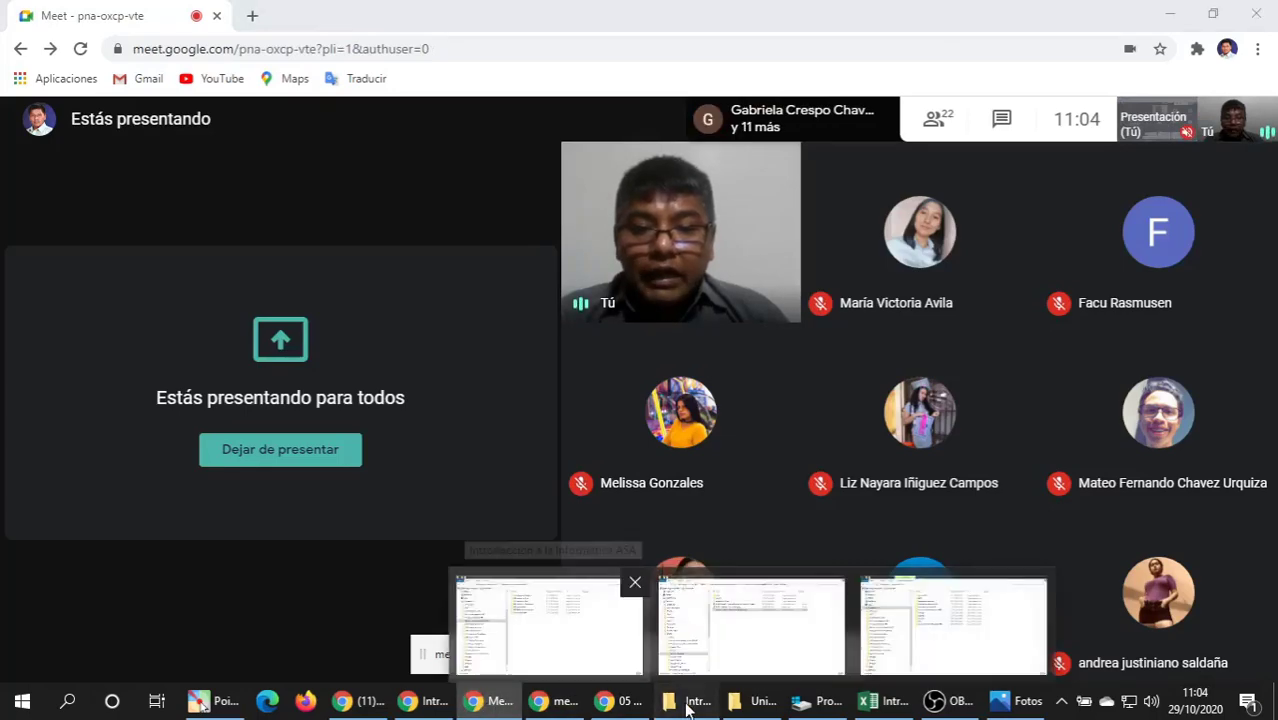
pyautogui.click(550, 615)
pyautogui.click(622, 705)
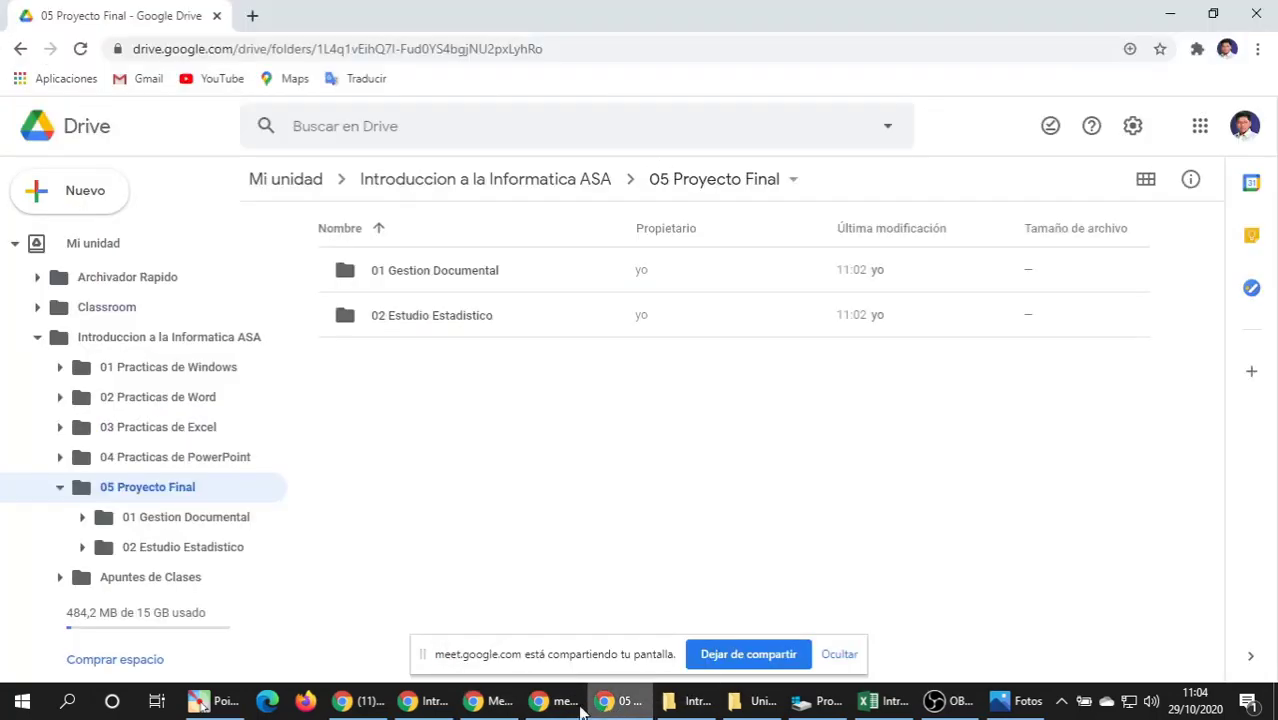
pyautogui.click(415, 710)
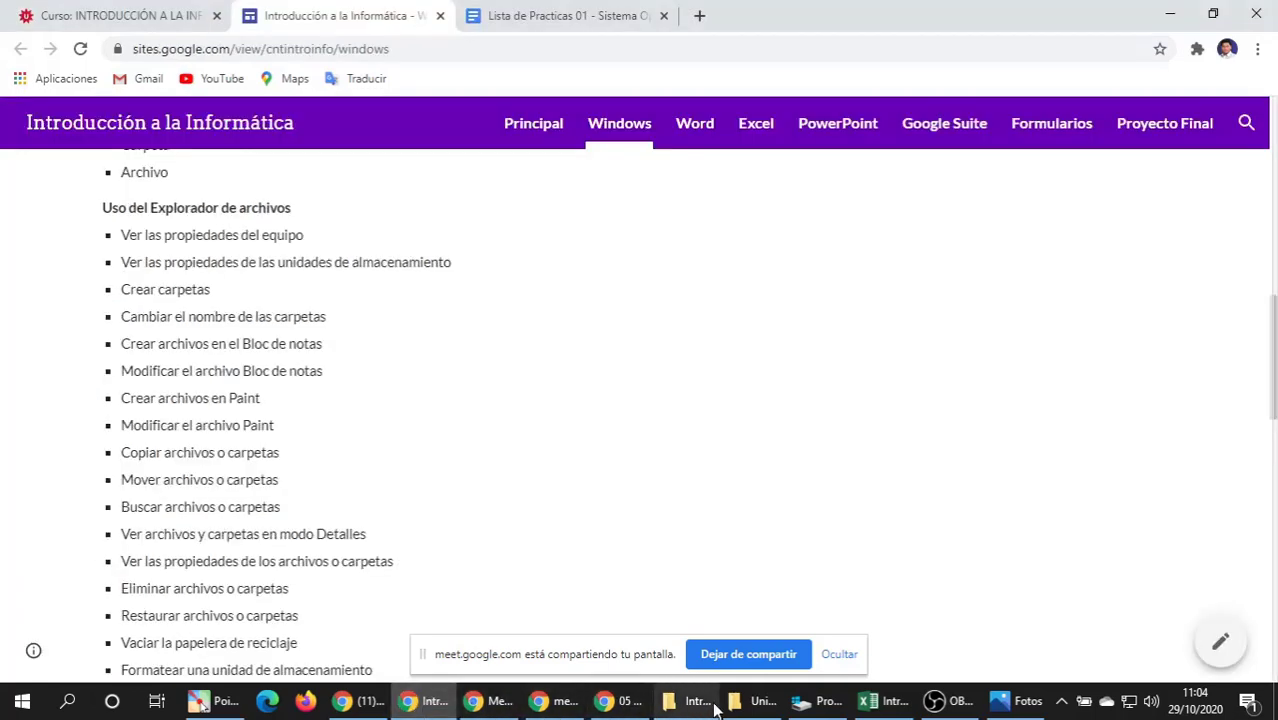
pyautogui.click(763, 708)
pyautogui.click(822, 703)
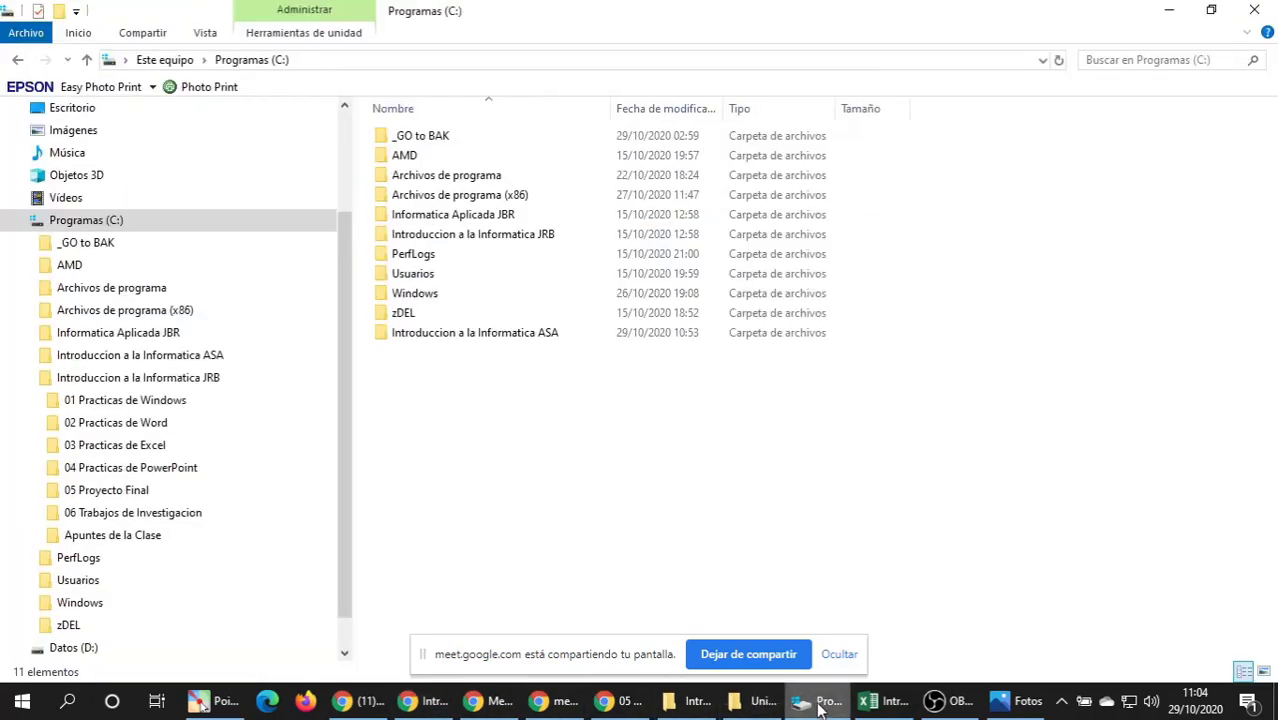
pyautogui.click(682, 704)
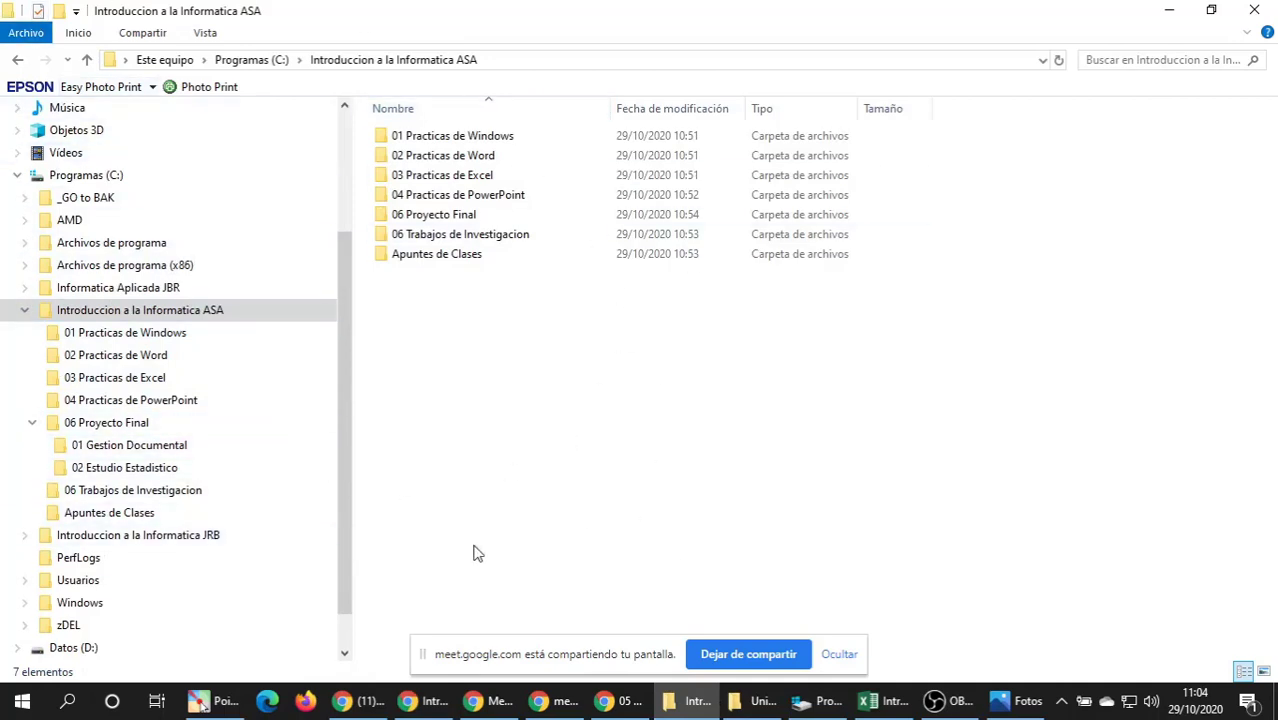
pyautogui.click(840, 655)
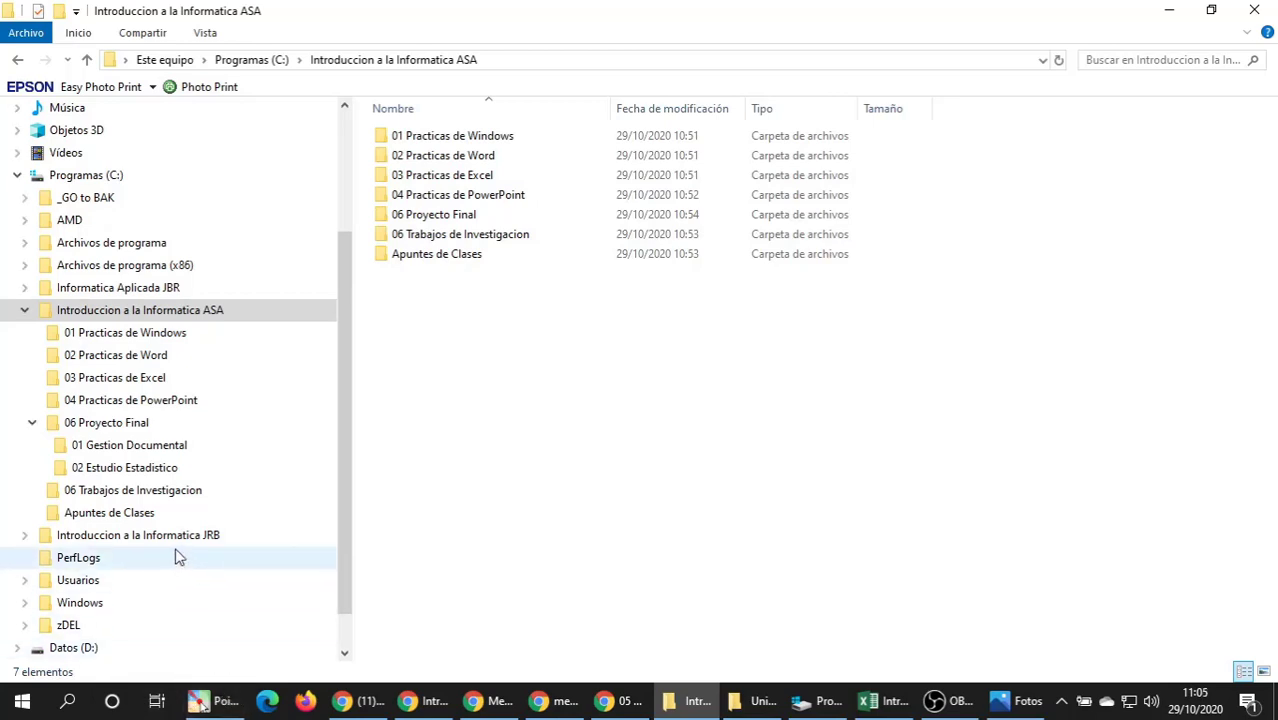
# - Launch Herramienta Recortes by searching 'reco' and outline the Explorer folder tree for a new snip
pyautogui.click(67, 700)
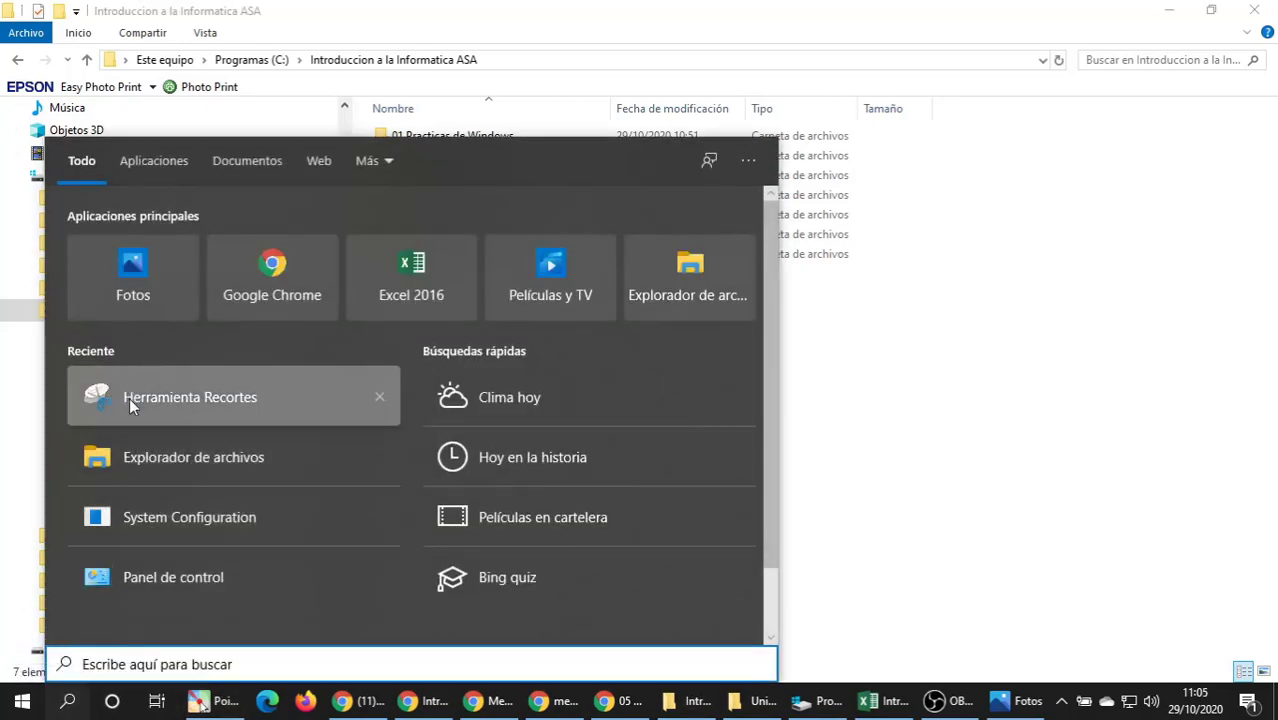
pyautogui.write('reco')
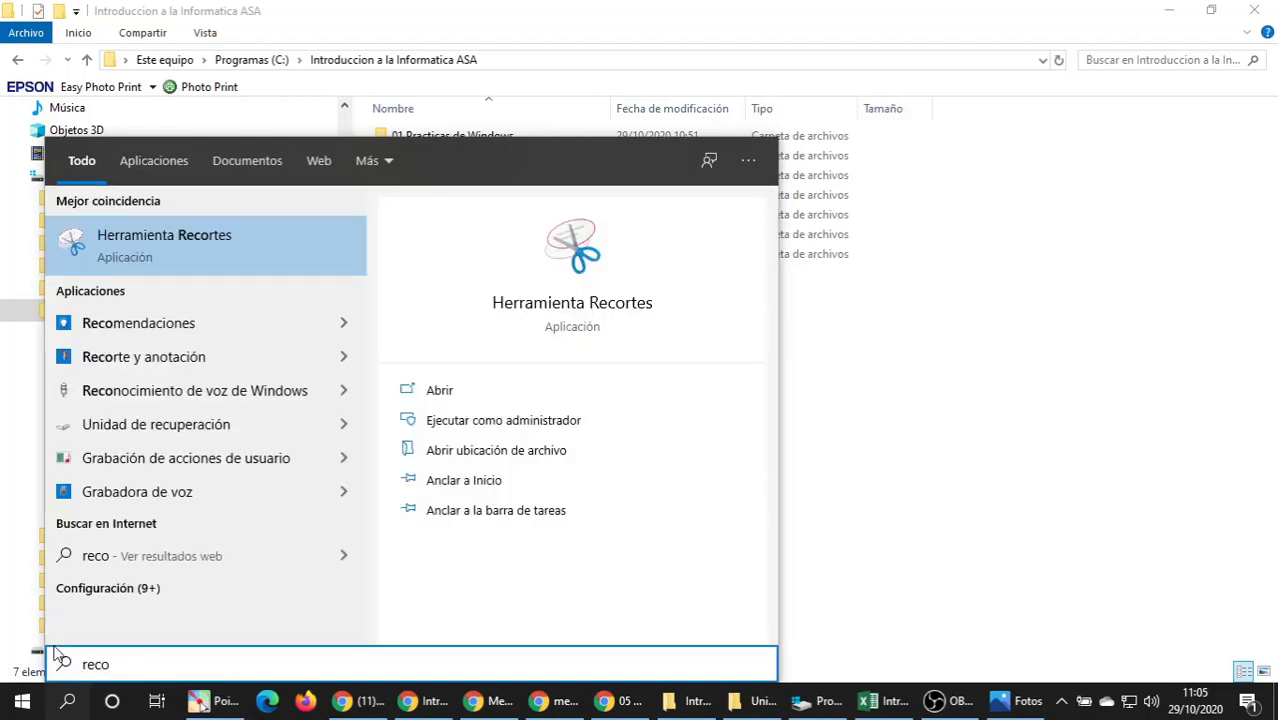
pyautogui.click(175, 234)
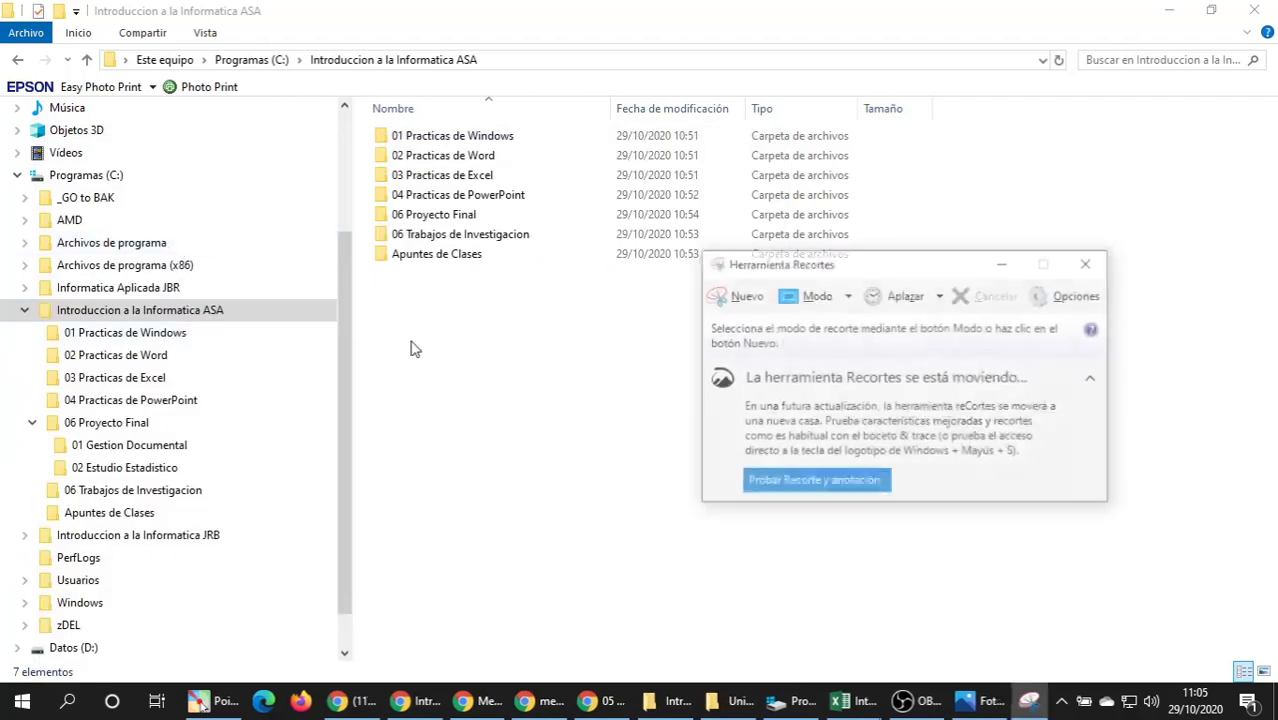
pyautogui.click(750, 299)
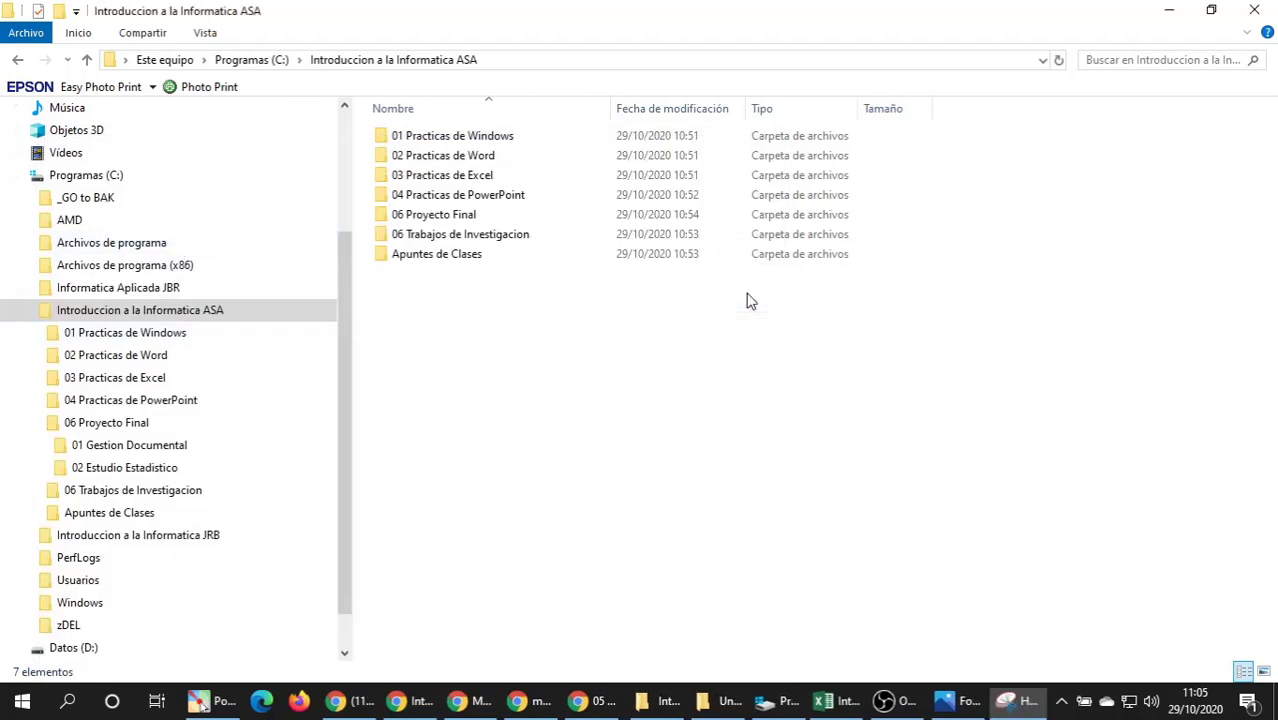
pyautogui.moveTo(4, 42); pyautogui.dragTo(552, 529)
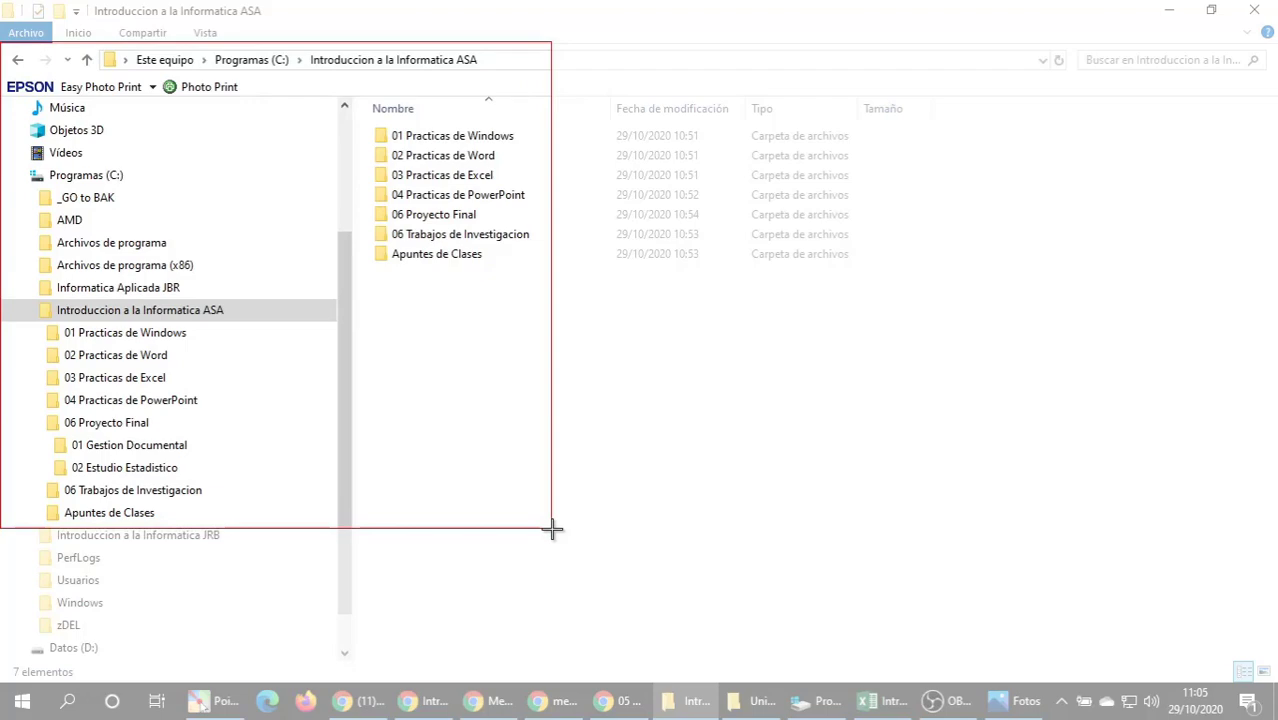
# - Finish the Explorer folder-tree snip and bring up Archivo > Guardar como for it
pyautogui.moveTo(552, 529); pyautogui.dragTo(552, 530)
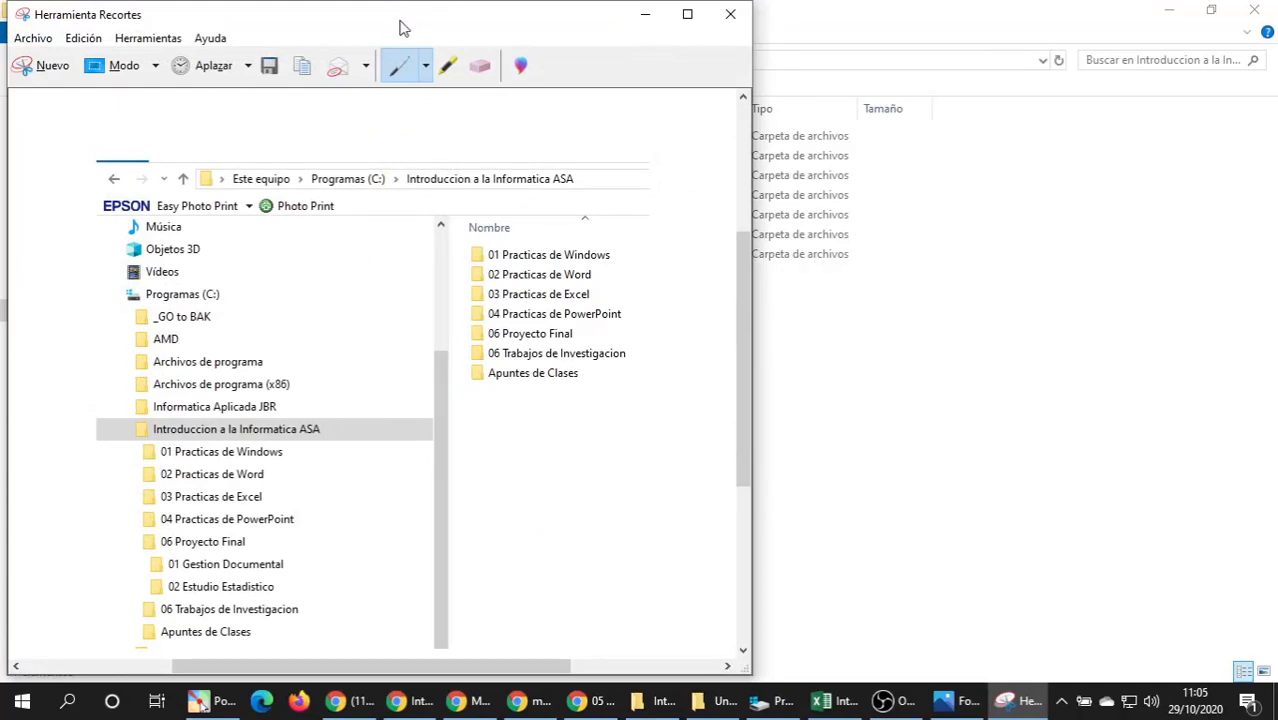
pyautogui.click(33, 39)
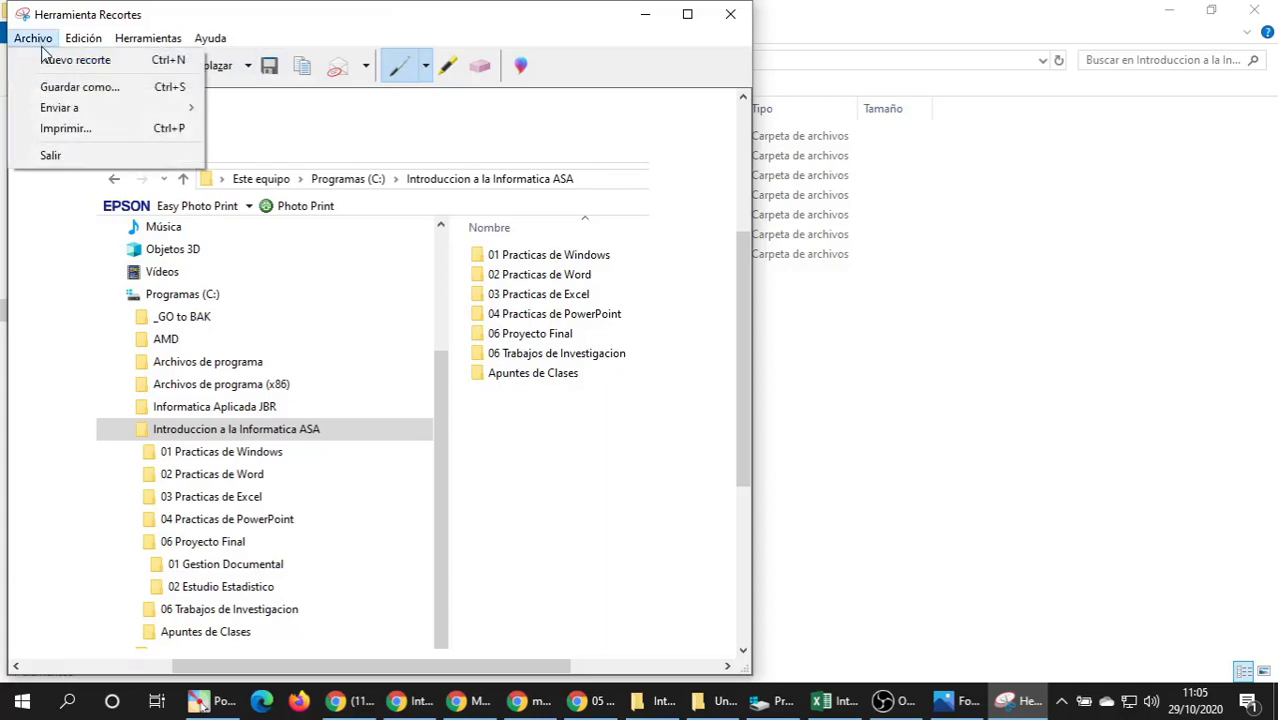
pyautogui.click(71, 92)
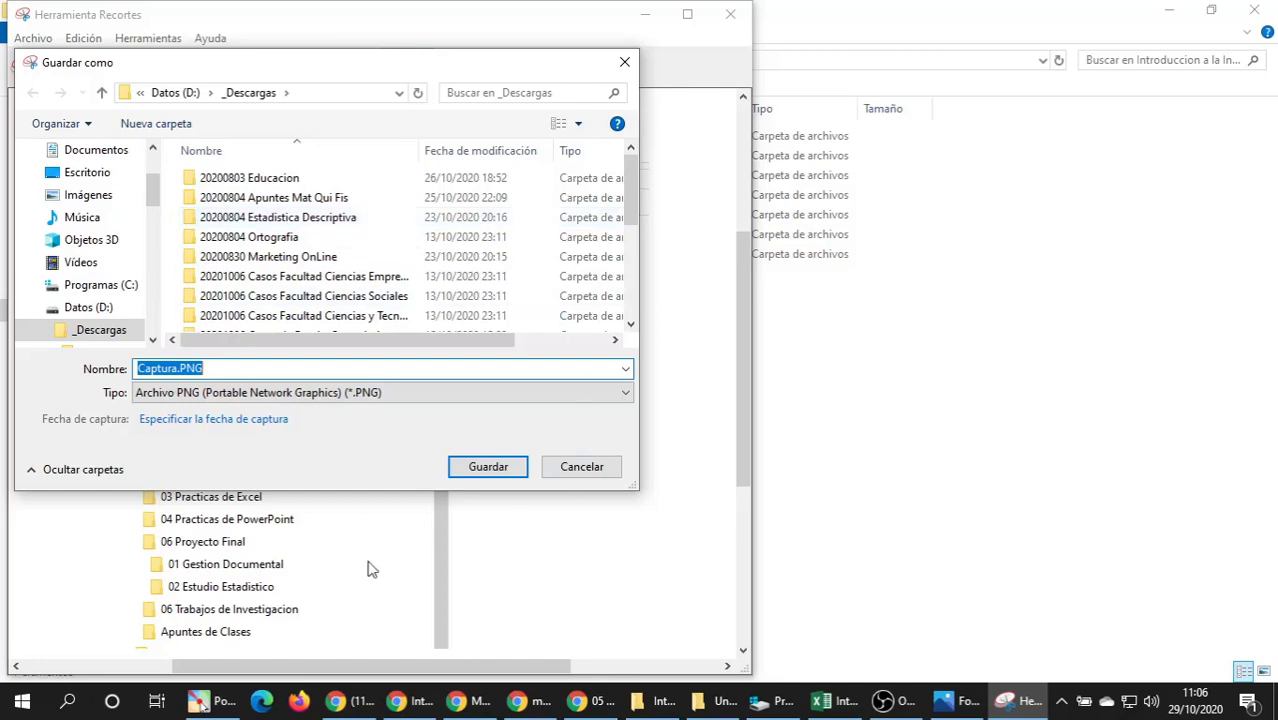
# - Switch to the Lista de Practicas 01 document and select 'Crear carpetas' in list item 2
pyautogui.click(350, 700)
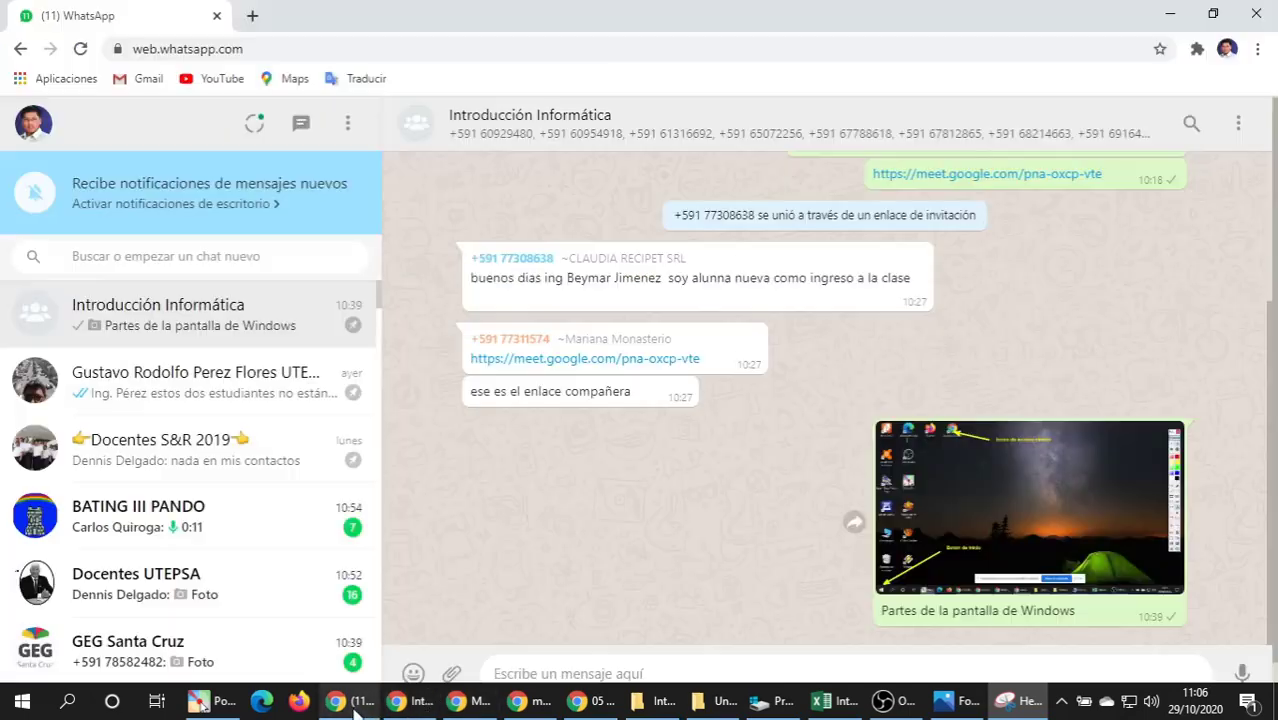
pyautogui.click(410, 700)
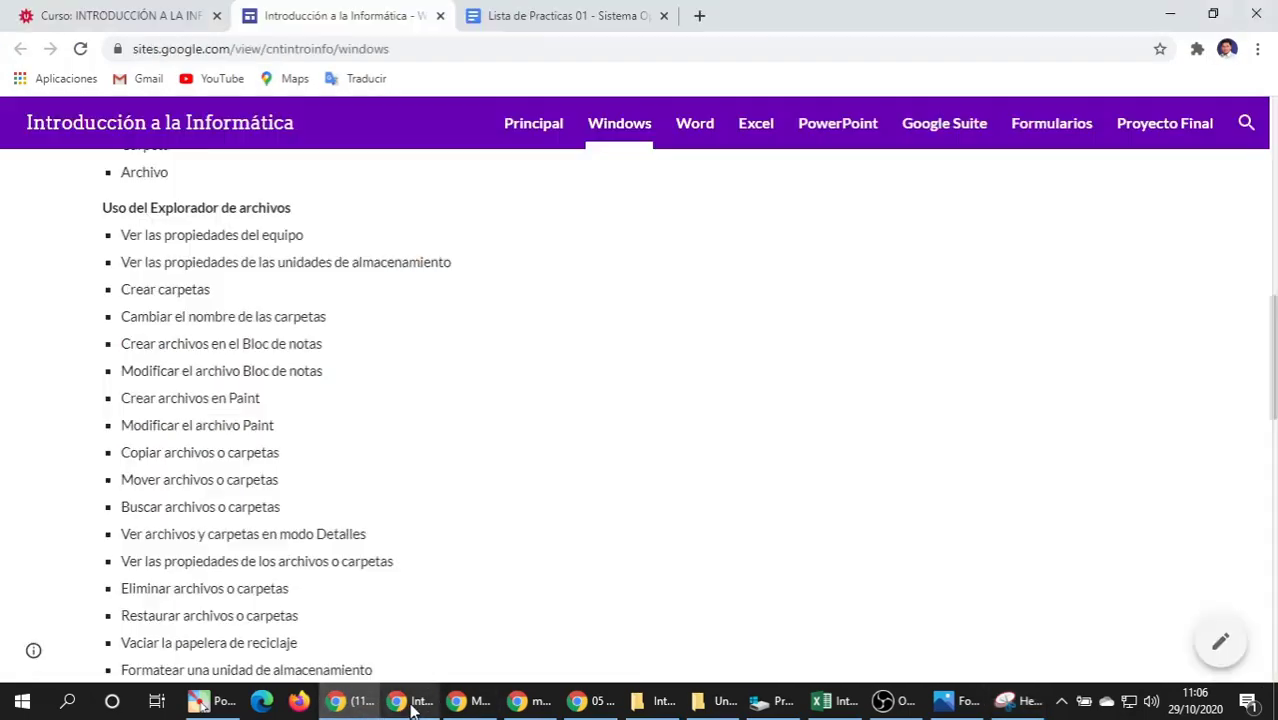
pyautogui.click(551, 15)
pyautogui.moveTo(356, 408); pyautogui.dragTo(726, 413)
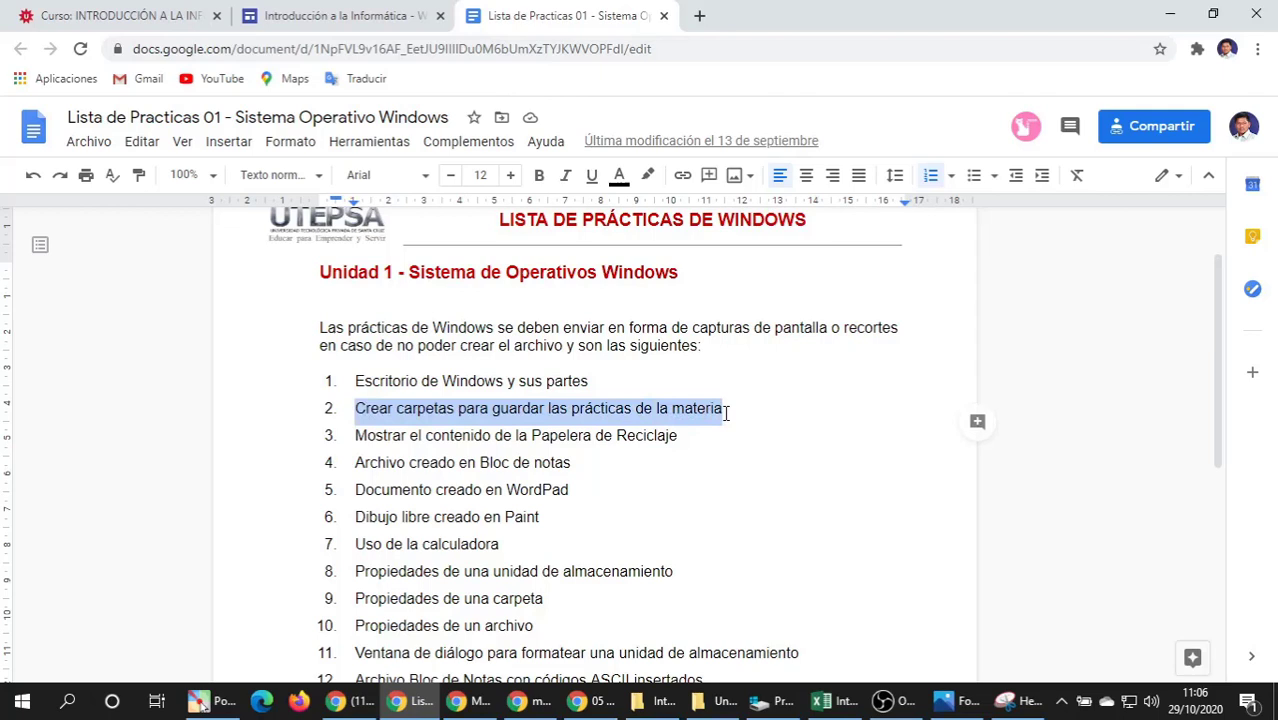
pyautogui.click(487, 408)
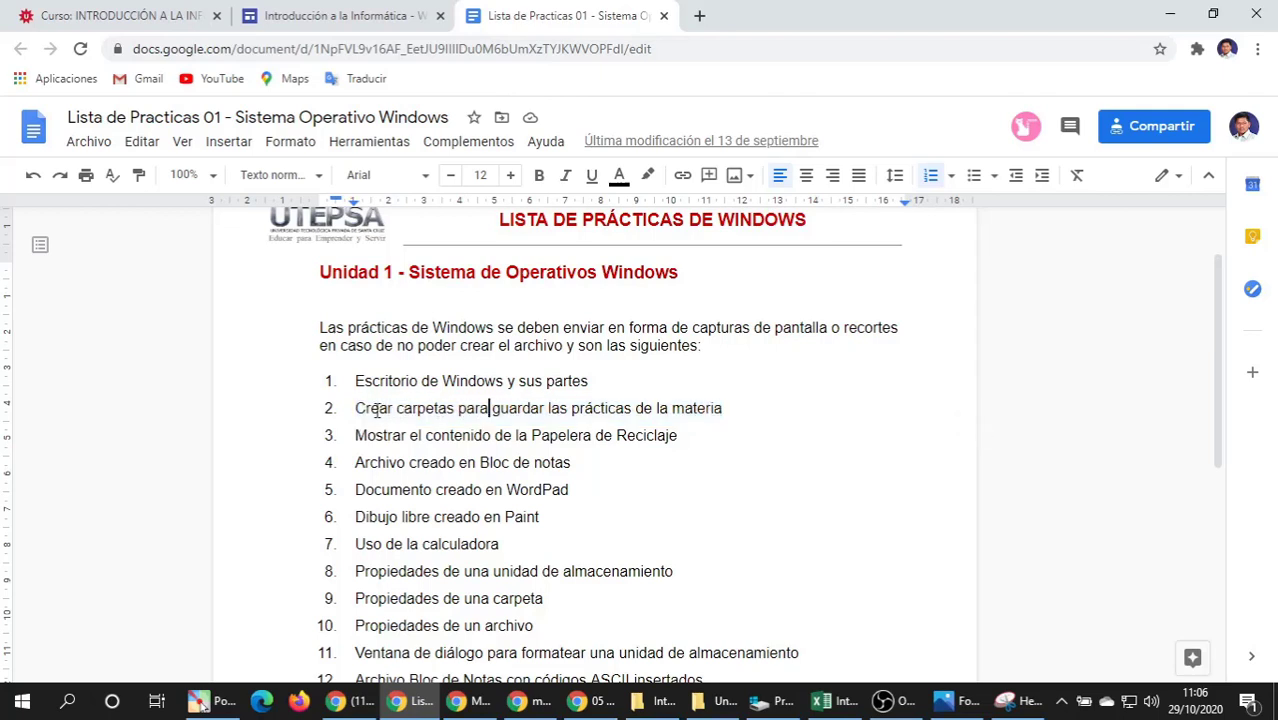
pyautogui.moveTo(356, 410); pyautogui.dragTo(475, 413)
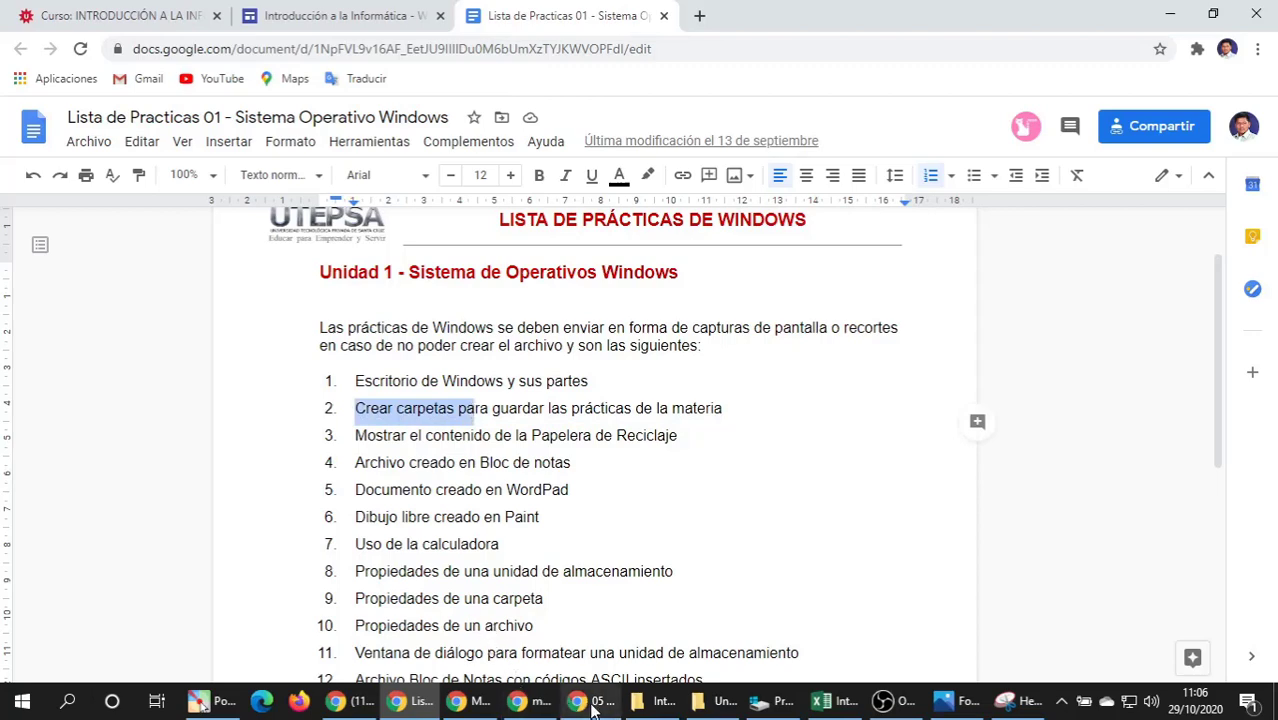
# - Save the snip as 'Crear carpetas en el equipo' in _Descargas and close Herramienta Recortes
pyautogui.click(1020, 700)
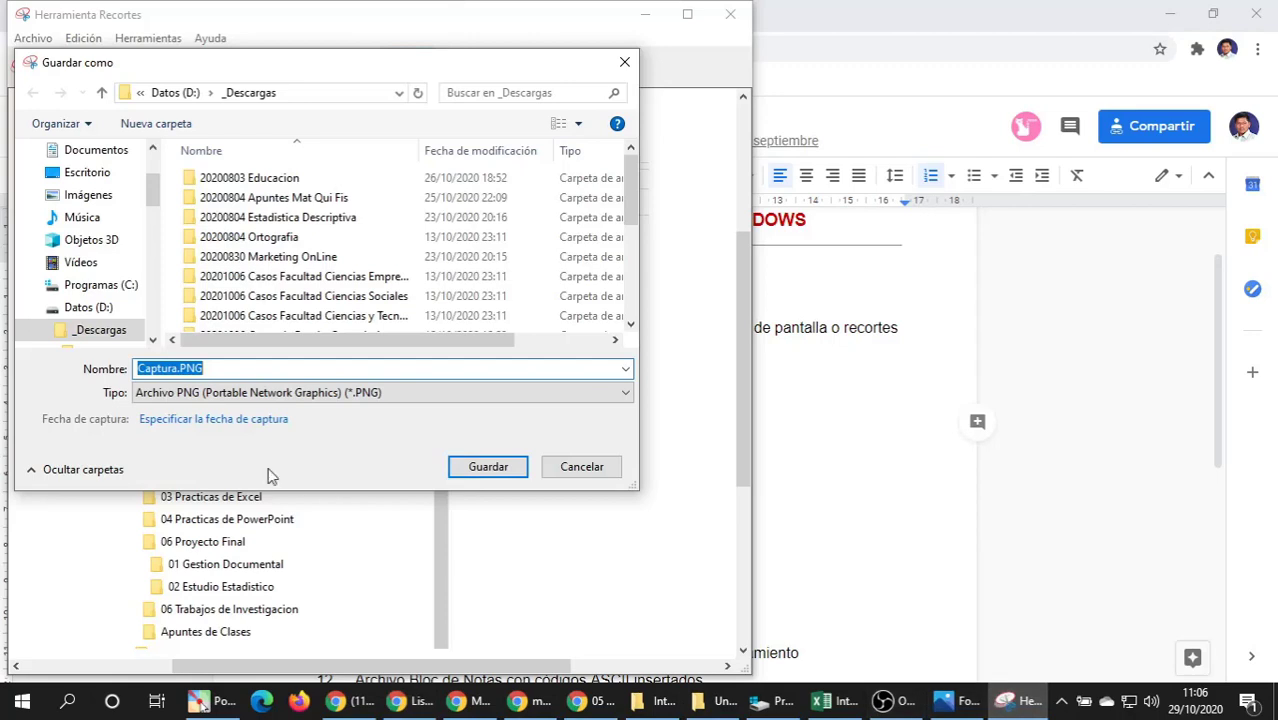
pyautogui.write('Crear carpetas en el equipo')
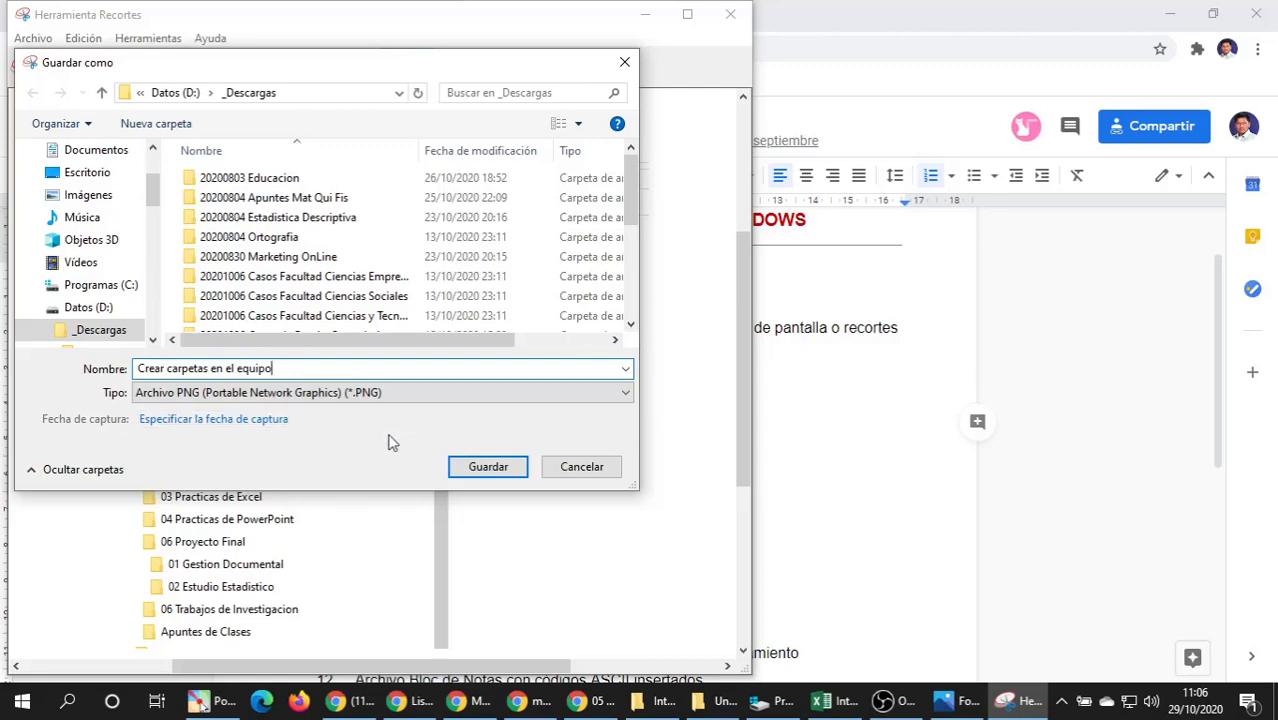
pyautogui.click(476, 470)
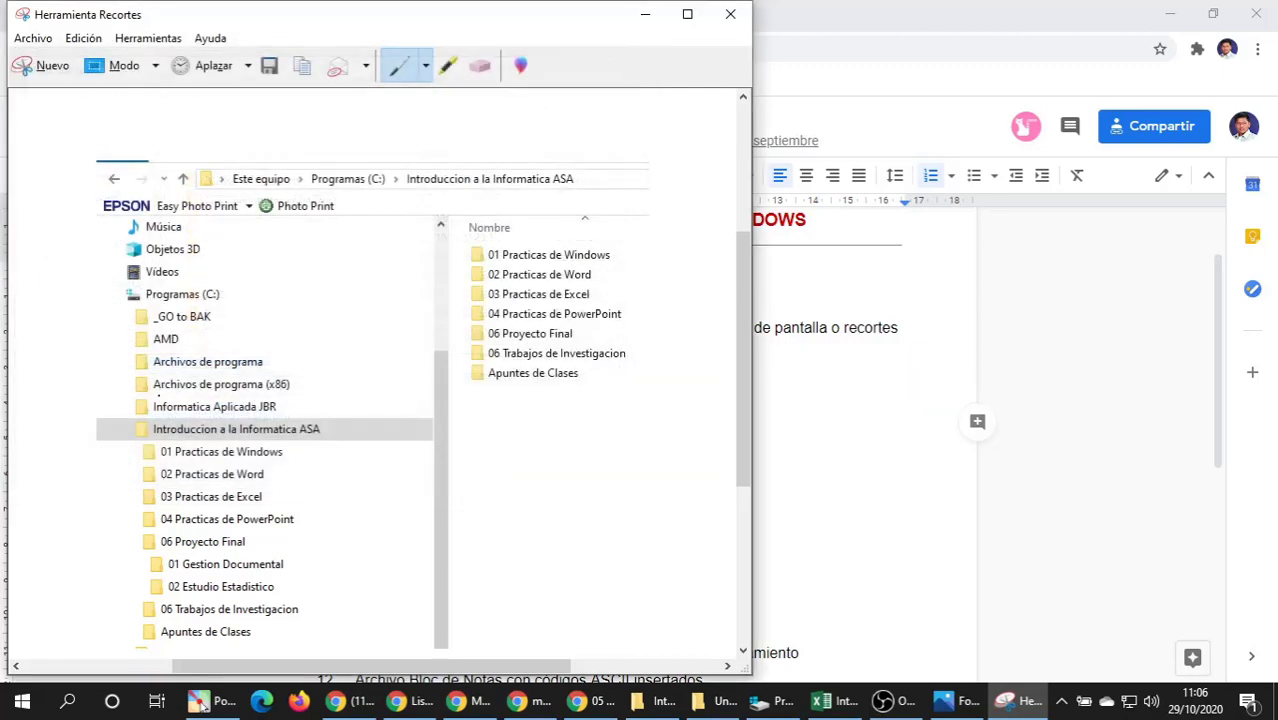
pyautogui.click(730, 16)
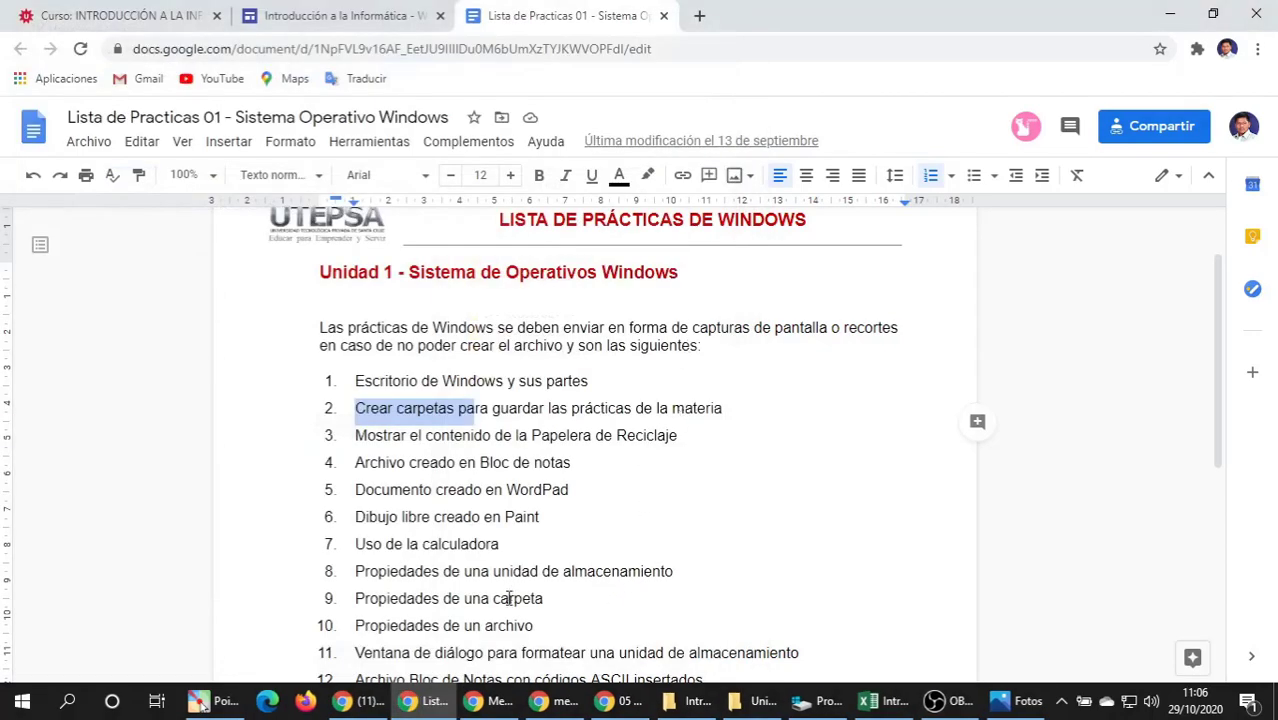
# - Bring the Google Drive 05 Proyecto Final window forward and briefly check the Start menu
pyautogui.click(636, 708)
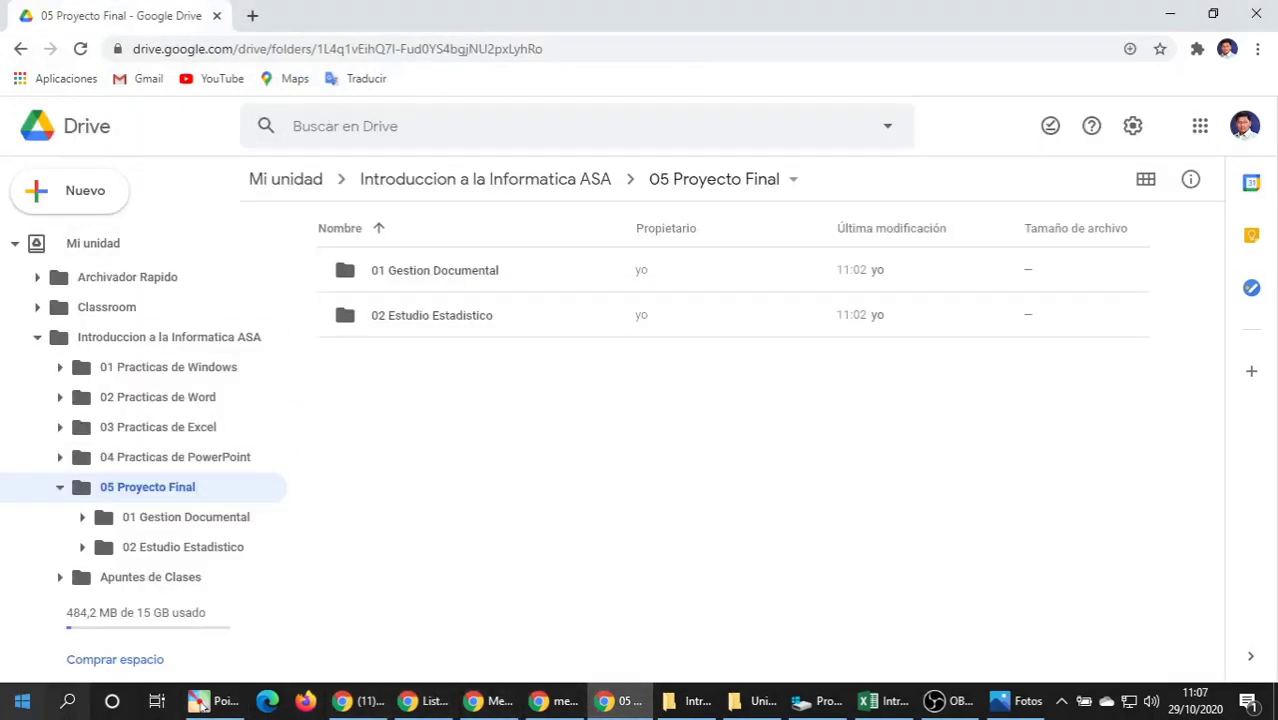
pyautogui.click(22, 705)
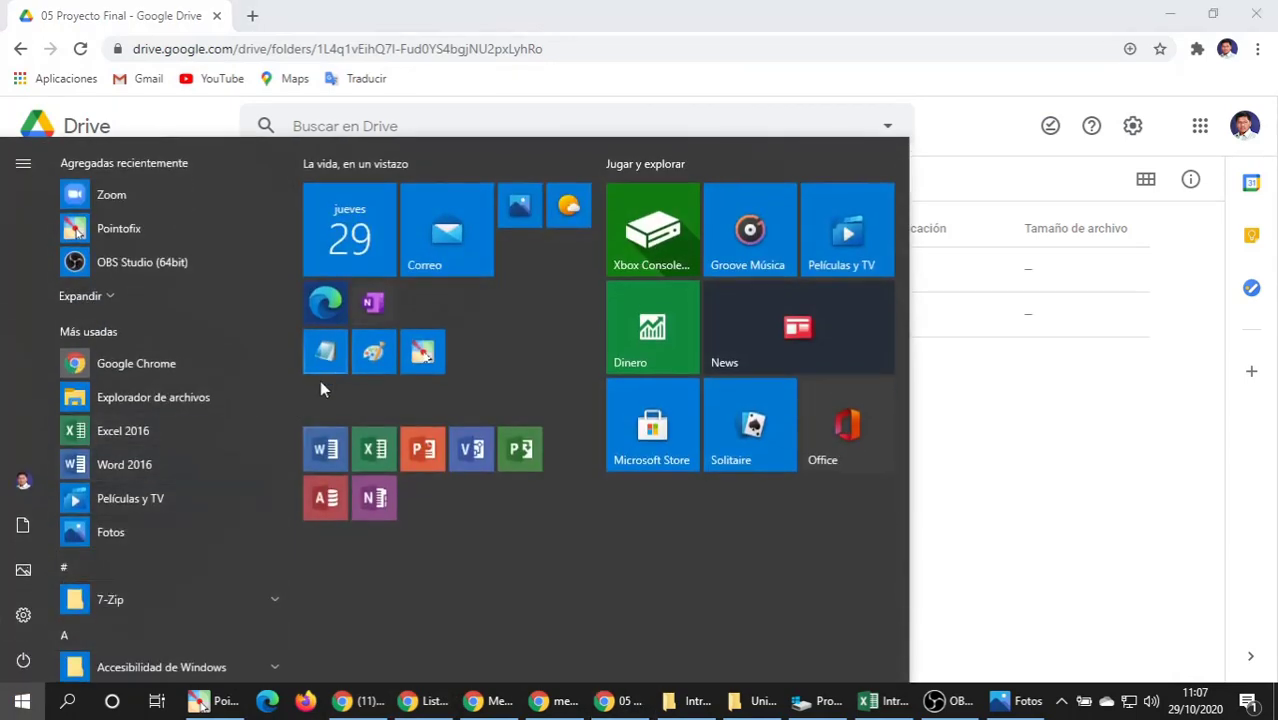
pyautogui.click(22, 705)
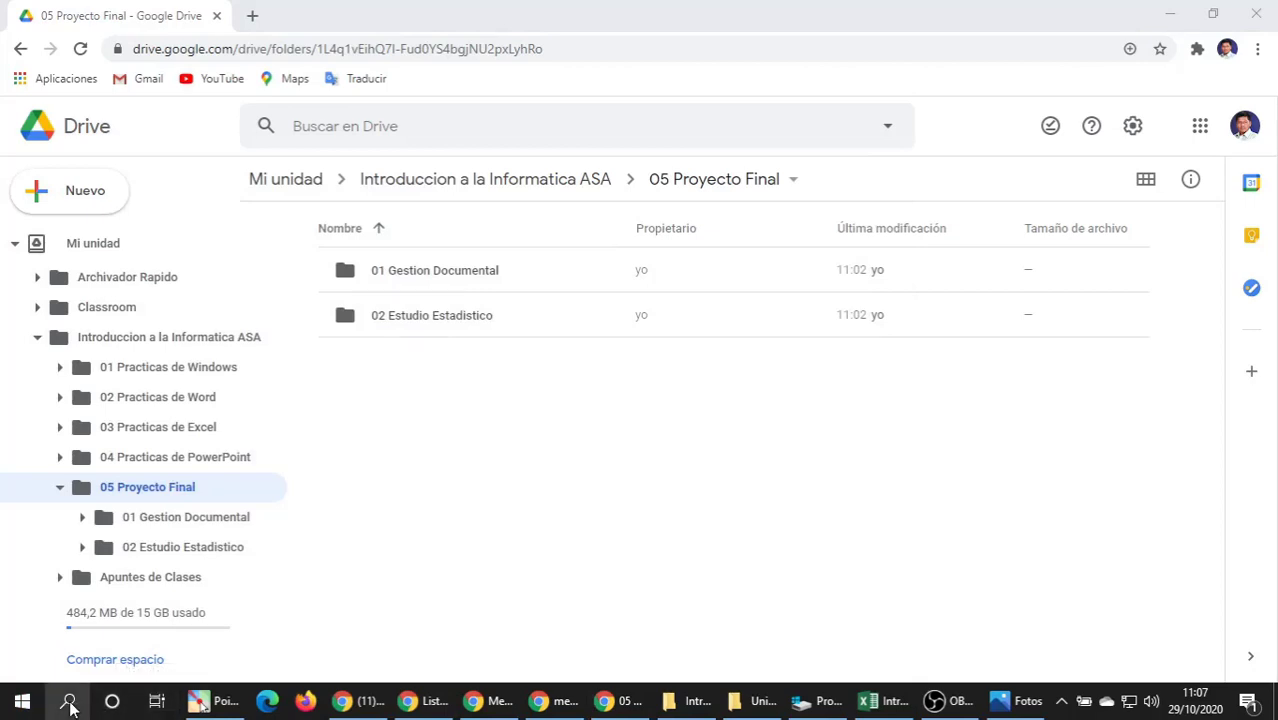
# - Search 're' to show Herramienta Recortes' extra options, then reopen the Start menu
pyautogui.click(68, 704)
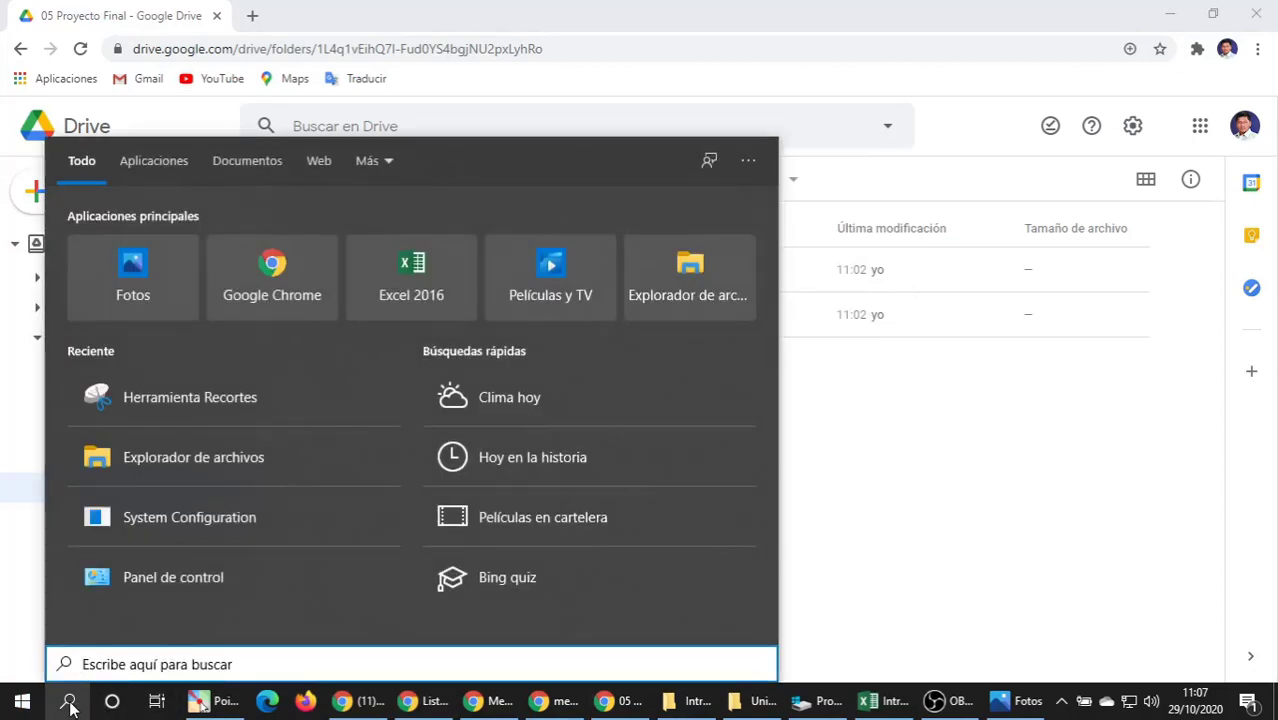
pyautogui.write('re')
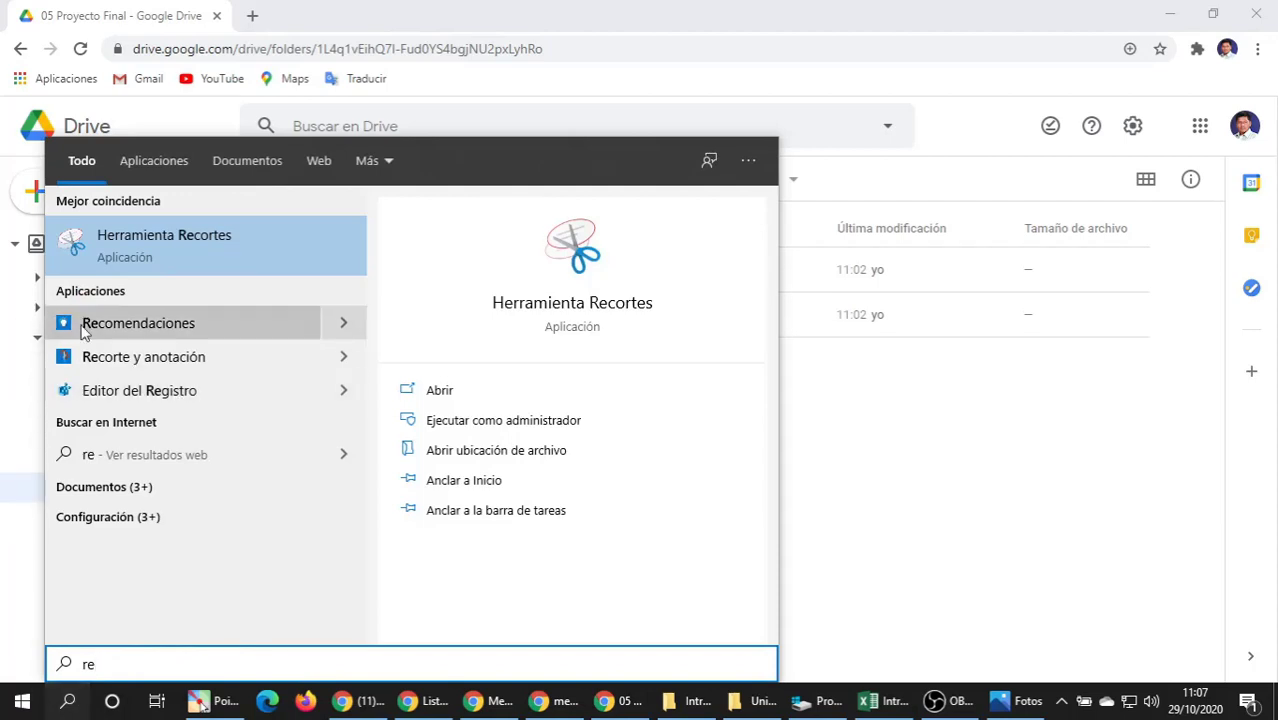
pyautogui.rightClick(215, 236)
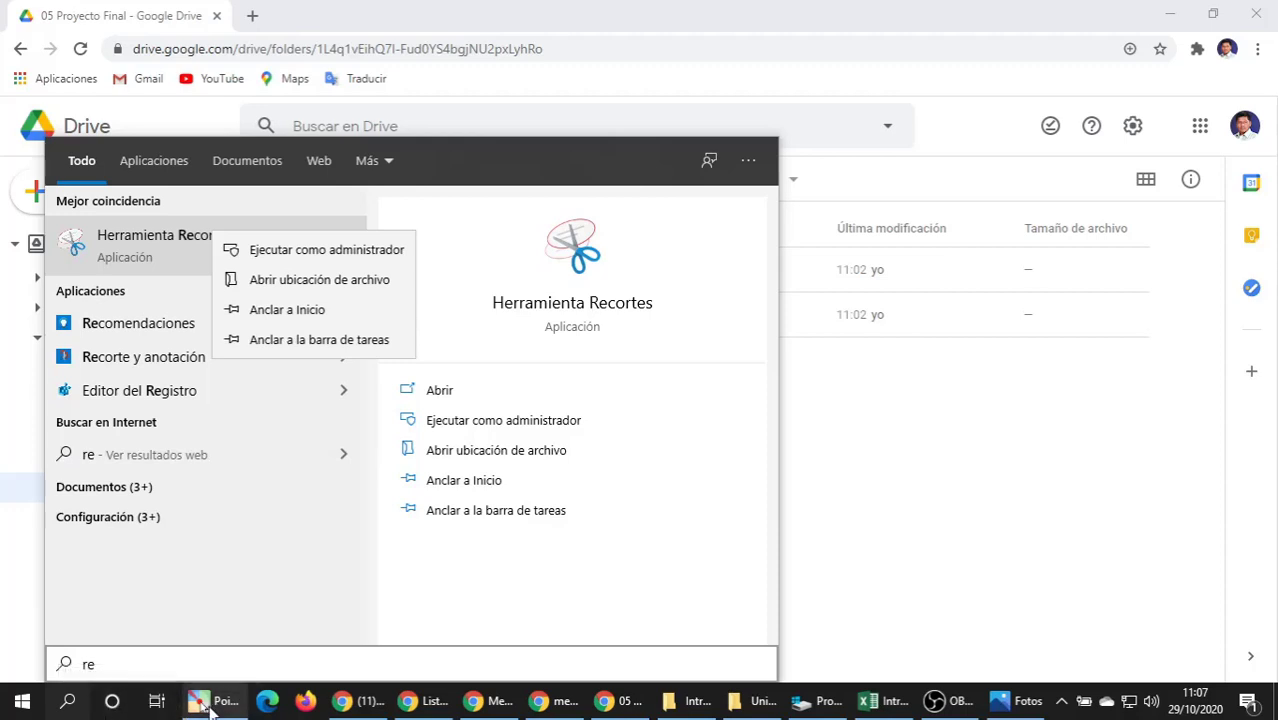
pyautogui.click(30, 706)
pyautogui.click(22, 704)
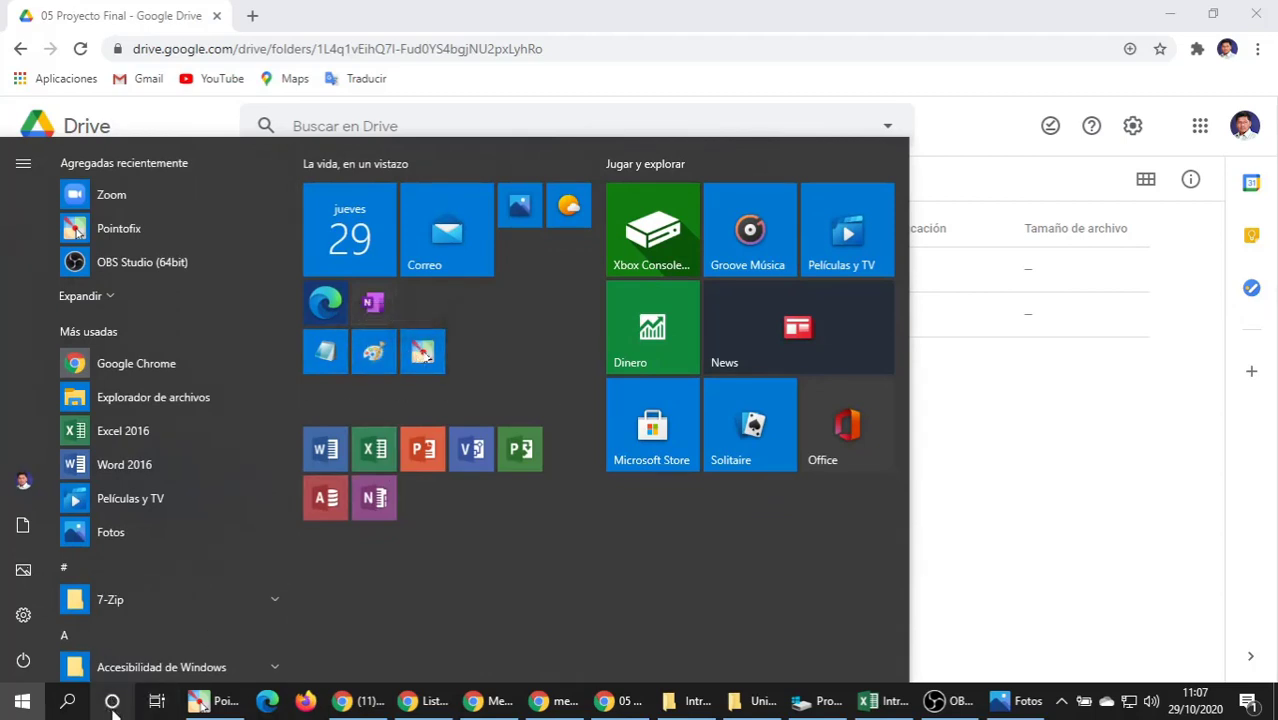
# - Pin Herramienta Recortes to Start and view its new tile
pyautogui.click(65, 706)
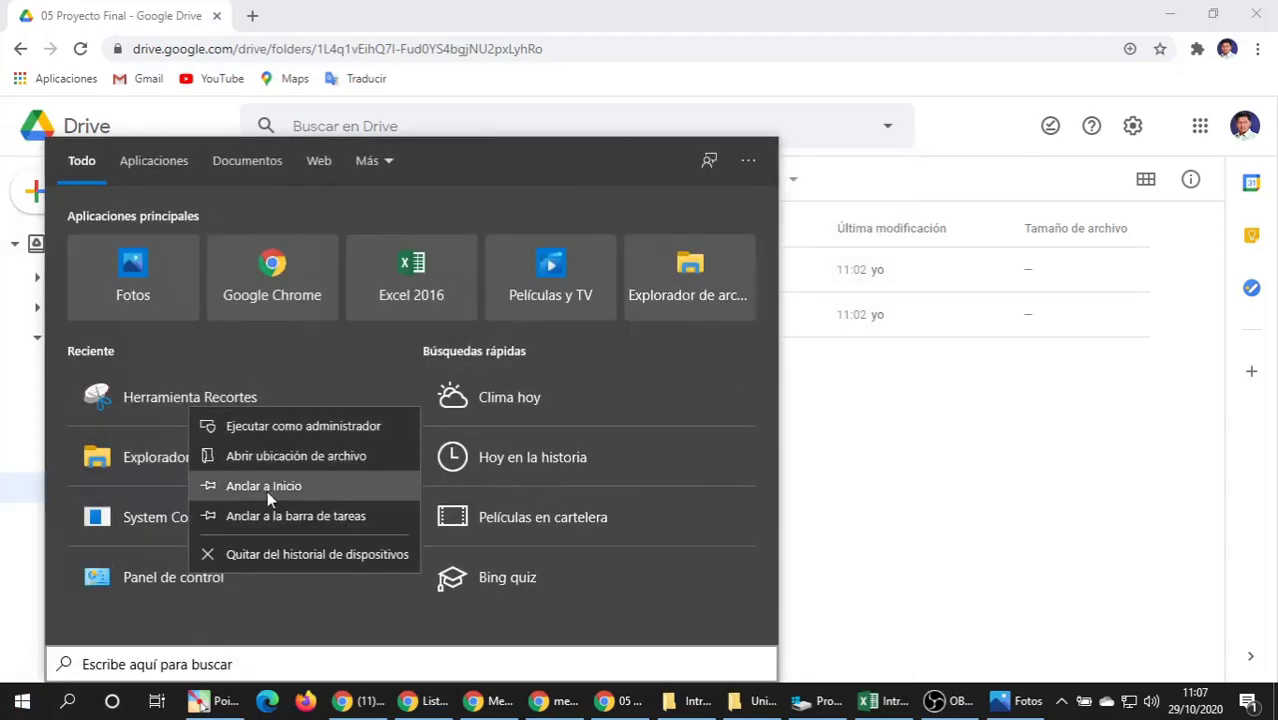
pyautogui.click(267, 490)
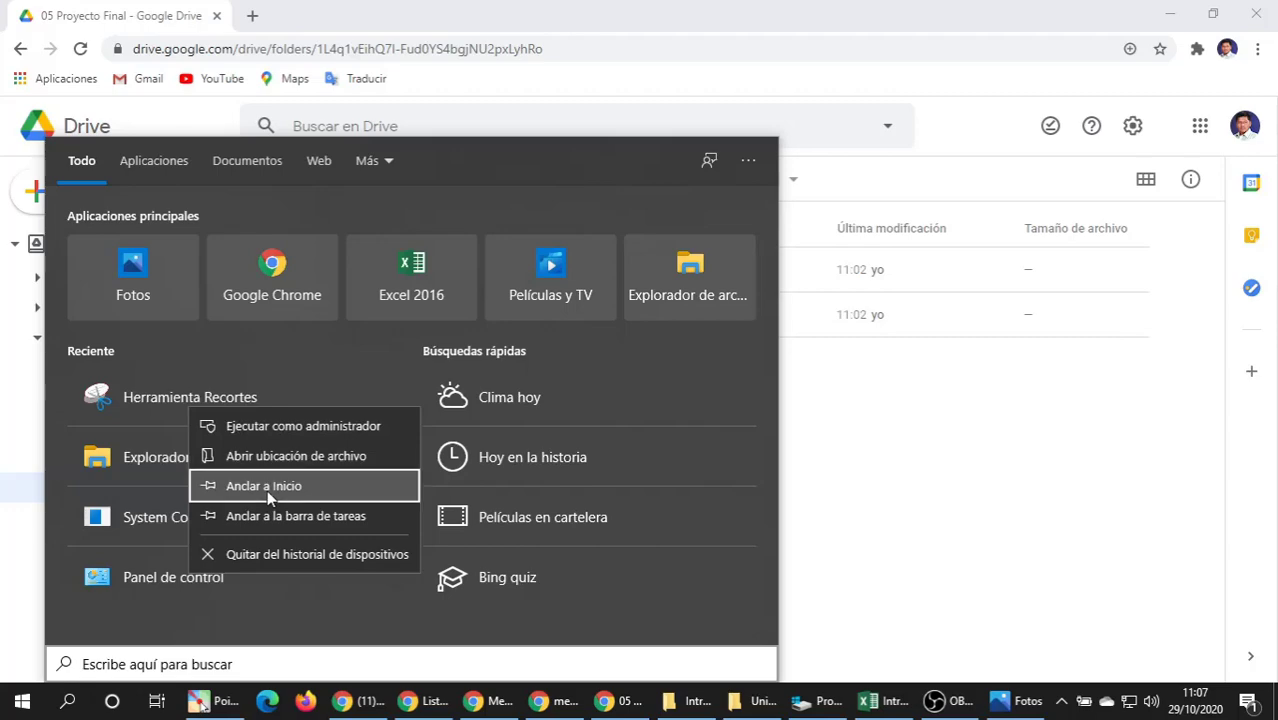
pyautogui.press('super')
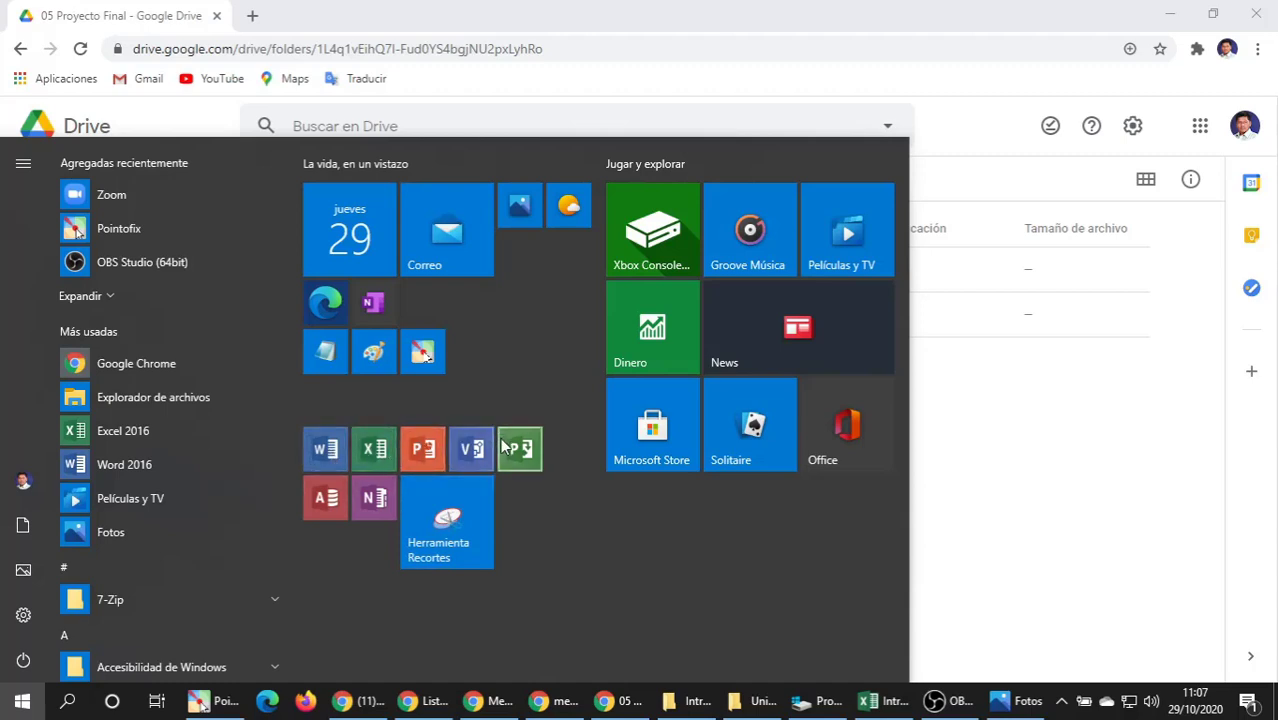
# - Resize the Snipping Tool tile to Pequeño, group it with the small tiles beside Paint, and launch it
pyautogui.rightClick(445, 515)
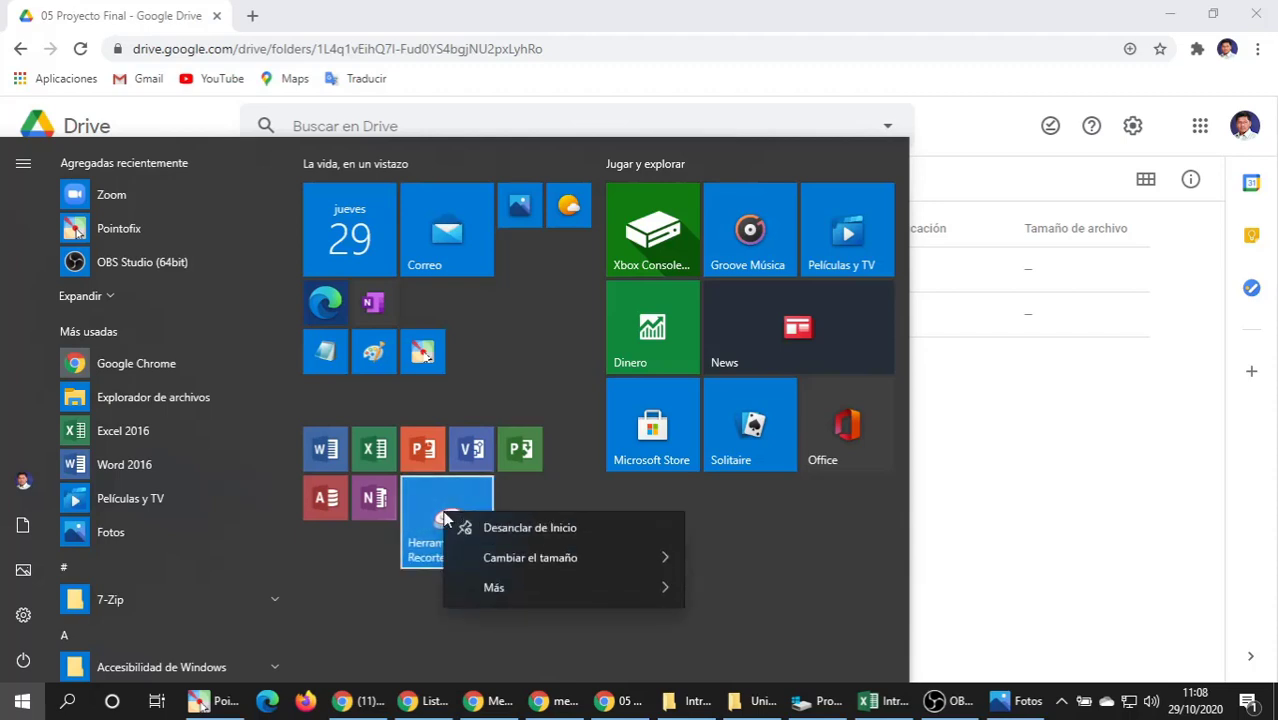
pyautogui.moveTo(611, 561)
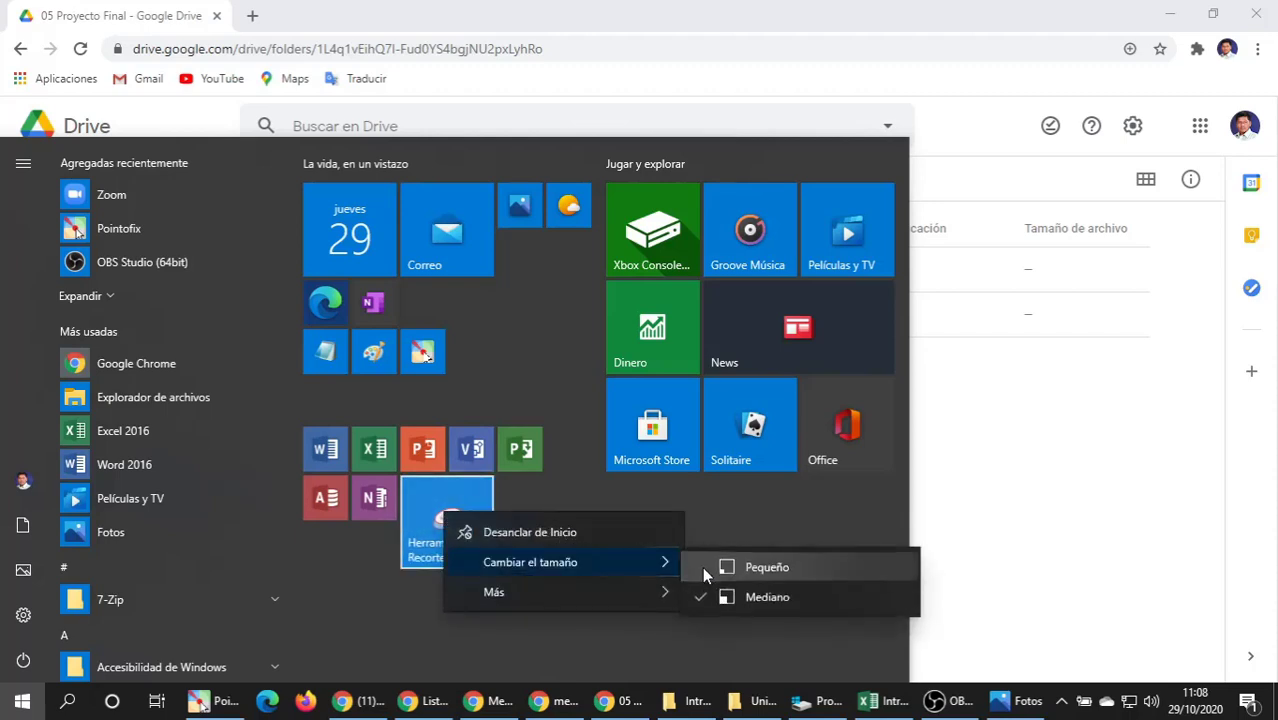
pyautogui.click(755, 570)
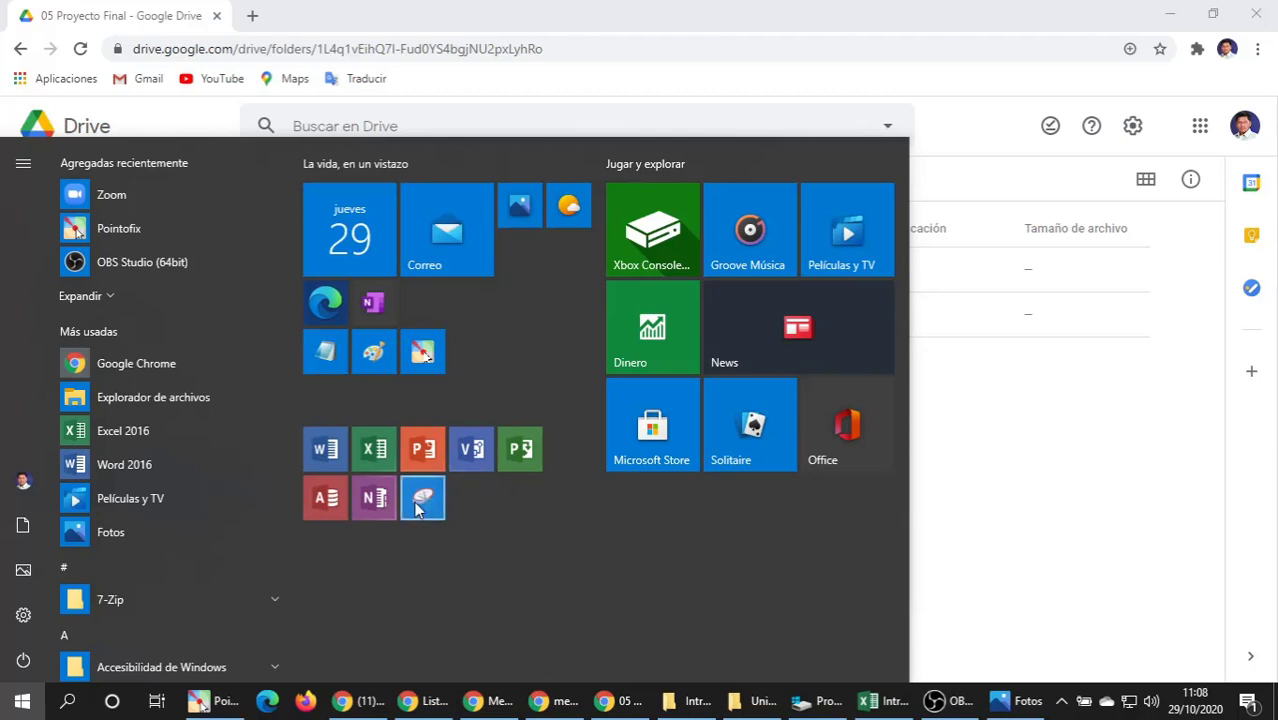
pyautogui.moveTo(416, 506)
pyautogui.mouseDown()
pyautogui.moveTo(467, 355)
pyautogui.moveTo(422, 357)
pyautogui.moveTo(568, 352)
pyautogui.mouseUp()
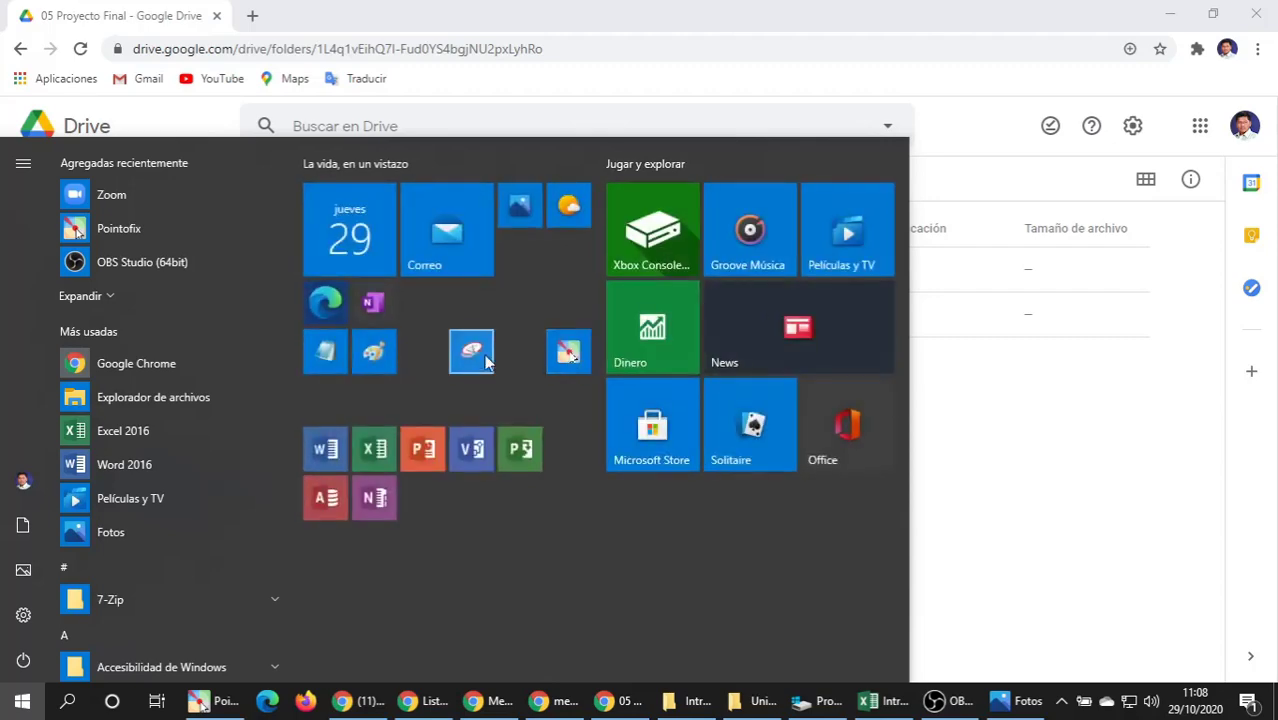
pyautogui.moveTo(463, 358); pyautogui.dragTo(420, 356)
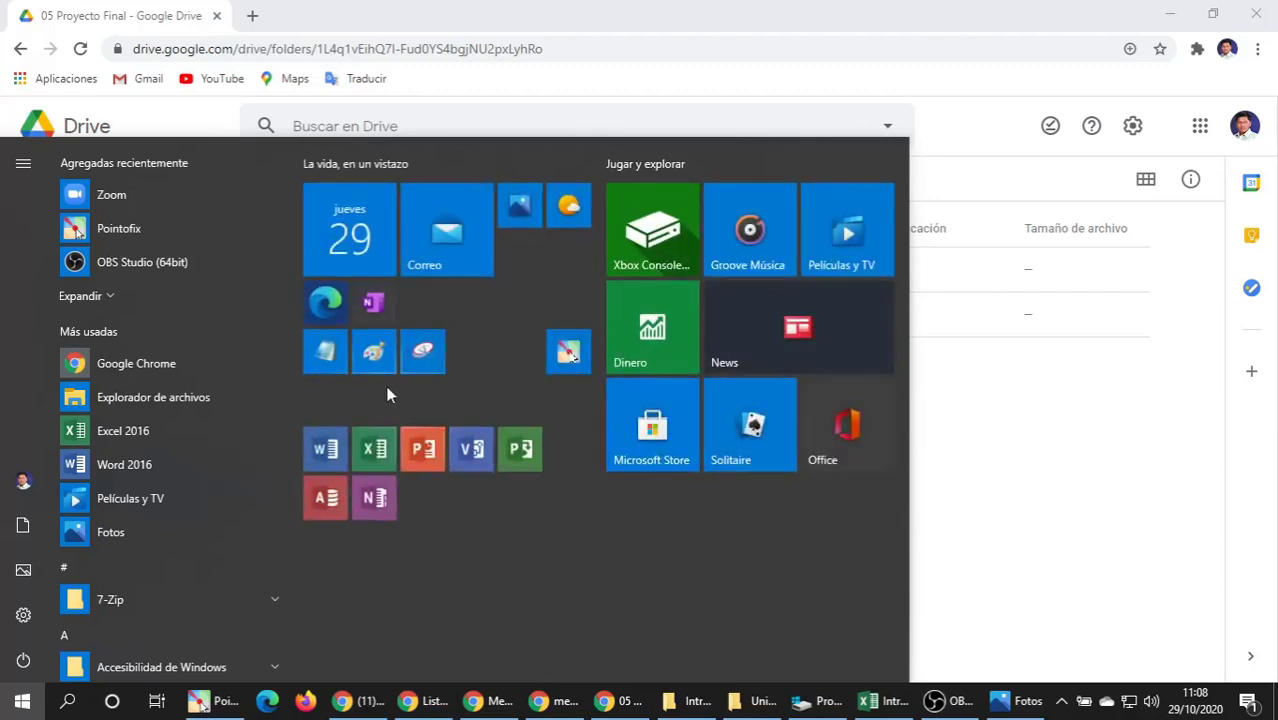
pyautogui.click(418, 365)
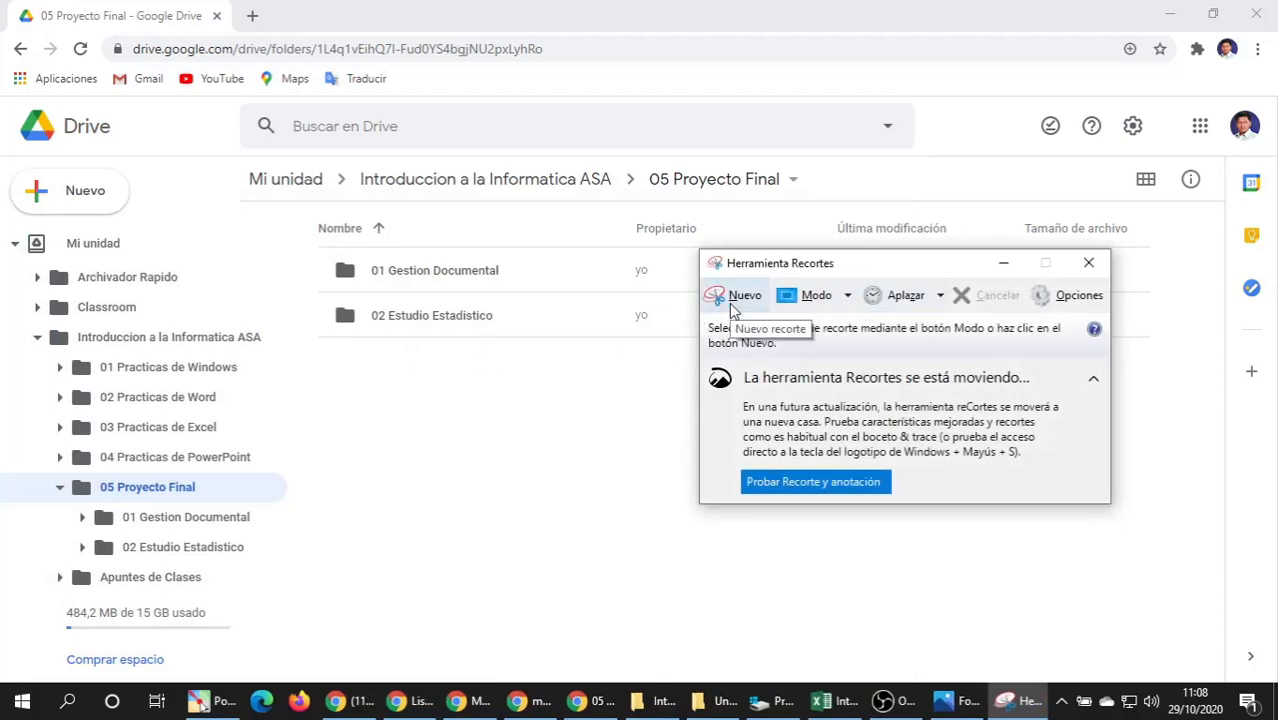
# - Open the Introduccion a la Informatica ASA folder in Drive and snip its folder listing
pyautogui.click(731, 305)
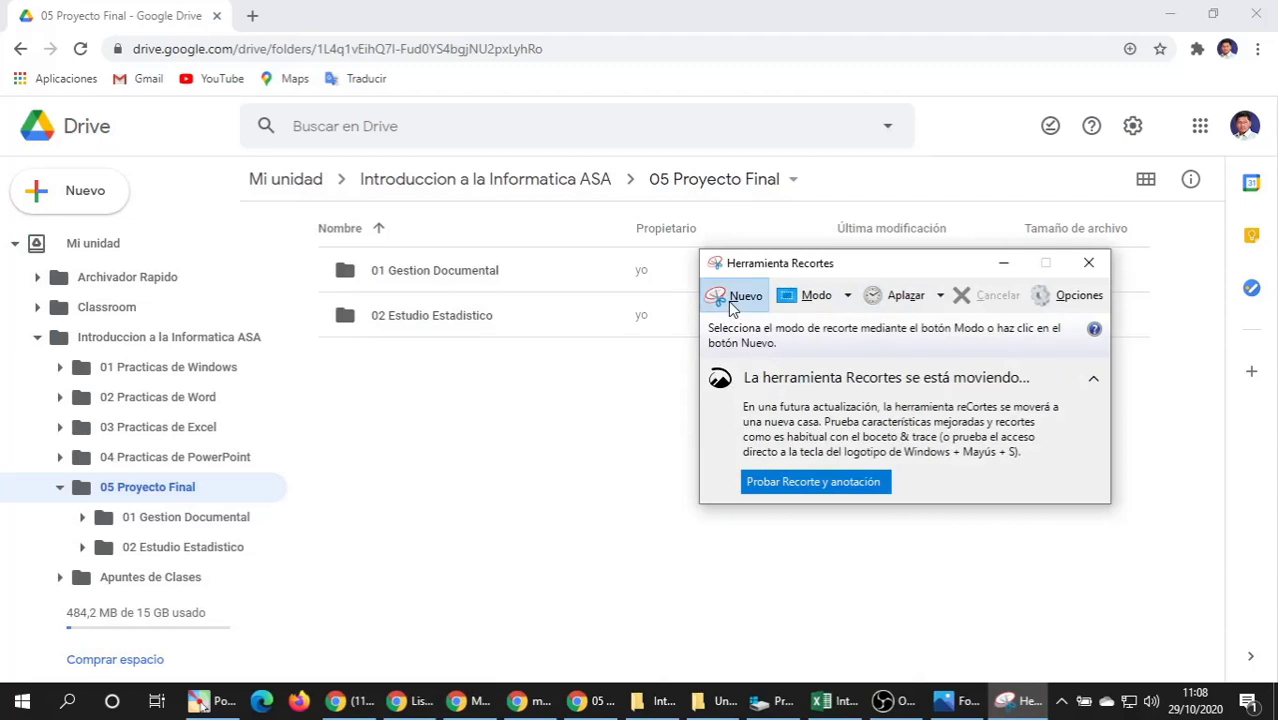
pyautogui.click(191, 340)
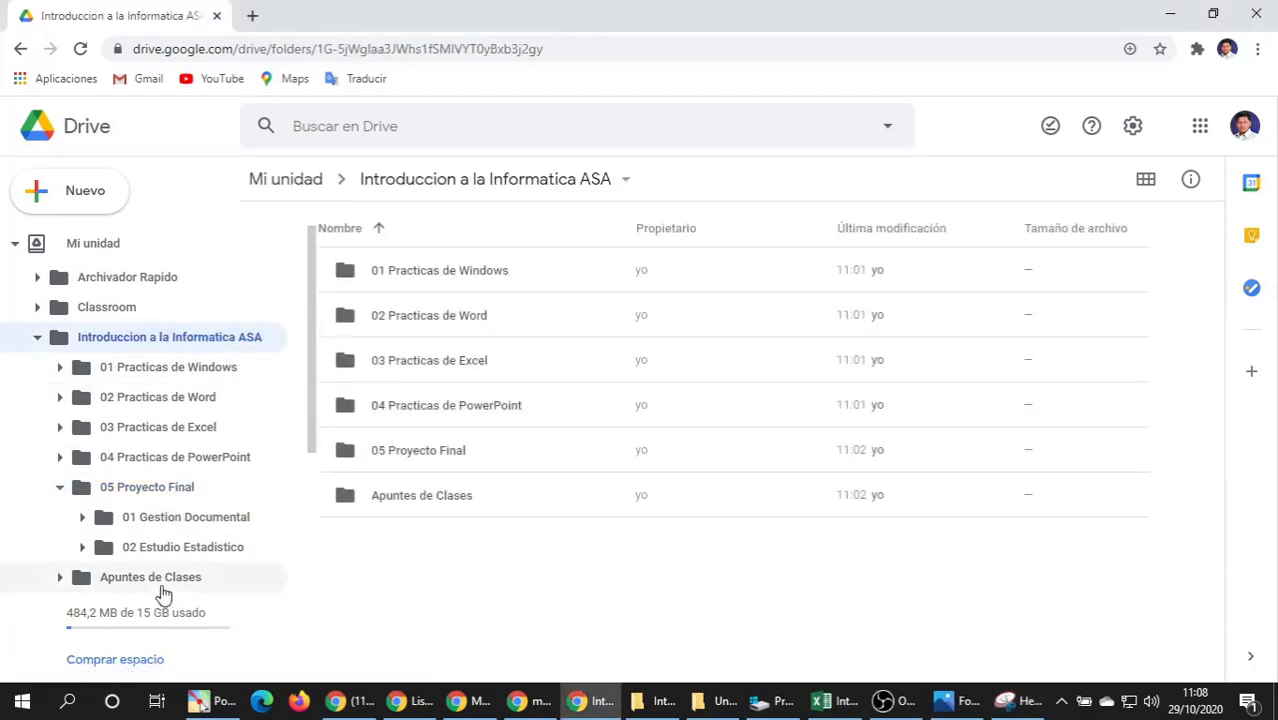
pyautogui.click(1018, 702)
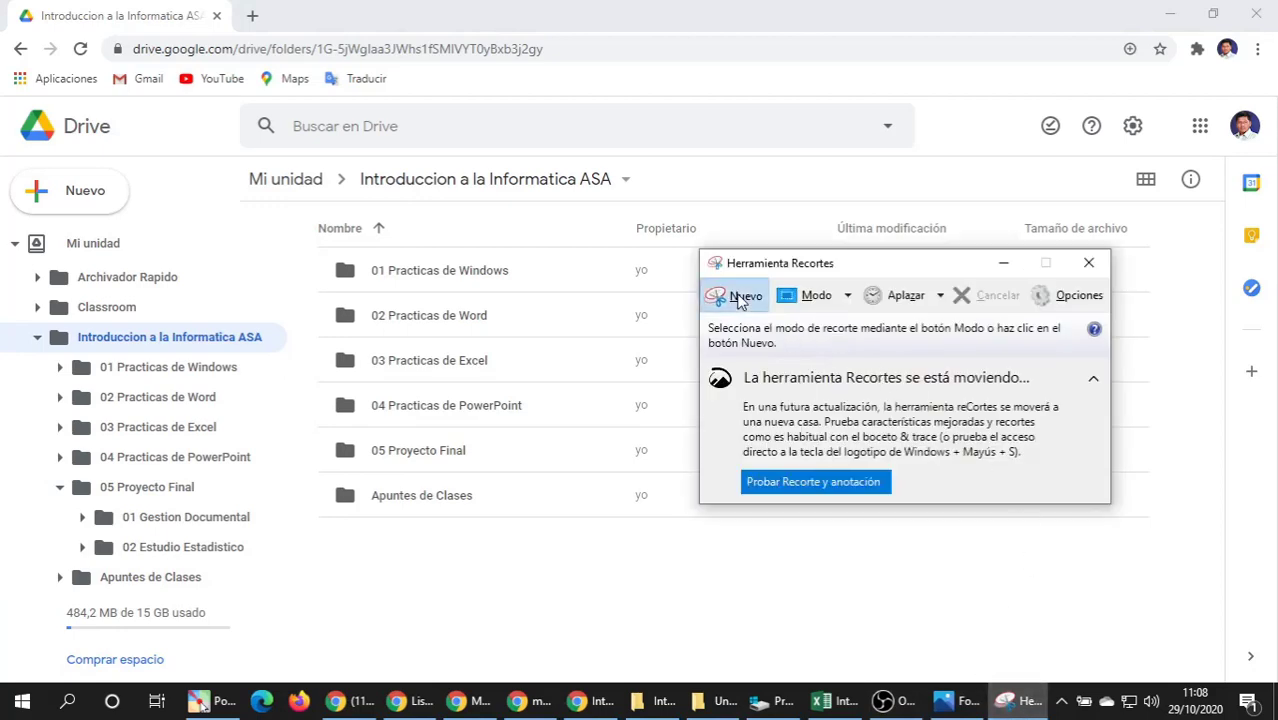
pyautogui.click(741, 298)
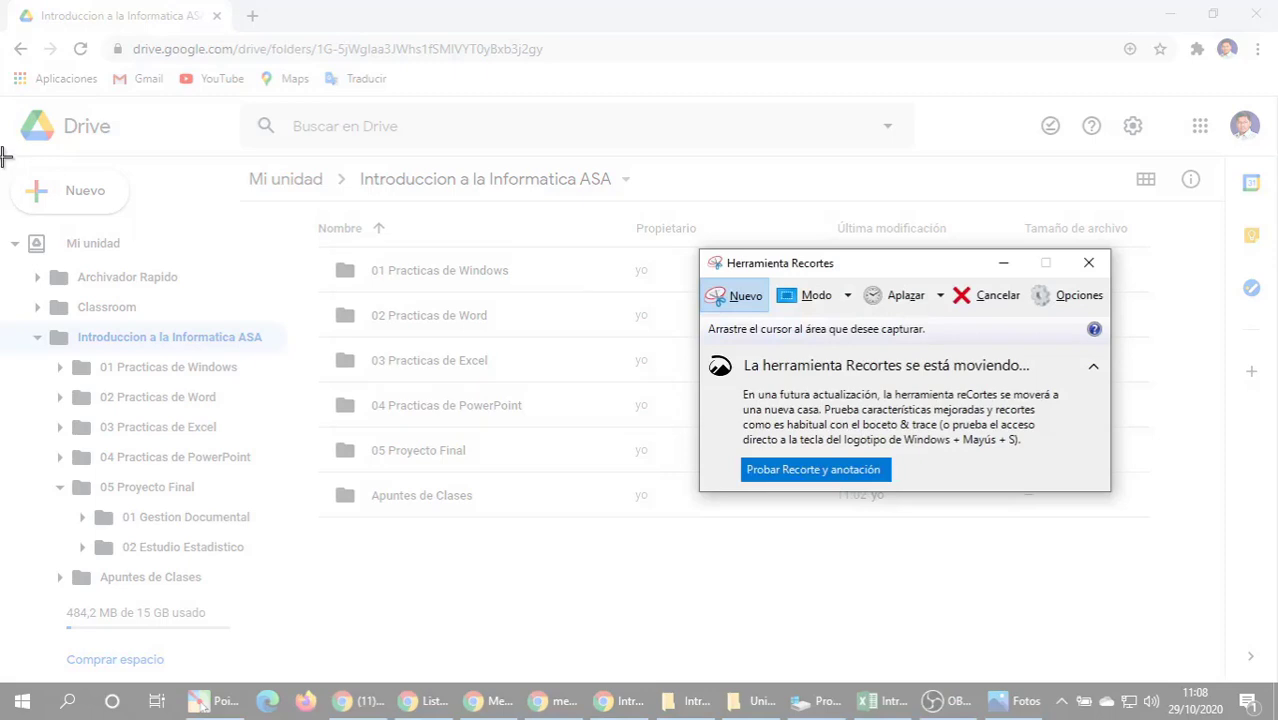
pyautogui.moveTo(4, 157); pyautogui.dragTo(621, 600)
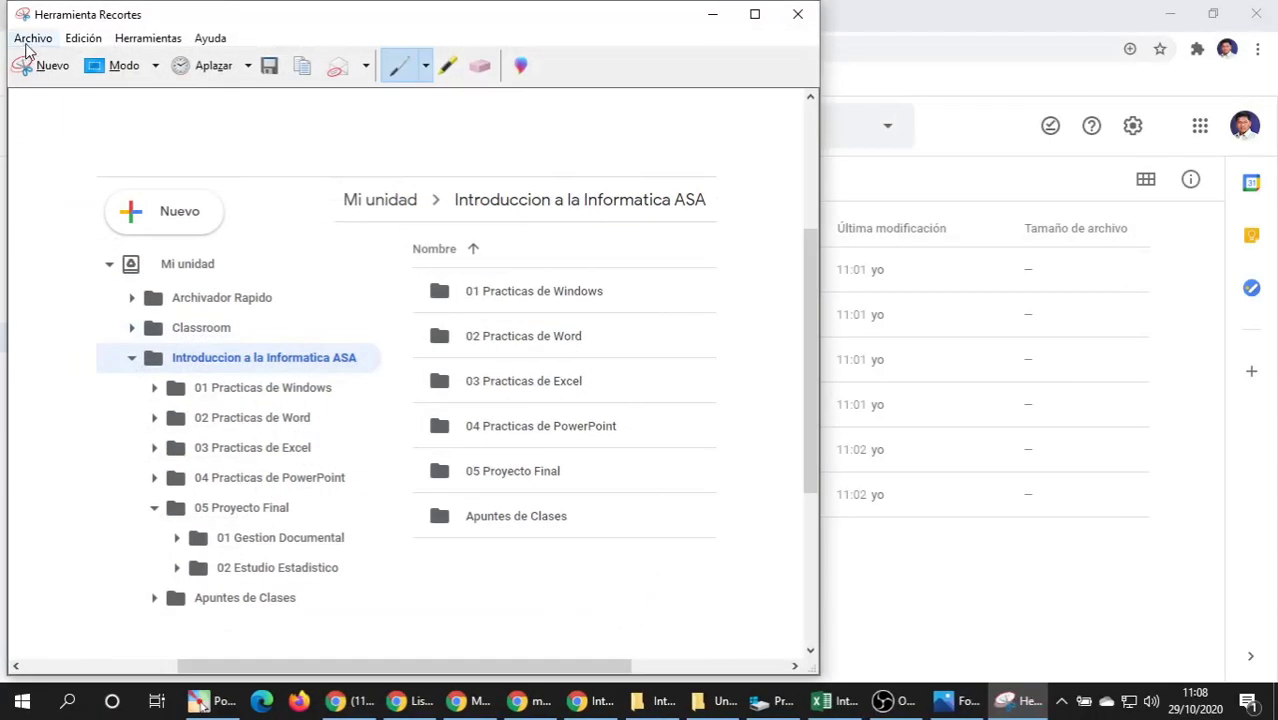
# - Save the Drive snip as 'Crear carpetas en google drive' in _Descargas
pyautogui.click(31, 38)
pyautogui.click(73, 88)
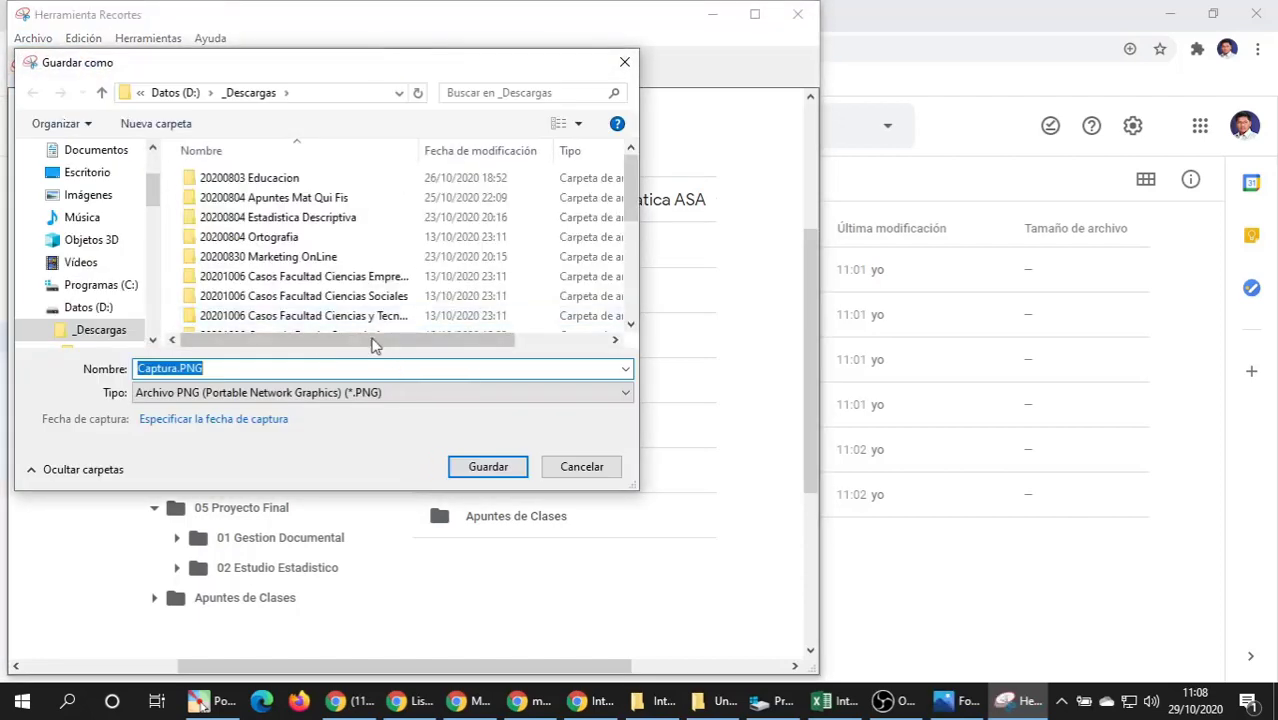
pyautogui.write('c')
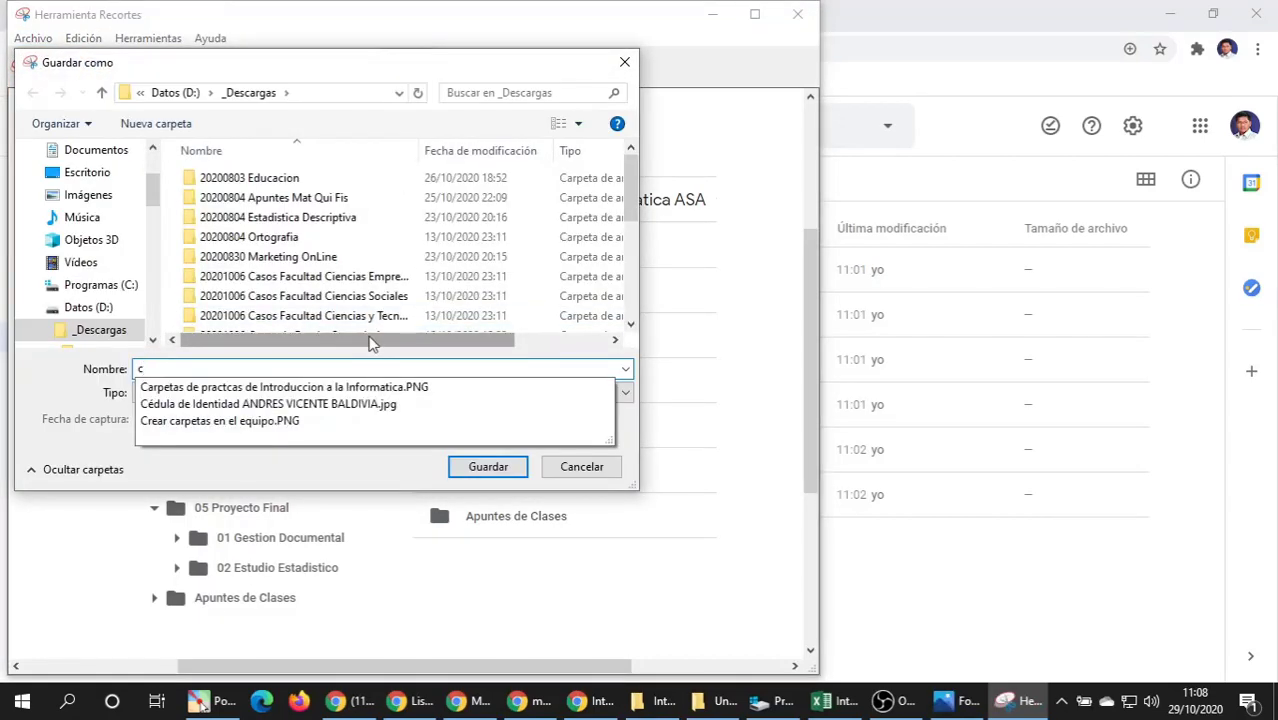
pyautogui.click(289, 422)
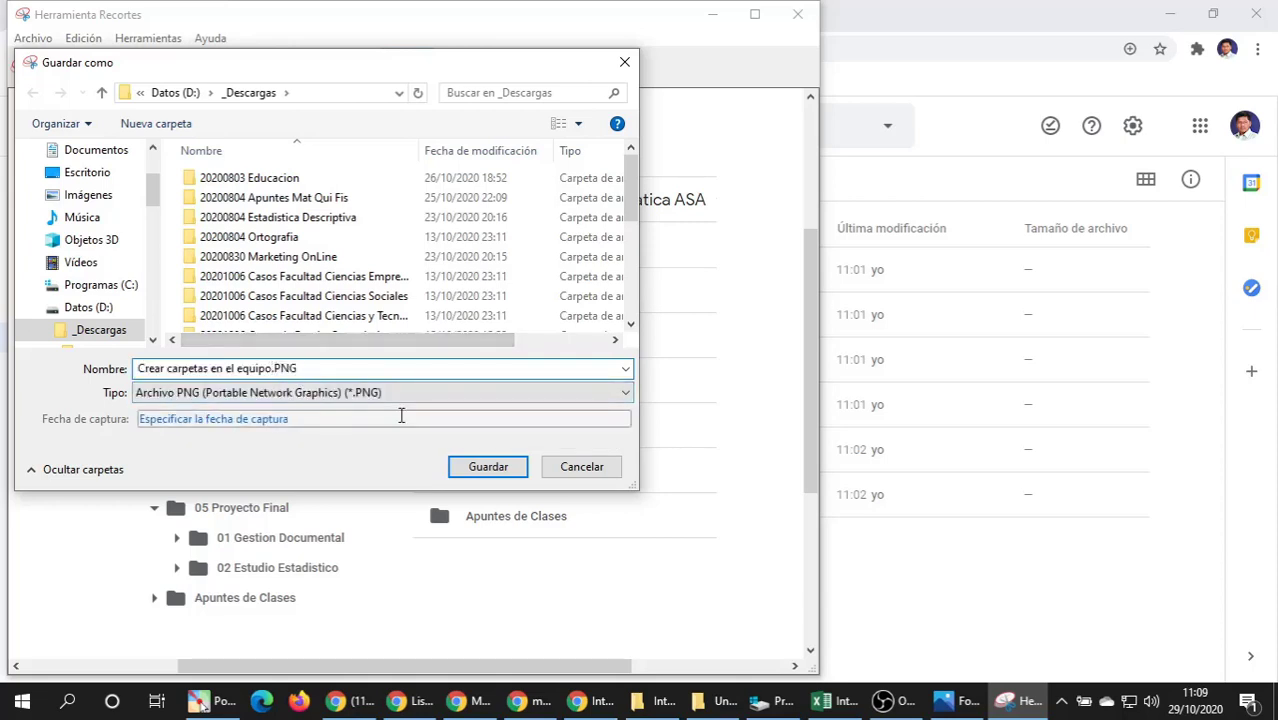
pyautogui.press('BackSpace')
pyautogui.press('BackSpace')
pyautogui.press('BackSpace')
pyautogui.press('BackSpace')
pyautogui.press('BackSpace')
pyautogui.press('BackSpace')
pyautogui.write('La nu')
pyautogui.press('BackSpace')
pyautogui.press('BackSpace')
pyautogui.write('google drive')
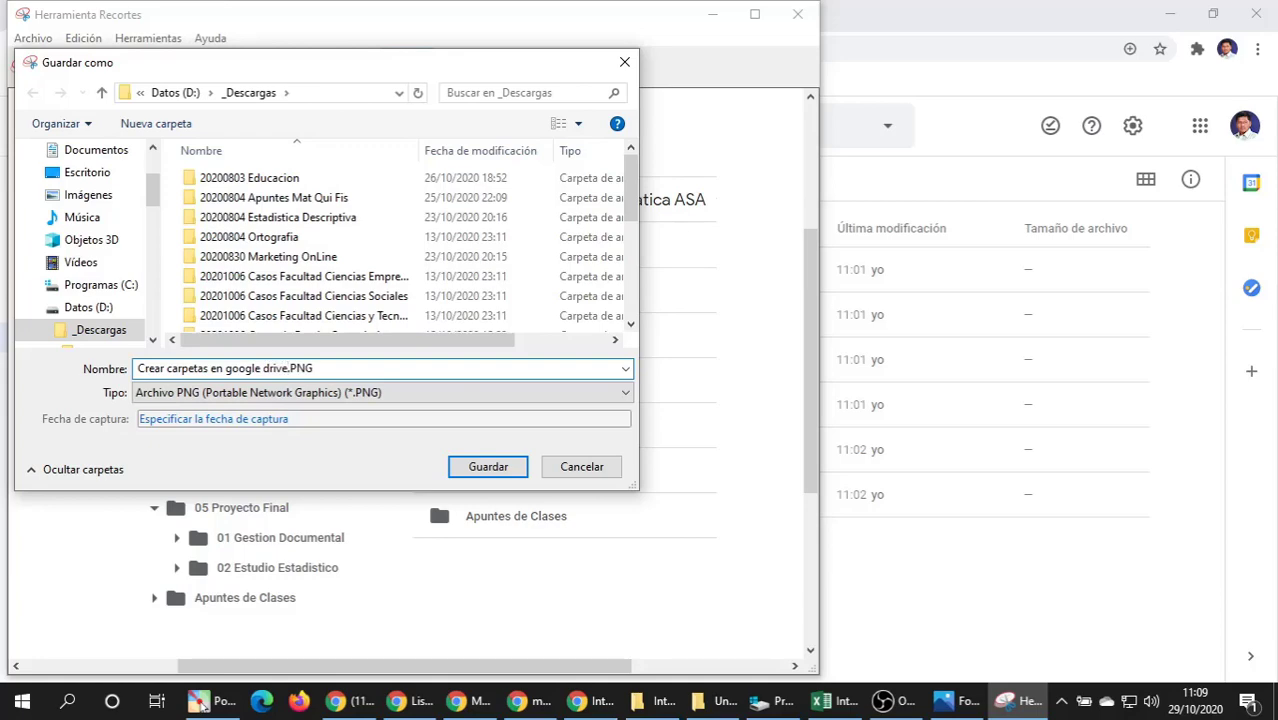
pyautogui.press('Return')
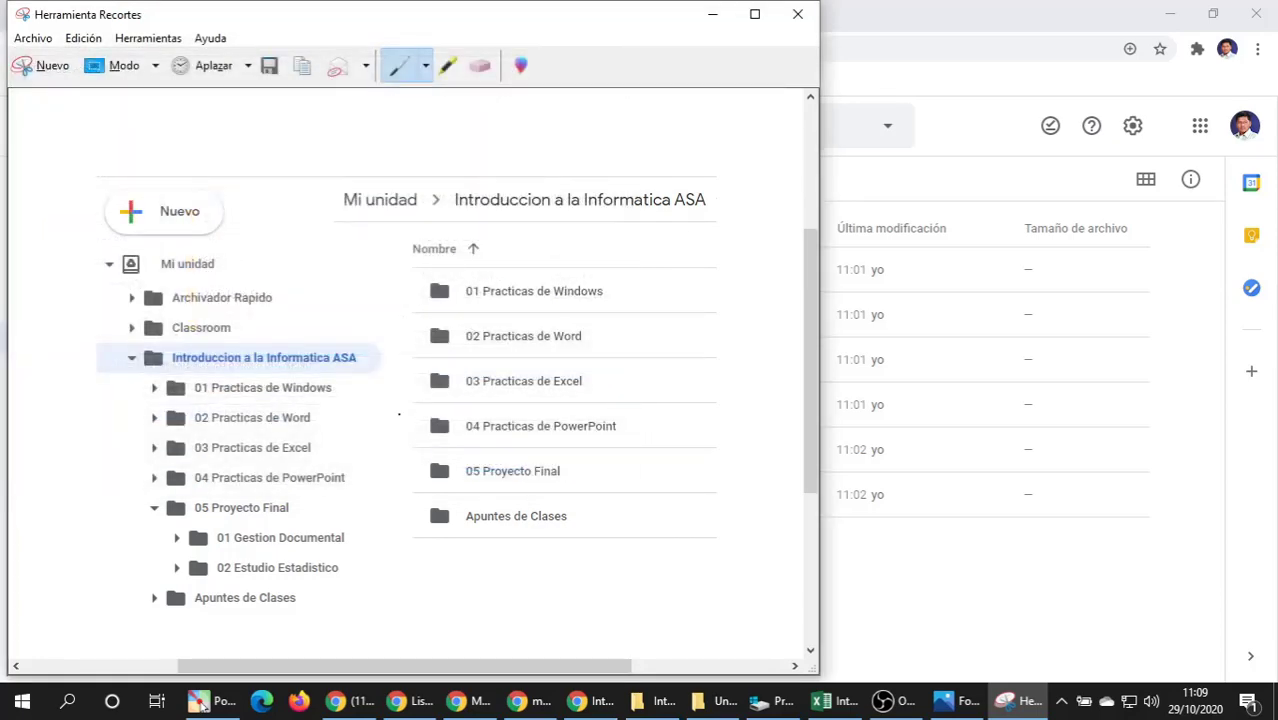
# - Close the Snipping Tool and open the _Descargas folder on Datos (D:) in File Explorer
pyautogui.click(800, 16)
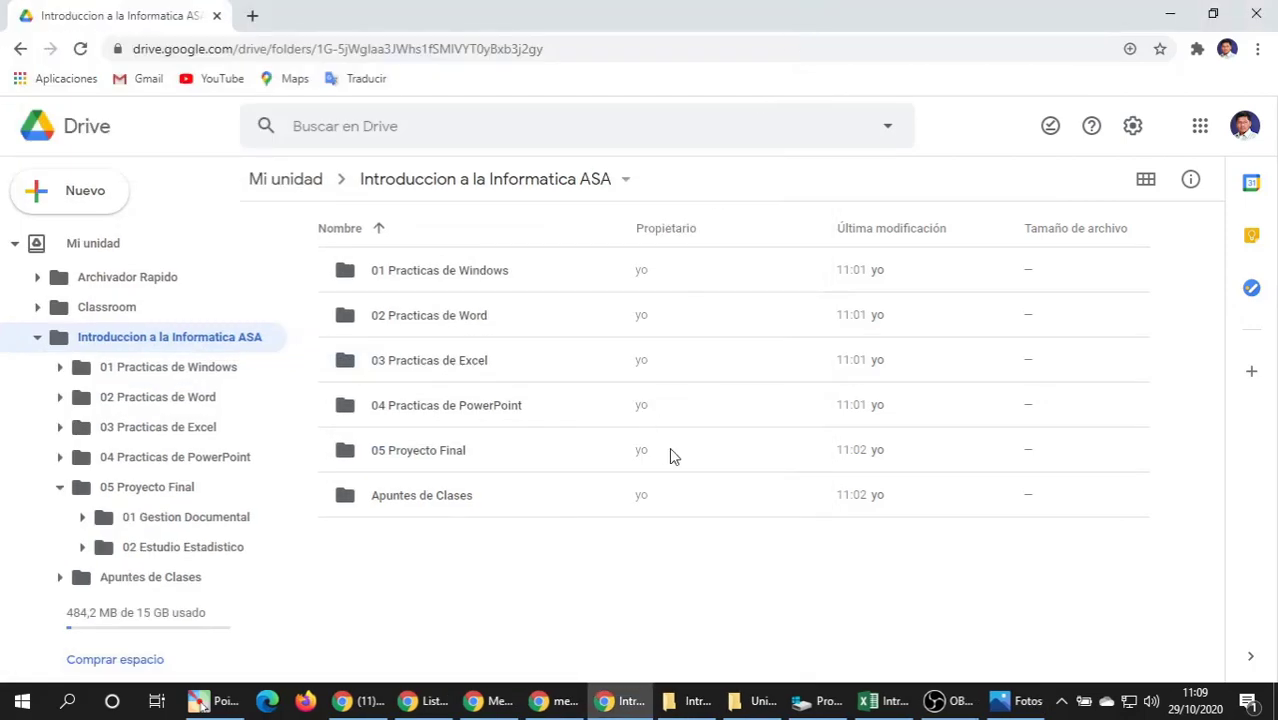
pyautogui.click(698, 706)
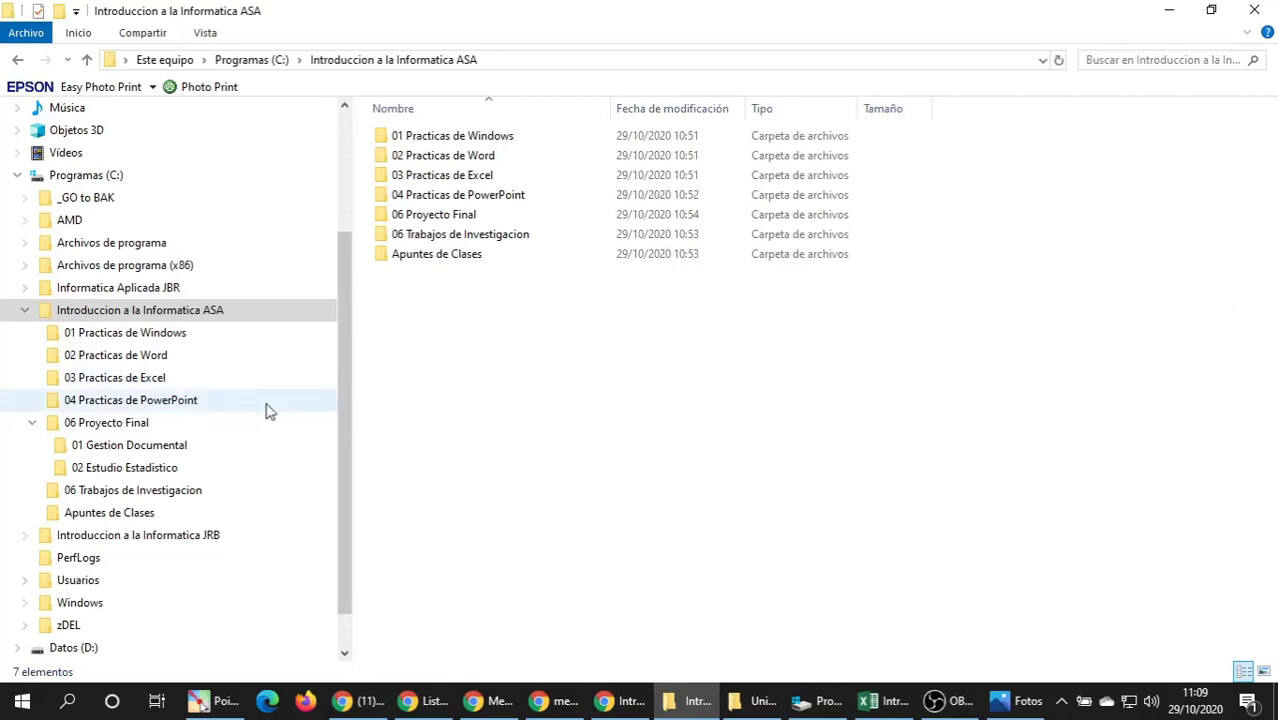
pyautogui.scroll(4, 209, 383)
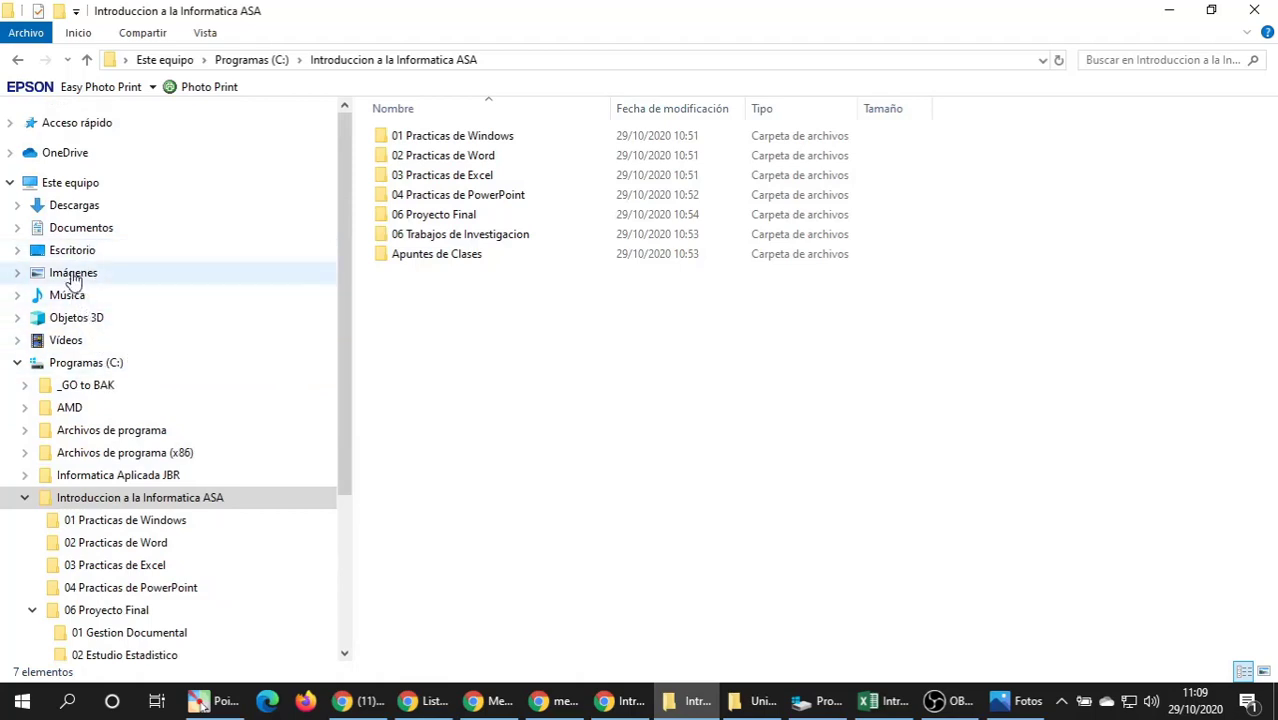
pyautogui.click(72, 276)
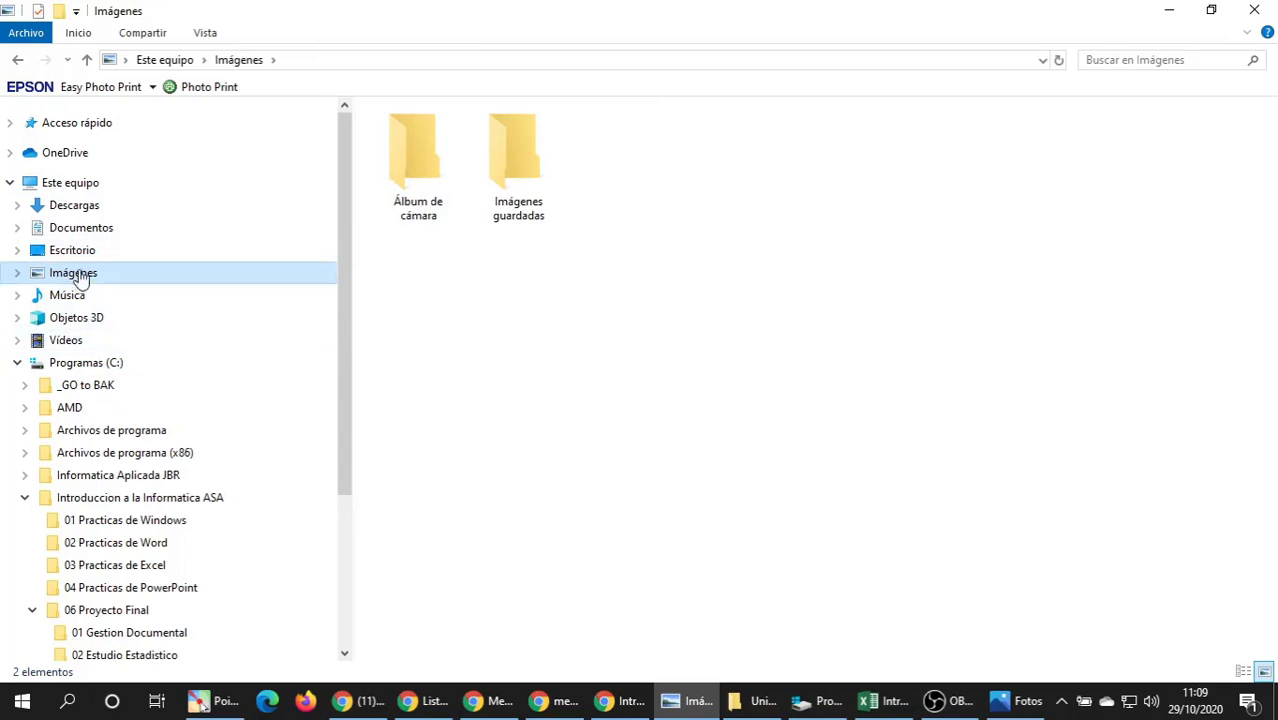
pyautogui.click(100, 232)
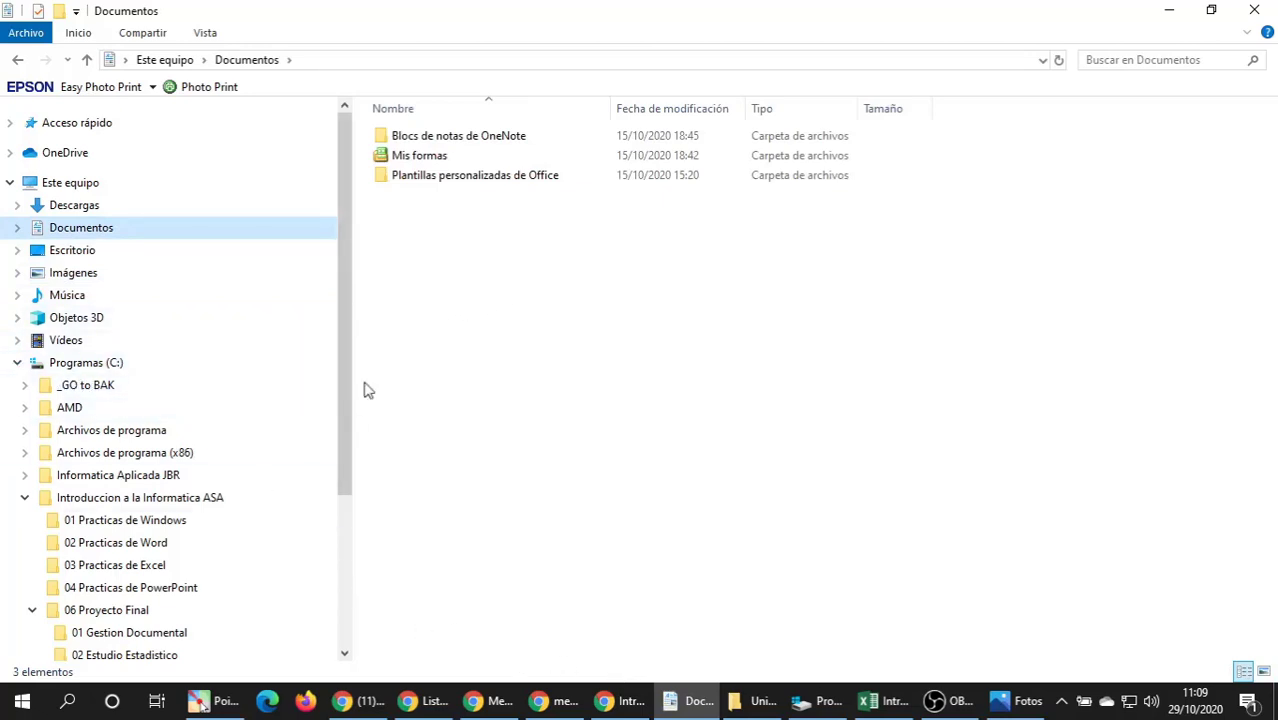
pyautogui.moveTo(349, 248); pyautogui.dragTo(363, 517)
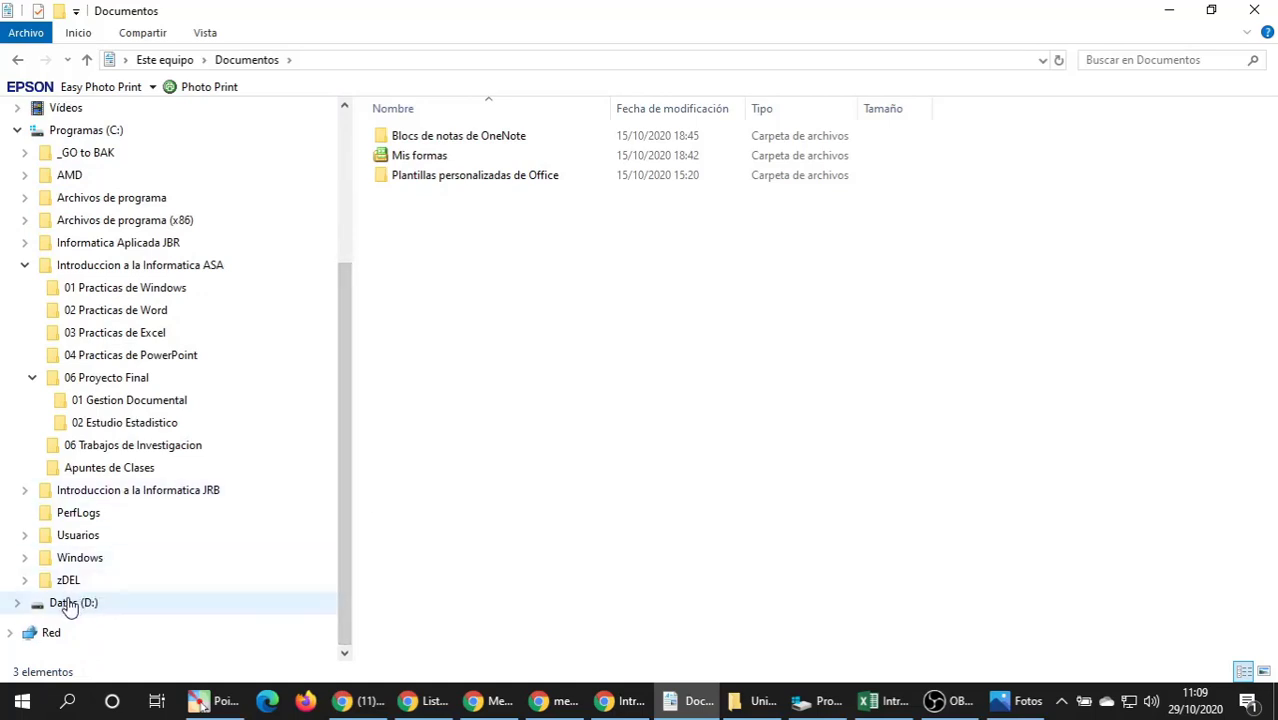
pyautogui.click(70, 604)
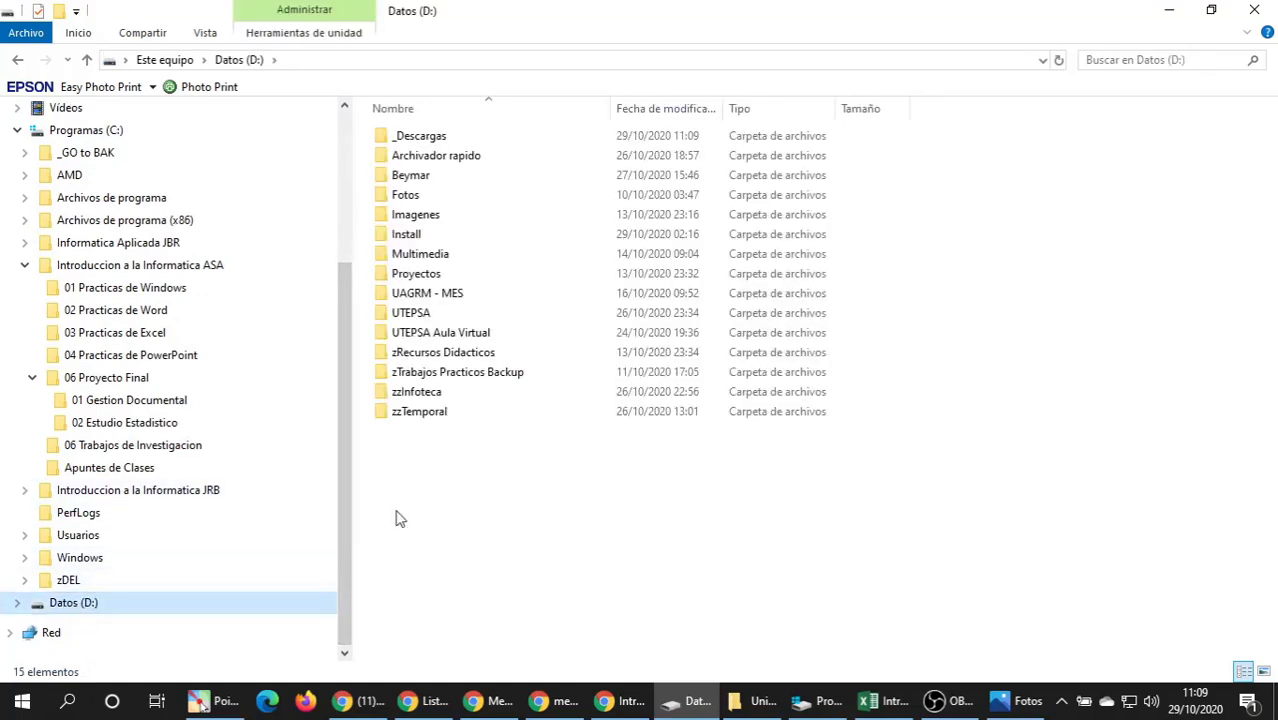
pyautogui.doubleClick(410, 137)
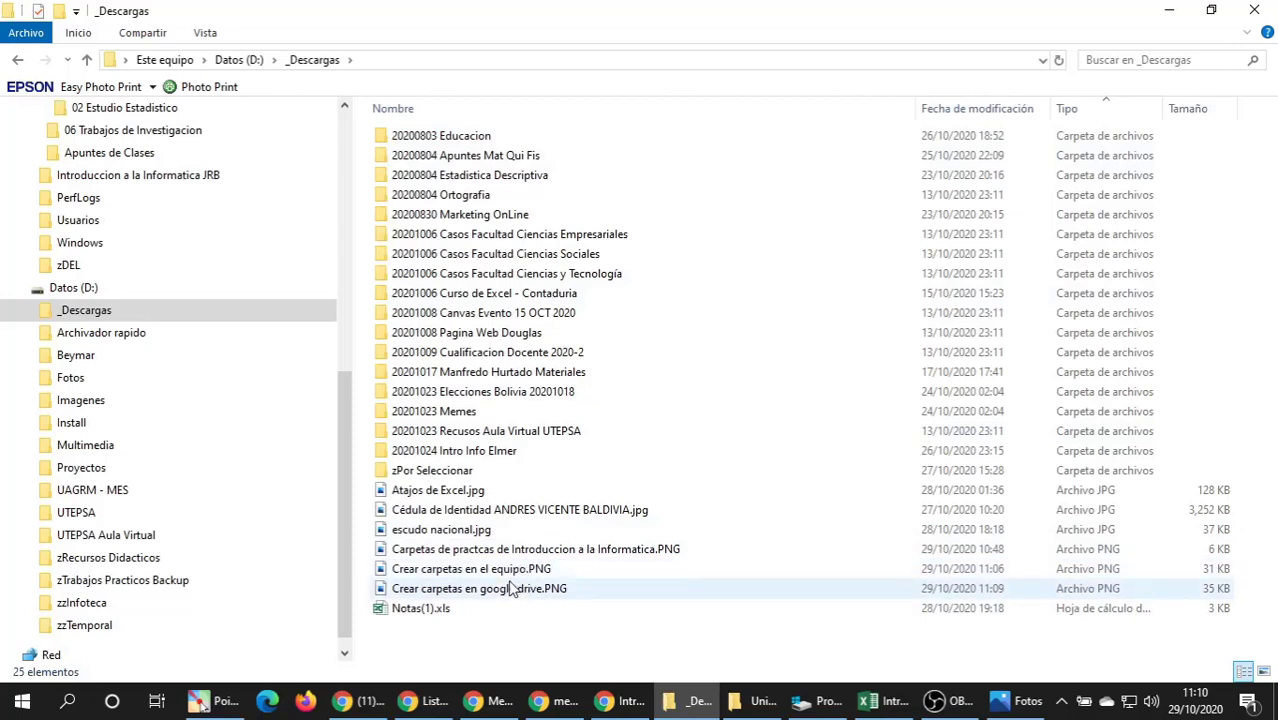
# - Check both Crear carpetas screenshots in _Descargas, then return to the practice list in Google Docs
pyautogui.click(478, 596)
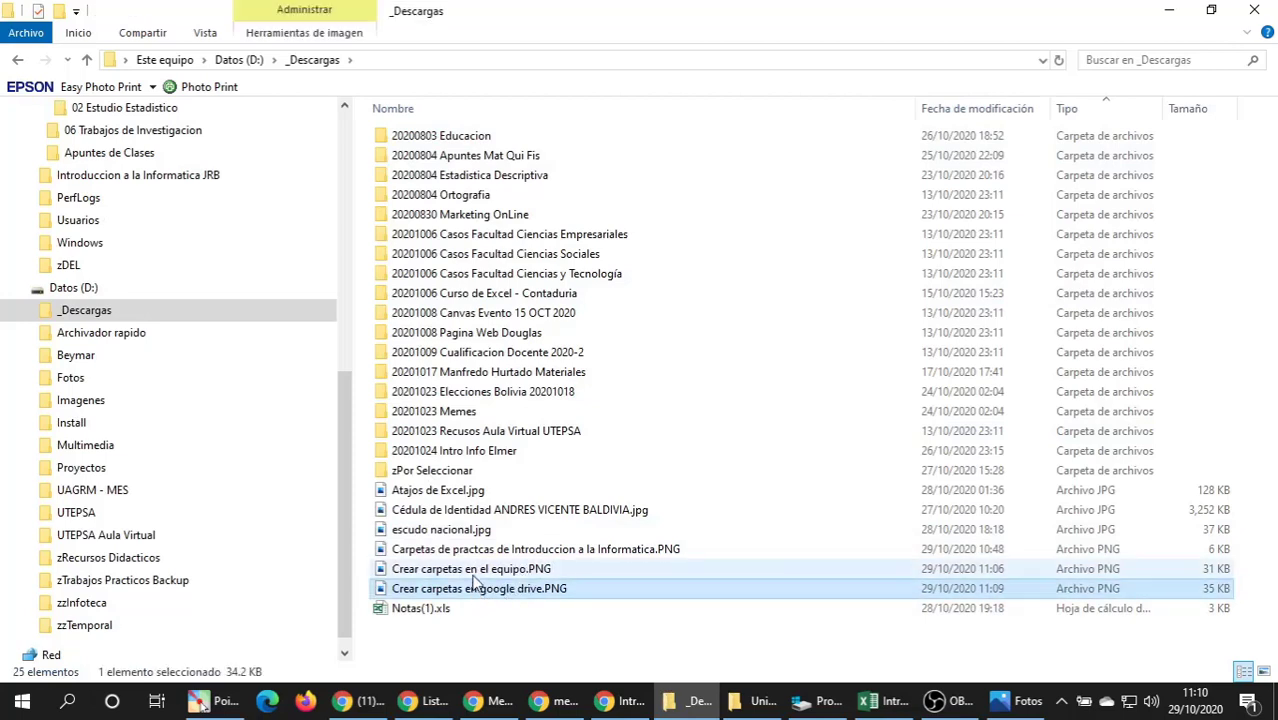
pyautogui.click(475, 572)
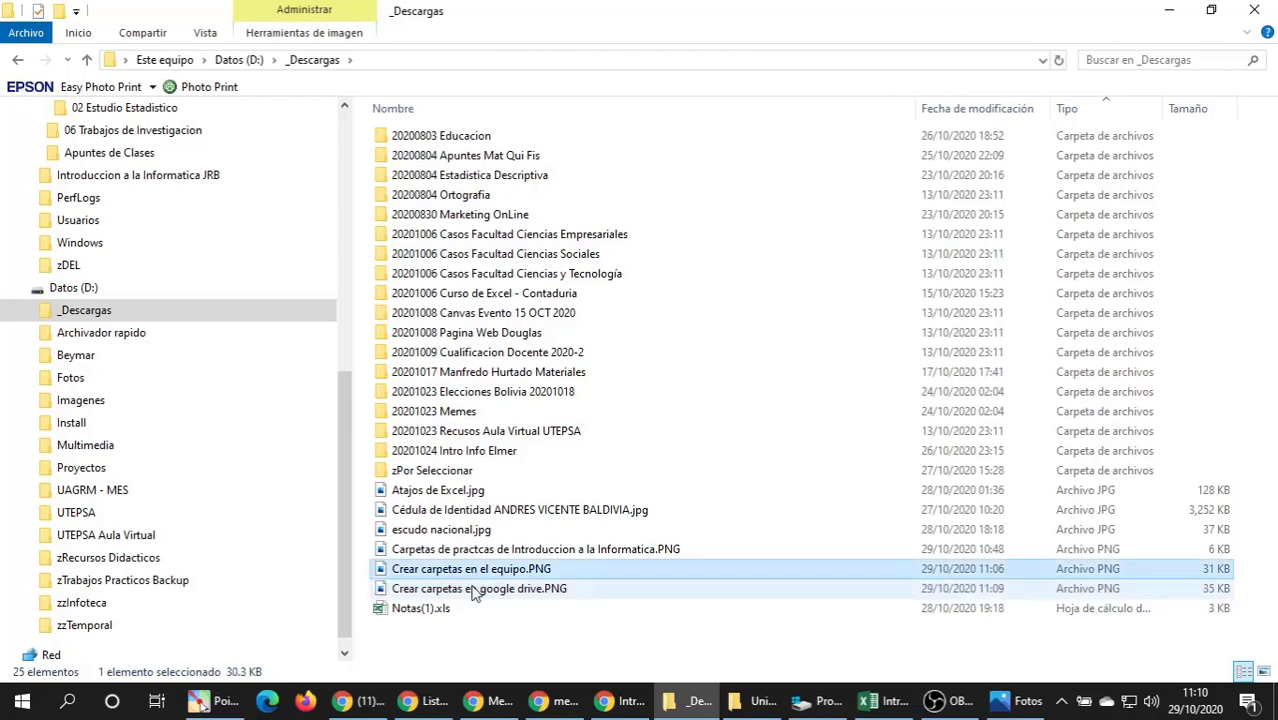
pyautogui.click(473, 594)
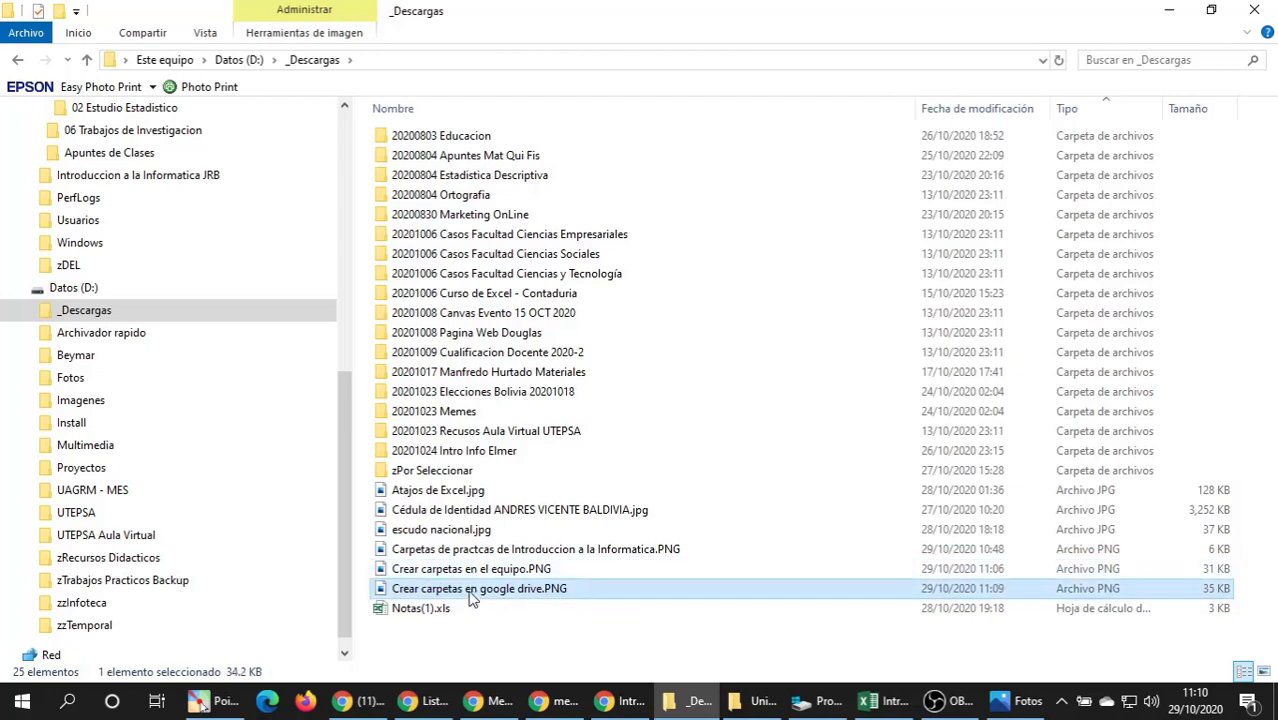
pyautogui.click(473, 570)
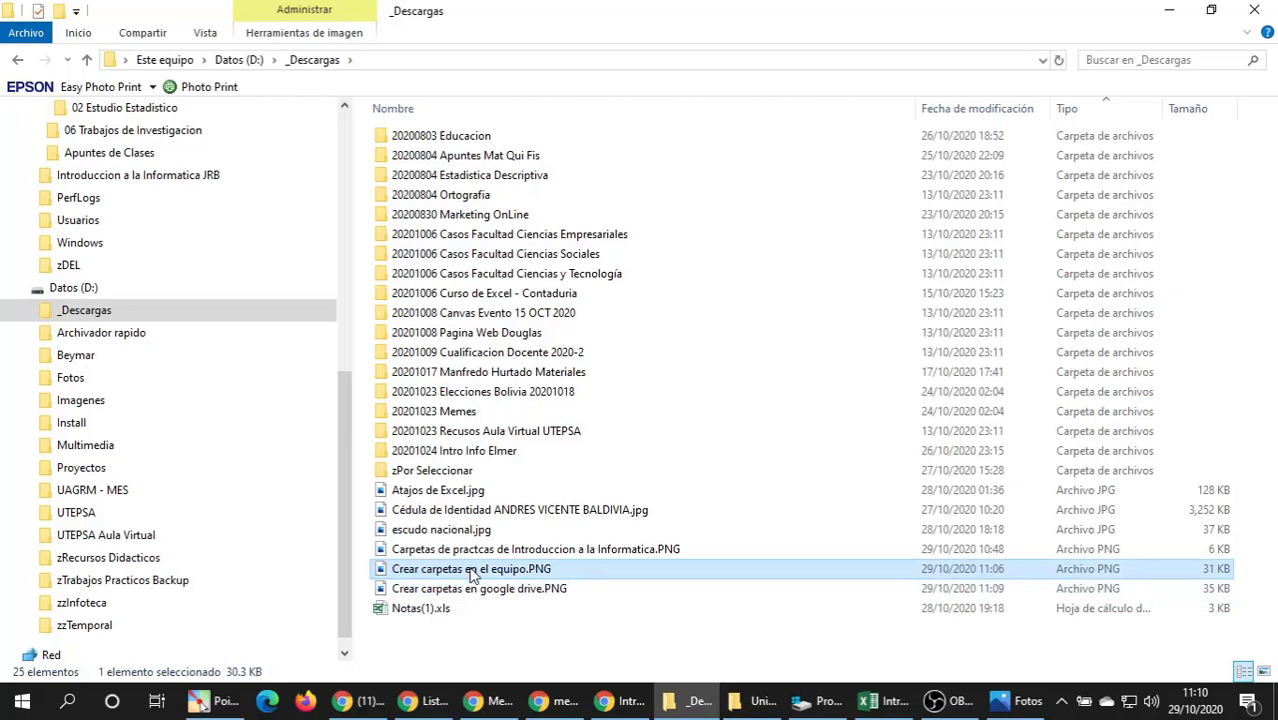
pyautogui.click(430, 702)
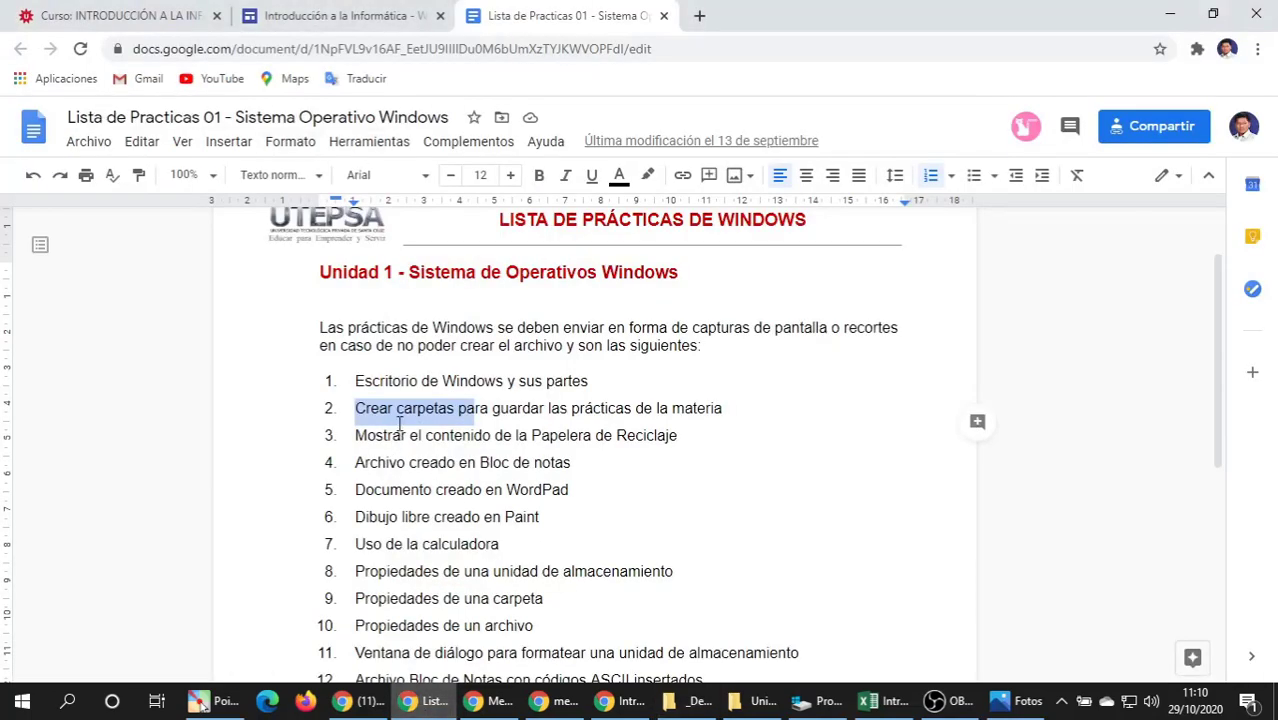
# - On the course's Google Sites Windows page, highlight 'Cambiar el nombre de las carpetas' and 'Copiar archivos o carpetas'
pyautogui.scroll(-2, 399, 423)
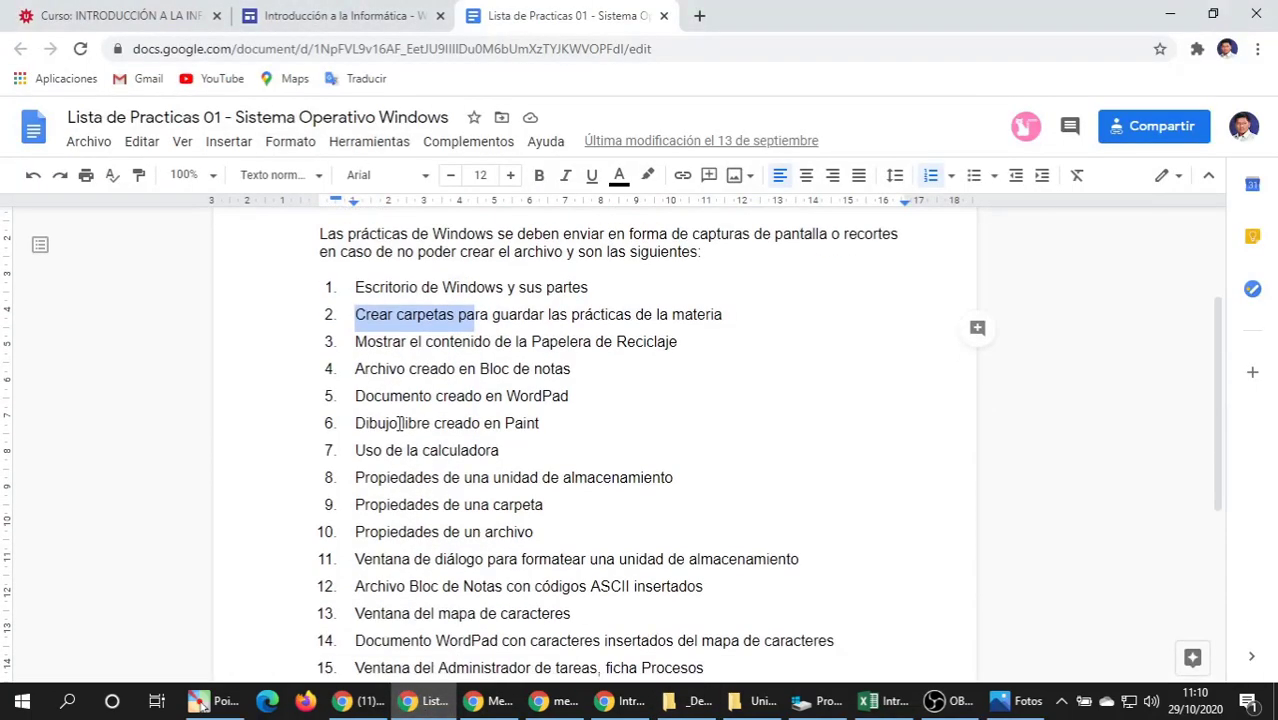
pyautogui.click(388, 320)
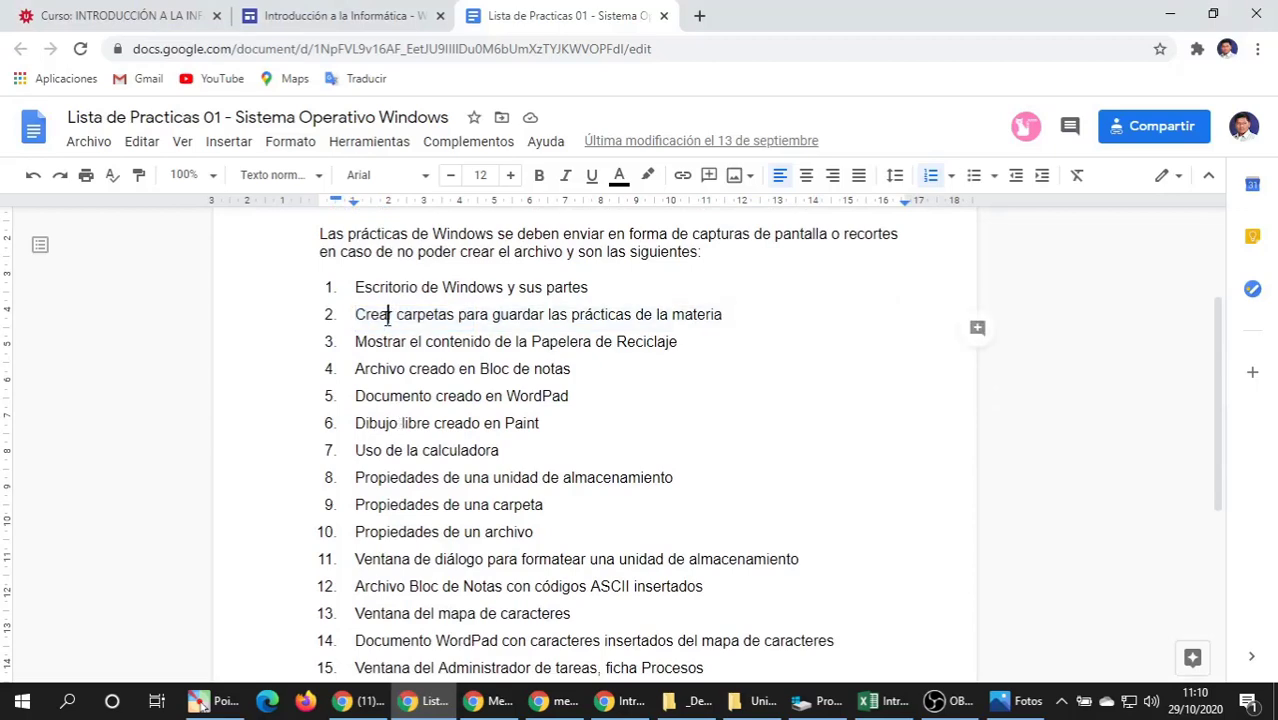
pyautogui.click(300, 15)
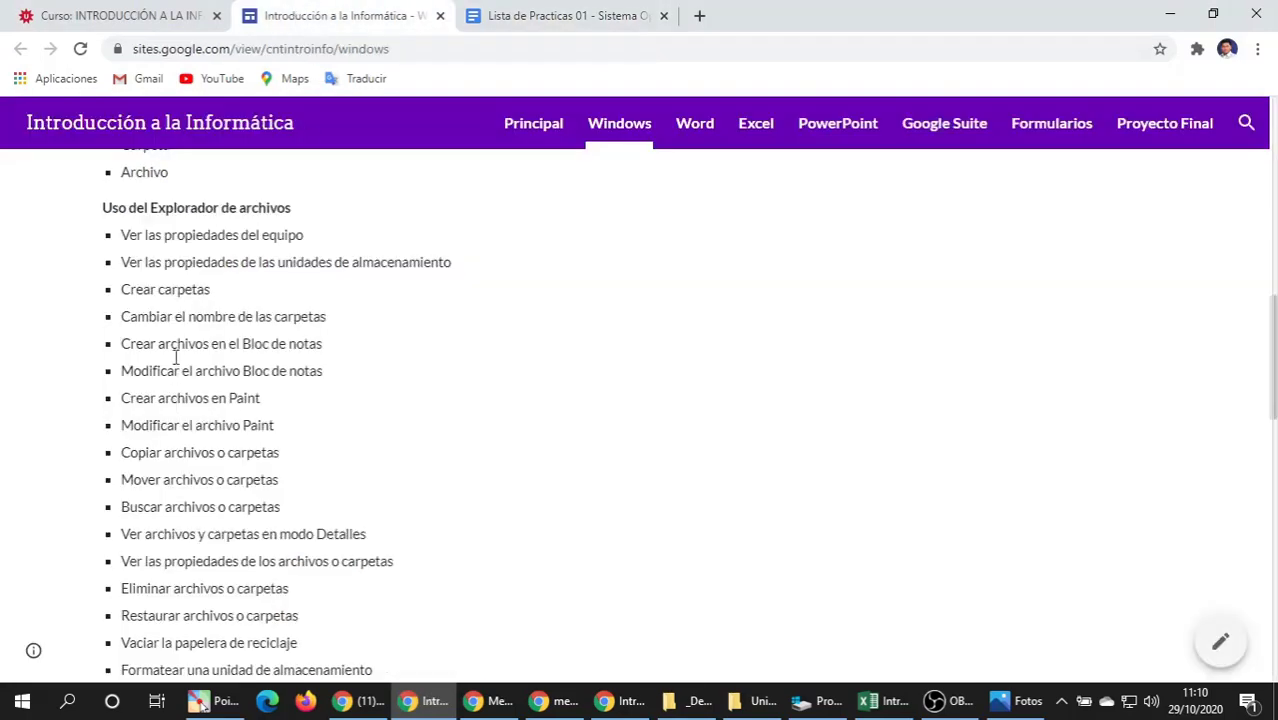
pyautogui.tripleClick(169, 319)
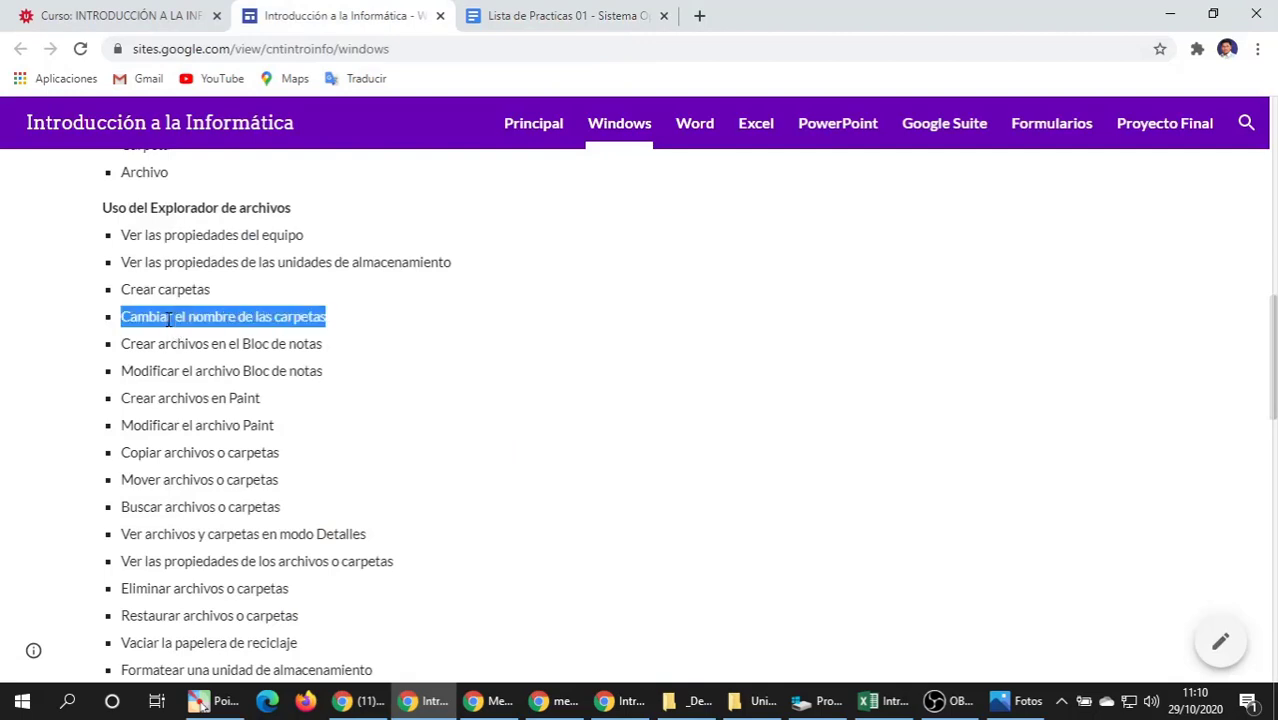
pyautogui.tripleClick(147, 453)
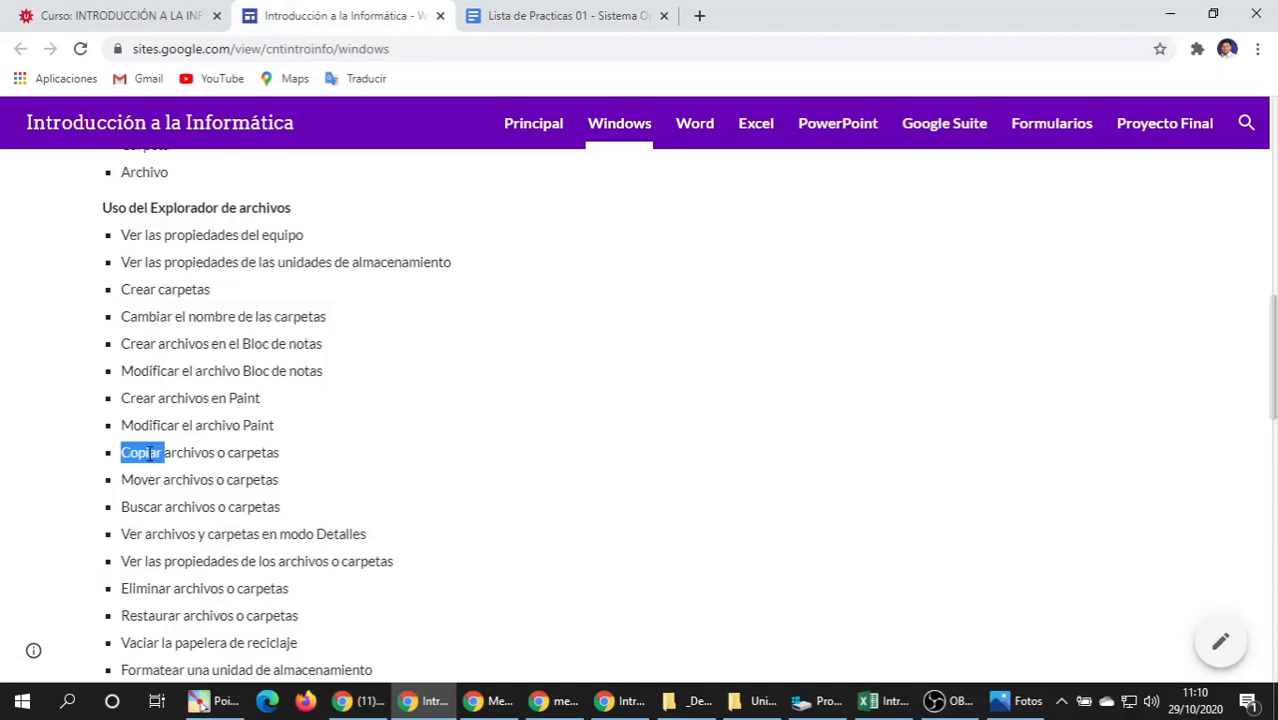
pyautogui.click(683, 710)
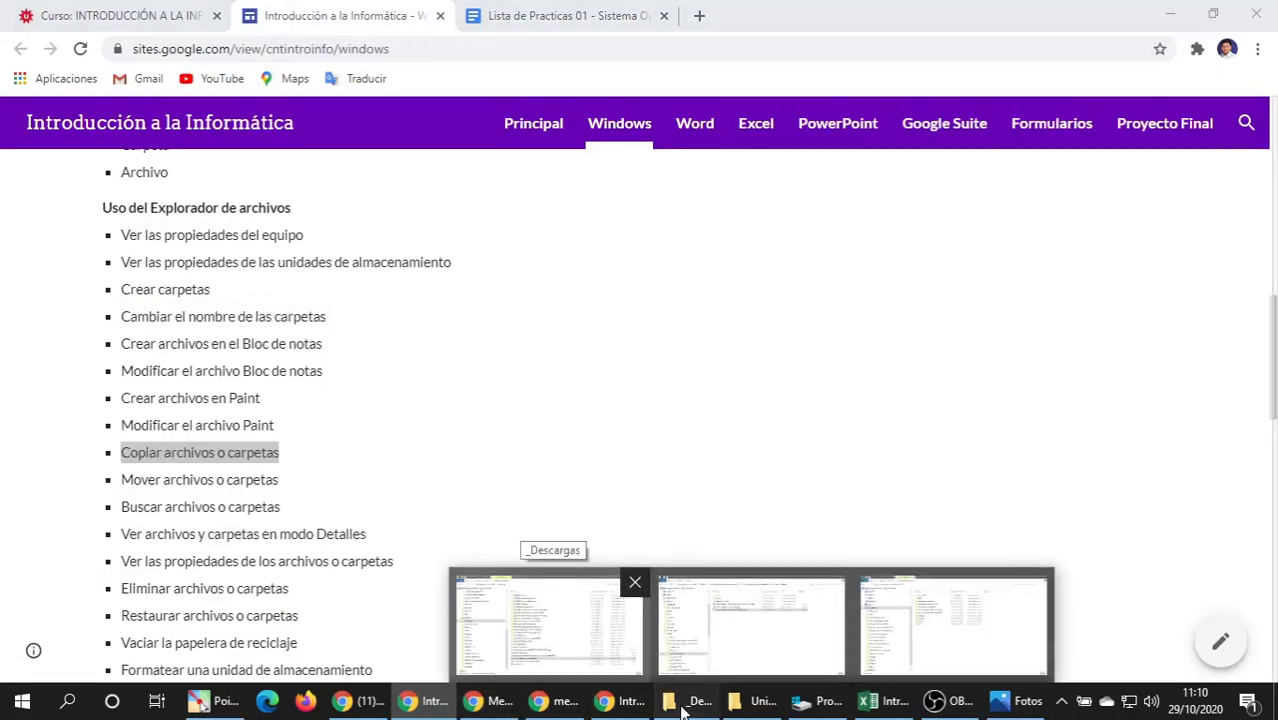
# - Move Crear carpetas en el equipo.PNG from _Descargas into 01 Practicas de Windows by cut and paste
pyautogui.click(548, 622)
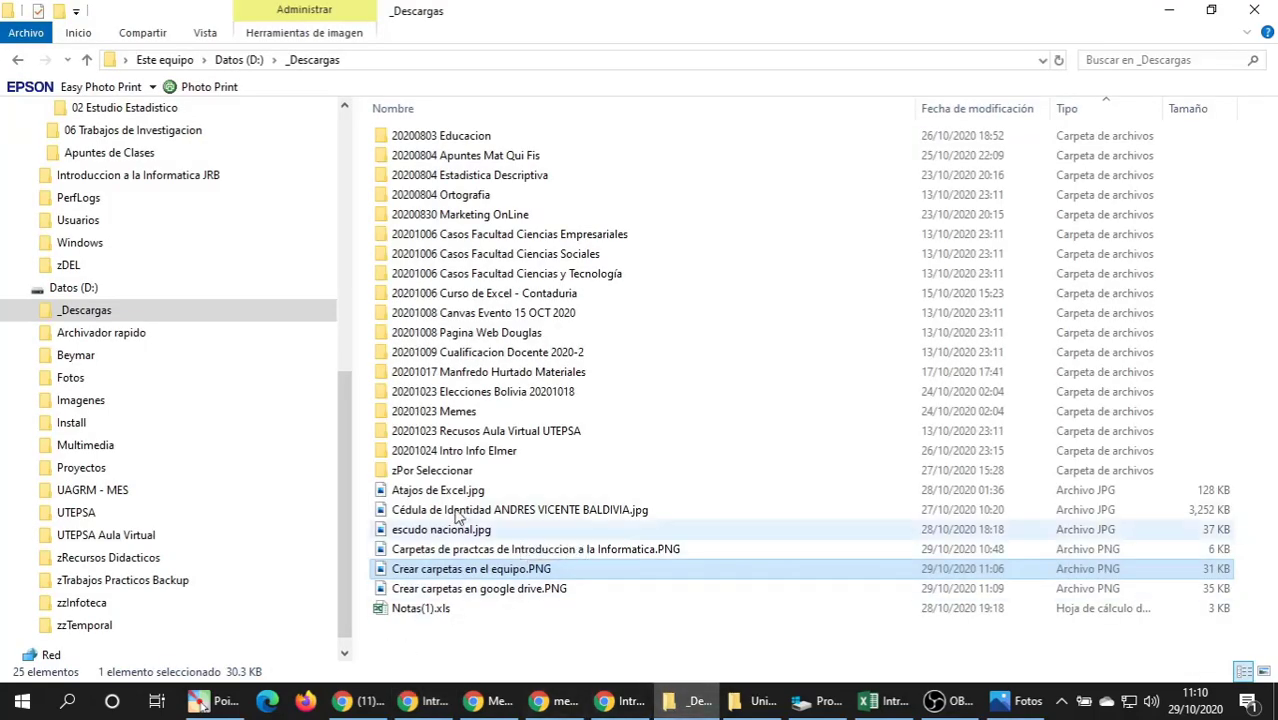
pyautogui.click(456, 590)
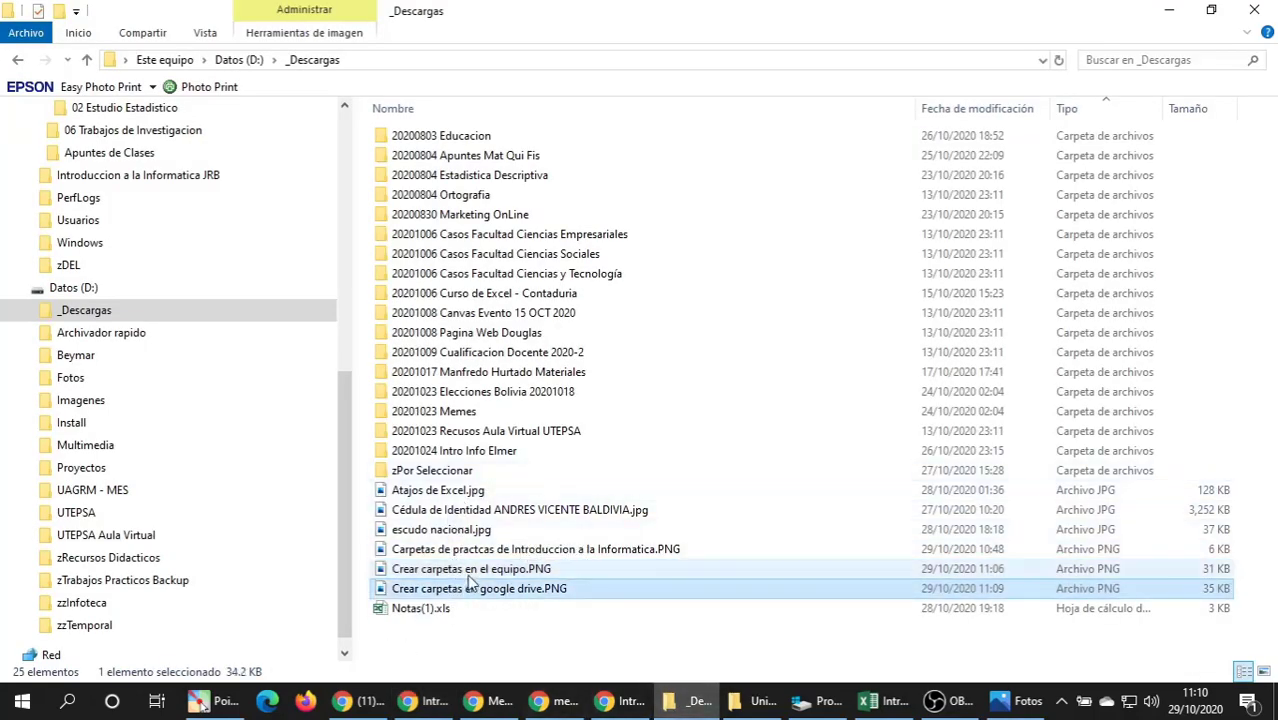
pyautogui.click(474, 572)
pyautogui.rightClick(473, 575)
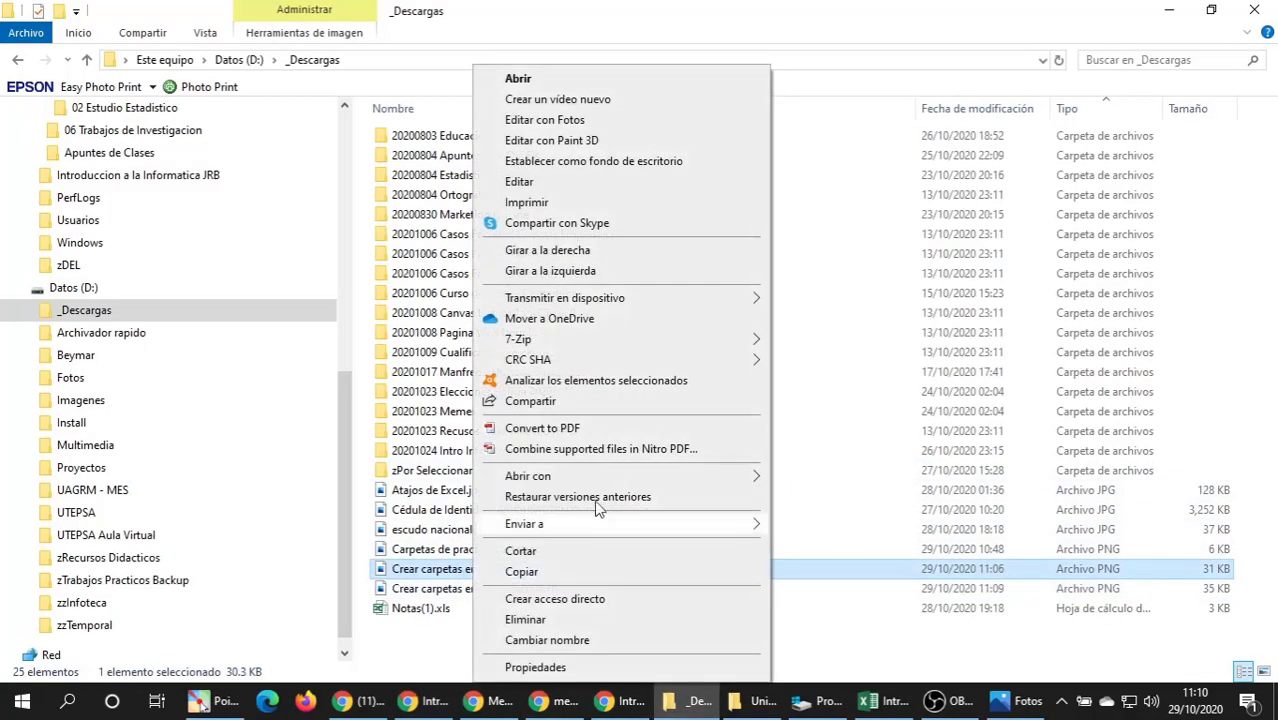
pyautogui.click(551, 551)
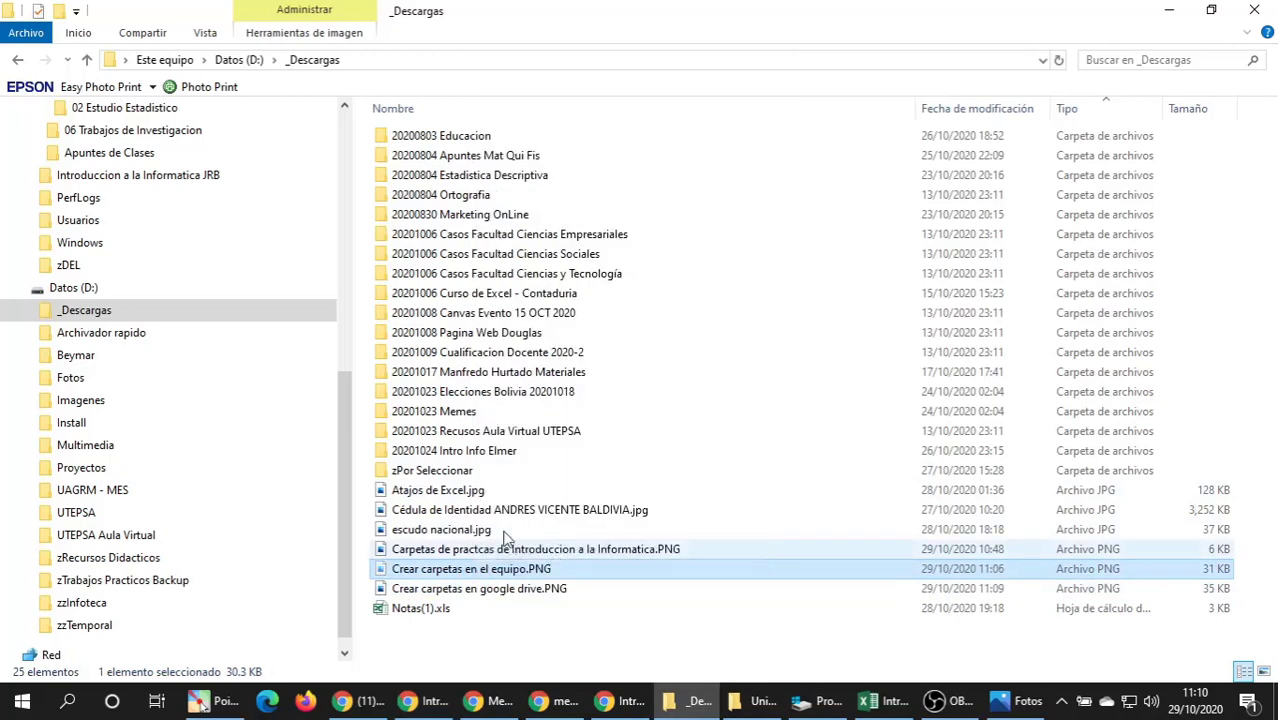
pyautogui.moveTo(345, 436); pyautogui.dragTo(342, 251)
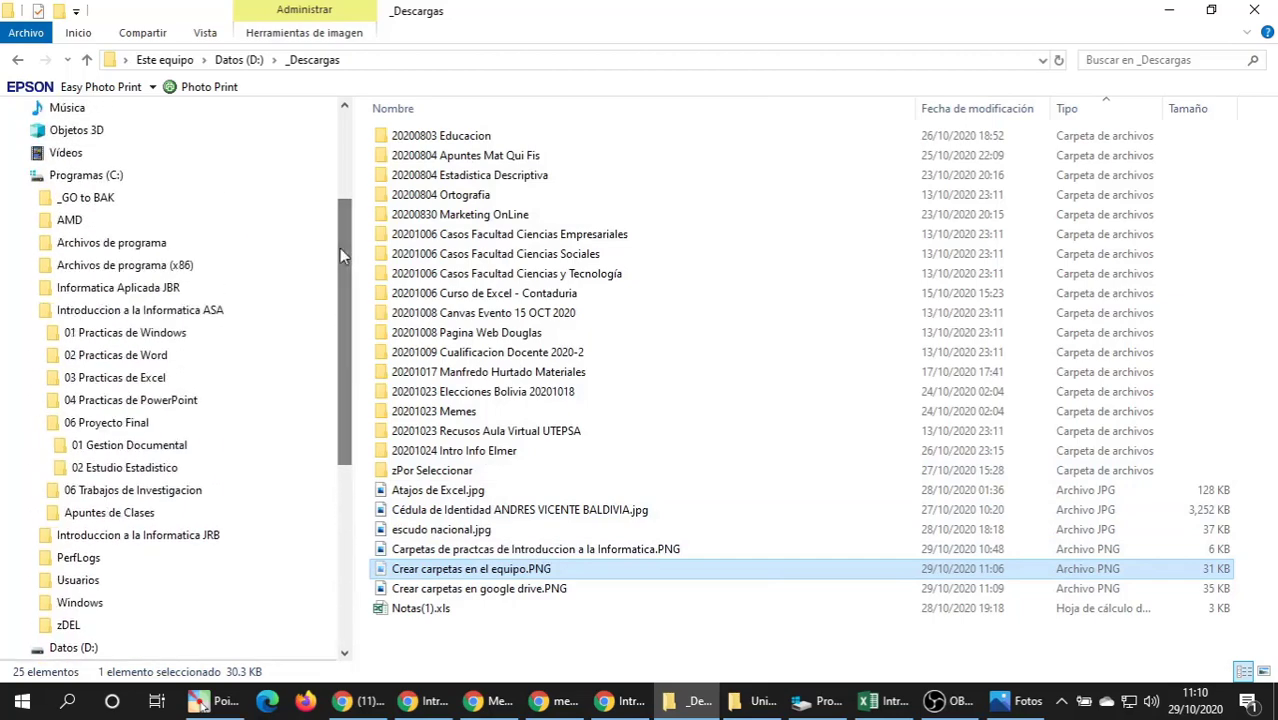
pyautogui.click(149, 337)
pyautogui.rightClick(438, 238)
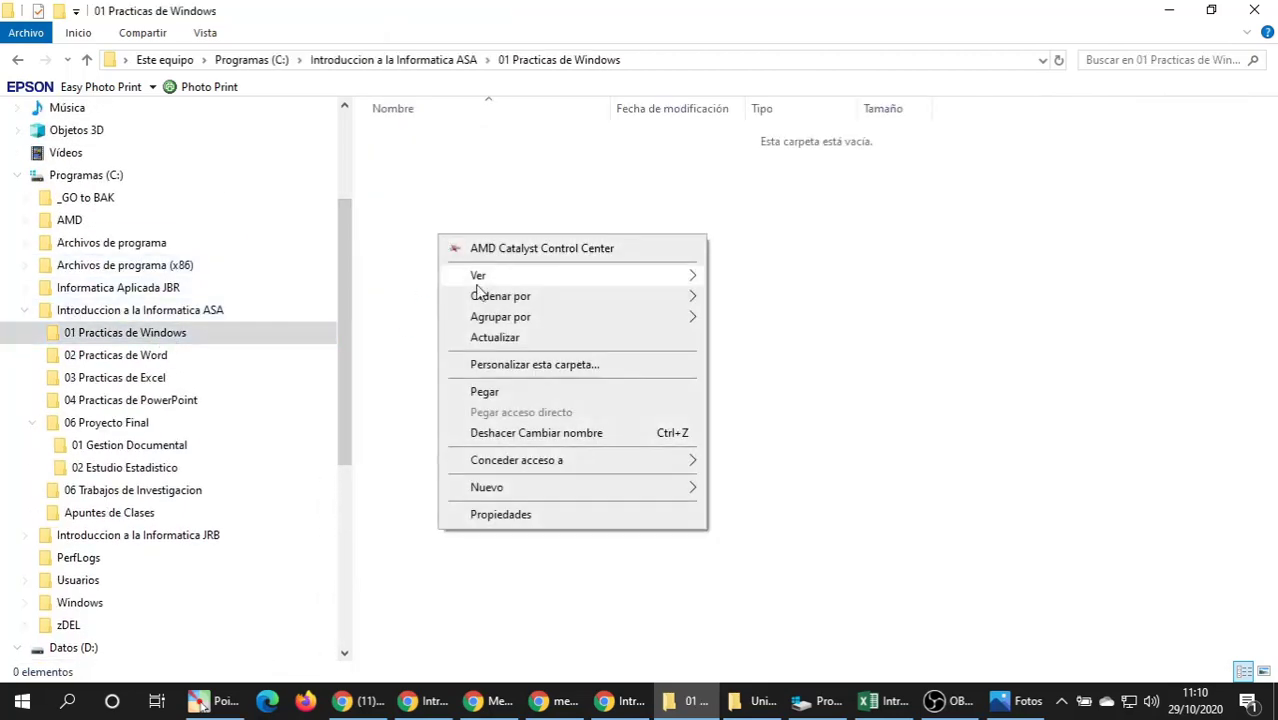
pyautogui.click(505, 392)
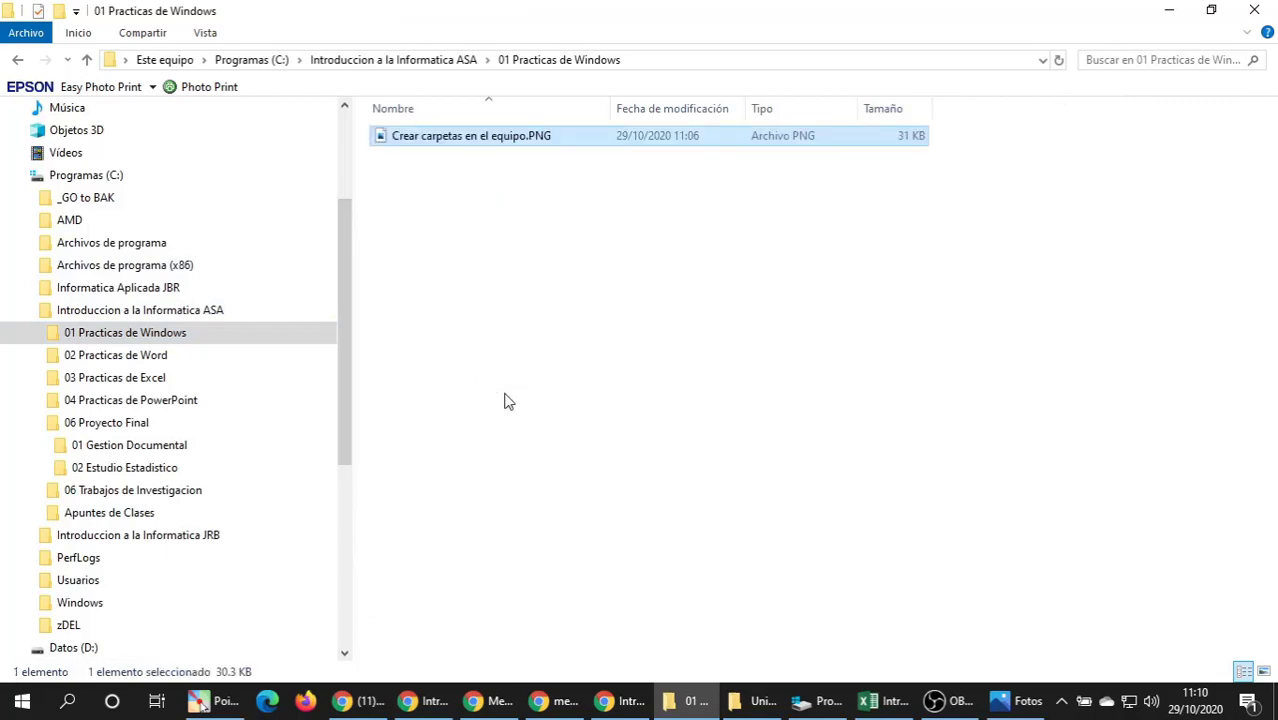
pyautogui.moveTo(340, 262); pyautogui.dragTo(351, 448)
# - Move Crear carpetas en google drive.PNG from _Descargas into 01 Practicas de Windows as well
pyautogui.click(88, 288)
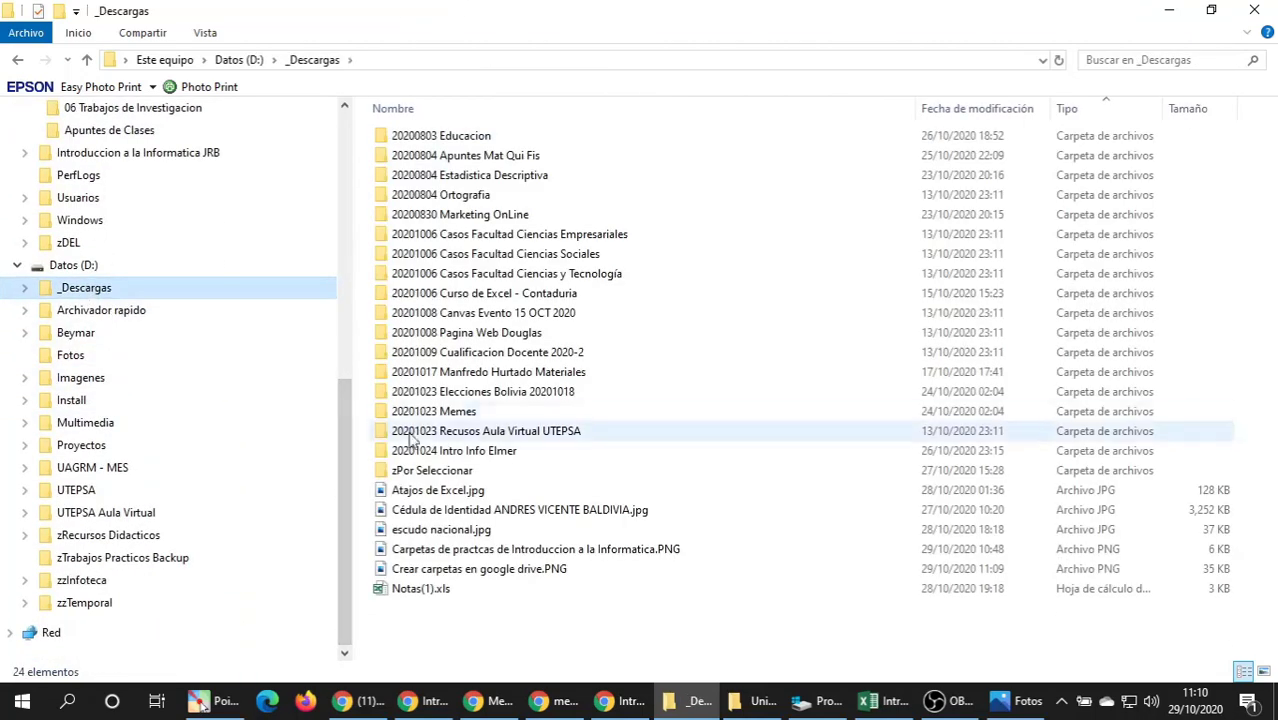
pyautogui.click(506, 578)
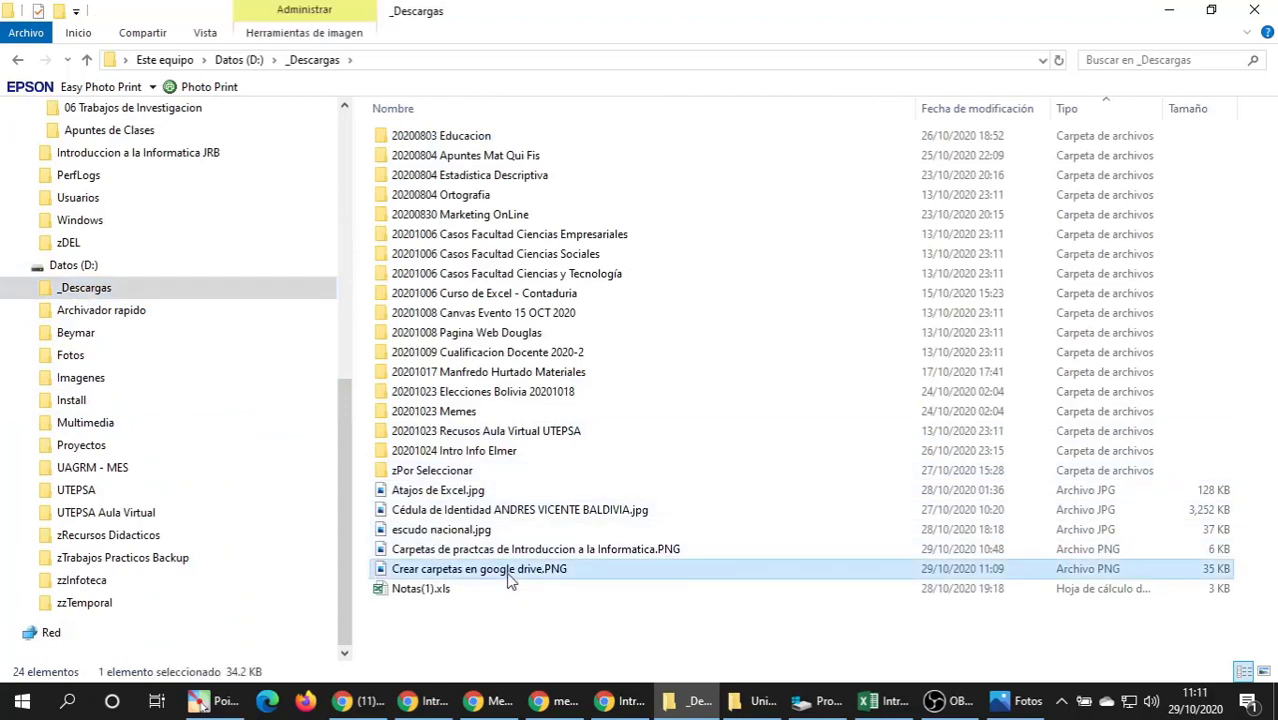
pyautogui.rightClick(509, 576)
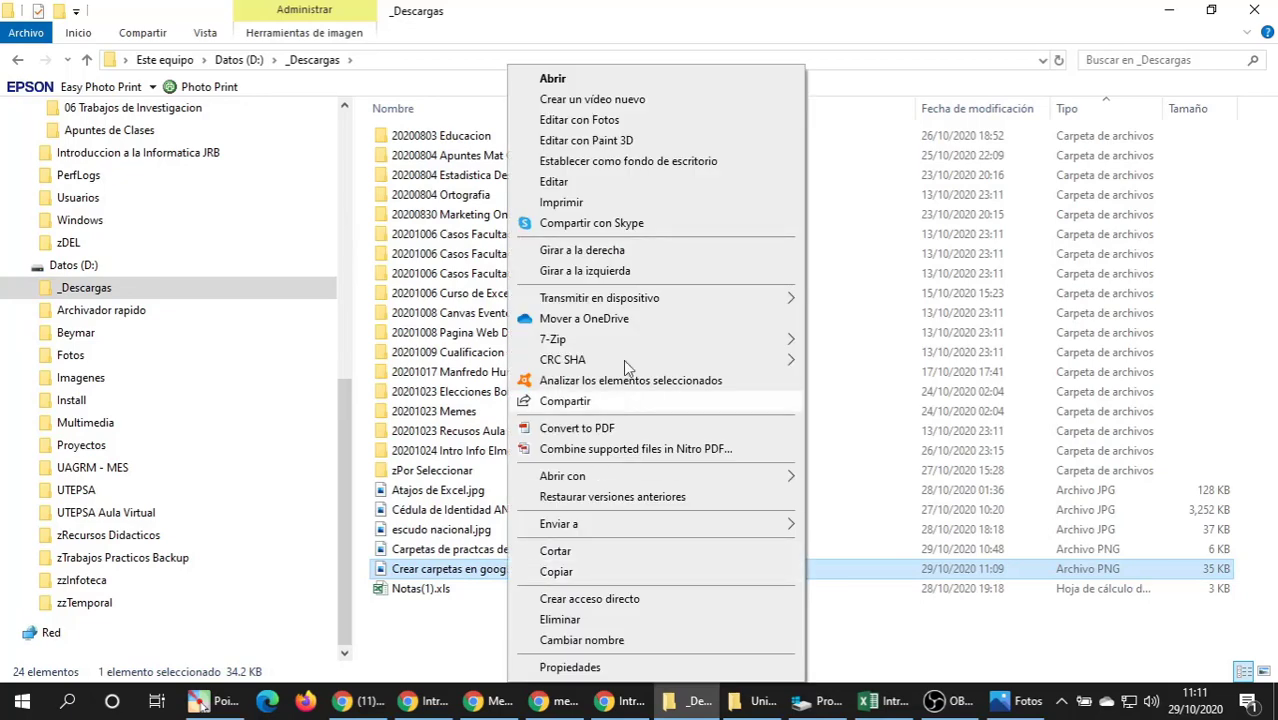
pyautogui.click(586, 556)
pyautogui.scroll(4, 208, 322)
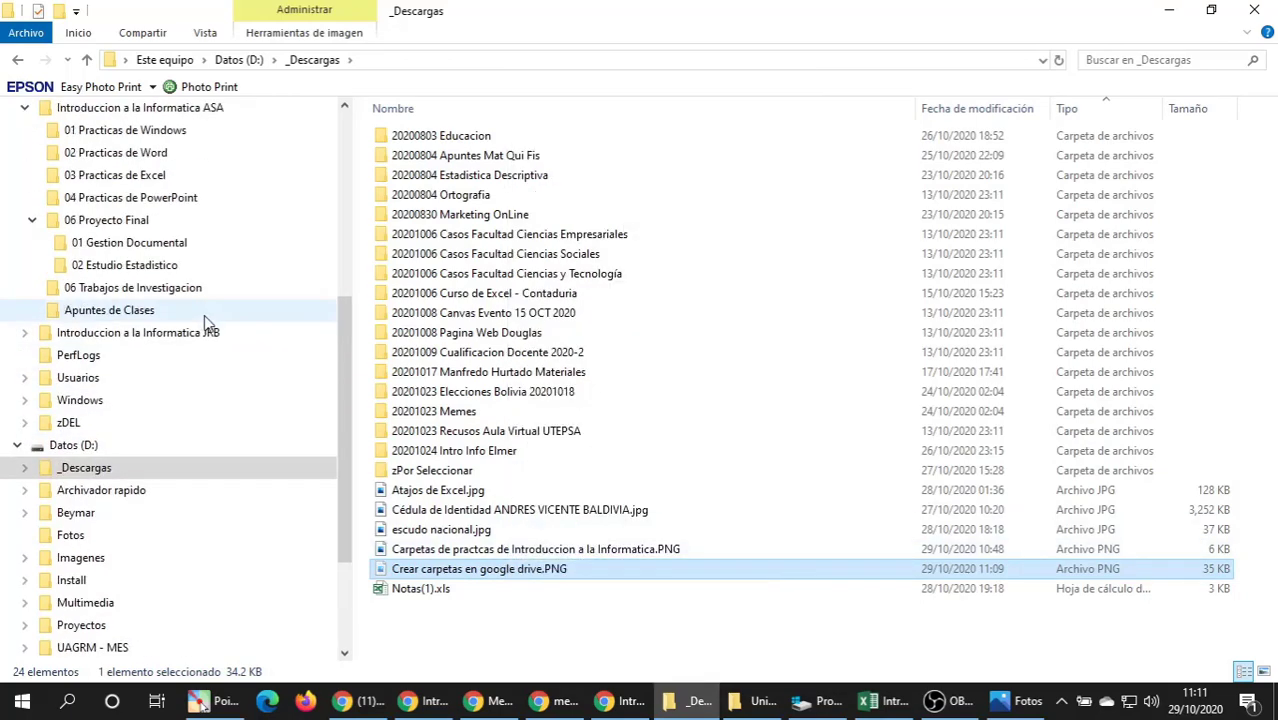
pyautogui.scroll(1, 145, 243)
pyautogui.click(132, 220)
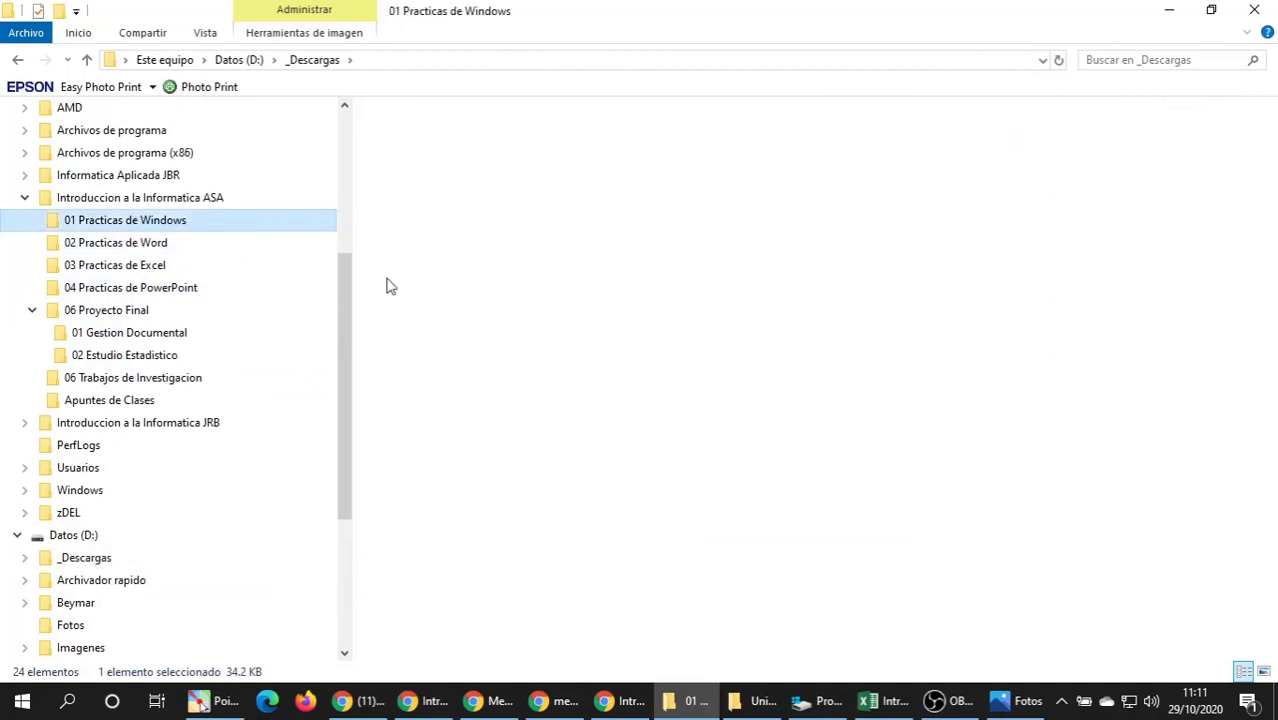
pyautogui.rightClick(502, 297)
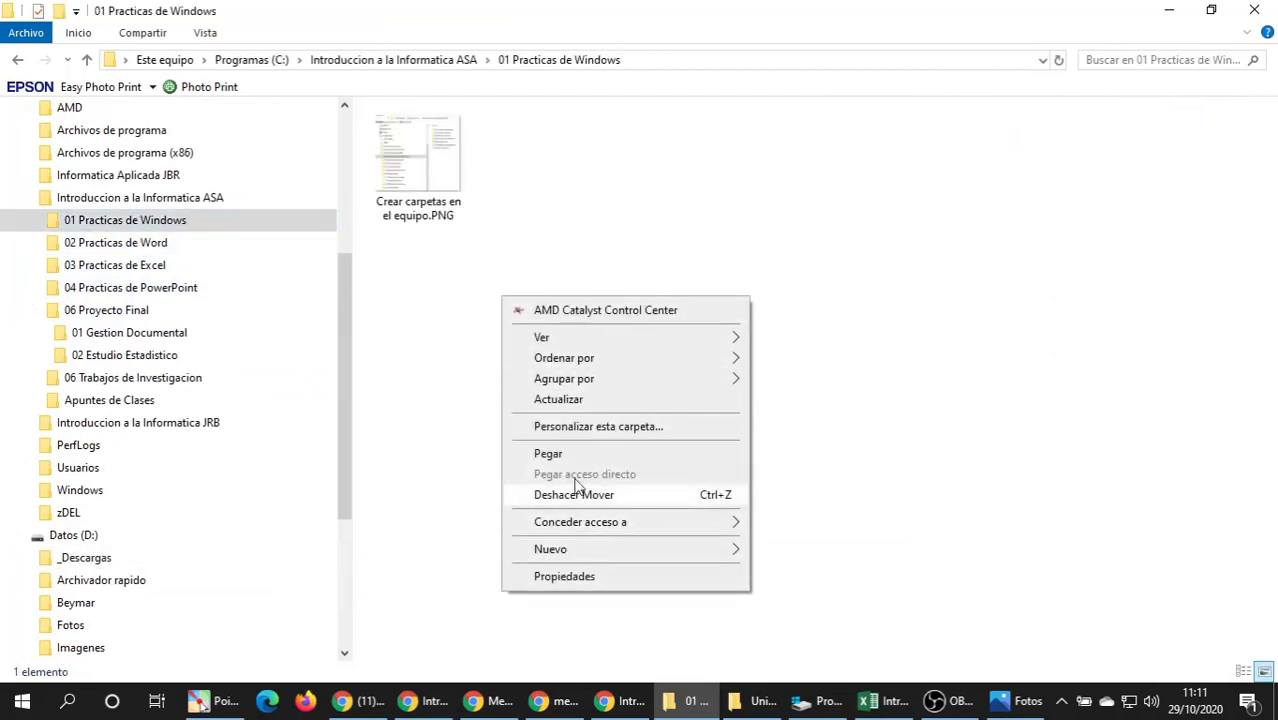
pyautogui.click(567, 451)
pyautogui.click(565, 456)
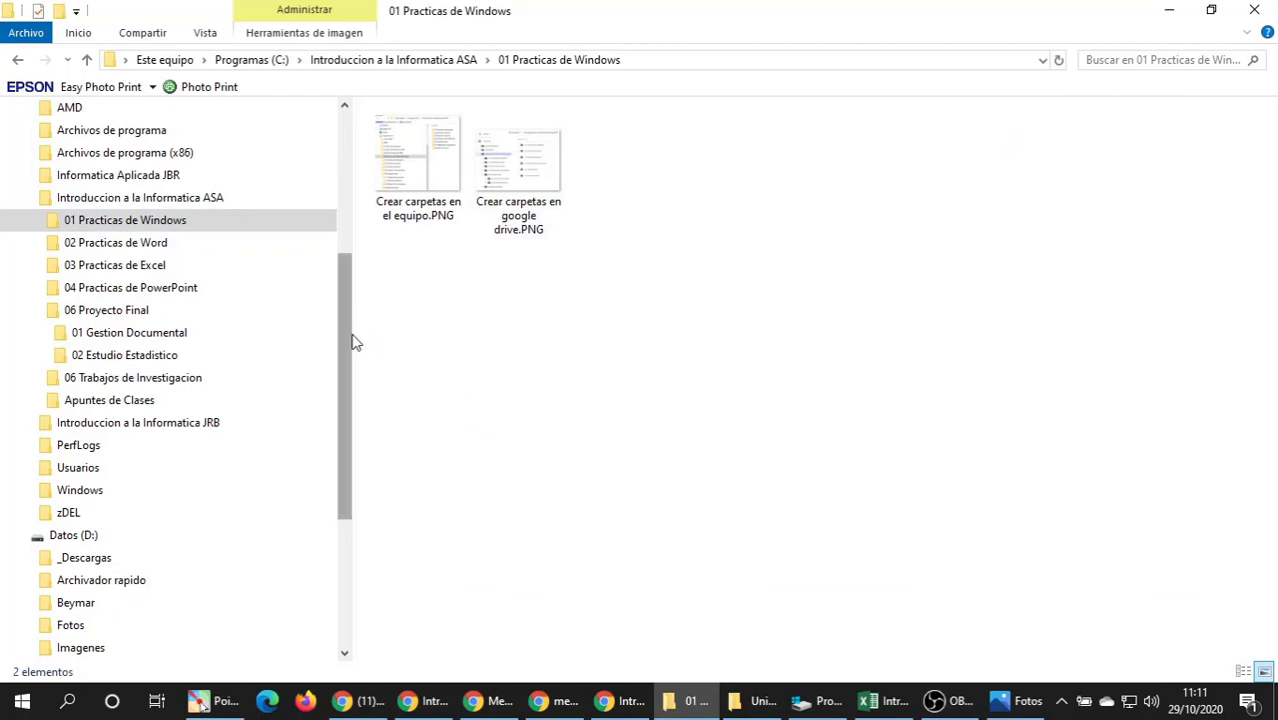
pyautogui.moveTo(354, 337); pyautogui.dragTo(371, 485)
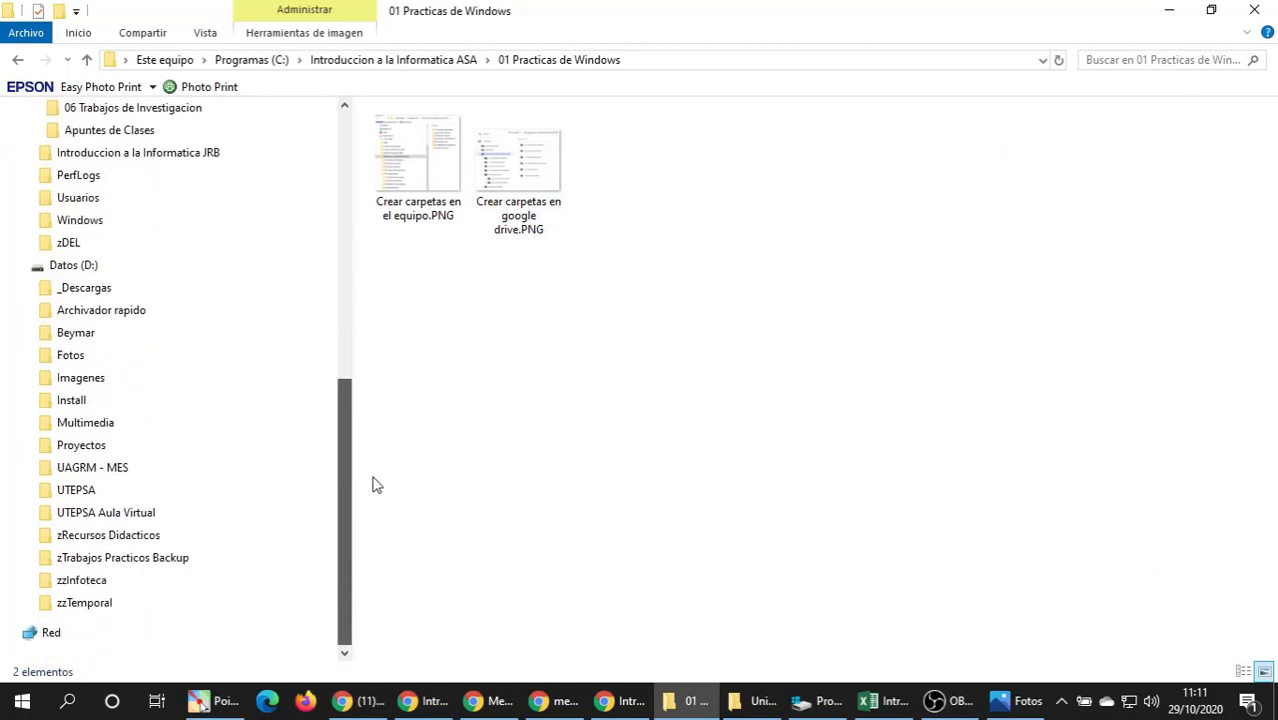
# - Preview the Carpetas de practcas screenshot in _Descargas, then delete it to the recycle bin
pyautogui.click(95, 288)
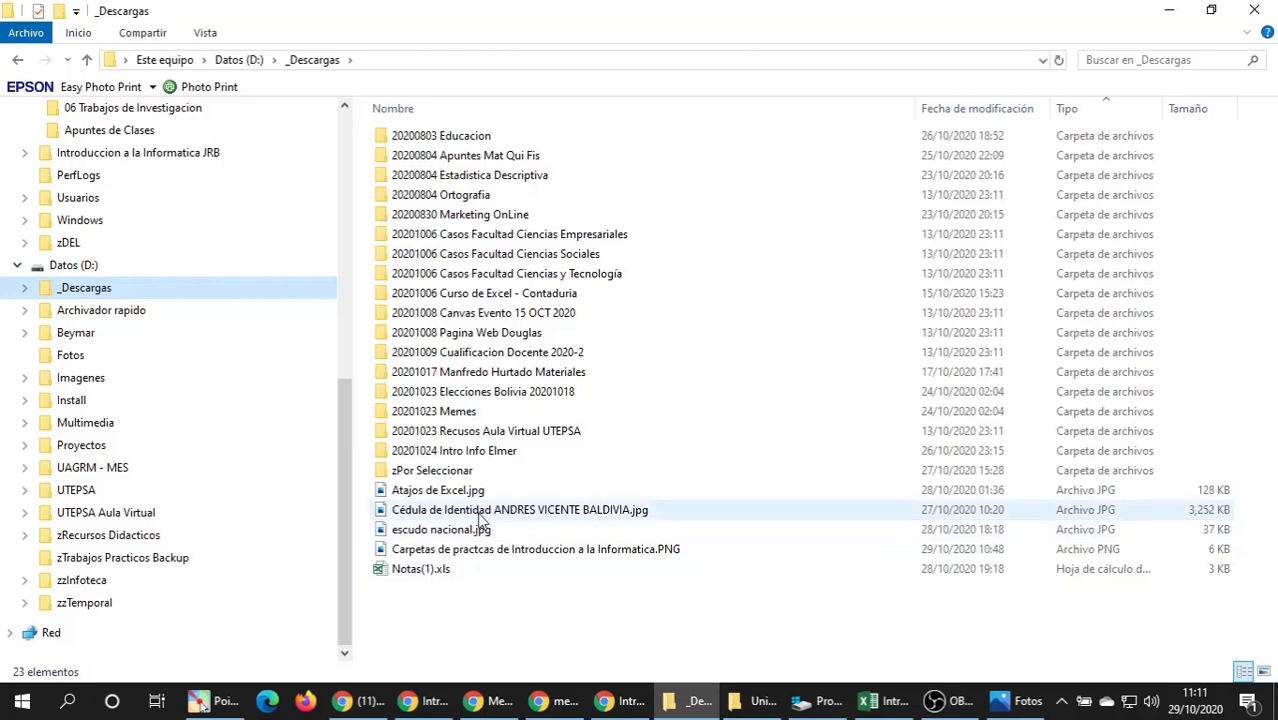
pyautogui.doubleClick(478, 552)
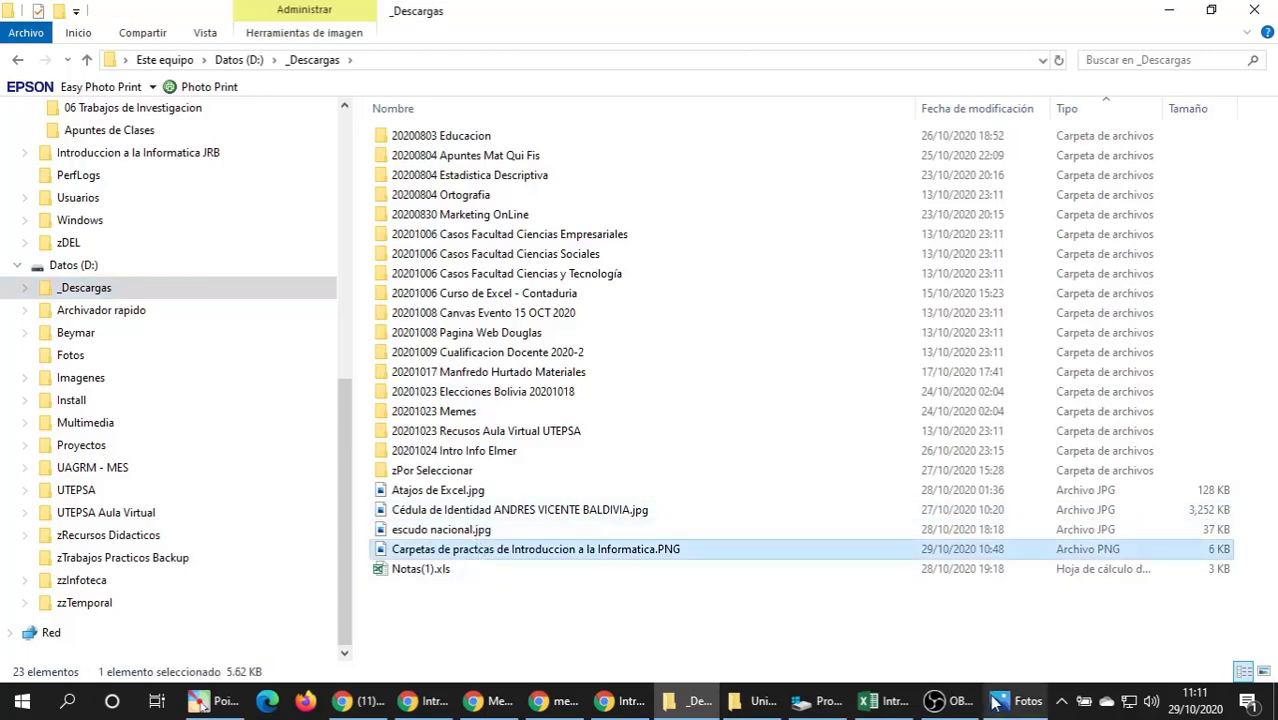
pyautogui.click(1272, 9)
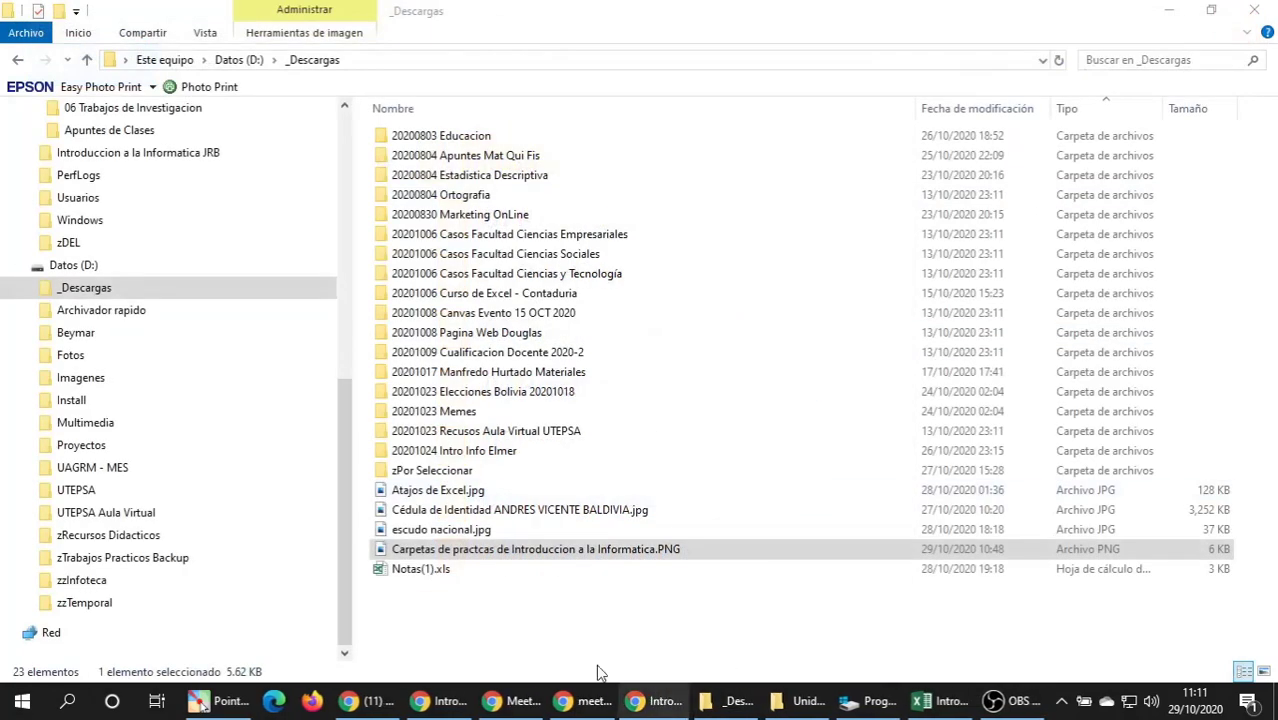
pyautogui.click(522, 553)
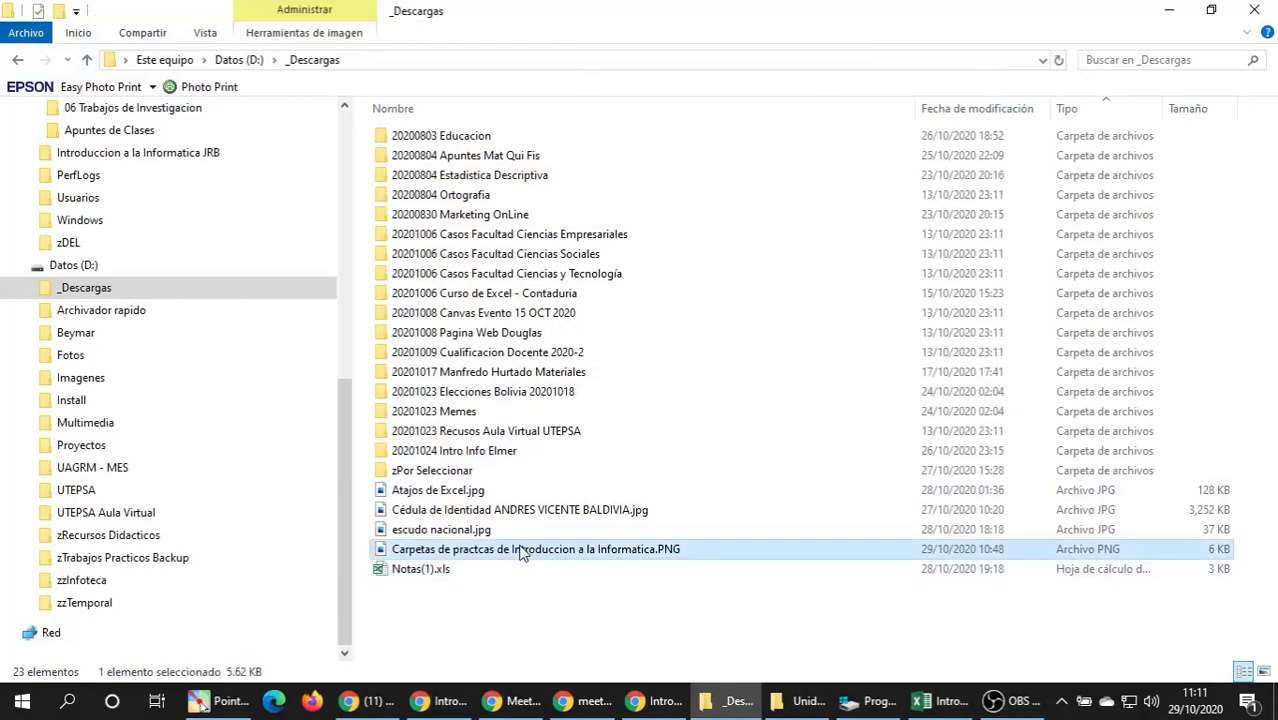
pyautogui.rightClick(519, 553)
pyautogui.click(490, 594)
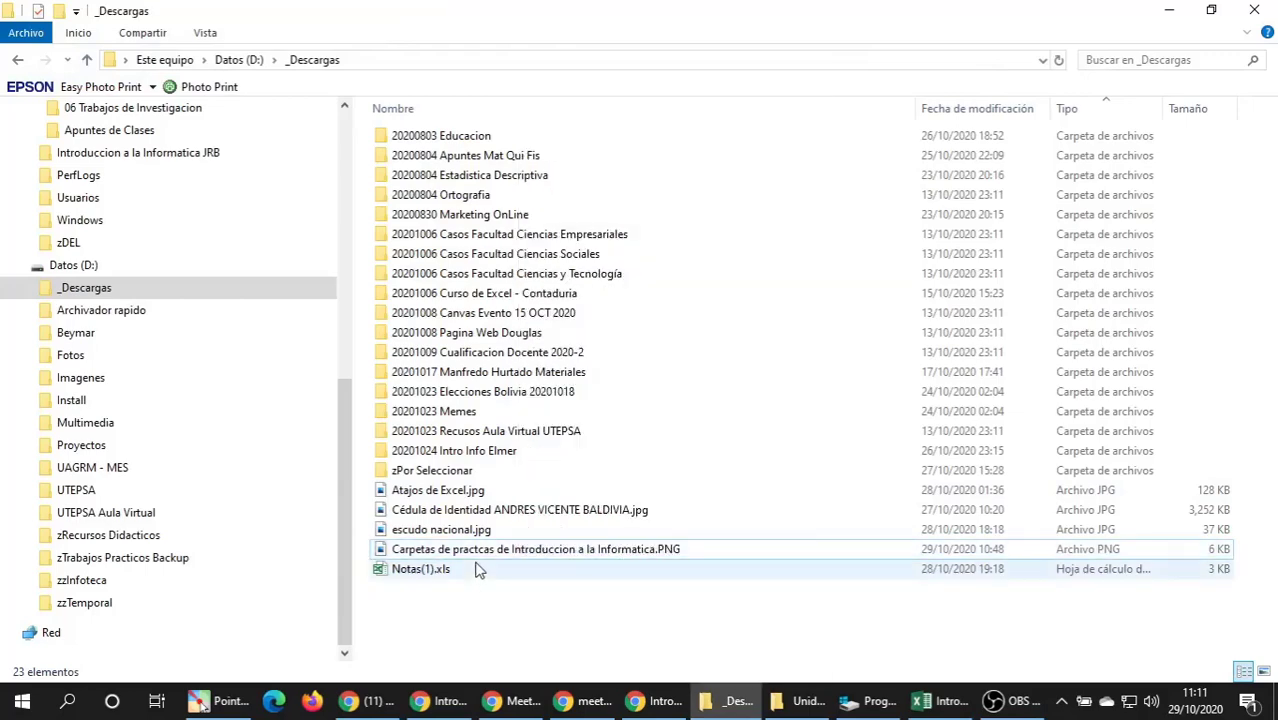
pyautogui.rightClick(489, 558)
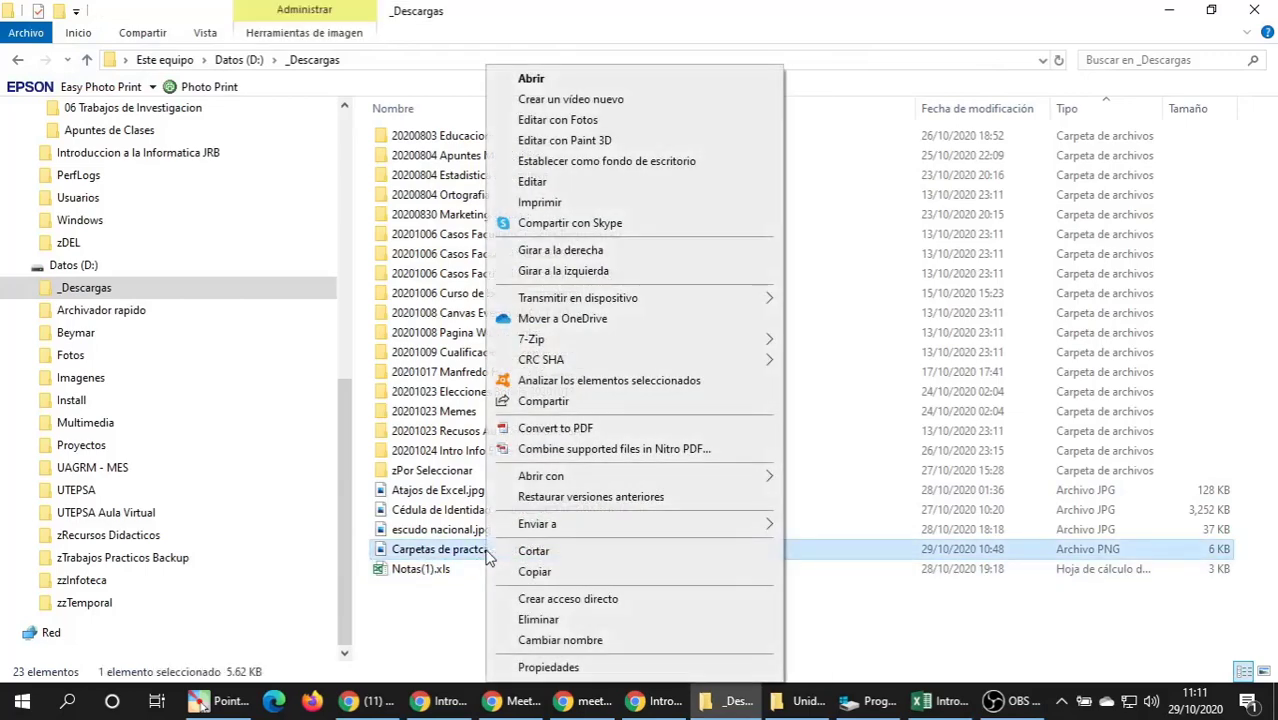
pyautogui.click(540, 620)
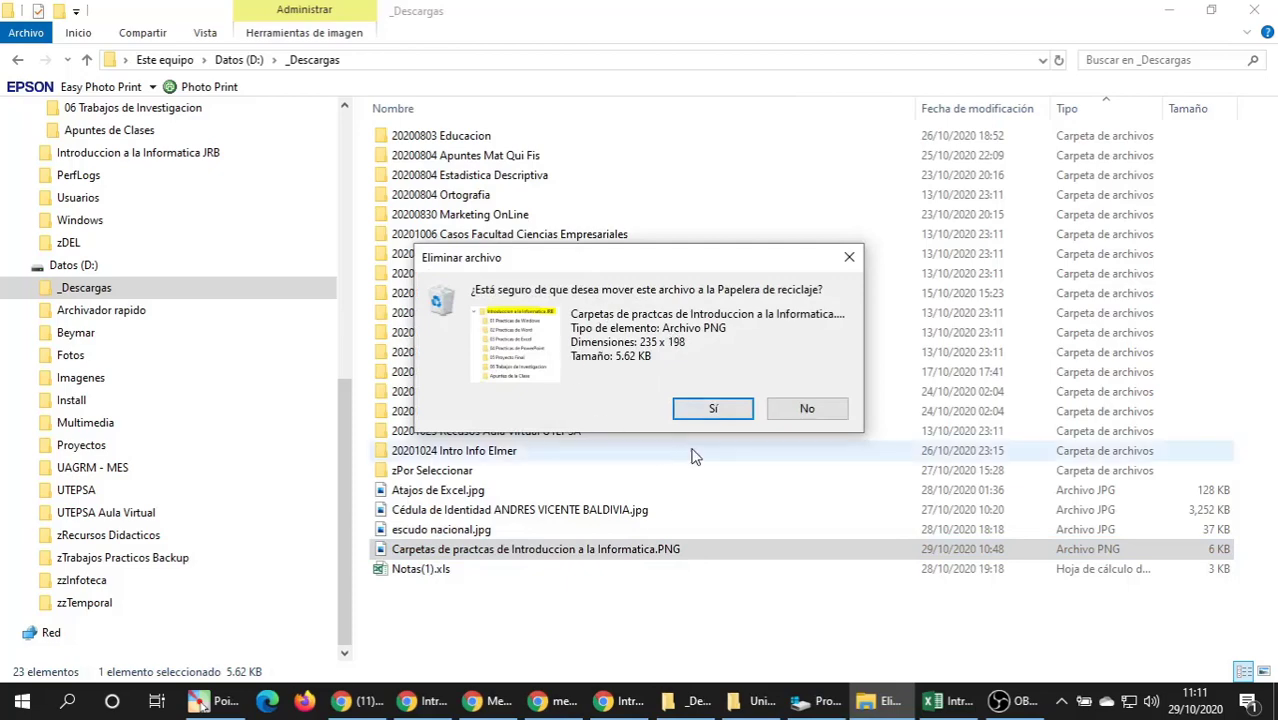
pyautogui.click(713, 409)
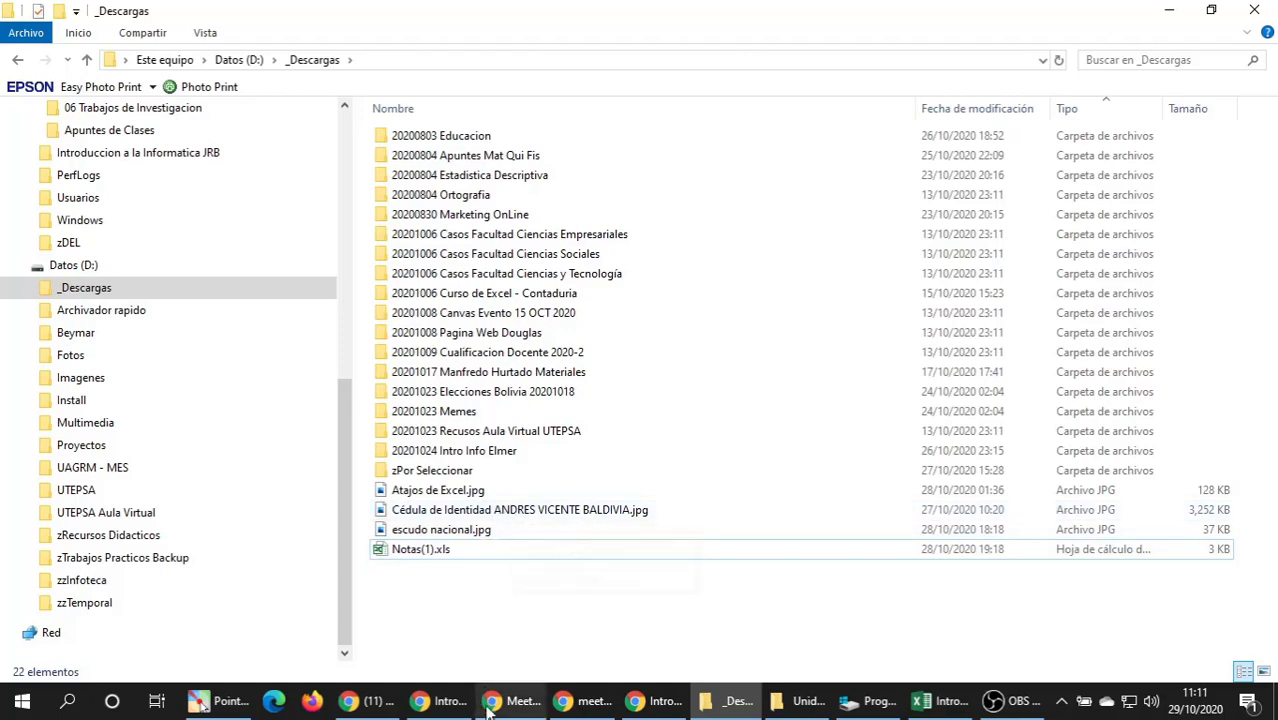
# - Open 01 Practicas de Windows to check both screenshots, then return to the Google Sites course page
pyautogui.scroll(6, 75, 338)
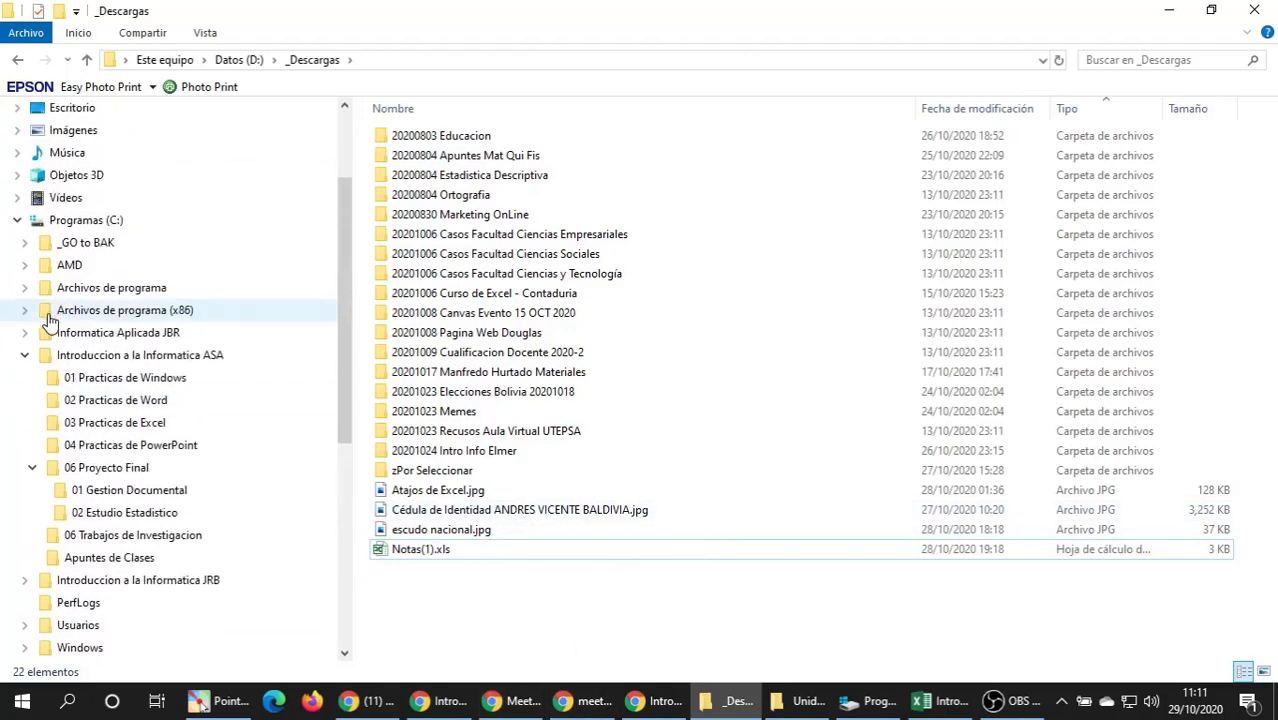
pyautogui.click(100, 360)
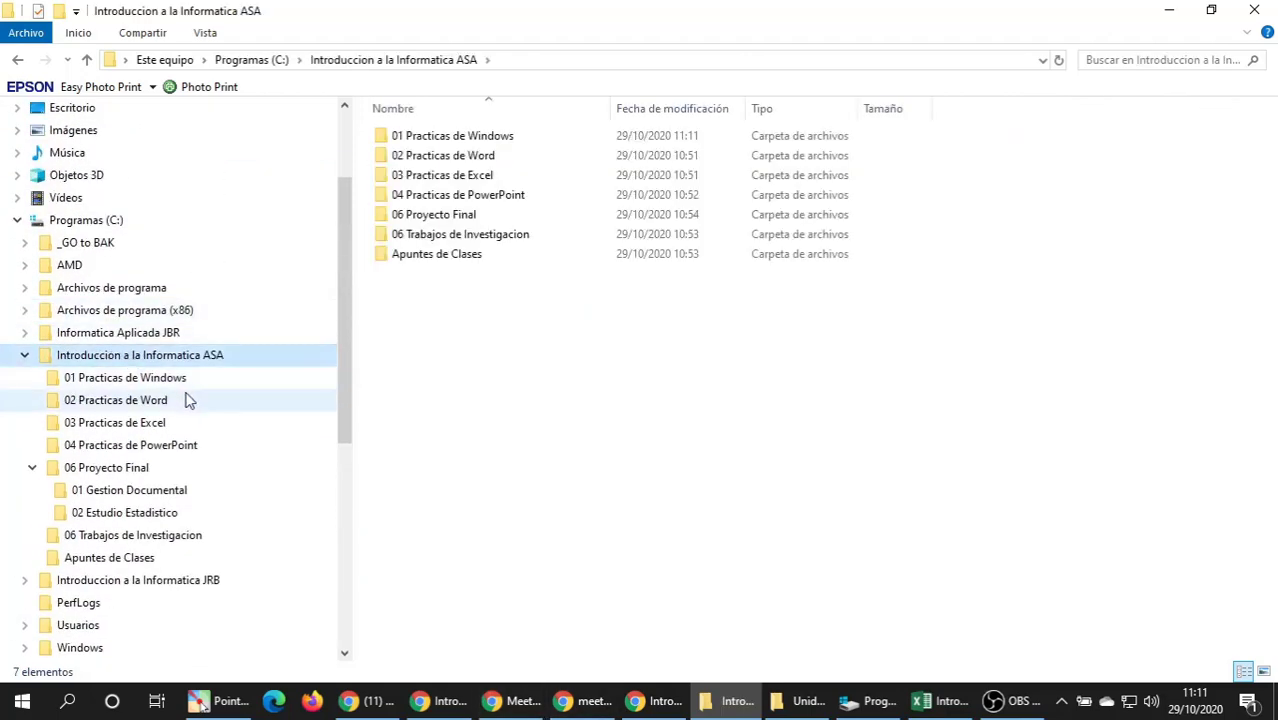
pyautogui.click(162, 382)
pyautogui.moveTo(687, 346); pyautogui.dragTo(406, 120)
pyautogui.click(672, 560)
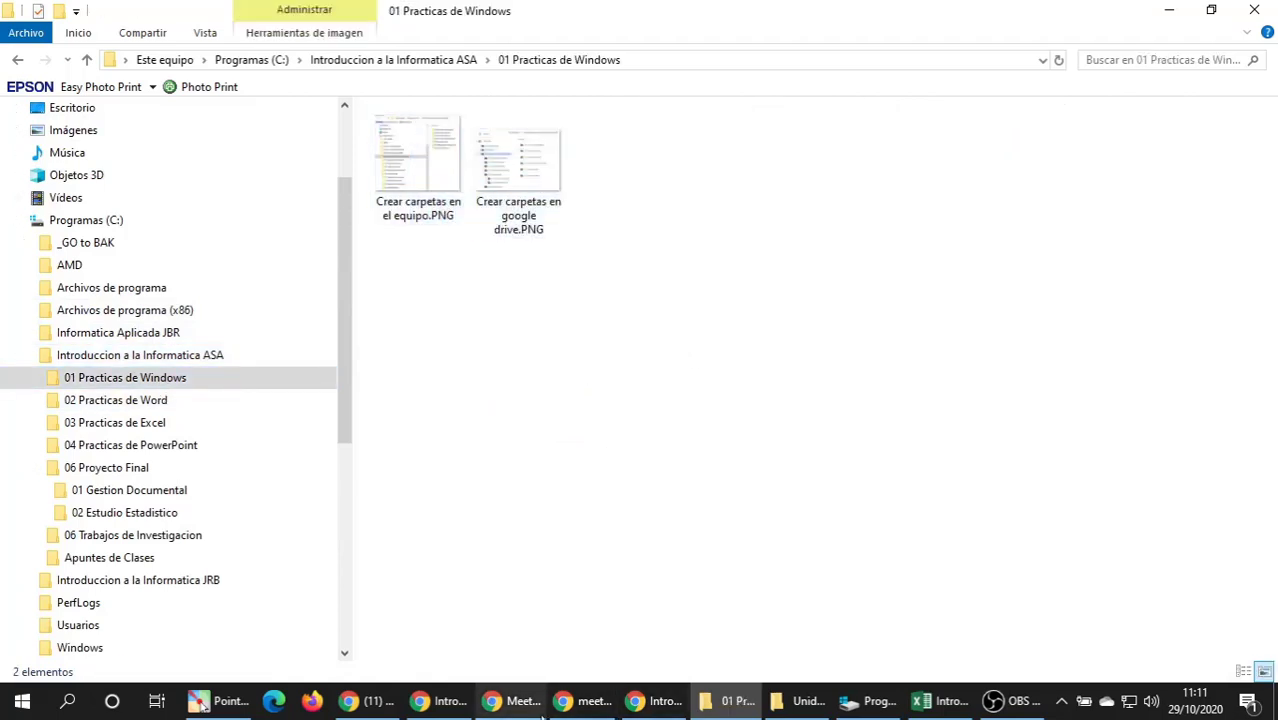
pyautogui.click(440, 700)
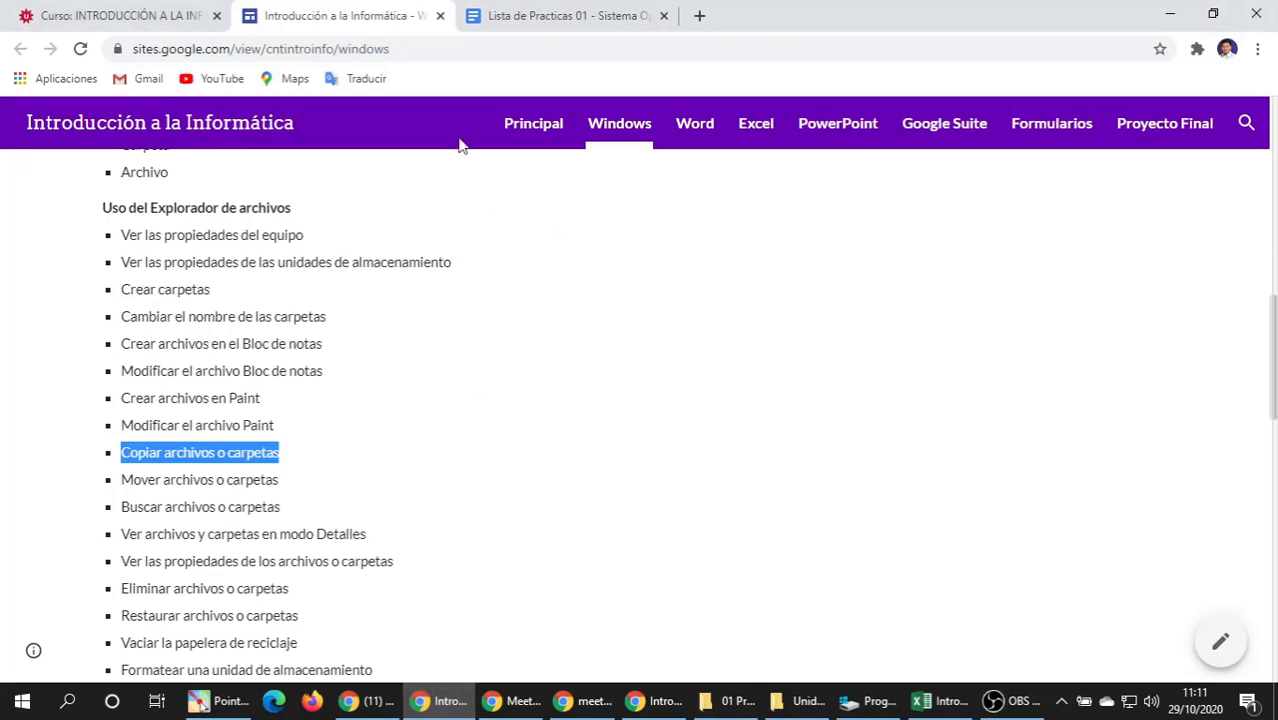
# - Check the folder-creation items in Lista de Practicas 01, then minimize all windows to the desktop
pyautogui.click(566, 15)
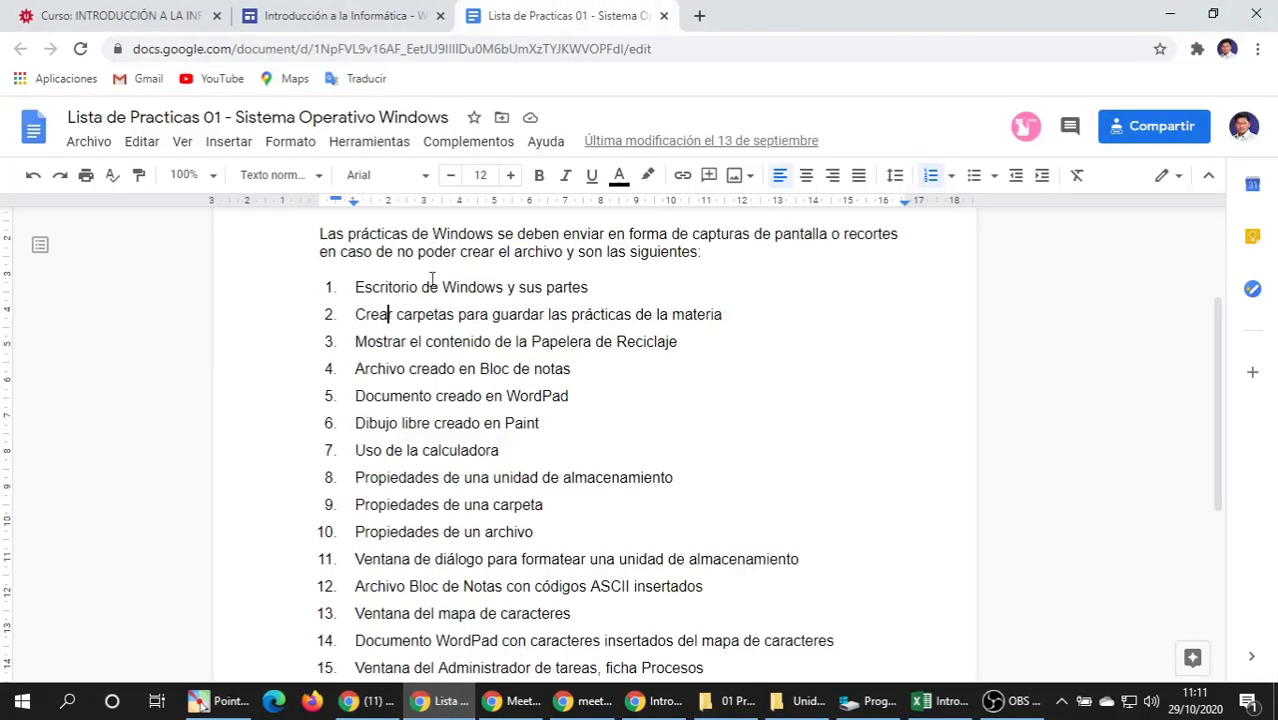
pyautogui.tripleClick(403, 320)
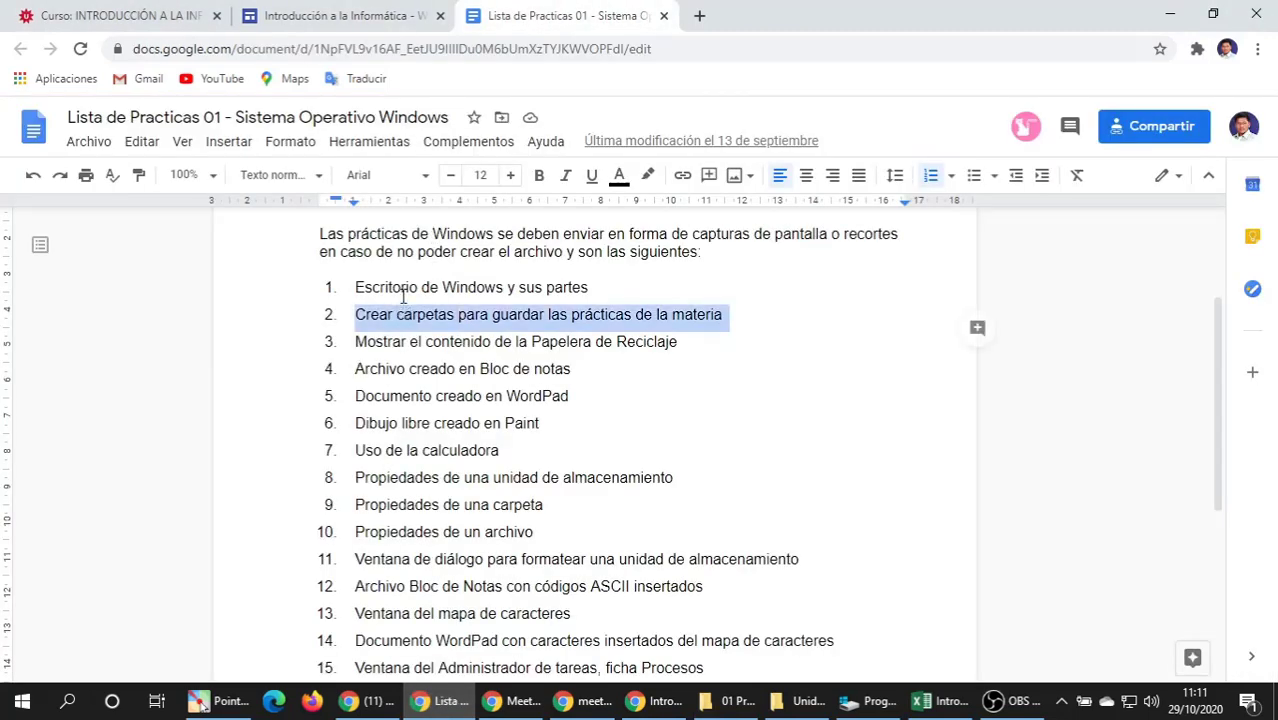
pyautogui.tripleClick(403, 293)
pyautogui.tripleClick(387, 313)
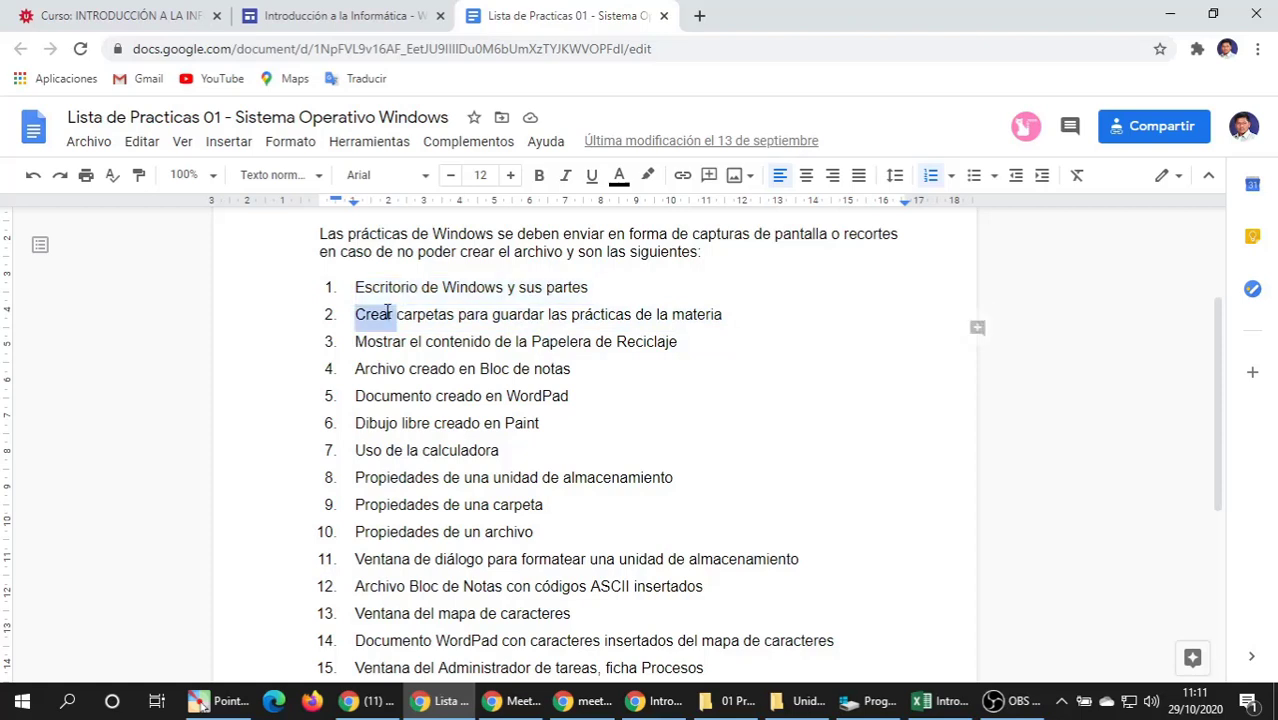
pyautogui.click(399, 289)
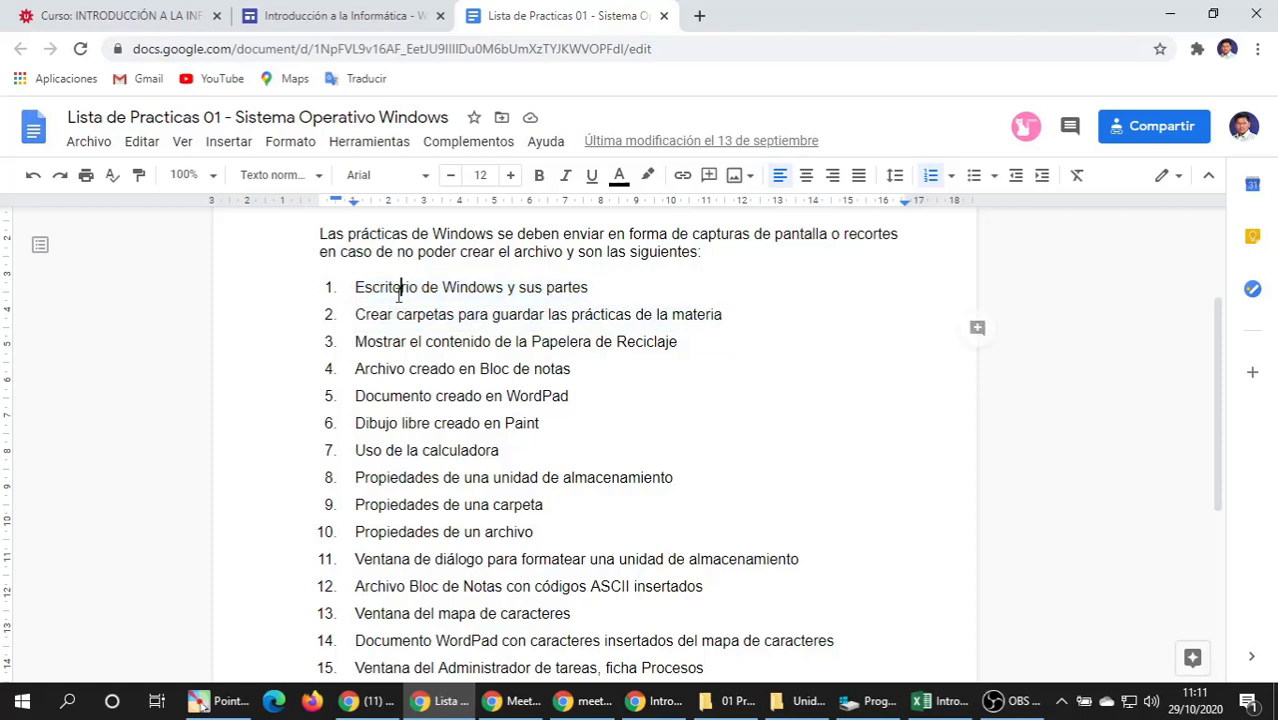
pyautogui.click(1274, 700)
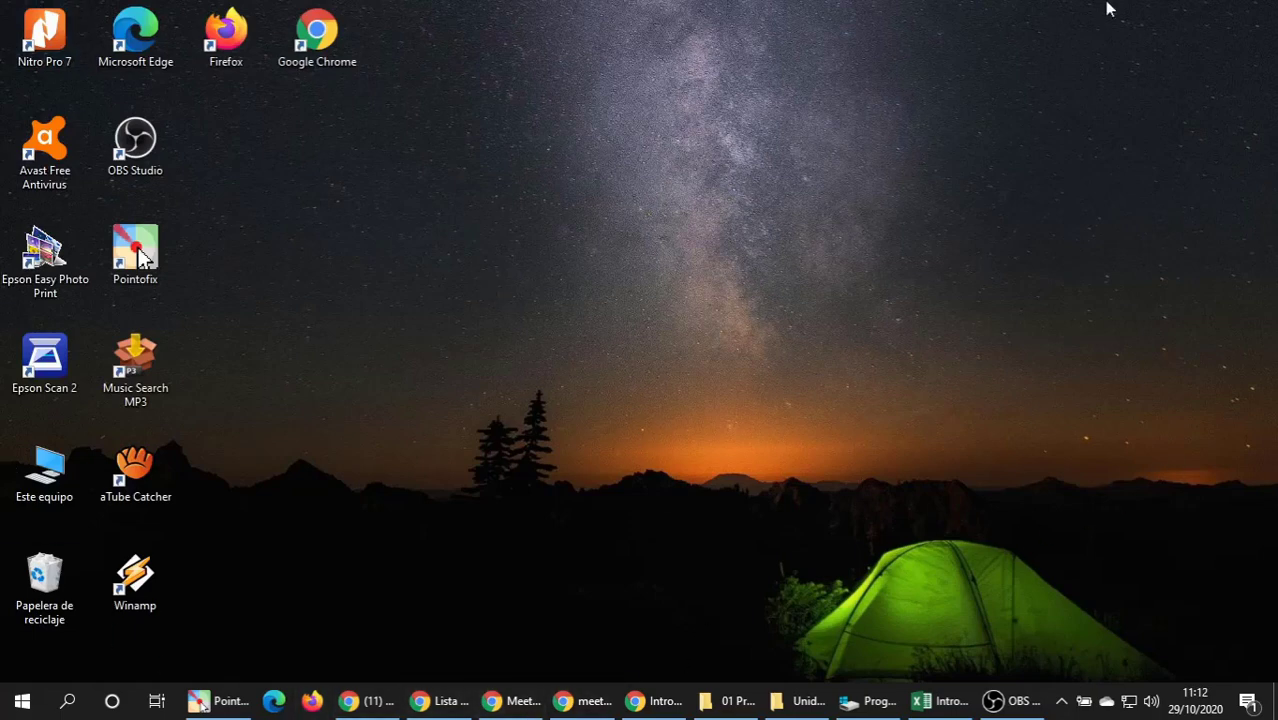
# - In Pointofix, draw yellow arrows to the Chrome icon, the Este equipo icon and the bottom-left corner
pyautogui.click(205, 703)
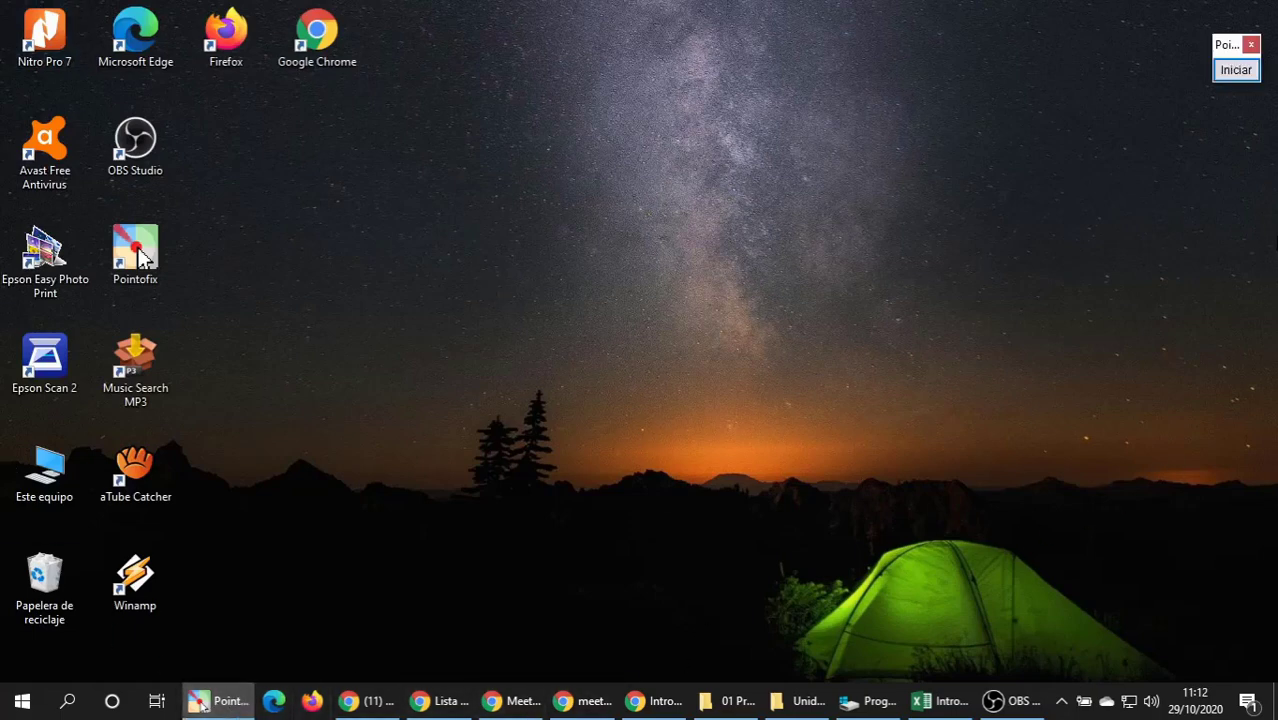
pyautogui.click(1236, 70)
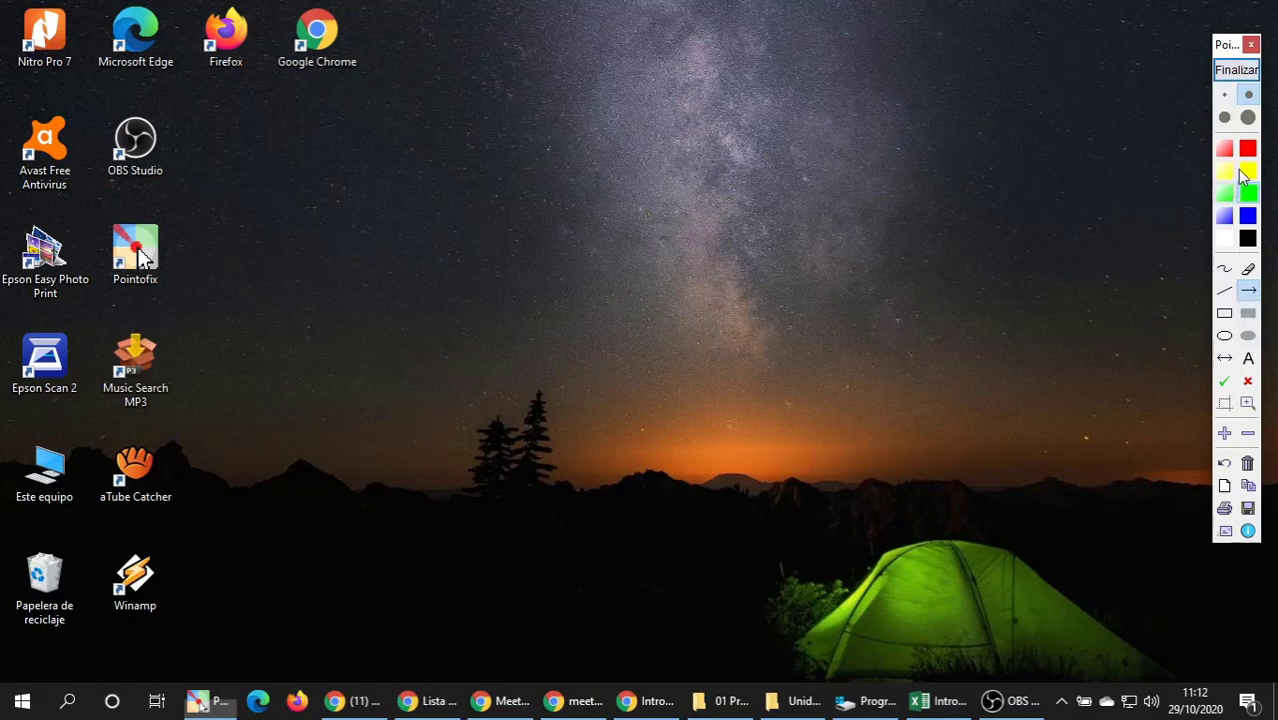
pyautogui.moveTo(379, 114); pyautogui.dragTo(303, 50)
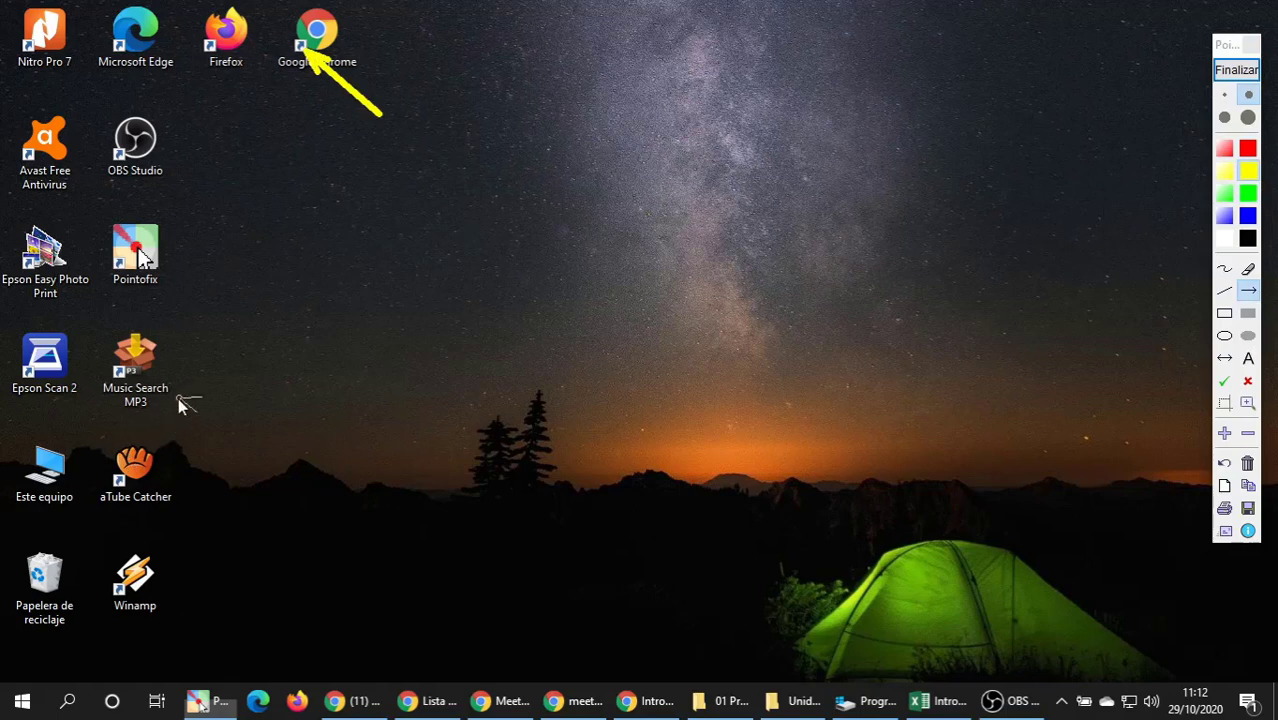
pyautogui.moveTo(181, 399); pyautogui.dragTo(79, 450)
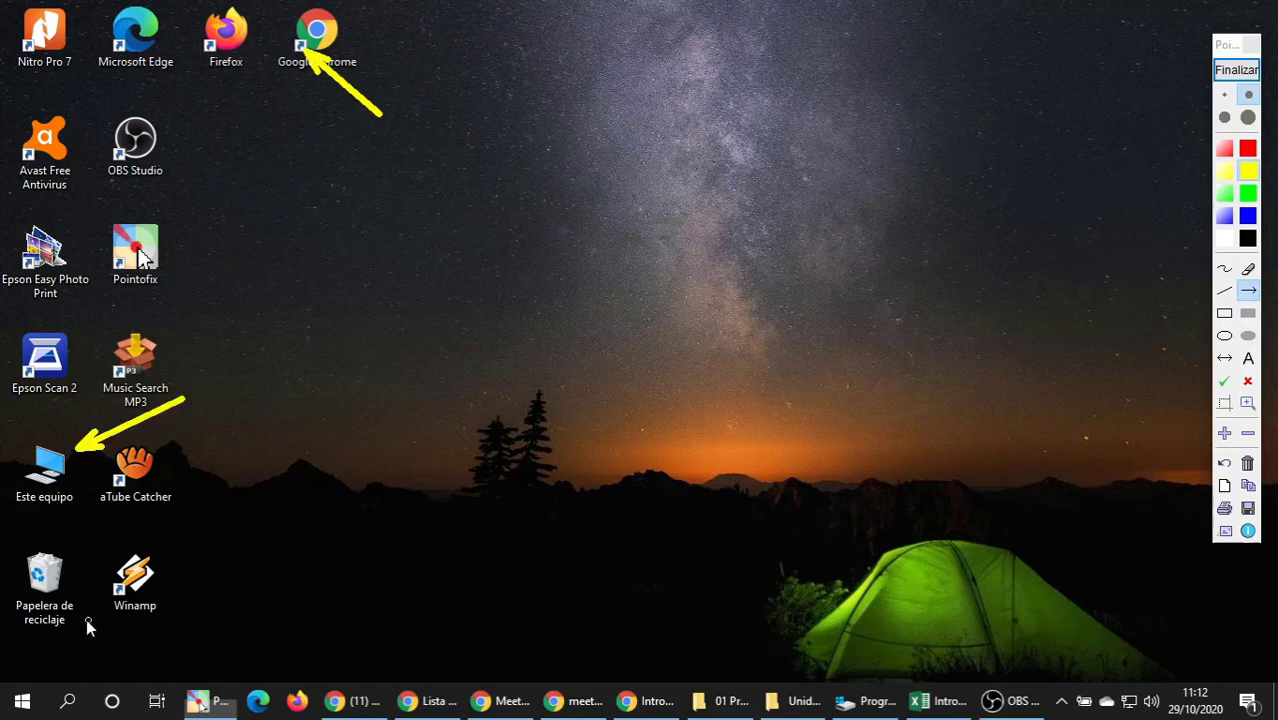
pyautogui.moveTo(43, 661); pyautogui.dragTo(38, 664)
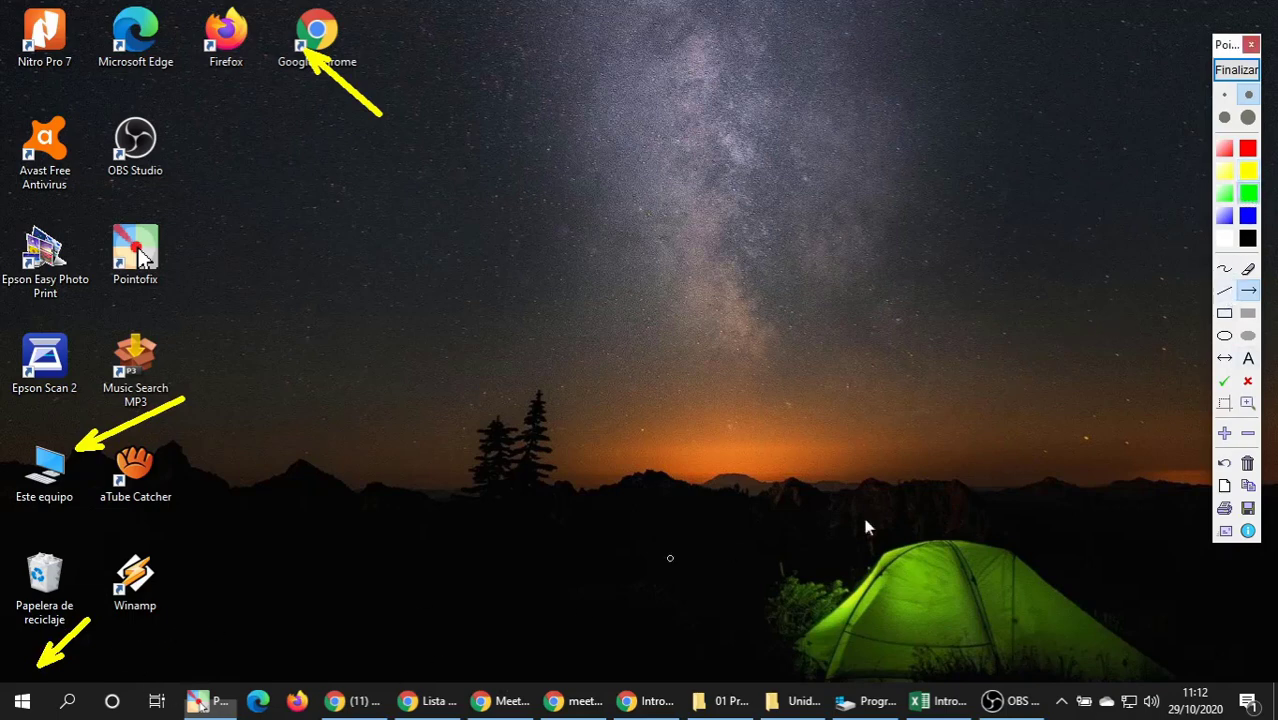
# - Span the taskbar with green and blue double arrows and point an arrow at the bottom-right corner
pyautogui.click(1224, 357)
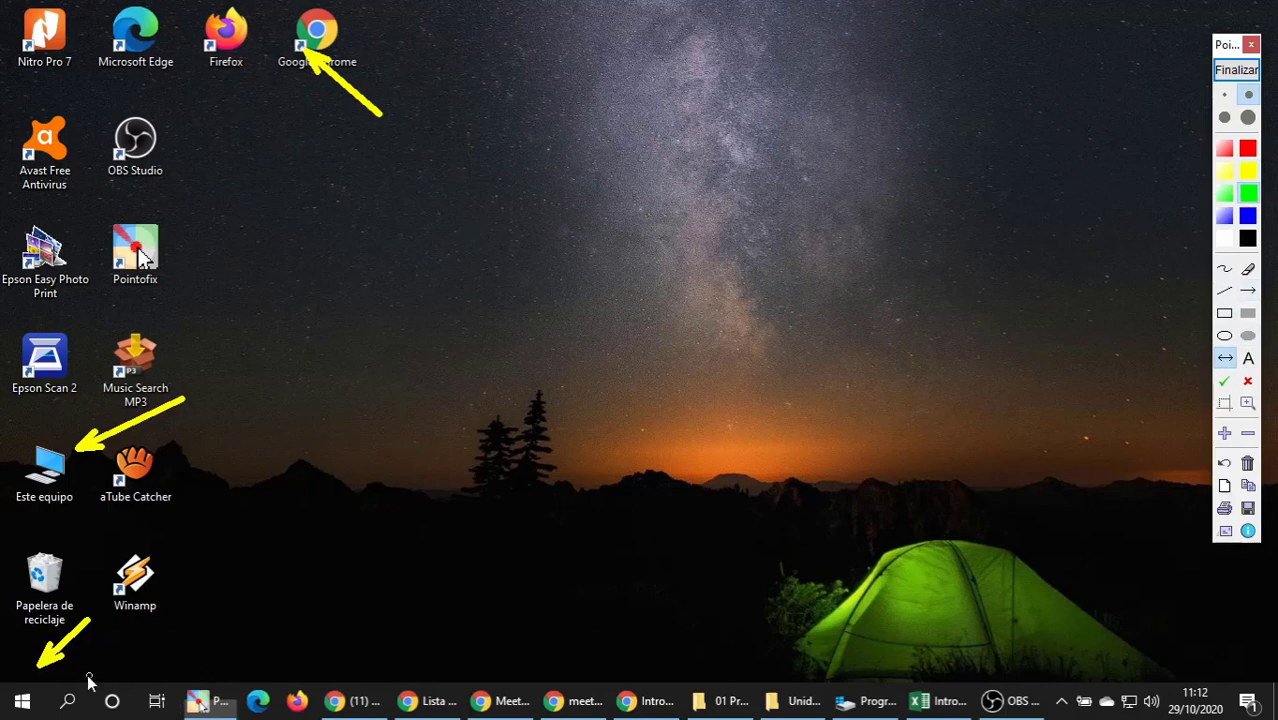
pyautogui.moveTo(69, 674); pyautogui.dragTo(308, 680)
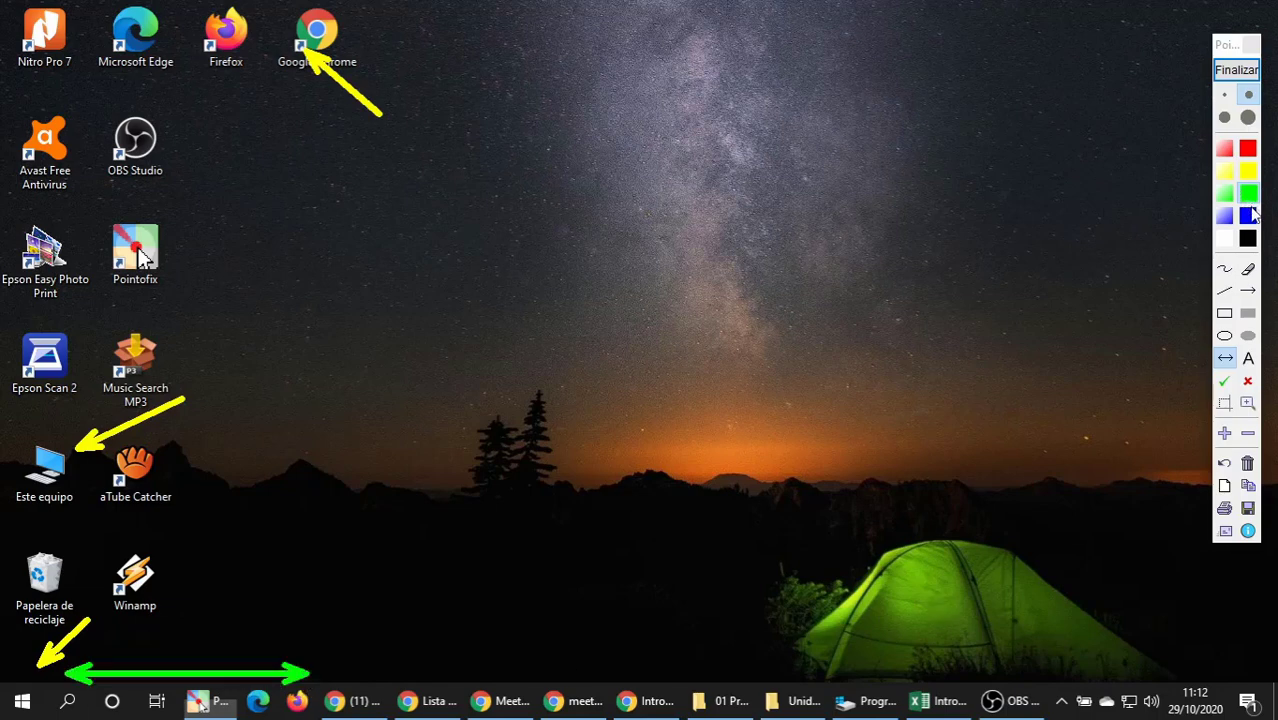
pyautogui.click(1249, 194)
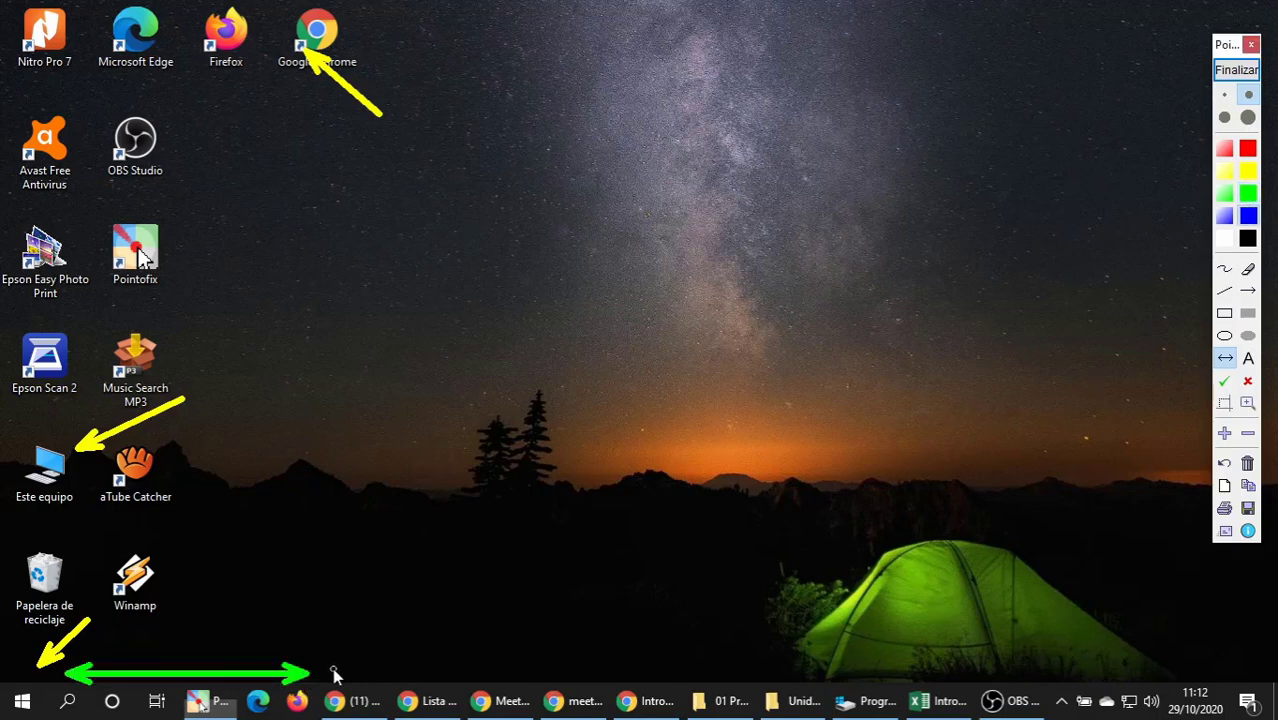
pyautogui.moveTo(335, 668); pyautogui.dragTo(1033, 673)
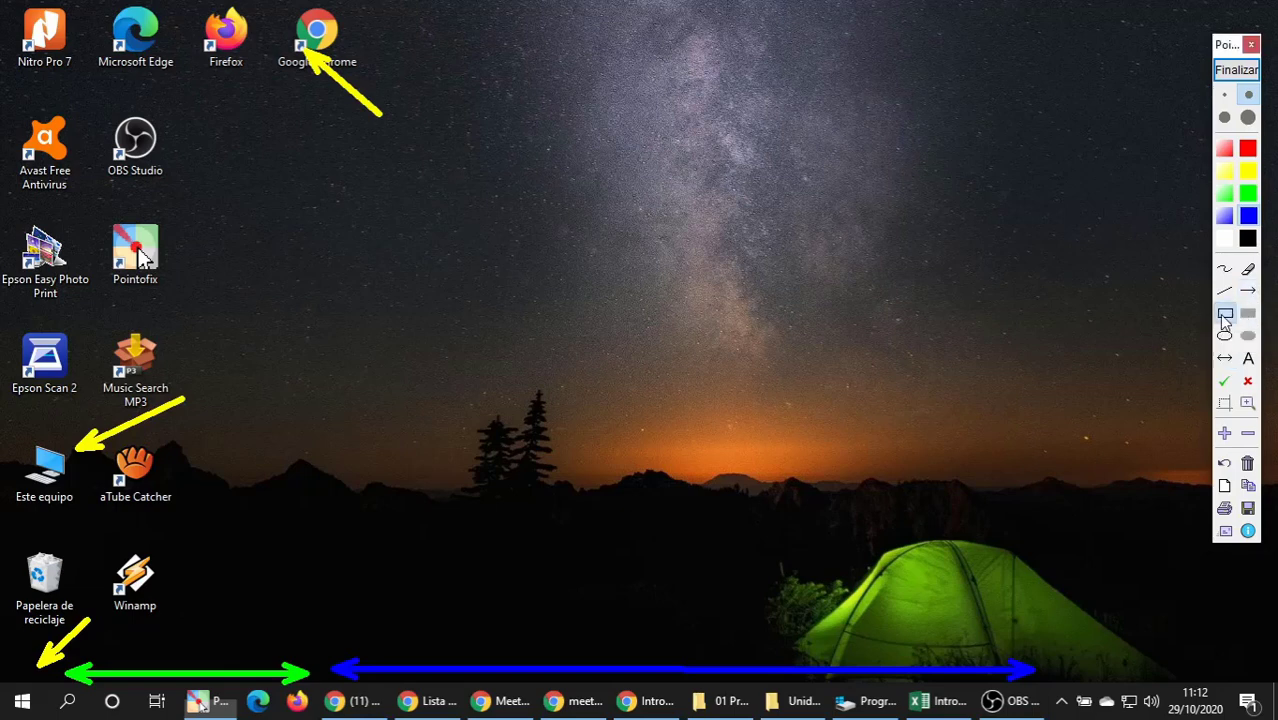
pyautogui.click(1224, 316)
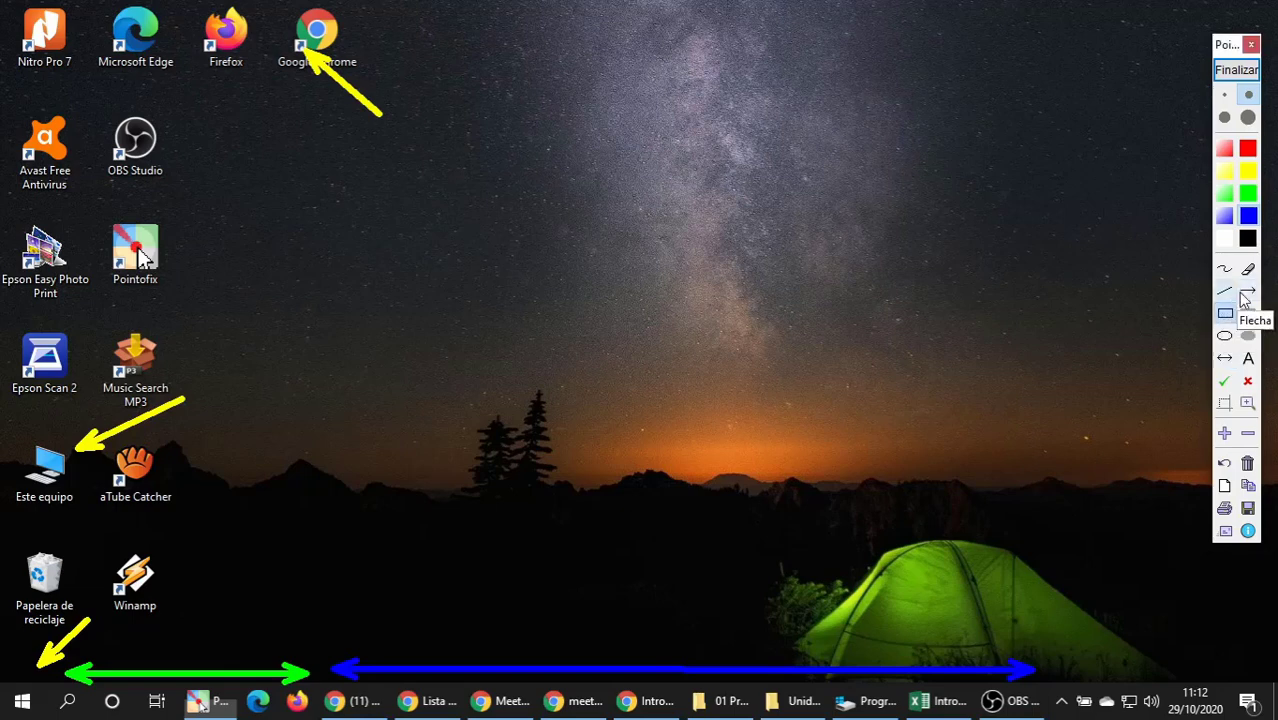
pyautogui.click(1224, 358)
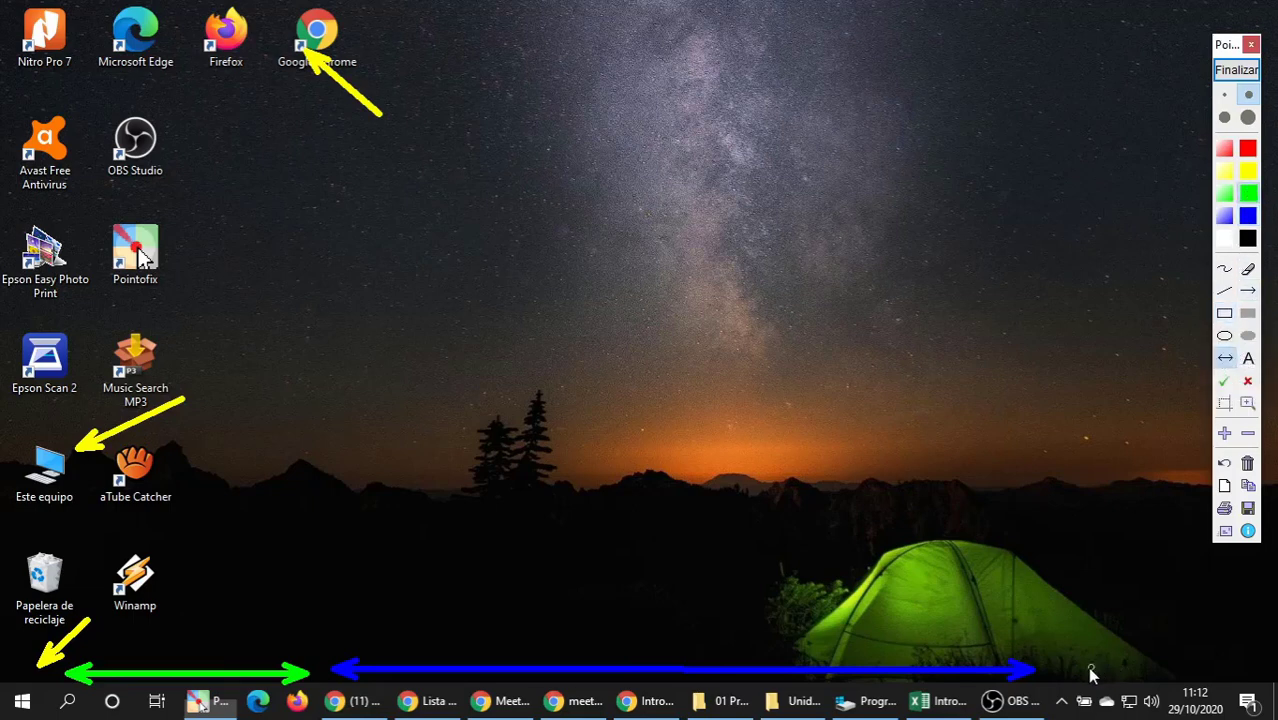
pyautogui.moveTo(1056, 668); pyautogui.dragTo(1268, 670)
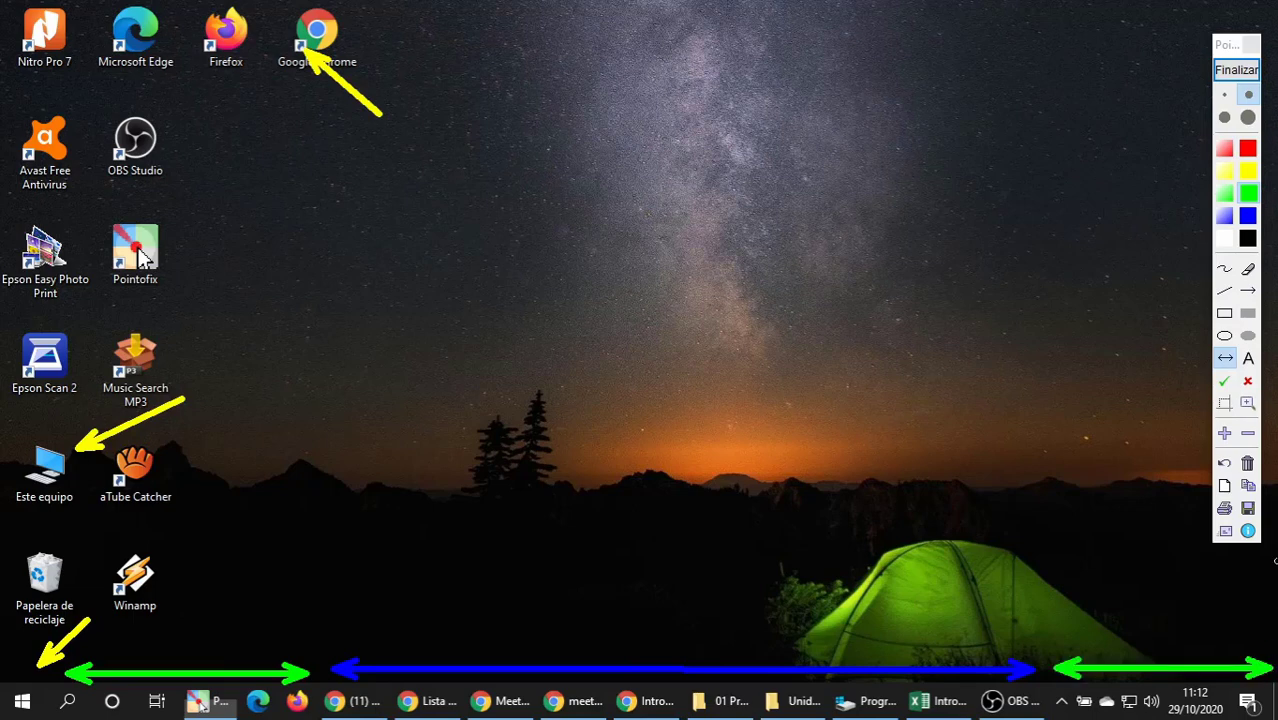
pyautogui.click(1248, 291)
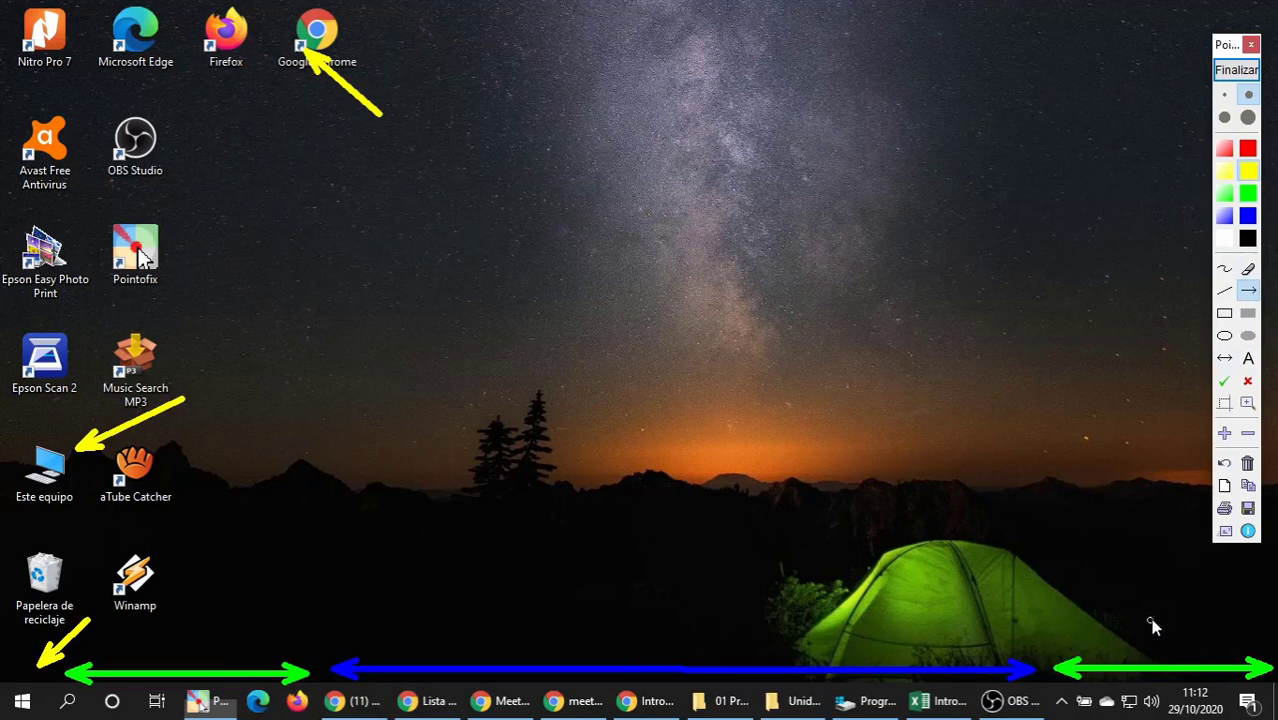
pyautogui.moveTo(1247, 686); pyautogui.dragTo(1274, 704)
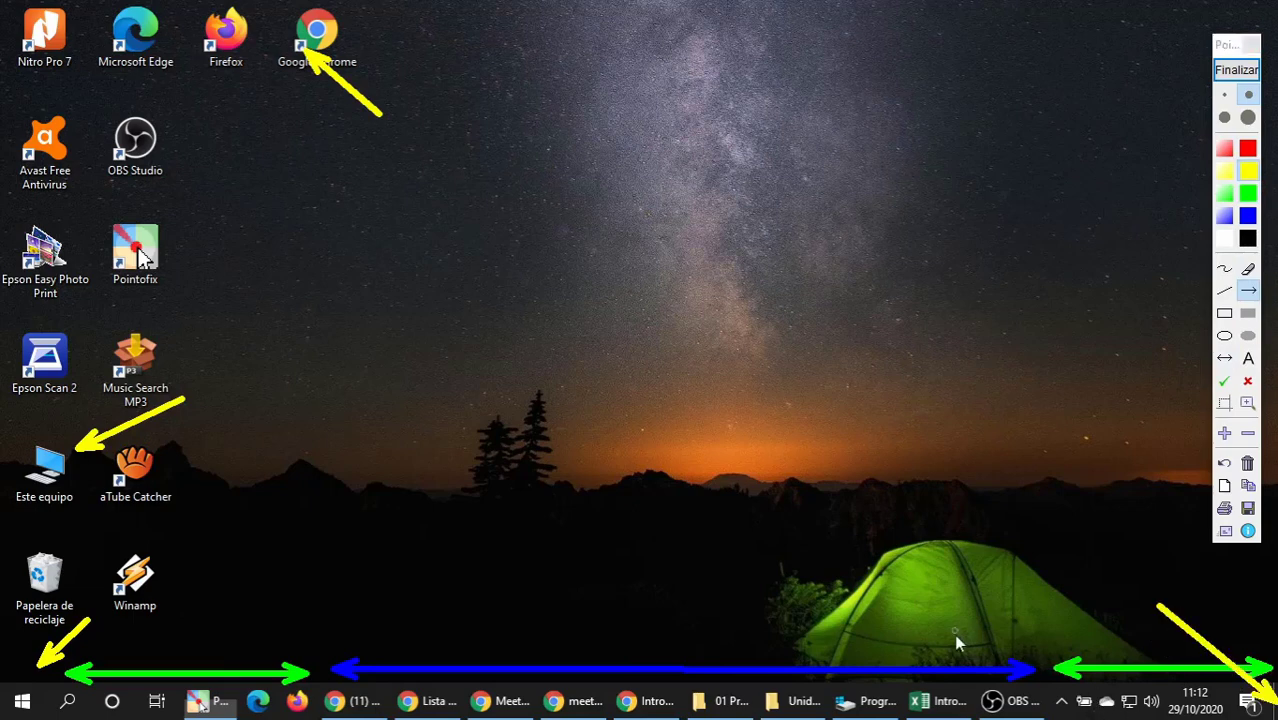
# - Add the text label 'Icono de Acceso' beside the arrow to the Chrome icon
pyautogui.click(1248, 358)
pyautogui.click(604, 238)
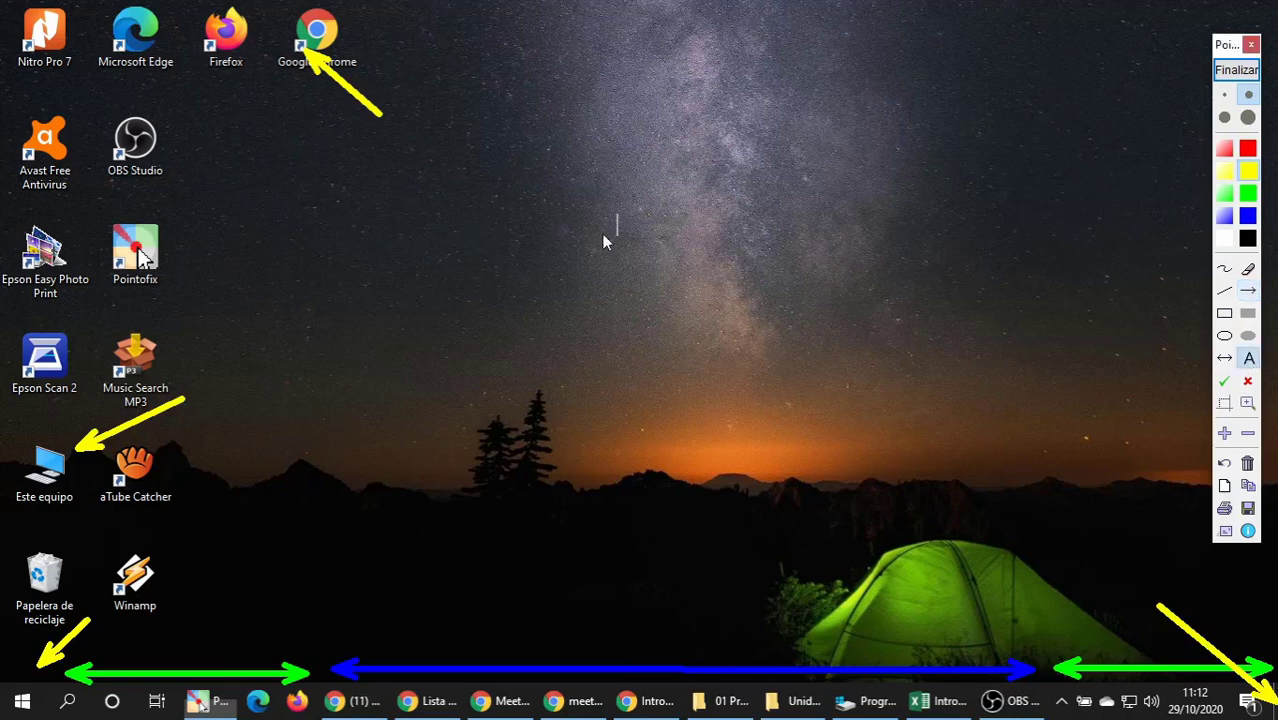
pyautogui.click(397, 127)
pyautogui.write('Icono d')
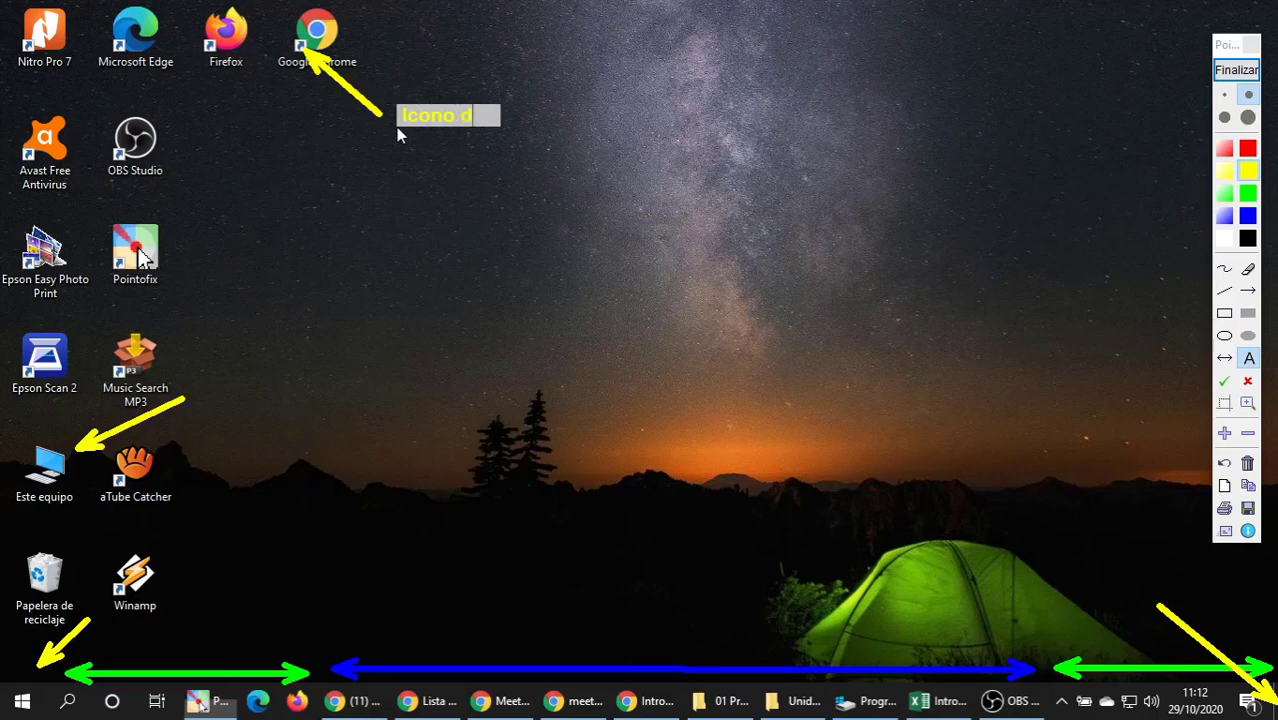
pyautogui.write('e Ac')
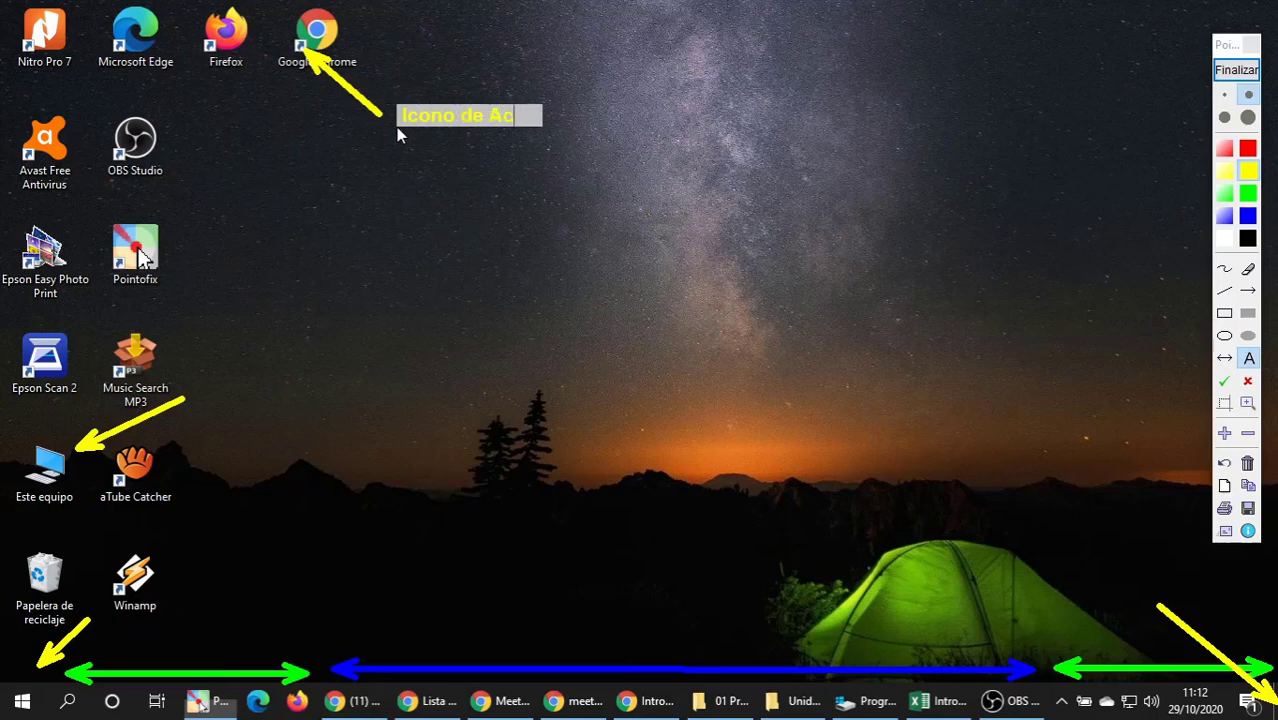
pyautogui.write('ceso')
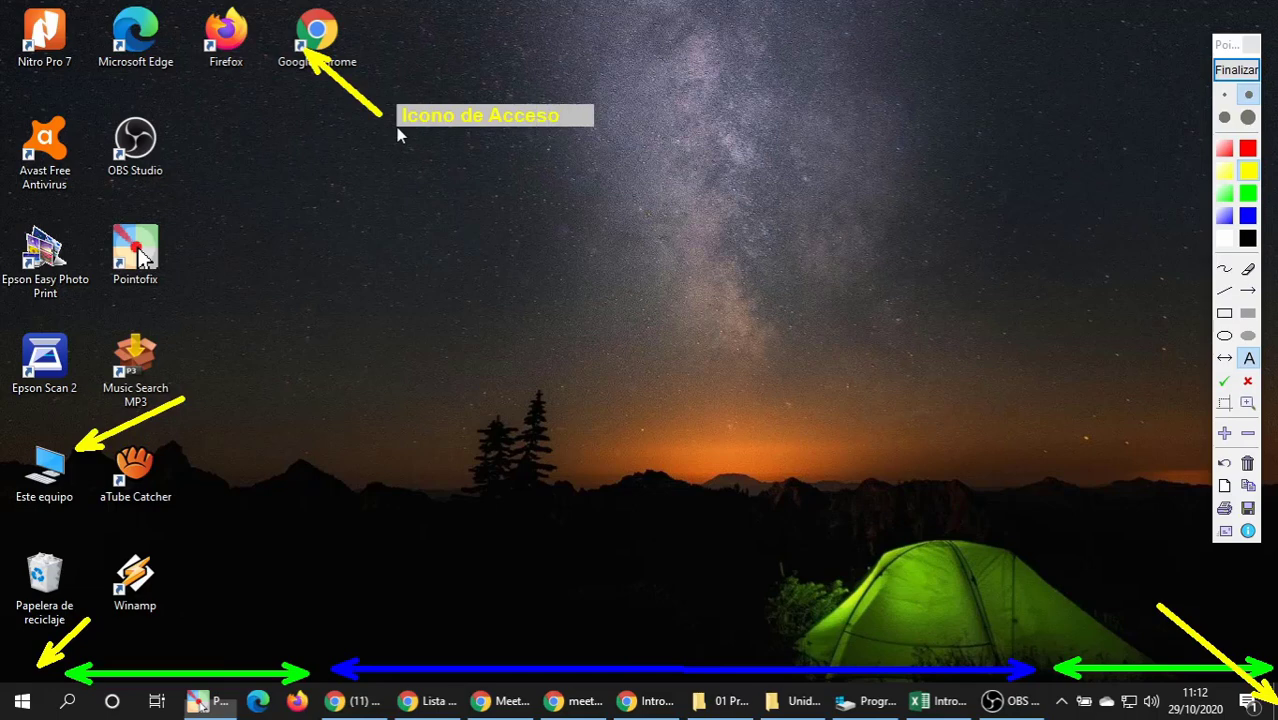
pyautogui.press('BackSpace')
pyautogui.click(1248, 360)
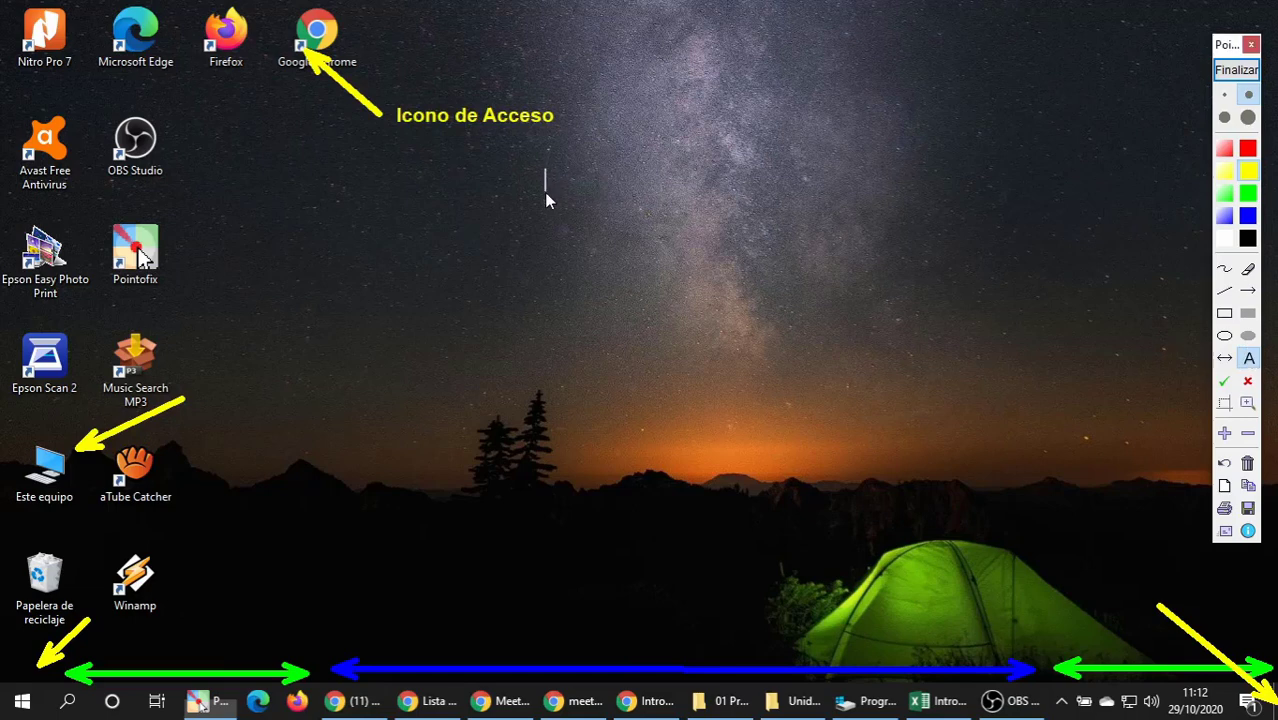
# - Pick the line tool, change the pen thickness, and bring up the save options
pyautogui.click(1224, 291)
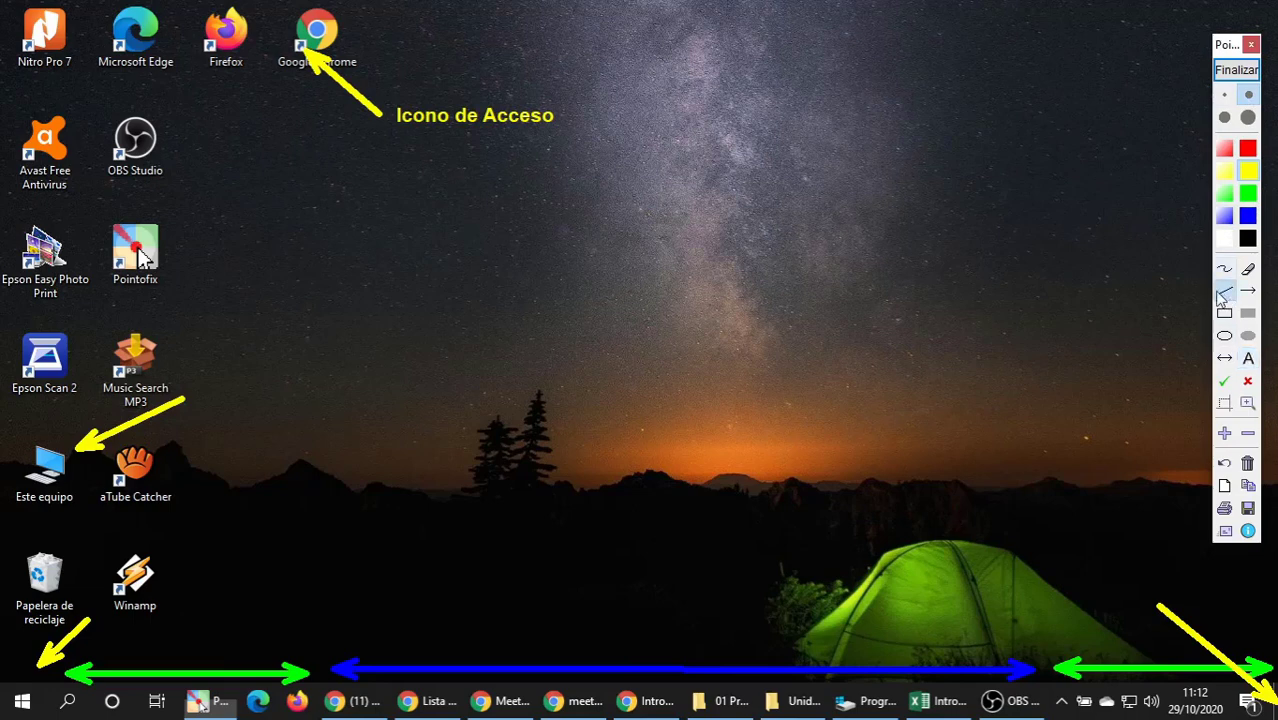
pyautogui.click(1247, 95)
pyautogui.click(1248, 510)
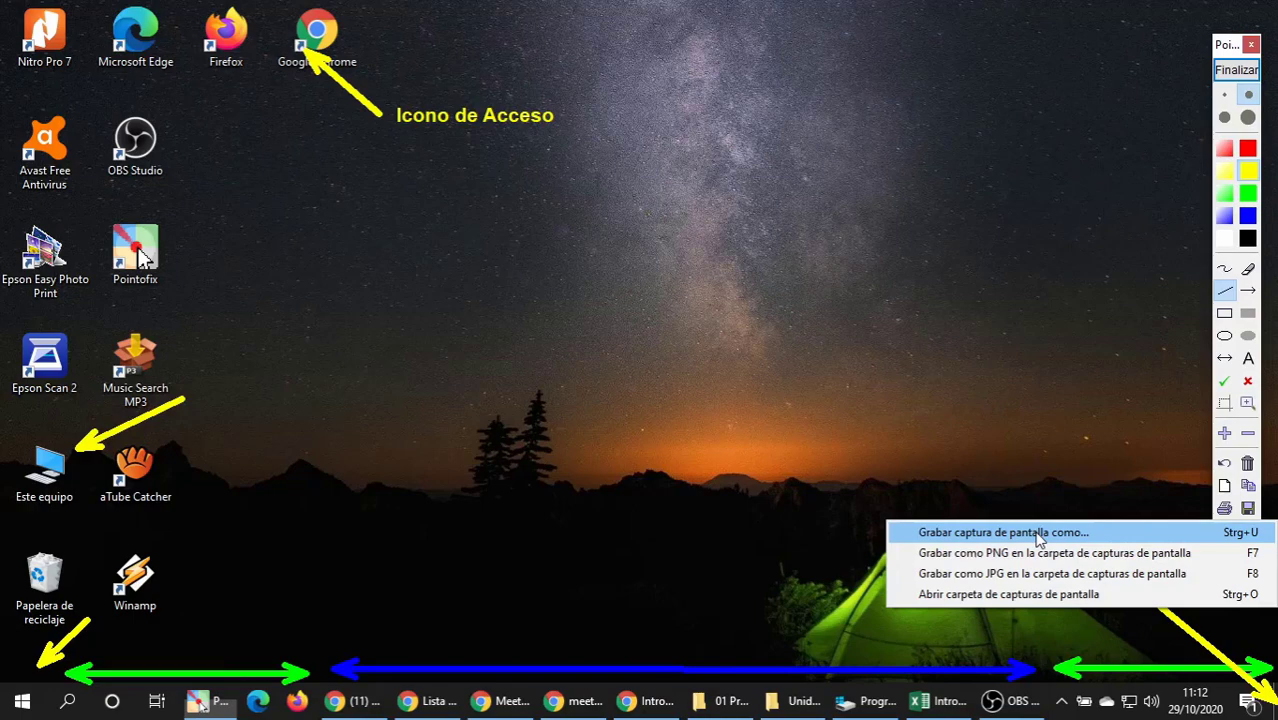
# - Save the annotated desktop as 'Partes del escritorio de Windows' in C:\...\Introduccion a la Informatica ASA\01 Practicas de Windows, then end annotating
pyautogui.click(1040, 536)
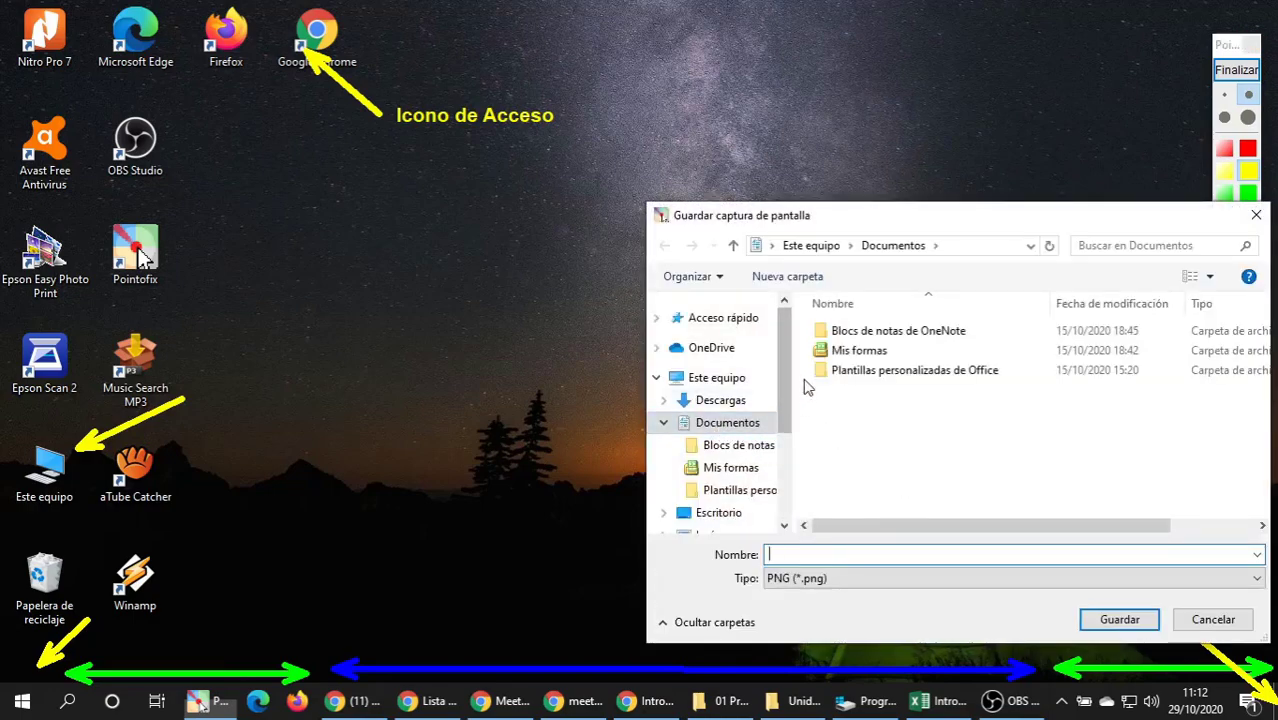
pyautogui.moveTo(784, 358); pyautogui.dragTo(789, 452)
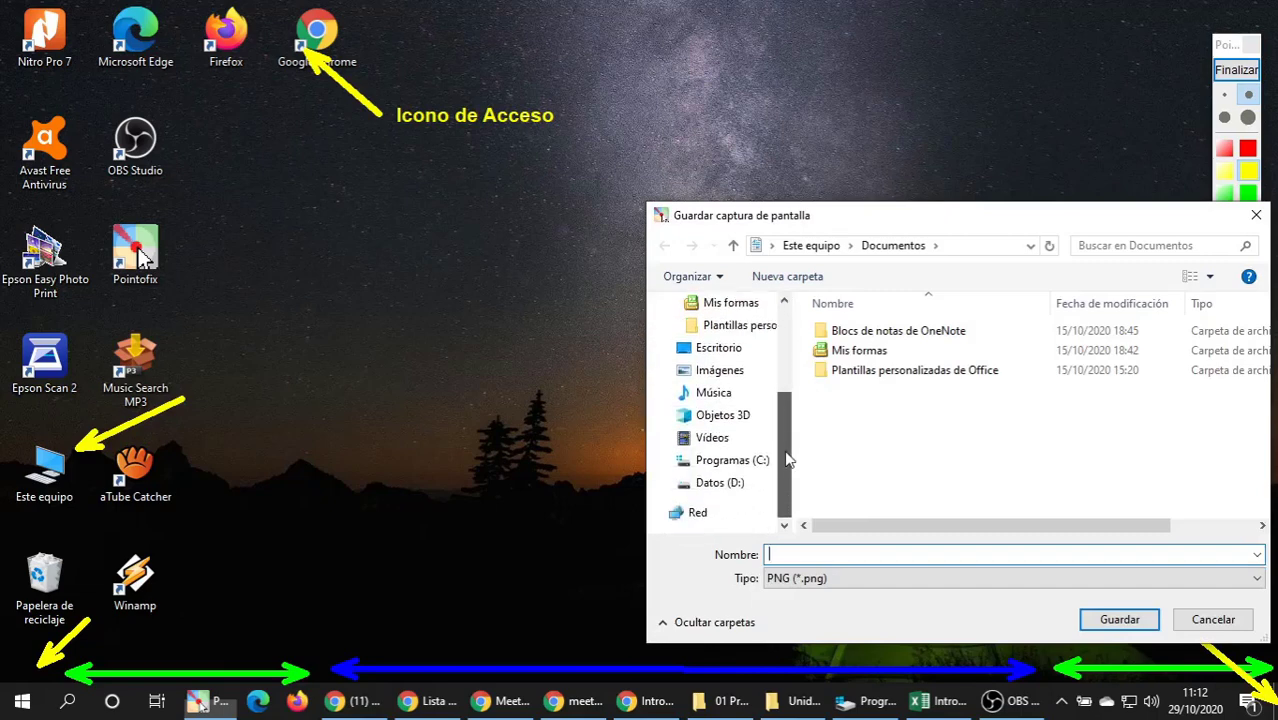
pyautogui.click(745, 462)
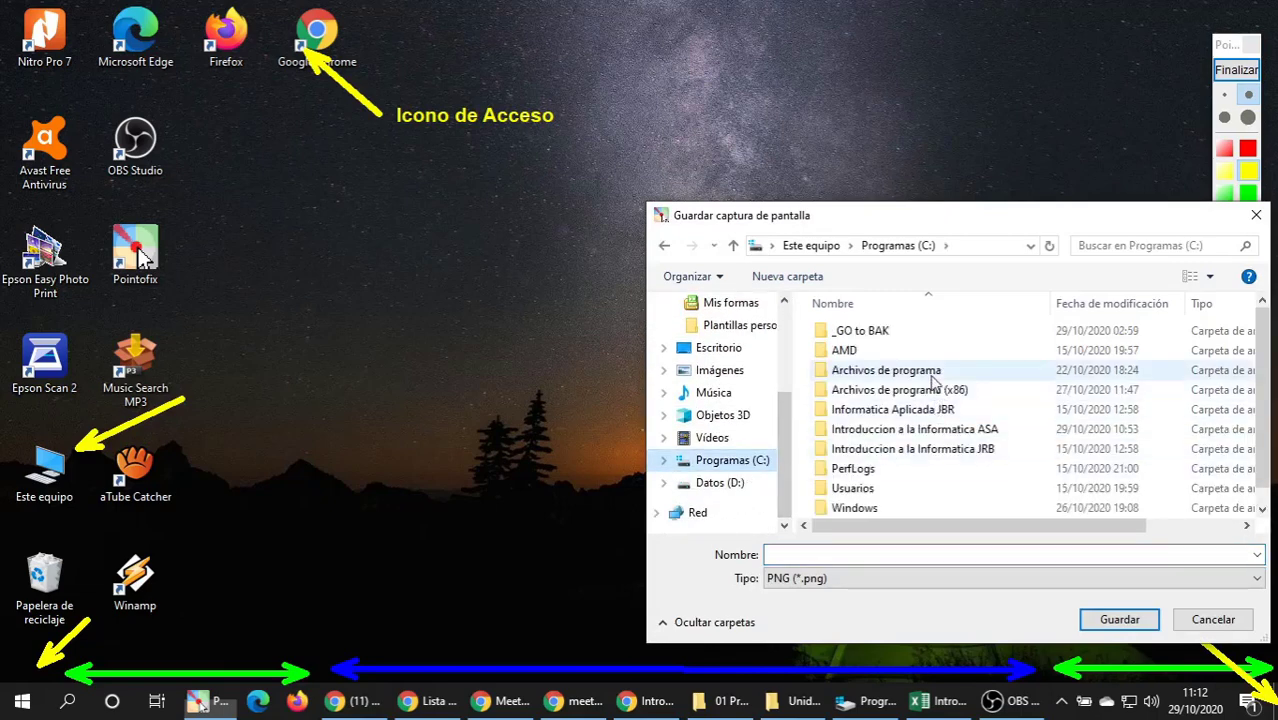
pyautogui.click(920, 430)
pyautogui.doubleClick(921, 430)
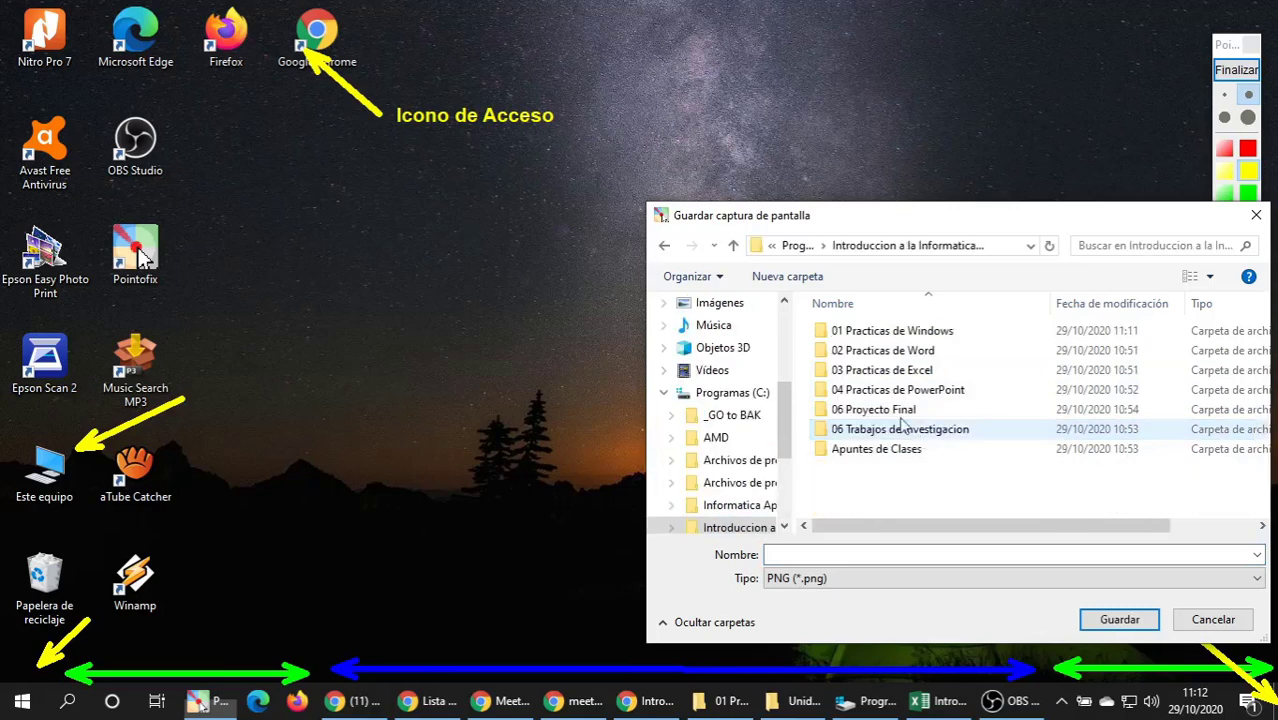
pyautogui.doubleClick(878, 333)
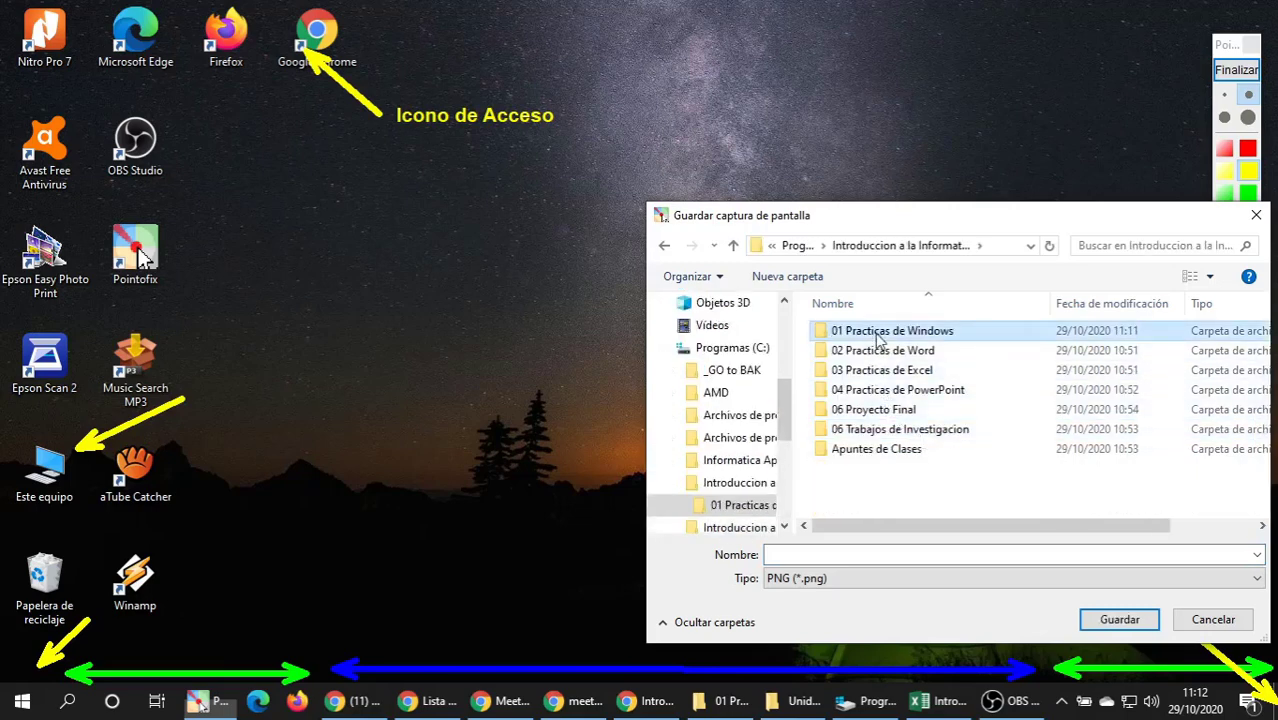
pyautogui.click(826, 556)
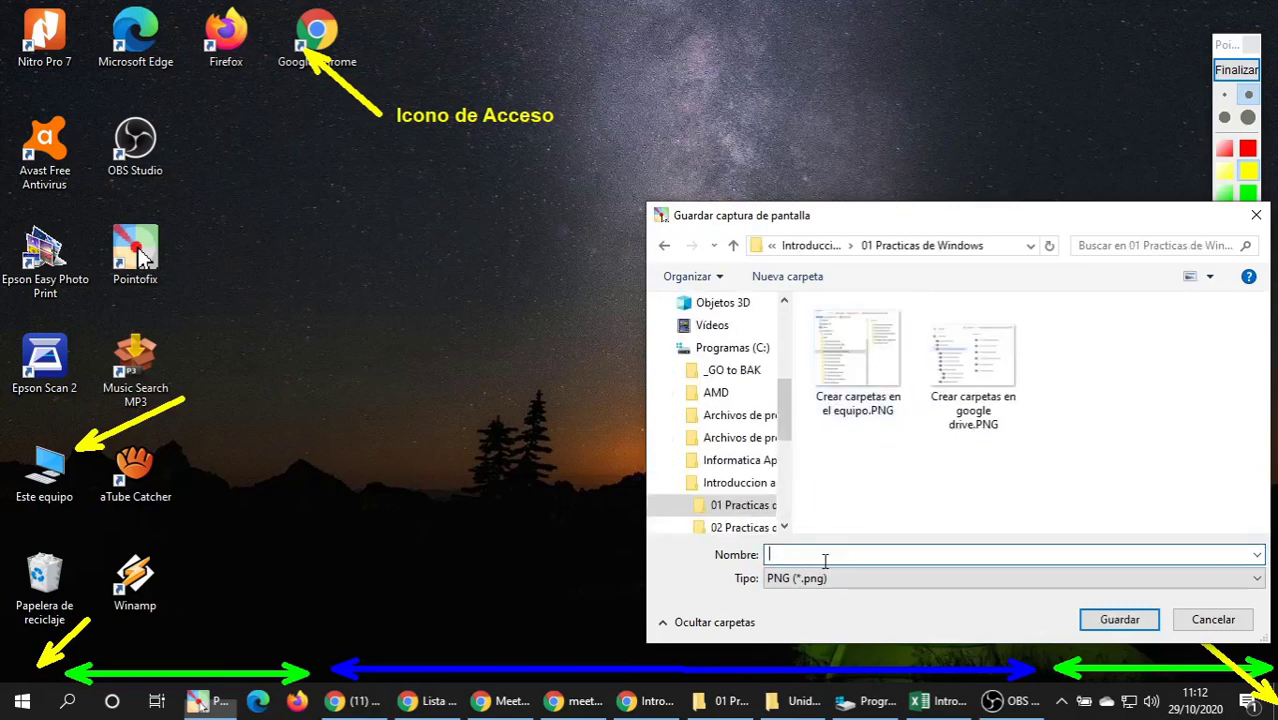
pyautogui.write('P')
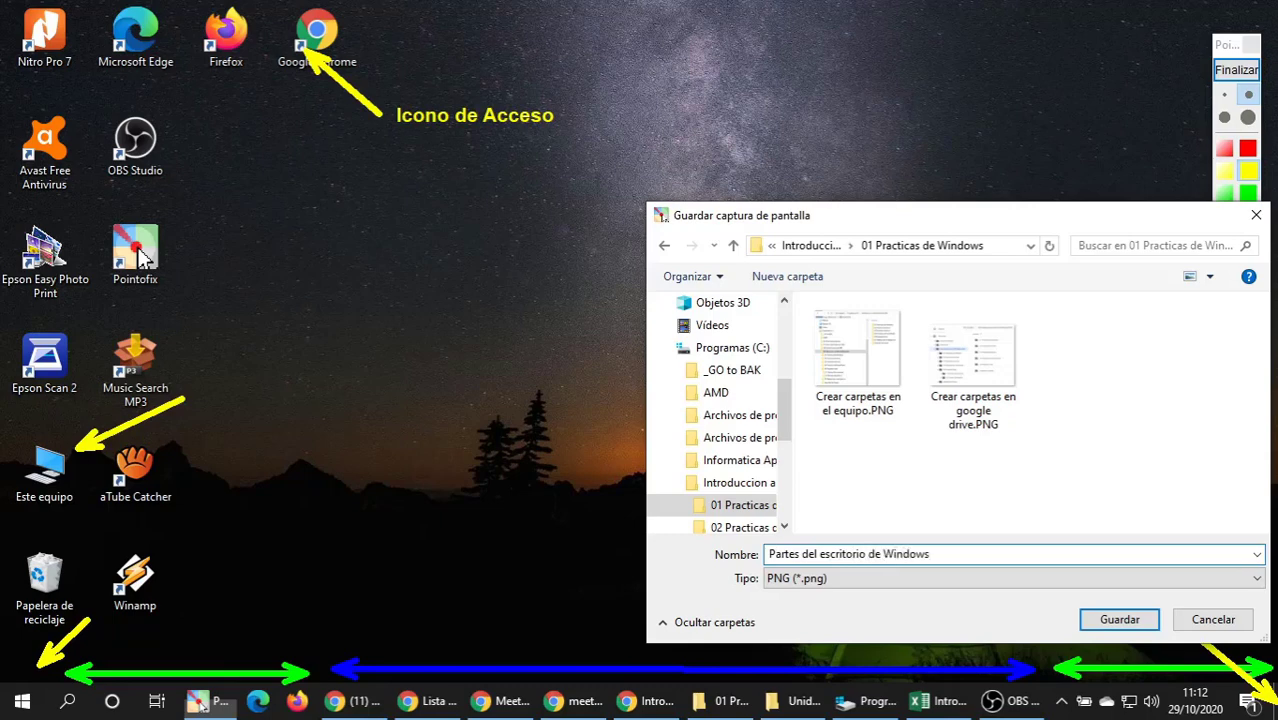
pyautogui.press('Return')
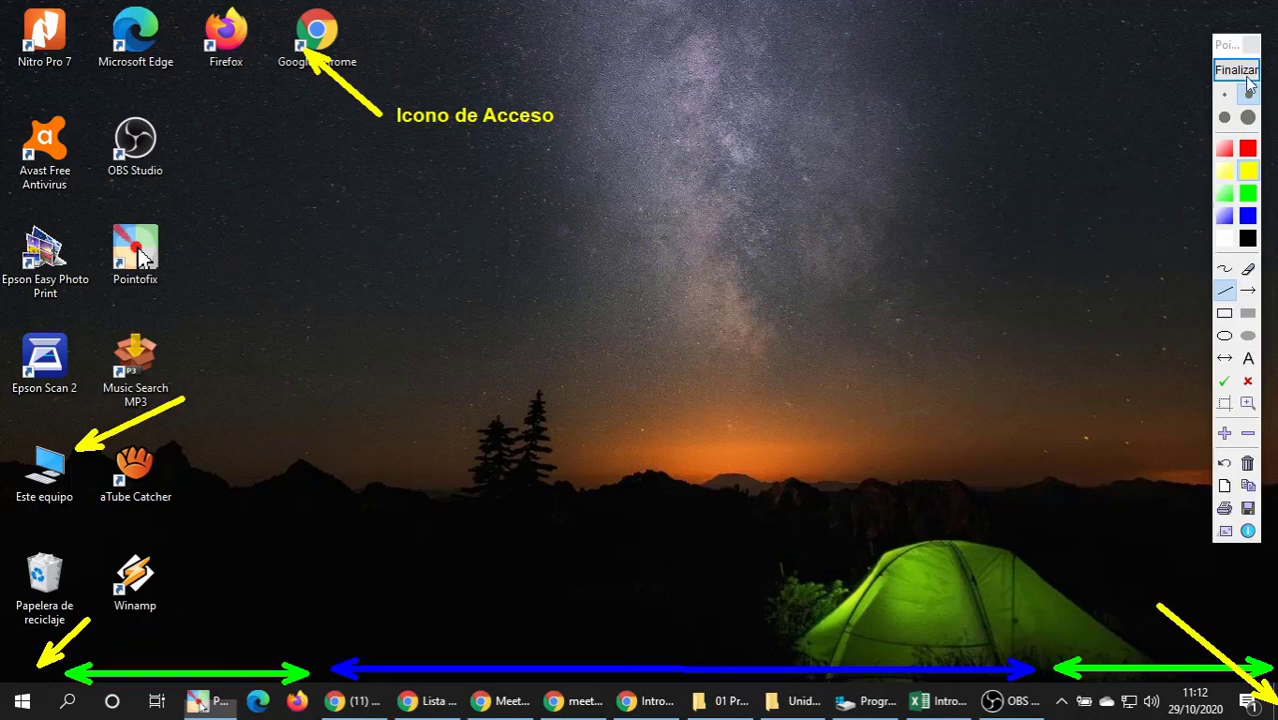
pyautogui.click(1246, 77)
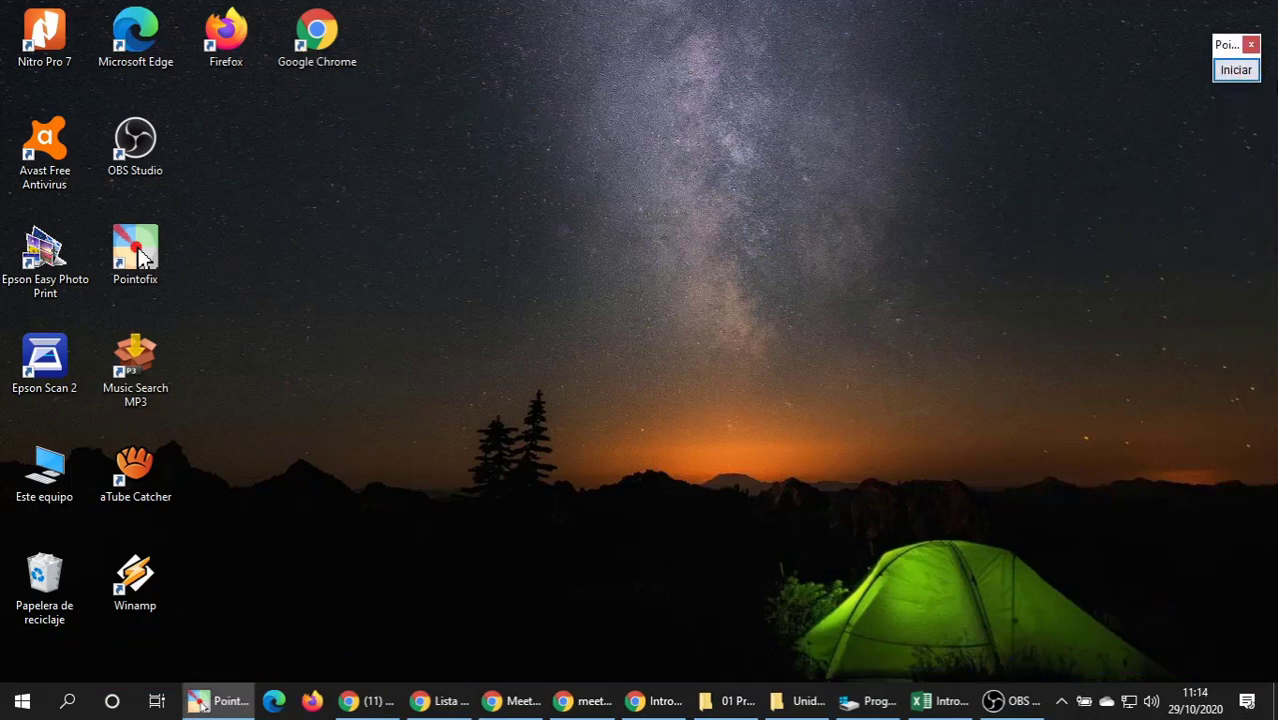
# - View the three 01 Practicas de Windows screenshots in Fotos, ending on Partes del escritorio de Windows, then close it
pyautogui.click(740, 701)
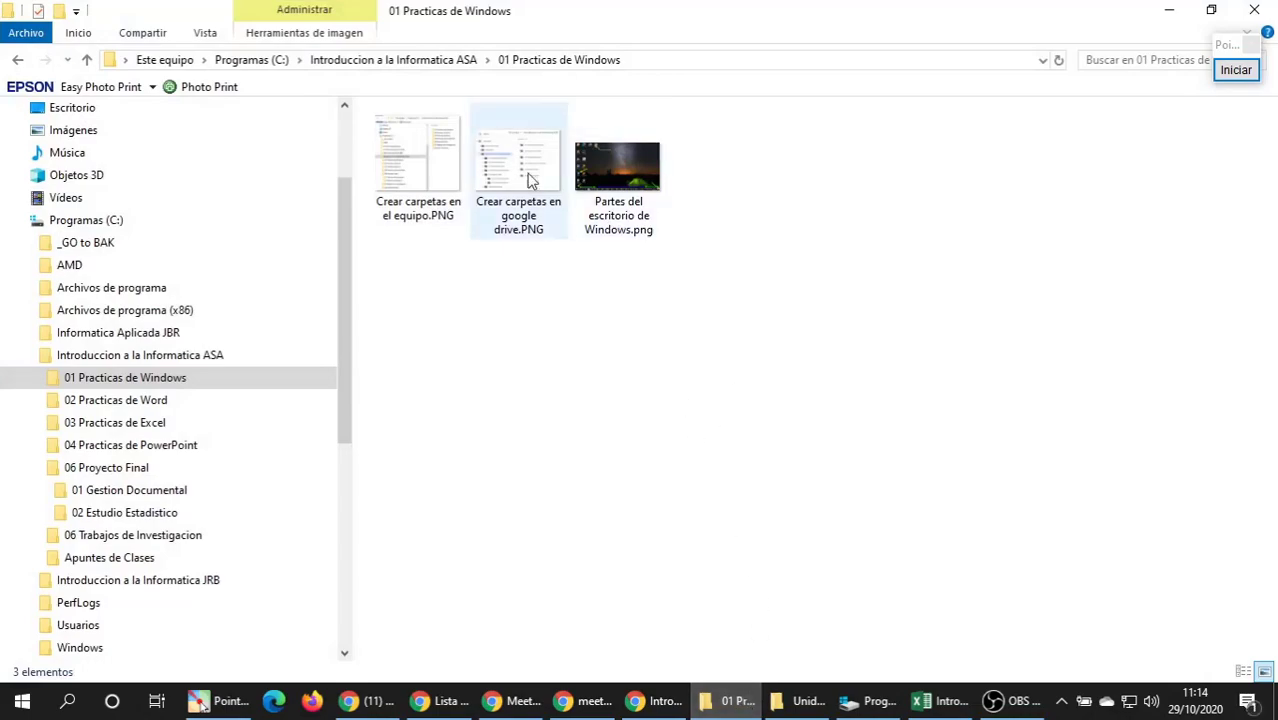
pyautogui.doubleClick(416, 175)
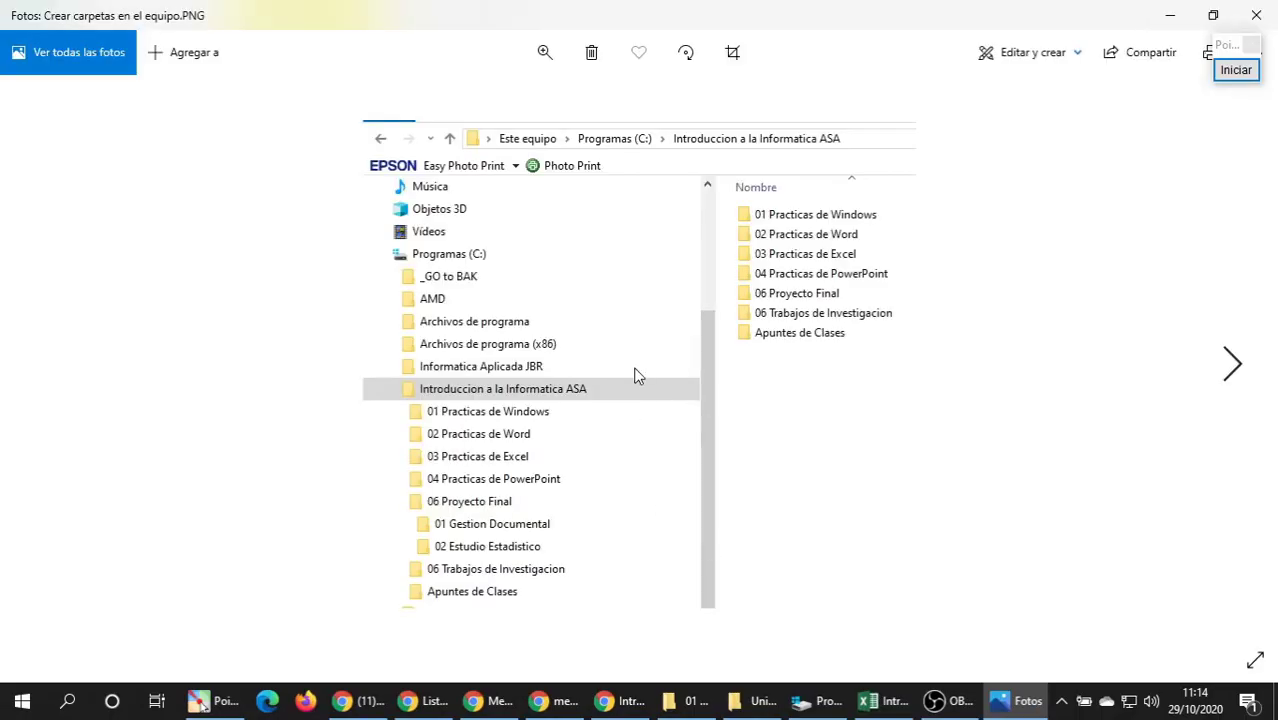
pyautogui.click(1233, 366)
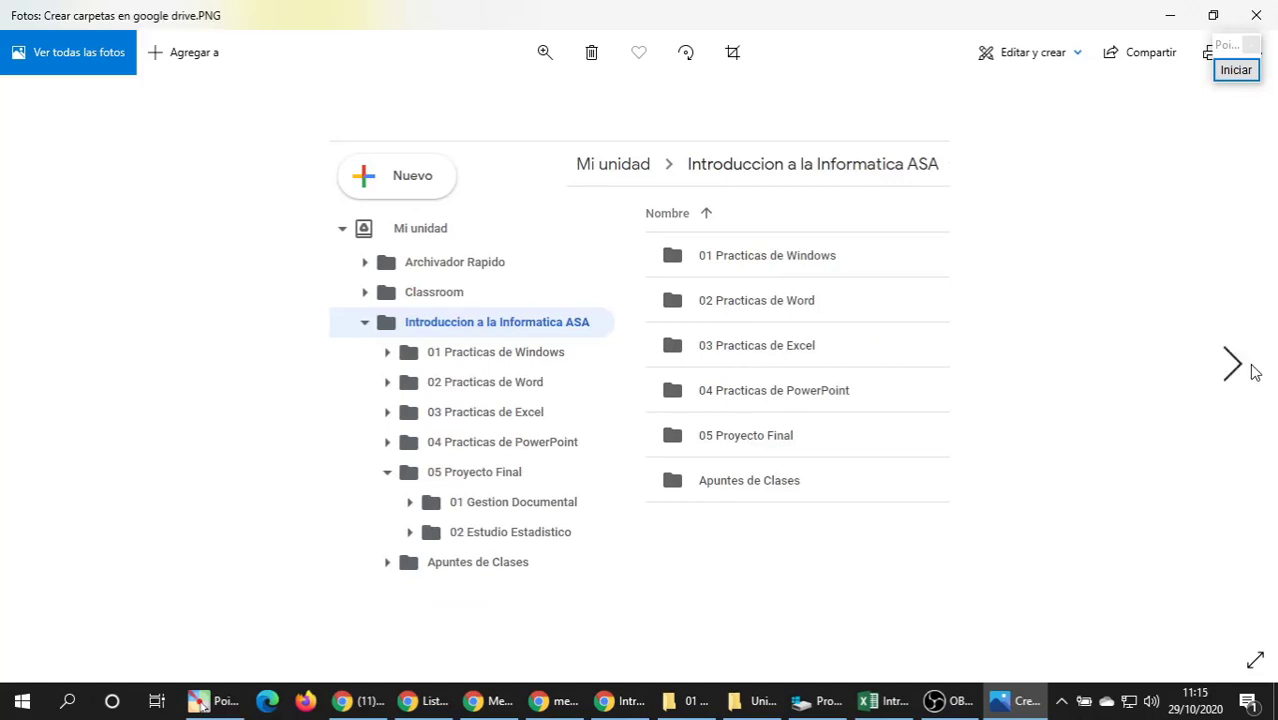
pyautogui.click(1240, 372)
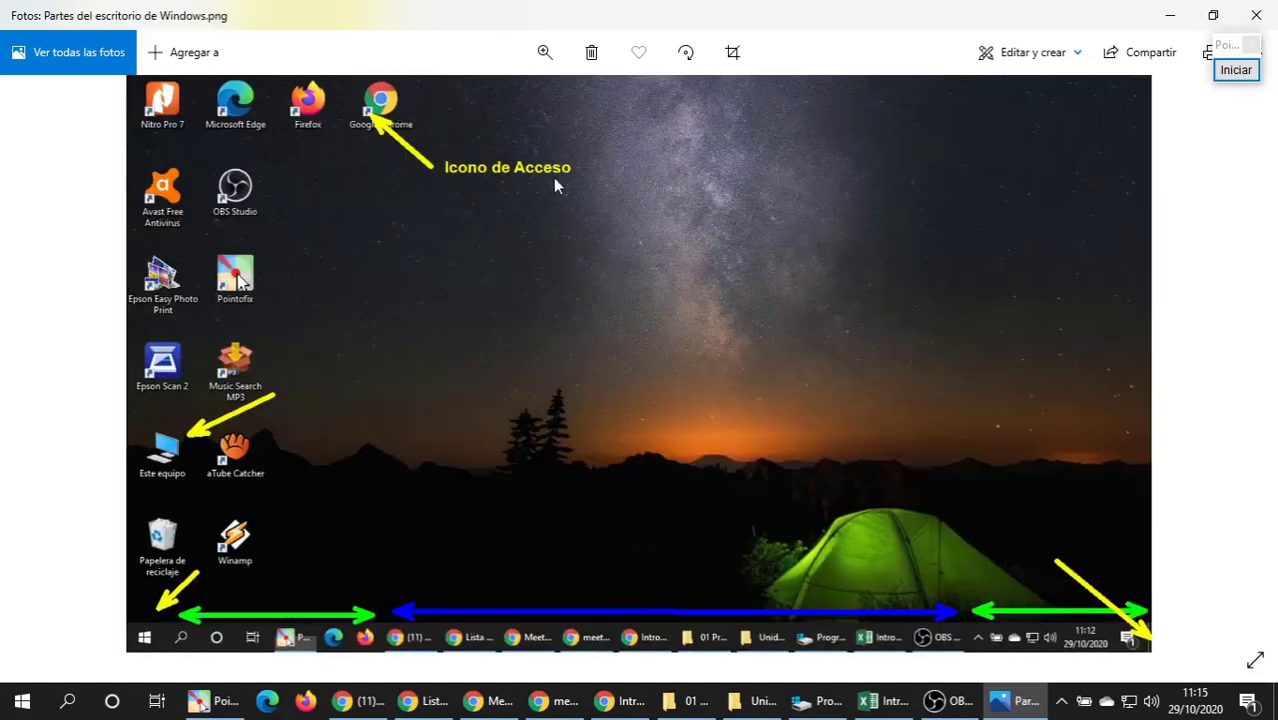
pyautogui.click(1256, 22)
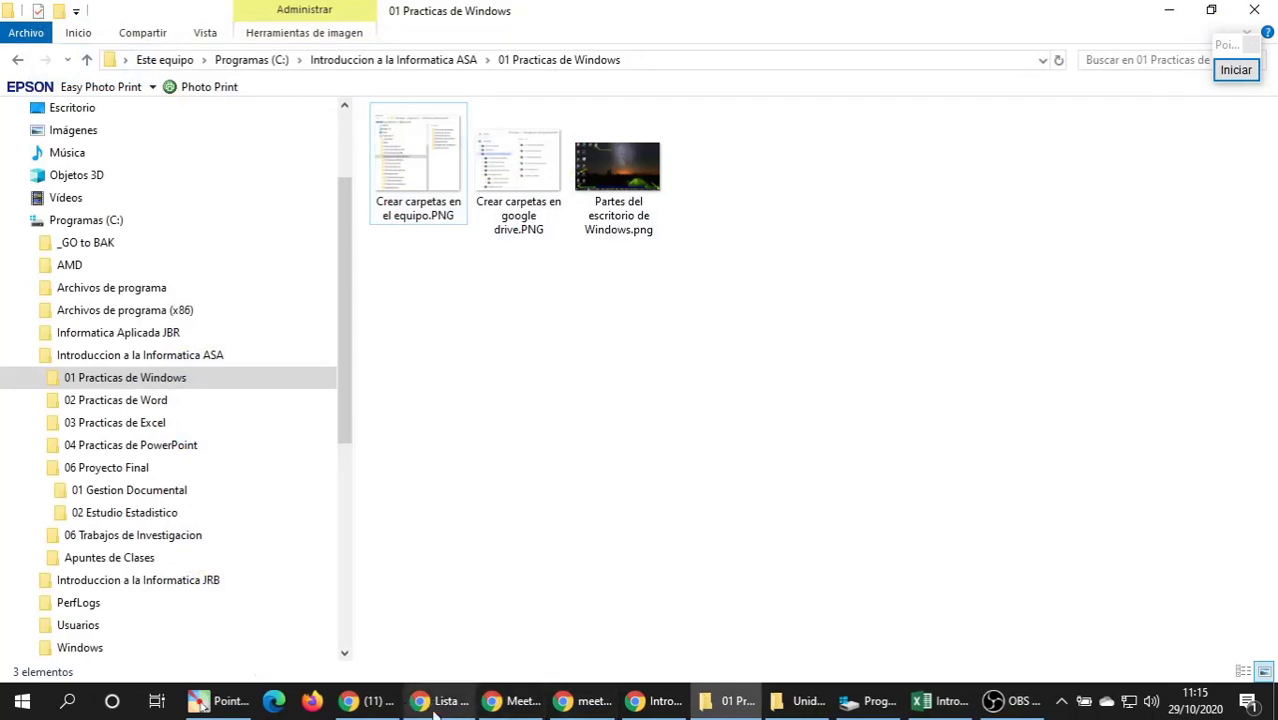
pyautogui.click(107, 622)
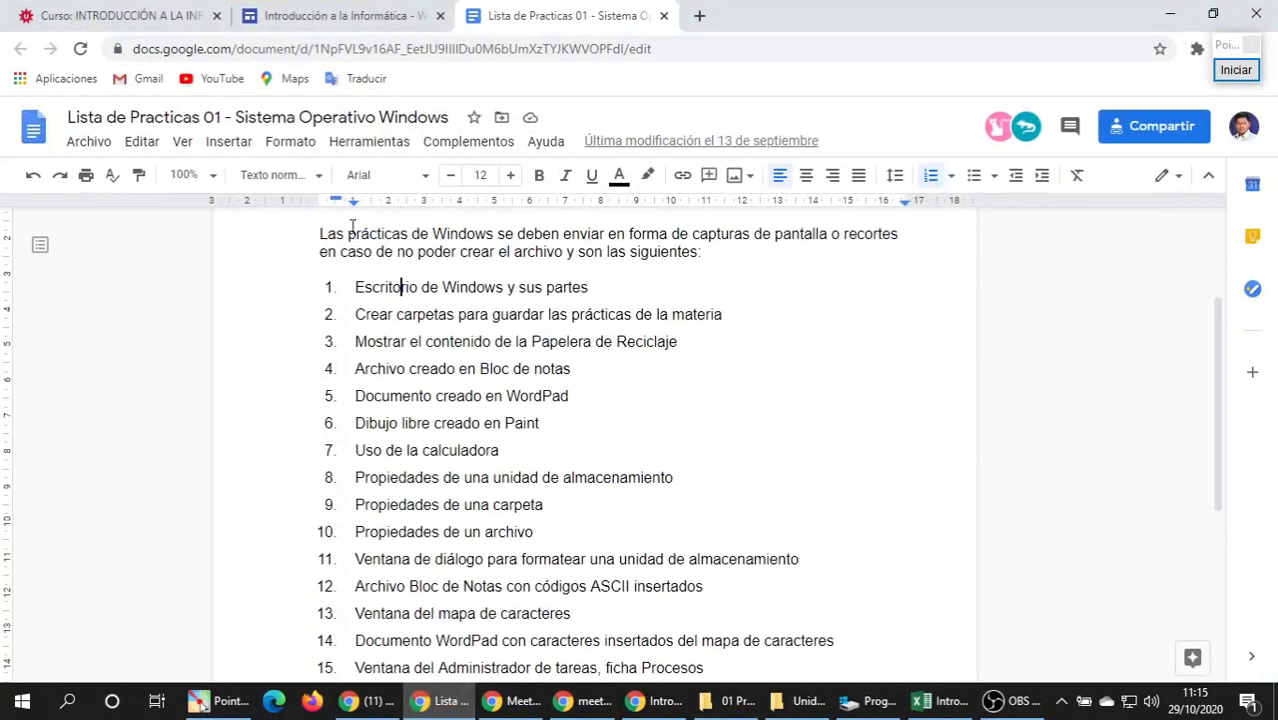
pyautogui.click(305, 10)
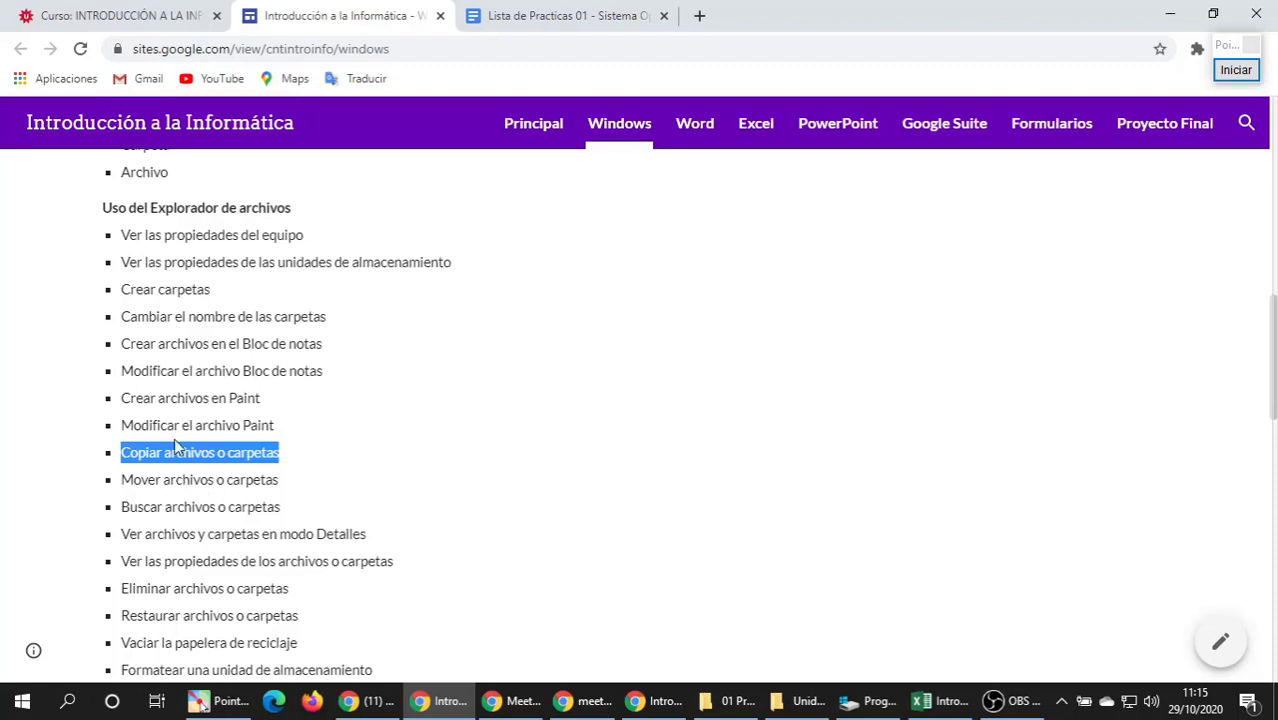
pyautogui.tripleClick(144, 480)
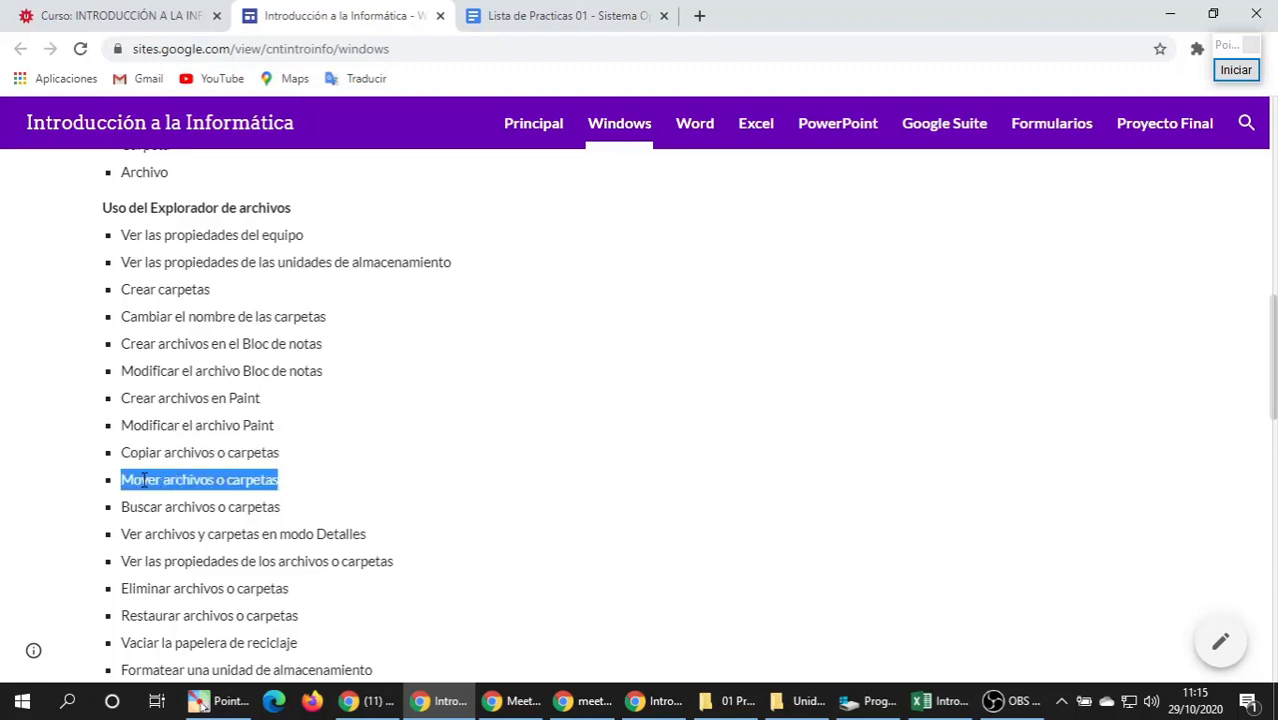
pyautogui.click(175, 539)
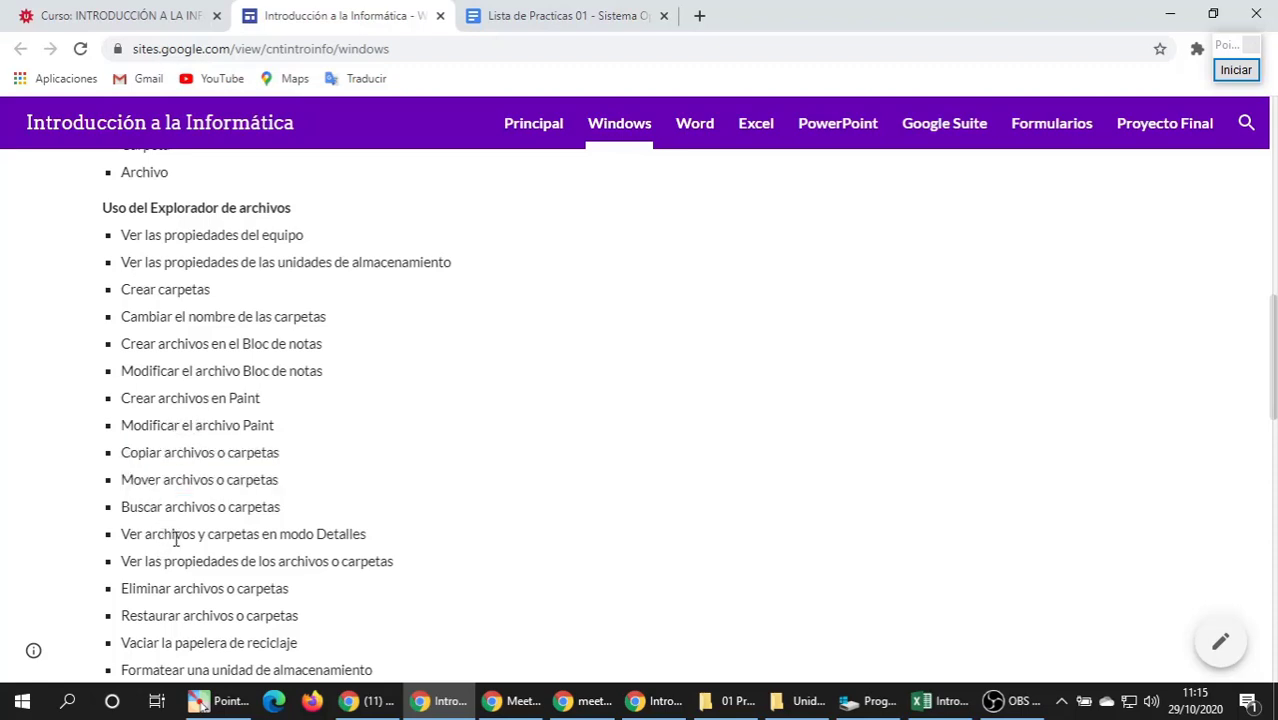
pyautogui.tripleClick(337, 535)
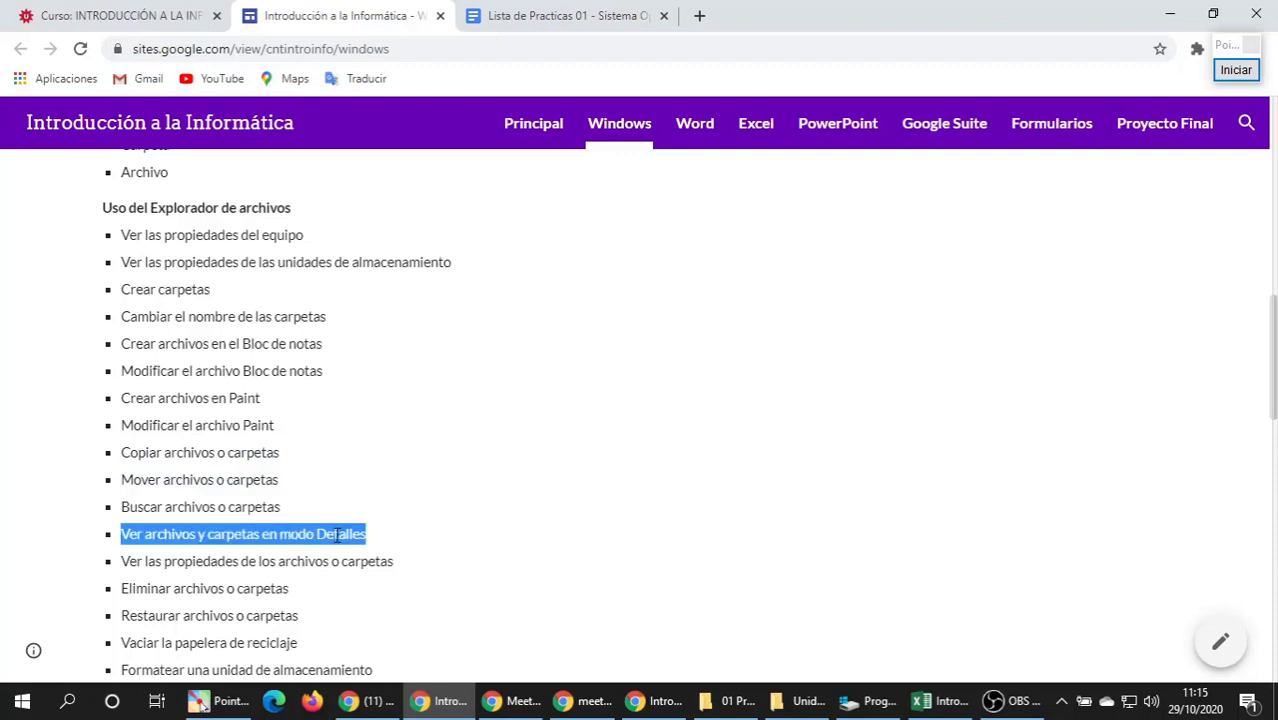
pyautogui.click(337, 535)
# - Switch the 01 Practicas de Windows folder listing to Details view
pyautogui.click(695, 706)
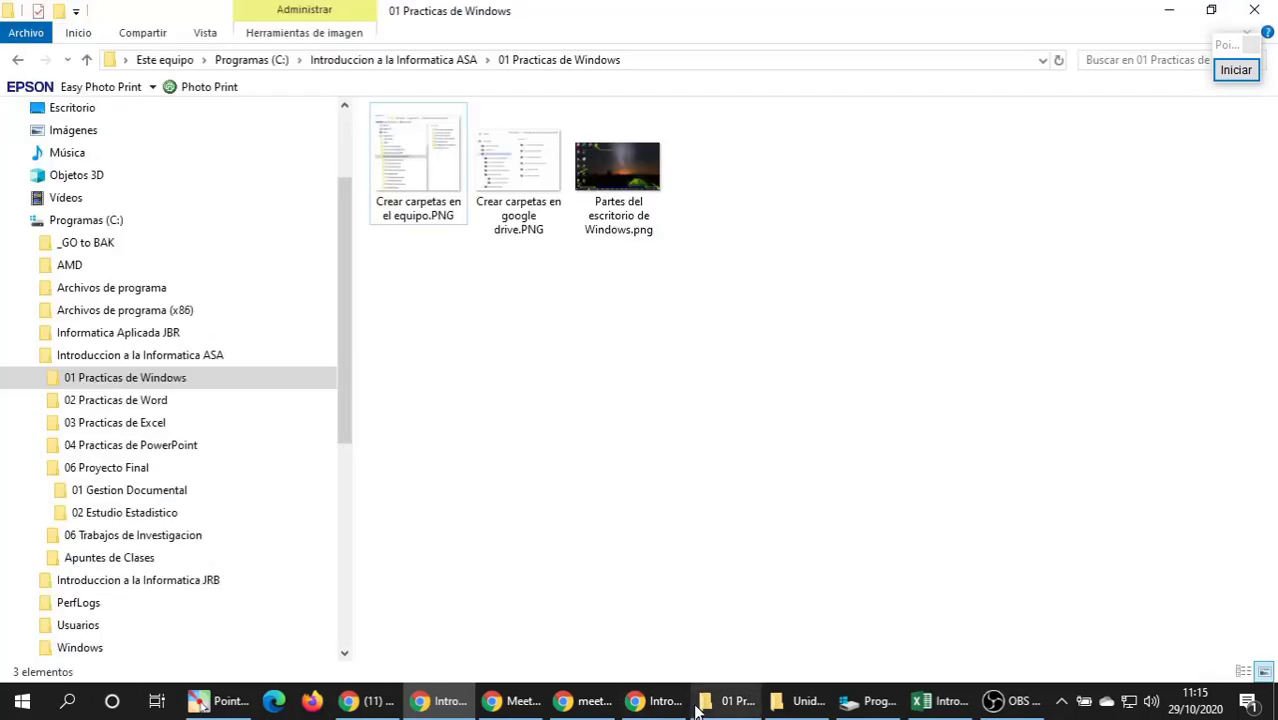
pyautogui.rightClick(529, 295)
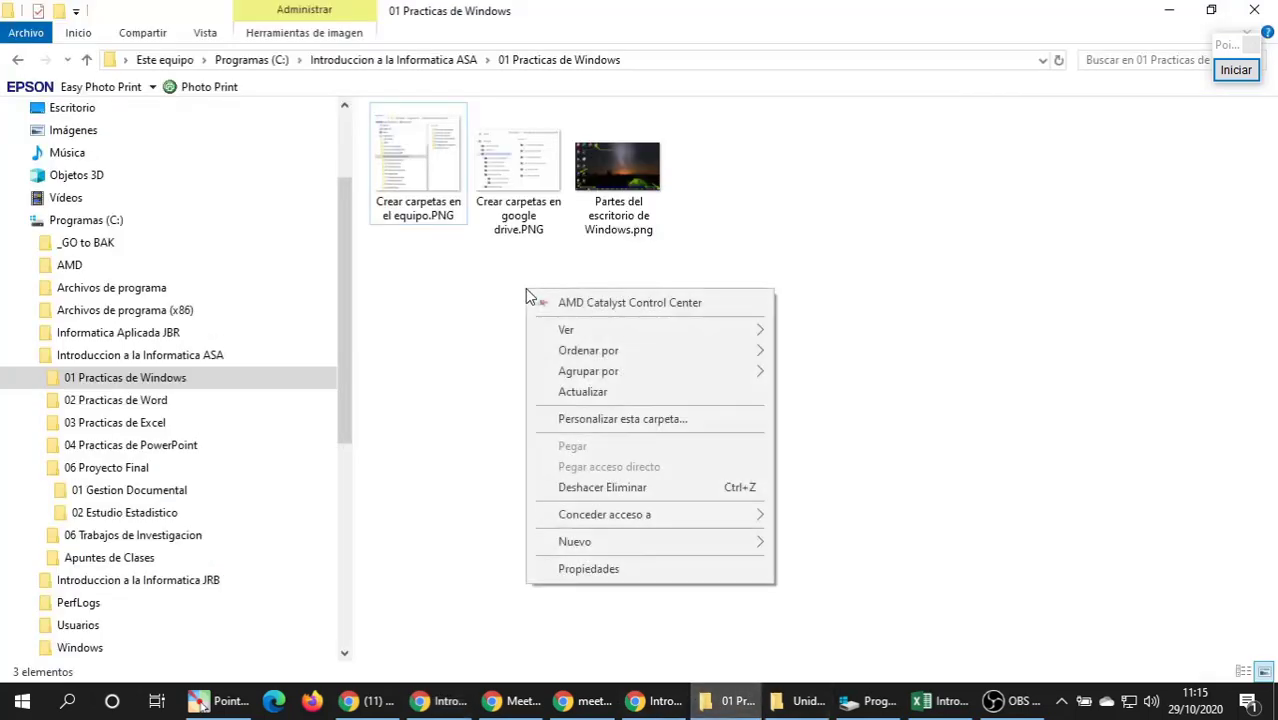
pyautogui.click(818, 193)
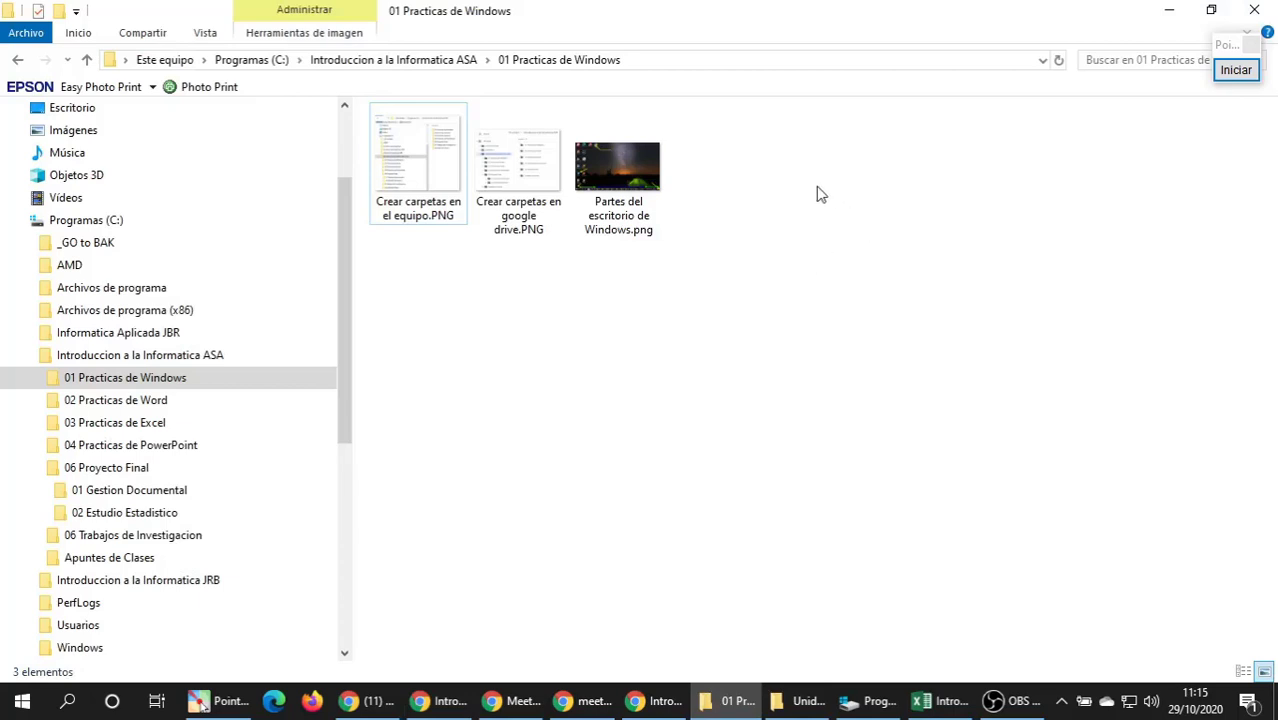
pyautogui.rightClick(818, 193)
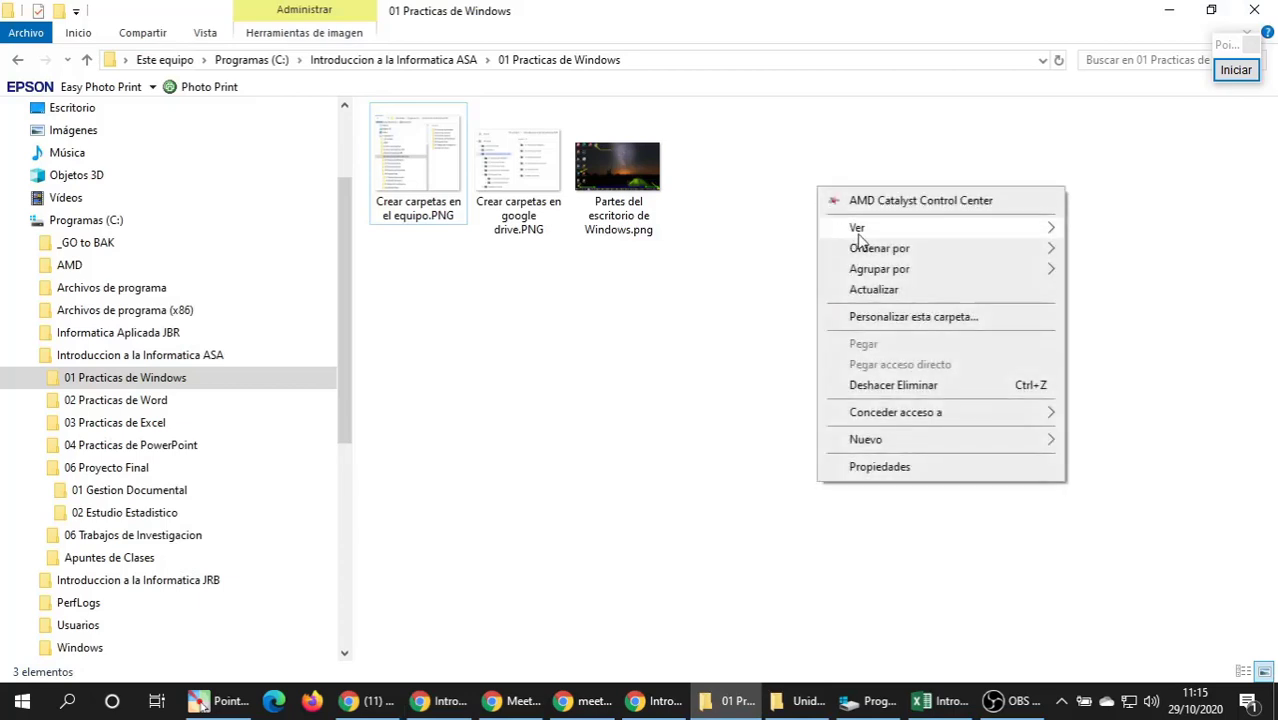
pyautogui.moveTo(857, 232)
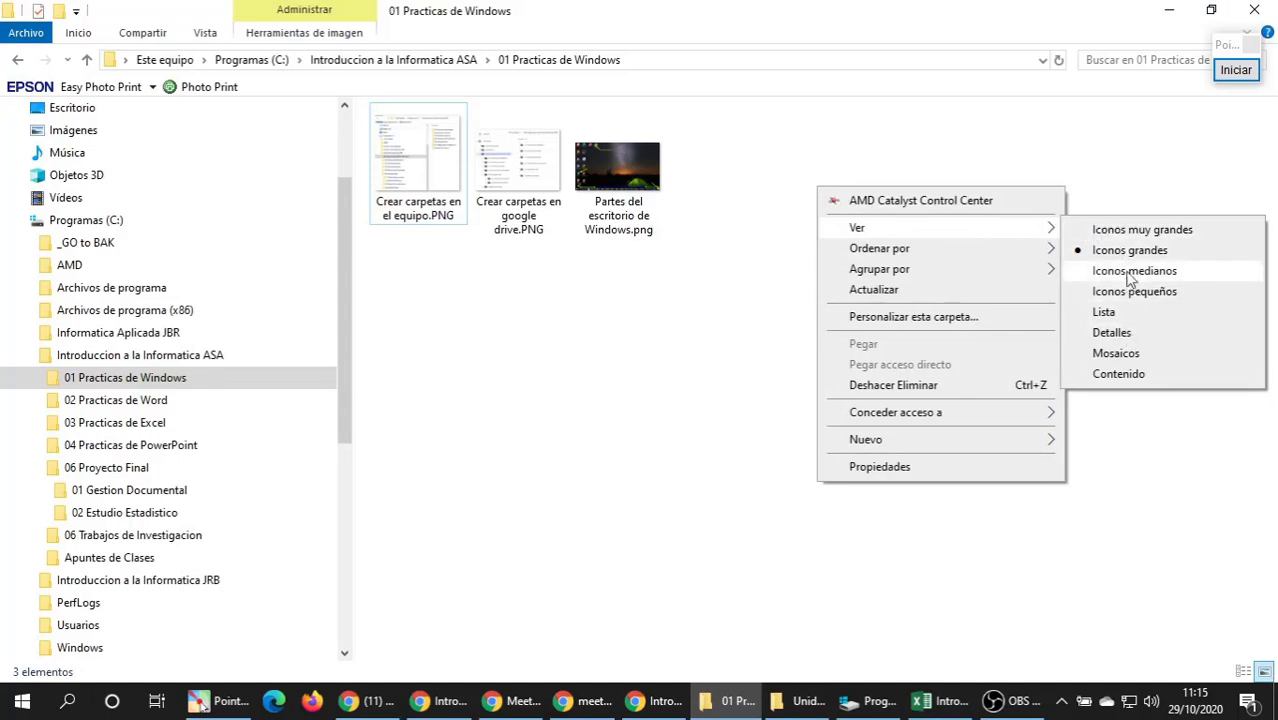
pyautogui.click(1127, 338)
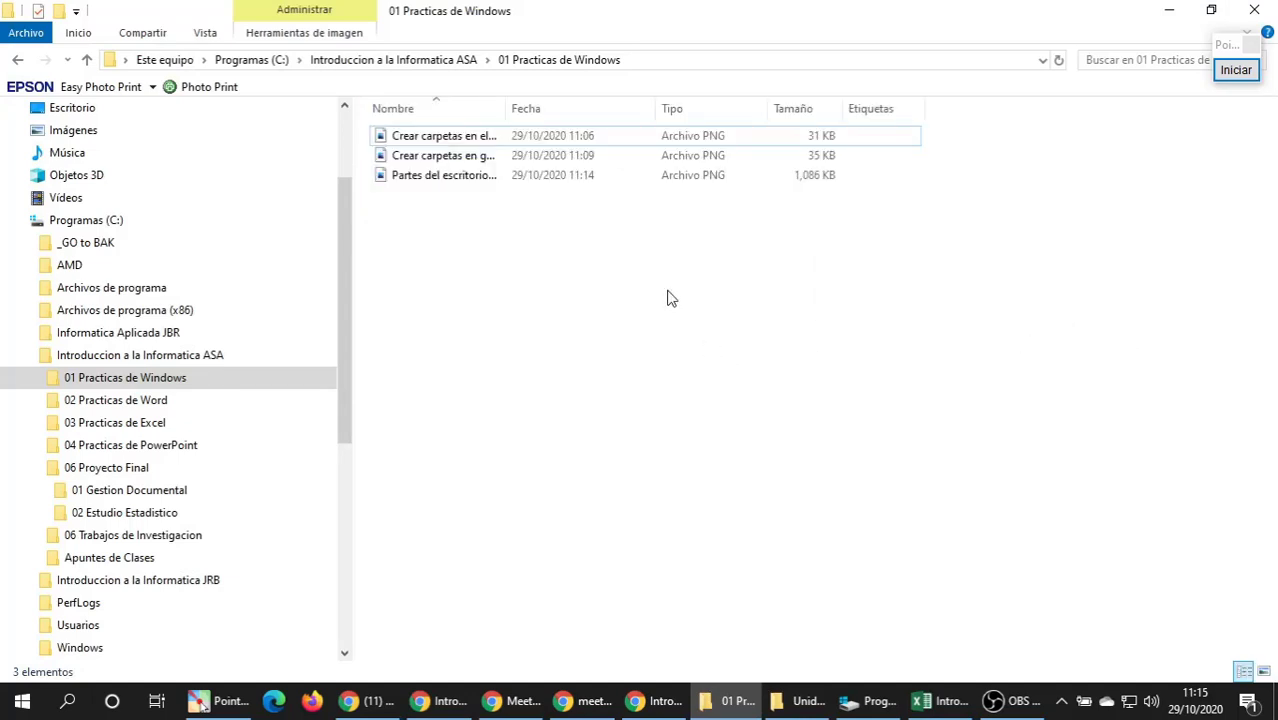
# - Widen the Nombre column to show full file names and sort the files by name
pyautogui.doubleClick(505, 108)
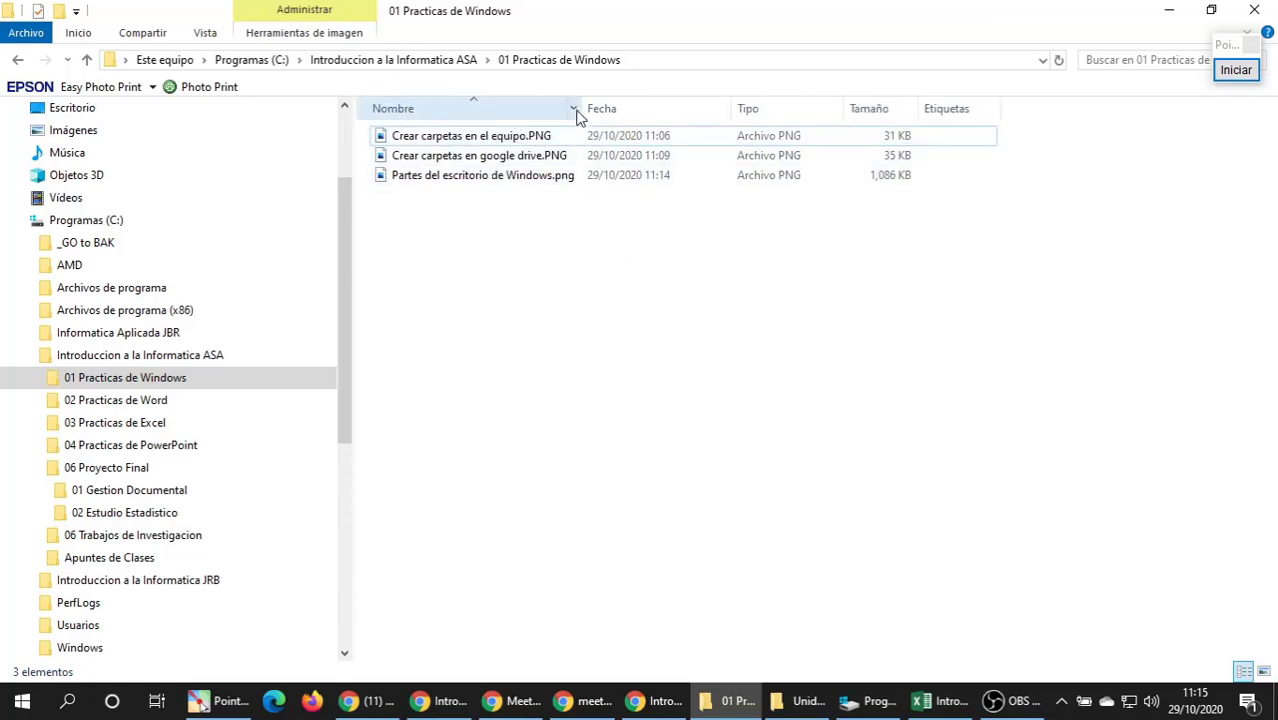
pyautogui.moveTo(580, 108); pyautogui.dragTo(594, 108)
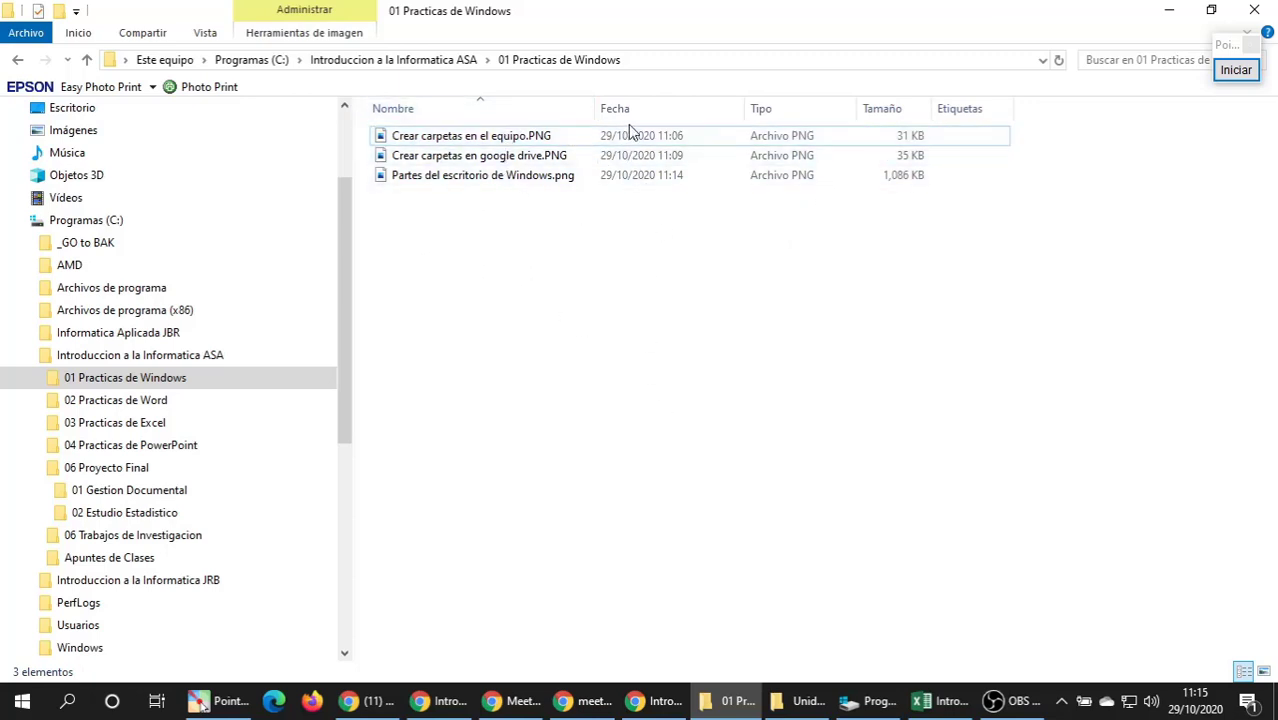
pyautogui.click(770, 110)
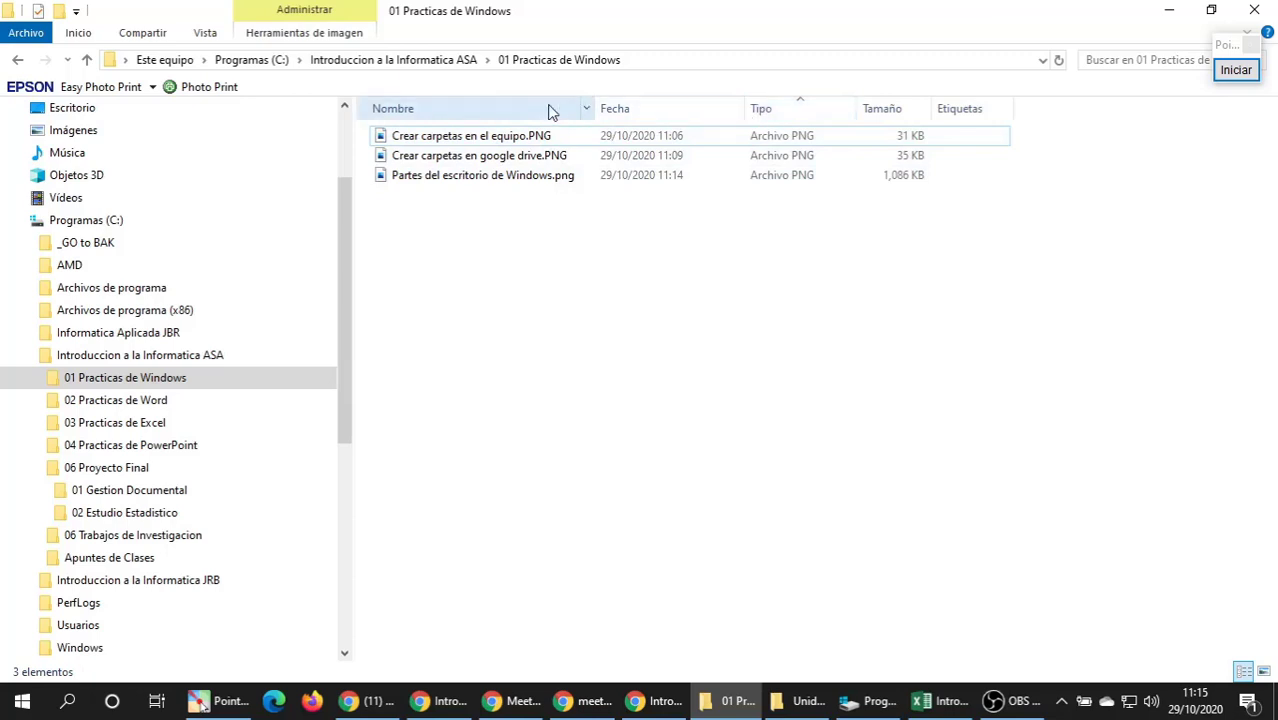
pyautogui.click(488, 110)
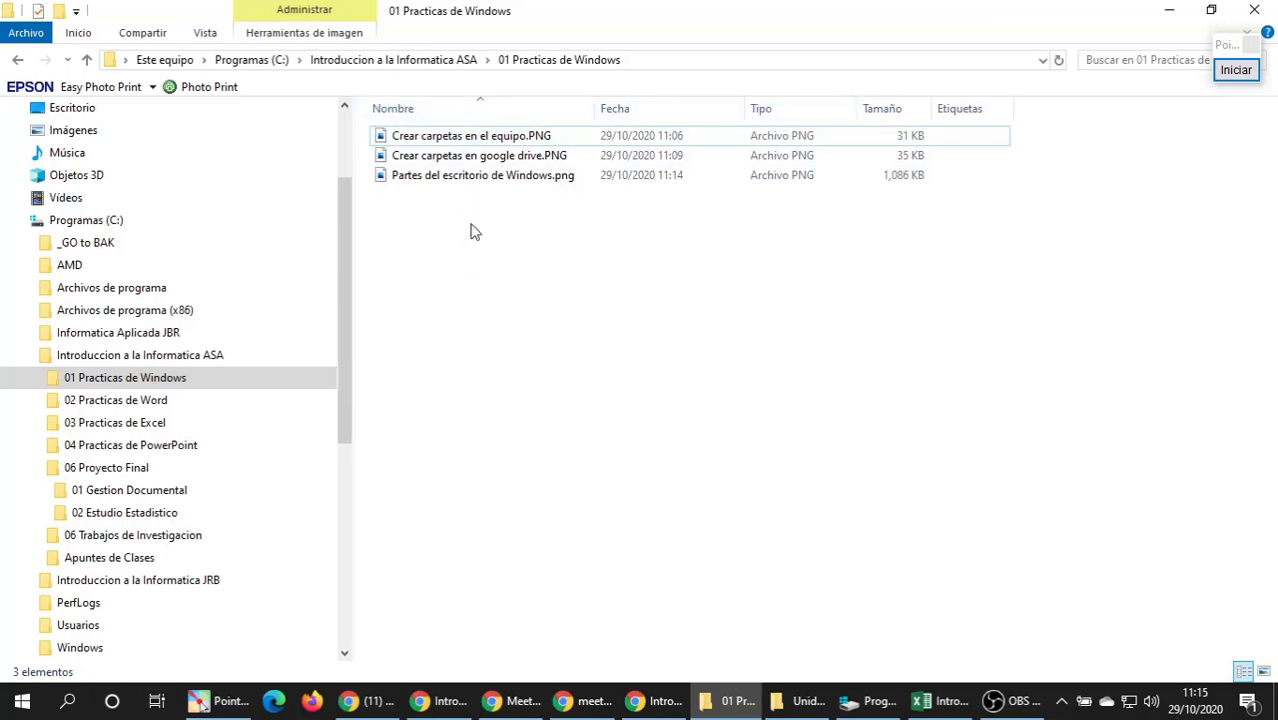
pyautogui.click(430, 180)
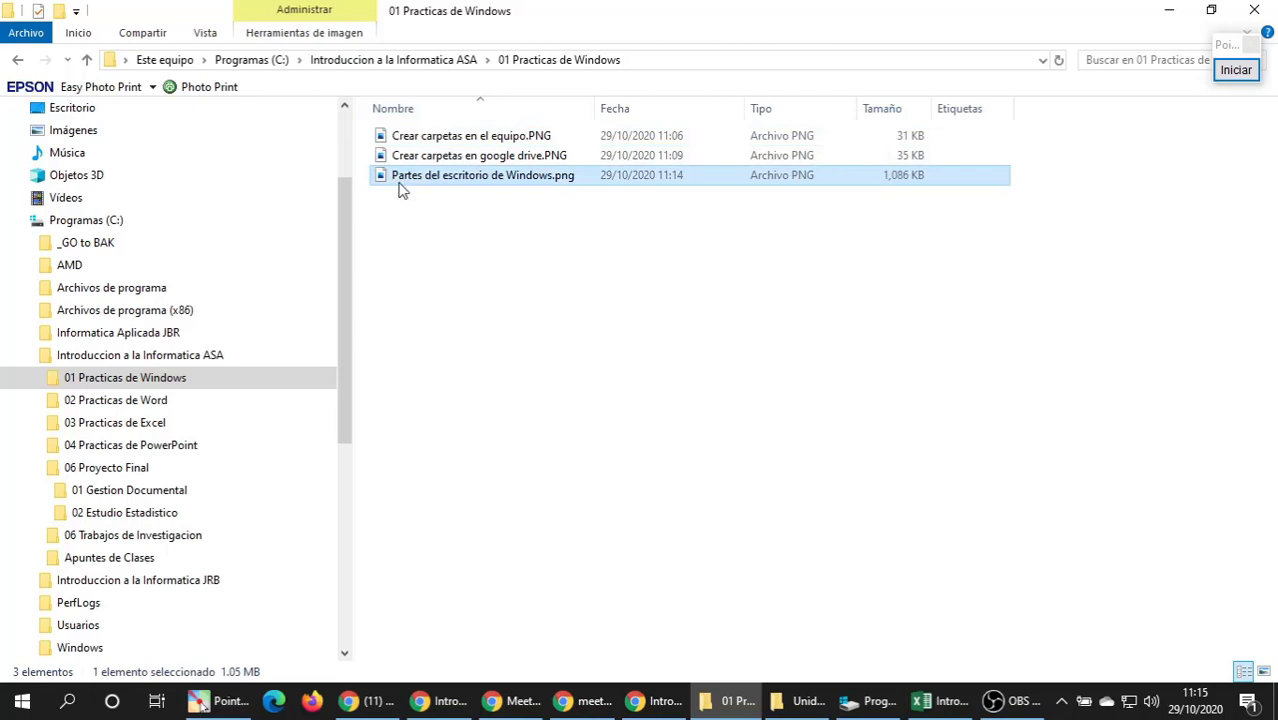
# - Prefix Partes del escritorio with 01, Crear carpetas en el equipo with 02, and Crear carpetas en google drive with 03
pyautogui.click(400, 180)
pyautogui.click(393, 180)
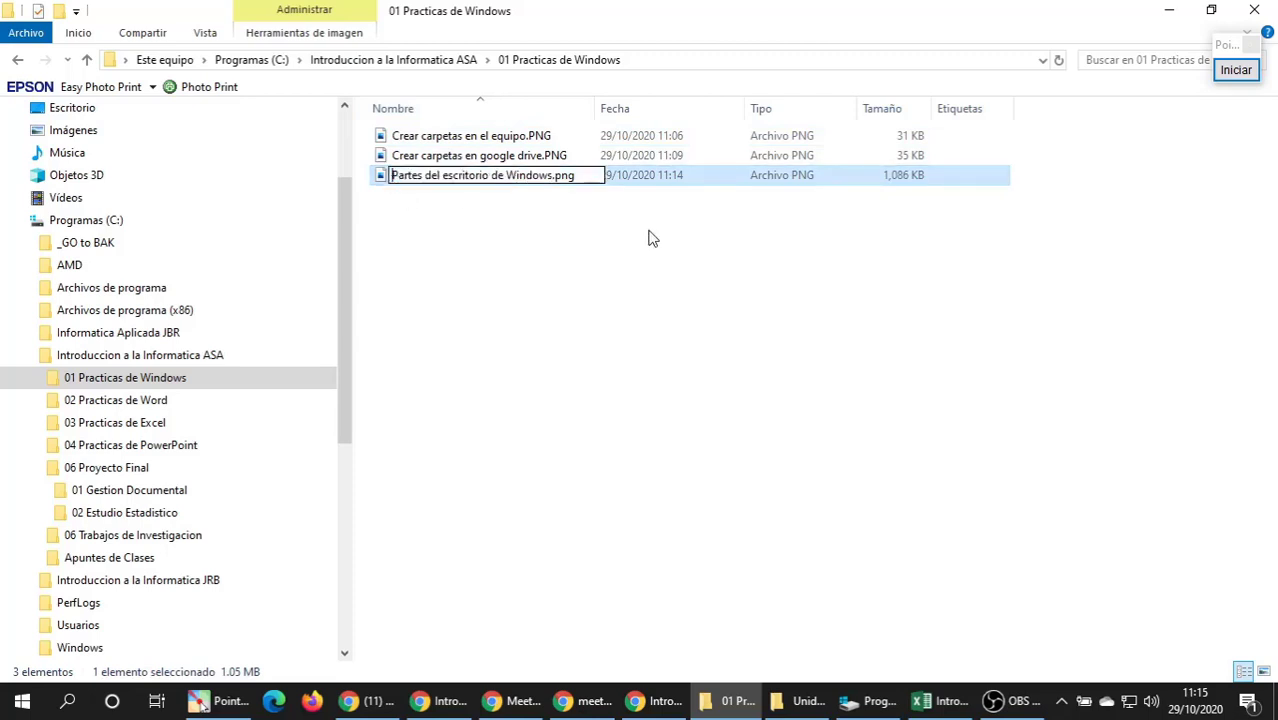
pyautogui.write('01')
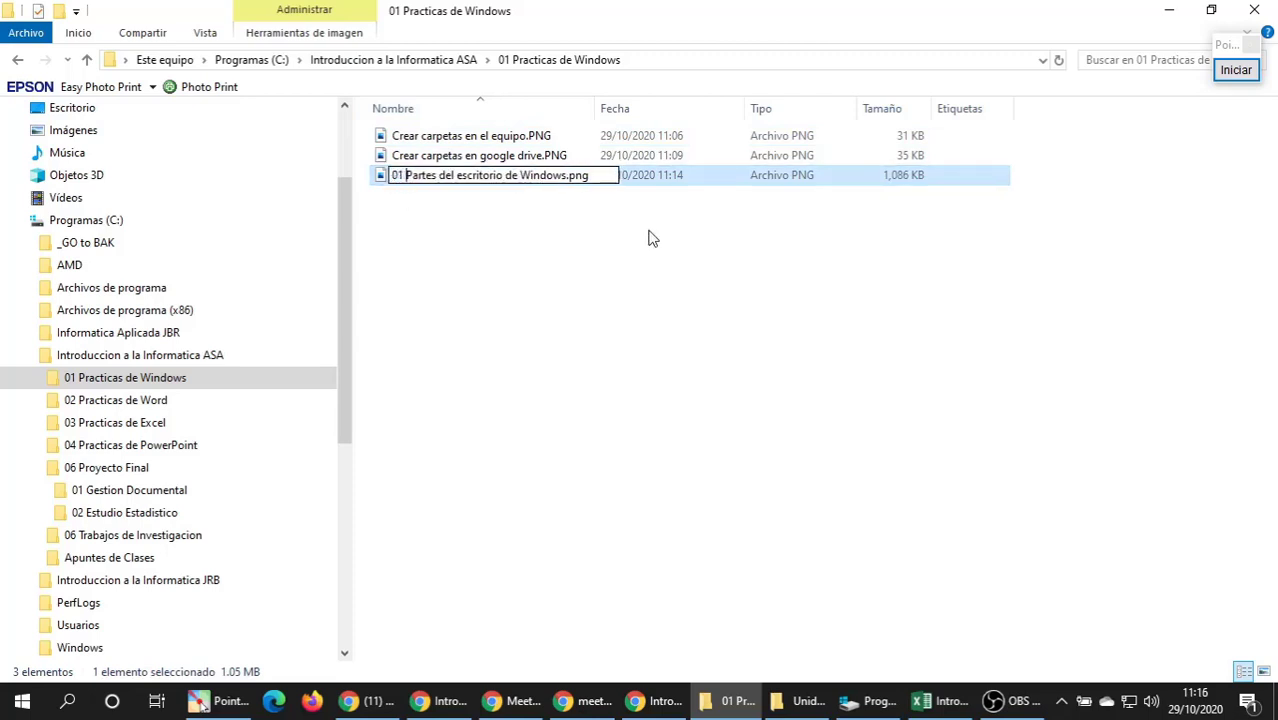
pyautogui.press('Return')
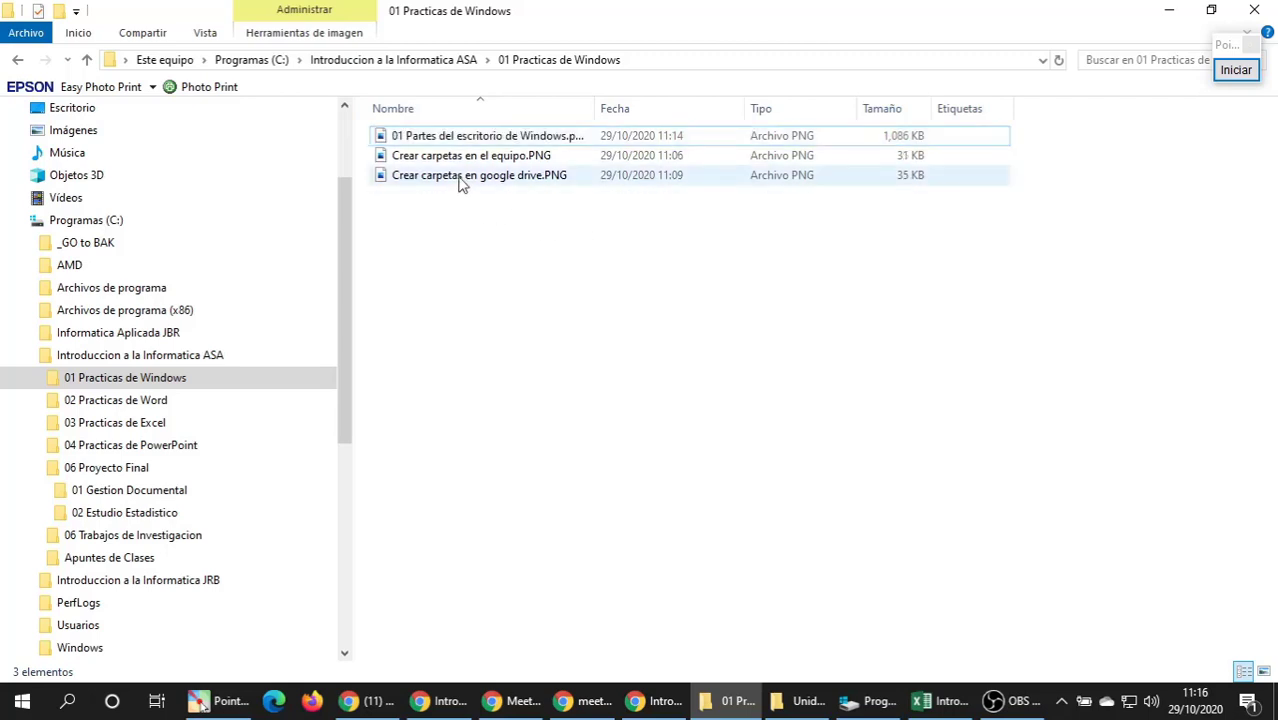
pyautogui.click(408, 163)
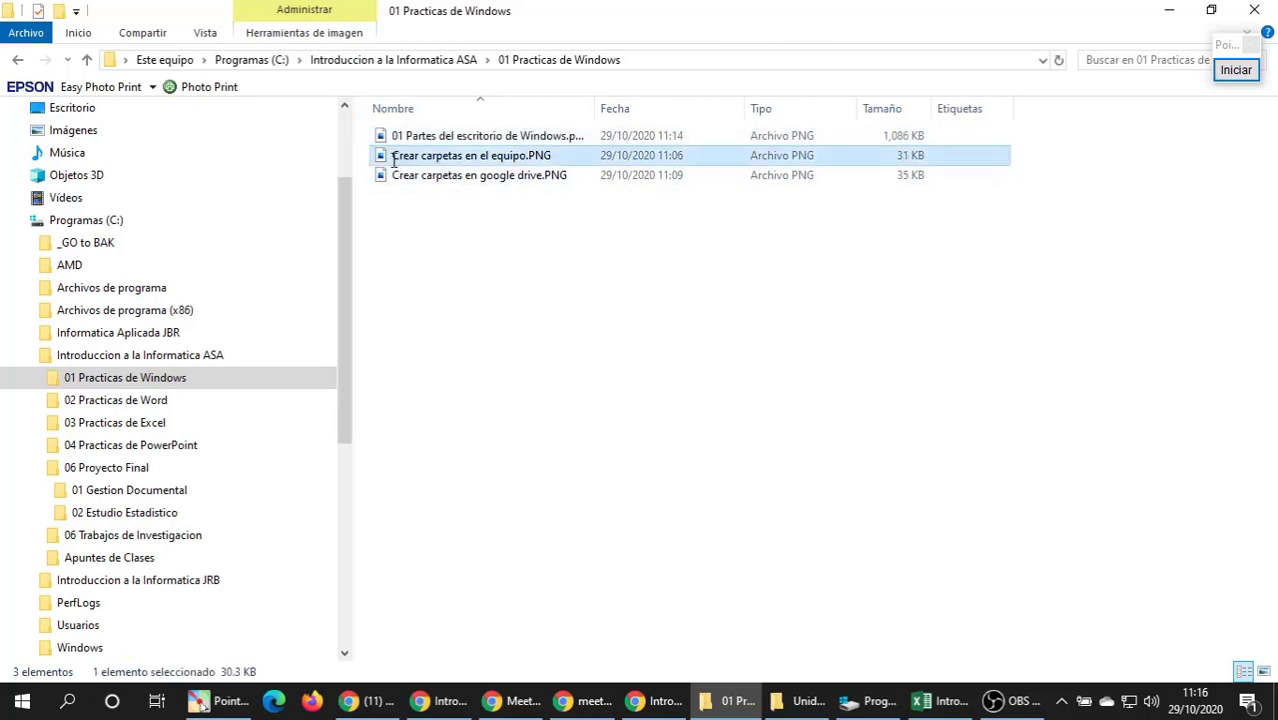
pyautogui.click(394, 158)
pyautogui.write('02')
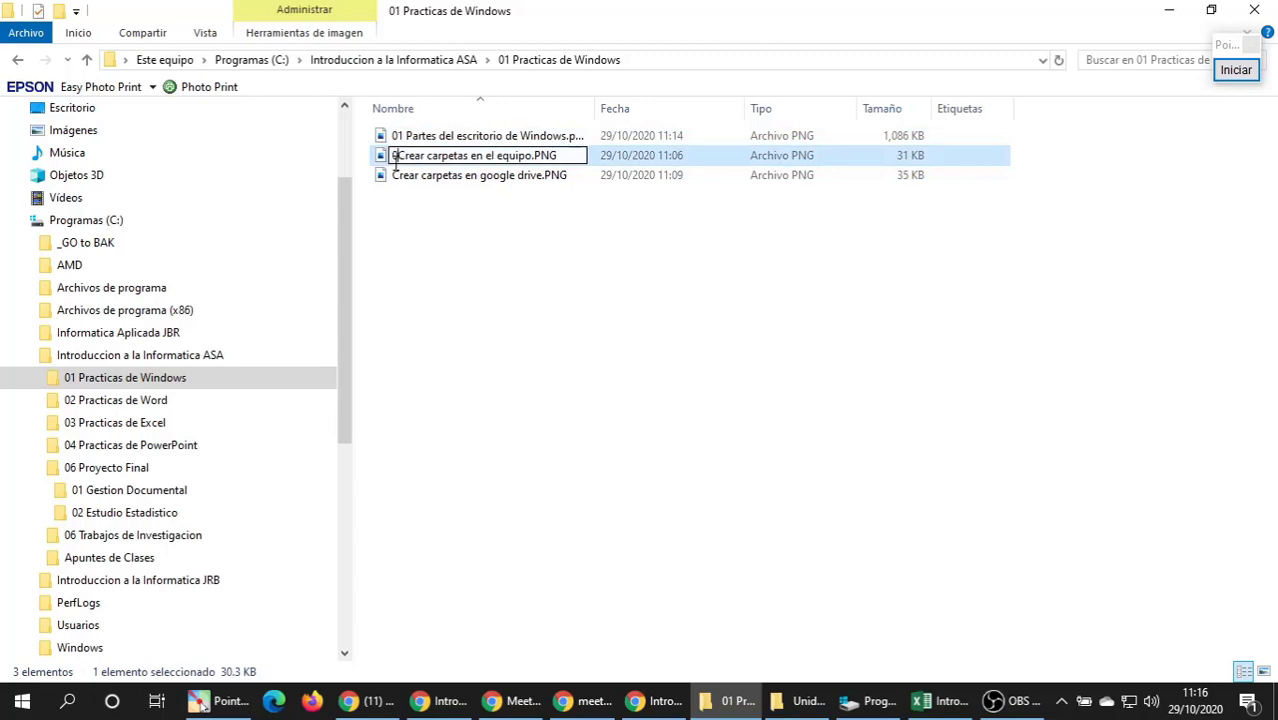
pyautogui.press('Return')
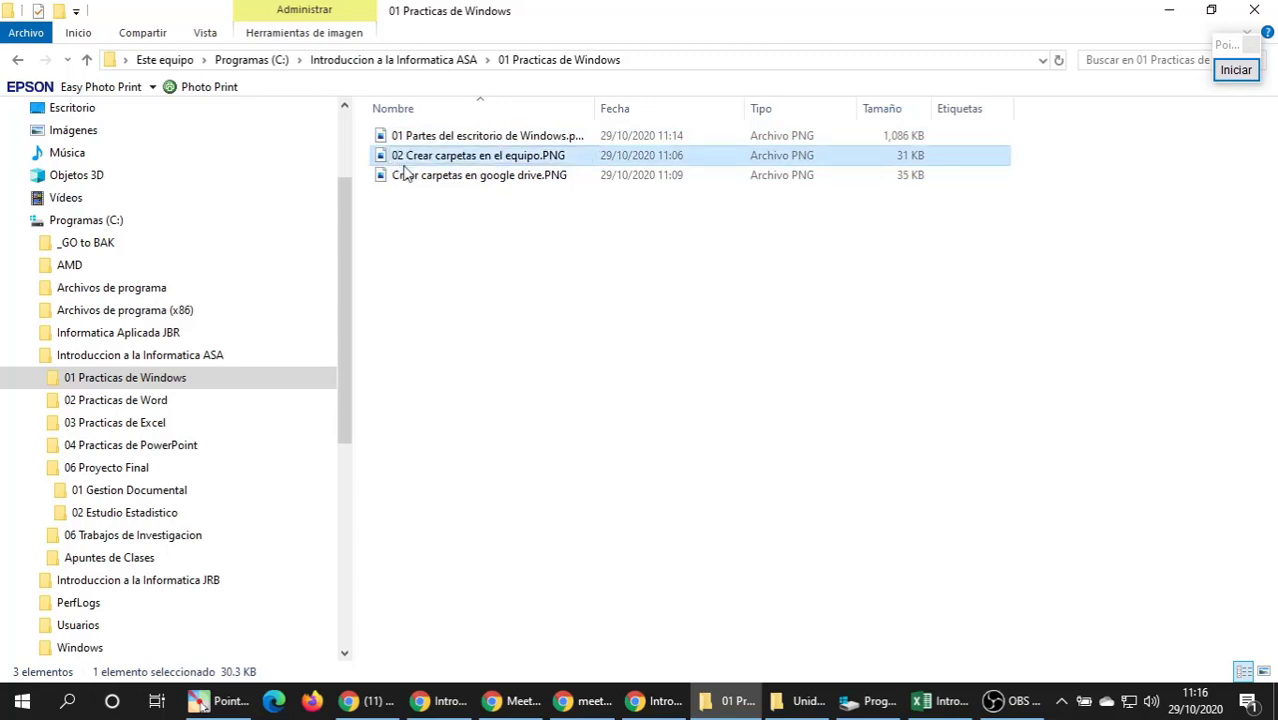
pyautogui.click(428, 180)
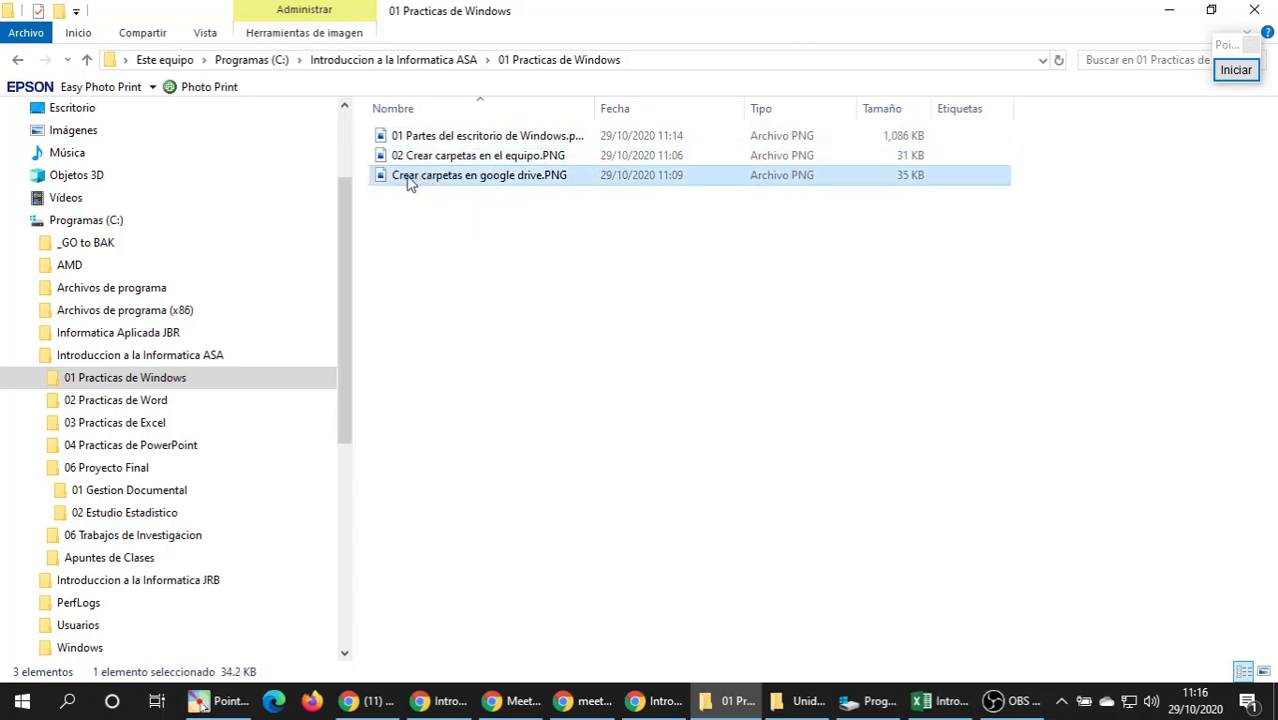
pyautogui.click(396, 180)
pyautogui.click(393, 176)
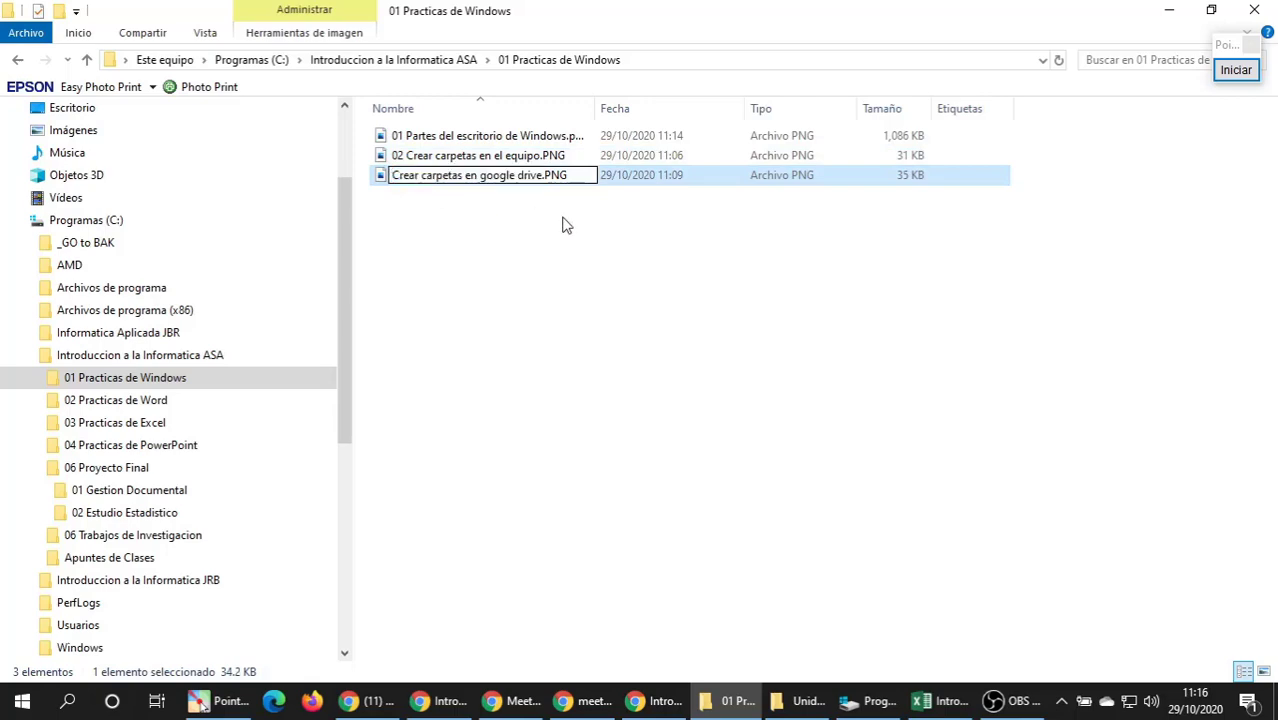
pyautogui.write('03')
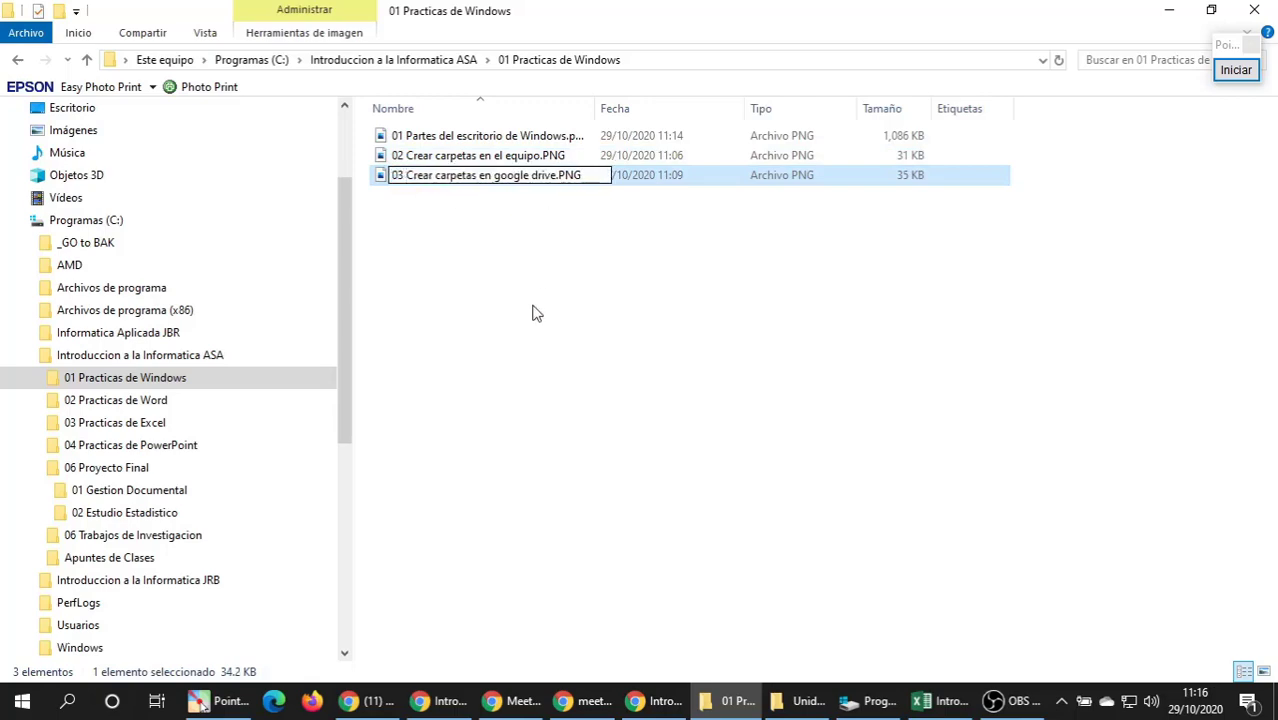
pyautogui.click(651, 633)
# - Scroll through the Lista de Practicas 01 document in Chrome, then return to the Google Meet call
pyautogui.click(658, 700)
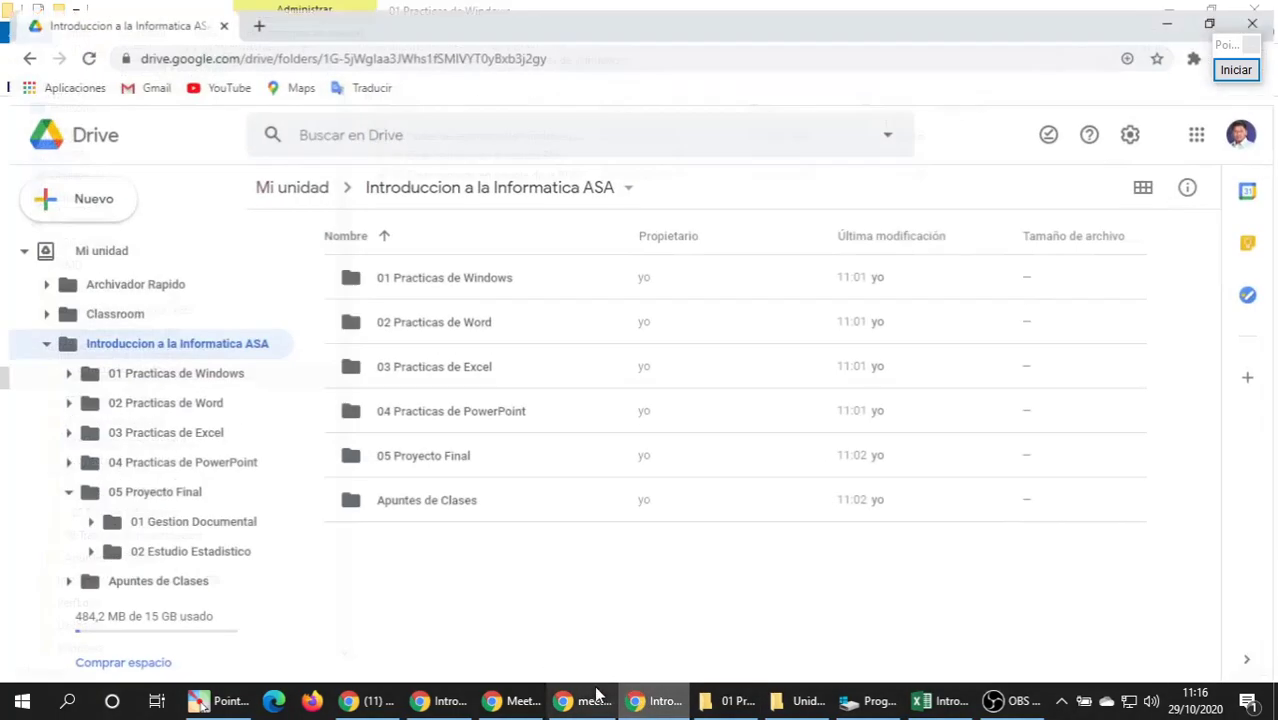
pyautogui.click(440, 700)
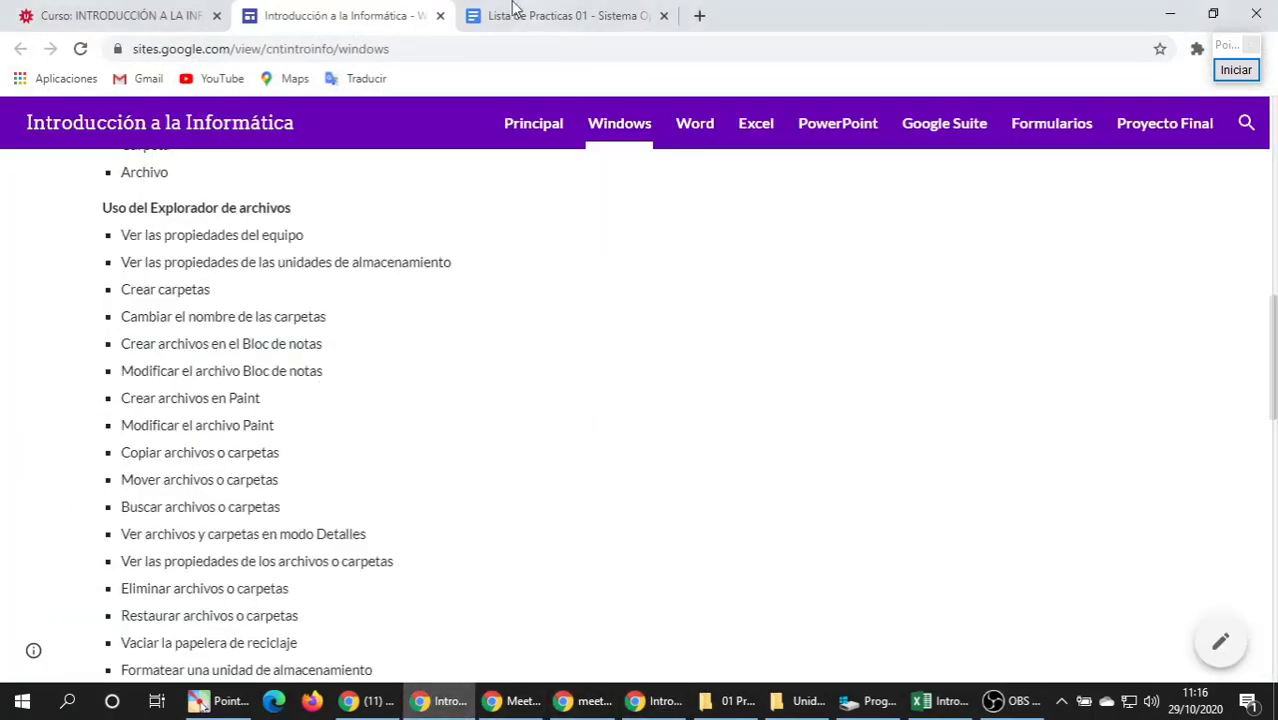
pyautogui.click(512, 12)
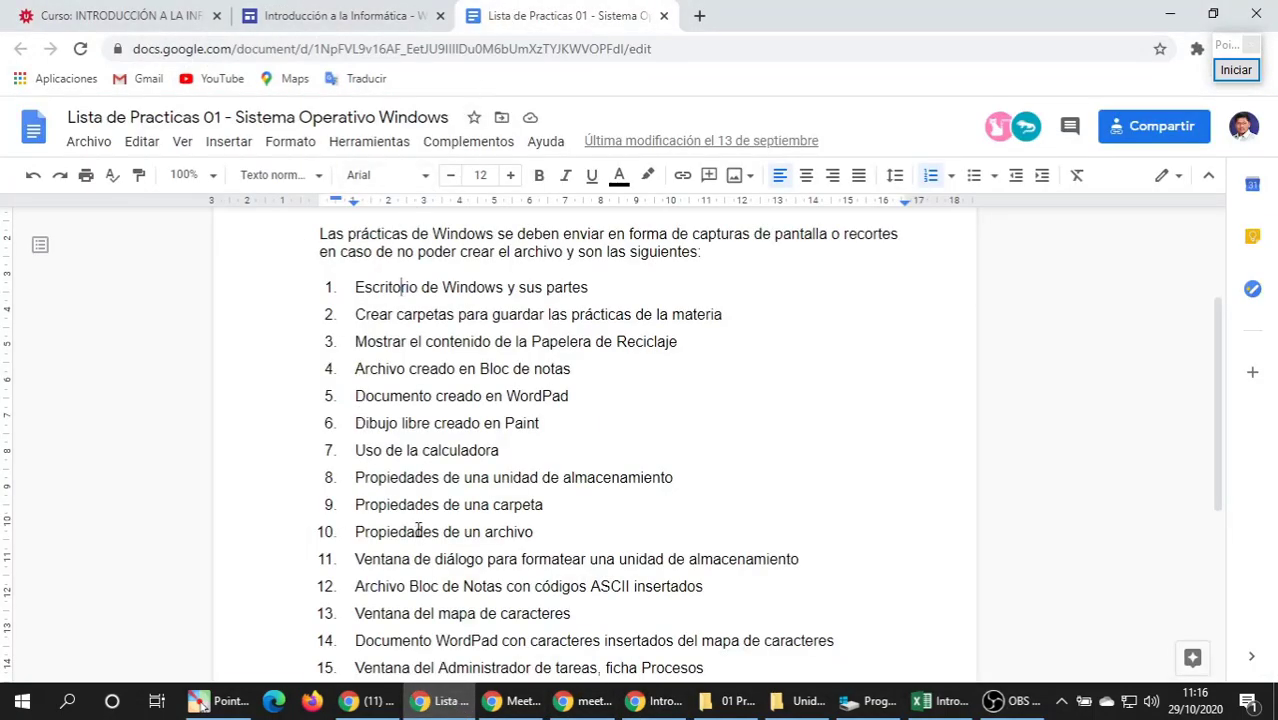
pyautogui.scroll(-1, 418, 531)
pyautogui.scroll(1, 420, 505)
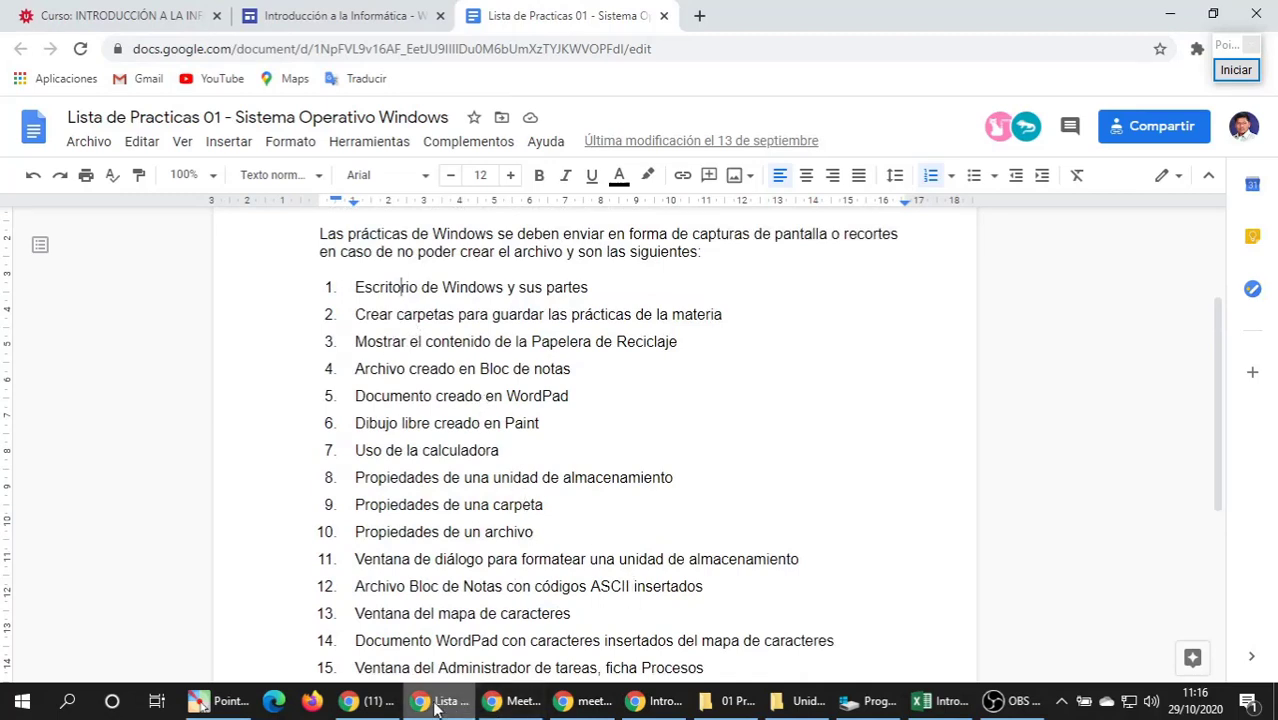
pyautogui.click(512, 705)
pyautogui.moveTo(680, 407)
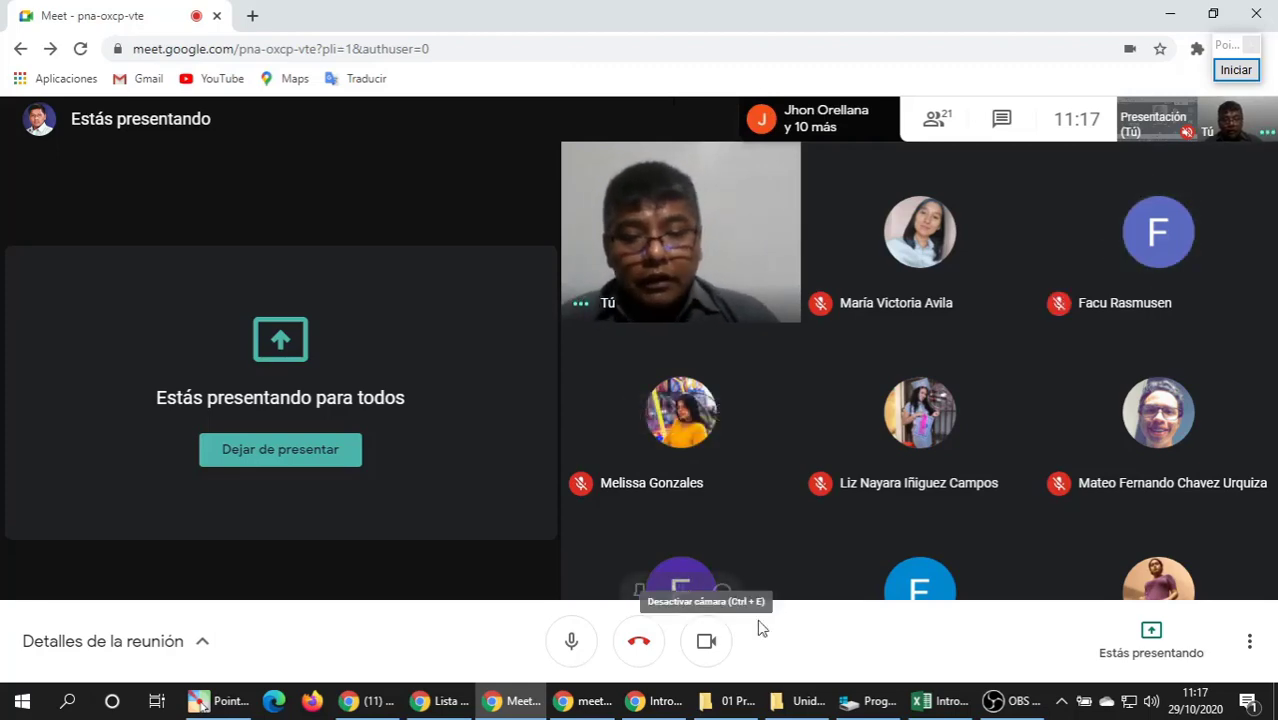
# - Return to the Lista de Practicas 01 document in Docs and scroll to its last items
pyautogui.click(437, 701)
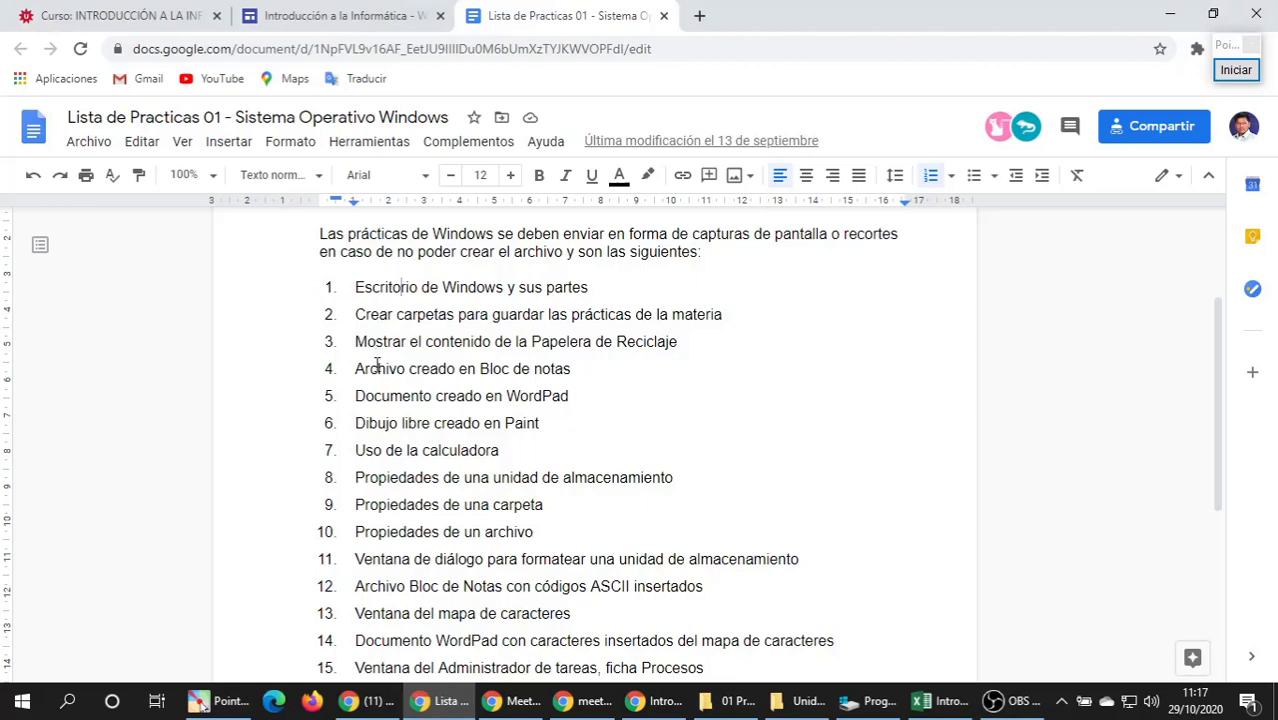
pyautogui.scroll(-1, 450, 521)
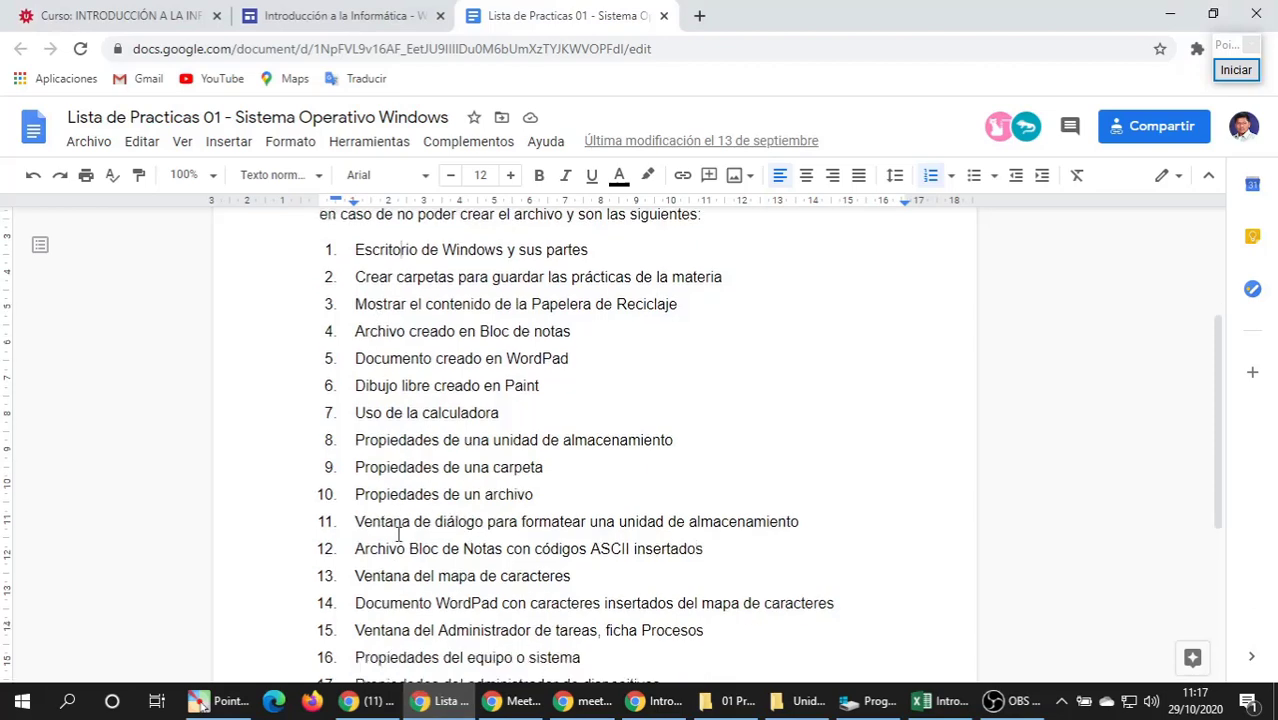
pyautogui.scroll(-3, 389, 538)
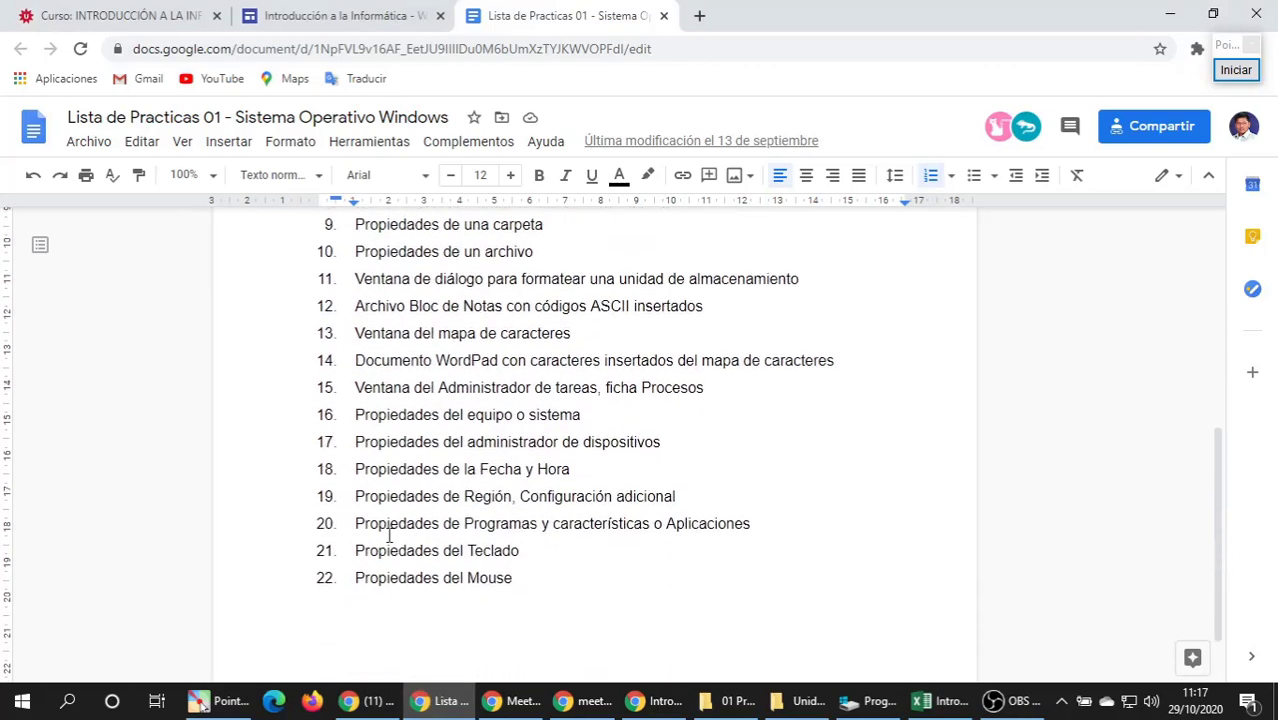
# - Point out items 21–22, Propiedades del Teclado and Propiedades del Mouse, then bring up Windows search
pyautogui.tripleClick(455, 473)
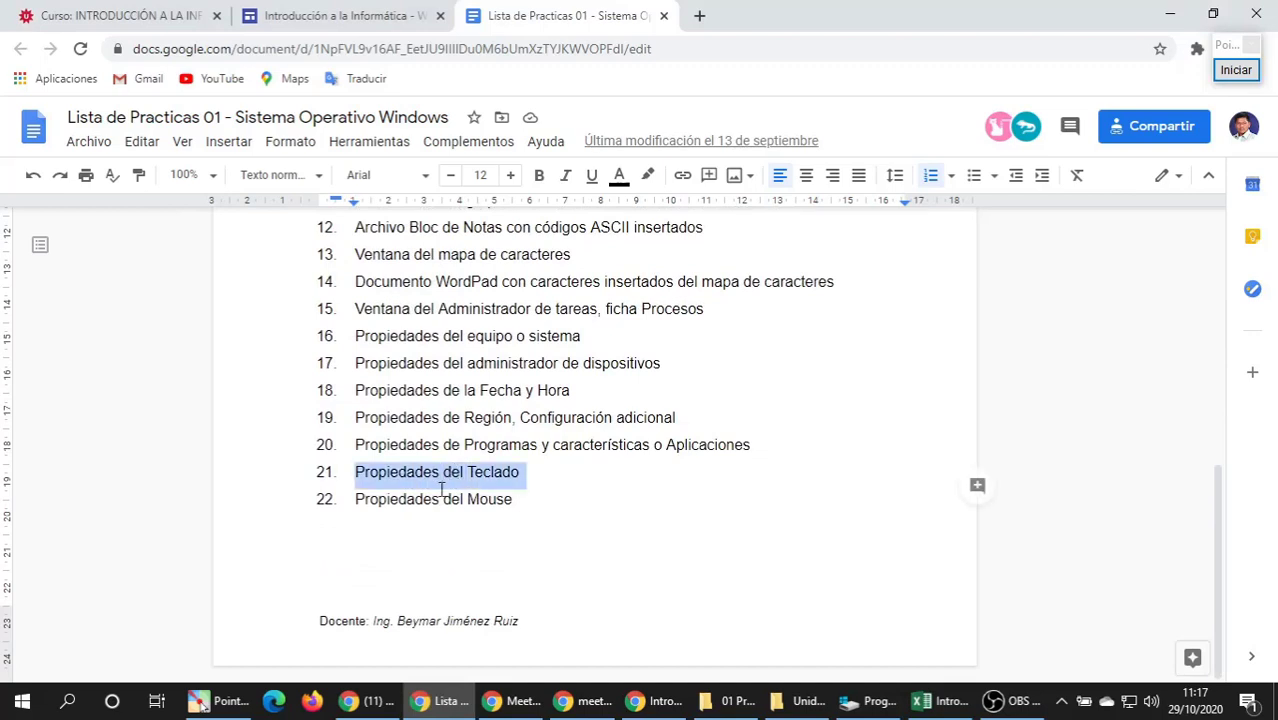
pyautogui.click(424, 500)
pyautogui.tripleClick(423, 505)
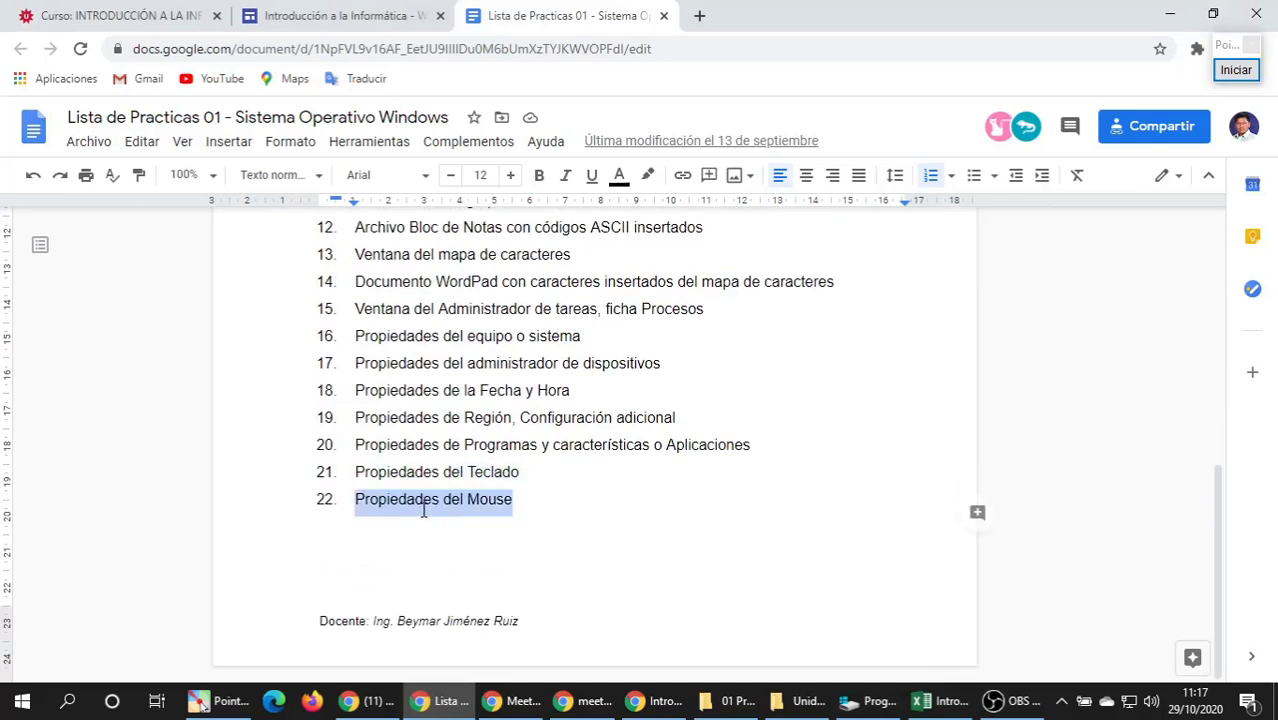
pyautogui.tripleClick(430, 473)
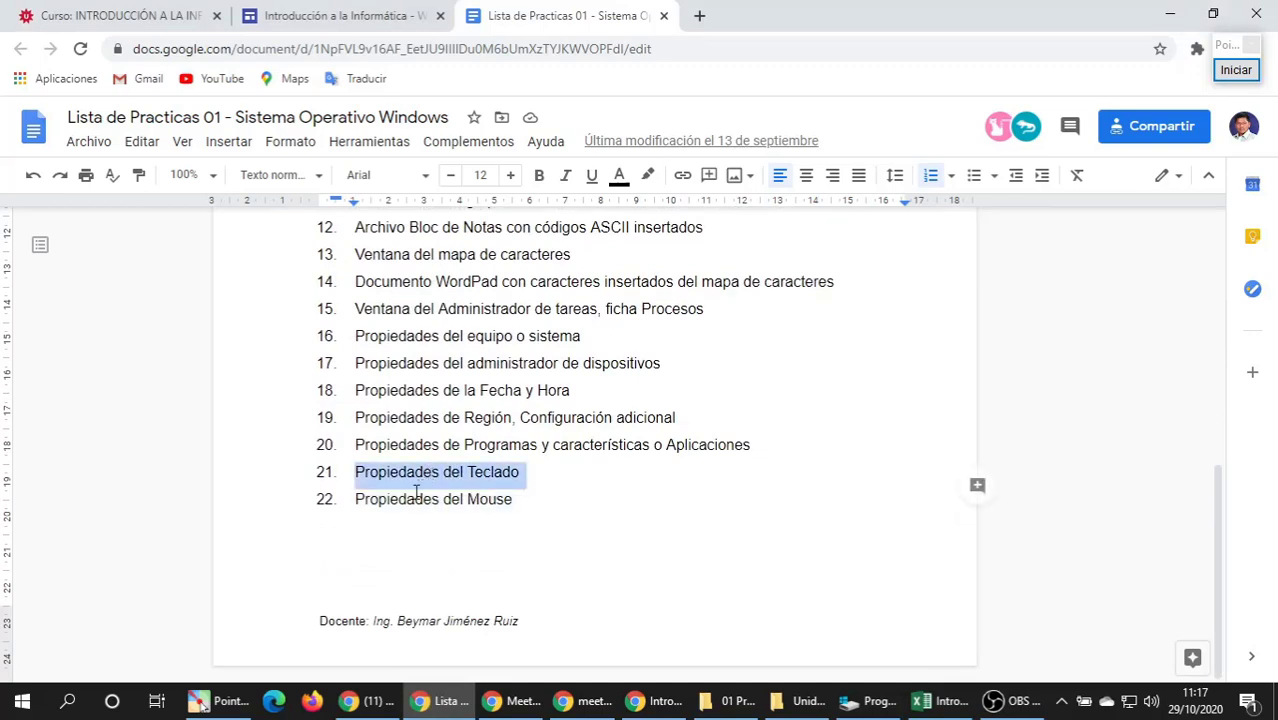
pyautogui.click(409, 503)
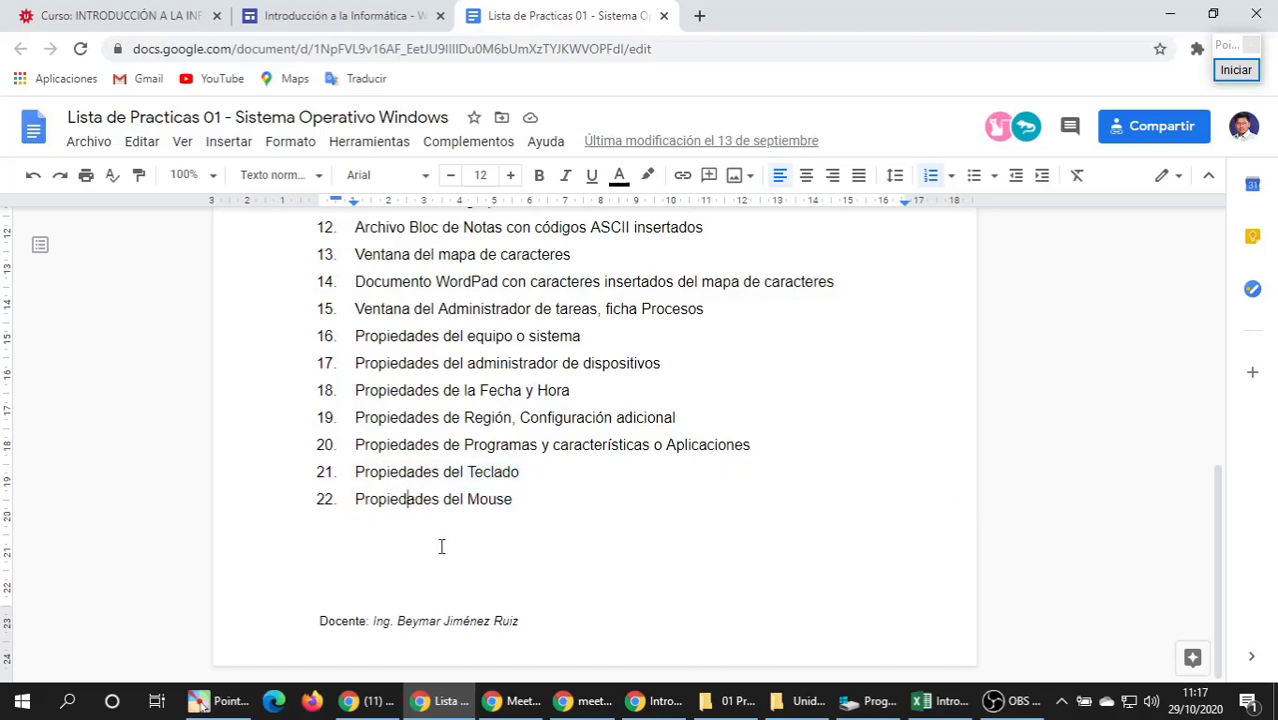
pyautogui.click(68, 700)
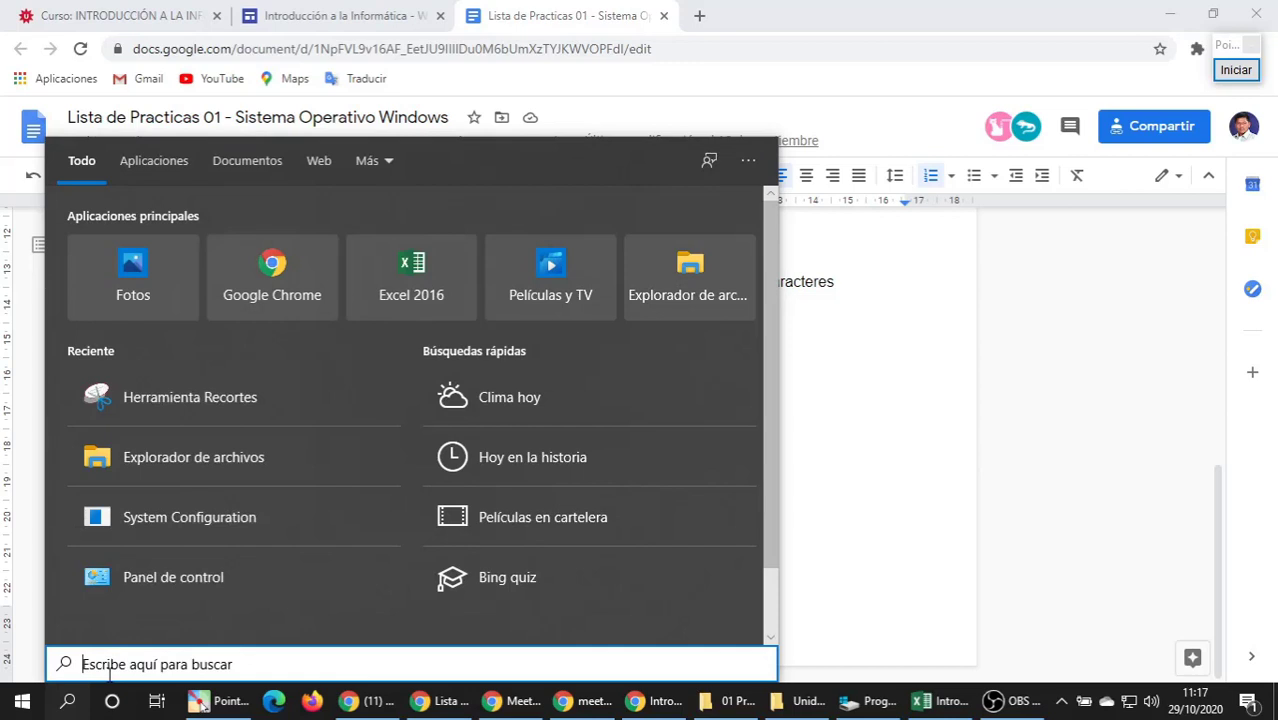
# - Search 'panel' to reach Panel de control and open Teclado properties
pyautogui.write('panel')
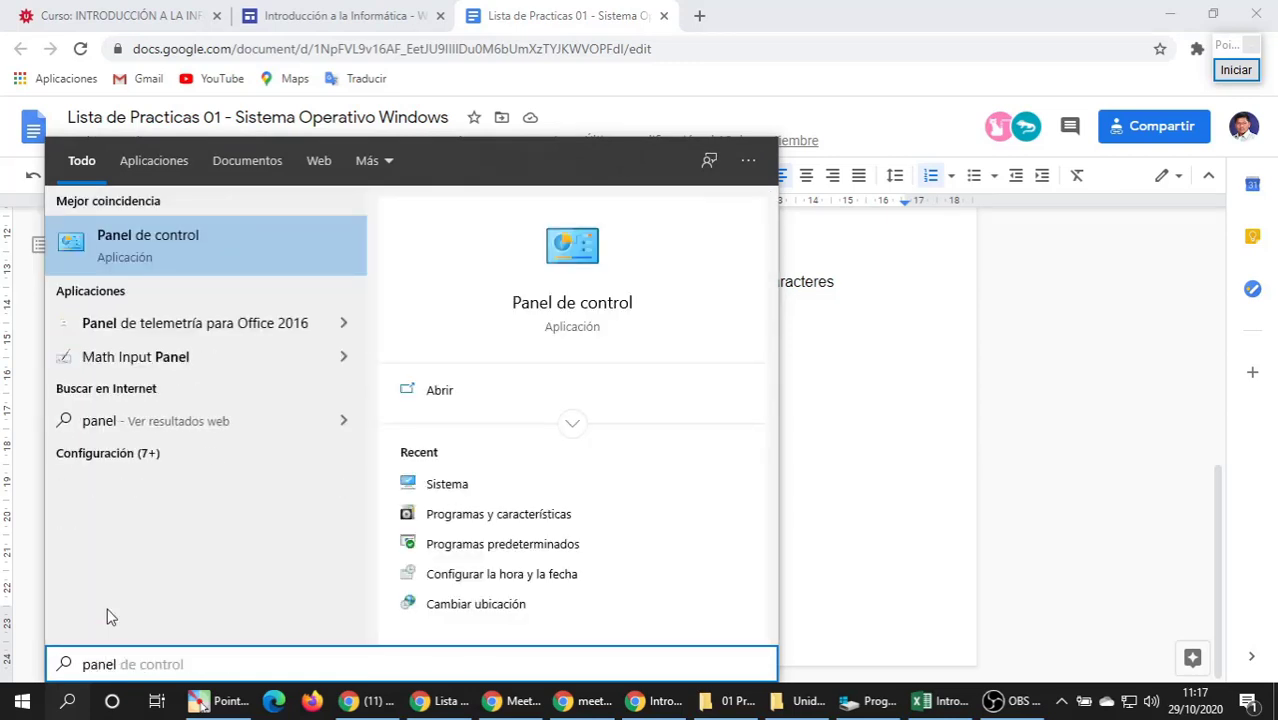
pyautogui.click(153, 243)
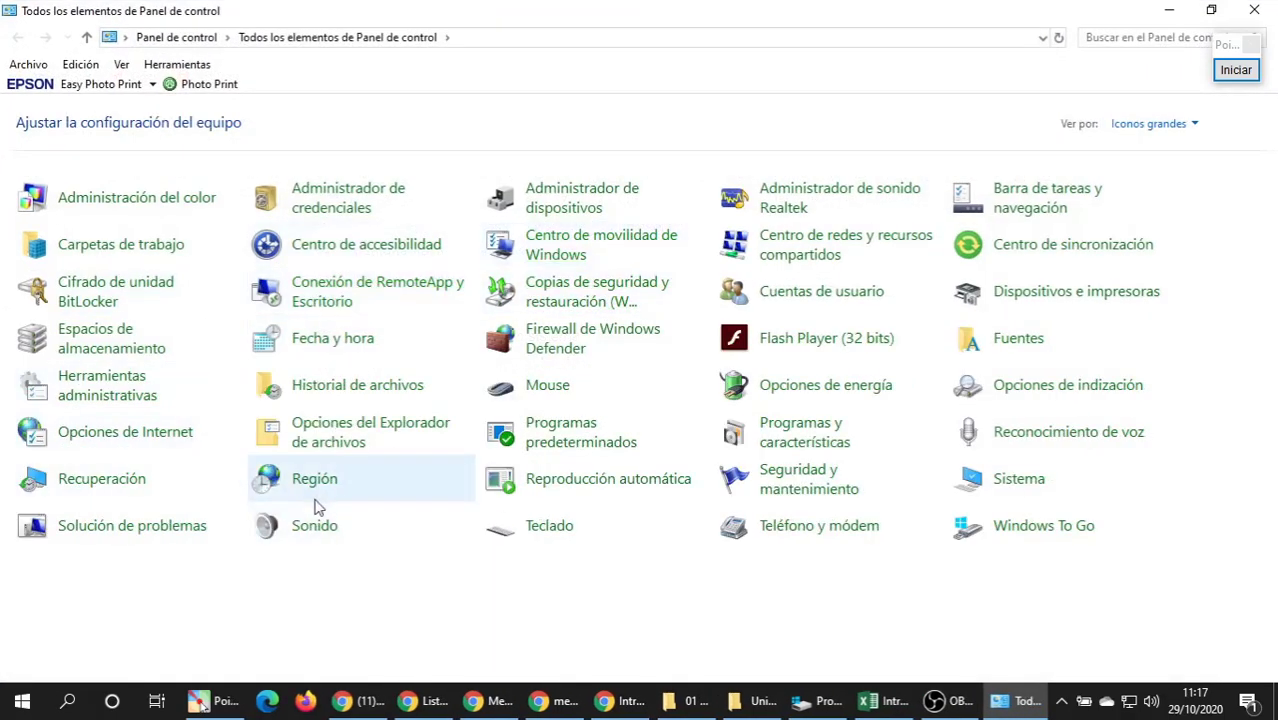
pyautogui.click(567, 543)
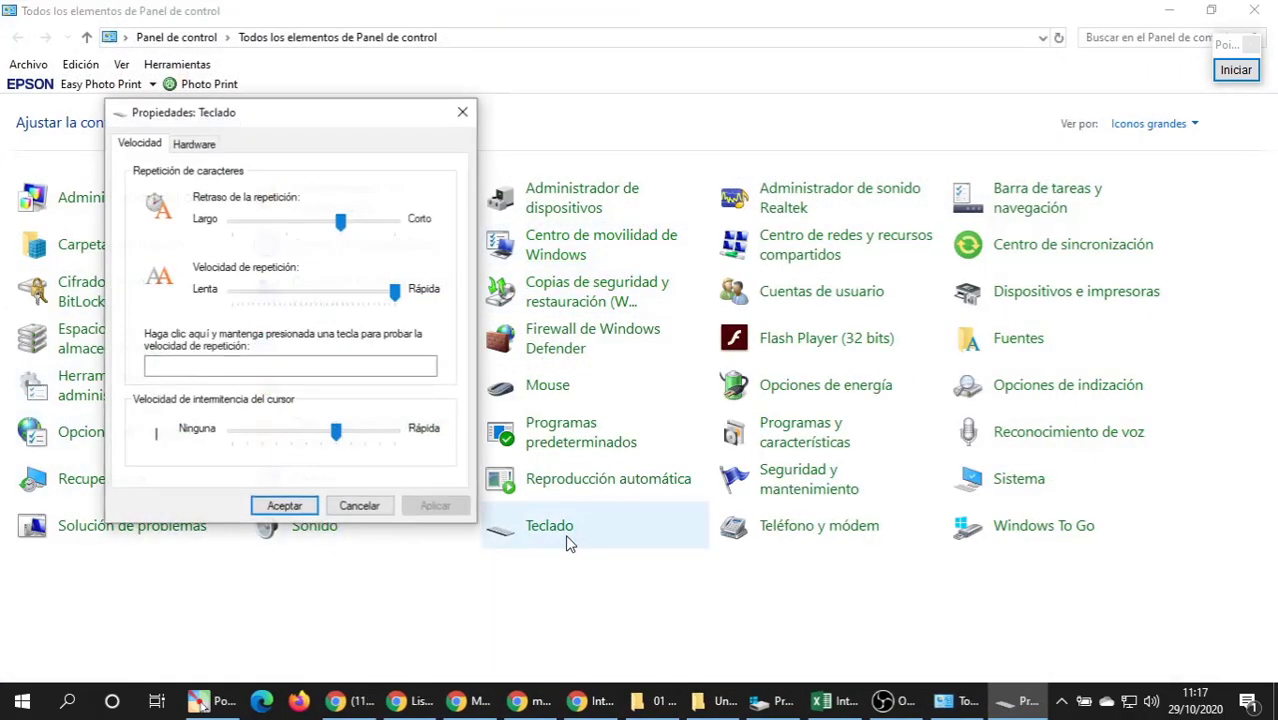
# - Move the Propiedades: Teclado dialog to the middle of the screen
pyautogui.moveTo(325, 119); pyautogui.dragTo(810, 130)
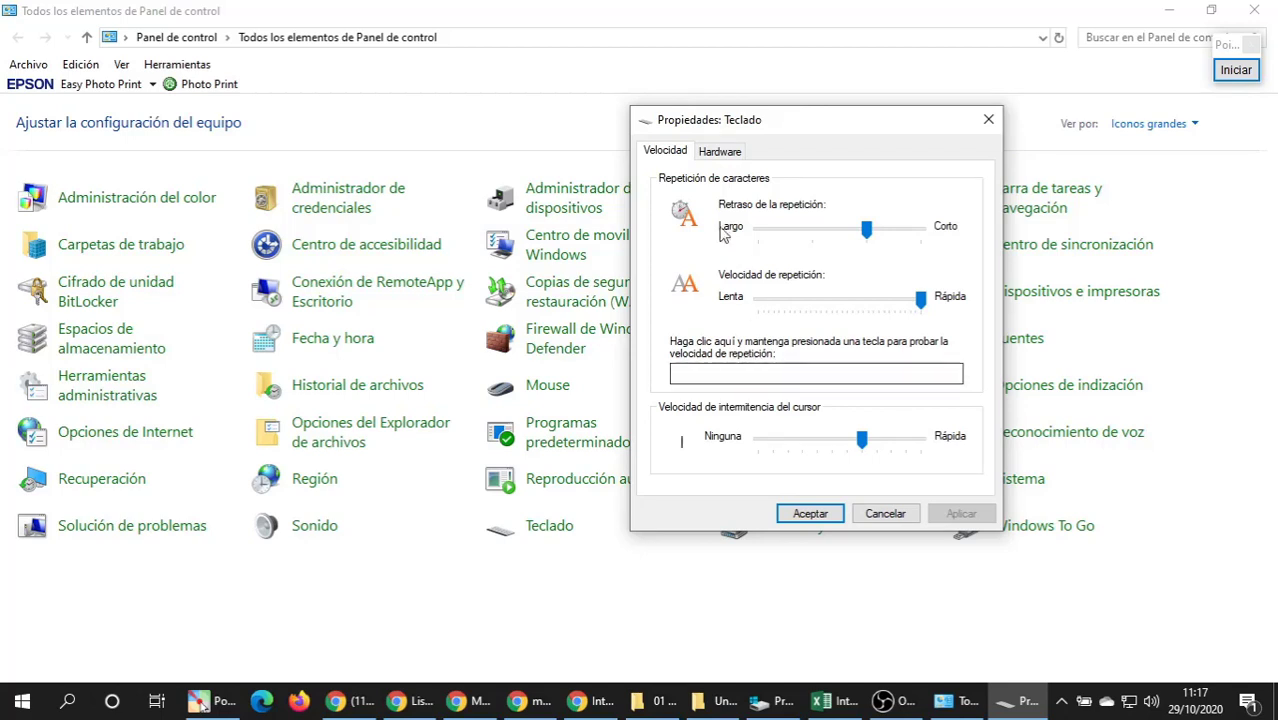
pyautogui.moveTo(661, 121); pyautogui.dragTo(622, 130)
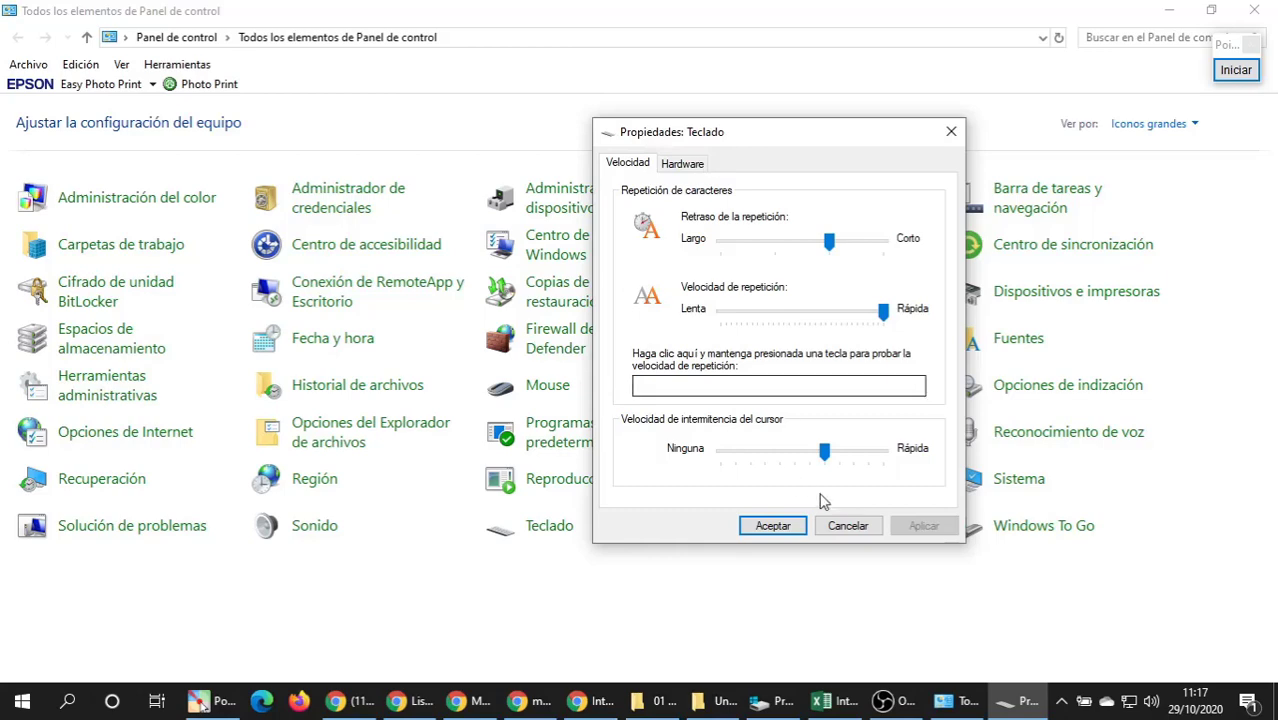
pyautogui.moveTo(754, 141); pyautogui.dragTo(690, 114)
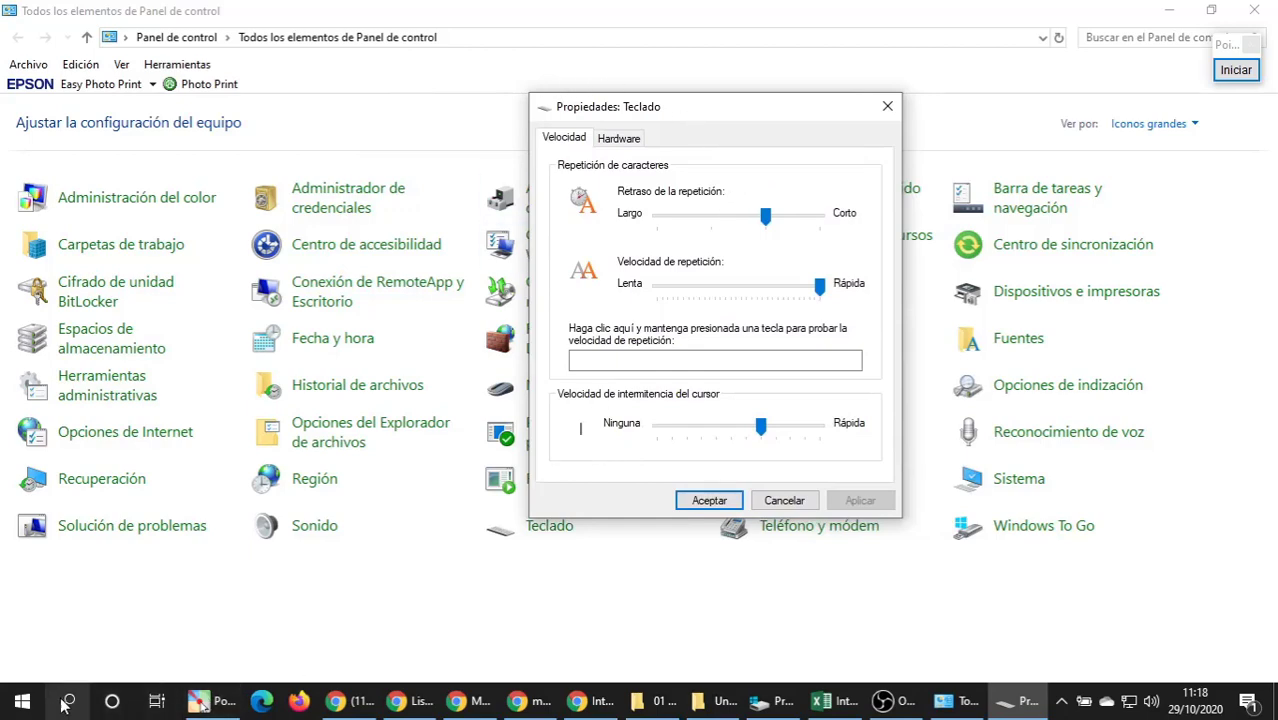
# - Launch Herramienta Recortes and snip the Propiedades: Teclado dialog
pyautogui.click(22, 701)
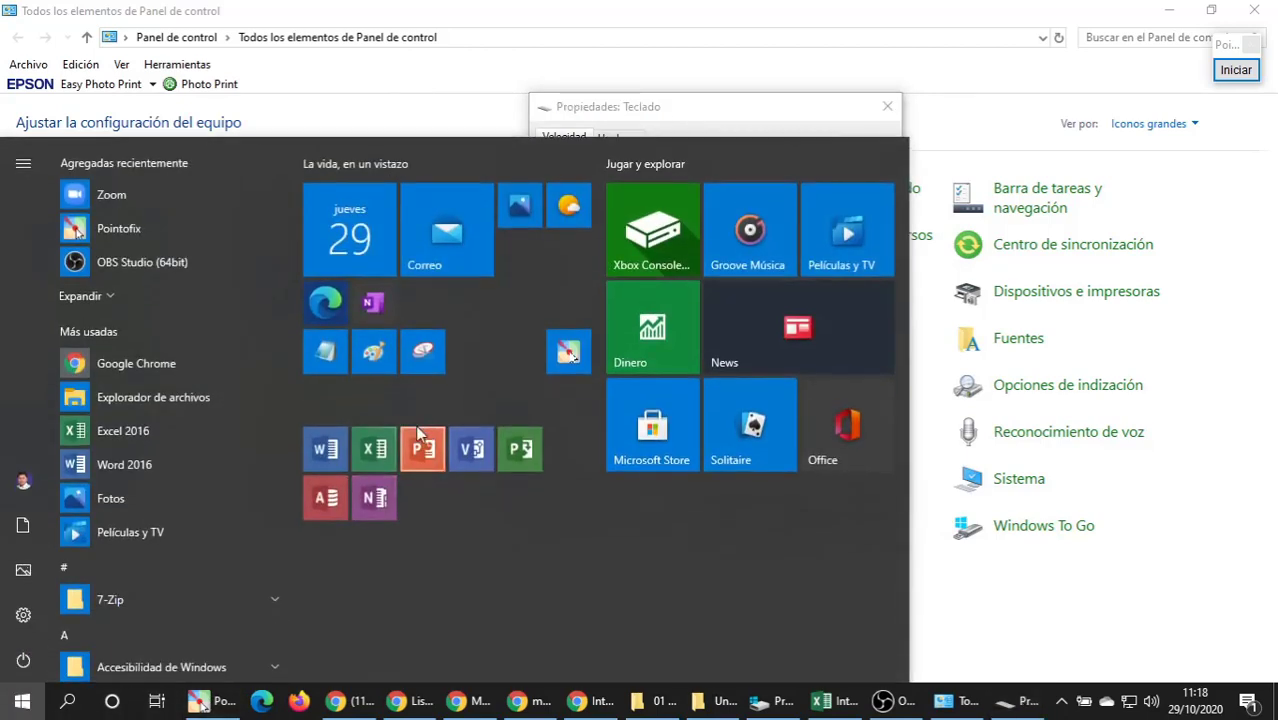
pyautogui.click(424, 352)
pyautogui.click(720, 296)
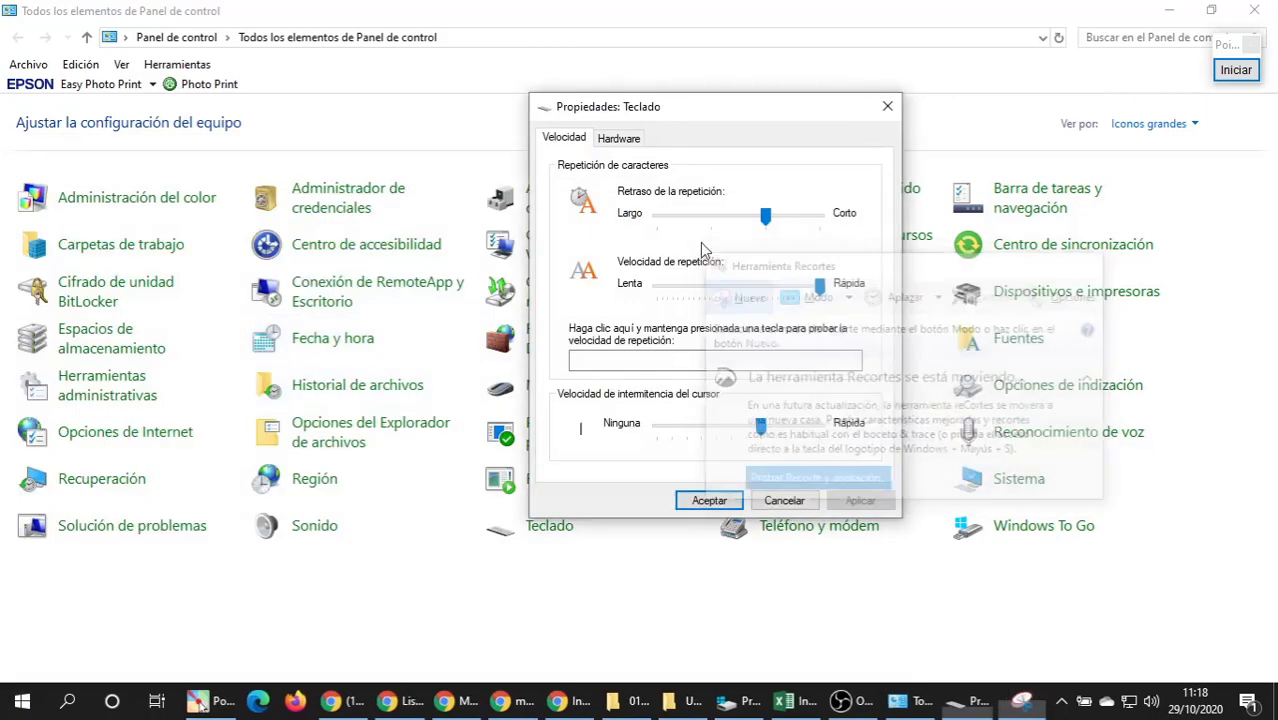
pyautogui.moveTo(524, 88); pyautogui.dragTo(907, 525)
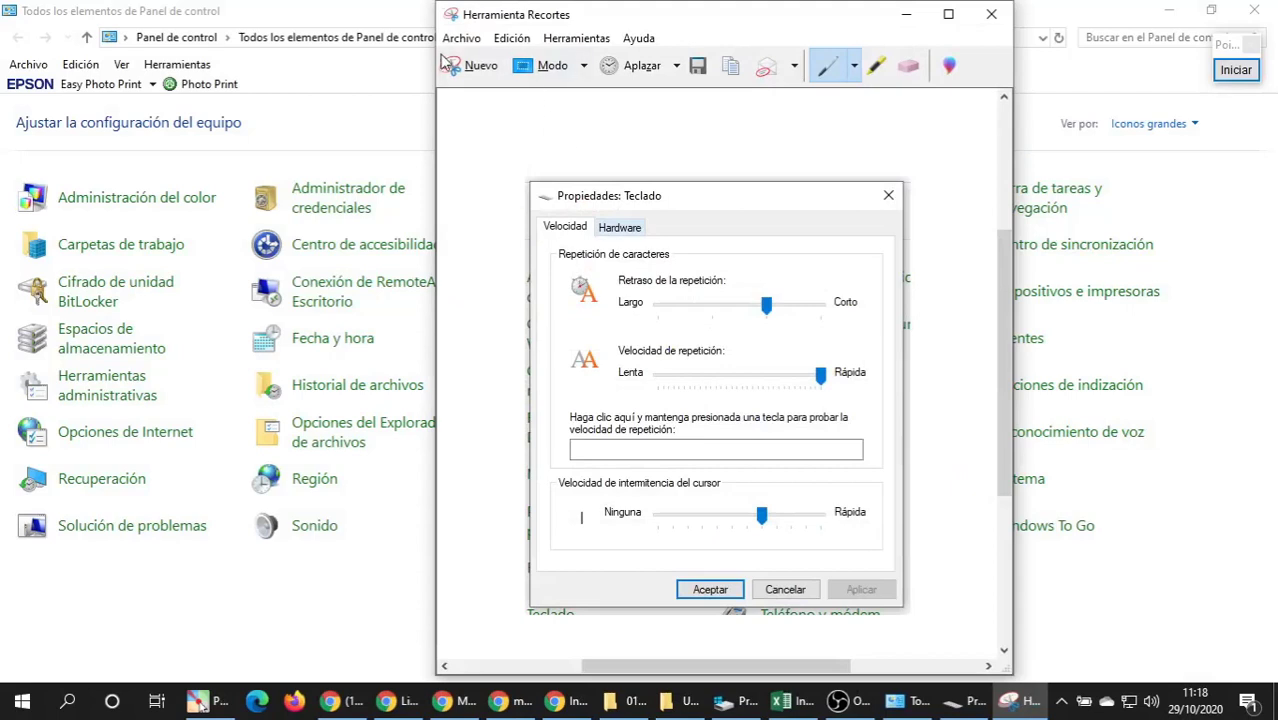
# - Save the snip as 'Propiedade…' in Programas (C:) > Introduccion a la Informatica ASA > 01 Practicas de Windows
pyautogui.click(464, 40)
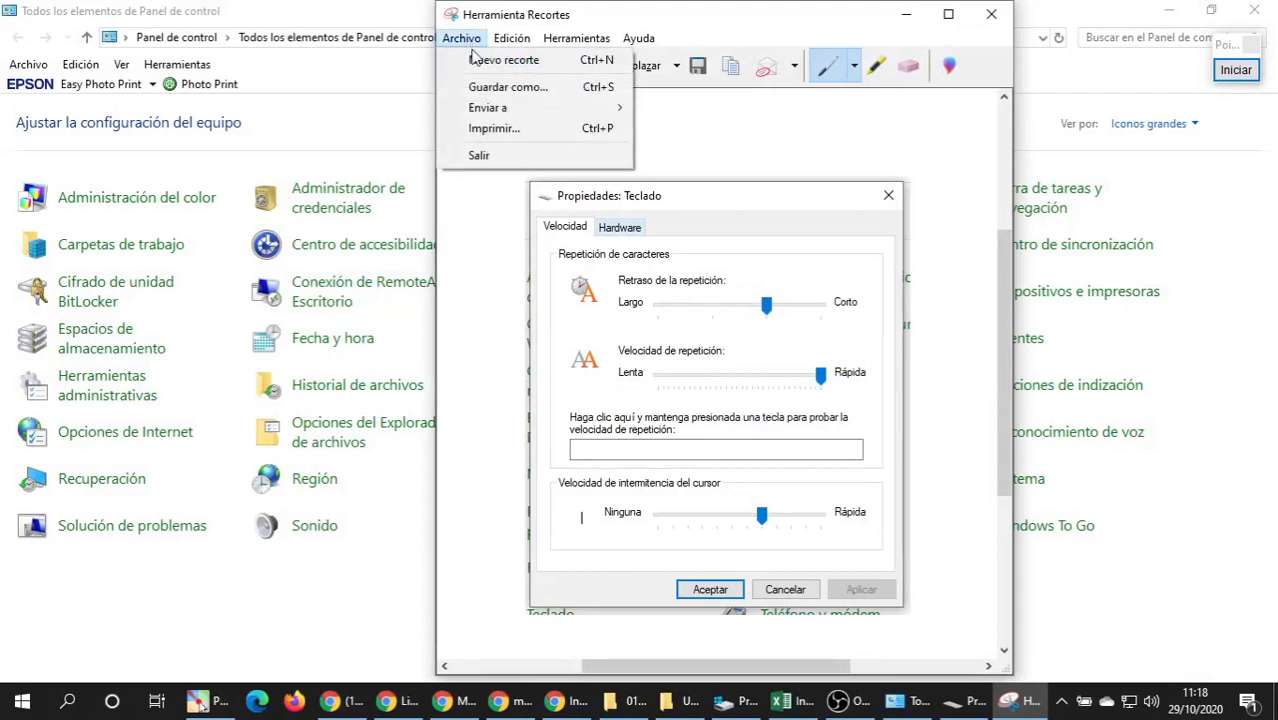
pyautogui.click(488, 88)
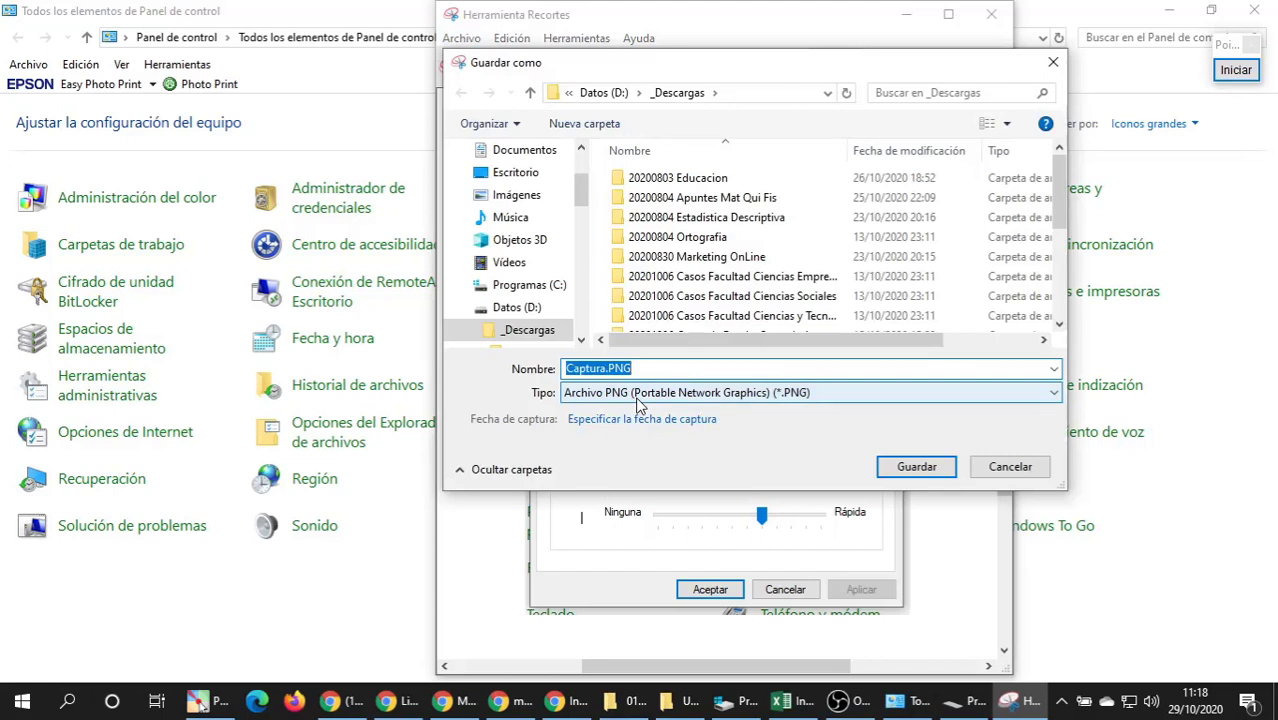
pyautogui.write('Propi')
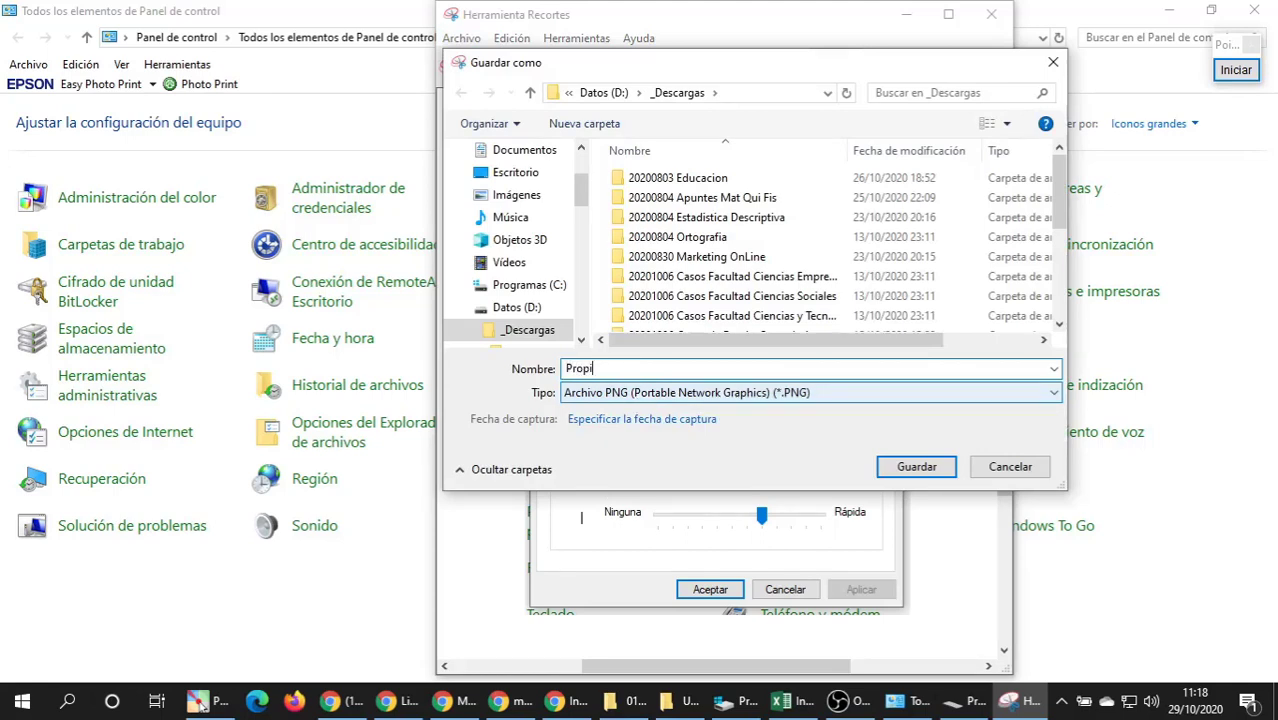
pyautogui.write('edades del teclado')
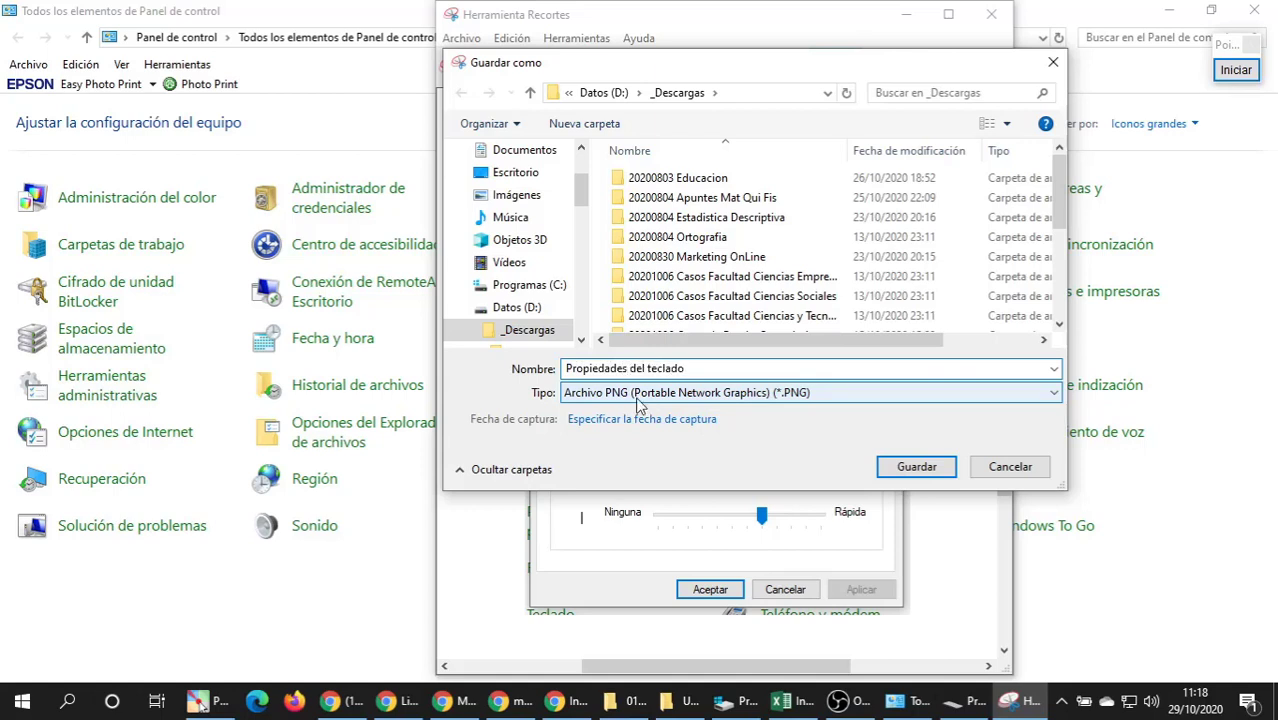
pyautogui.click(530, 285)
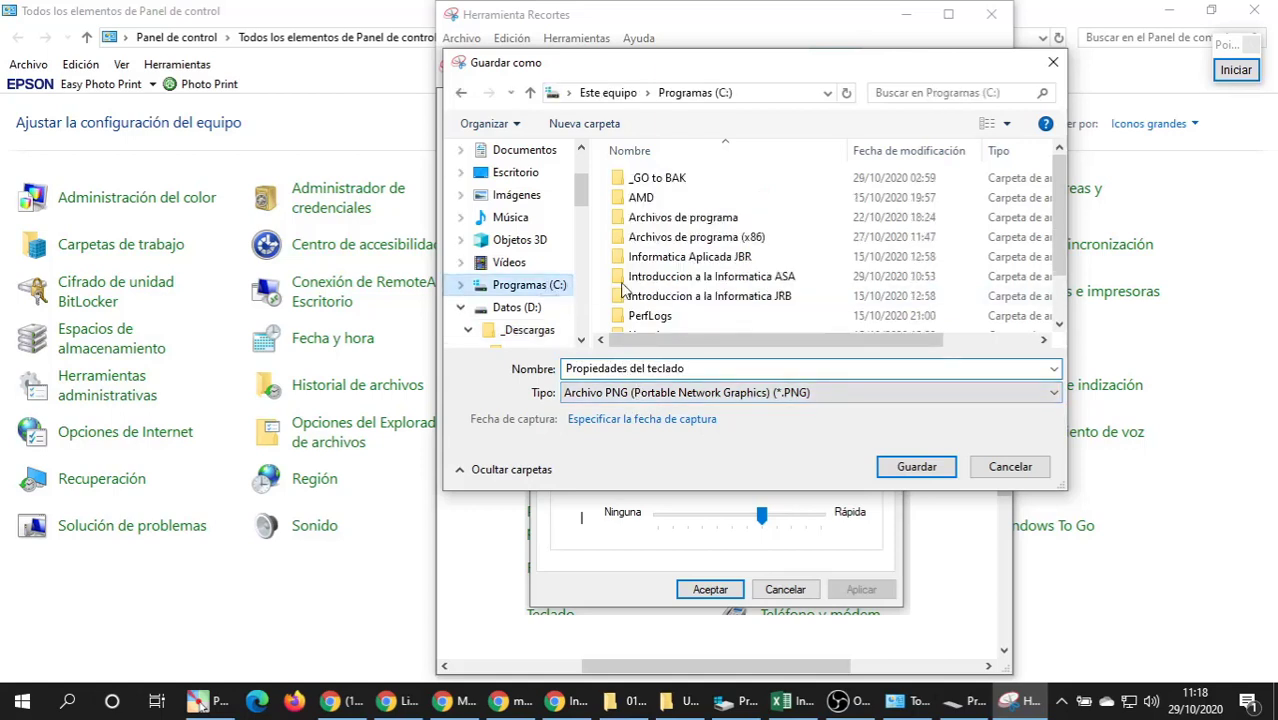
pyautogui.doubleClick(730, 285)
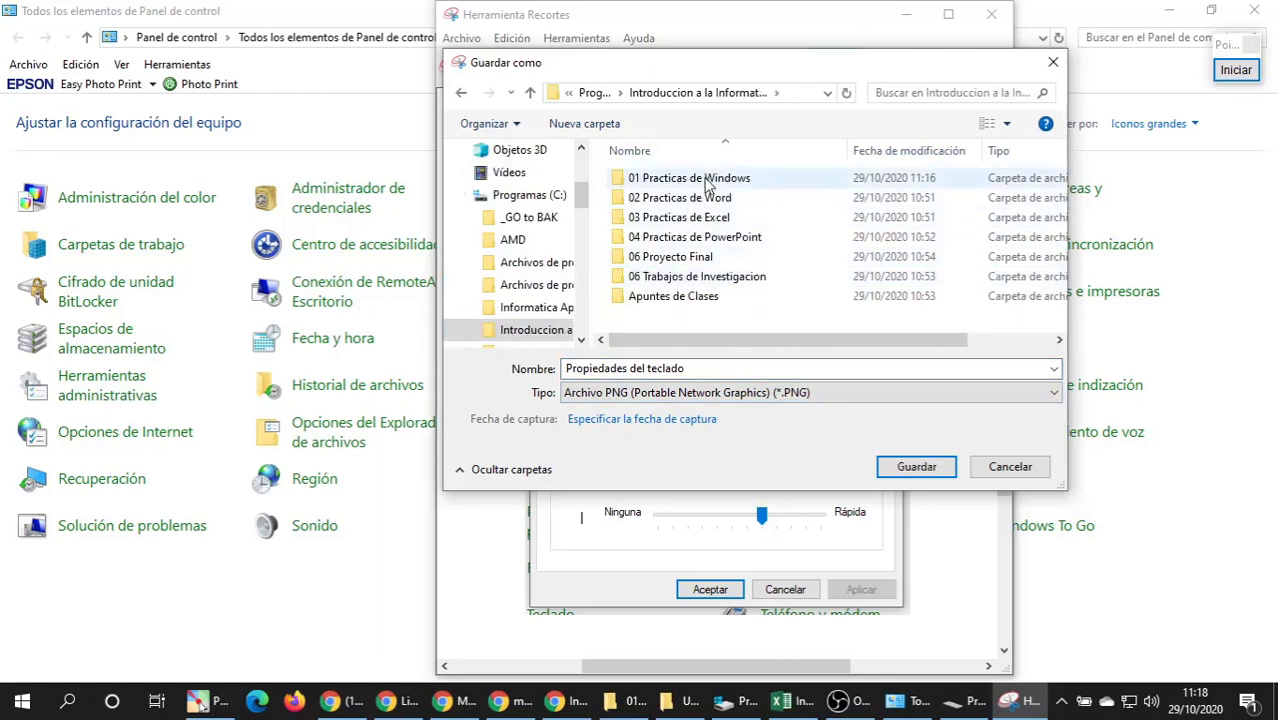
pyautogui.doubleClick(690, 178)
# - Prefix the file name with 21 and save the keyboard-properties capture
pyautogui.click(660, 370)
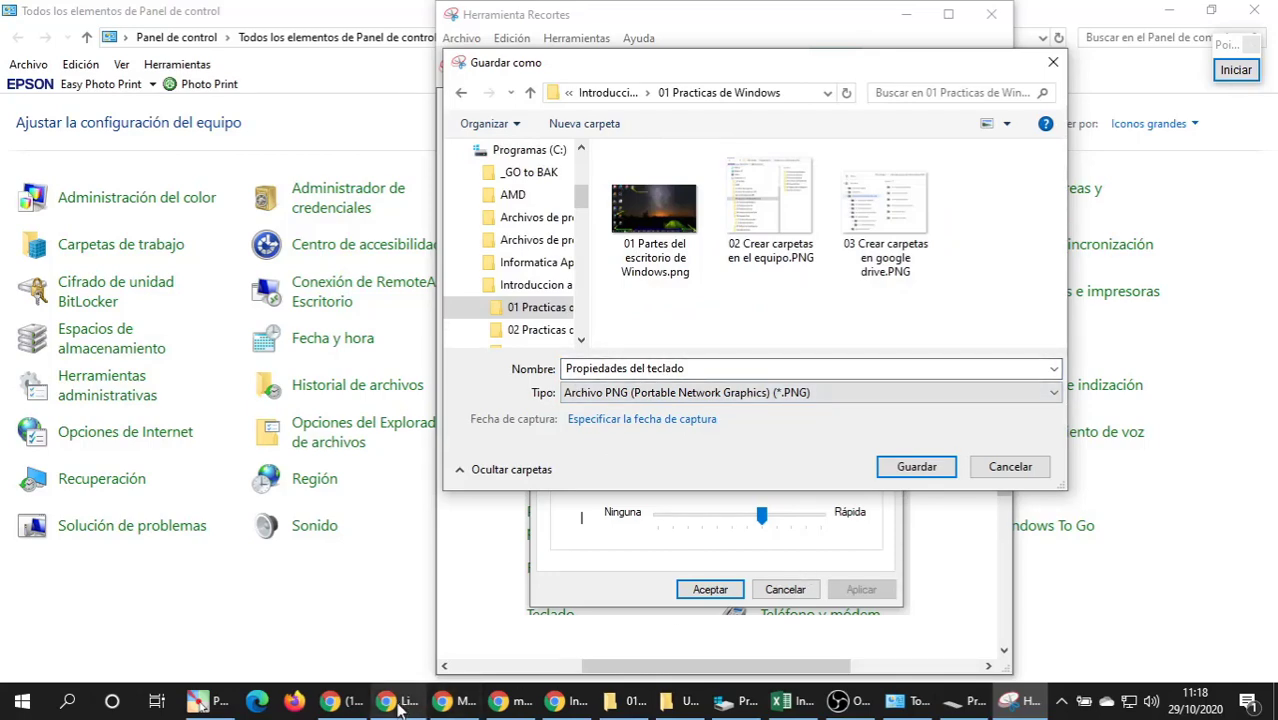
pyautogui.click(400, 620)
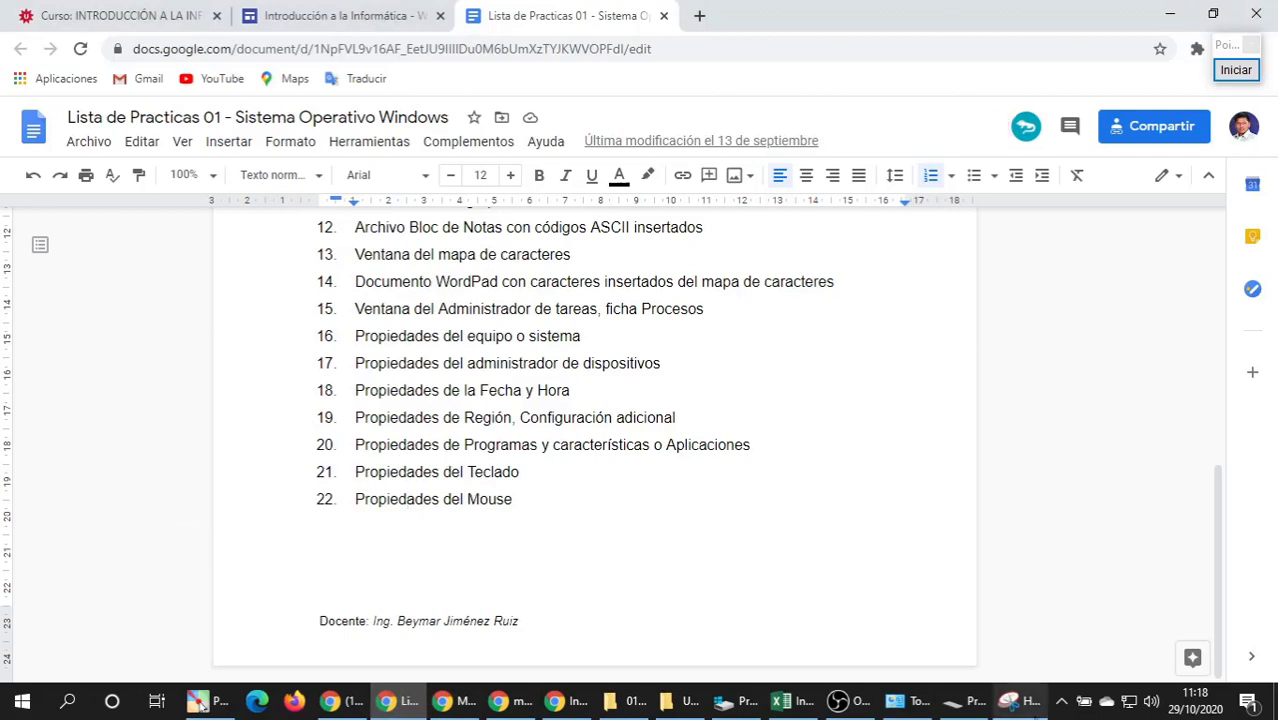
pyautogui.click(1010, 702)
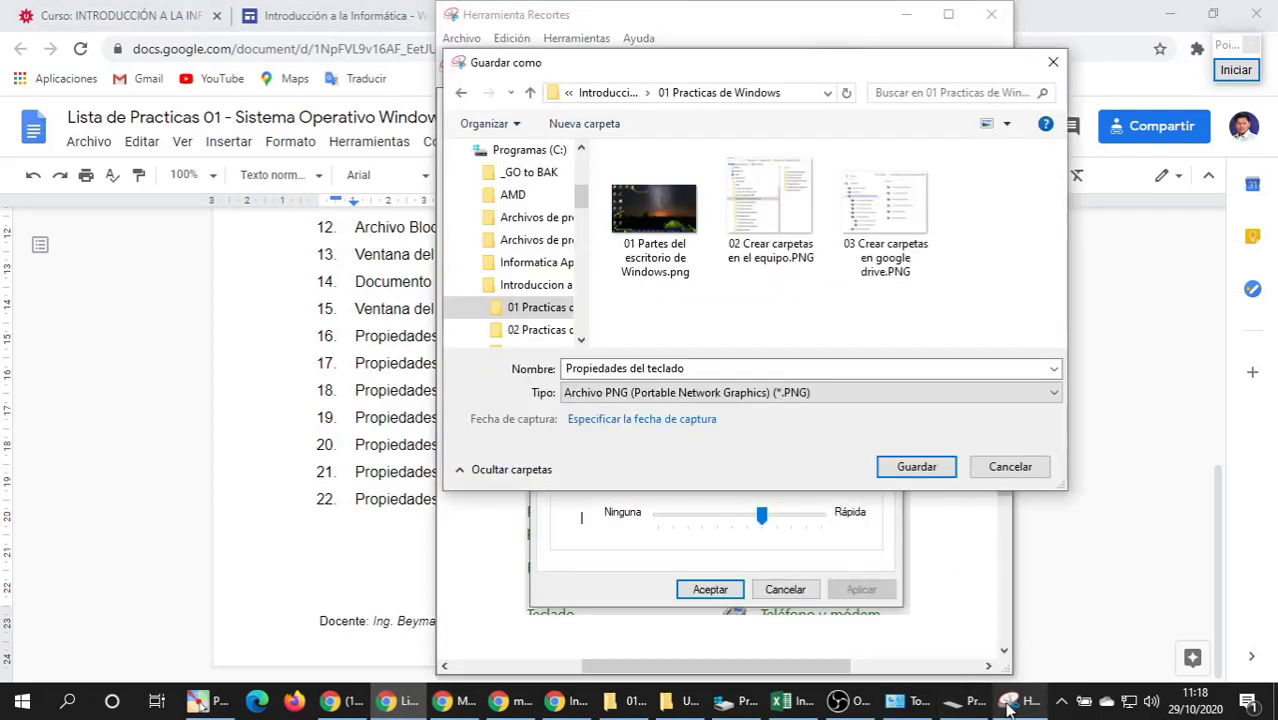
pyautogui.click(568, 370)
pyautogui.click(568, 370)
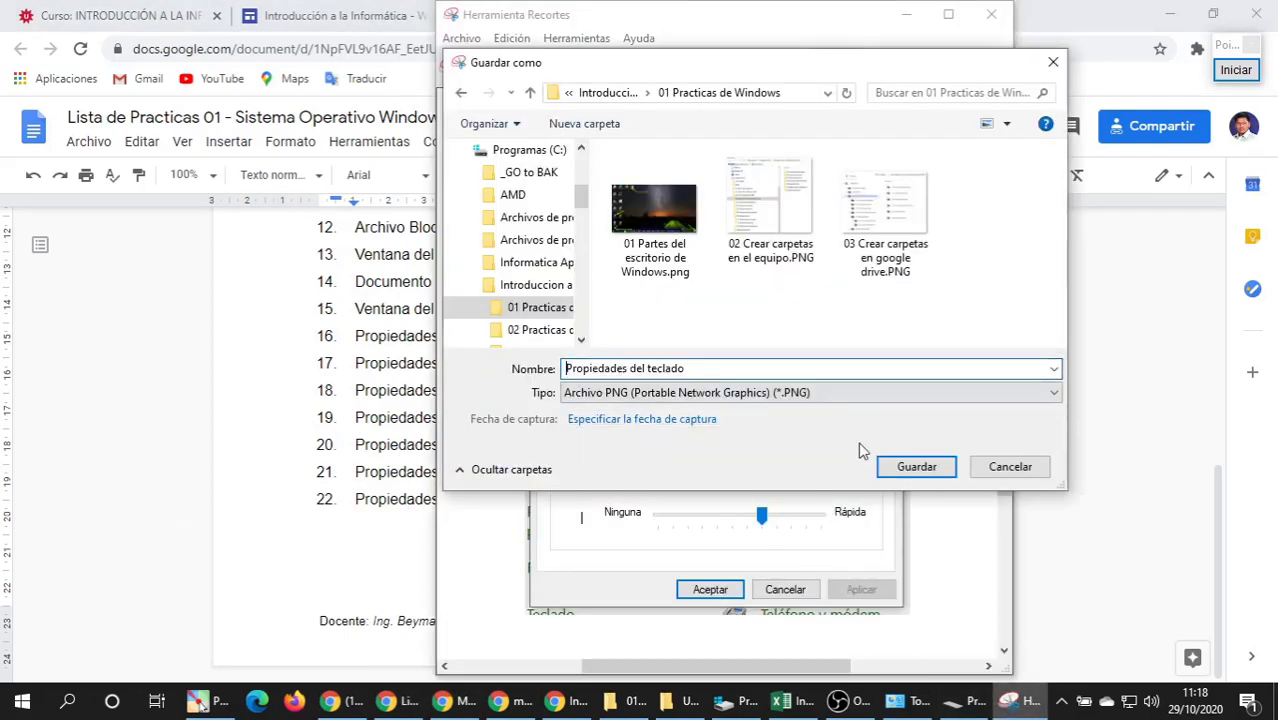
pyautogui.write('21')
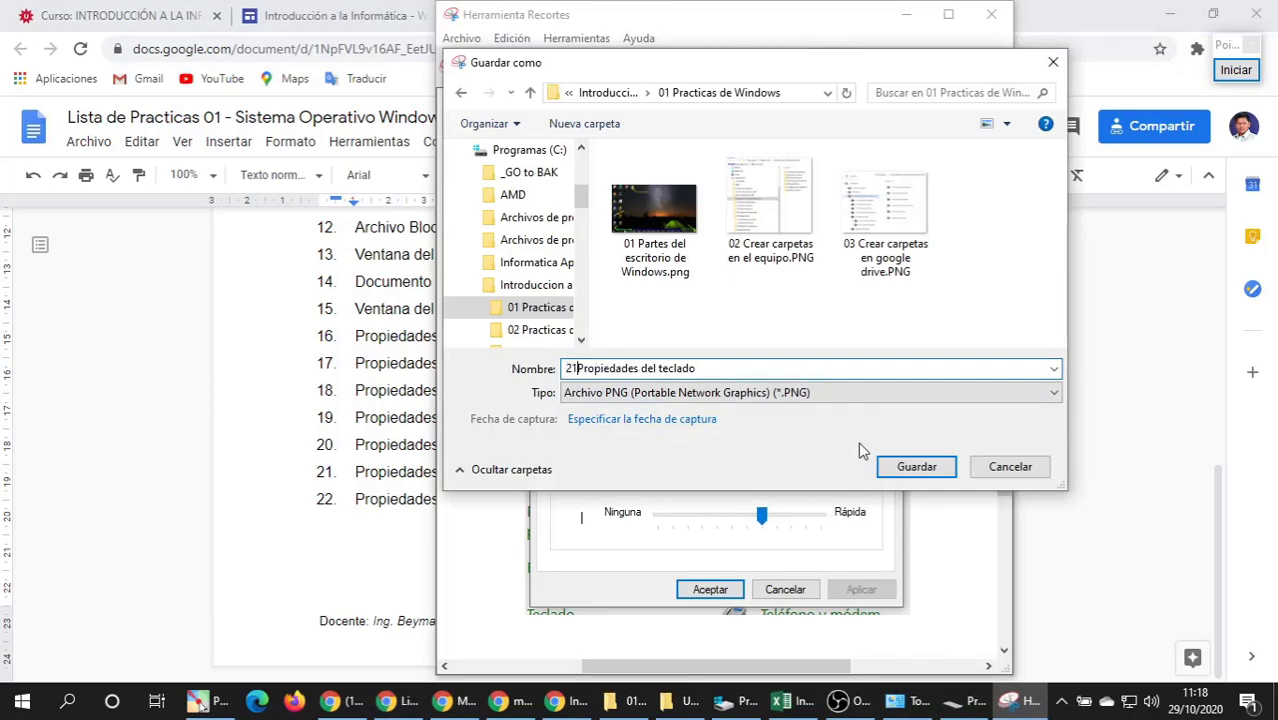
pyautogui.click(905, 466)
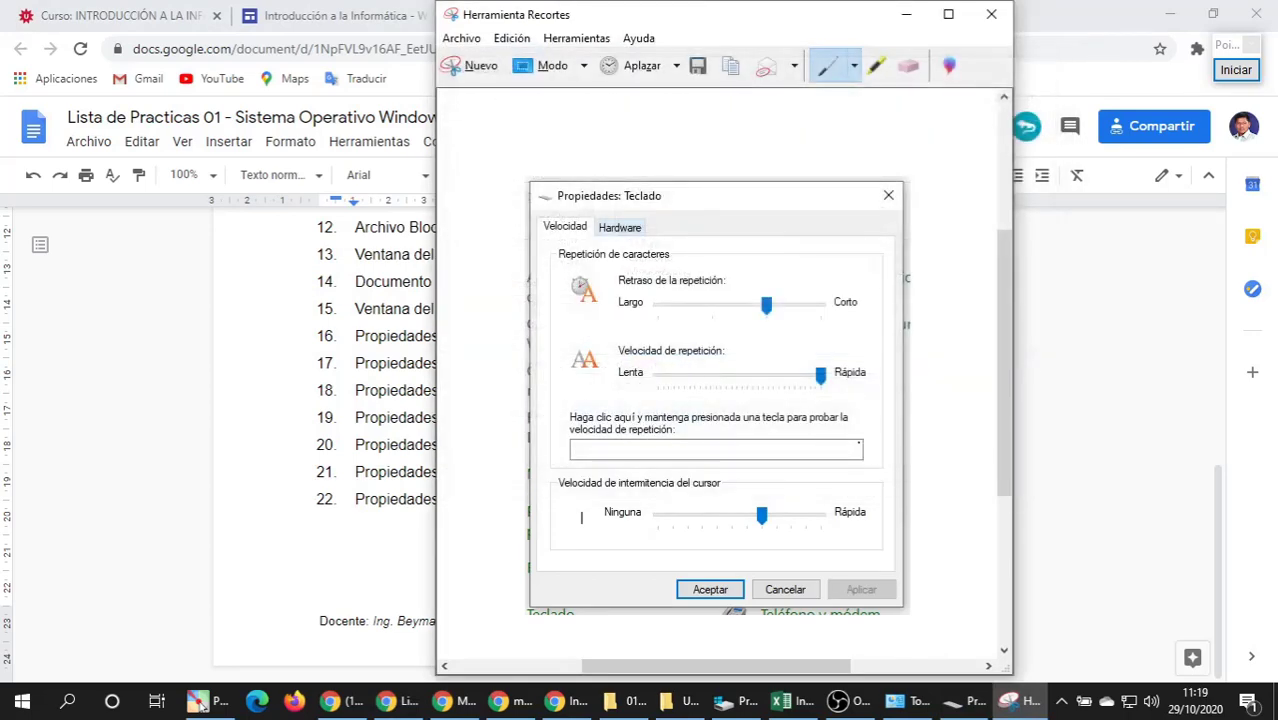
# - Close Recortes, check 21 Propiedades del teclado.PNG in 01 Practicas de Windows, and return to Meet
pyautogui.click(991, 14)
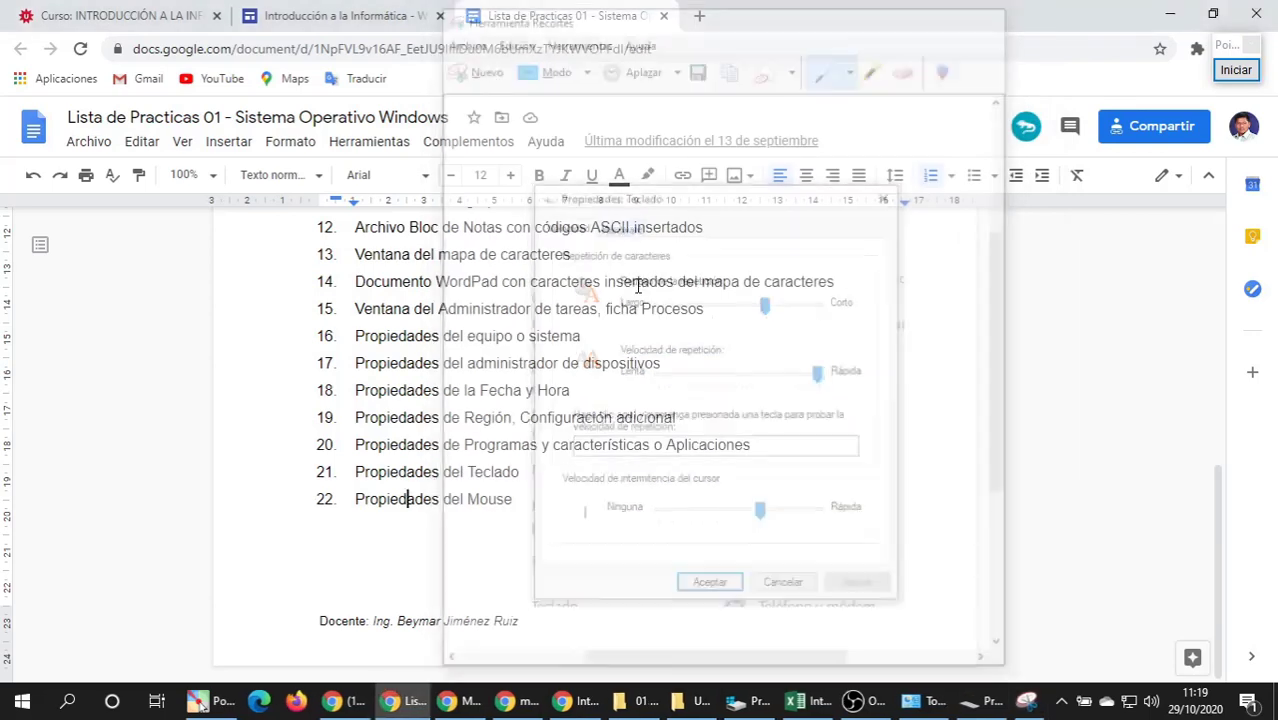
pyautogui.click(660, 701)
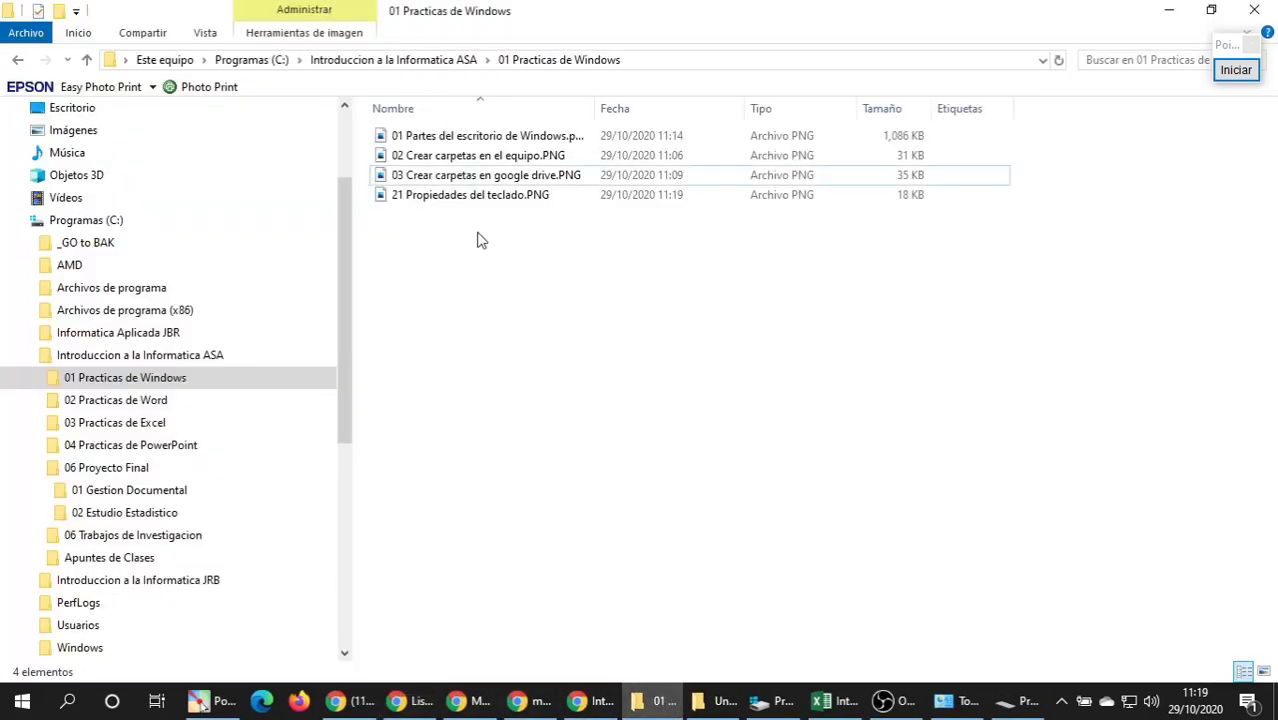
pyautogui.click(428, 198)
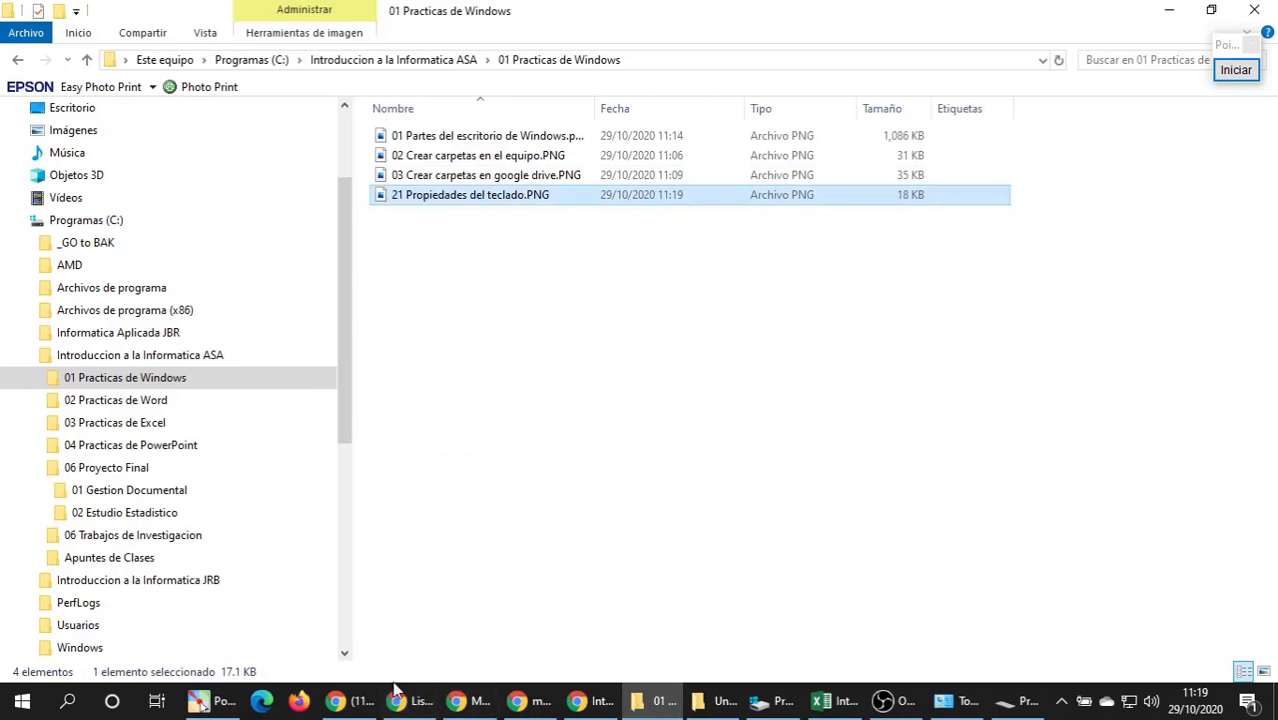
pyautogui.click(500, 584)
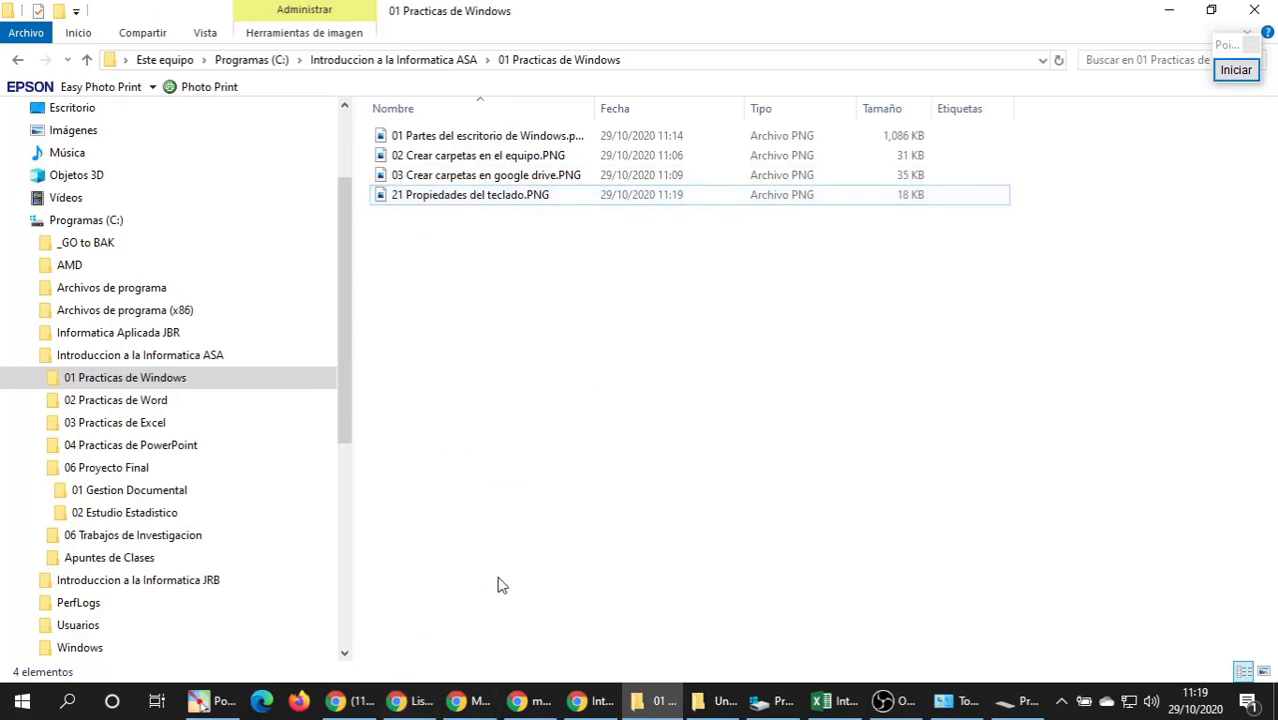
pyautogui.click(467, 701)
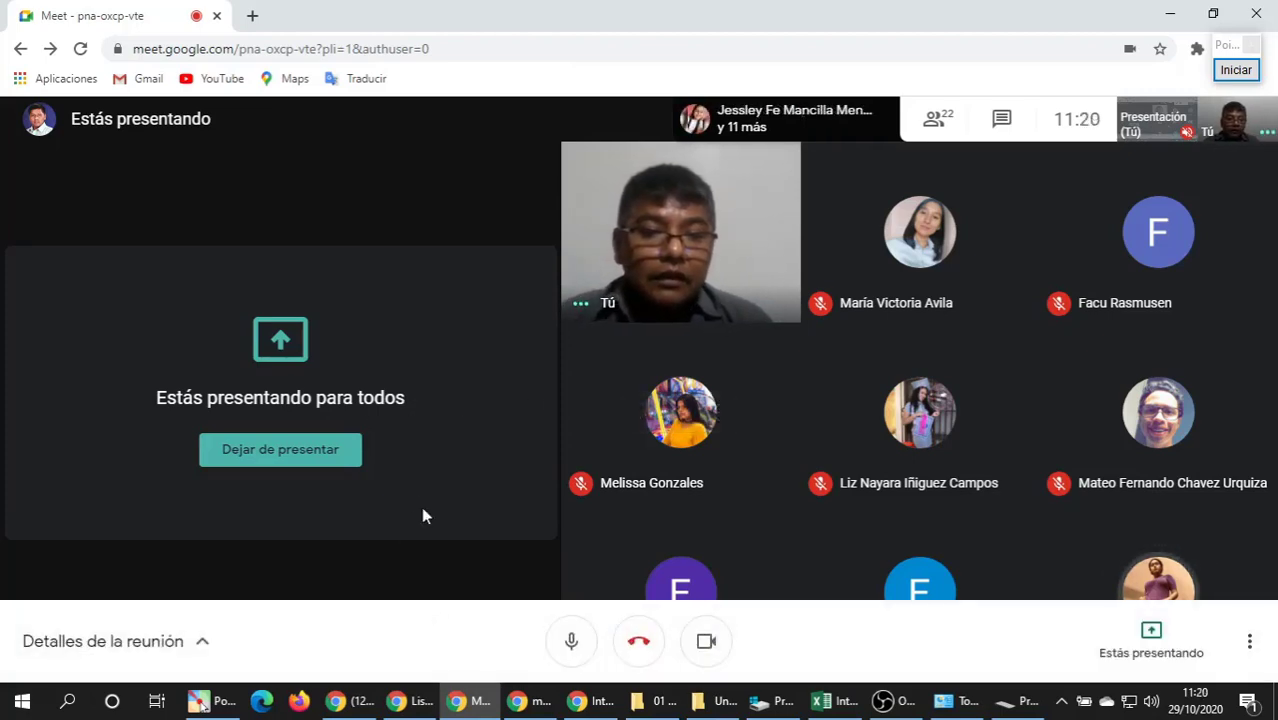
# - Close the Lista de Practicas 01 Docs tab and the Introducción a la Informática site tab
pyautogui.click(410, 701)
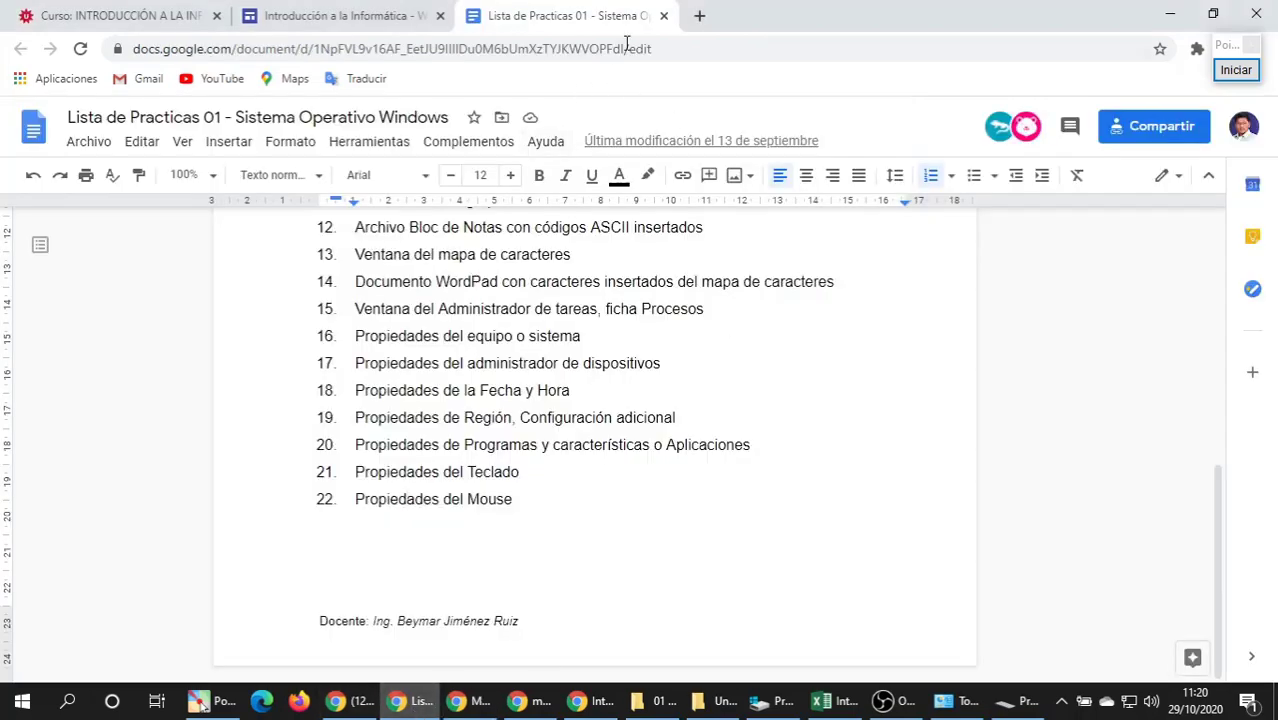
pyautogui.click(665, 16)
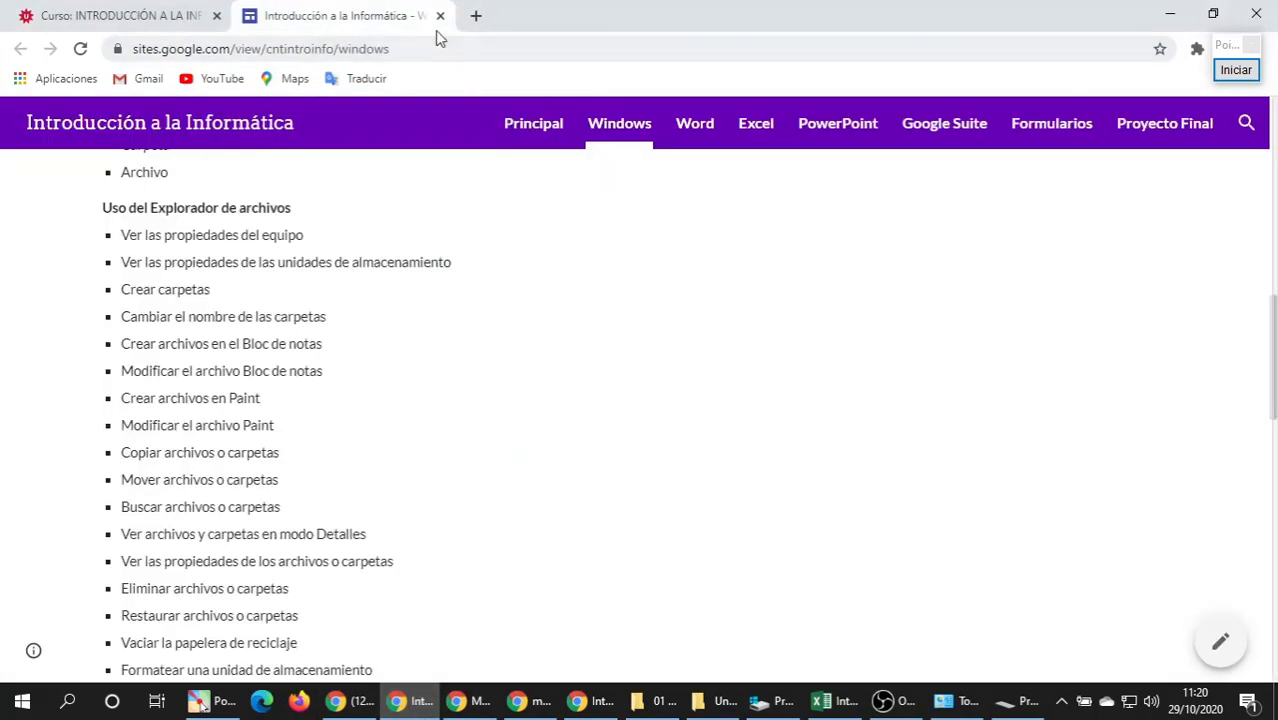
pyautogui.click(440, 16)
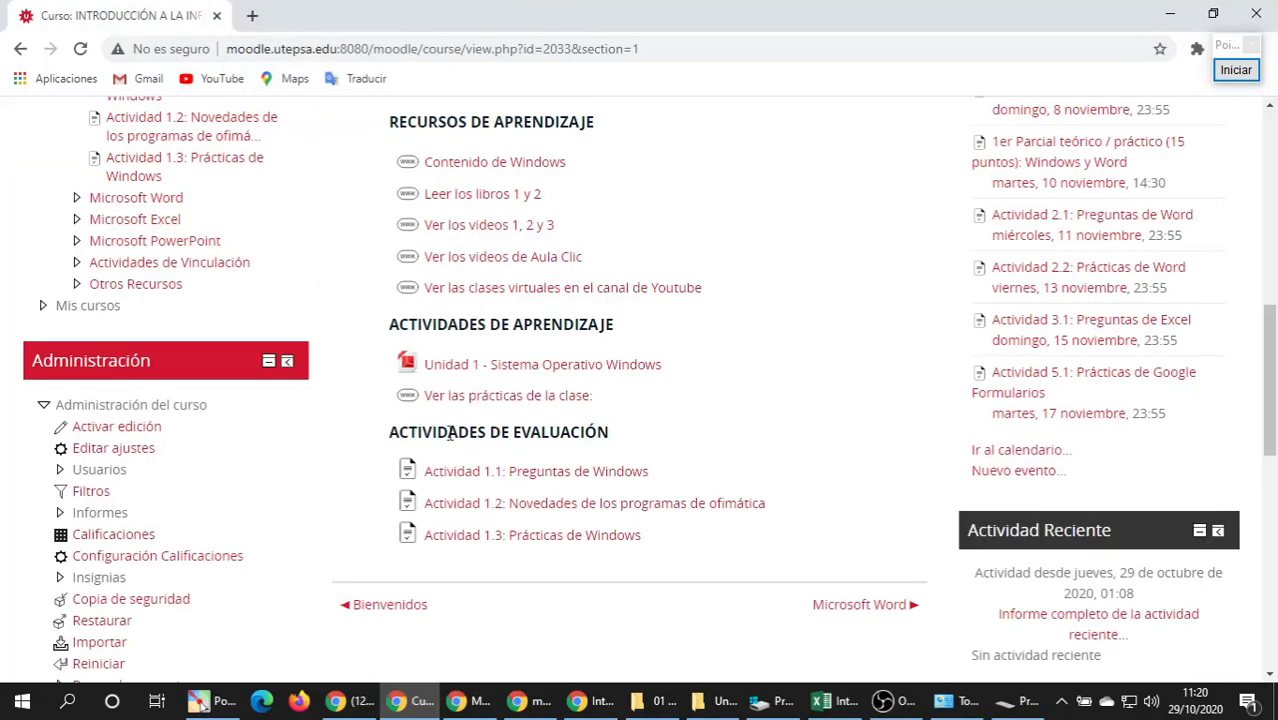
# - Scroll to RECURSOS DE APRENDIZAJE and open Contenido de Windows in a new tab
pyautogui.scroll(10, 447, 290)
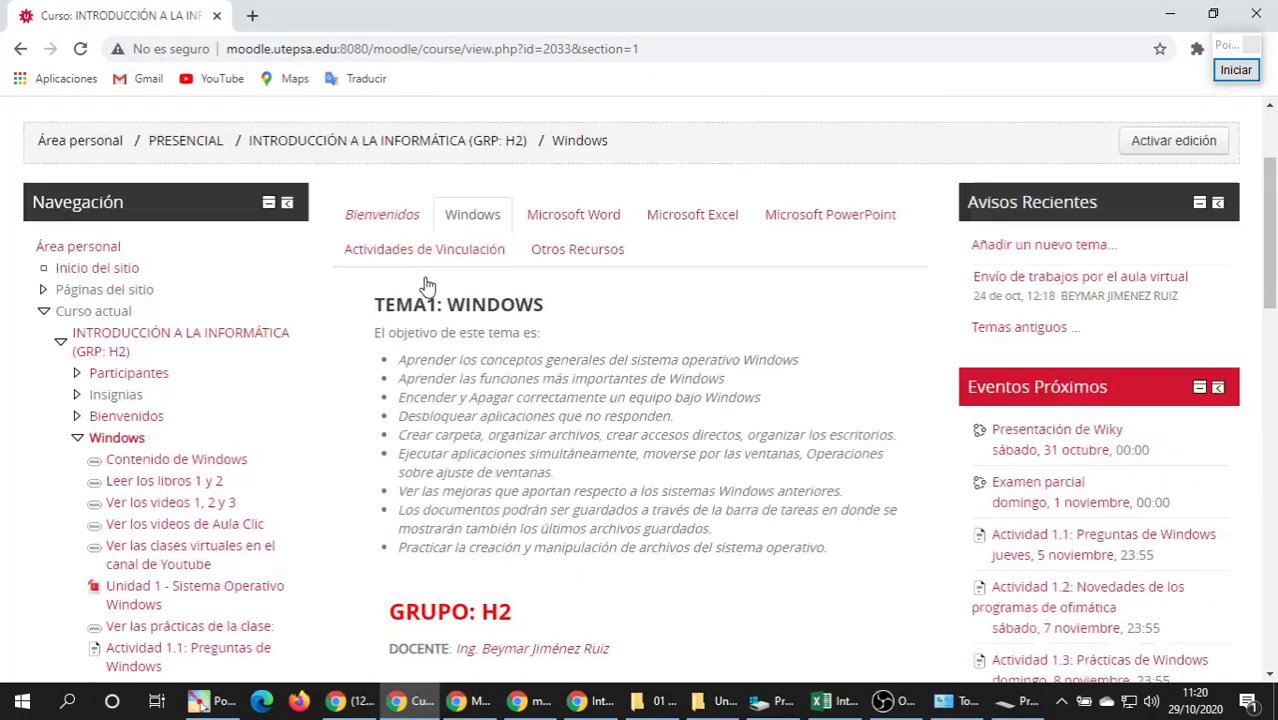
pyautogui.scroll(-1, 577, 347)
pyautogui.scroll(-1, 577, 347)
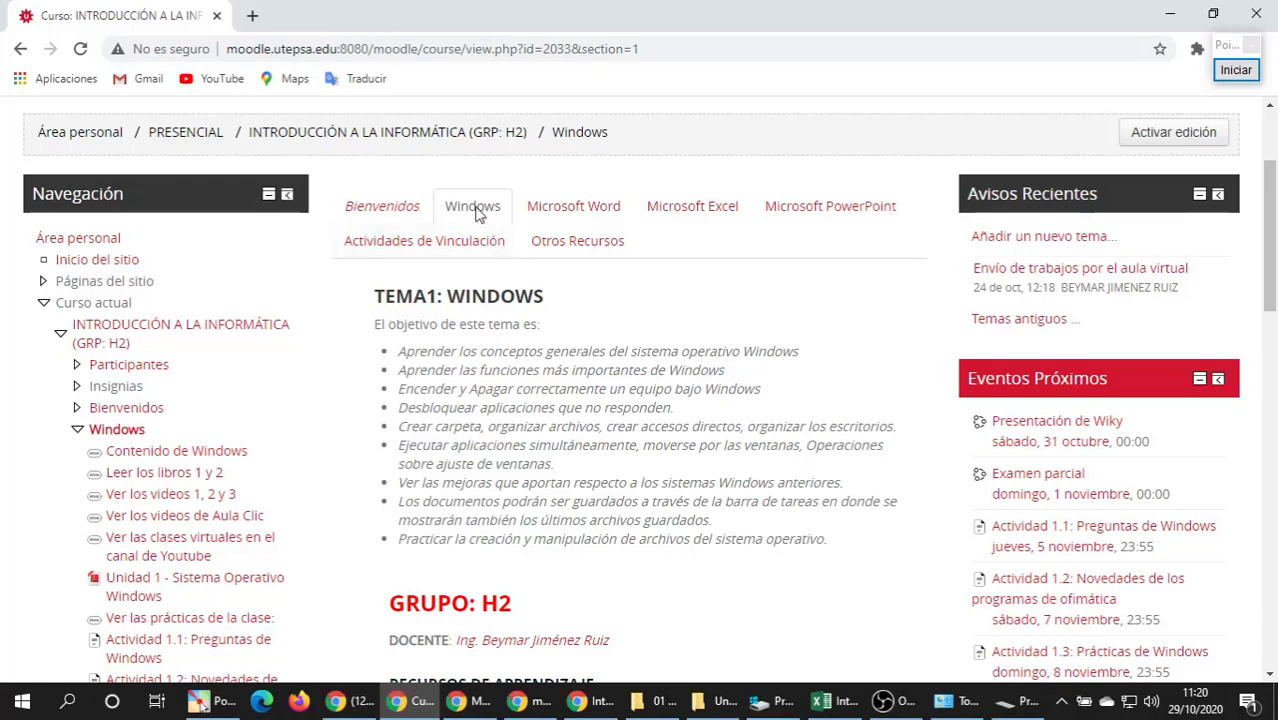
pyautogui.scroll(-4, 476, 214)
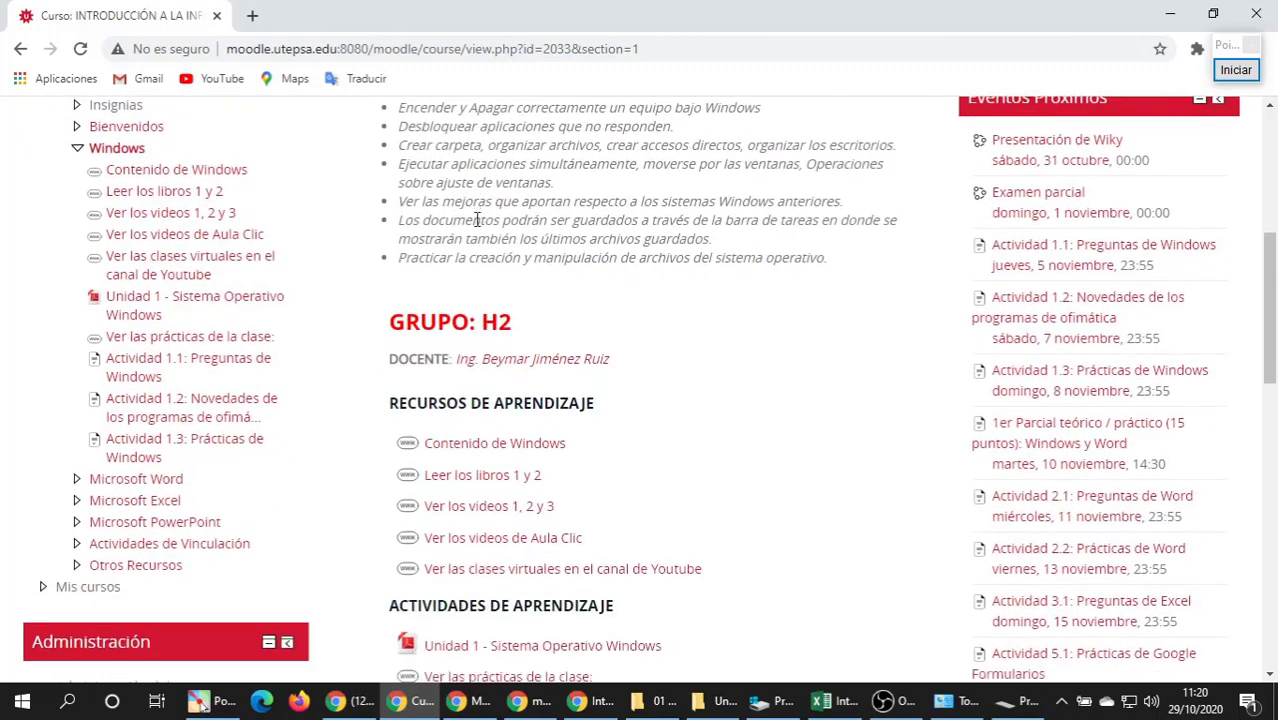
pyautogui.scroll(-1, 480, 226)
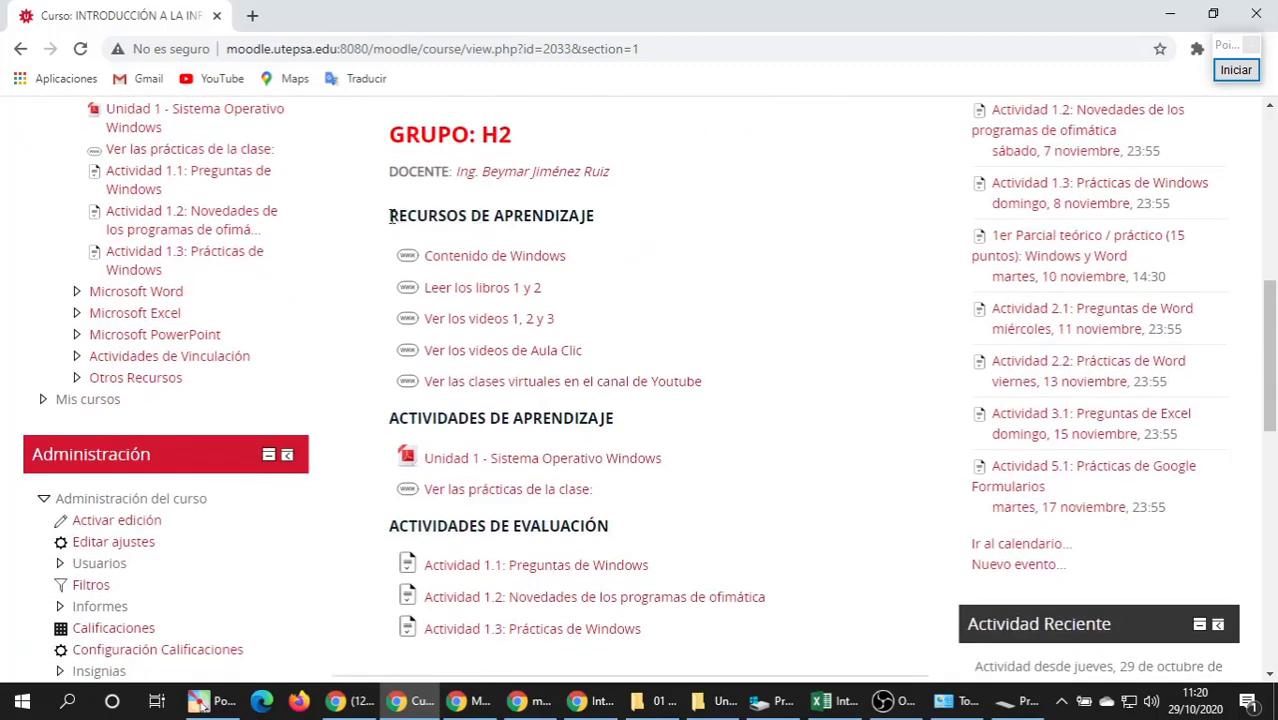
pyautogui.moveTo(390, 216); pyautogui.dragTo(616, 230)
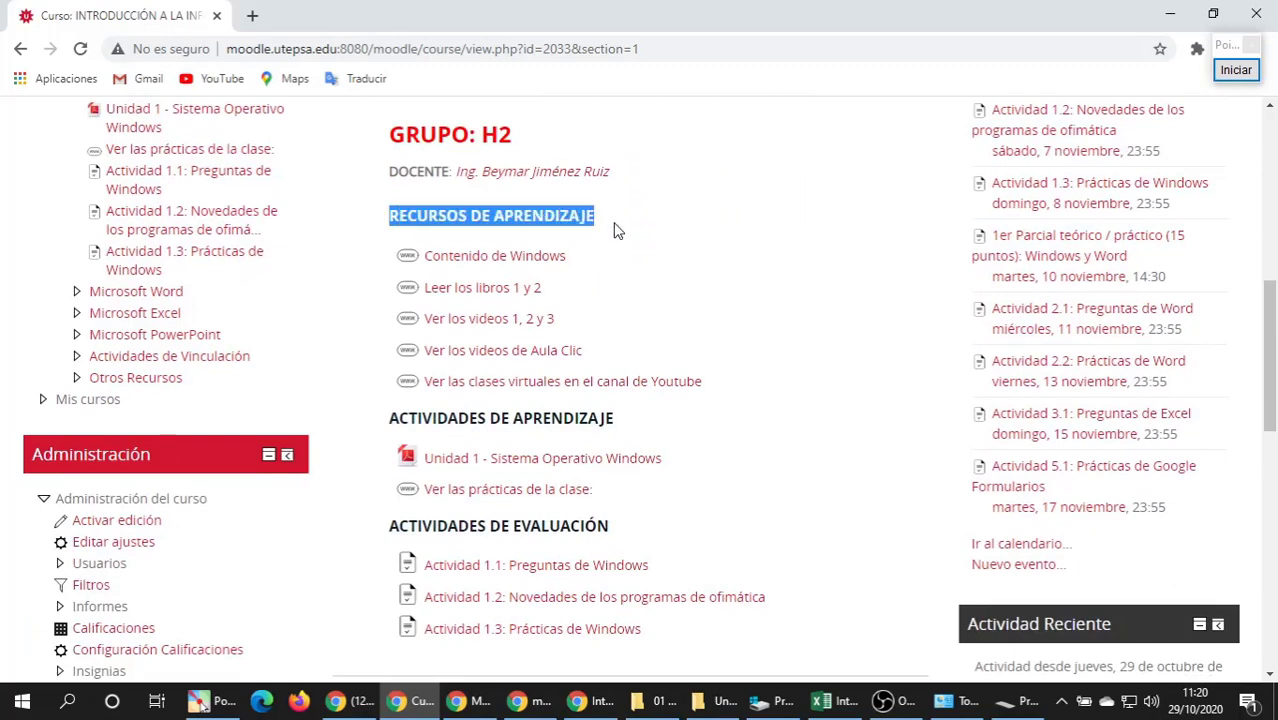
pyautogui.click(686, 246)
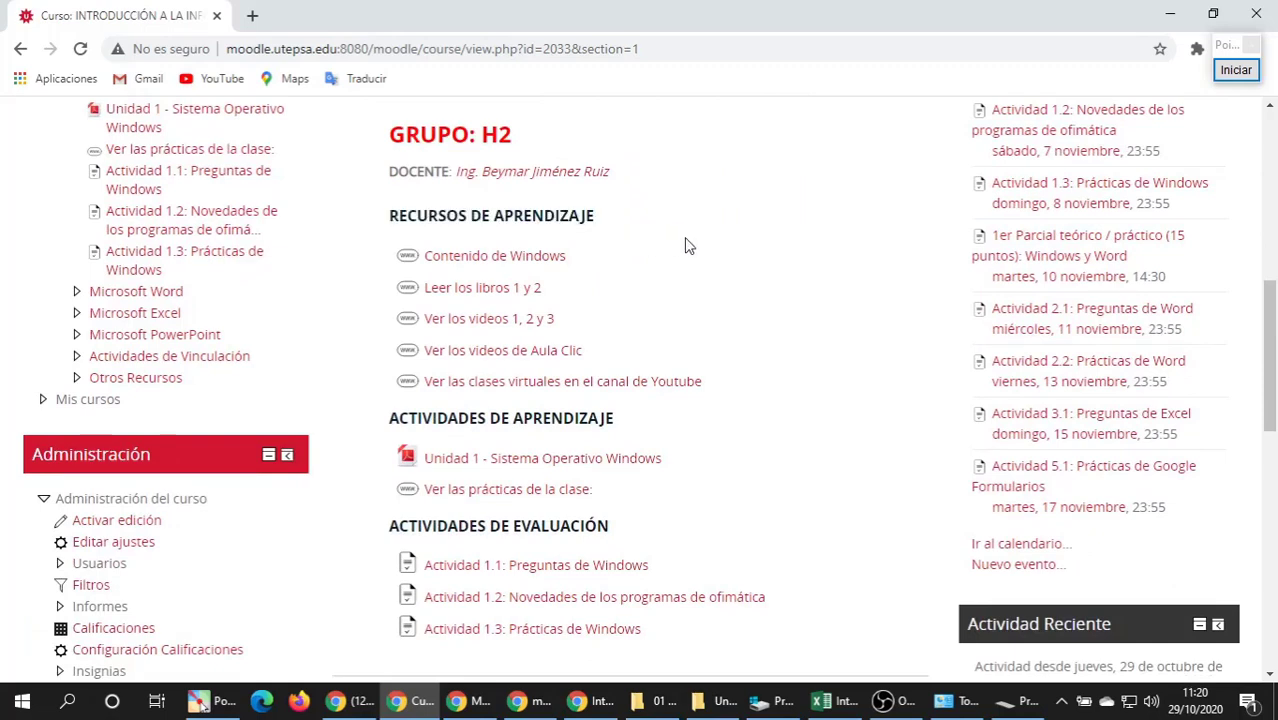
pyautogui.rightClick(489, 266)
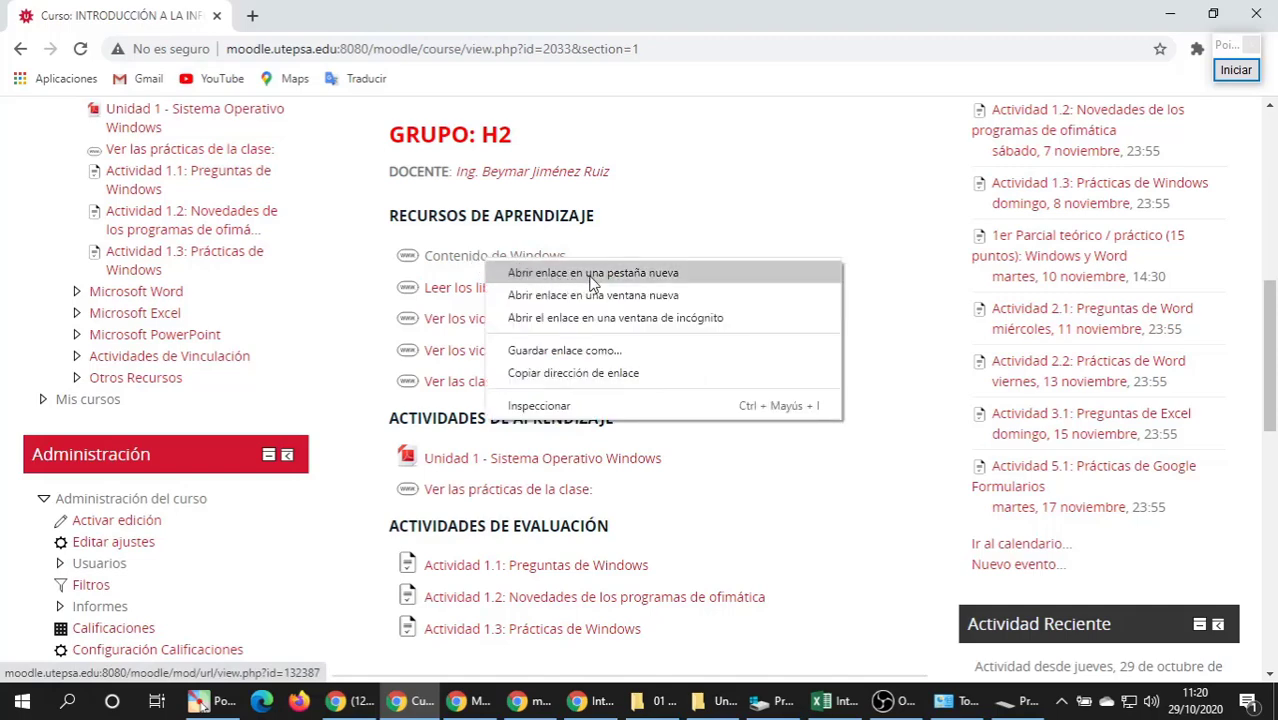
pyautogui.click(592, 273)
# - On the Google Sites Windows page, point out practice items such as Ver las propiedades del equipo and Crear carpetas
pyautogui.click(312, 15)
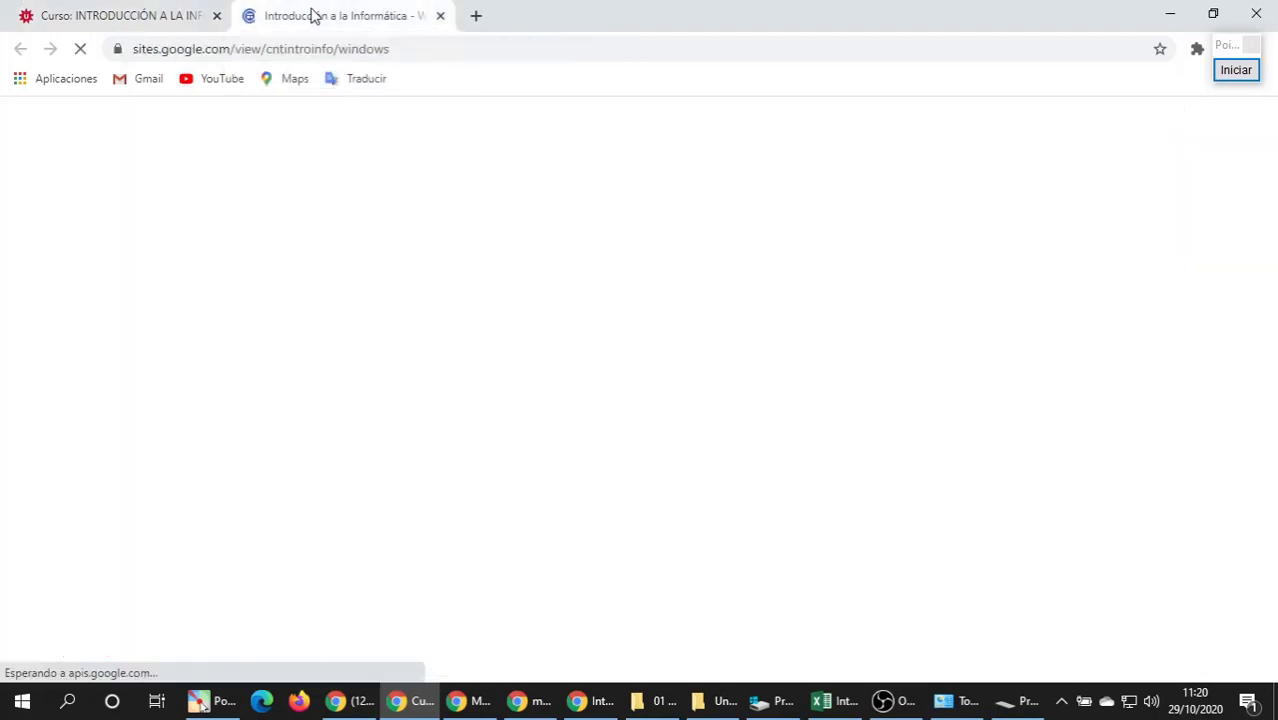
pyautogui.scroll(-4, 290, 358)
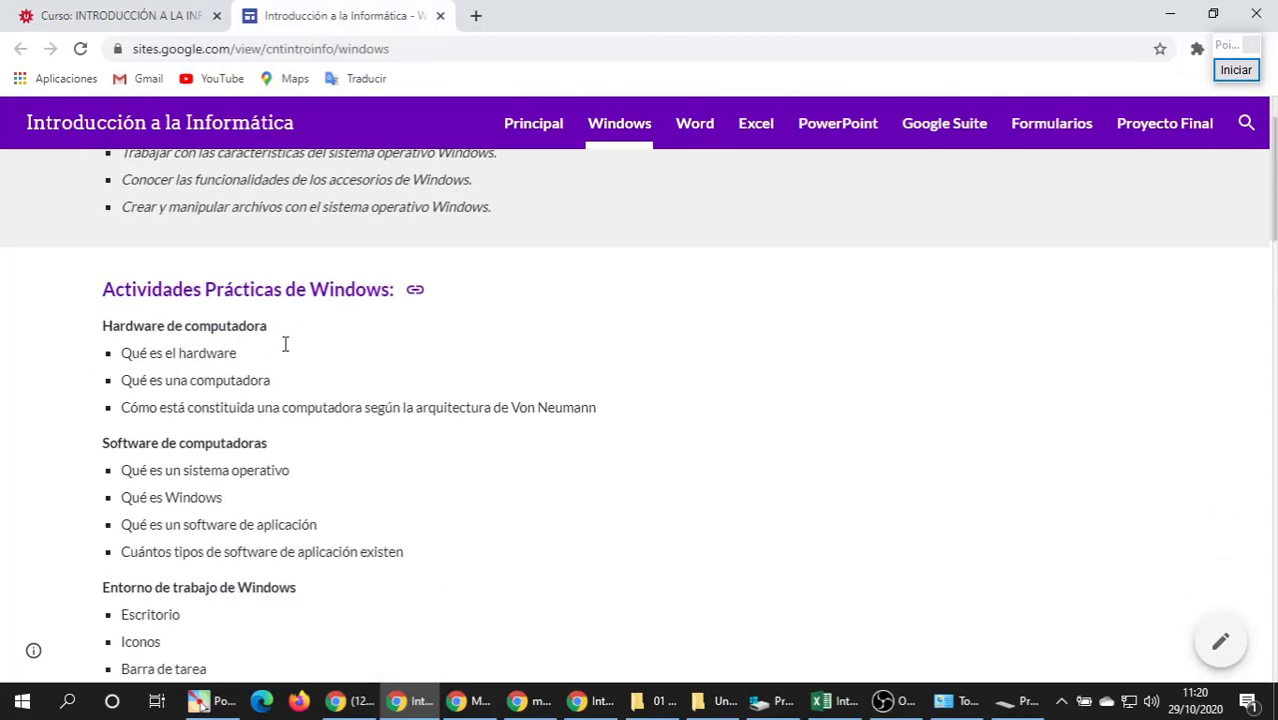
pyautogui.scroll(-1, 238, 288)
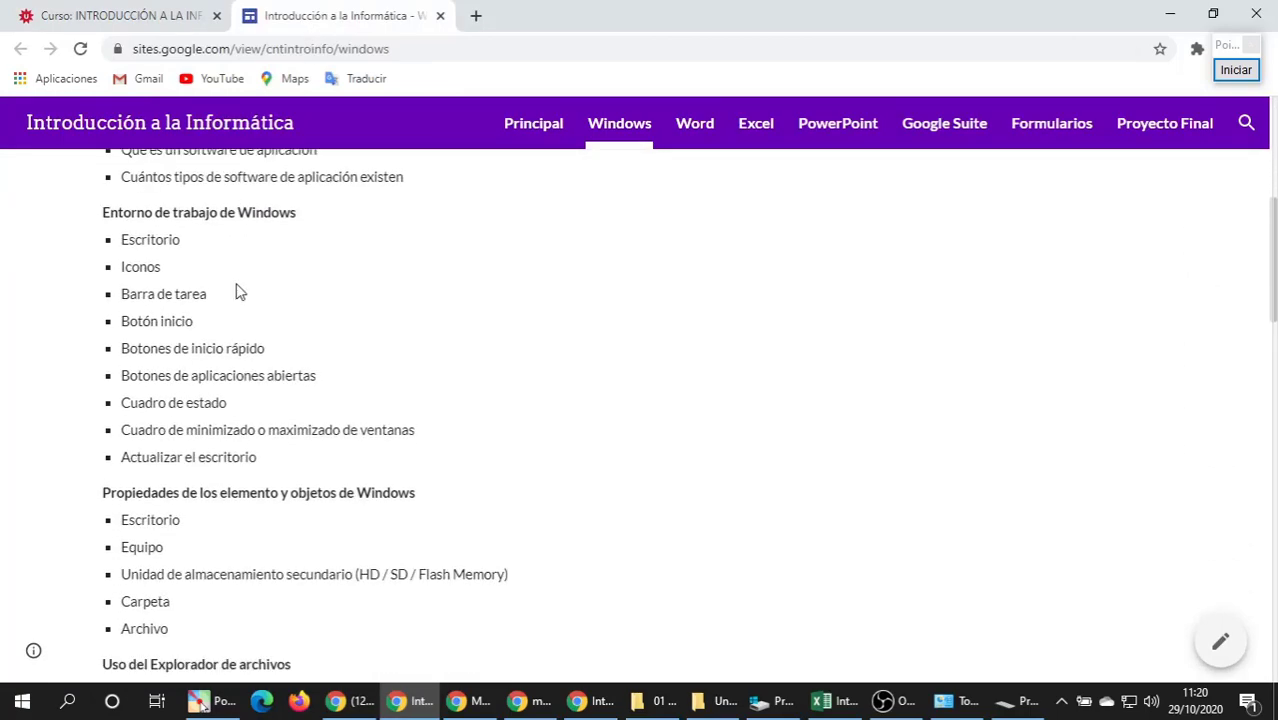
pyautogui.scroll(-2, 238, 291)
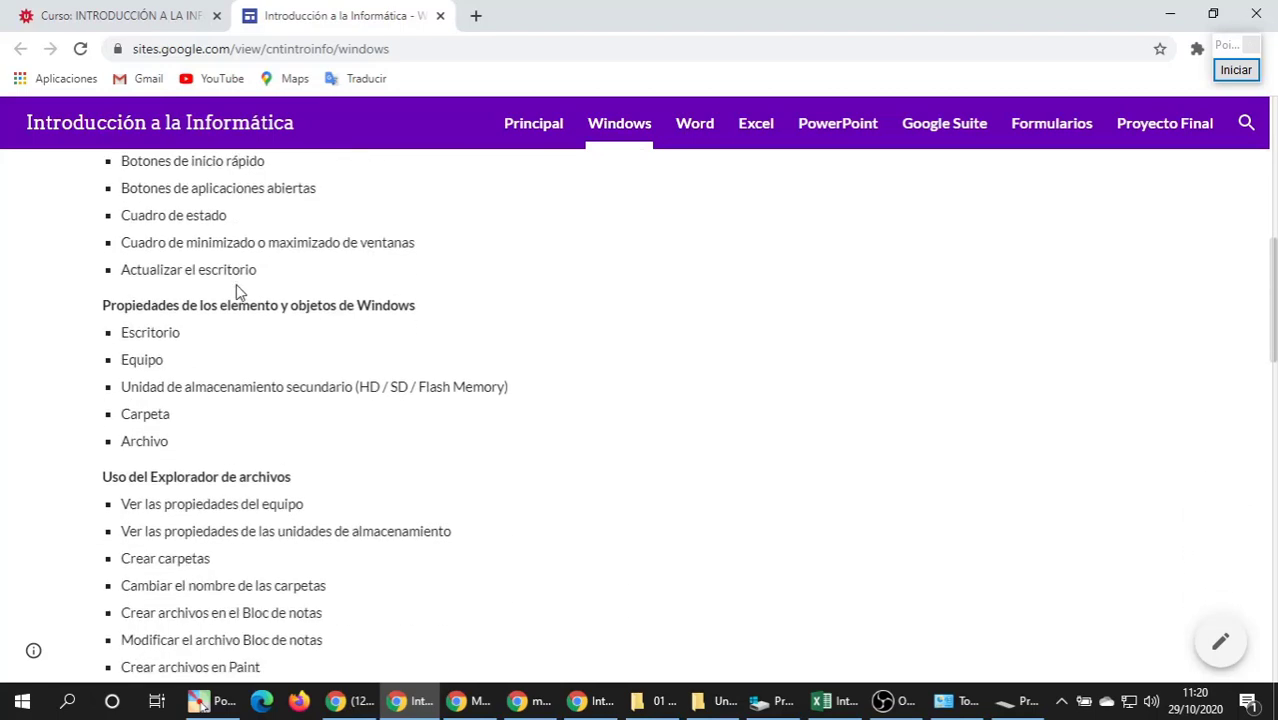
pyautogui.scroll(3, 238, 291)
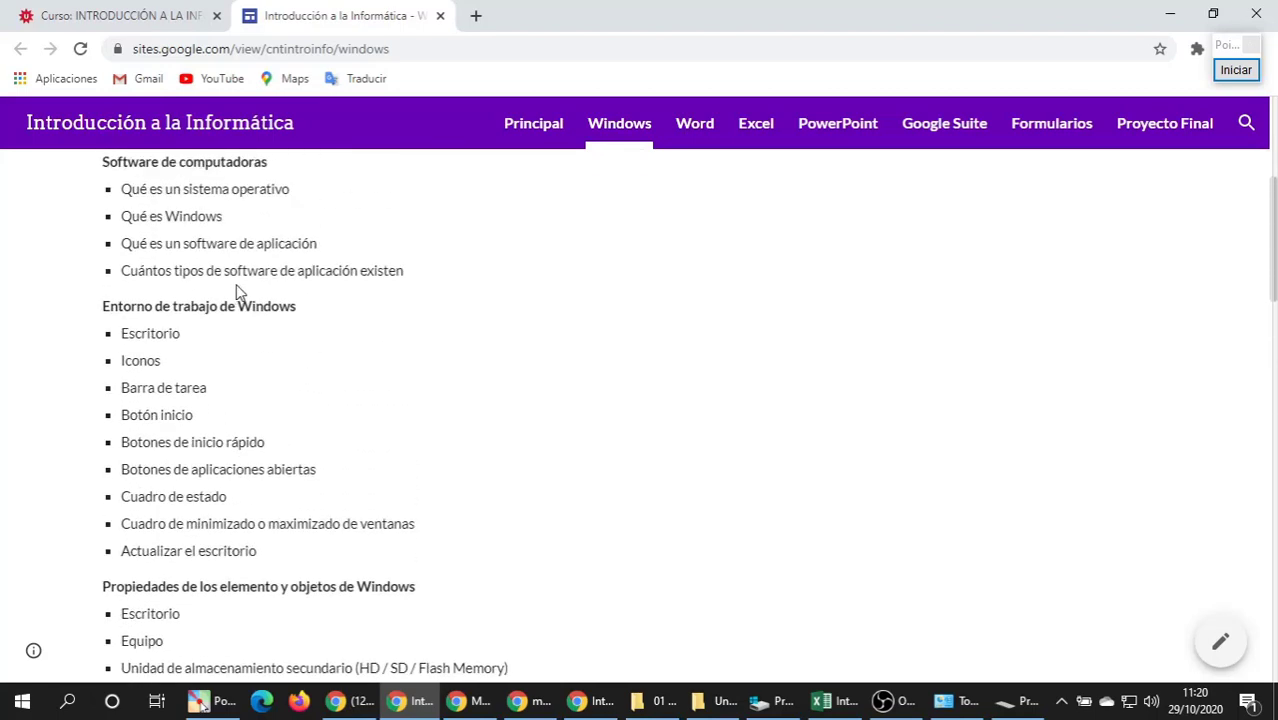
pyautogui.scroll(1, 238, 291)
pyautogui.scroll(-2, 237, 285)
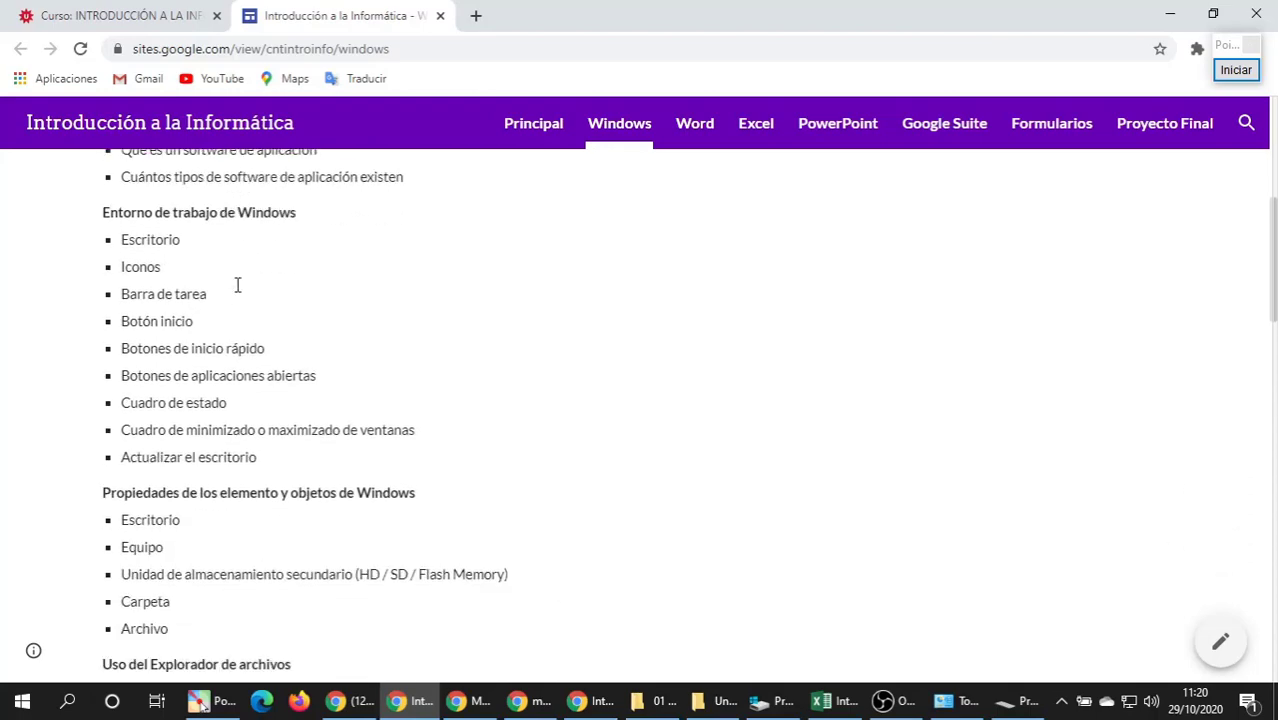
pyautogui.scroll(-4, 238, 291)
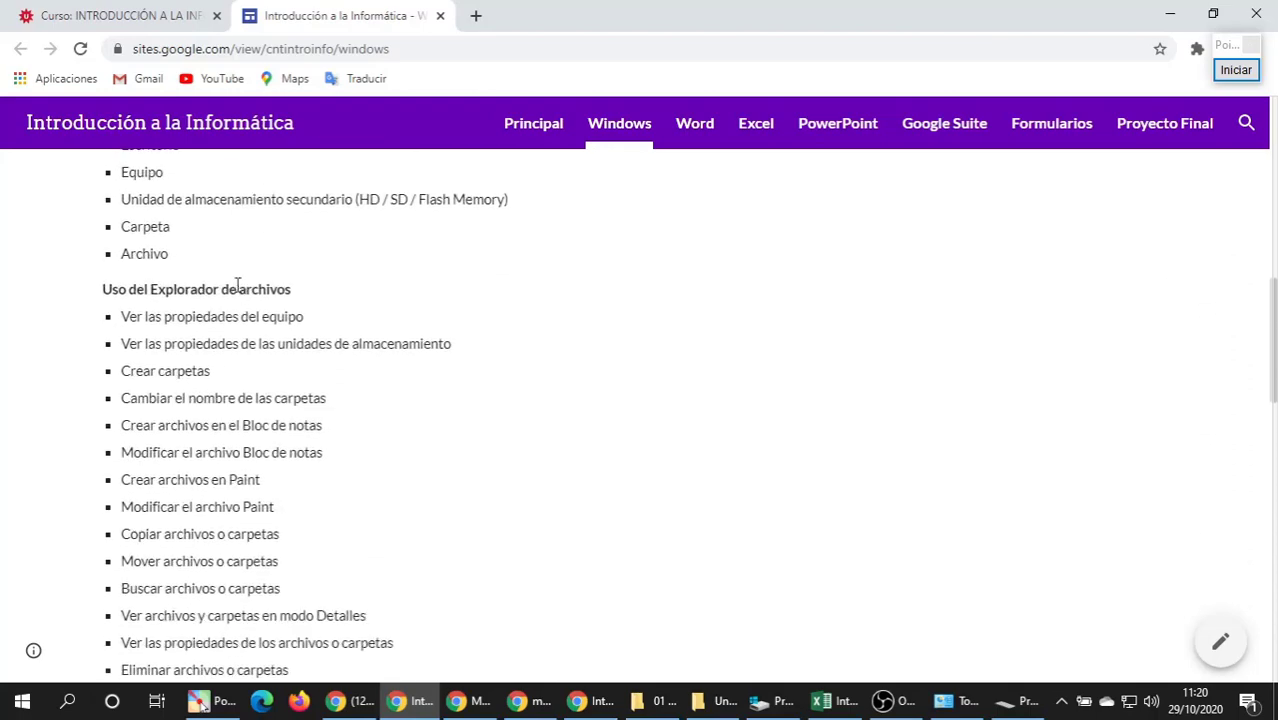
pyautogui.scroll(-1, 238, 290)
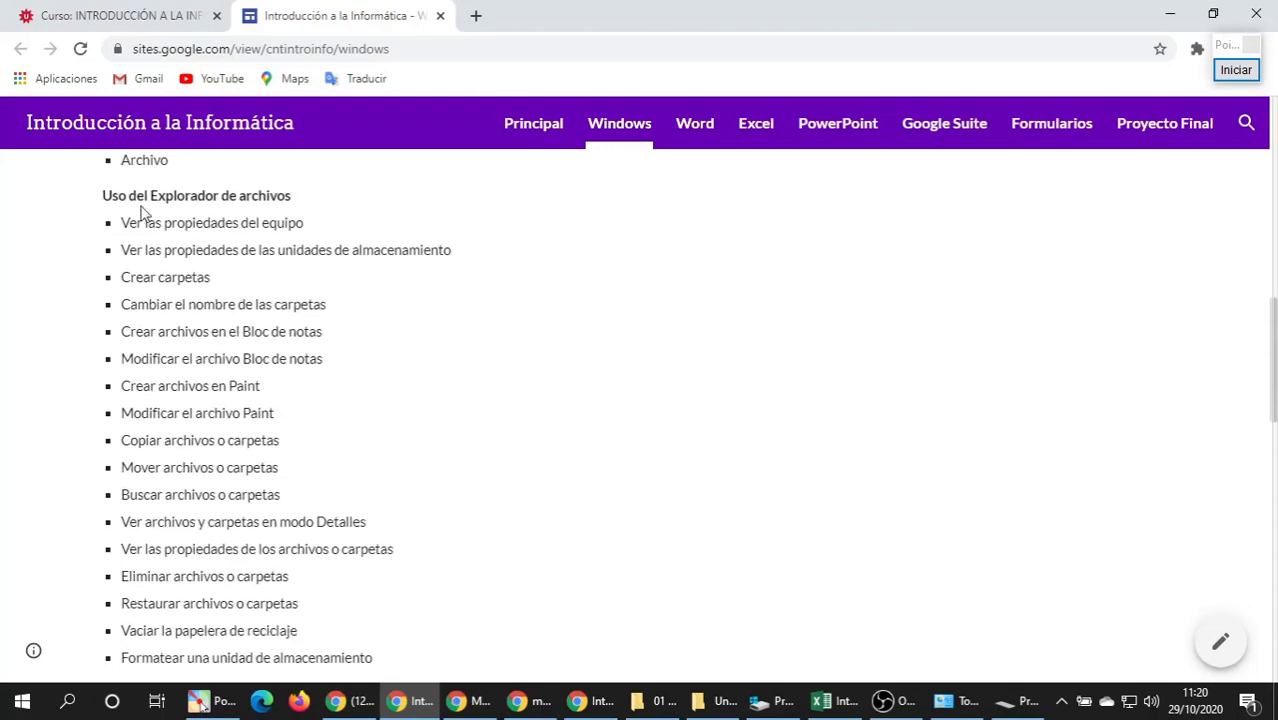
pyautogui.moveTo(122, 223); pyautogui.dragTo(360, 235)
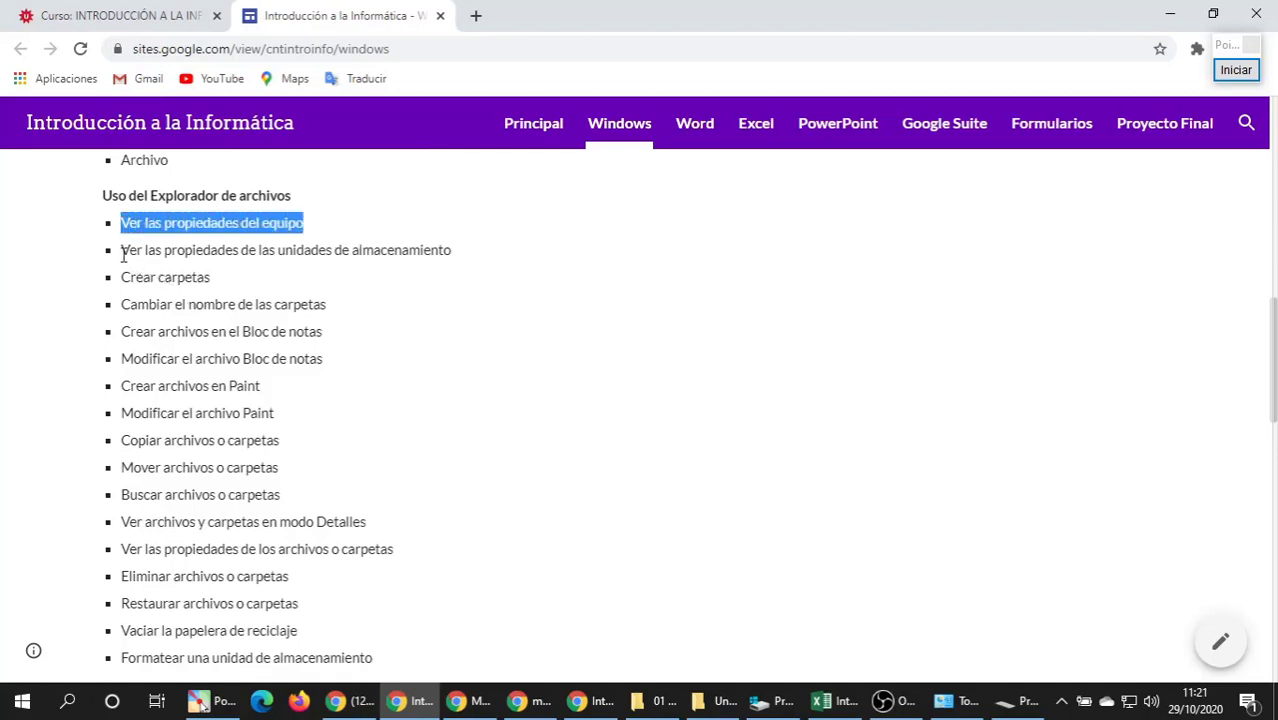
pyautogui.moveTo(123, 256); pyautogui.dragTo(262, 256)
pyautogui.moveTo(128, 283); pyautogui.dragTo(236, 287)
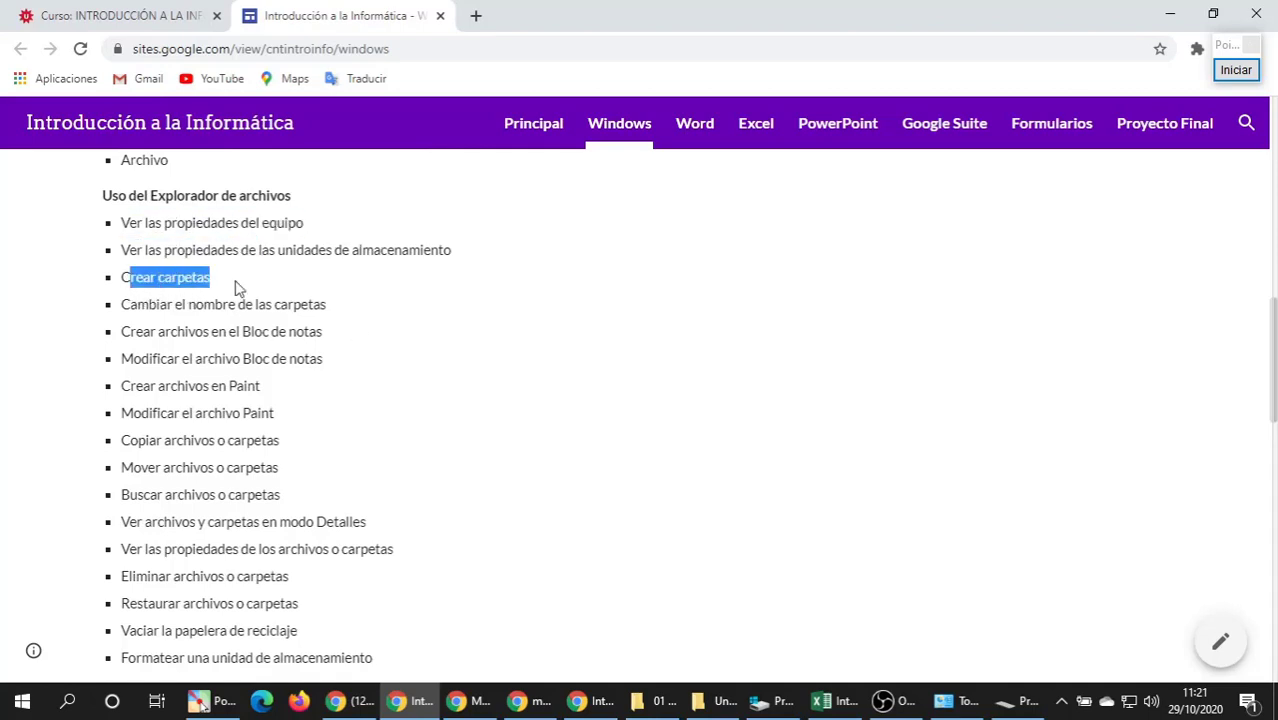
pyautogui.click(120, 307)
pyautogui.moveTo(122, 303); pyautogui.dragTo(337, 305)
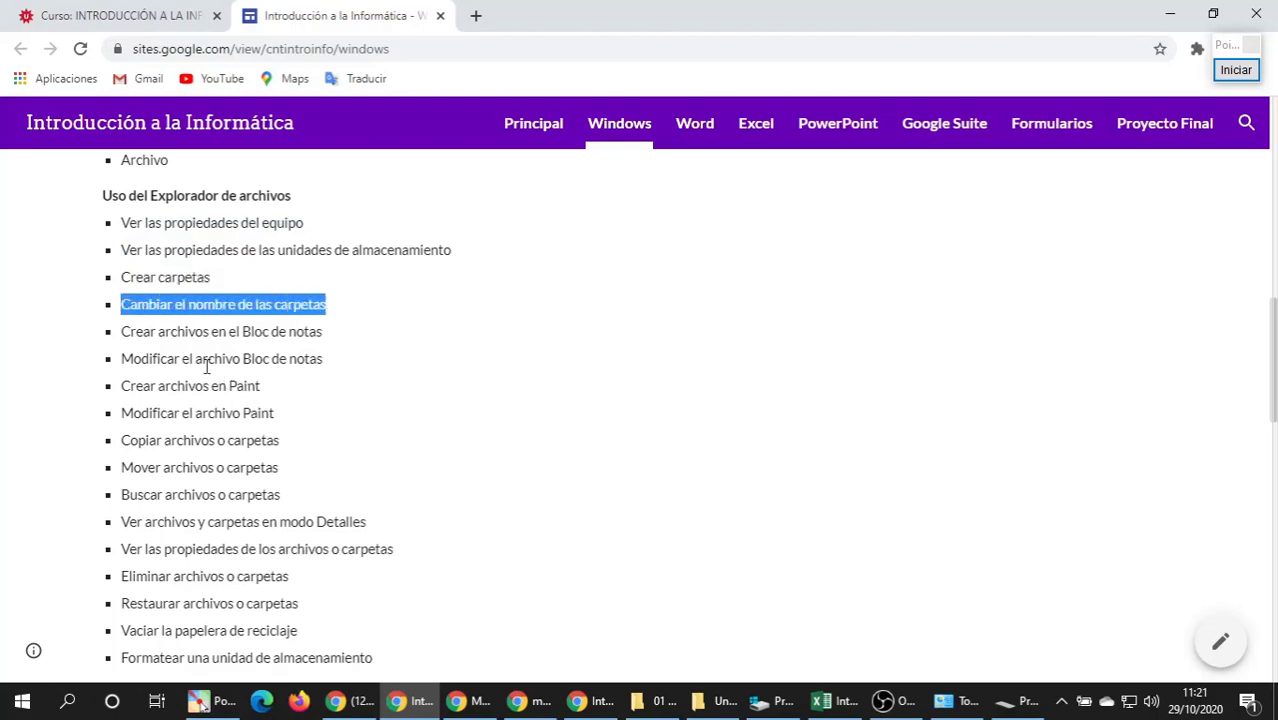
# - Open the 'Ver la lista de prácticas' link under Lista de Prácticas de Windows in a new tab
pyautogui.scroll(-9, 206, 366)
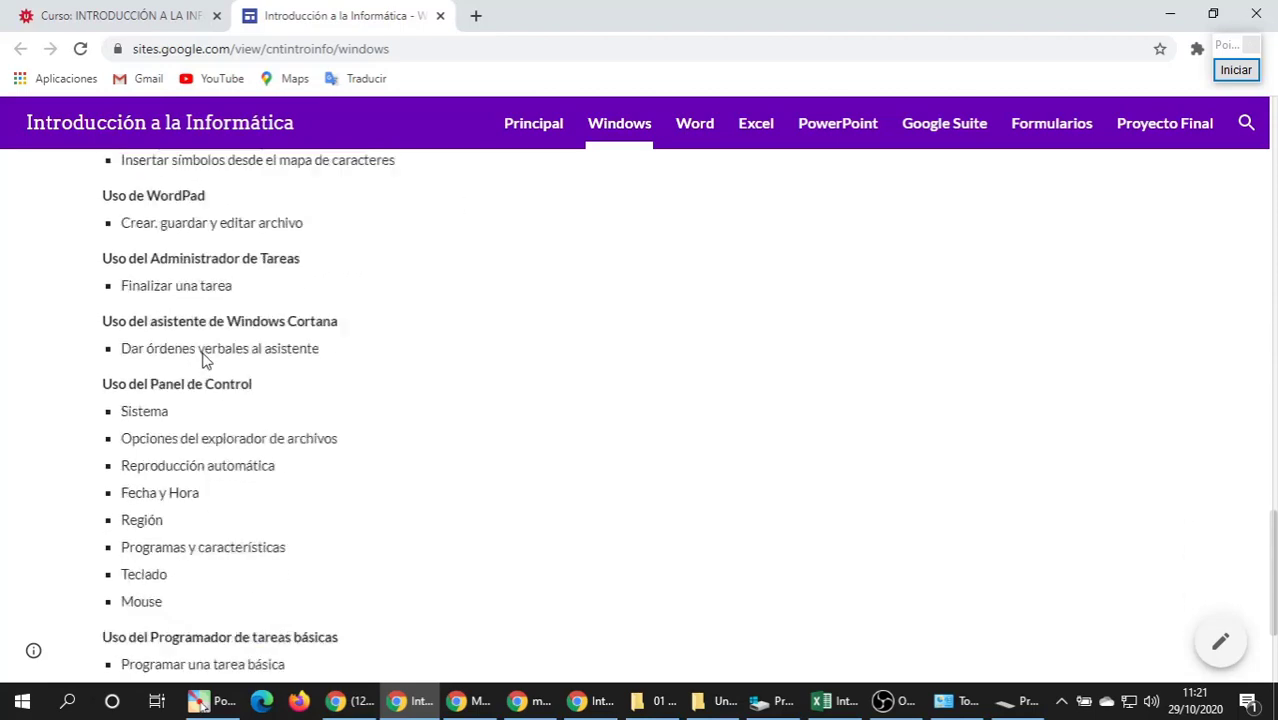
pyautogui.scroll(-3, 206, 361)
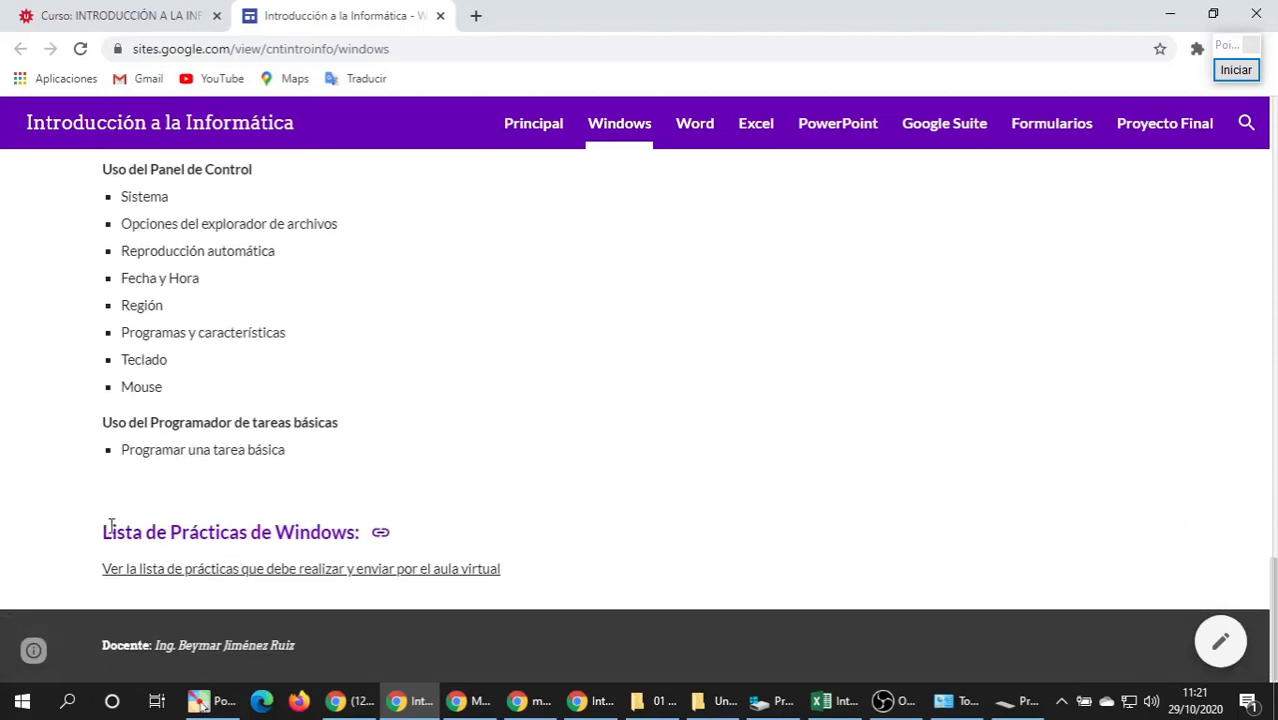
pyautogui.moveTo(111, 527); pyautogui.dragTo(494, 533)
pyautogui.click(494, 533)
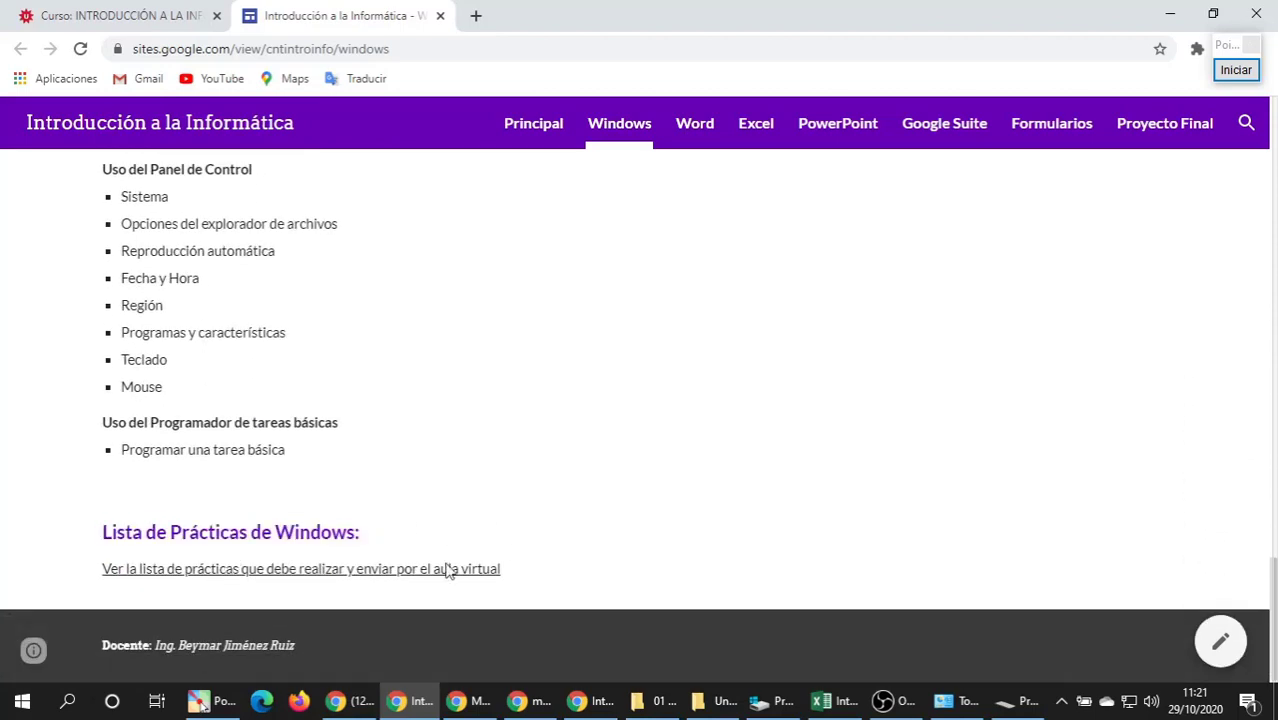
pyautogui.rightClick(199, 574)
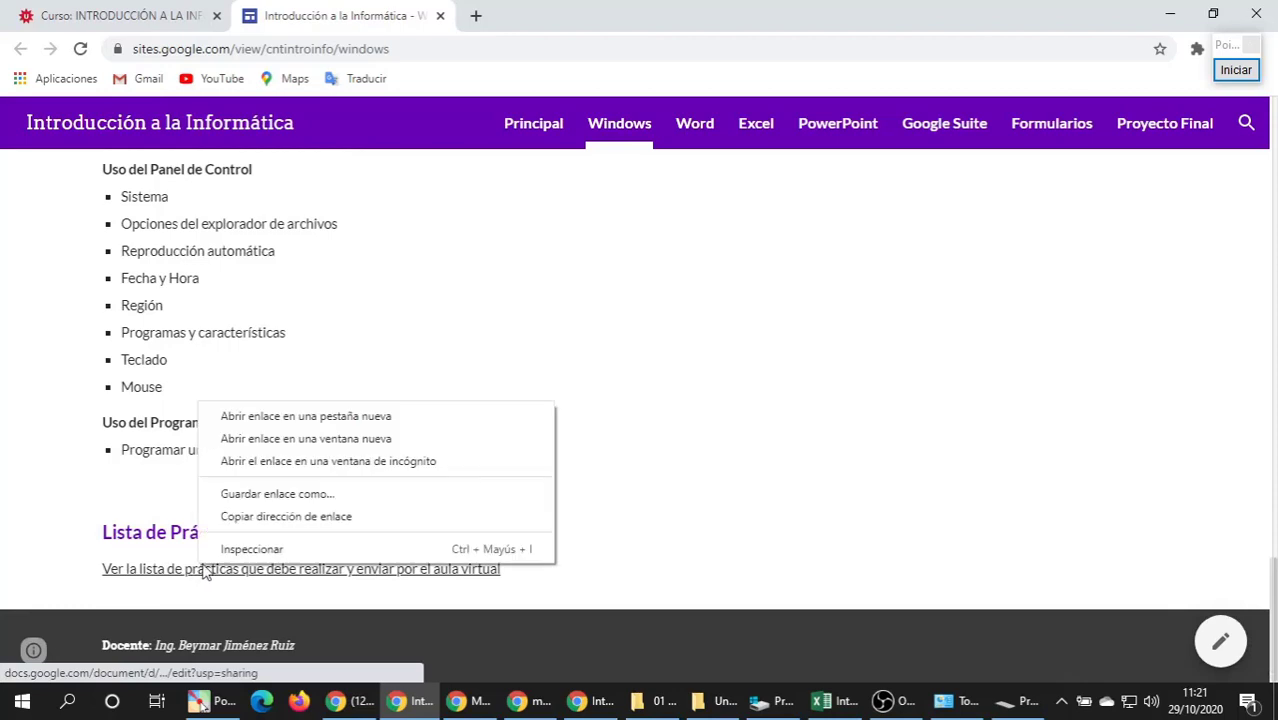
pyautogui.click(330, 419)
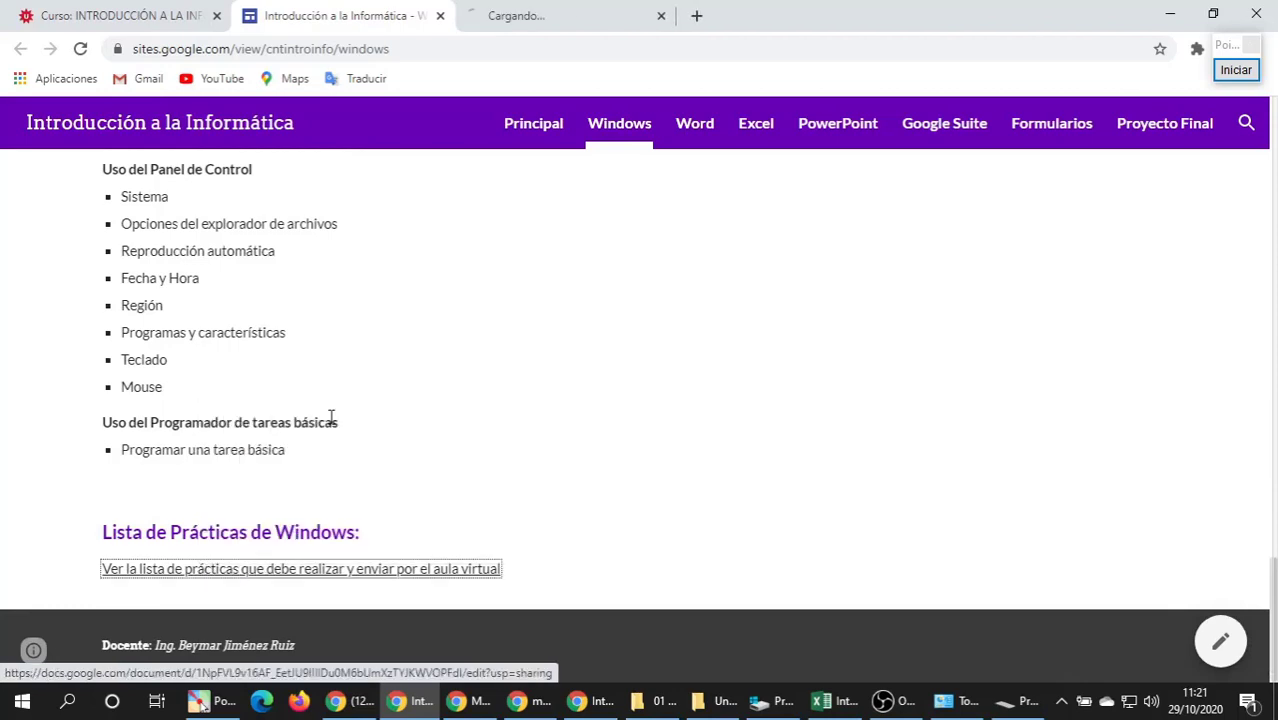
# - Download Lista de Practicas 01 - Sistema Operativo Windows as a Microsoft Word (.docx) file
pyautogui.click(553, 10)
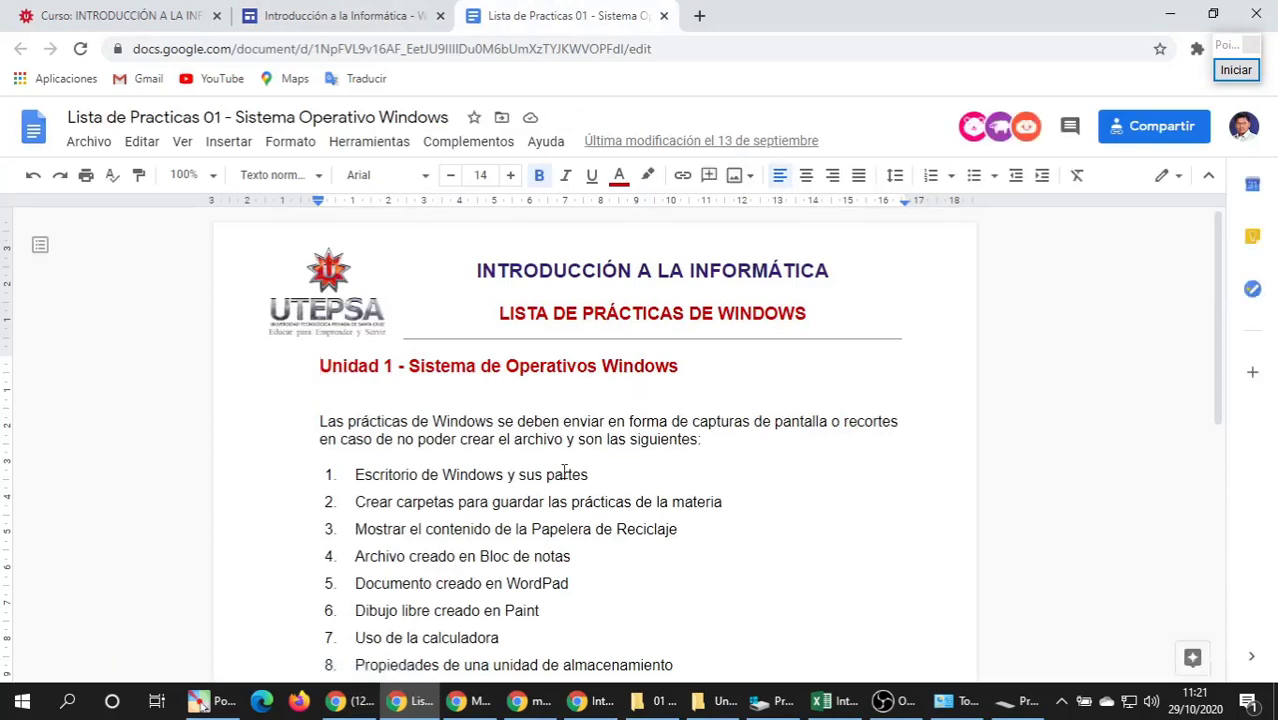
pyautogui.scroll(-6, 578, 467)
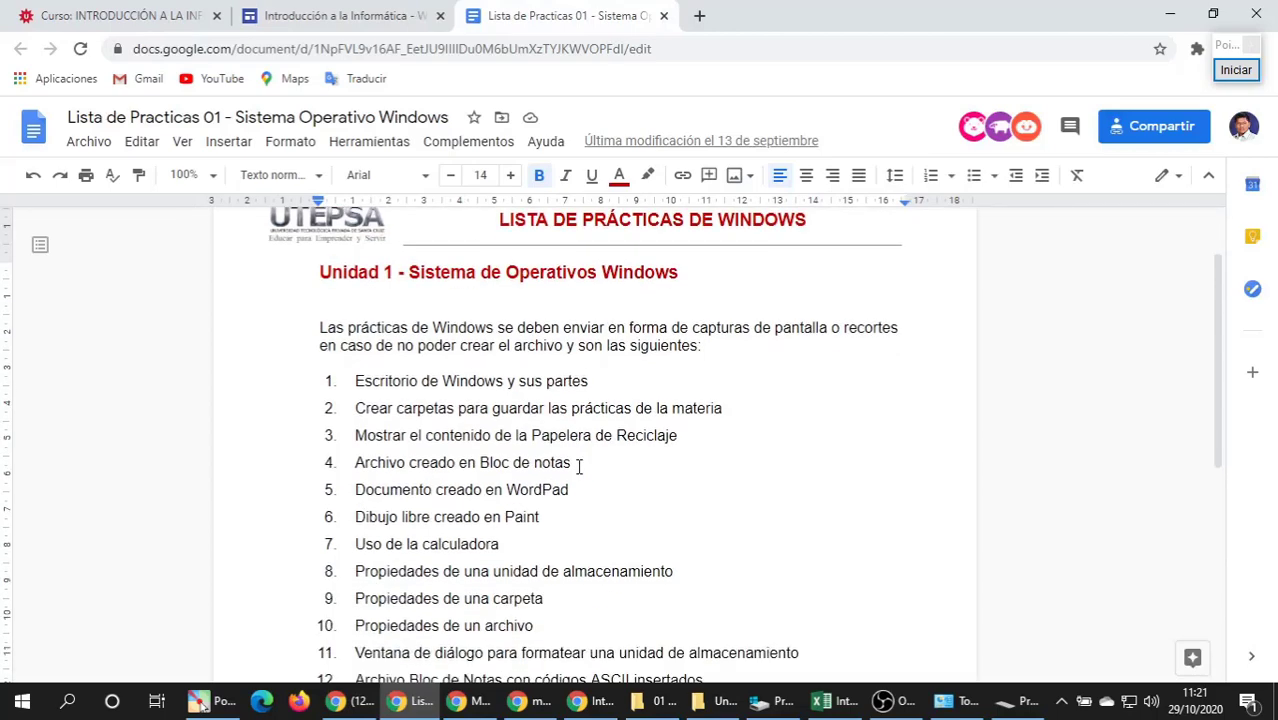
pyautogui.scroll(6, 575, 460)
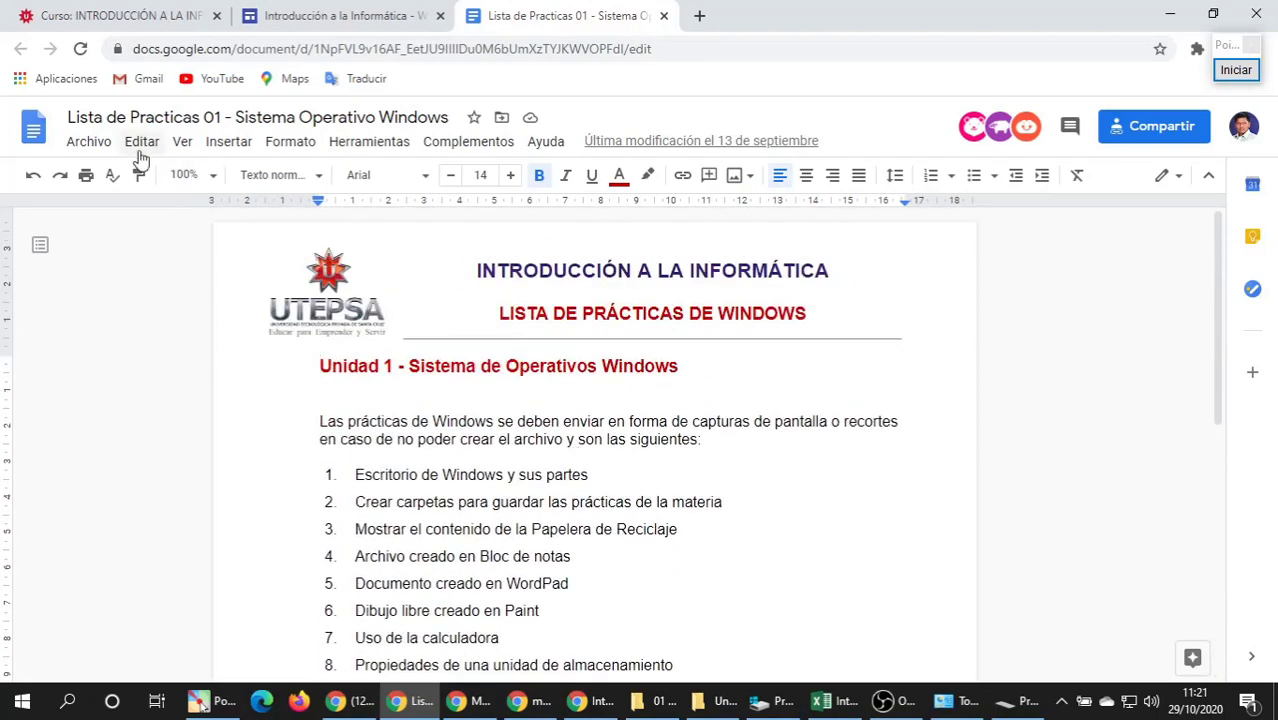
pyautogui.click(91, 144)
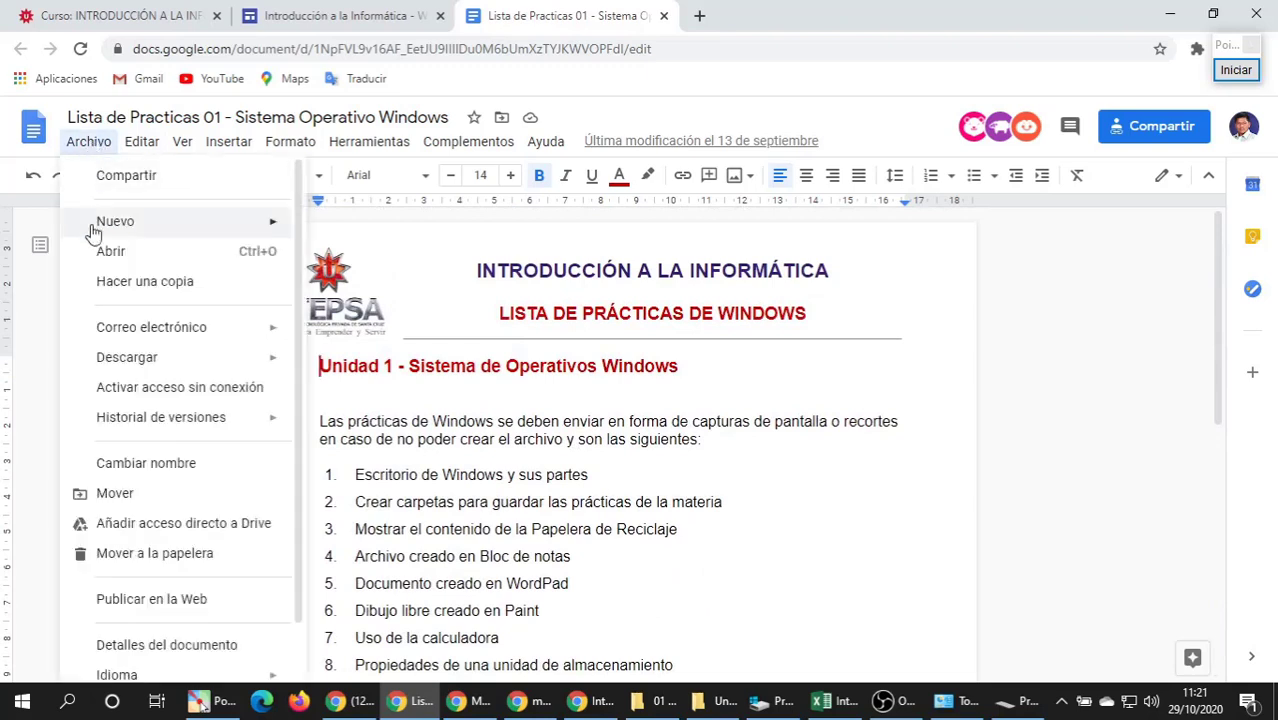
pyautogui.moveTo(170, 326)
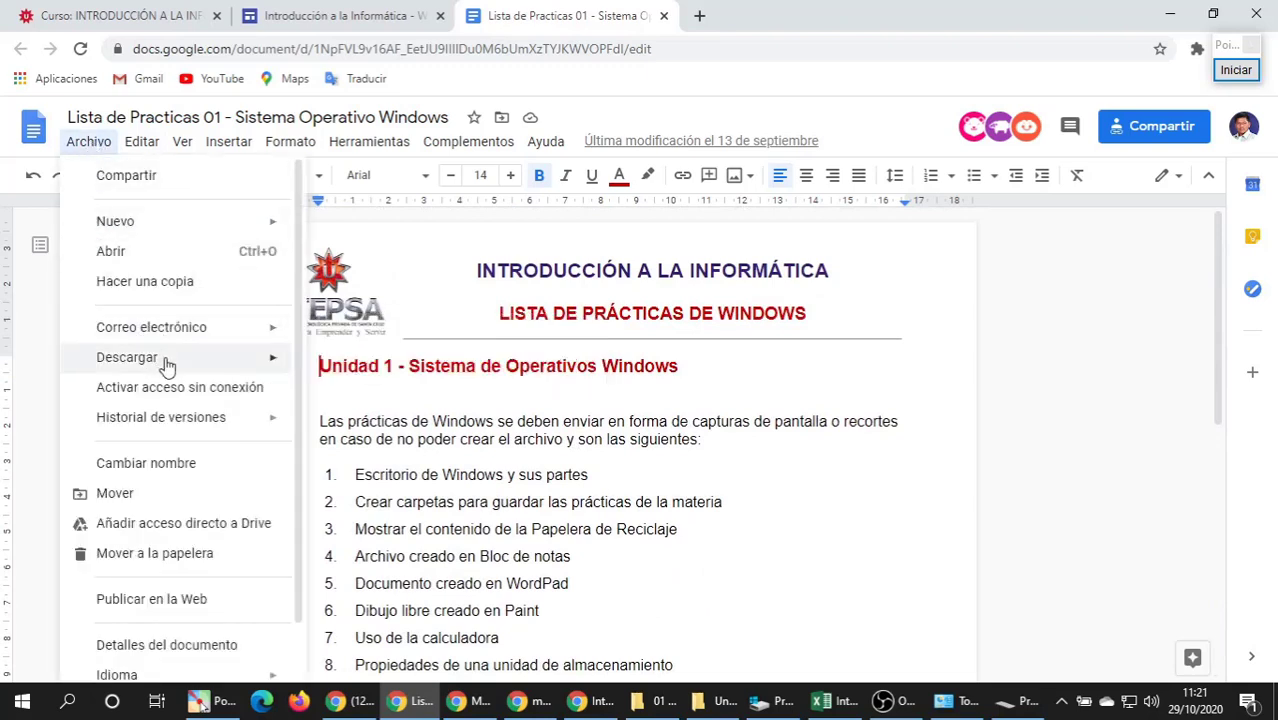
pyautogui.moveTo(186, 364)
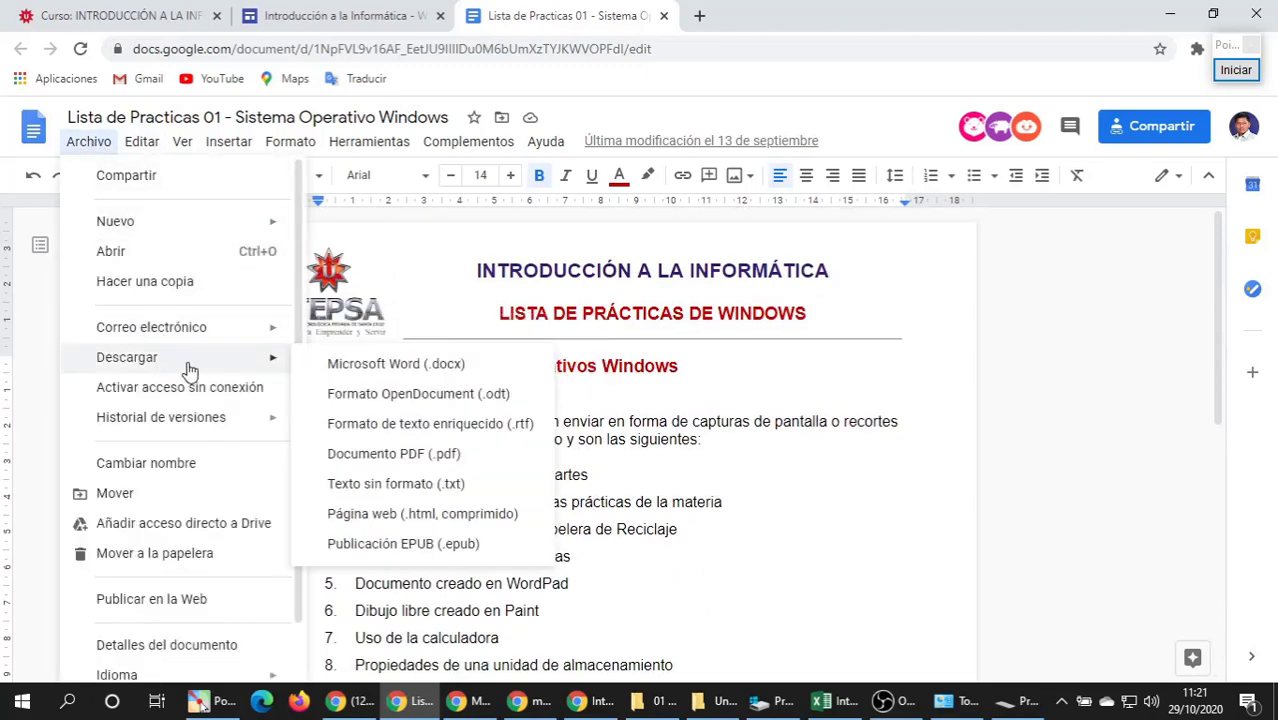
pyautogui.click(405, 367)
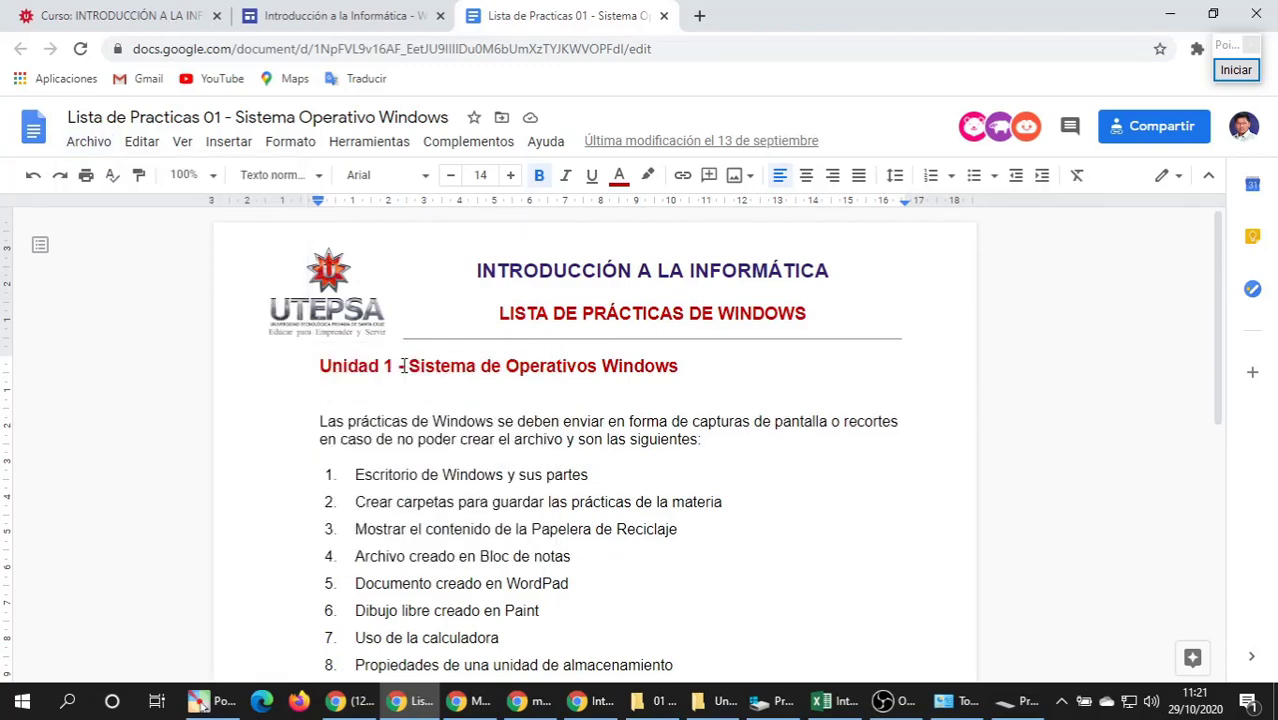
# - Switch to the File Explorer window showing the Programas (C:) drive
pyautogui.click(662, 701)
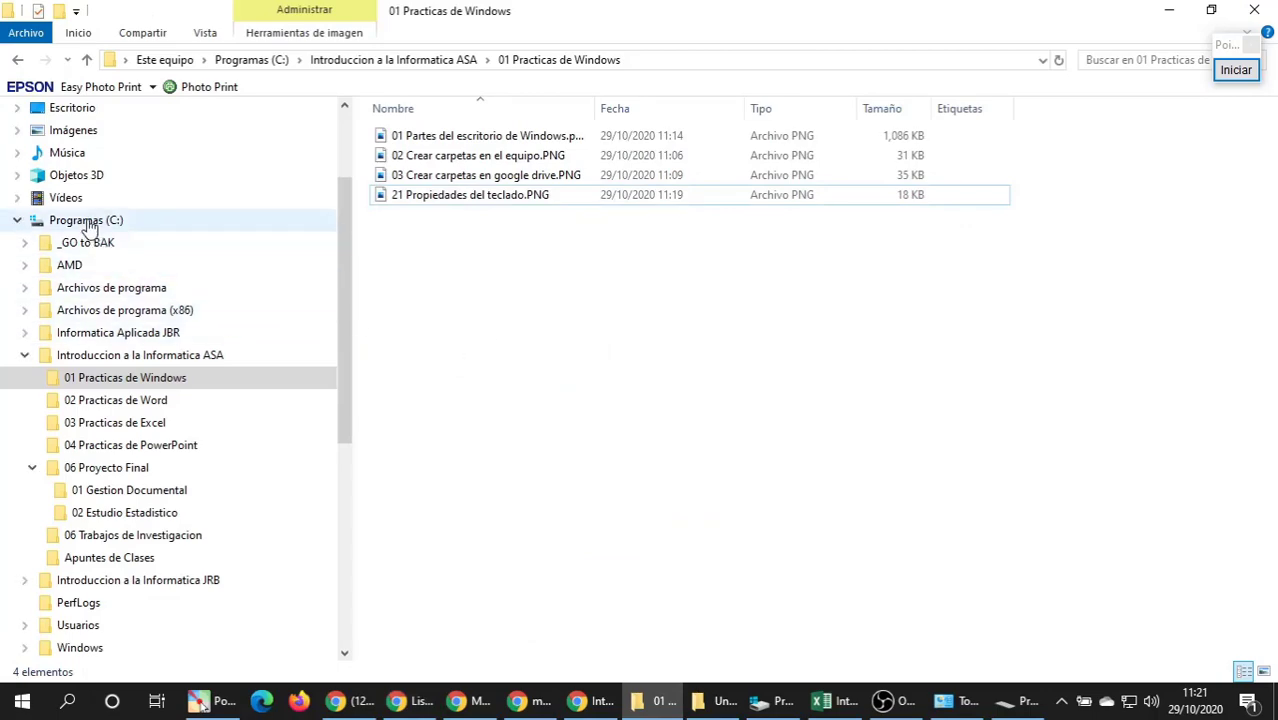
pyautogui.click(818, 703)
pyautogui.click(775, 701)
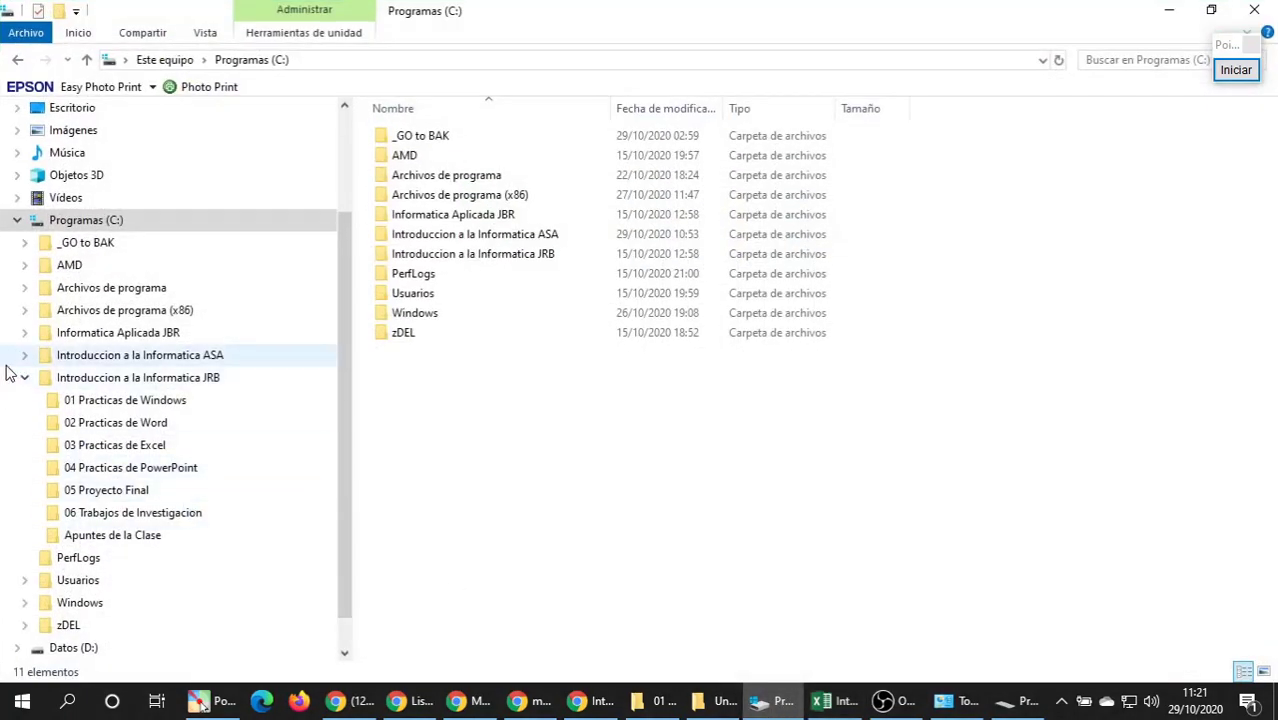
# - Cut the downloaded practice-list .docx from Datos (D:) > _Descargas and switch to 01 Practicas de Windows
pyautogui.click(18, 221)
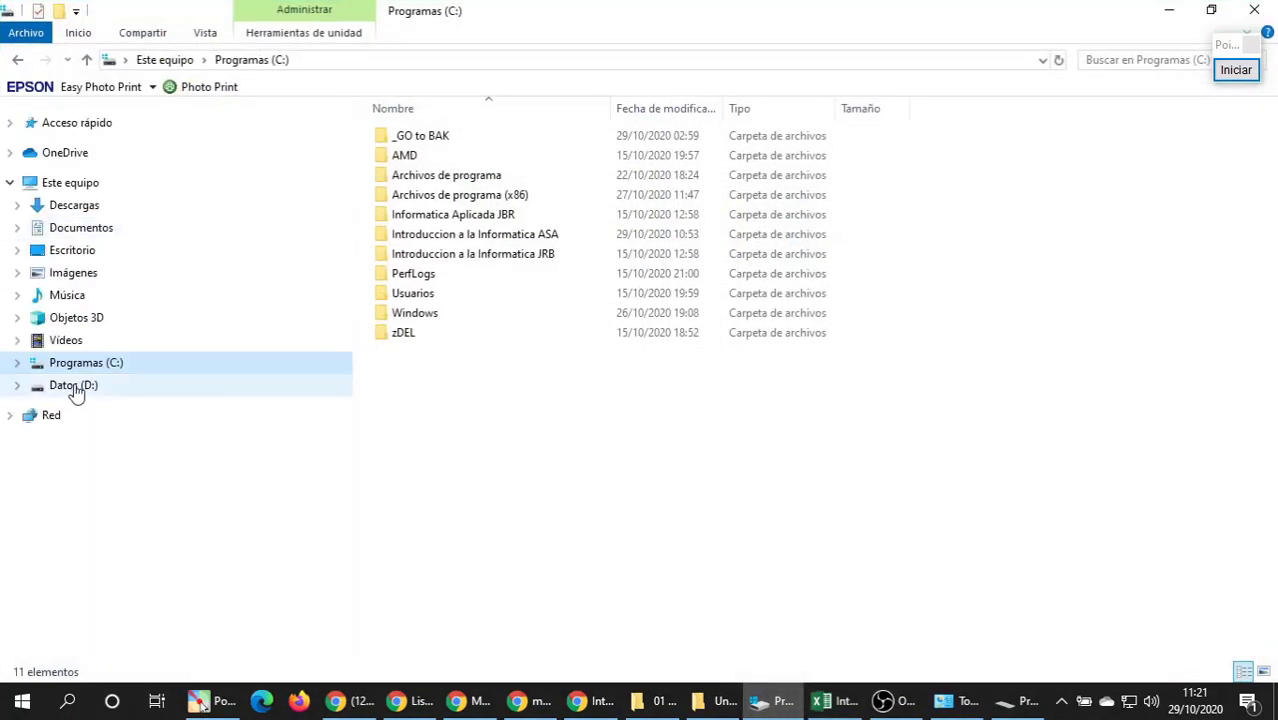
pyautogui.click(75, 388)
pyautogui.doubleClick(400, 135)
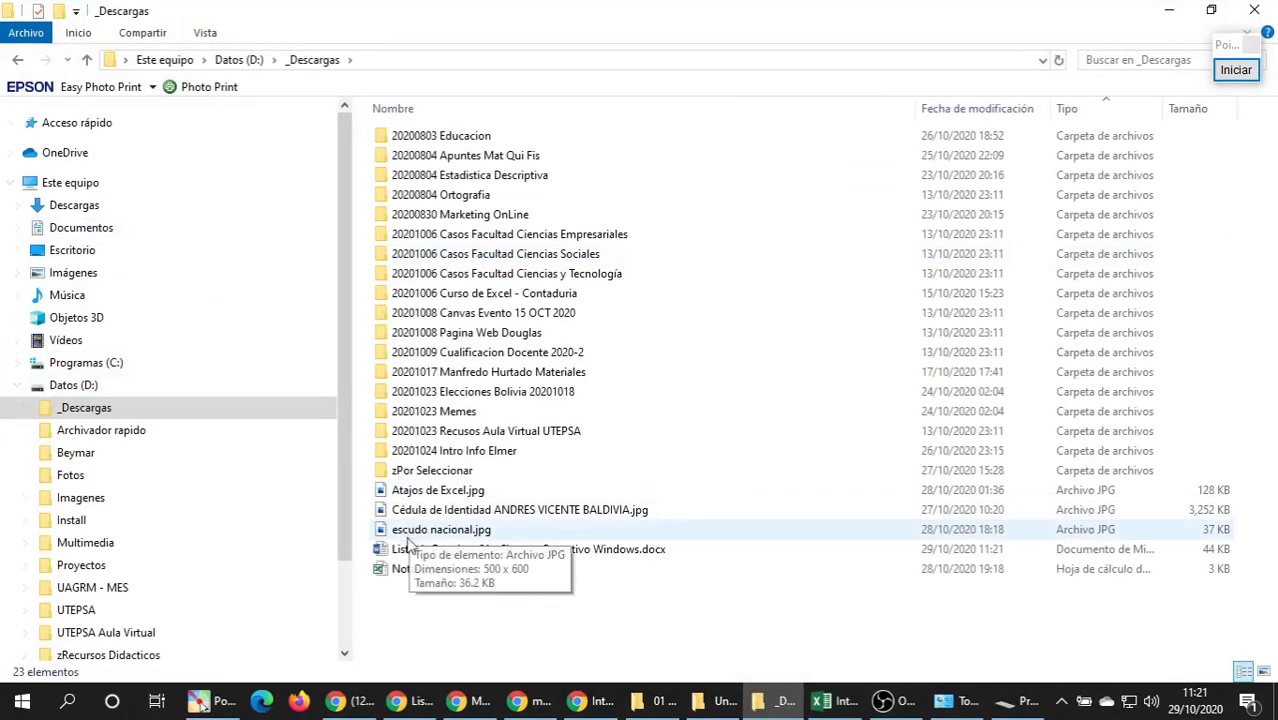
pyautogui.click(505, 556)
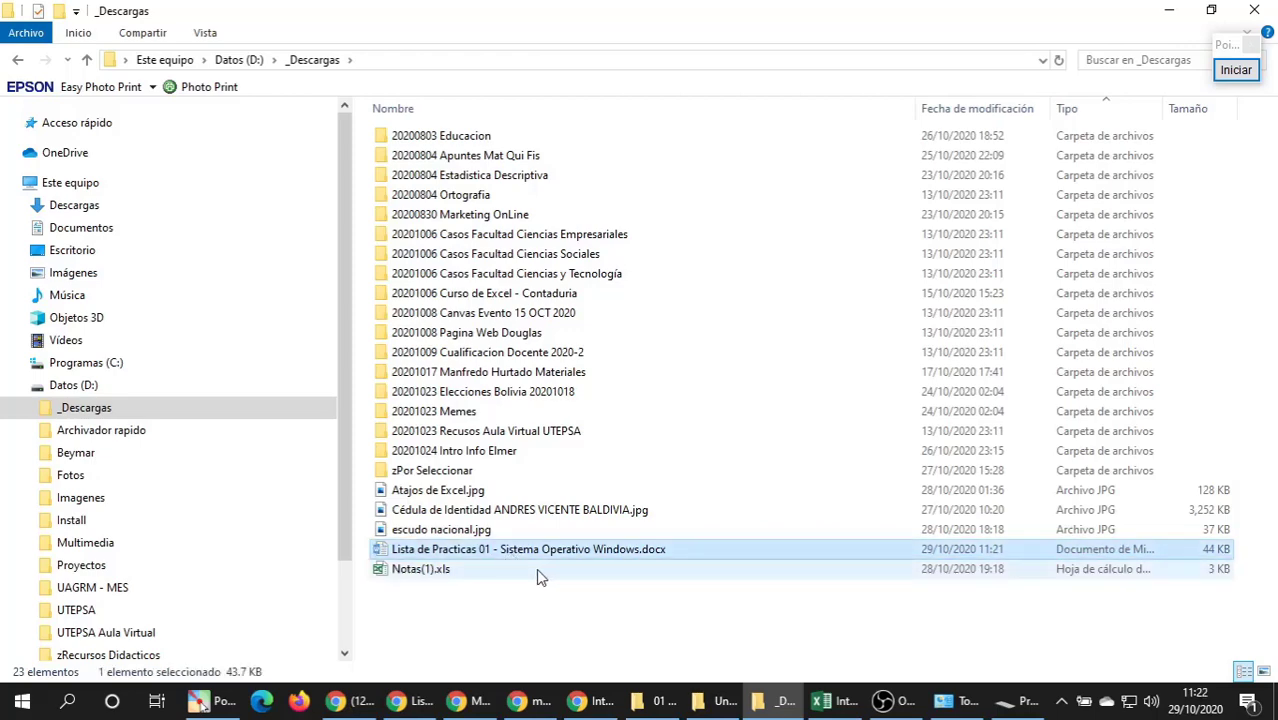
pyautogui.click(522, 596)
pyautogui.rightClick(528, 560)
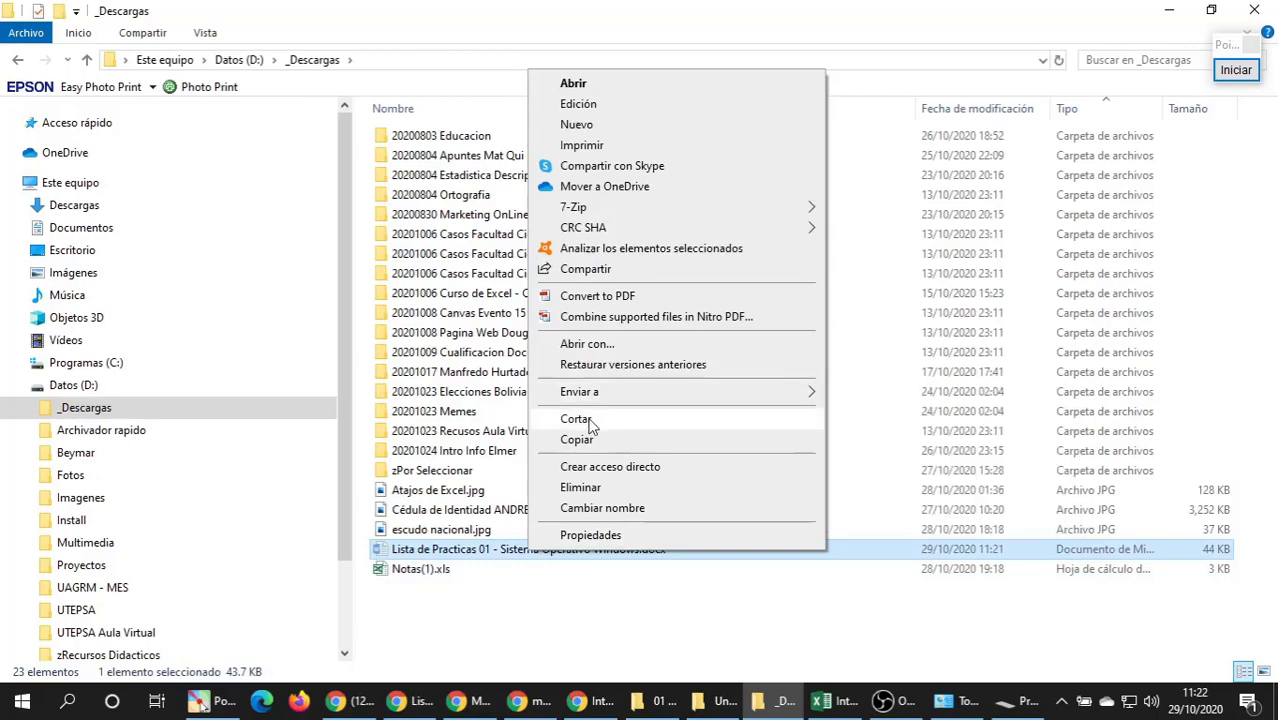
pyautogui.click(577, 418)
pyautogui.click(664, 705)
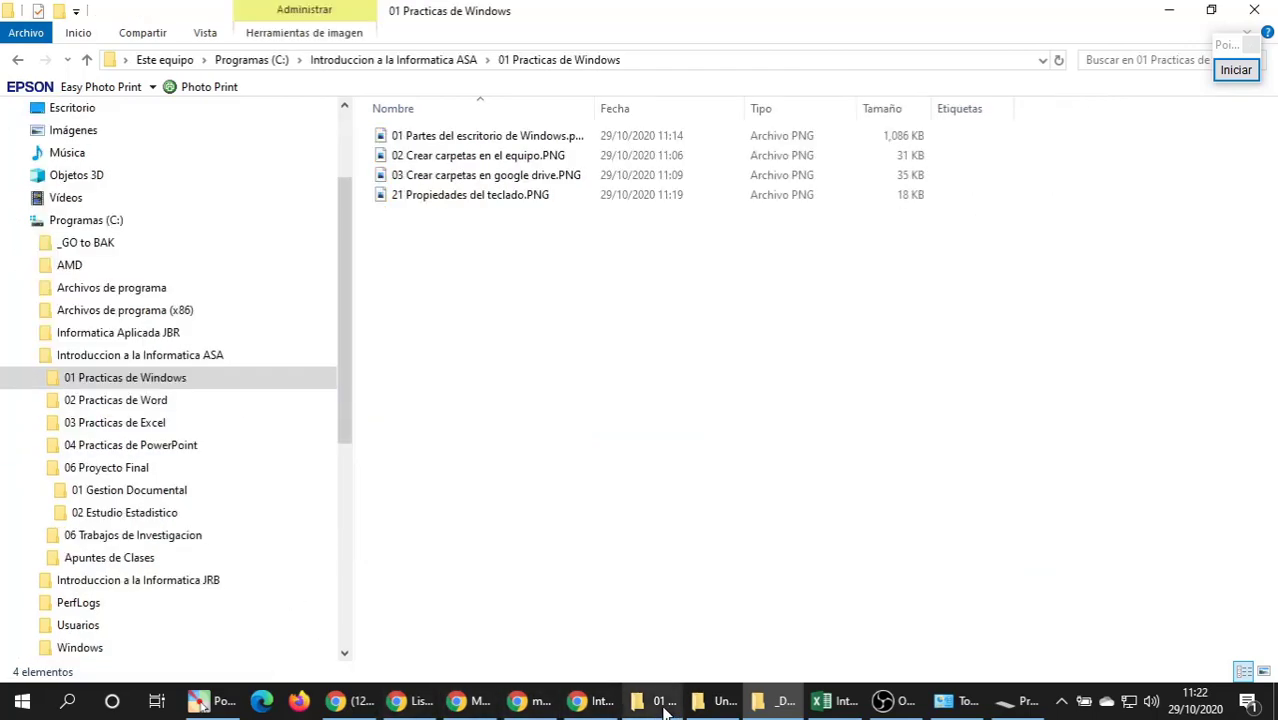
# - Paste the practice-list .docx into the 01 Practicas de Windows folder
pyautogui.click(100, 358)
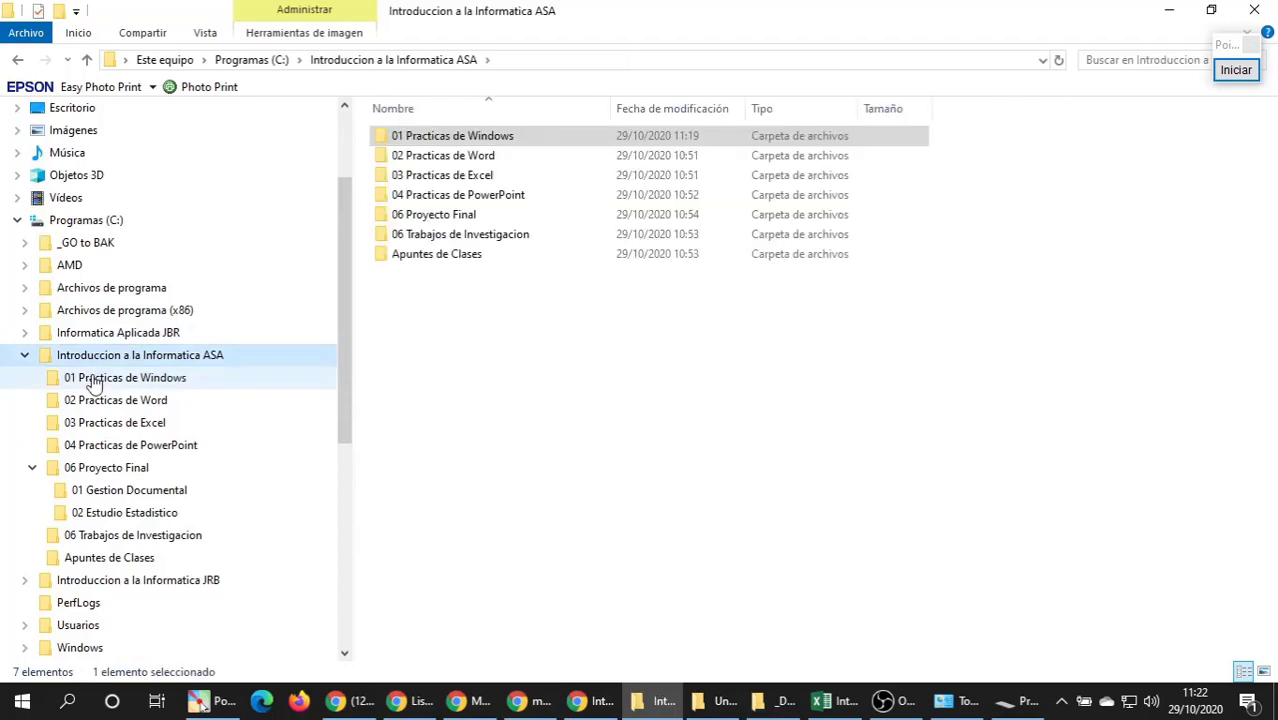
pyautogui.click(95, 377)
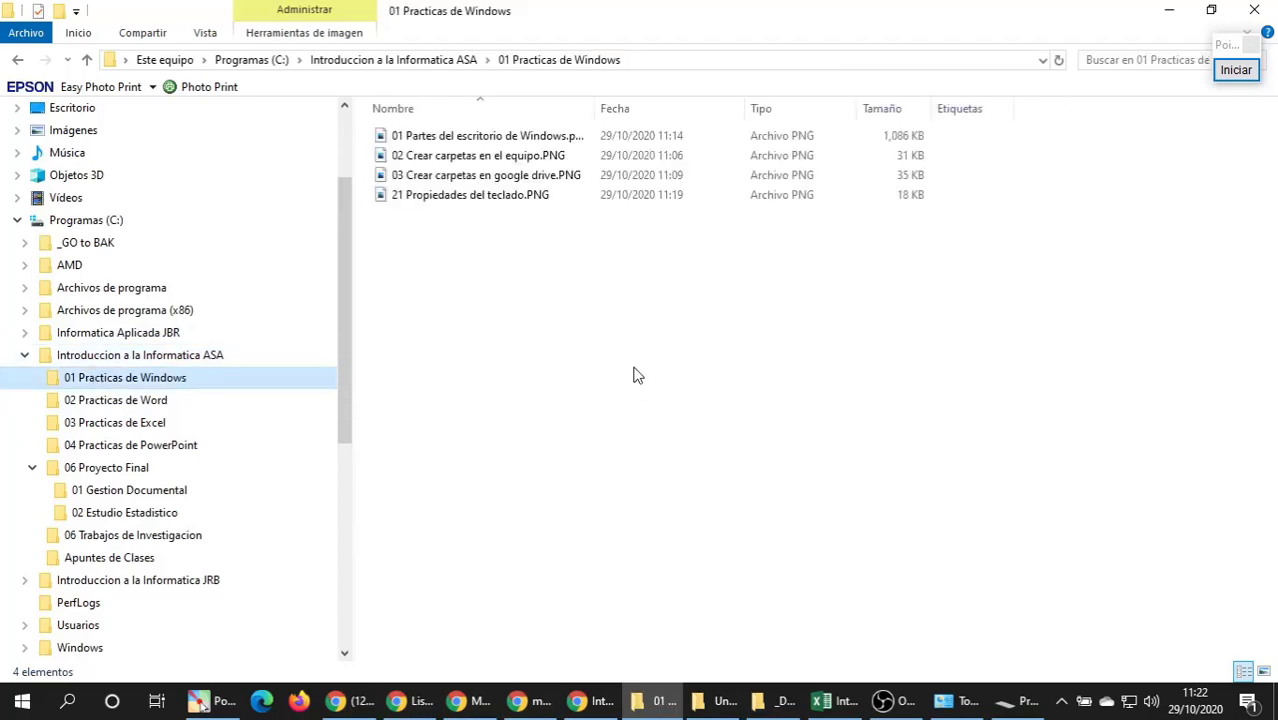
pyautogui.rightClick(449, 287)
pyautogui.rightClick(406, 304)
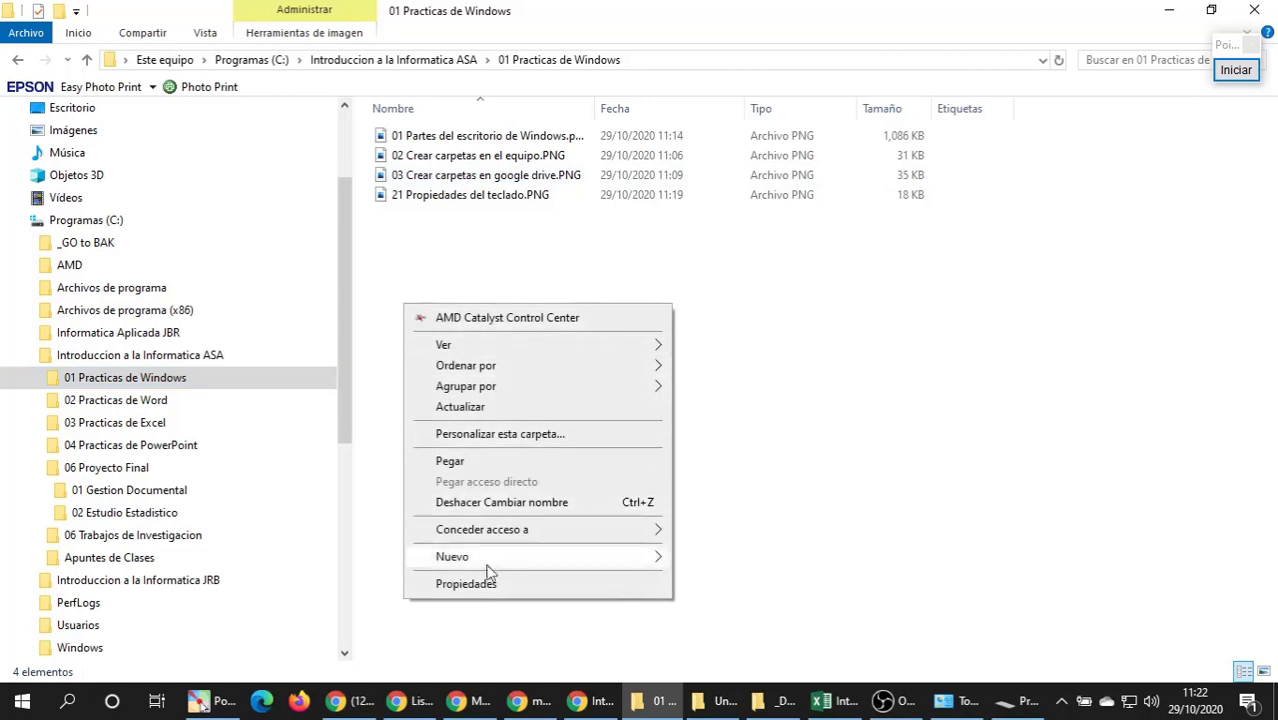
pyautogui.click(455, 462)
pyautogui.click(479, 373)
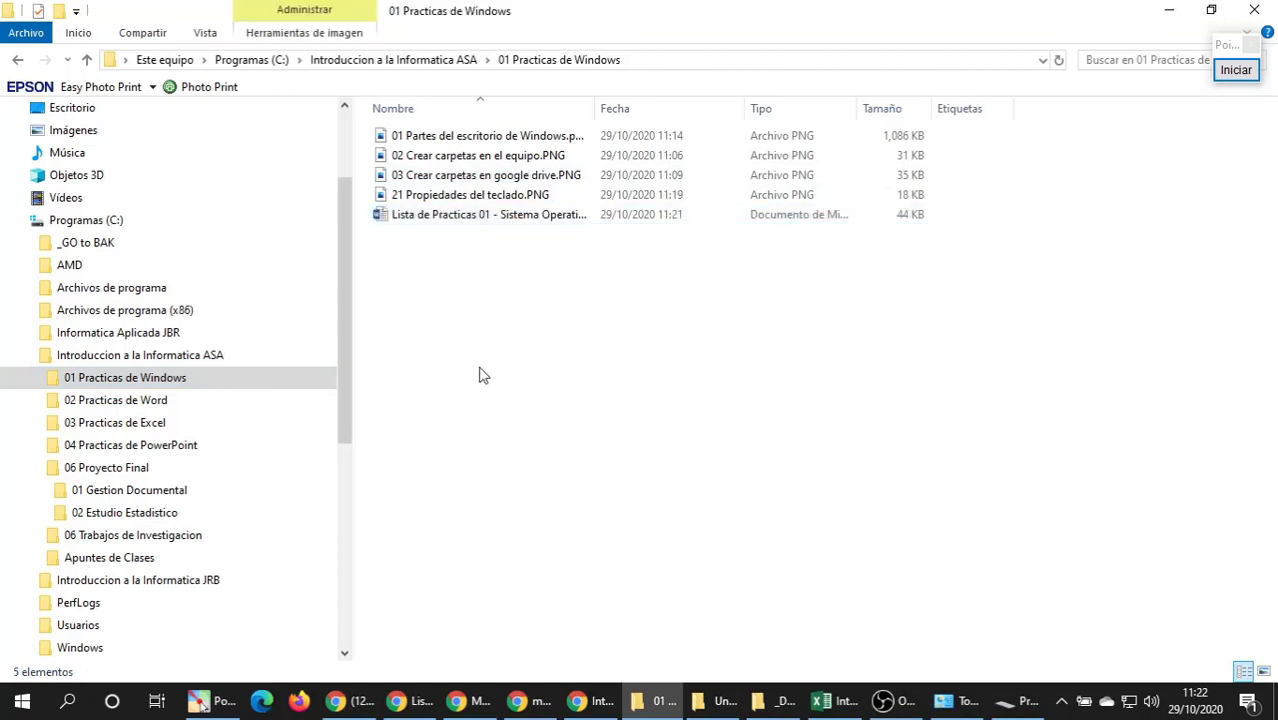
# - Rename it to '00 Lista de Practicas 01 - Sistema Operativo Windows.docx' and open it
pyautogui.click(393, 220)
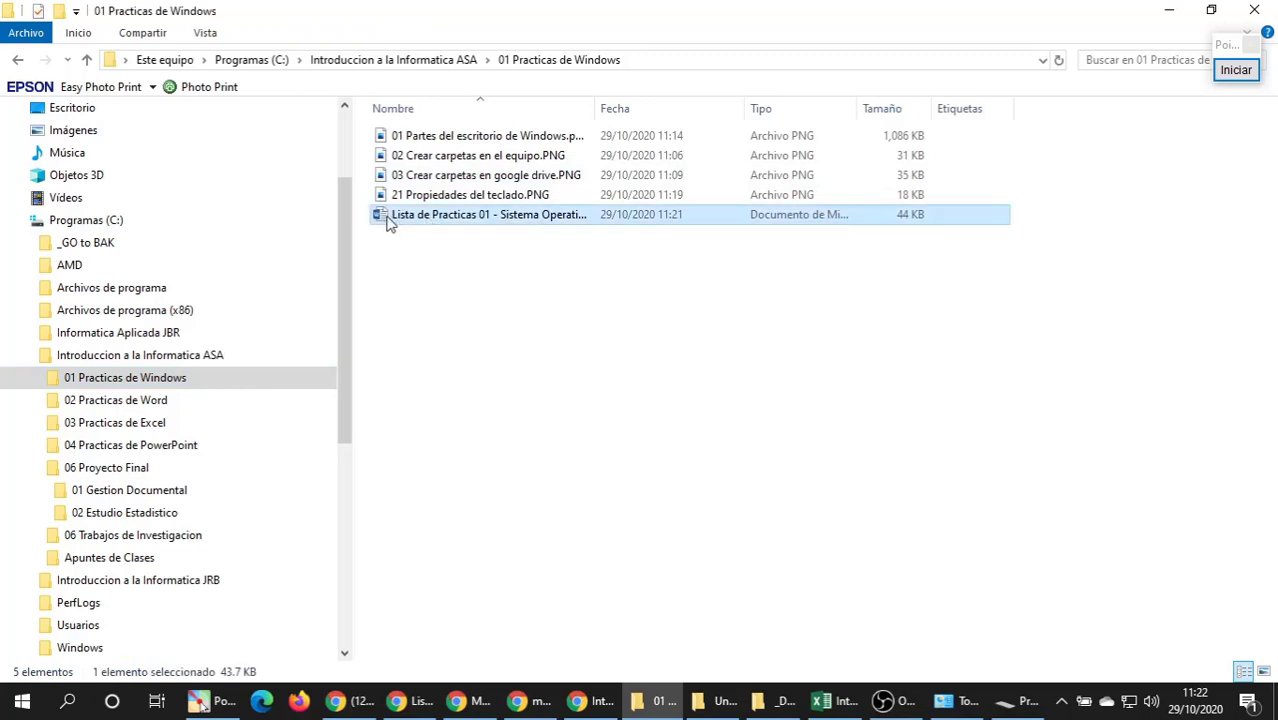
pyautogui.click(397, 224)
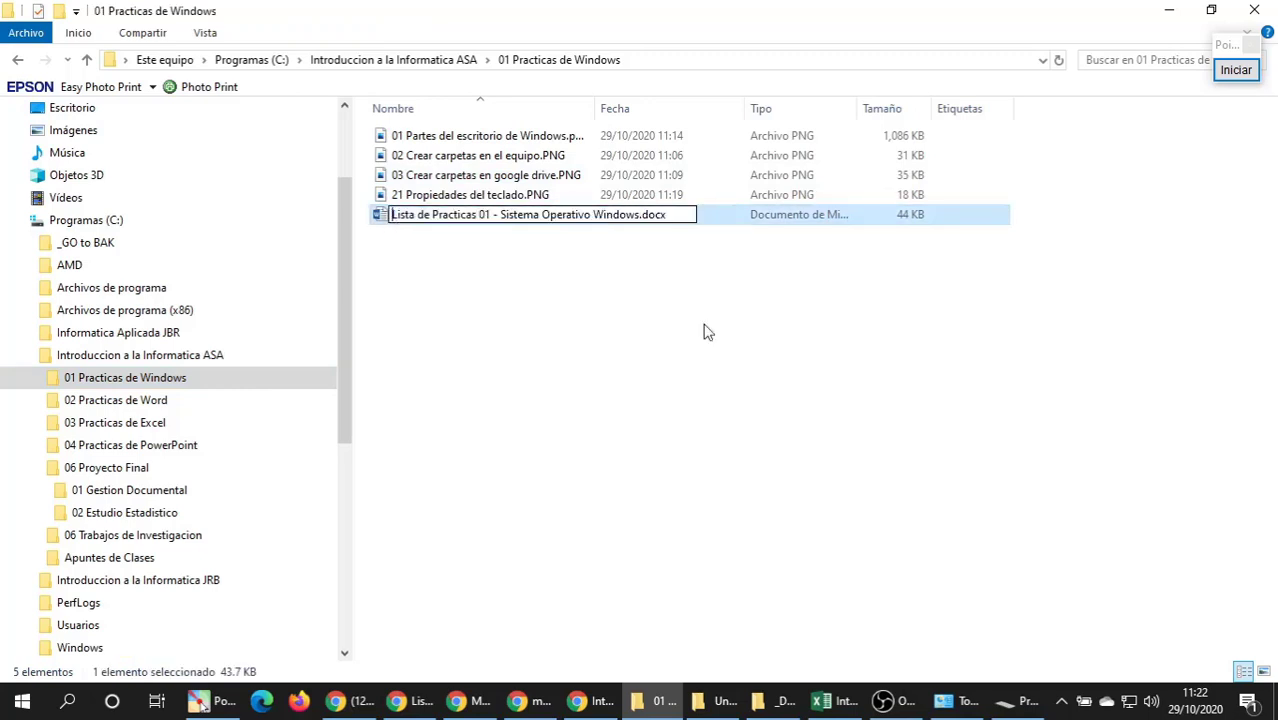
pyautogui.write('00')
pyautogui.press('Return')
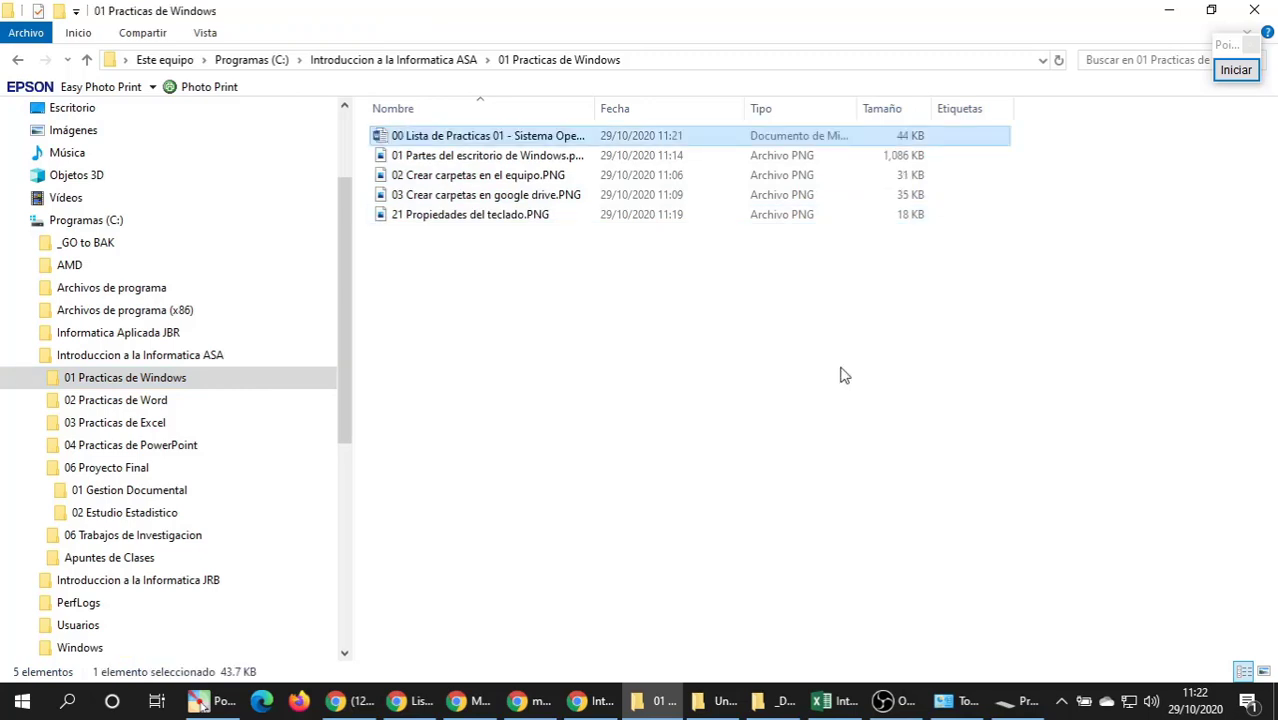
pyautogui.doubleClick(596, 110)
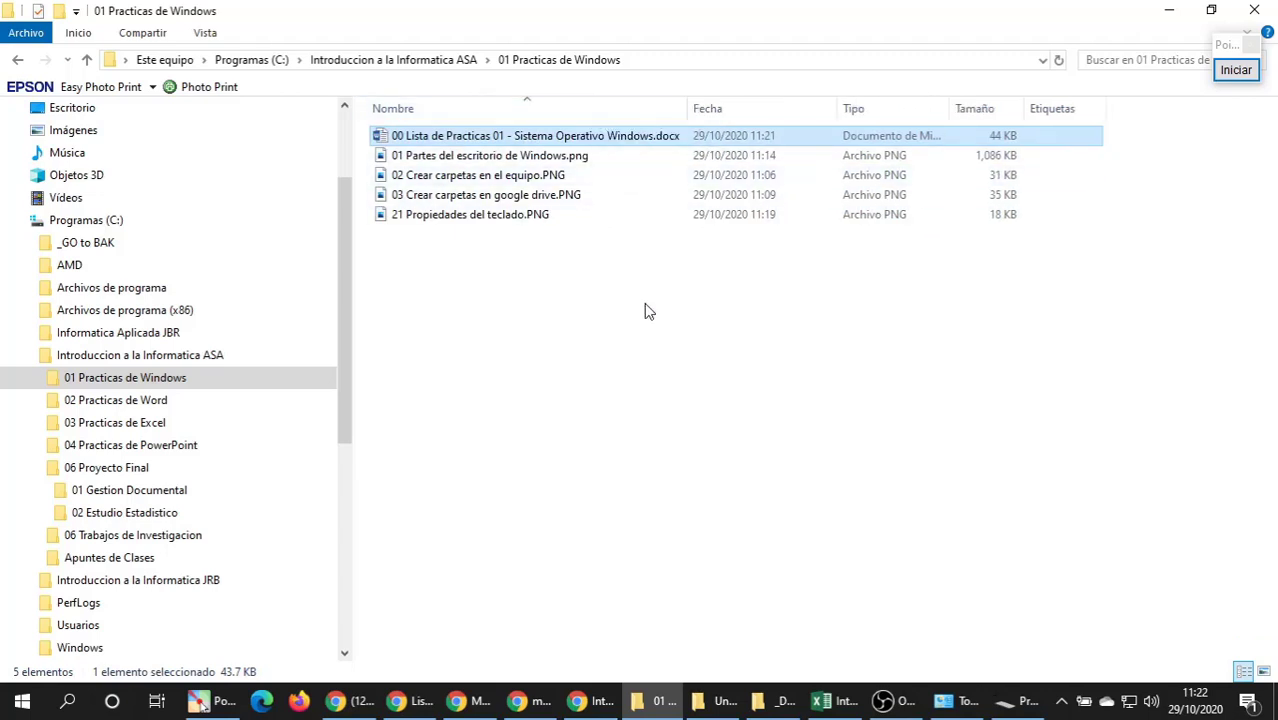
pyautogui.doubleClick(593, 135)
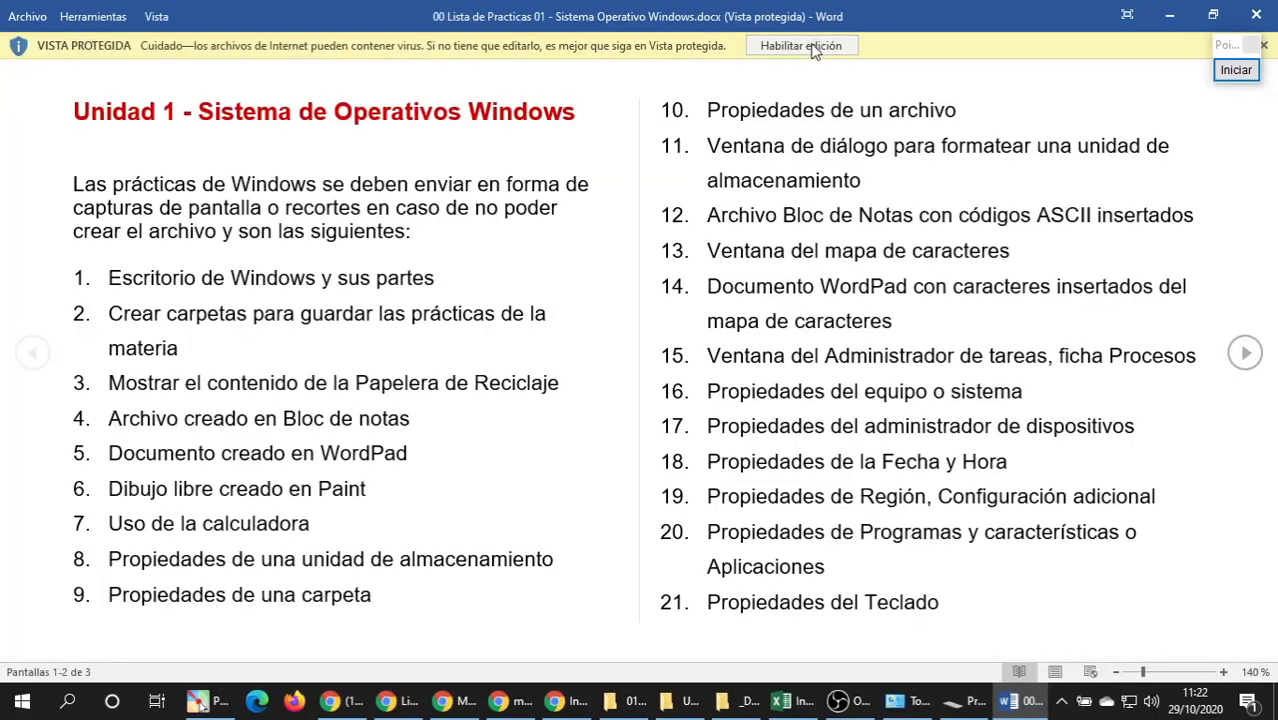
# - Enable editing, try a yellow highlight on items 1 and 2, then undo it
pyautogui.click(811, 45)
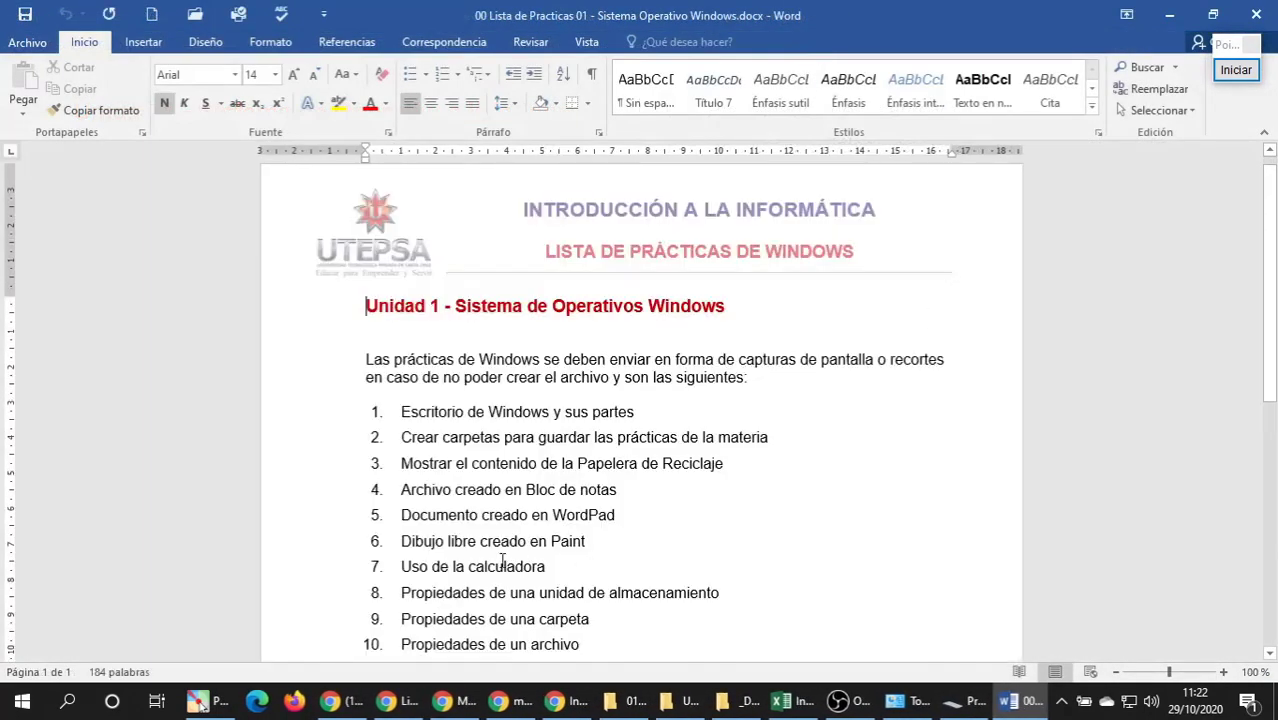
pyautogui.tripleClick(441, 413)
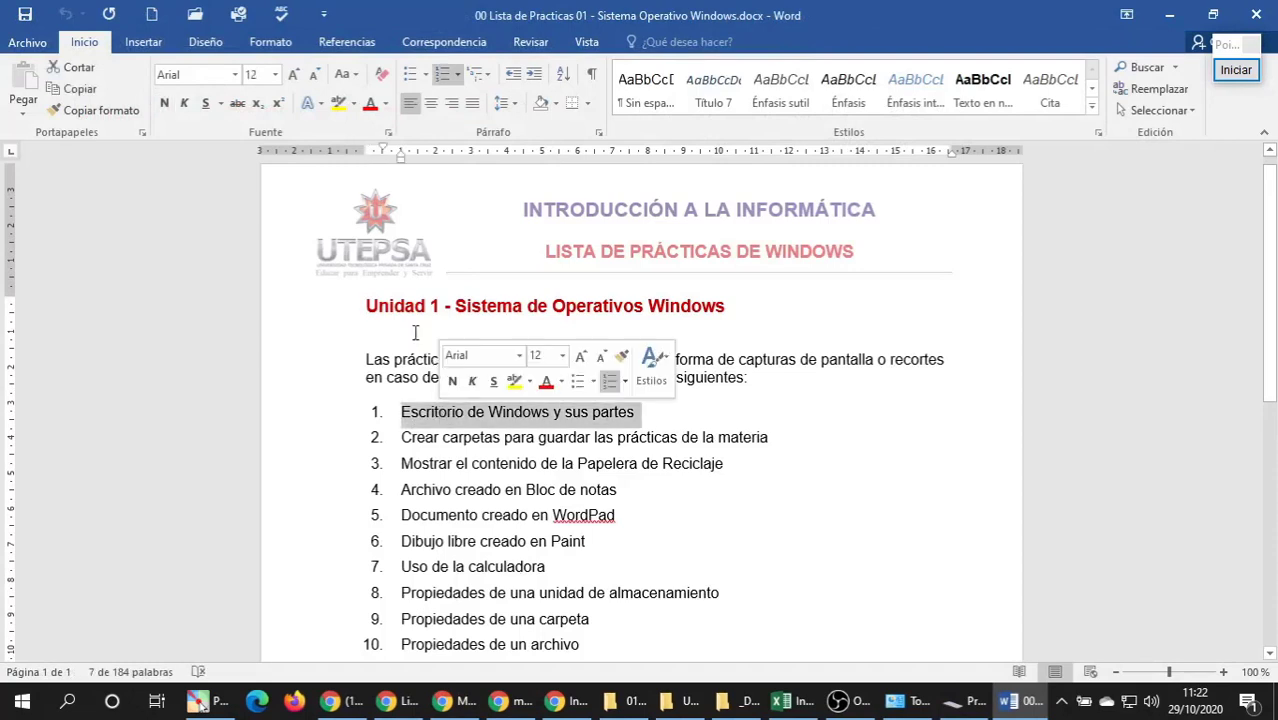
pyautogui.click(339, 104)
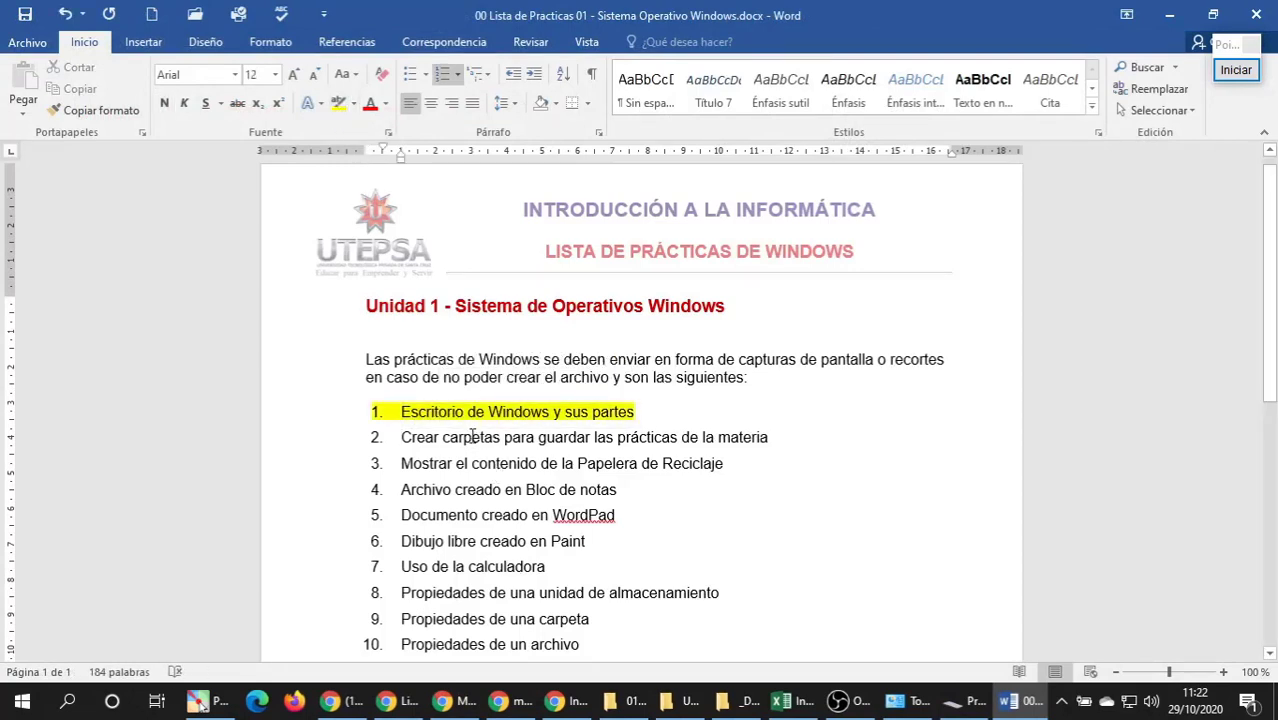
pyautogui.tripleClick(472, 437)
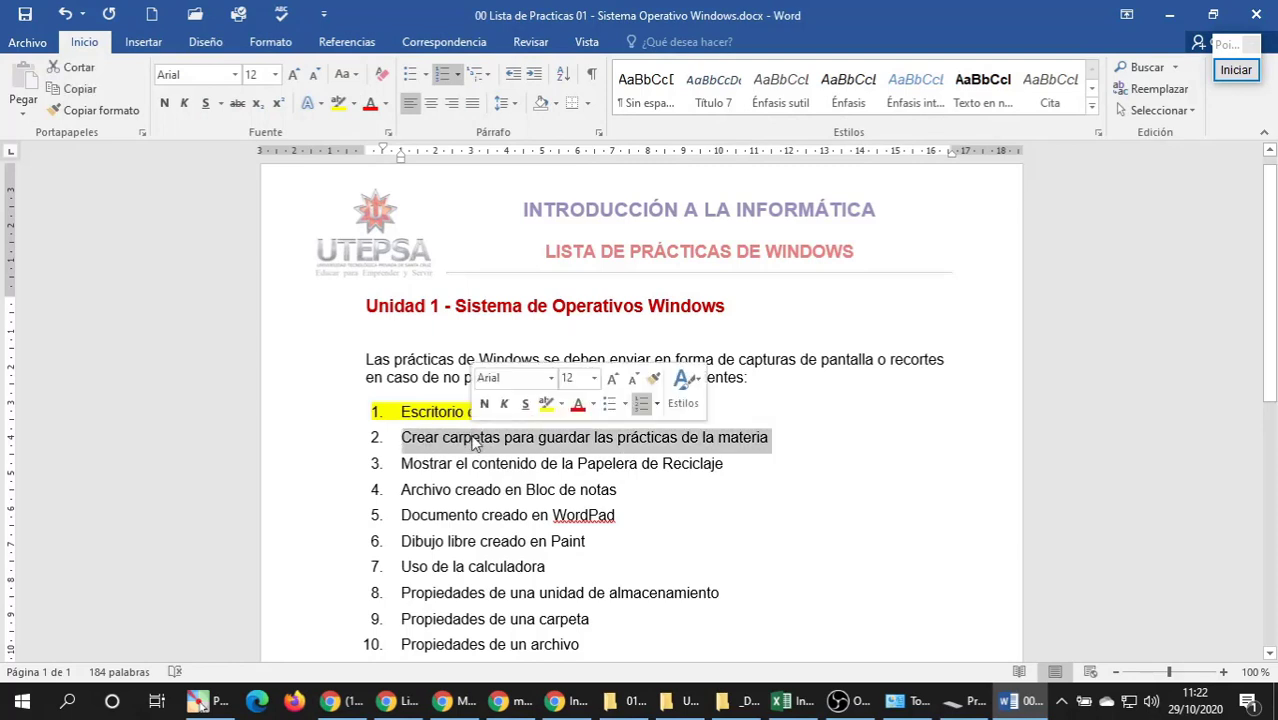
pyautogui.click(339, 104)
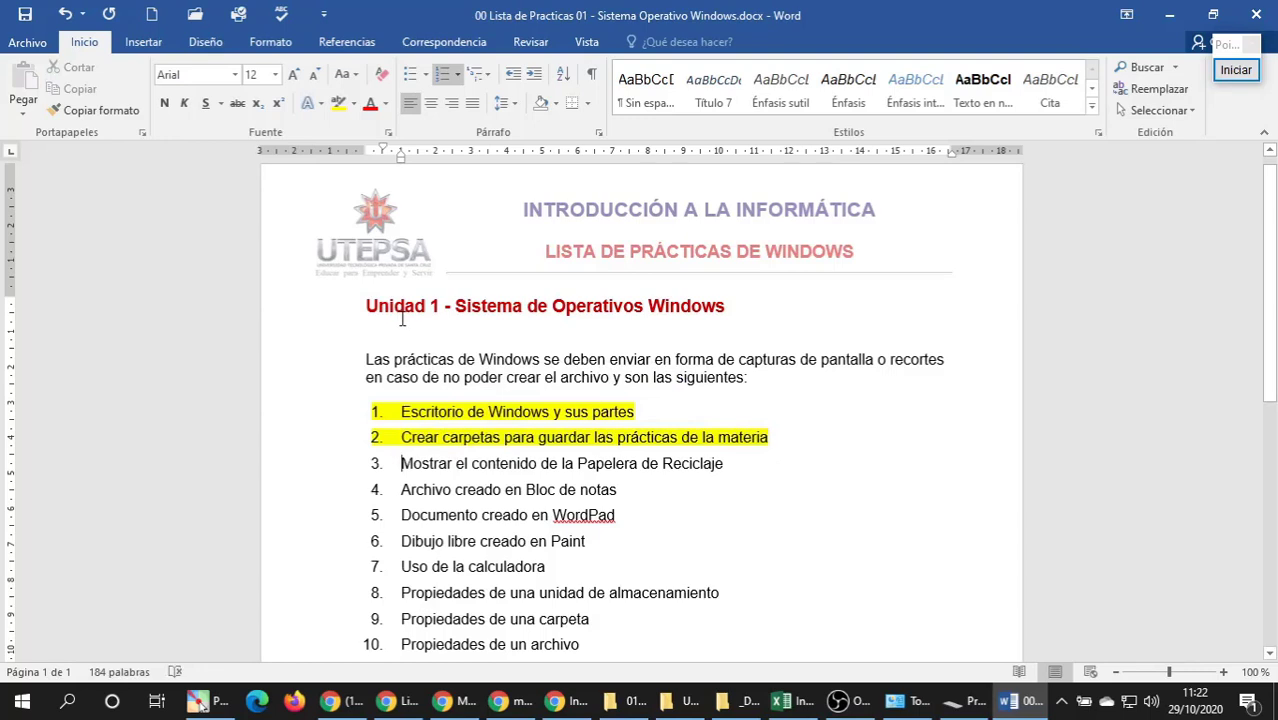
pyautogui.hotkey('ctrl', 'z')
pyautogui.hotkey('ctrl', 'z')
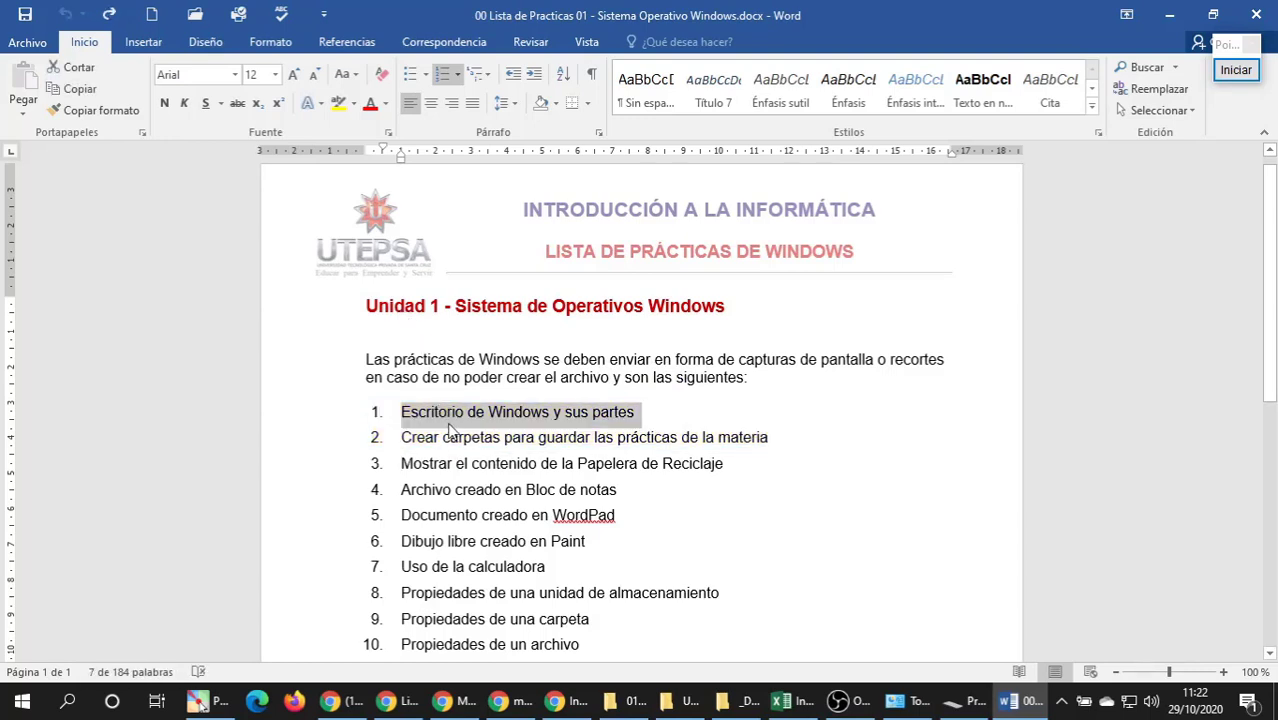
pyautogui.click(422, 410)
# - Strike through practice items 1 and 2 with Tachado, then save and close Word
pyautogui.tripleClick(449, 411)
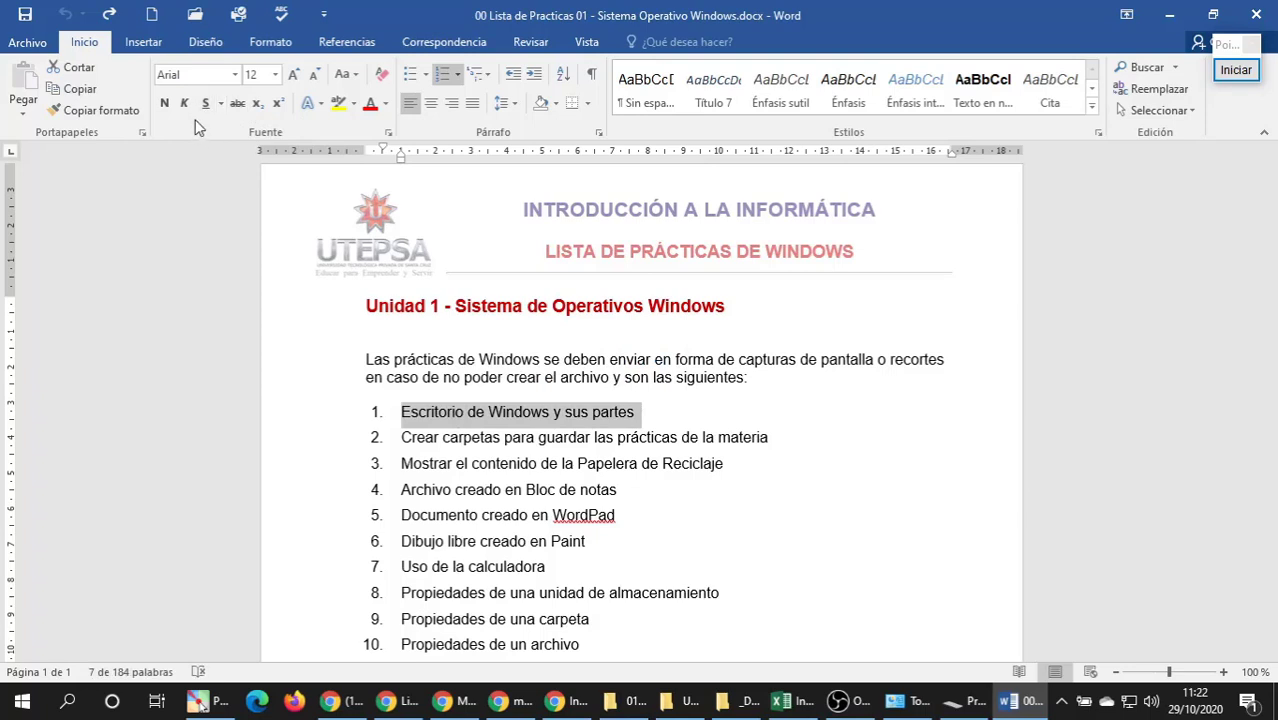
pyautogui.click(237, 103)
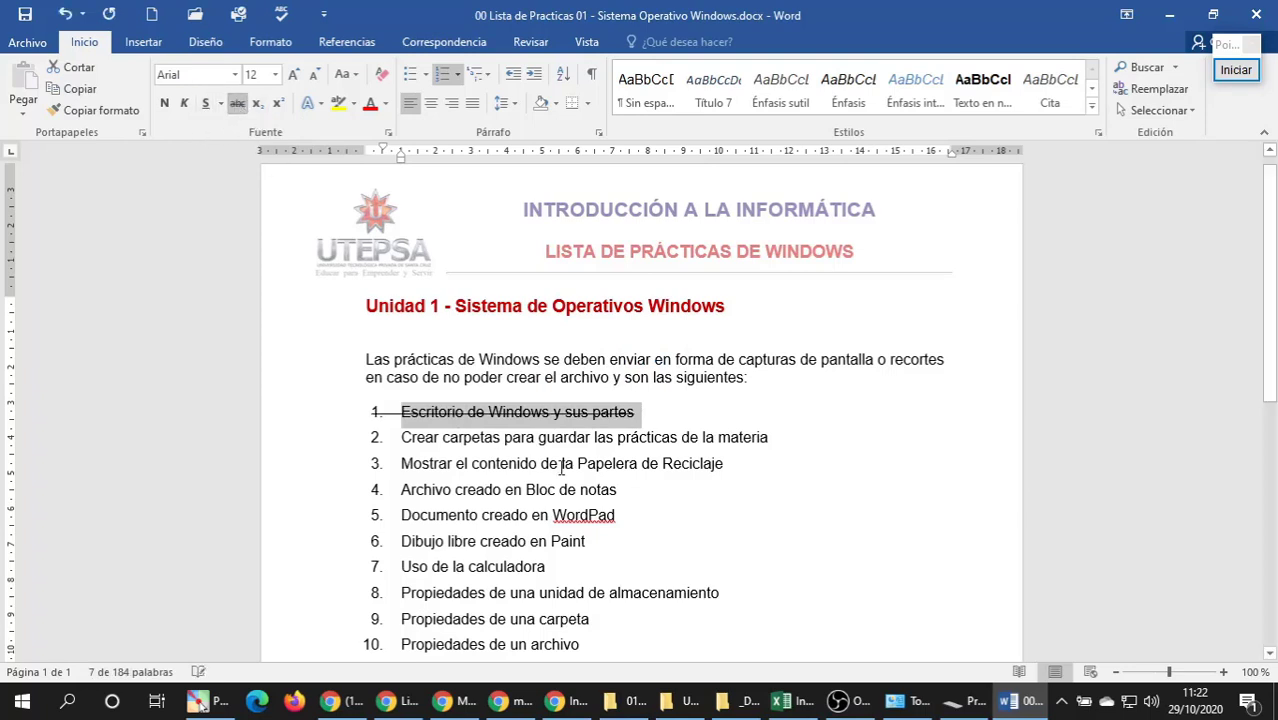
pyautogui.tripleClick(480, 436)
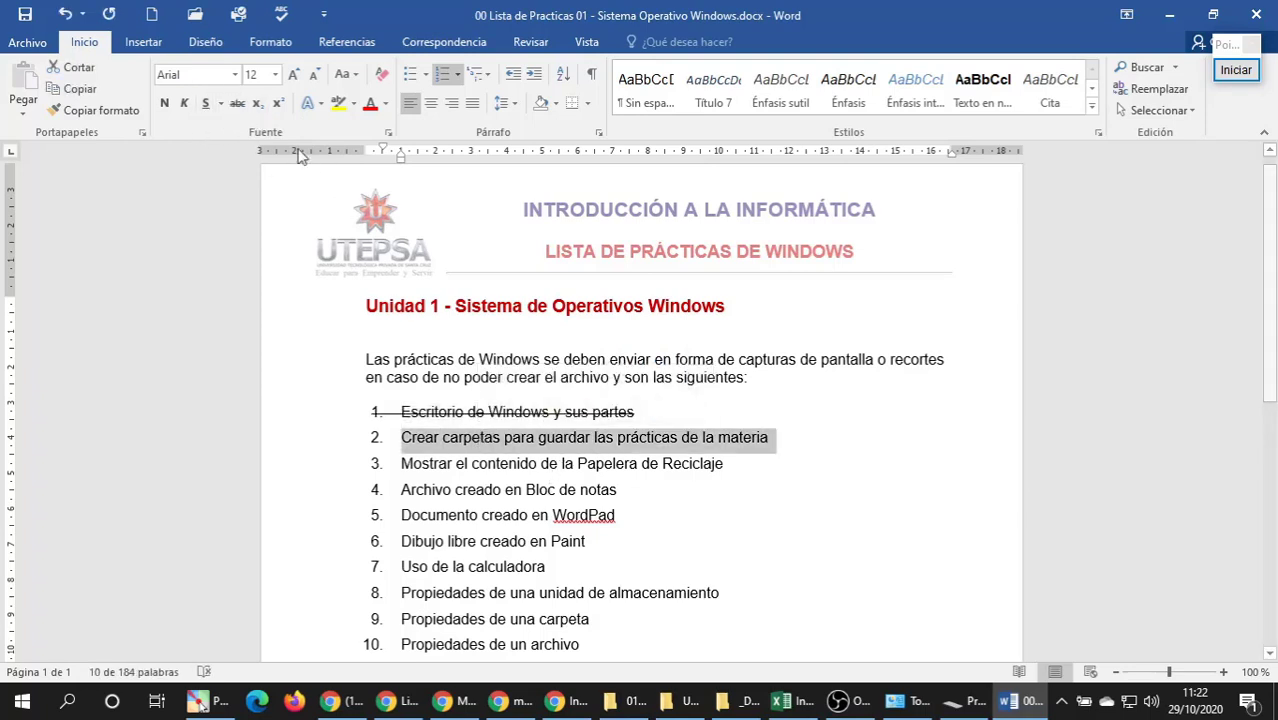
pyautogui.click(237, 103)
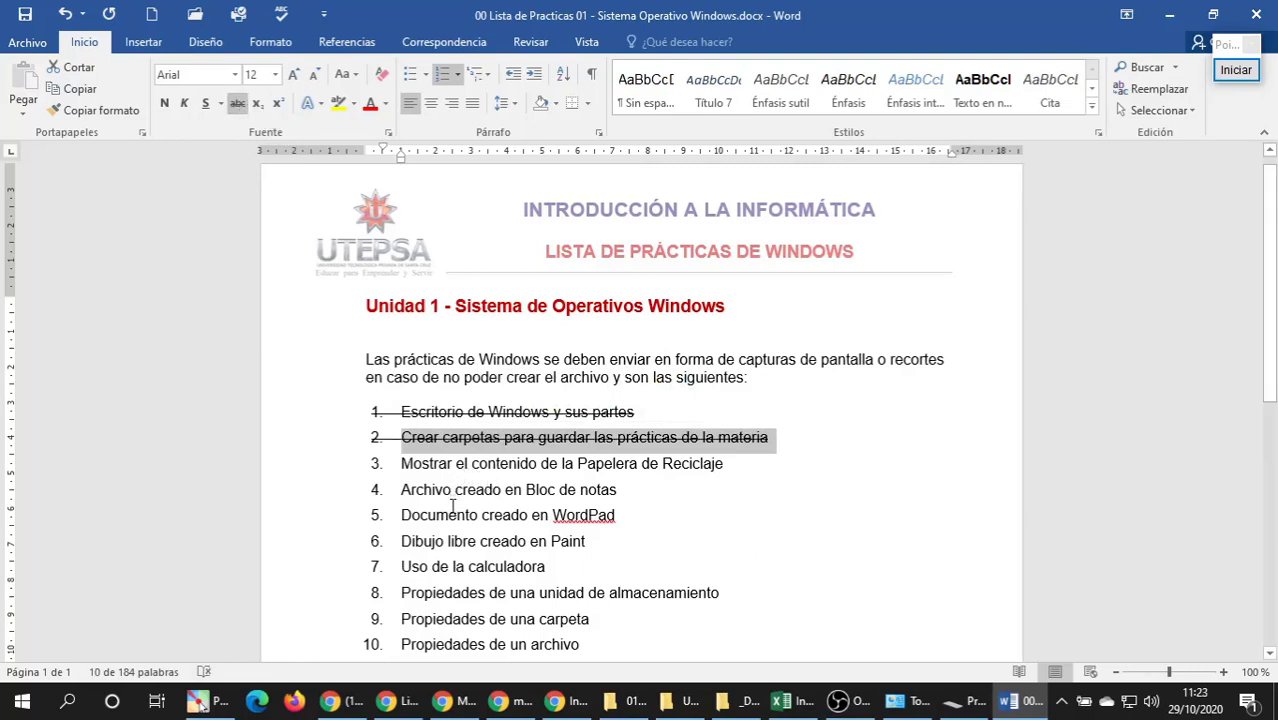
pyautogui.click(453, 489)
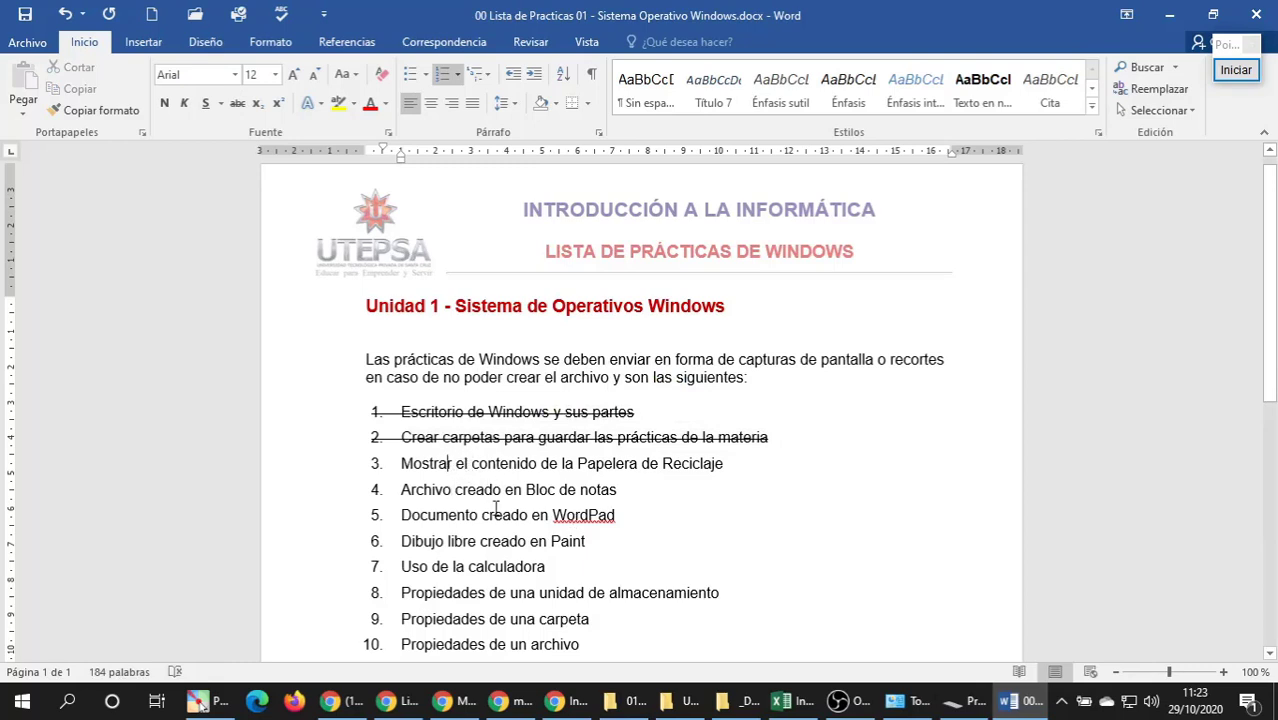
pyautogui.click(25, 15)
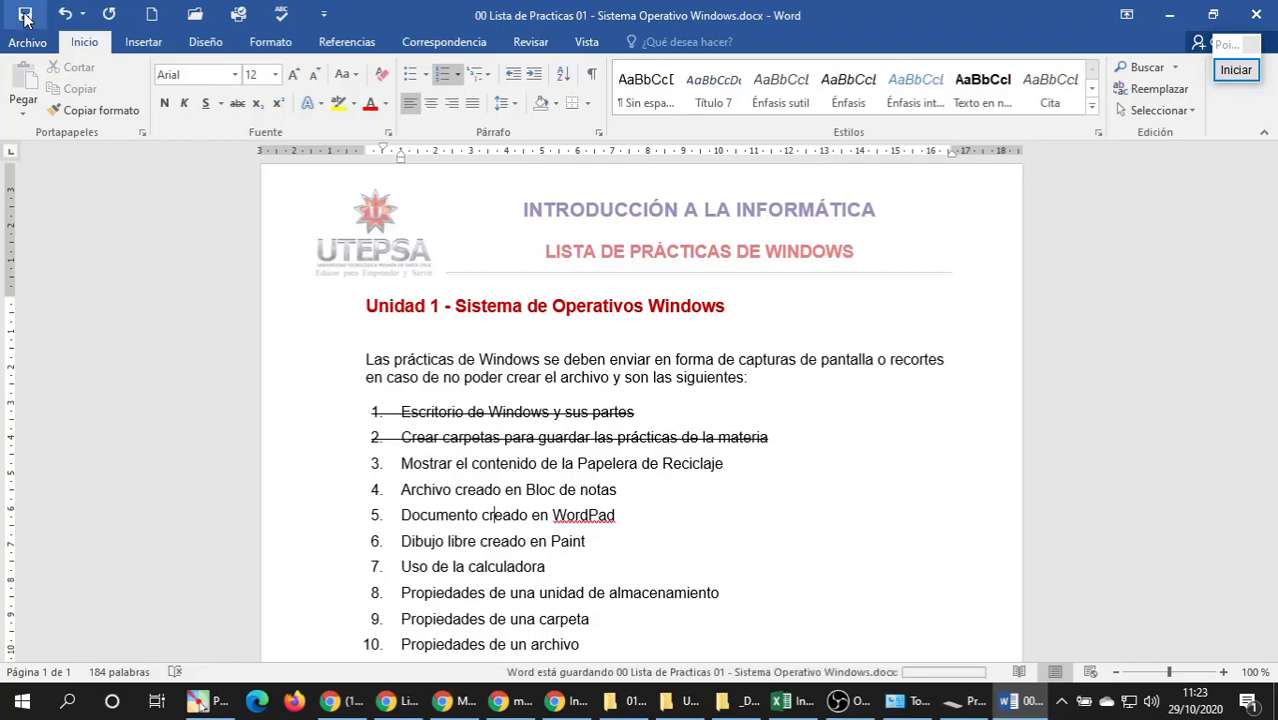
pyautogui.click(1258, 16)
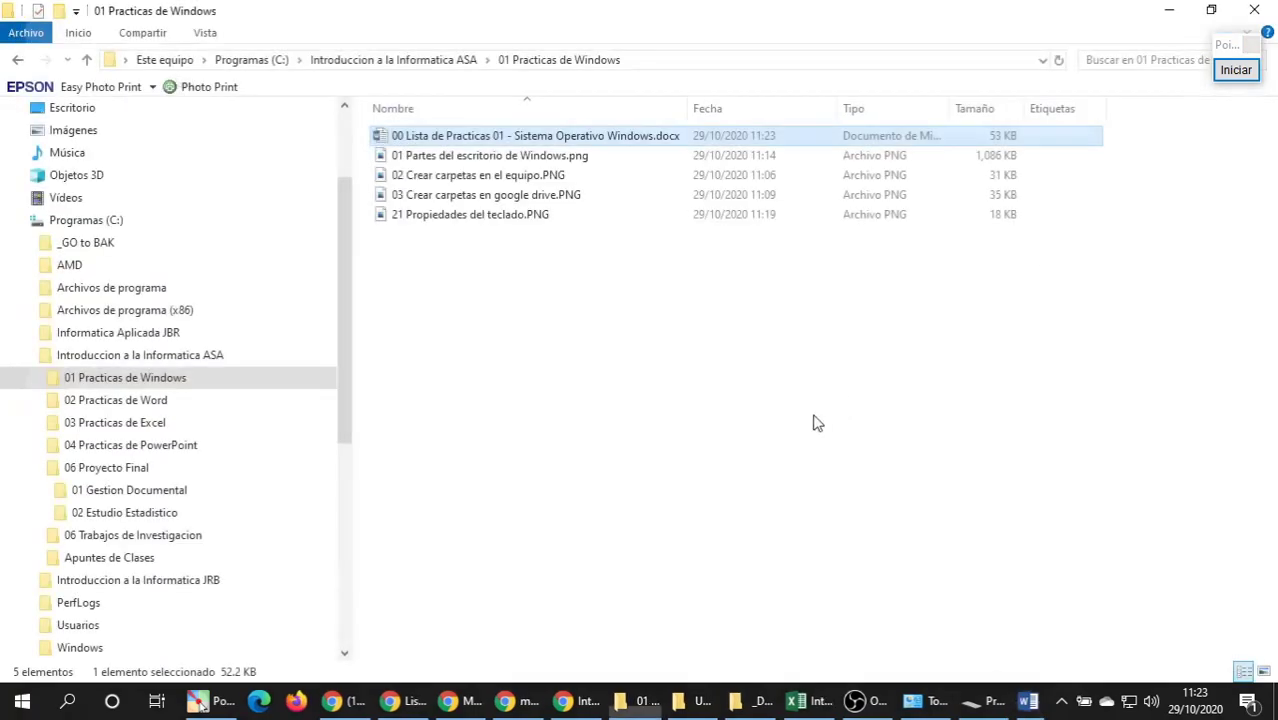
pyautogui.doubleClick(437, 140)
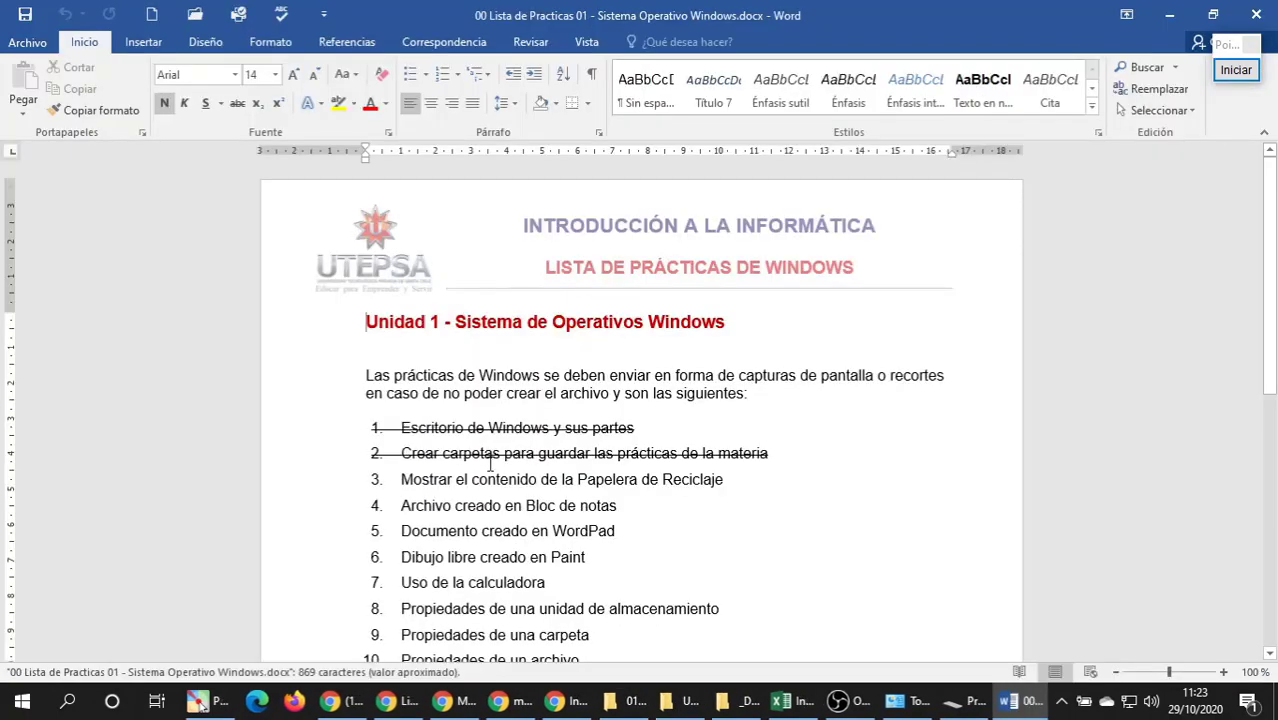
pyautogui.scroll(-2, 490, 462)
pyautogui.scroll(-6, 490, 462)
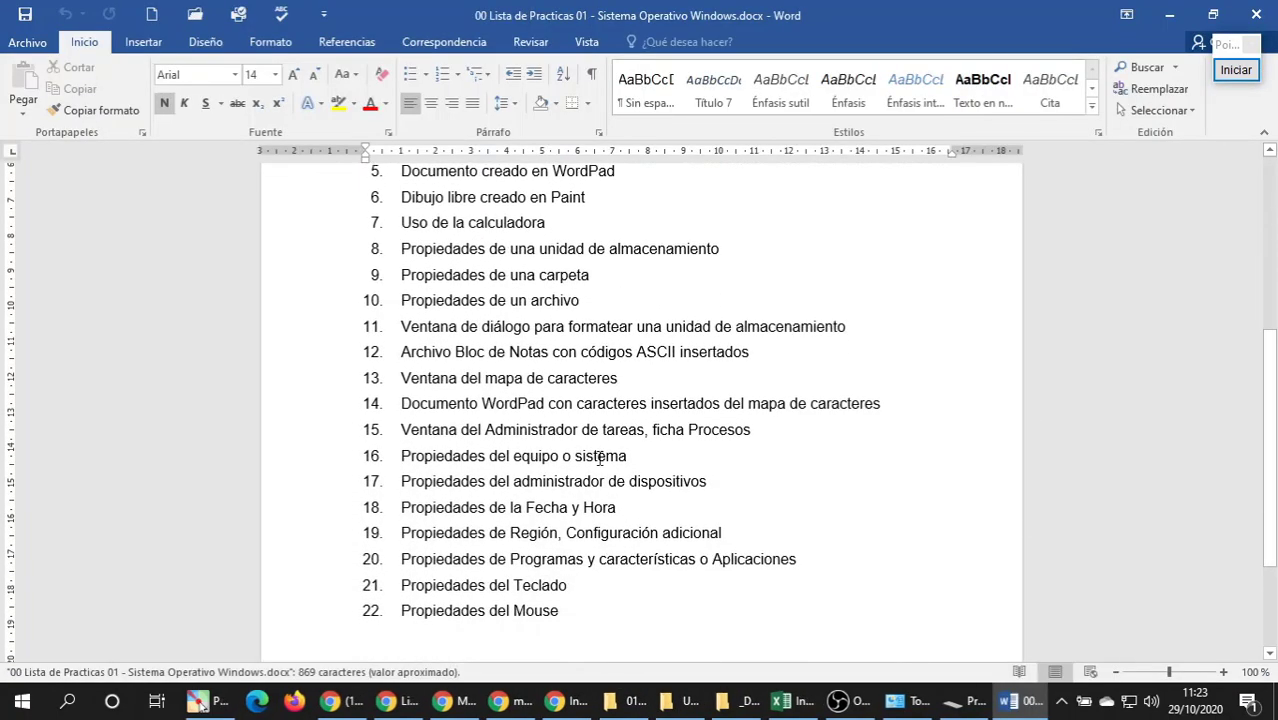
pyautogui.click(1259, 10)
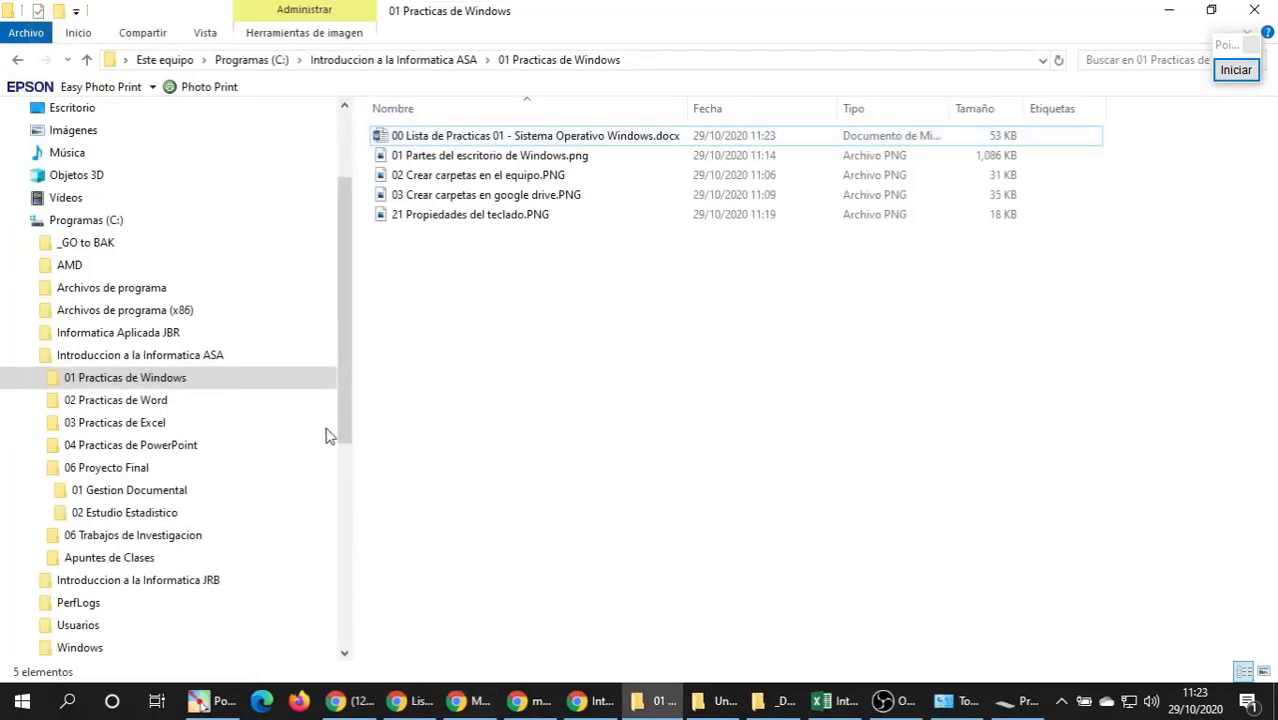
pyautogui.click(94, 358)
pyautogui.click(94, 377)
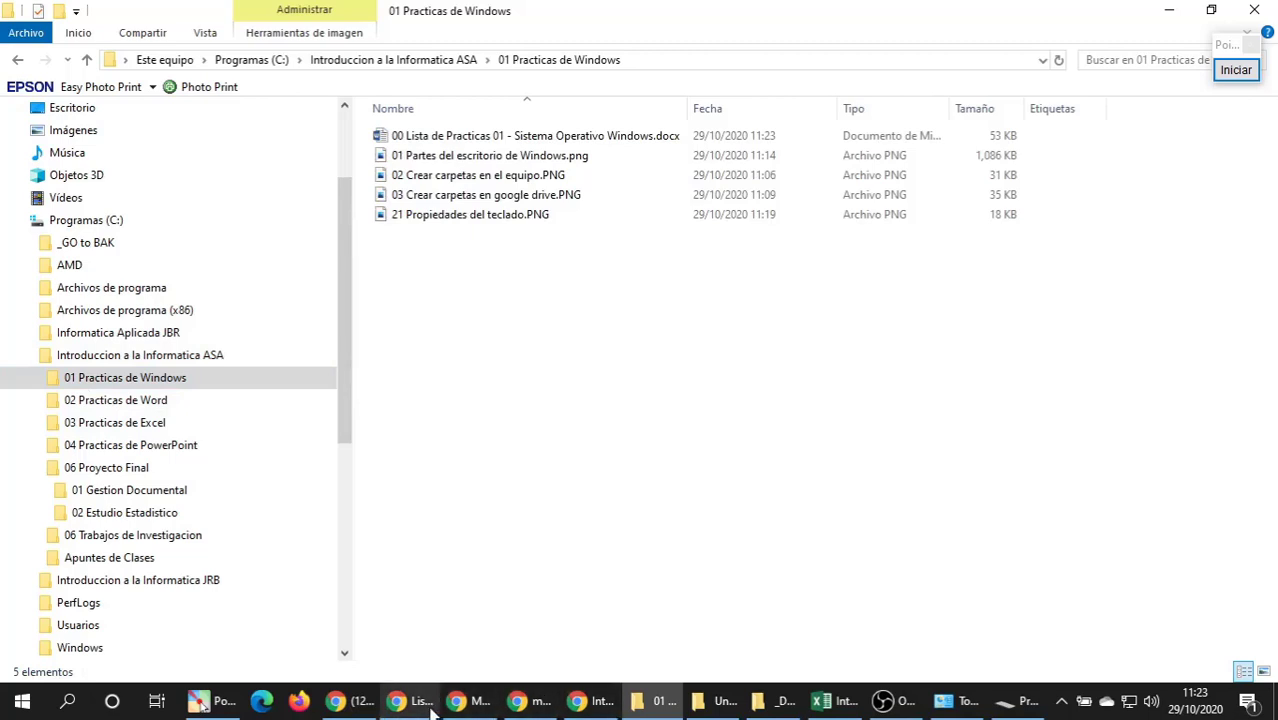
# - Reload Google Drive and open Mi unidad › Introduccion a la Informatica ASA › 01 Practicas de Windows
pyautogui.click(585, 710)
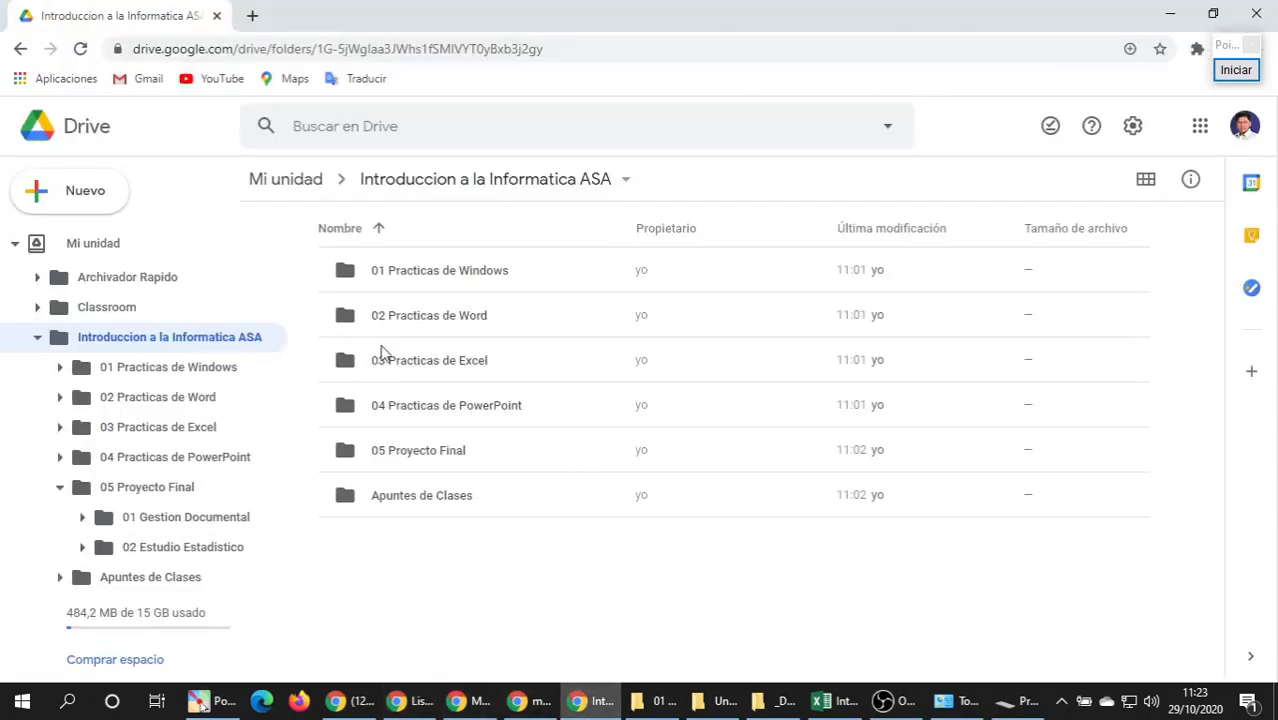
pyautogui.click(408, 277)
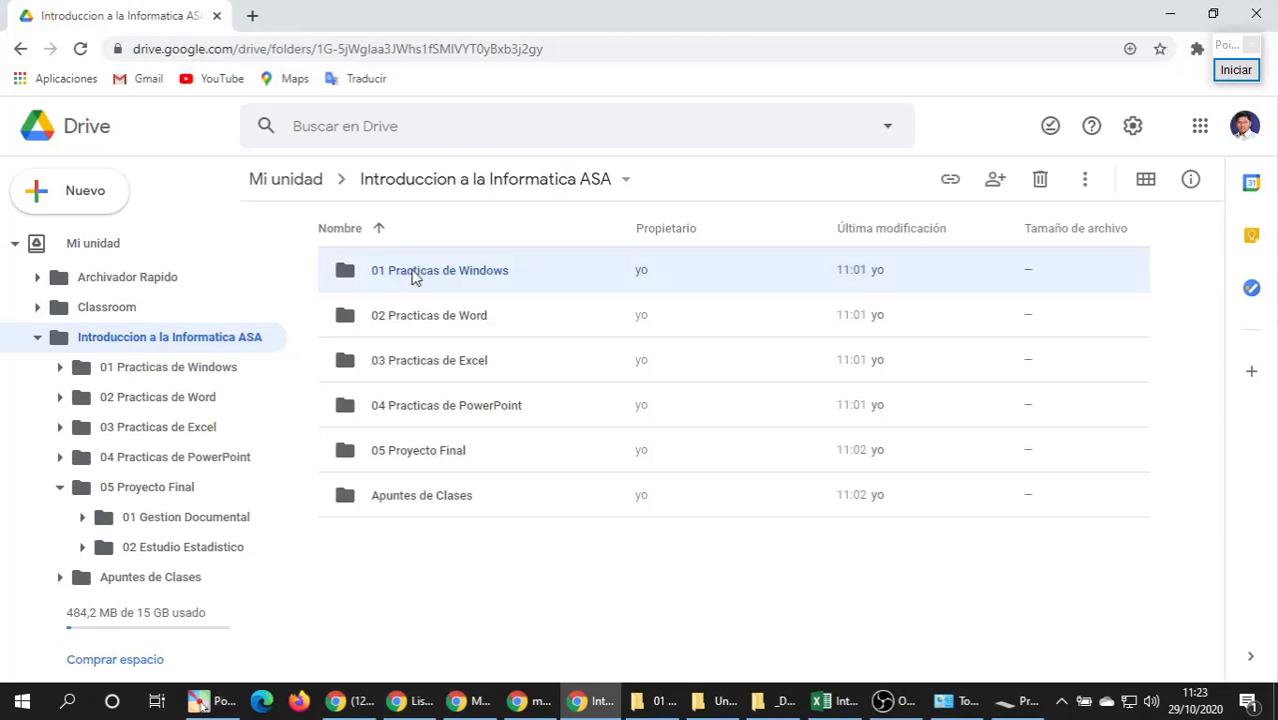
pyautogui.click(14, 247)
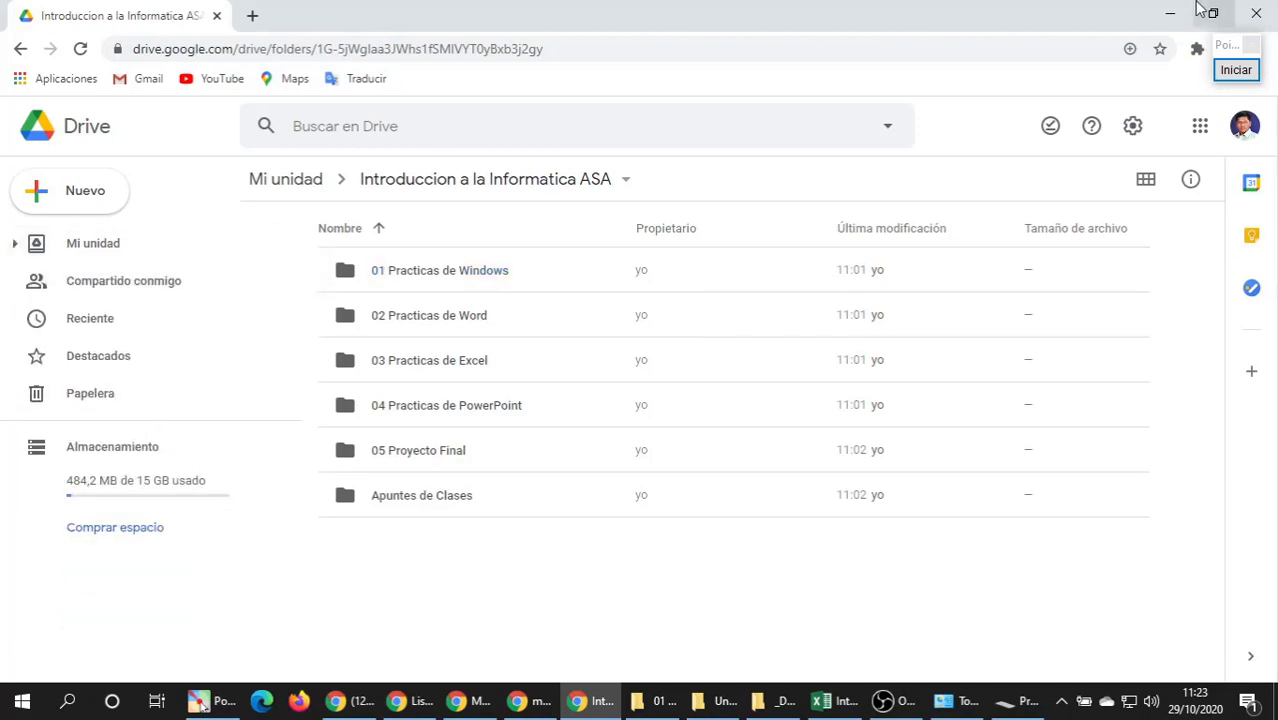
pyautogui.click(81, 49)
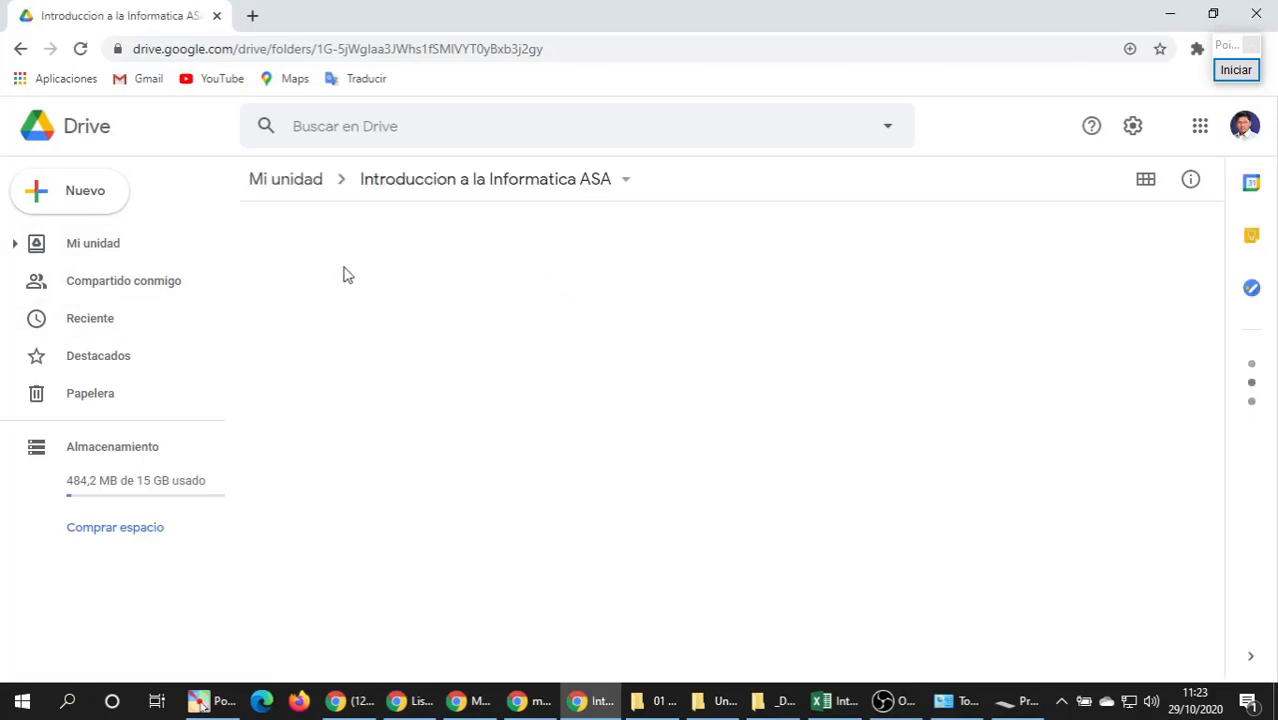
pyautogui.click(282, 178)
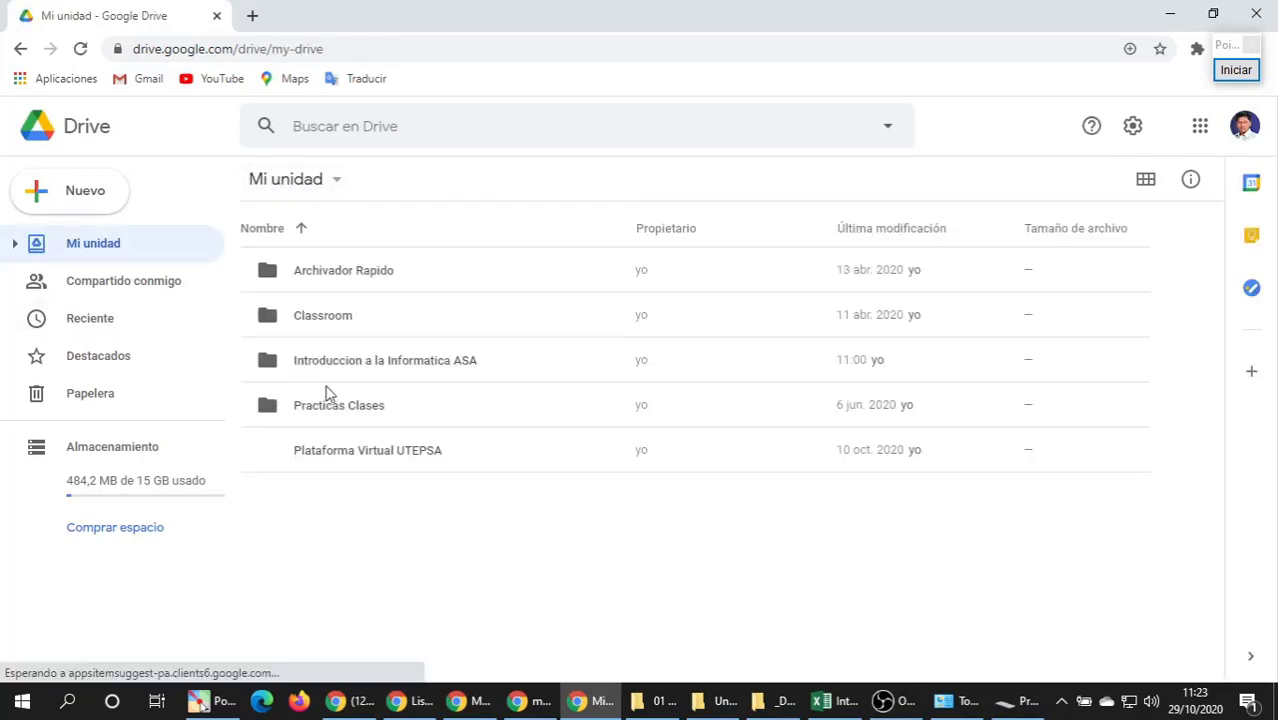
pyautogui.click(277, 366)
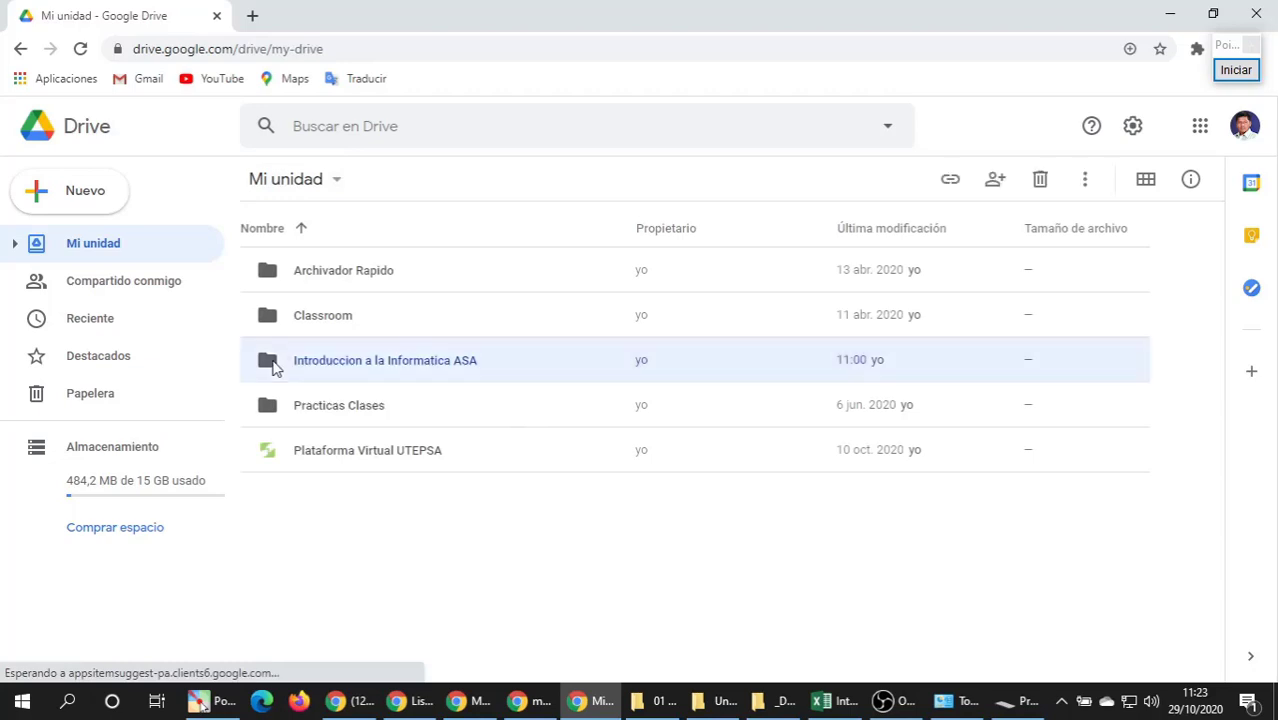
pyautogui.doubleClick(435, 368)
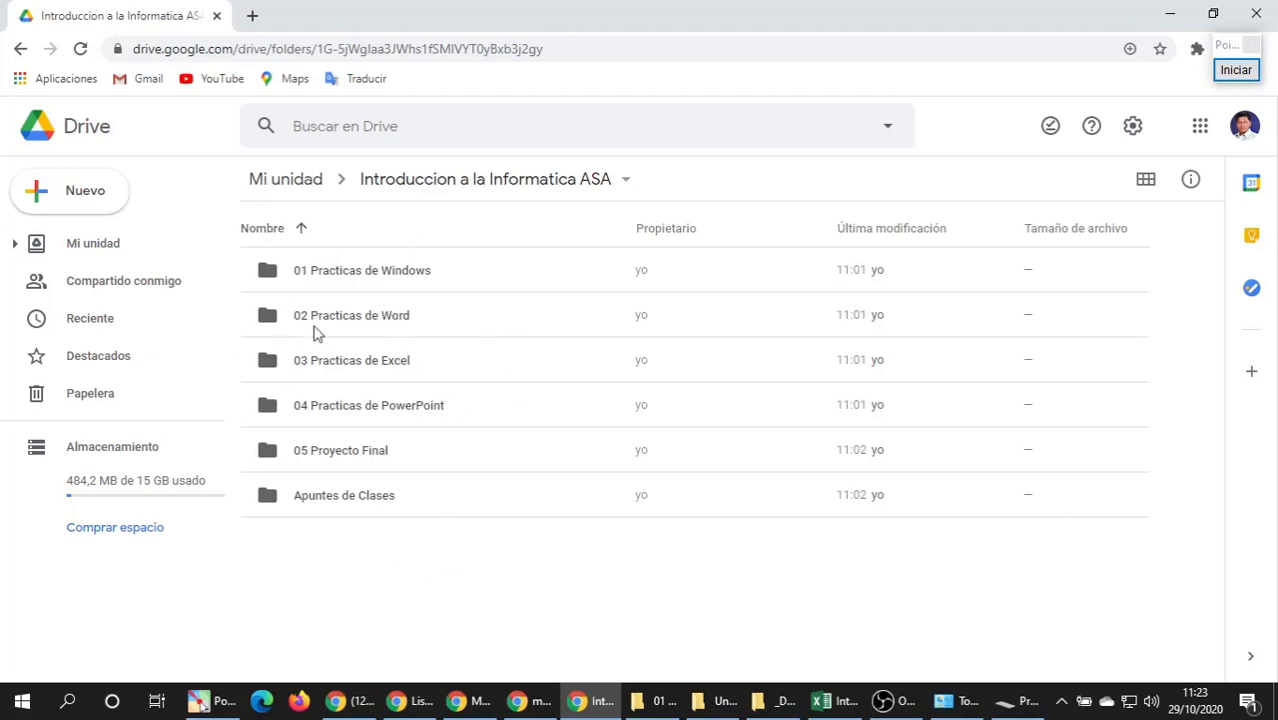
pyautogui.doubleClick(407, 282)
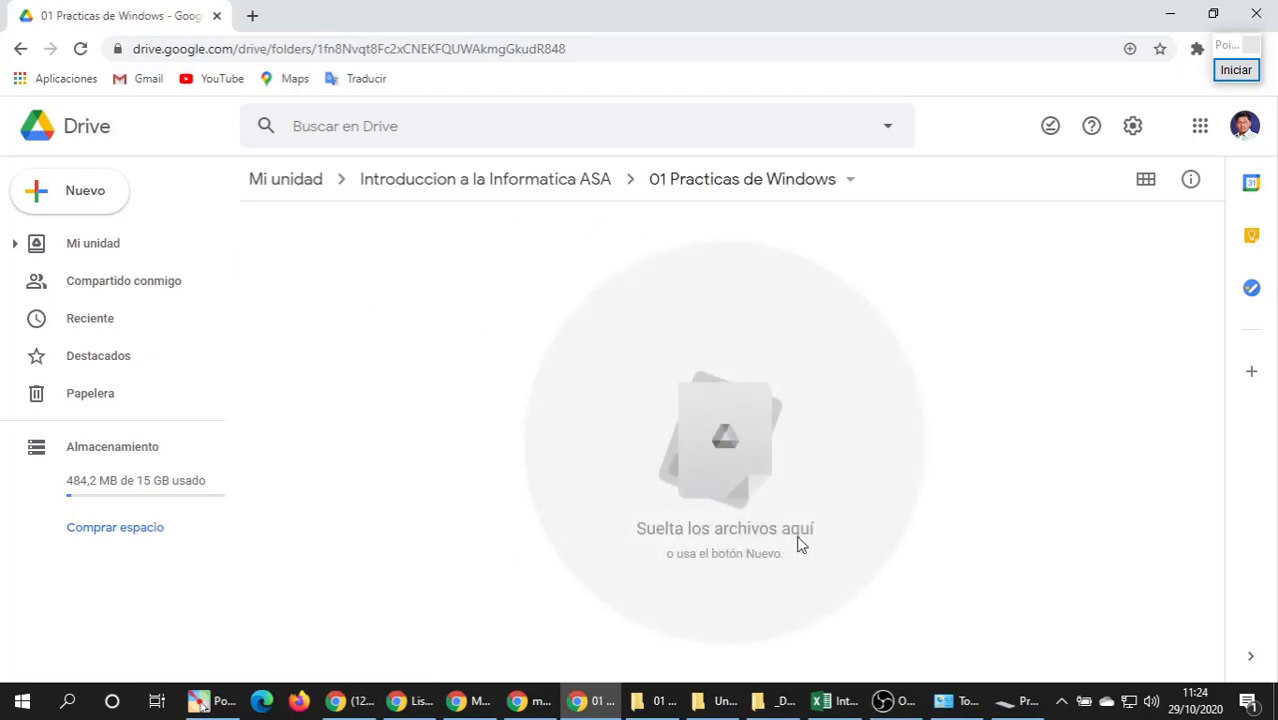
# - Review the files in the local 01 Practicas de Windows folder and select the practice list document
pyautogui.click(658, 705)
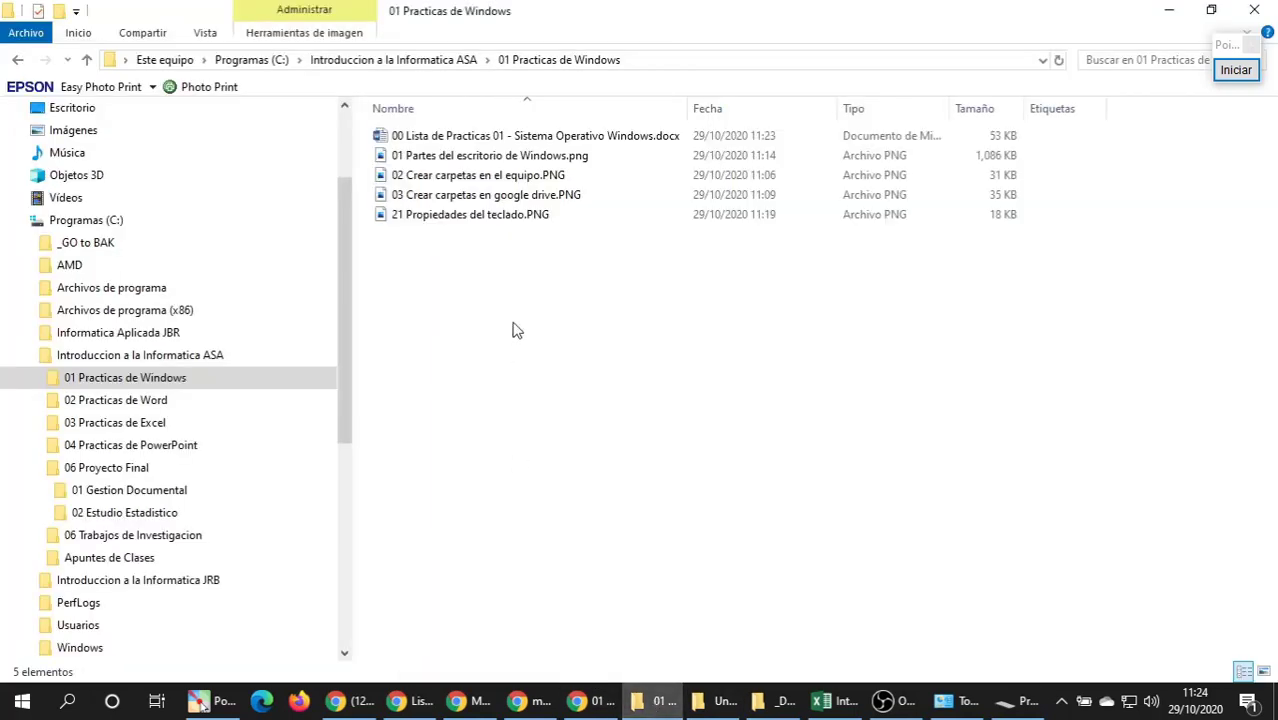
pyautogui.click(450, 137)
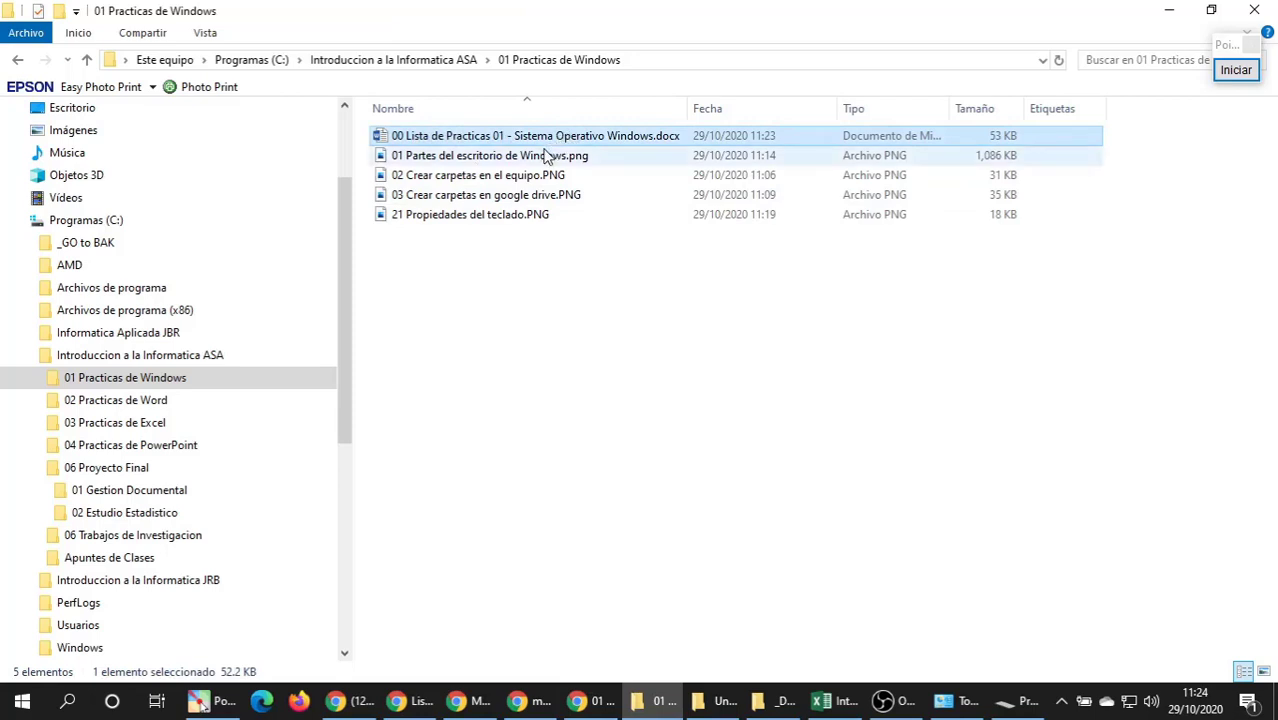
pyautogui.press('Down')
pyautogui.press('Down')
pyautogui.press('Down')
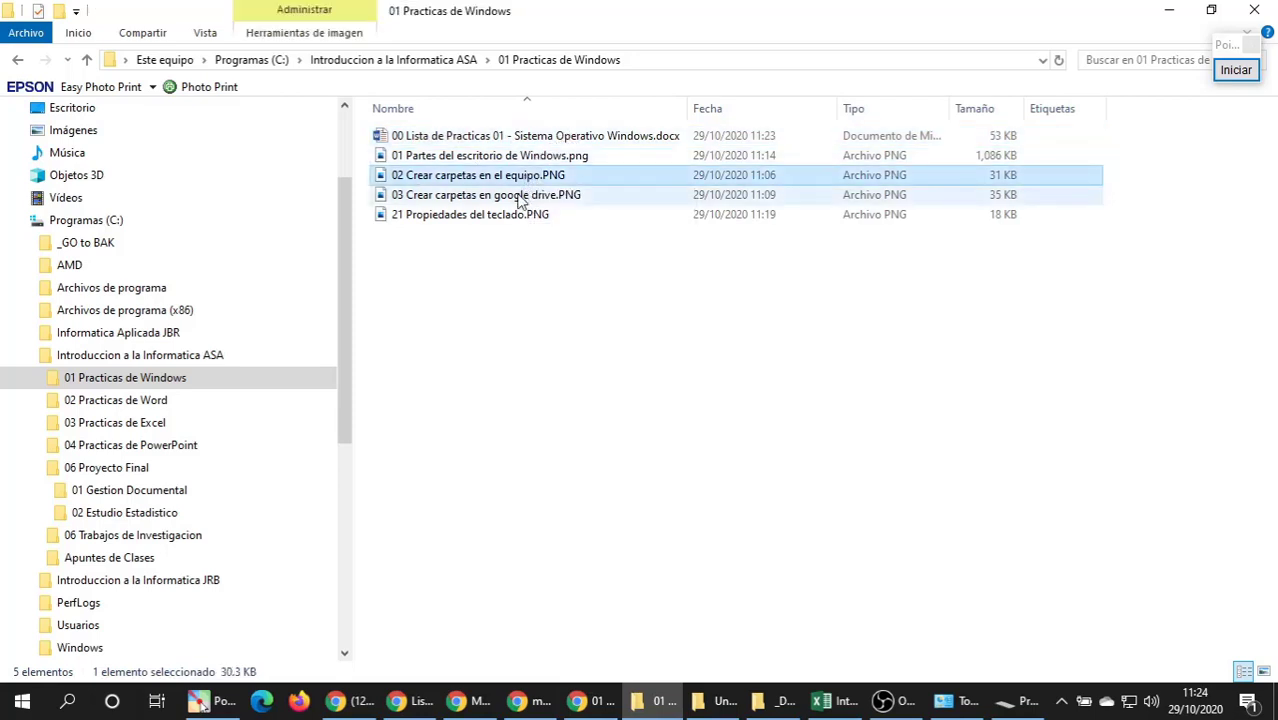
pyautogui.press('Down')
pyautogui.click(575, 325)
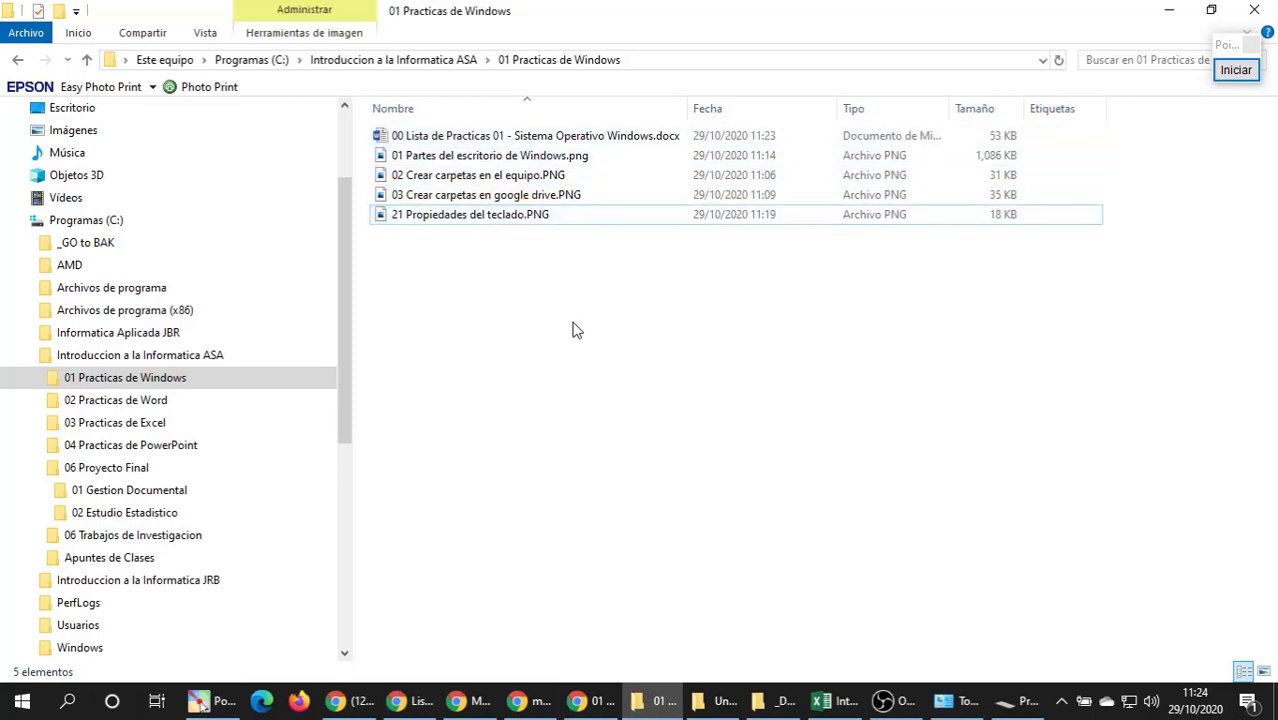
pyautogui.click(412, 140)
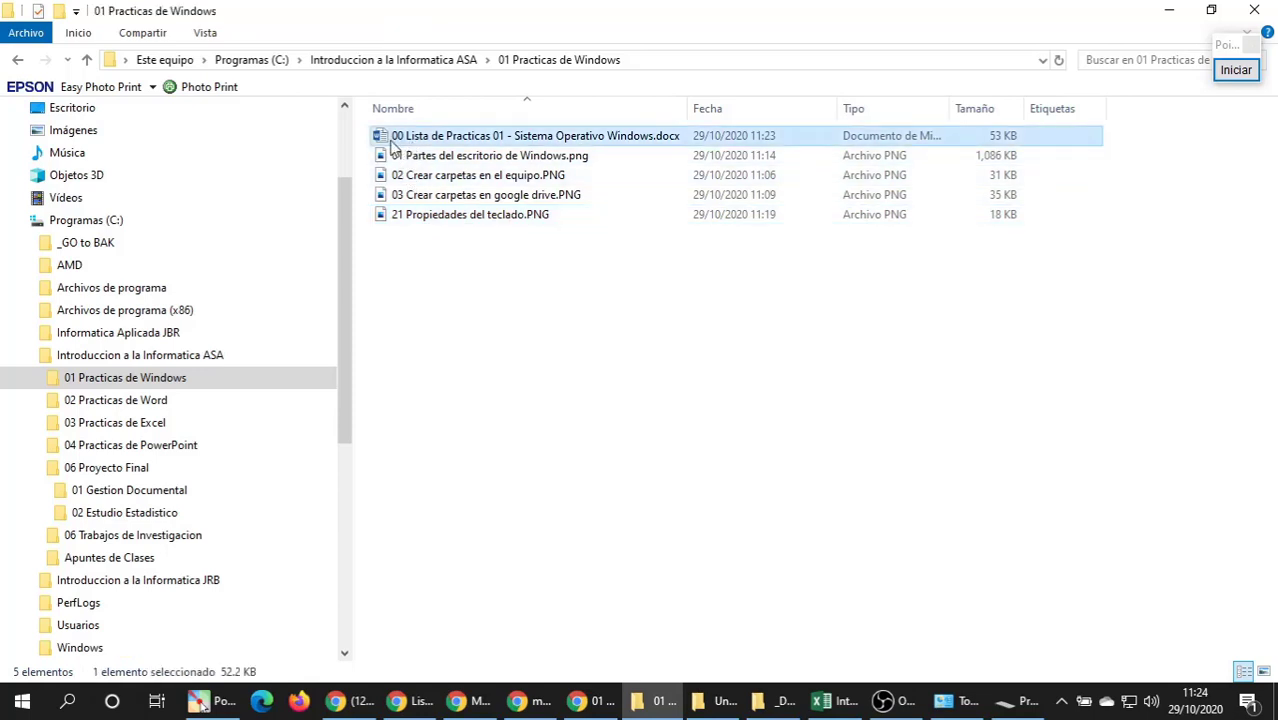
pyautogui.click(380, 176)
pyautogui.click(383, 142)
pyautogui.click(588, 704)
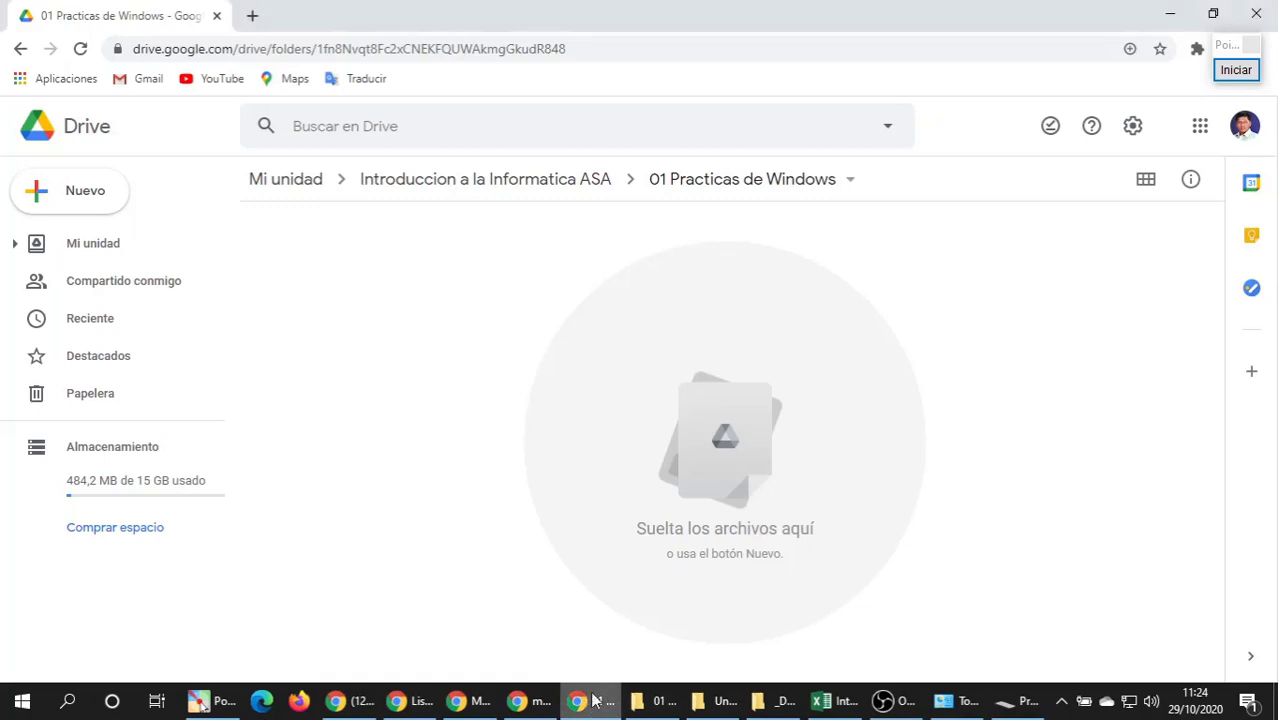
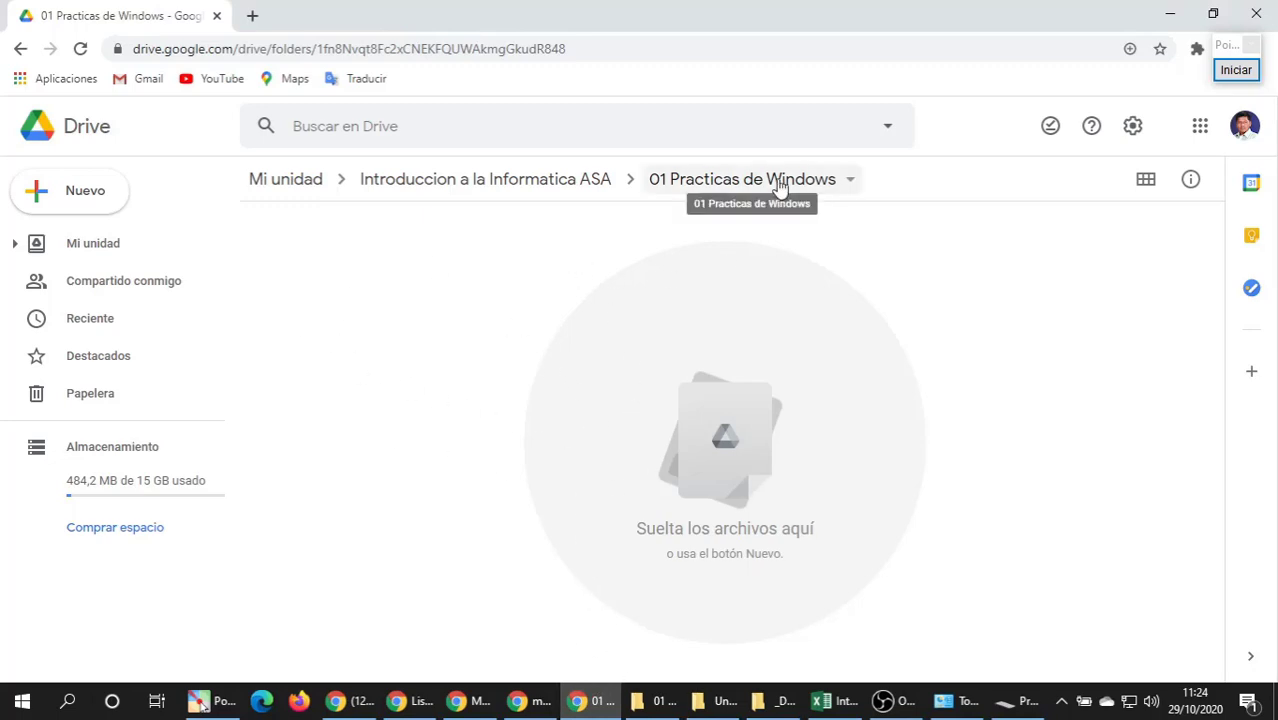
# - Drag the Windows practice list document into the Drive 01 Practicas de Windows folder
pyautogui.click(790, 701)
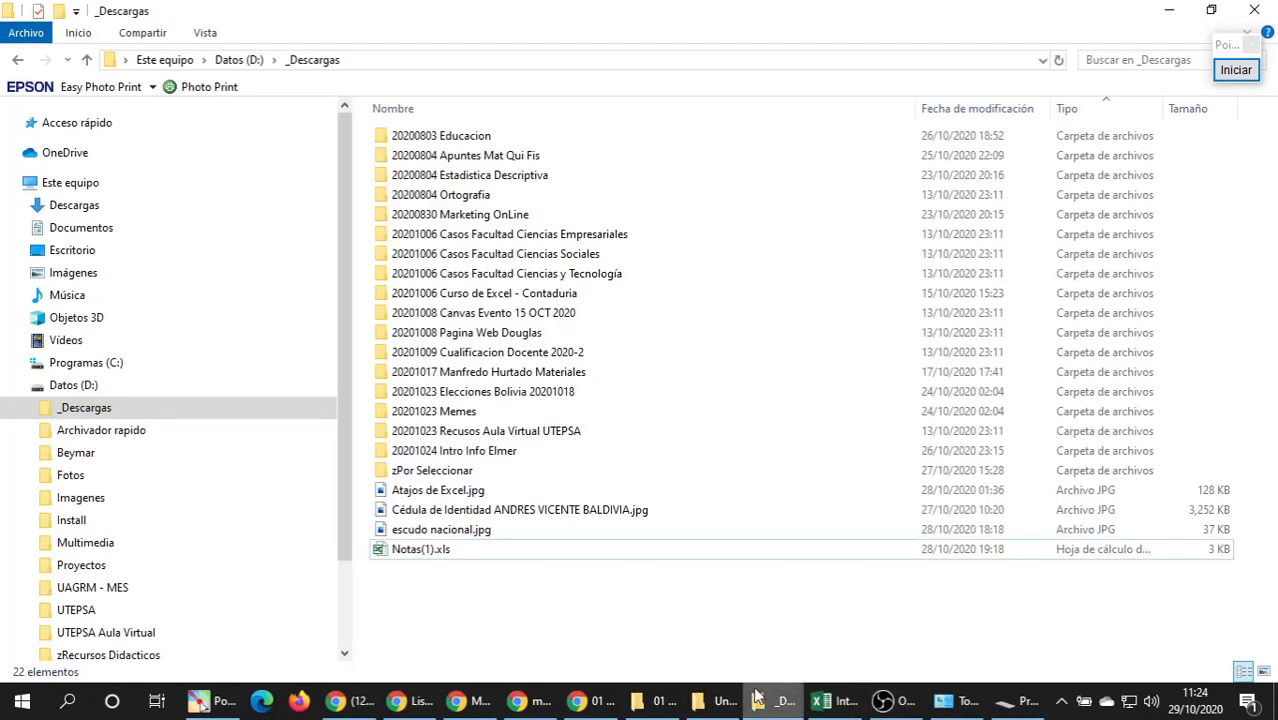
pyautogui.click(643, 706)
pyautogui.moveTo(405, 138); pyautogui.dragTo(680, 460)
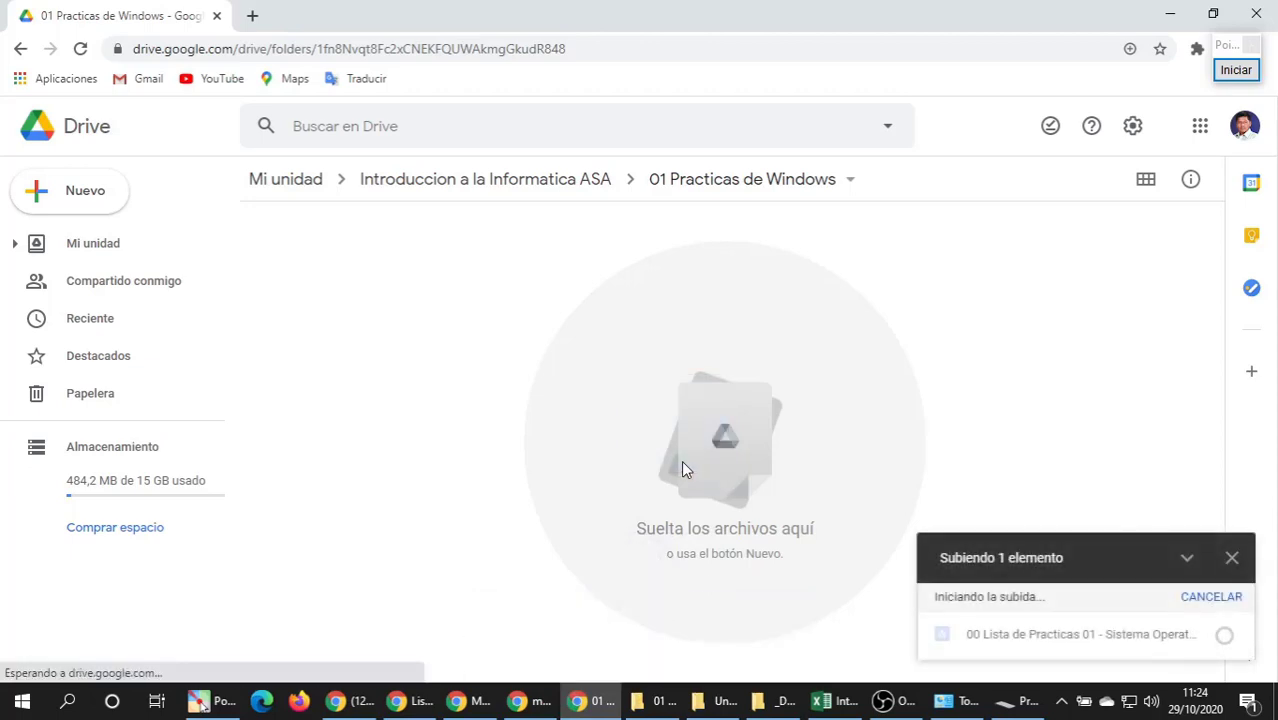
# - Drag 01 Partes del escritorio de Windows.png from File Explorer into the Drive folder
pyautogui.moveTo(1178, 652)
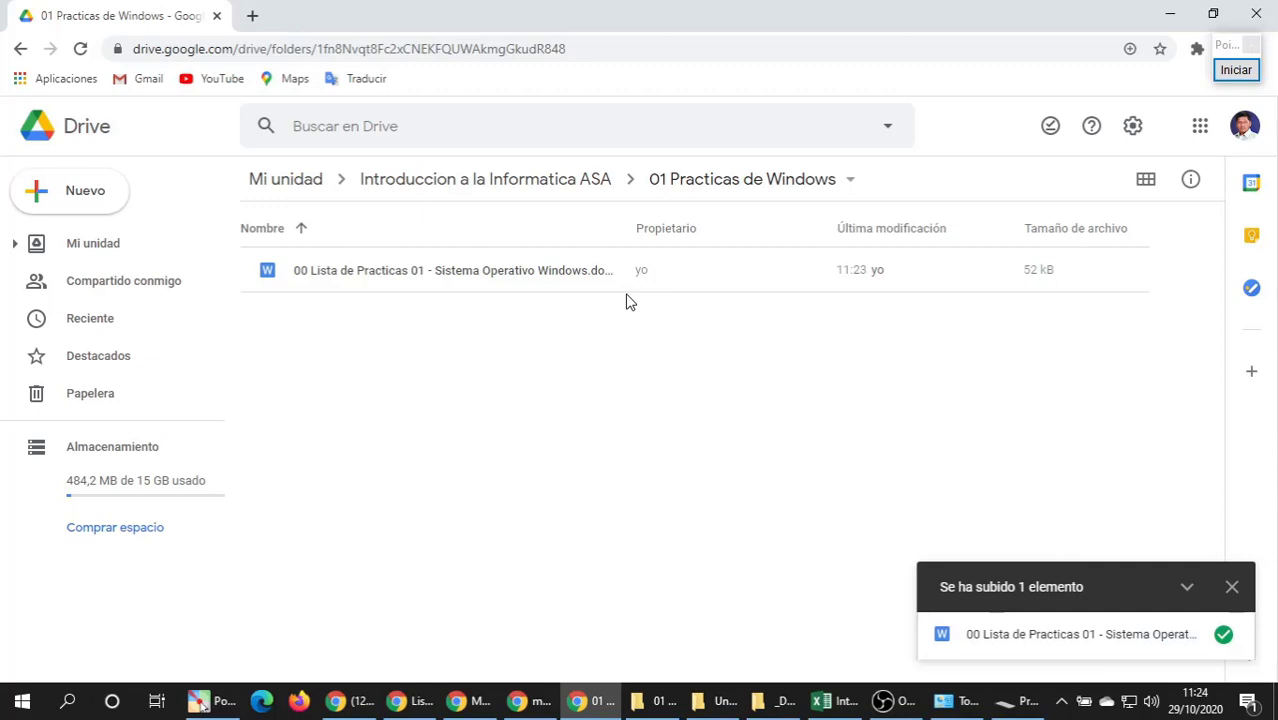
pyautogui.click(668, 703)
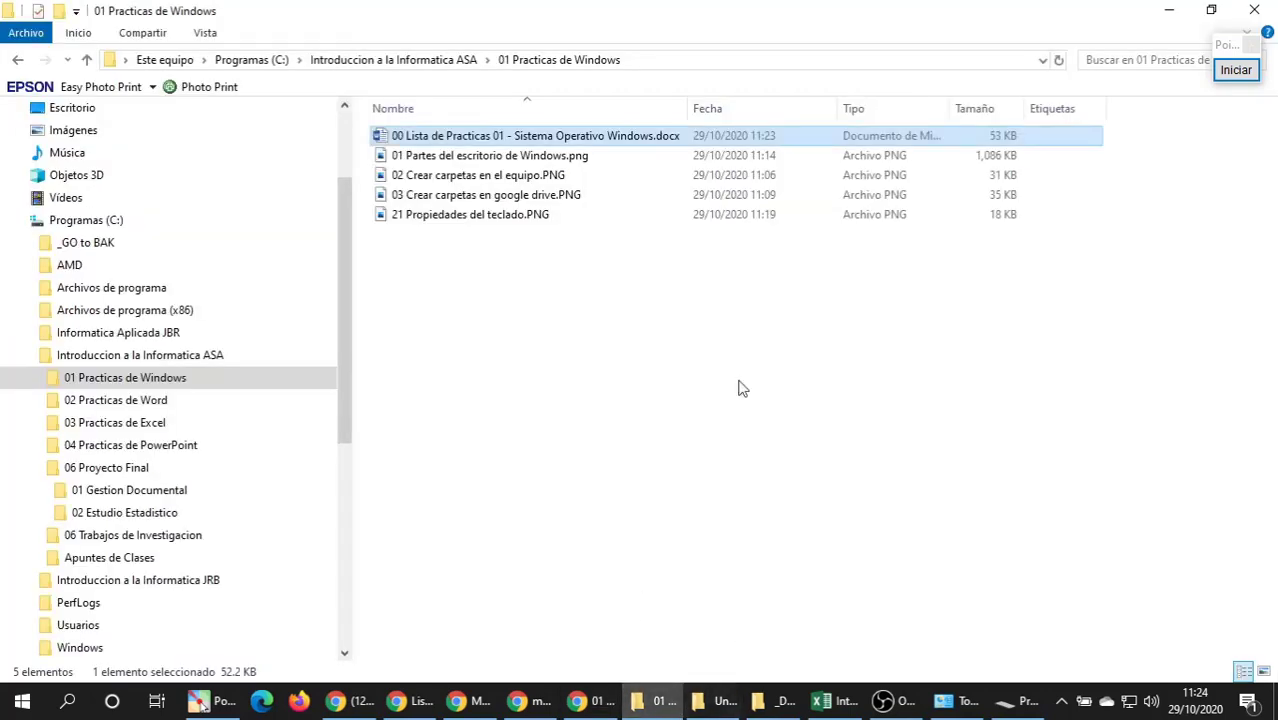
pyautogui.click(510, 157)
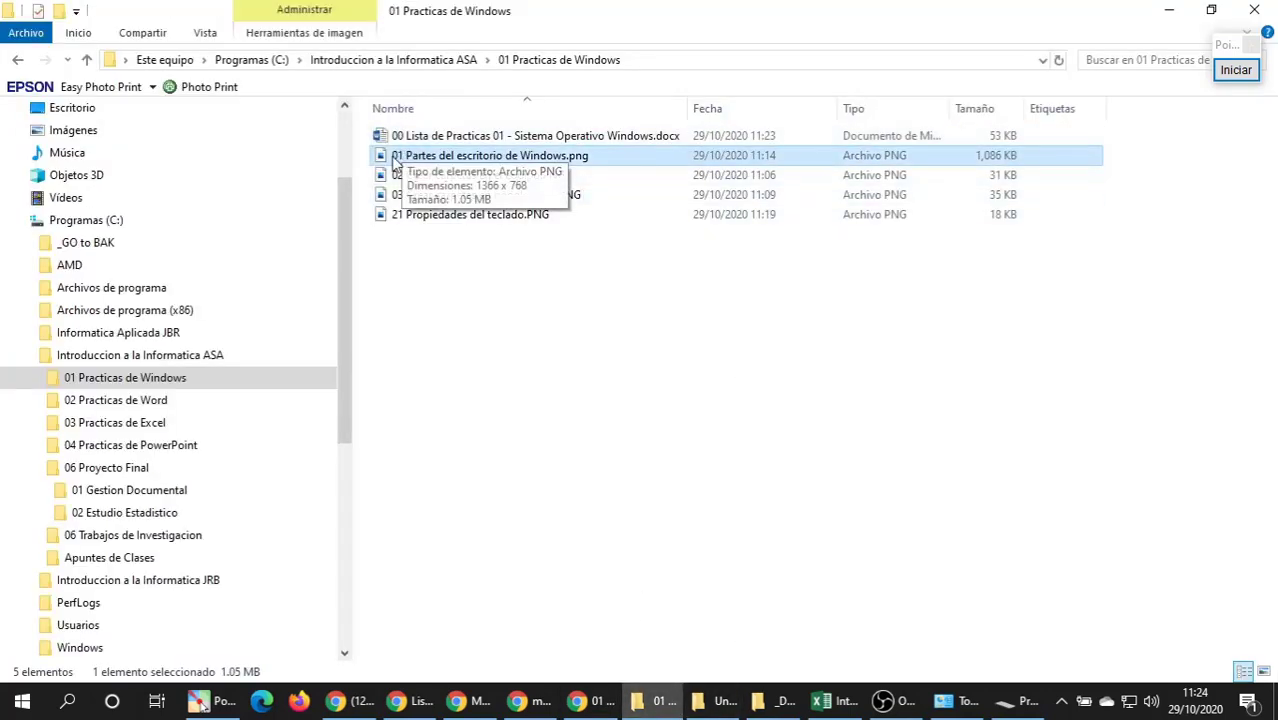
pyautogui.moveTo(399, 163); pyautogui.dragTo(549, 478)
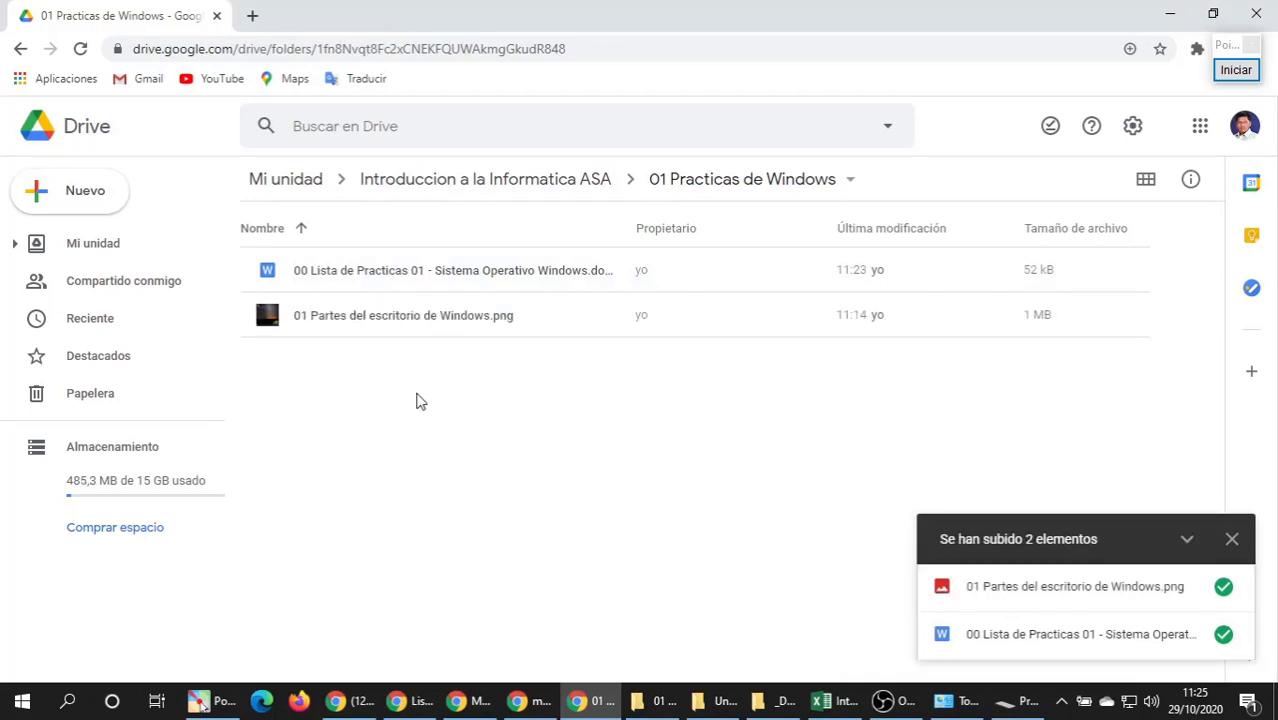
# - Upload 02 Crear carpetas en el equipo.PNG from C:\...\01 Practicas de Windows via Subir archivos
pyautogui.rightClick(420, 401)
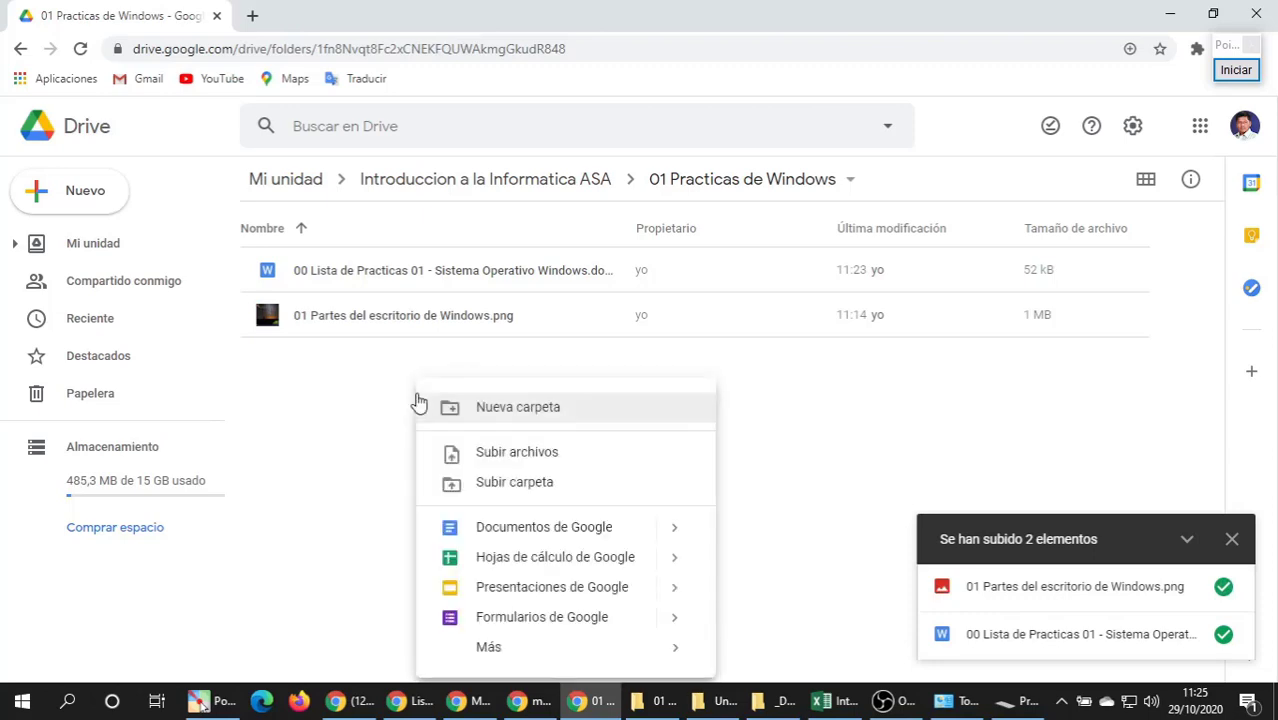
pyautogui.click(540, 462)
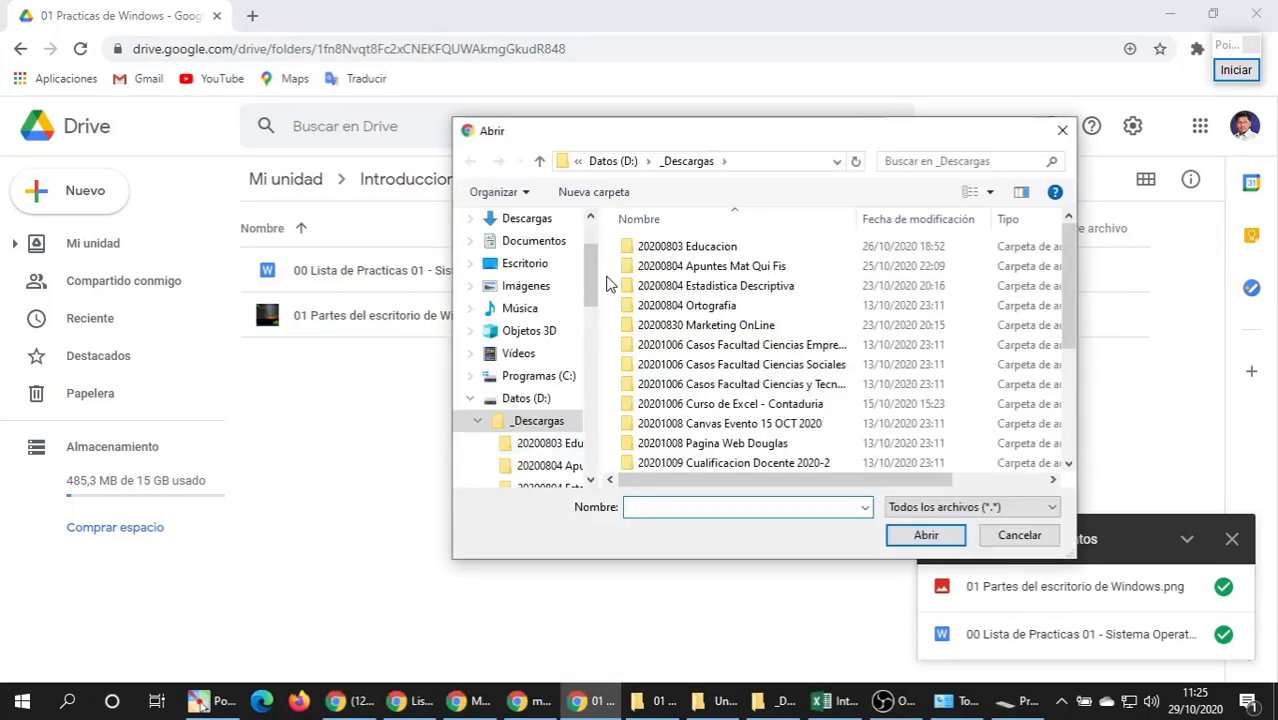
pyautogui.click(570, 379)
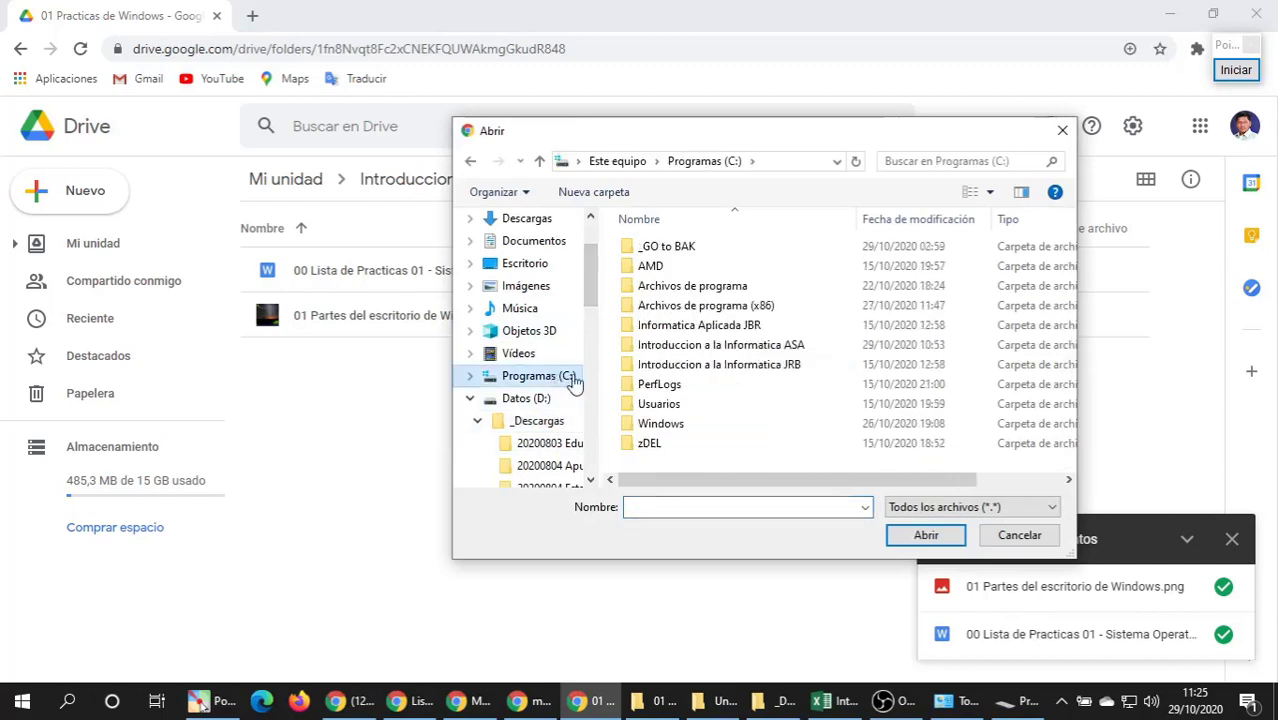
pyautogui.doubleClick(738, 346)
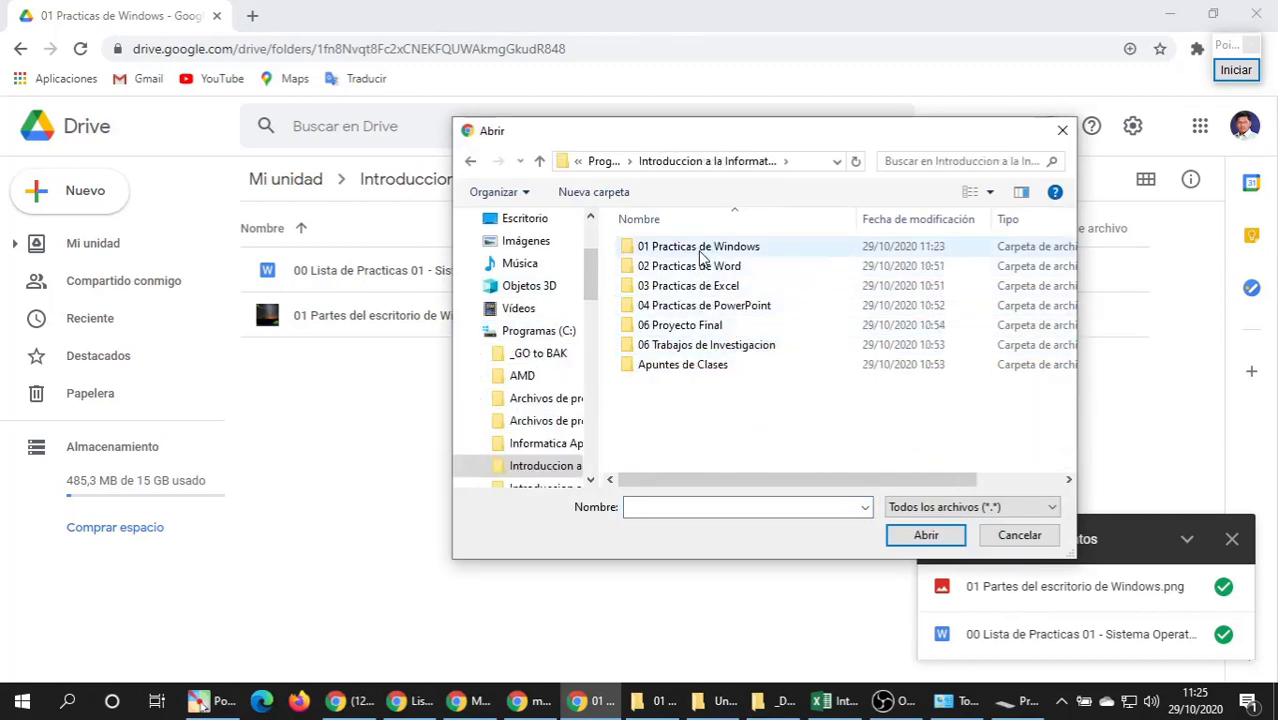
pyautogui.doubleClick(700, 250)
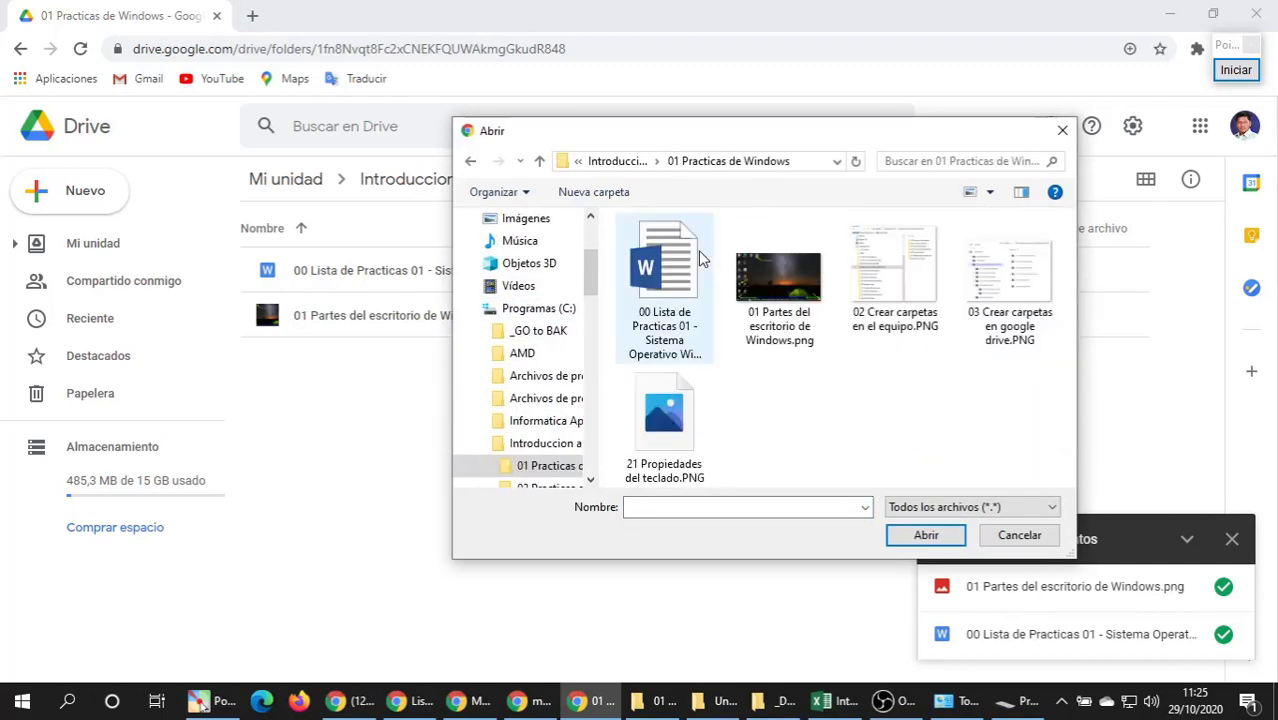
pyautogui.click(915, 292)
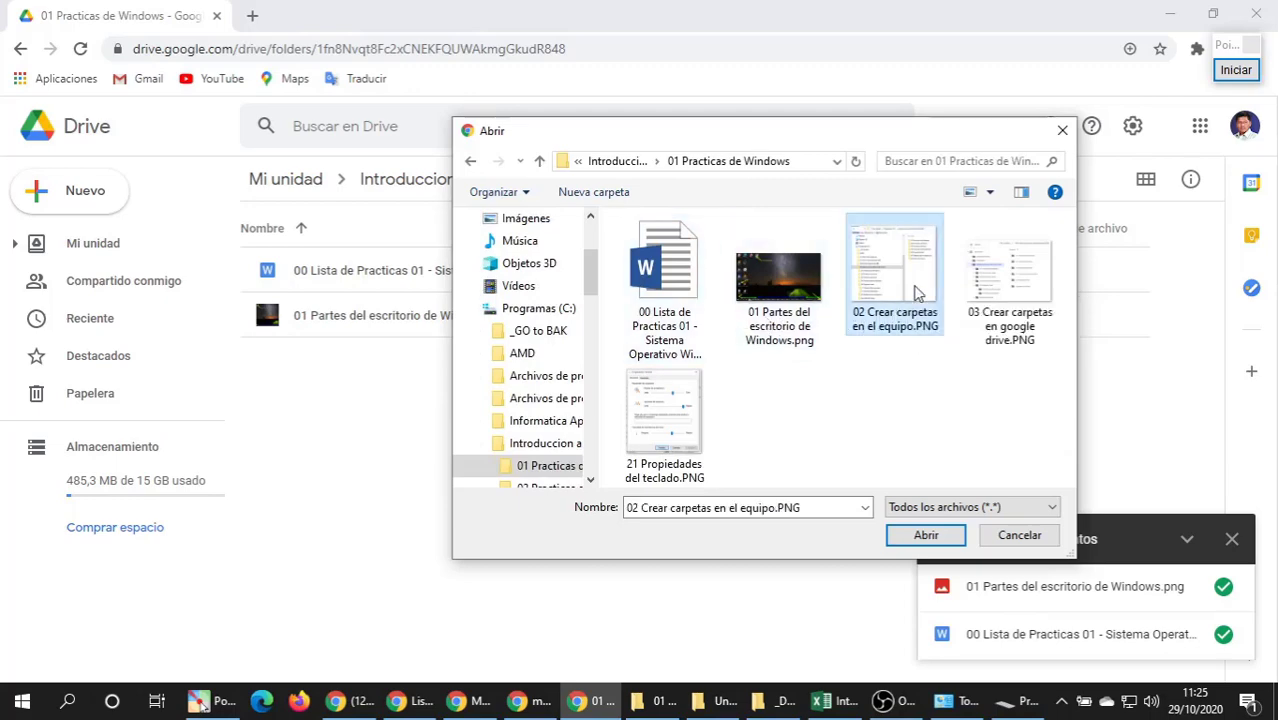
pyautogui.click(924, 535)
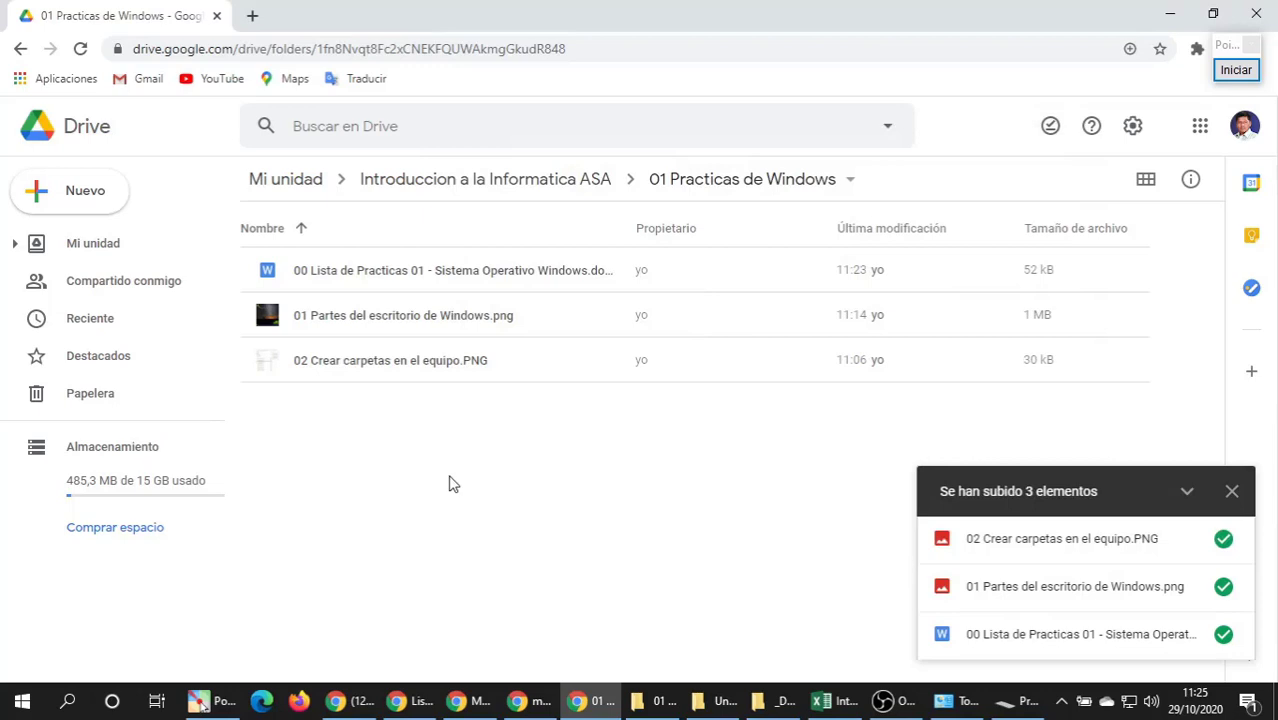
# - Upload 03 Crear carpetas en google drive.PNG to the same Drive folder
pyautogui.rightClick(380, 437)
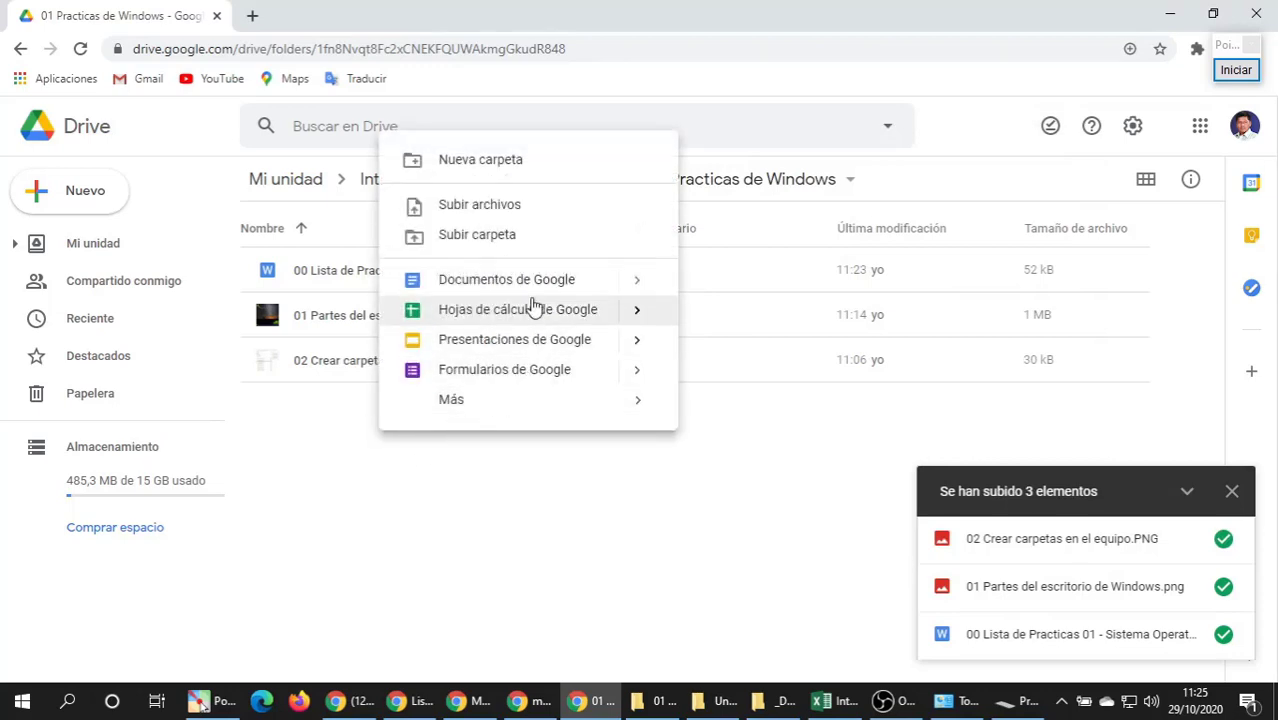
pyautogui.rightClick(533, 536)
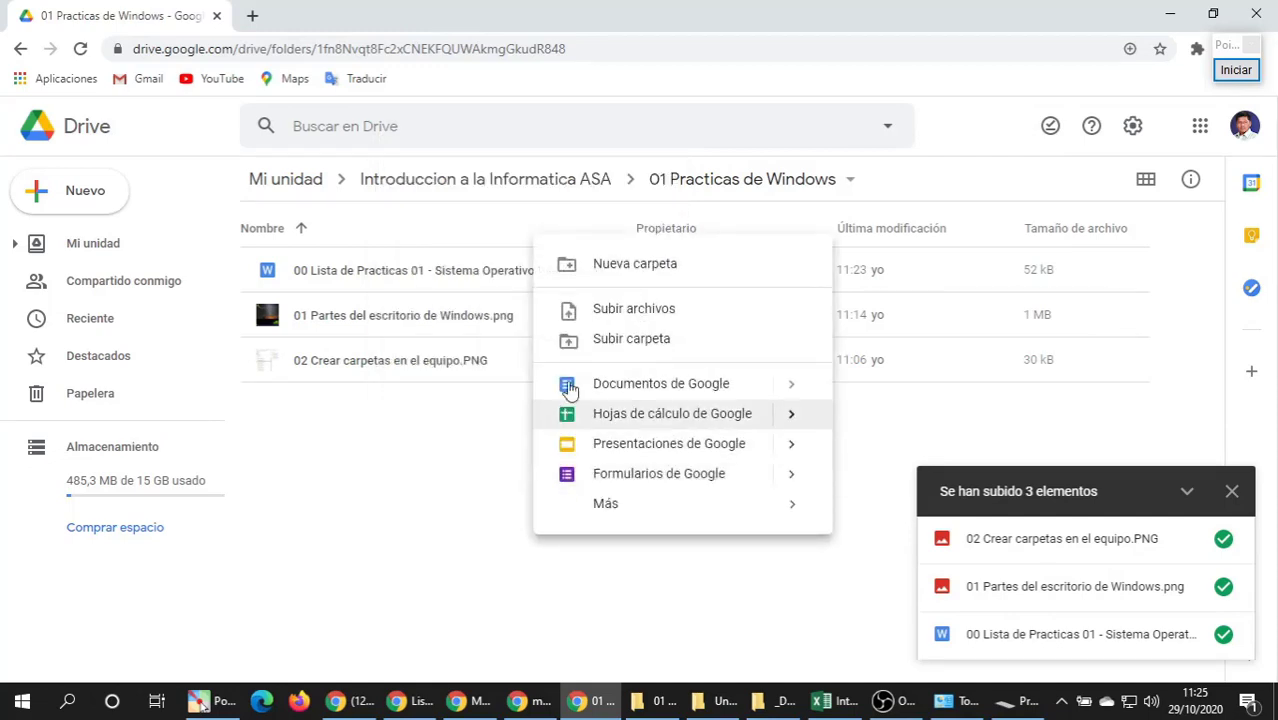
pyautogui.click(592, 312)
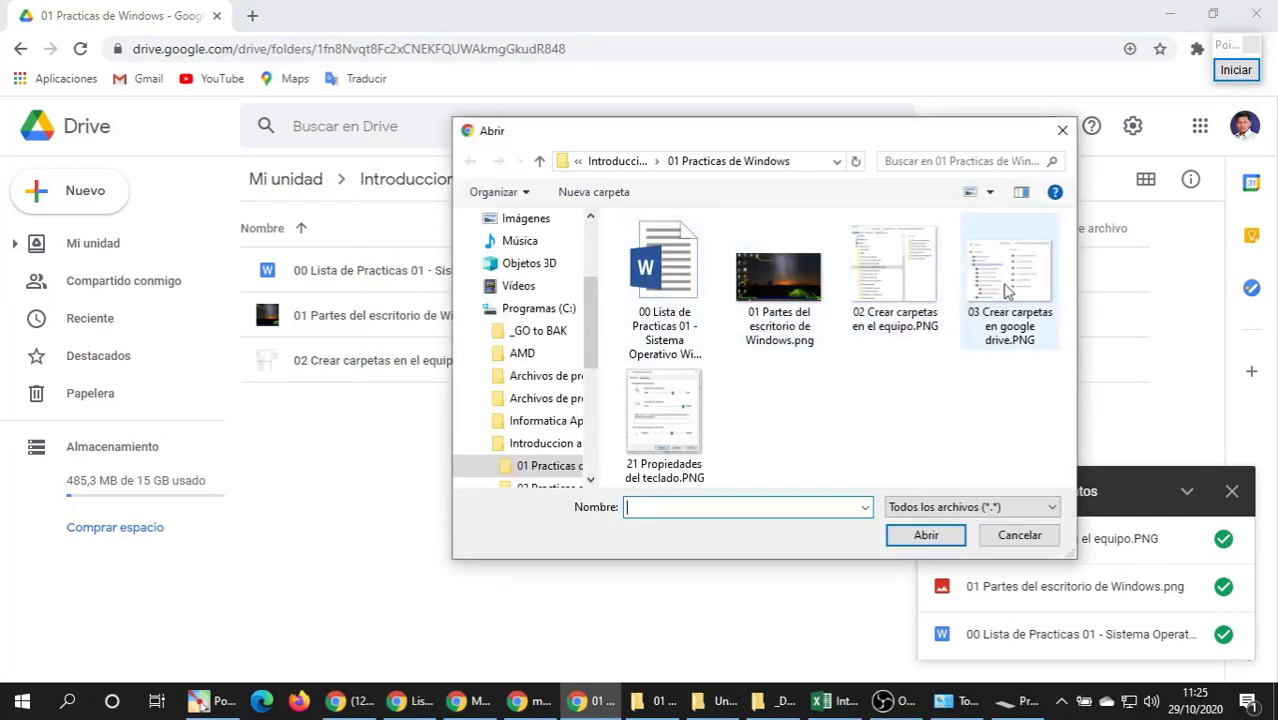
pyautogui.click(1015, 290)
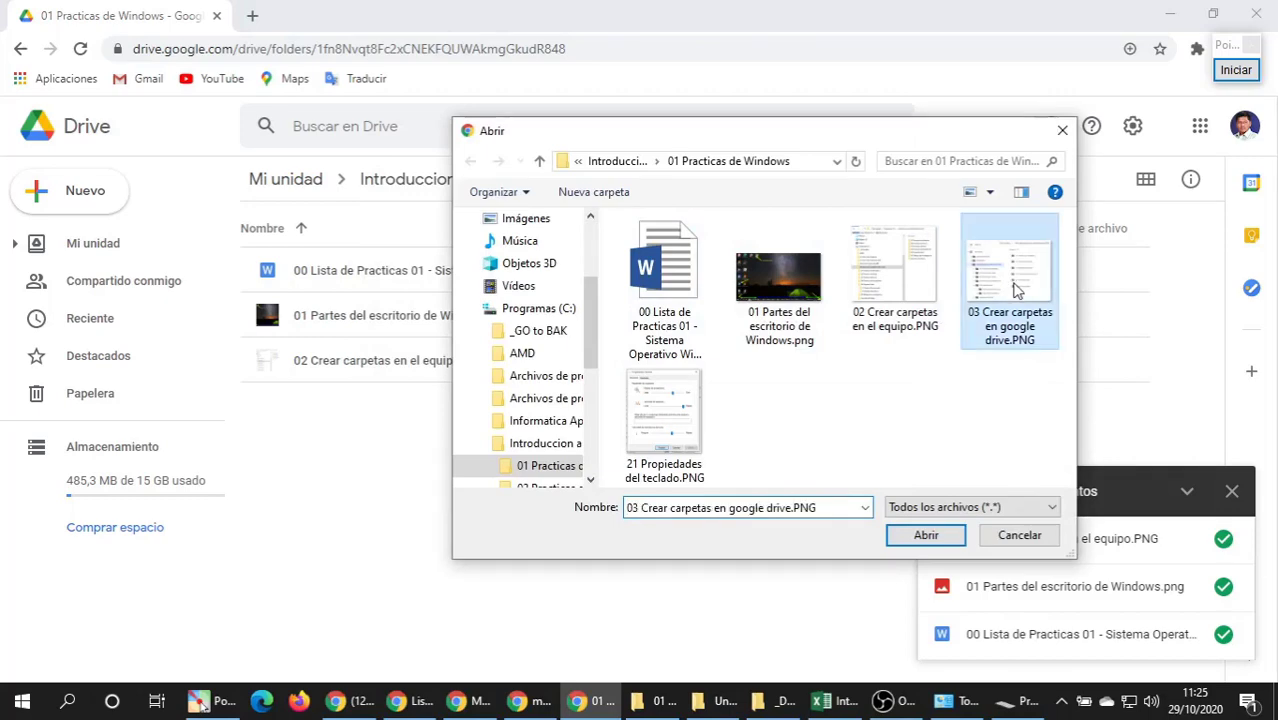
pyautogui.click(926, 535)
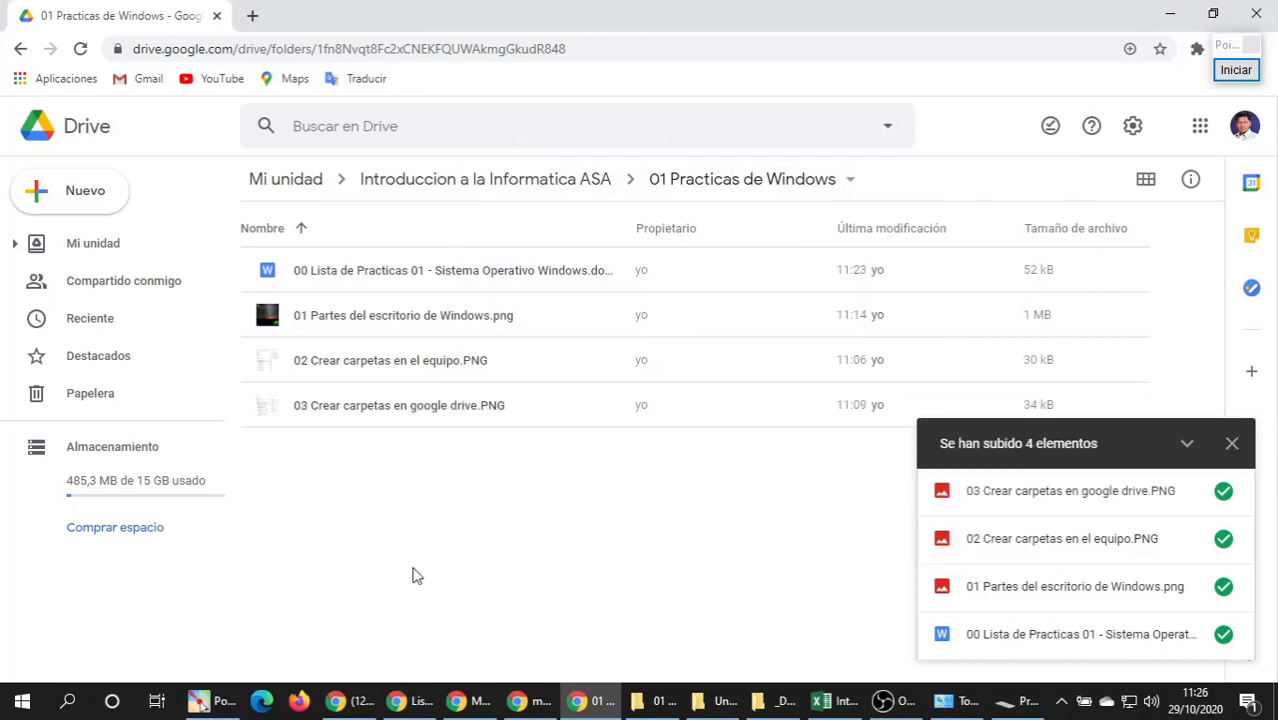
# - Drag 21 Propiedades del teclado.PNG from File Explorer into the Drive folder
pyautogui.click(660, 700)
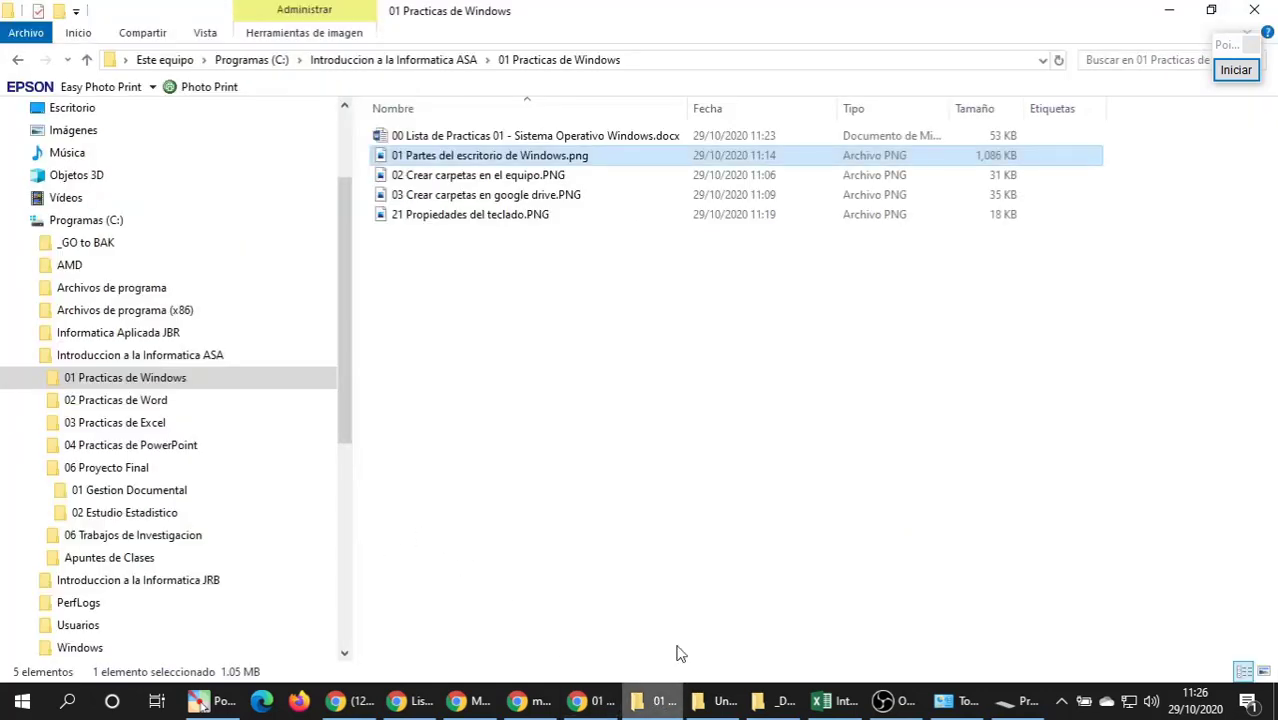
pyautogui.click(436, 224)
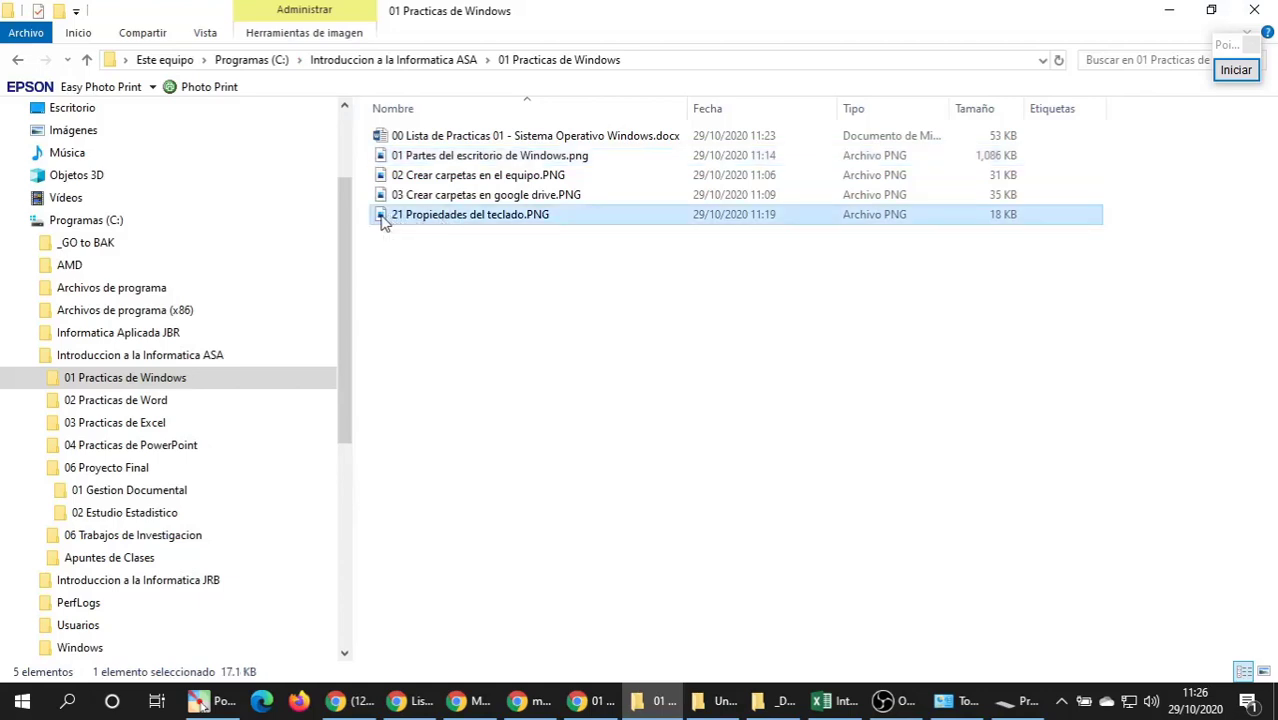
pyautogui.moveTo(384, 220); pyautogui.dragTo(564, 512)
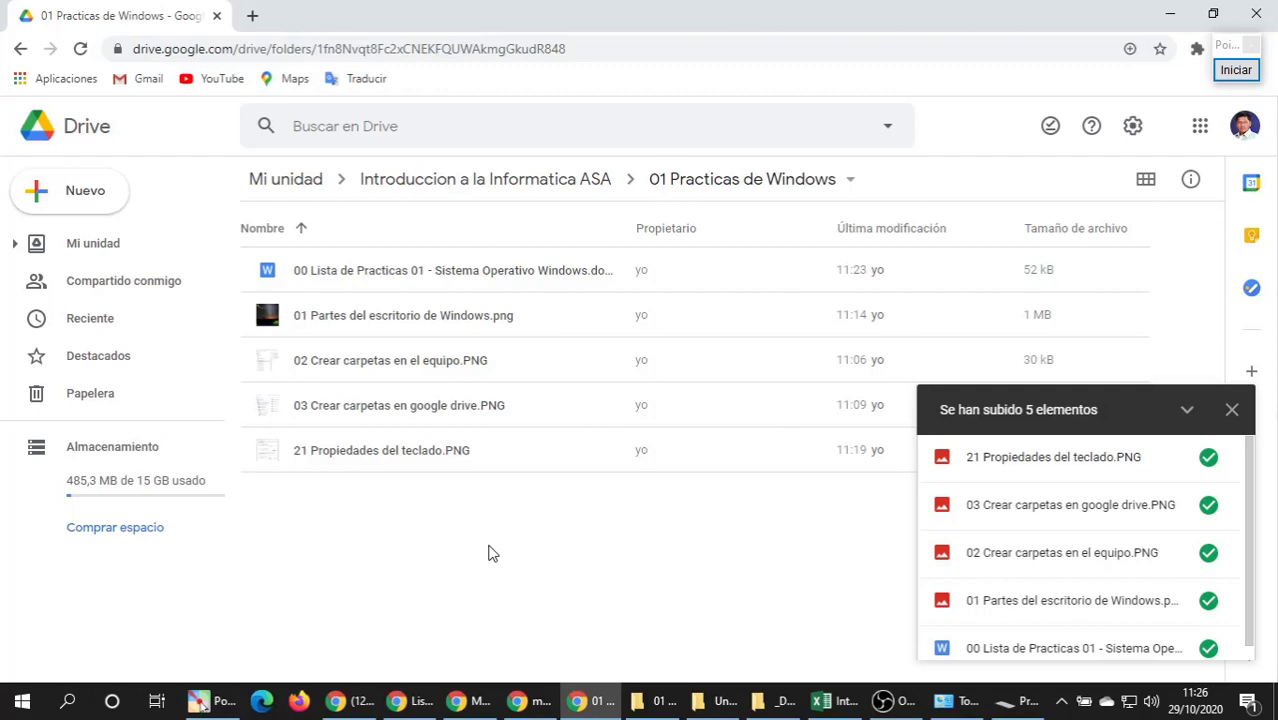
# - Go up to Introduccion a la Informatica ASA, recheck 01 Practicas de Windows, then select that folder
pyautogui.click(527, 188)
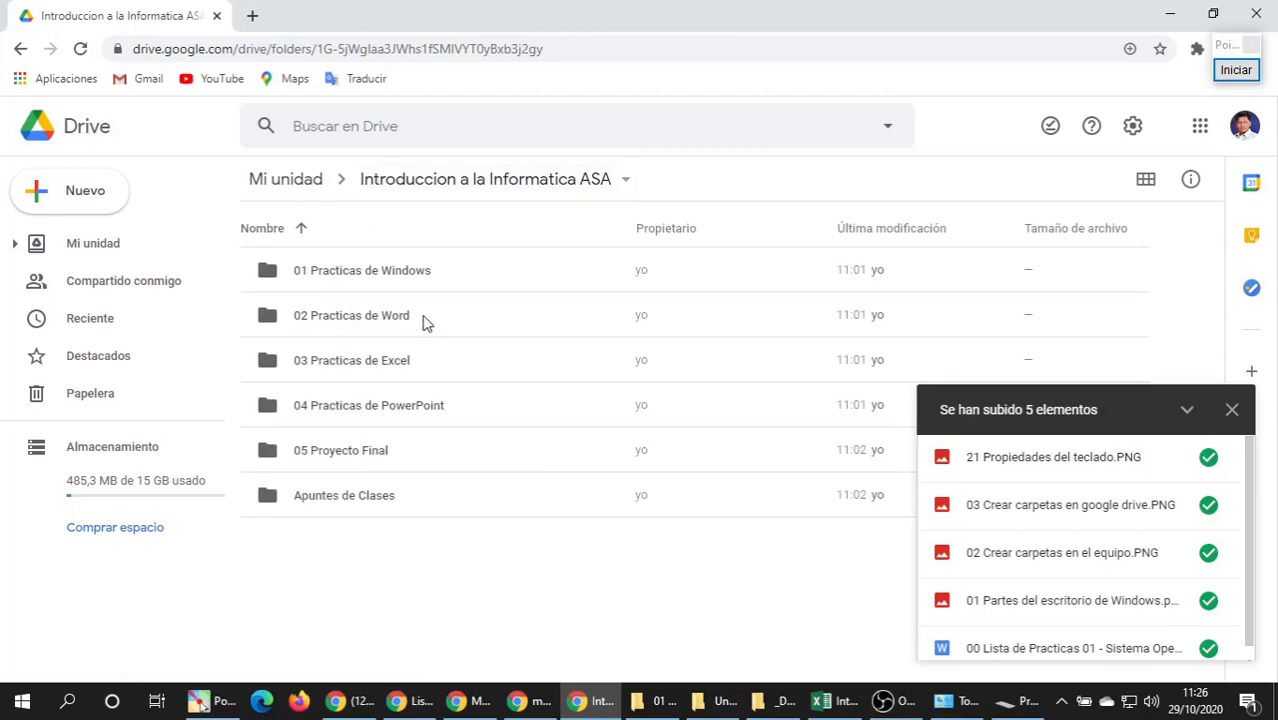
pyautogui.doubleClick(380, 277)
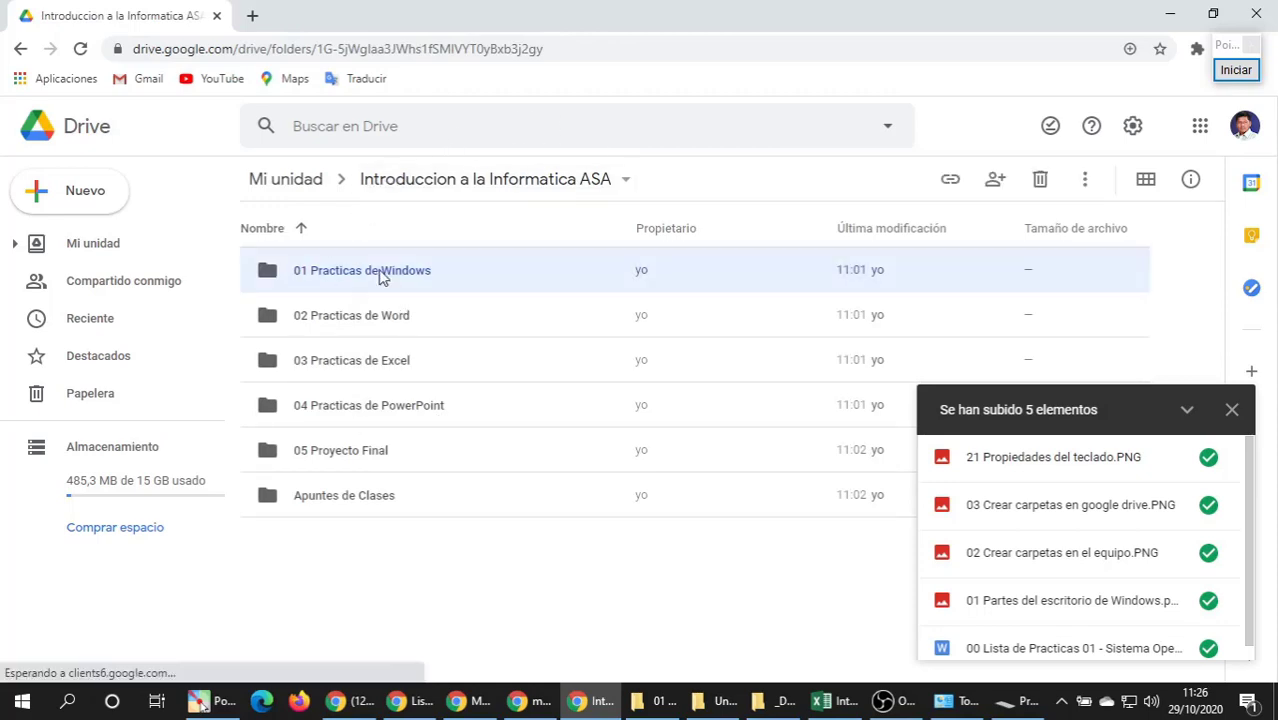
pyautogui.click(545, 182)
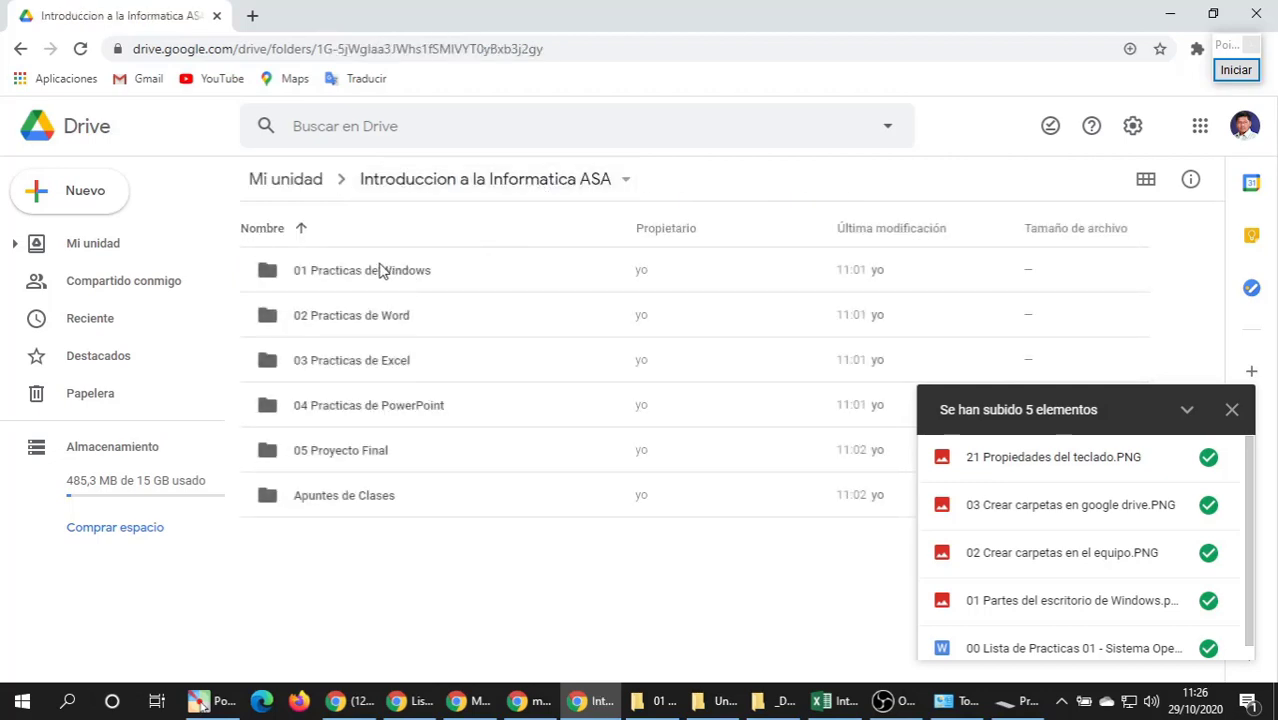
pyautogui.click(272, 277)
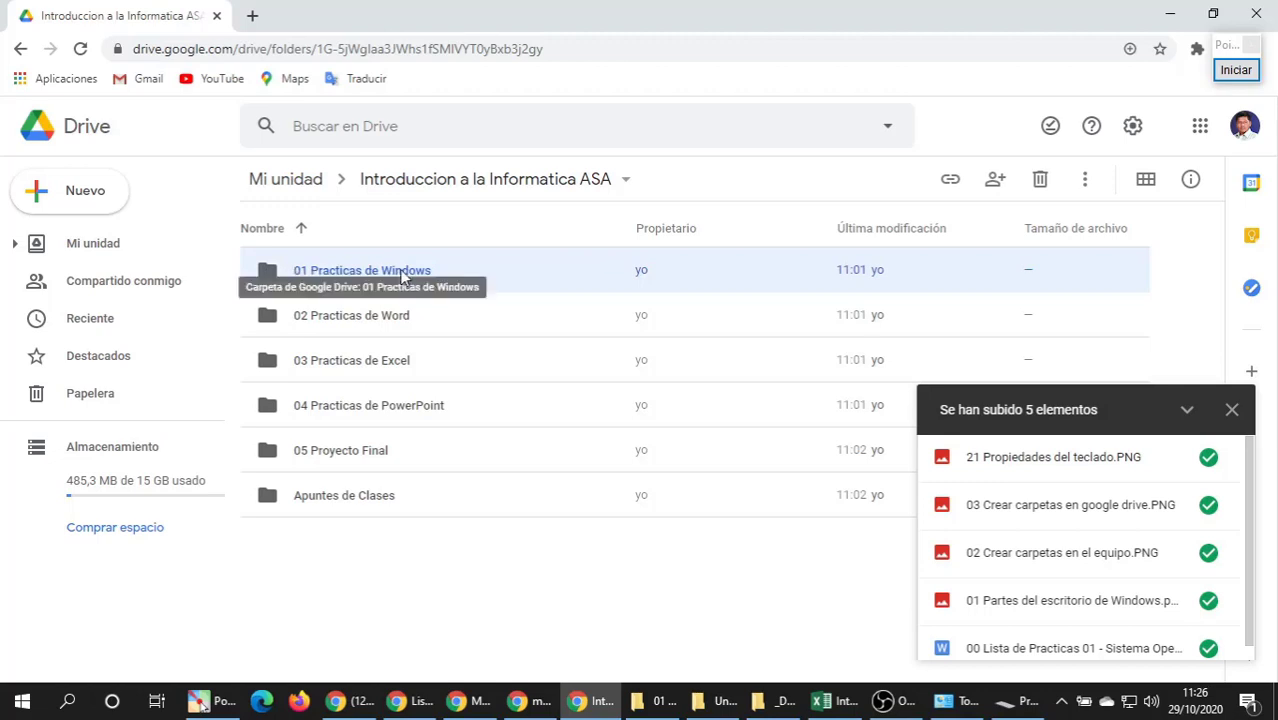
pyautogui.click(362, 318)
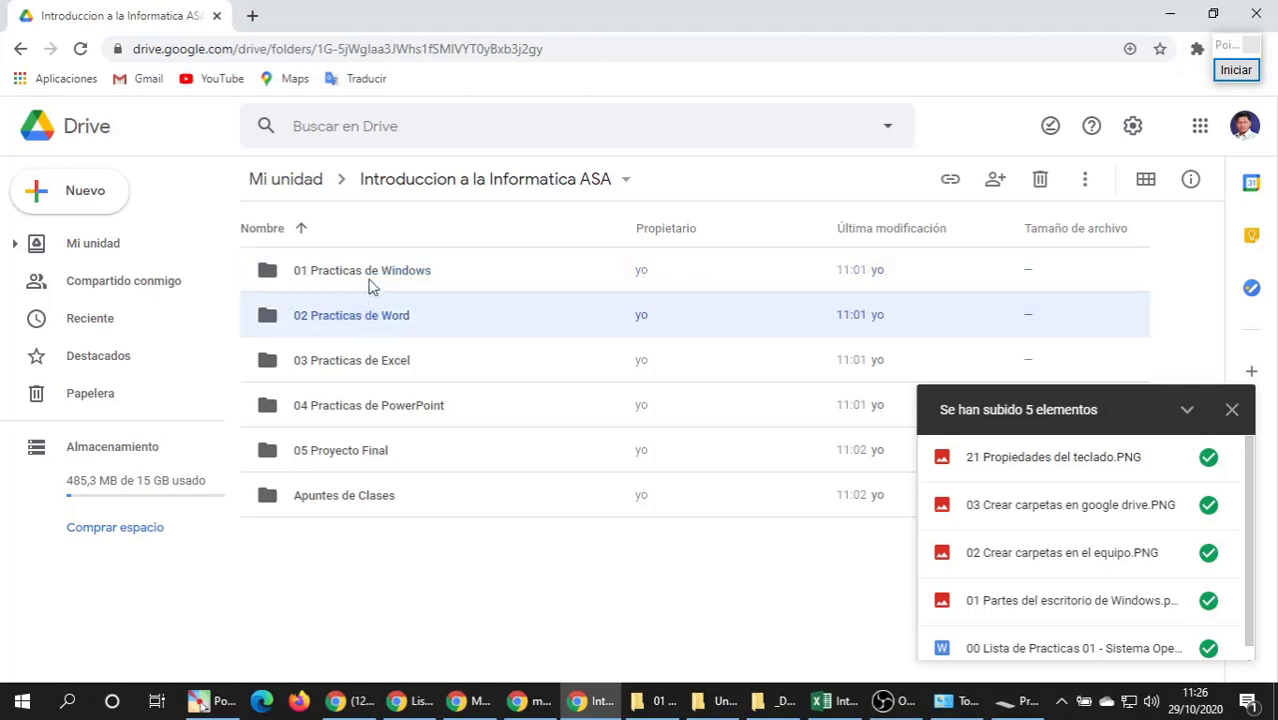
pyautogui.click(369, 286)
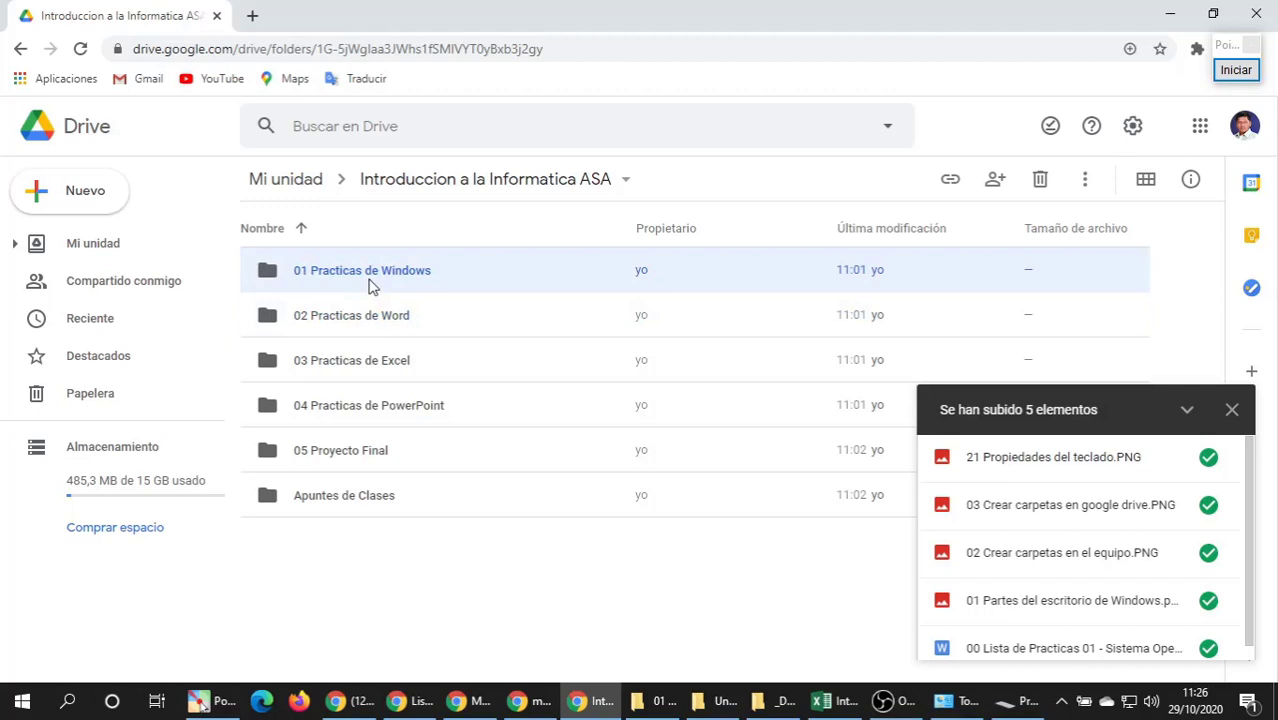
pyautogui.click(318, 318)
pyautogui.click(310, 278)
# - Make 01 Practicas de Windows viewable by anyone with the link, copy the link, and close
pyautogui.rightClick(324, 281)
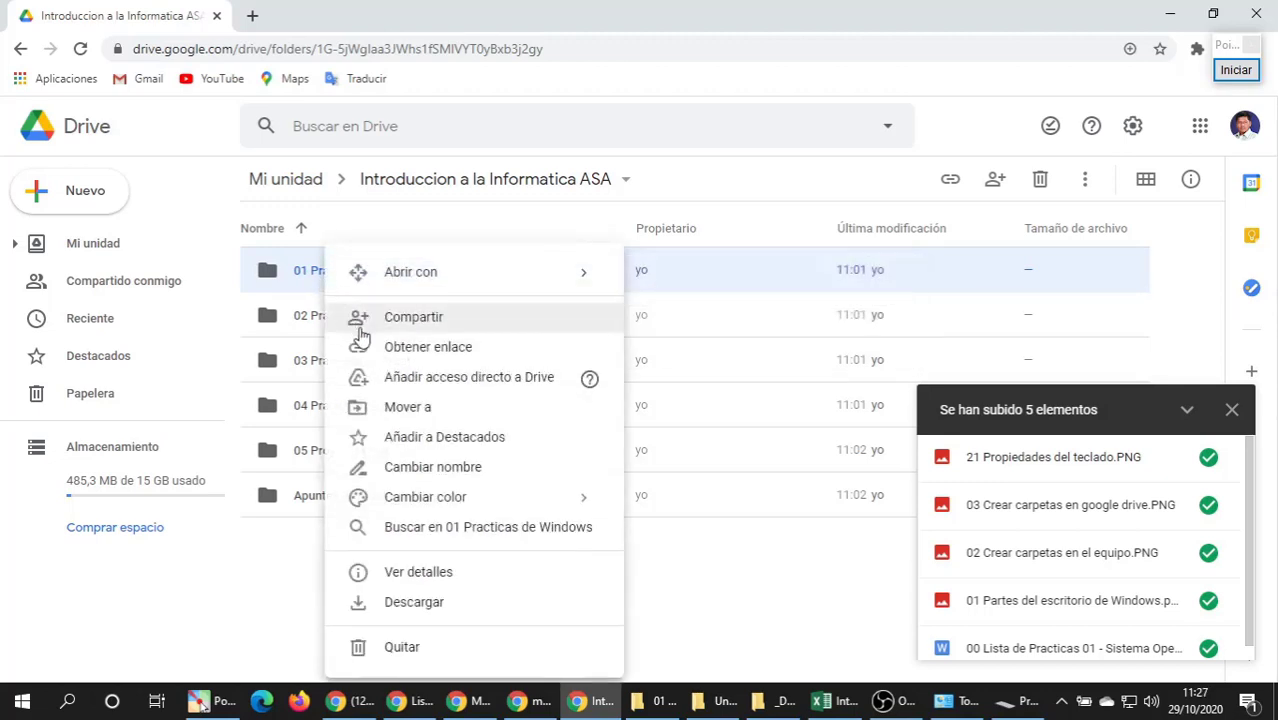
pyautogui.click(427, 350)
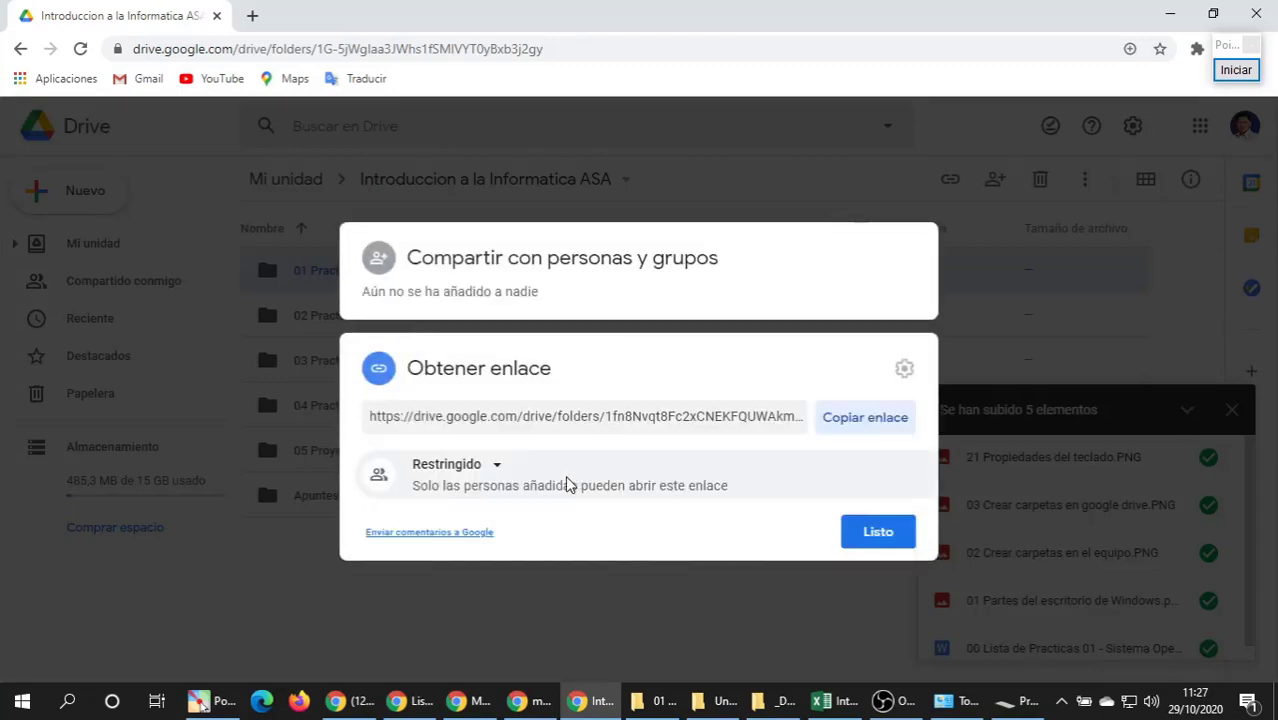
pyautogui.click(497, 466)
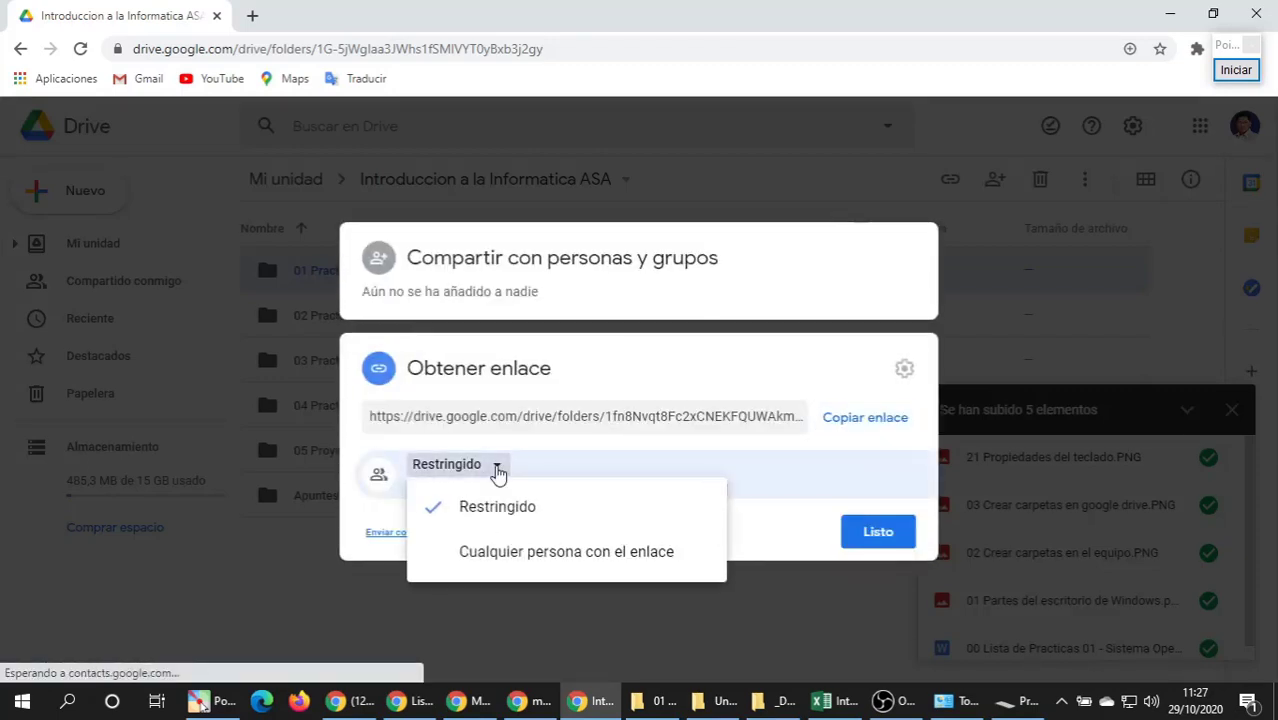
pyautogui.click(535, 558)
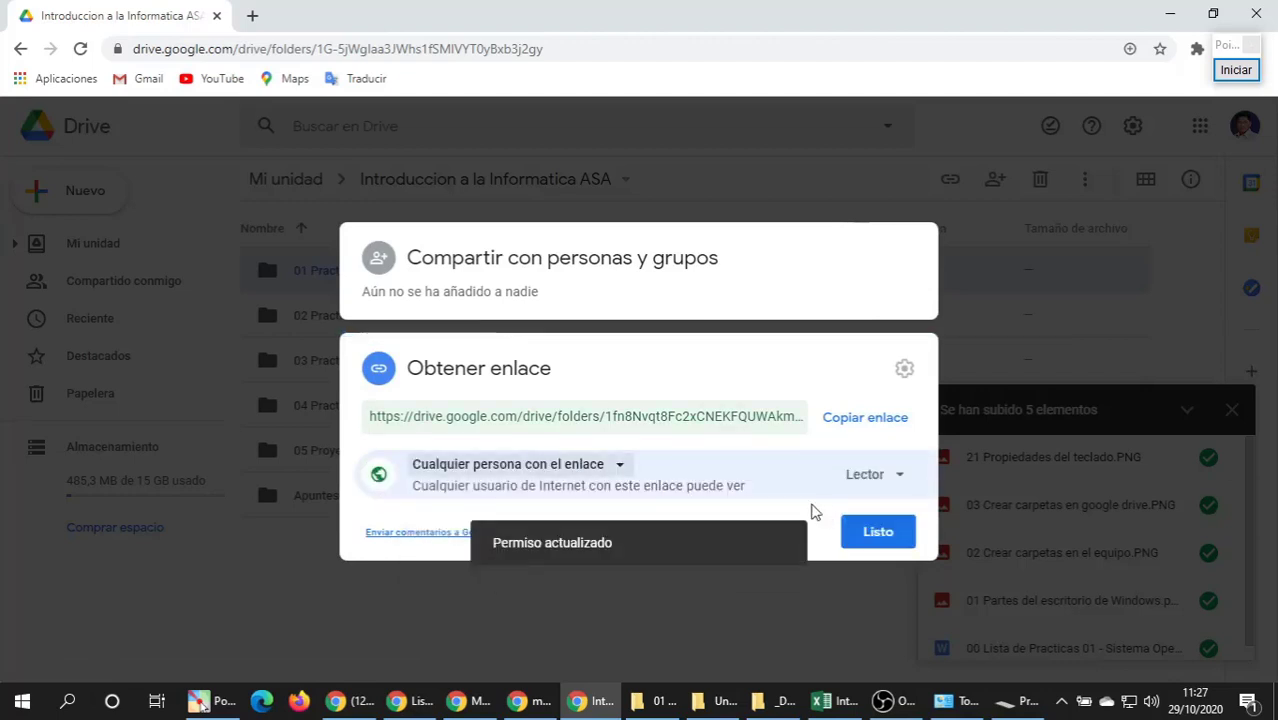
pyautogui.click(876, 421)
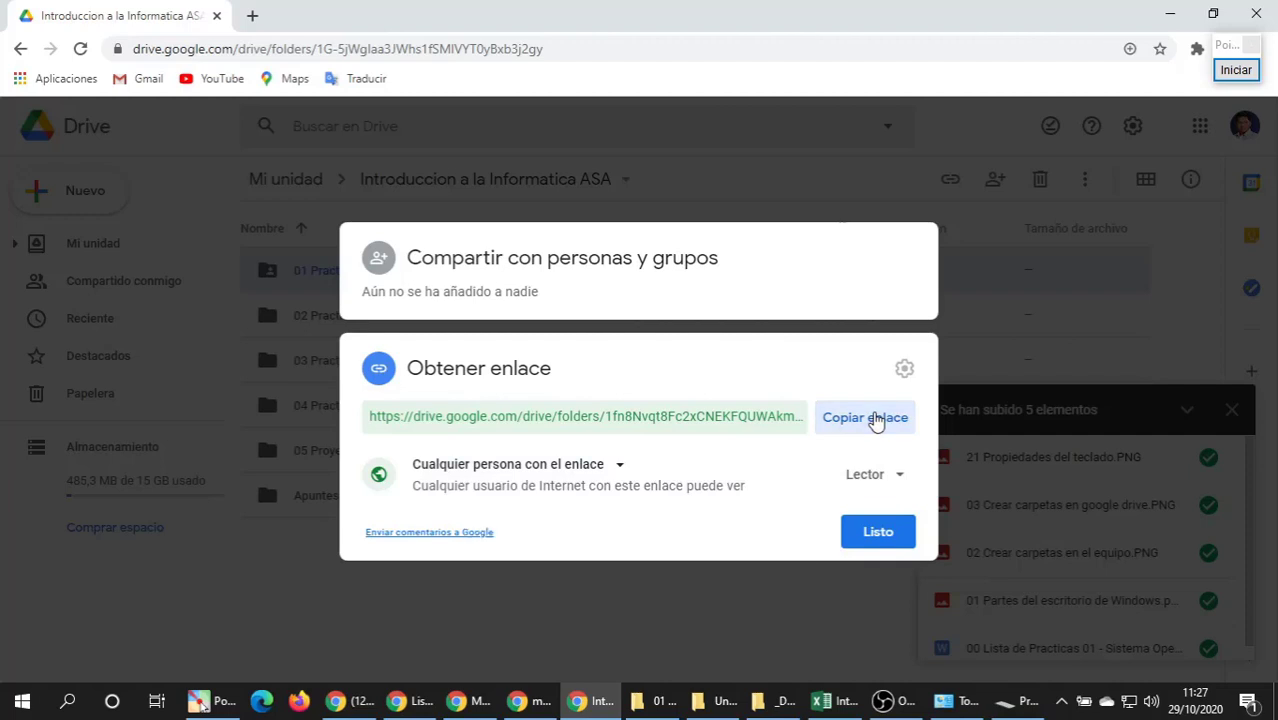
pyautogui.click(876, 421)
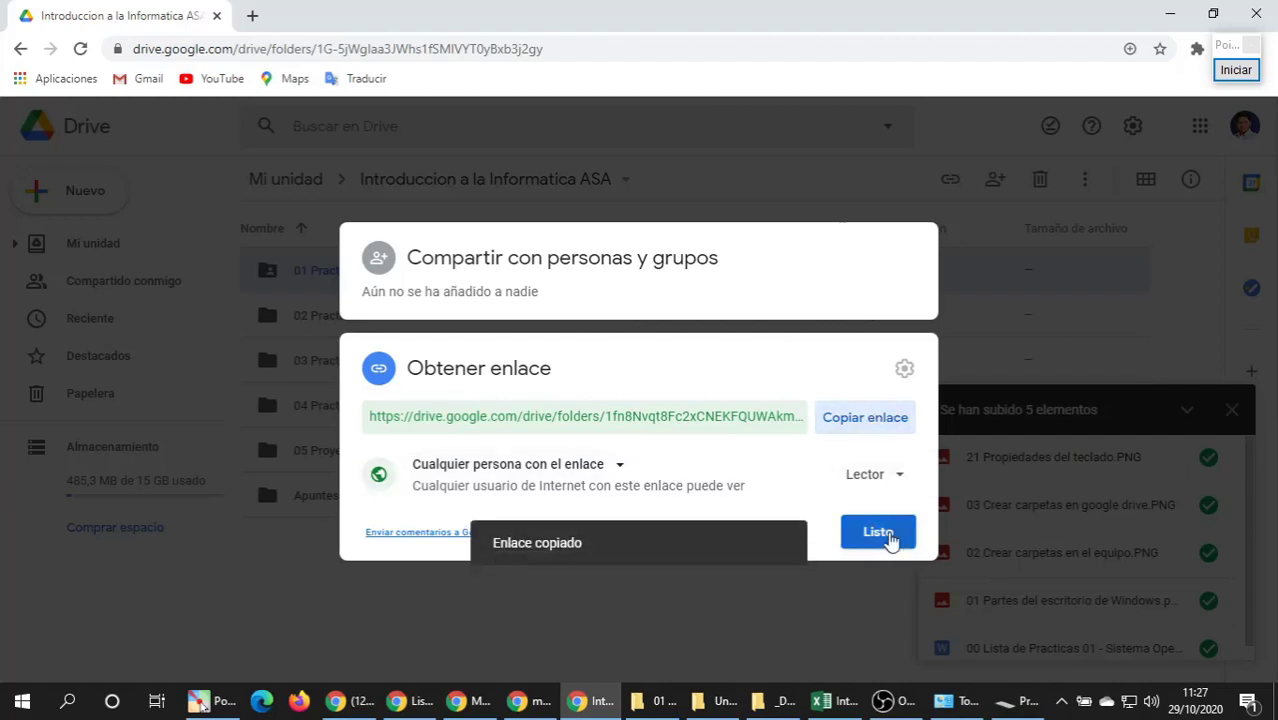
pyautogui.click(878, 533)
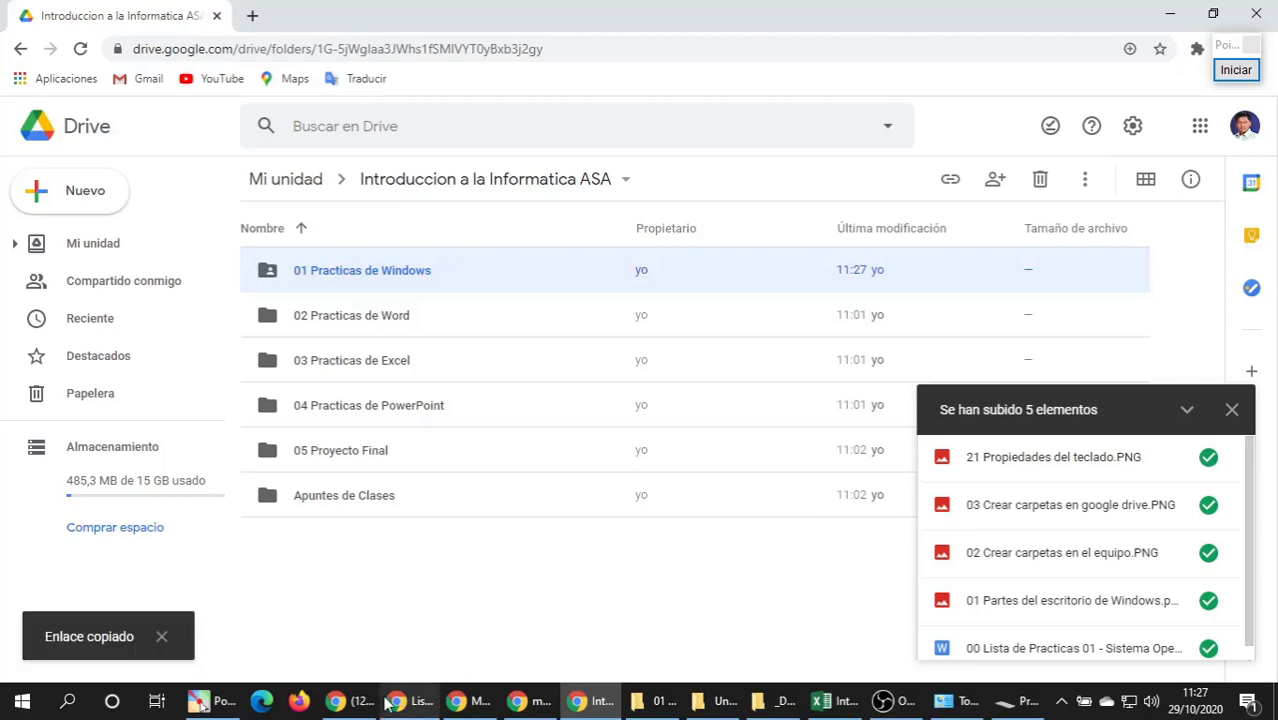
# - Scroll through the WhatsApp class group chat, then return to the Drive course folder window
pyautogui.click(352, 702)
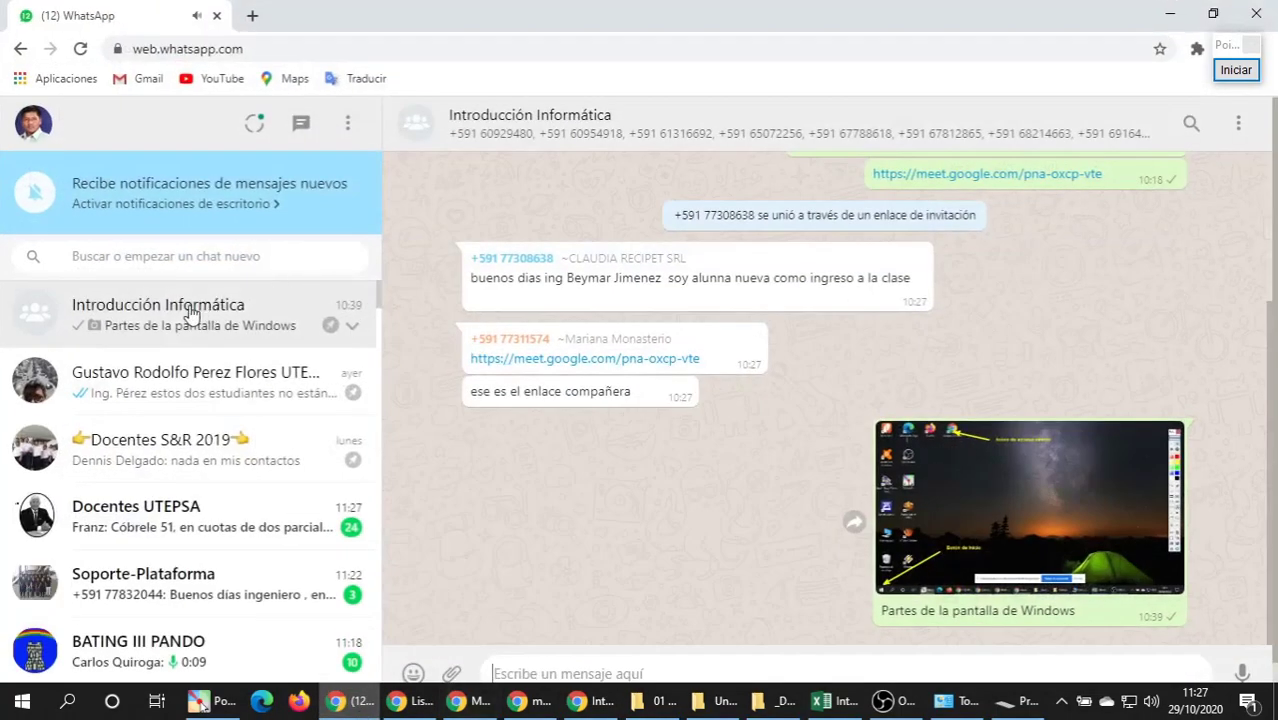
pyautogui.scroll(-1, 568, 657)
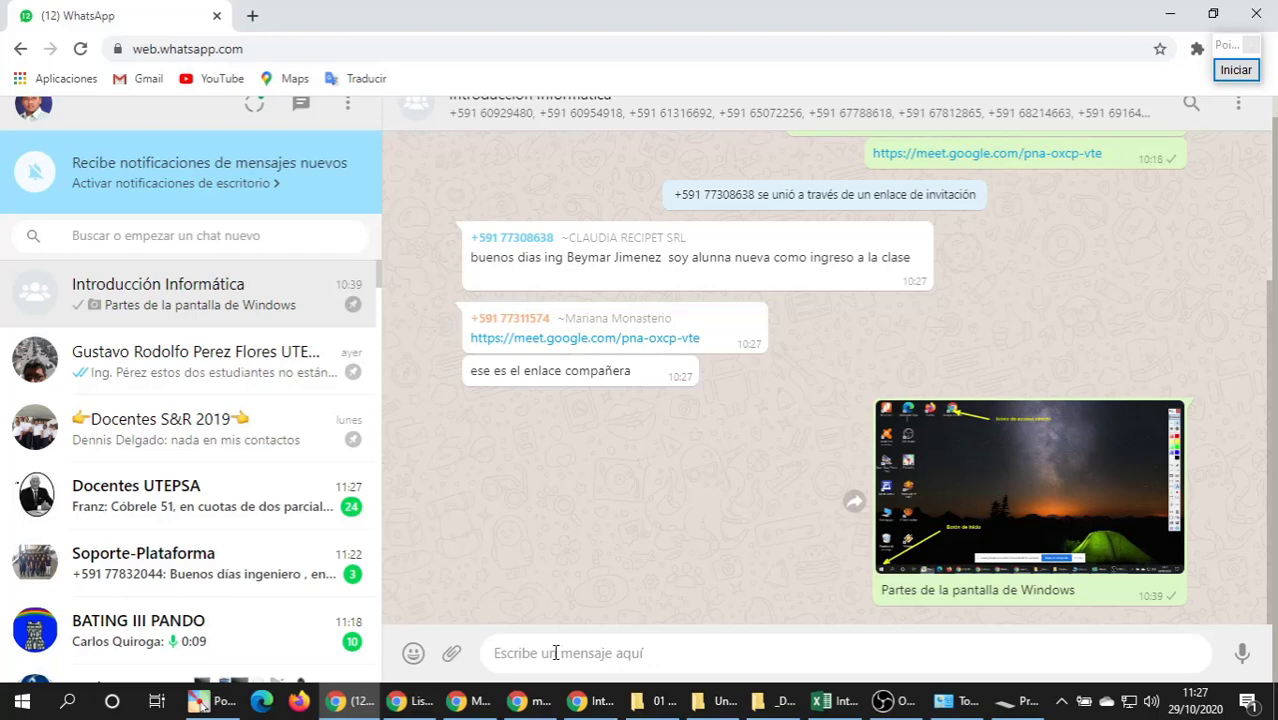
pyautogui.click(413, 707)
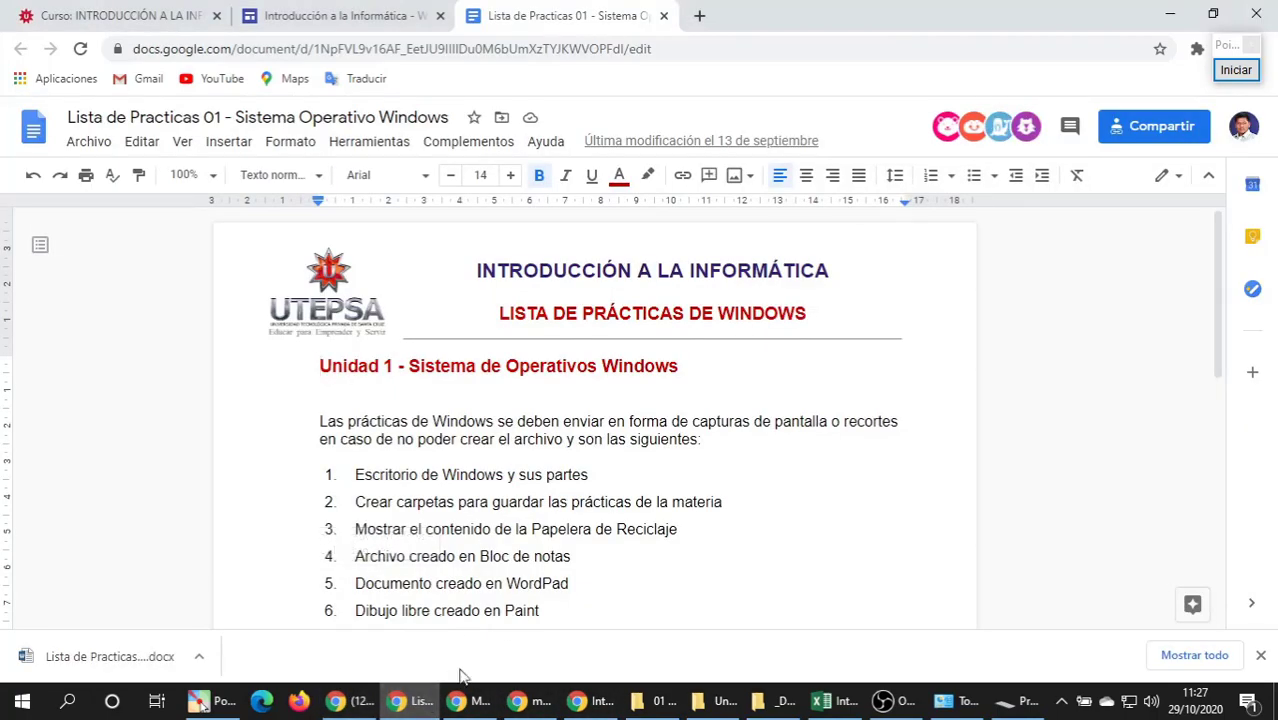
pyautogui.click(466, 700)
pyautogui.click(590, 700)
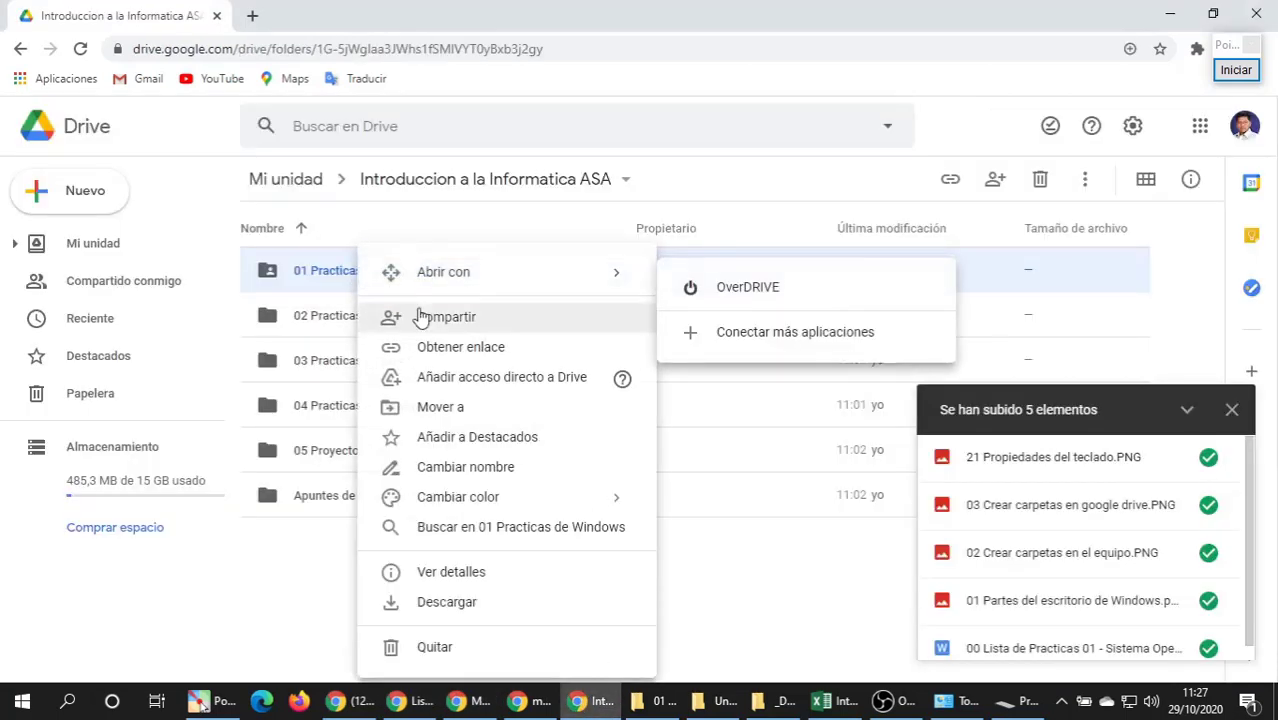
# - Copy the 01 Practicas de Windows link via Obtener enlace, then return to the WhatsApp group
pyautogui.click(444, 348)
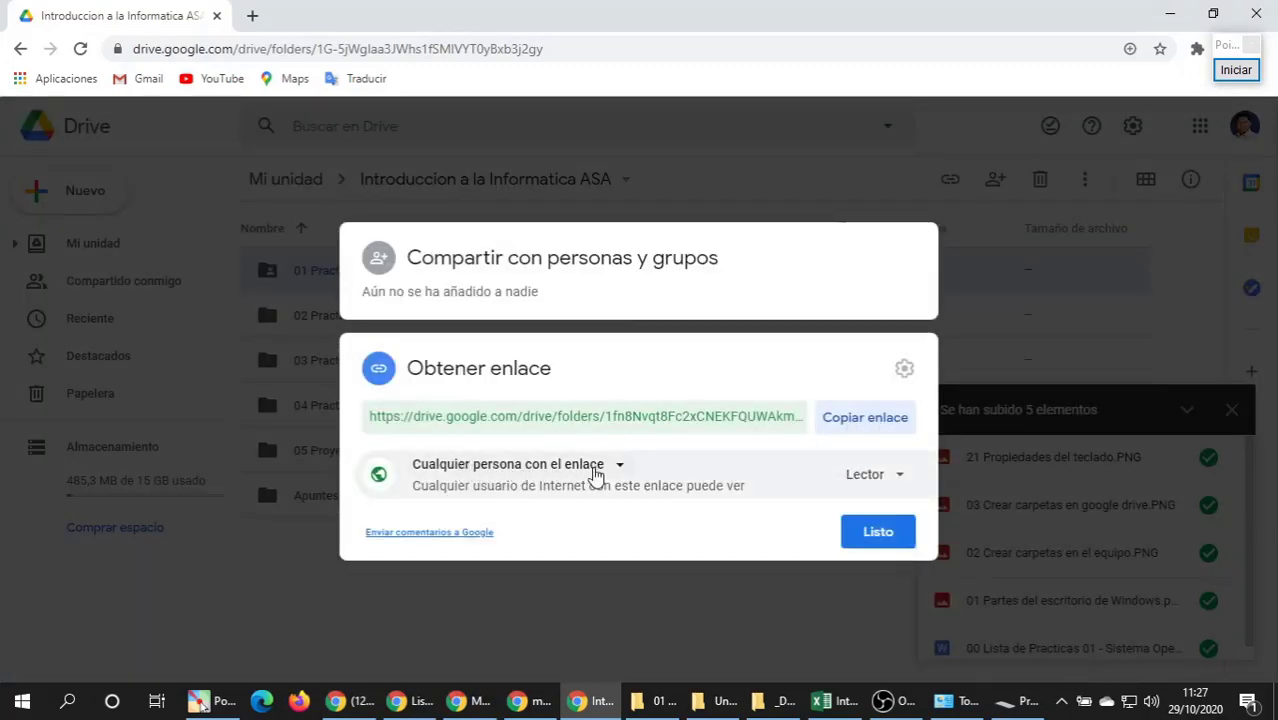
pyautogui.click(893, 430)
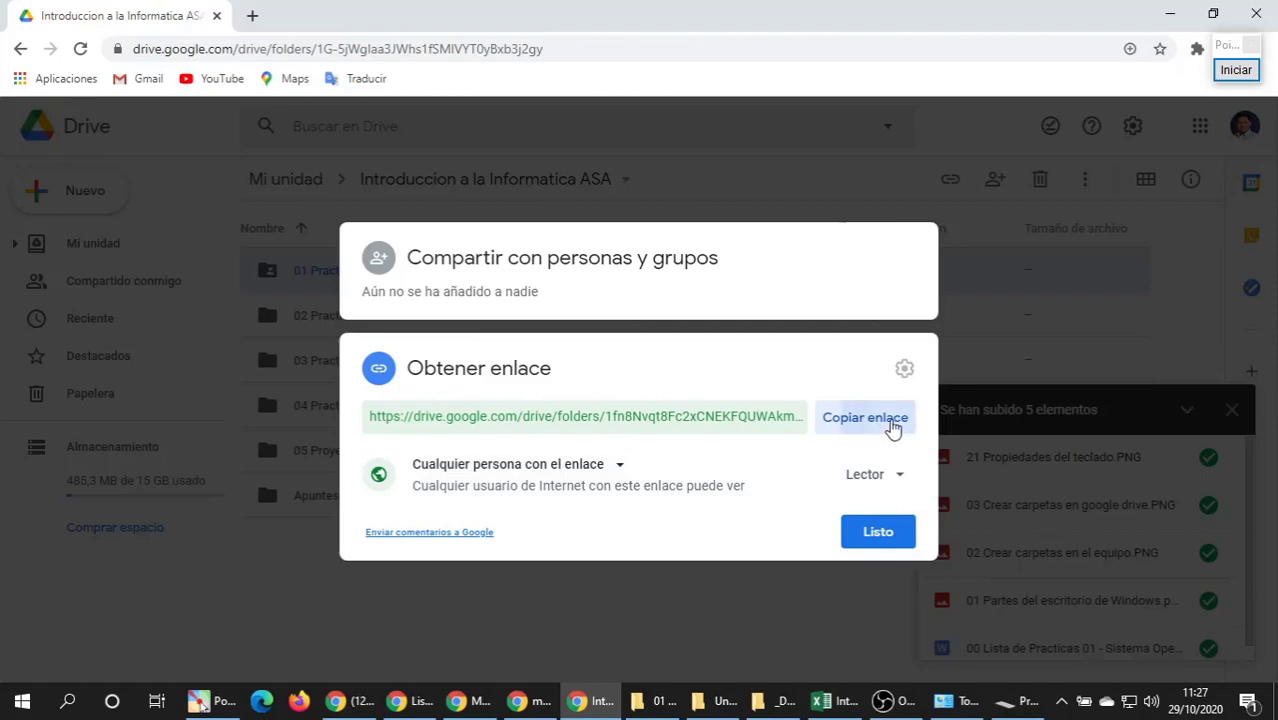
pyautogui.click(880, 535)
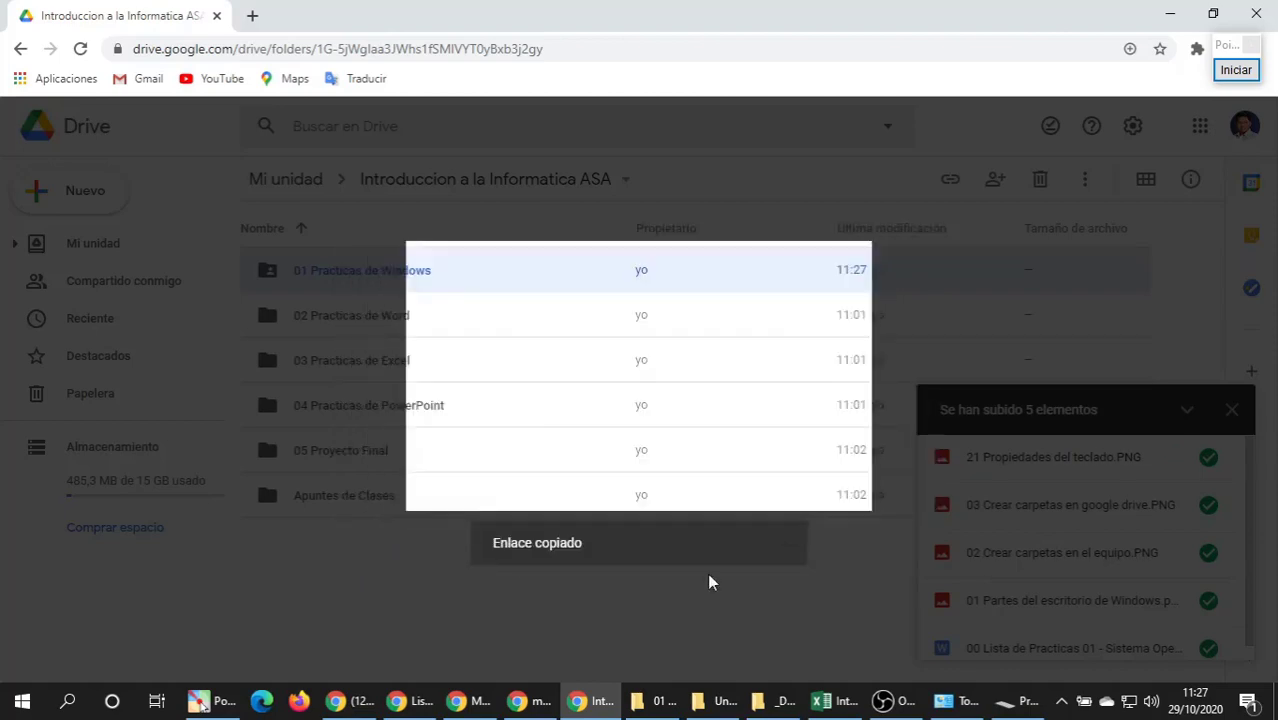
pyautogui.click(343, 701)
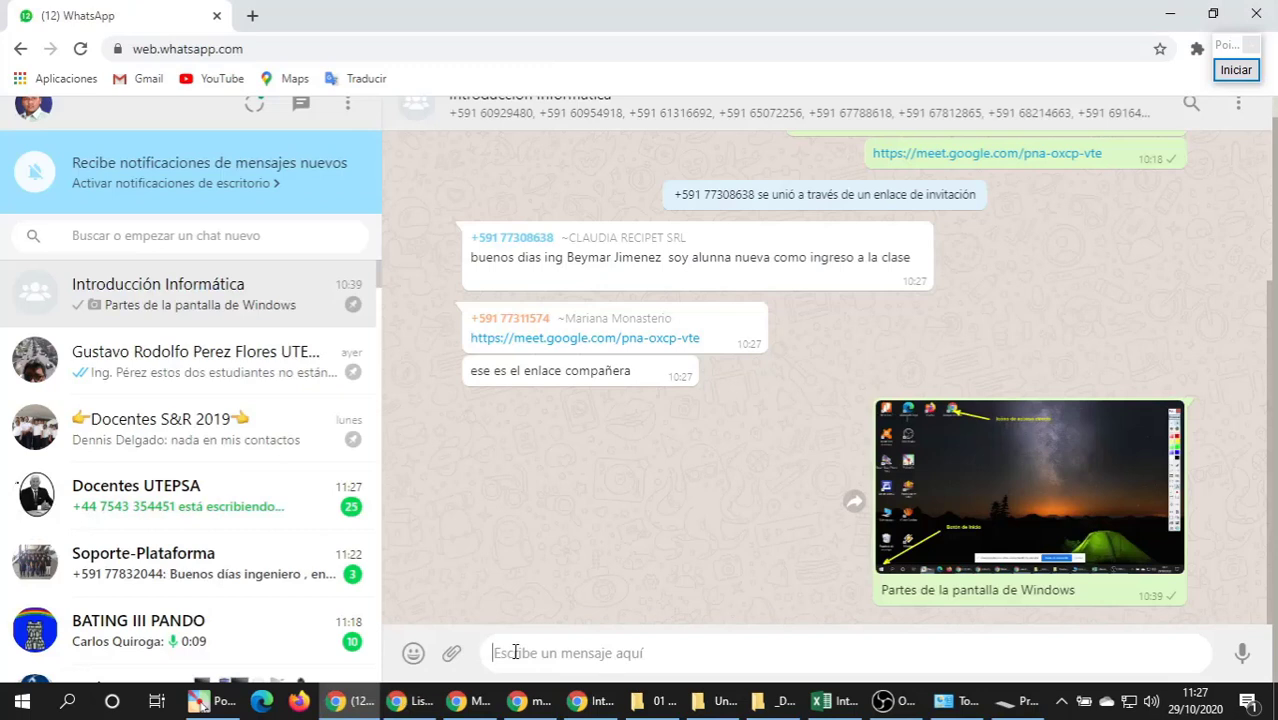
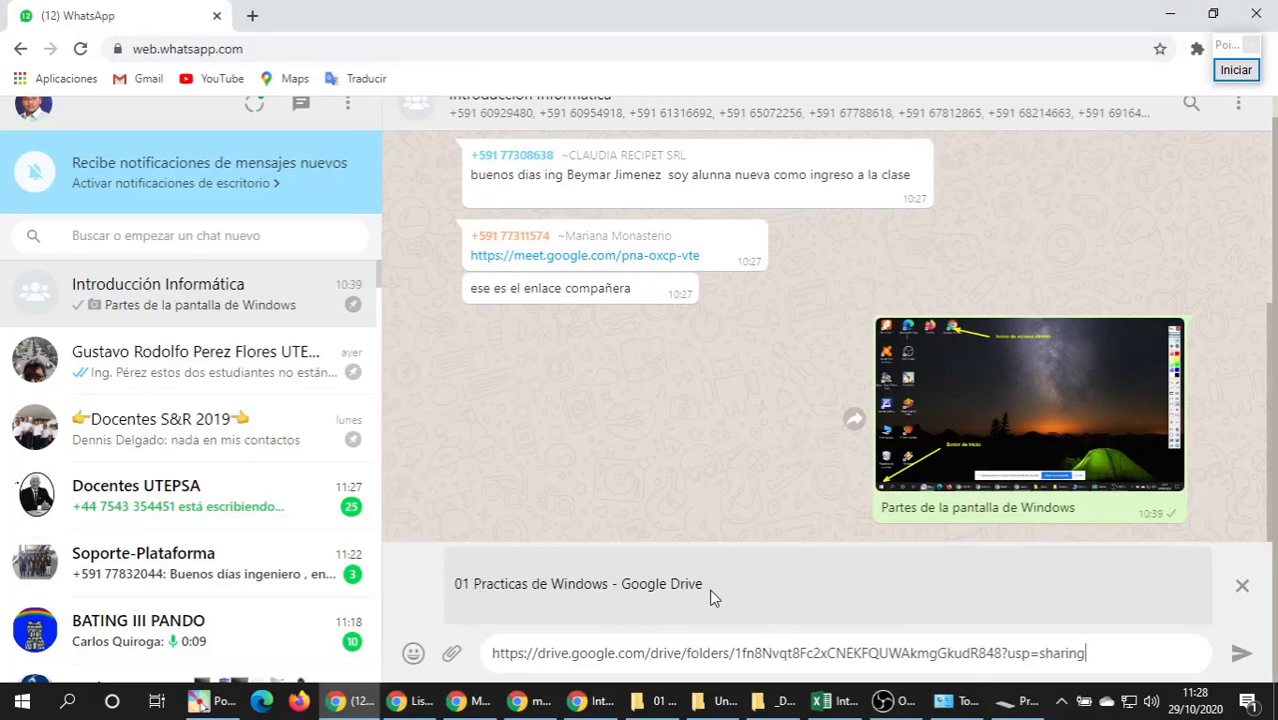
# - Send the Drive folder link to the class group and check it opens in a new tab
pyautogui.click(1244, 660)
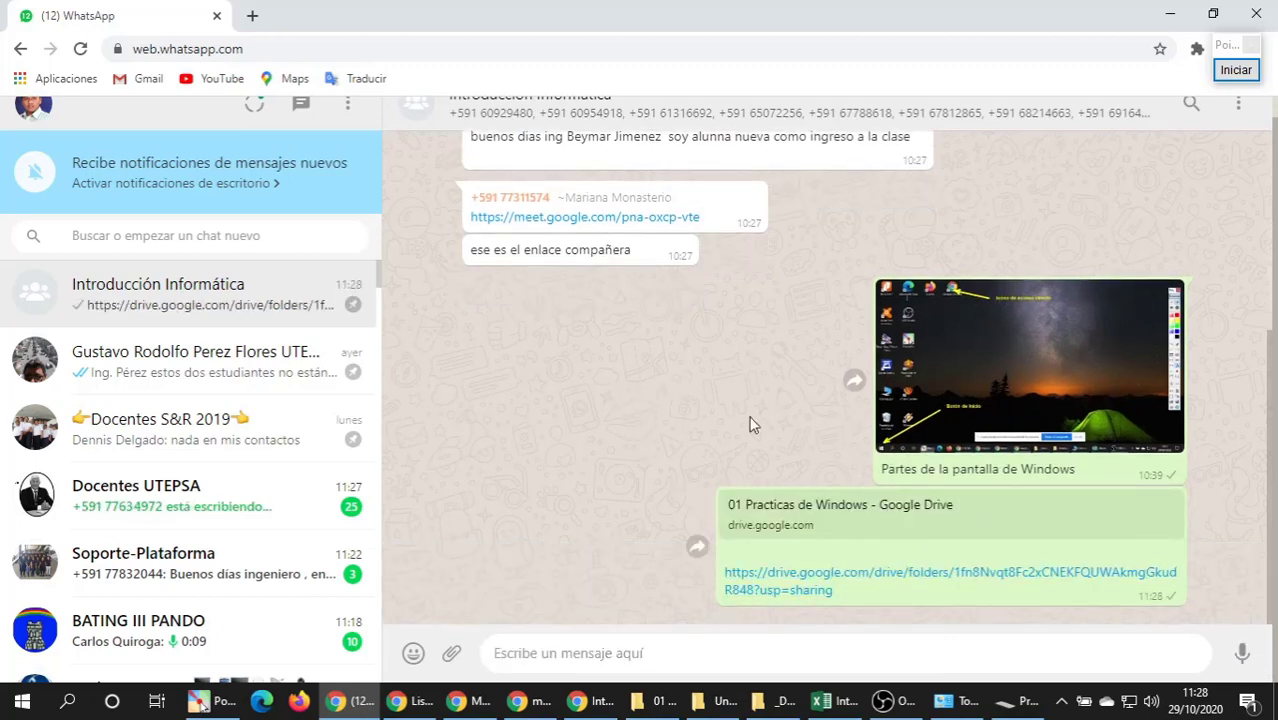
pyautogui.rightClick(795, 579)
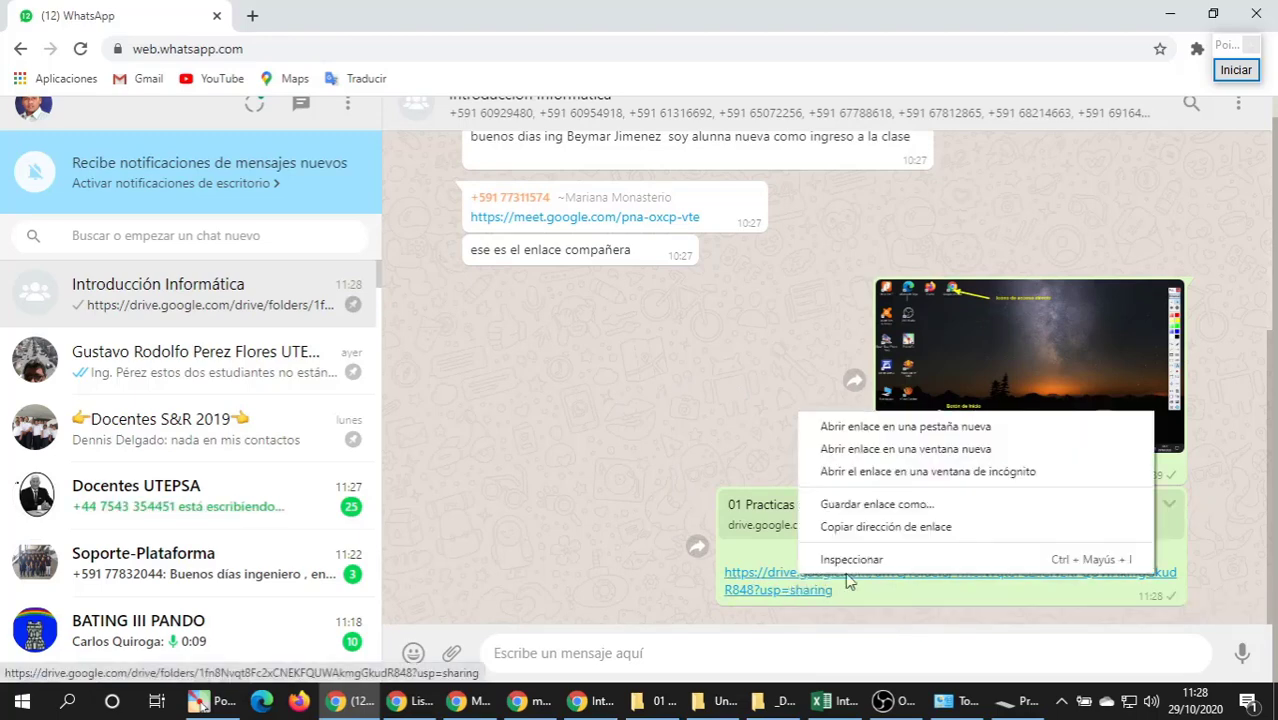
pyautogui.click(905, 426)
pyautogui.click(322, 15)
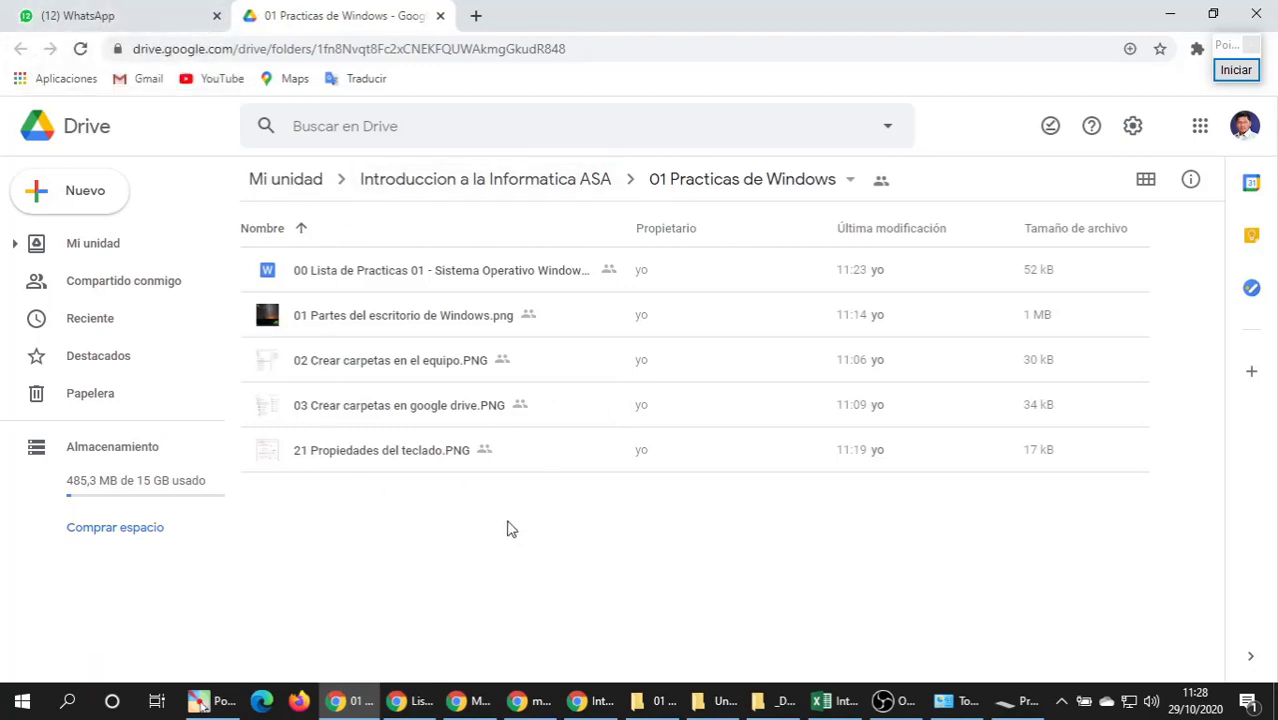
pyautogui.click(440, 16)
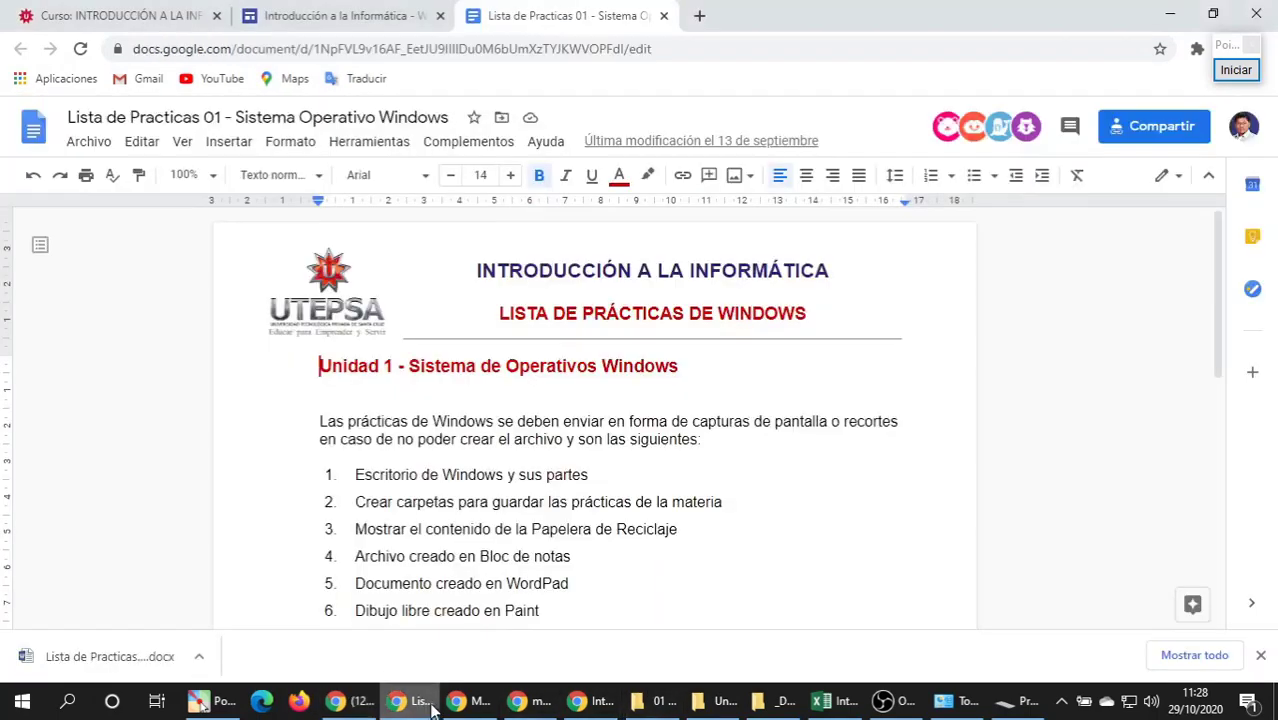
pyautogui.click(412, 701)
# - Switch from Google Docs to the Google Meet class call window
pyautogui.click(470, 701)
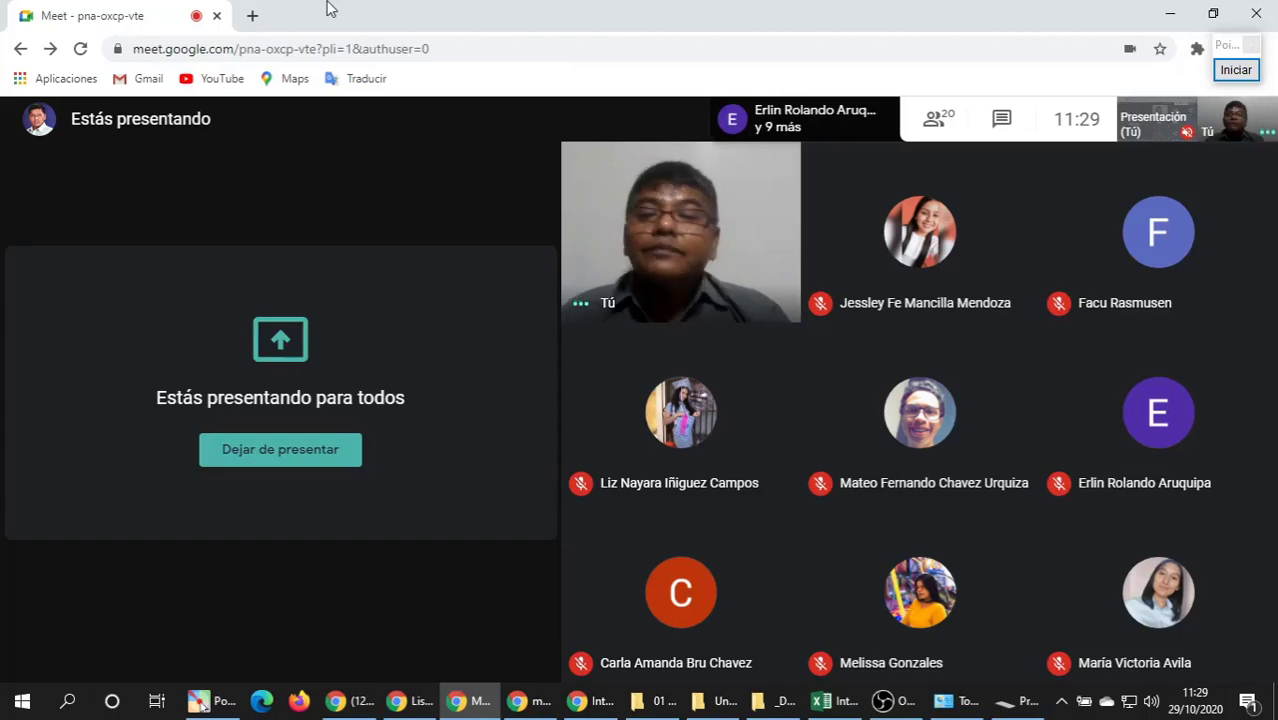
# - Cycle through the Docs, course site, File Explorer and WhatsApp windows, ending on the Drive course folder
pyautogui.moveTo(447, 664)
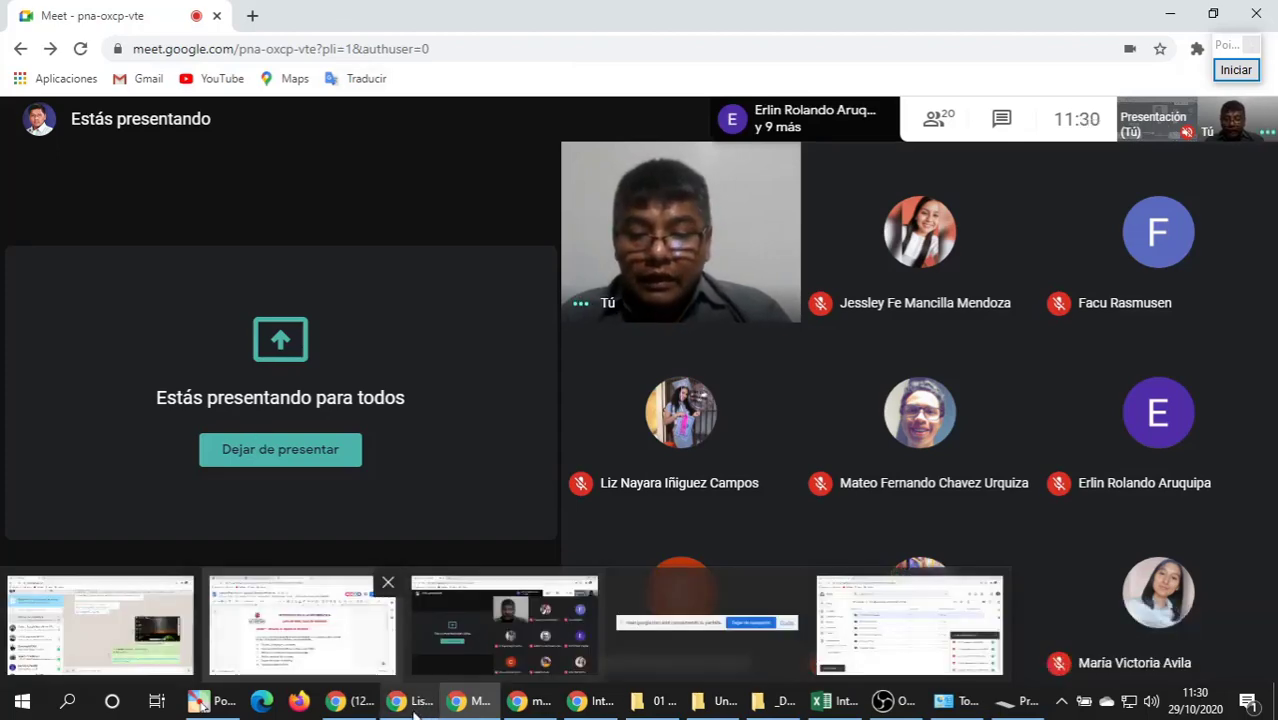
pyautogui.click(398, 705)
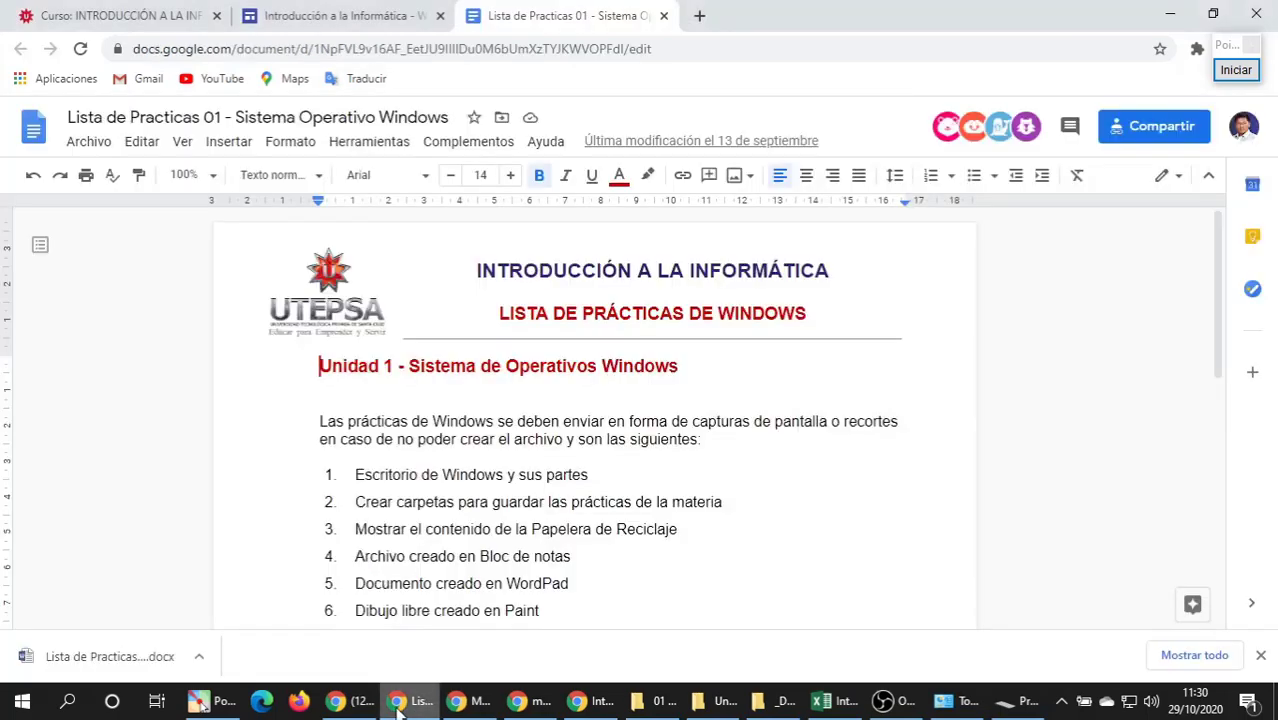
pyautogui.click(290, 14)
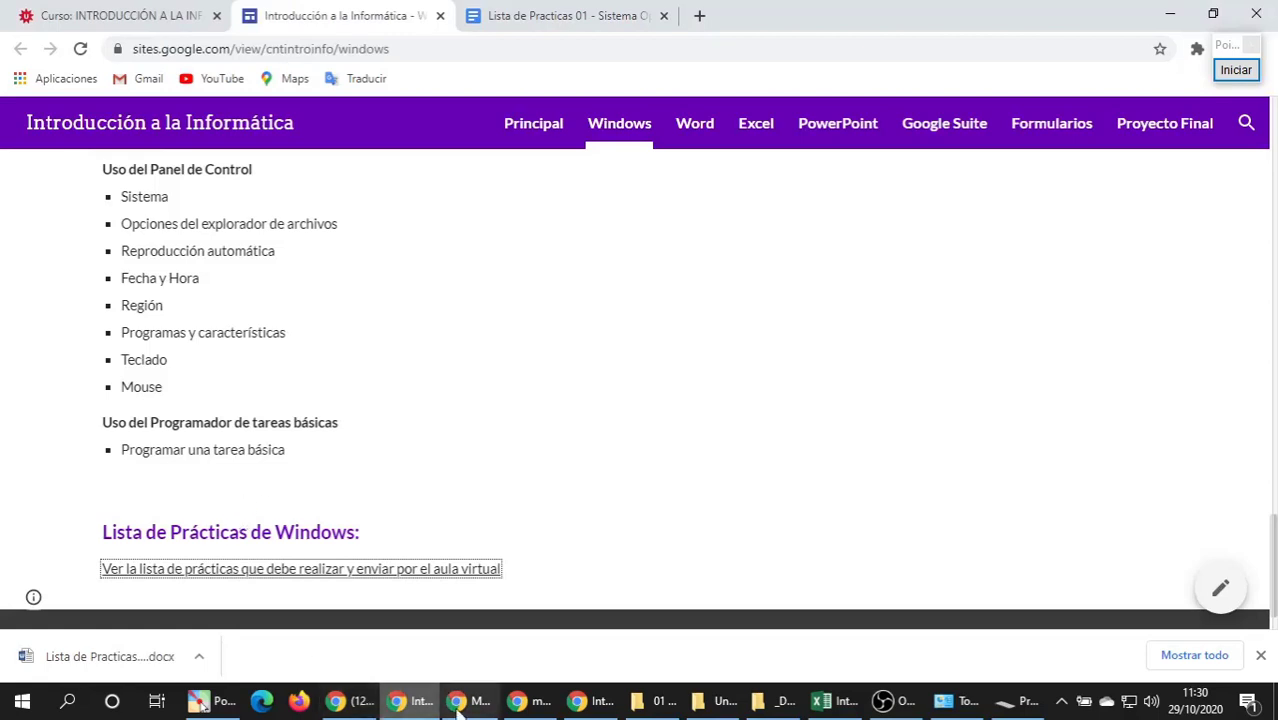
pyautogui.click(655, 705)
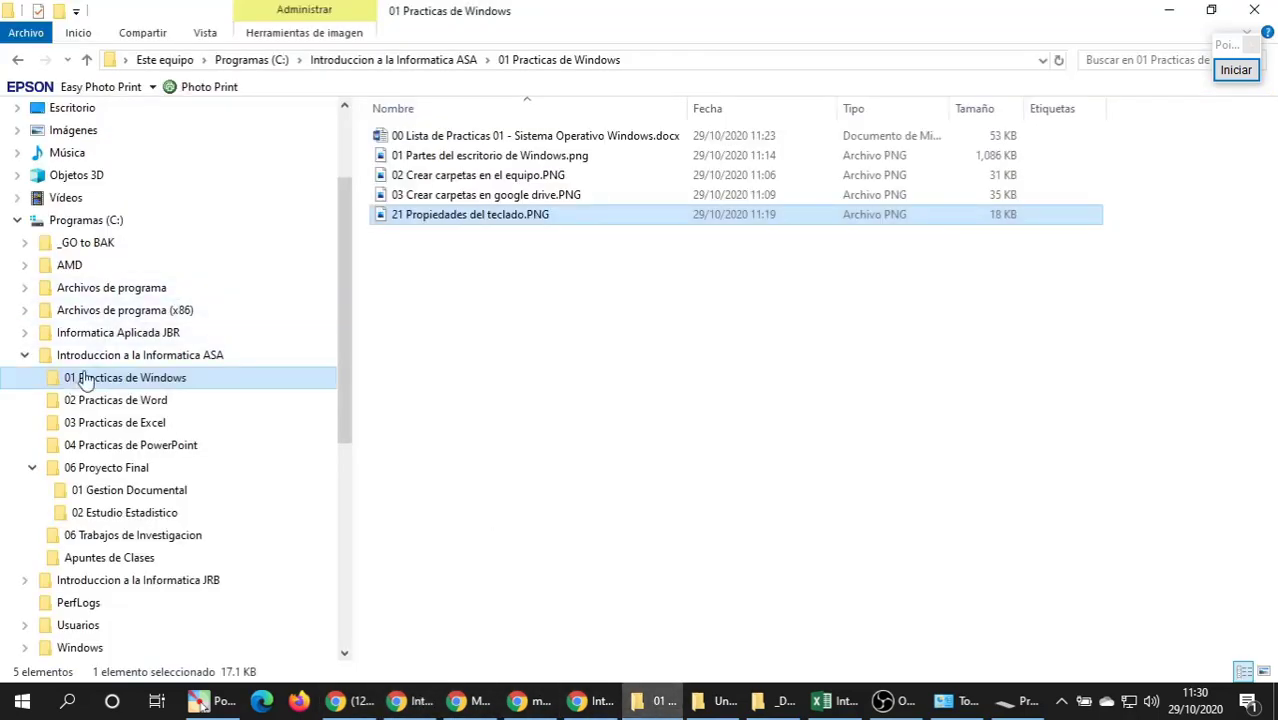
pyautogui.click(143, 356)
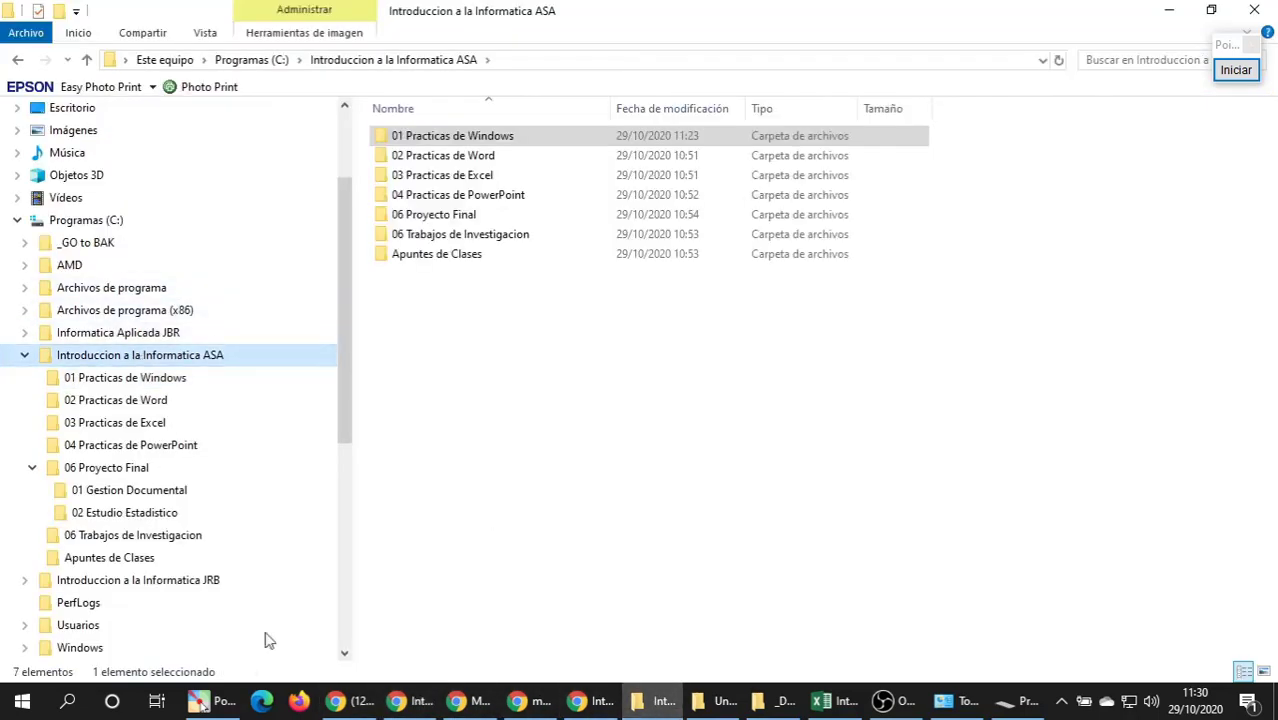
pyautogui.click(352, 704)
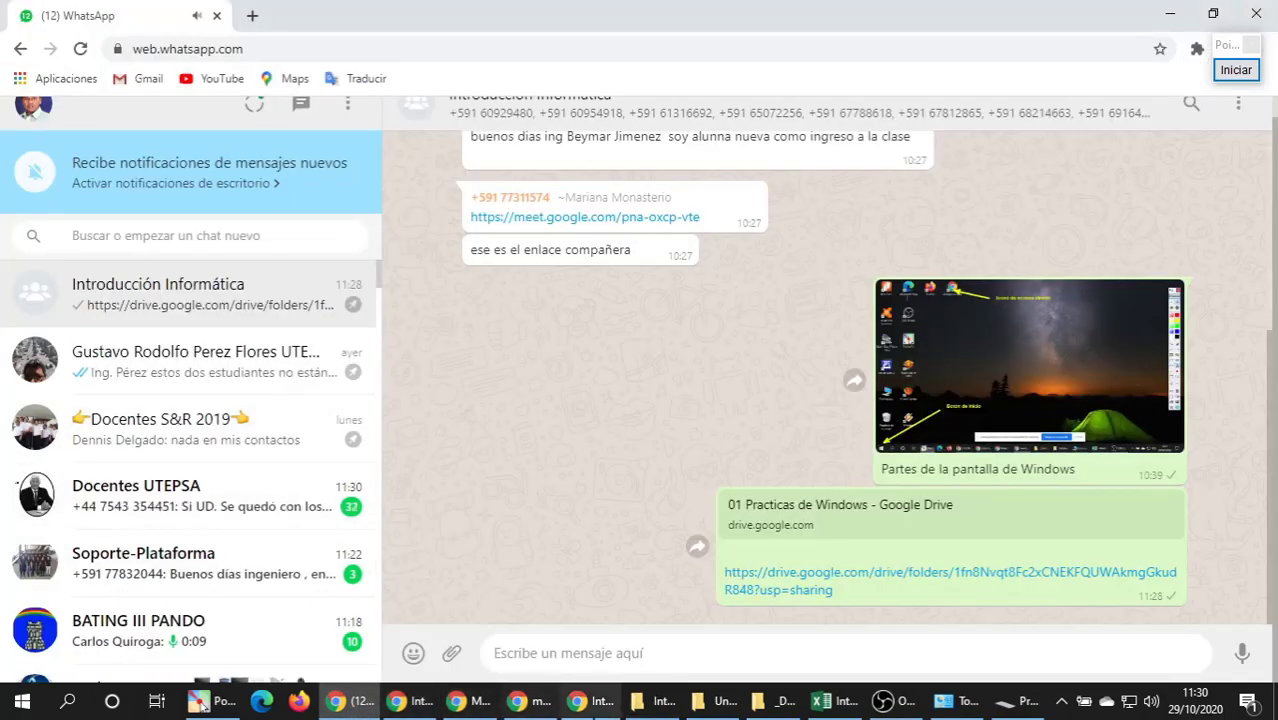
pyautogui.click(592, 704)
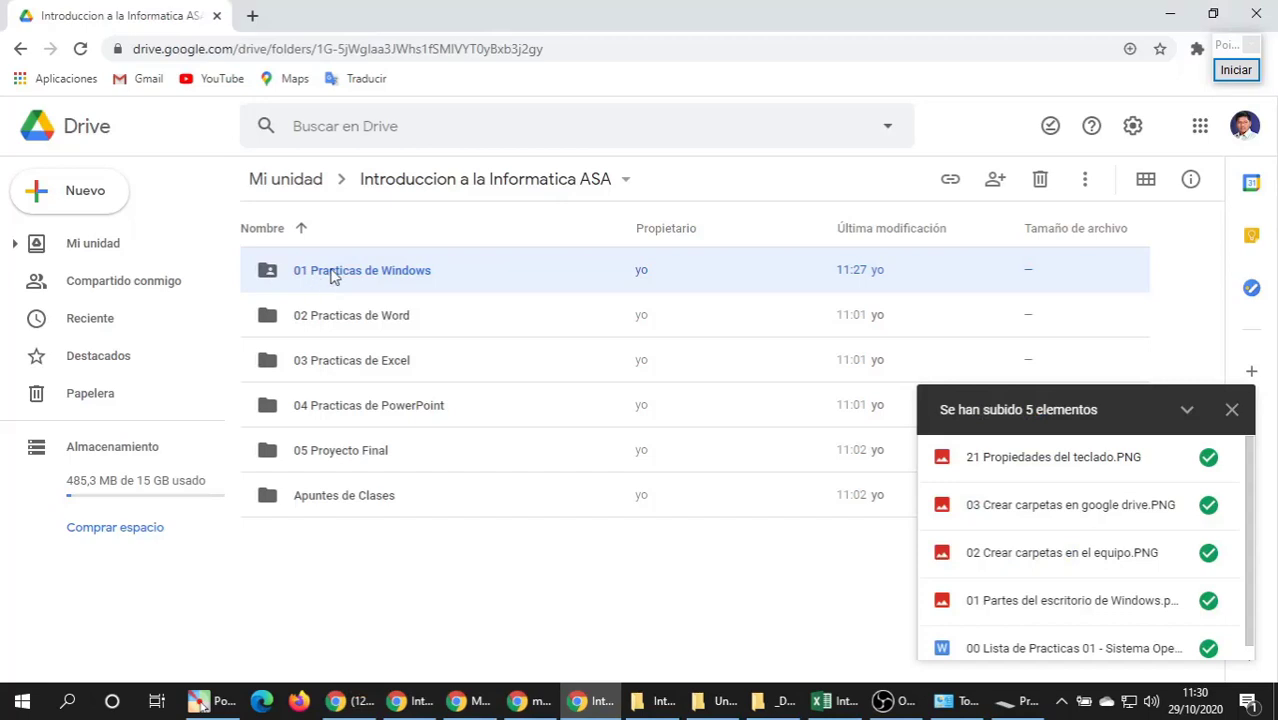
pyautogui.click(659, 704)
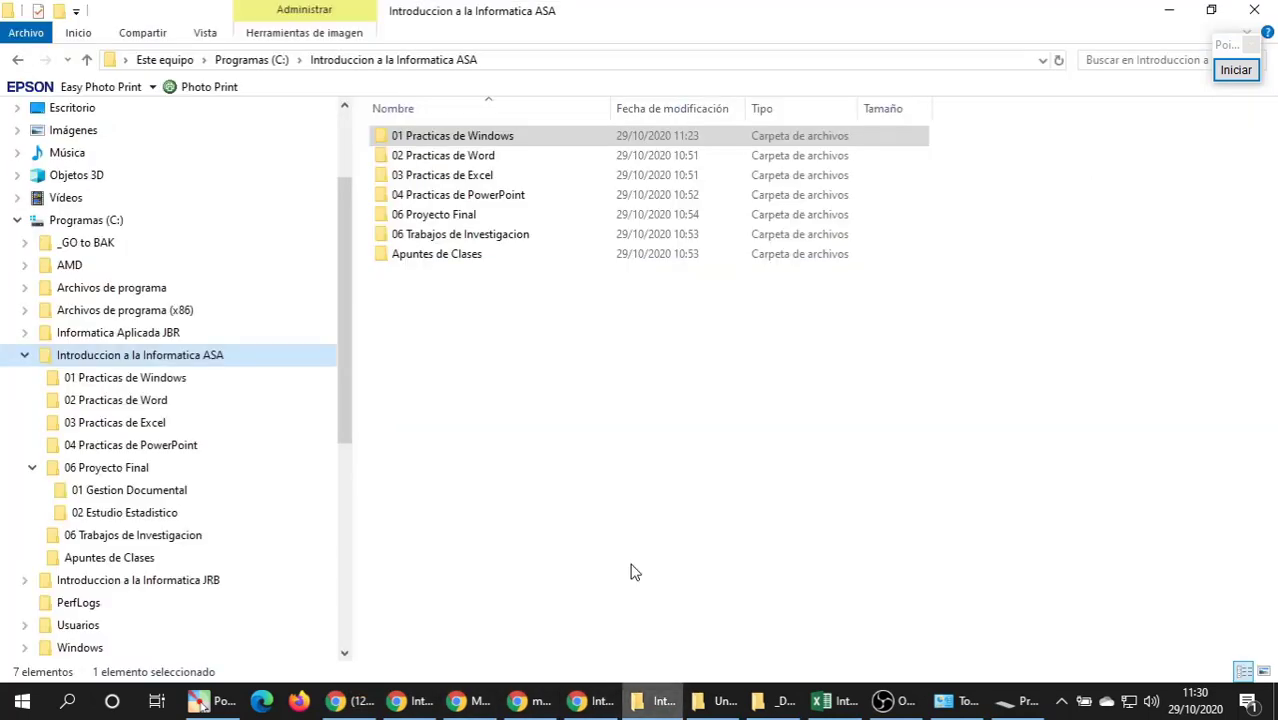
pyautogui.doubleClick(459, 139)
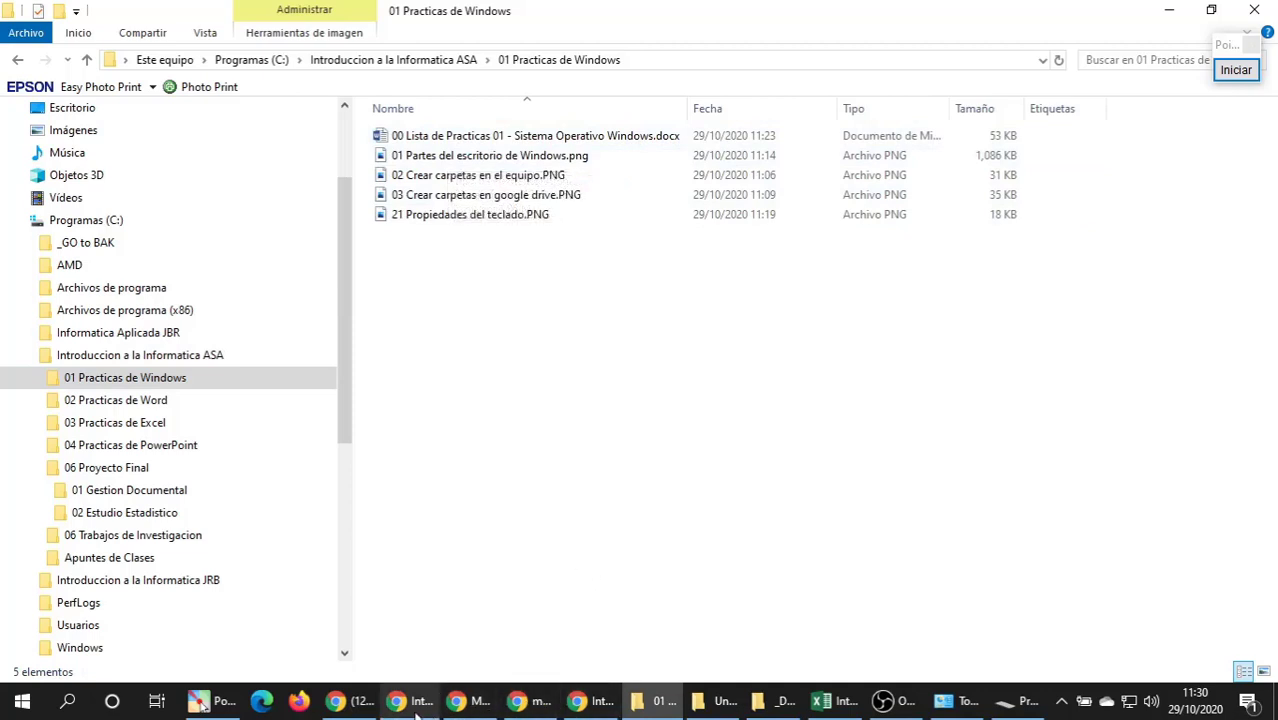
pyautogui.click(592, 706)
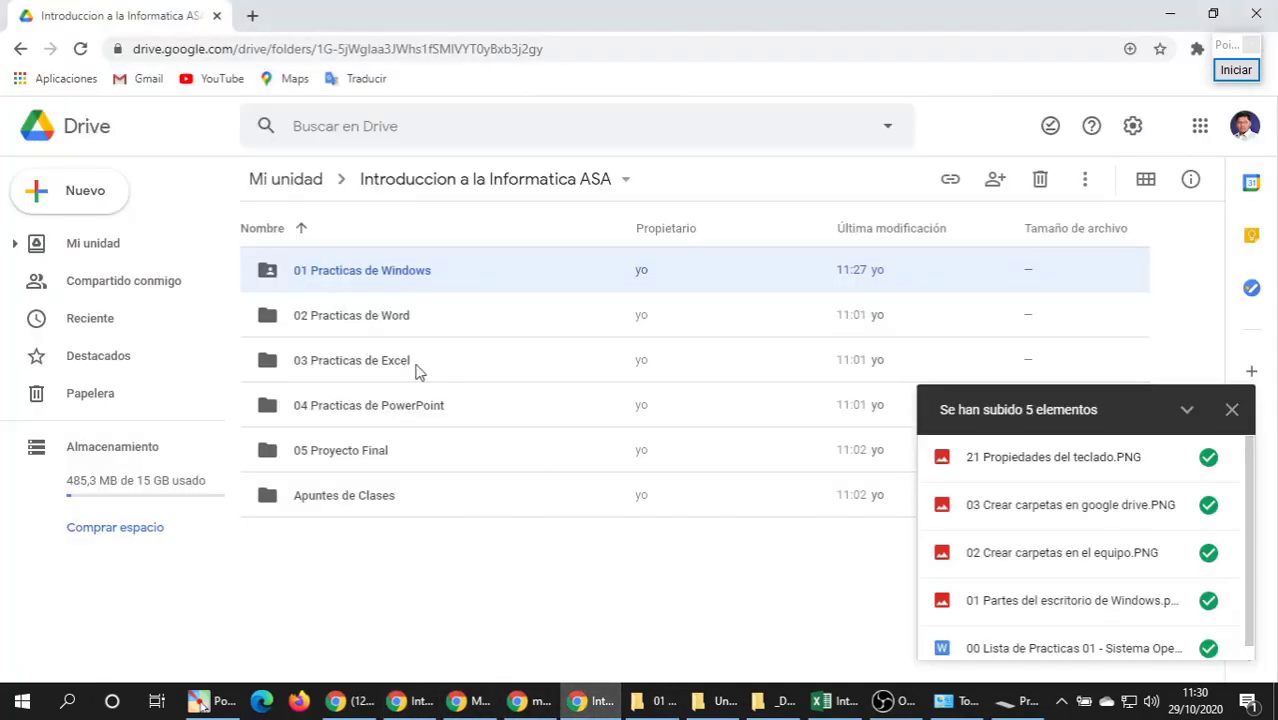
pyautogui.doubleClick(376, 276)
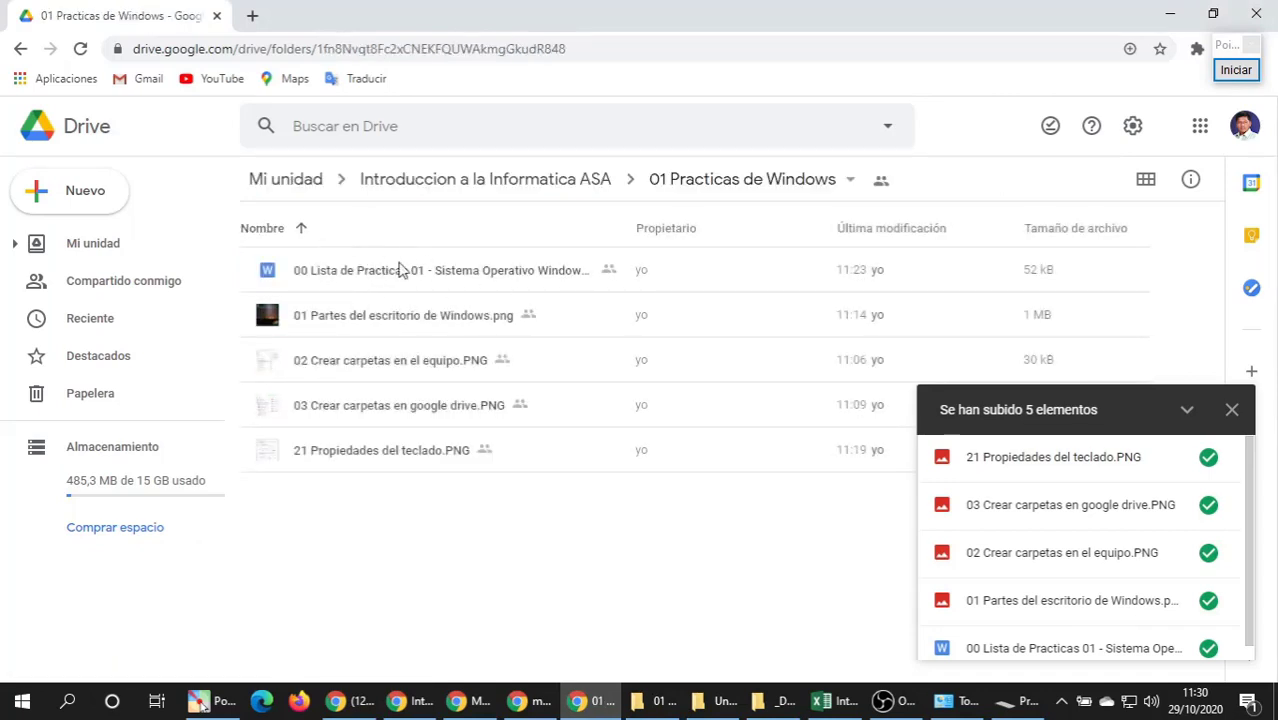
pyautogui.click(497, 192)
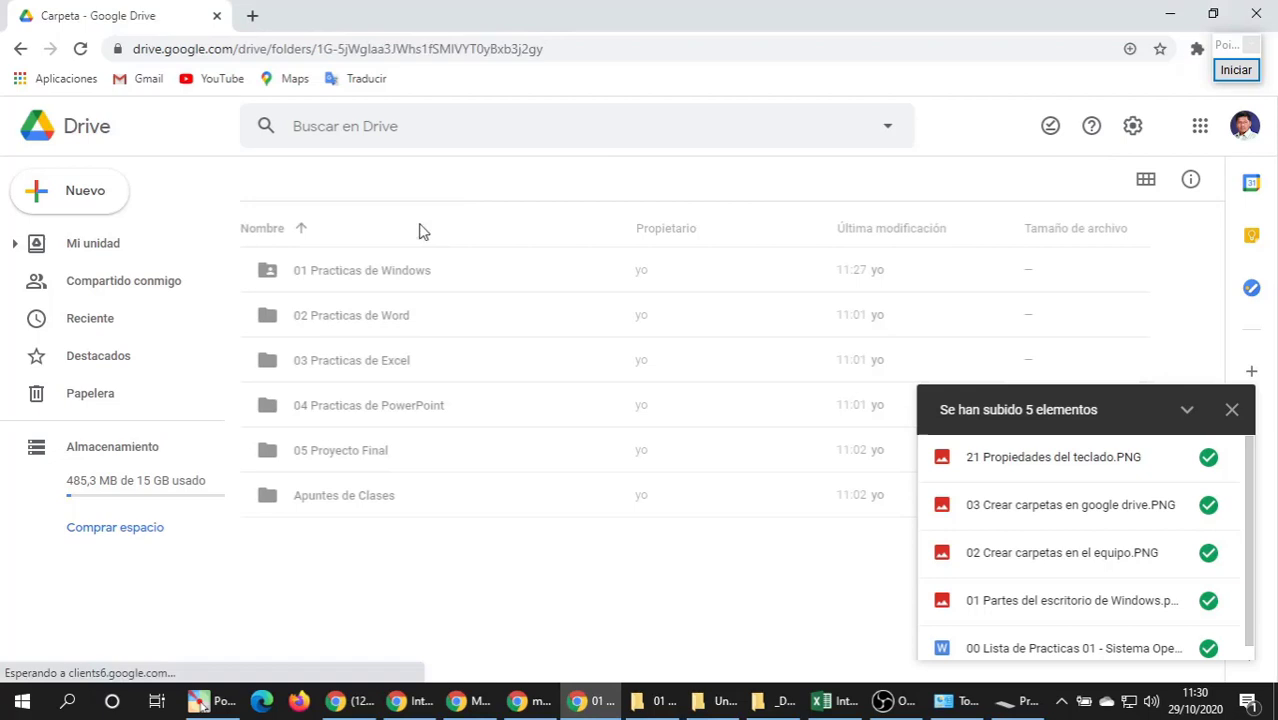
# - Share the 01 Practicas de Windows folder as Lector with 'Cualquier persona con el enlace'
pyautogui.rightClick(316, 279)
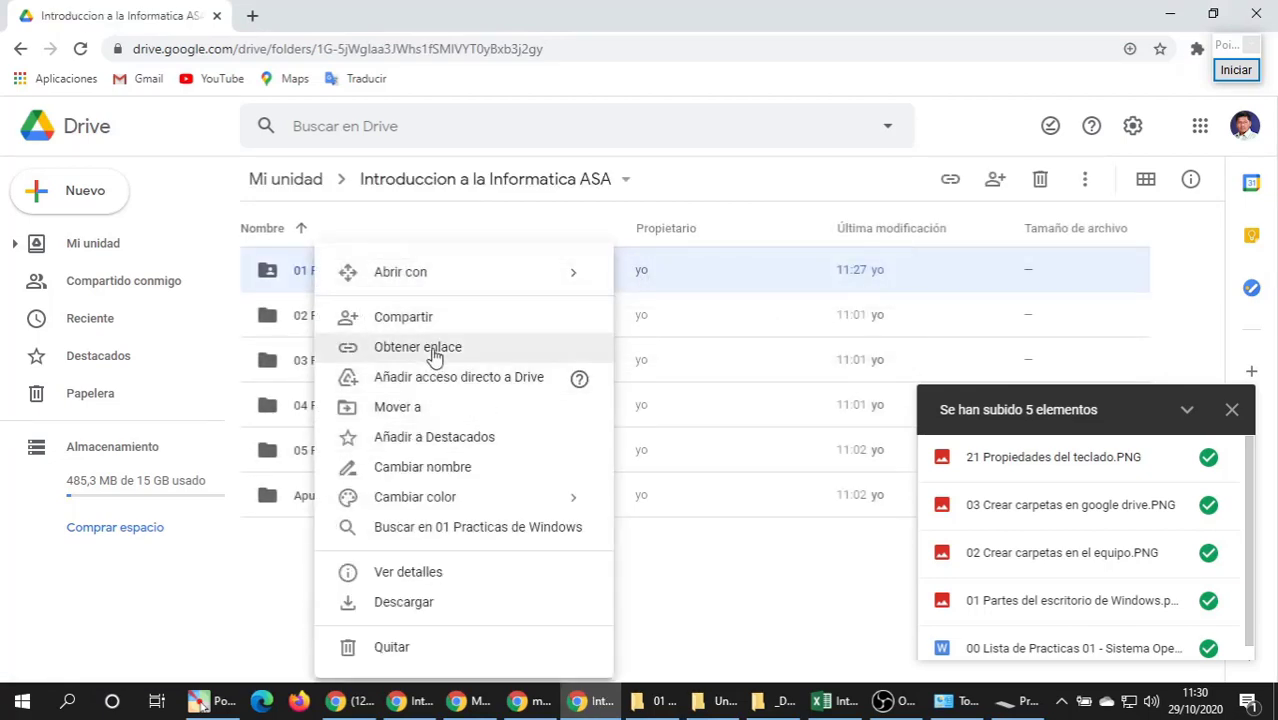
pyautogui.click(432, 350)
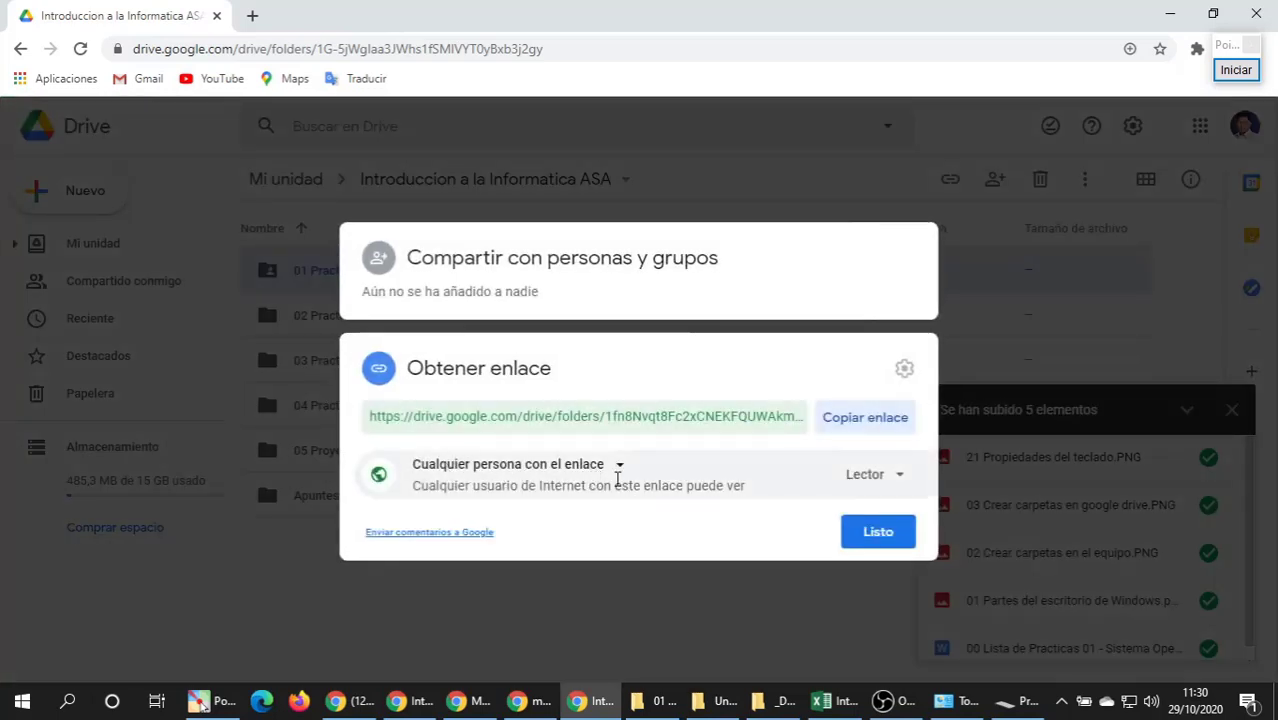
pyautogui.click(620, 470)
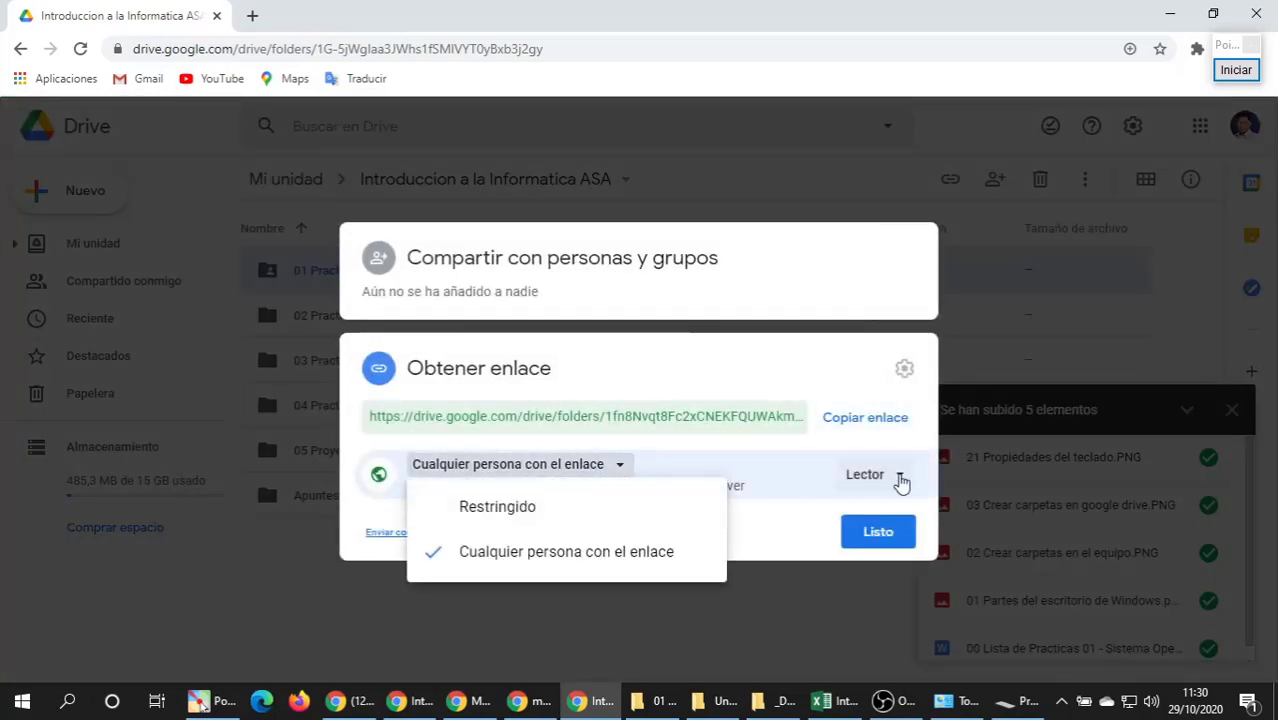
pyautogui.click(925, 360)
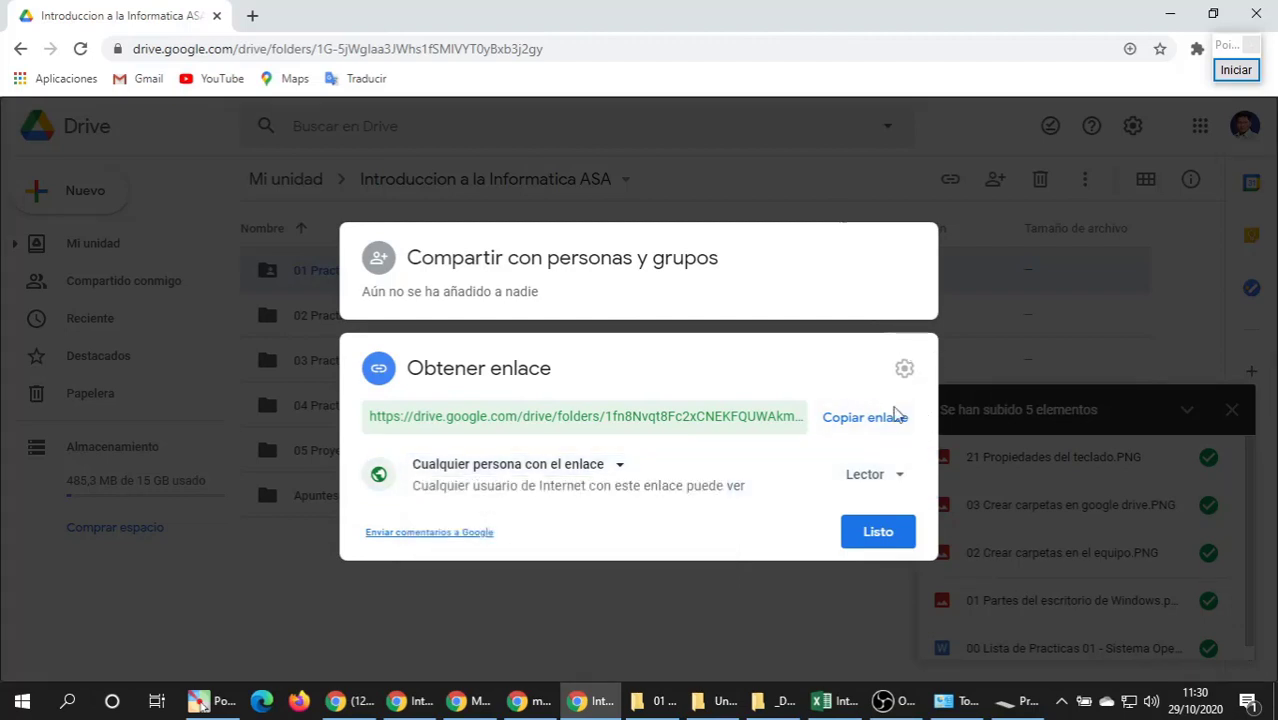
pyautogui.click(865, 540)
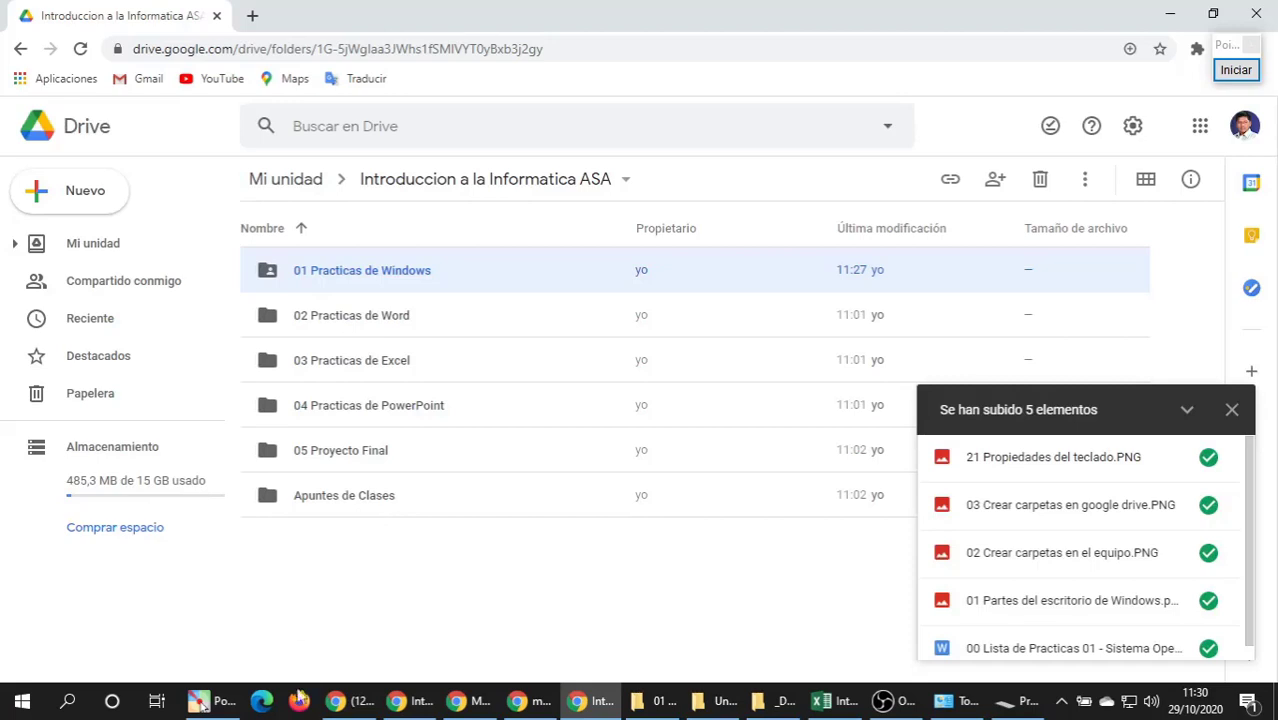
# - Move from the WhatsApp Web class chat through the course website back to the Google Meet presentation
pyautogui.click(345, 703)
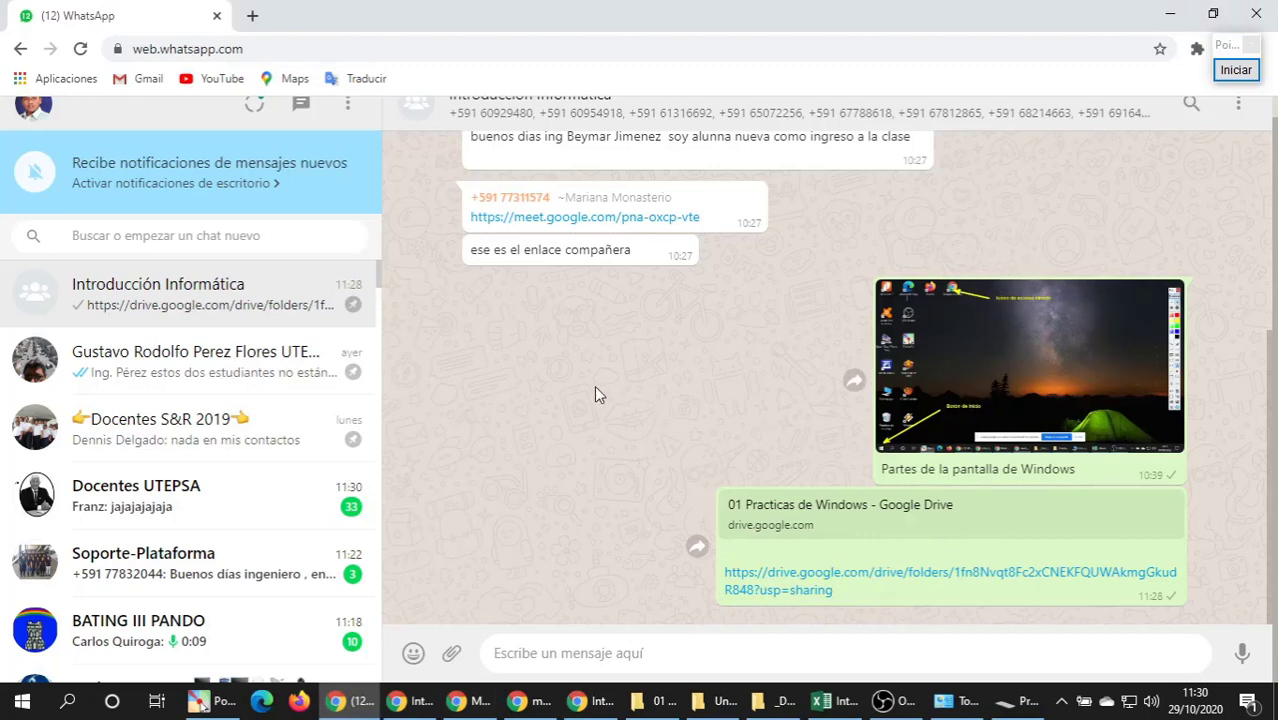
pyautogui.click(410, 702)
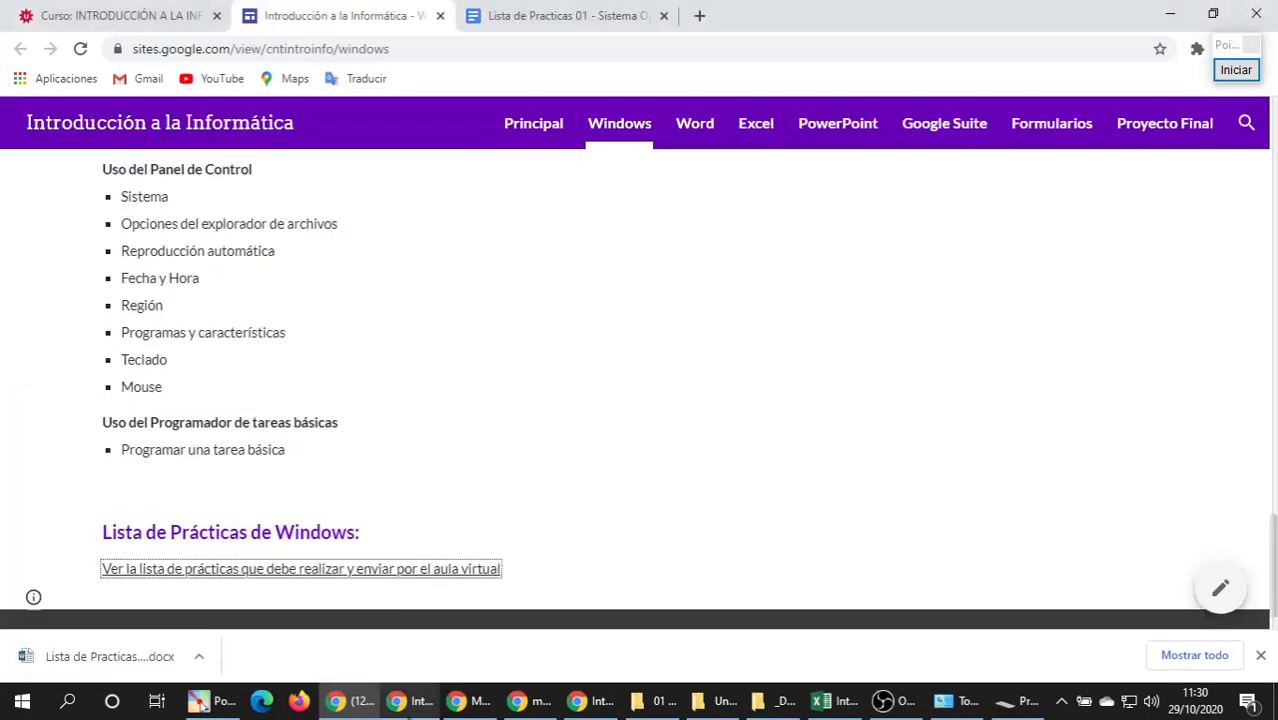
pyautogui.click(478, 701)
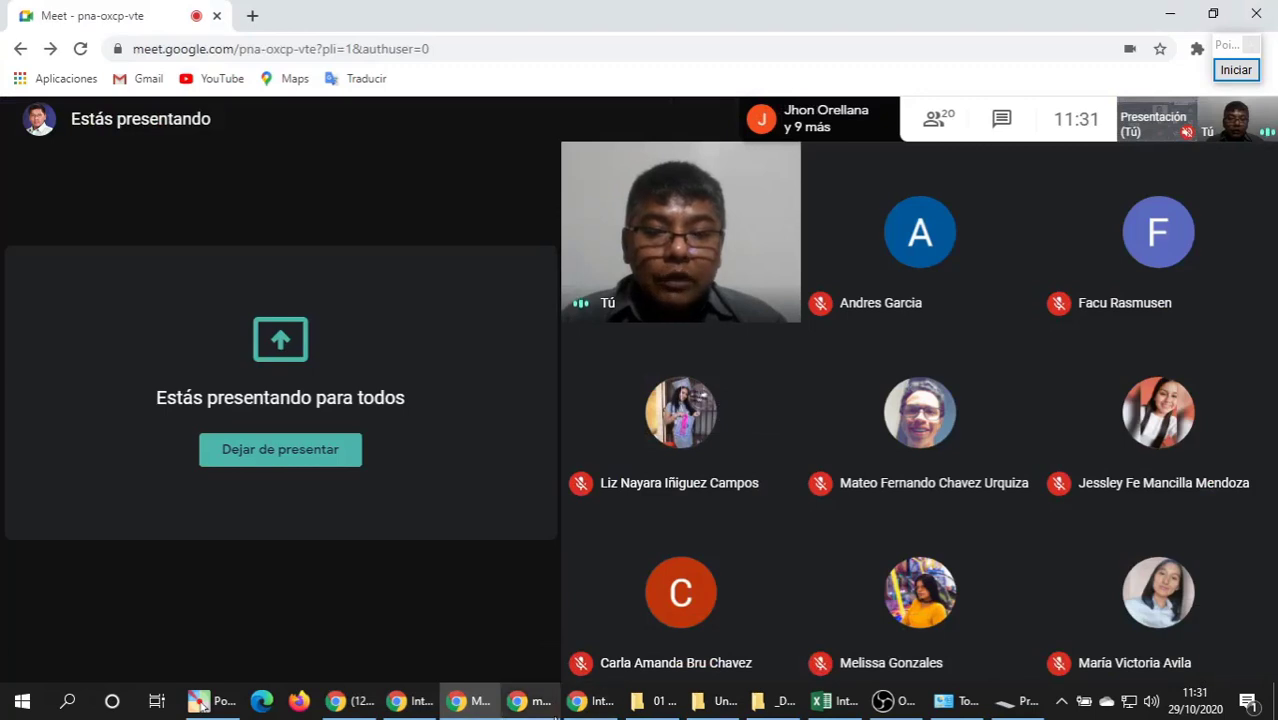
# - Keep the Google Meet class call on screen, still presenting to all 20 participants
pyautogui.moveTo(529, 708)
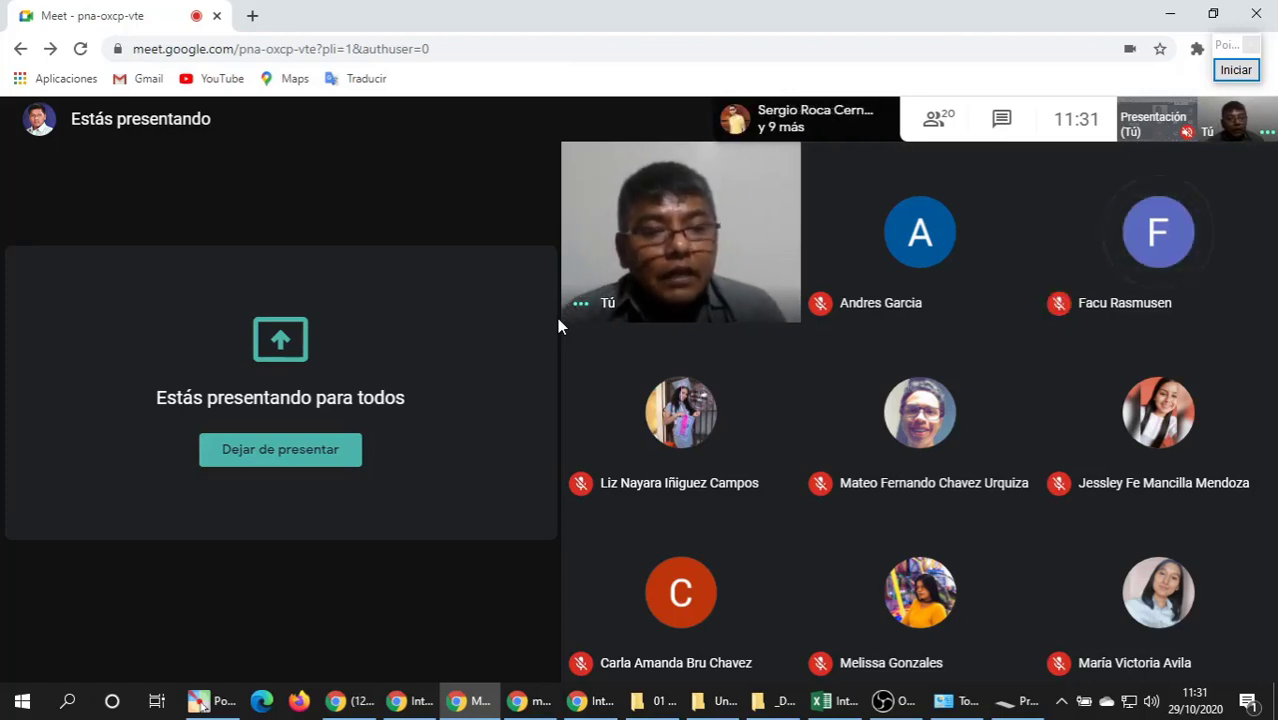
pyautogui.moveTo(472, 605)
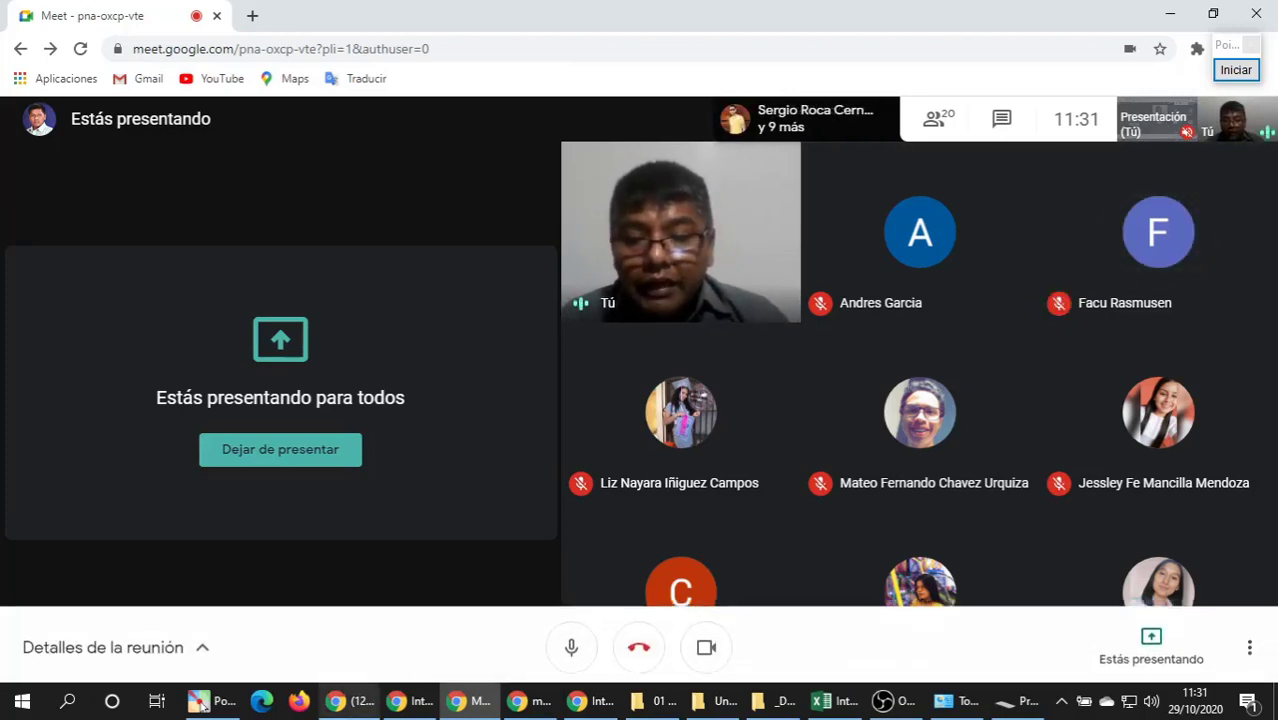
# - Look through the Moodle course's TEMA1 Windows section, then return to the Excel workbook's AST sheet
pyautogui.click(365, 710)
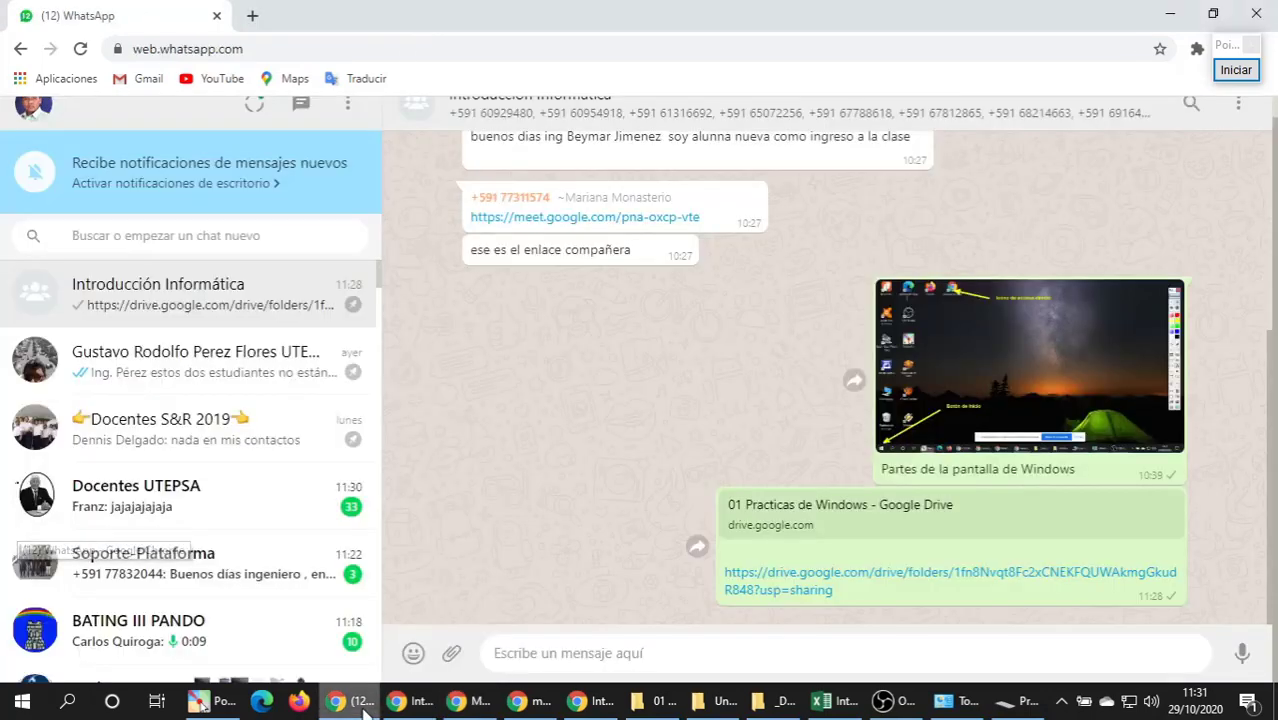
pyautogui.click(415, 700)
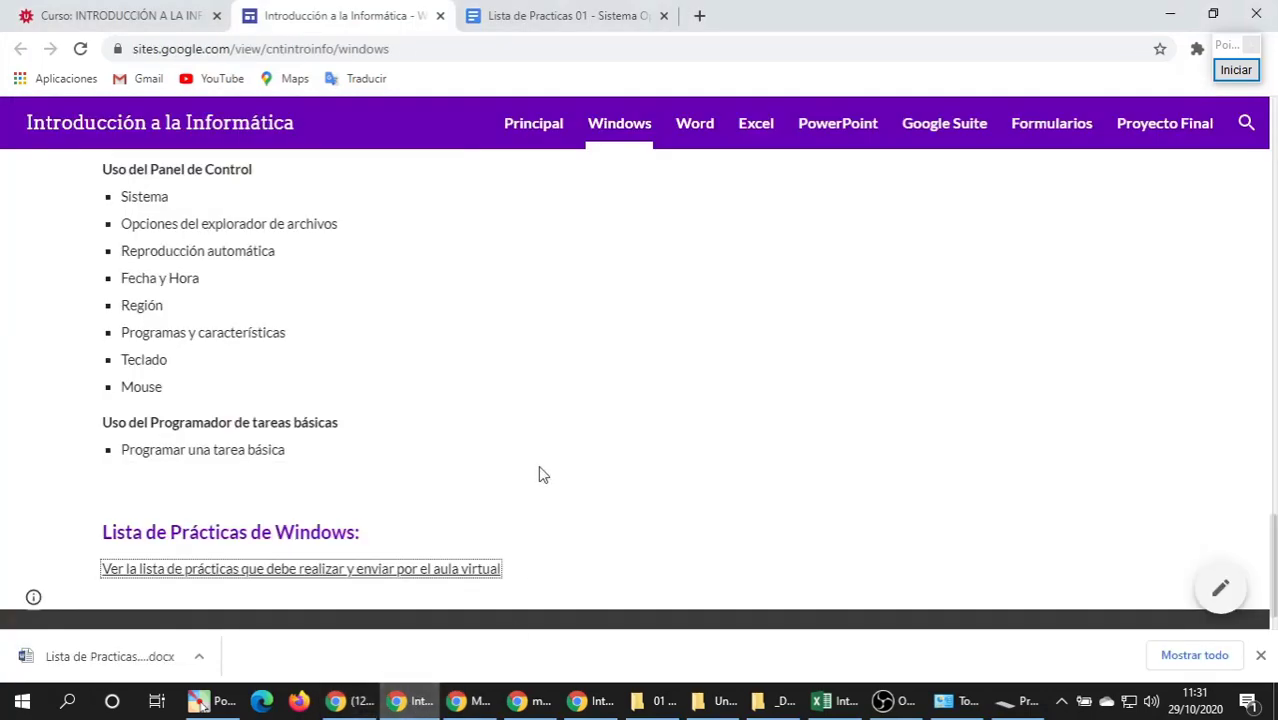
pyautogui.click(178, 22)
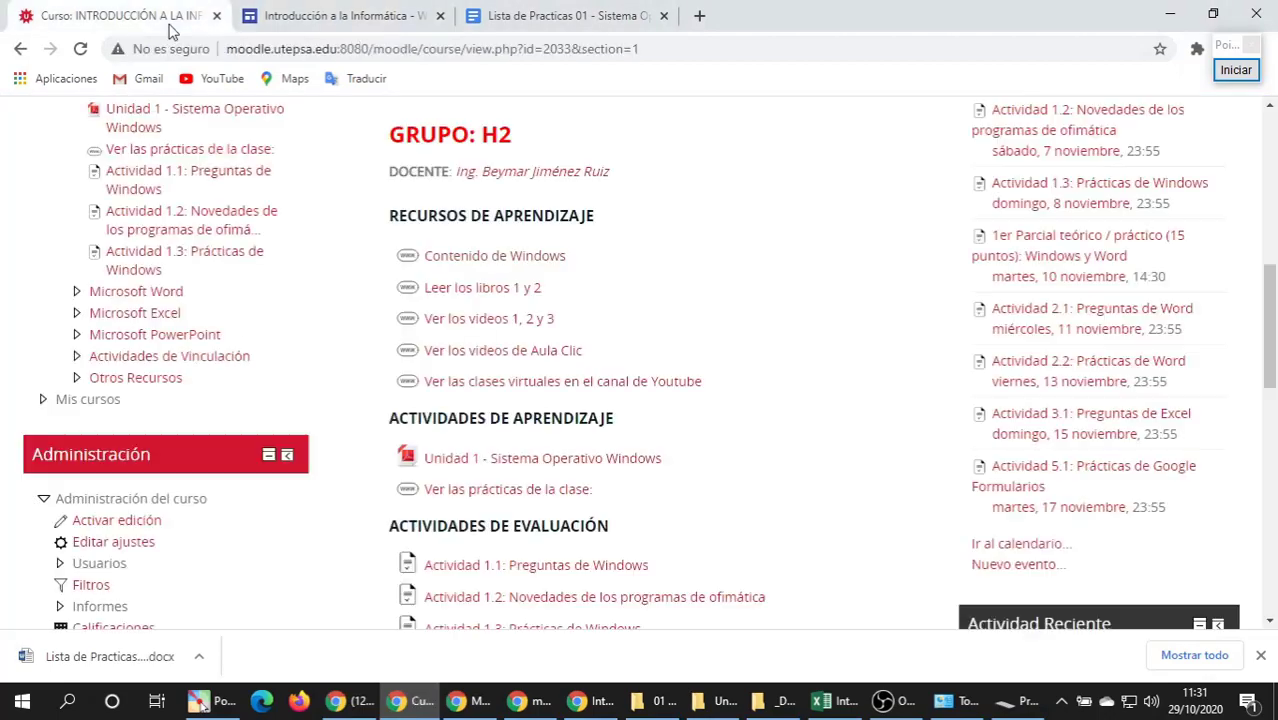
pyautogui.scroll(10, 674, 358)
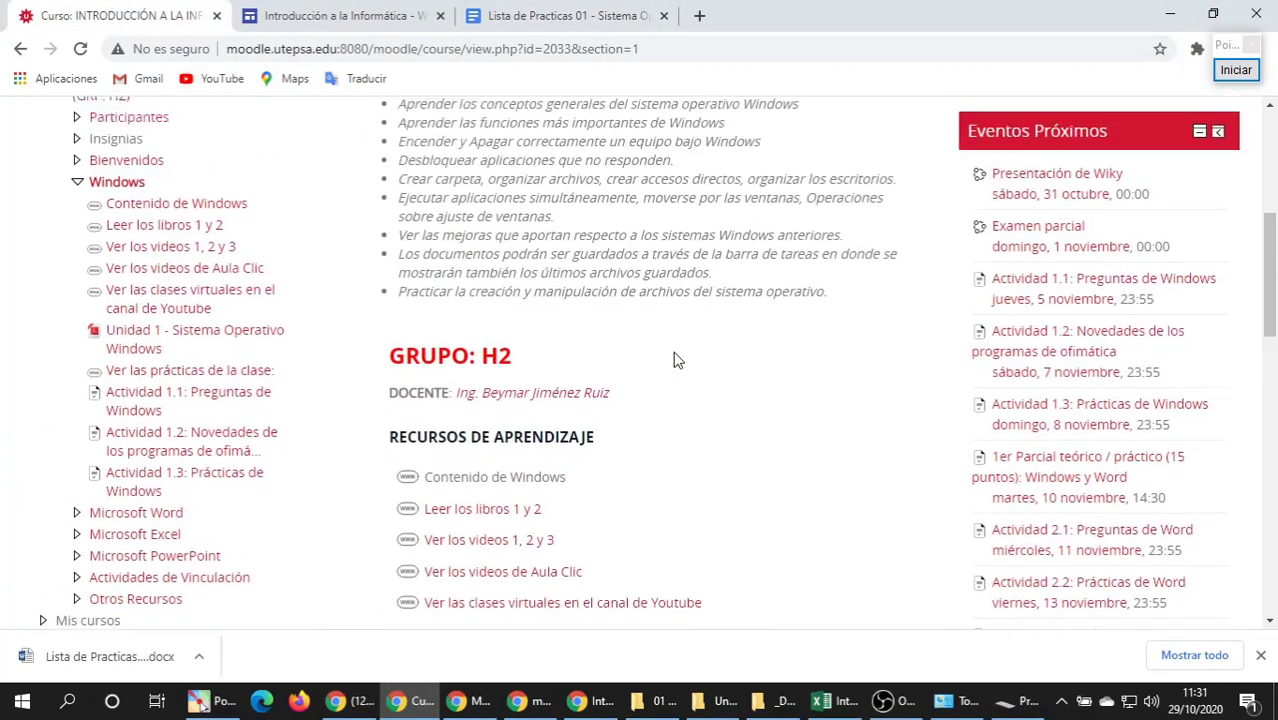
pyautogui.scroll(-3, 674, 352)
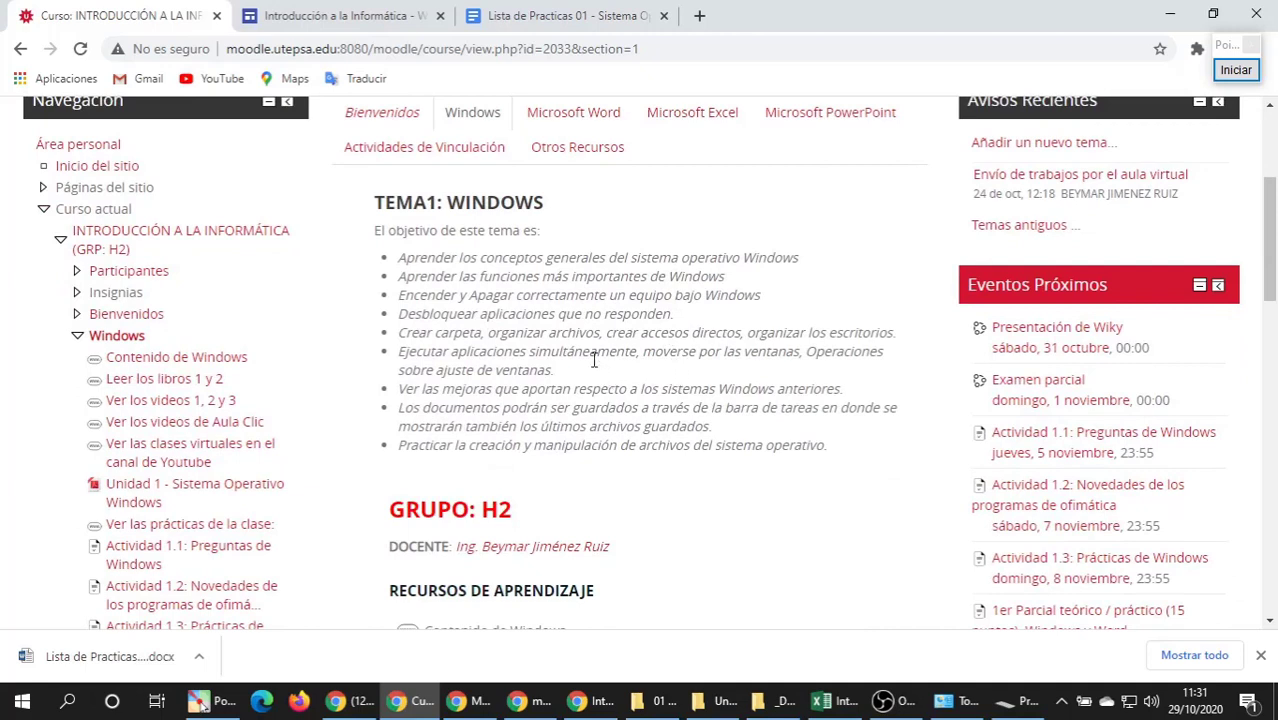
pyautogui.click(826, 700)
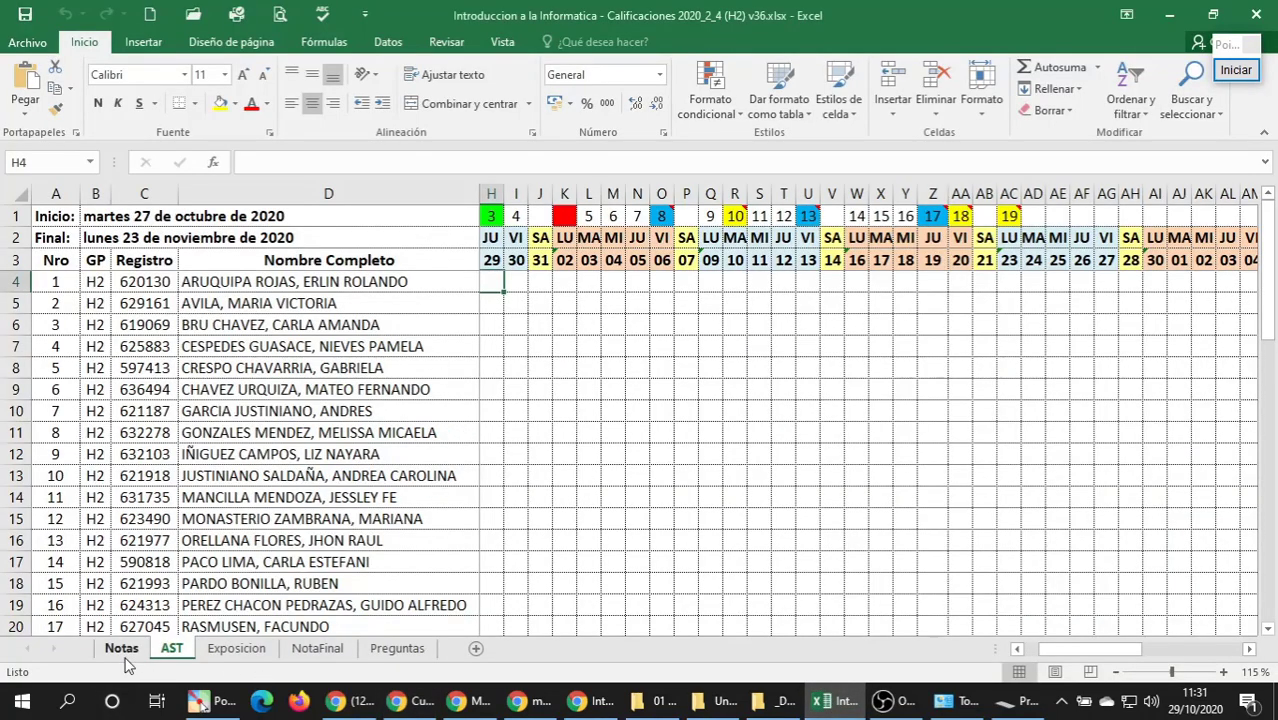
# - Bring the 27–28 October columns into view and mark F in F4 and S in G9
pyautogui.click(1018, 652)
pyautogui.click(1018, 652)
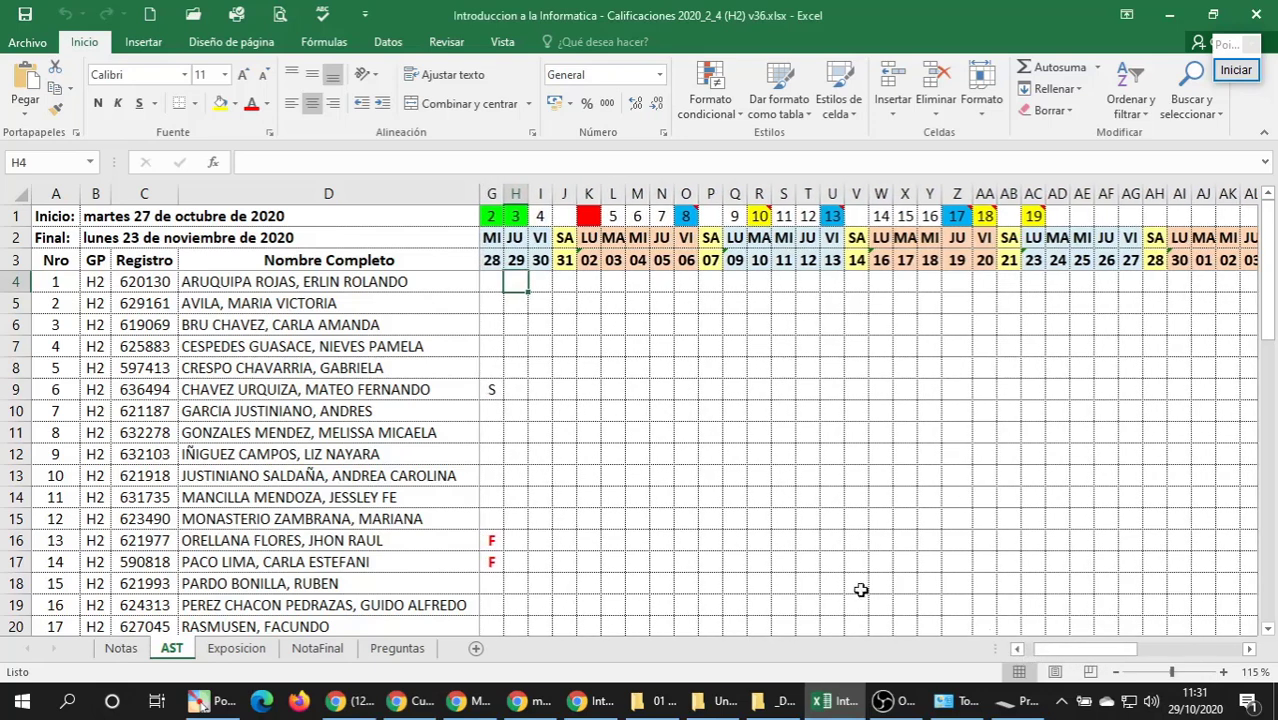
pyautogui.click(1016, 651)
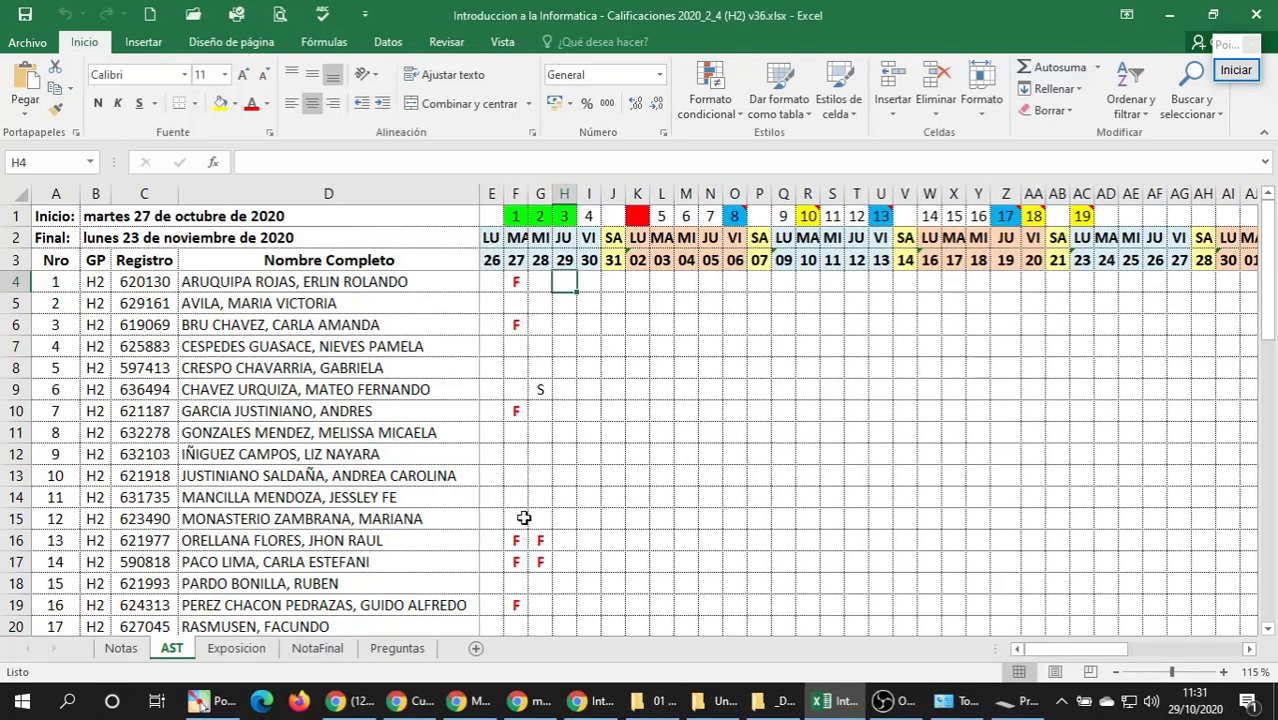
pyautogui.scroll(2, 520, 509)
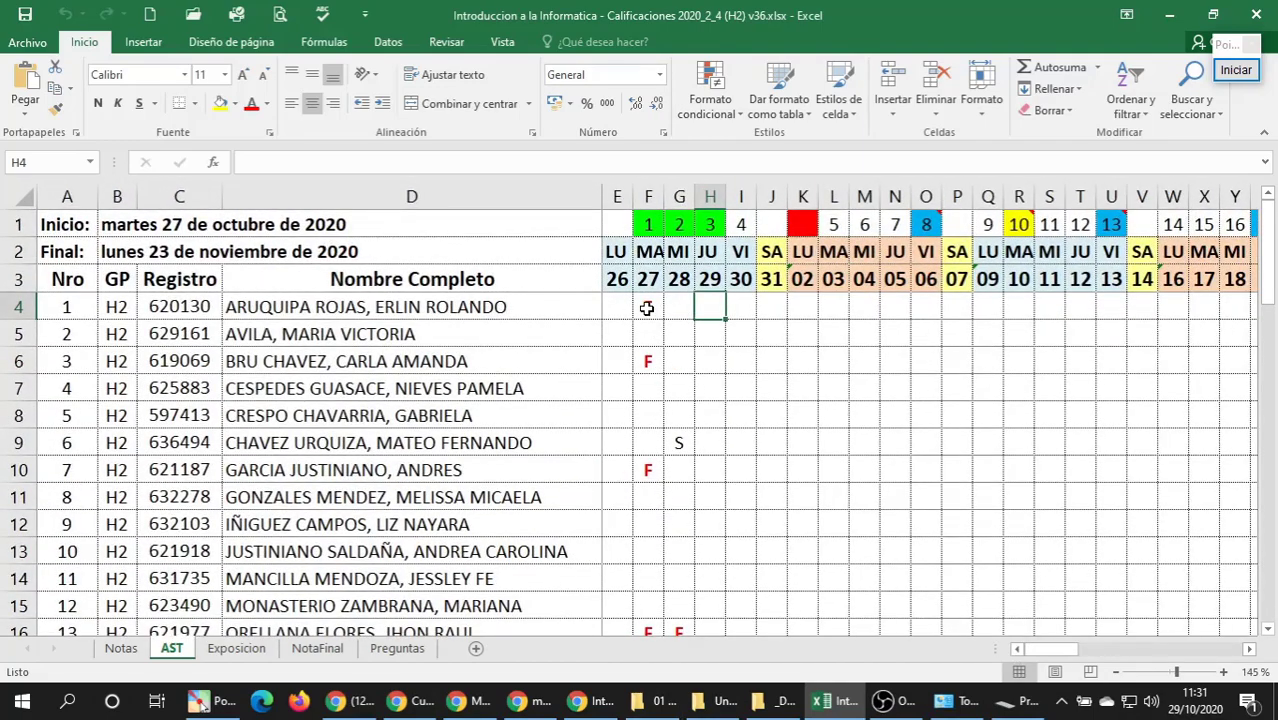
pyautogui.click(647, 308)
pyautogui.write('F')
pyautogui.hotkey('ctrl', 'Return')
pyautogui.click(650, 358)
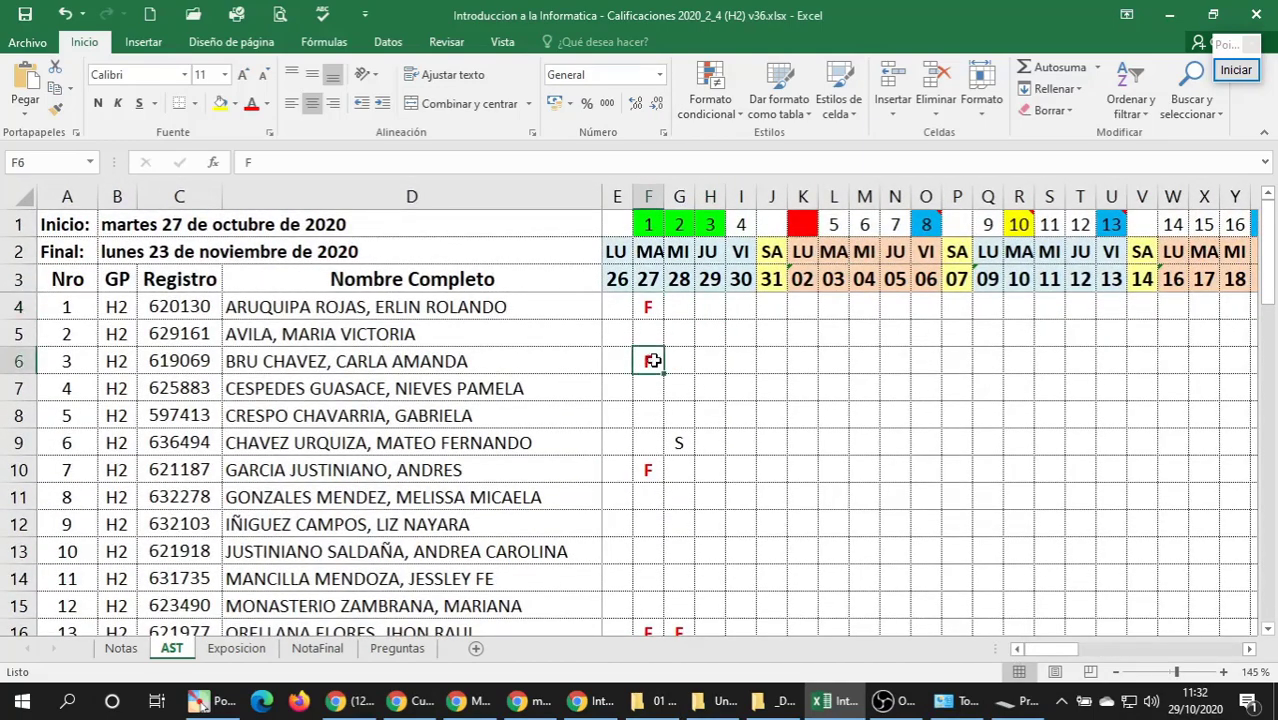
pyautogui.scroll(-1, 665, 436)
pyautogui.click(681, 361)
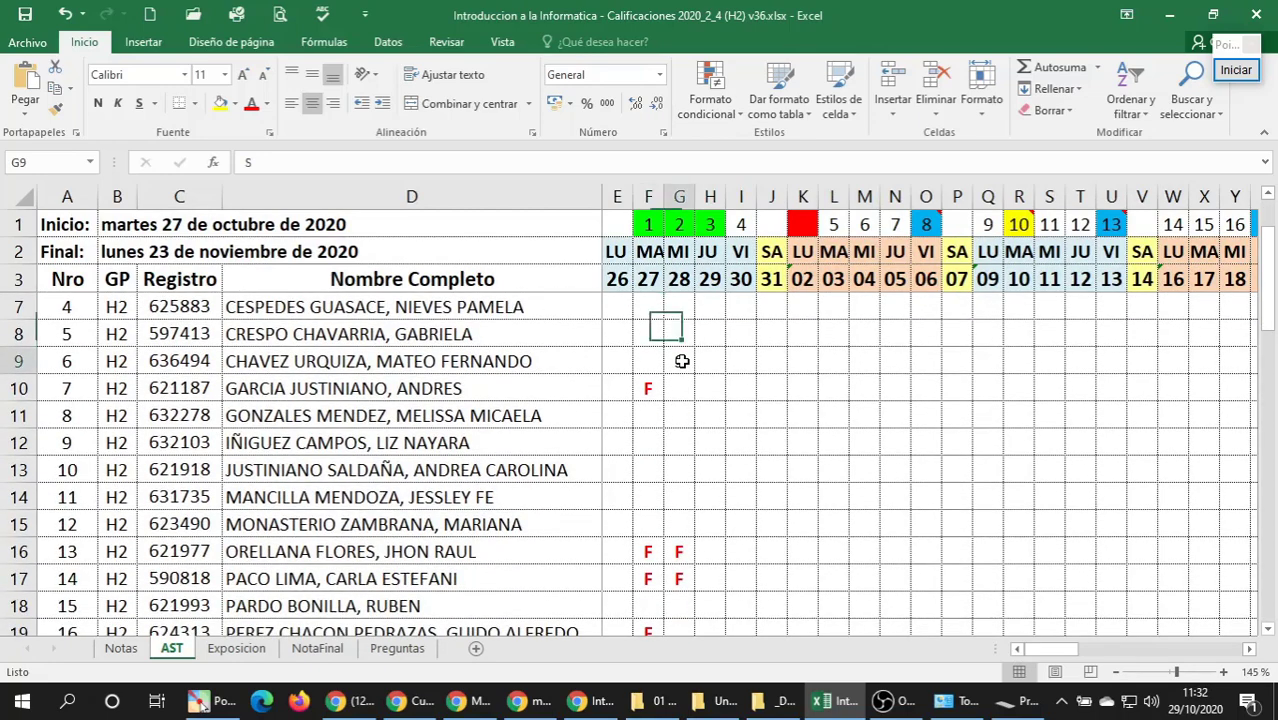
pyautogui.write('S')
pyautogui.hotkey('ctrl', 'Return')
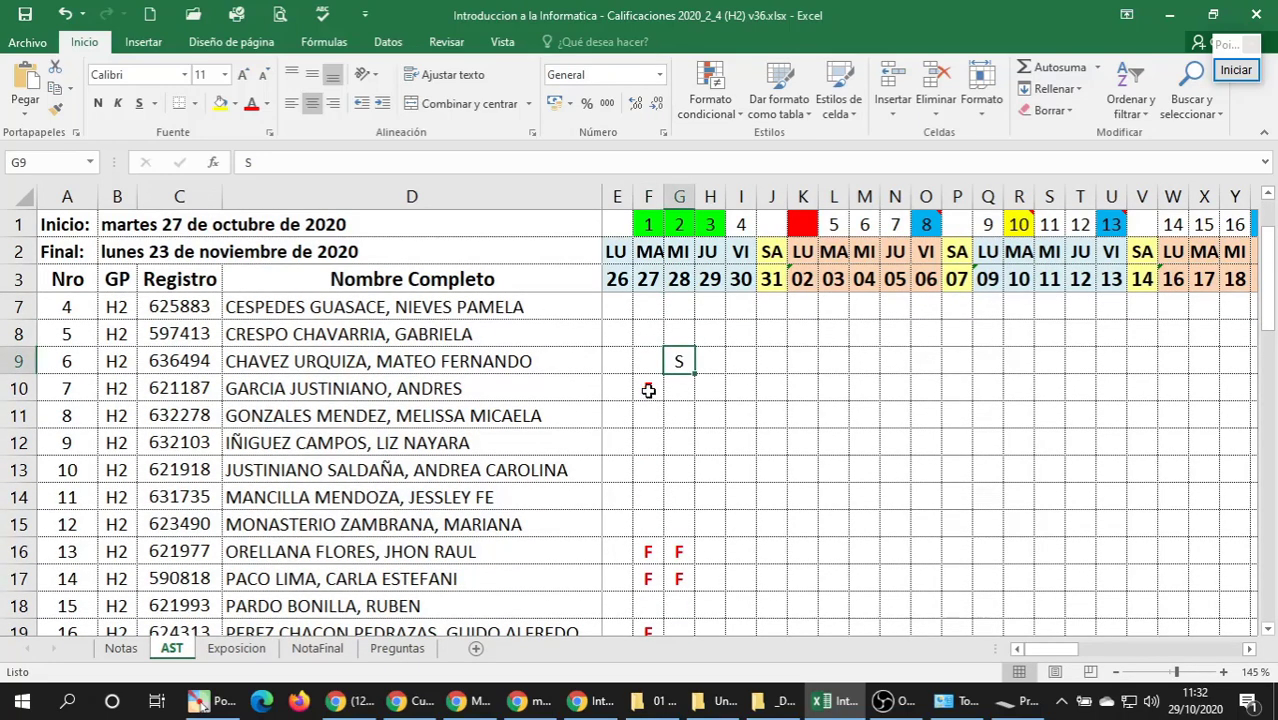
# - Mark absences F in F10 and G16, then look over cells F17 and G17
pyautogui.click(648, 390)
pyautogui.write('F')
pyautogui.hotkey('ctrl', 'Return')
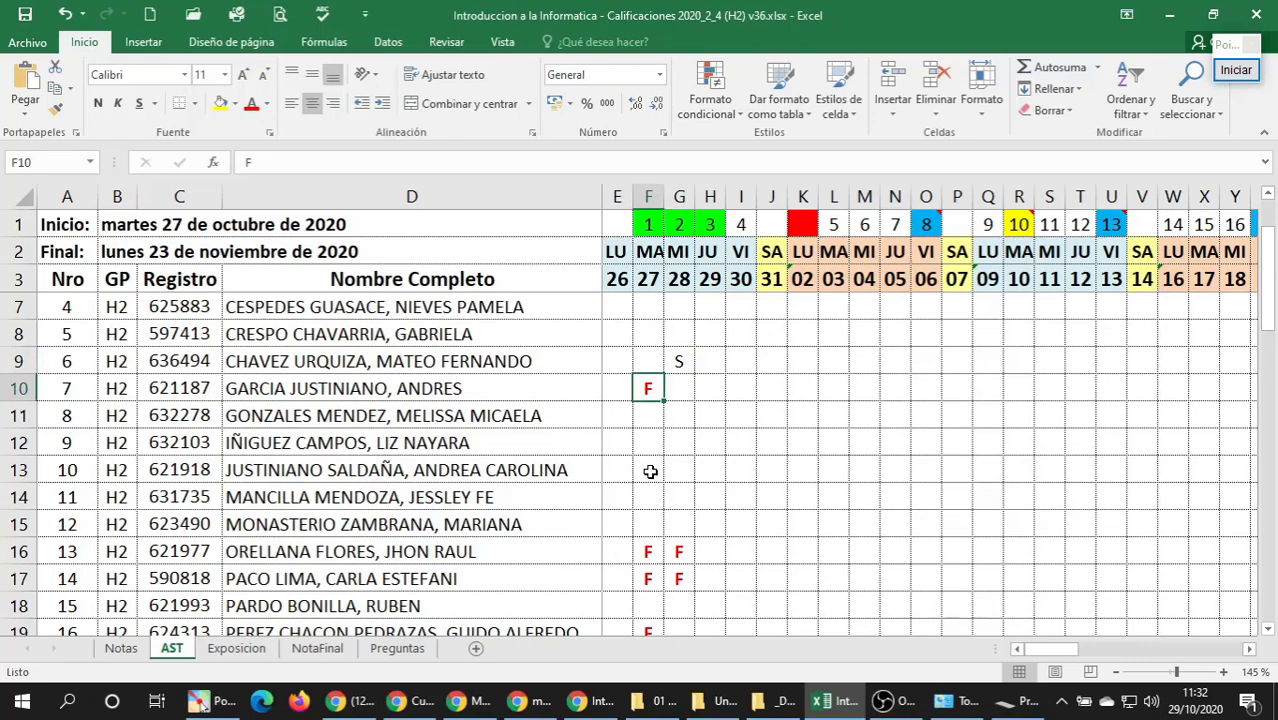
pyautogui.scroll(-1, 649, 472)
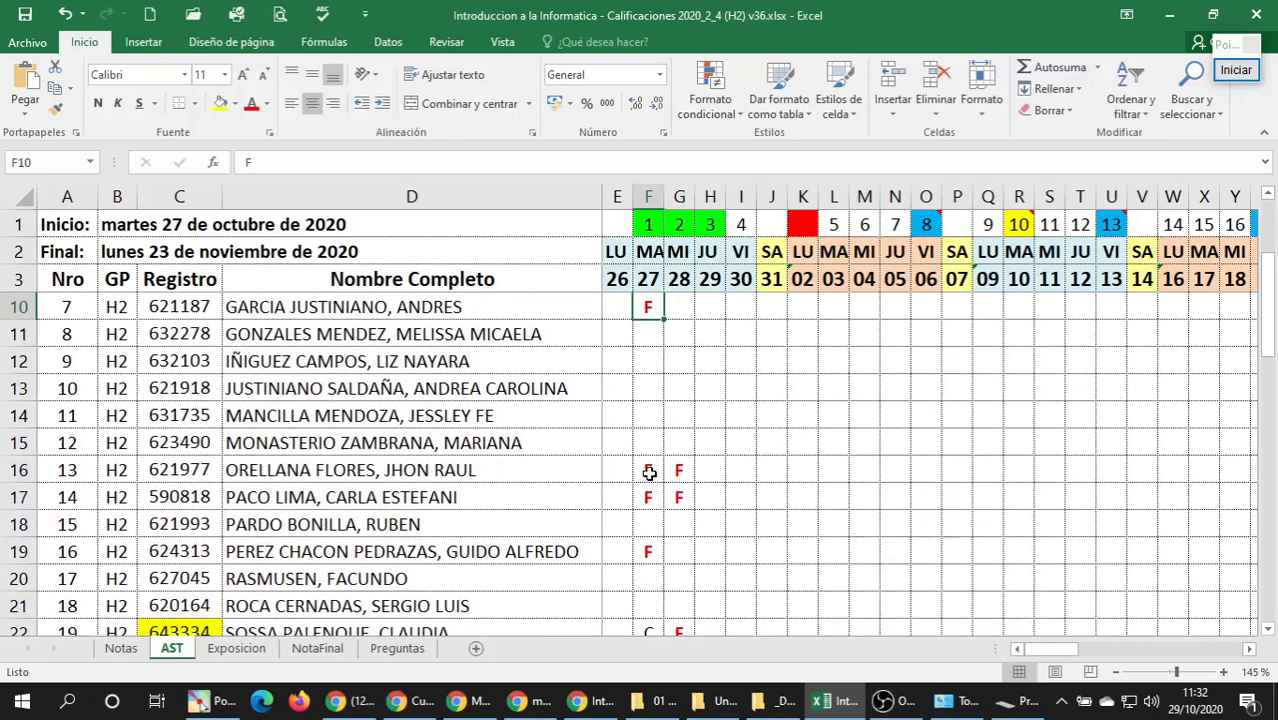
pyautogui.click(650, 472)
pyautogui.click(679, 472)
pyautogui.write('F')
pyautogui.hotkey('ctrl', 'Return')
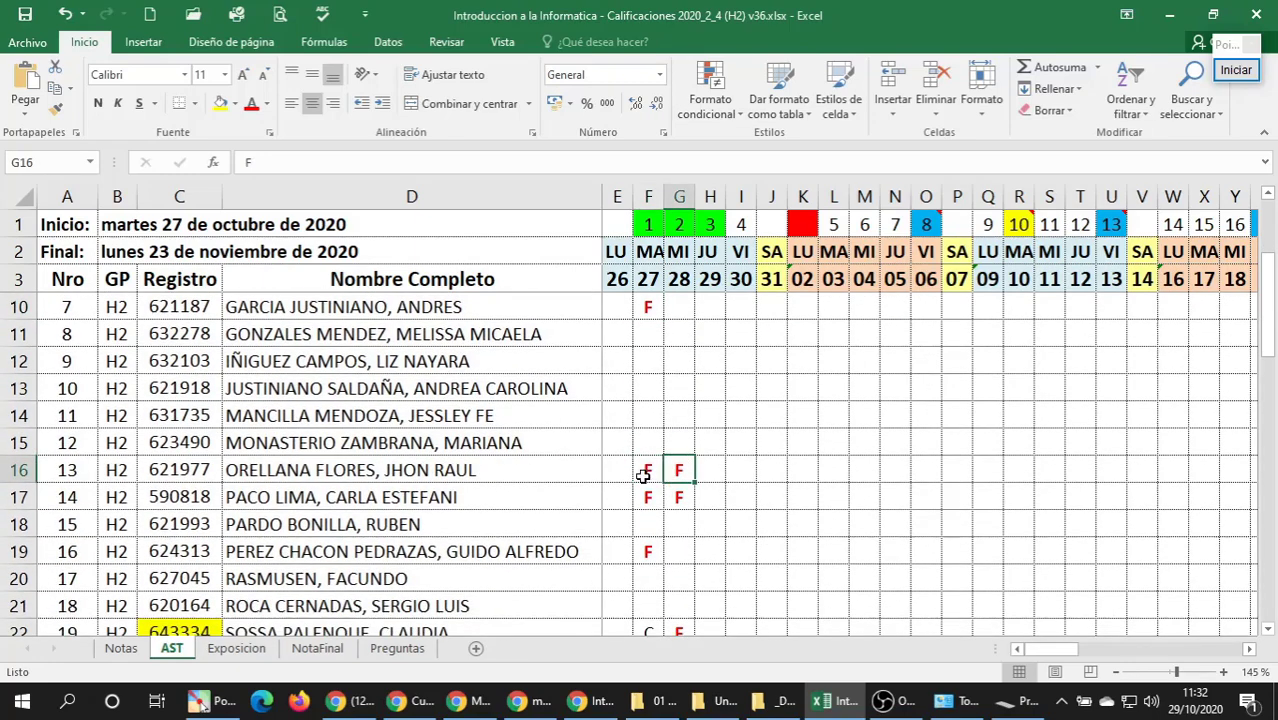
pyautogui.click(645, 500)
pyautogui.click(679, 498)
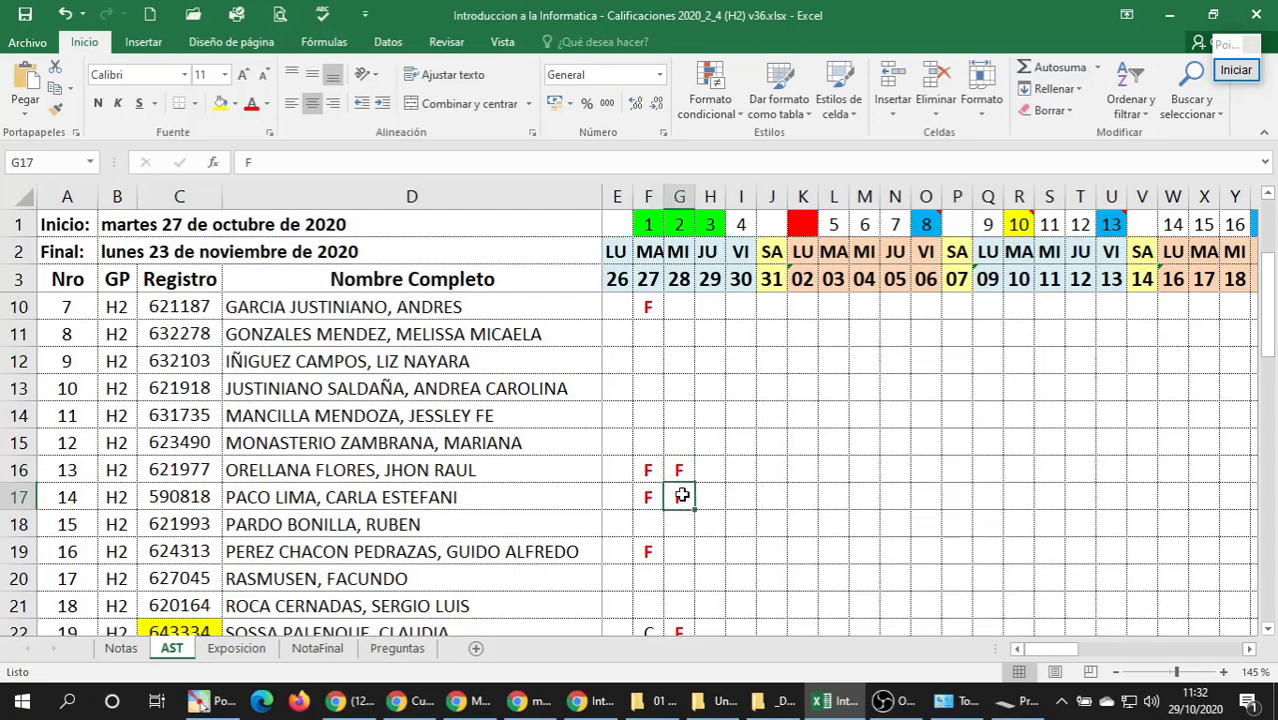
pyautogui.click(652, 500)
pyautogui.click(680, 498)
# - Review the existing marks in F19, F22, G22, F23 and F25
pyautogui.scroll(-1, 680, 498)
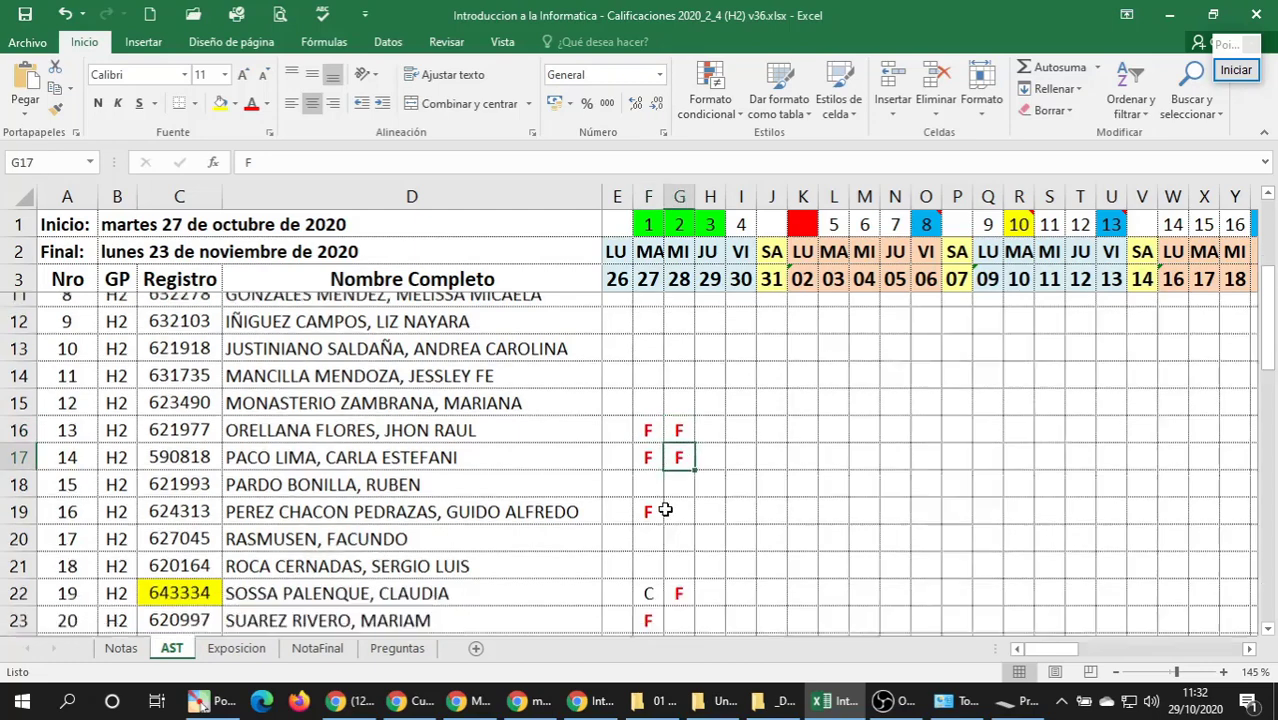
pyautogui.click(648, 477)
pyautogui.scroll(-2, 640, 515)
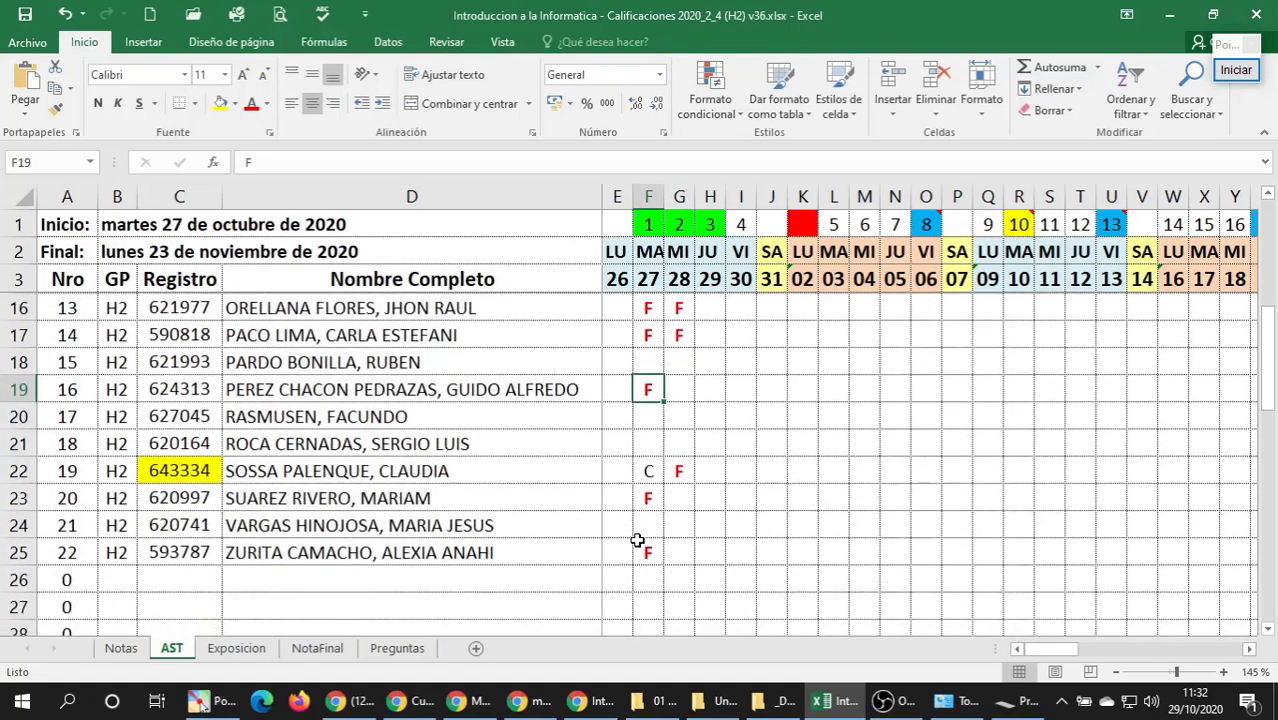
pyautogui.scroll(1, 652, 518)
pyautogui.click(649, 474)
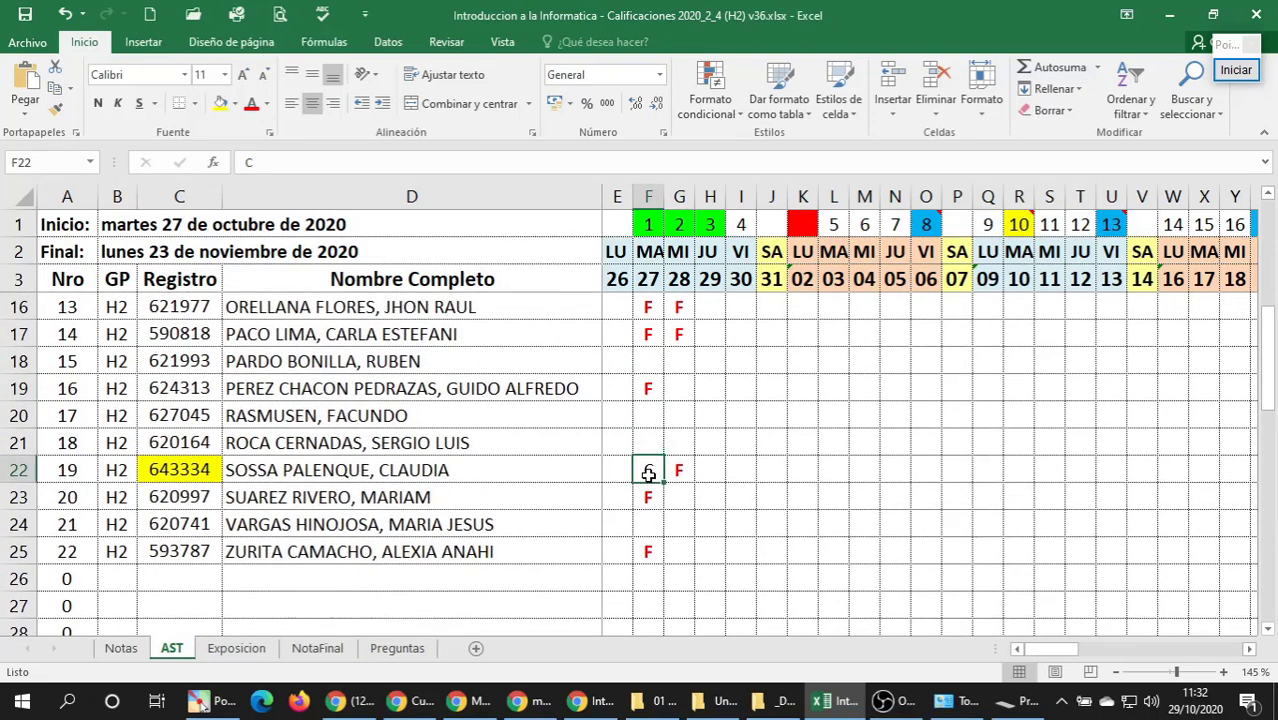
pyautogui.click(681, 474)
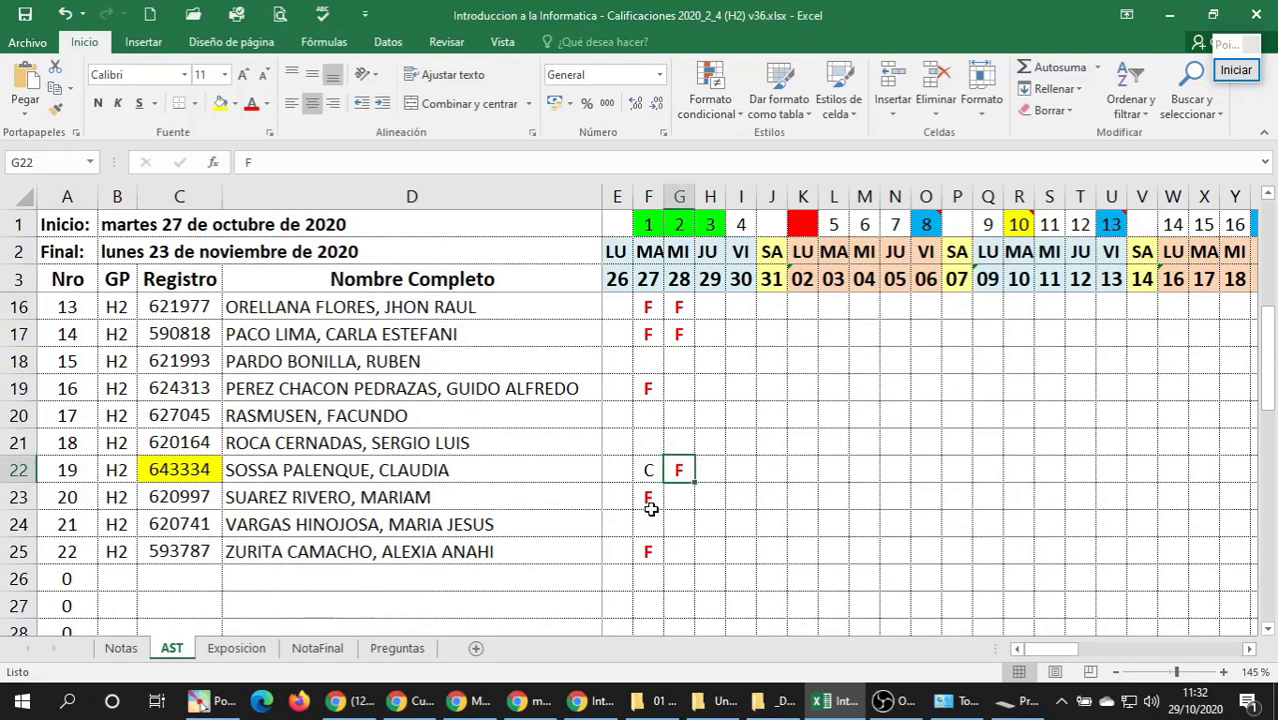
pyautogui.click(651, 506)
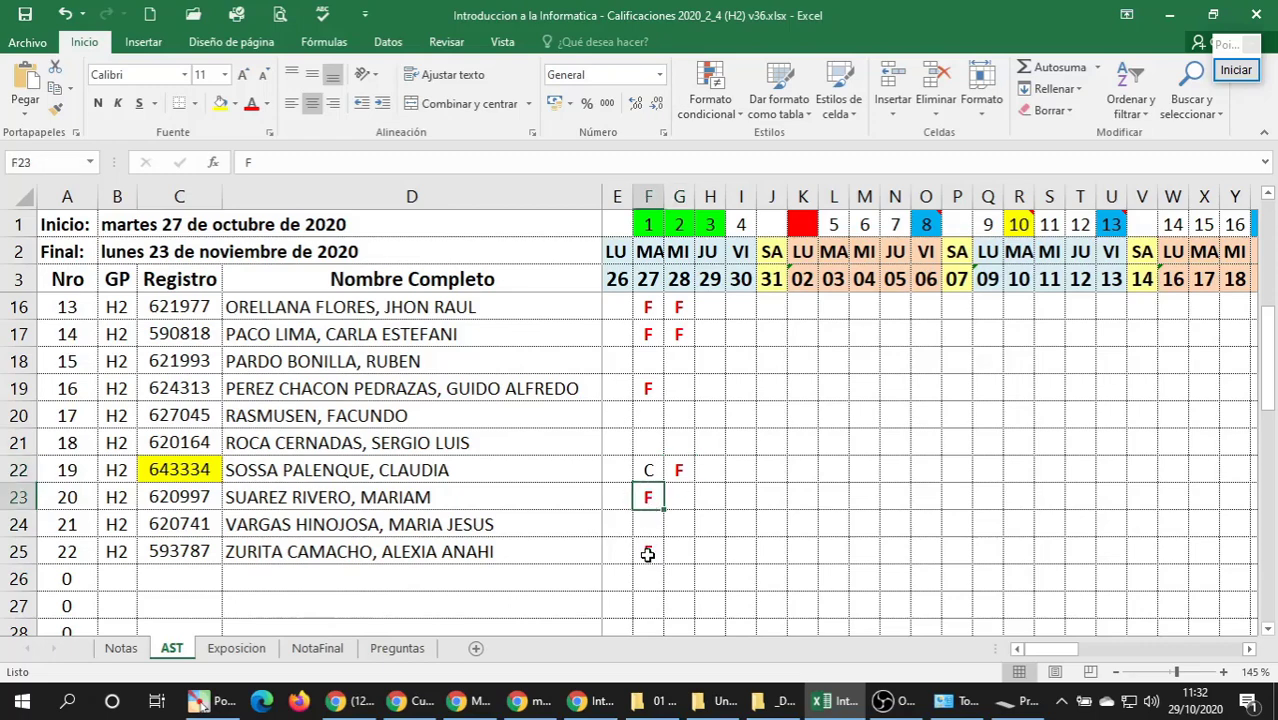
pyautogui.click(648, 554)
# - Scroll to the TOTAL columns to review the attendance totals and points
pyautogui.scroll(2, 764, 579)
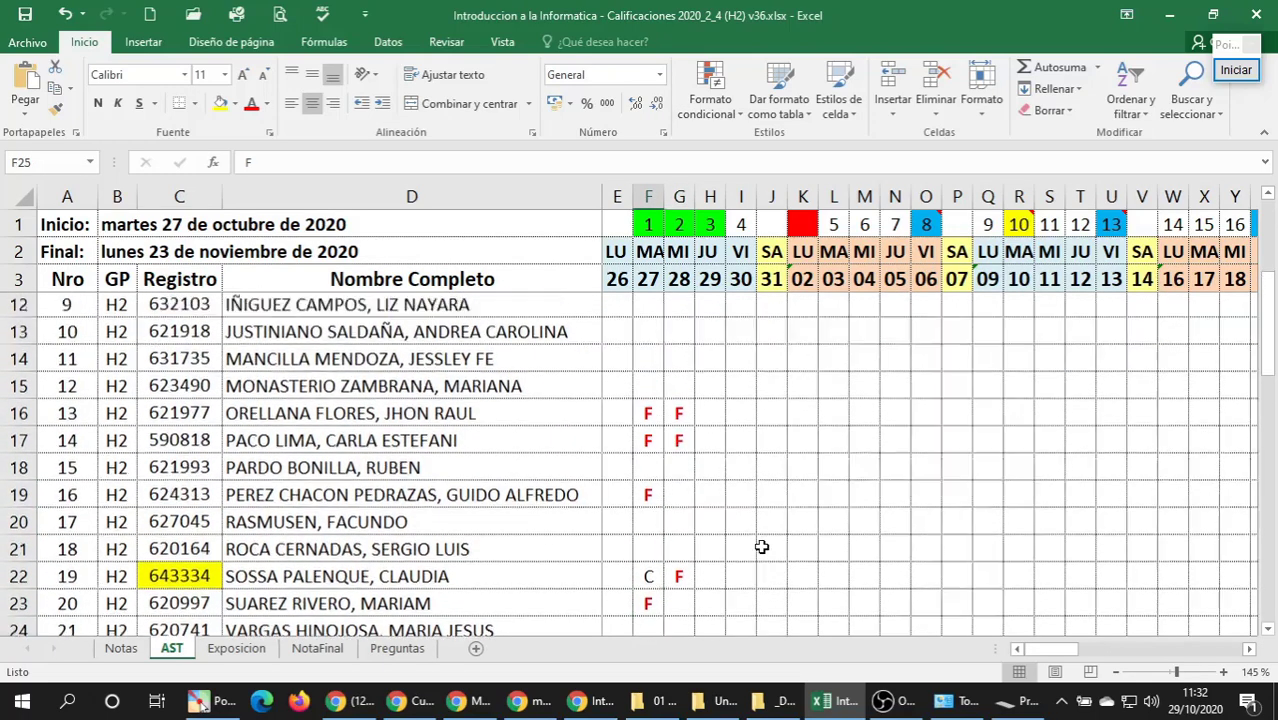
pyautogui.scroll(3, 762, 545)
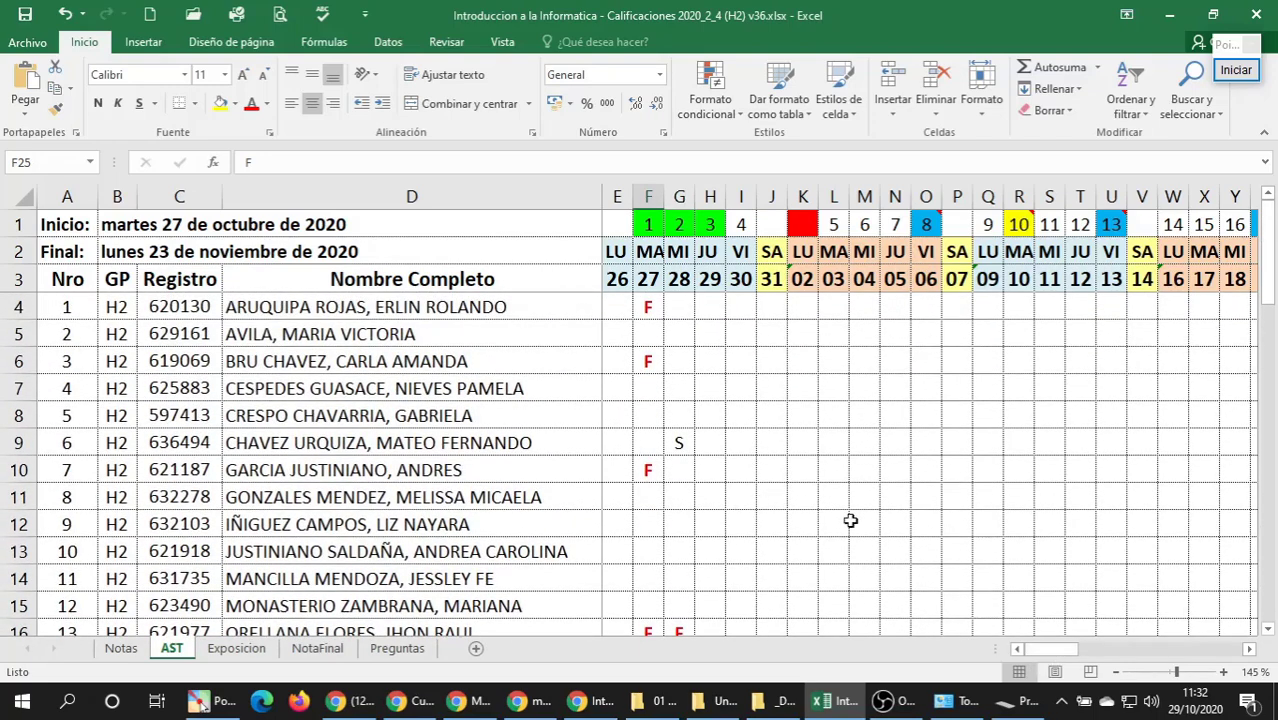
pyautogui.moveTo(1058, 652); pyautogui.dragTo(1206, 659)
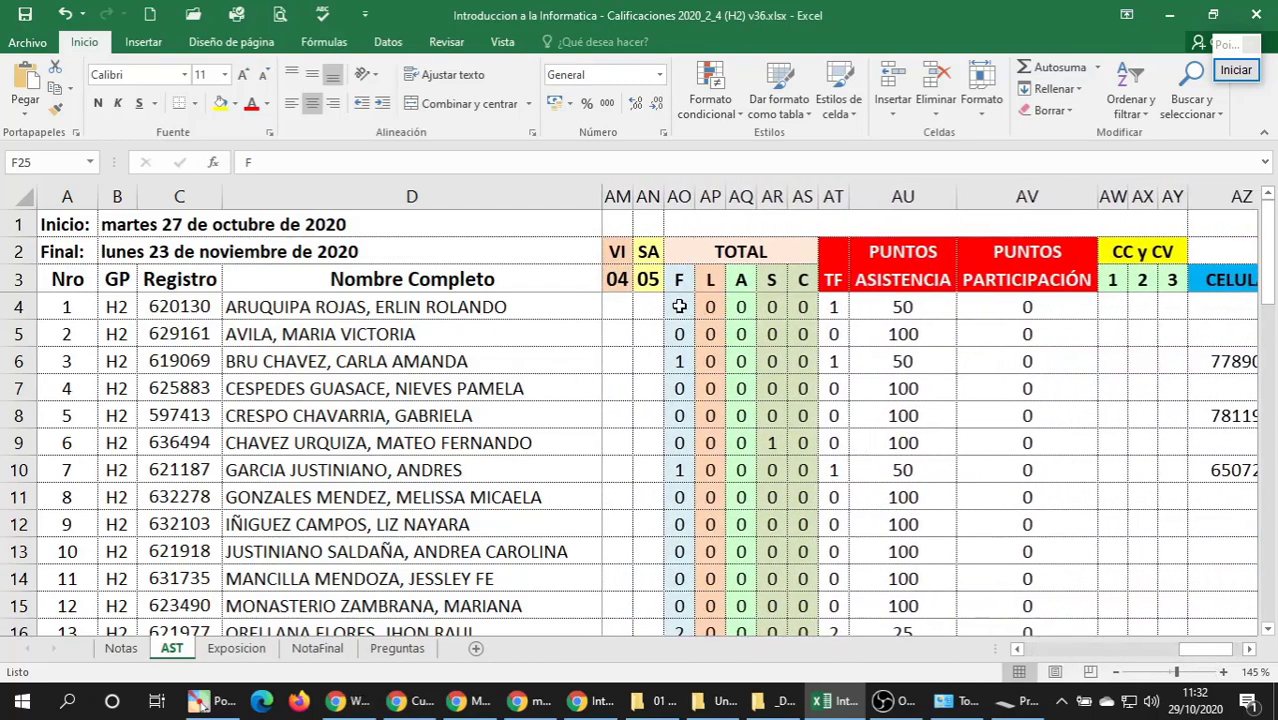
pyautogui.scroll(-1, 678, 472)
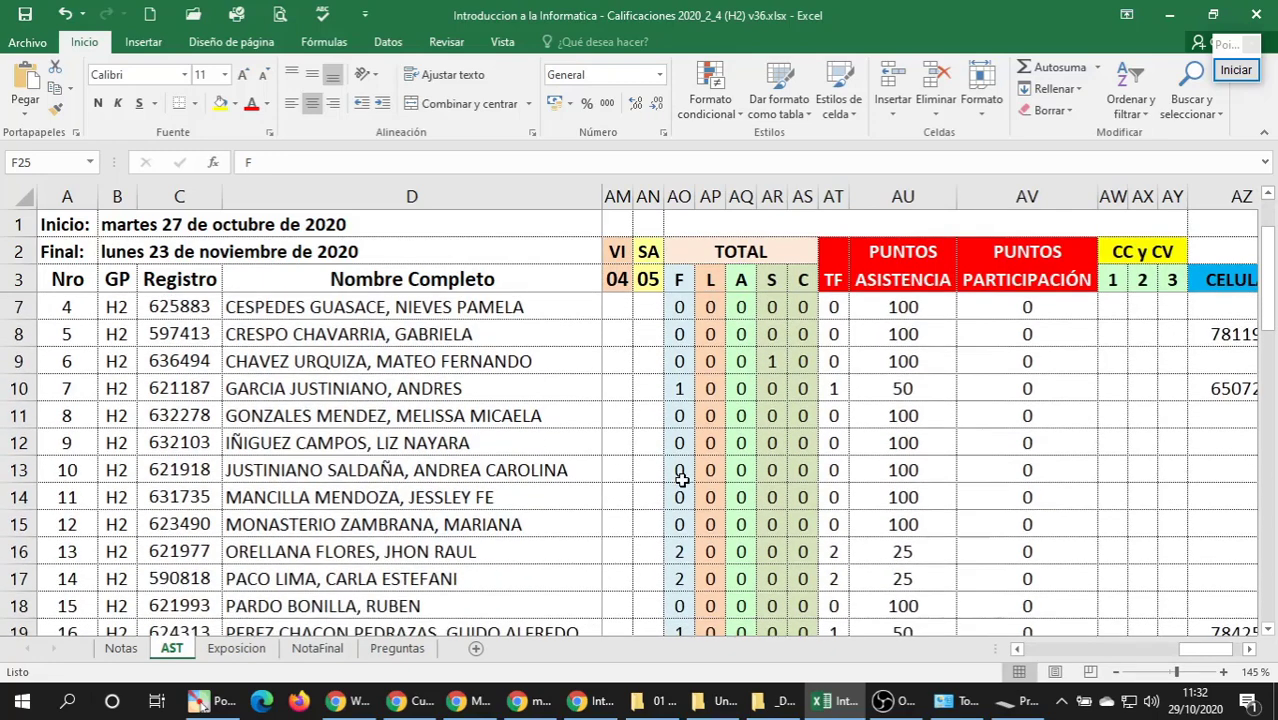
pyautogui.click(674, 558)
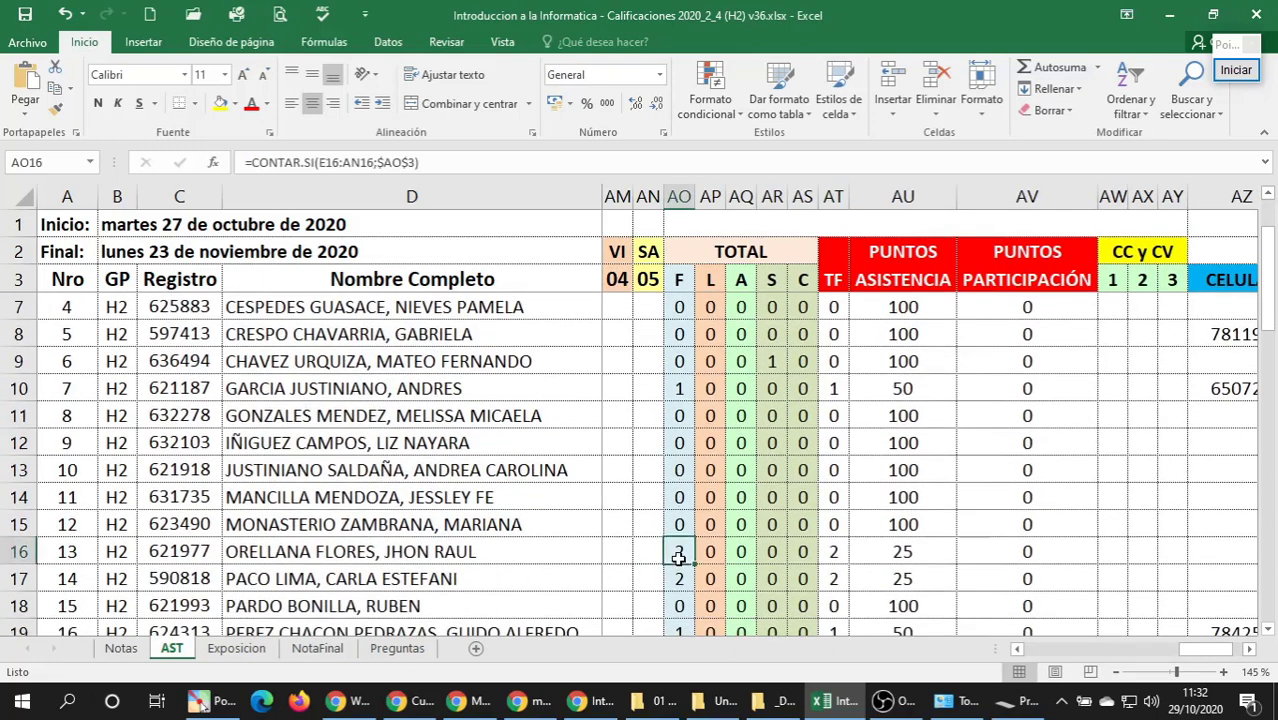
pyautogui.click(682, 582)
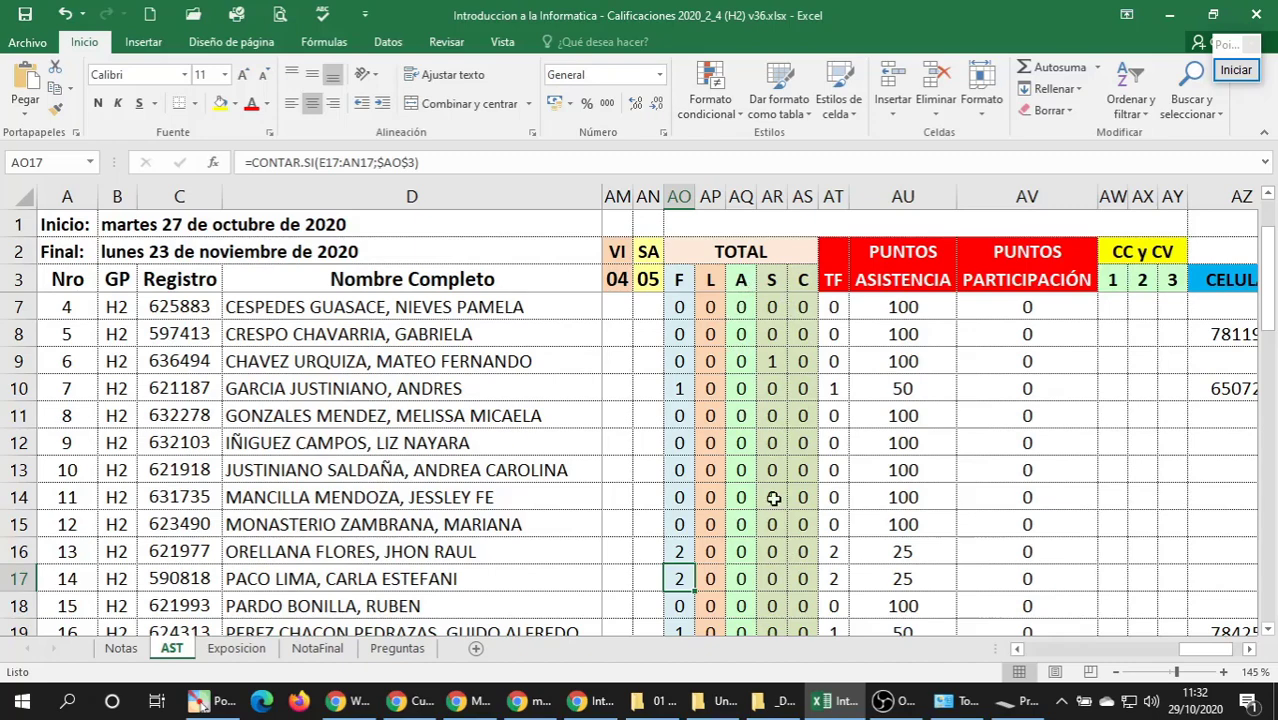
pyautogui.click(772, 358)
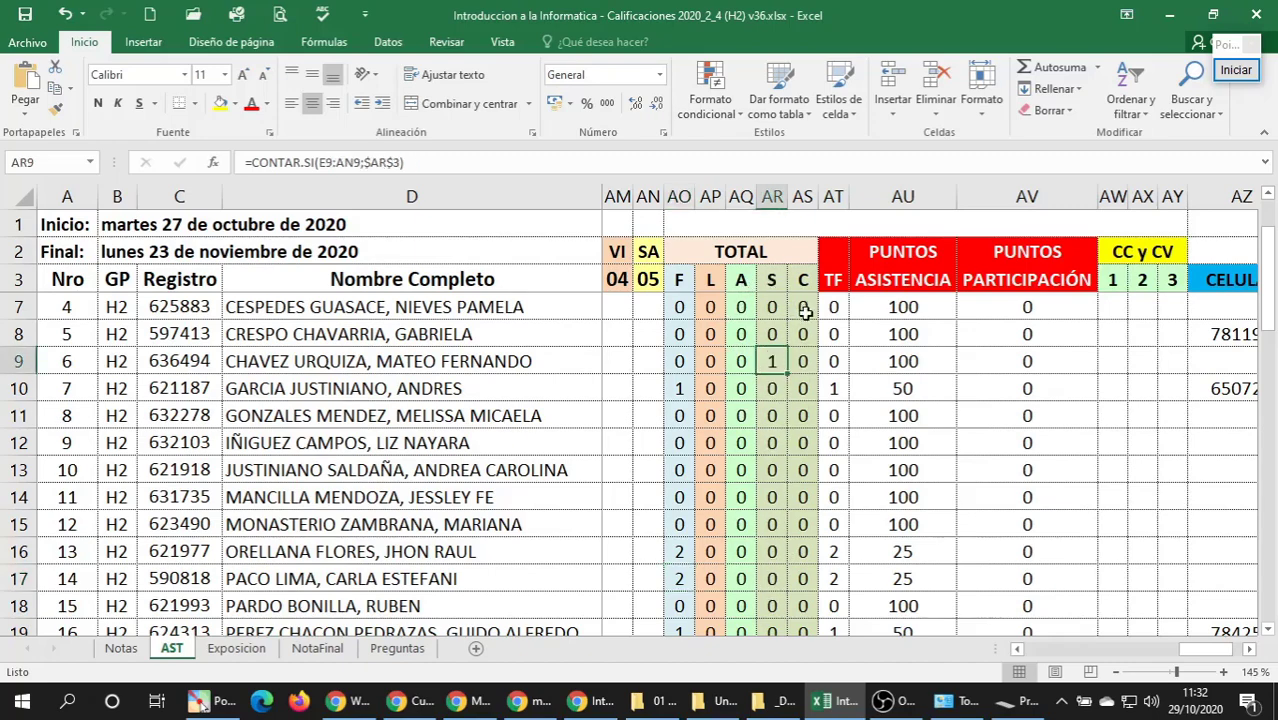
pyautogui.scroll(-1, 802, 406)
pyautogui.scroll(-1, 804, 467)
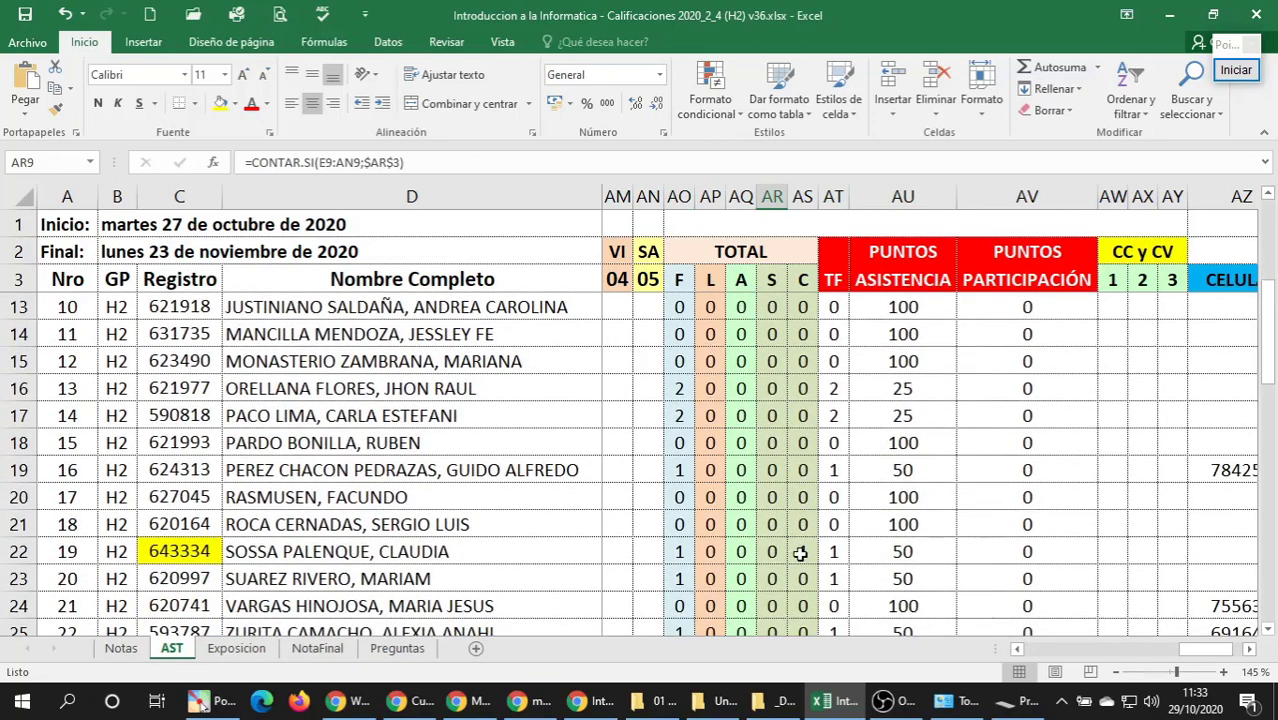
pyautogui.scroll(3, 806, 515)
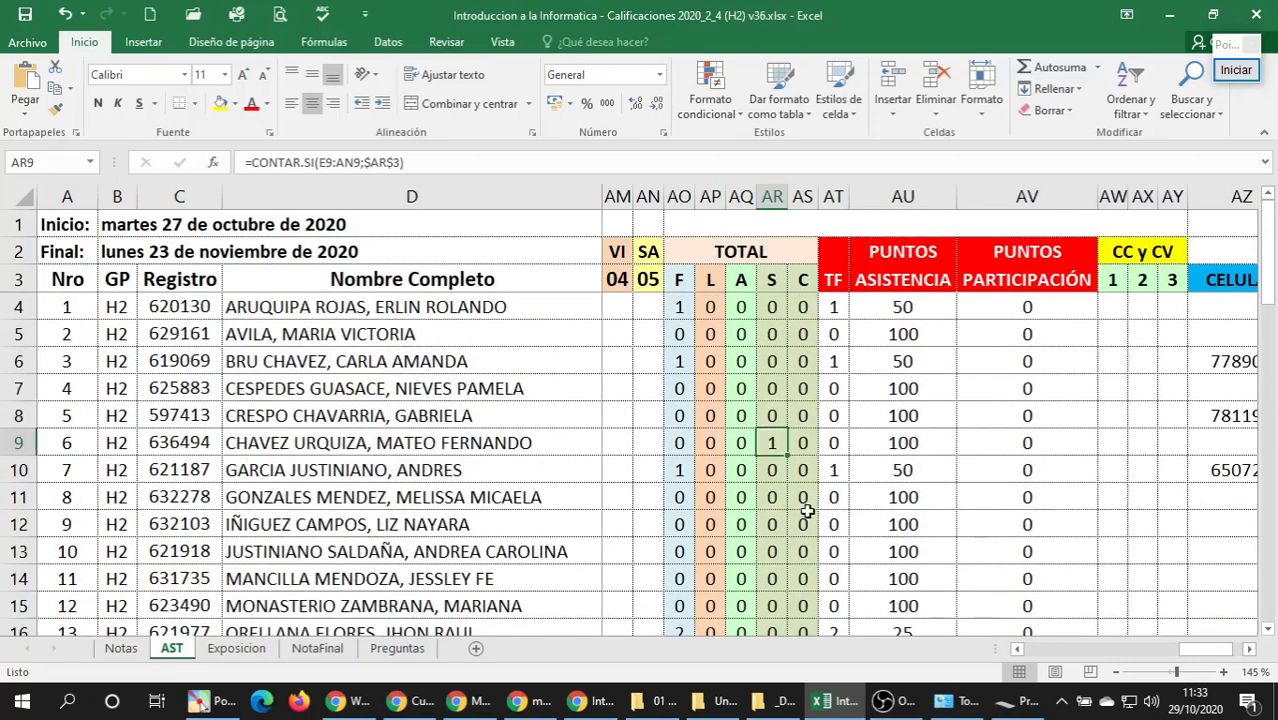
pyautogui.click(835, 281)
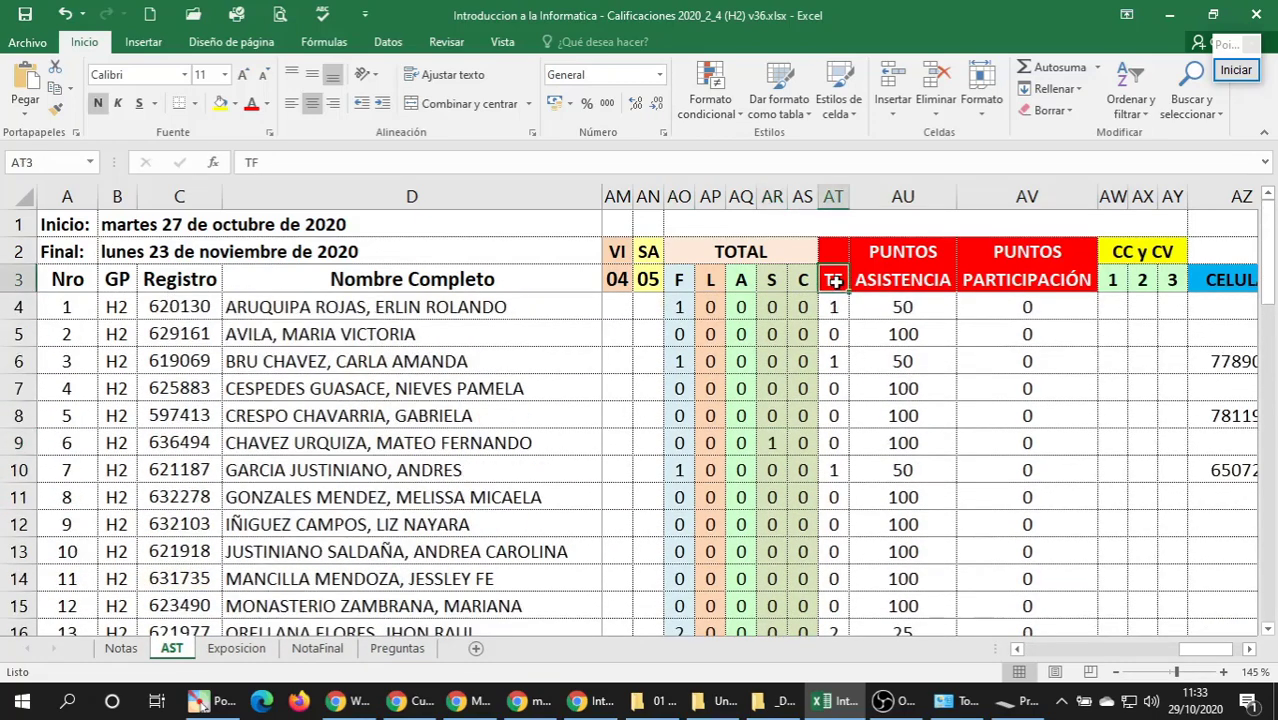
pyautogui.scroll(-3, 836, 388)
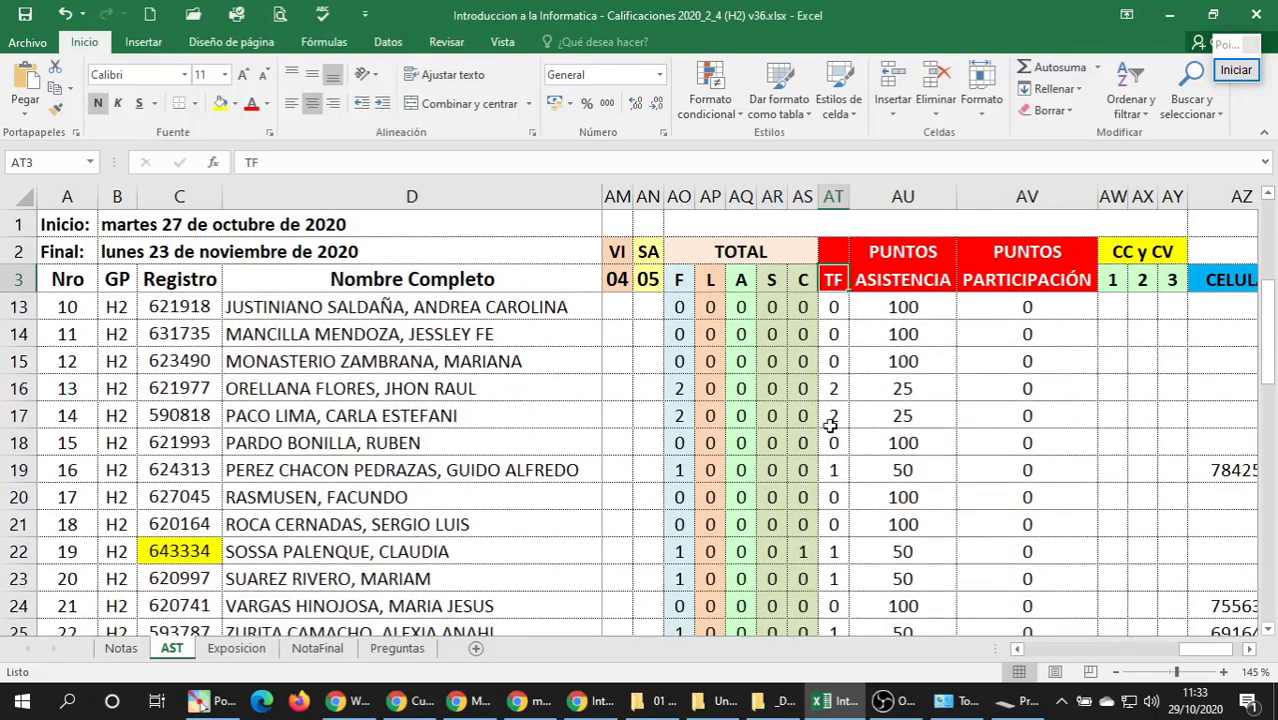
pyautogui.click(835, 418)
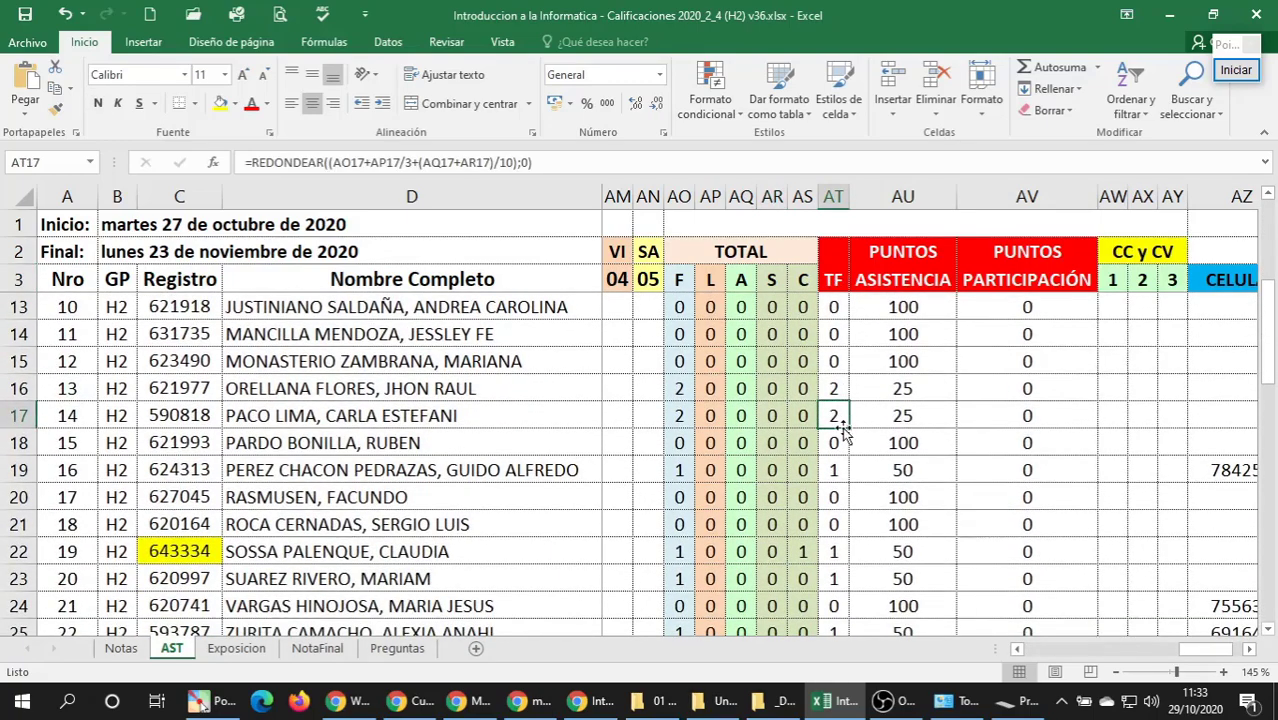
pyautogui.scroll(2, 840, 430)
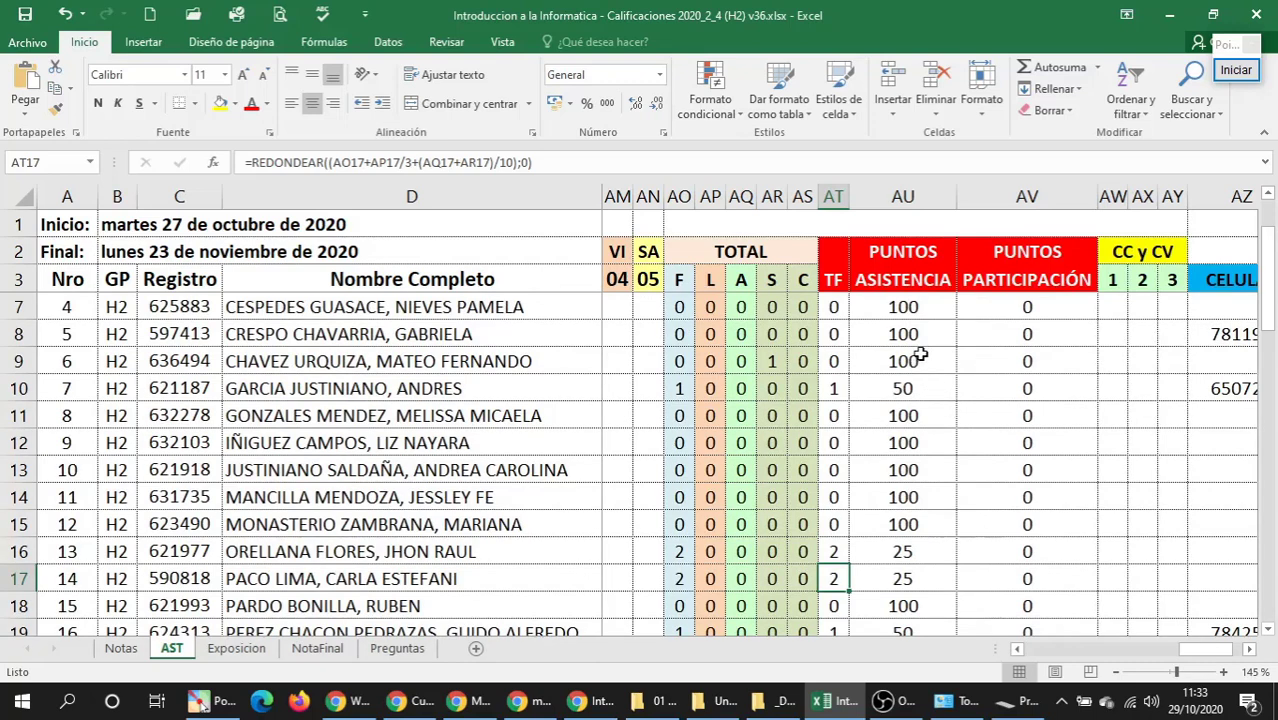
pyautogui.scroll(1, 928, 342)
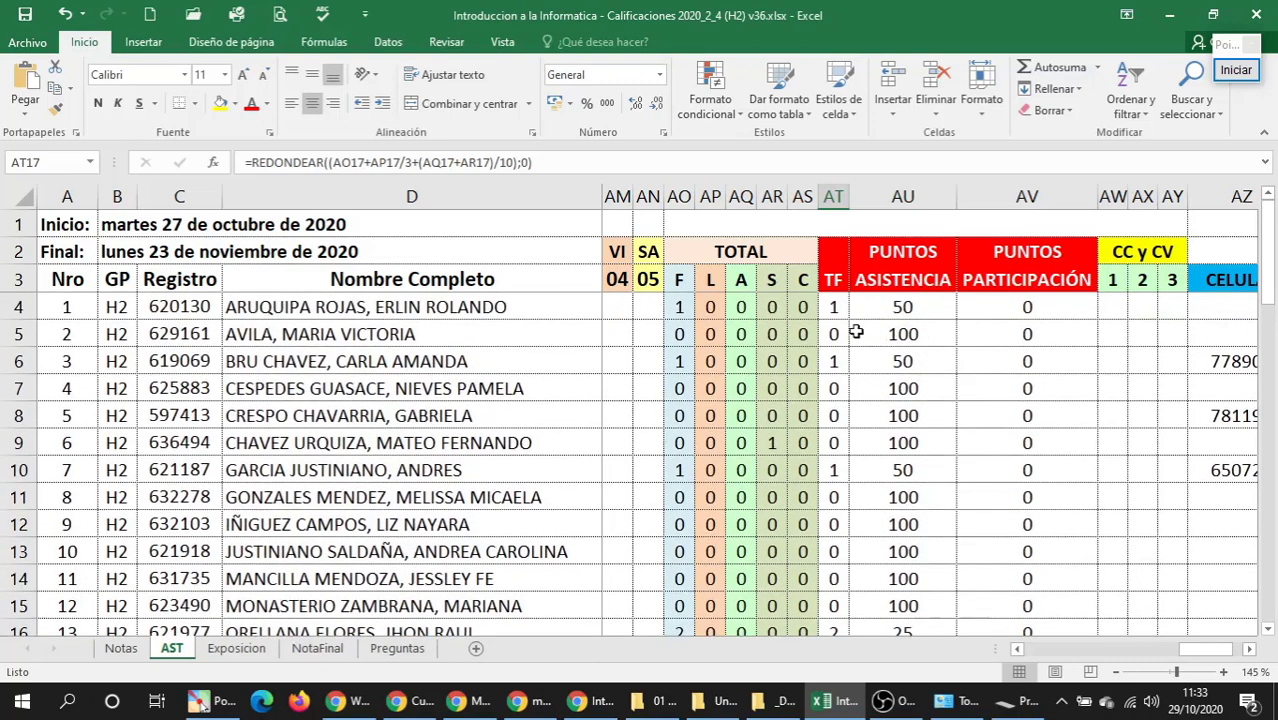
pyautogui.click(836, 334)
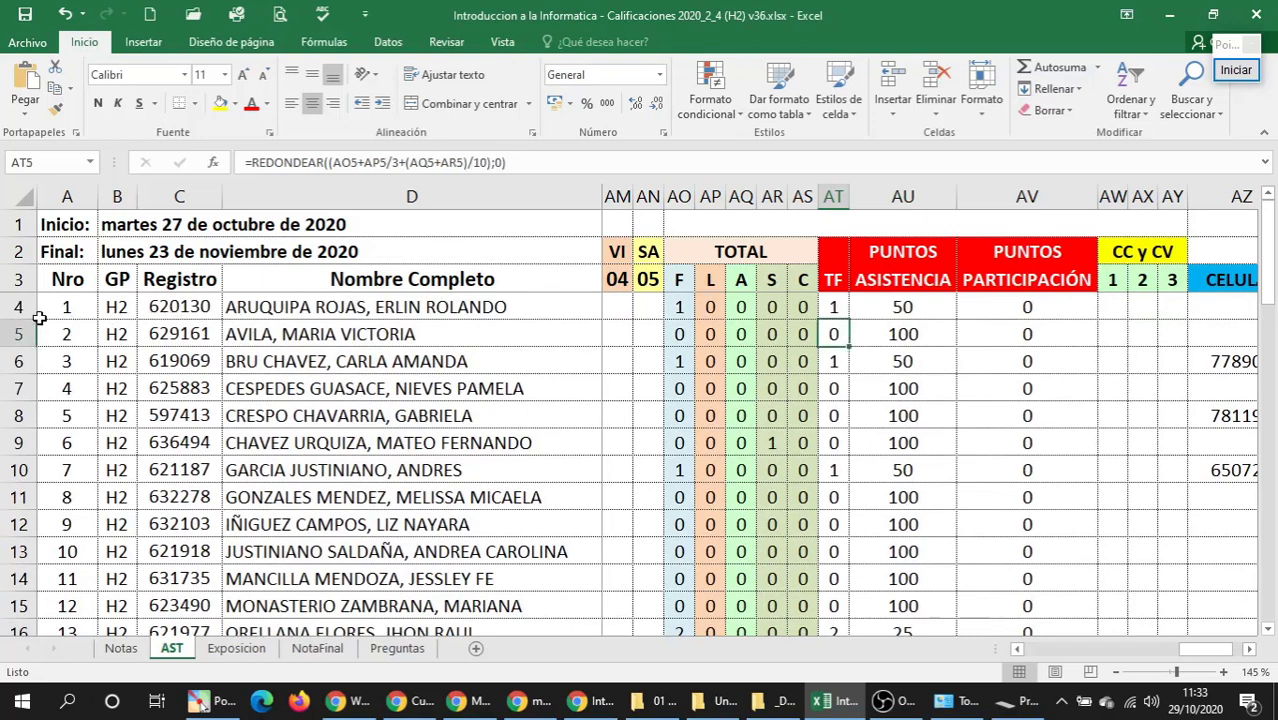
pyautogui.click(8, 334)
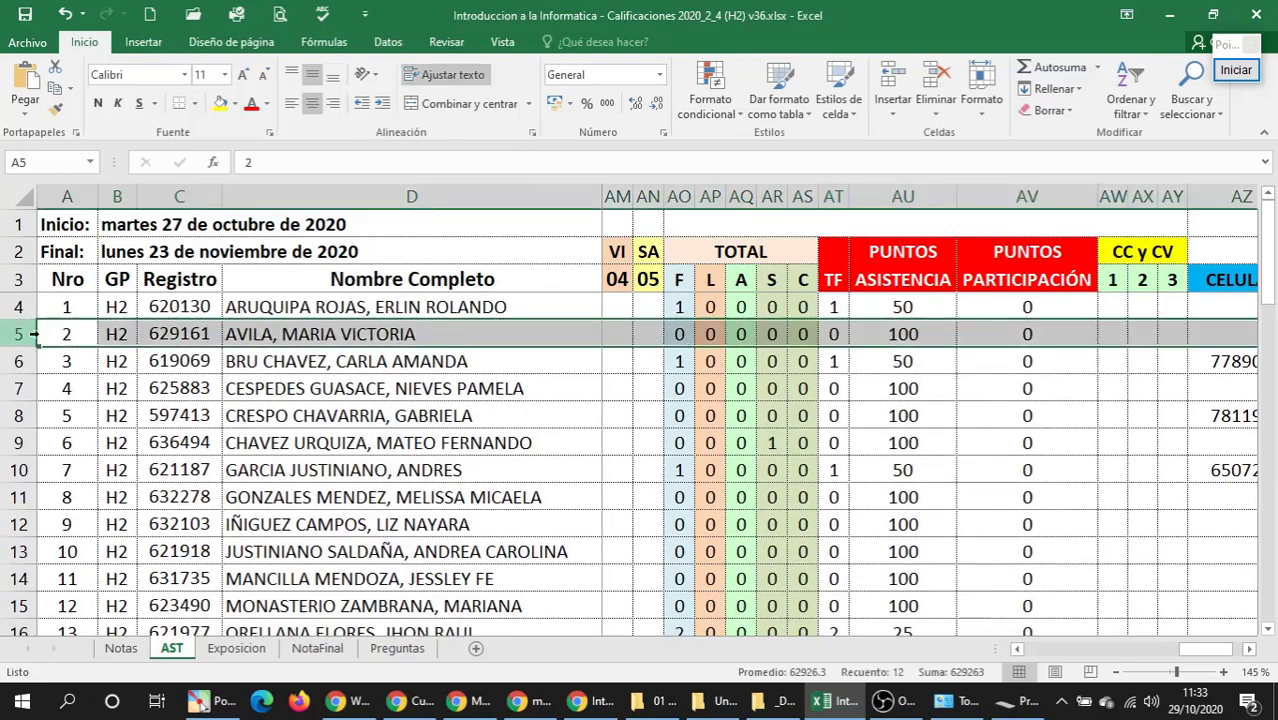
pyautogui.click(912, 334)
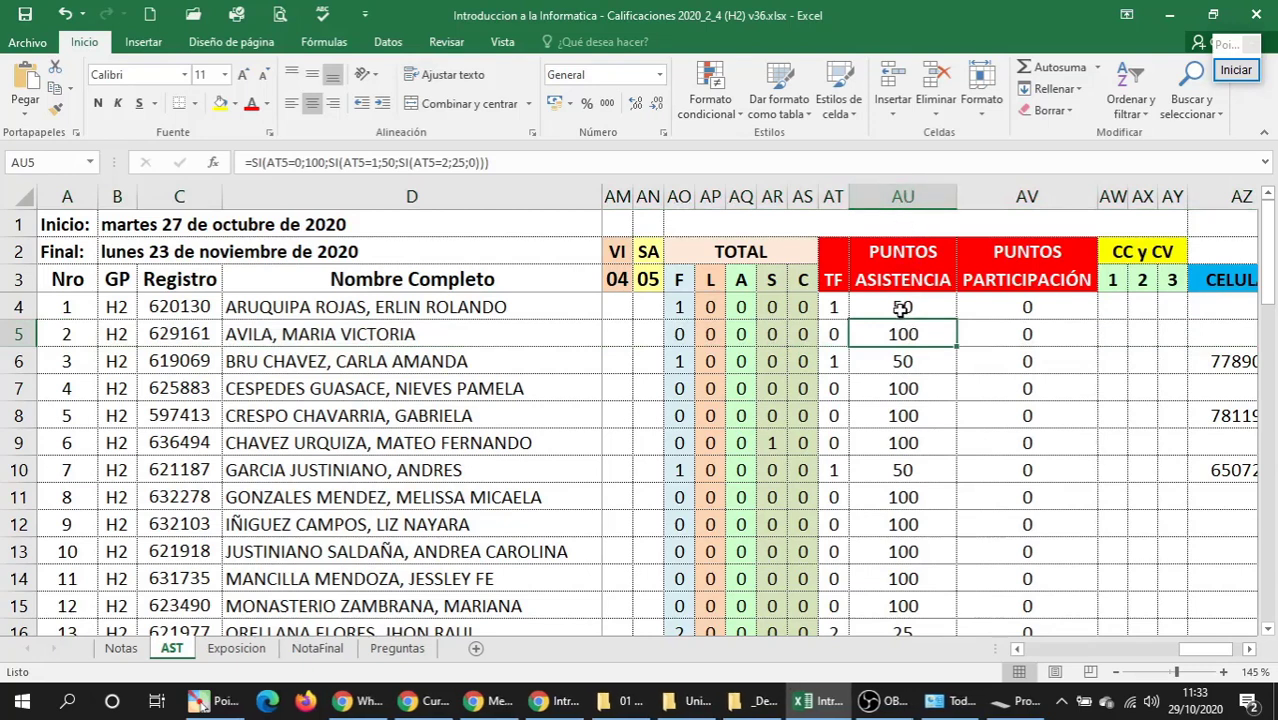
pyautogui.click(901, 307)
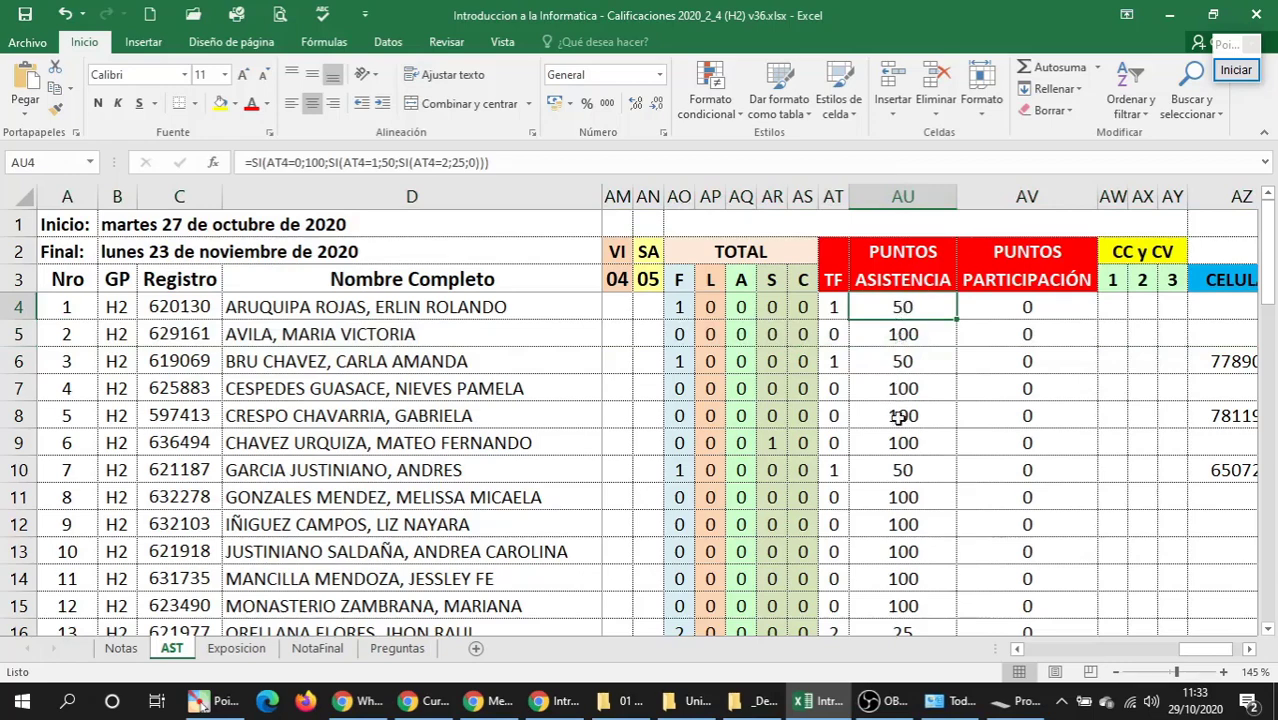
pyautogui.scroll(-1, 898, 415)
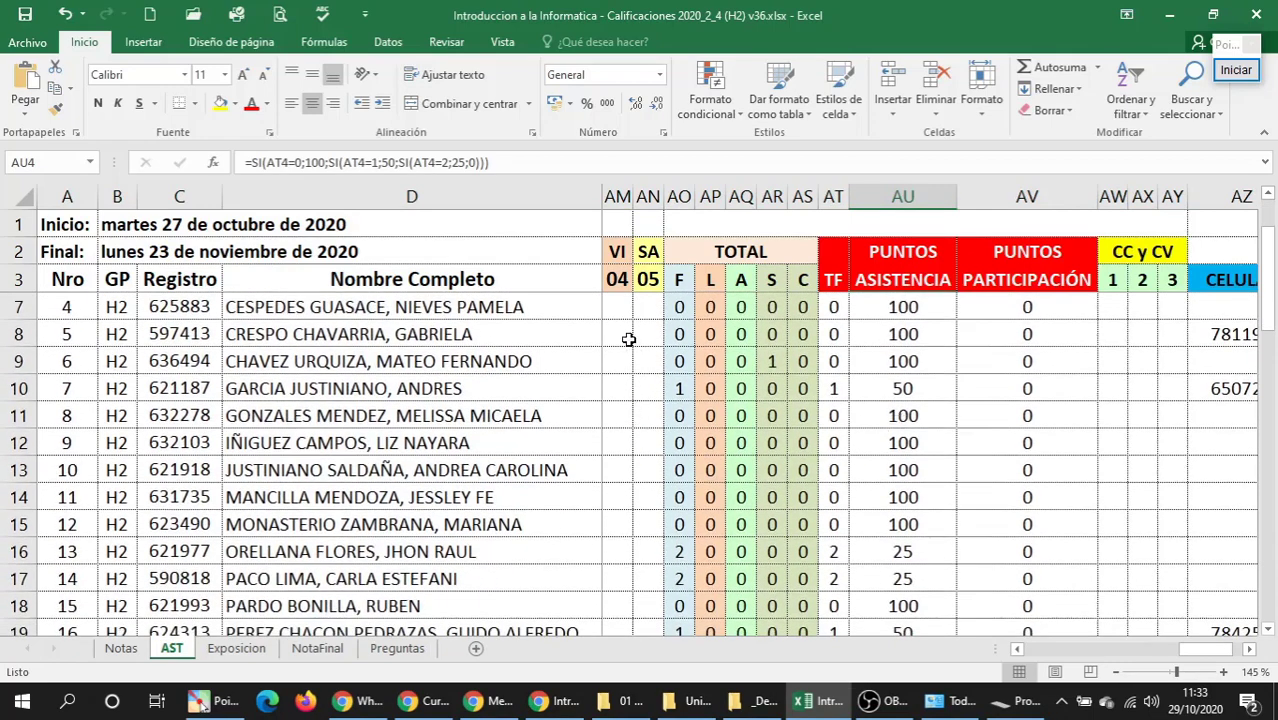
pyautogui.click(617, 392)
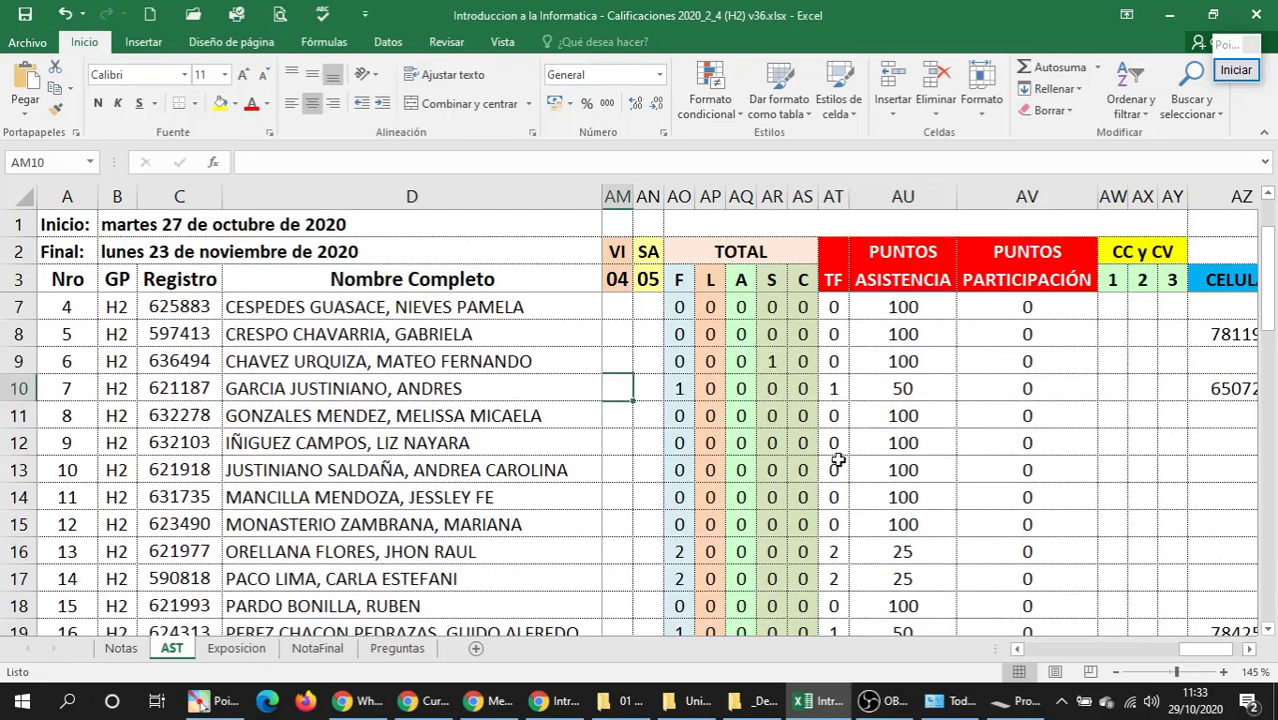
pyautogui.press('Right')
pyautogui.write('f')
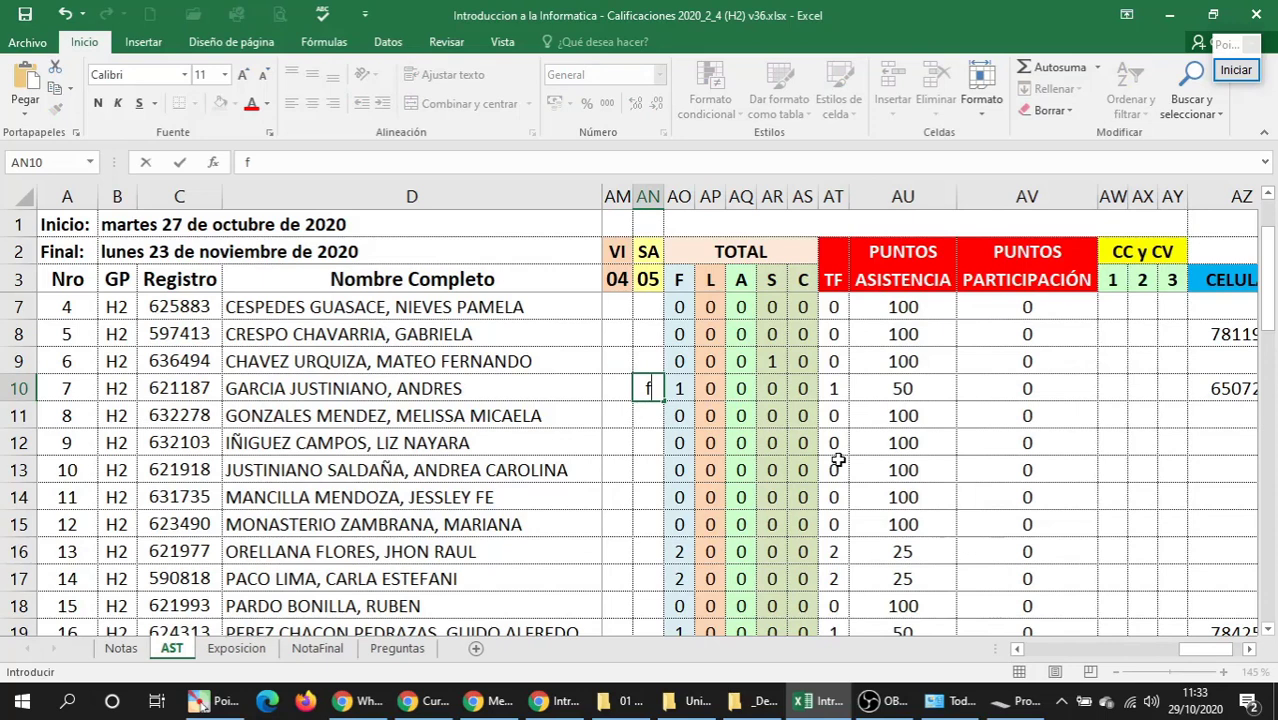
pyautogui.hotkey('ctrl', 'Return')
pyautogui.press('Delete')
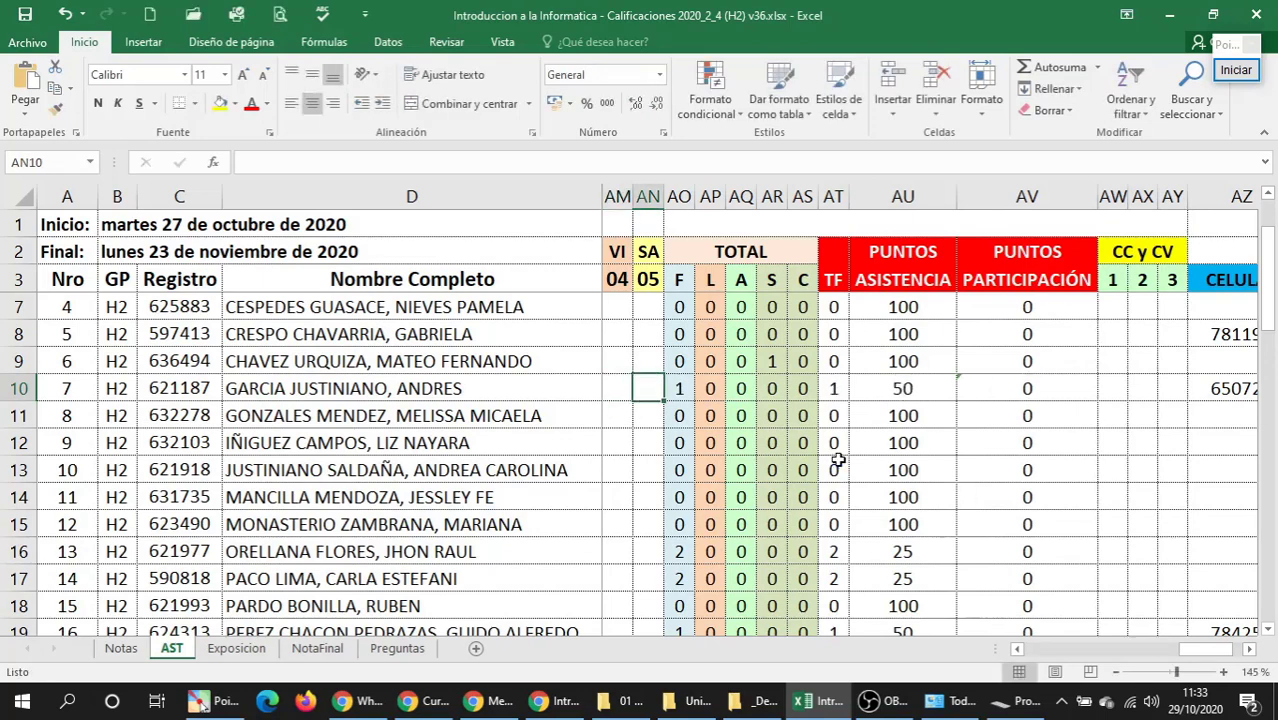
pyautogui.press('Left')
pyautogui.write('f')
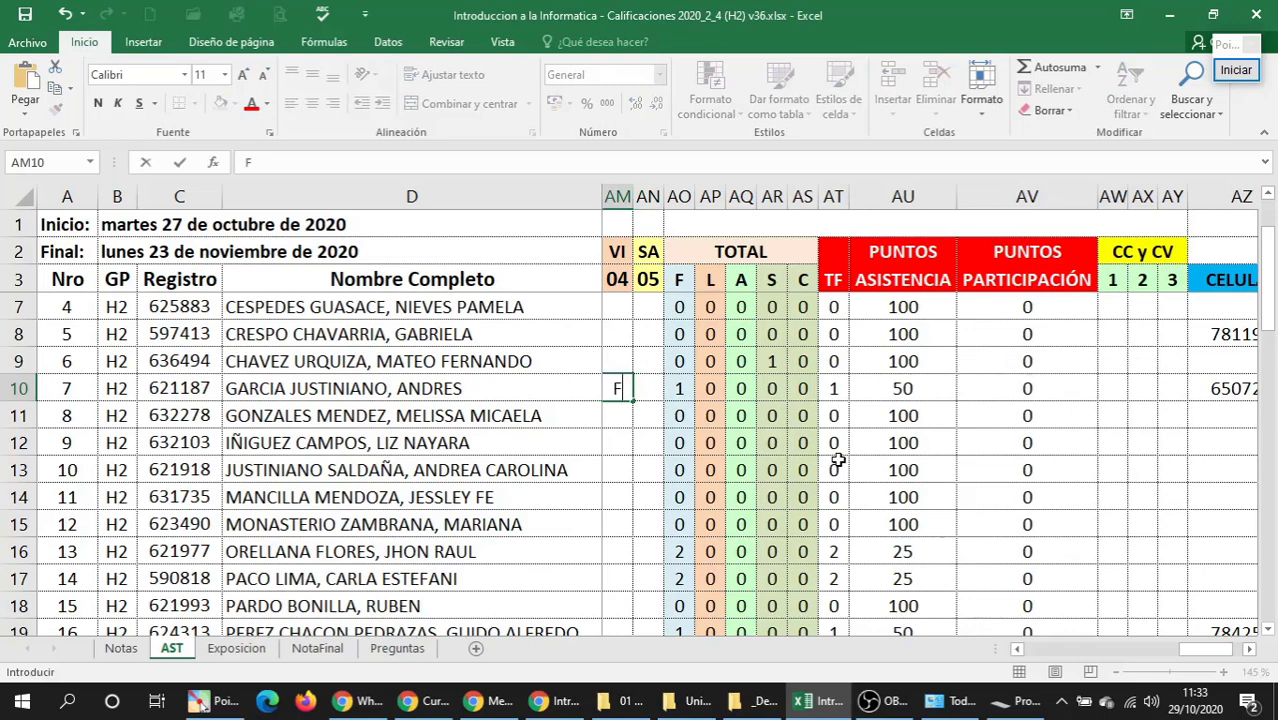
pyautogui.press('Right')
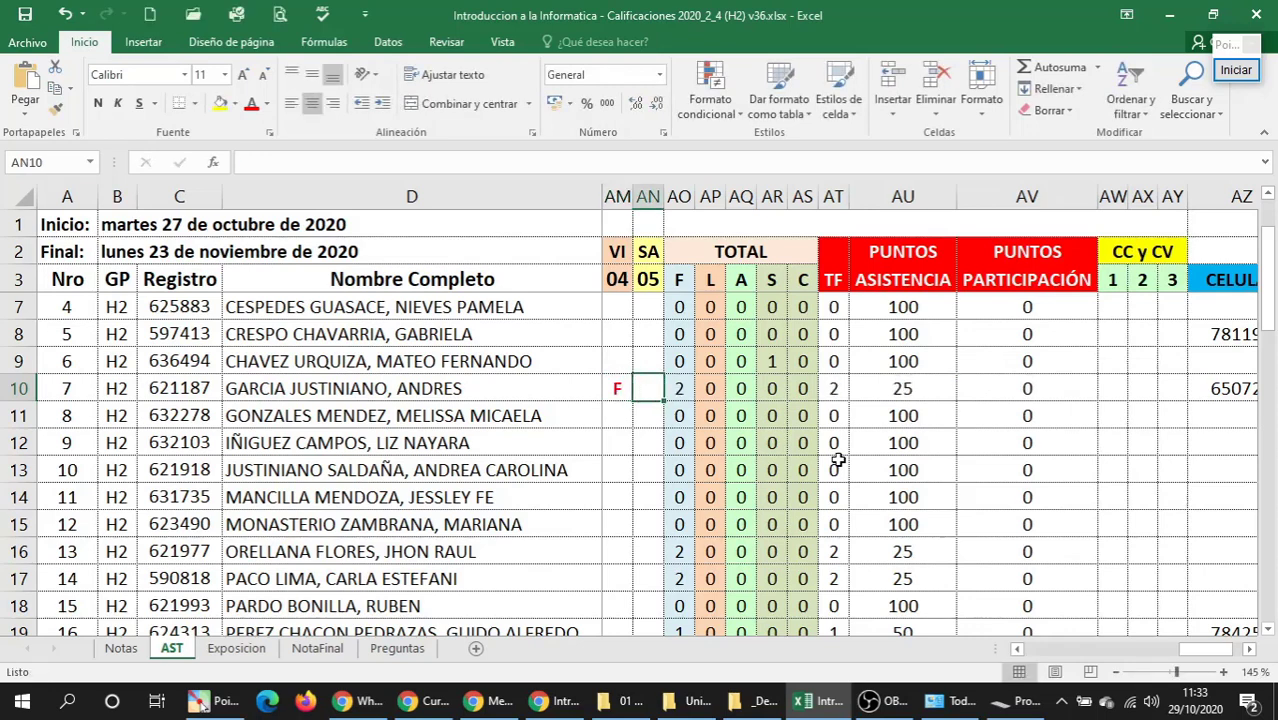
pyautogui.write('f')
pyautogui.hotkey('ctrl', 'Return')
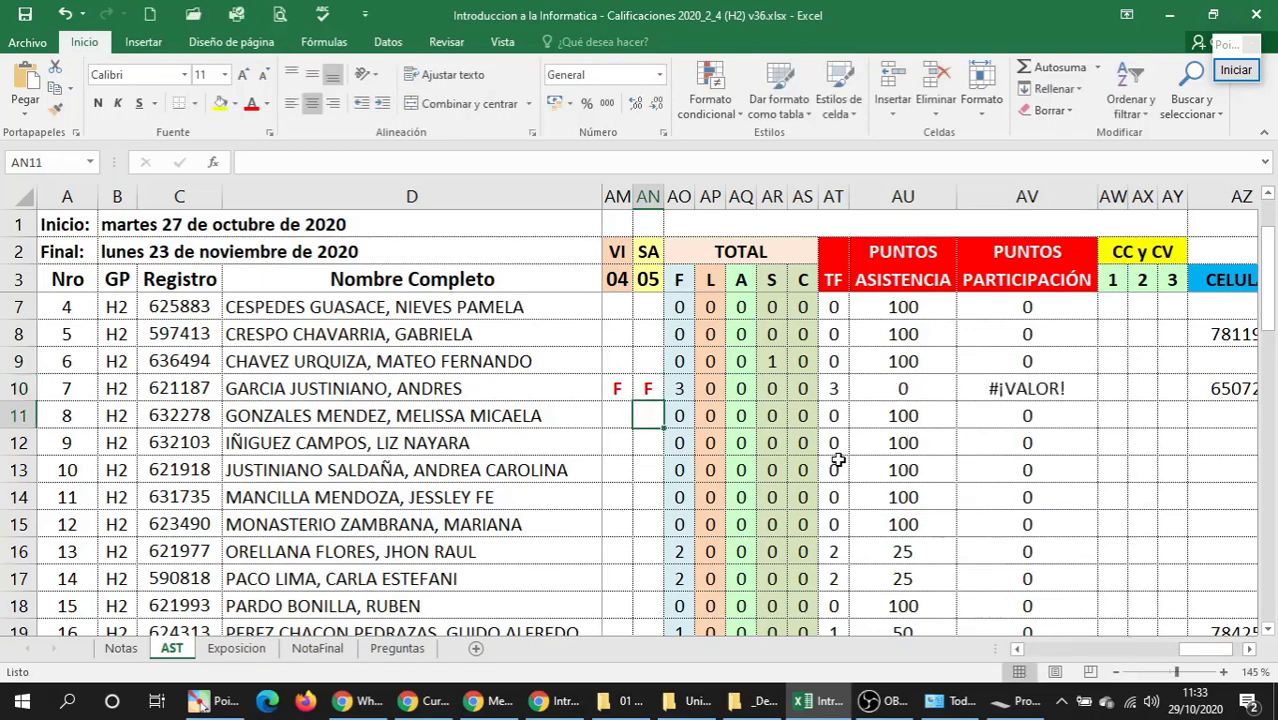
pyautogui.press('Delete')
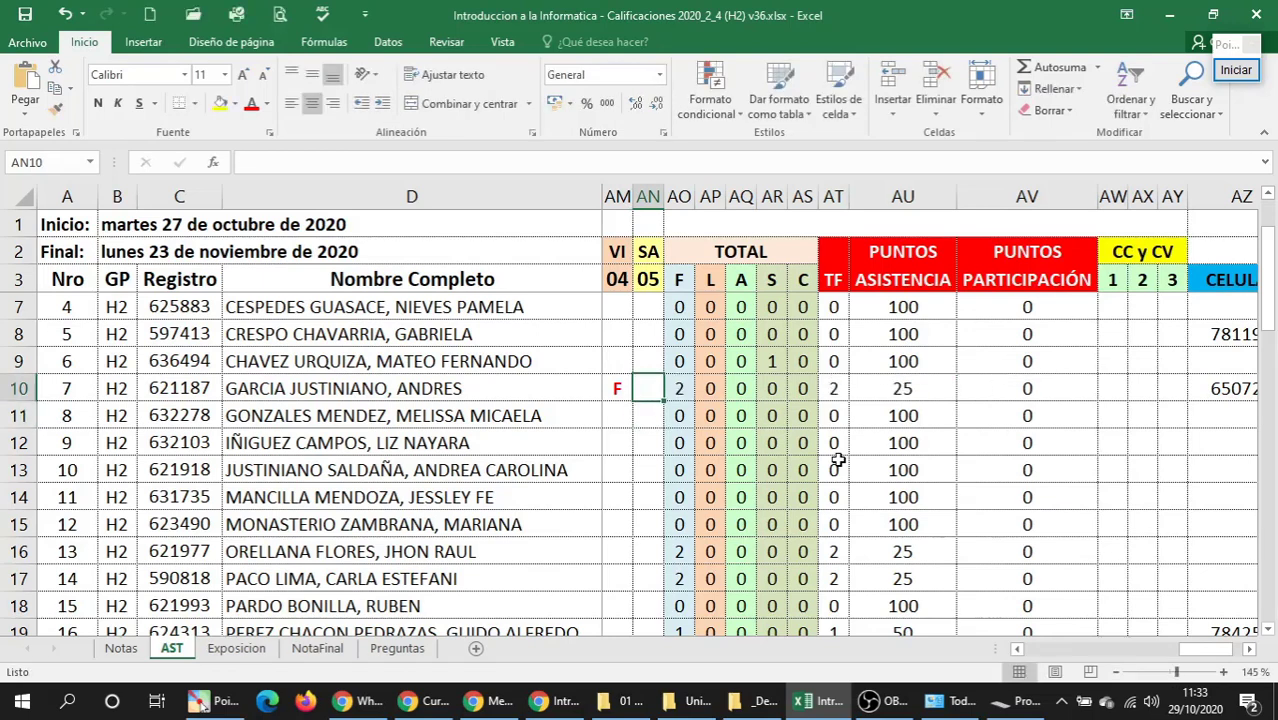
pyautogui.press('Left')
pyautogui.press('Down')
pyautogui.write('F')
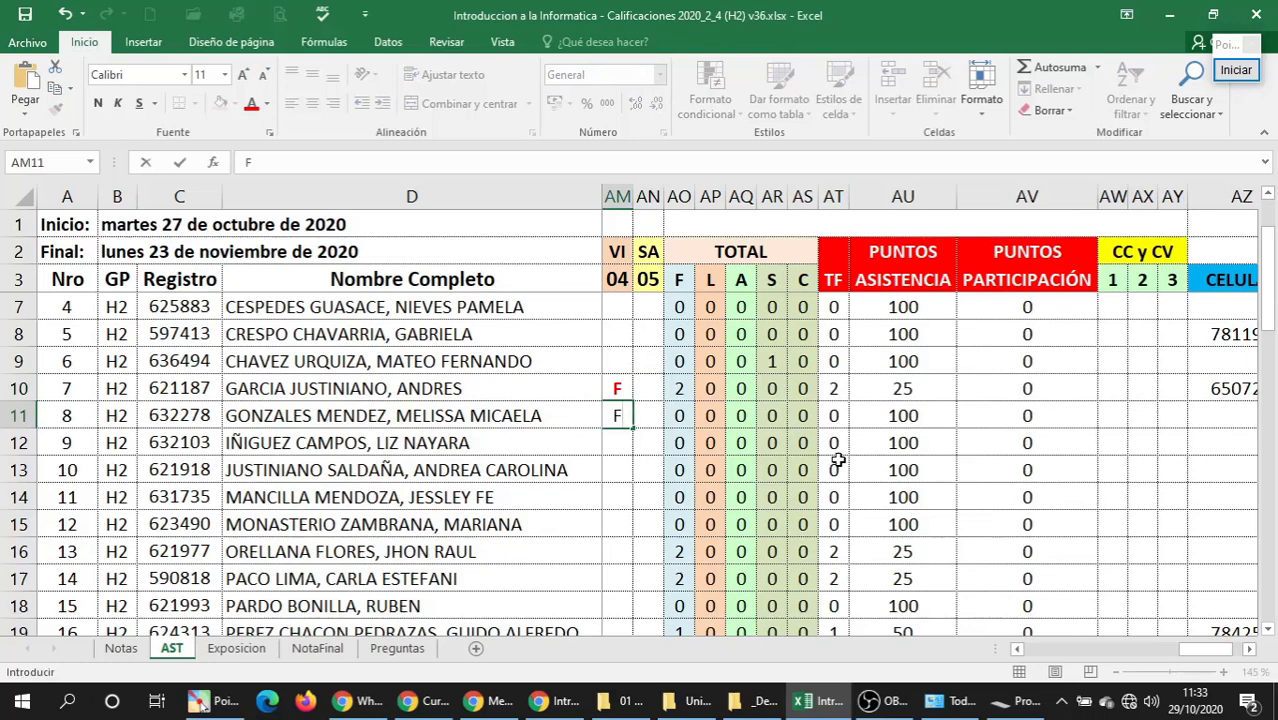
pyautogui.press('Escape')
pyautogui.press('Up')
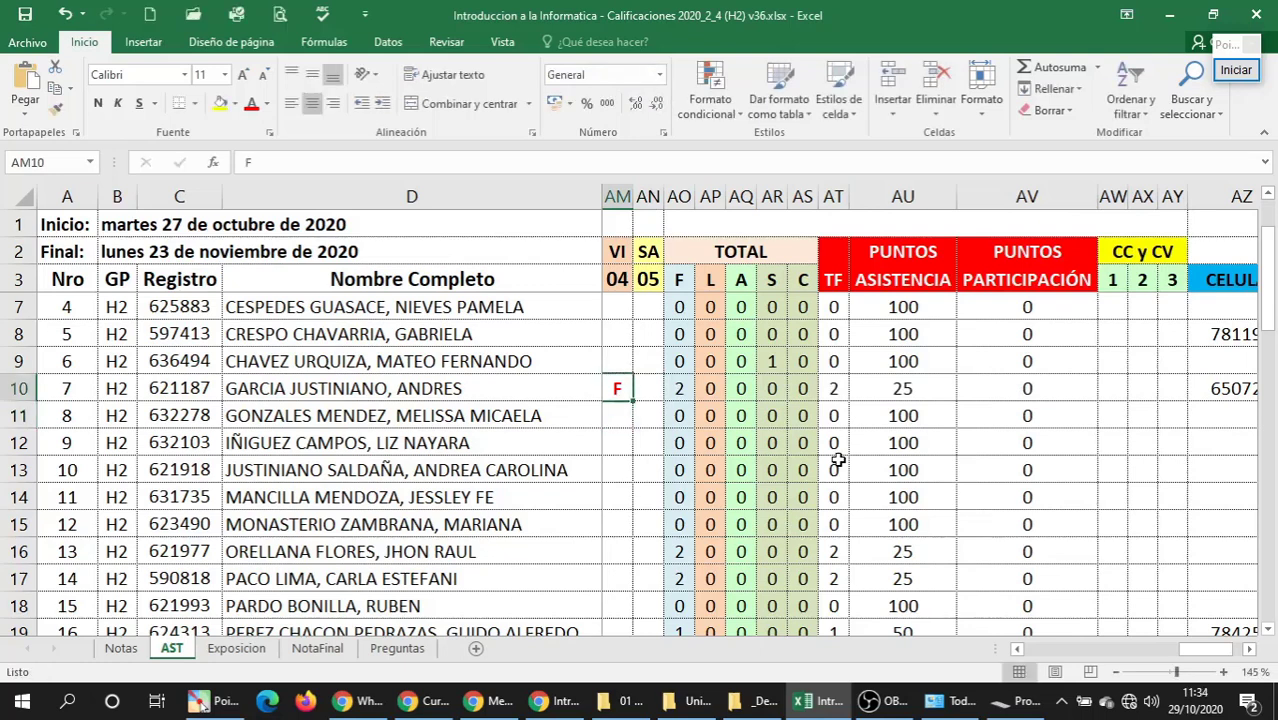
pyautogui.press('Left')
pyautogui.write('F')
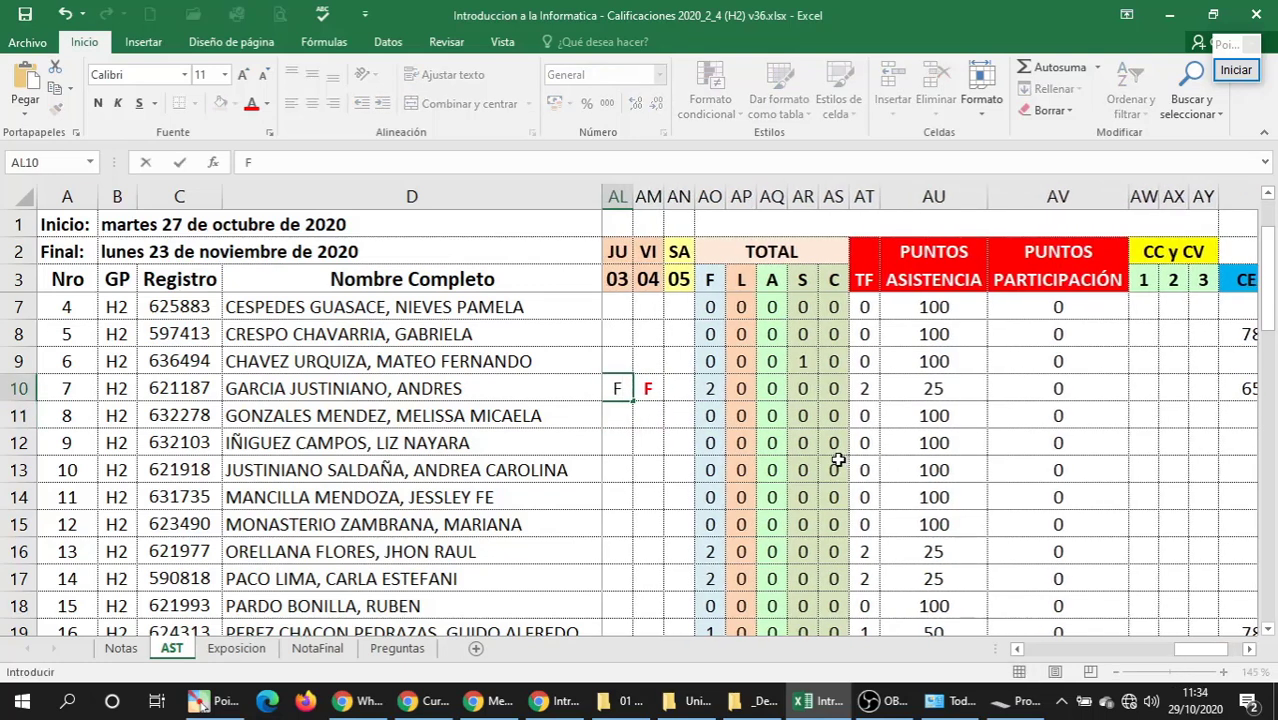
pyautogui.press('Right')
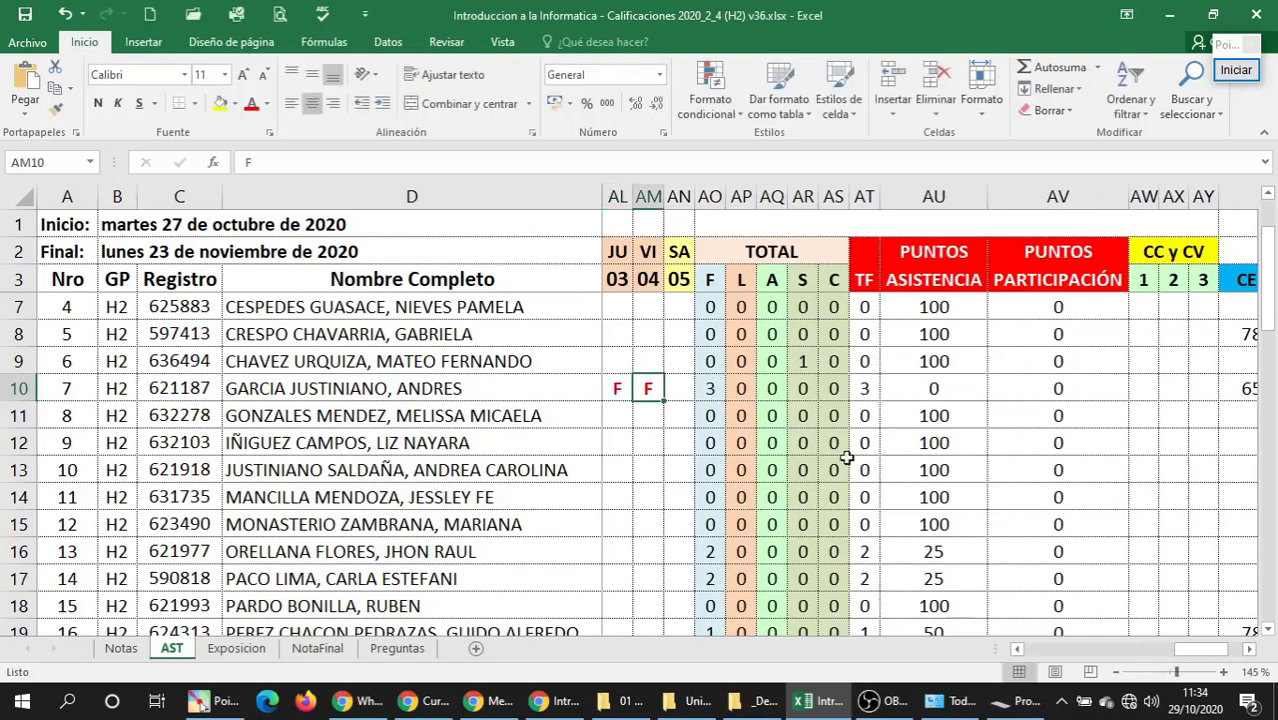
pyautogui.click(947, 389)
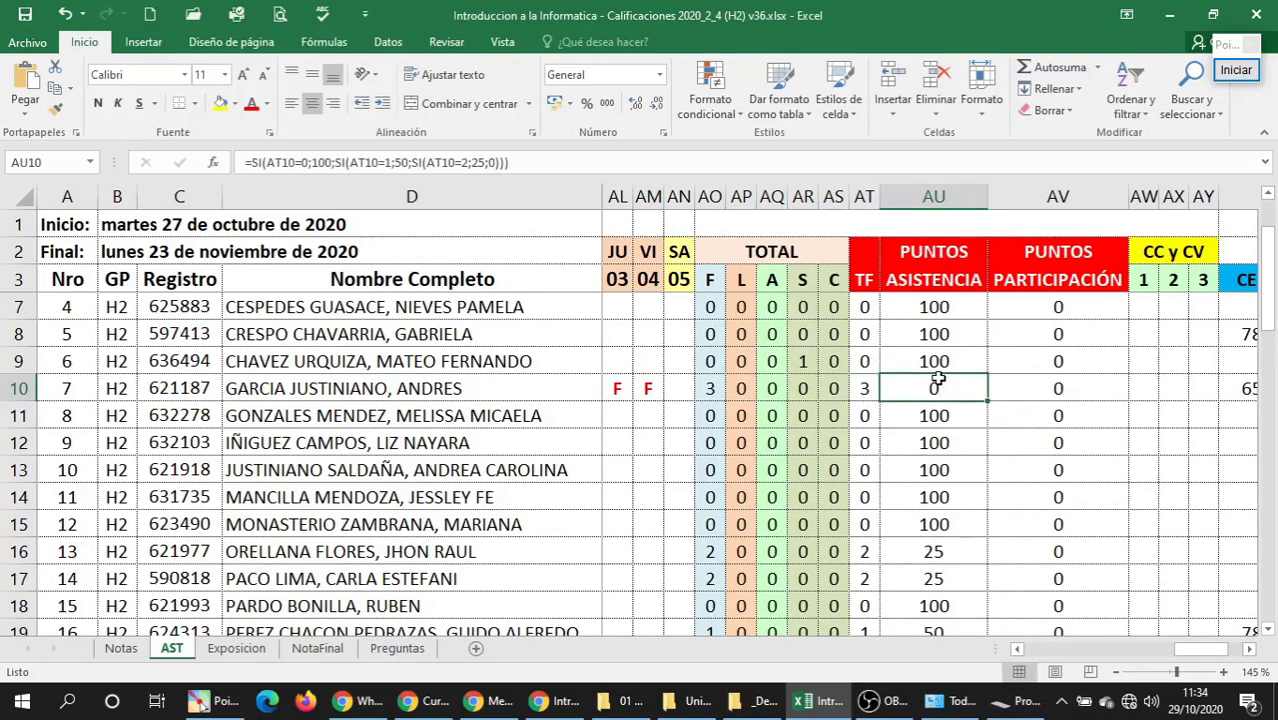
pyautogui.moveTo(617, 388); pyautogui.dragTo(648, 387)
pyautogui.press('Delete')
pyautogui.click(648, 388)
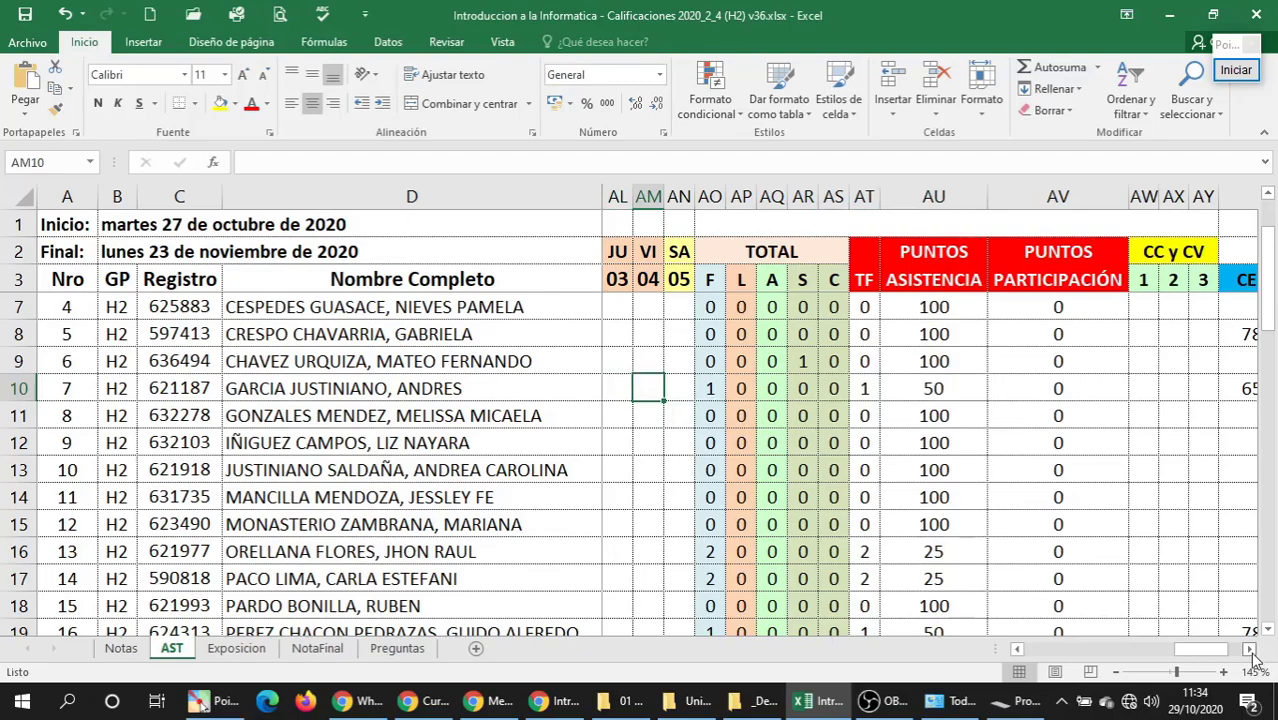
# - Check the participation formula in AV10, then scroll the AST sheet back to column E
pyautogui.moveTo(1192, 652); pyautogui.dragTo(1046, 659)
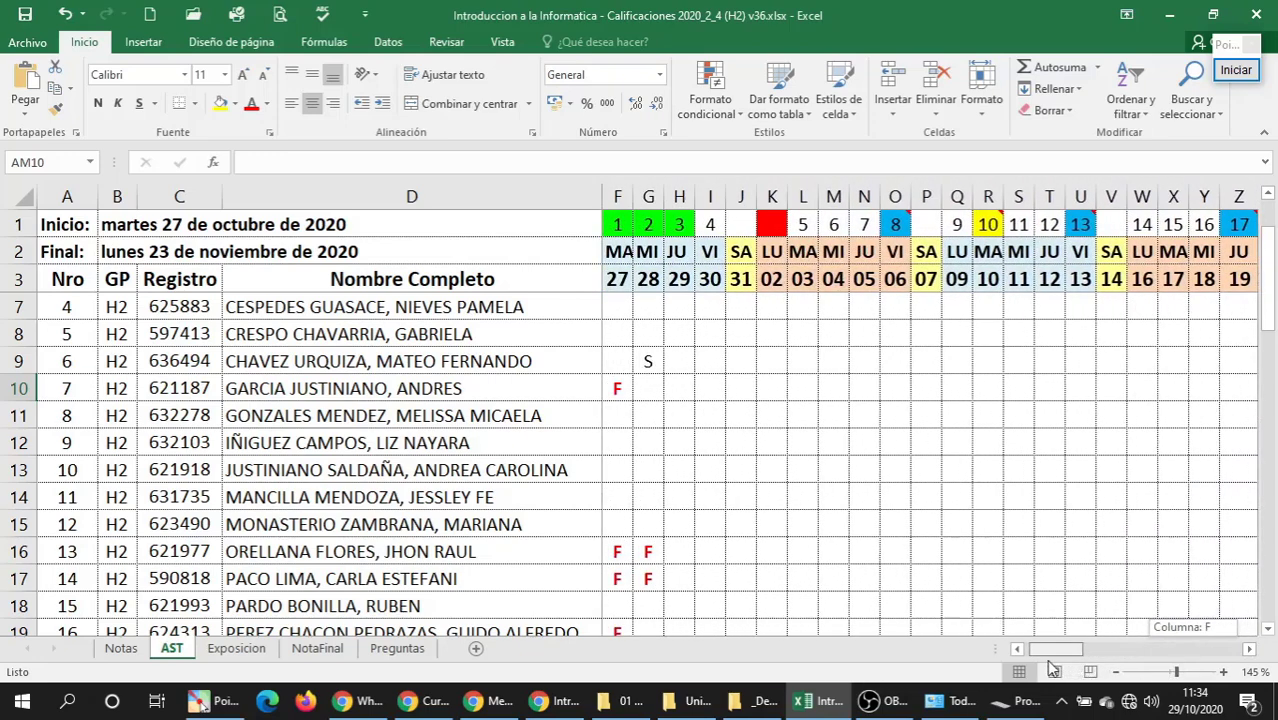
pyautogui.hscroll(2, 1047, 668)
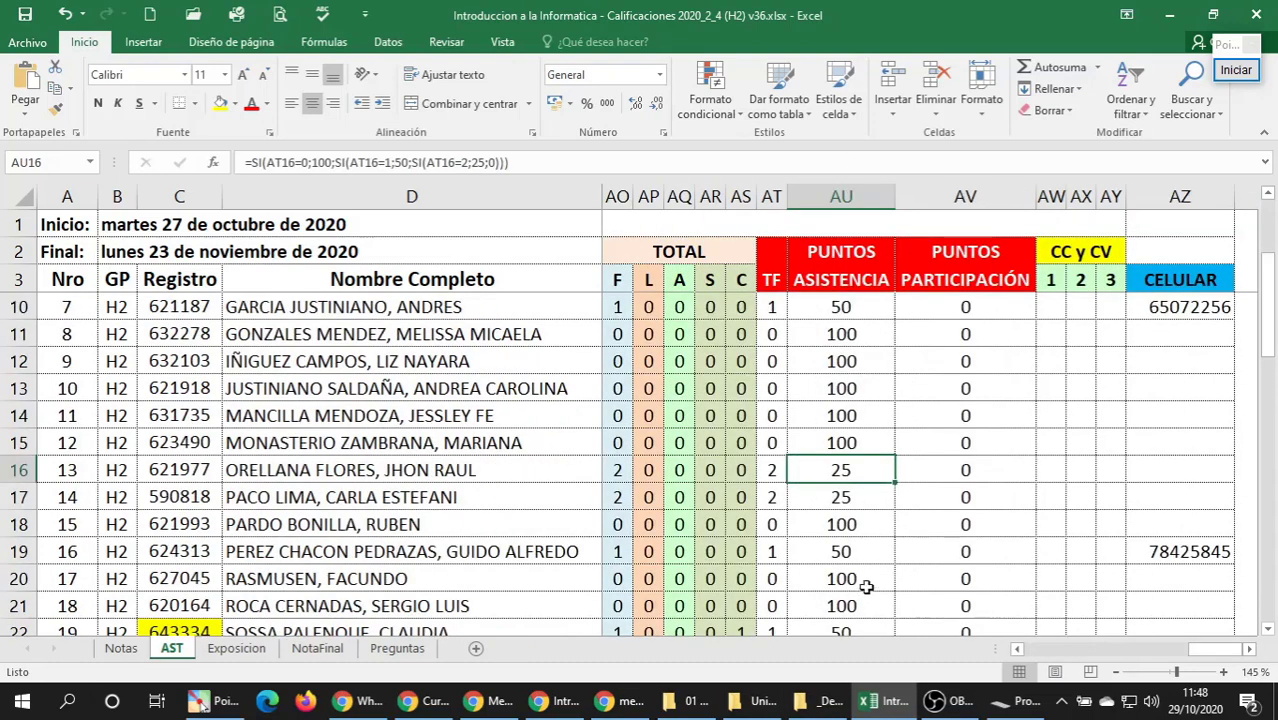
pyautogui.click(964, 305)
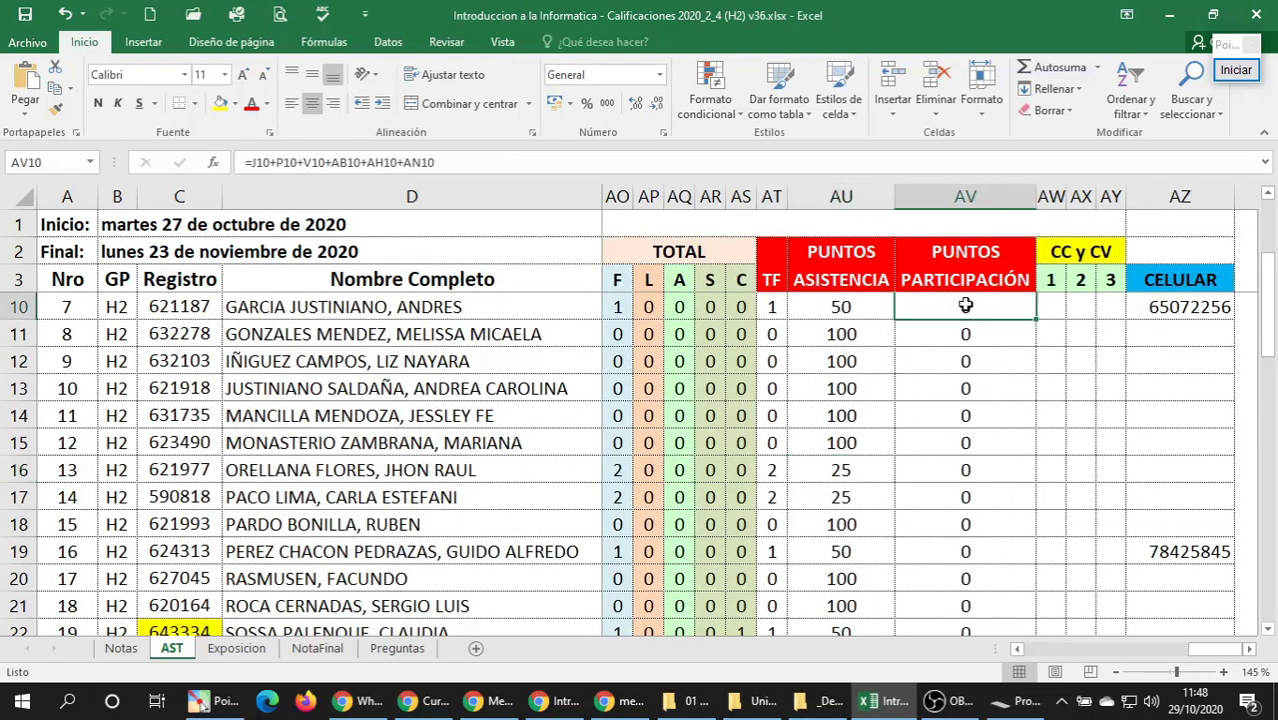
pyautogui.moveTo(1222, 657); pyautogui.dragTo(1053, 668)
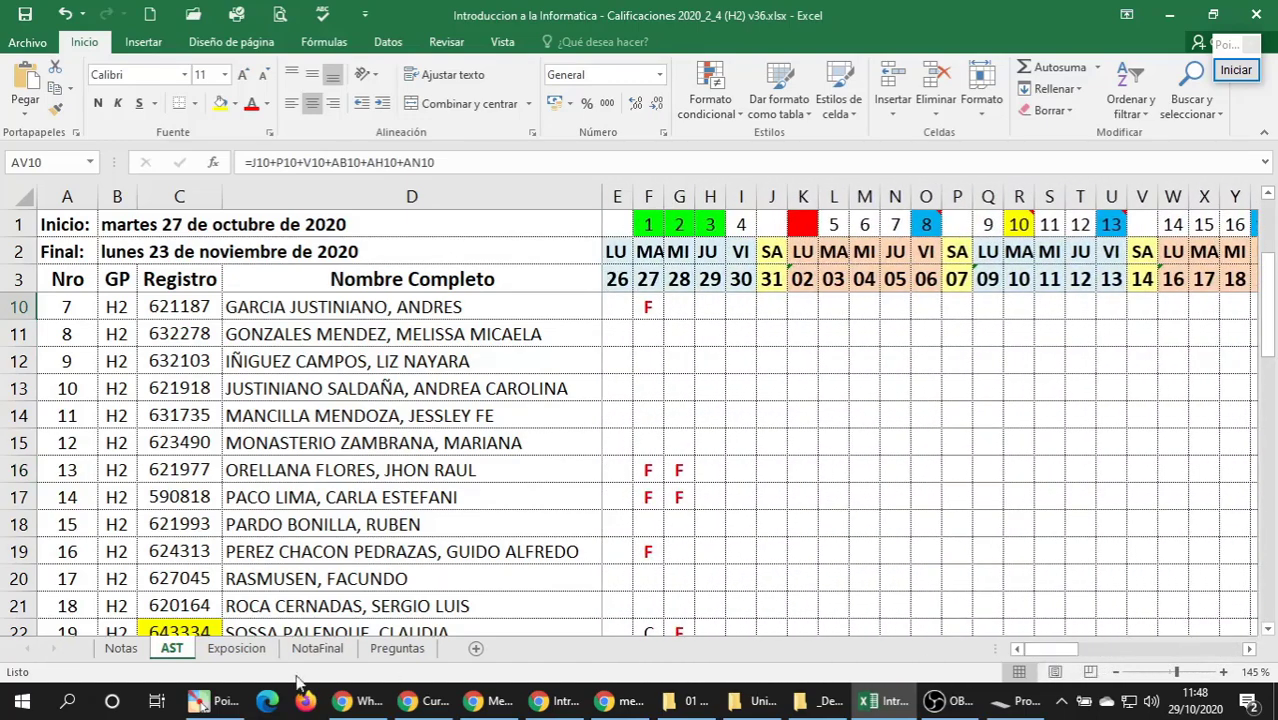
pyautogui.moveTo(190, 705)
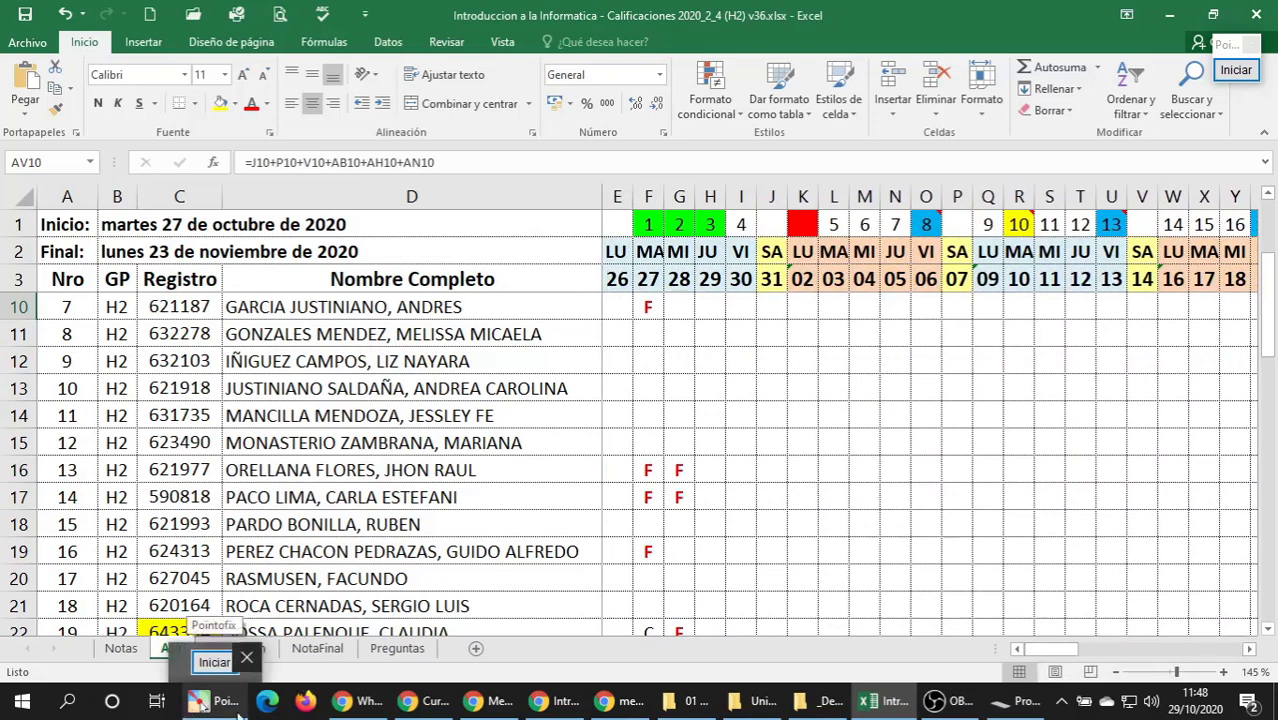
pyautogui.moveTo(433, 708)
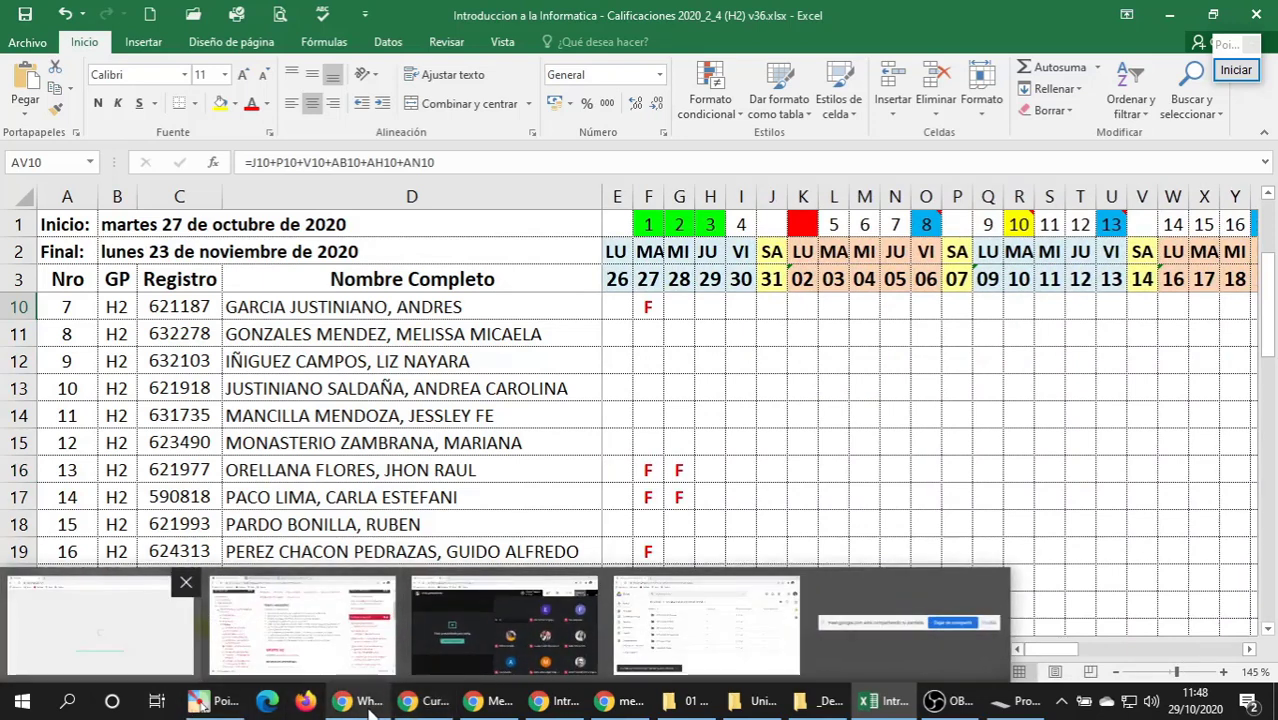
pyautogui.click(505, 625)
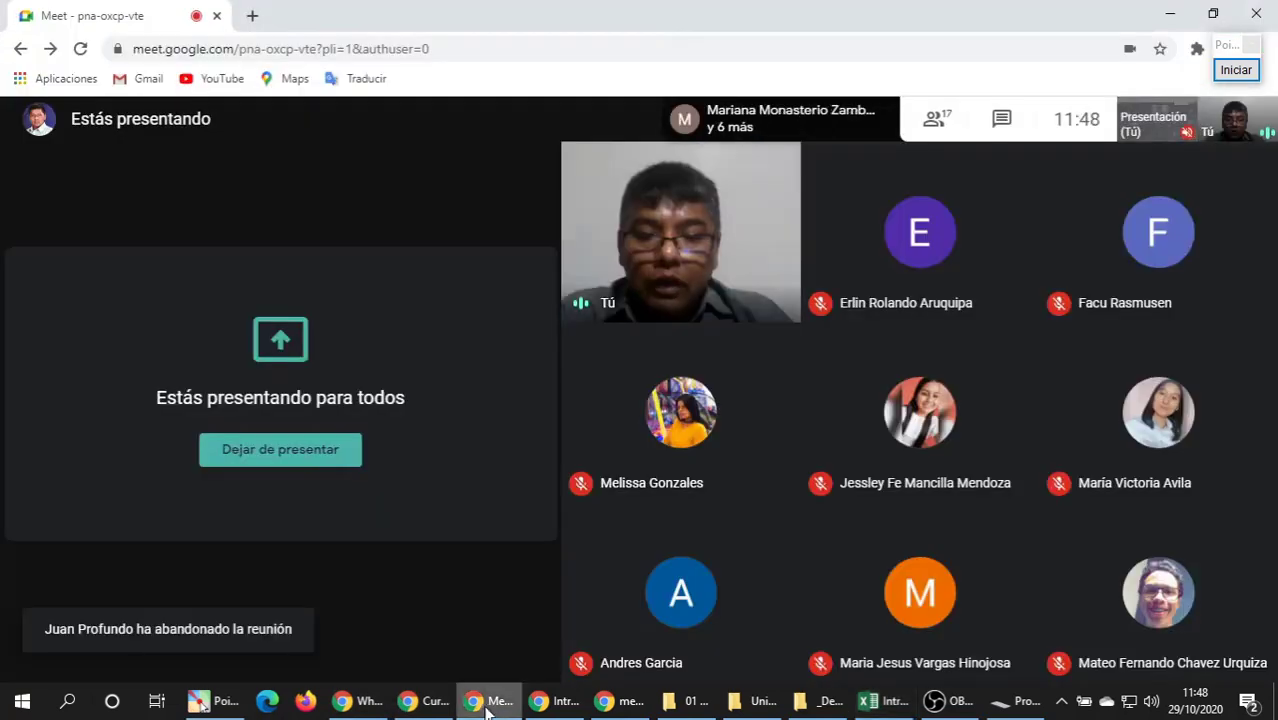
pyautogui.moveTo(428, 664)
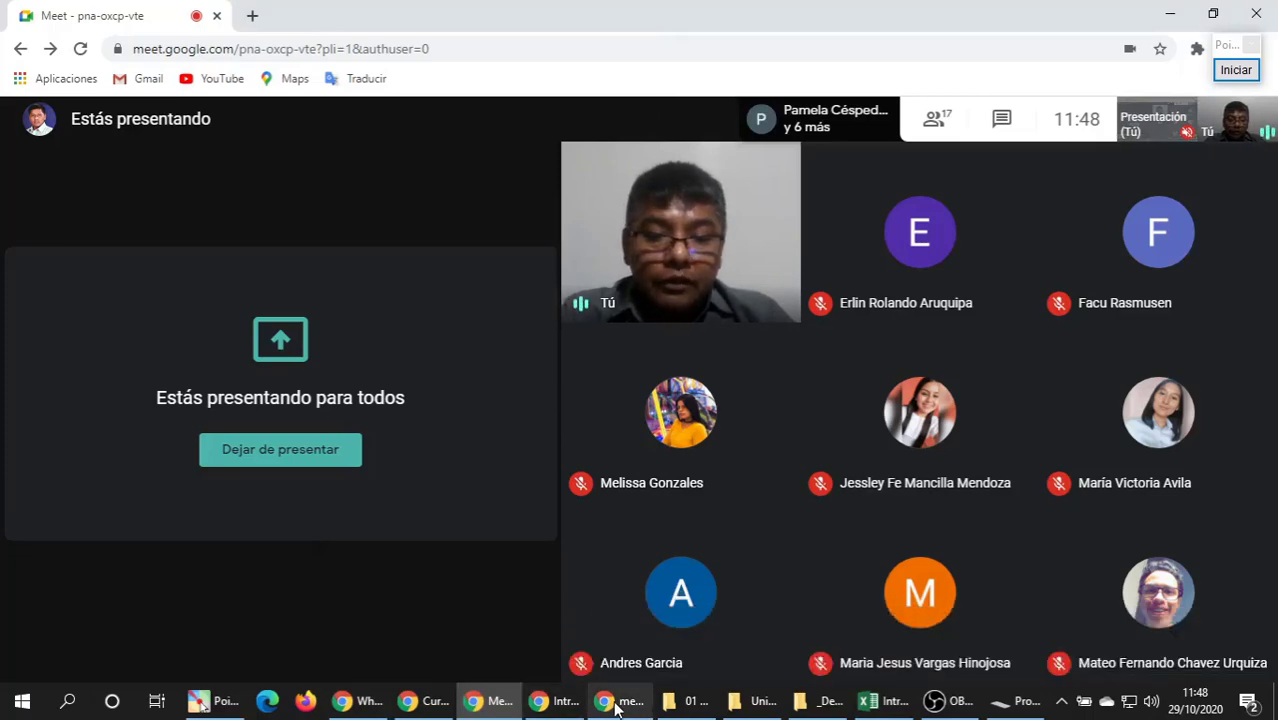
pyautogui.moveTo(884, 710)
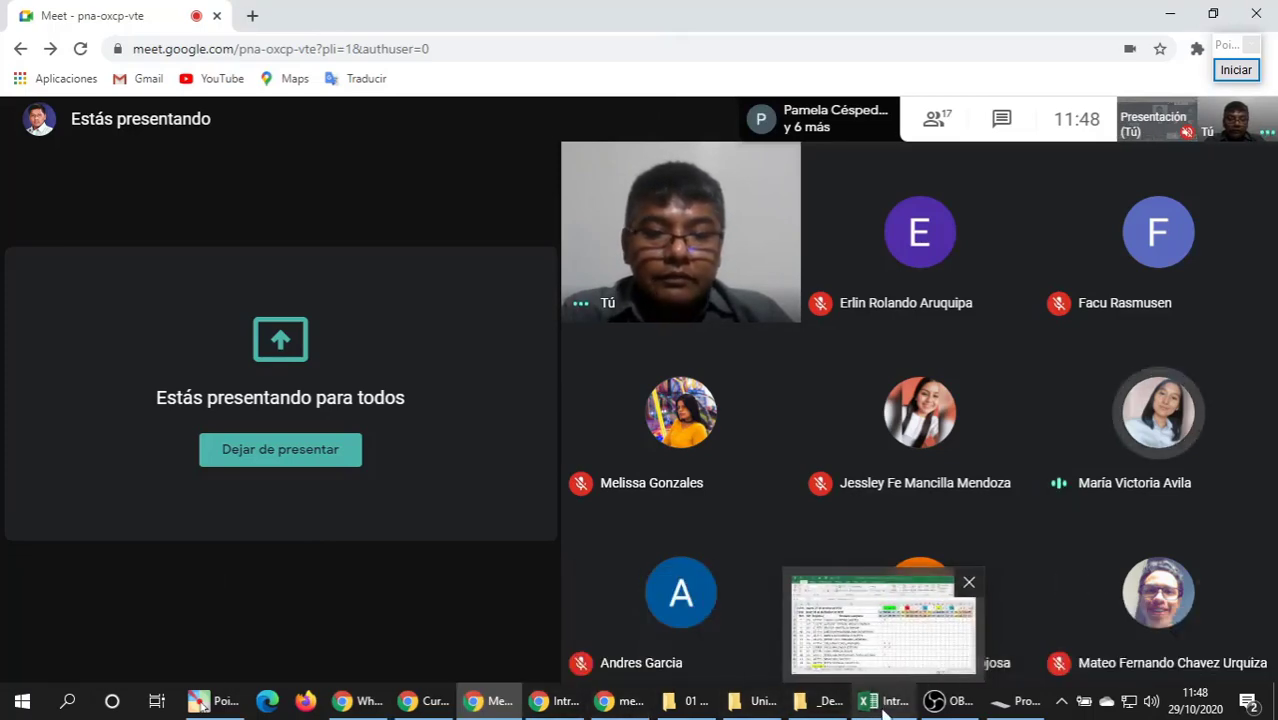
# - Enter 10 in J5 as student 2's score for 31 October
pyautogui.click(884, 704)
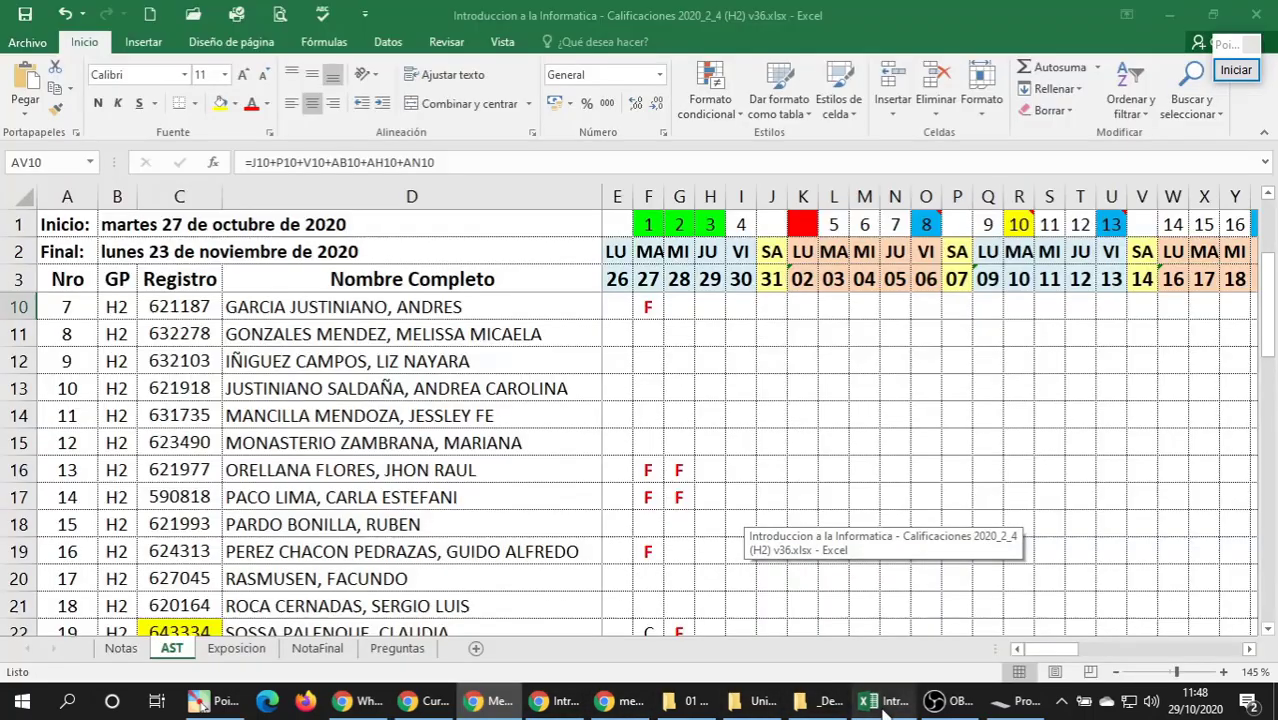
pyautogui.scroll(2, 550, 414)
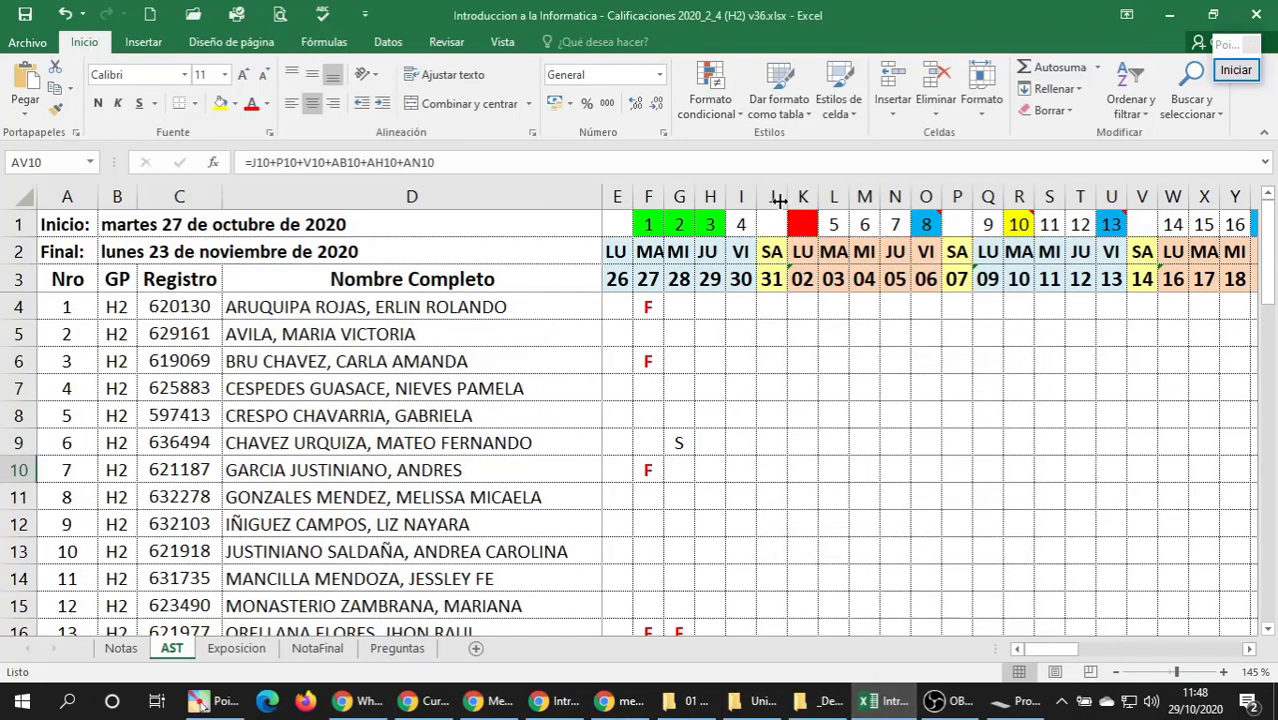
pyautogui.click(772, 334)
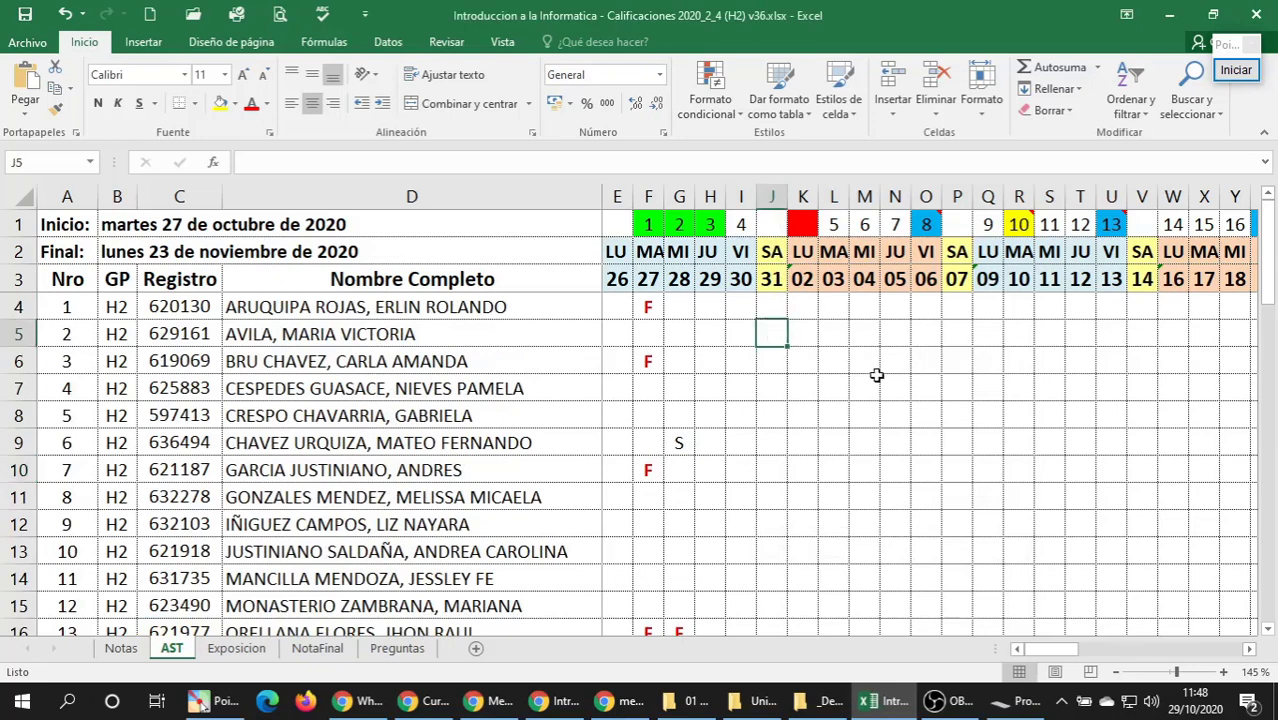
pyautogui.write('10')
pyautogui.press('Tab')
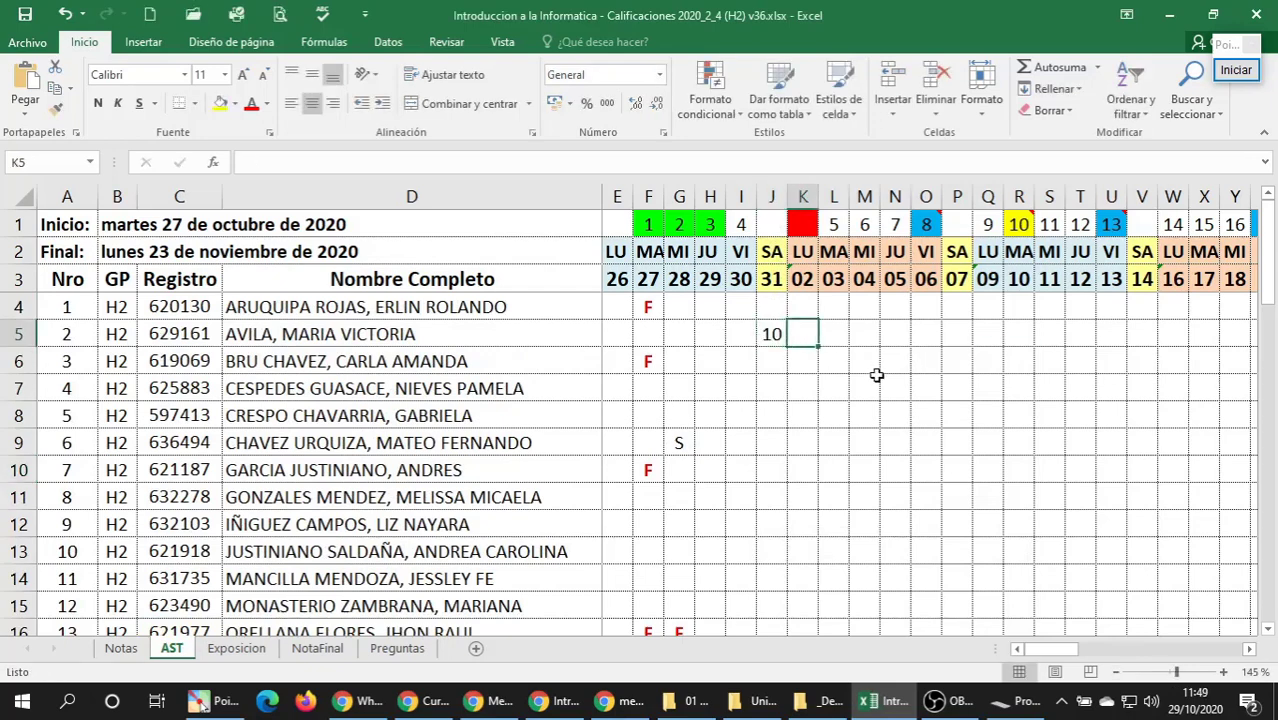
# - Enter sample scores 30 in AH5 and 50 in AN5 for student 2
pyautogui.moveTo(1081, 655); pyautogui.dragTo(1232, 657)
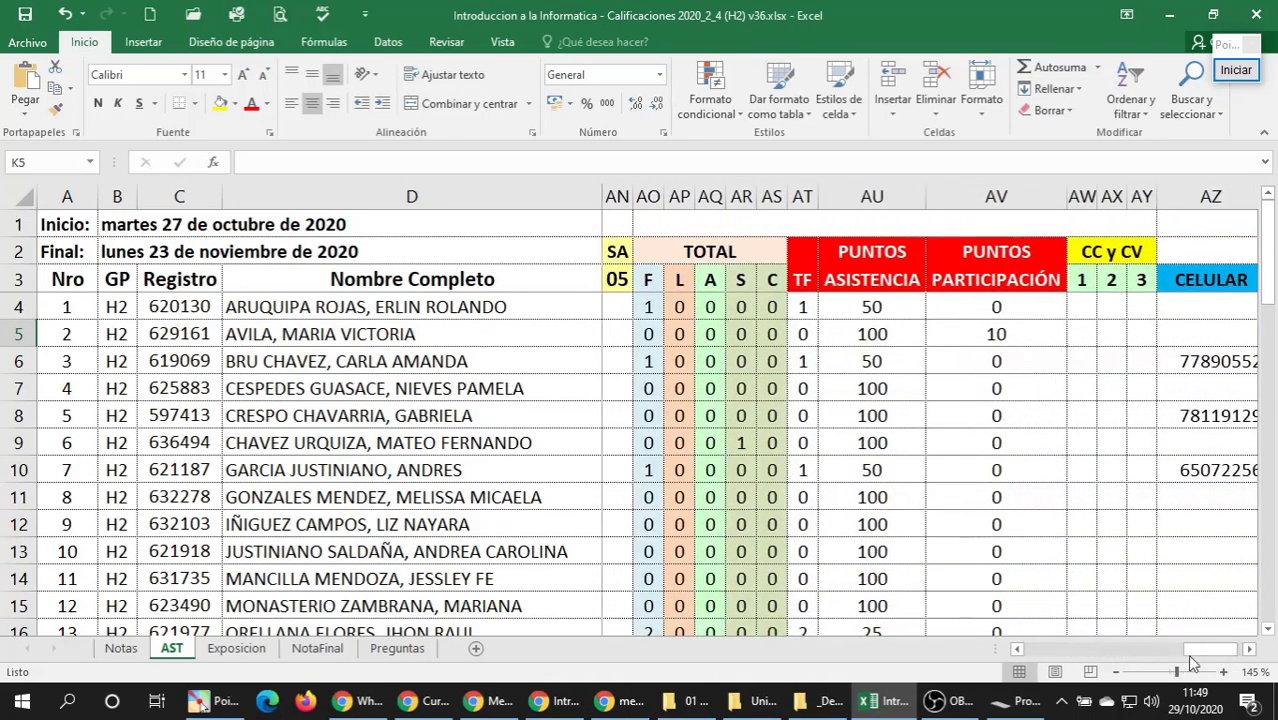
pyautogui.hscroll(-4, 1187, 654)
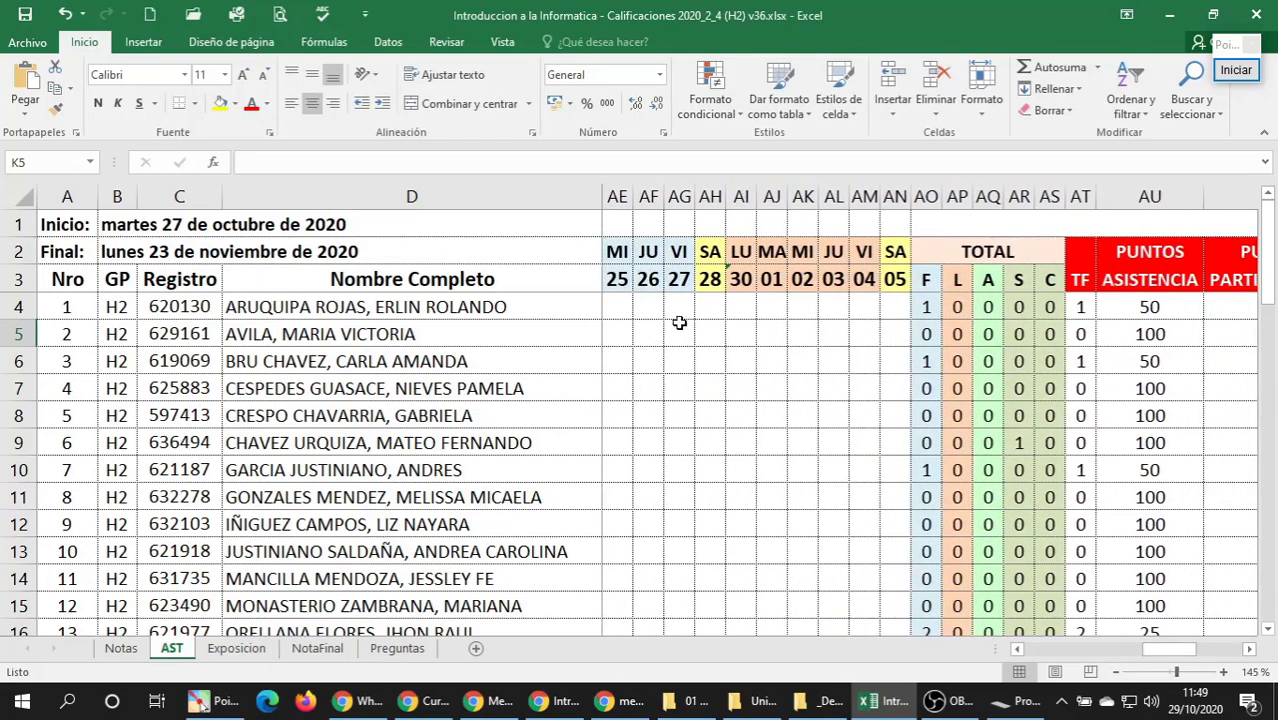
pyautogui.click(708, 332)
pyautogui.write('30')
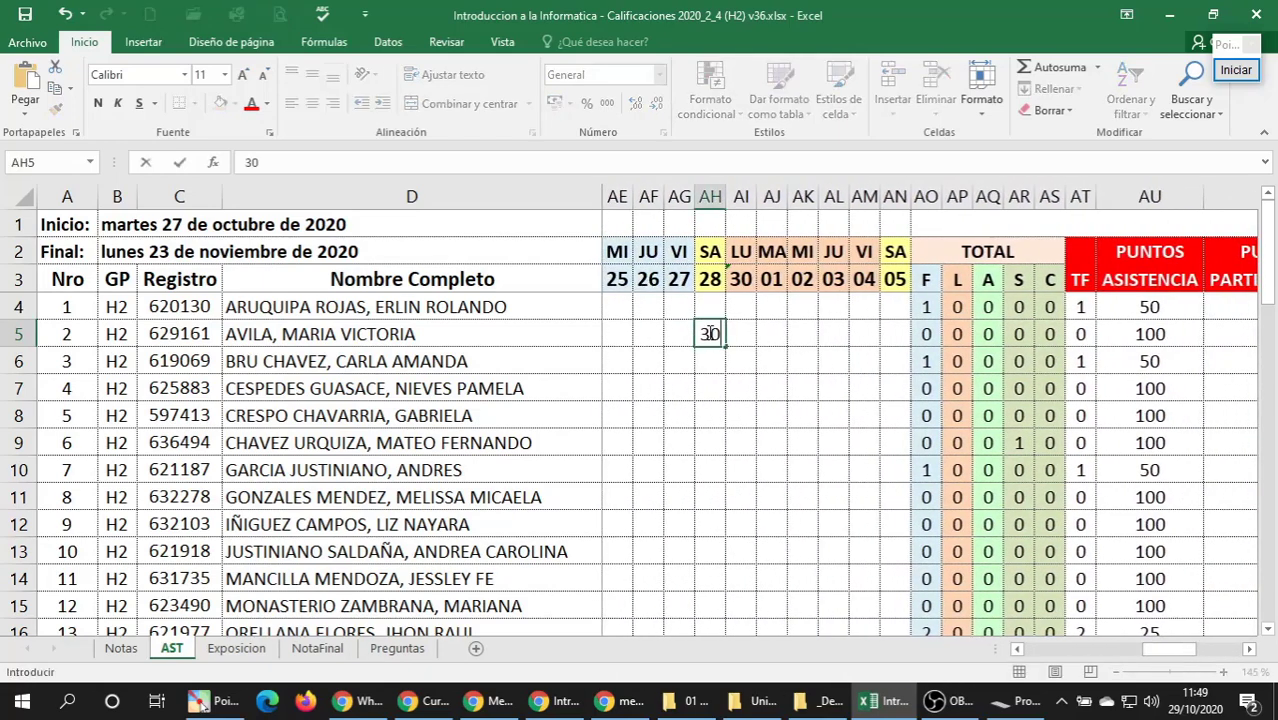
pyautogui.press('Right')
pyautogui.press('Right')
pyautogui.press('Right')
pyautogui.press('Right')
pyautogui.press('Right')
pyautogui.press('Right')
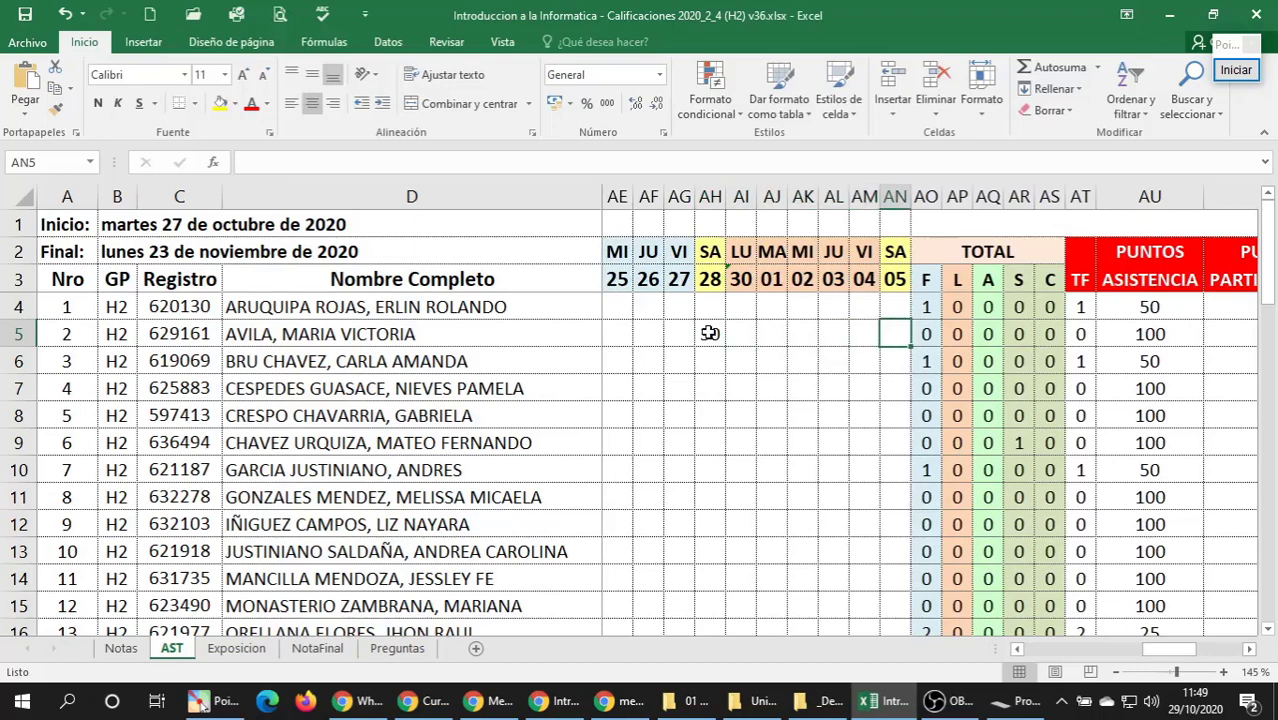
pyautogui.write('50')
pyautogui.press('Return')
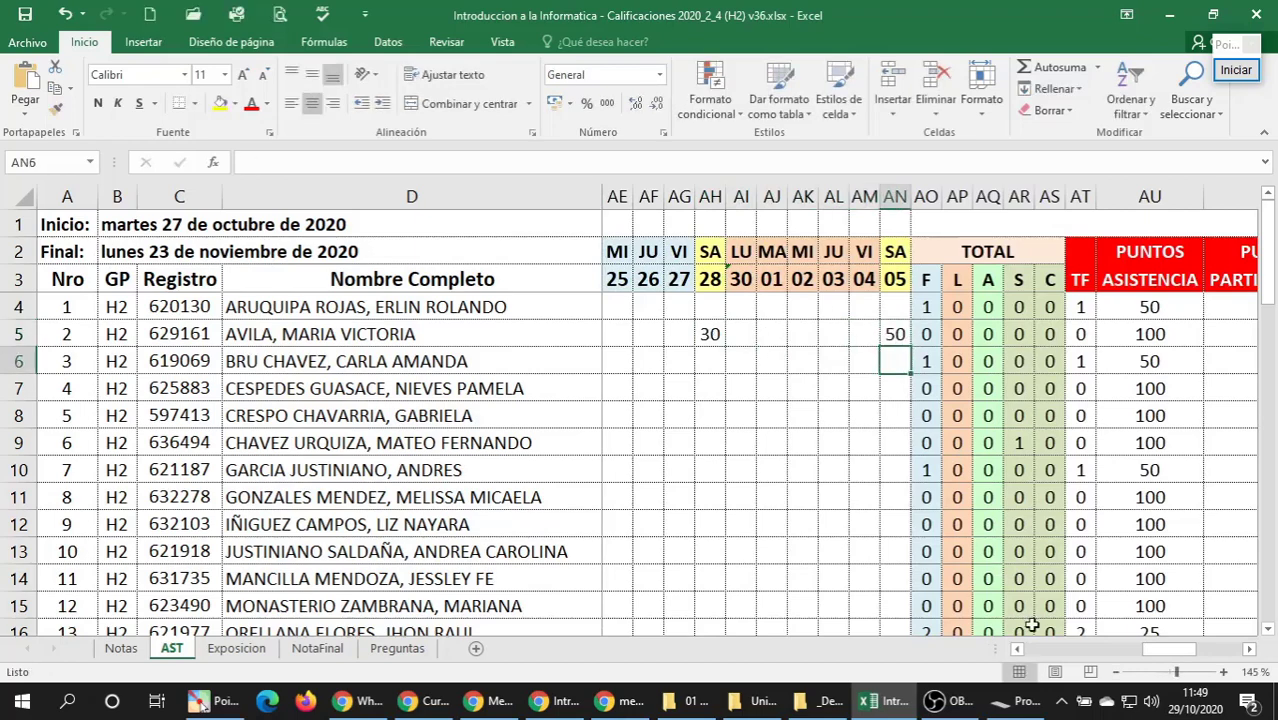
# - Clear the AH5:AN5 sample scores and return to the top of the grid
pyautogui.moveTo(1168, 648); pyautogui.dragTo(1200, 648)
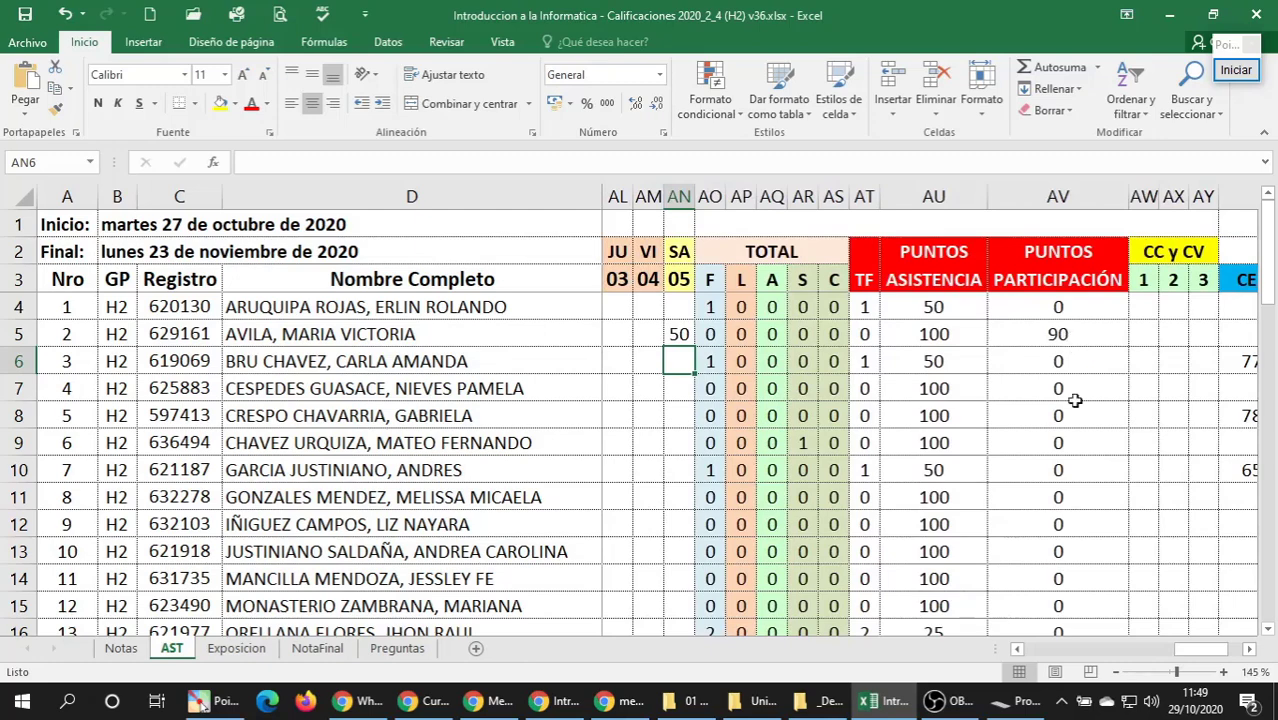
pyautogui.moveTo(1200, 648); pyautogui.dragTo(1162, 648)
pyautogui.moveTo(771, 333); pyautogui.dragTo(948, 333)
pyautogui.press('Delete')
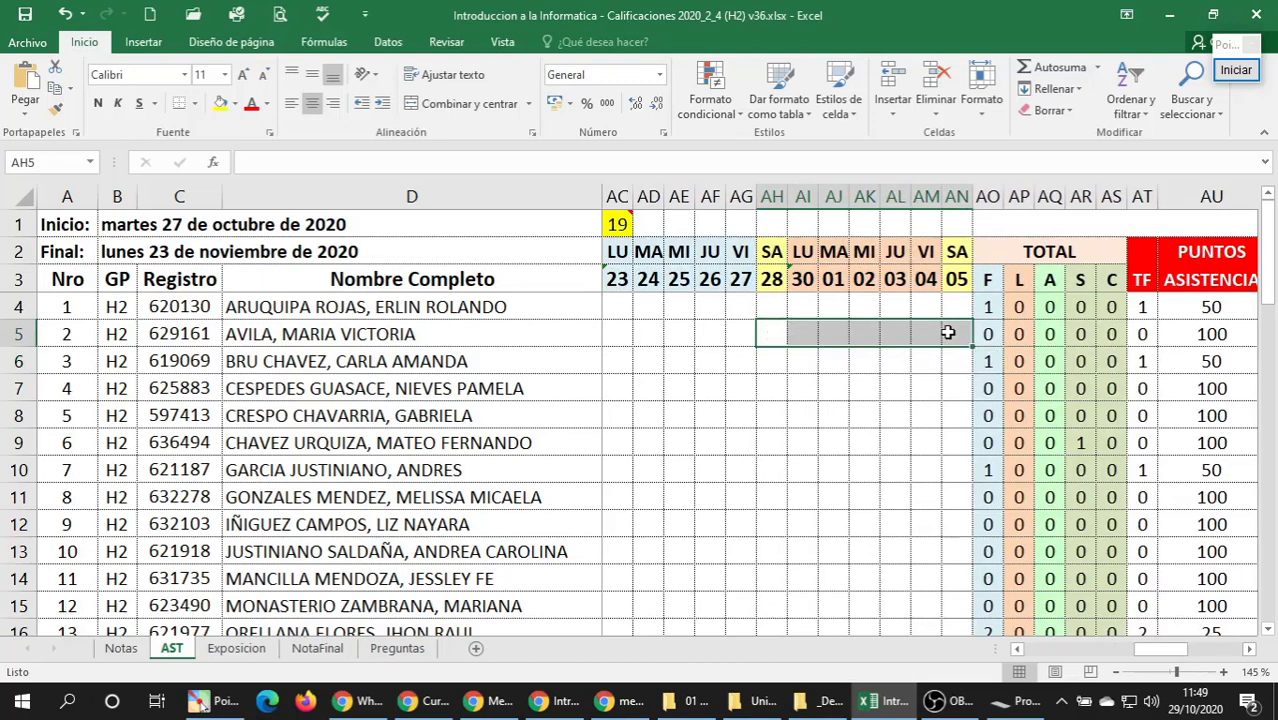
pyautogui.hotkey('ctrl', 'Home')
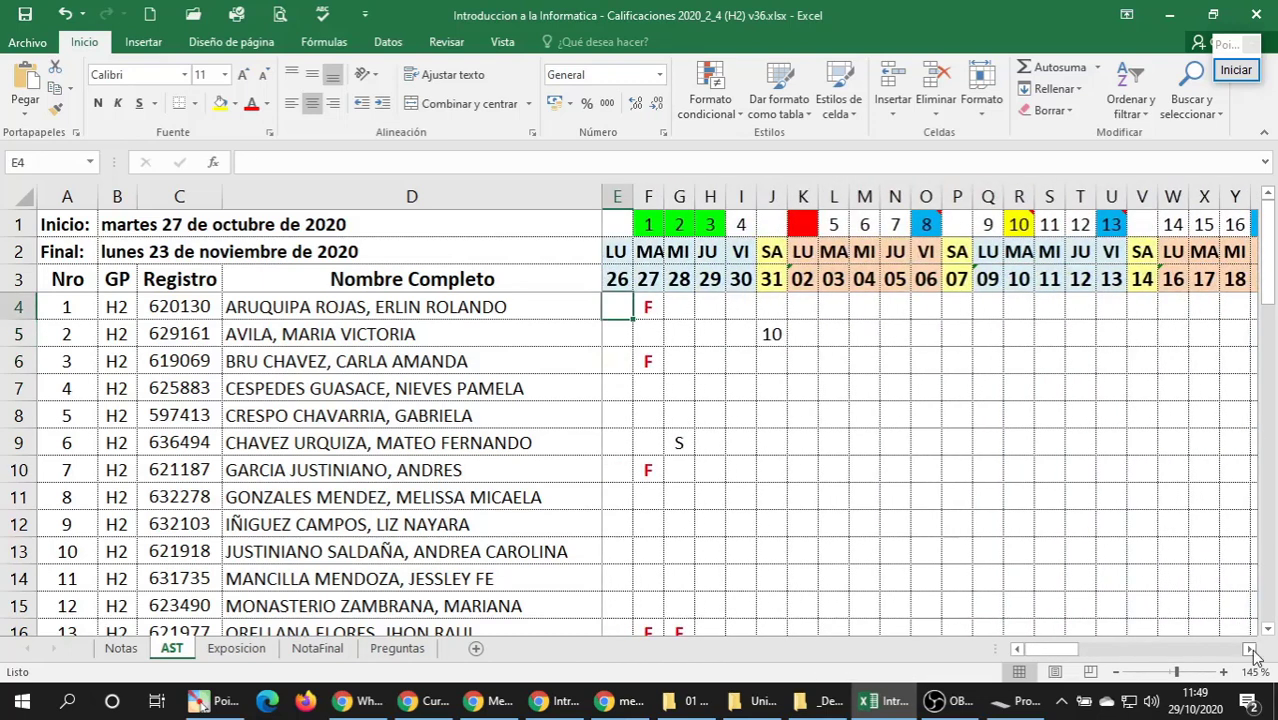
pyautogui.click(1250, 649)
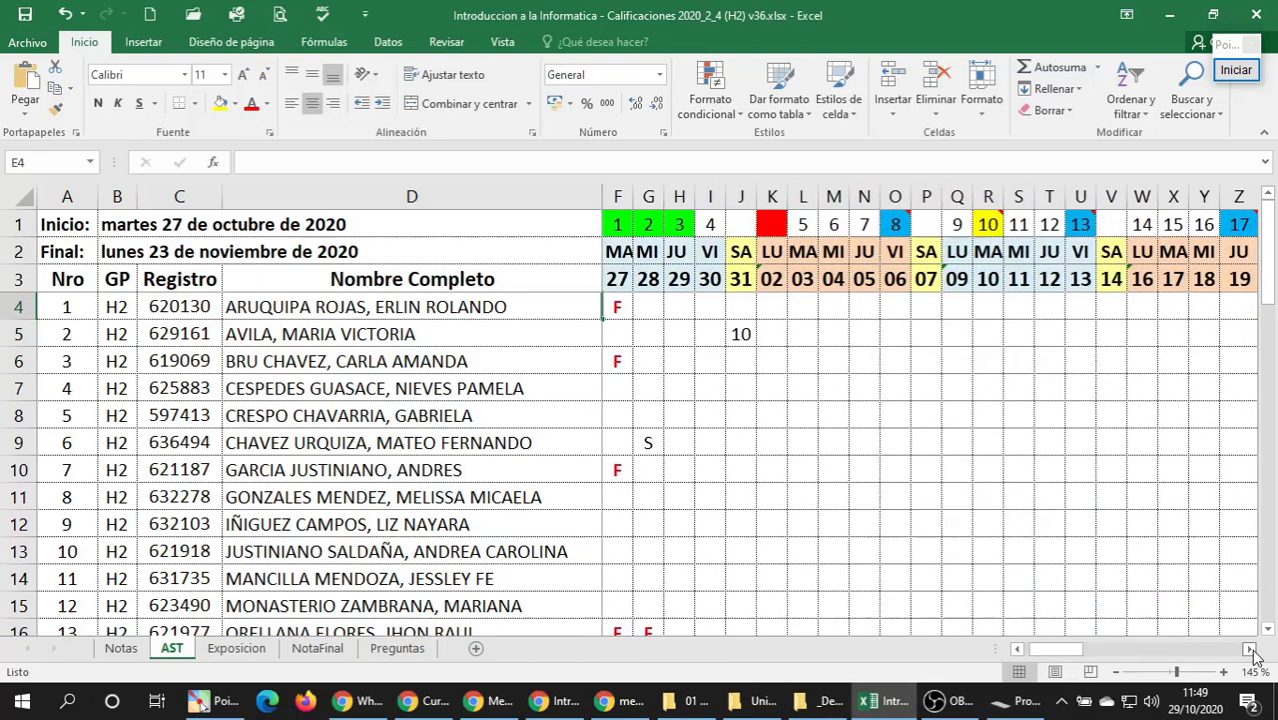
# - On the Notas sheet, enter PC01 scores 180, 250, 20 and 30 in K4:K7
pyautogui.click(121, 649)
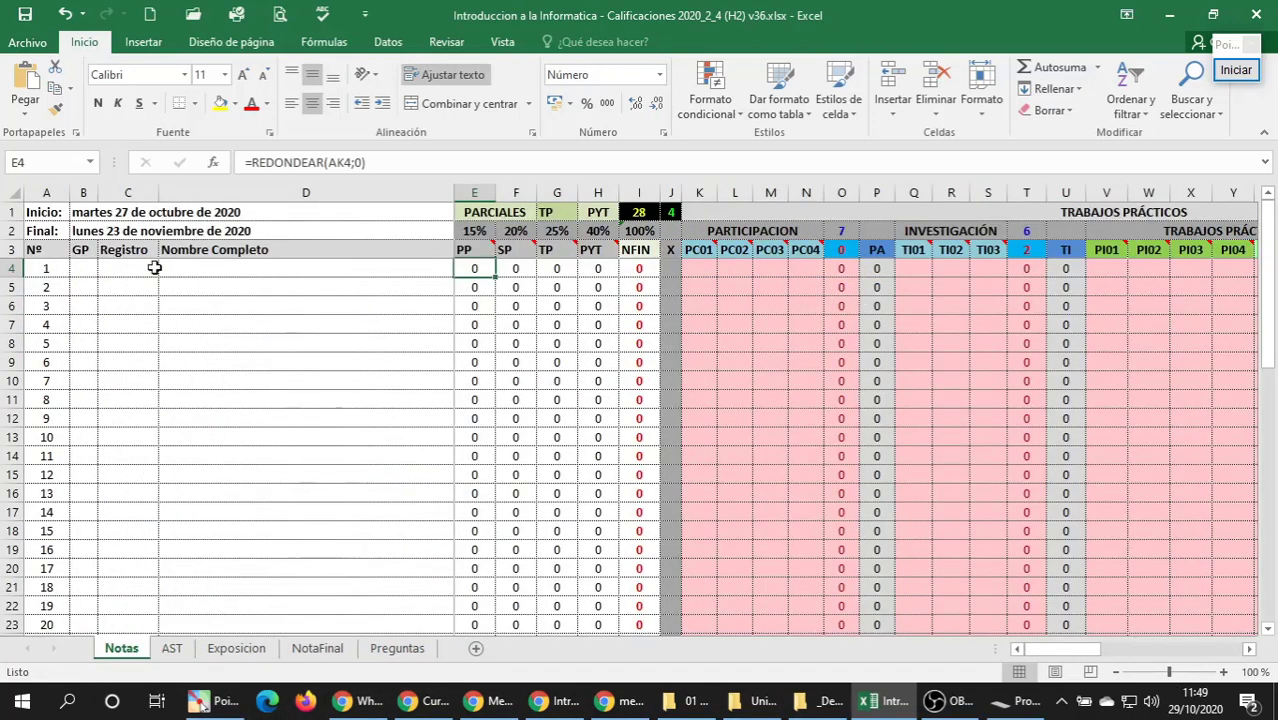
pyautogui.moveTo(699, 244)
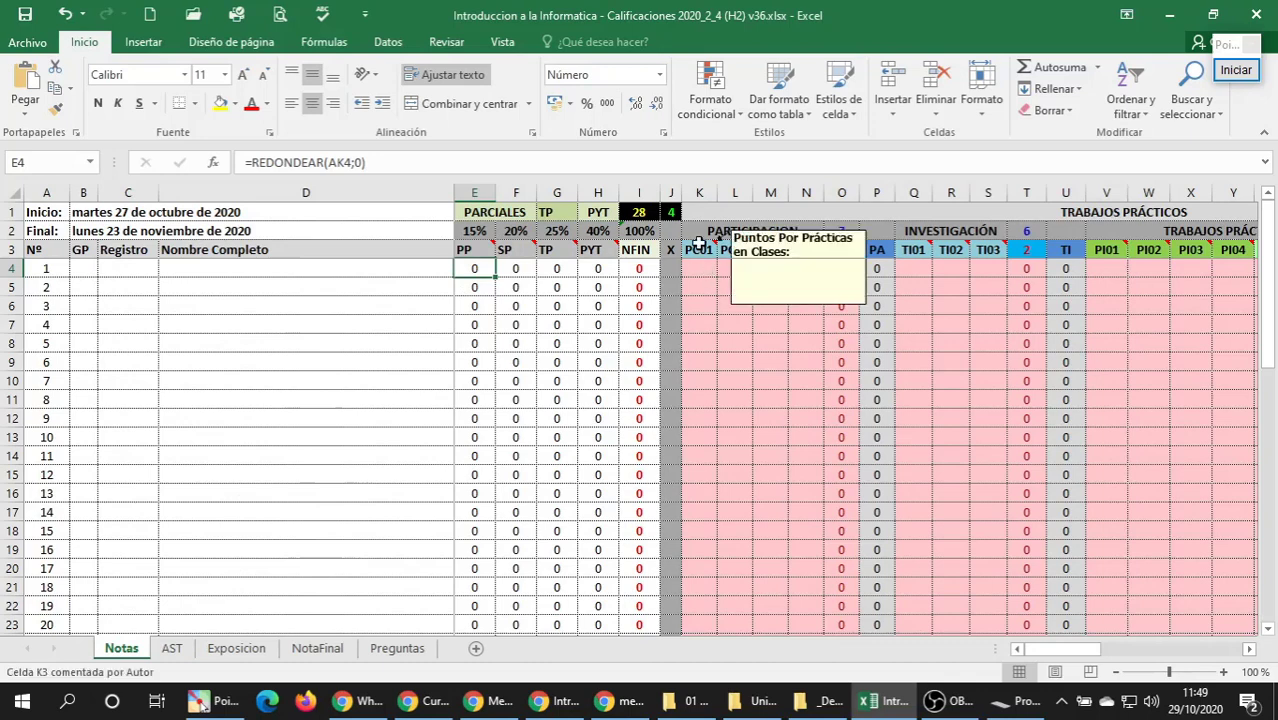
pyautogui.click(699, 247)
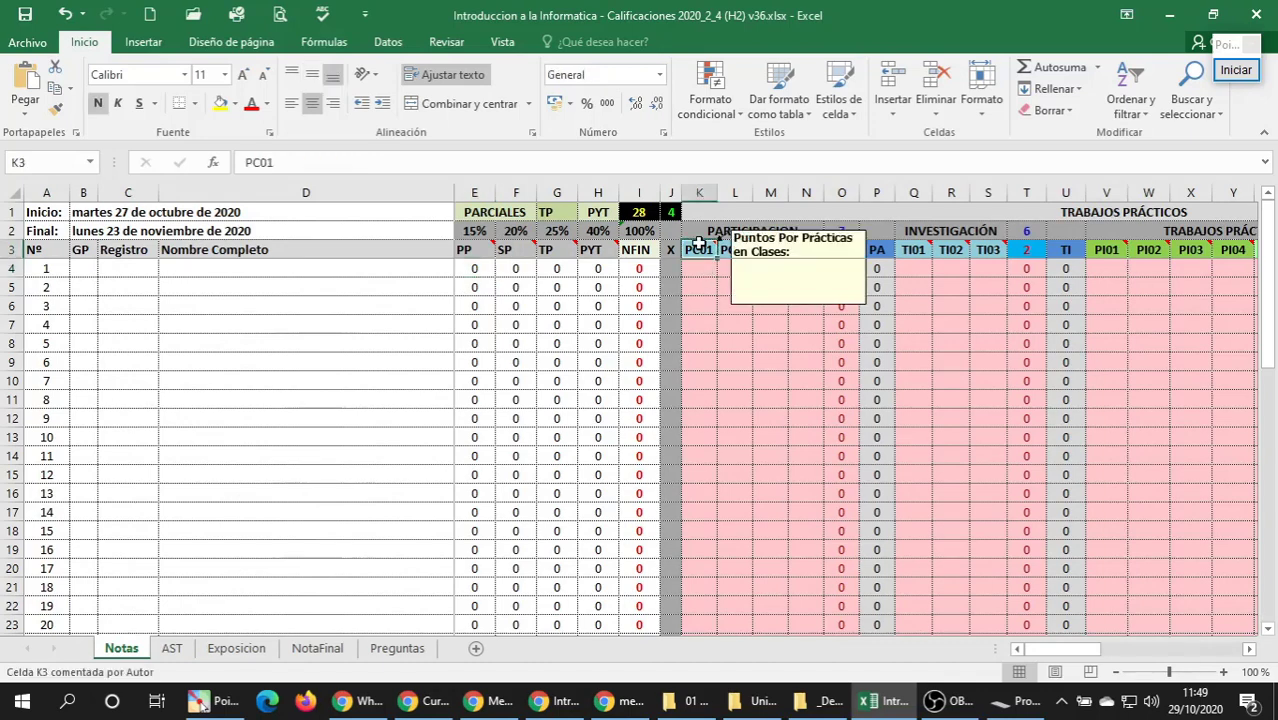
pyautogui.click(697, 268)
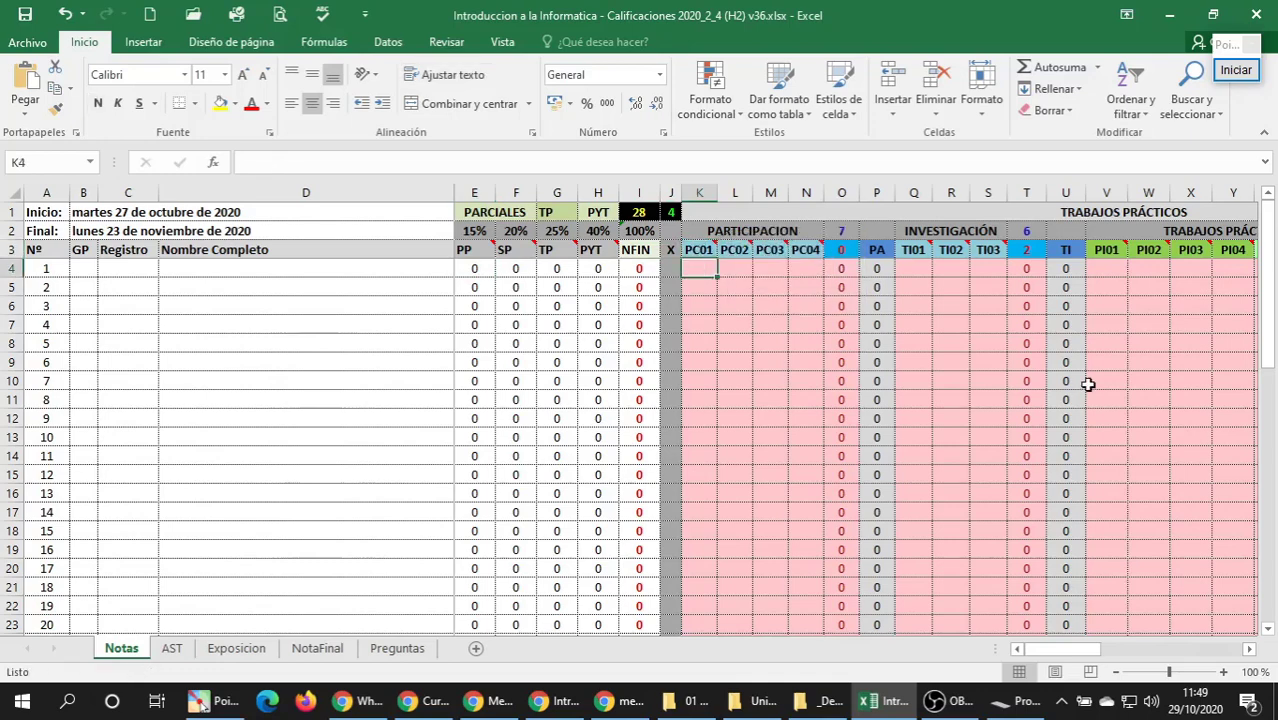
pyautogui.write('180')
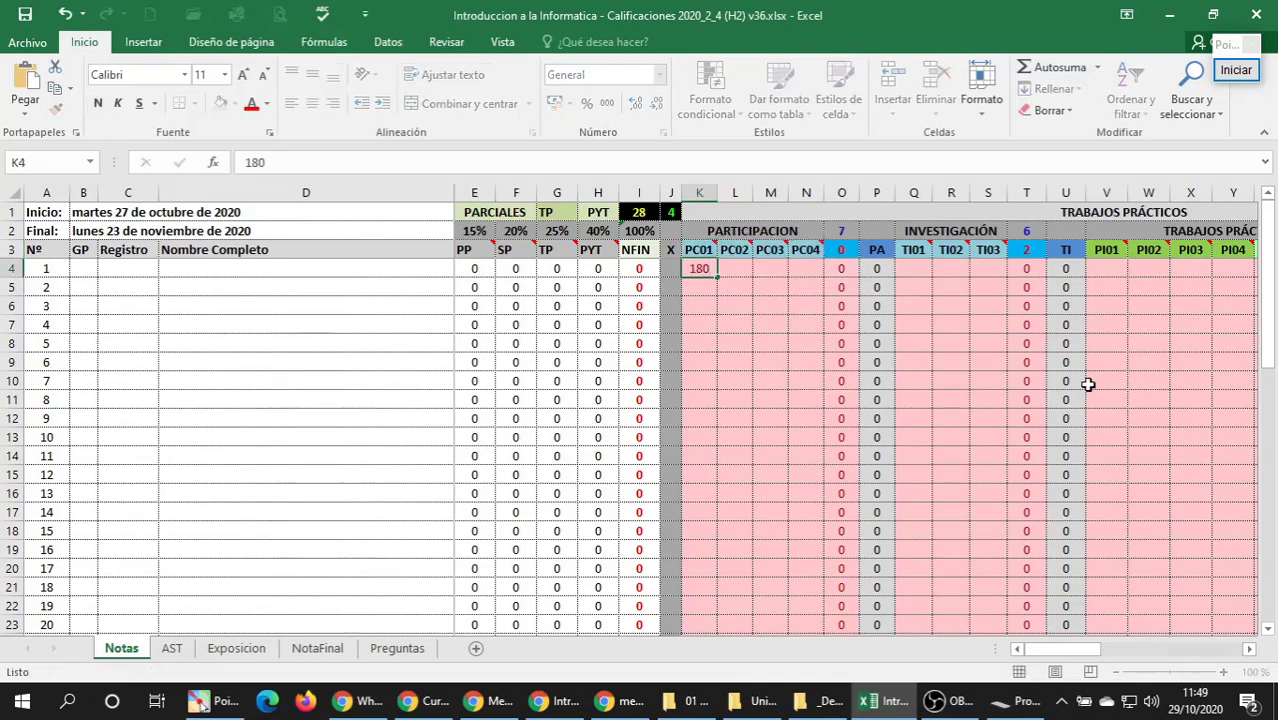
pyautogui.press('Return')
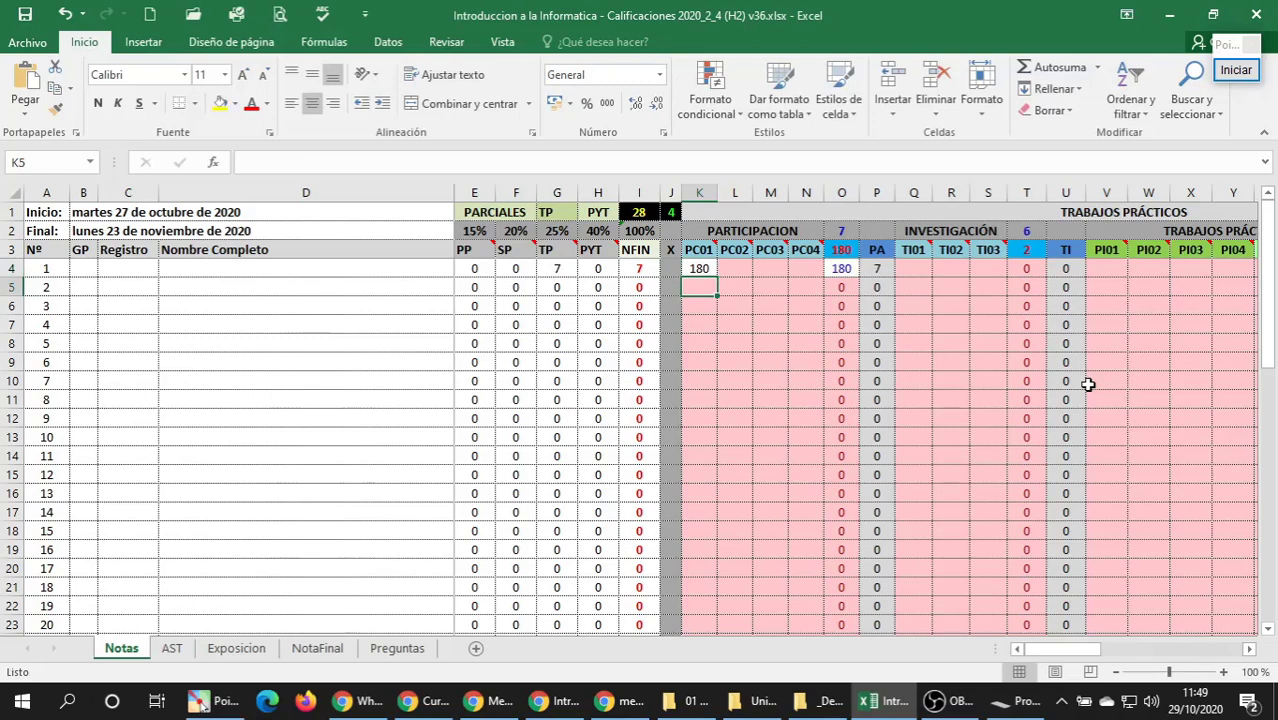
pyautogui.write('250')
pyautogui.press('Return')
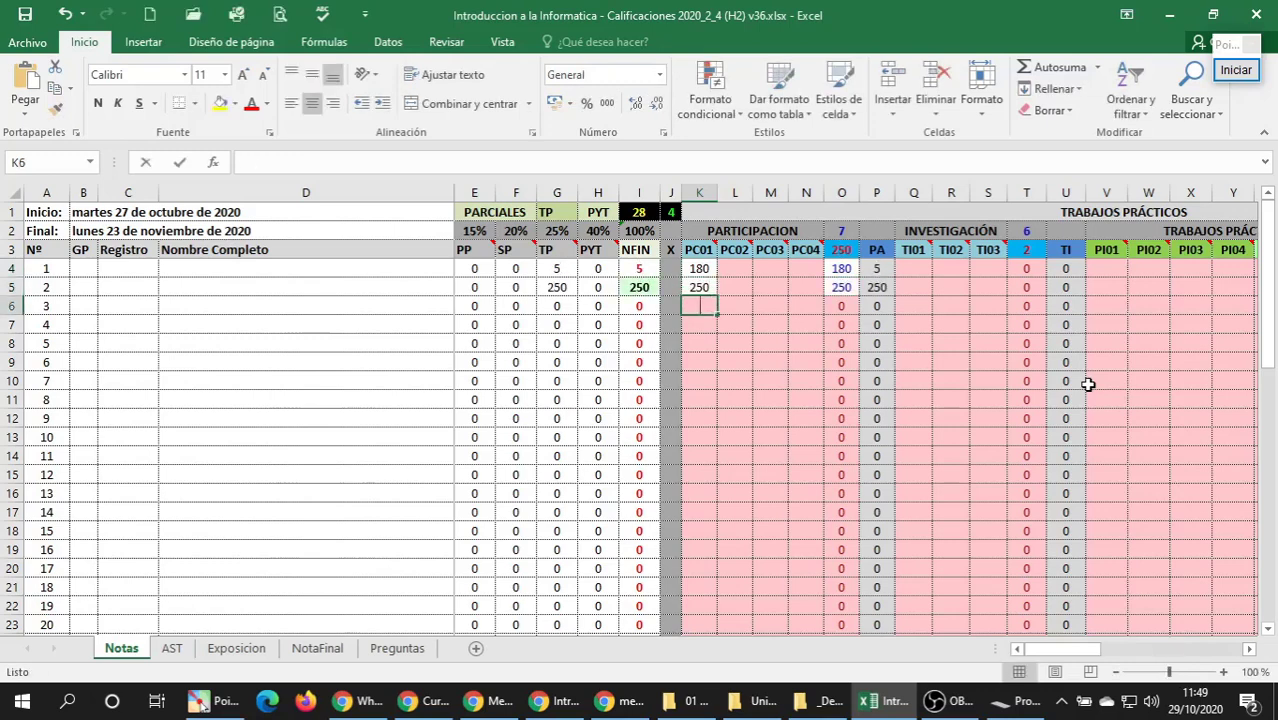
pyautogui.write('20')
pyautogui.press('Return')
pyautogui.write('30')
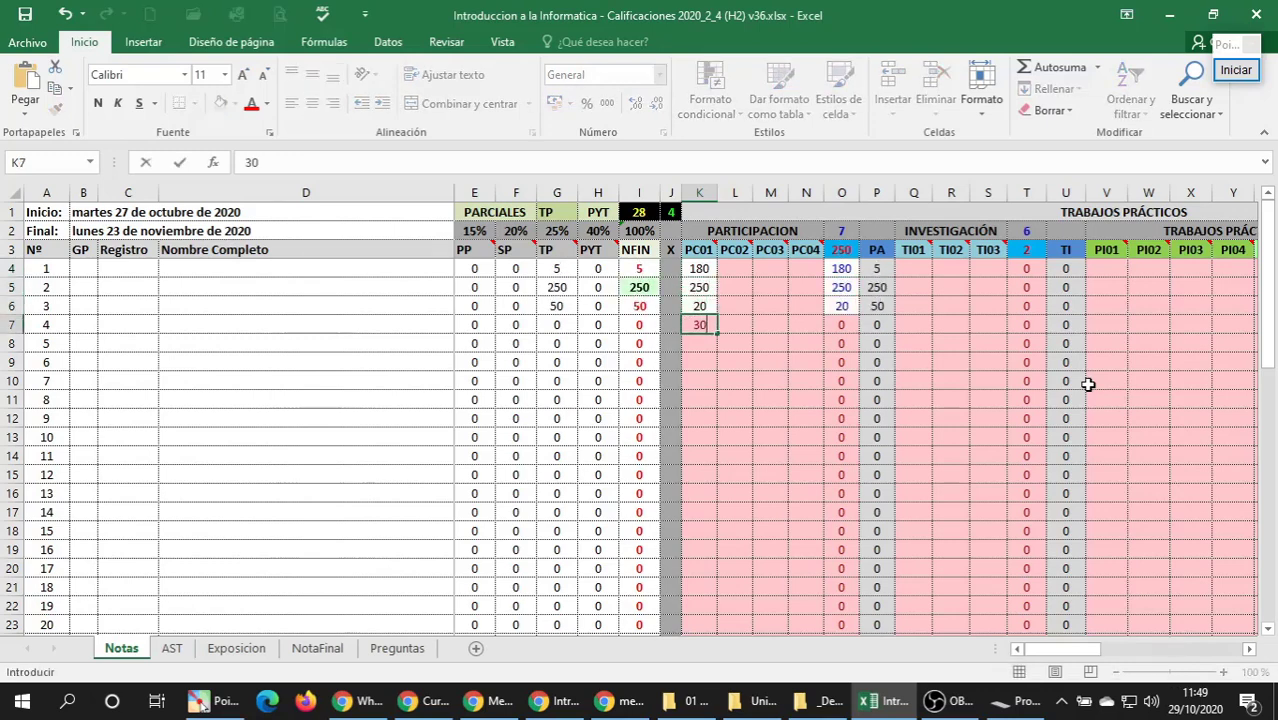
pyautogui.press('Return')
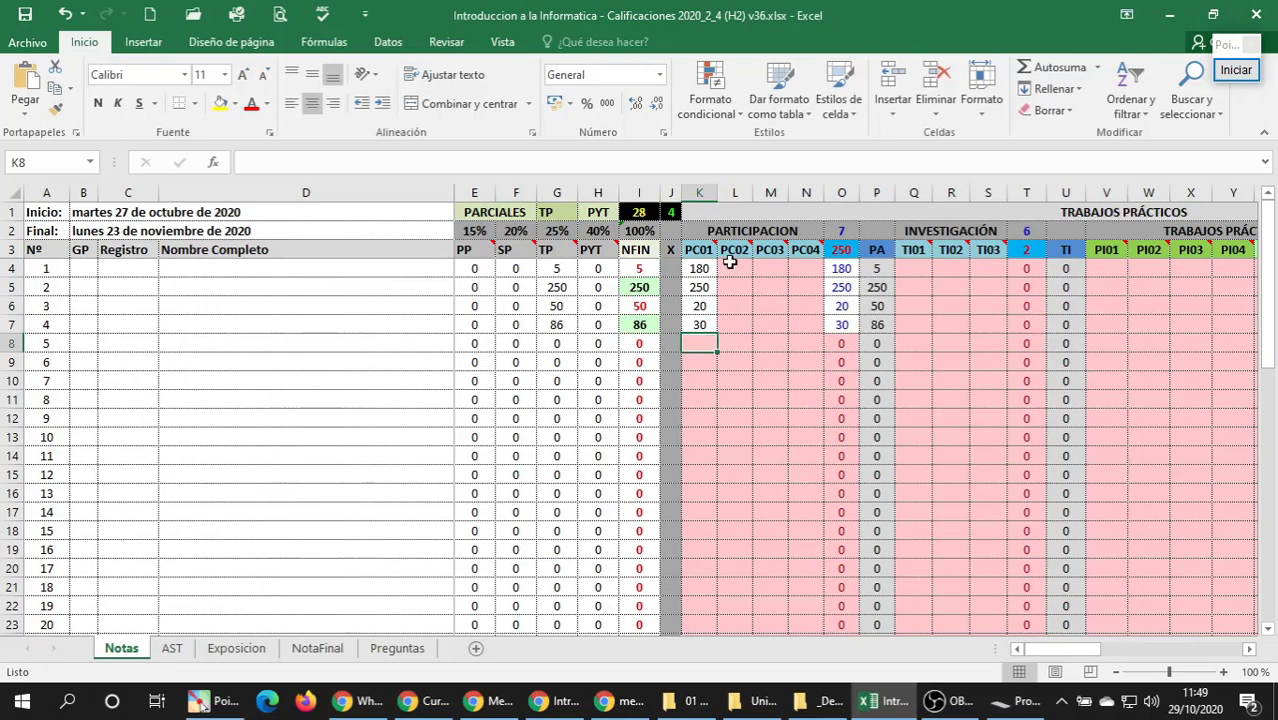
# - Enter PC02 score 50 in L4 and PC03 scores of 50 for students 1, 2 and 4
pyautogui.click(735, 268)
pyautogui.moveTo(737, 250)
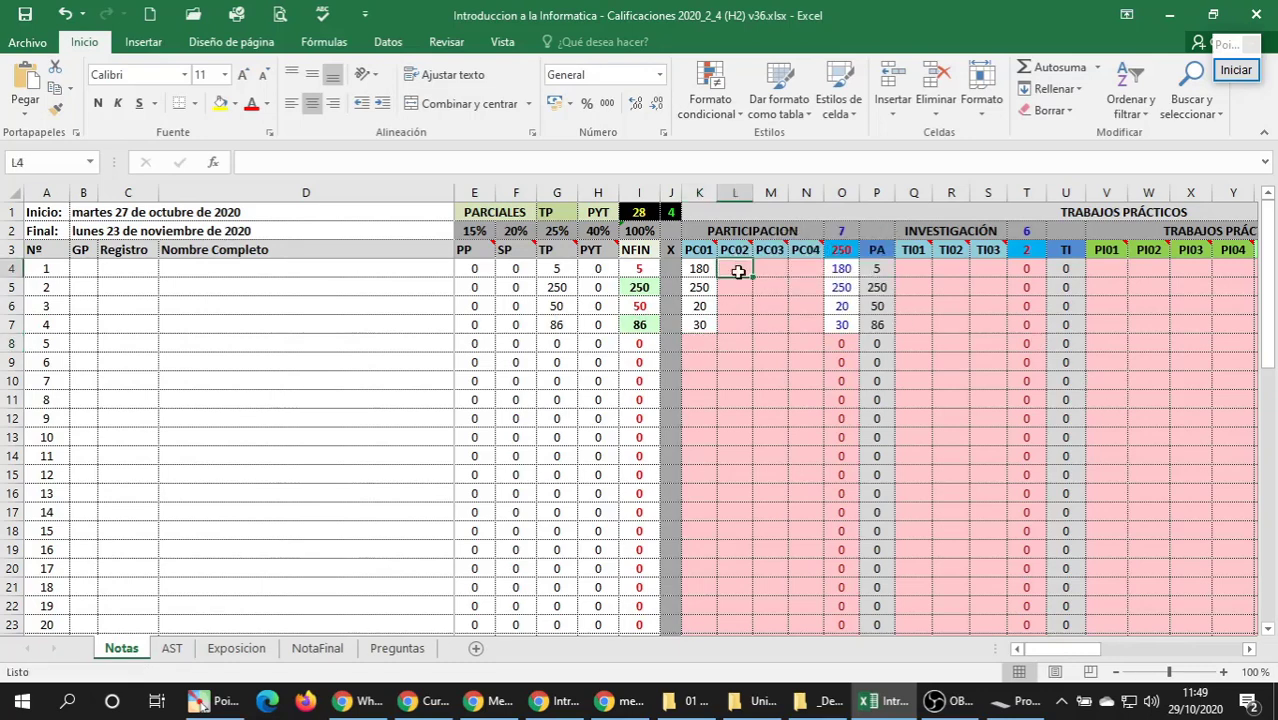
pyautogui.write('50')
pyautogui.press('Return')
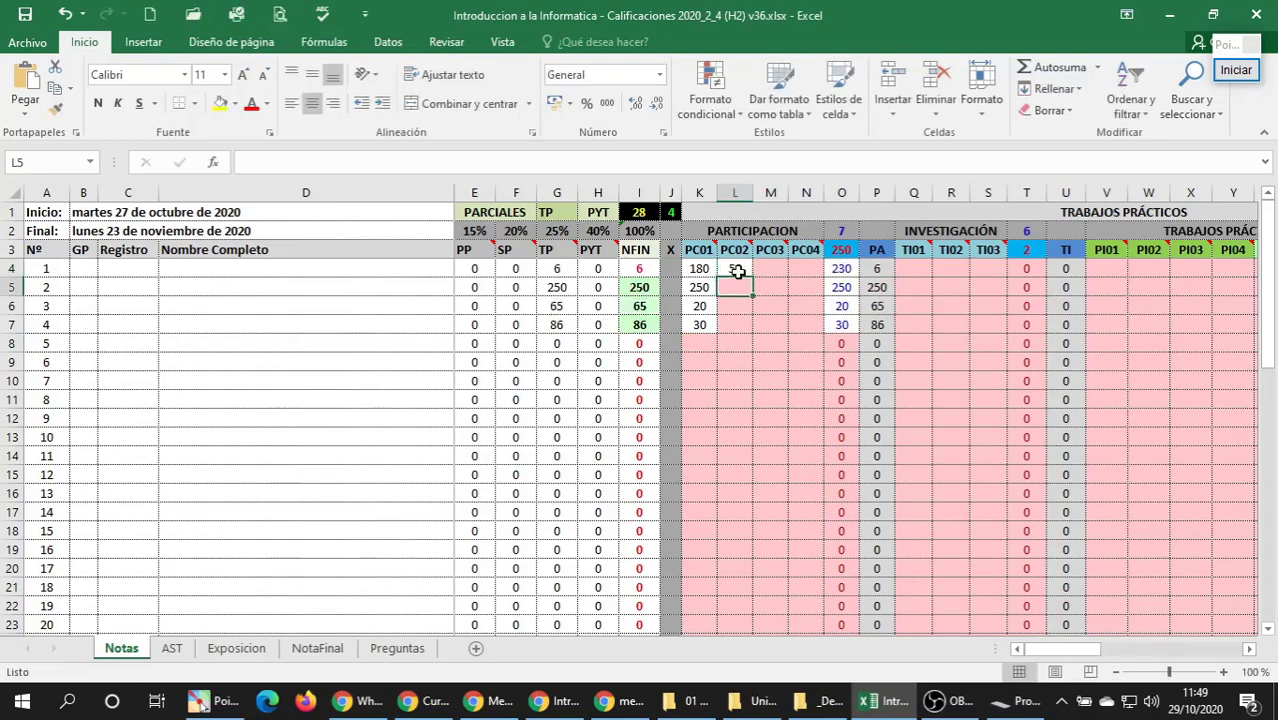
pyautogui.click(776, 268)
pyautogui.moveTo(775, 251)
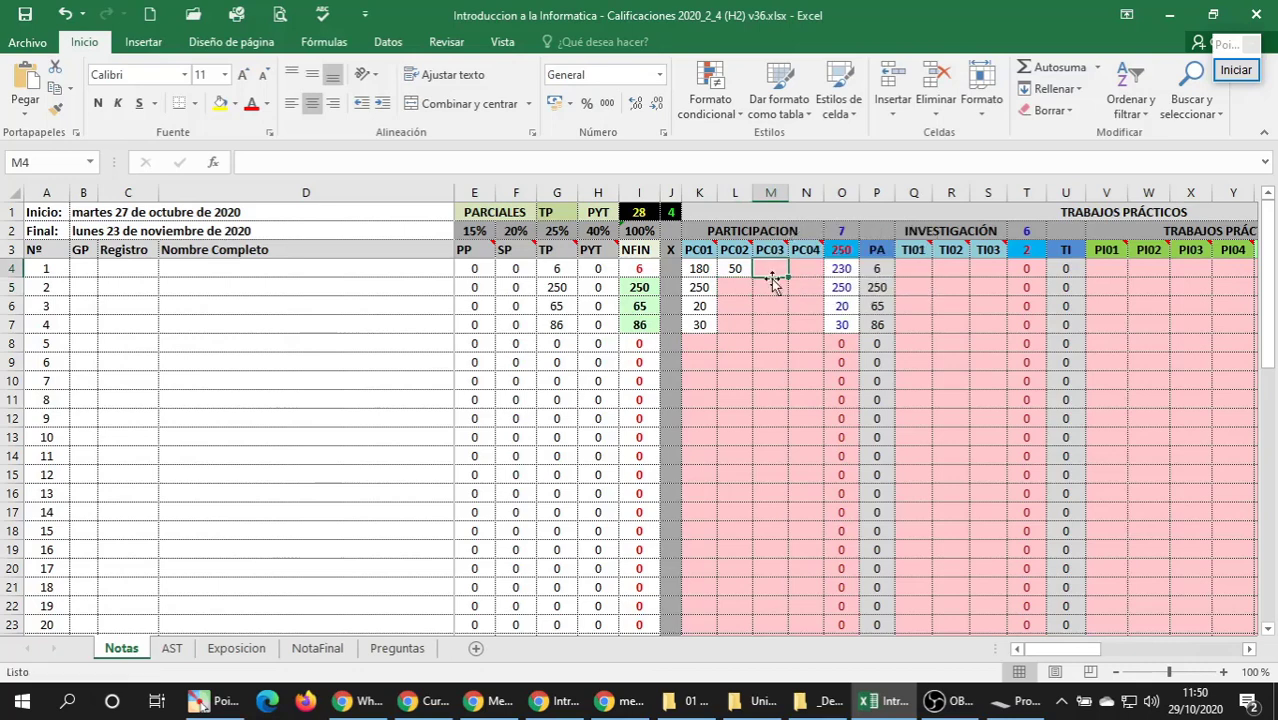
pyautogui.write('50')
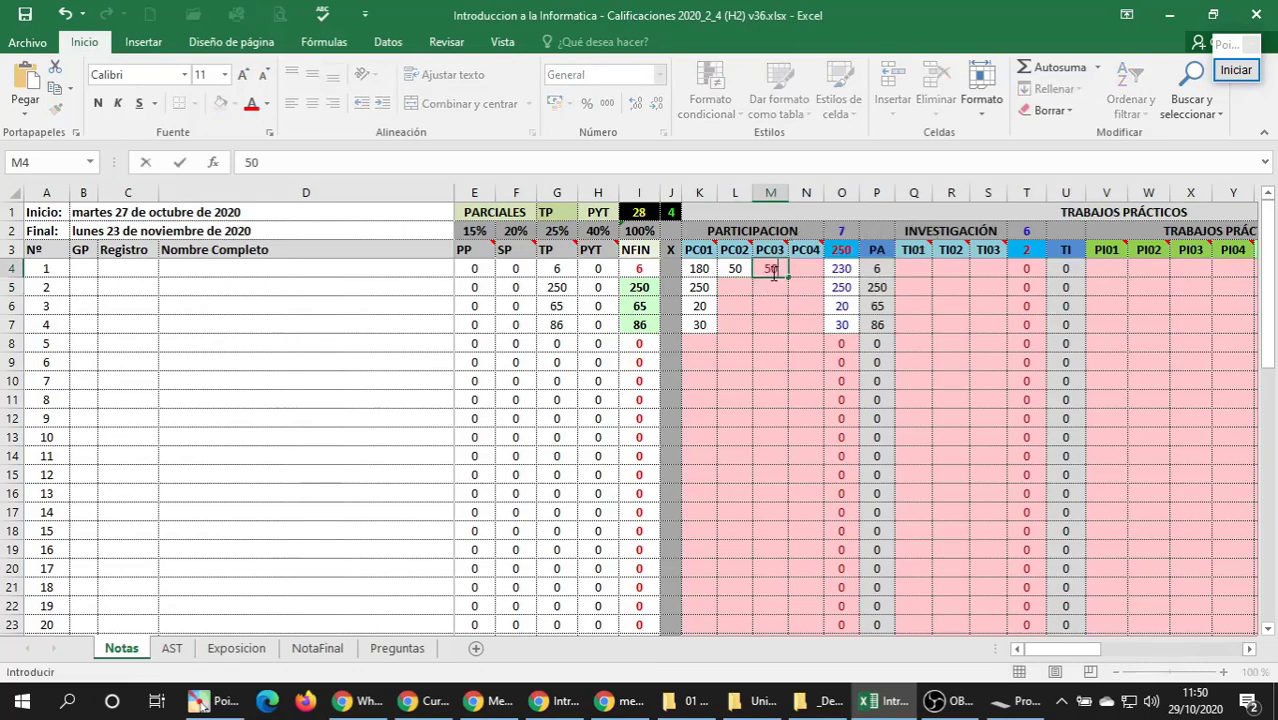
pyautogui.press('Return')
pyautogui.write('50')
pyautogui.press('Return')
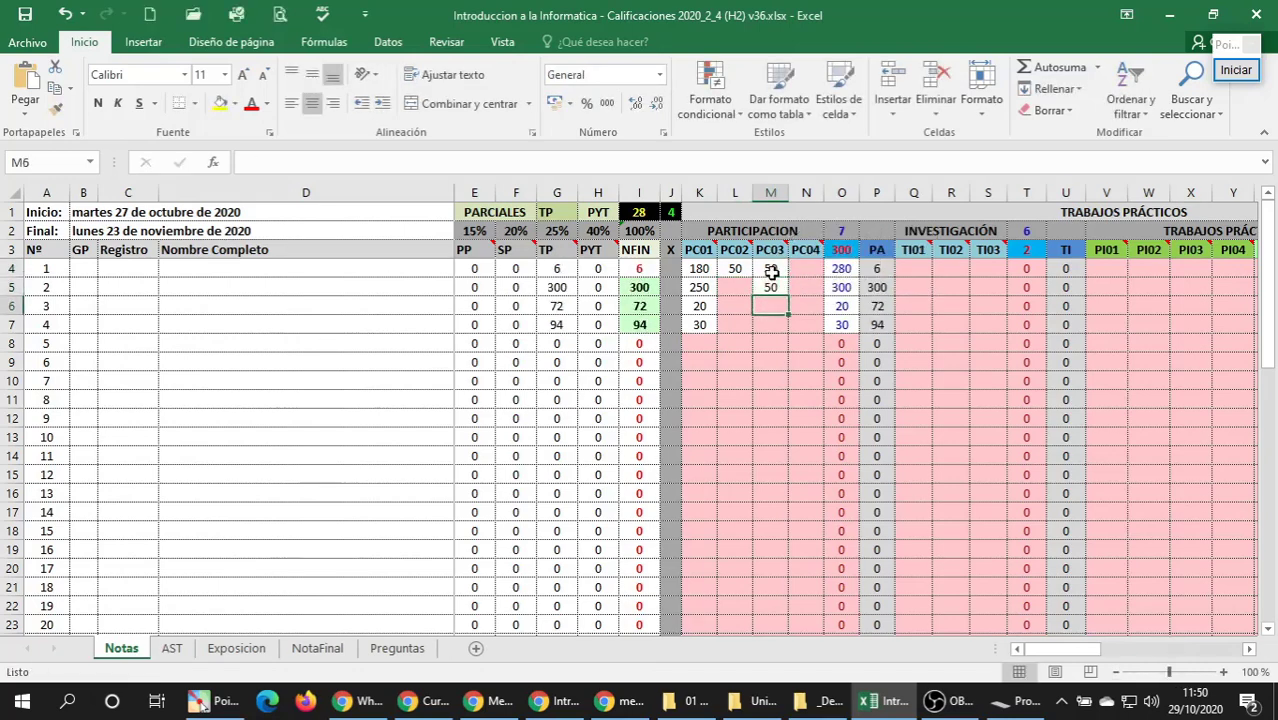
pyautogui.press('Down')
pyautogui.write('50')
pyautogui.press('Return')
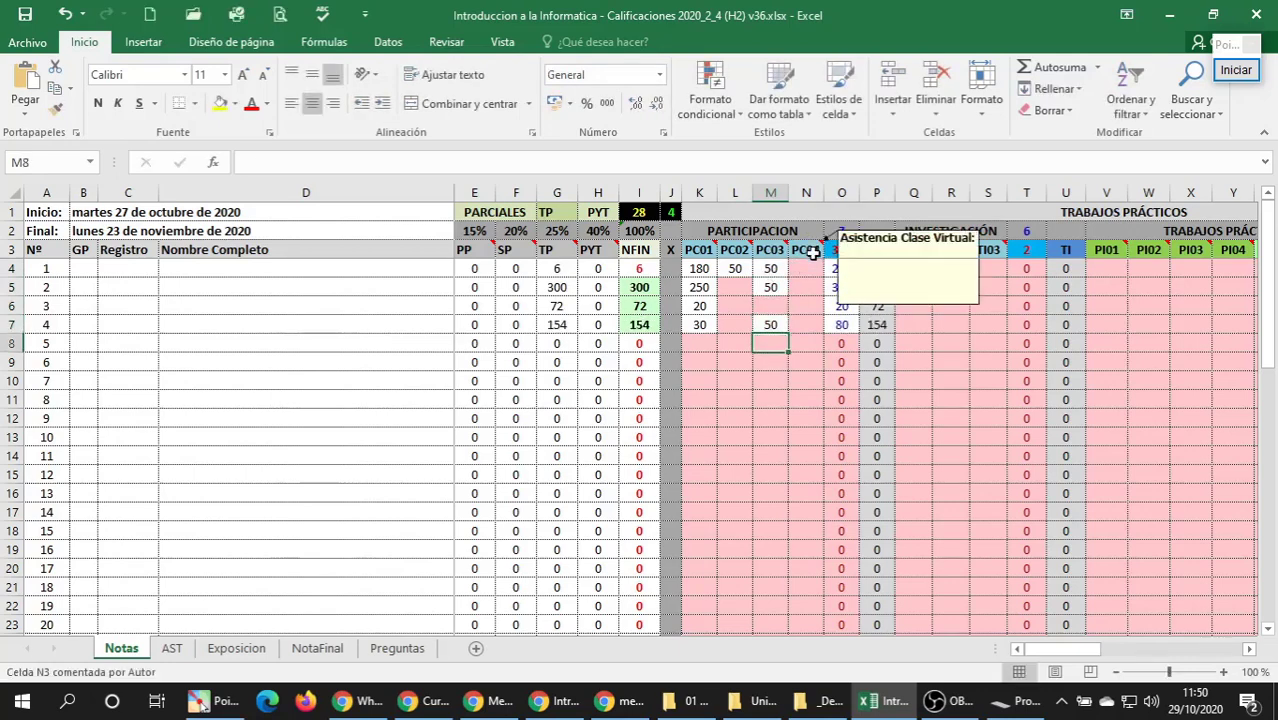
# - Enter PC04 scores 100, 25 and 50, then check the =MAX(O4:O42) participation maximum
pyautogui.click(808, 272)
pyautogui.write('1')
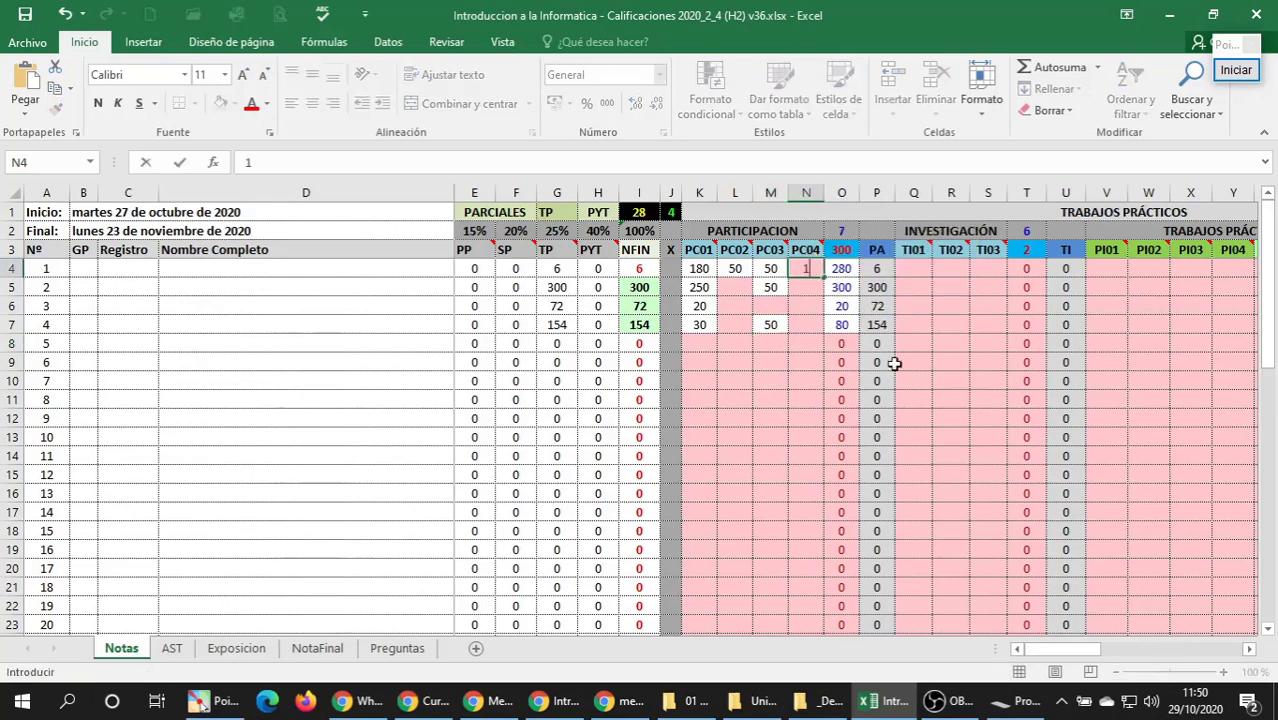
pyautogui.write('00')
pyautogui.press('Return')
pyautogui.press('Return')
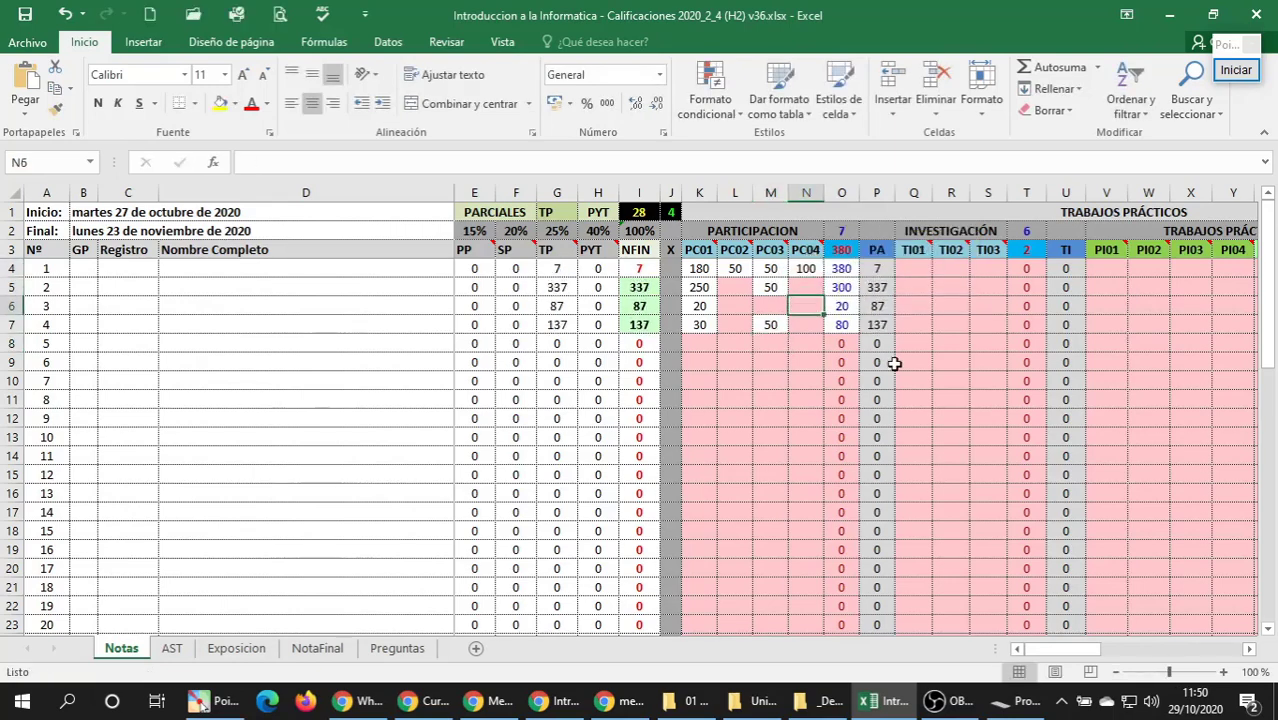
pyautogui.write('25')
pyautogui.press('Return')
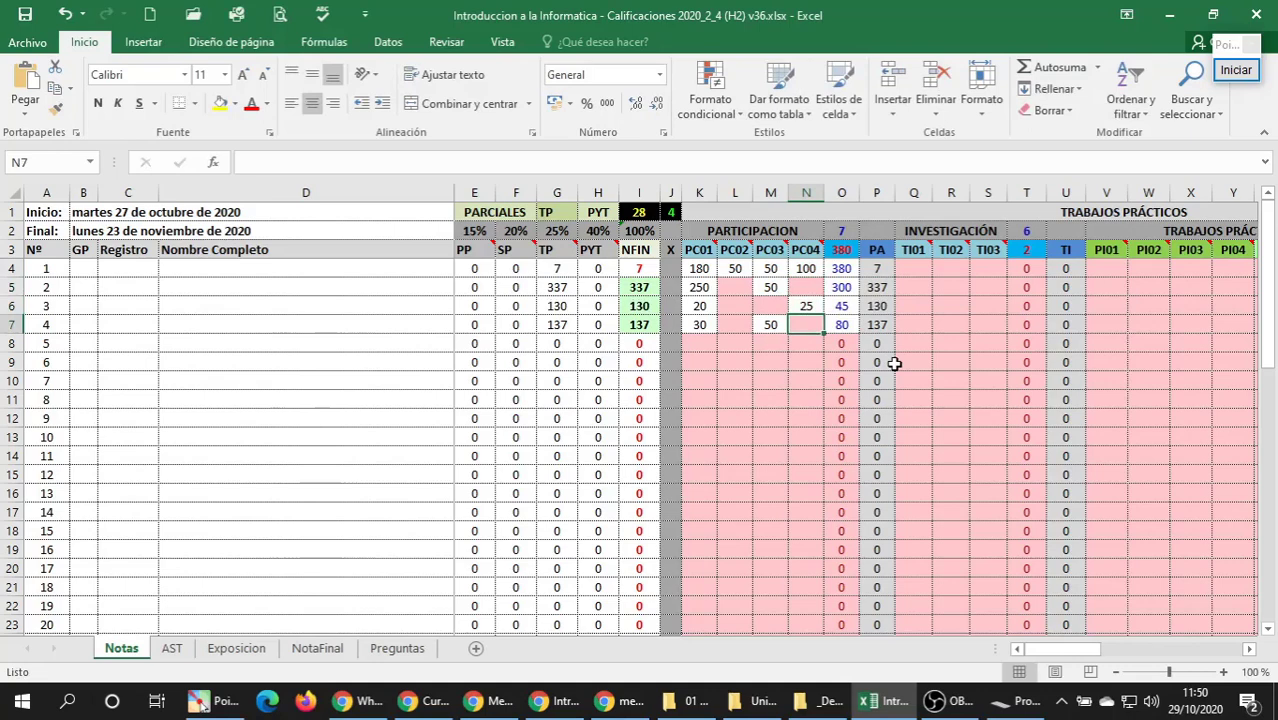
pyautogui.write('50')
pyautogui.press('Return')
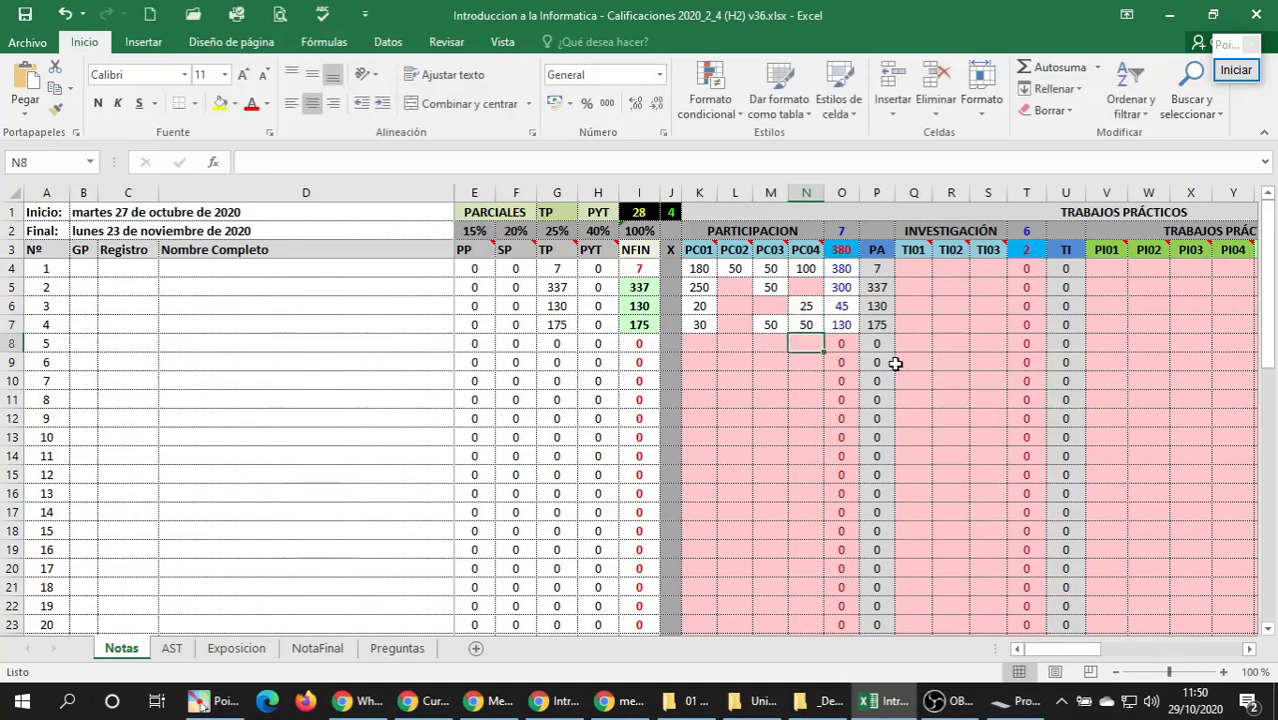
pyautogui.click(841, 249)
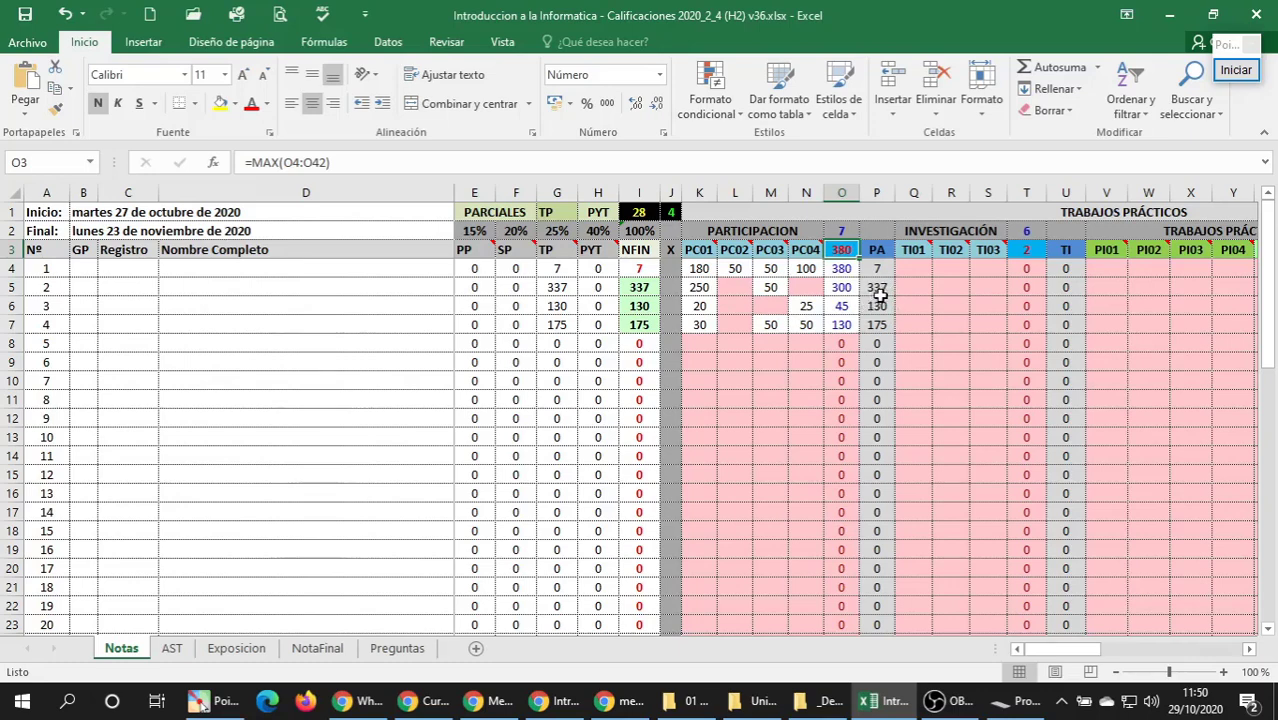
# - Compare the PA formulas and fill student 1's PA formula down the column
pyautogui.click(877, 290)
pyautogui.click(877, 322)
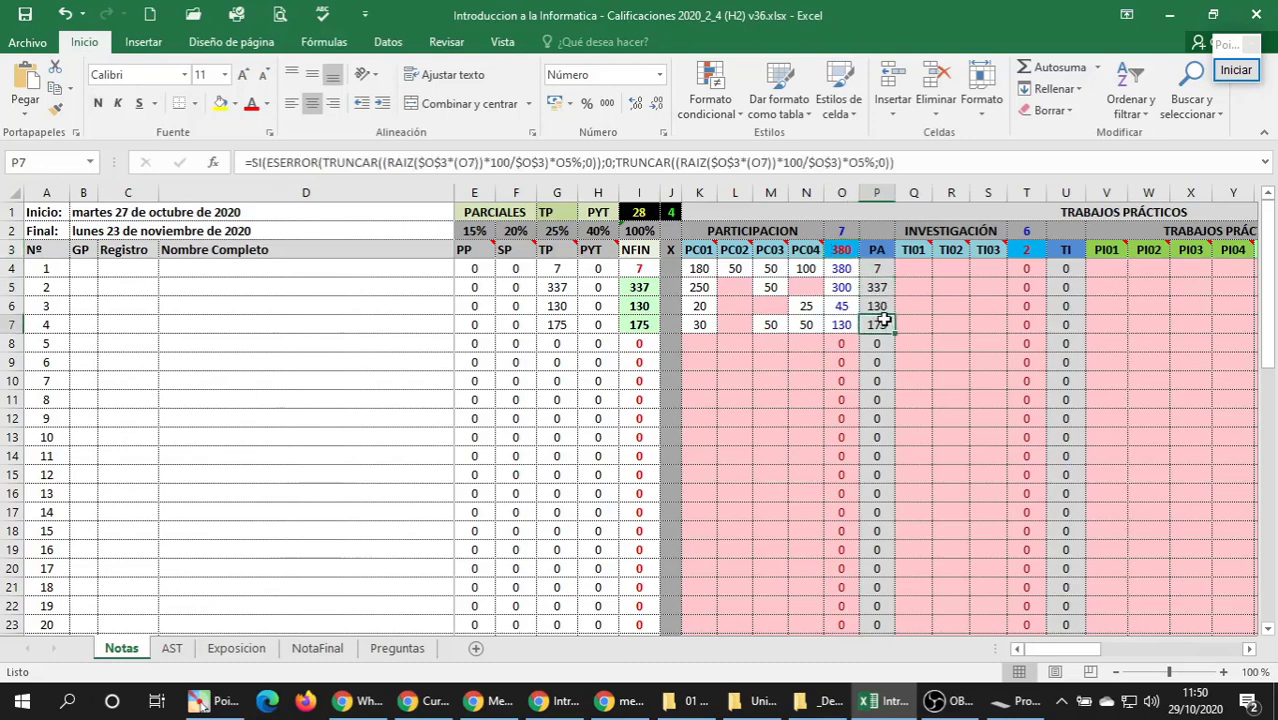
pyautogui.click(876, 268)
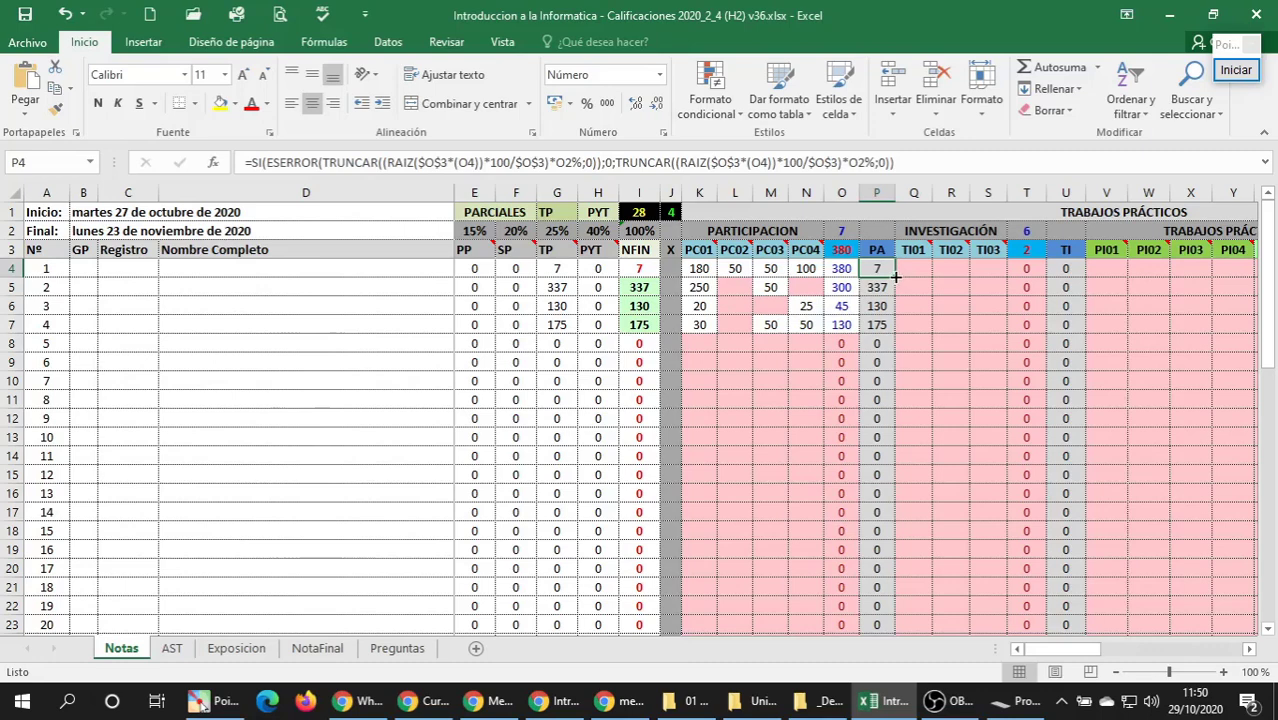
pyautogui.doubleClick(896, 277)
# - Compare students 1 and 2's PA formulas and open student 1's for editing
pyautogui.click(876, 268)
pyautogui.click(877, 287)
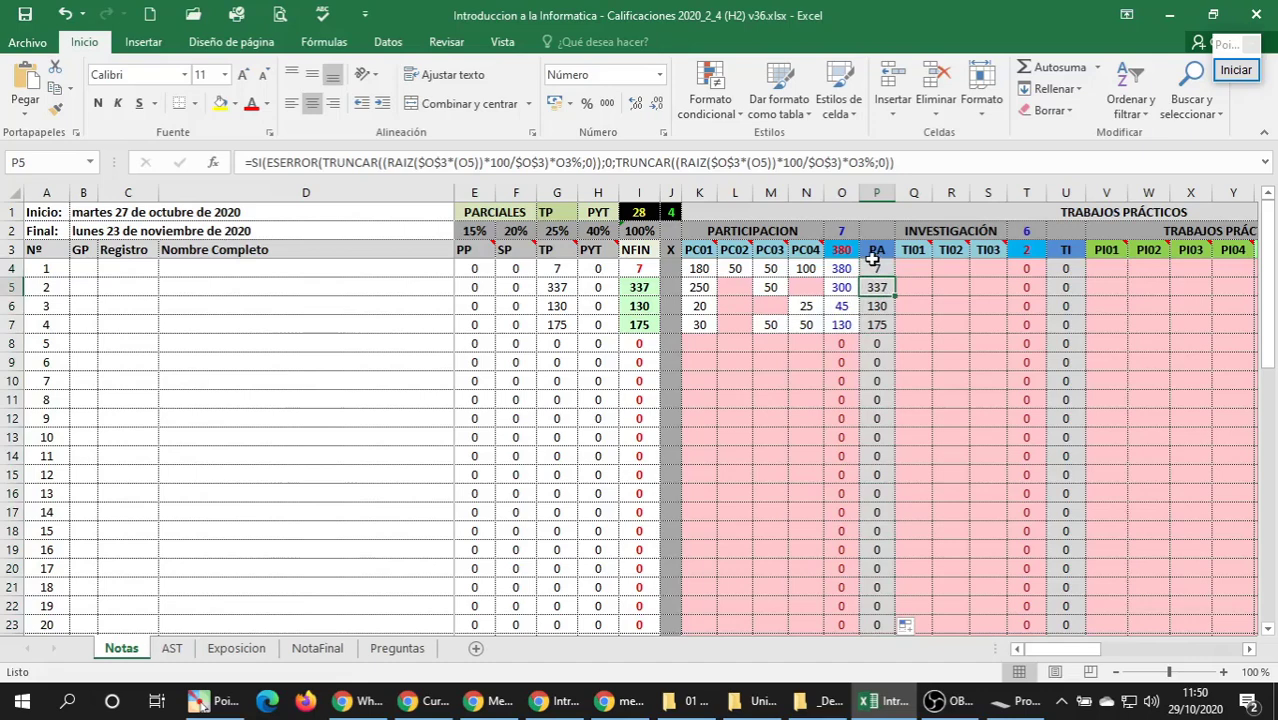
pyautogui.click(873, 266)
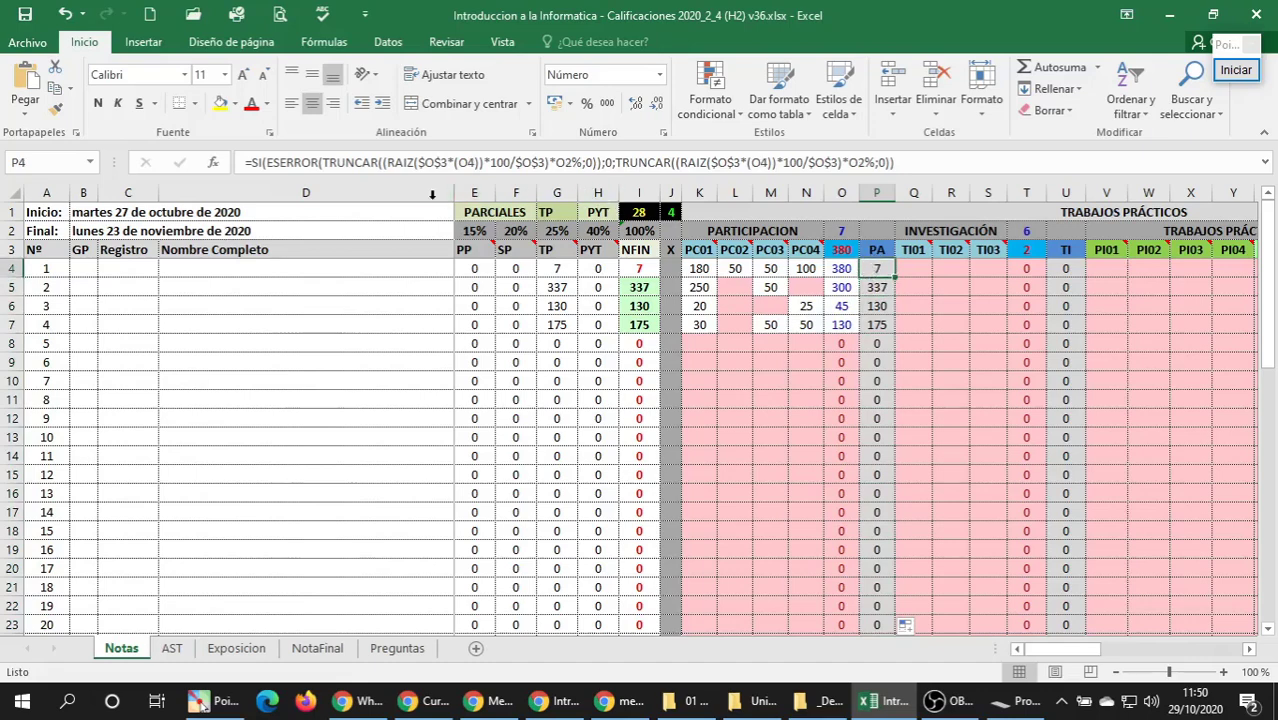
pyautogui.click(878, 289)
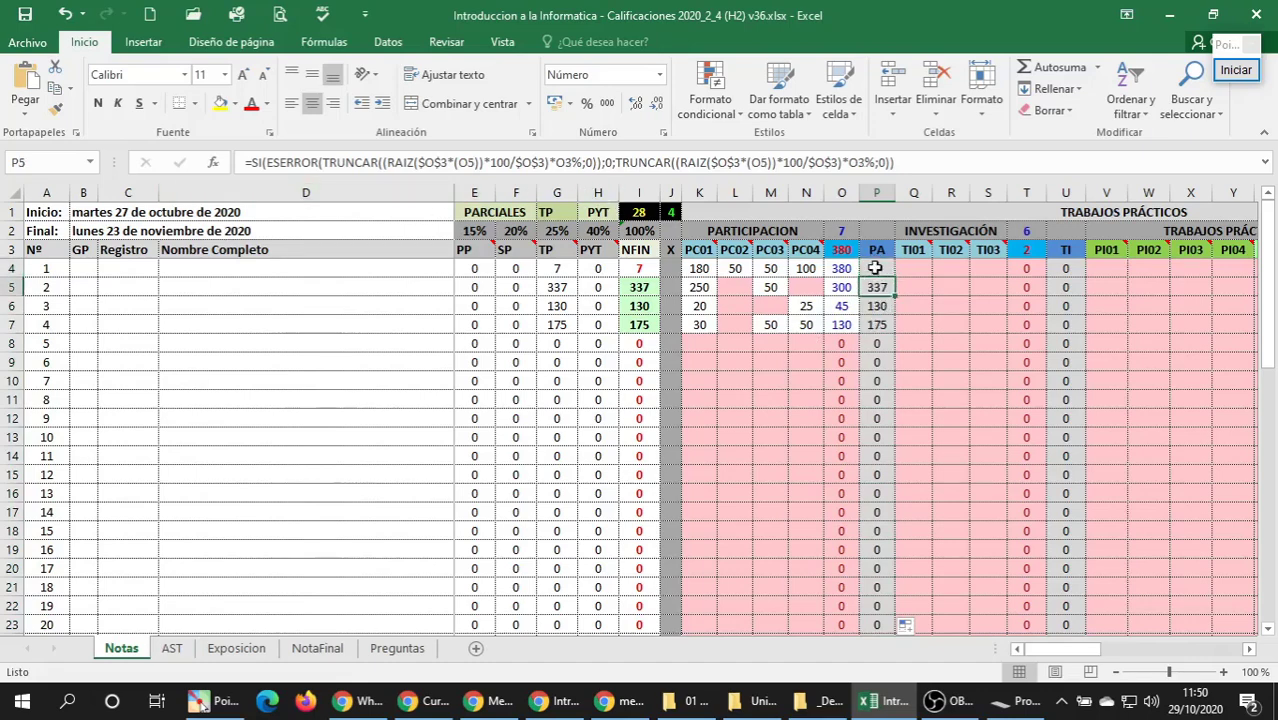
pyautogui.click(875, 268)
pyautogui.doubleClick(875, 268)
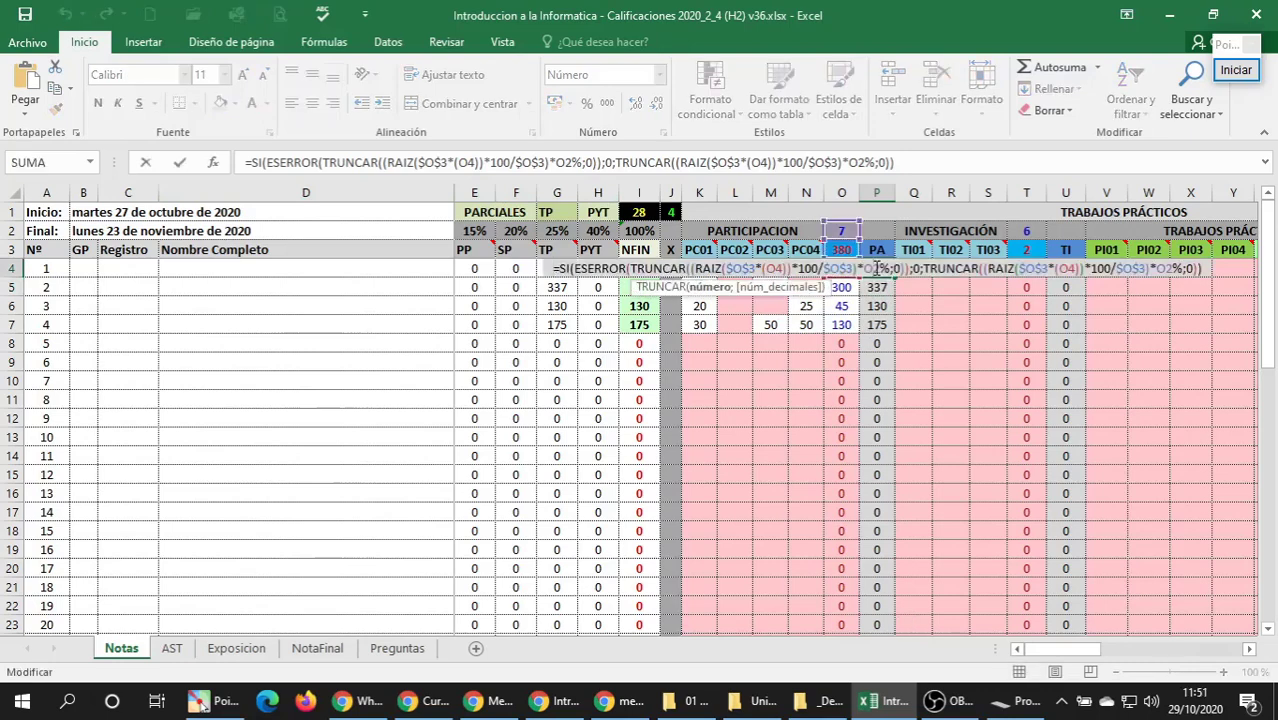
pyautogui.click(876, 287)
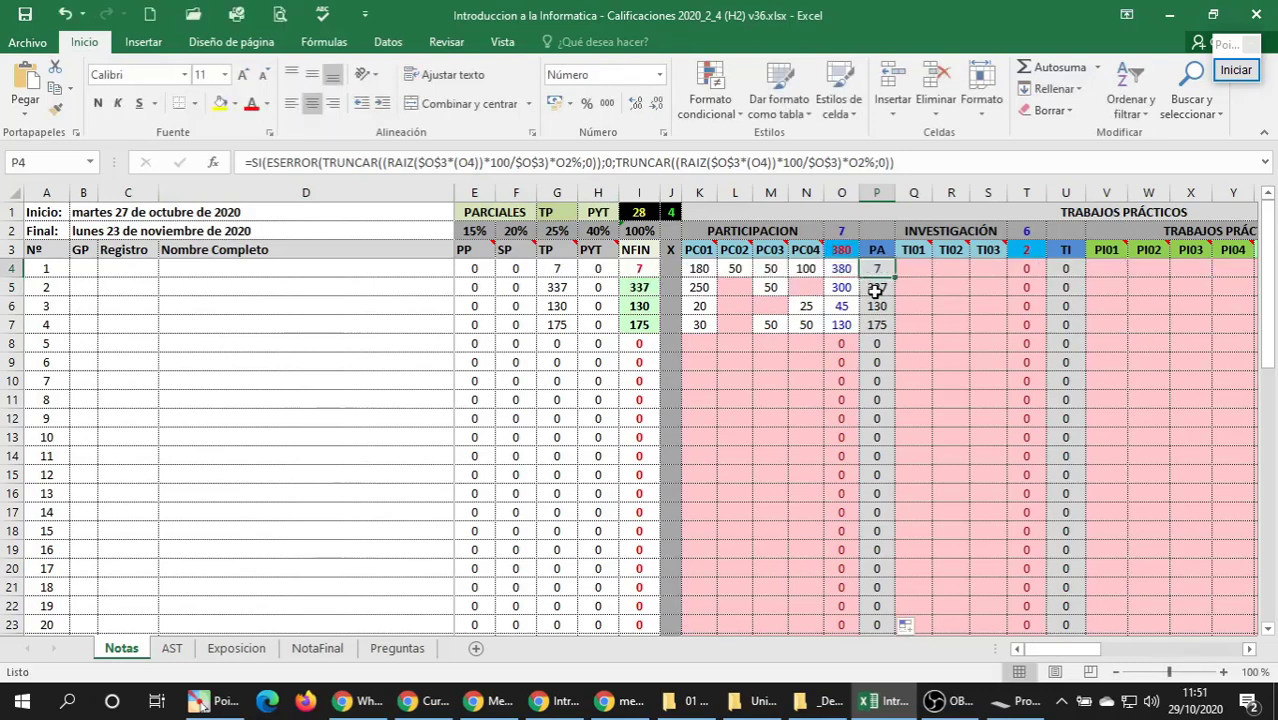
pyautogui.doubleClick(876, 287)
pyautogui.press('Escape')
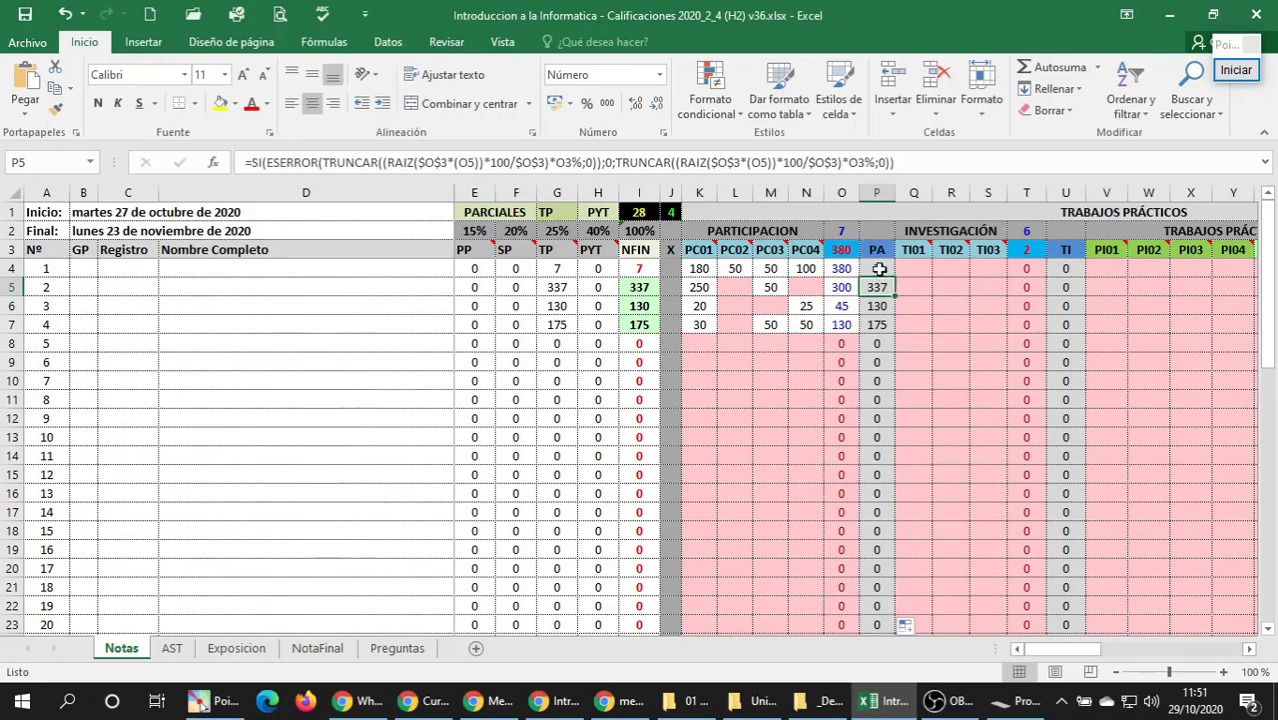
pyautogui.click(879, 269)
pyautogui.doubleClick(879, 269)
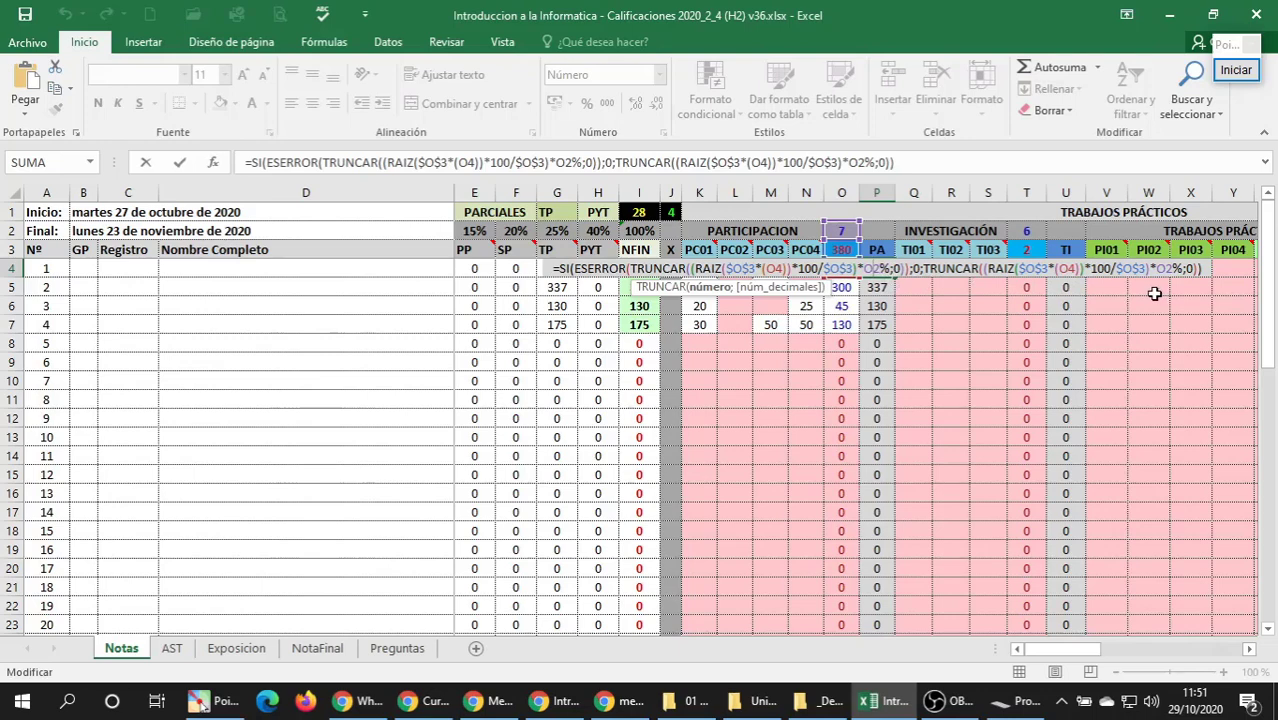
# - Make both O2 references in P4's PA formula absolute ($O$2) and fill it down the column
pyautogui.press('F4')
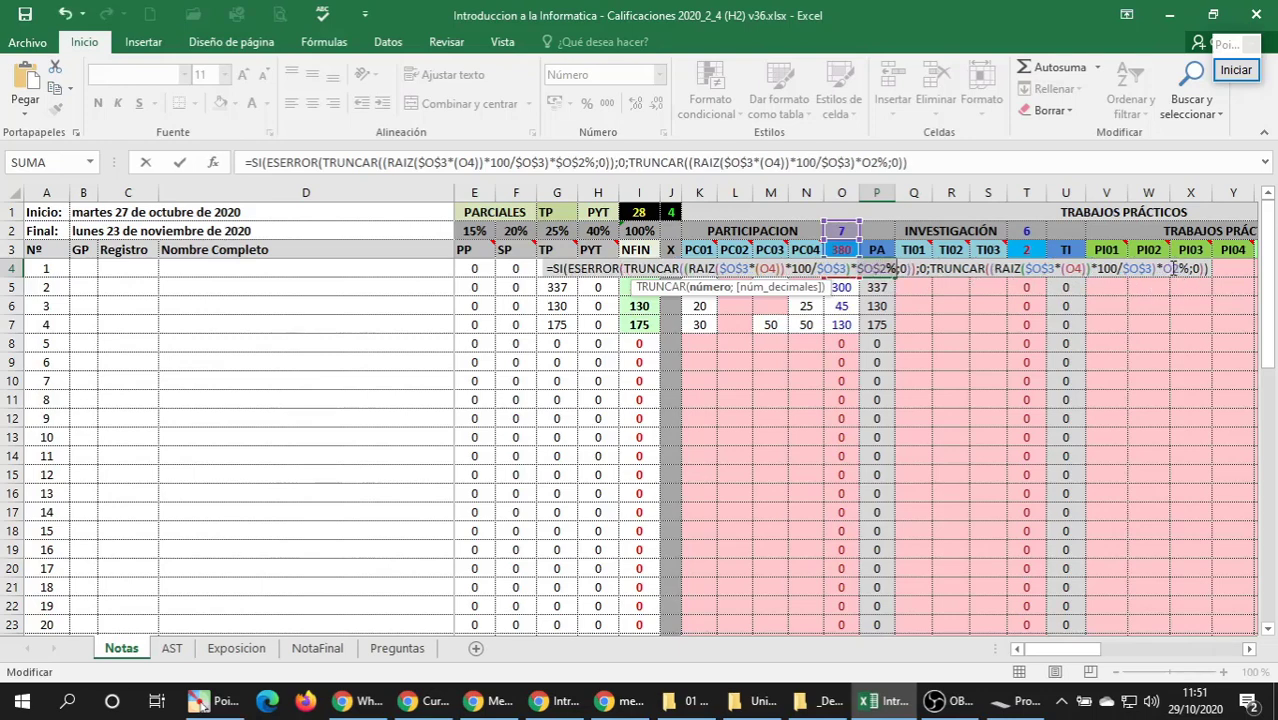
pyautogui.click(1195, 270)
pyautogui.press('F4')
pyautogui.press('Return')
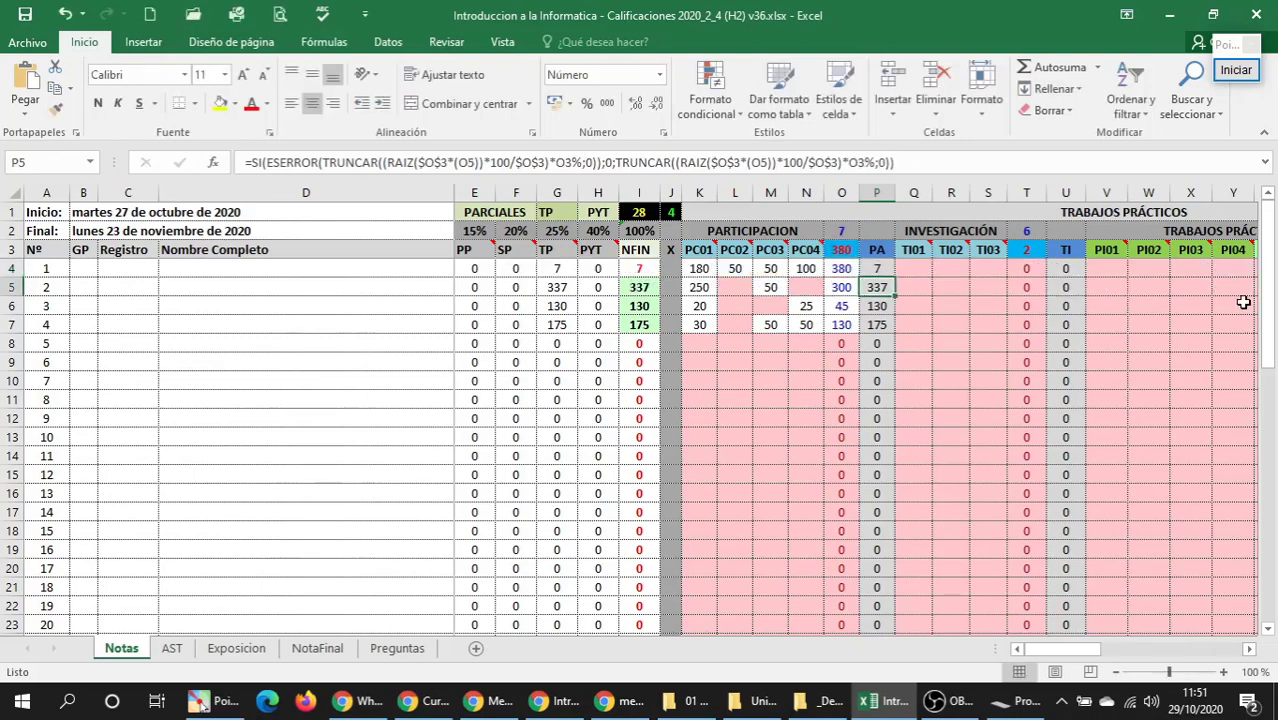
pyautogui.click(884, 266)
pyautogui.doubleClick(895, 279)
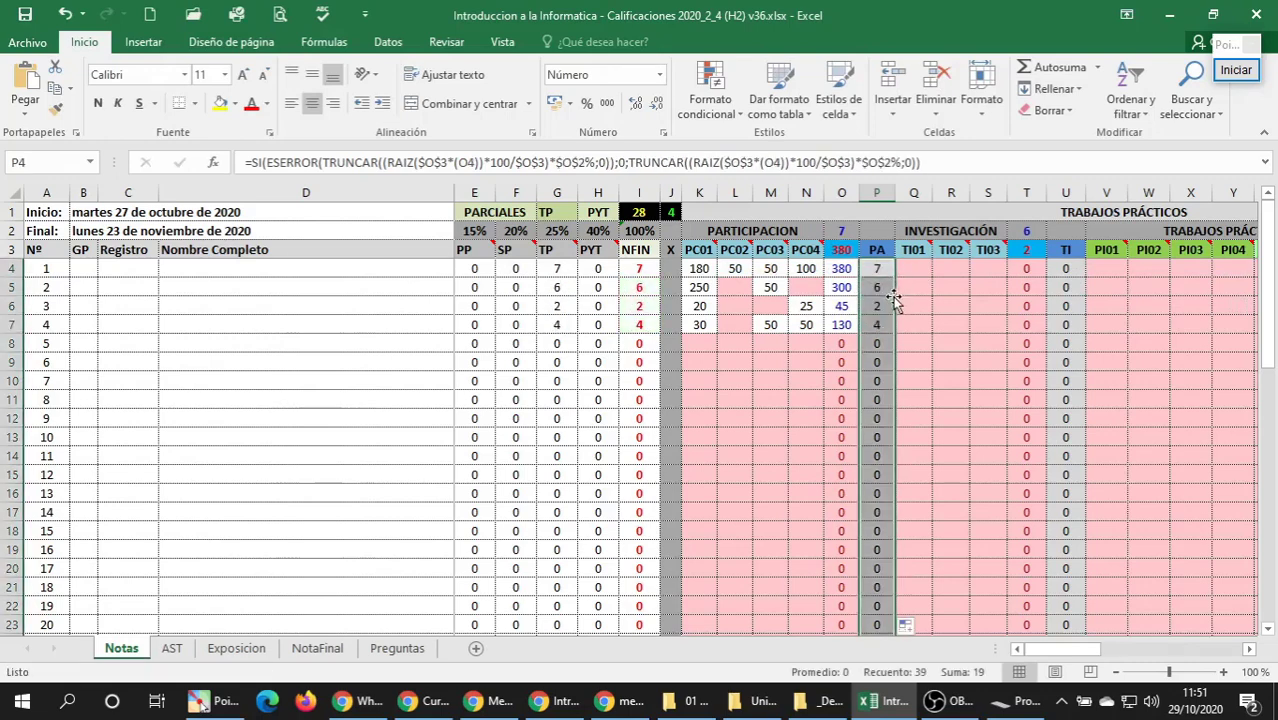
# - Review the filled-down PA formulas for students 2 and 3 and row 9, plus the O2 maximum
pyautogui.click(880, 269)
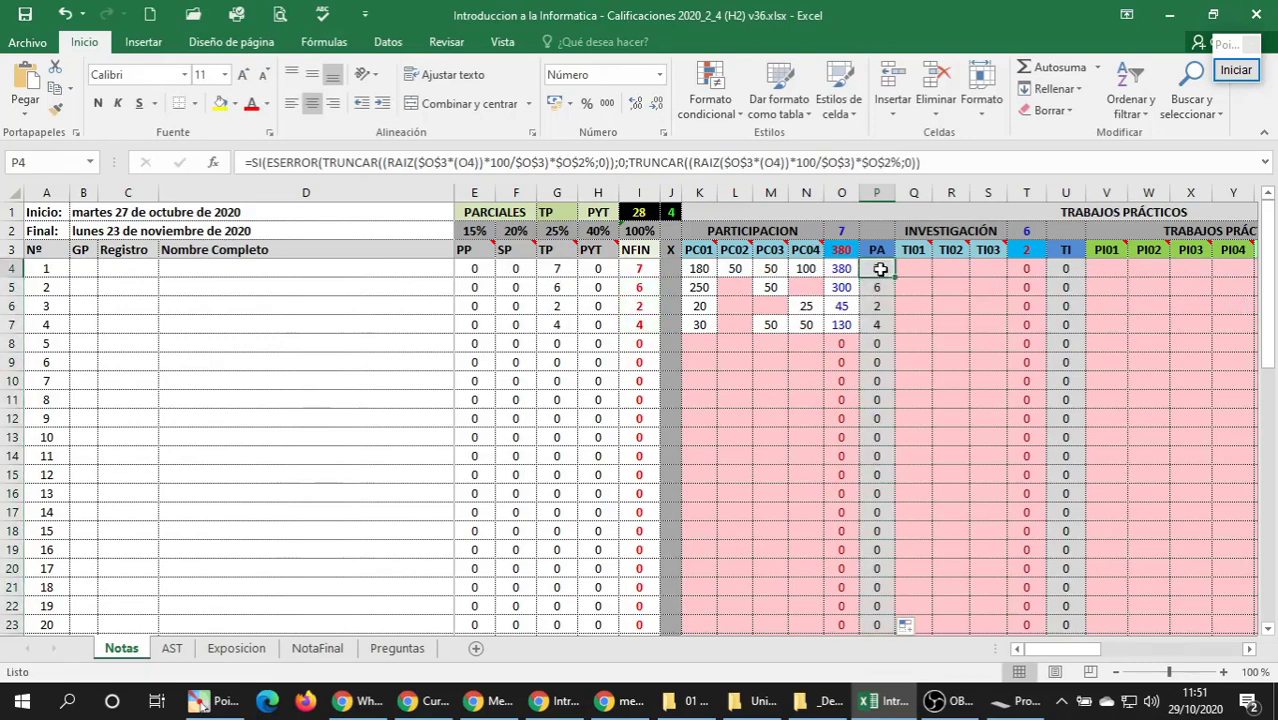
pyautogui.doubleClick(880, 289)
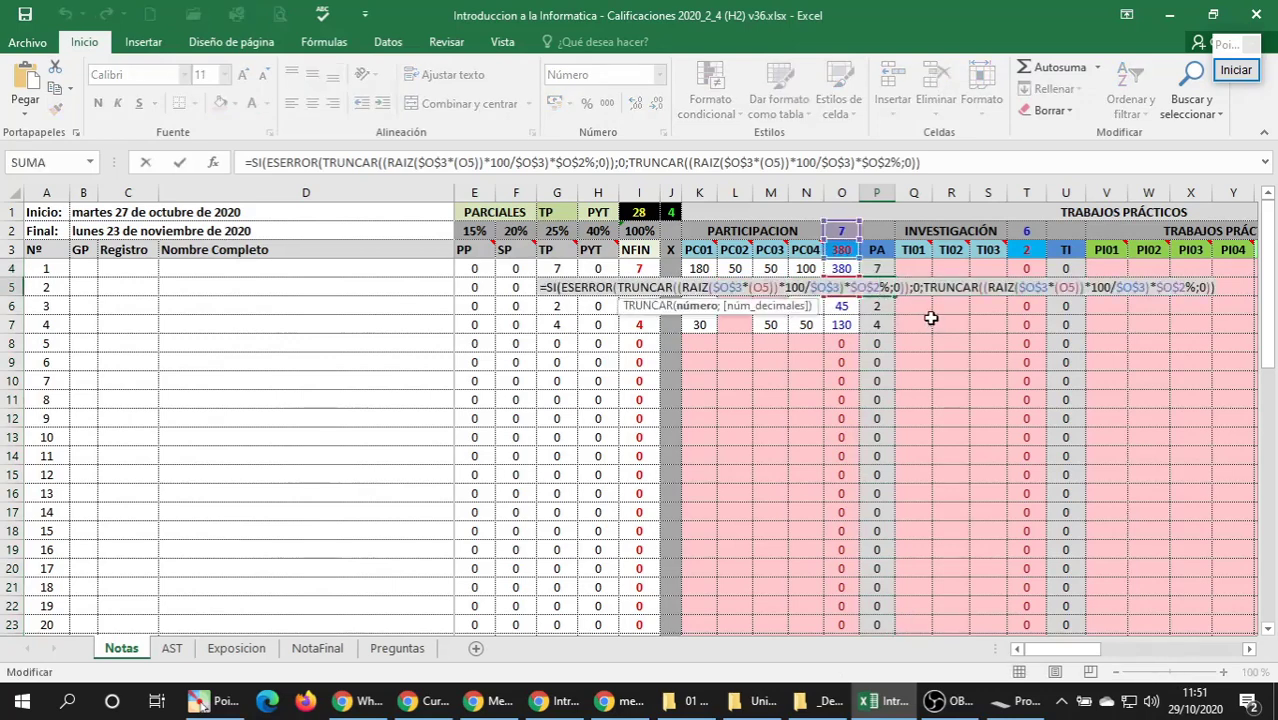
pyautogui.press('Escape')
pyautogui.click(830, 231)
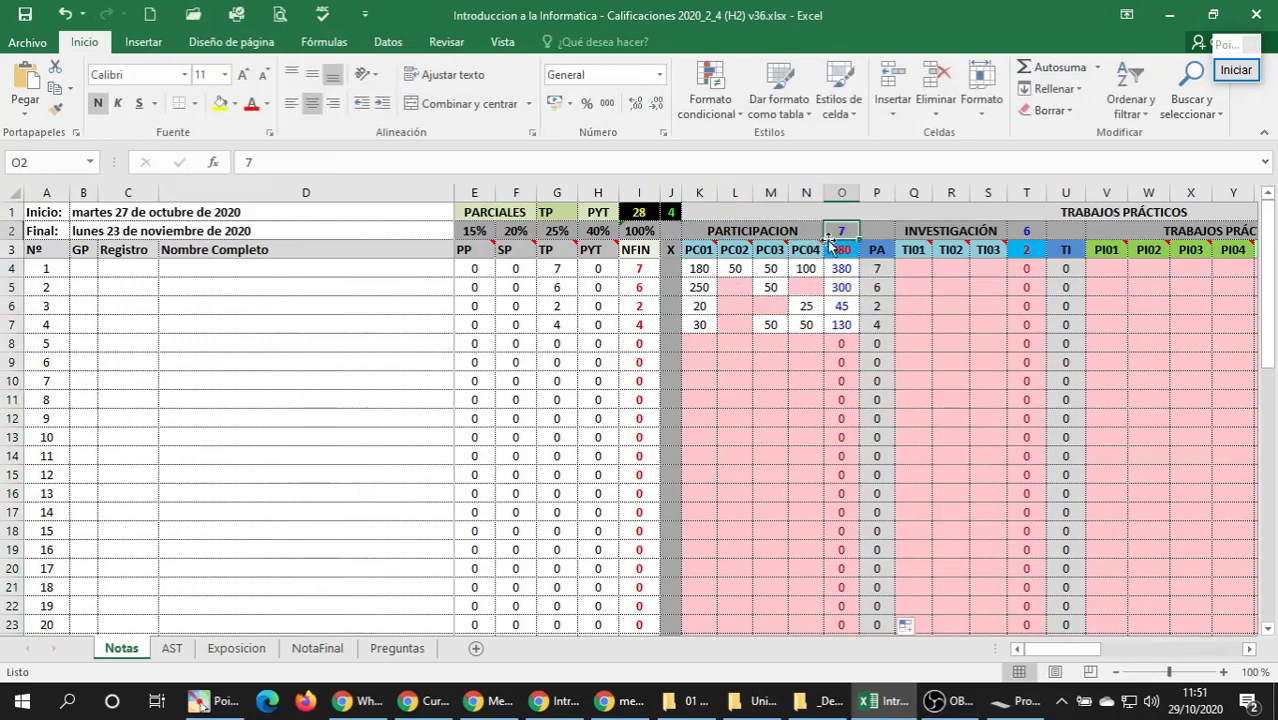
pyautogui.doubleClick(875, 304)
pyautogui.press('Escape')
pyautogui.doubleClick(878, 363)
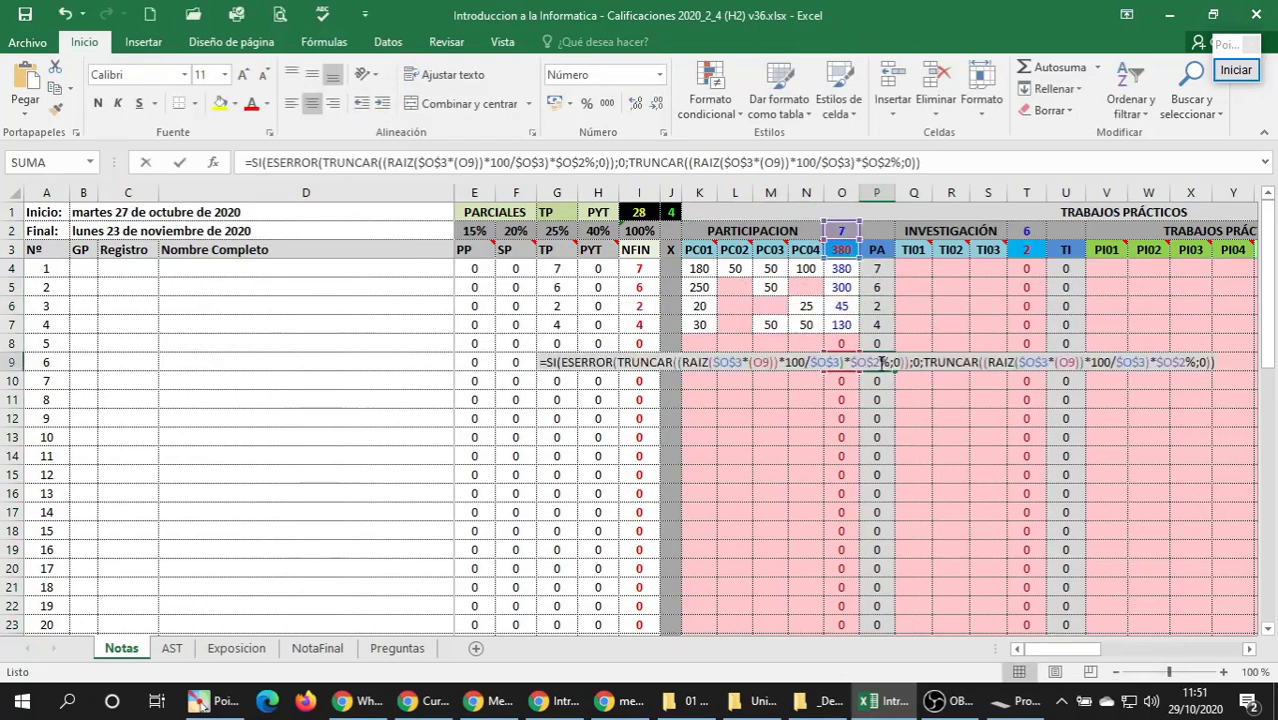
pyautogui.press('Escape')
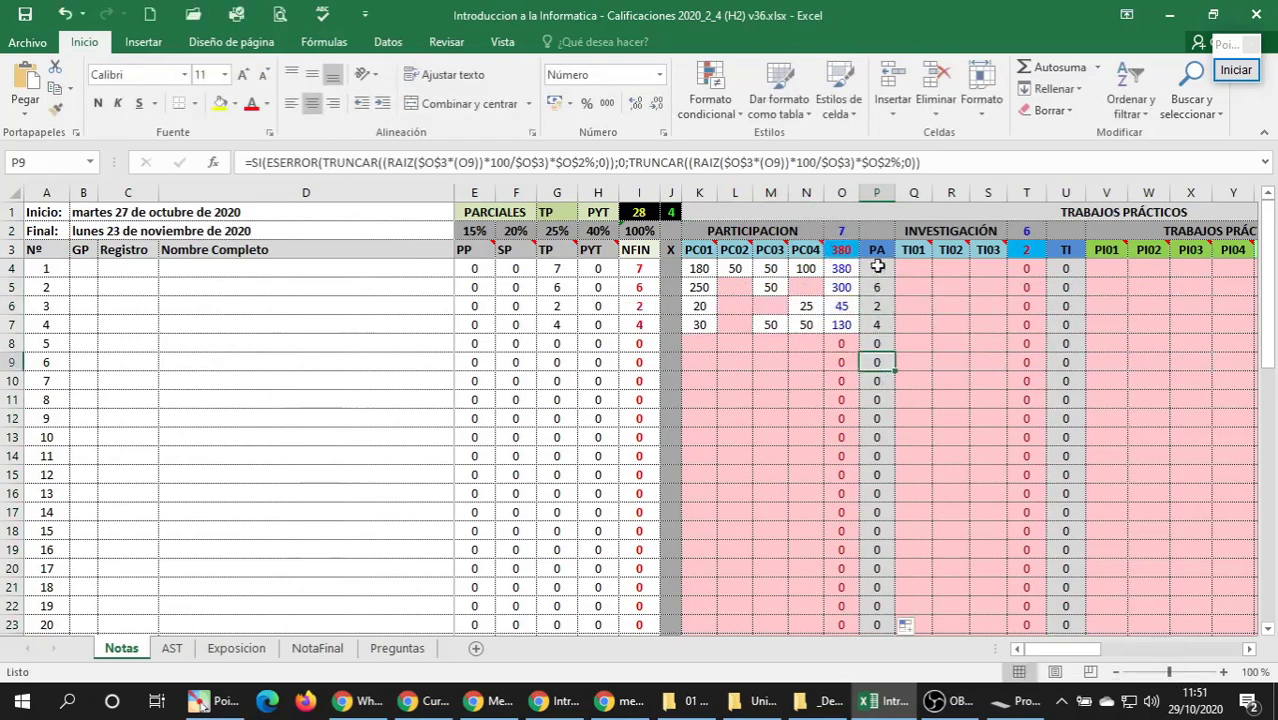
# - Check the PA results 7, 6, 2 and 4 against each student's participation total
pyautogui.click(876, 252)
pyautogui.click(883, 268)
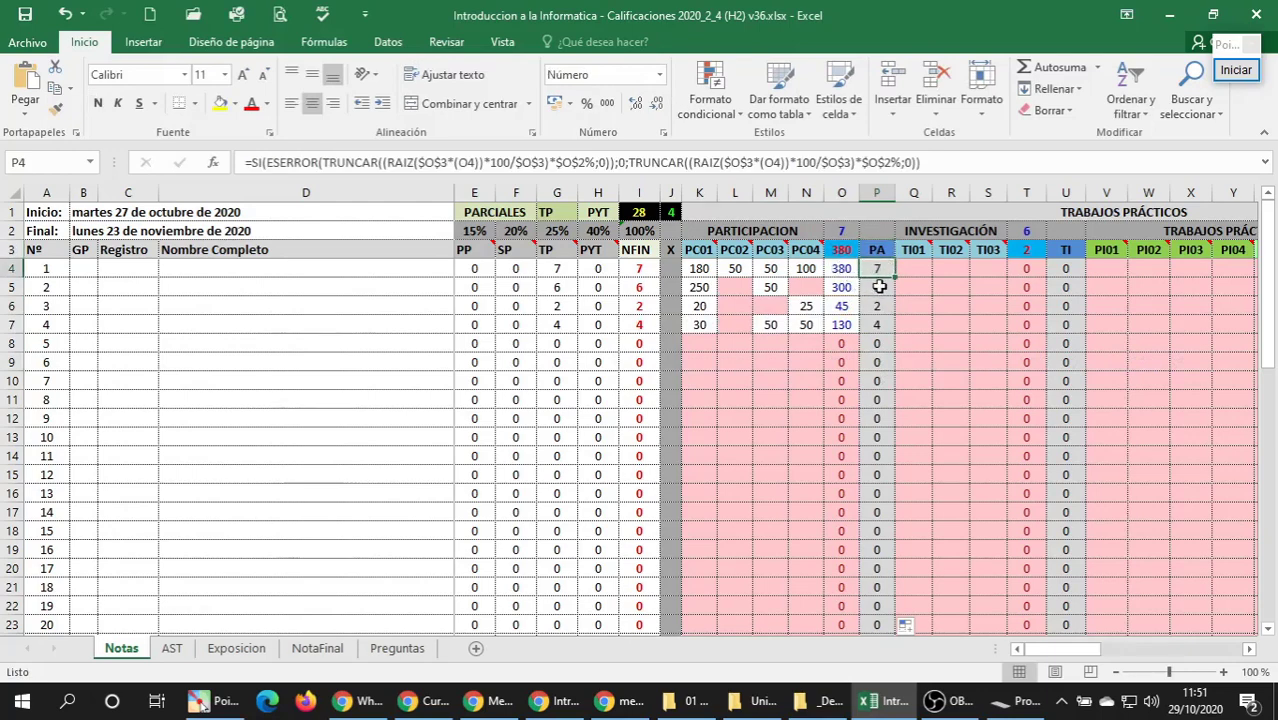
pyautogui.click(876, 285)
pyautogui.click(877, 268)
pyautogui.click(843, 234)
pyautogui.click(875, 268)
pyautogui.click(841, 269)
pyautogui.click(874, 287)
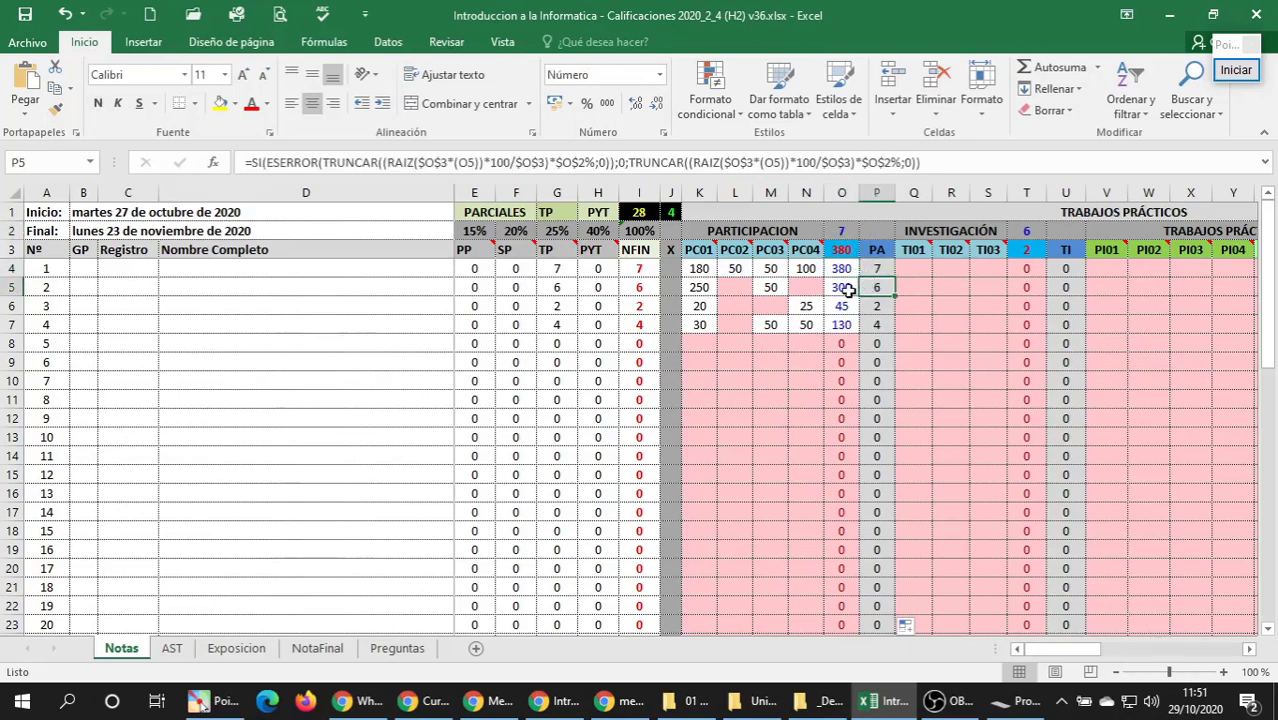
pyautogui.click(841, 289)
pyautogui.click(875, 306)
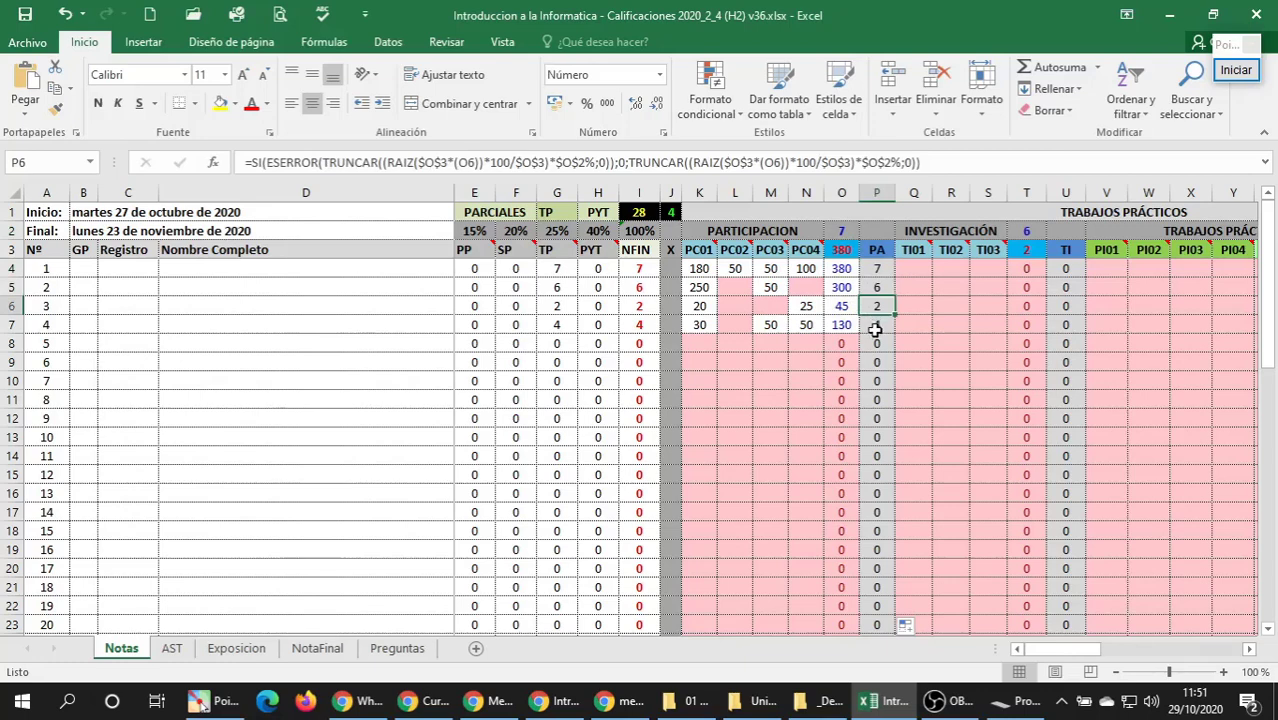
pyautogui.click(875, 326)
pyautogui.click(875, 306)
pyautogui.click(875, 324)
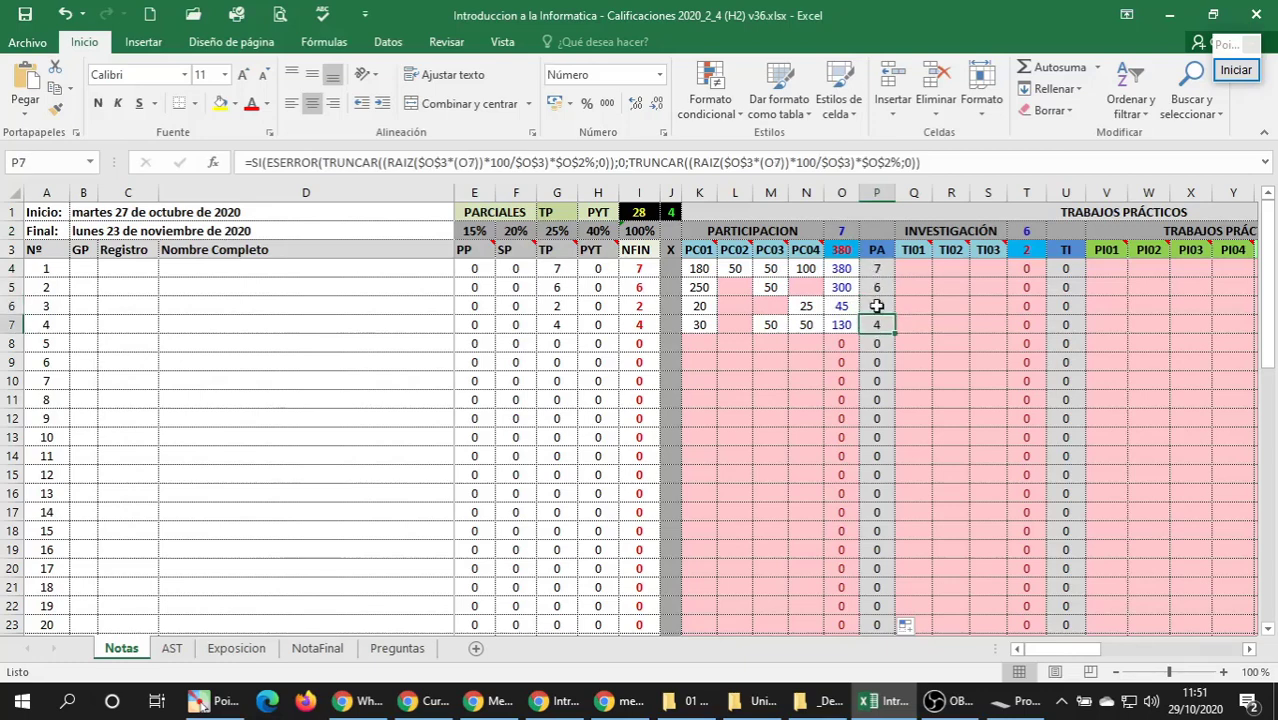
pyautogui.click(874, 270)
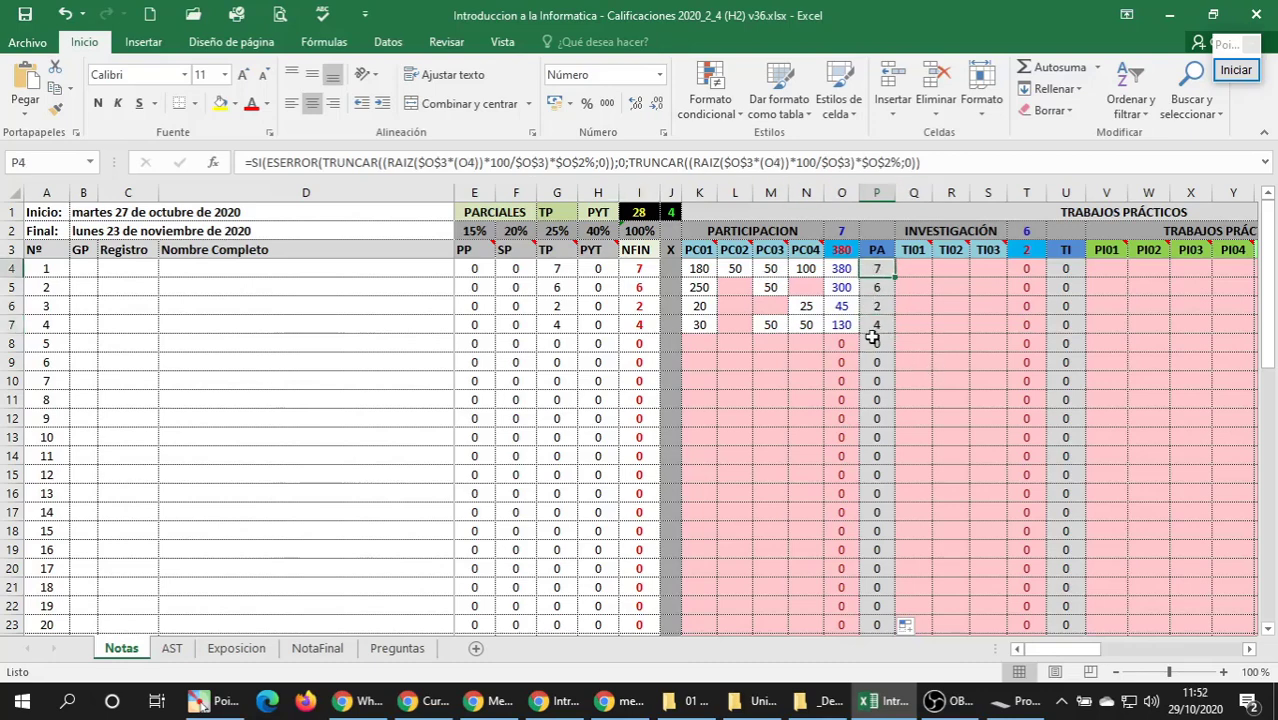
pyautogui.click(875, 326)
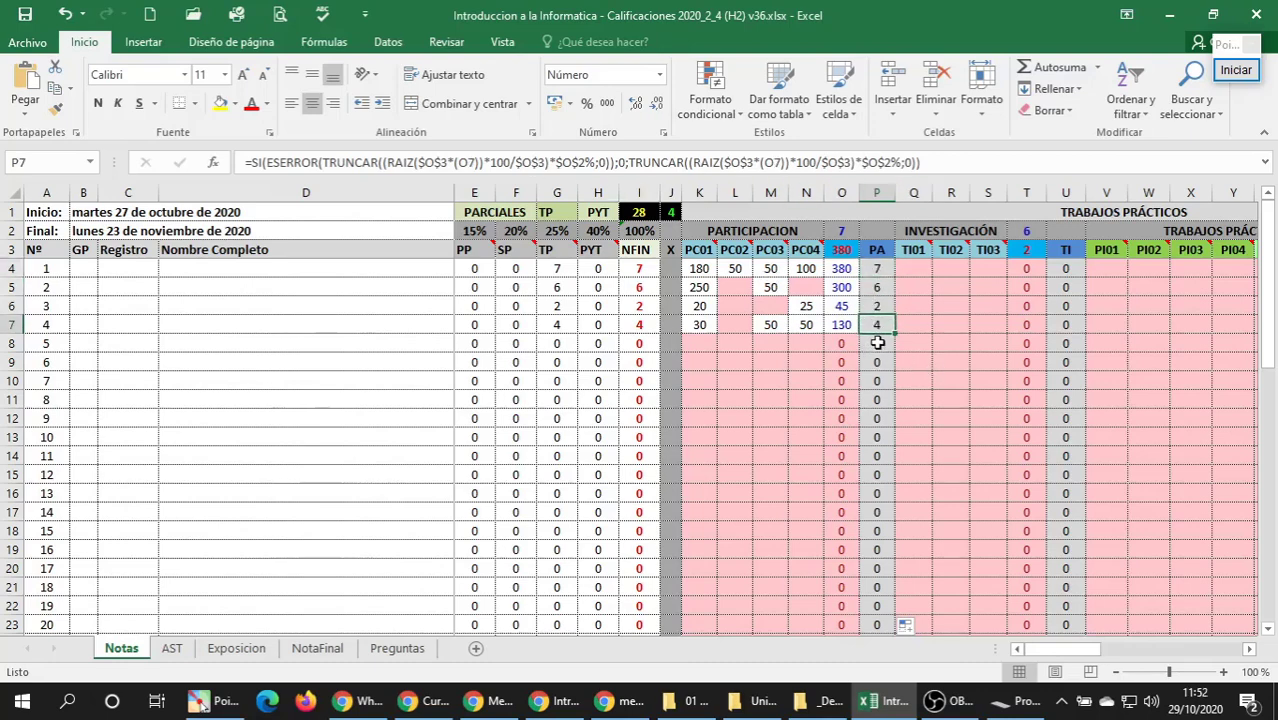
pyautogui.click(876, 343)
pyautogui.click(702, 341)
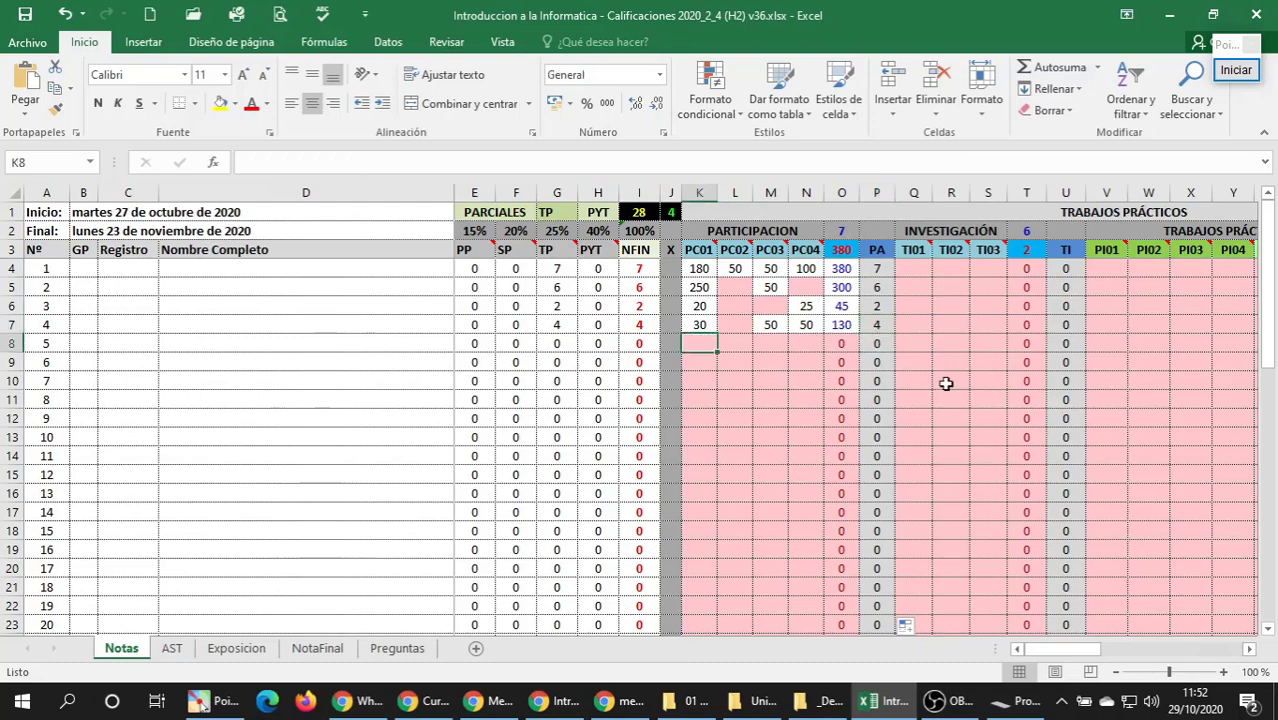
# - Enter 10 as student 5's PC01 score in K8
pyautogui.write('10')
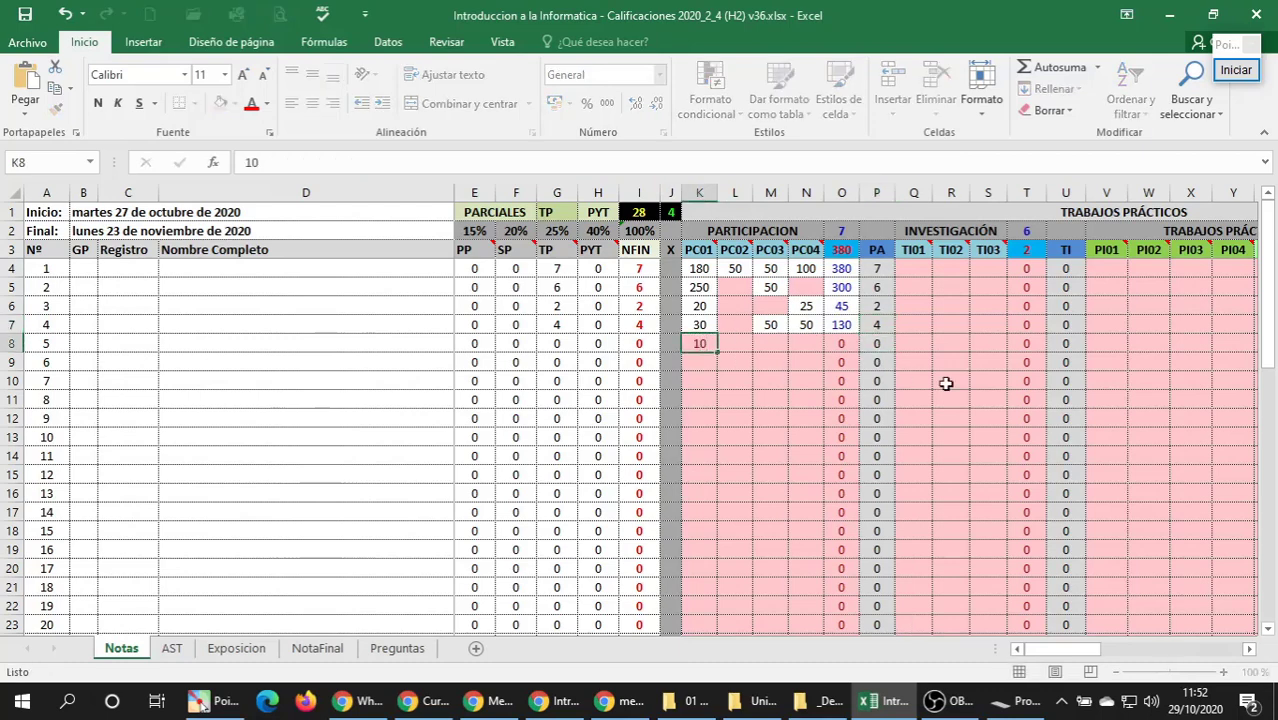
pyautogui.press('Return')
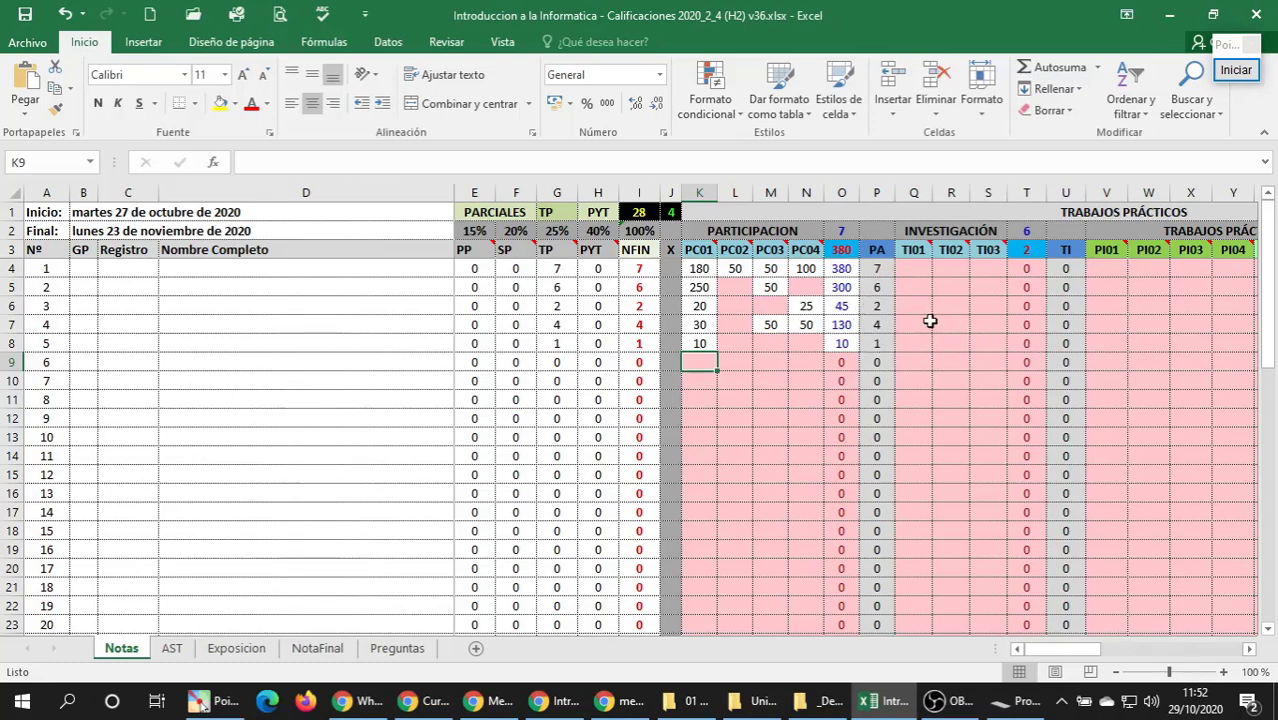
# - Enter 100 for student 1's TI01 and TI02 scores and check the T2 weighting
pyautogui.click(914, 279)
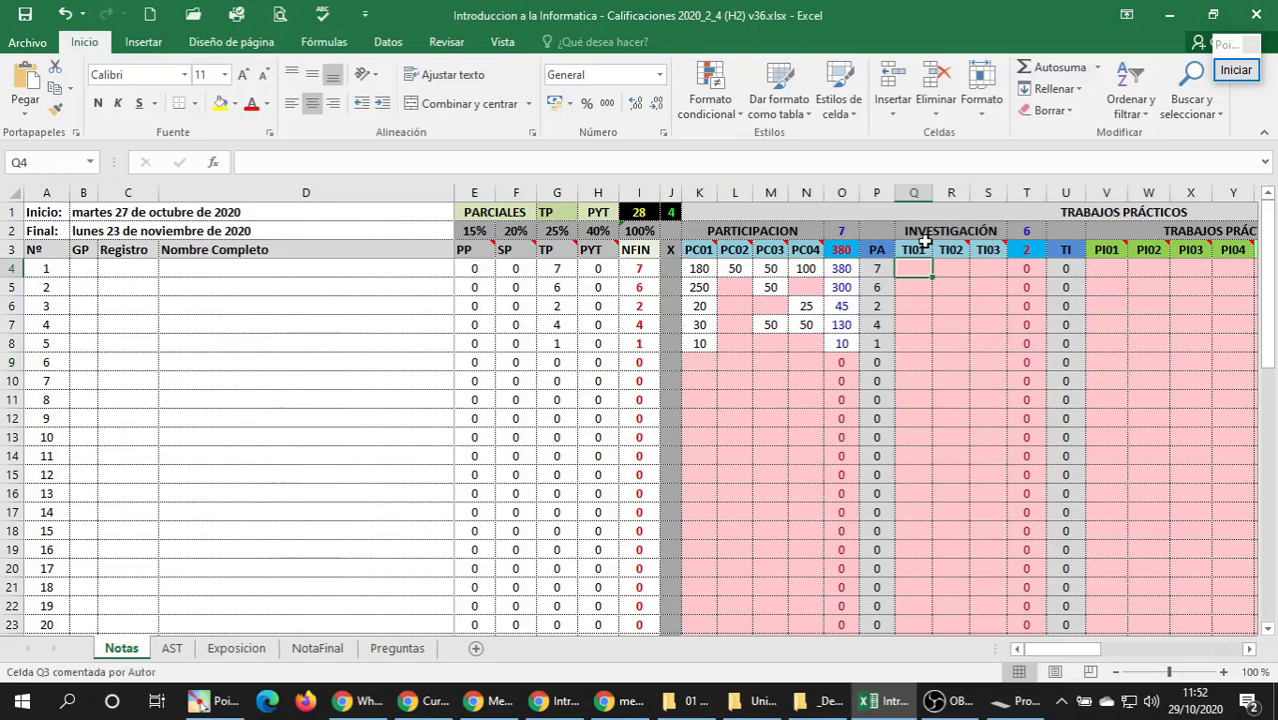
pyautogui.write('100')
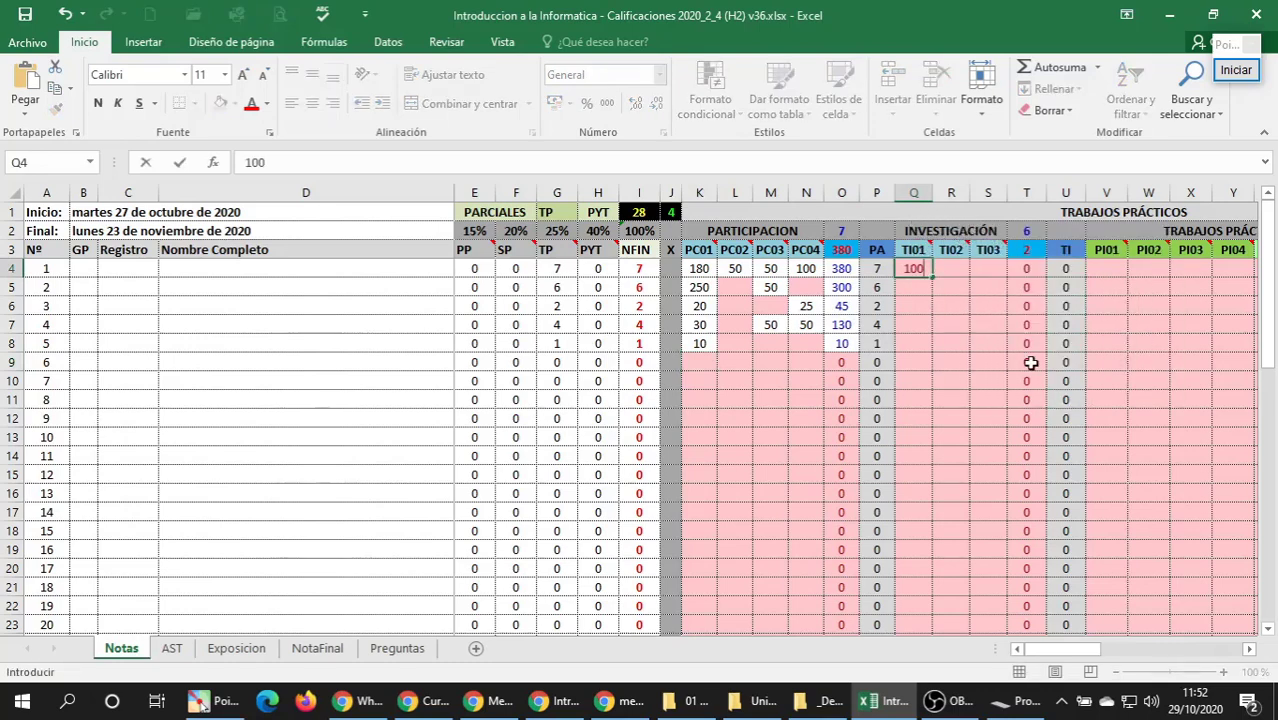
pyautogui.press('Tab')
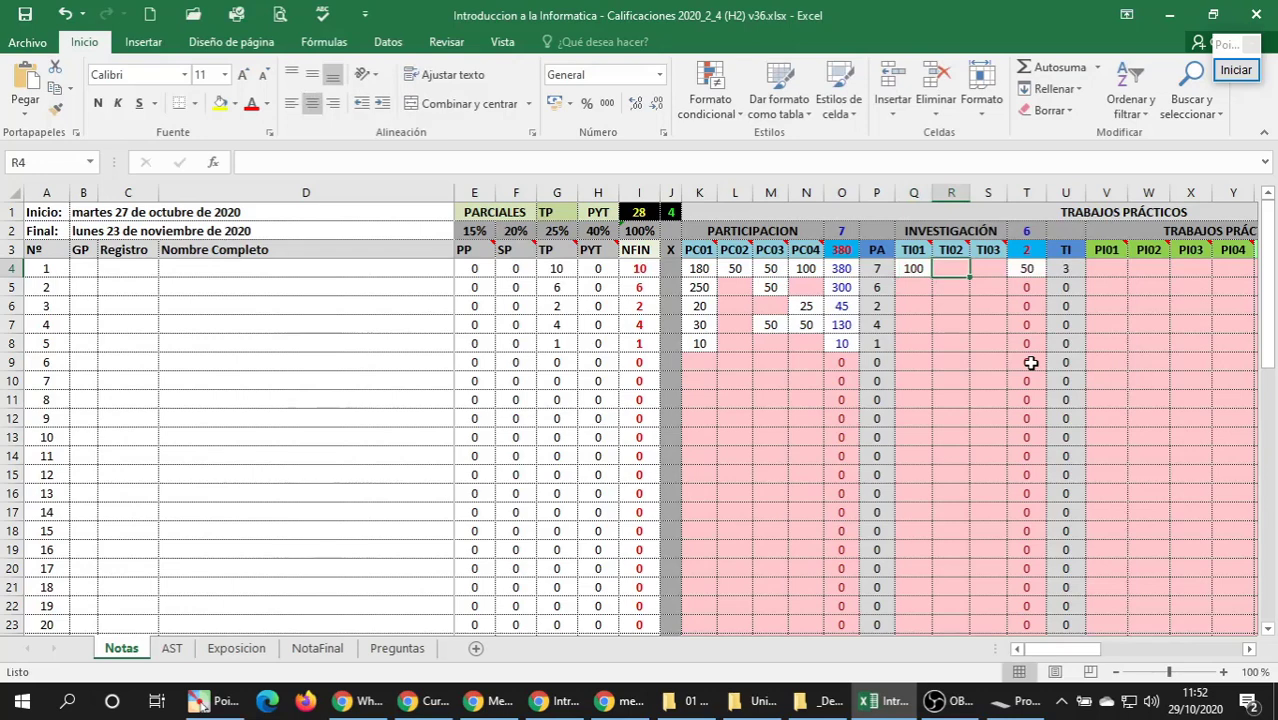
pyautogui.write('100')
pyautogui.press('Tab')
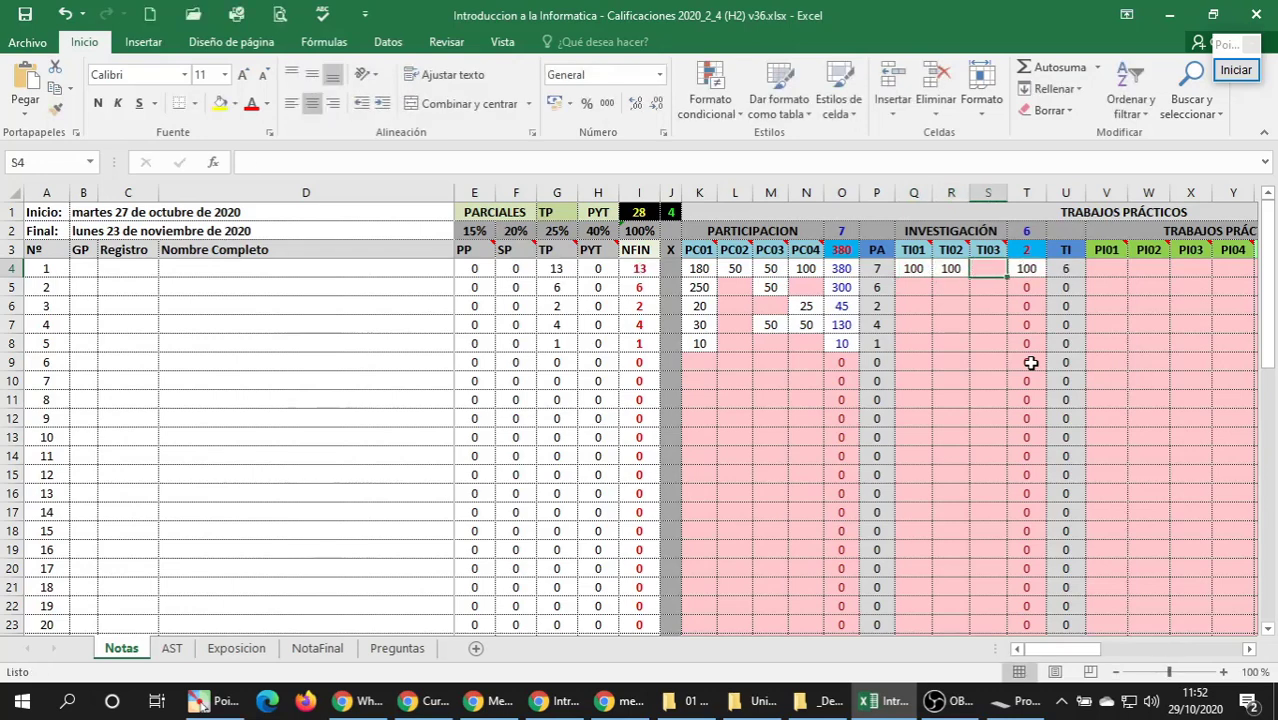
pyautogui.click(1027, 231)
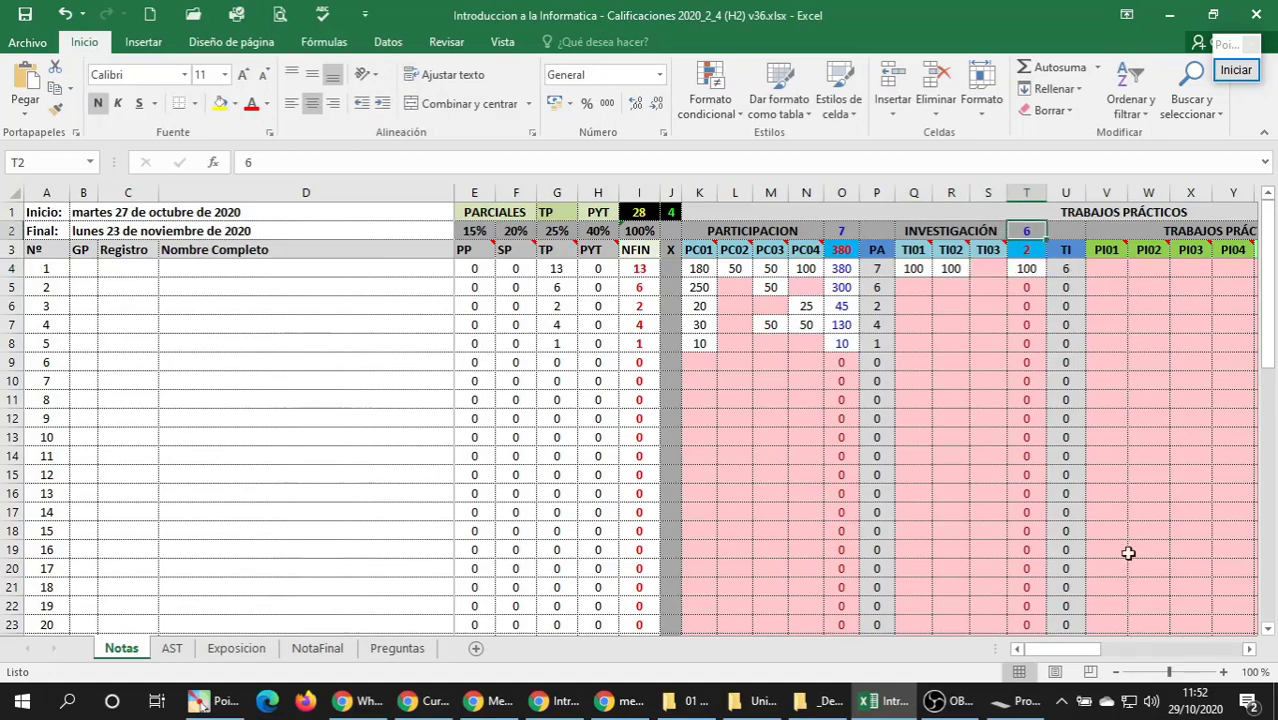
# - Enter 100 for each of student 1's PI01–PI04 guide scores
pyautogui.click(1250, 650)
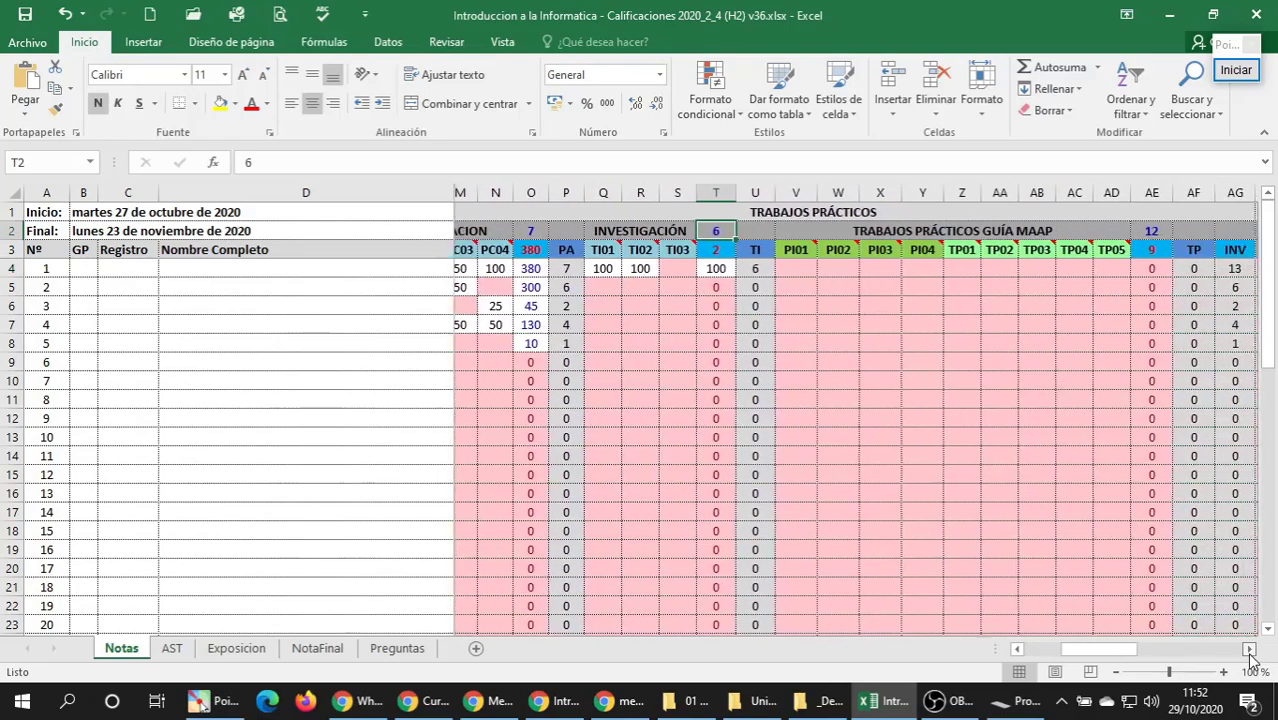
pyautogui.moveTo(1250, 650); pyautogui.dragTo(1250, 650)
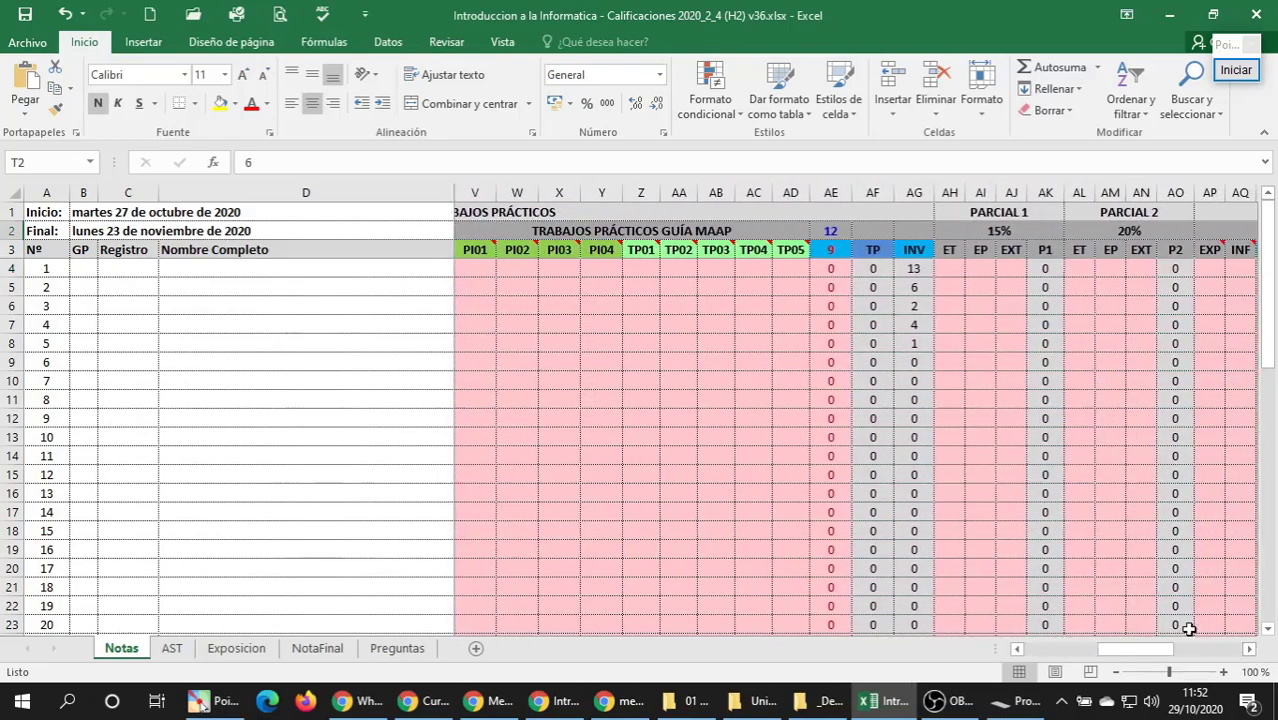
pyautogui.click(472, 270)
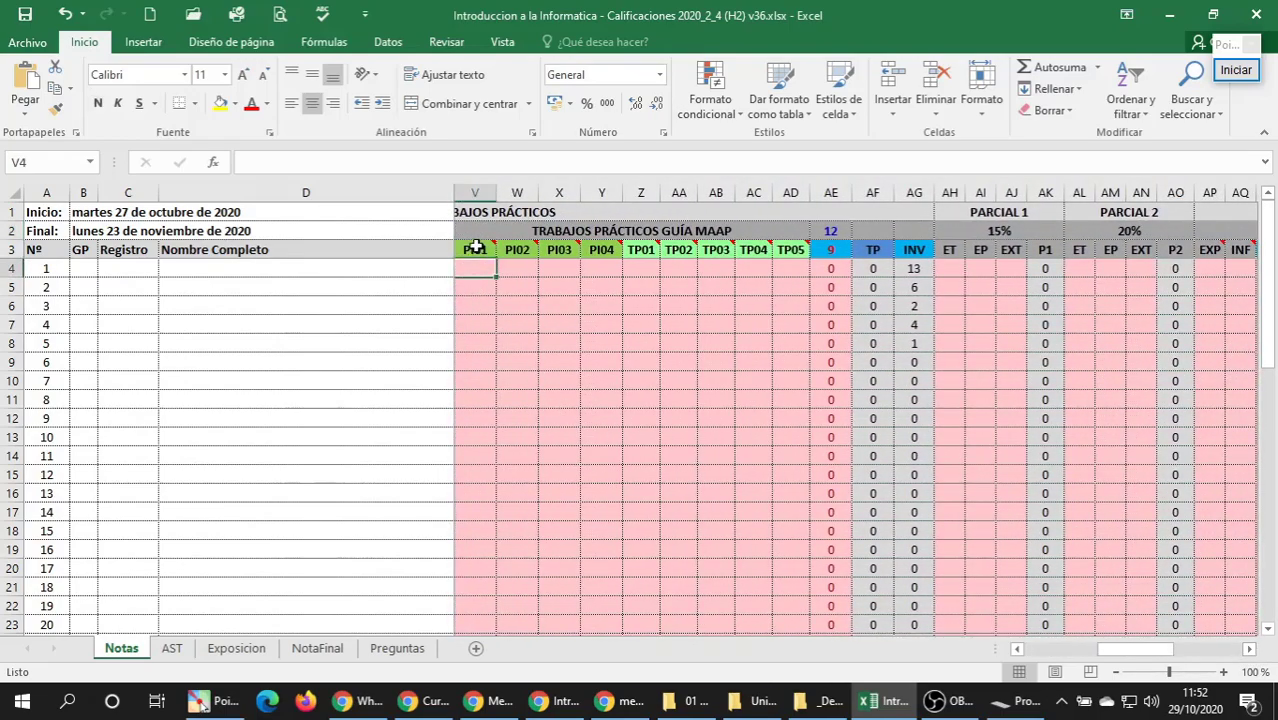
pyautogui.moveTo(476, 248)
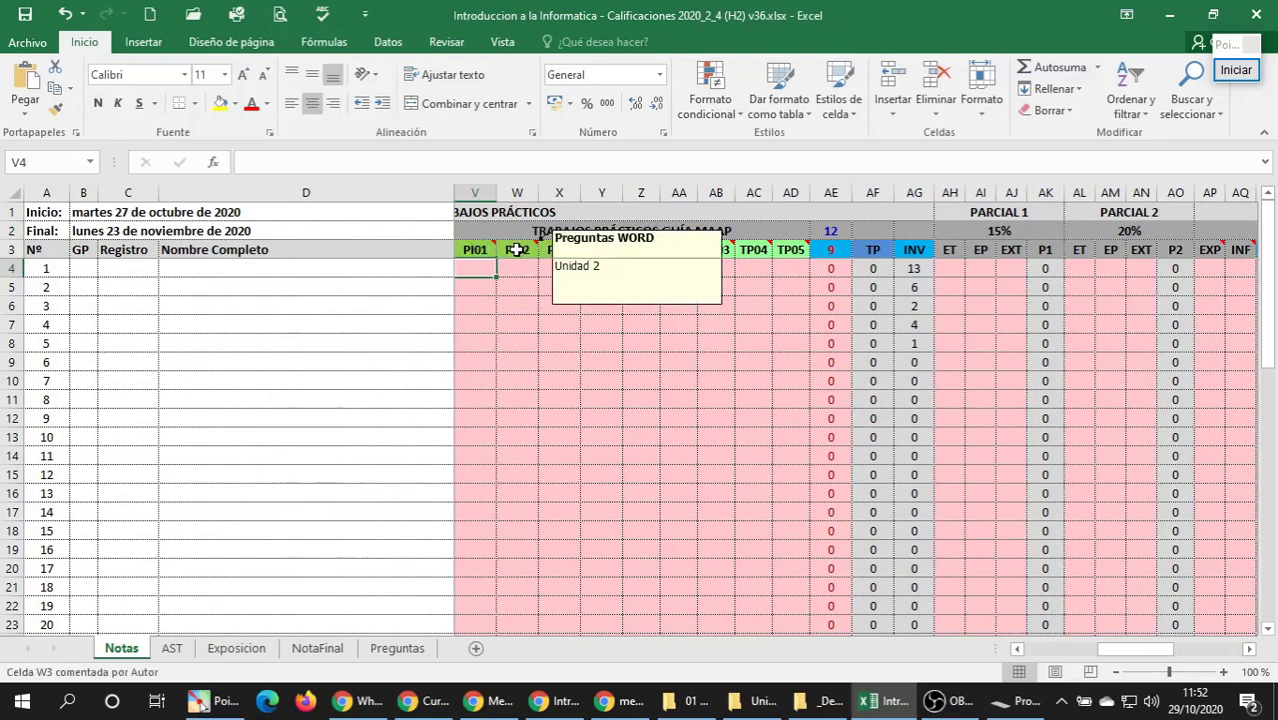
pyautogui.moveTo(563, 250)
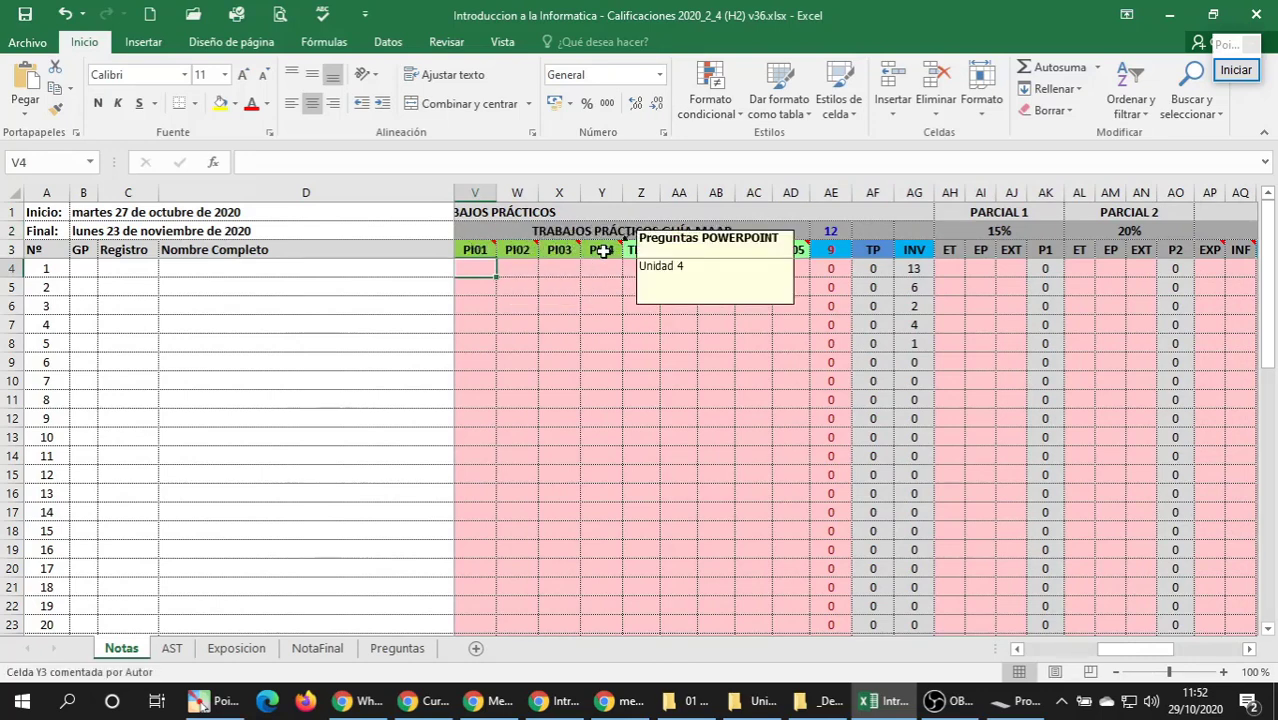
pyautogui.write('100')
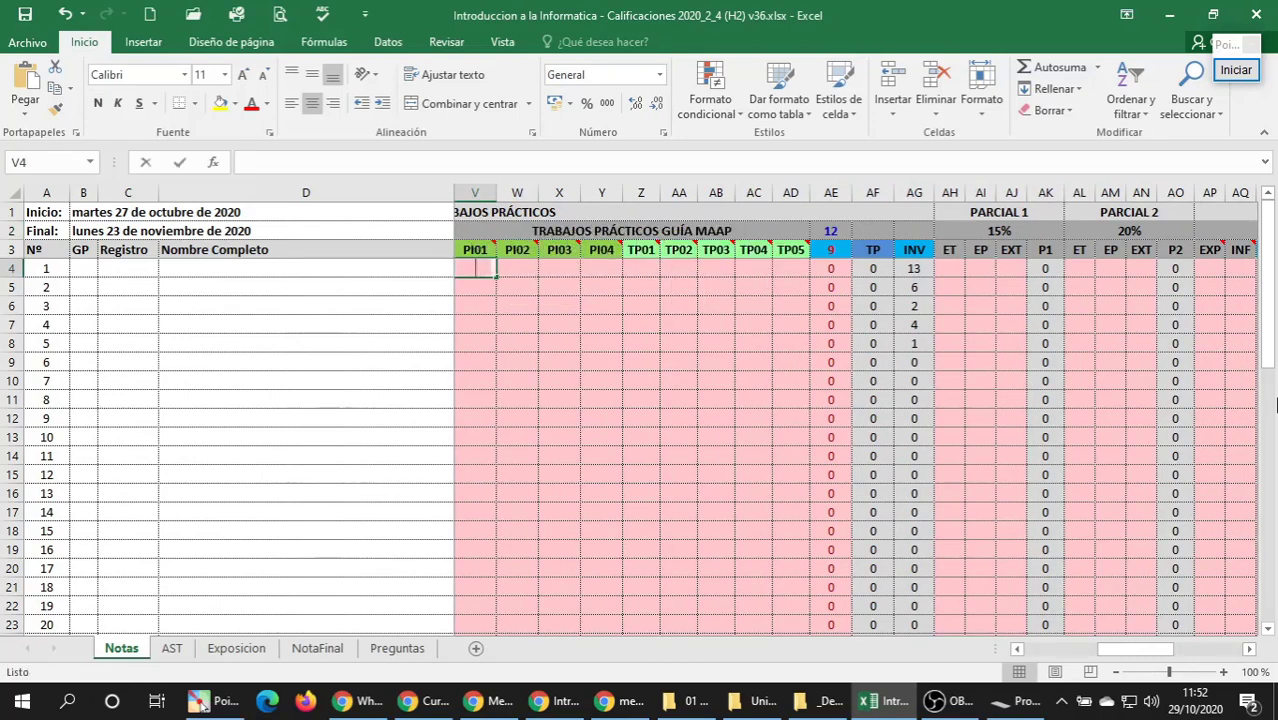
pyautogui.press('Tab')
pyautogui.write('100')
pyautogui.press('Tab')
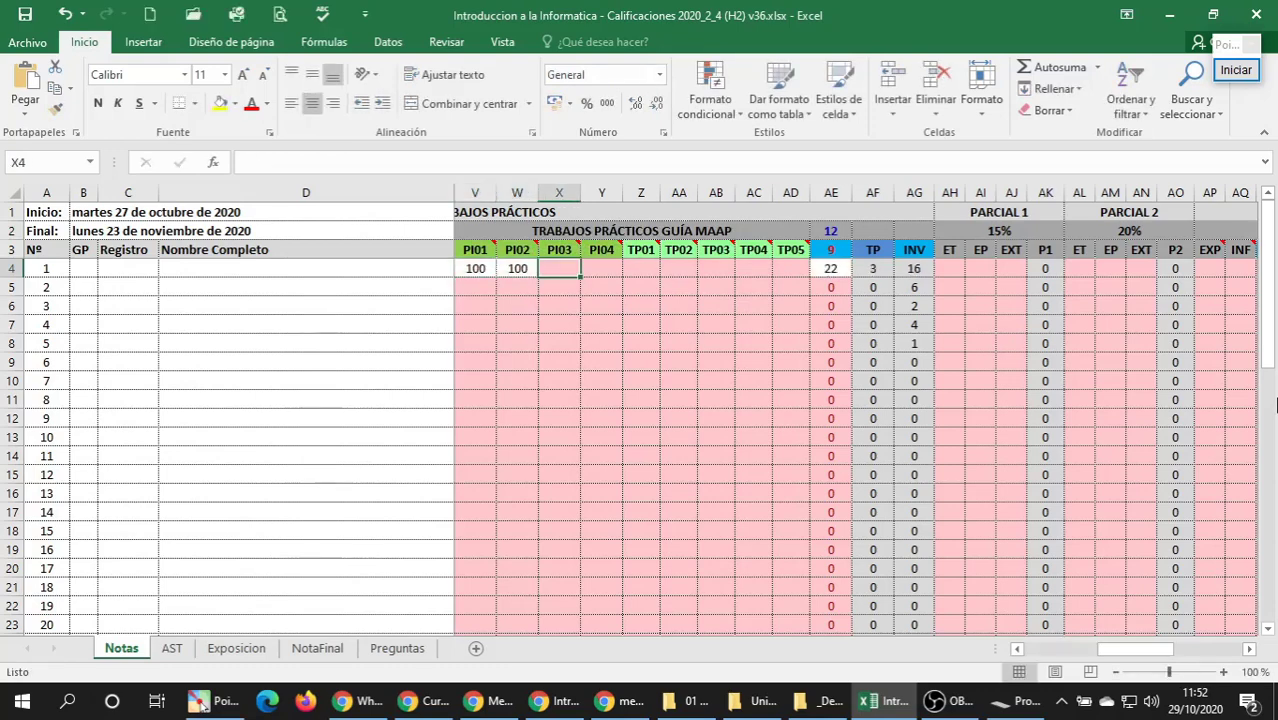
pyautogui.write('100')
pyautogui.press('Tab')
pyautogui.write('10')
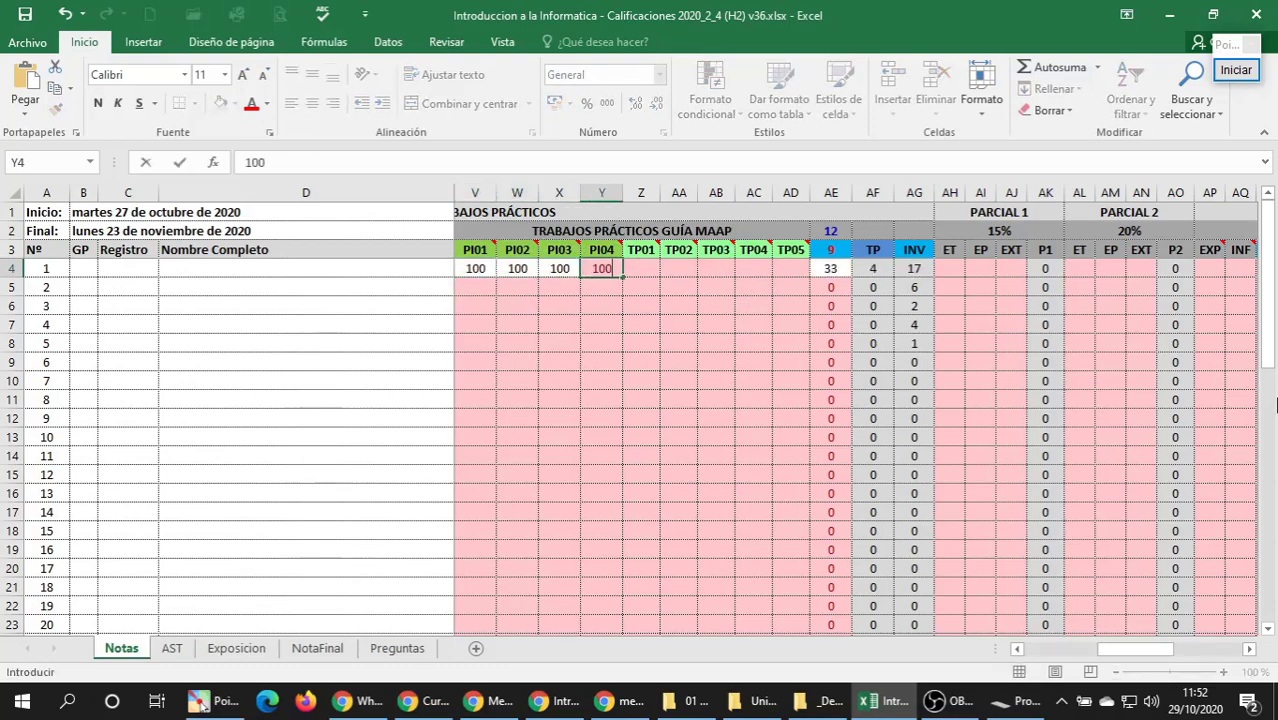
pyautogui.press('Tab')
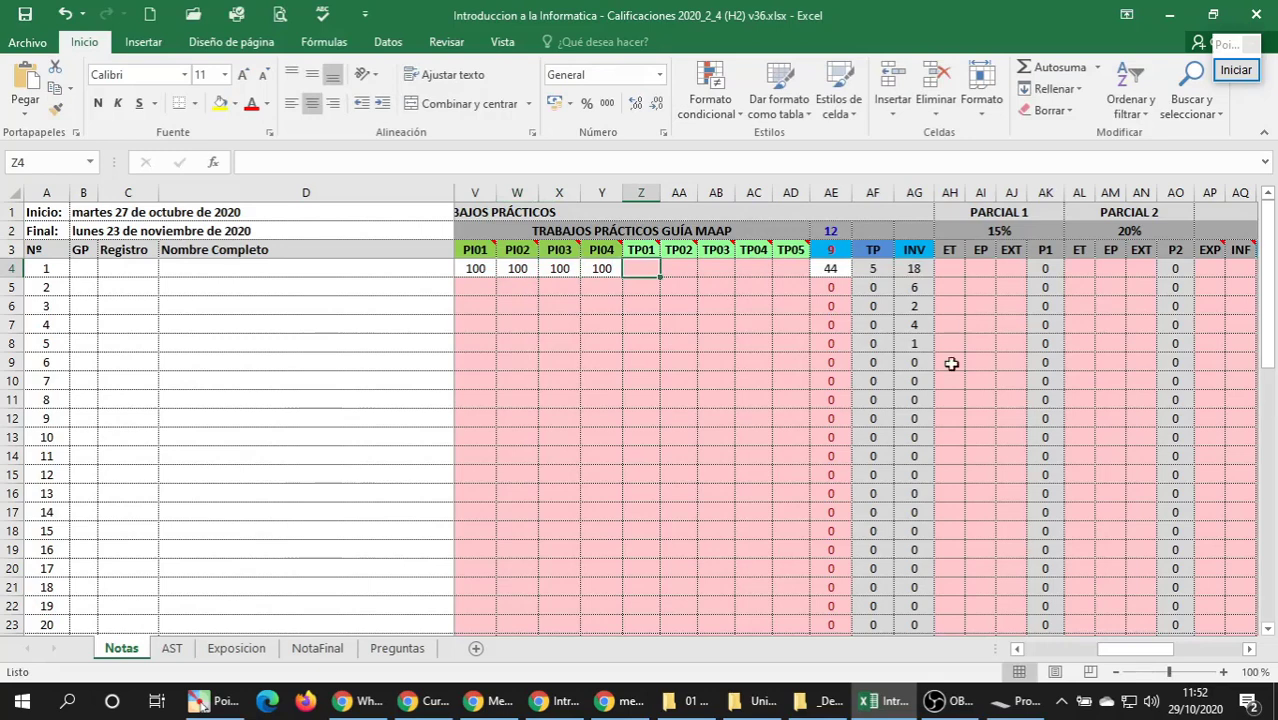
# - Enter student 1's TP01–TP05 scores: 100, 80, 50, 90 and 100
pyautogui.moveTo(649, 252)
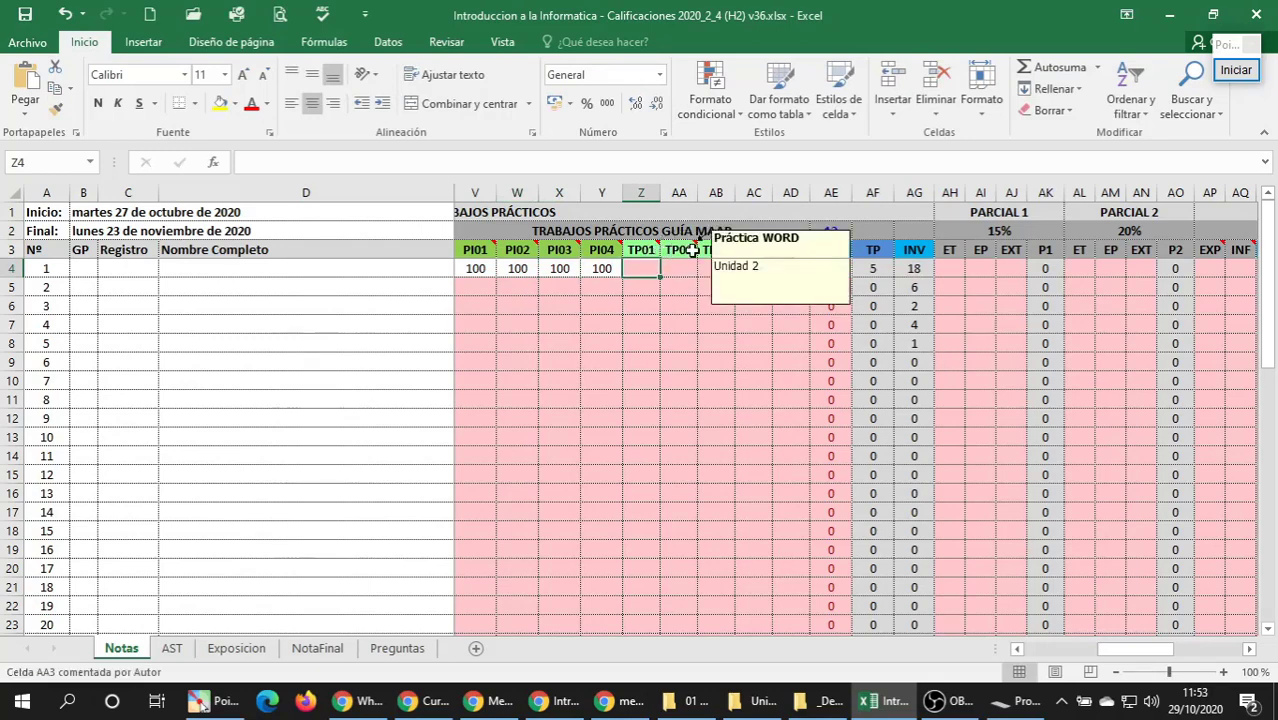
pyautogui.moveTo(761, 252)
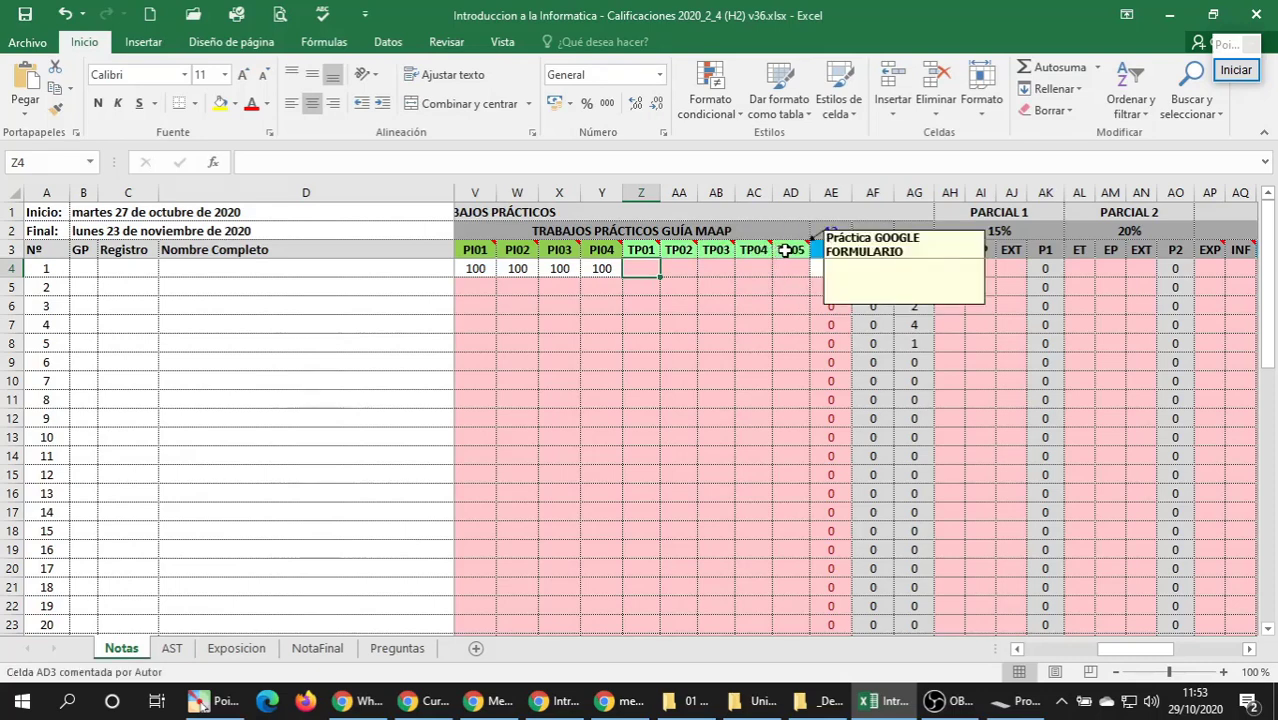
pyautogui.write('100')
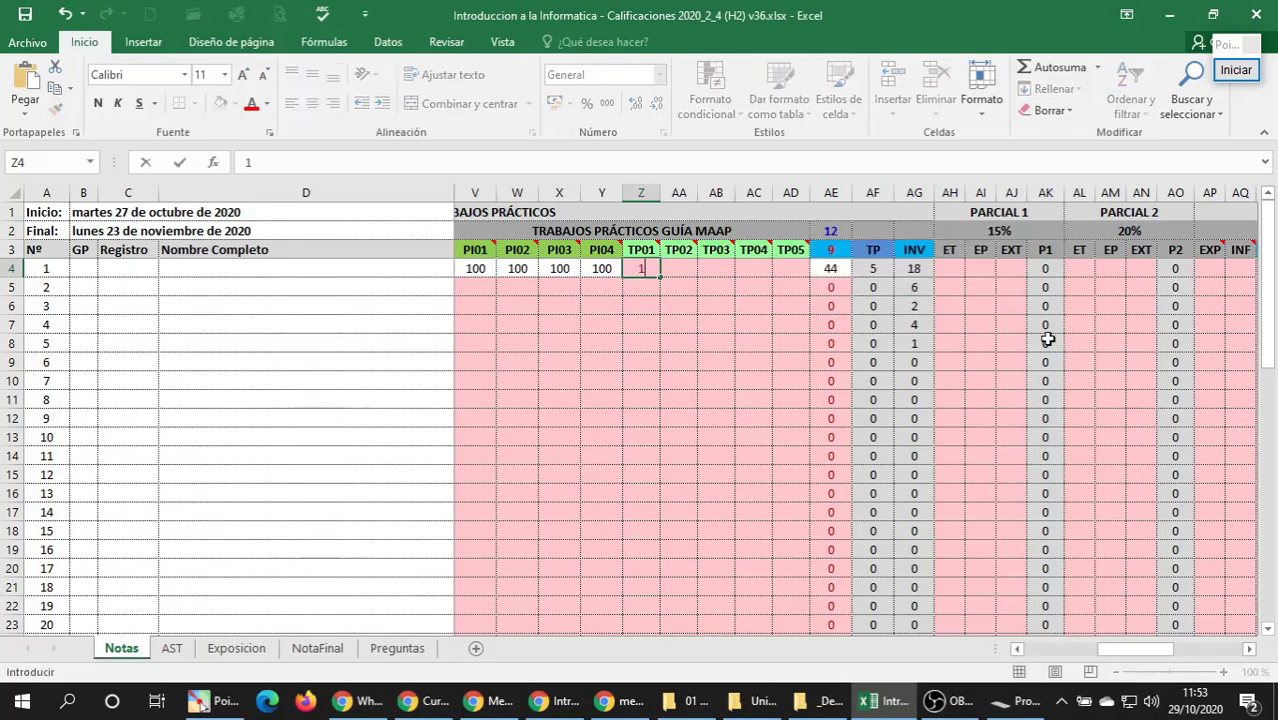
pyautogui.press('Tab')
pyautogui.write('80')
pyautogui.press('Tab')
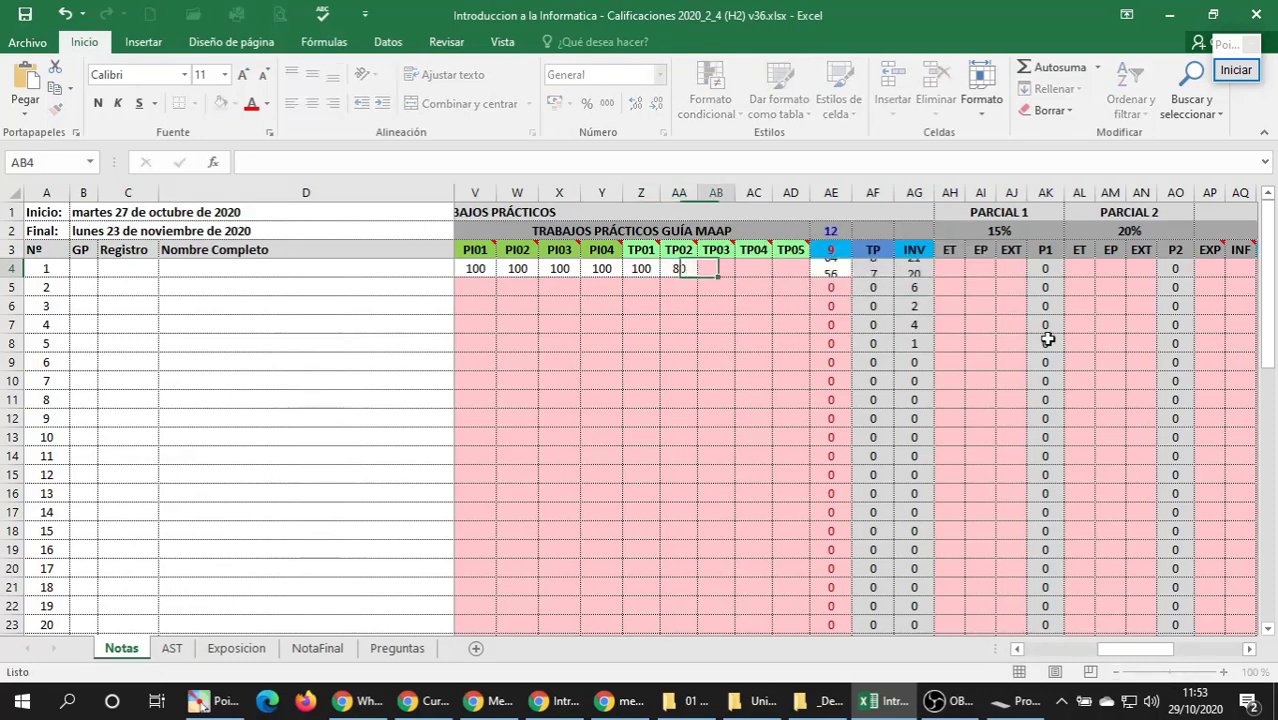
pyautogui.write('50')
pyautogui.press('Tab')
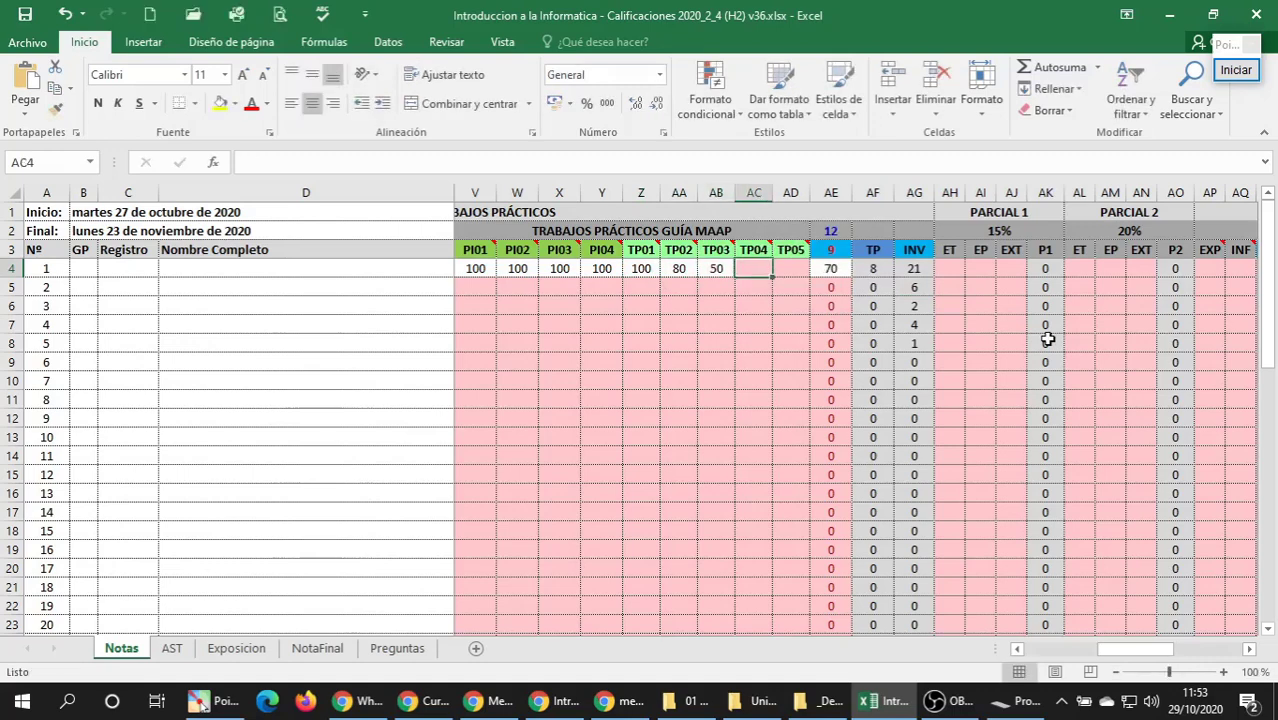
pyautogui.write('90')
pyautogui.press('Tab')
pyautogui.write('100')
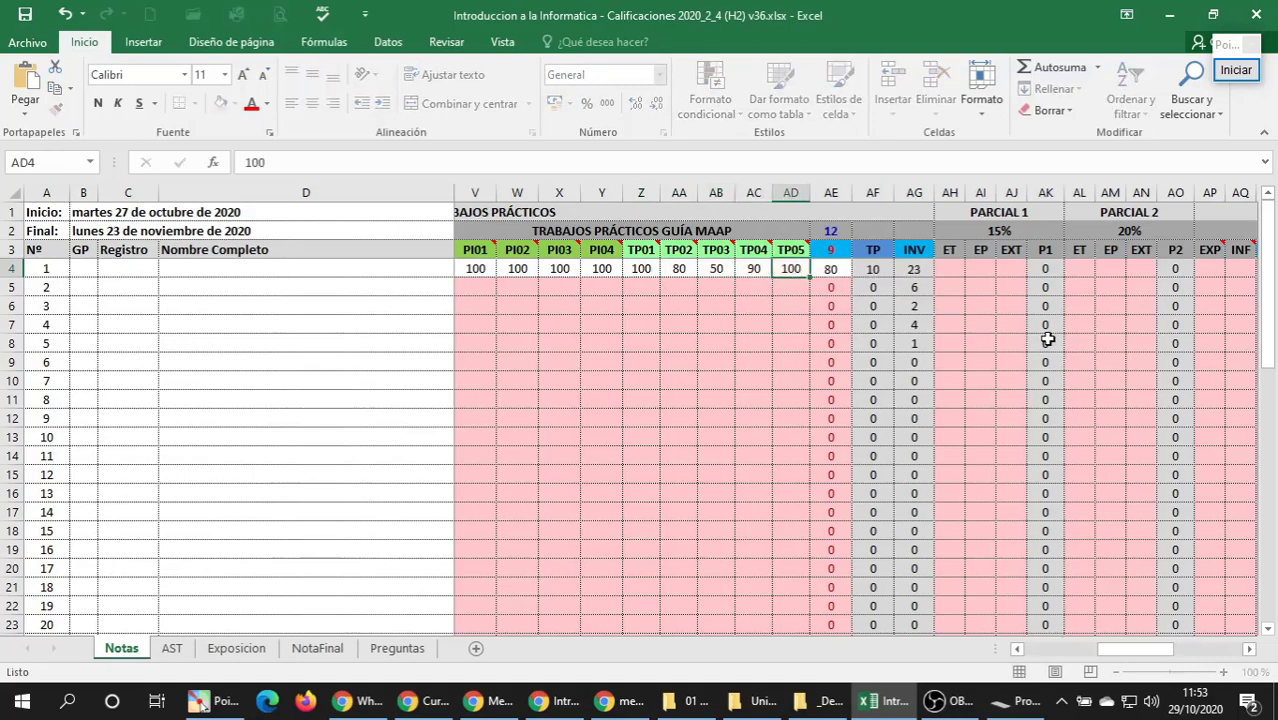
pyautogui.press('Tab')
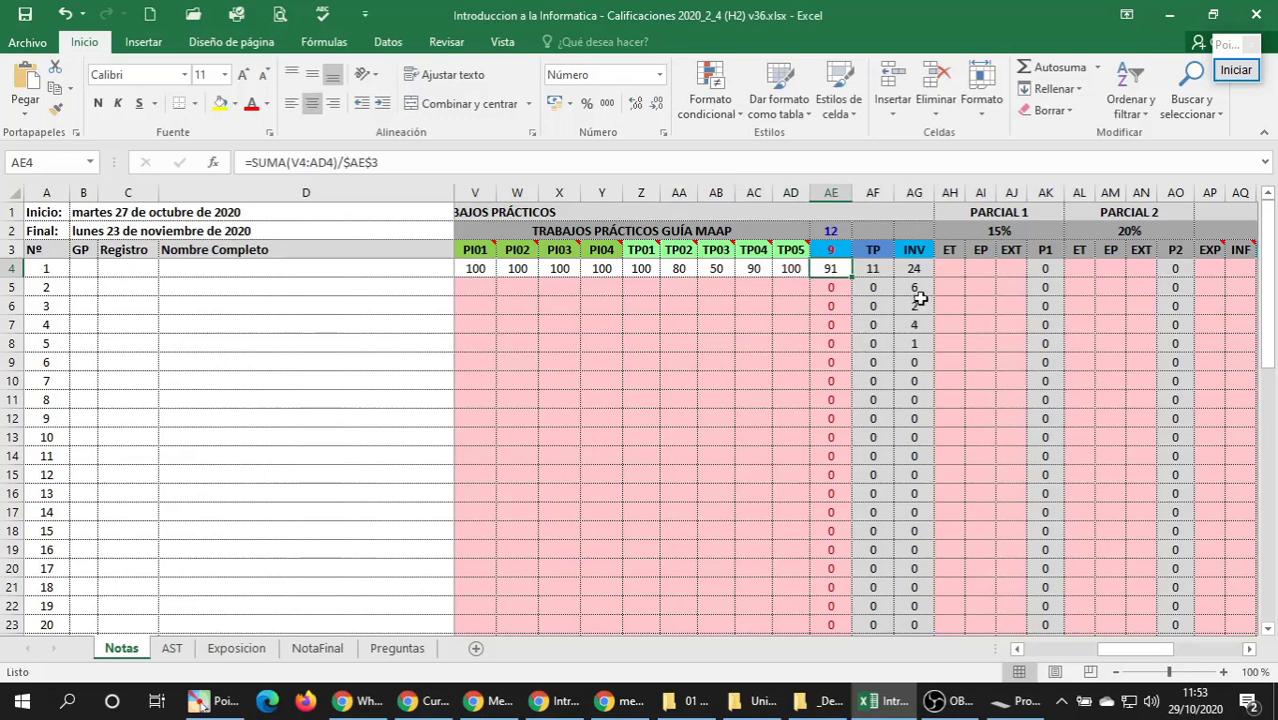
# - Review student 1's INV and TP formulas and the weighting, then clear the PI03 score
pyautogui.click(916, 268)
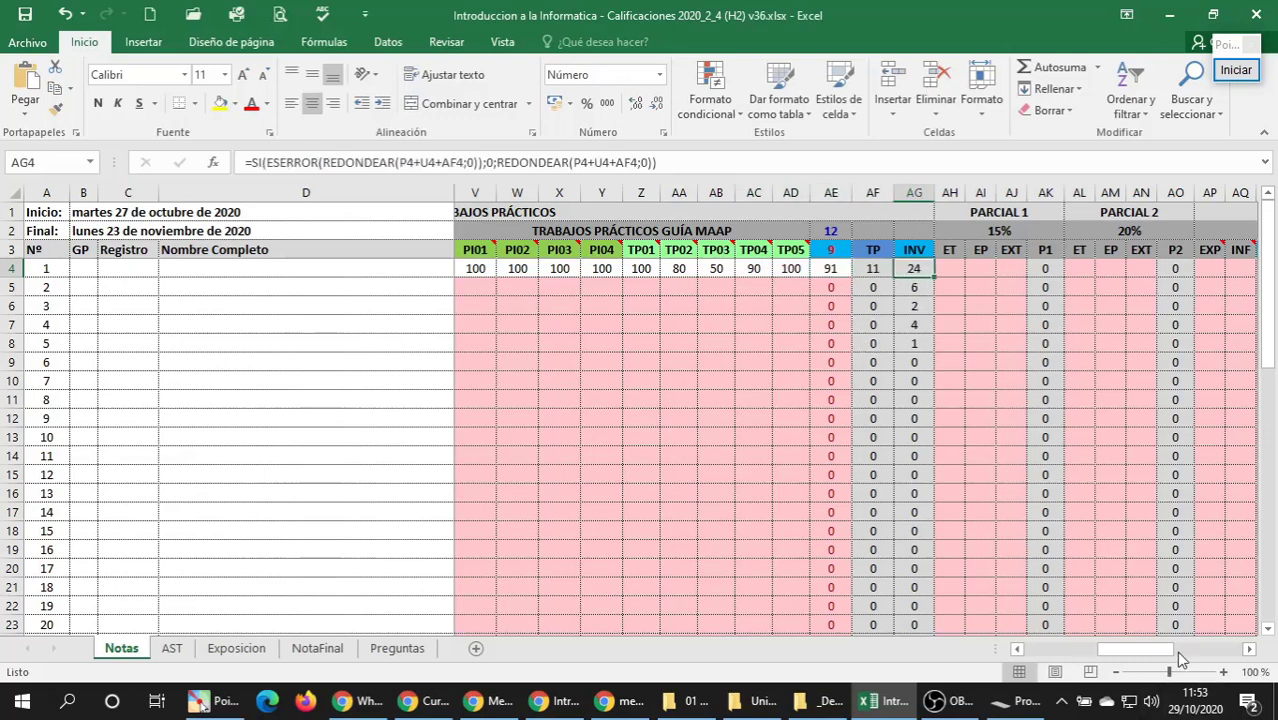
pyautogui.moveTo(1163, 655); pyautogui.dragTo(1149, 651)
pyautogui.click(952, 269)
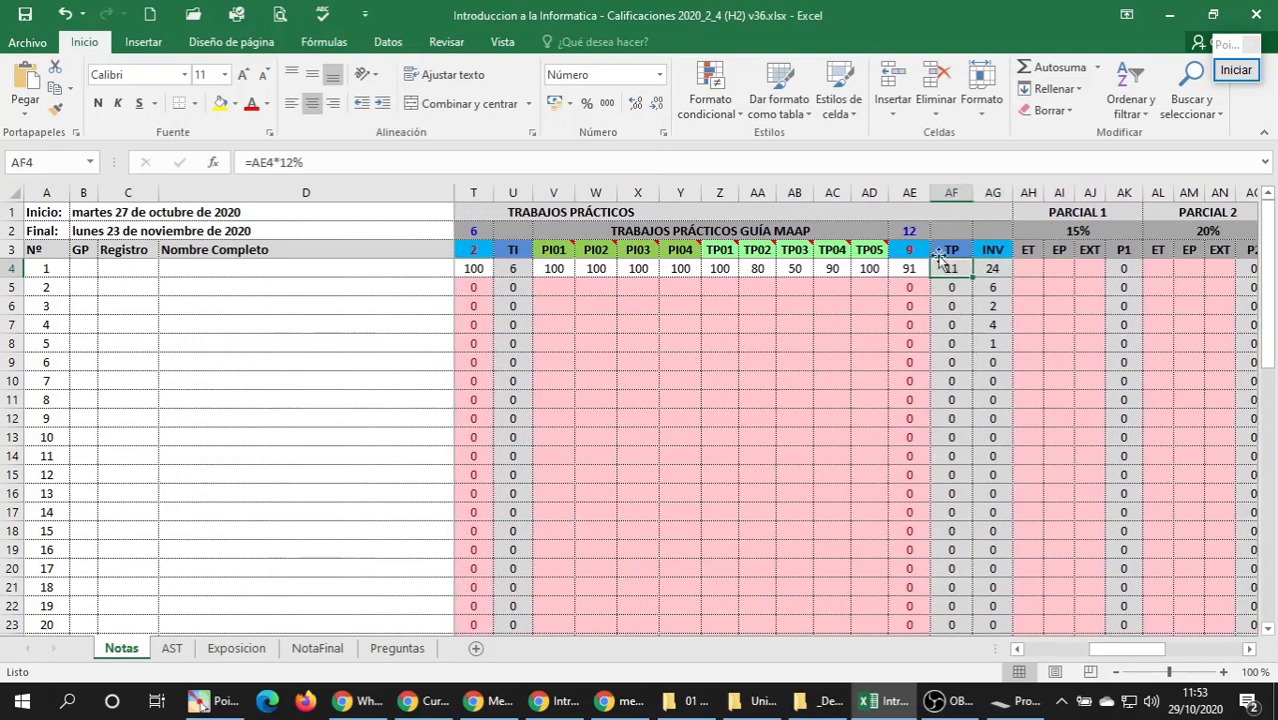
pyautogui.click(912, 229)
pyautogui.click(637, 268)
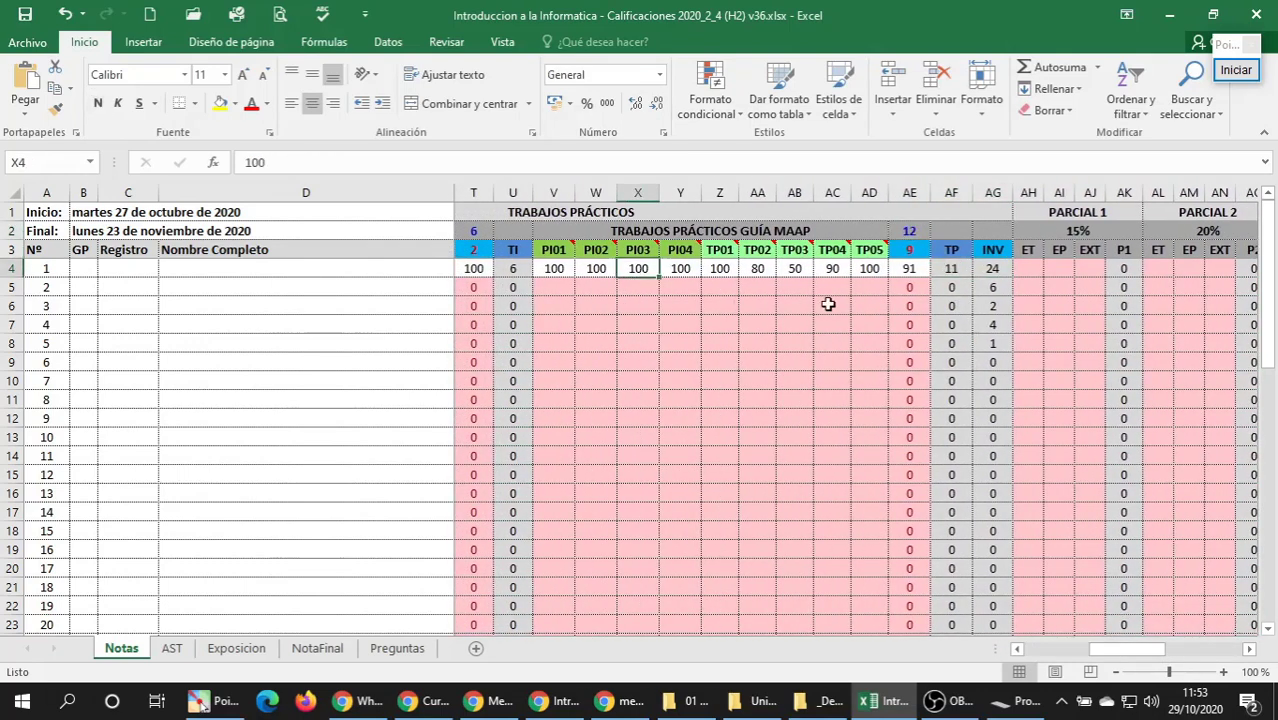
pyautogui.press('Delete')
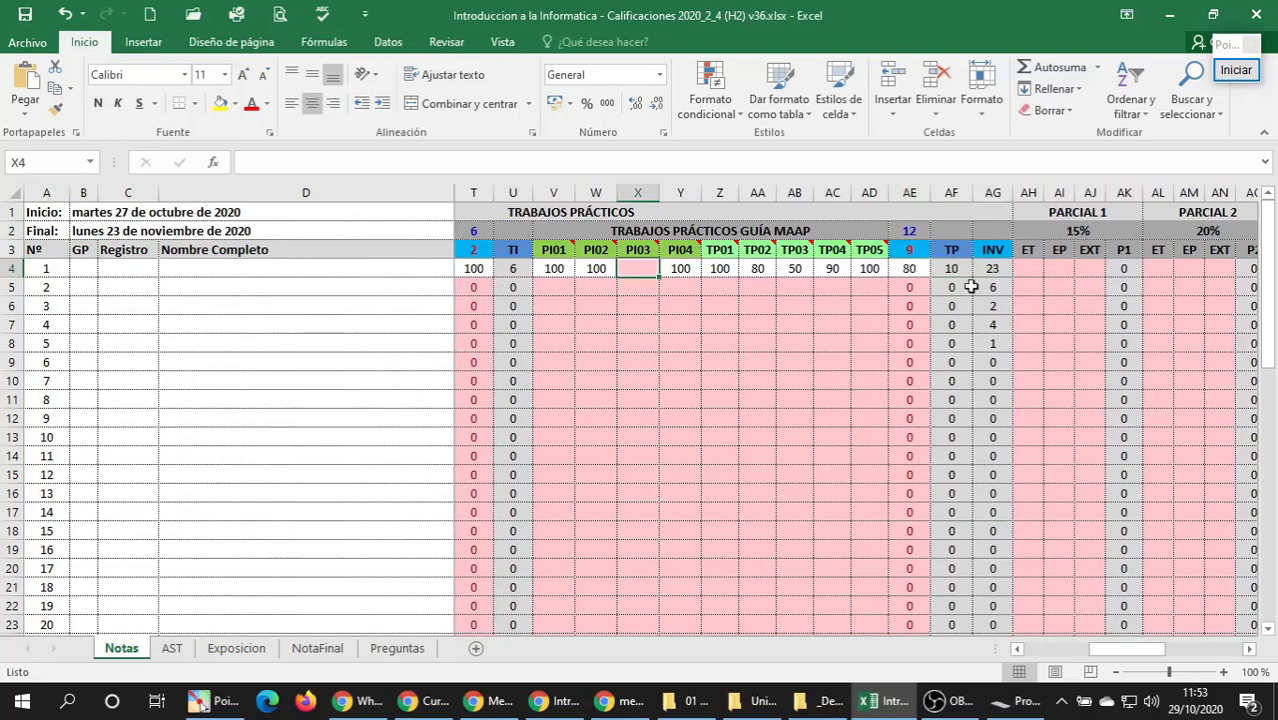
# - Clear student 1's TP01 and TP02 scores
pyautogui.click(728, 269)
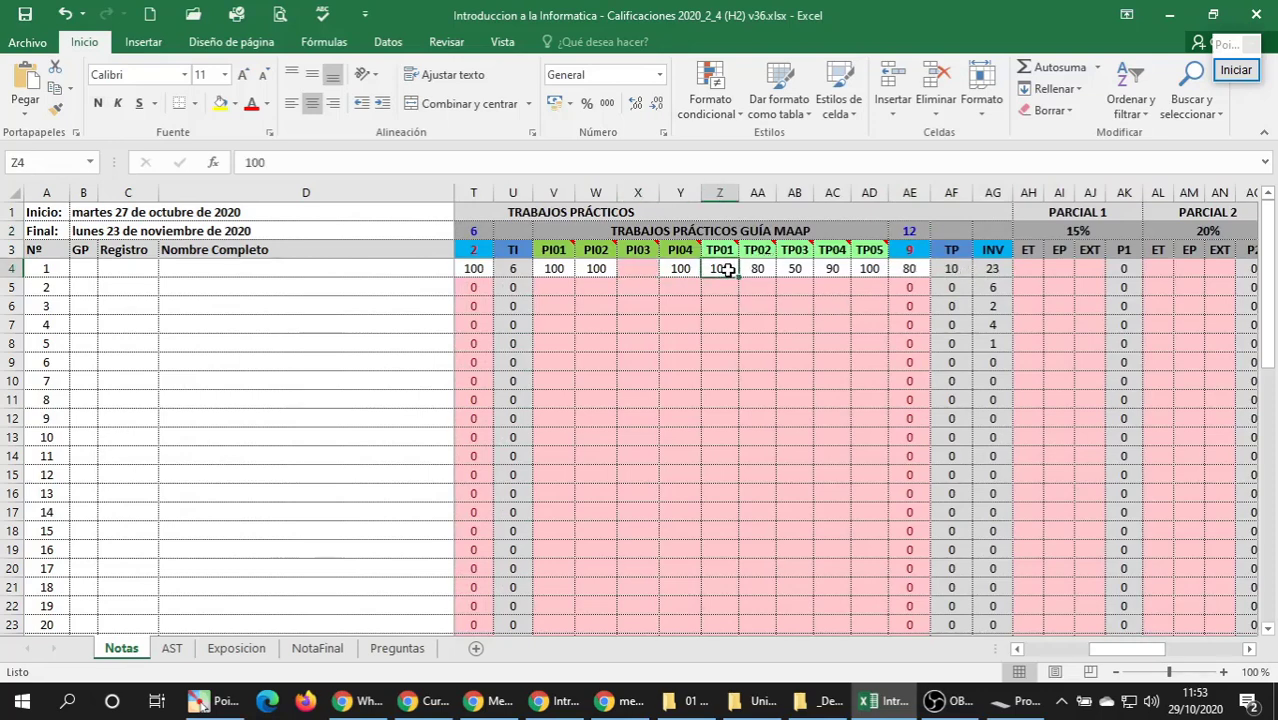
pyautogui.press('Home')
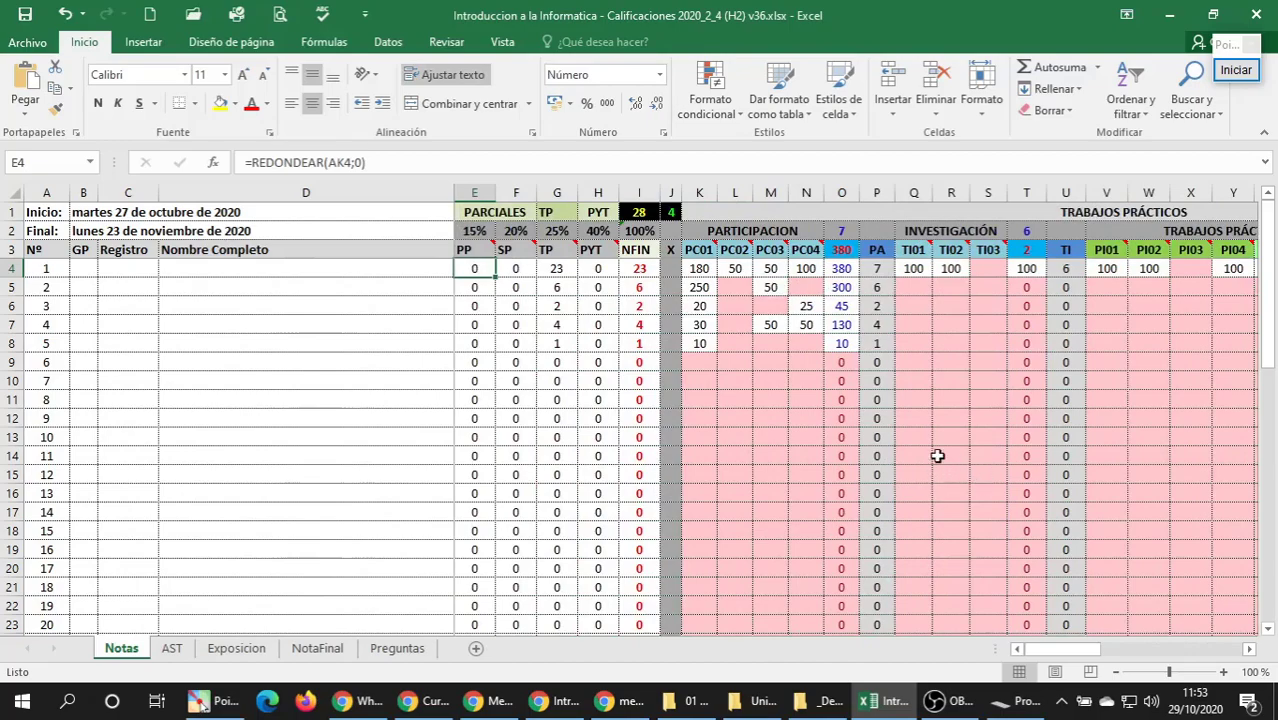
pyautogui.press('Right')
pyautogui.press('Right')
pyautogui.press('Right')
pyautogui.press('Right')
pyautogui.press('Right')
pyautogui.press('Right')
pyautogui.press('Right')
pyautogui.press('Right')
pyautogui.press('Right')
pyautogui.press('Right')
pyautogui.press('Right')
pyautogui.press('Right')
pyautogui.press('Right')
pyautogui.press('Right')
pyautogui.press('Right')
pyautogui.press('Right')
pyautogui.press('Right')
pyautogui.press('Right')
pyautogui.press('Right')
pyautogui.press('Right')
pyautogui.press('Right')
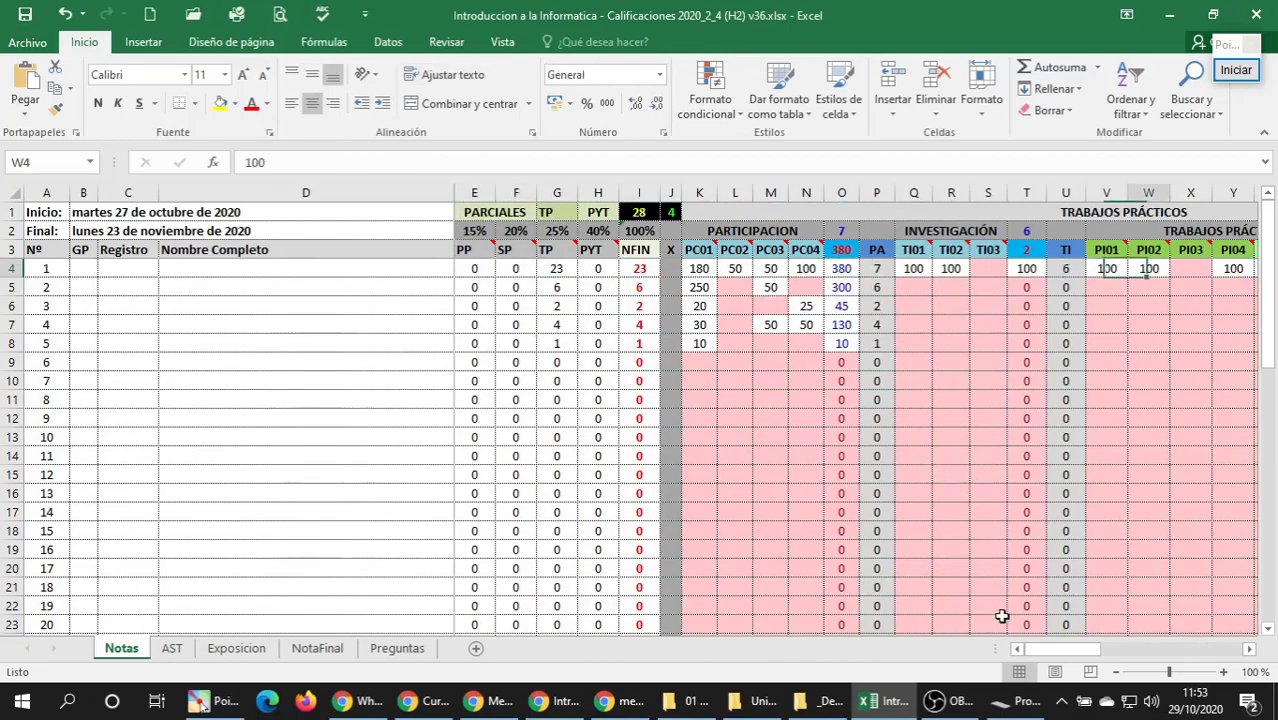
pyautogui.press('Right')
pyautogui.press('Right')
pyautogui.press('Right')
pyautogui.press('Right')
pyautogui.press('Right')
pyautogui.press('Right')
pyautogui.press('Right')
pyautogui.press('Right')
pyautogui.press('Right')
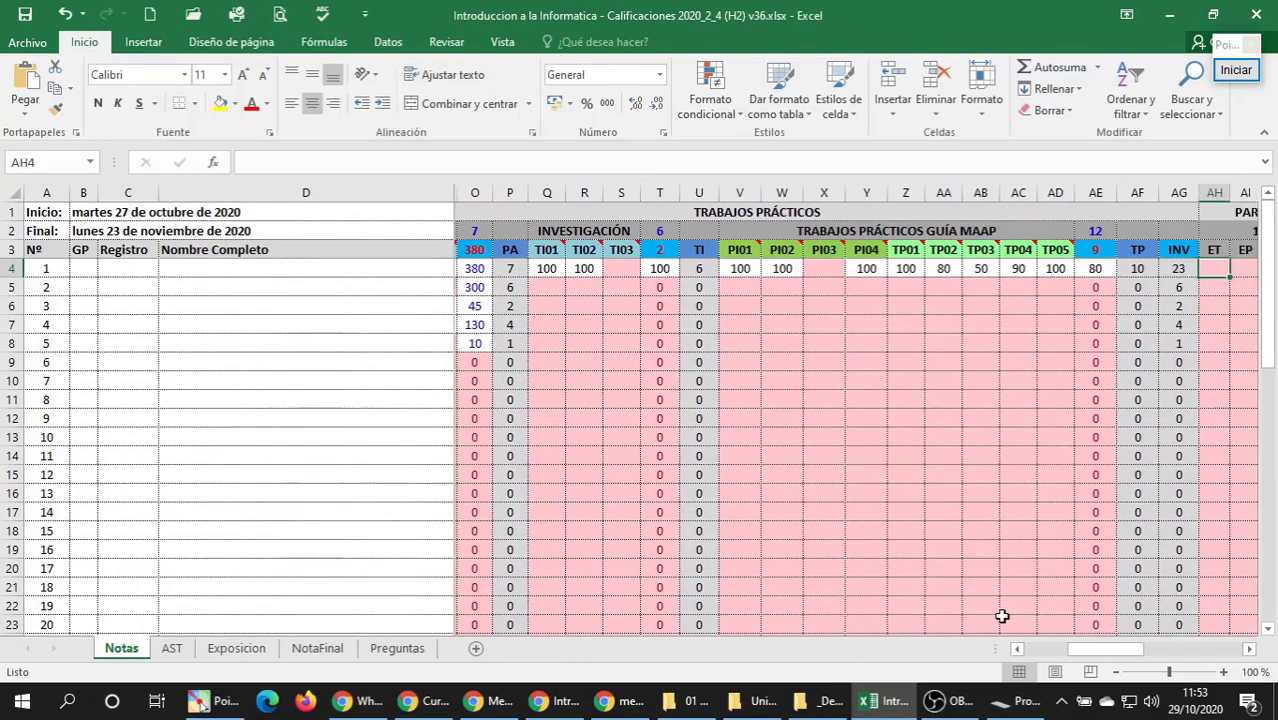
pyautogui.press('Right')
pyautogui.press('Right')
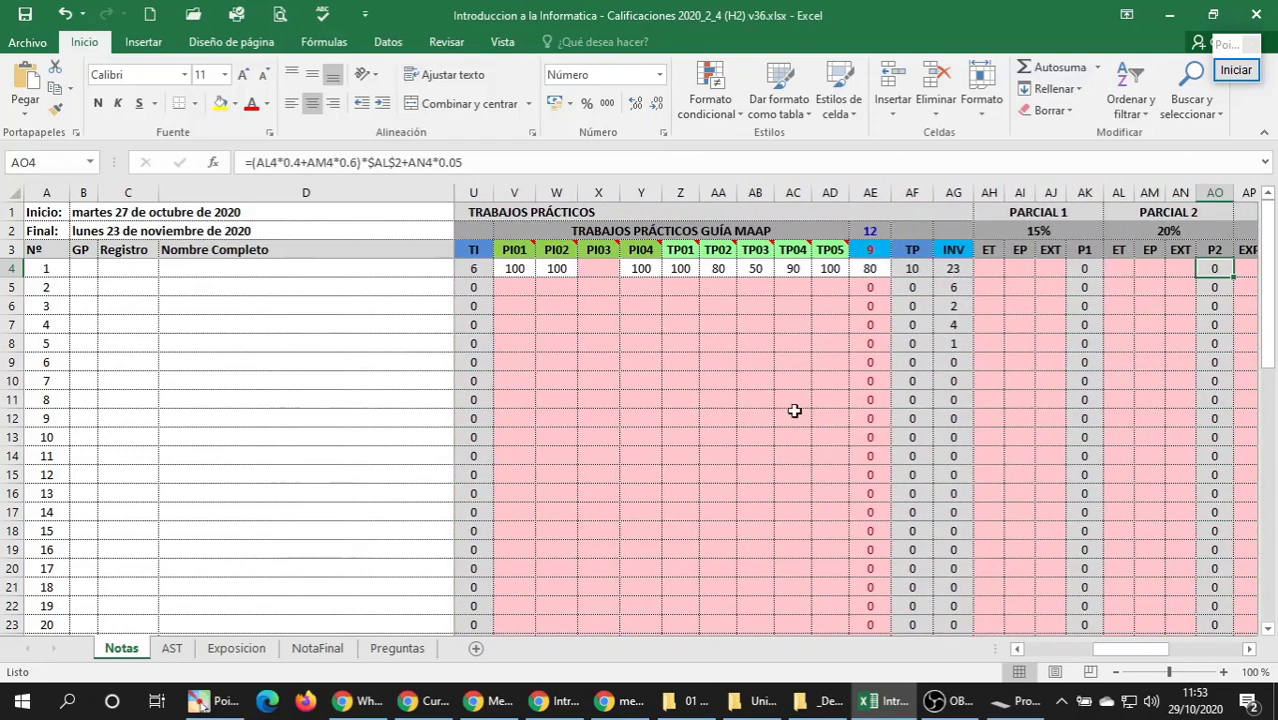
pyautogui.click(681, 268)
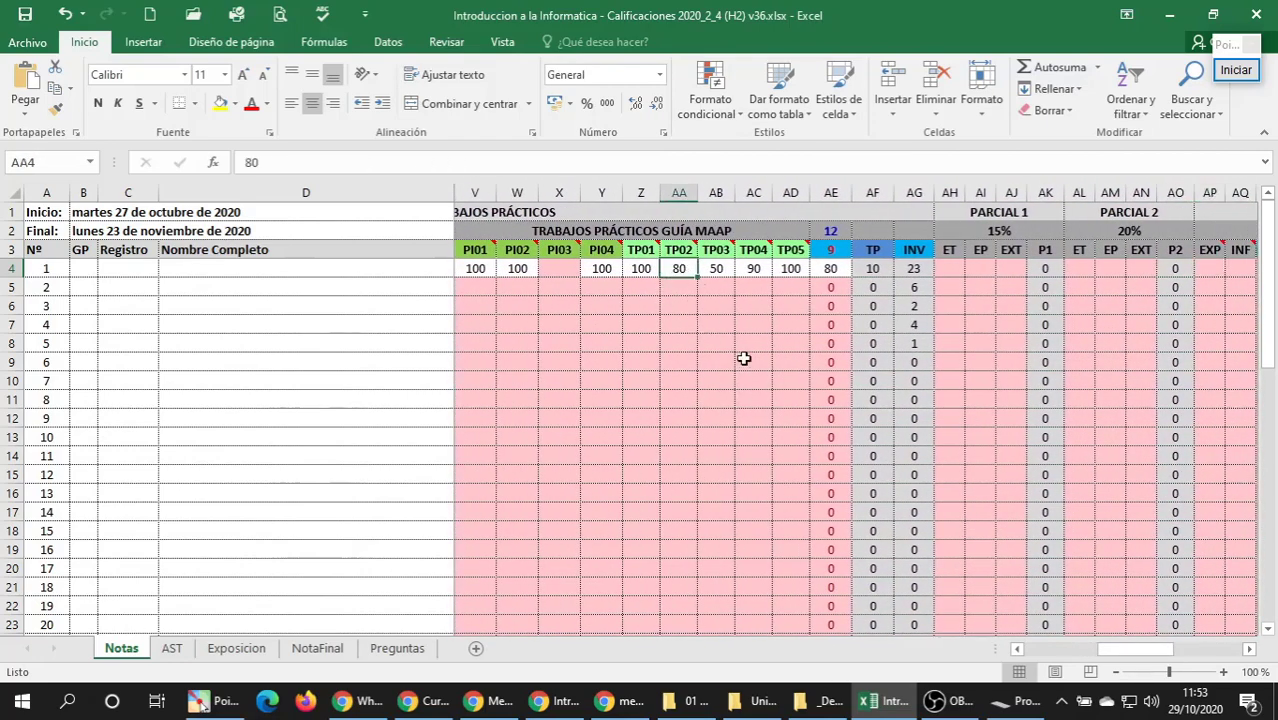
pyautogui.press('Delete')
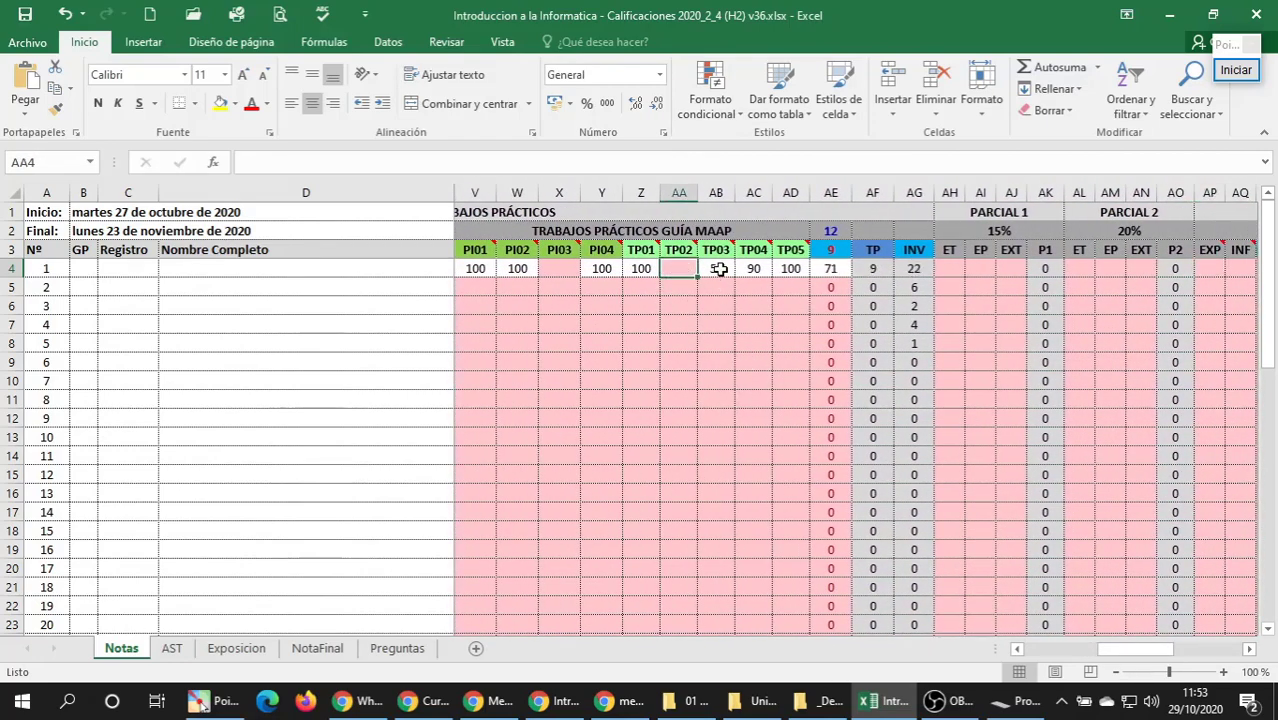
pyautogui.click(719, 269)
pyautogui.click(638, 270)
pyautogui.press('Delete')
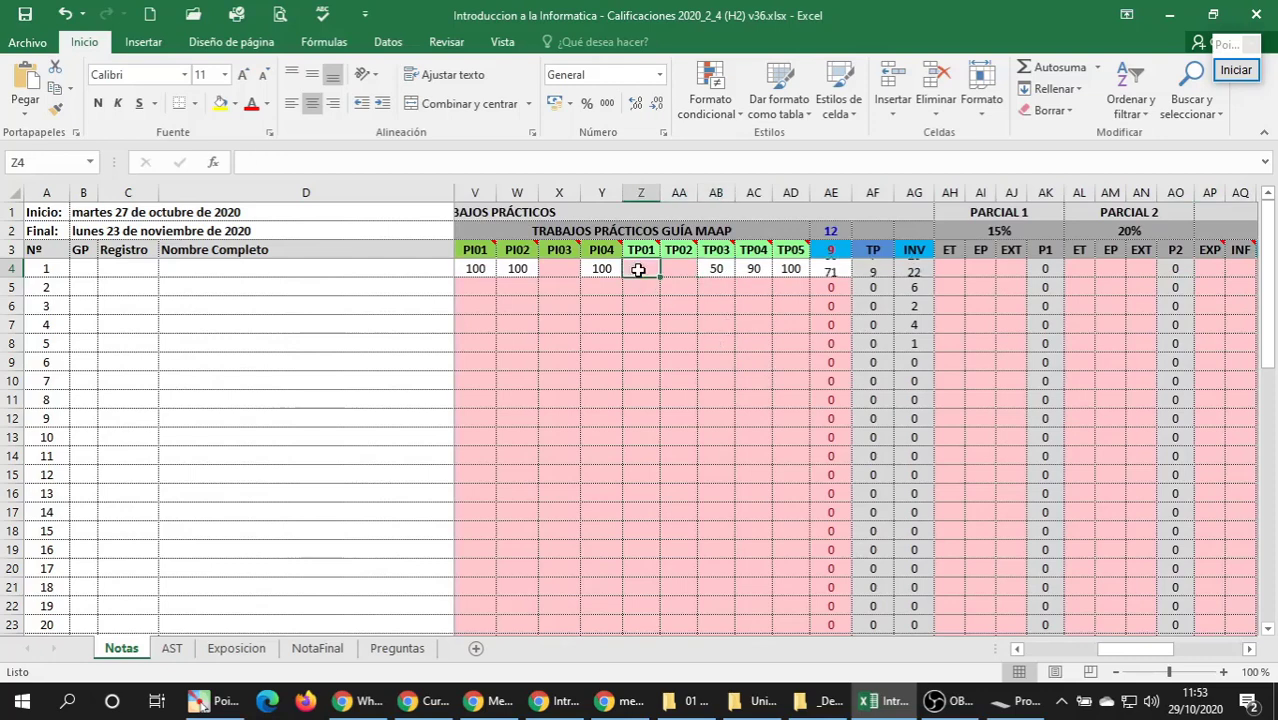
# - Review student 1's TP03 score and the guide average, TP and INV formulas
pyautogui.click(642, 305)
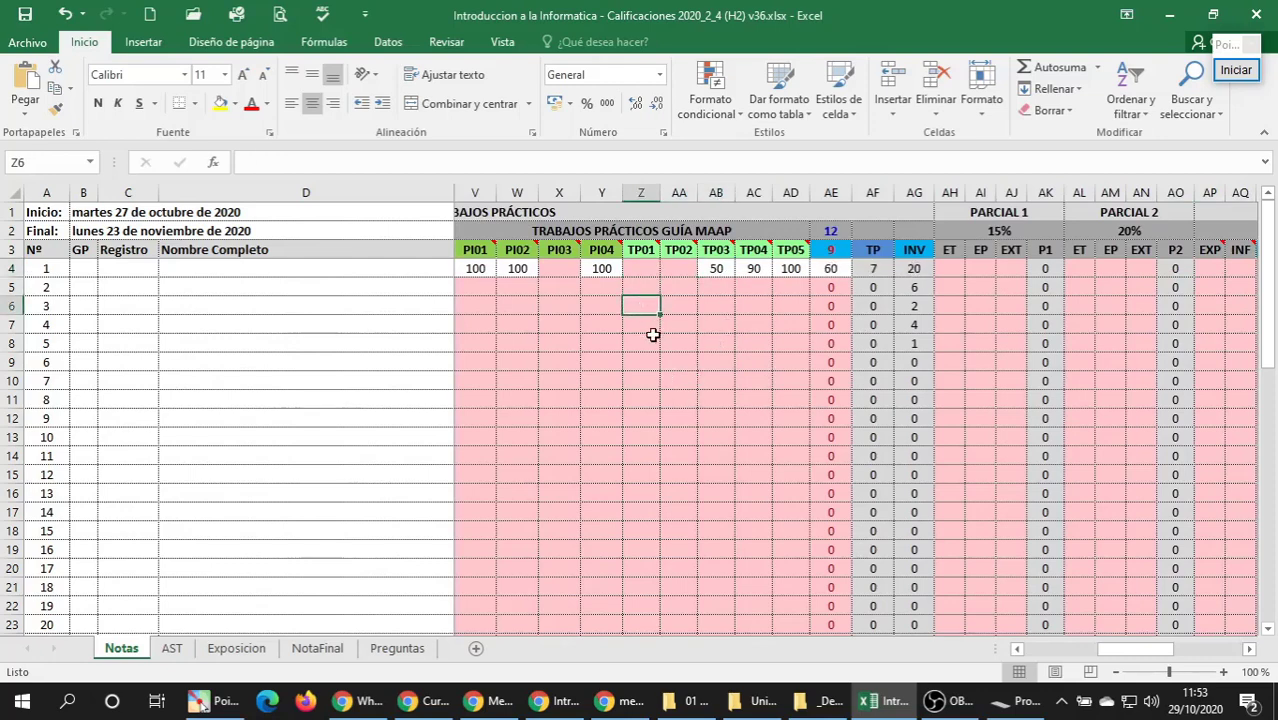
pyautogui.click(678, 288)
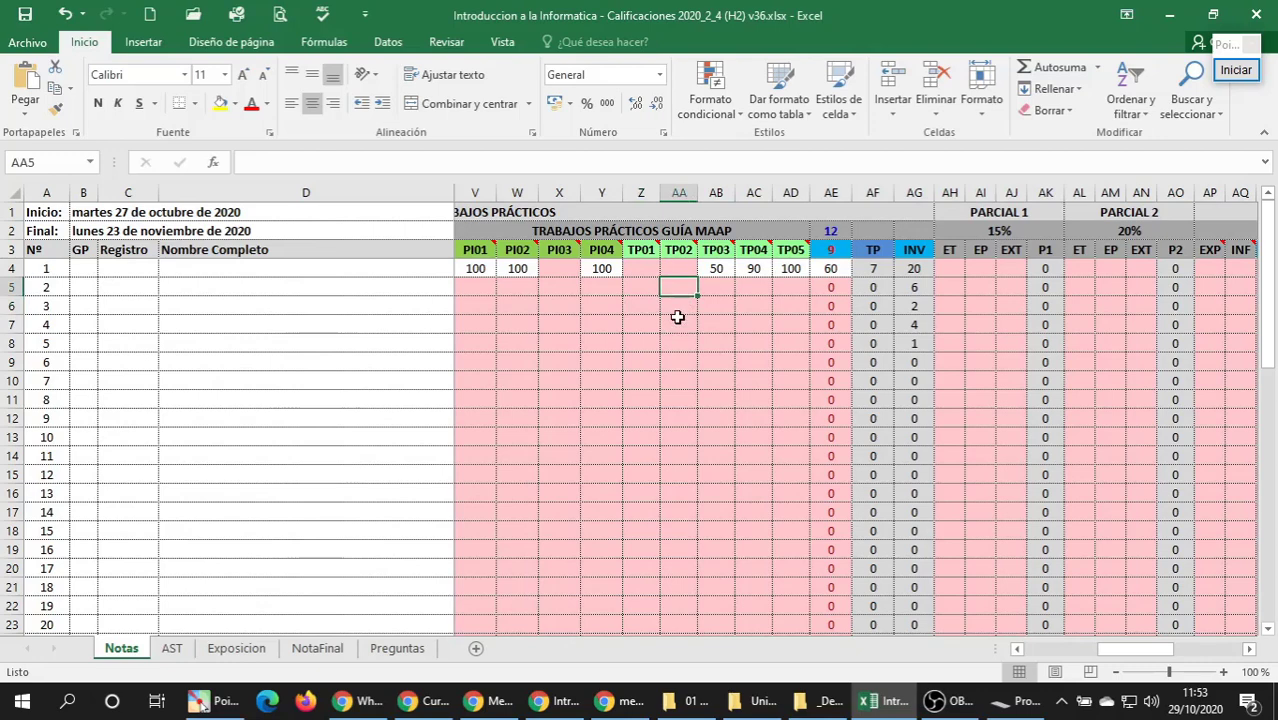
pyautogui.click(718, 266)
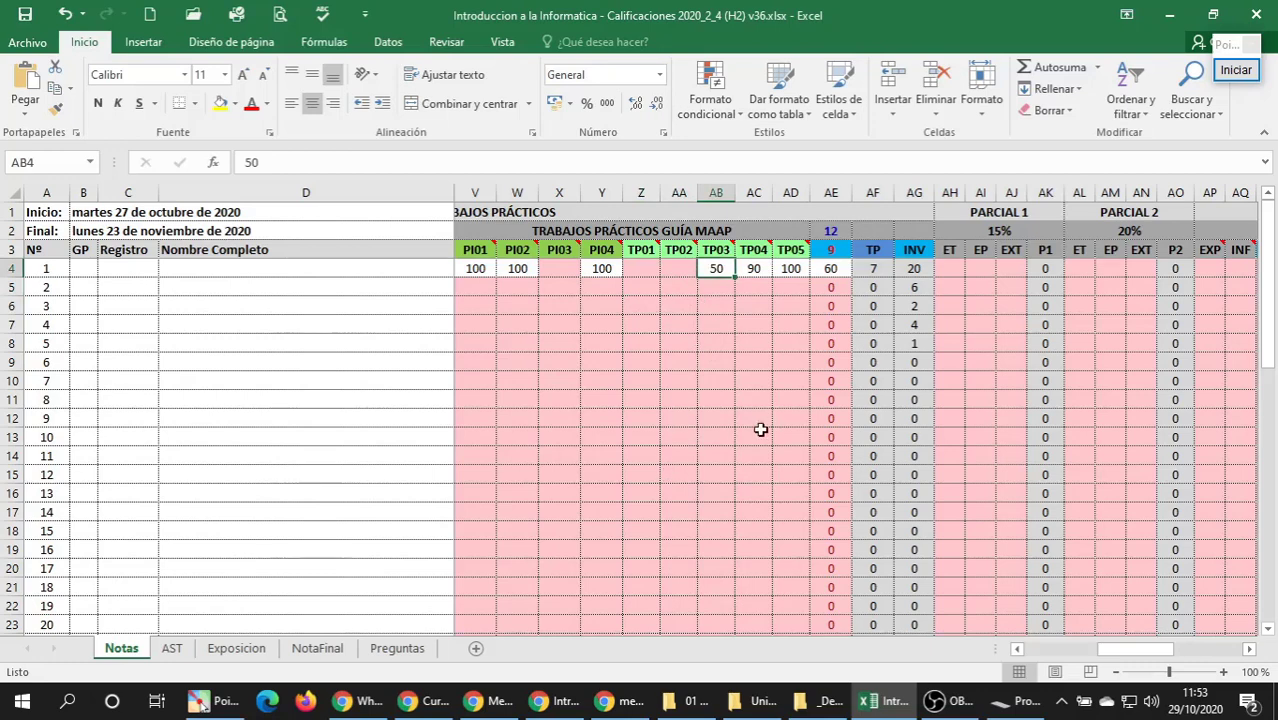
pyautogui.click(830, 269)
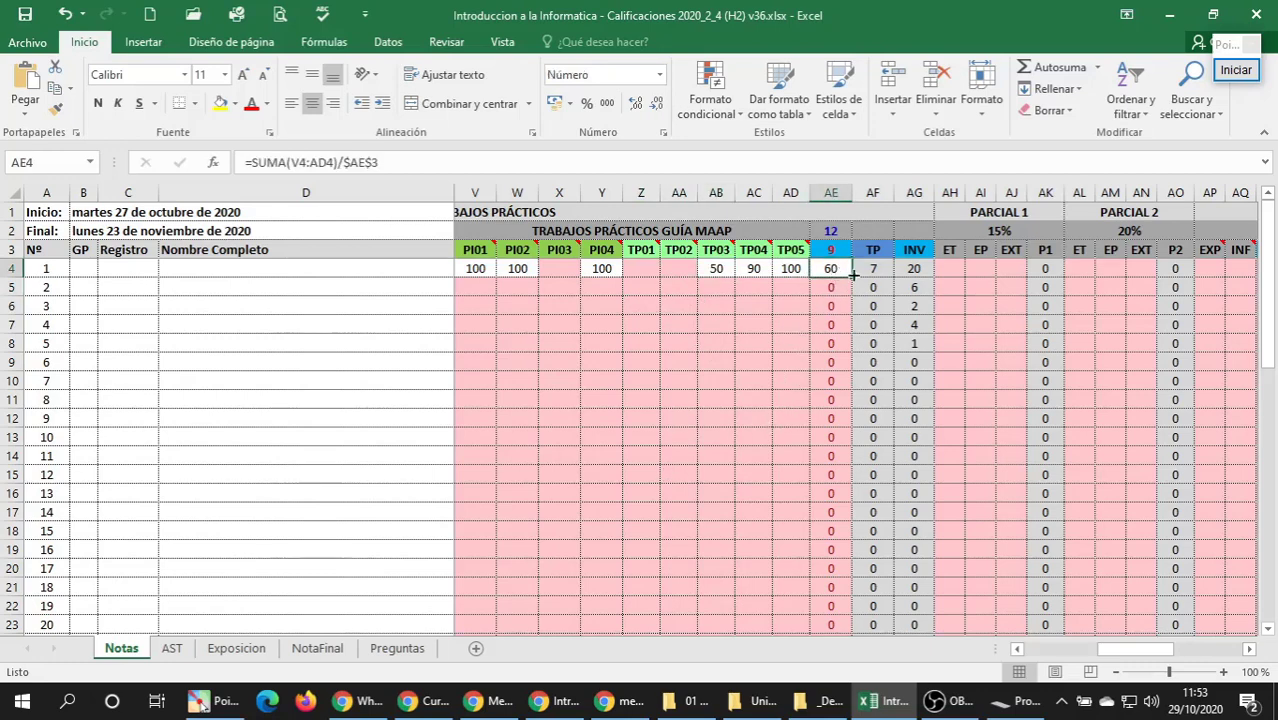
pyautogui.click(876, 270)
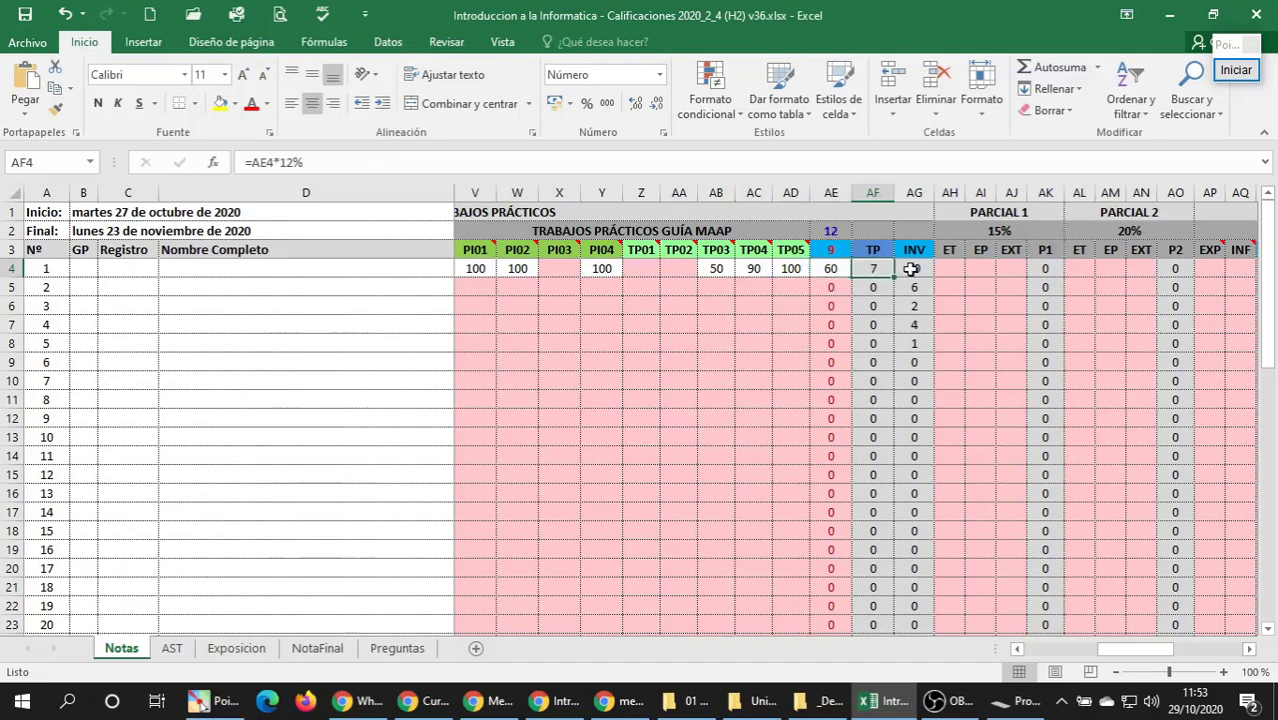
pyautogui.click(911, 269)
pyautogui.moveTo(1149, 655); pyautogui.dragTo(1123, 660)
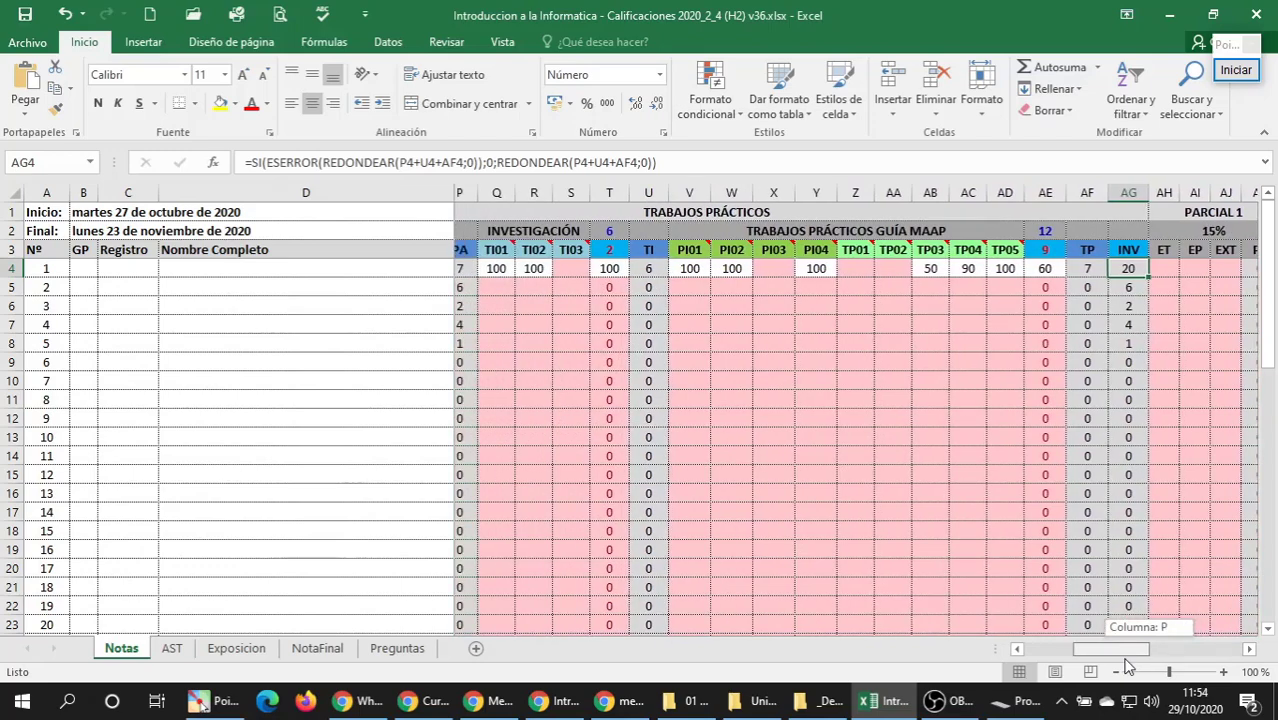
pyautogui.moveTo(1127, 667); pyautogui.dragTo(1153, 667)
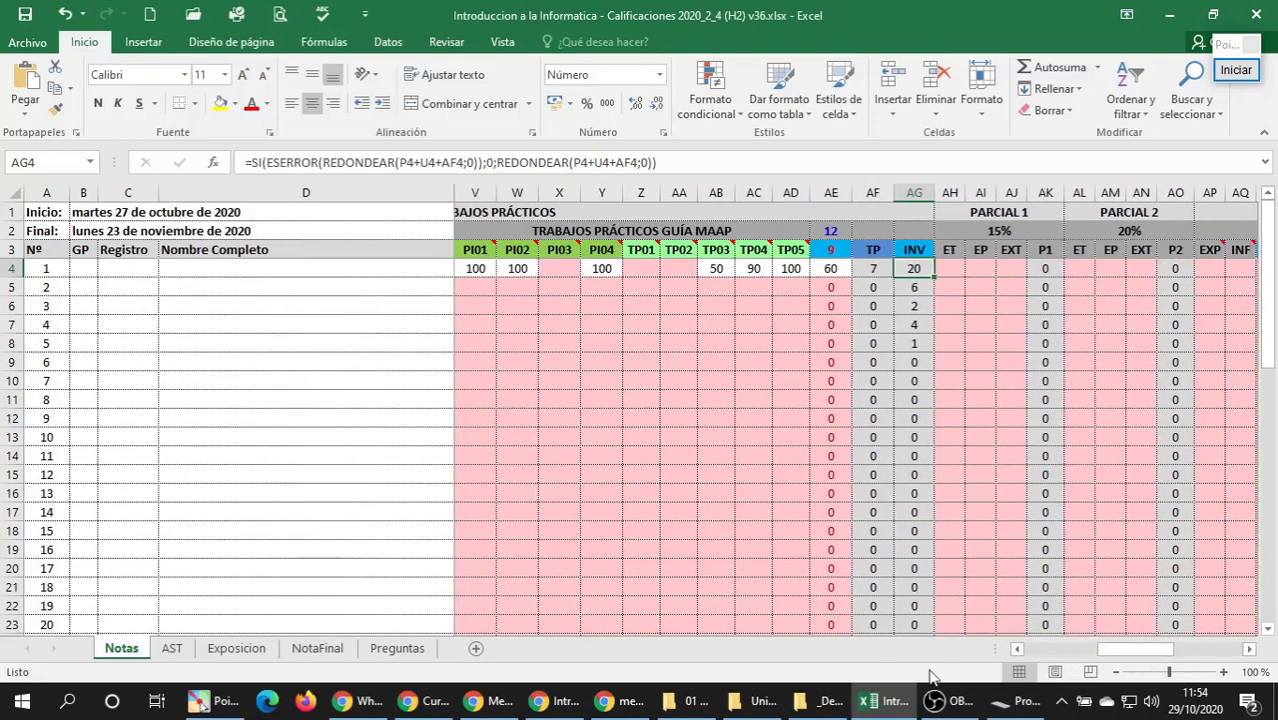
# - Enter student 1's Parcial 1 scores: 100 ET and 60 EP
pyautogui.moveTo(1135, 658); pyautogui.dragTo(1186, 677)
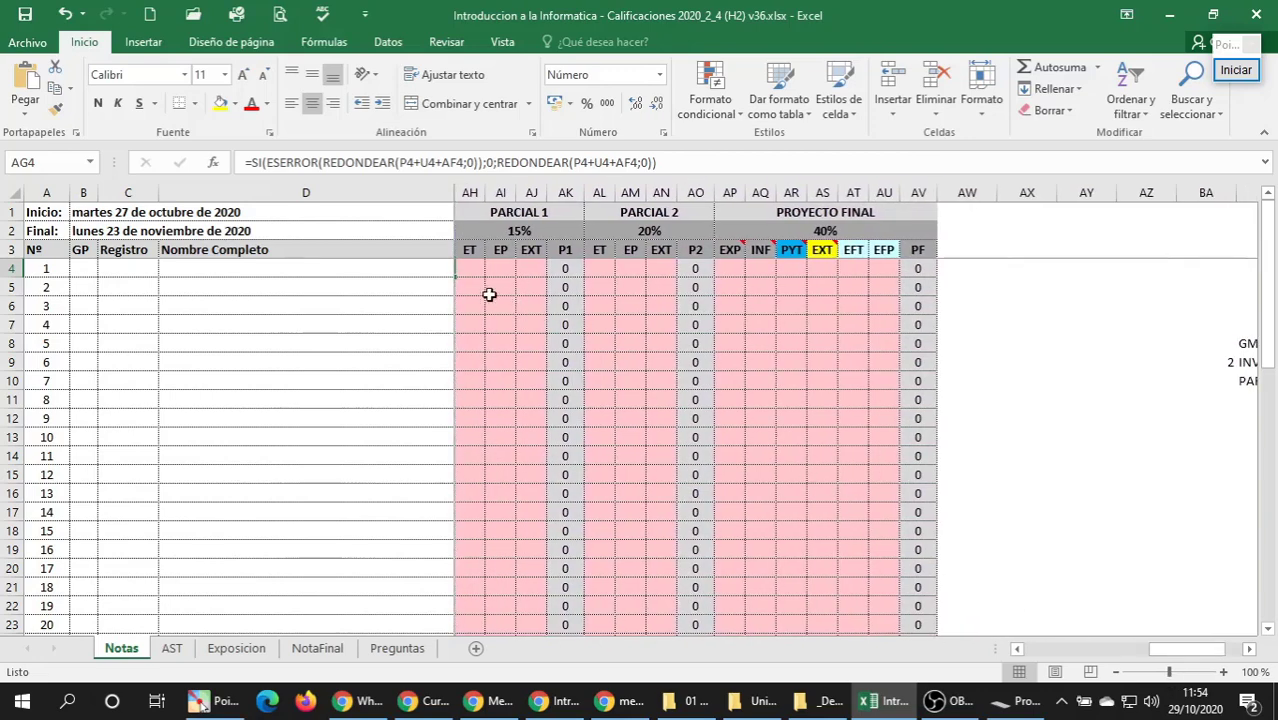
pyautogui.click(467, 270)
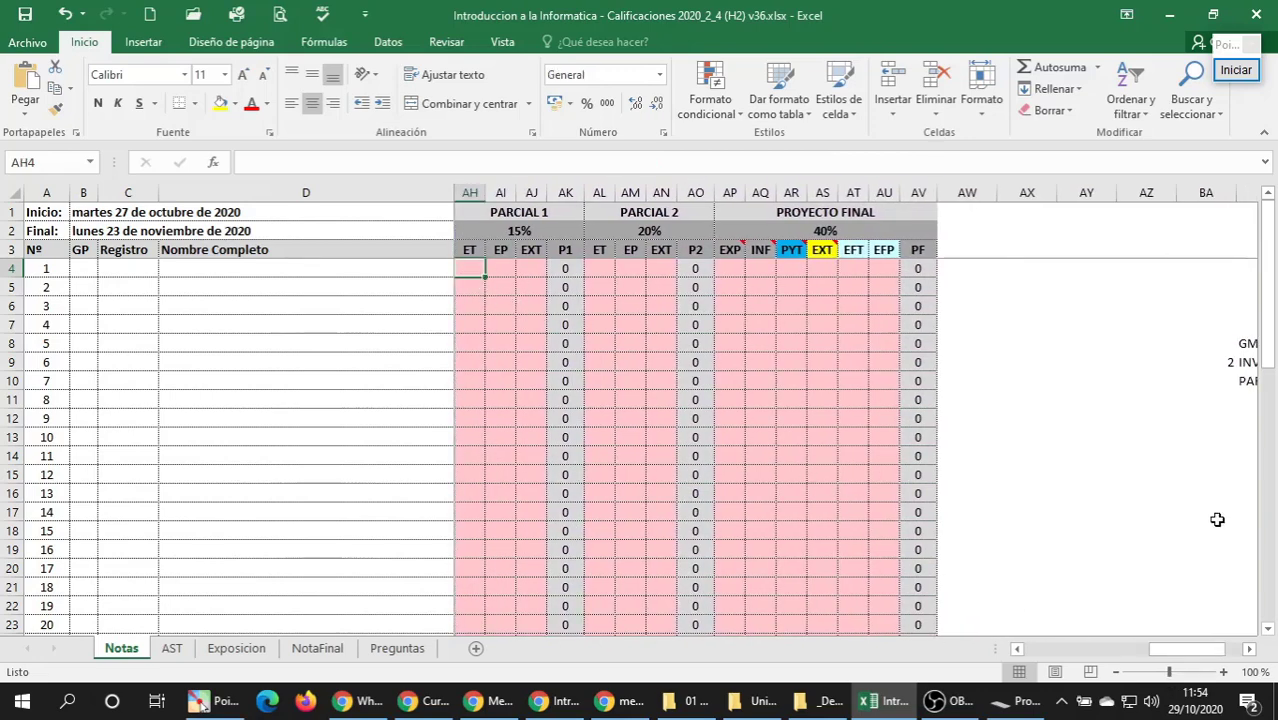
pyautogui.write('100')
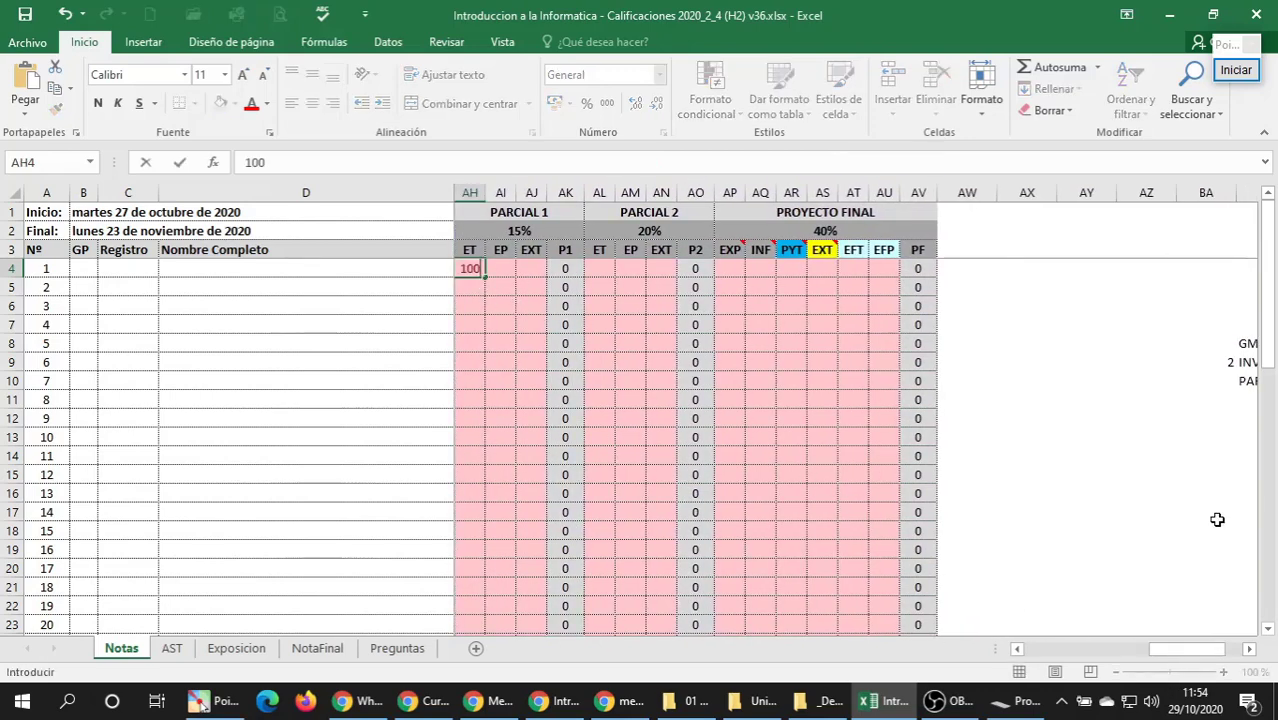
pyautogui.press('Tab')
pyautogui.write('60')
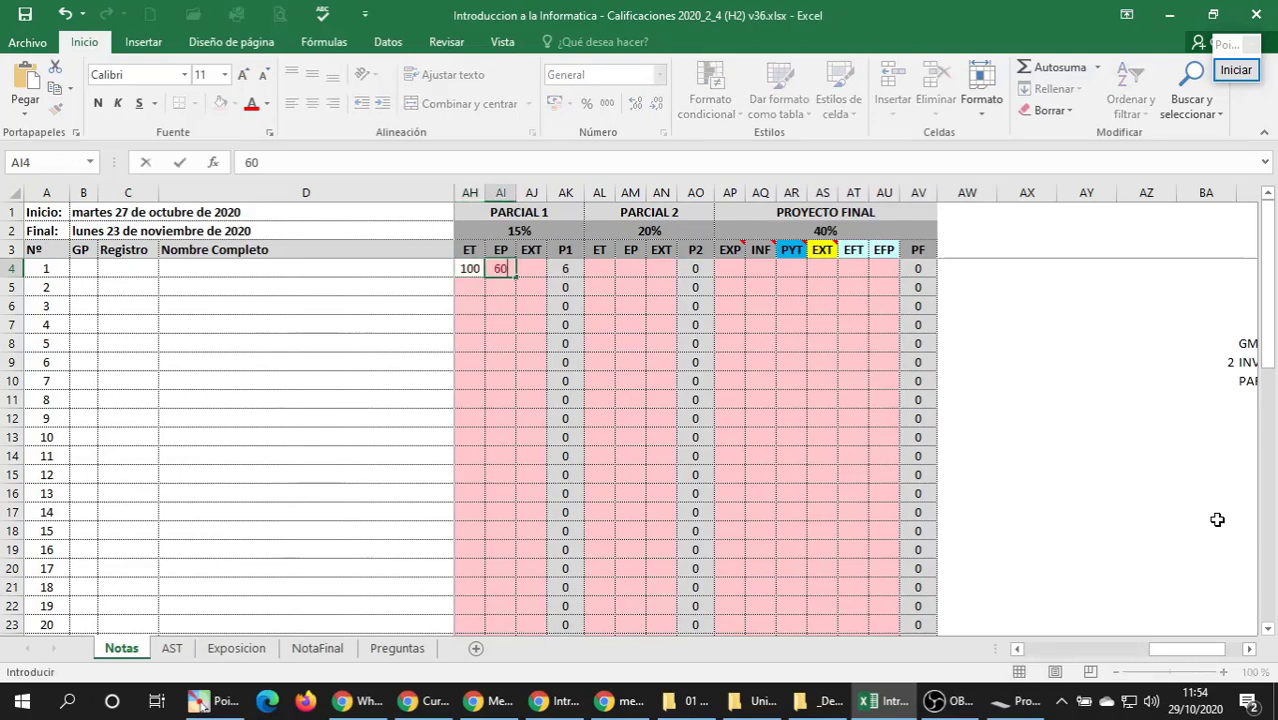
pyautogui.press('Tab')
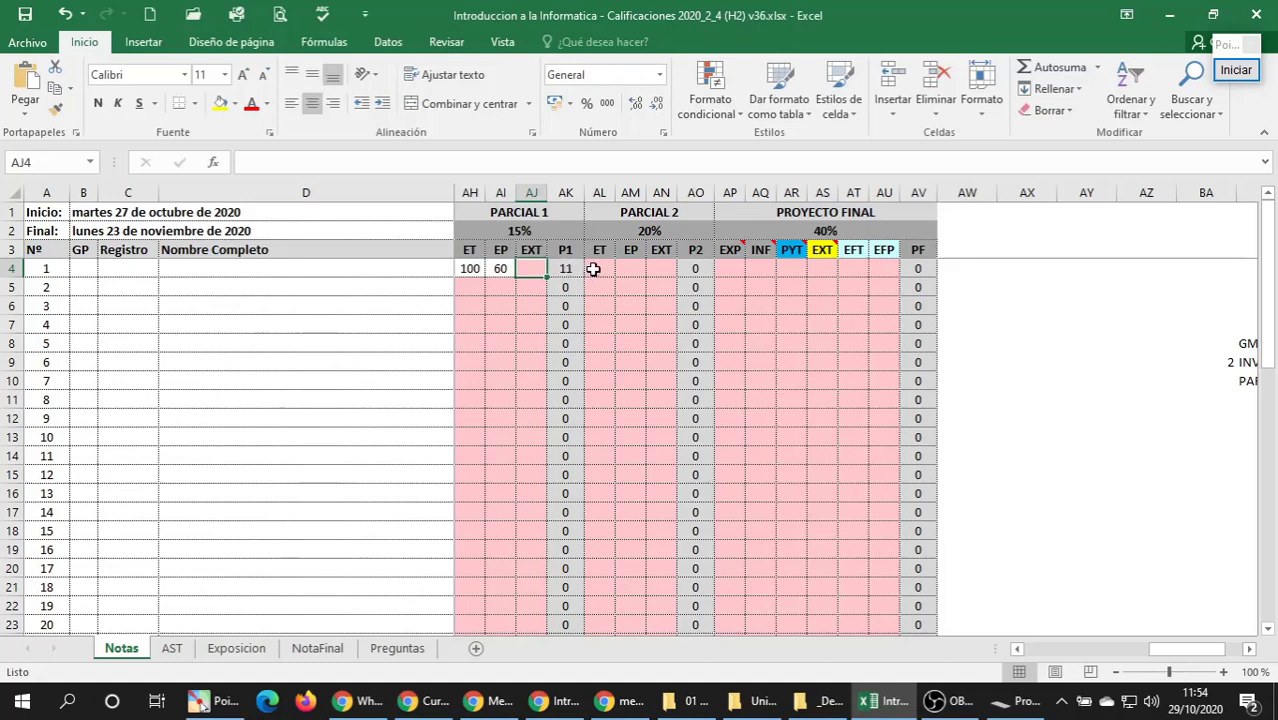
# - Enter student 1's Parcial 2 scores: 80 ET and 90 EP
pyautogui.click(593, 269)
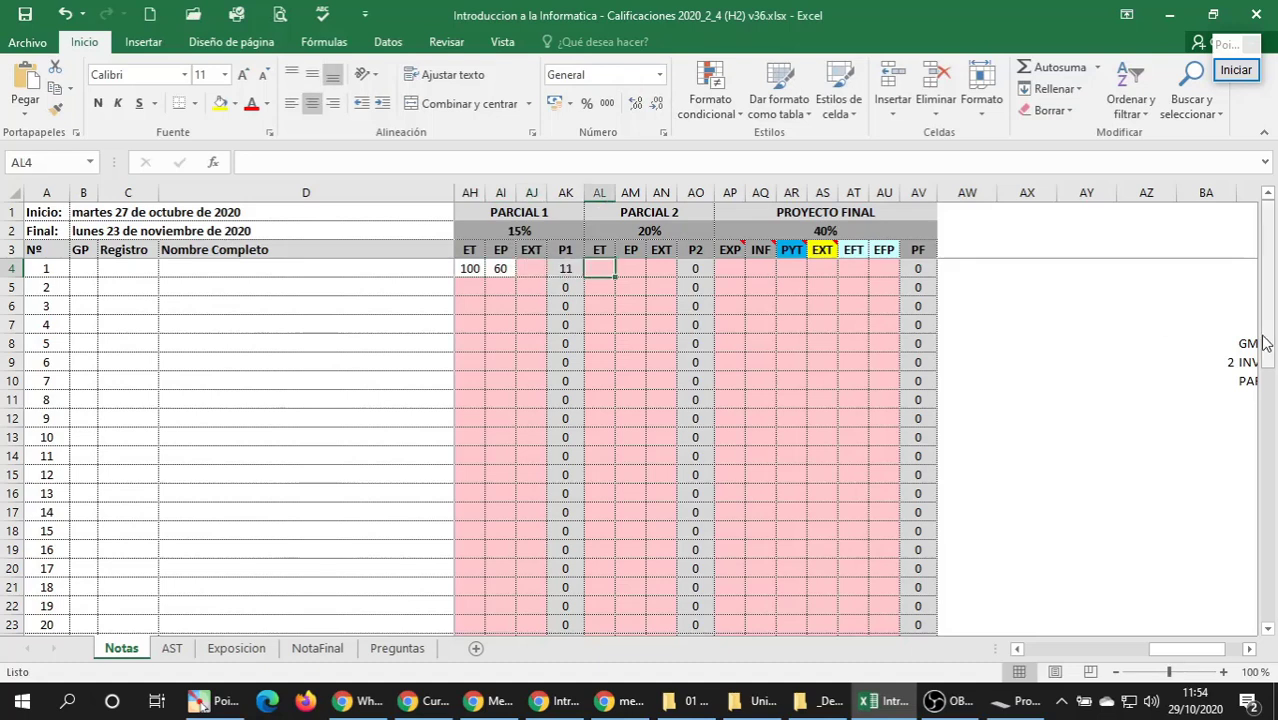
pyautogui.write('80')
pyautogui.press('Tab')
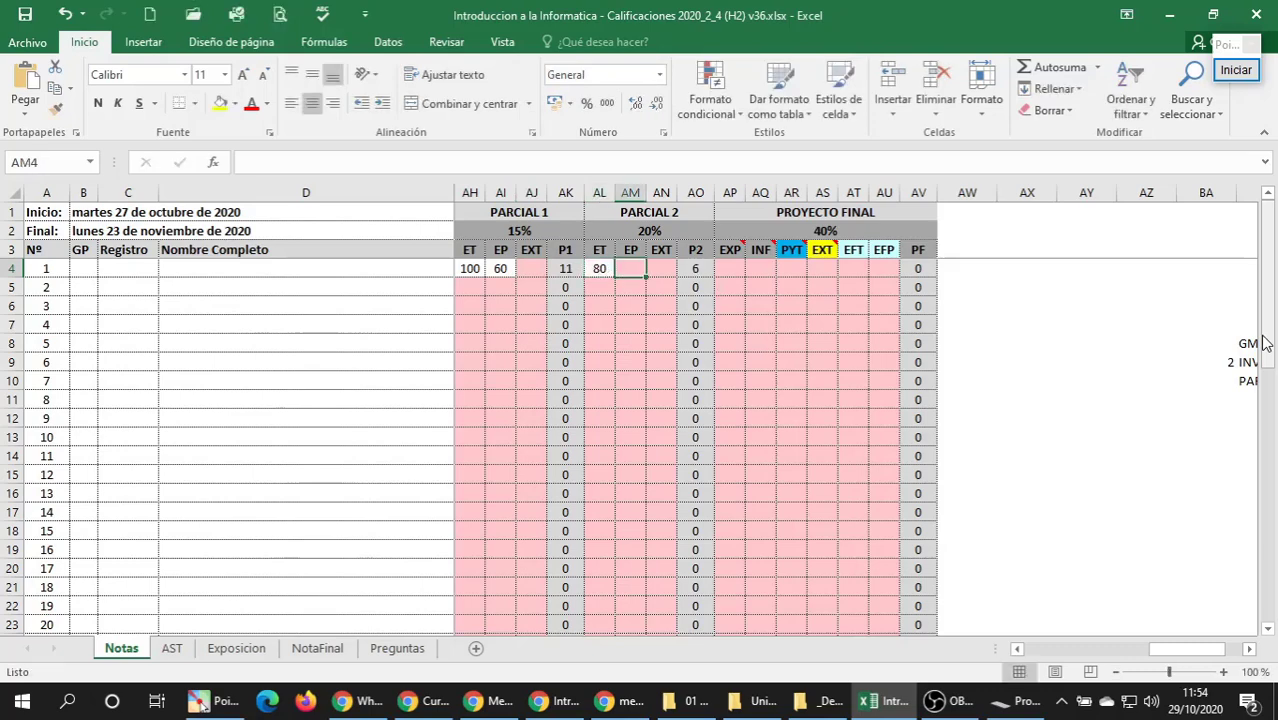
pyautogui.write('90')
pyautogui.press('Tab')
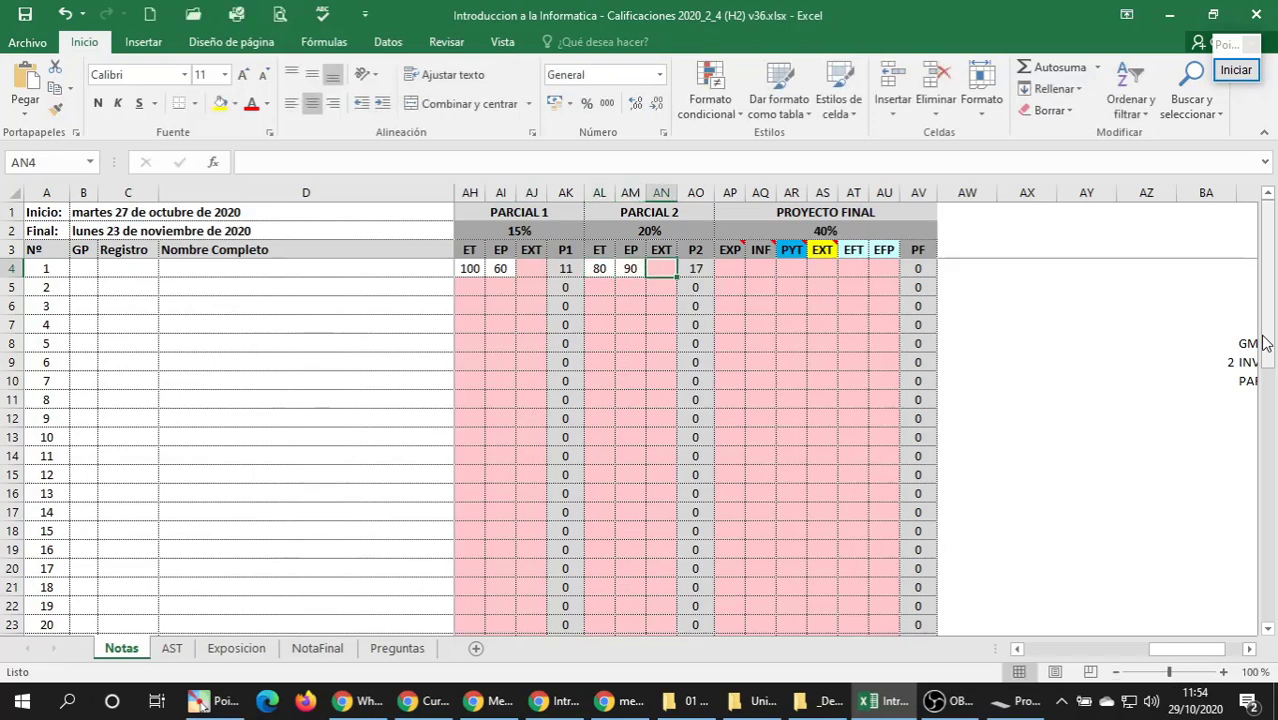
pyautogui.press('Tab')
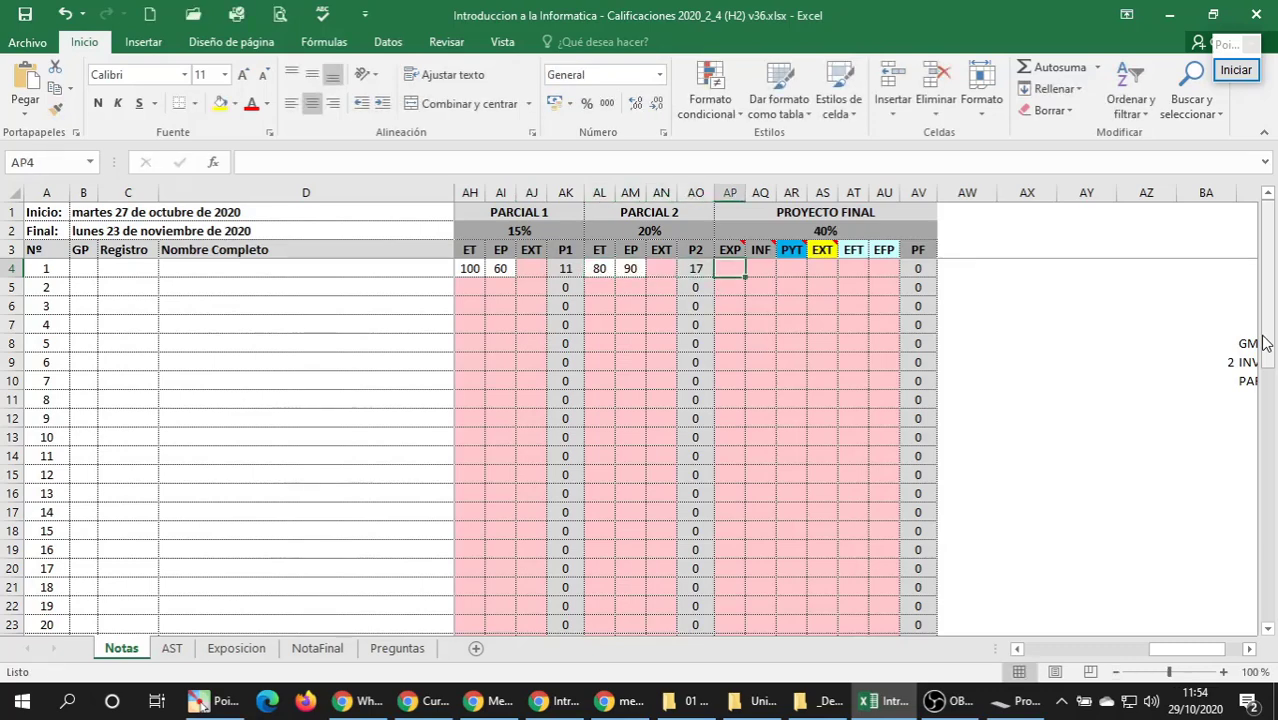
# - Enter project scores EXP 100, INF 100 and PYT 100, then check the PF formula
pyautogui.write('100')
pyautogui.press('Tab')
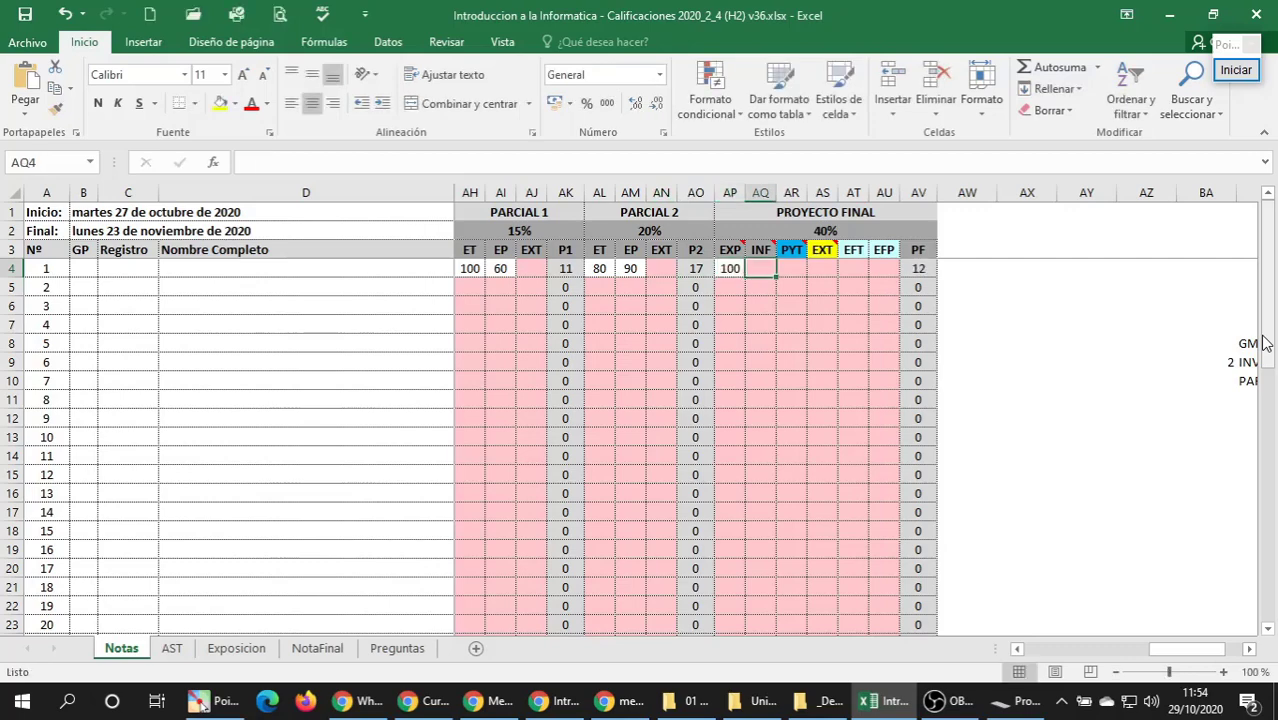
pyautogui.write('10')
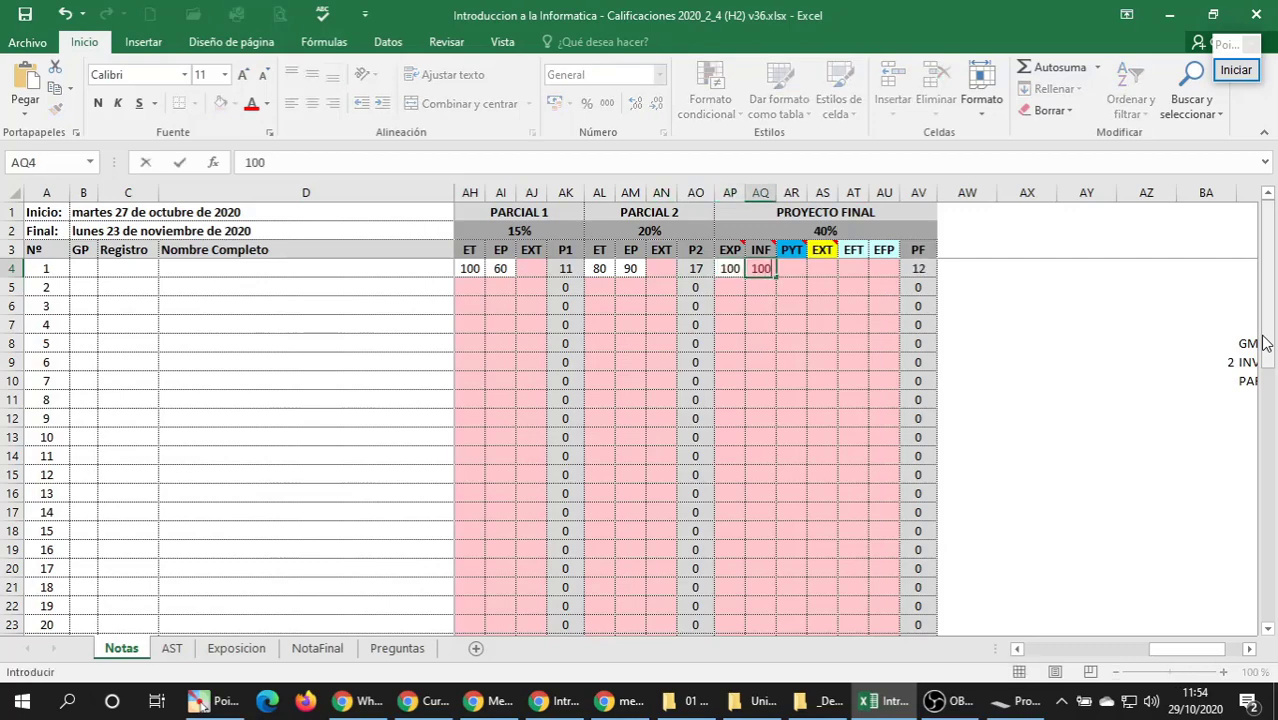
pyautogui.write('0')
pyautogui.press('Tab')
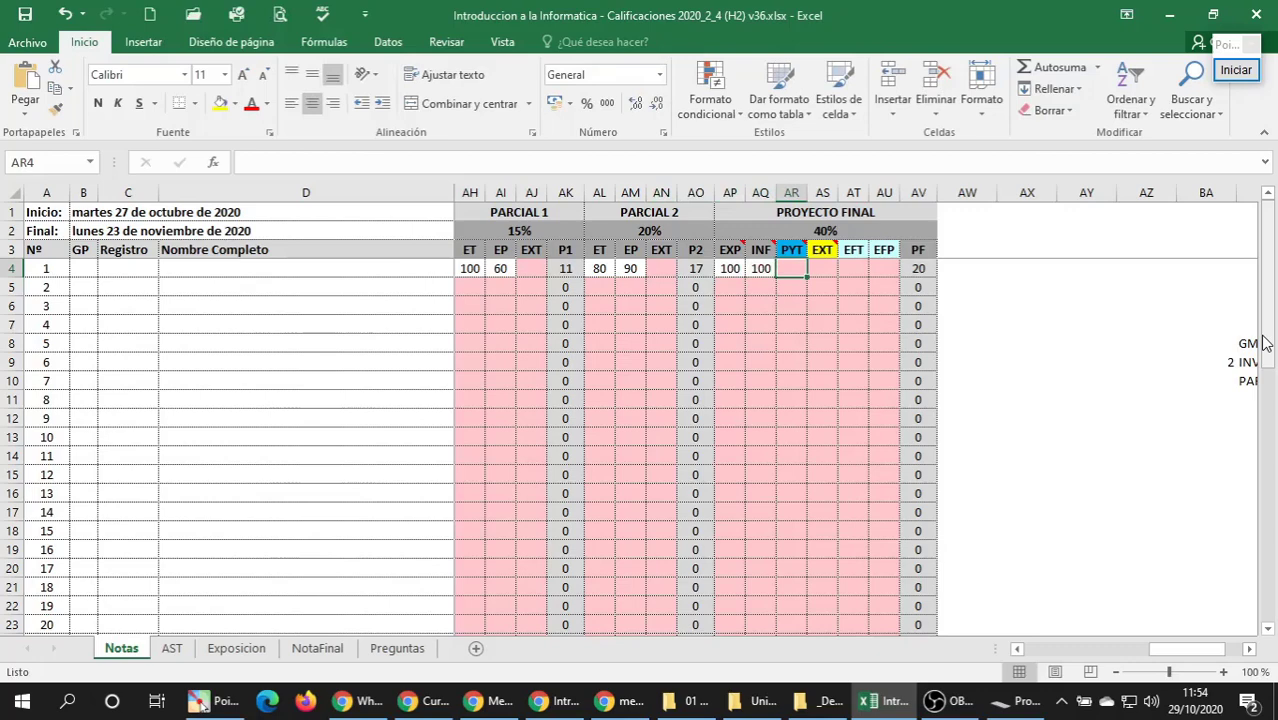
pyautogui.write('80')
pyautogui.press('Tab')
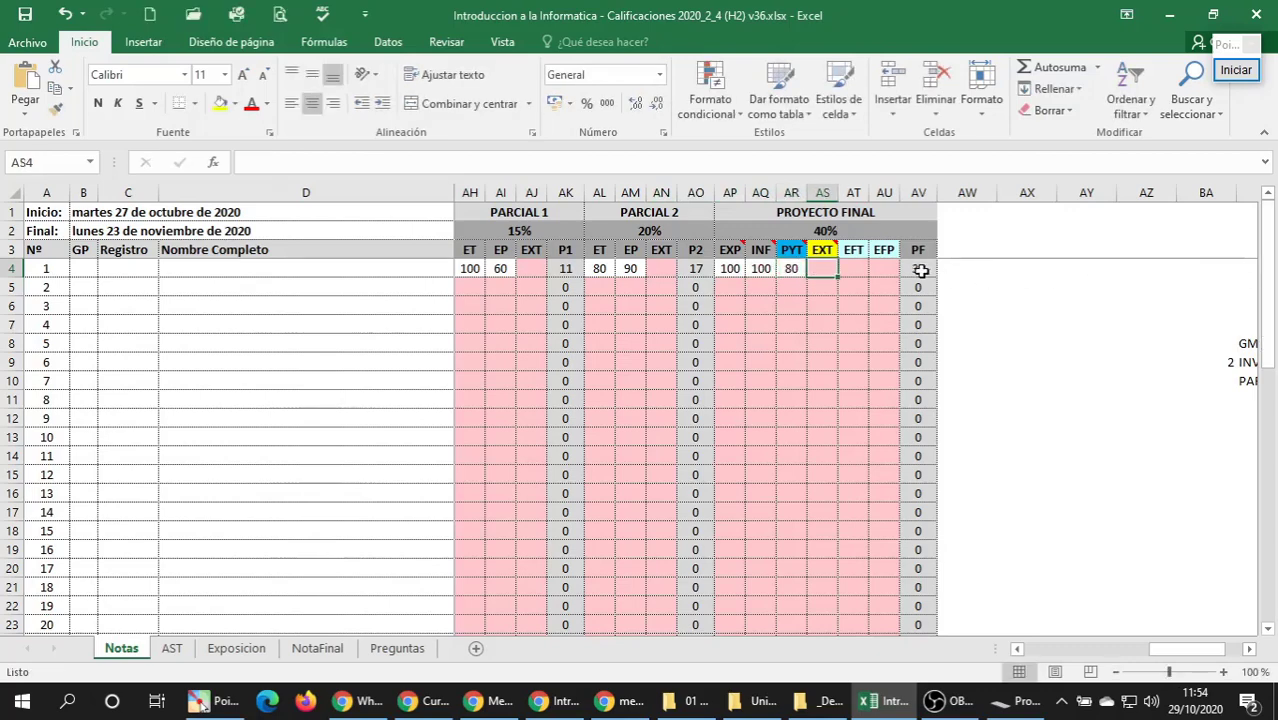
pyautogui.click(797, 269)
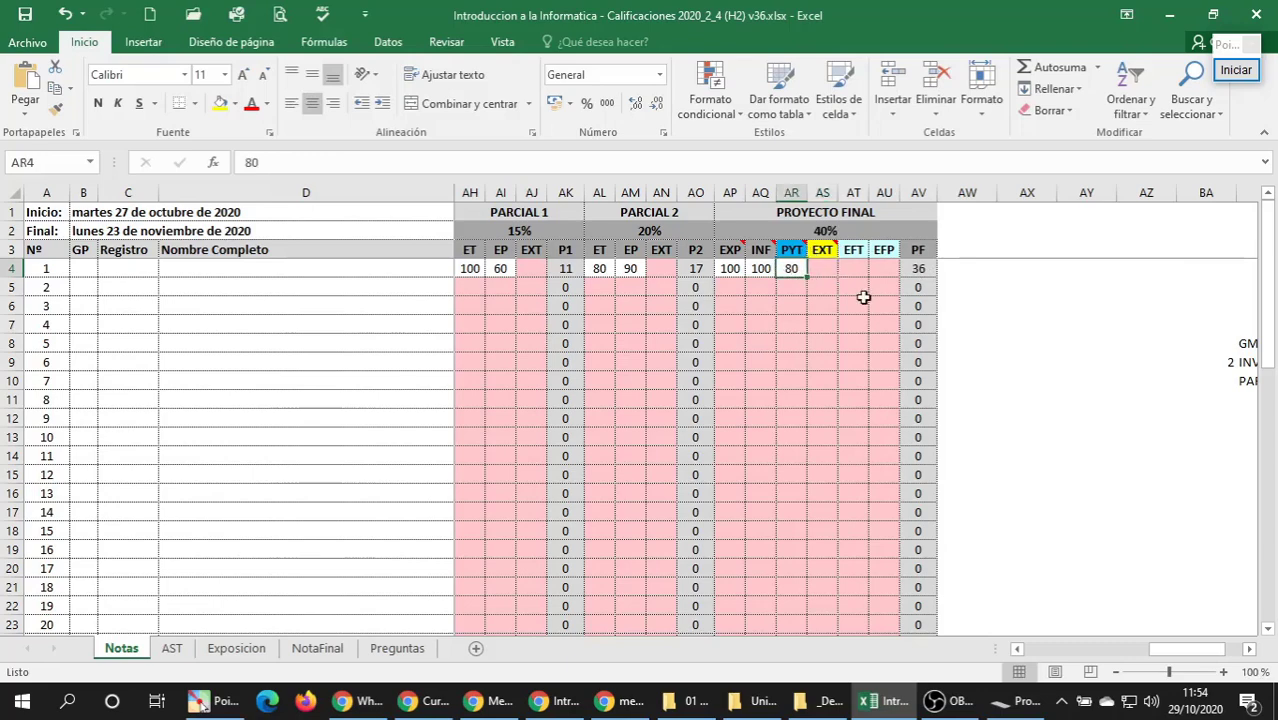
pyautogui.write('100')
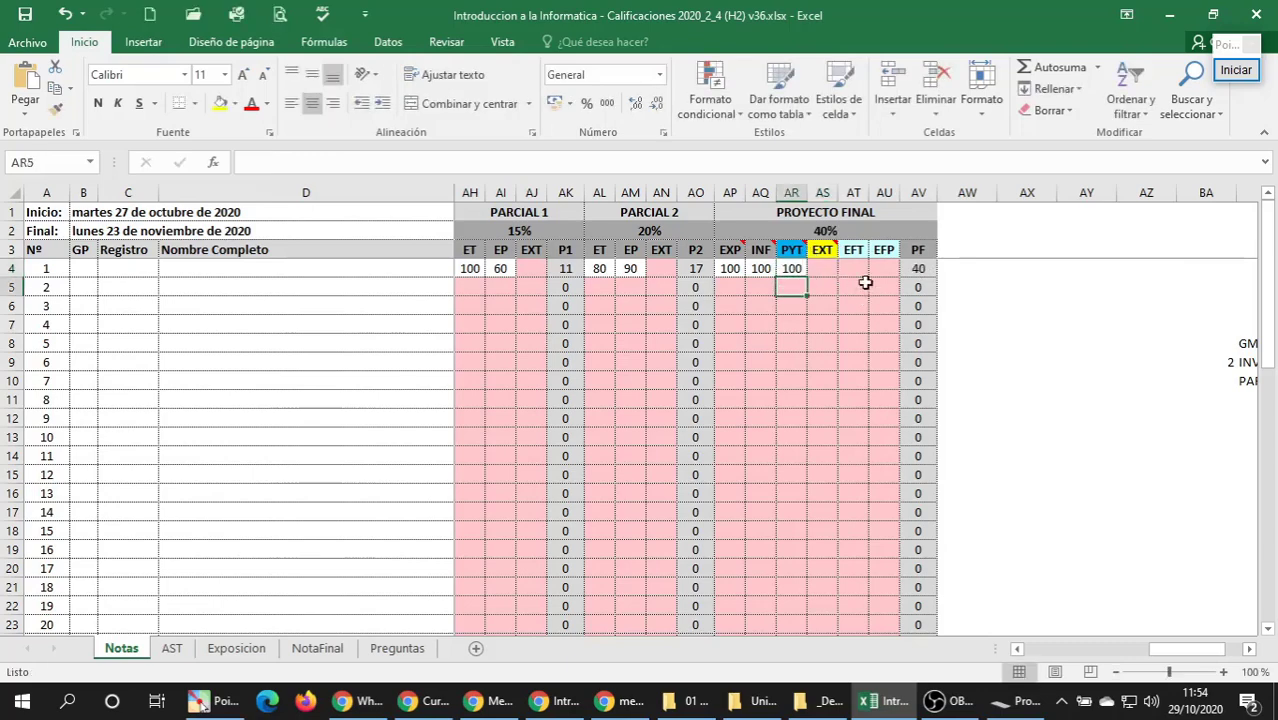
pyautogui.click(918, 267)
pyautogui.click(782, 268)
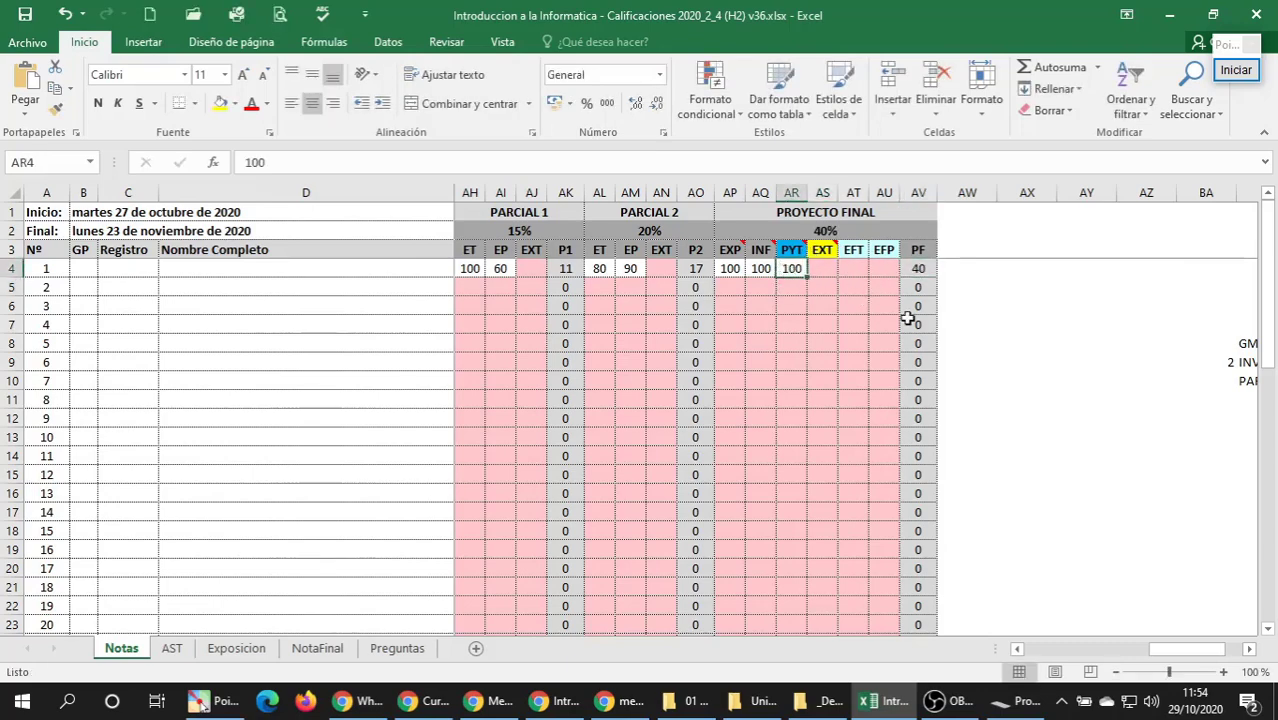
pyautogui.hotkey('shift', 'Left')
pyautogui.hotkey('shift', 'Left')
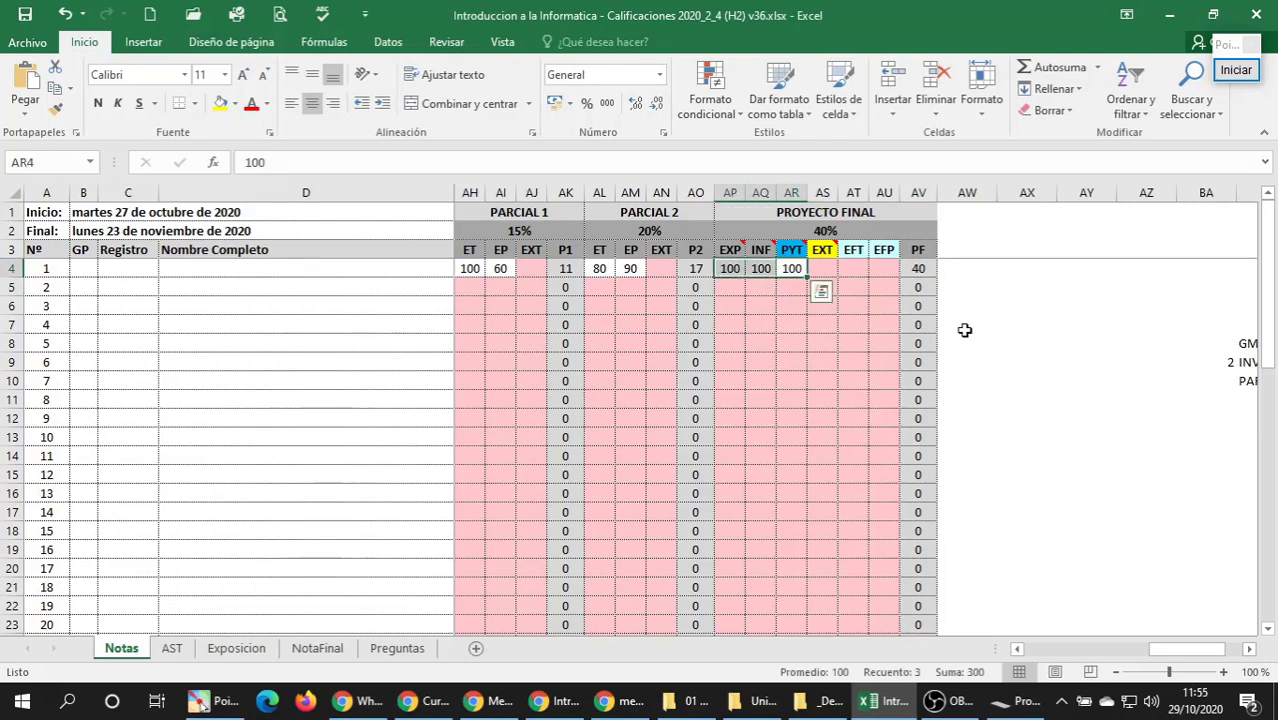
# - Clear student 1's project scores and Parcial 1 and Parcial 2 exam scores
pyautogui.press('Delete')
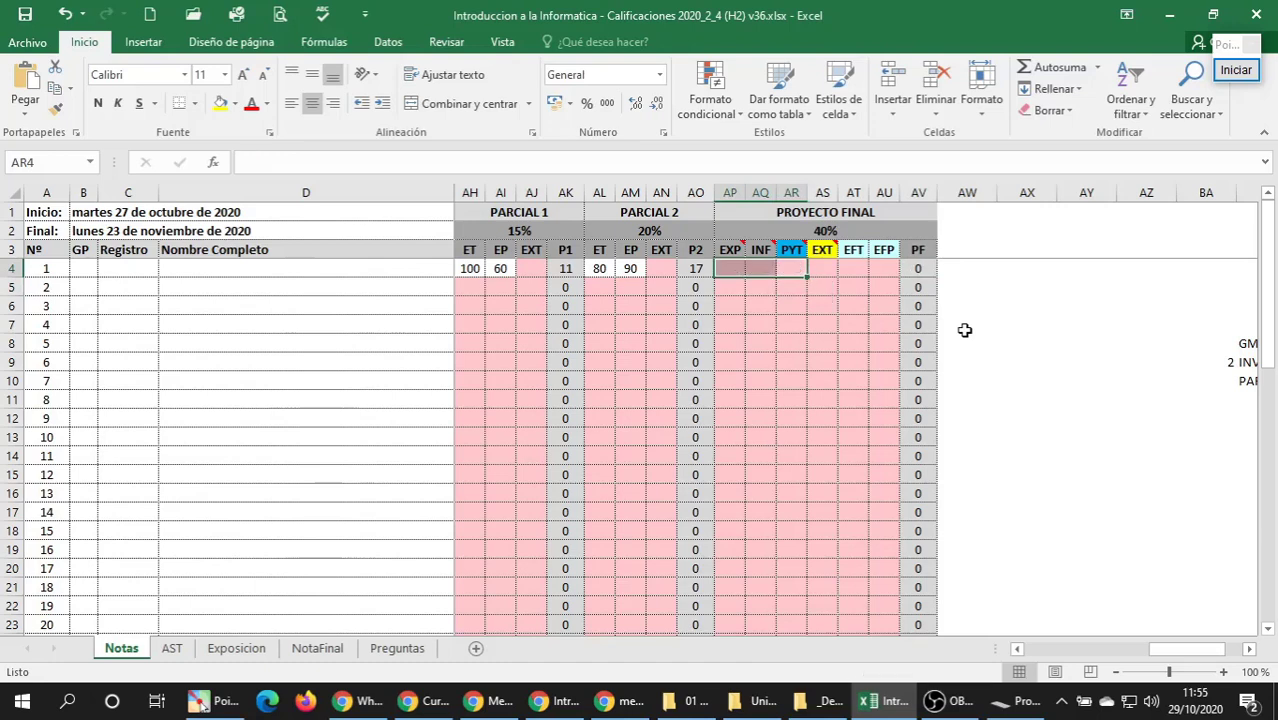
pyautogui.moveTo(603, 268); pyautogui.dragTo(620, 268)
pyautogui.press('Delete')
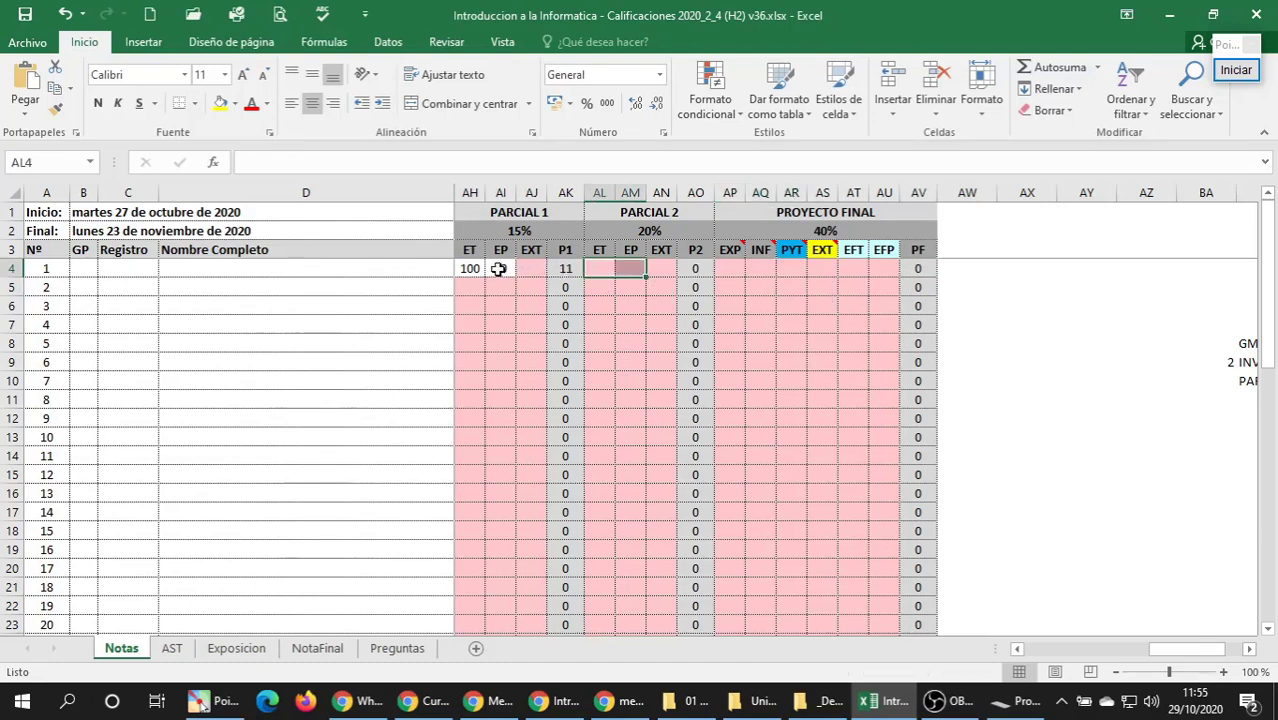
pyautogui.moveTo(500, 268); pyautogui.dragTo(474, 269)
pyautogui.press('Delete')
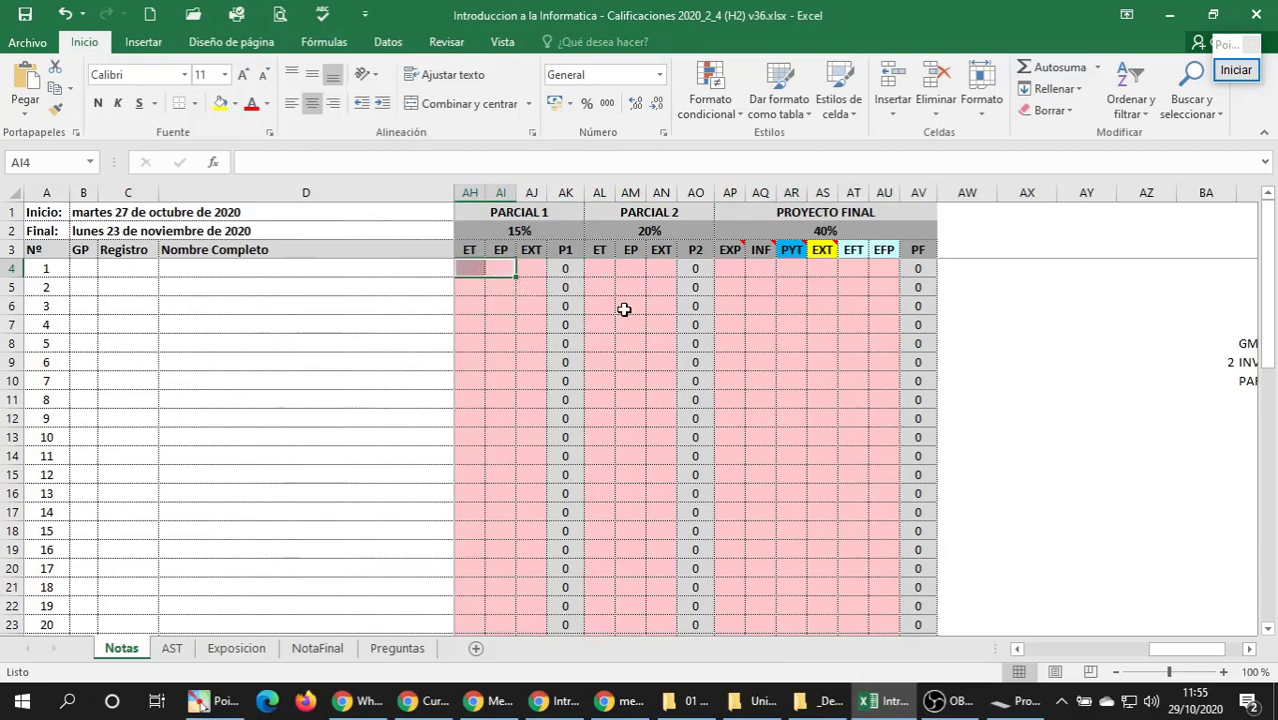
# - Clear students 1–5's participation scores and student 1's TI01–TI02 and PI01–PI04 scores
pyautogui.press('Home')
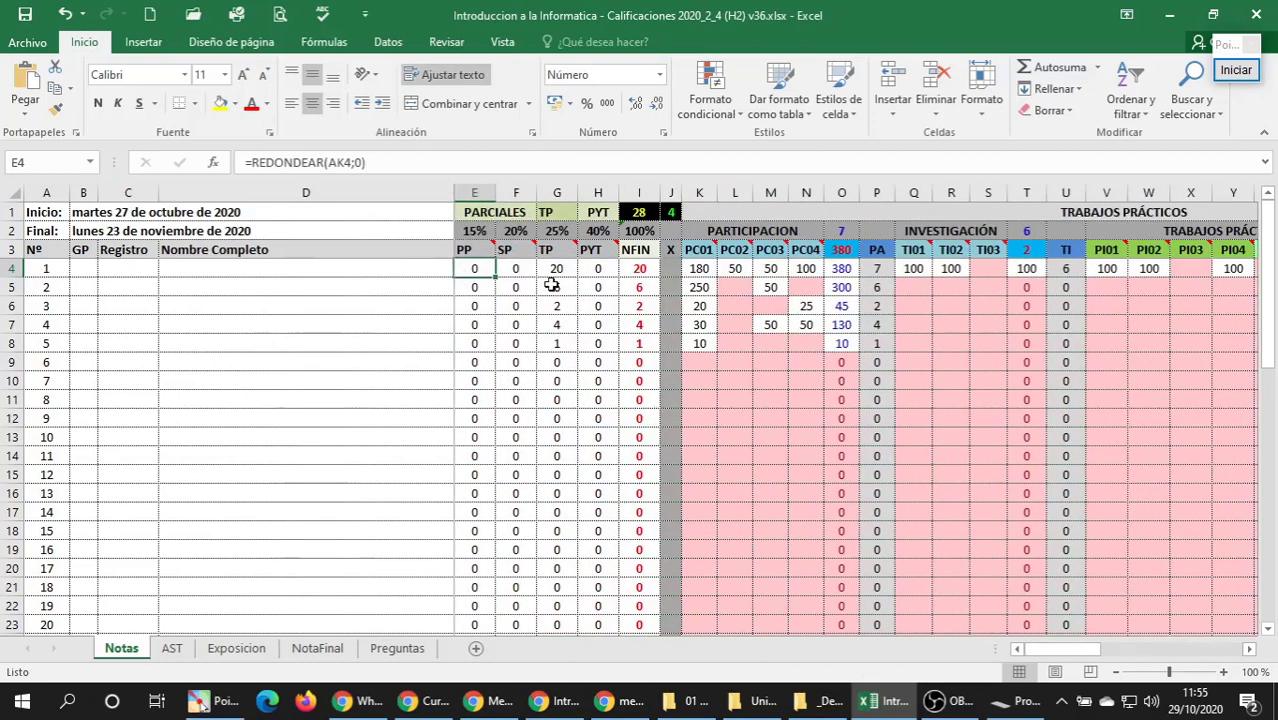
pyautogui.moveTo(683, 271); pyautogui.dragTo(810, 347)
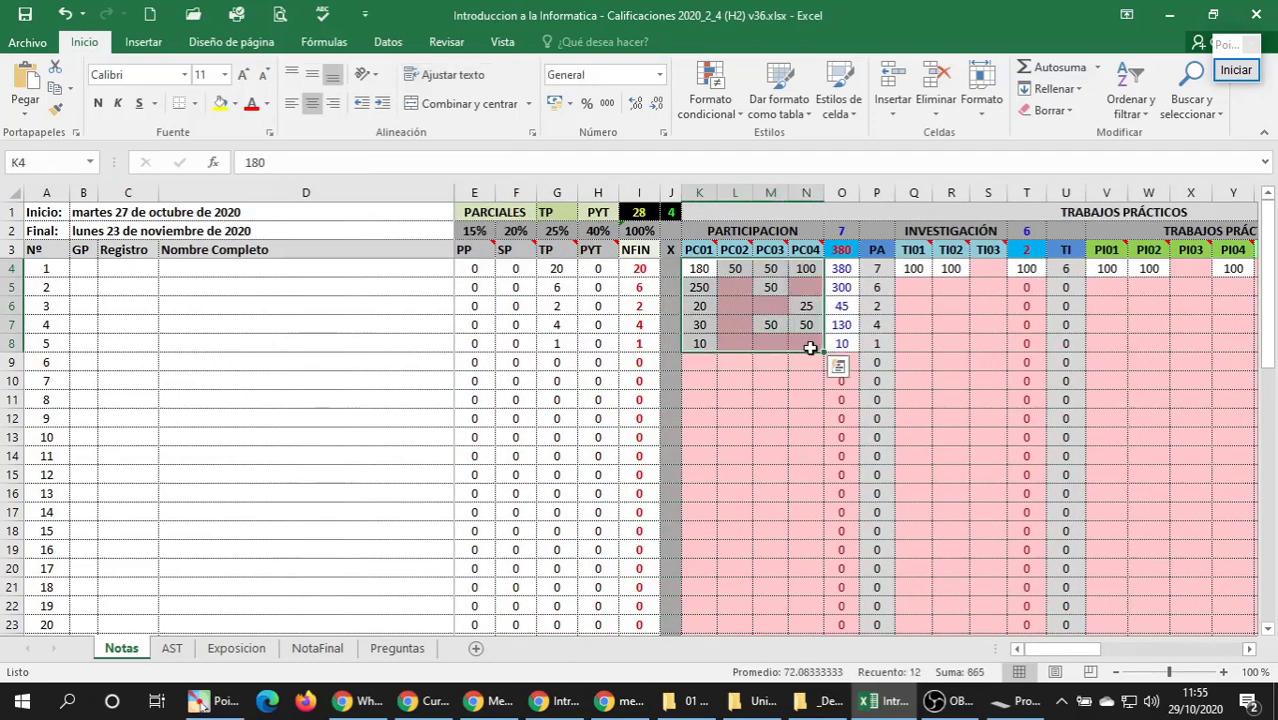
pyautogui.press('Delete')
pyautogui.moveTo(913, 268); pyautogui.dragTo(945, 270)
pyautogui.press('Delete')
pyautogui.moveTo(1107, 268); pyautogui.dragTo(1240, 282)
pyautogui.press('Delete')
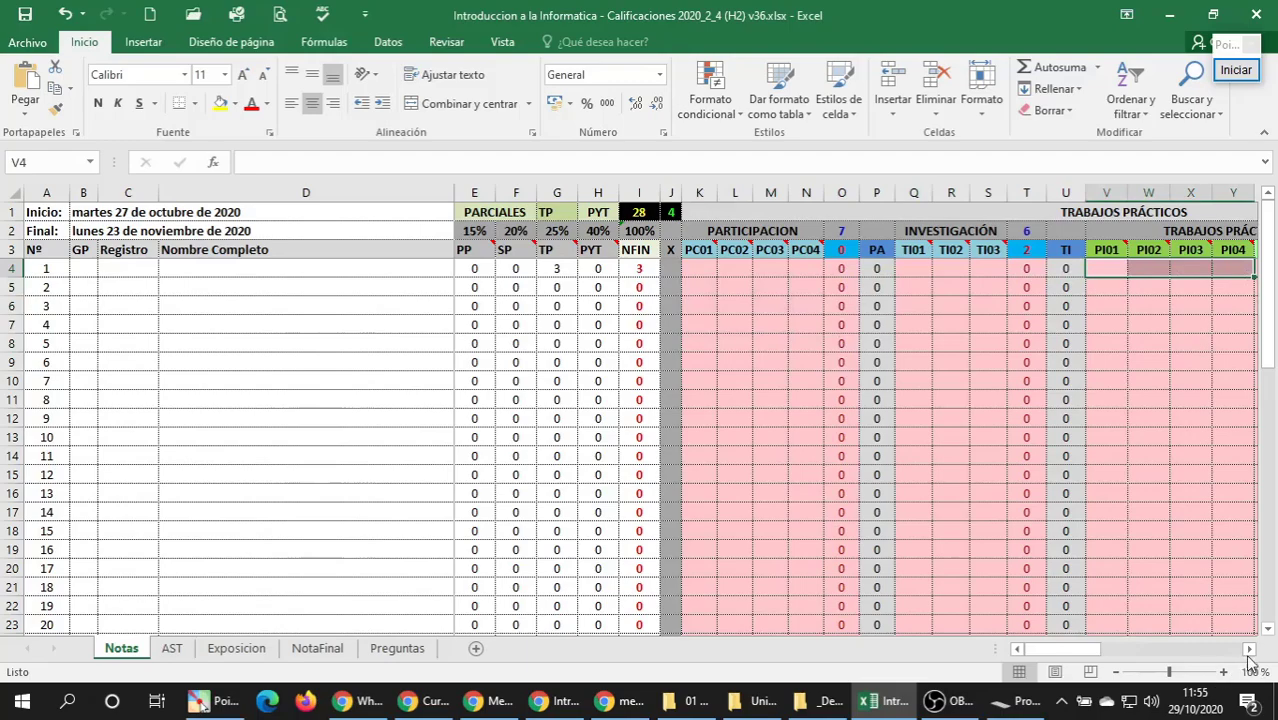
# - Delete student 1's TP03–TP05 scores (50, 90, 100) and return to the table start
pyautogui.hscroll(5, 1250, 655)
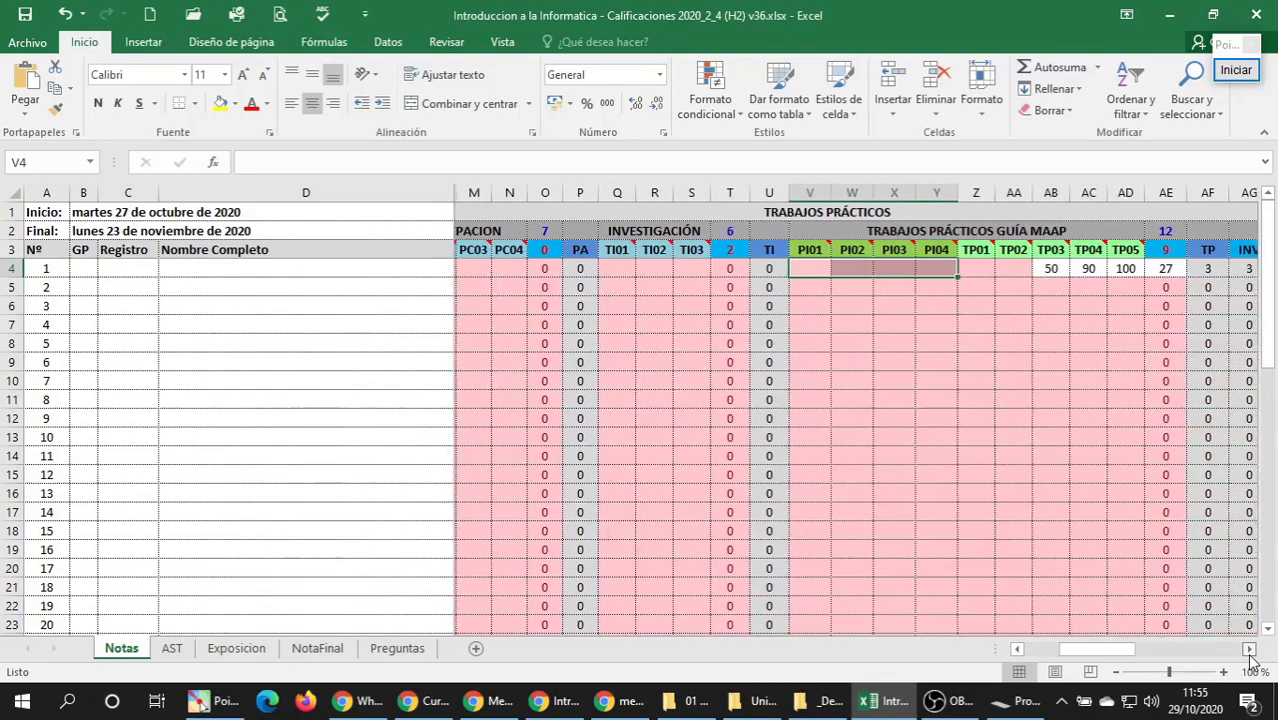
pyautogui.moveTo(972, 268); pyautogui.dragTo(1047, 270)
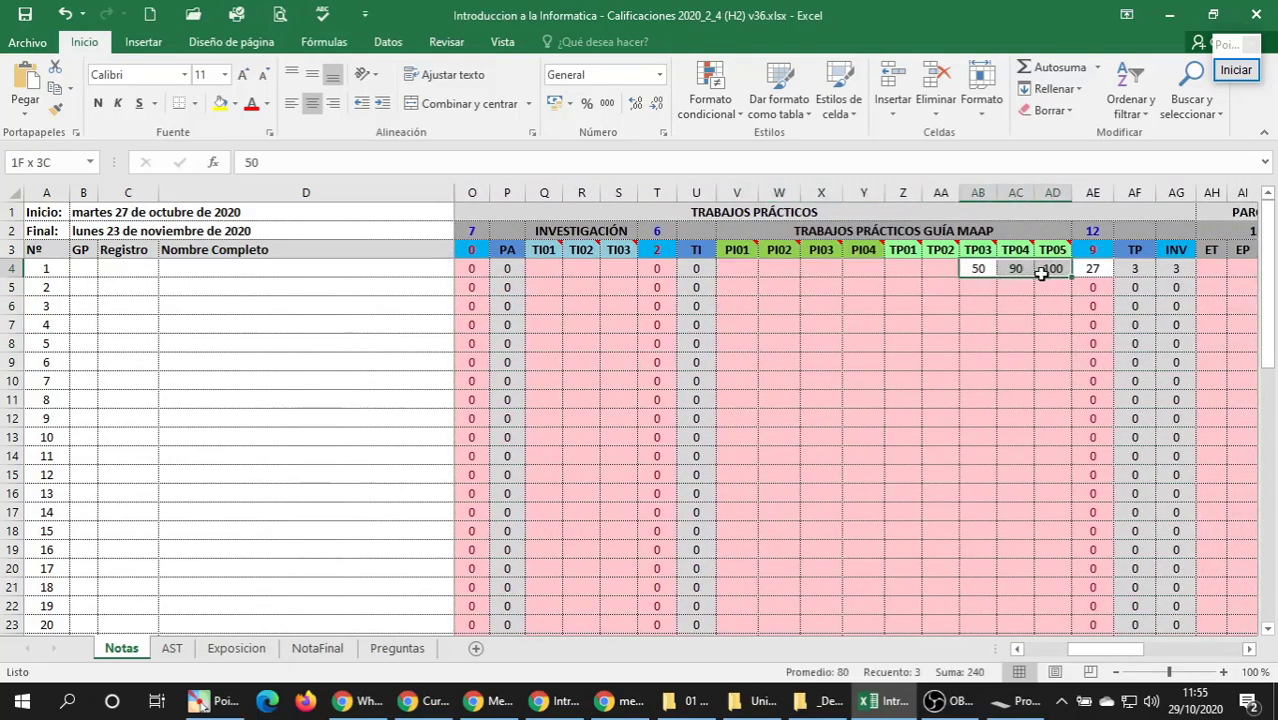
pyautogui.press('Delete')
pyautogui.press('Home')
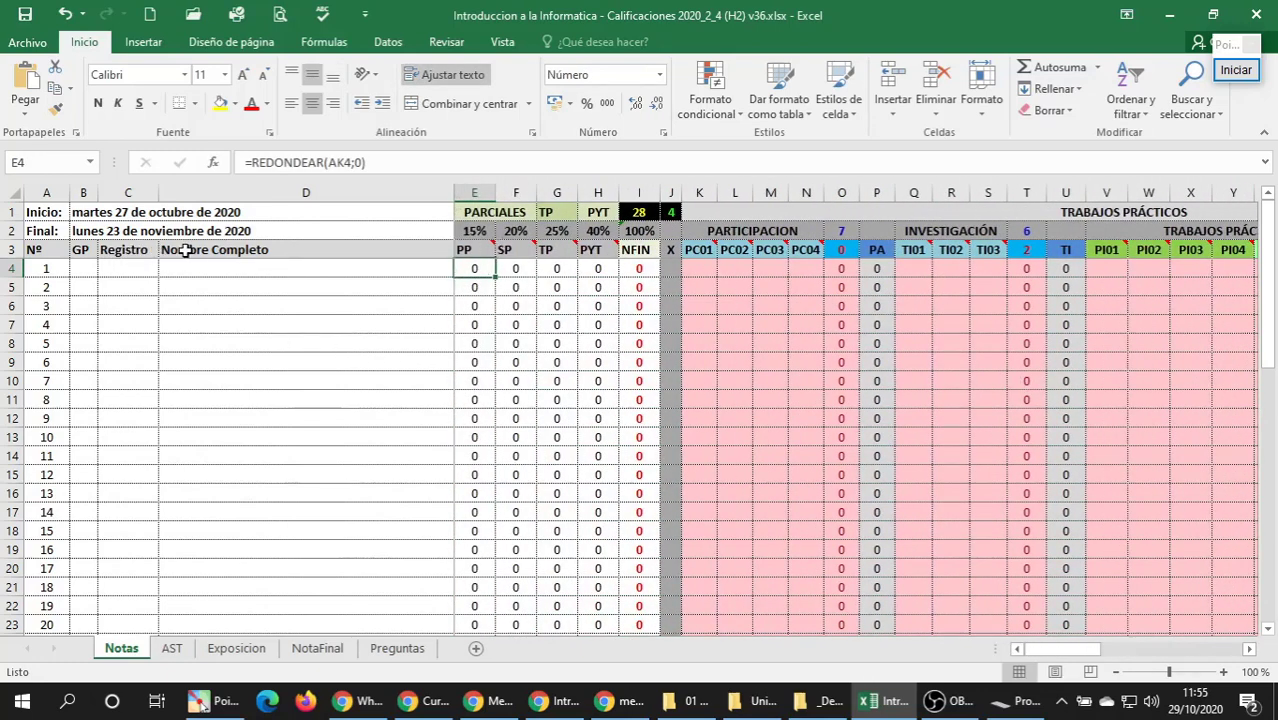
pyautogui.moveTo(185, 250); pyautogui.dragTo(633, 432)
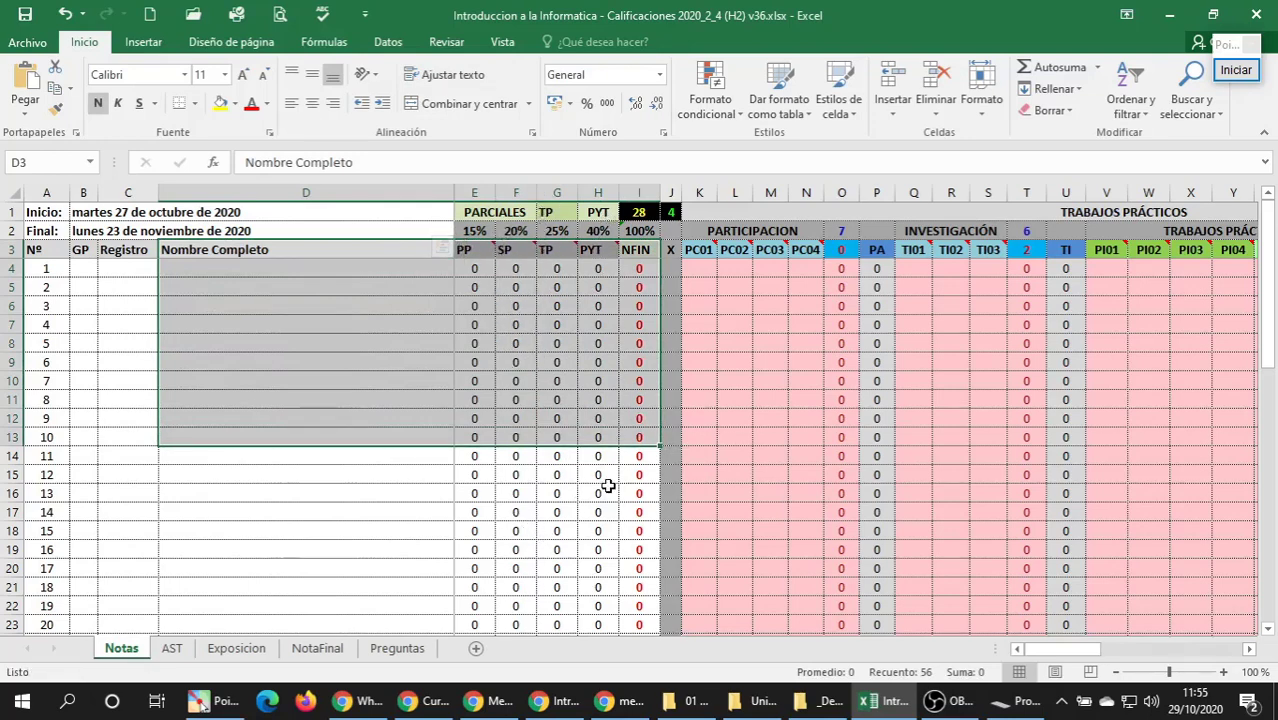
pyautogui.click(638, 417)
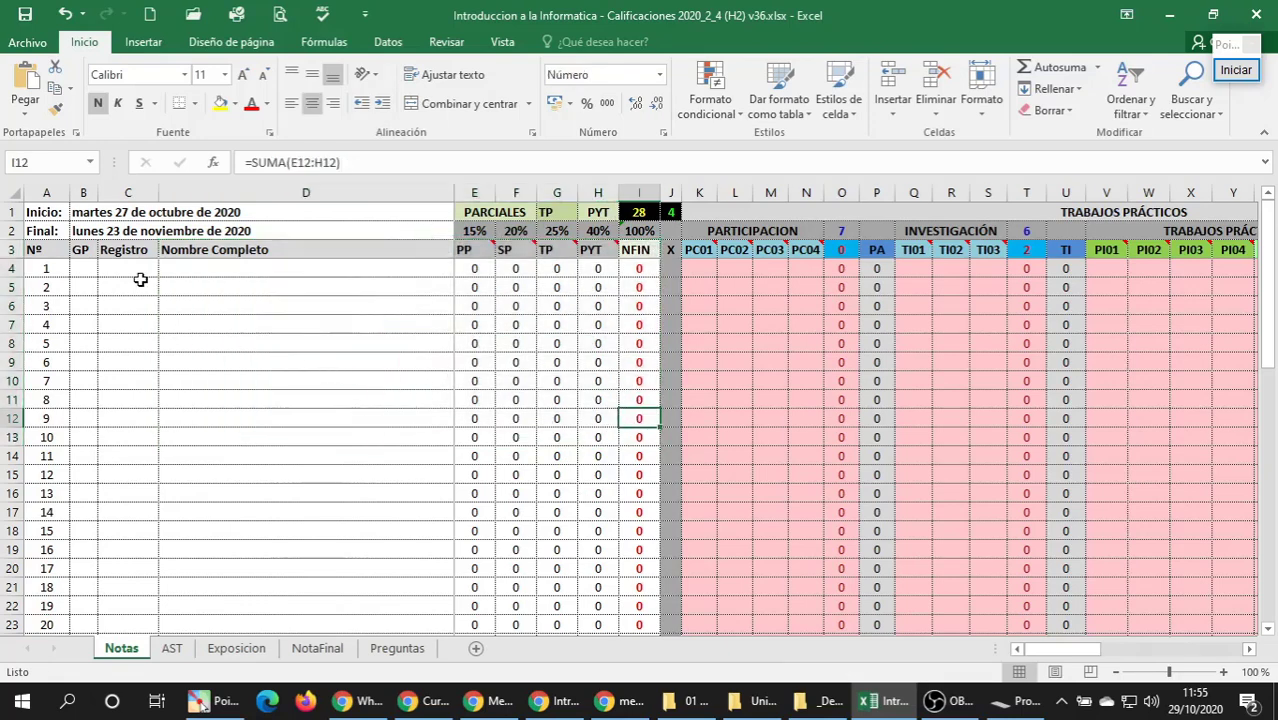
pyautogui.click(175, 265)
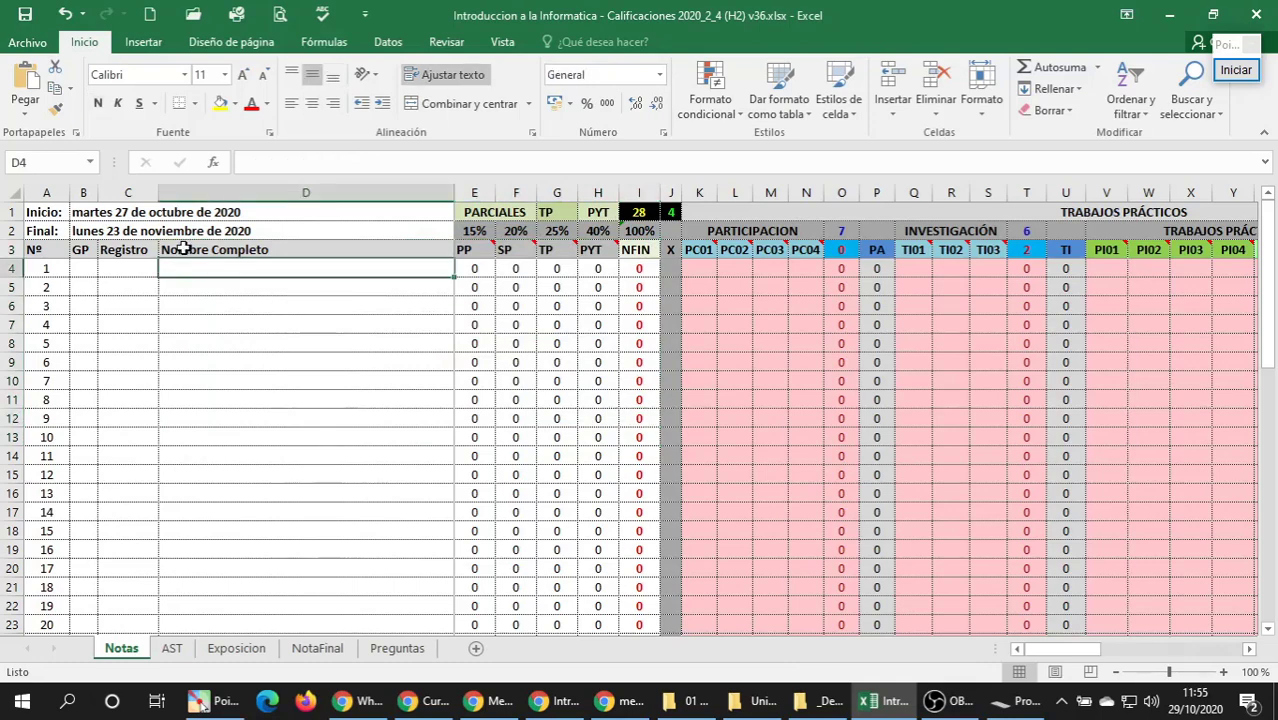
pyautogui.click(183, 249)
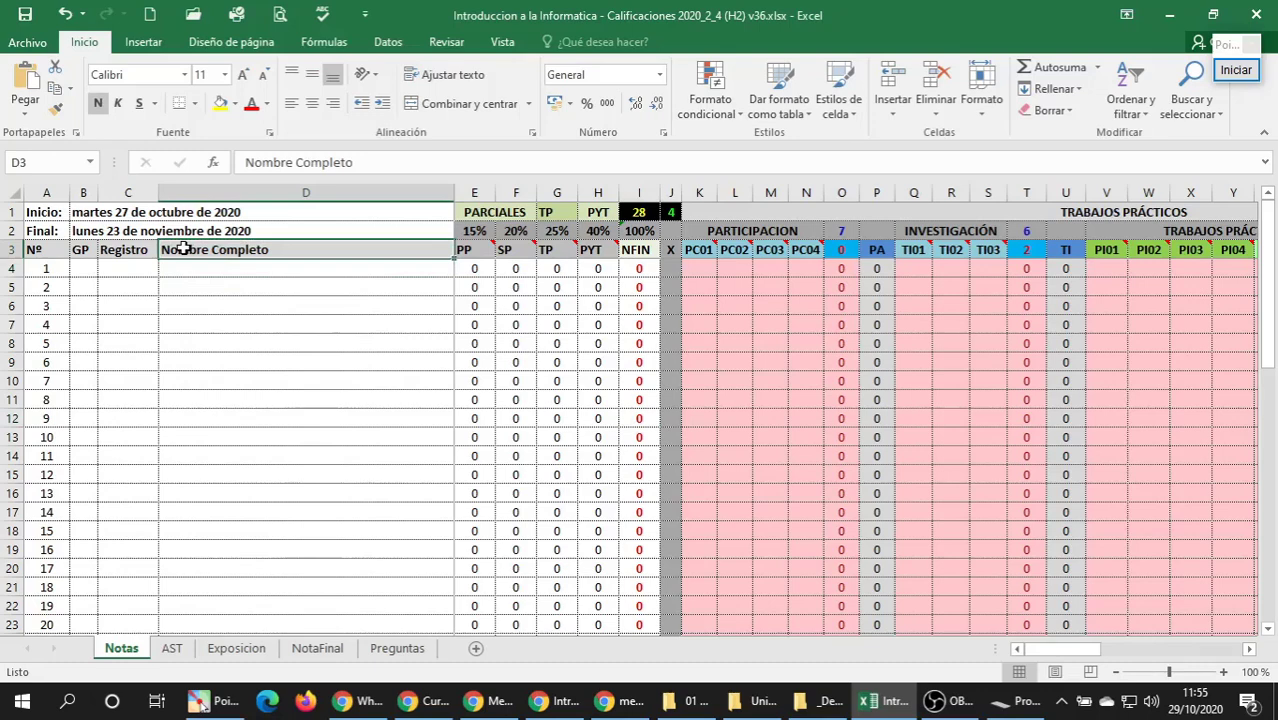
pyautogui.click(200, 315)
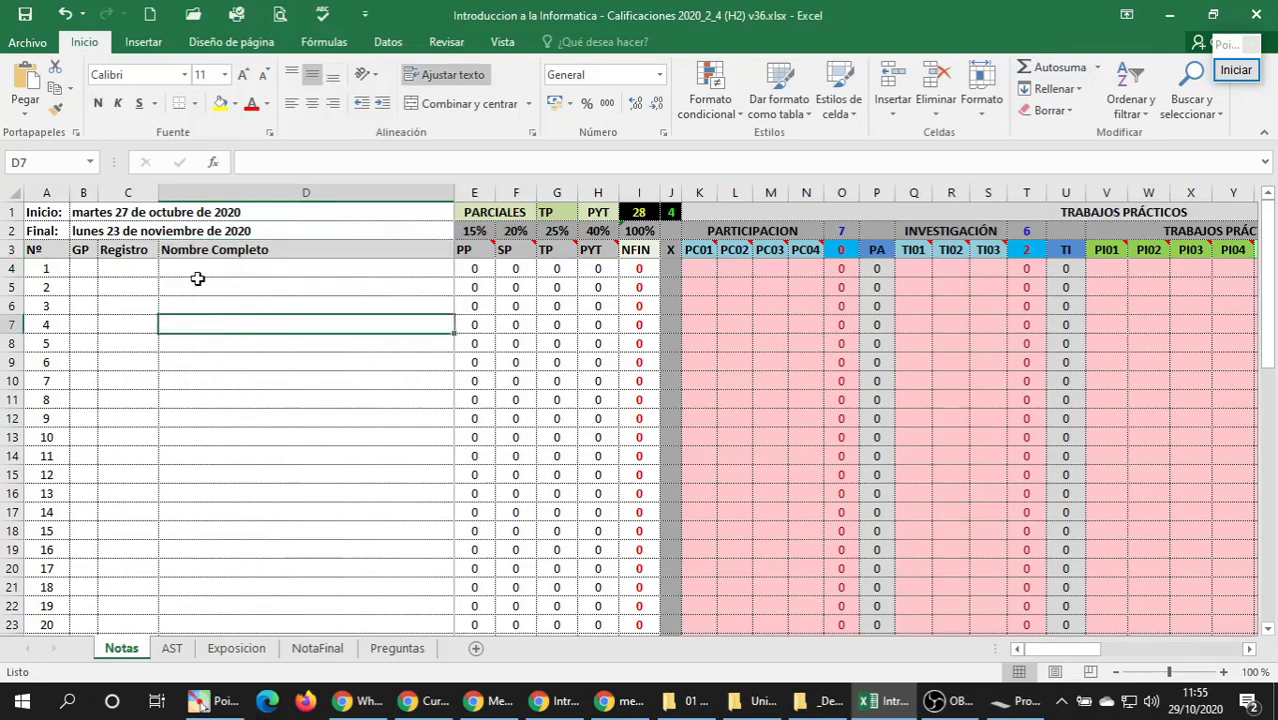
pyautogui.click(202, 267)
pyautogui.click(216, 249)
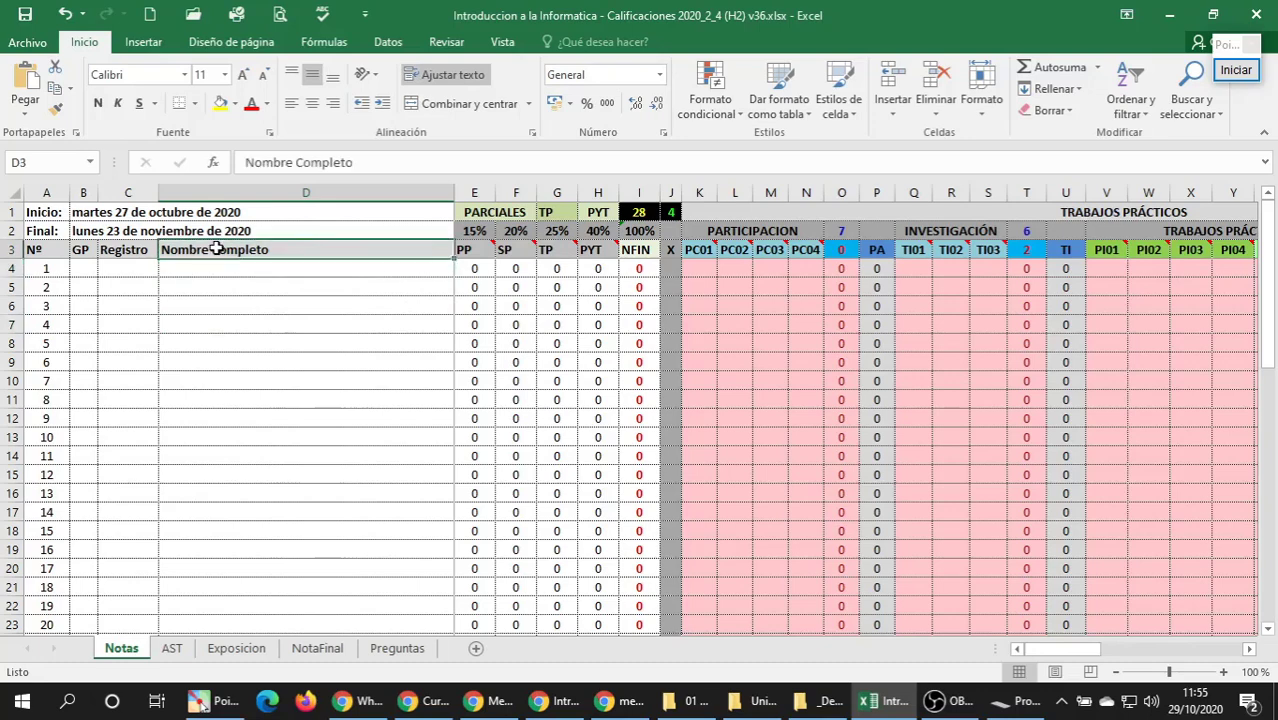
pyautogui.click(285, 378)
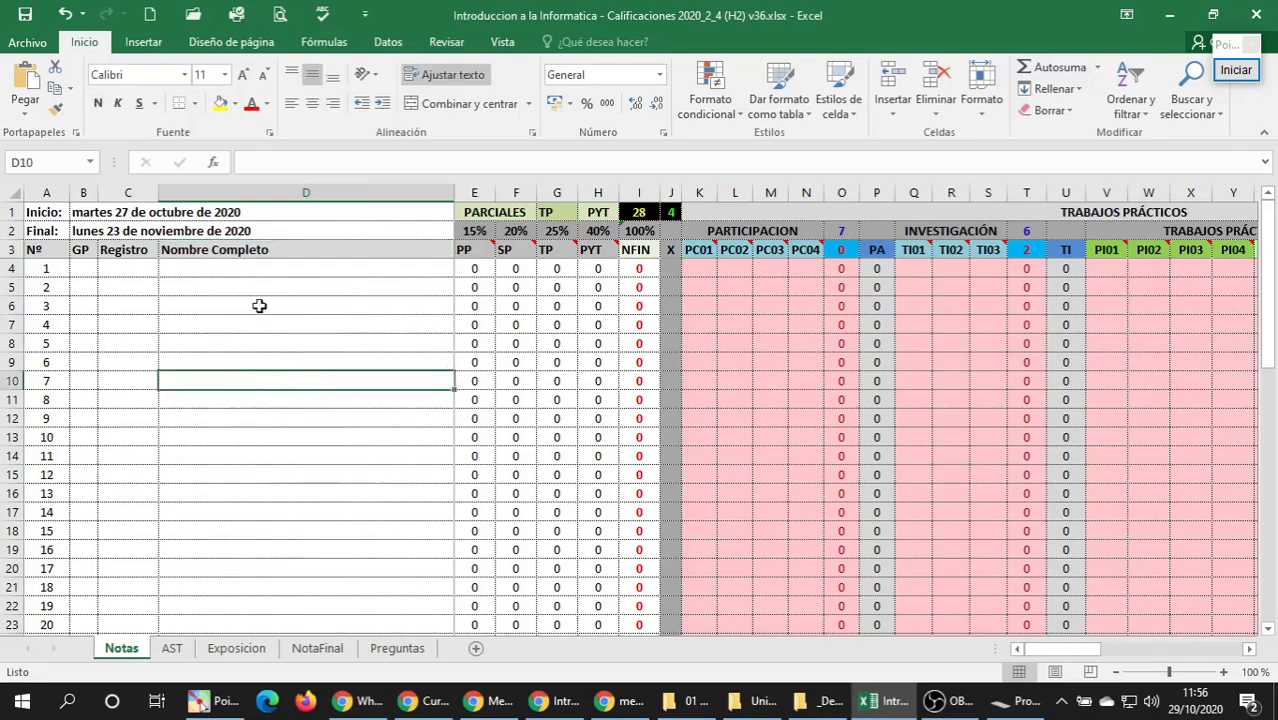
pyautogui.click(261, 267)
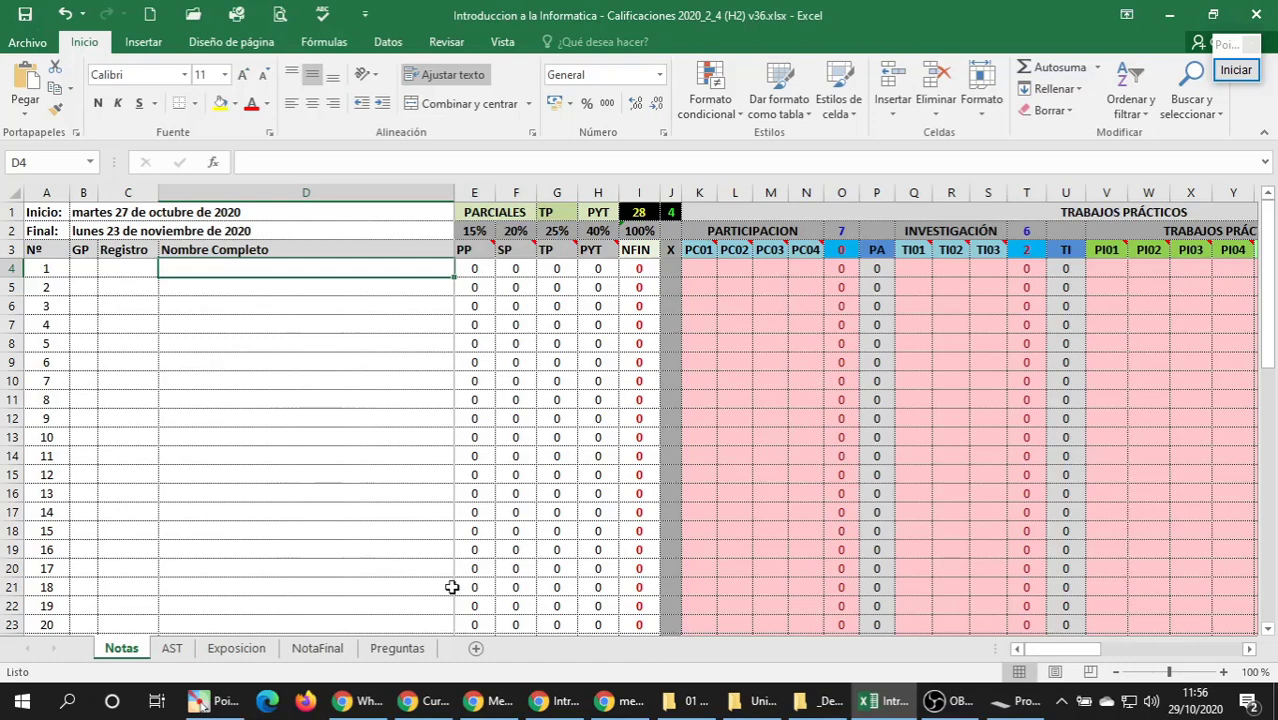
pyautogui.moveTo(343, 705)
pyautogui.moveTo(1058, 649); pyautogui.dragTo(1013, 682)
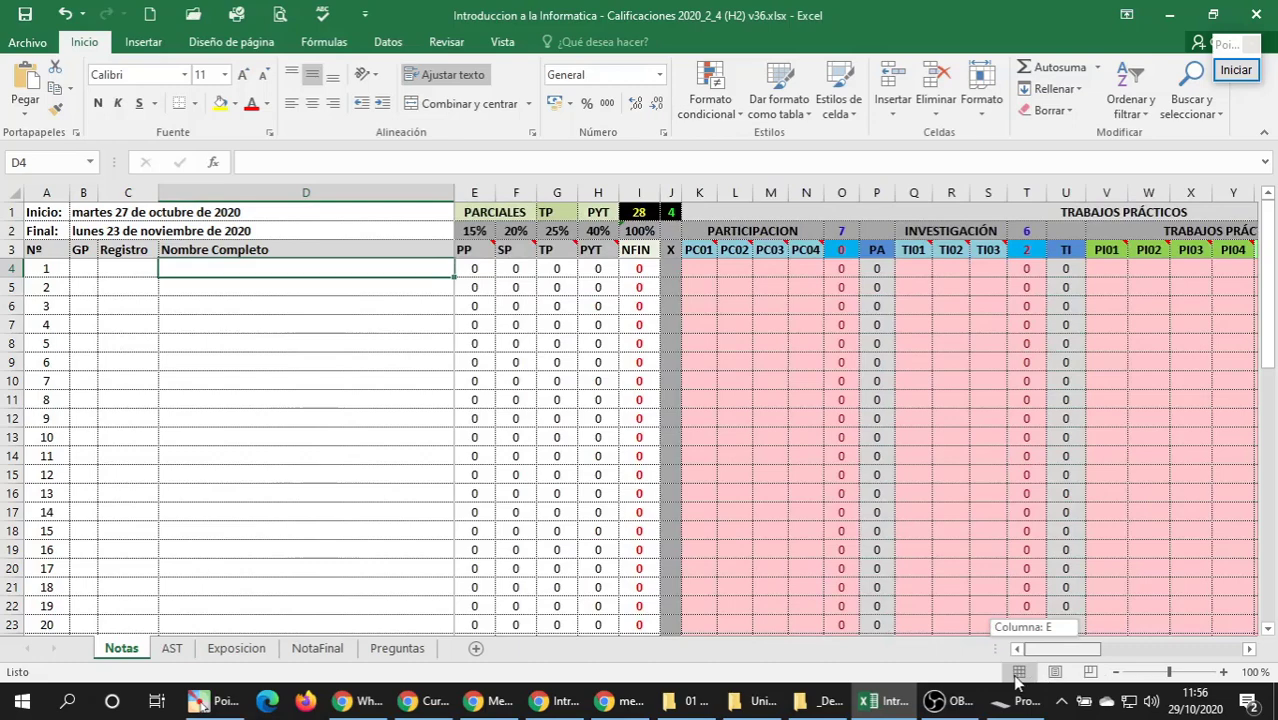
pyautogui.moveTo(1030, 680); pyautogui.dragTo(1115, 675)
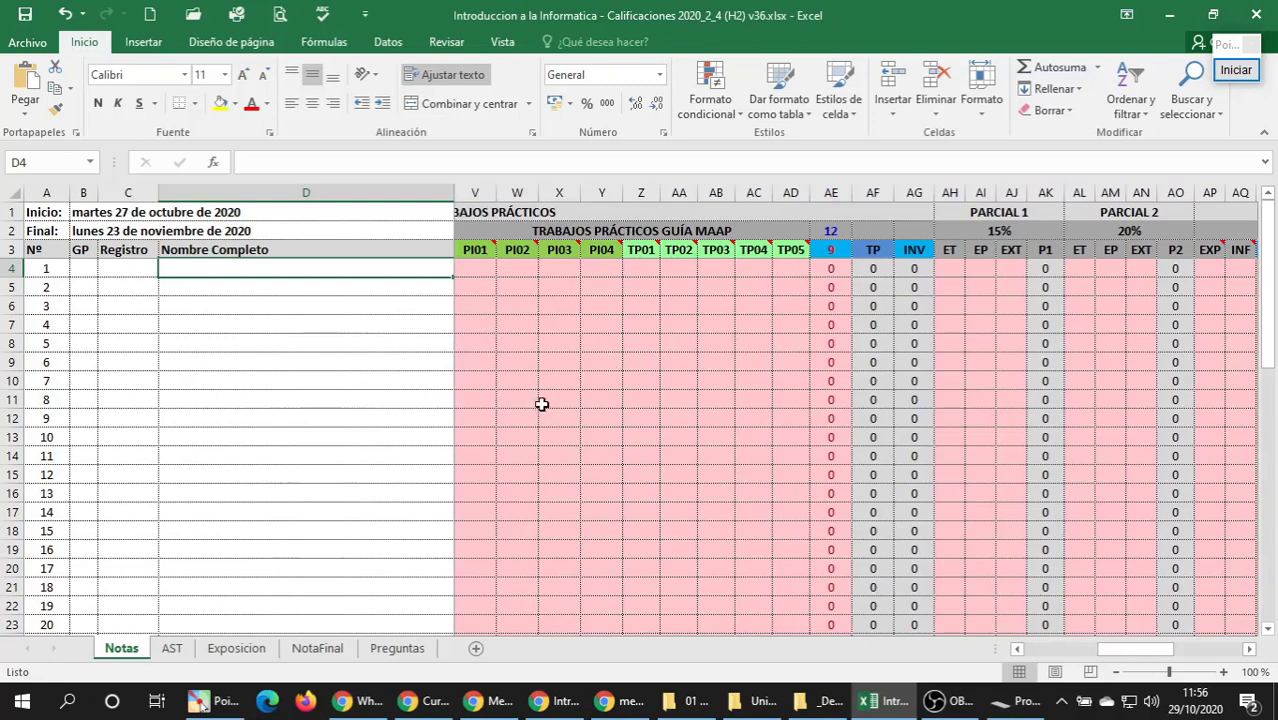
# - Browse student 7's empty practical-work cells and view the TP01 heading note
pyautogui.click(528, 385)
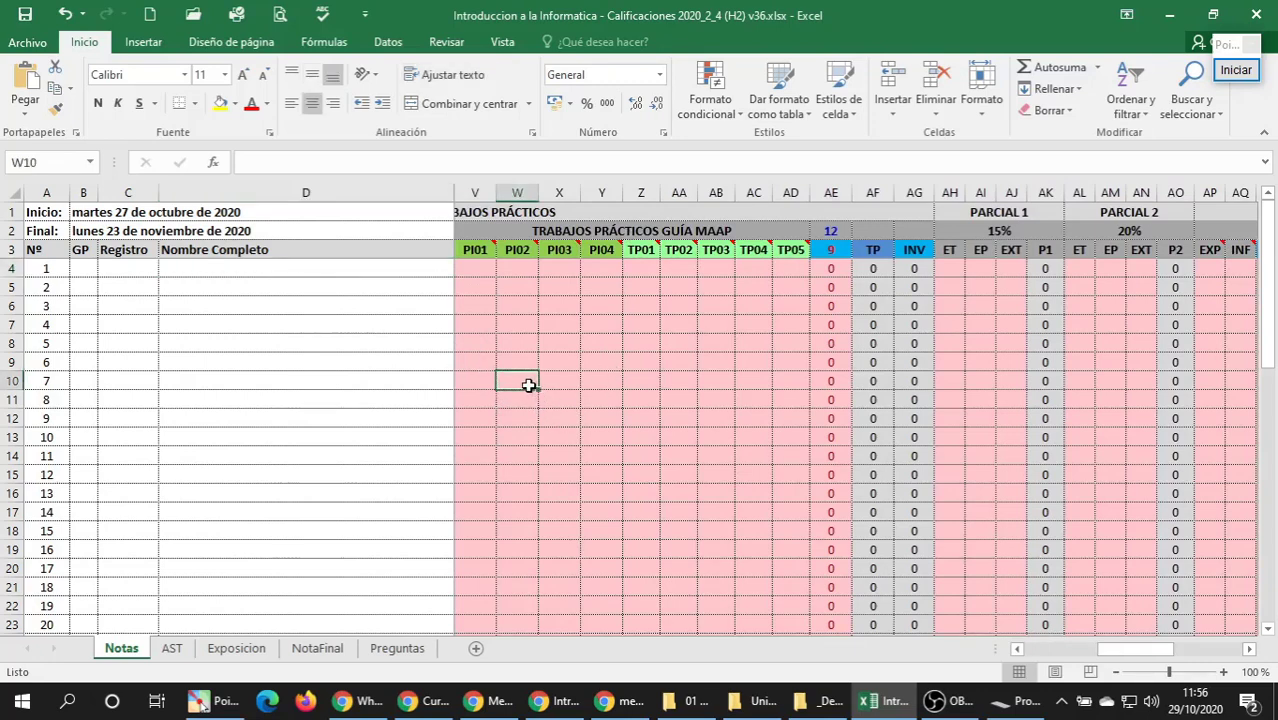
pyautogui.click(549, 382)
pyautogui.click(597, 381)
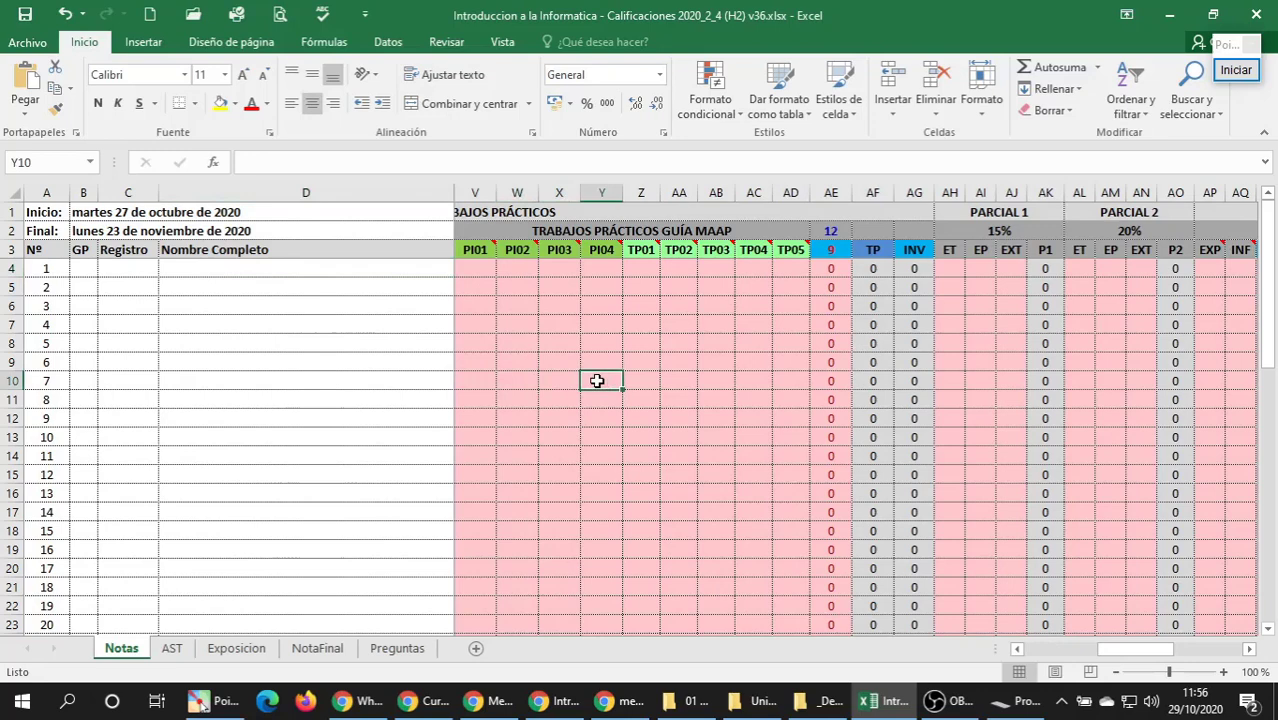
pyautogui.click(648, 381)
pyautogui.click(675, 381)
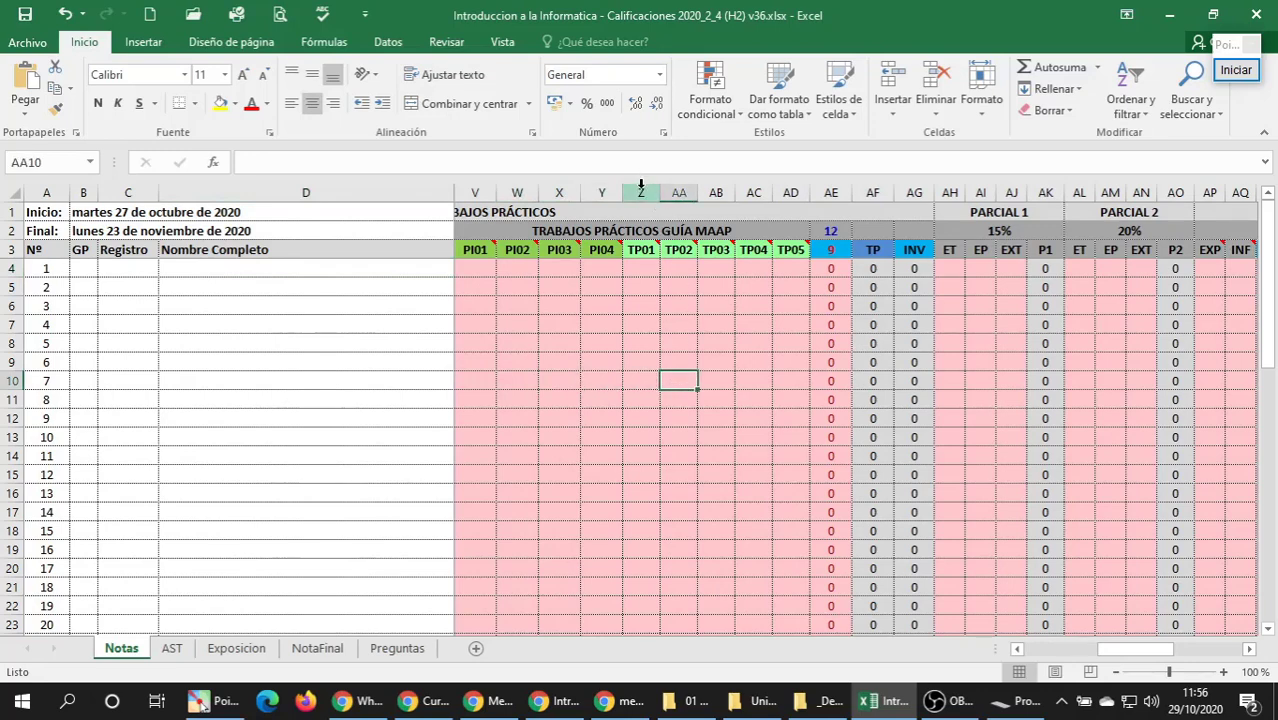
pyautogui.click(643, 252)
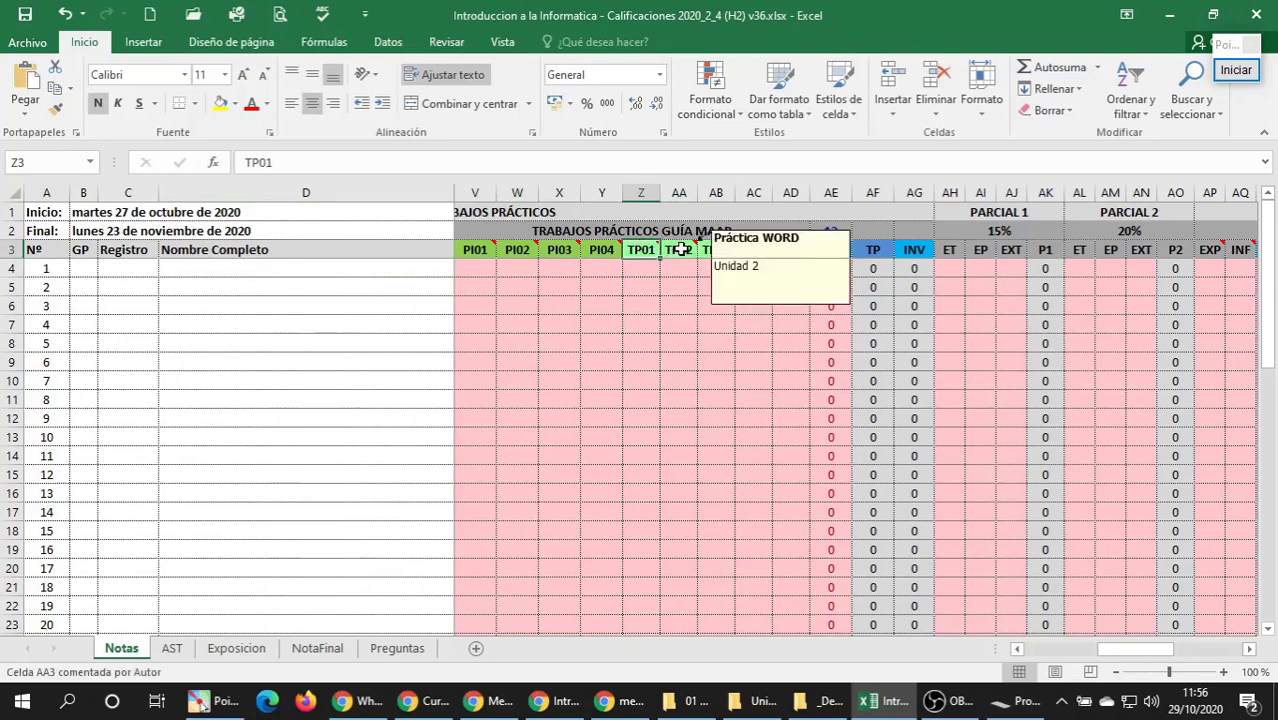
pyautogui.moveTo(697, 247)
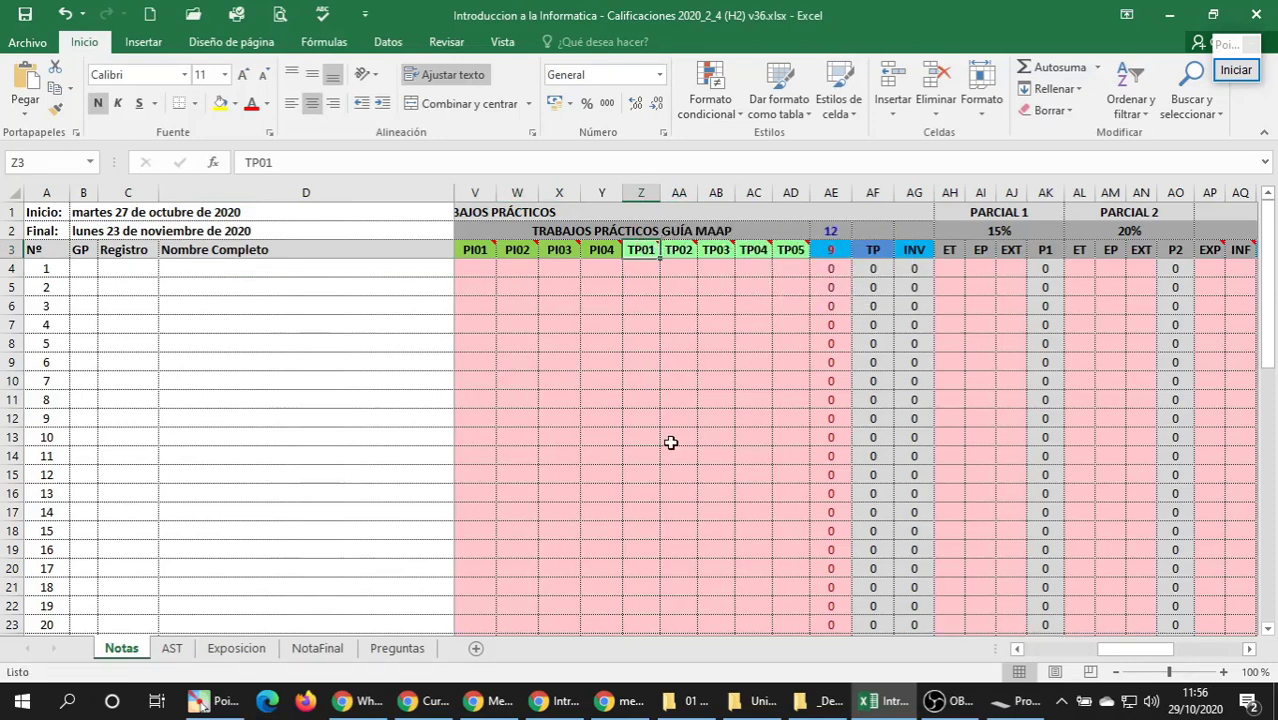
# - Check the empty TP01 and PI03 cells, then bring WhatsApp Web to the front
pyautogui.click(639, 472)
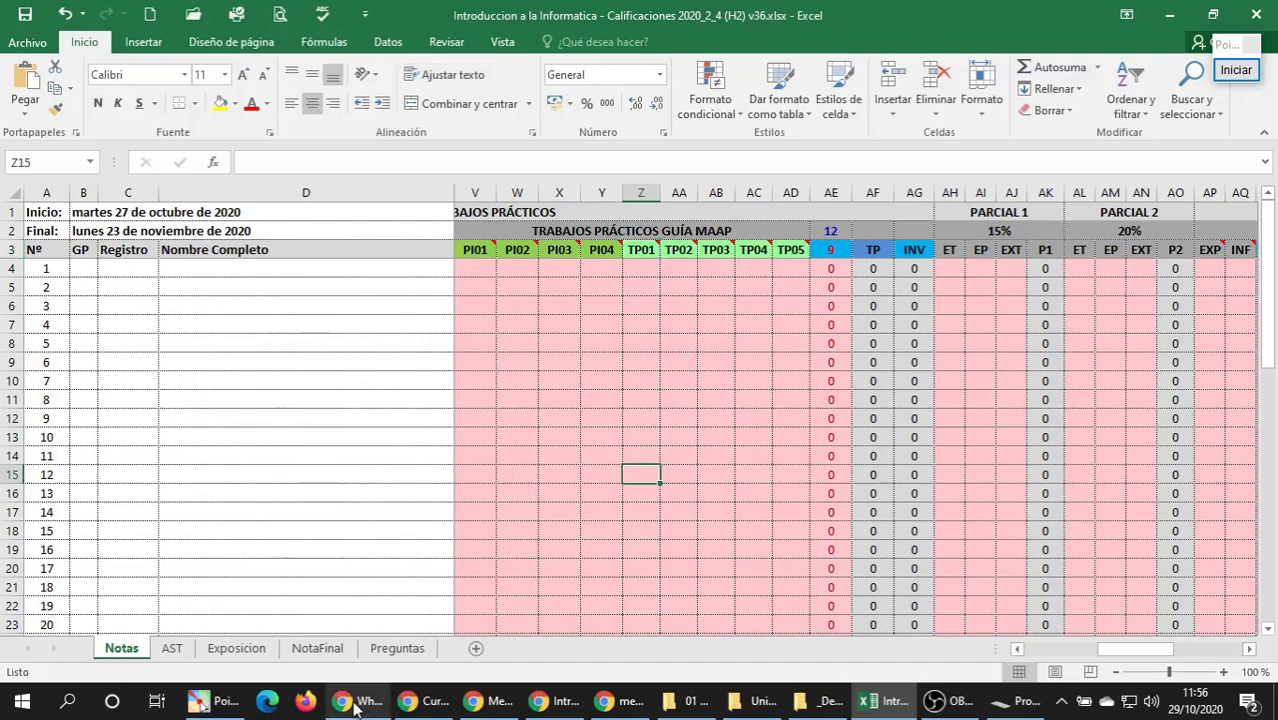
pyautogui.click(560, 357)
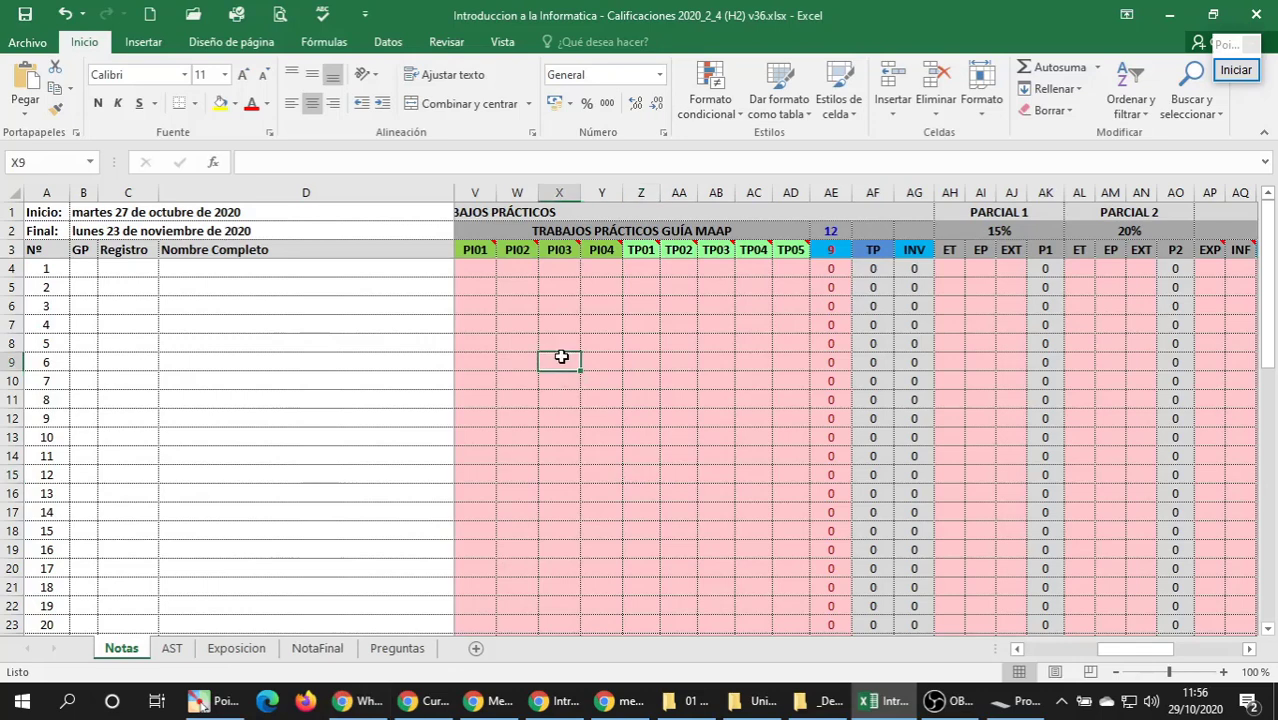
pyautogui.click(566, 345)
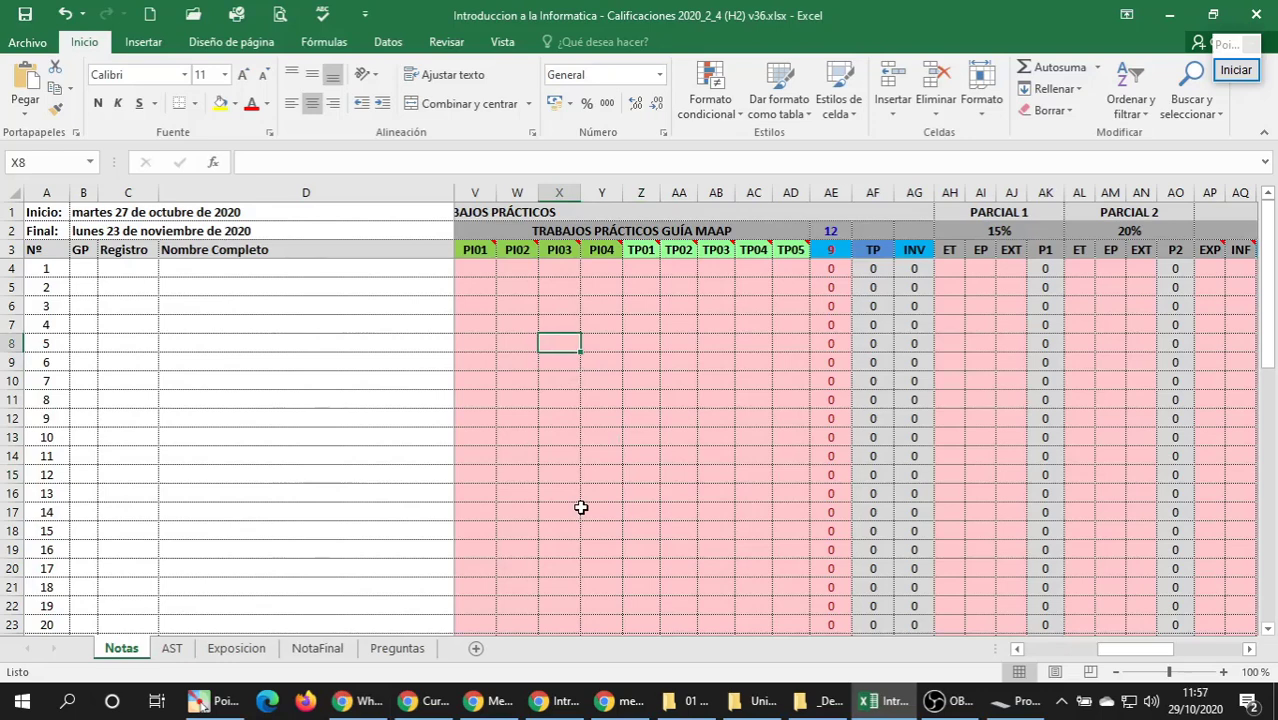
pyautogui.click(583, 419)
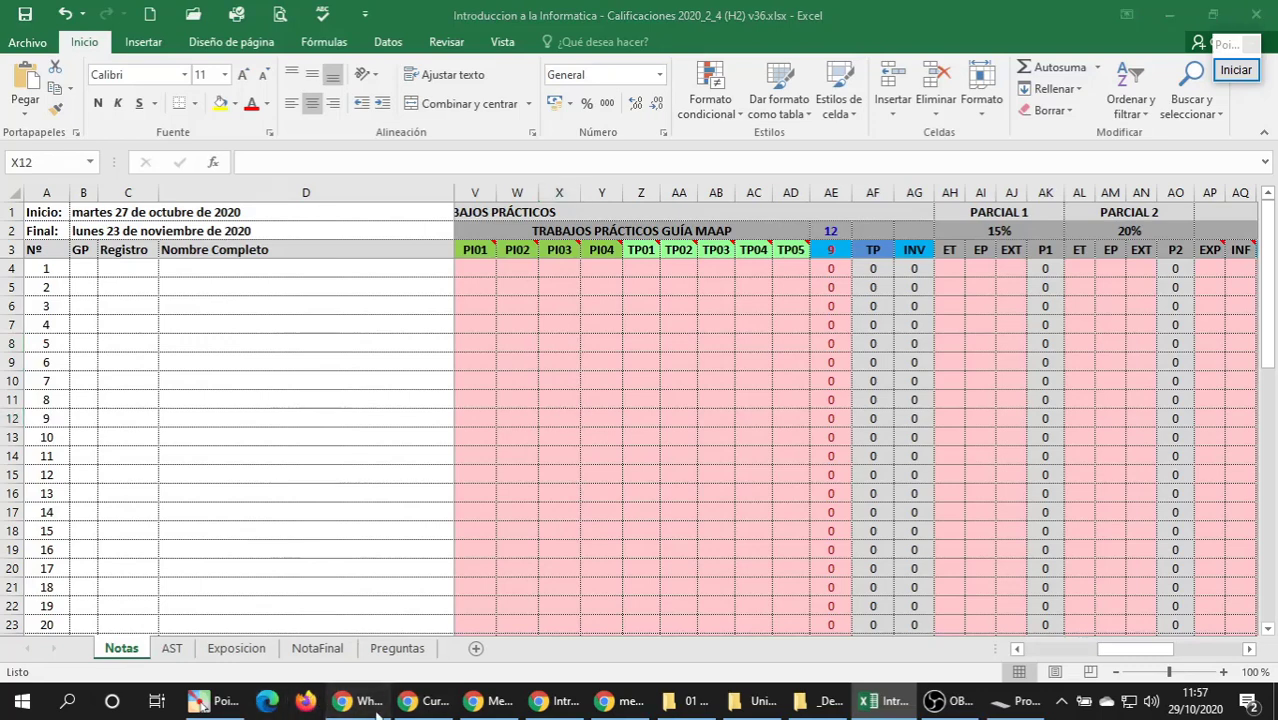
pyautogui.click(365, 701)
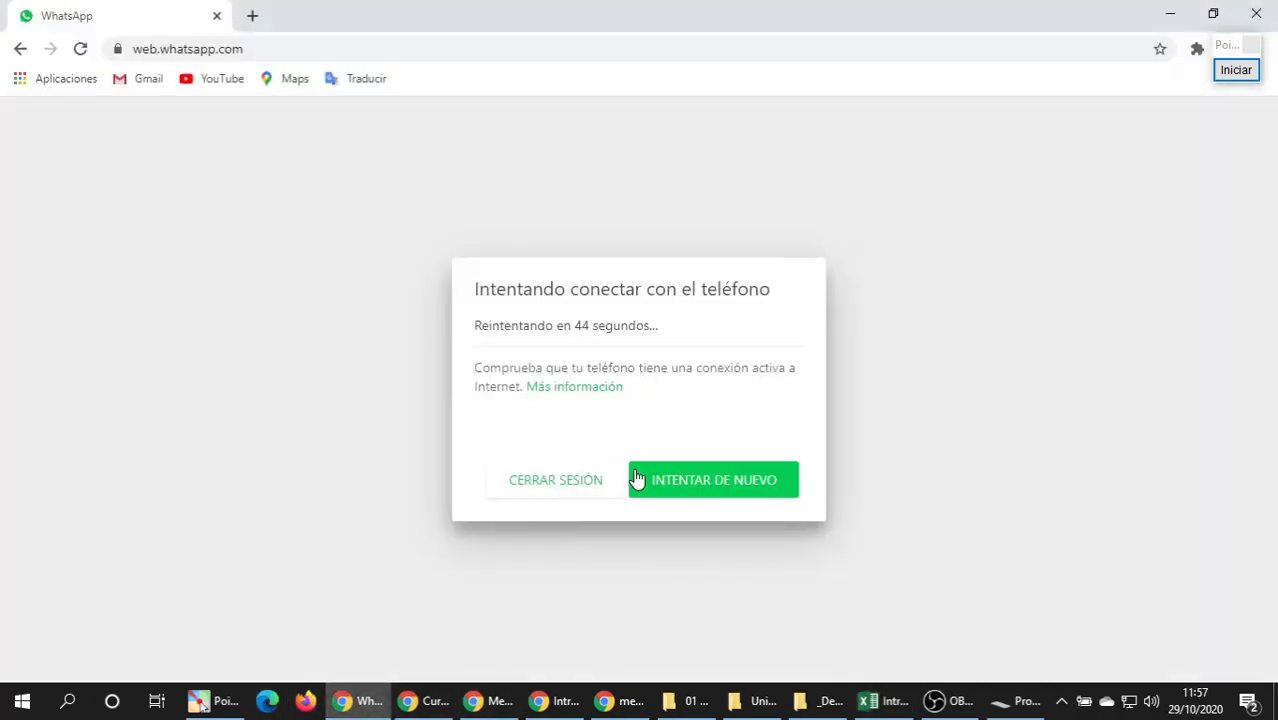
# - Reload the disconnected WhatsApp Web page, then switch to the Introducción a la Informática Moodle window
pyautogui.click(81, 49)
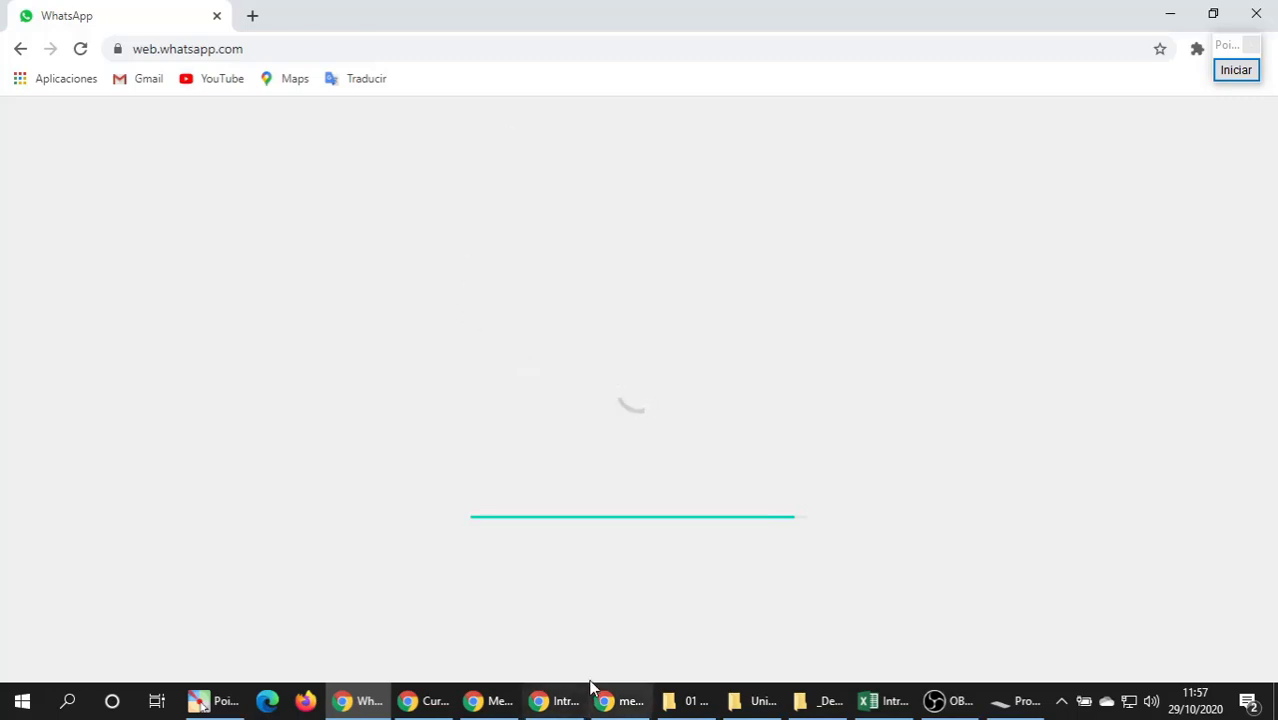
pyautogui.click(425, 702)
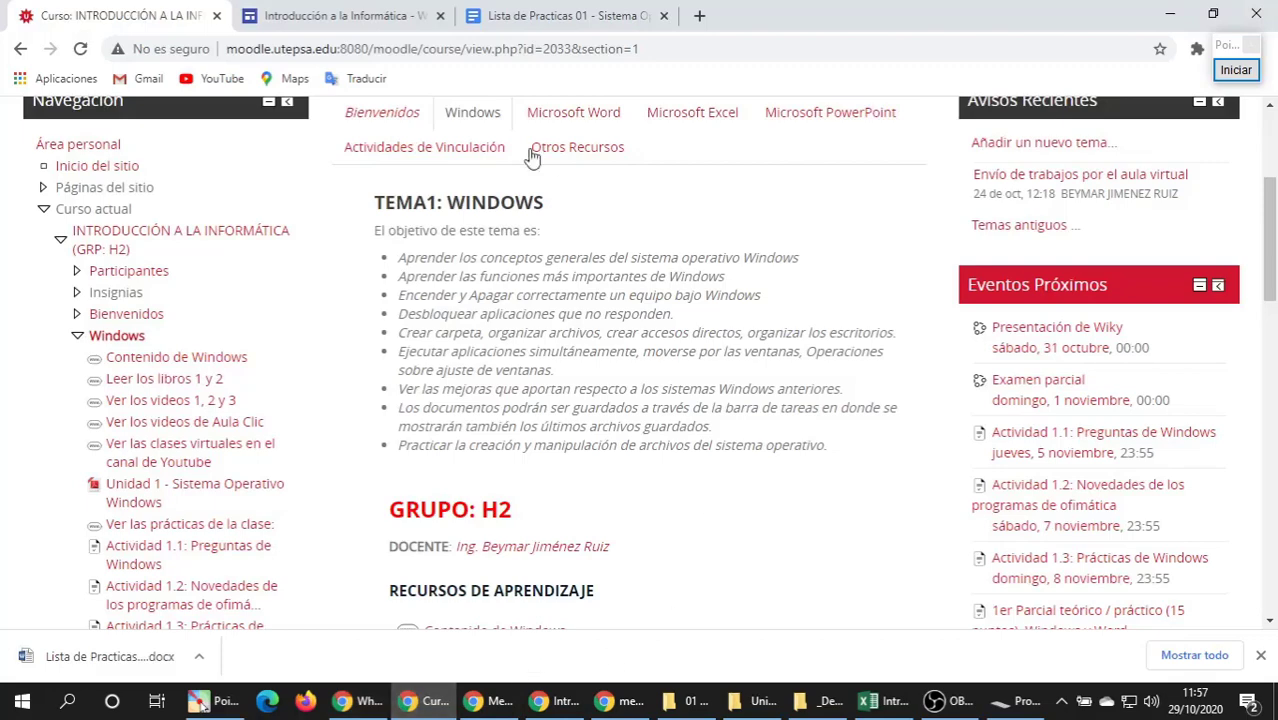
# - From the Bienvenidos section, open 'Agenda del Curso IntroInfo.pdf' in a new tab to view the TEMA 1 deadlines
pyautogui.click(376, 116)
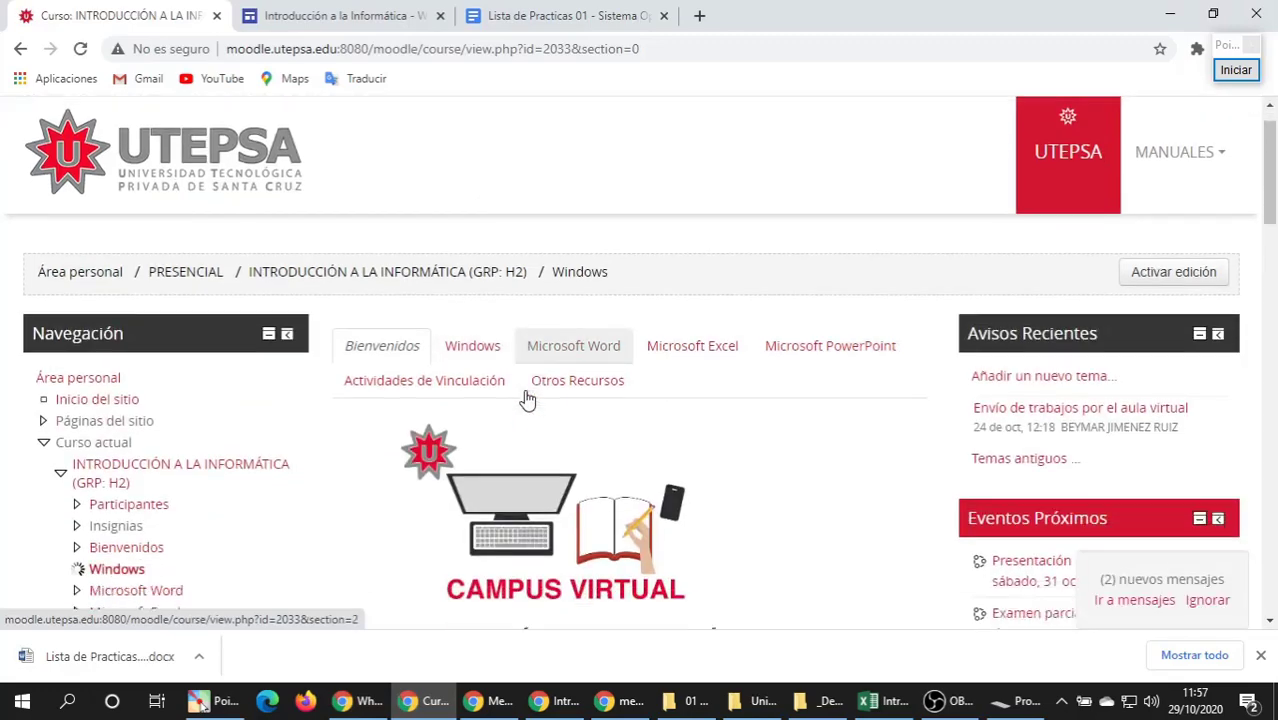
pyautogui.scroll(-10, 527, 399)
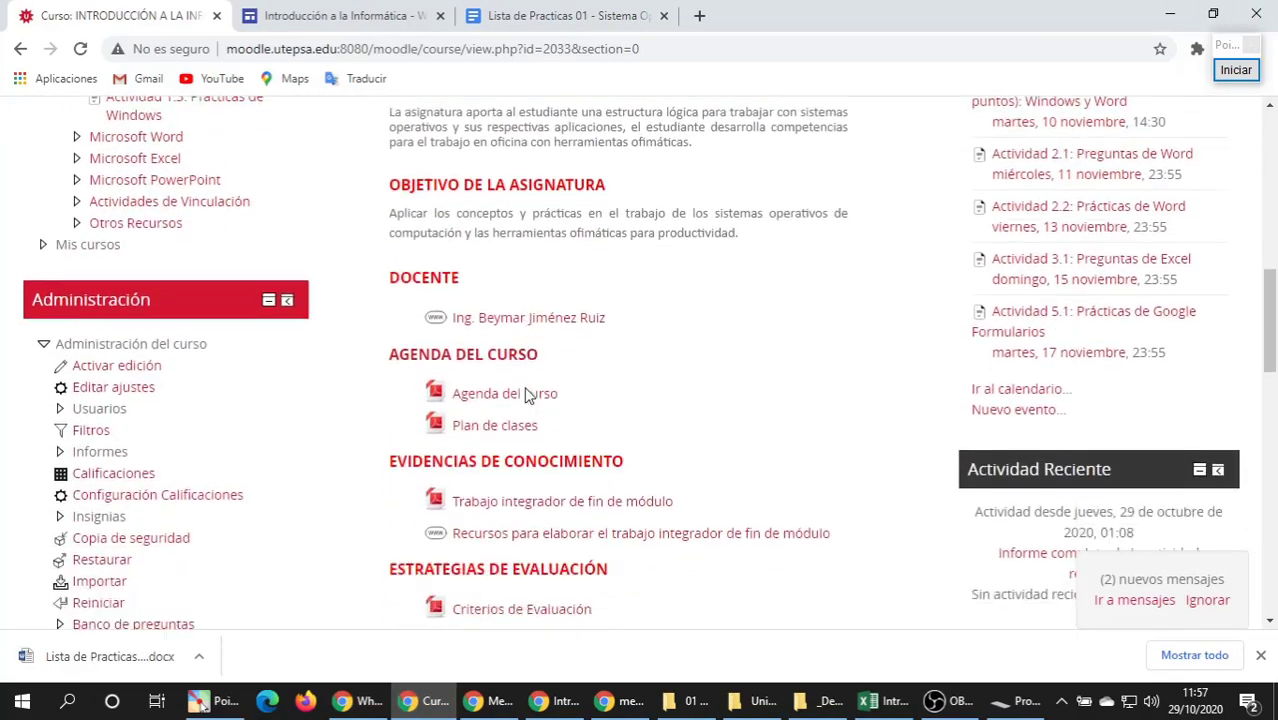
pyautogui.scroll(-2, 527, 396)
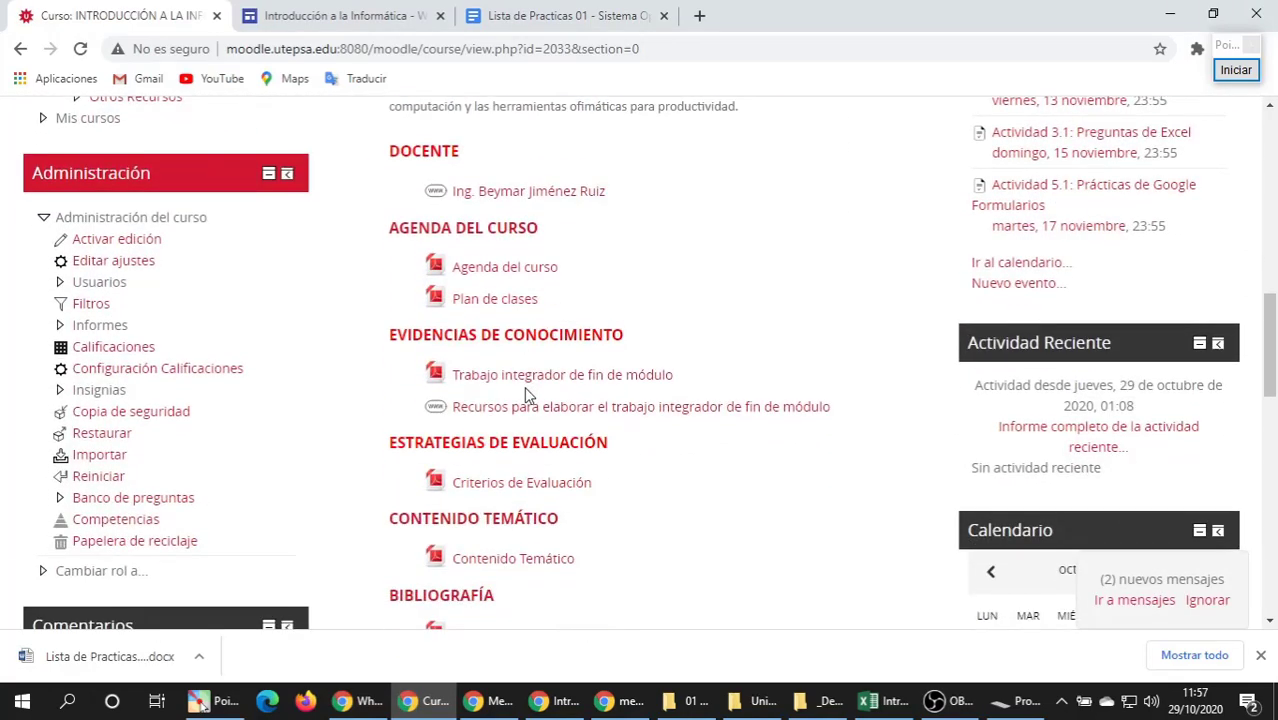
pyautogui.rightClick(492, 272)
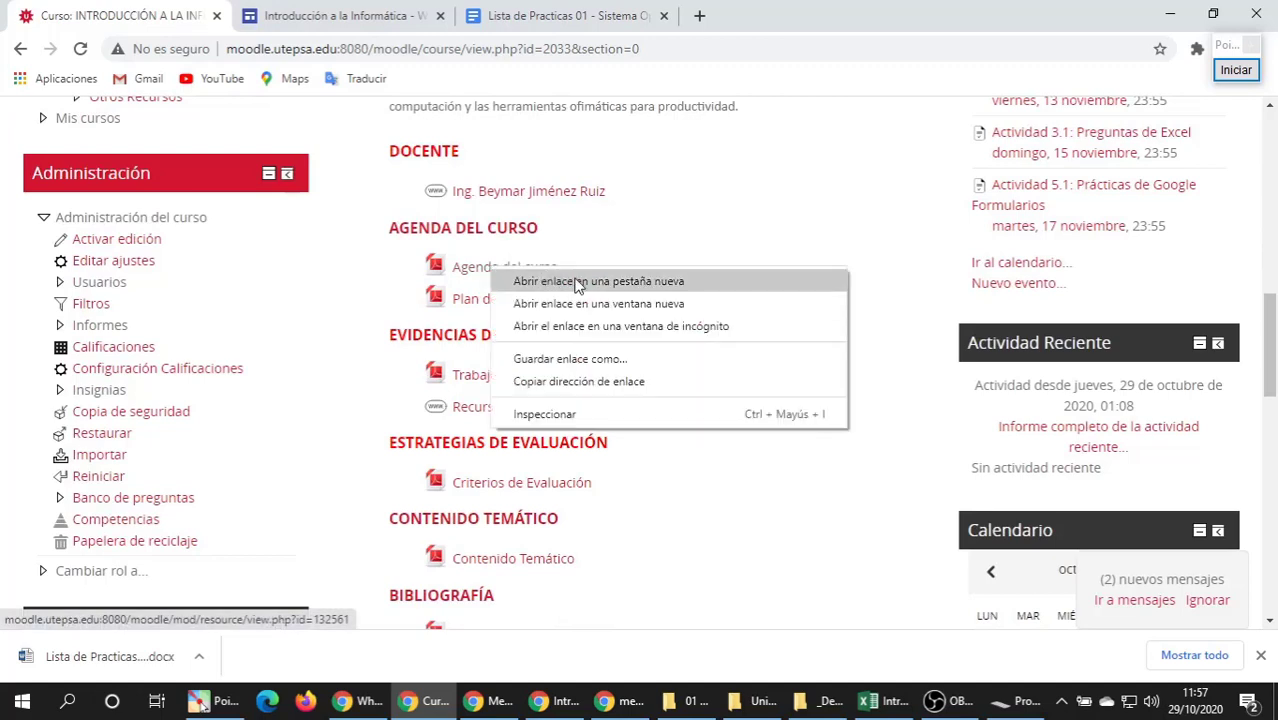
pyautogui.click(572, 280)
pyautogui.click(336, 12)
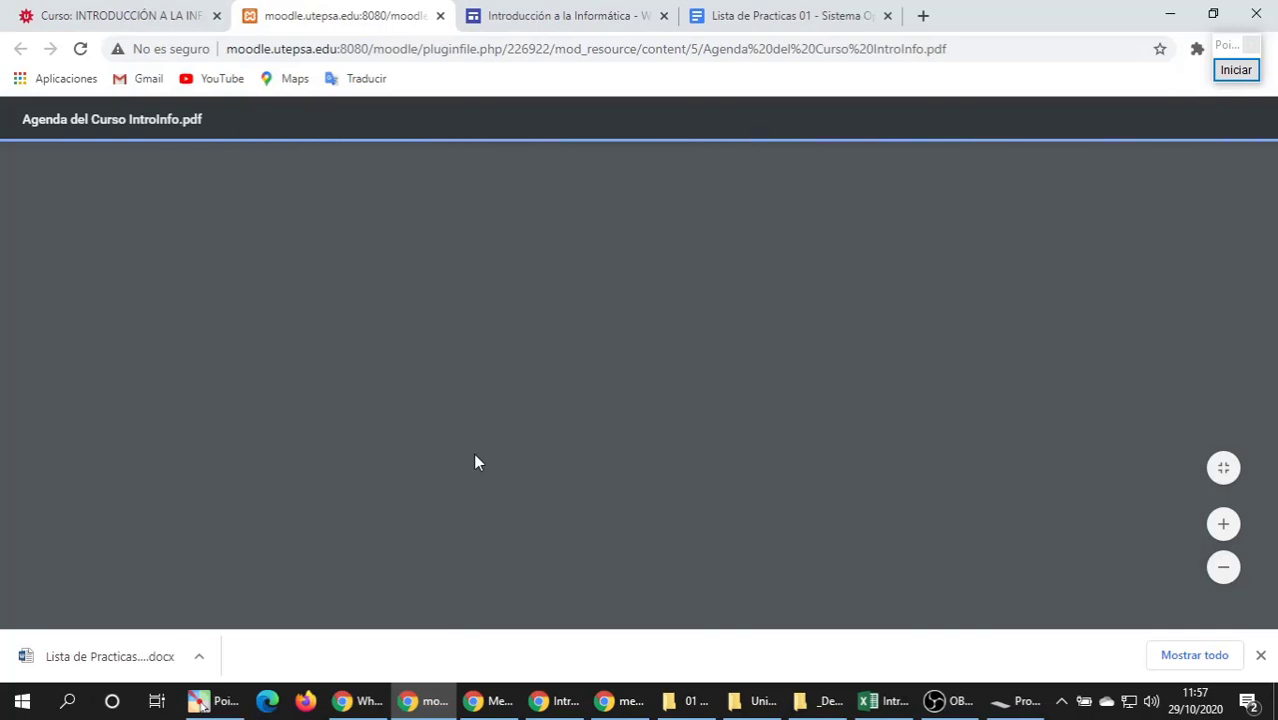
pyautogui.scroll(-3, 474, 437)
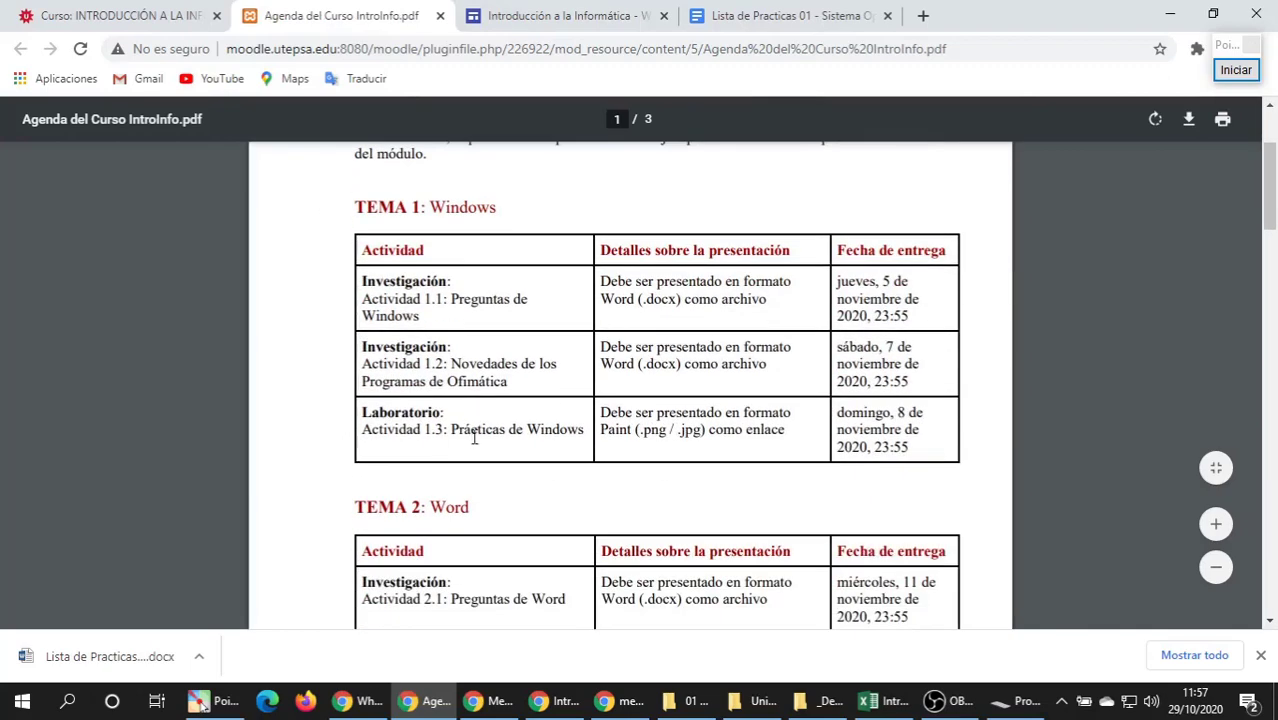
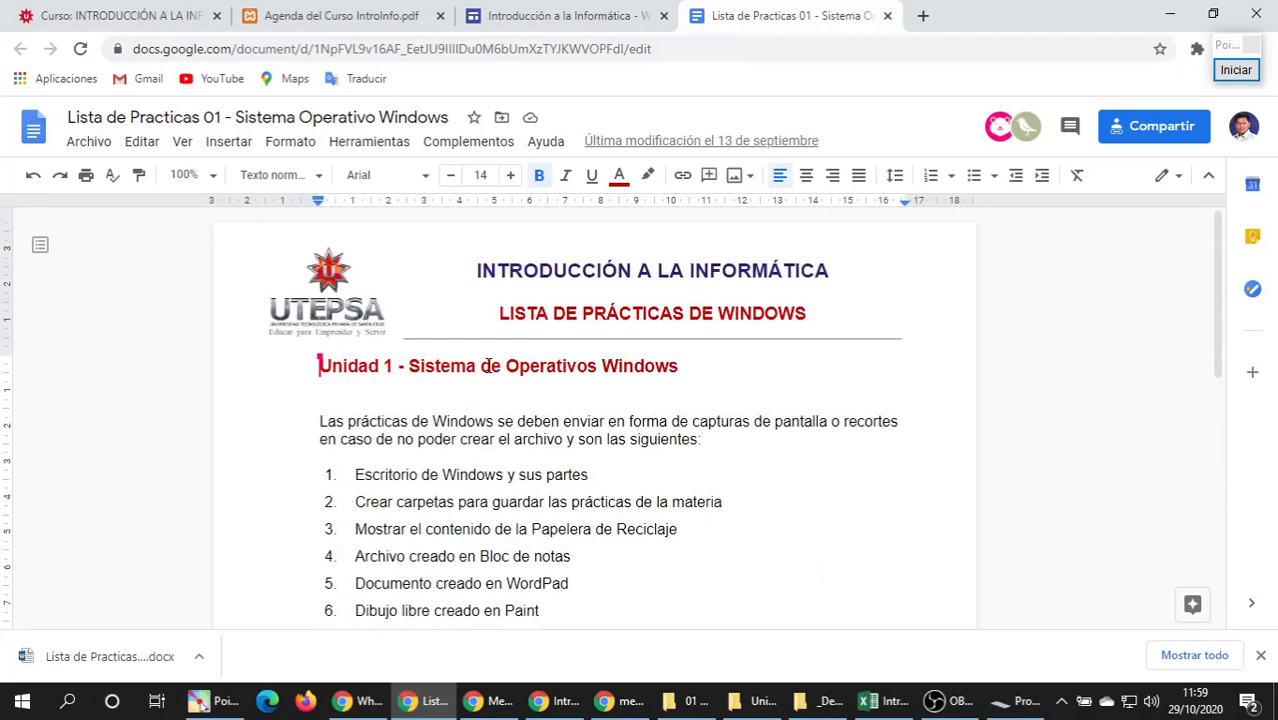
# - Leave the Windows practice list and bring up the Agenda del Curso IntroInfo.pdf tab
pyautogui.moveTo(553, 313); pyautogui.dragTo(815, 309)
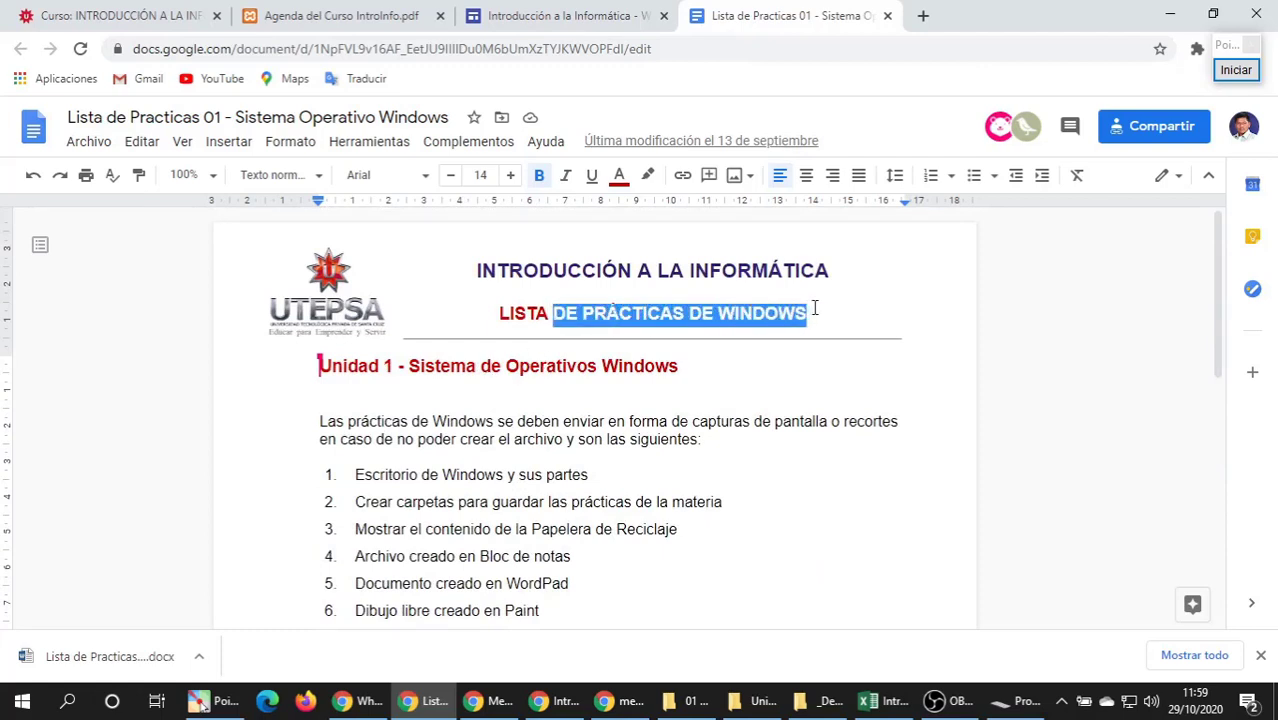
pyautogui.click(815, 310)
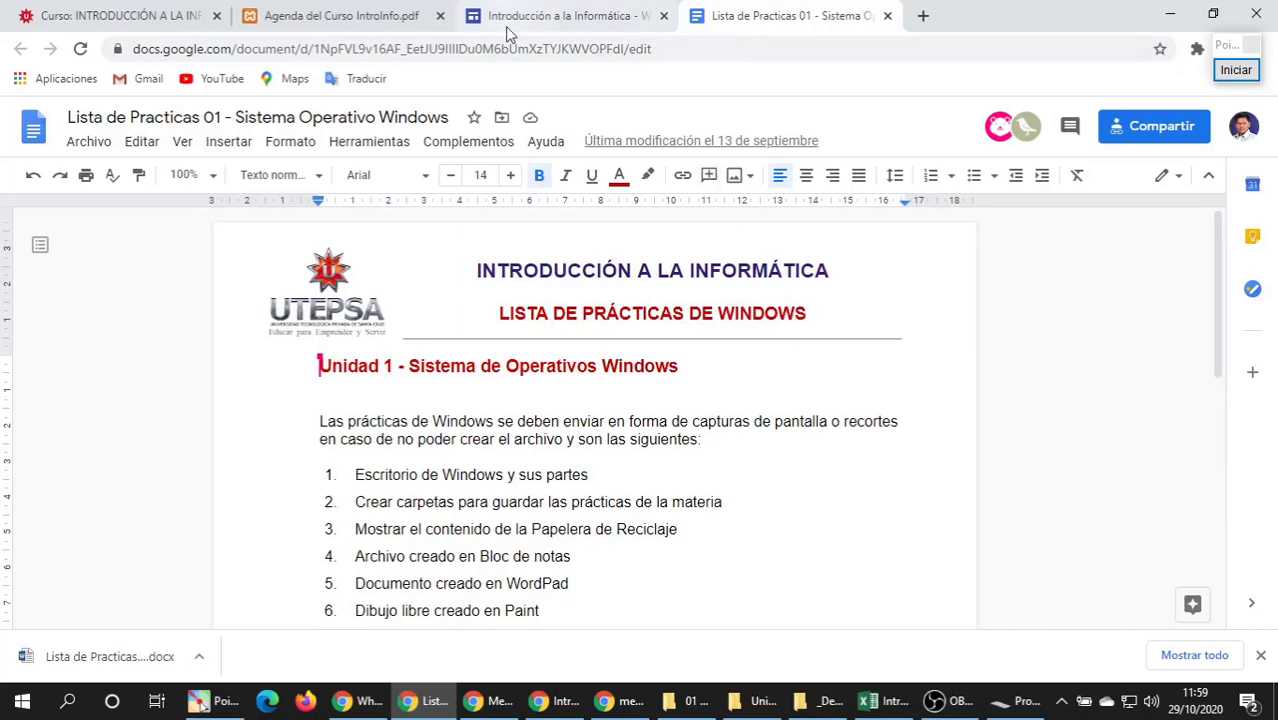
pyautogui.click(325, 20)
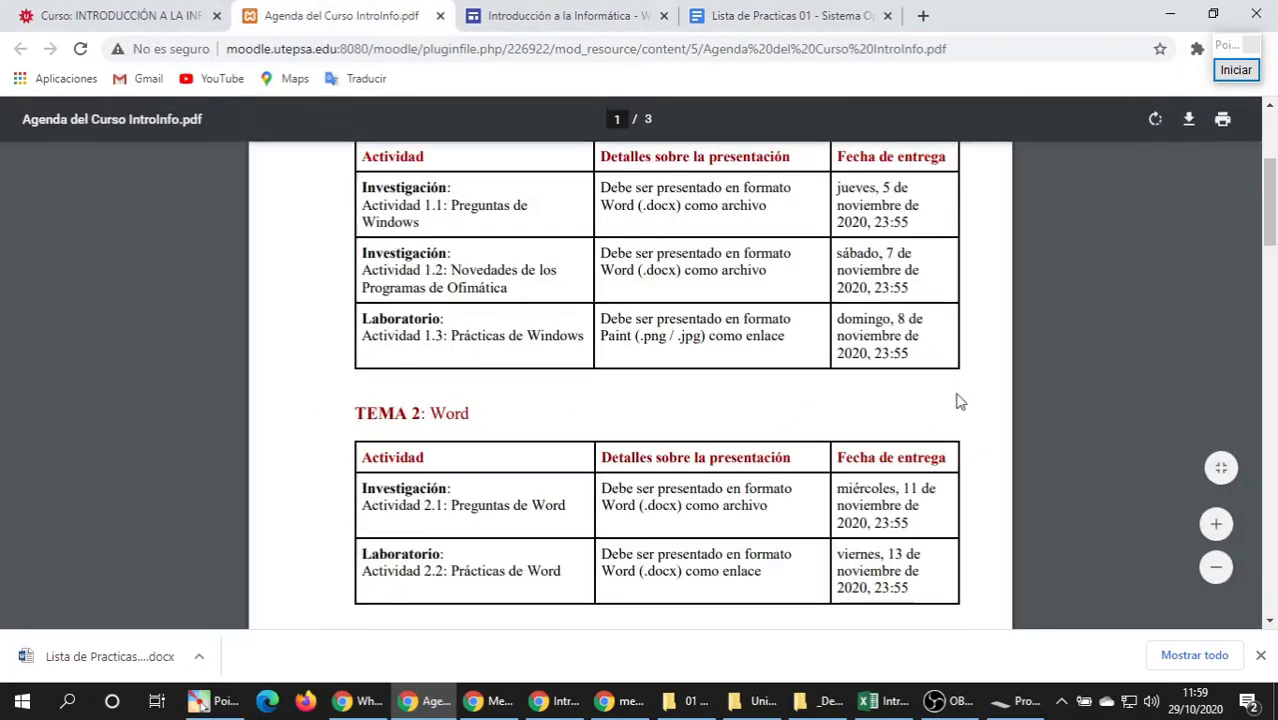
# - Review the Actividad 1.3 deadline under TEMA 1: Windows, then go back to the Moodle course
pyautogui.scroll(1, 509, 373)
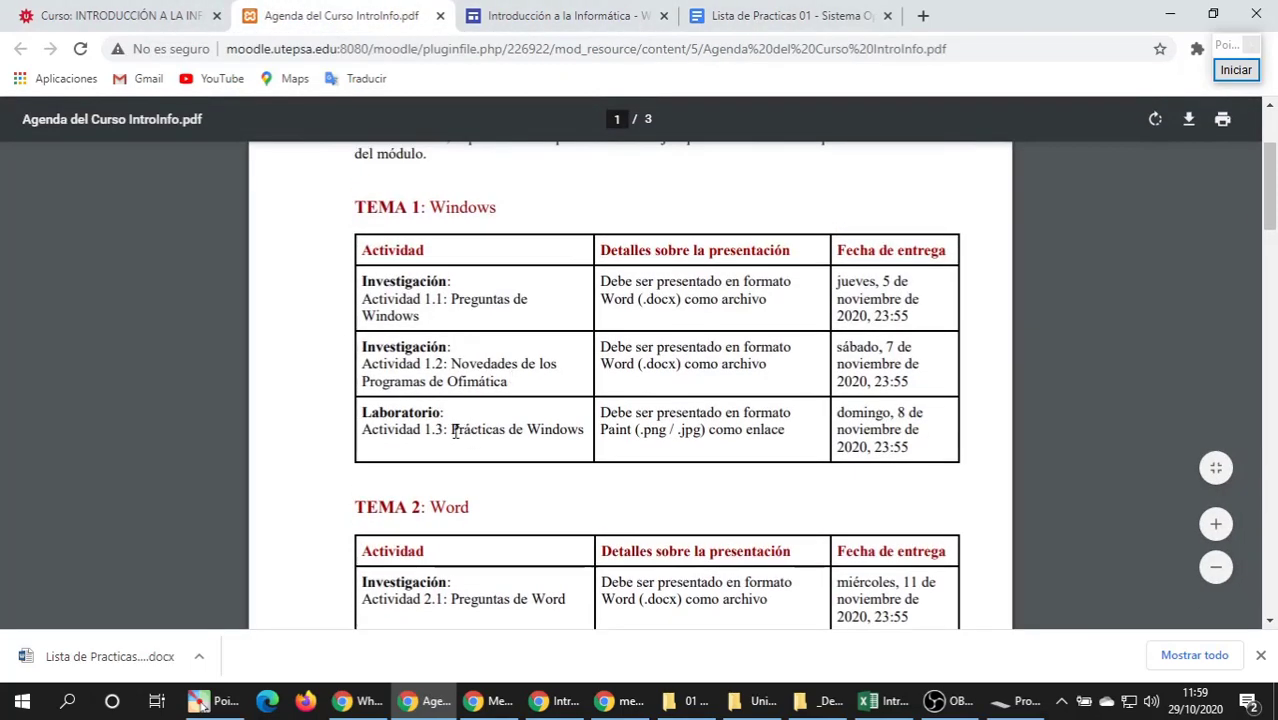
pyautogui.moveTo(453, 431)
pyautogui.mouseDown()
pyautogui.moveTo(792, 415)
pyautogui.moveTo(924, 434)
pyautogui.mouseUp()
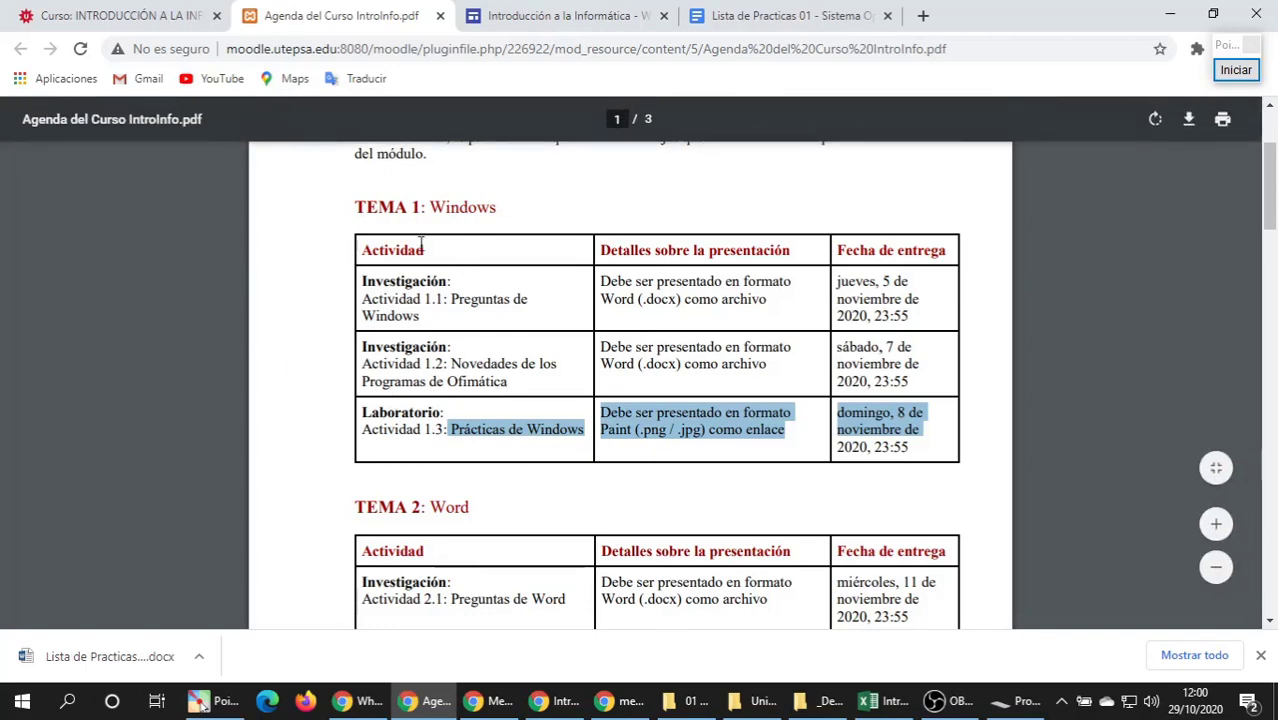
pyautogui.click(440, 289)
pyautogui.click(118, 12)
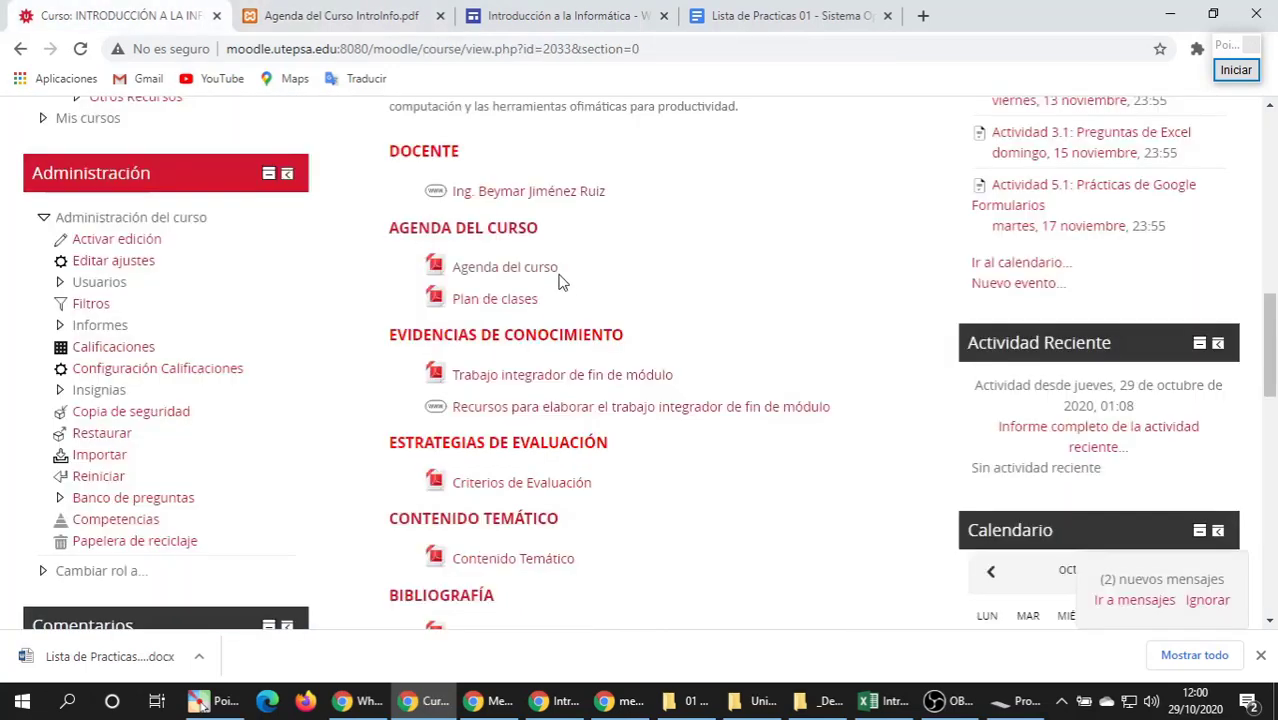
# - In the Windows section, open Actividad 1.1: Preguntas de Windows in a new tab
pyautogui.scroll(5, 560, 285)
pyautogui.scroll(5, 510, 248)
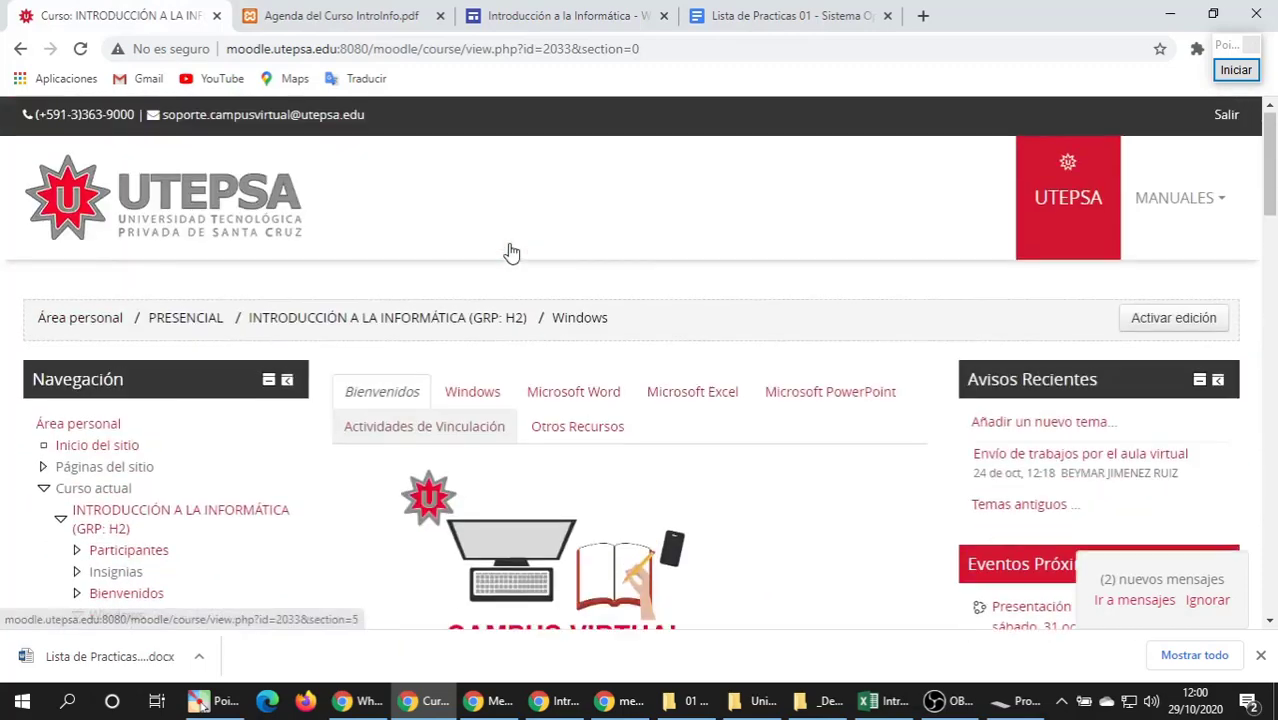
pyautogui.click(482, 396)
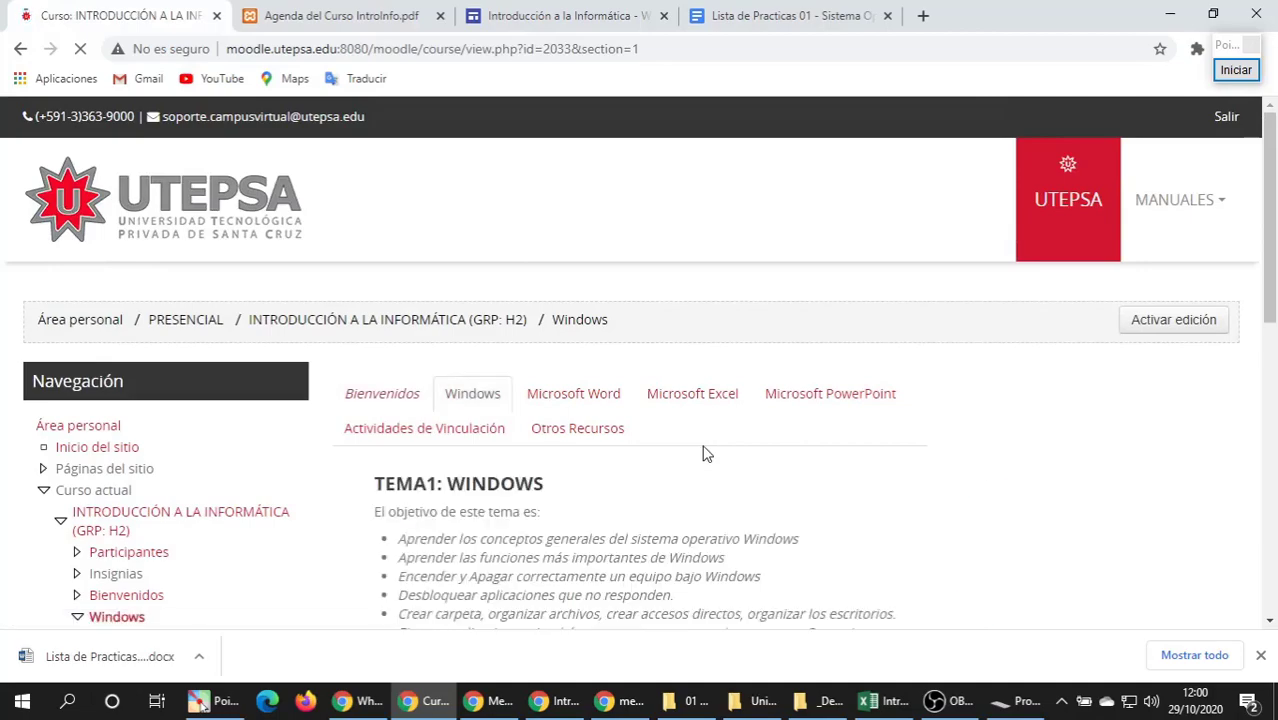
pyautogui.scroll(-5, 700, 450)
pyautogui.scroll(-5, 698, 445)
pyautogui.scroll(1, 695, 438)
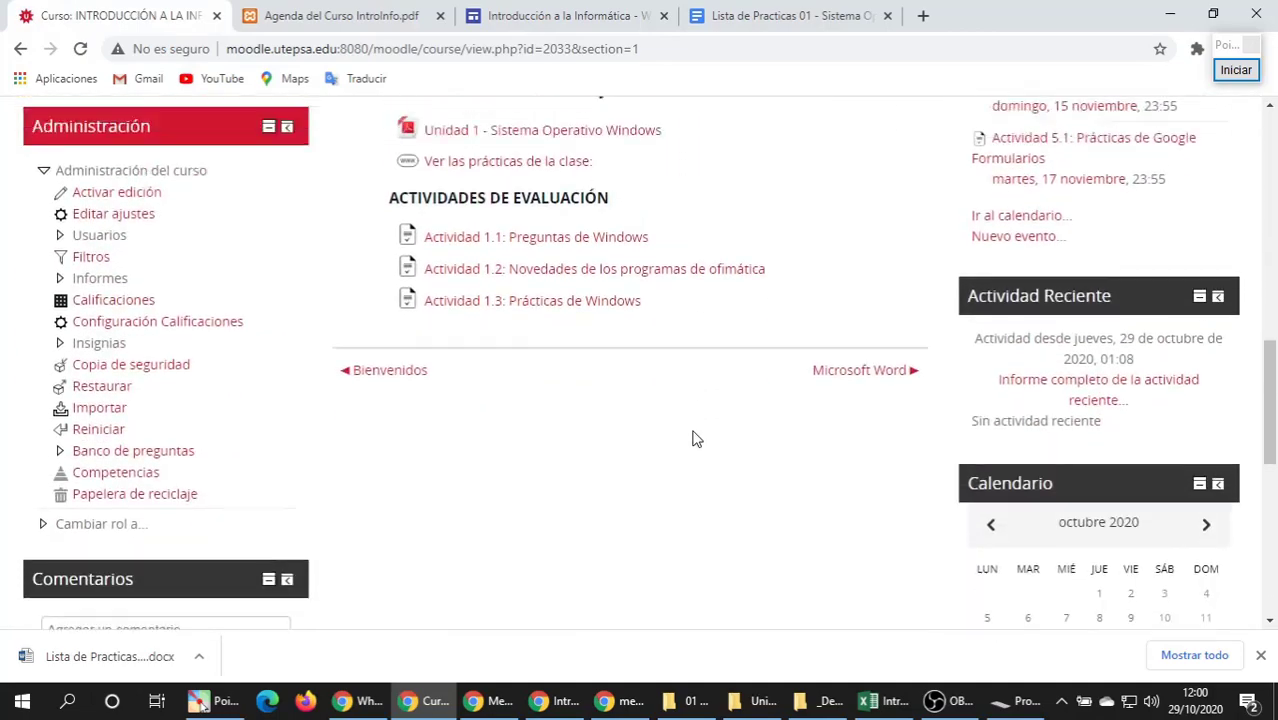
pyautogui.moveTo(394, 248); pyautogui.dragTo(625, 257)
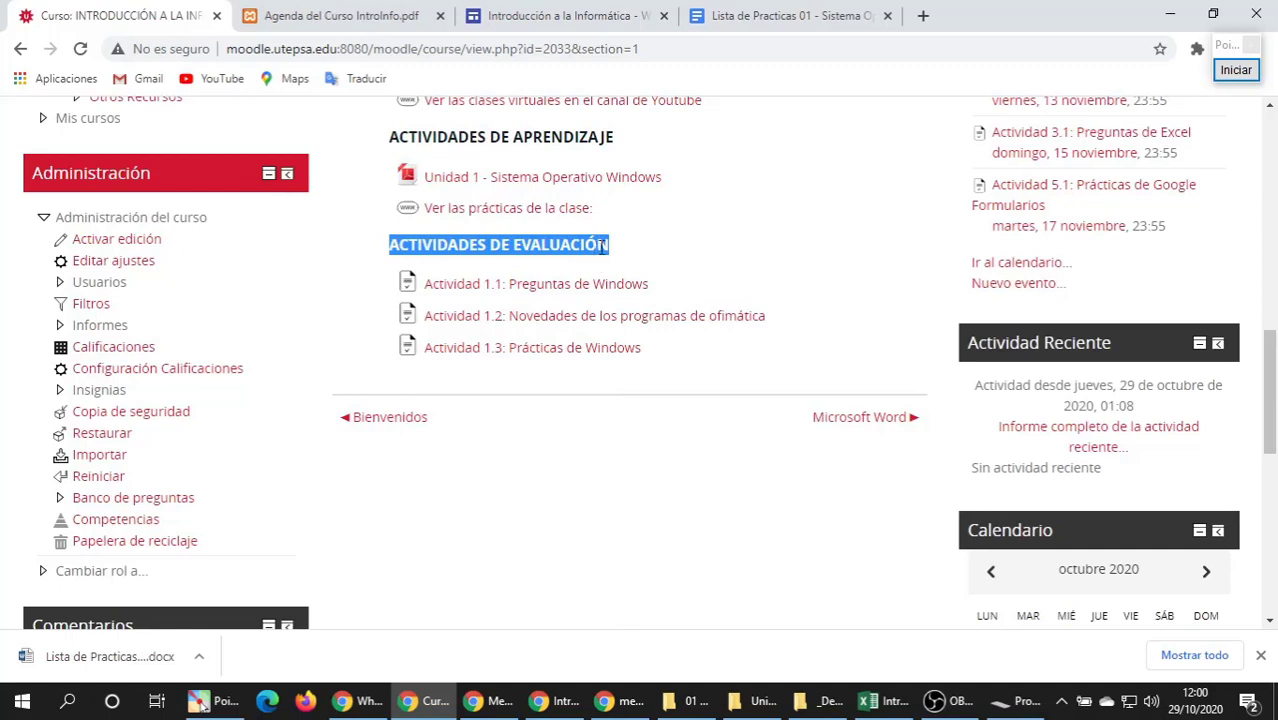
pyautogui.click(628, 243)
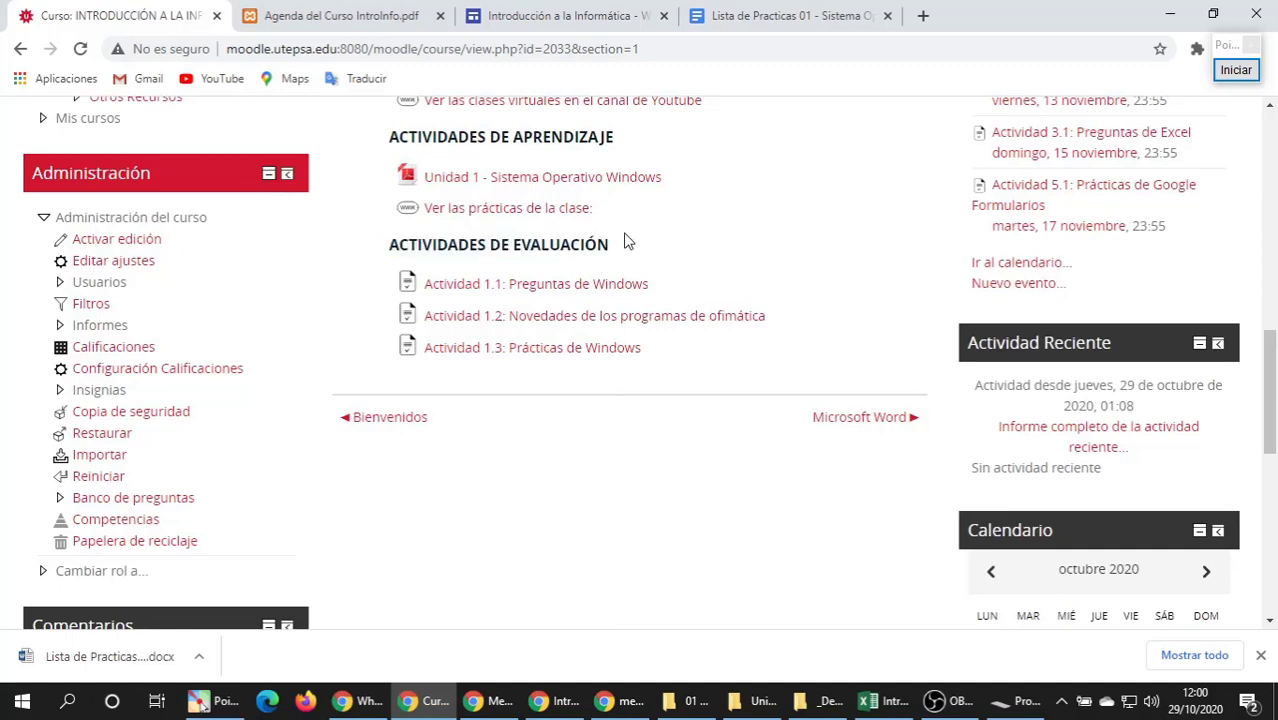
pyautogui.rightClick(557, 289)
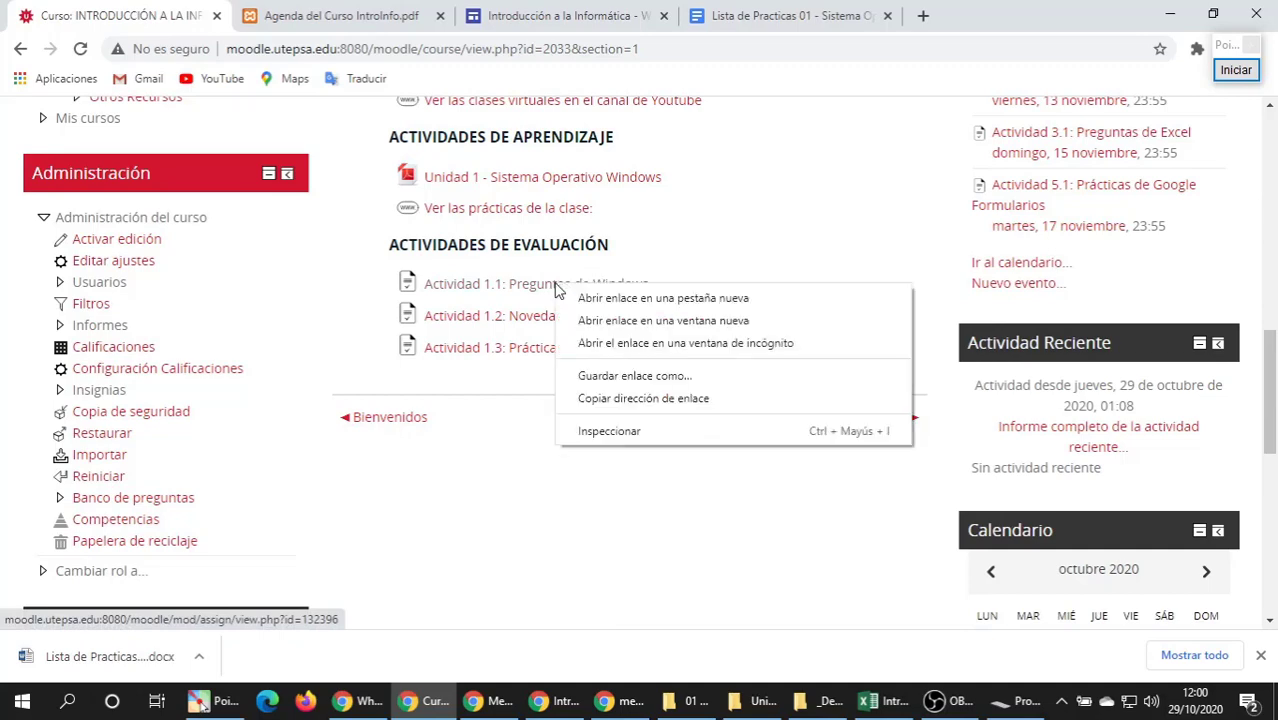
pyautogui.click(650, 294)
# - Read the assignment instructions and open Ver Preguntas de Windows in a new tab
pyautogui.click(333, 12)
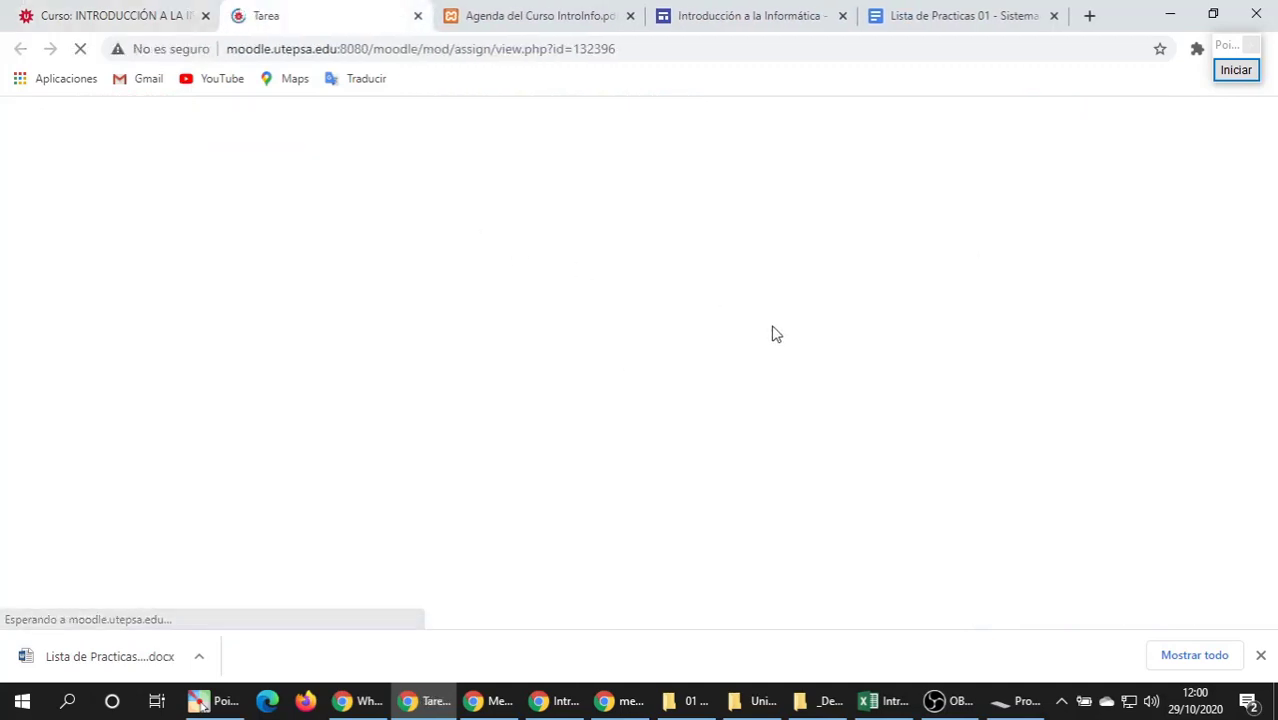
pyautogui.scroll(-3, 880, 430)
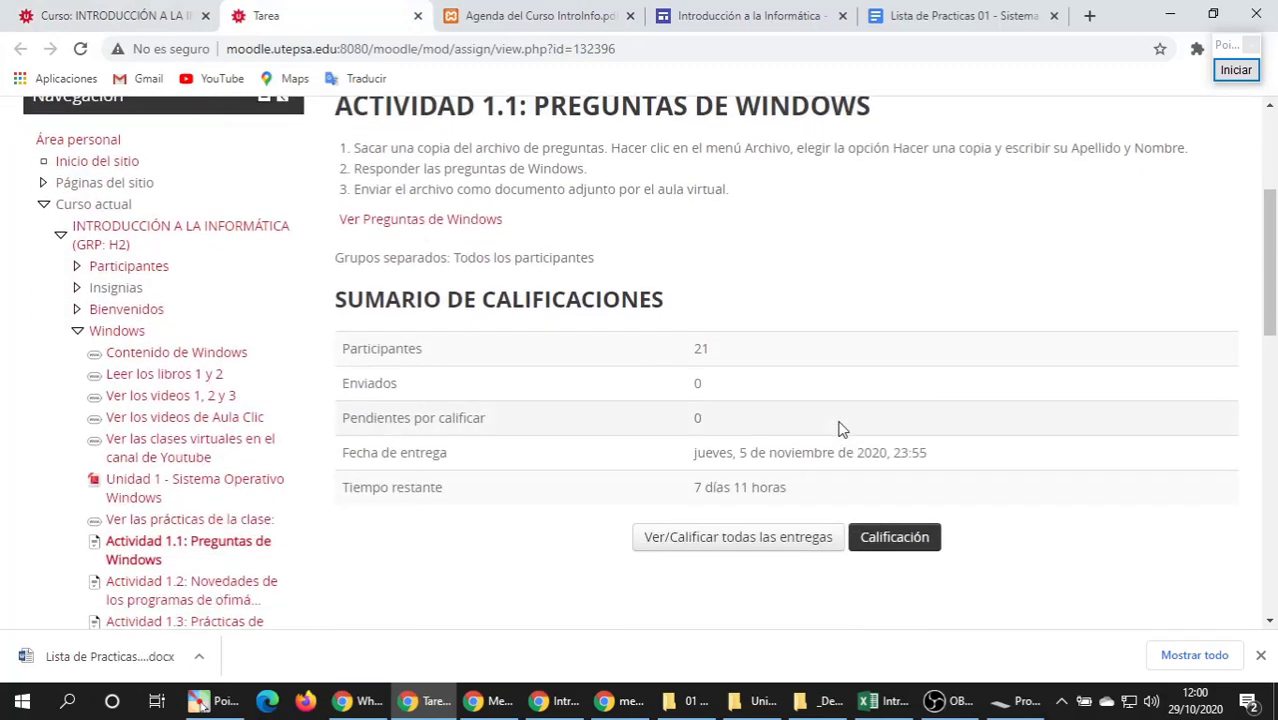
pyautogui.moveTo(341, 148); pyautogui.dragTo(824, 191)
pyautogui.click(730, 218)
pyautogui.rightClick(445, 226)
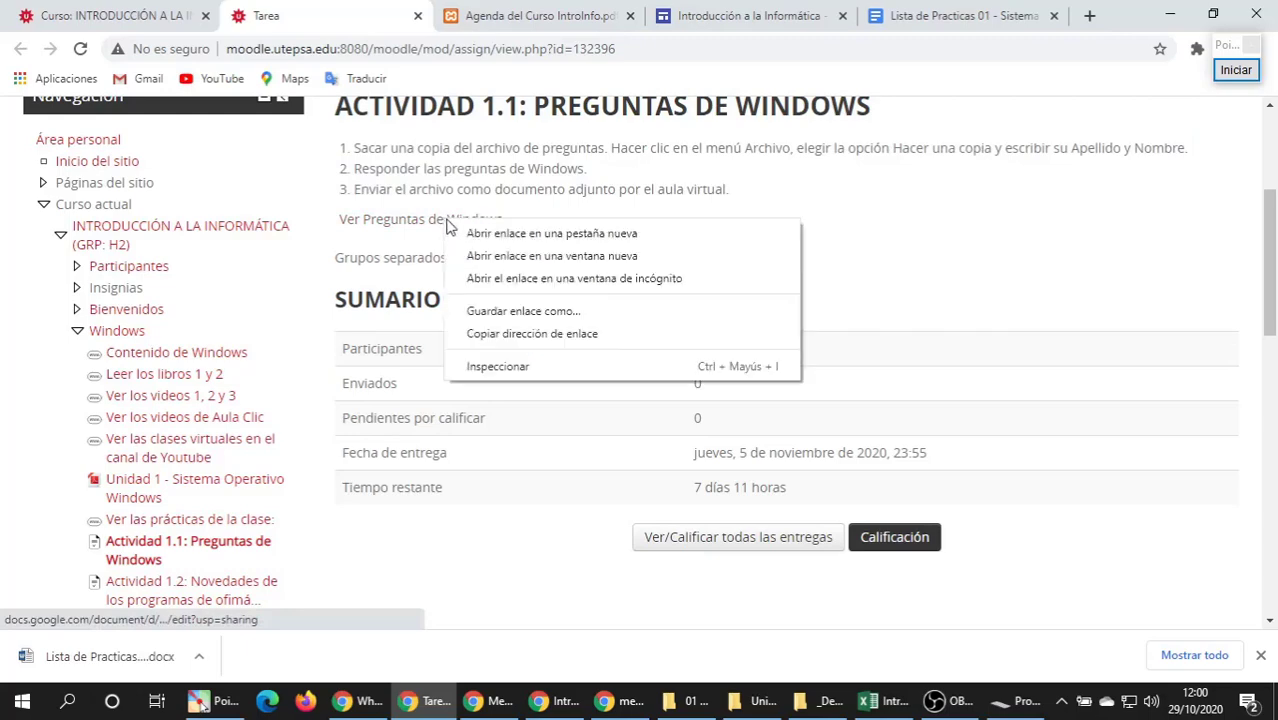
pyautogui.click(497, 228)
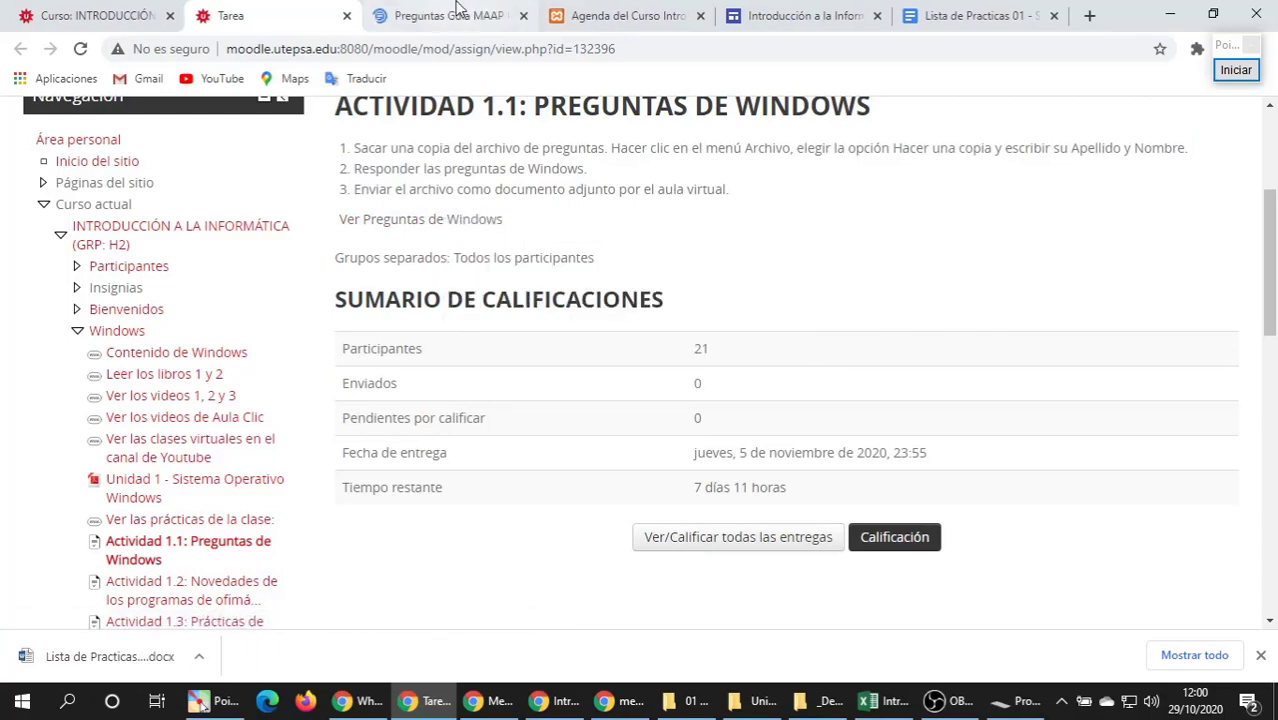
pyautogui.click(456, 12)
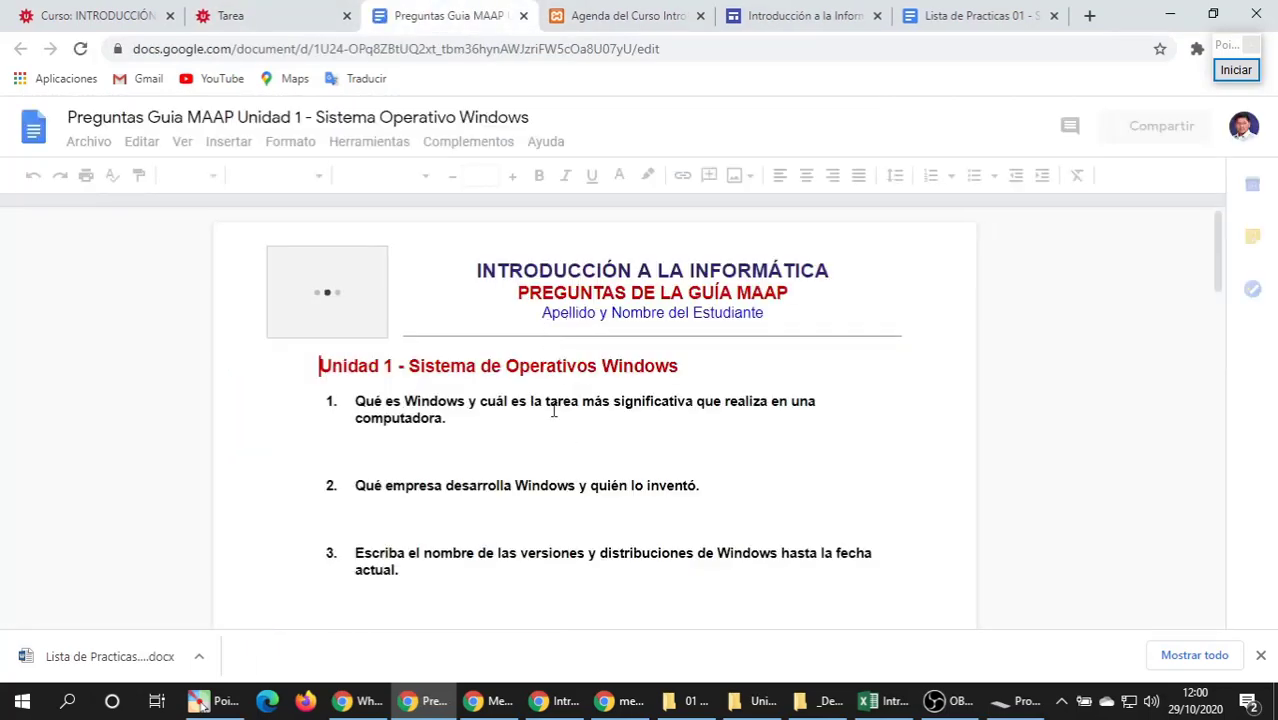
# - Scroll through the Preguntas Guia MAAP Windows questions document
pyautogui.scroll(-3, 553, 405)
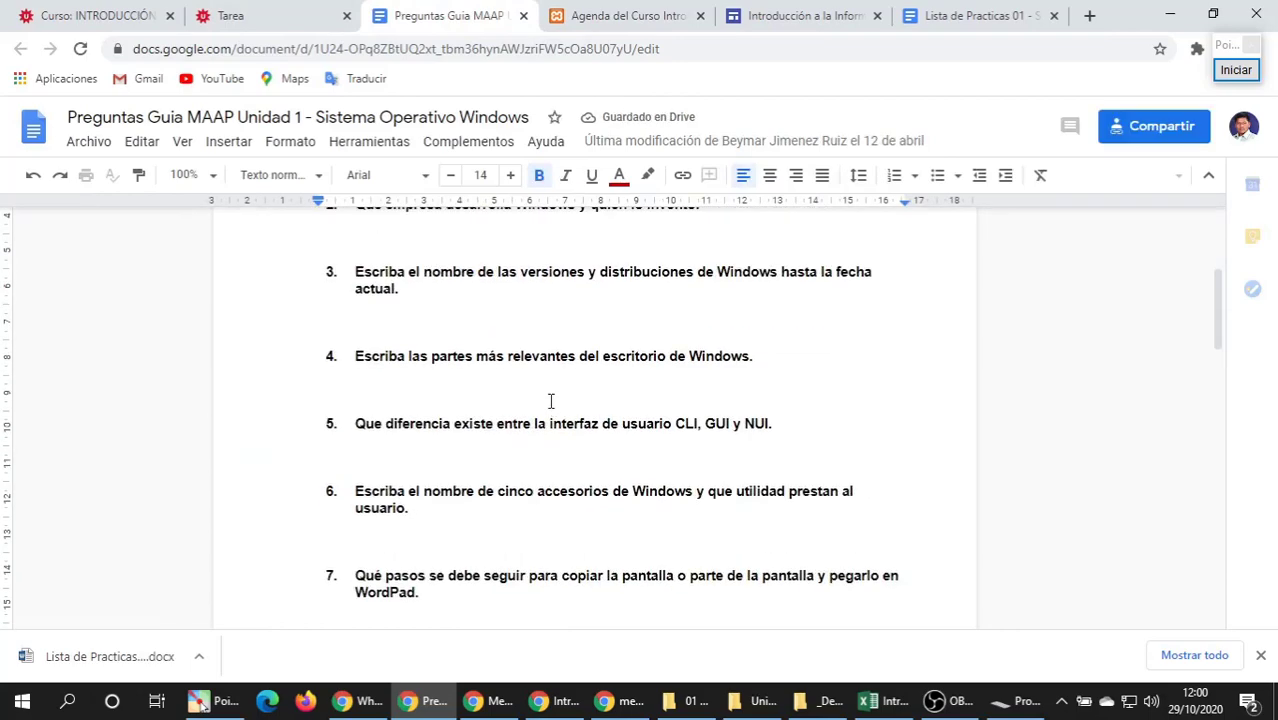
pyautogui.scroll(3, 550, 402)
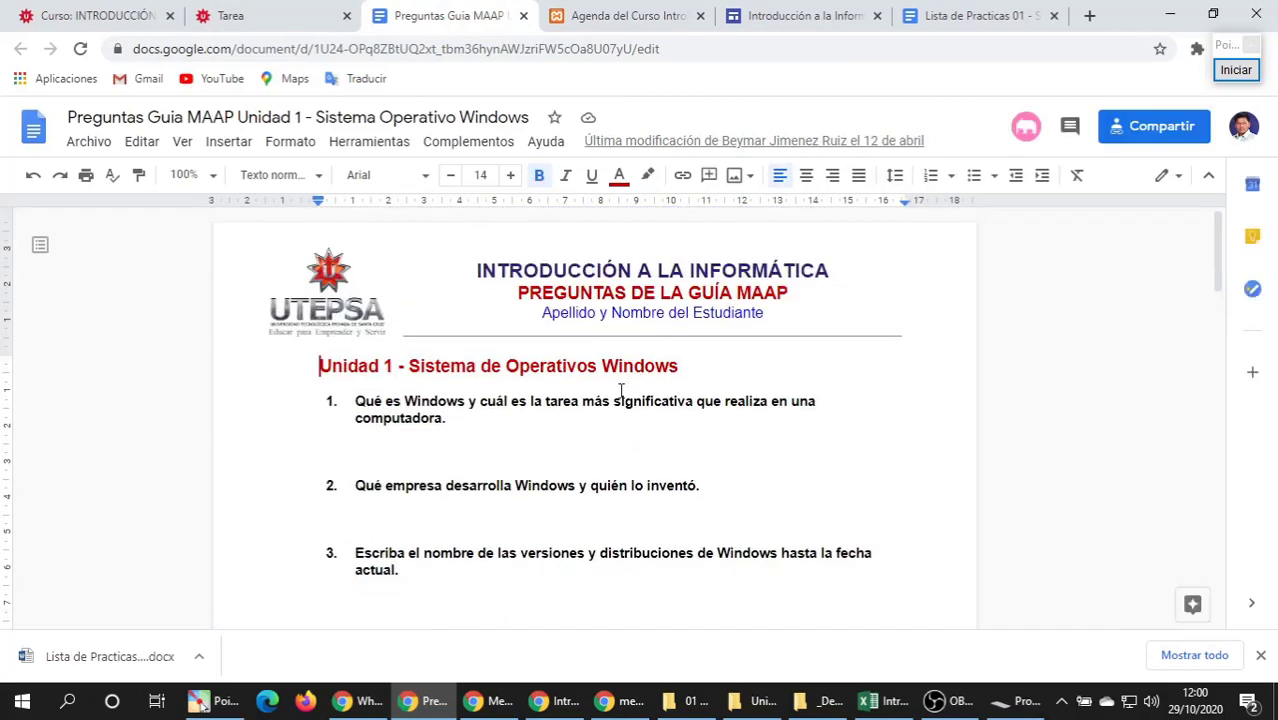
pyautogui.scroll(-1, 608, 403)
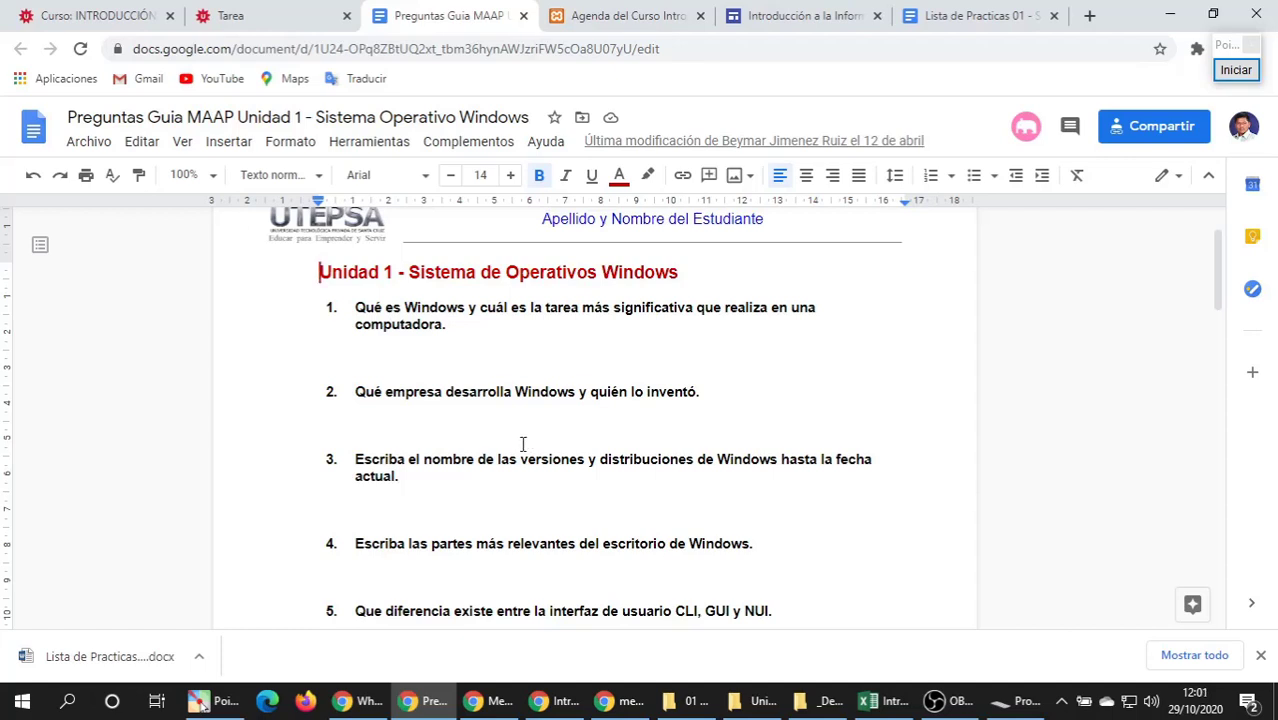
pyautogui.click(428, 372)
pyautogui.click(426, 410)
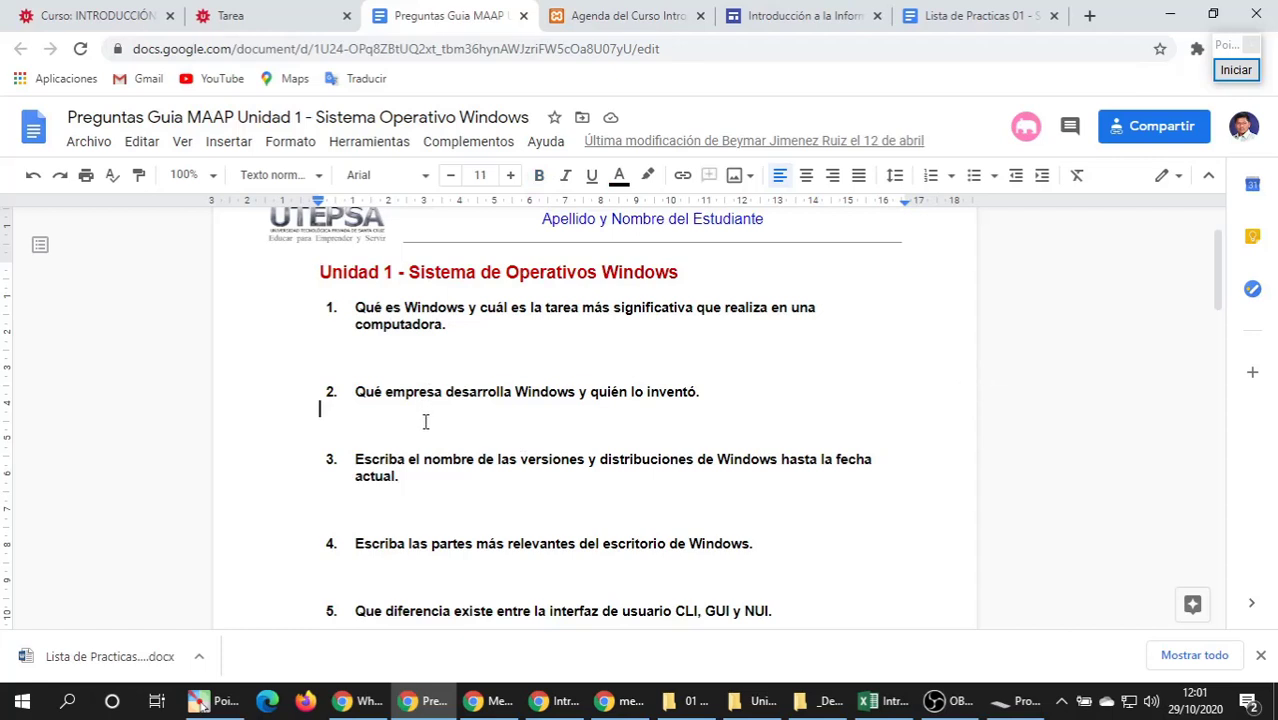
pyautogui.scroll(1, 670, 449)
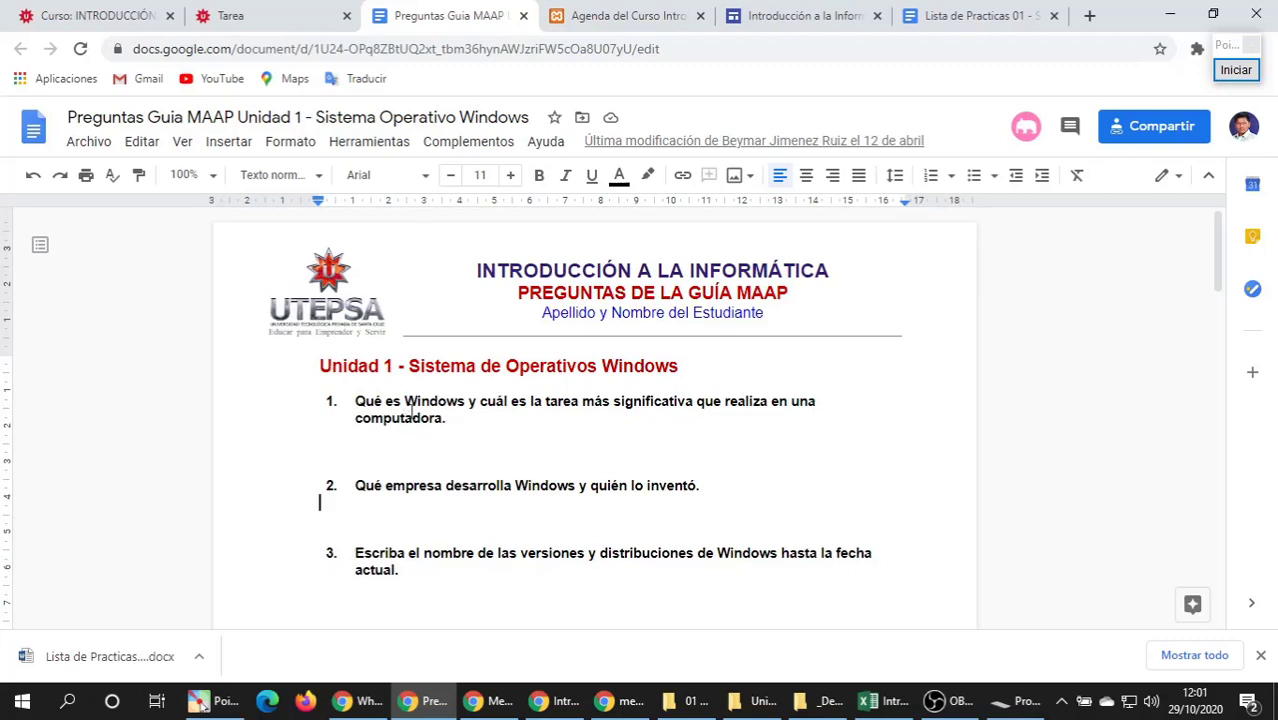
pyautogui.scroll(-5, 580, 403)
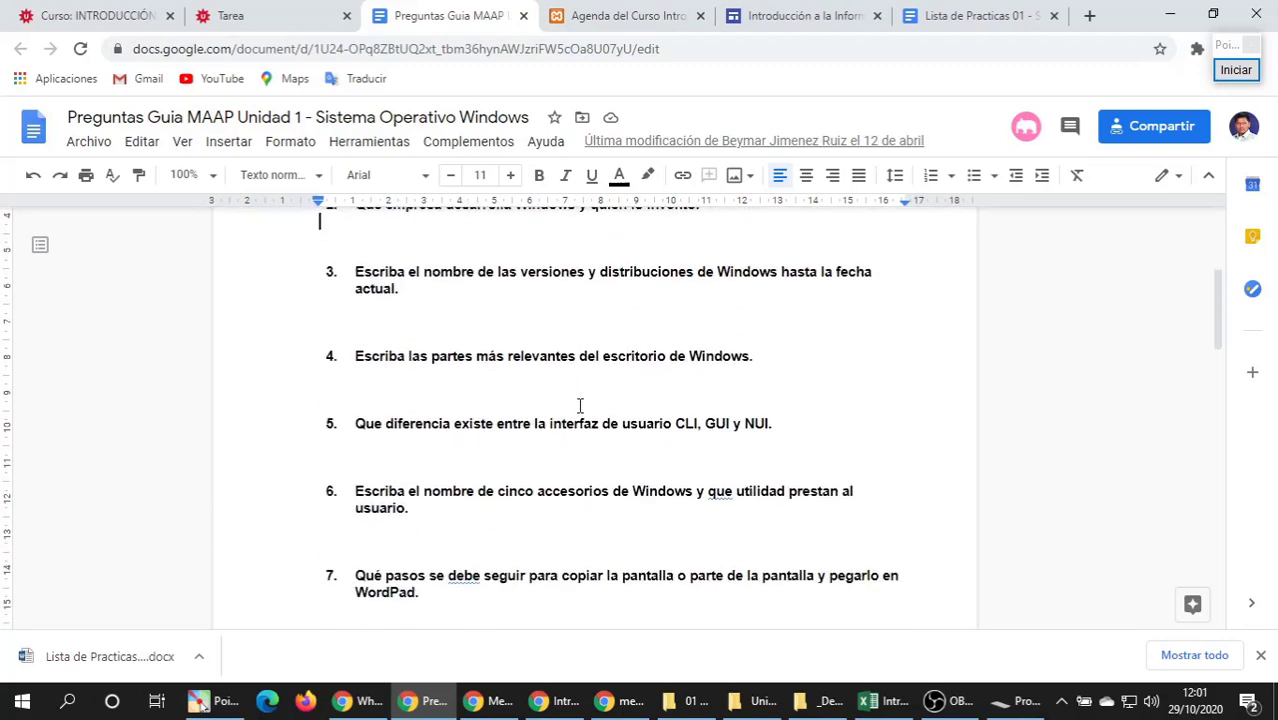
pyautogui.scroll(-10, 577, 407)
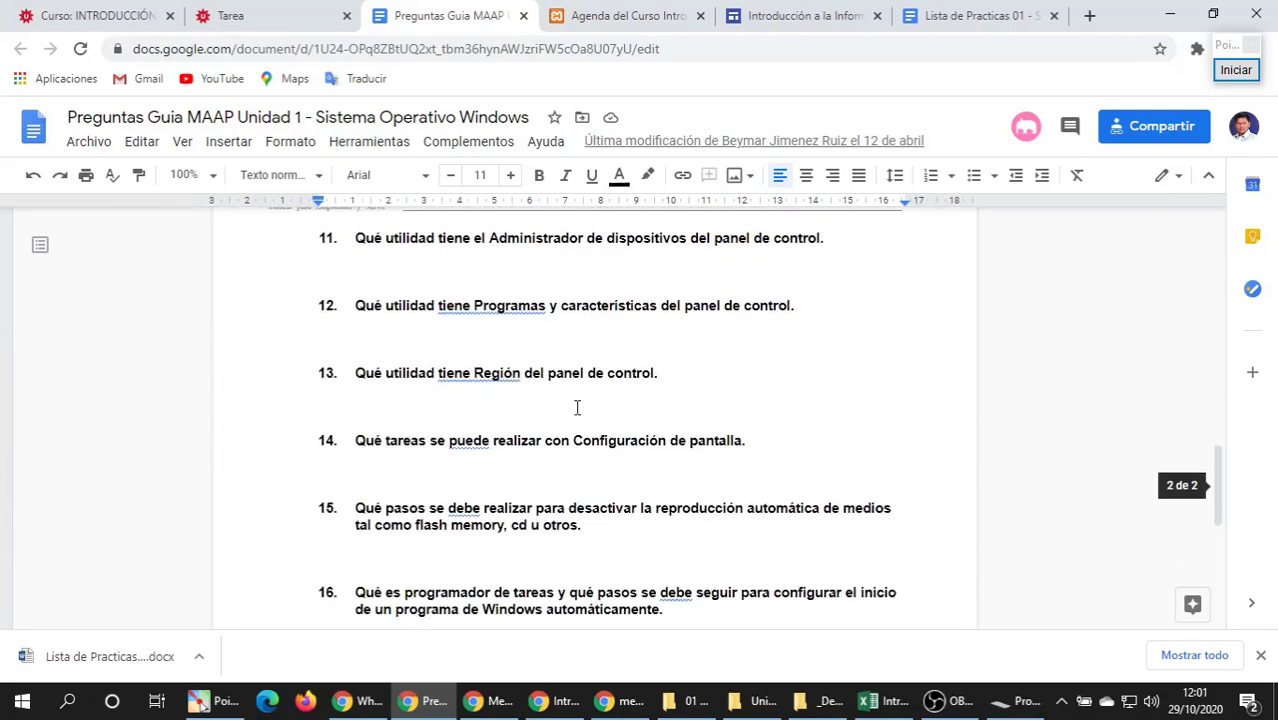
pyautogui.scroll(15, 577, 407)
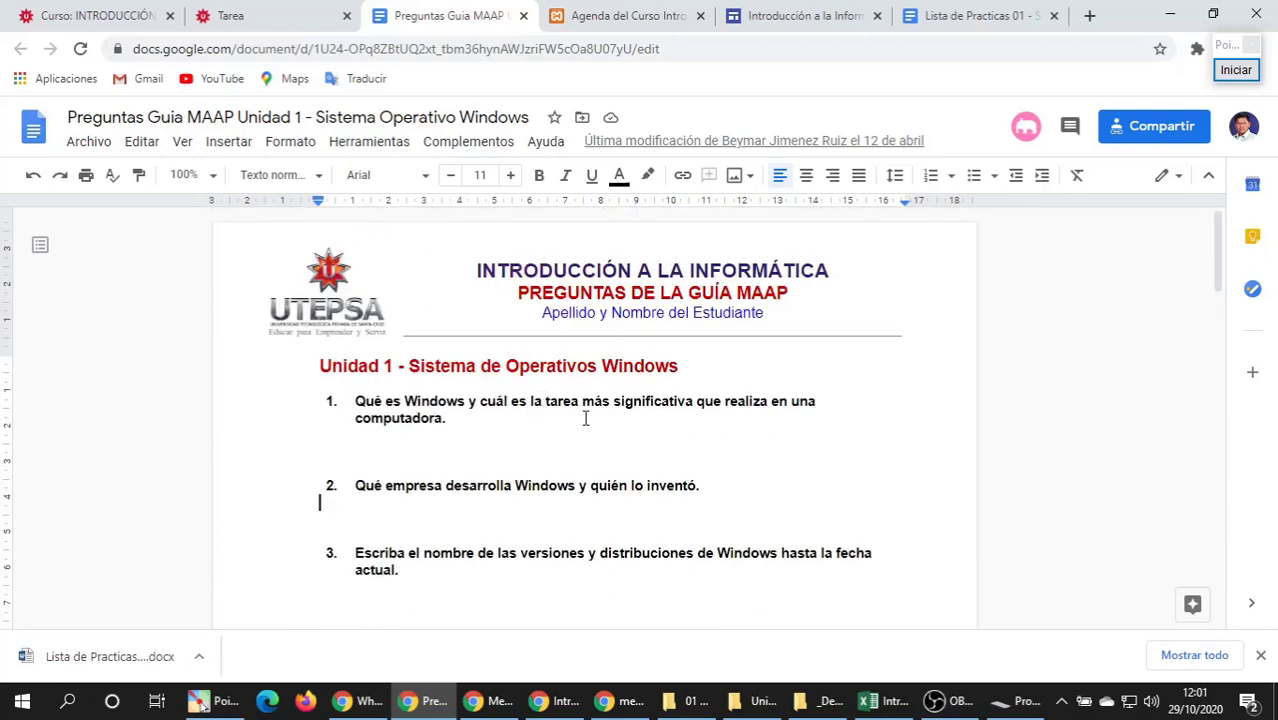
# - Check the answer spaces under questions 1, 2 and 3
pyautogui.click(418, 436)
pyautogui.click(409, 451)
pyautogui.click(412, 470)
pyautogui.click(413, 505)
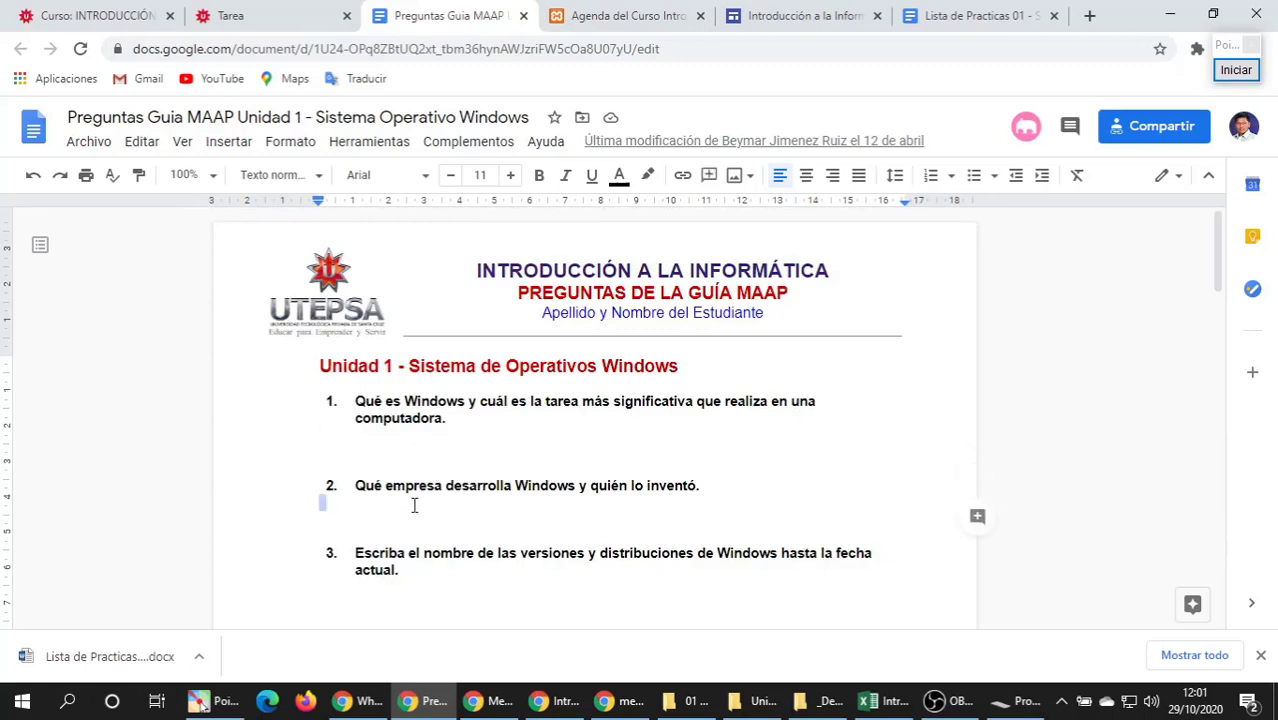
pyautogui.click(491, 514)
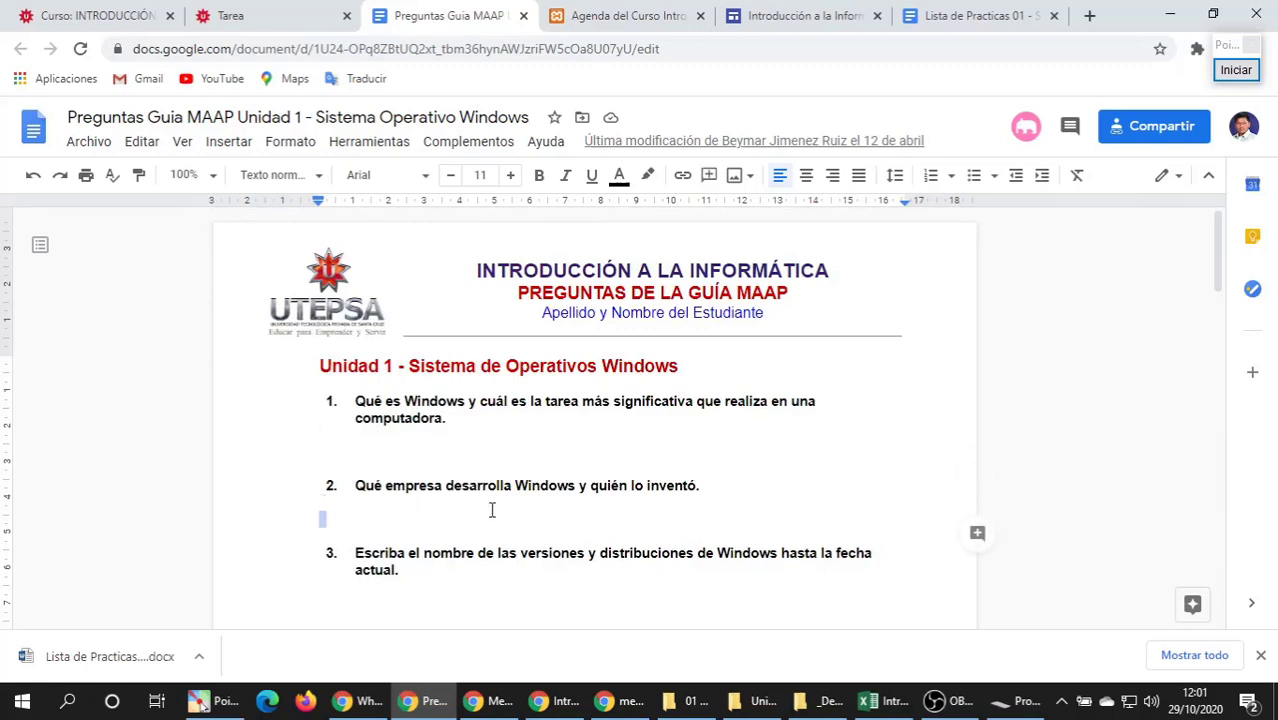
pyautogui.scroll(-2, 491, 509)
pyautogui.click(384, 434)
pyautogui.click(384, 413)
pyautogui.click(396, 401)
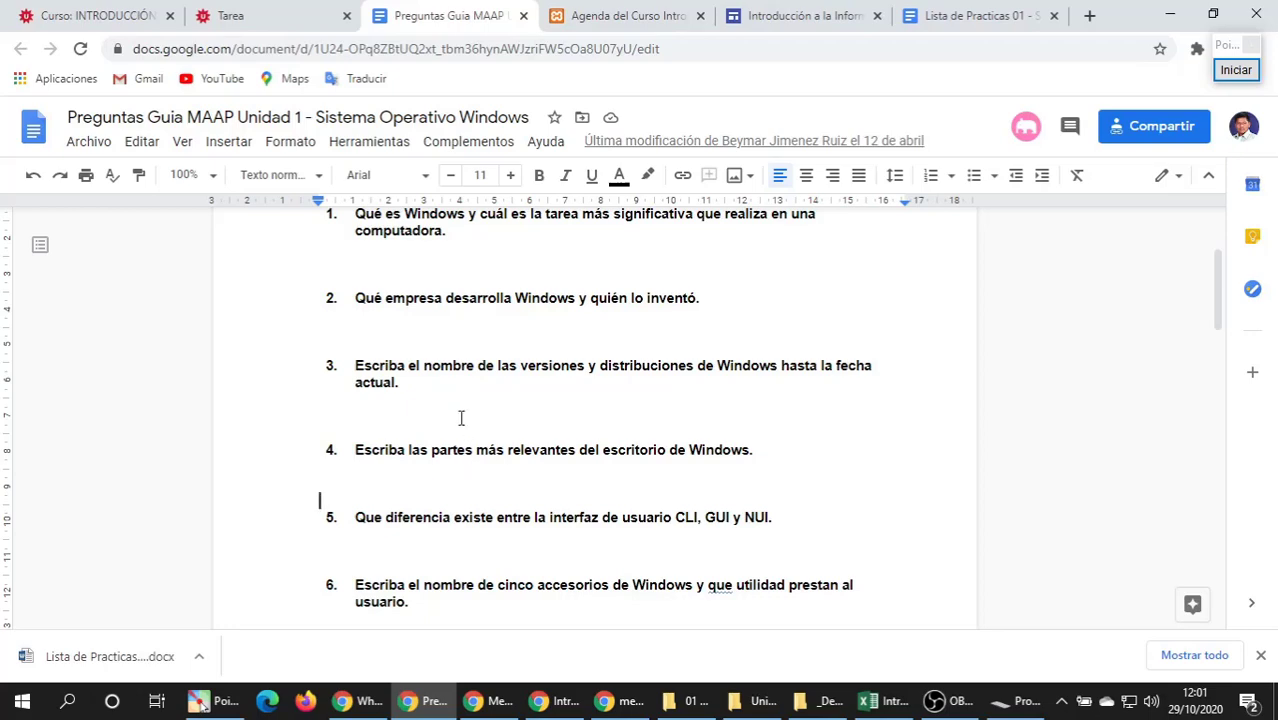
# - Return to question 1's answer space and close the questions document
pyautogui.scroll(2, 447, 398)
pyautogui.click(390, 448)
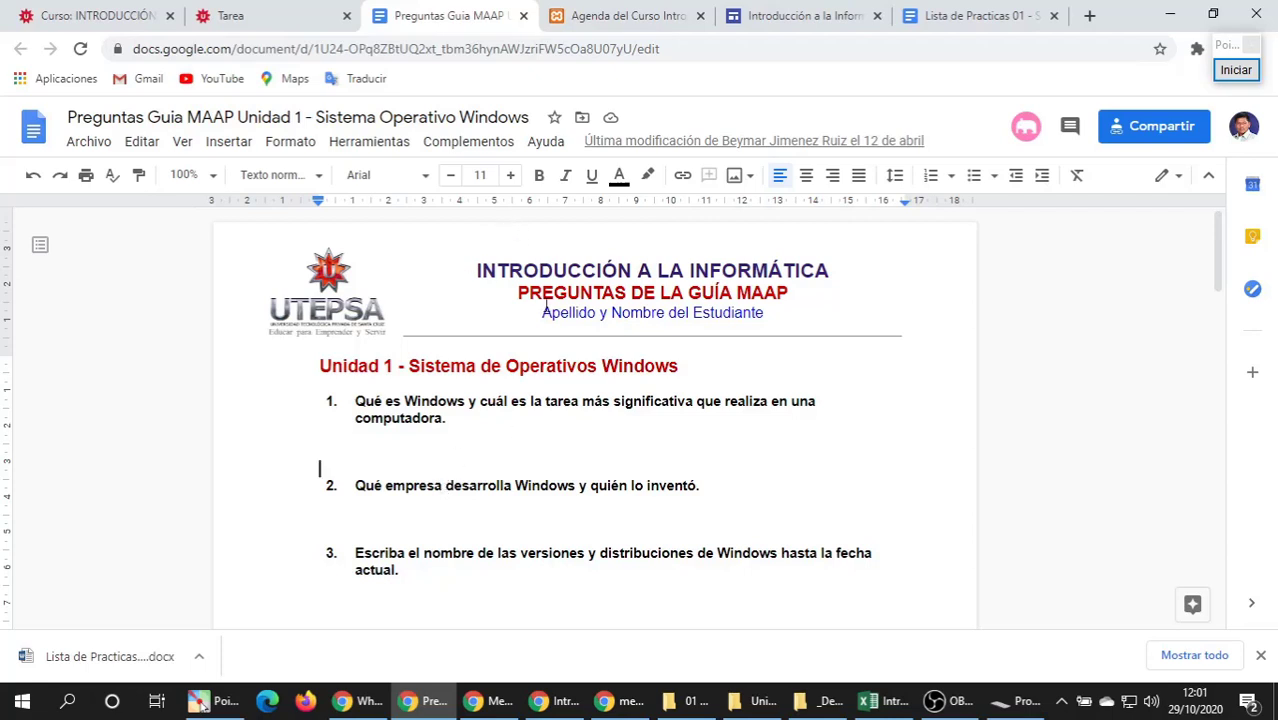
pyautogui.click(523, 15)
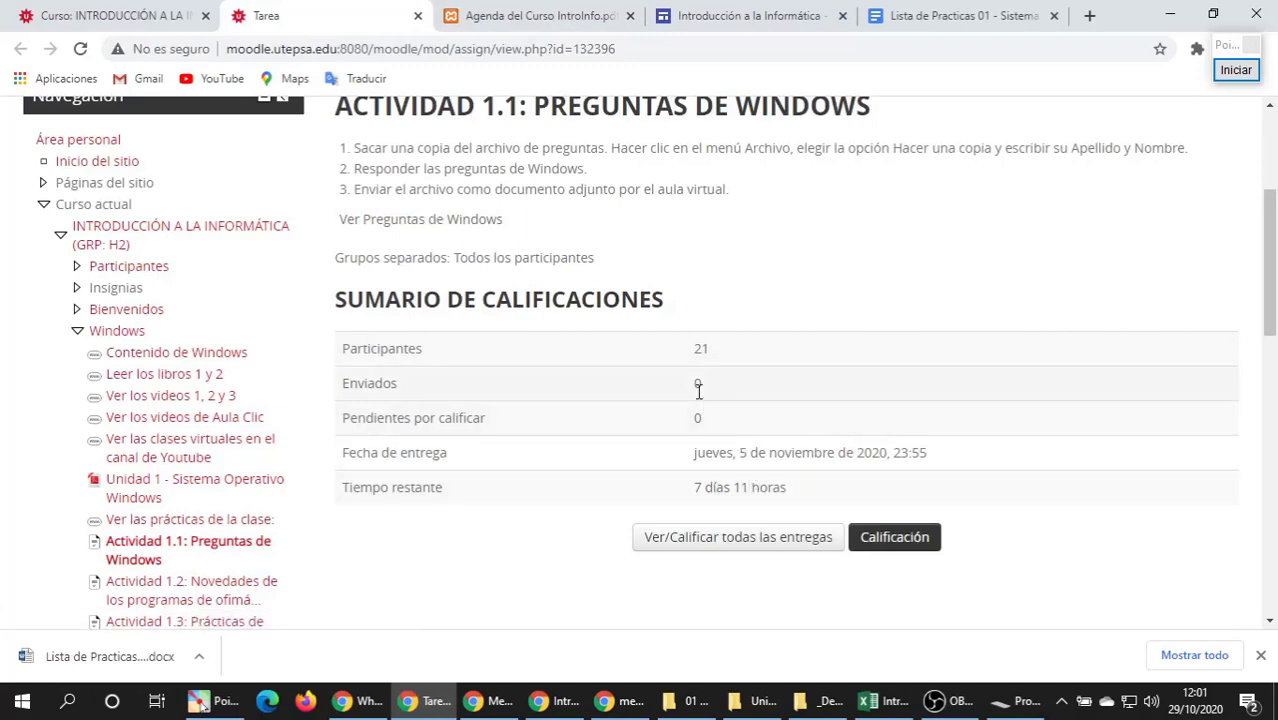
# - Compare Actividad 1.1's due date with the agenda PDF and note the 7 días 11 horas remaining
pyautogui.scroll(-1, 700, 415)
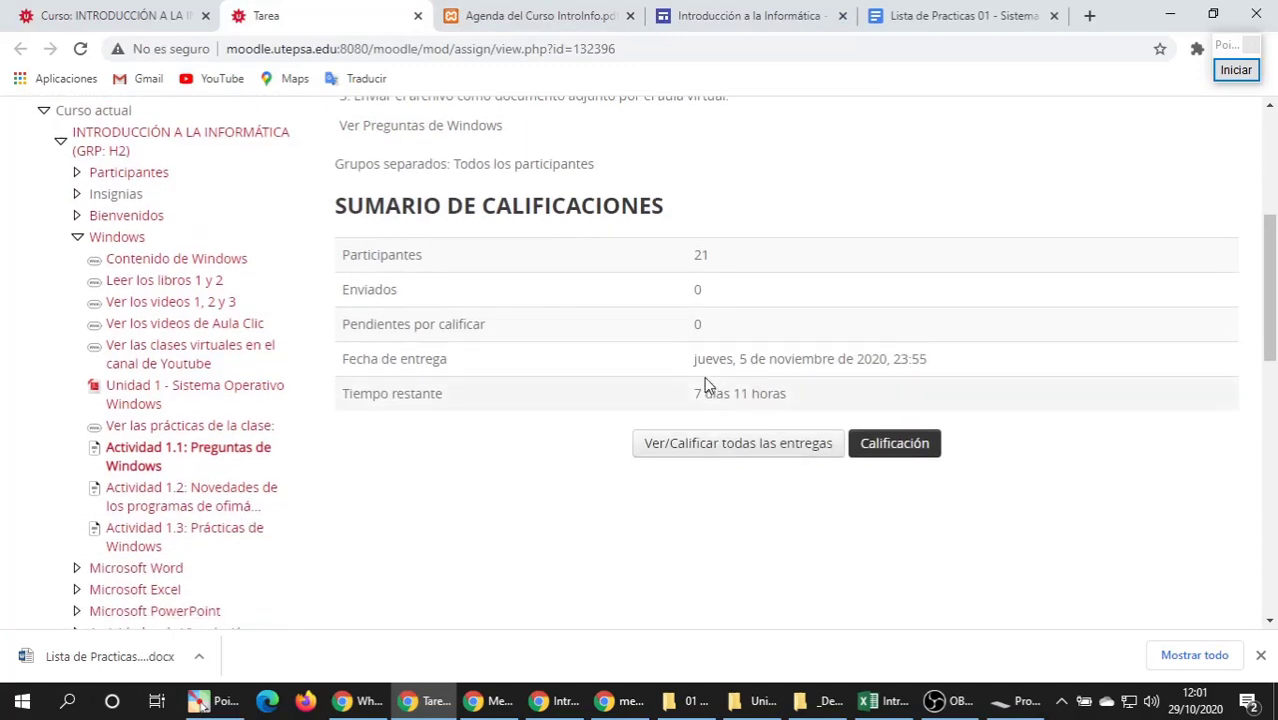
pyautogui.moveTo(696, 370); pyautogui.dragTo(955, 360)
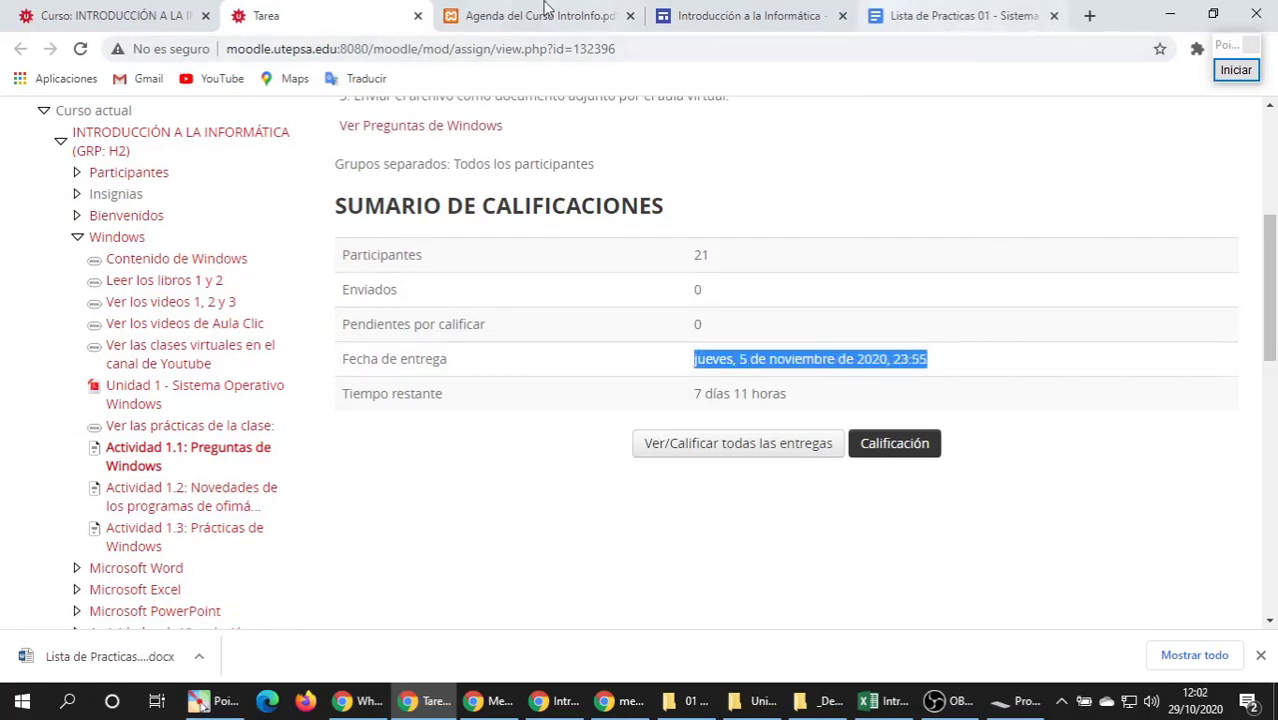
pyautogui.click(488, 17)
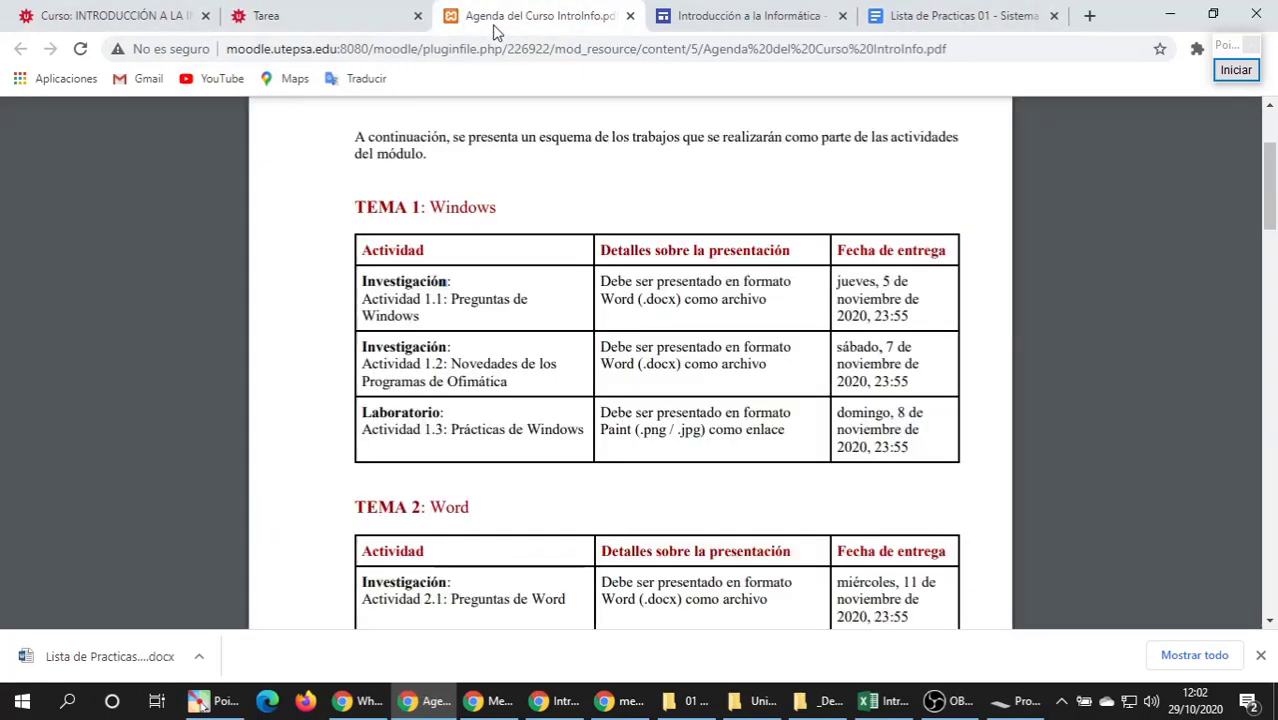
pyautogui.moveTo(836, 281); pyautogui.dragTo(914, 322)
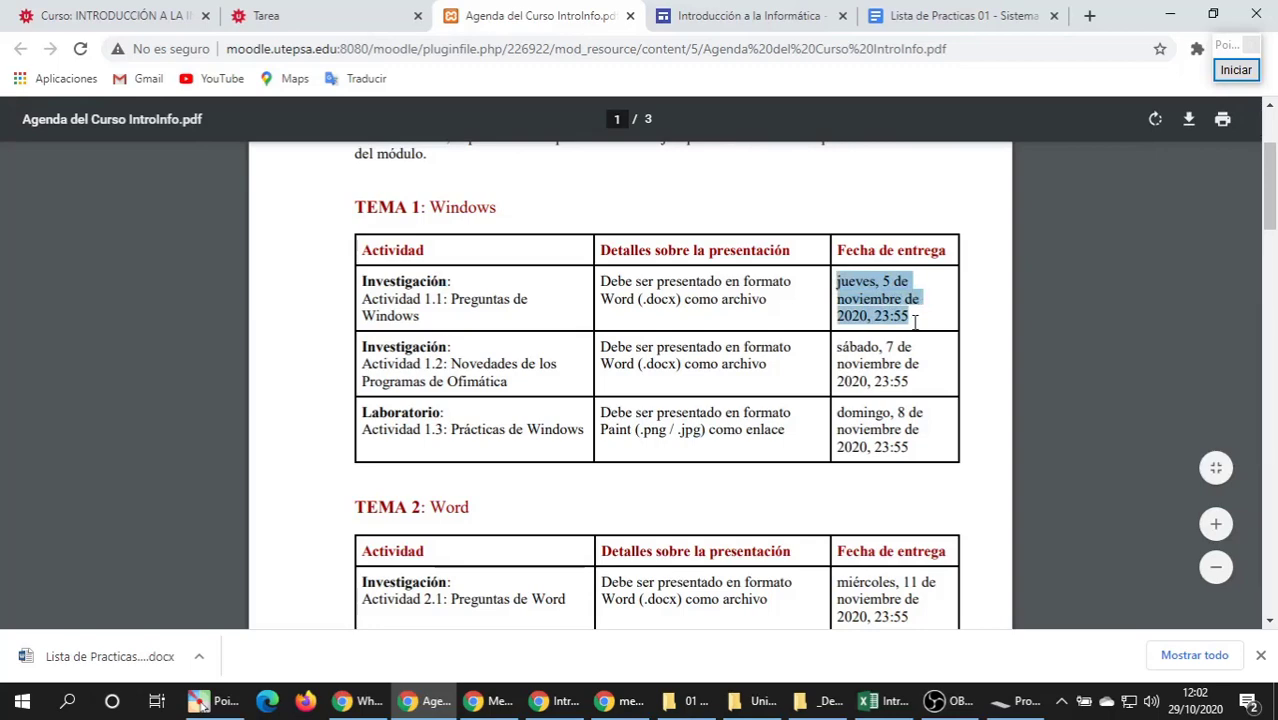
pyautogui.click(338, 17)
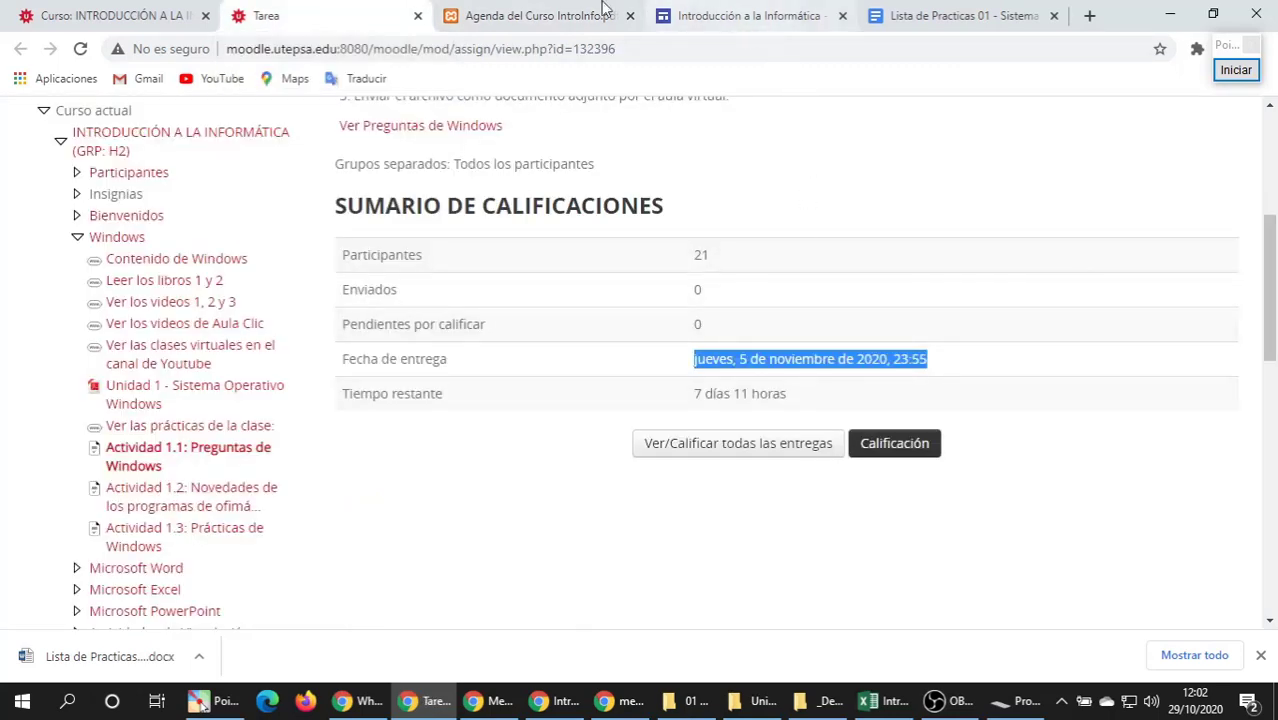
pyautogui.click(478, 16)
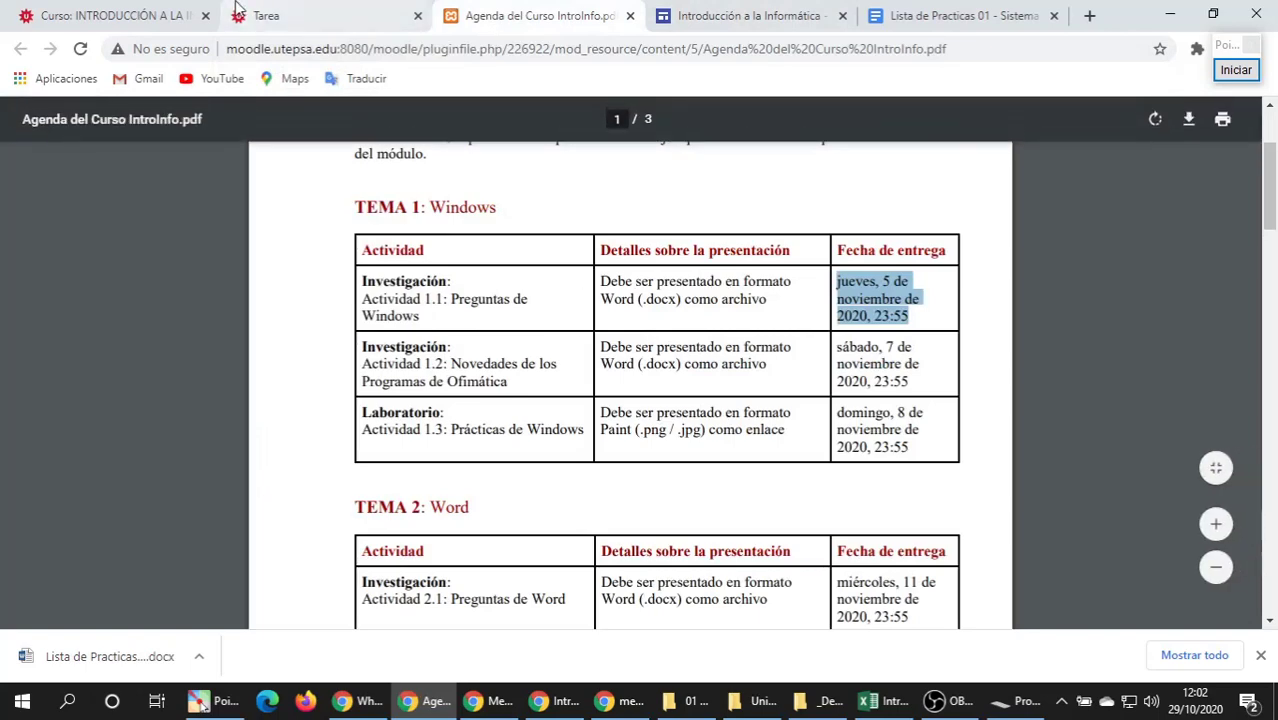
pyautogui.click(266, 16)
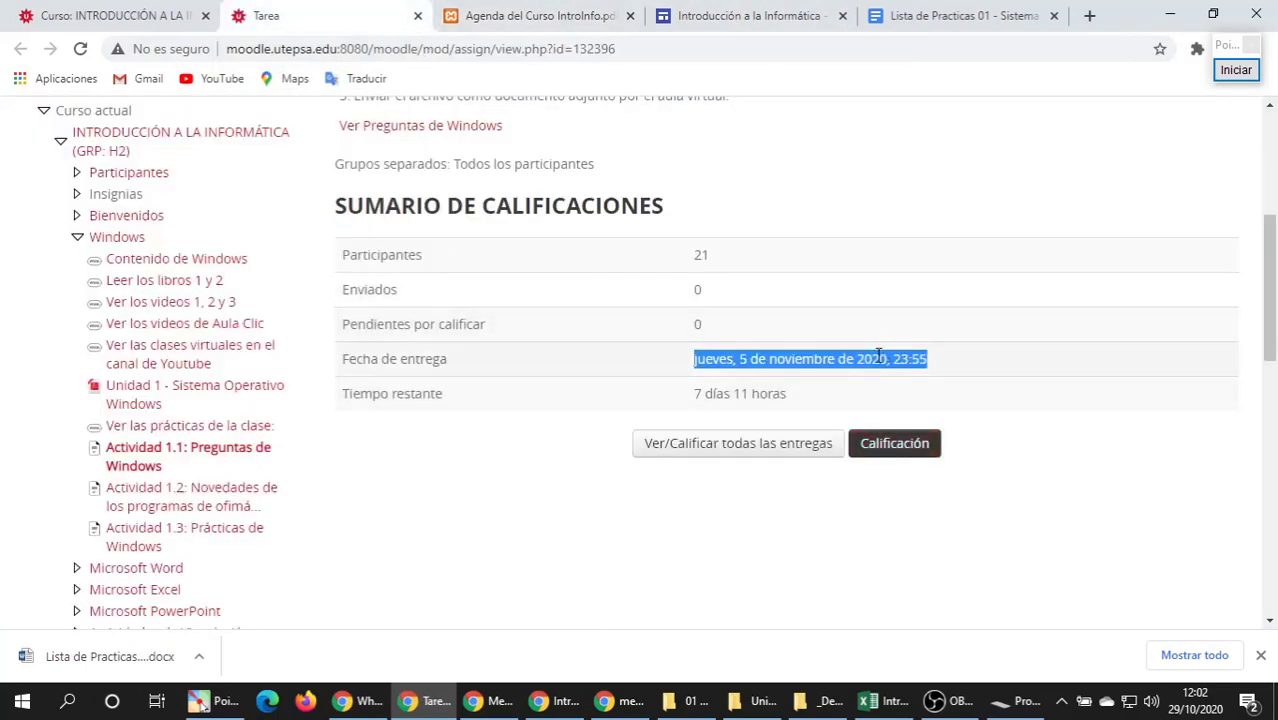
pyautogui.click(770, 359)
pyautogui.moveTo(692, 366); pyautogui.dragTo(957, 358)
pyautogui.click(709, 397)
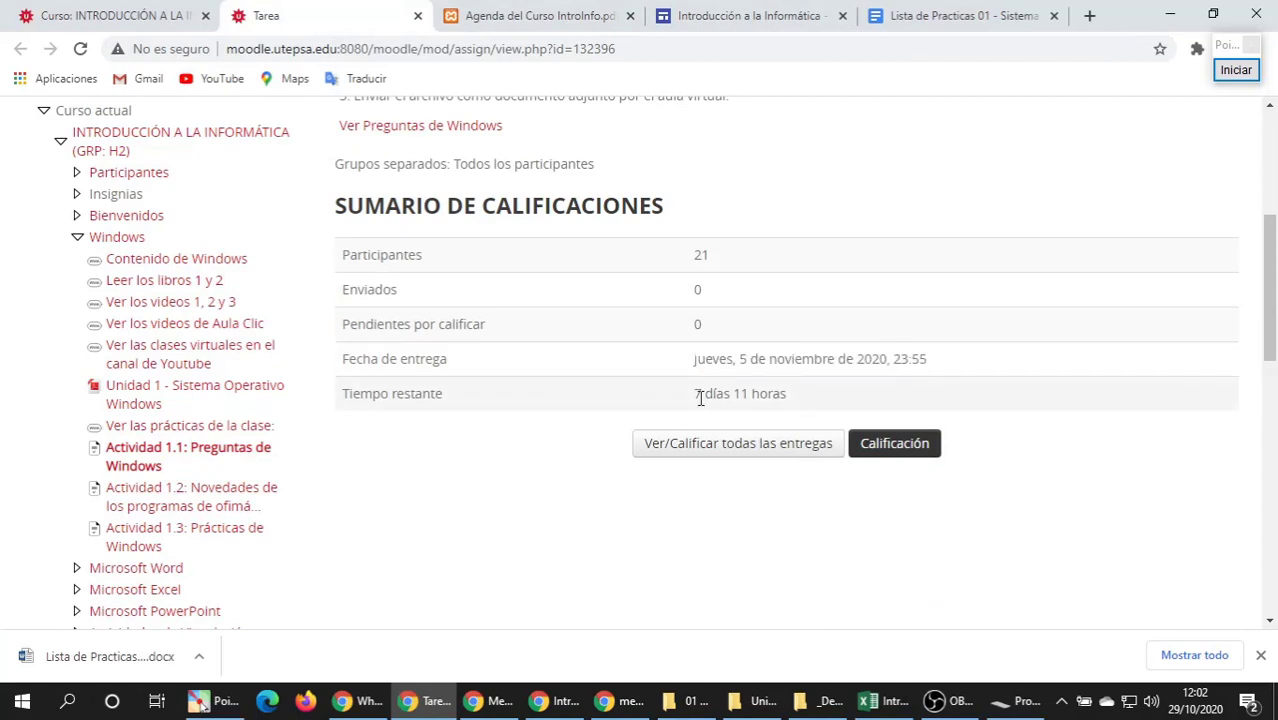
pyautogui.moveTo(695, 401); pyautogui.dragTo(843, 398)
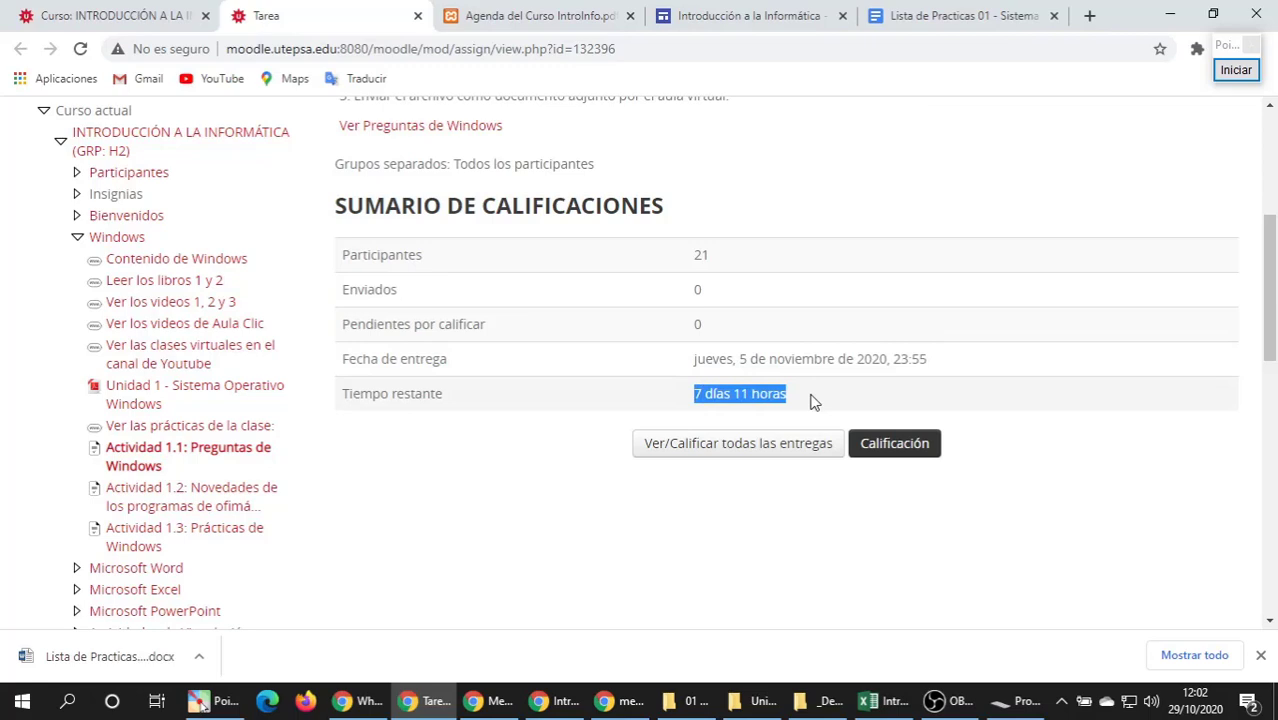
pyautogui.click(812, 401)
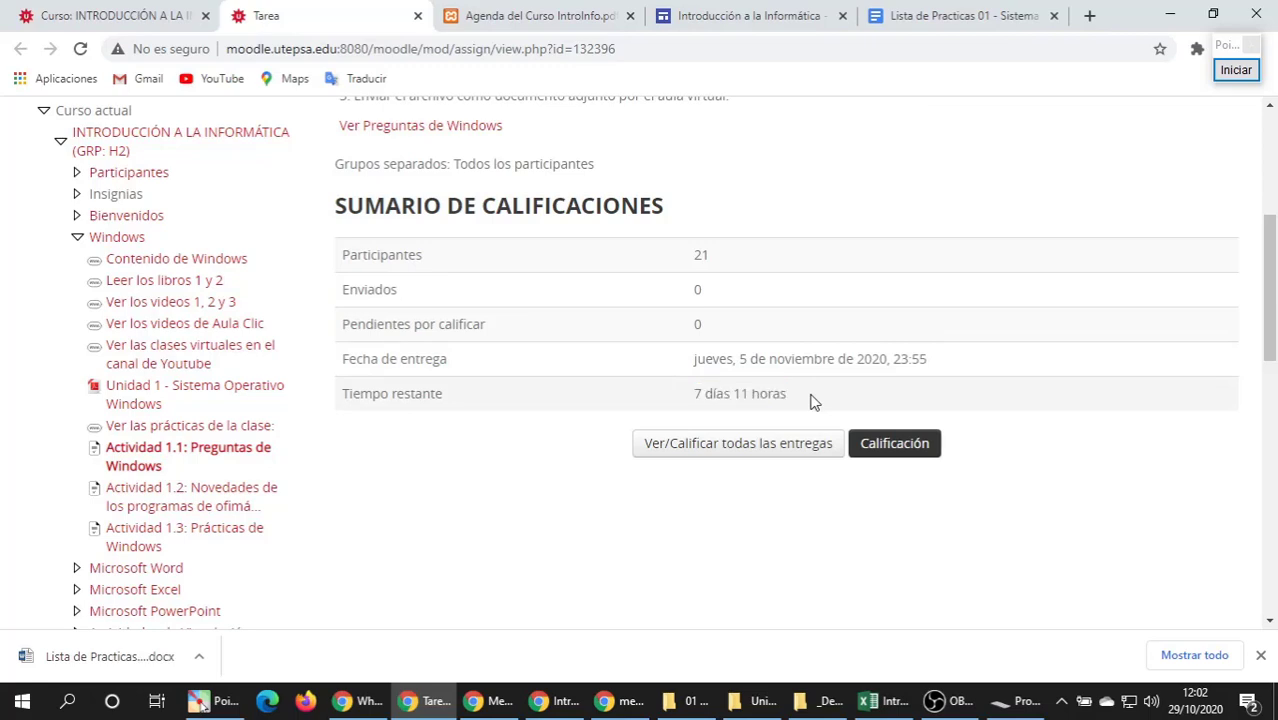
# - Open Actividad 1.1's grading page, view the feedback comment box, then close the tab
pyautogui.scroll(1, 536, 337)
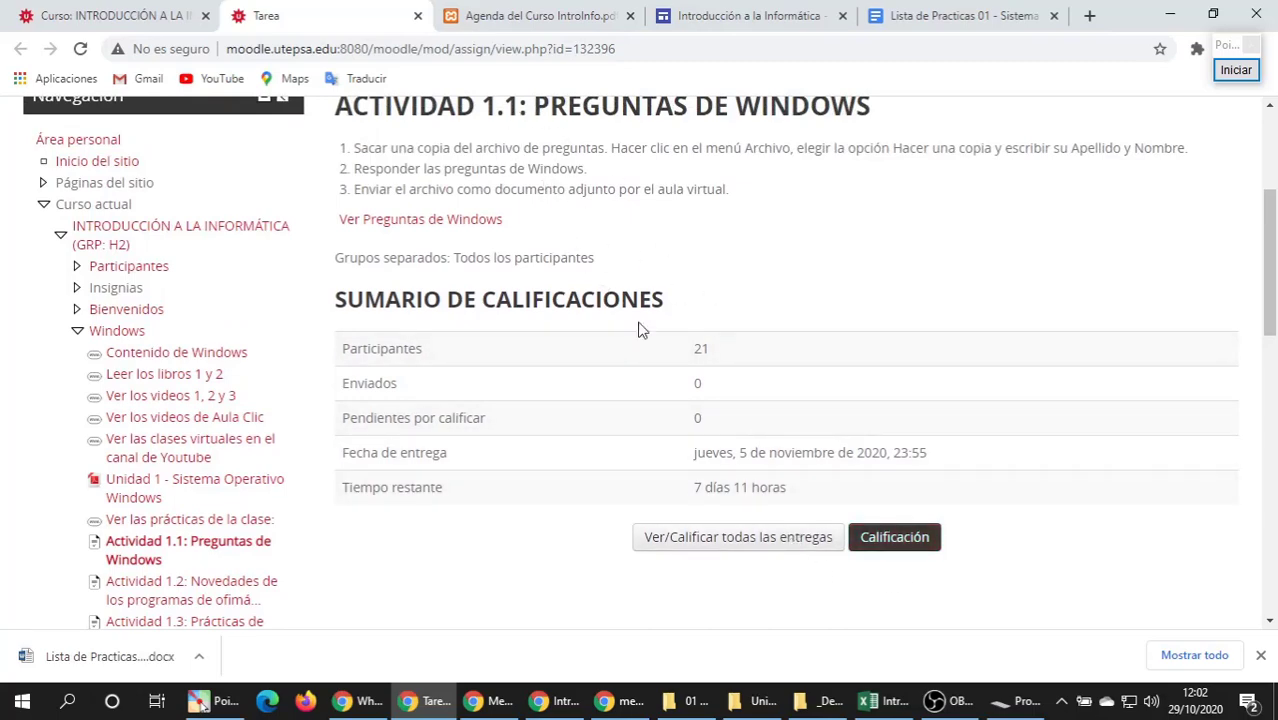
pyautogui.scroll(1, 850, 492)
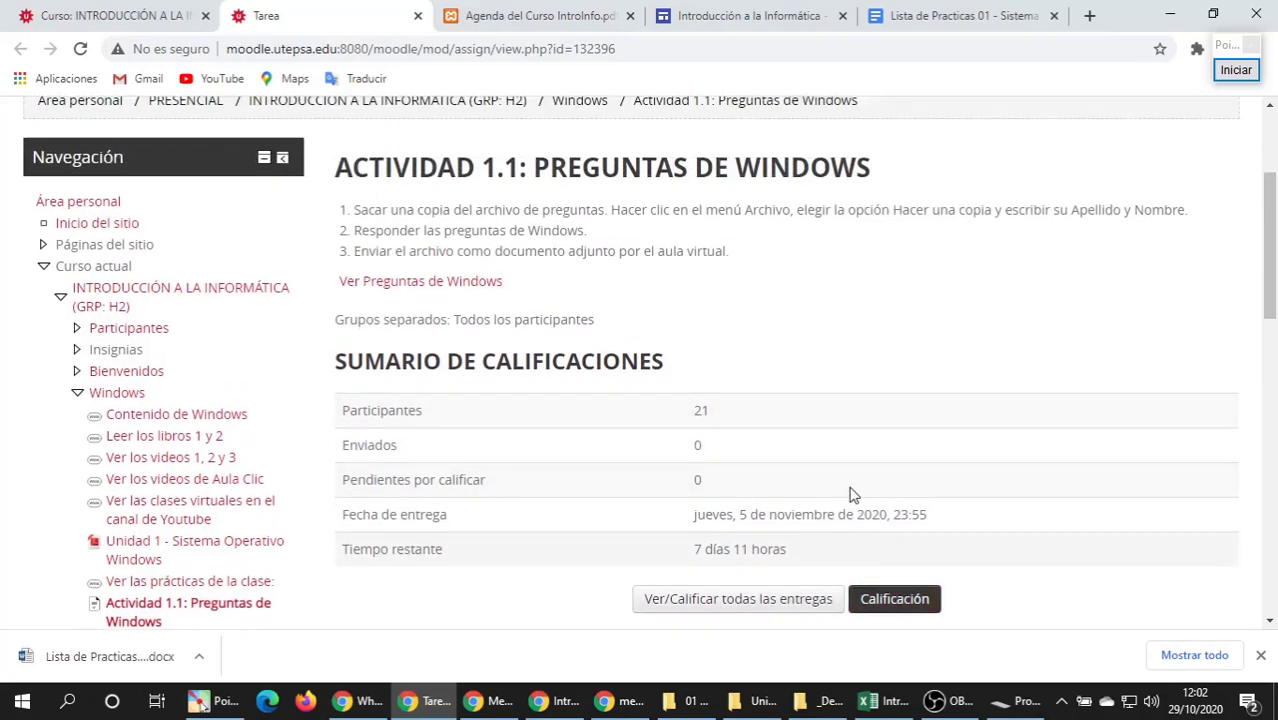
pyautogui.scroll(-1, 849, 493)
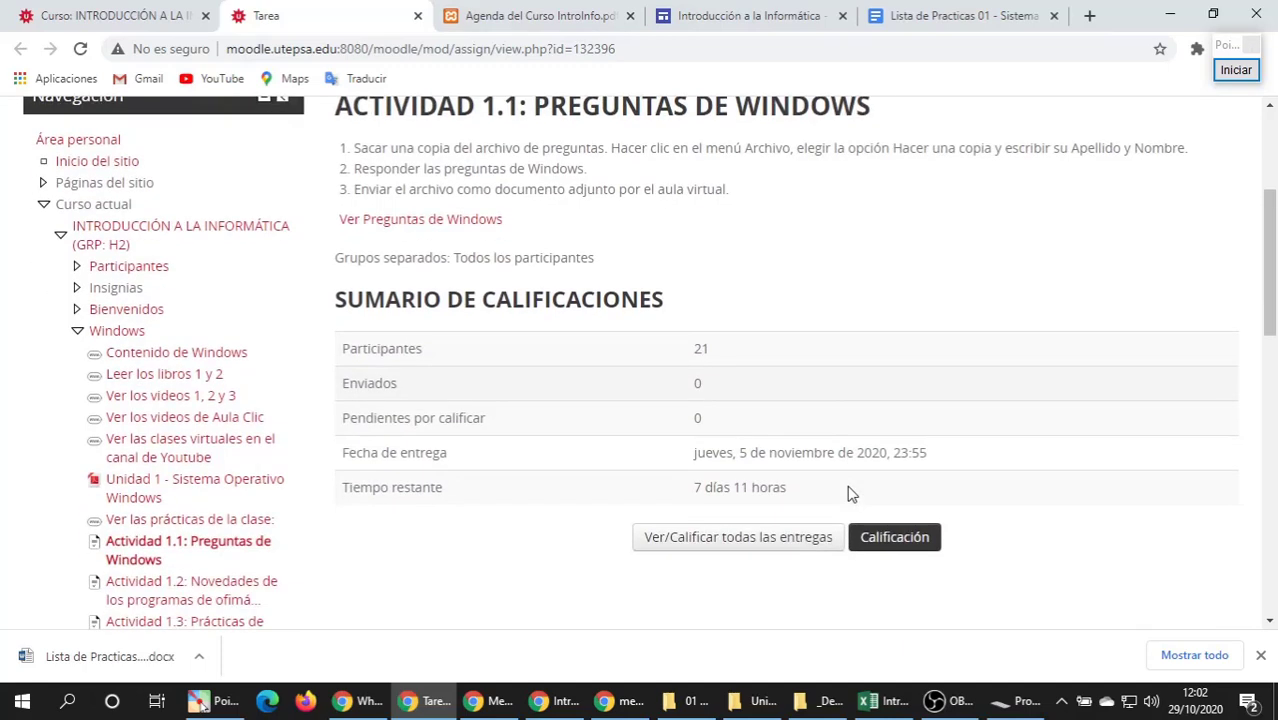
pyautogui.click(895, 541)
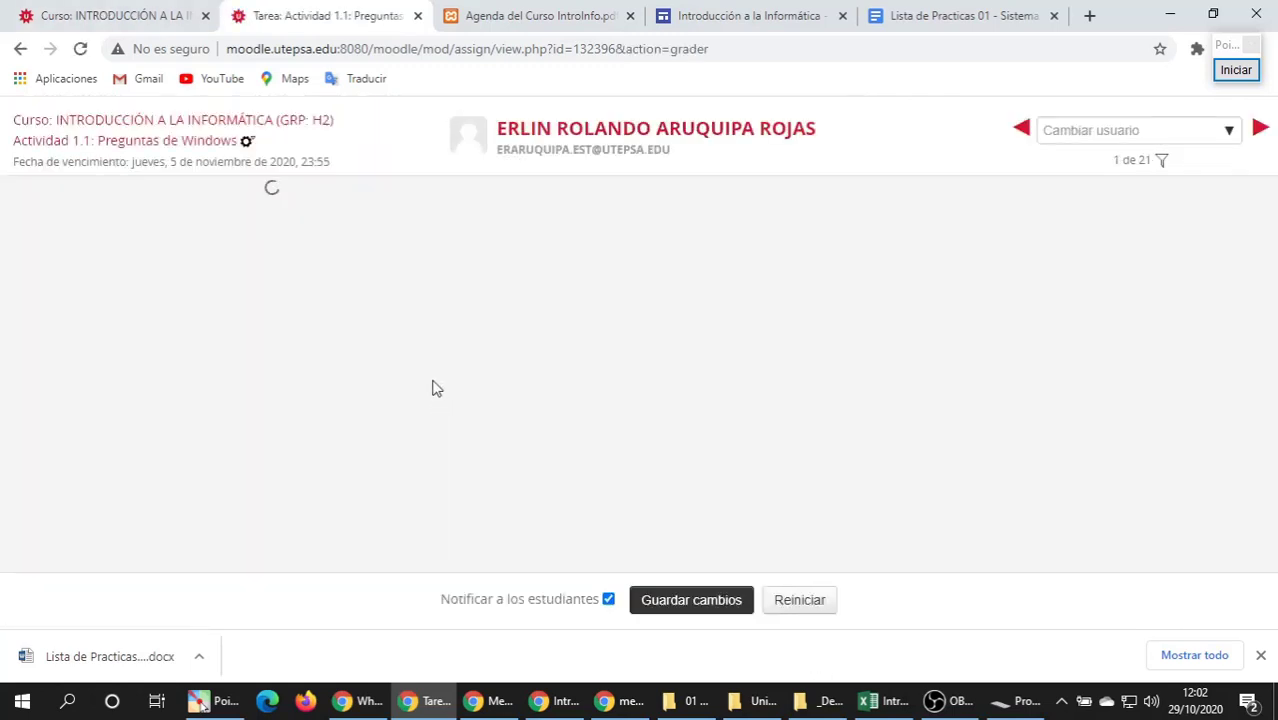
pyautogui.scroll(-1, 440, 388)
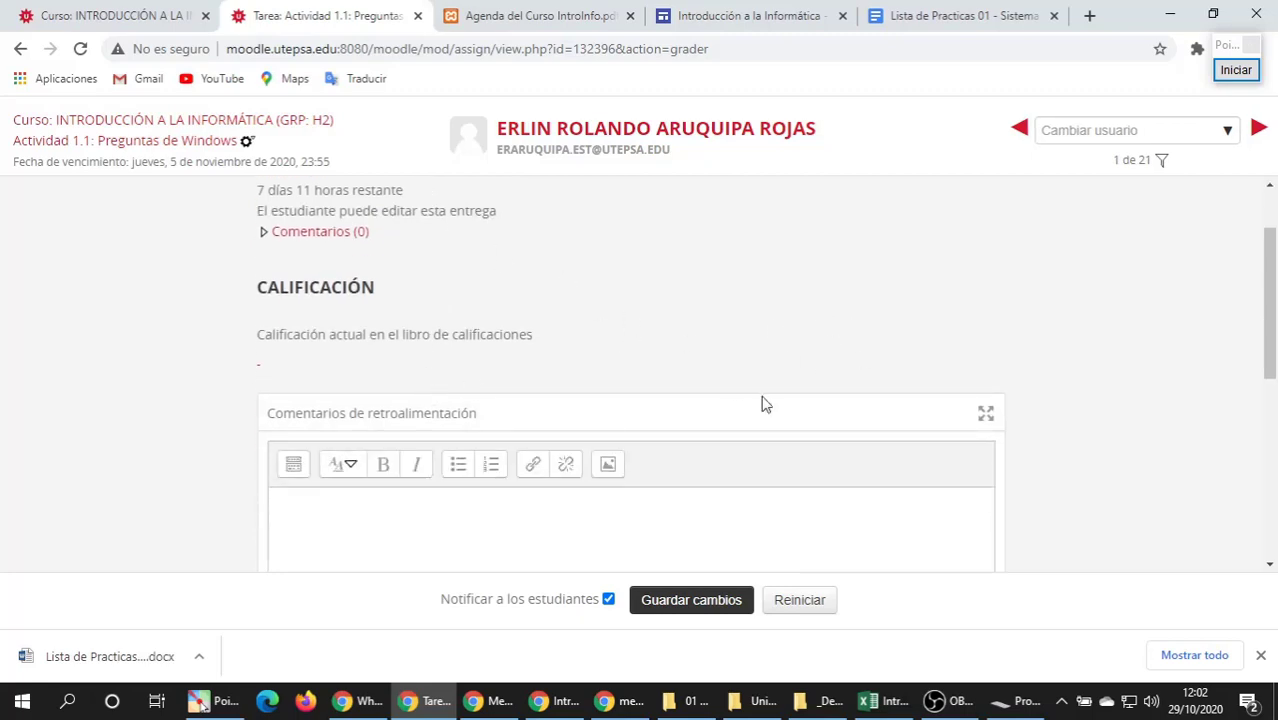
pyautogui.scroll(-2, 455, 410)
pyautogui.click(379, 354)
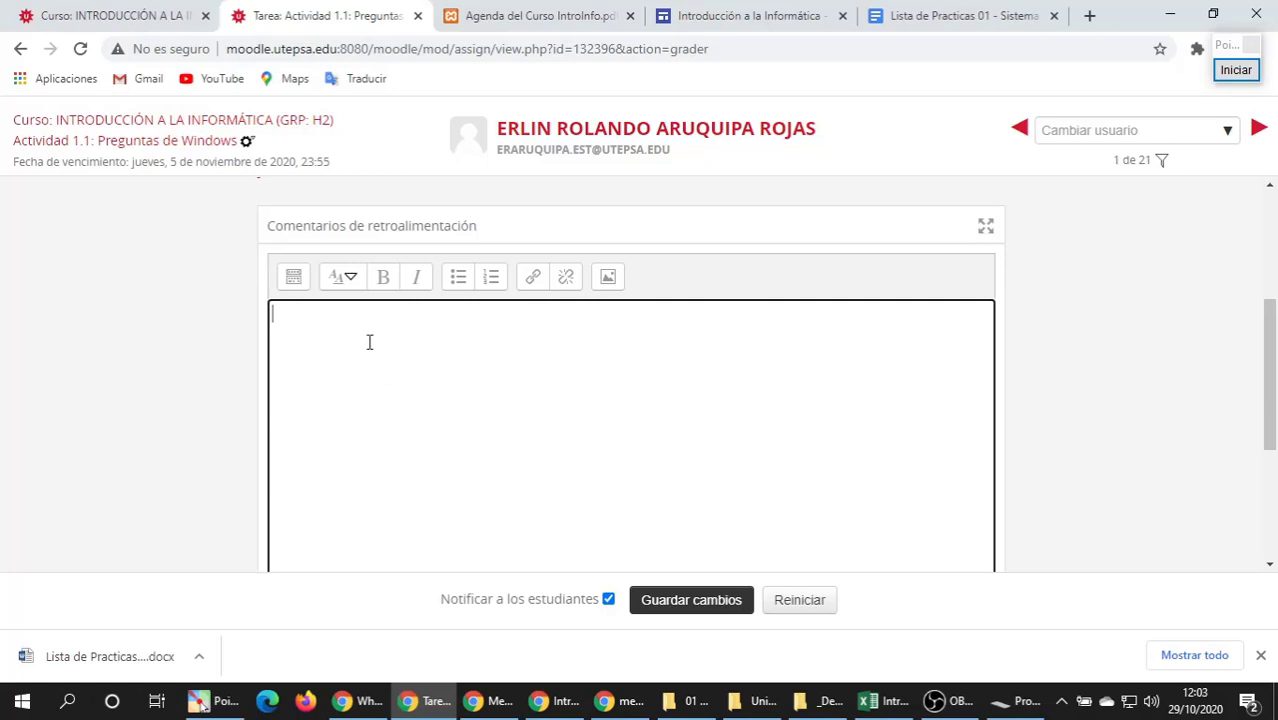
pyautogui.scroll(-1, 375, 341)
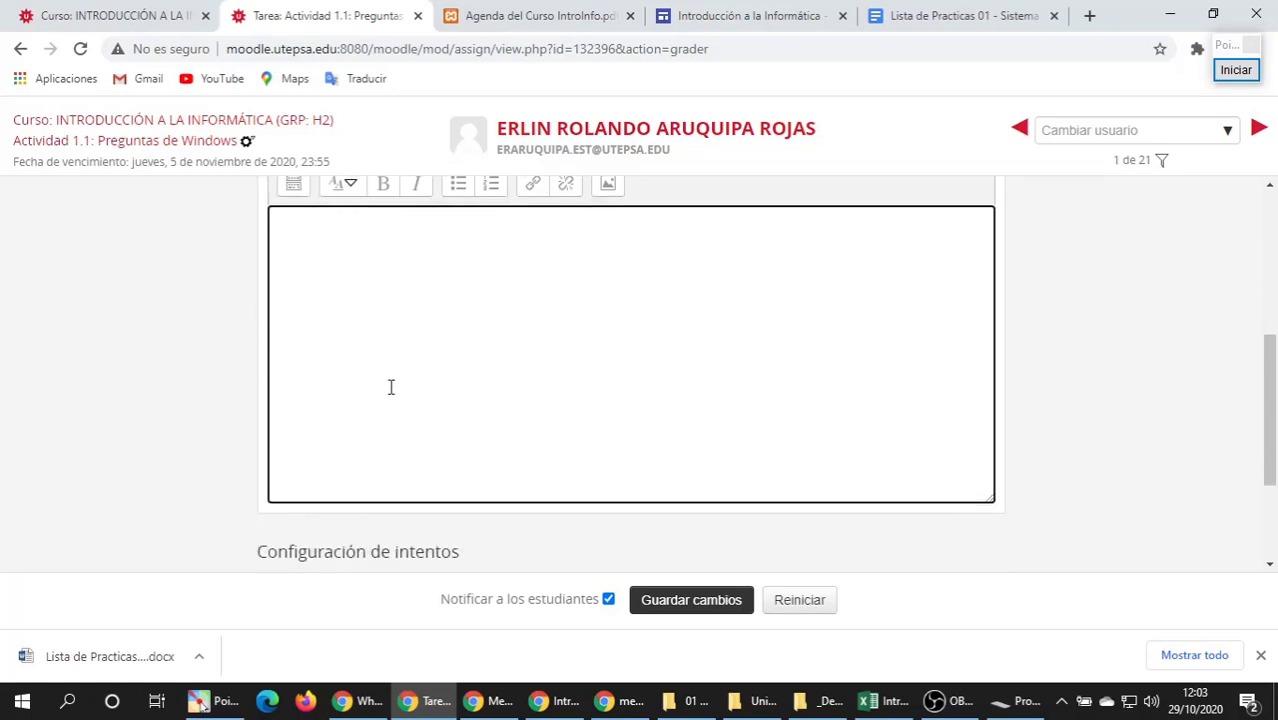
pyautogui.scroll(4, 436, 394)
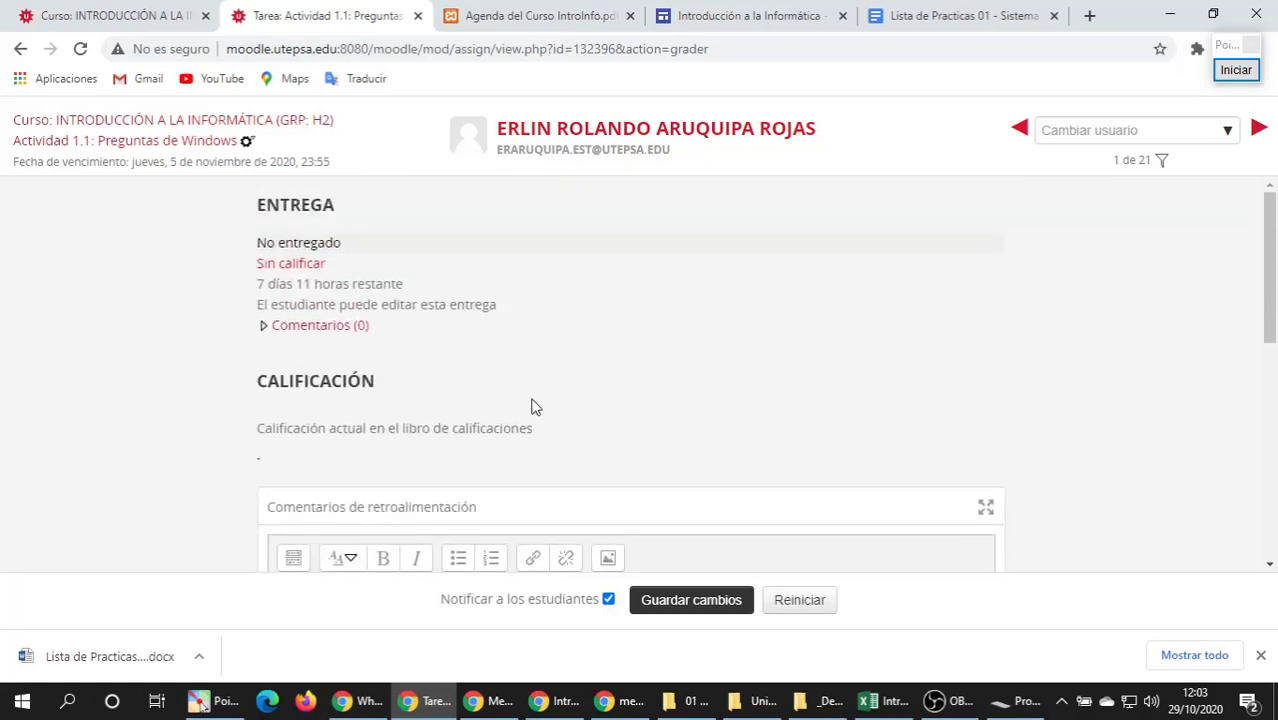
pyautogui.click(417, 15)
# - In the Microsoft Word section, bring up the link menu for Actividad 2.2: Prácticas de Word
pyautogui.click(120, 16)
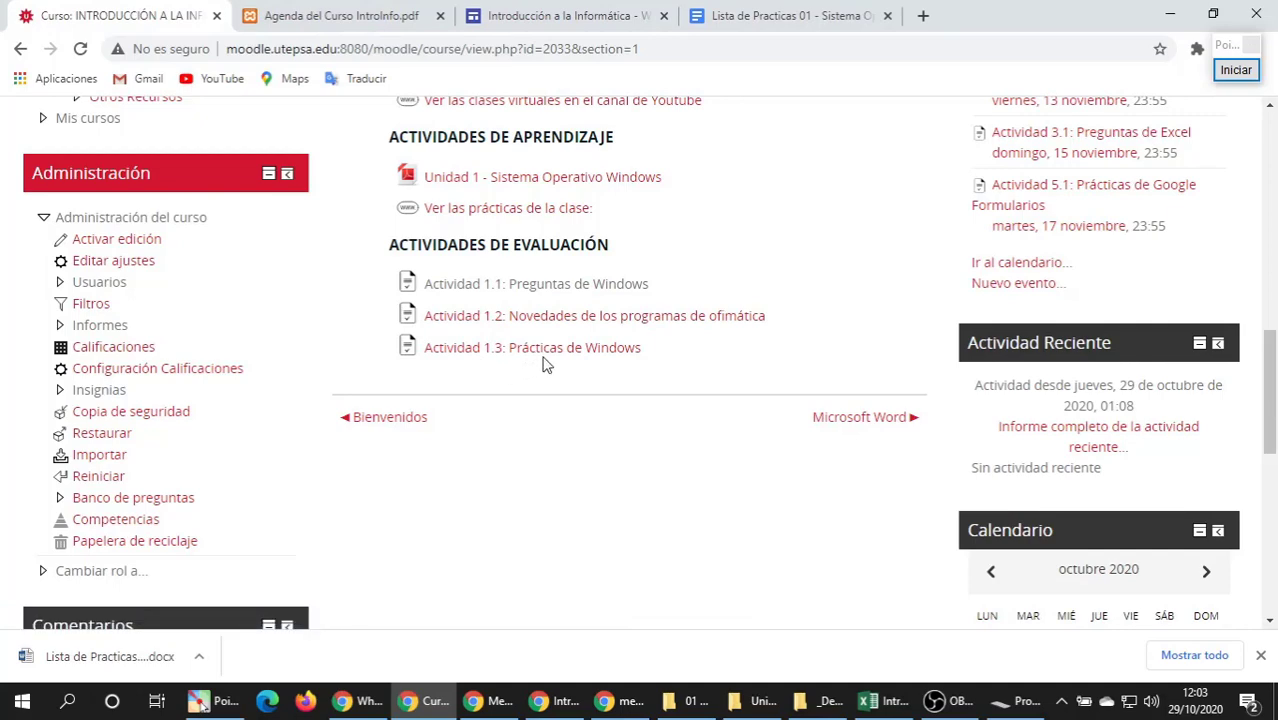
pyautogui.scroll(7, 528, 305)
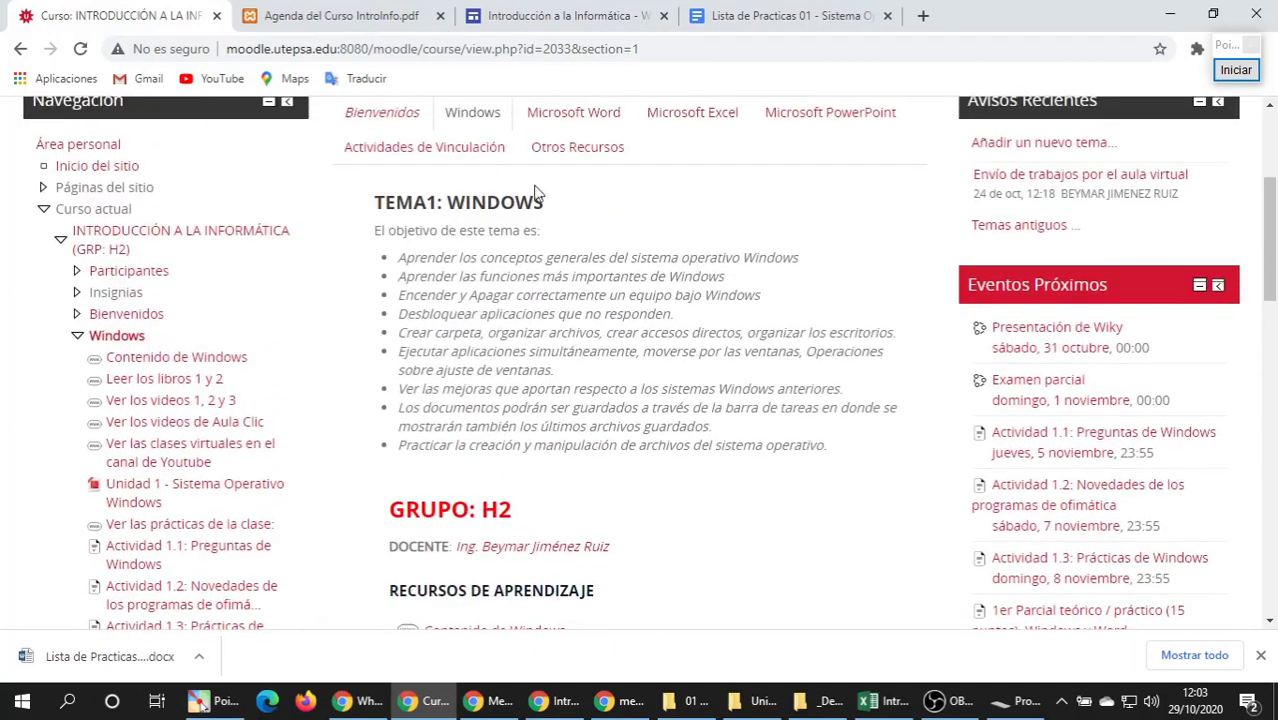
pyautogui.click(563, 118)
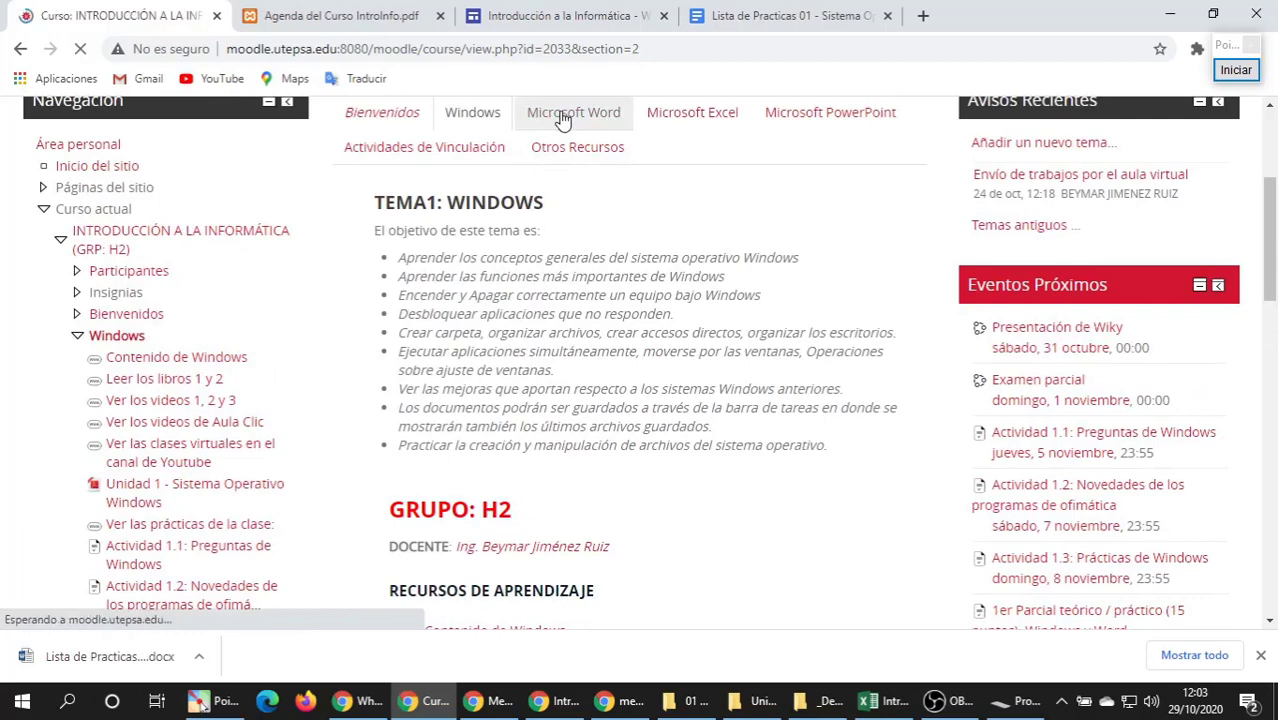
pyautogui.scroll(-4, 605, 485)
pyautogui.scroll(-5, 605, 485)
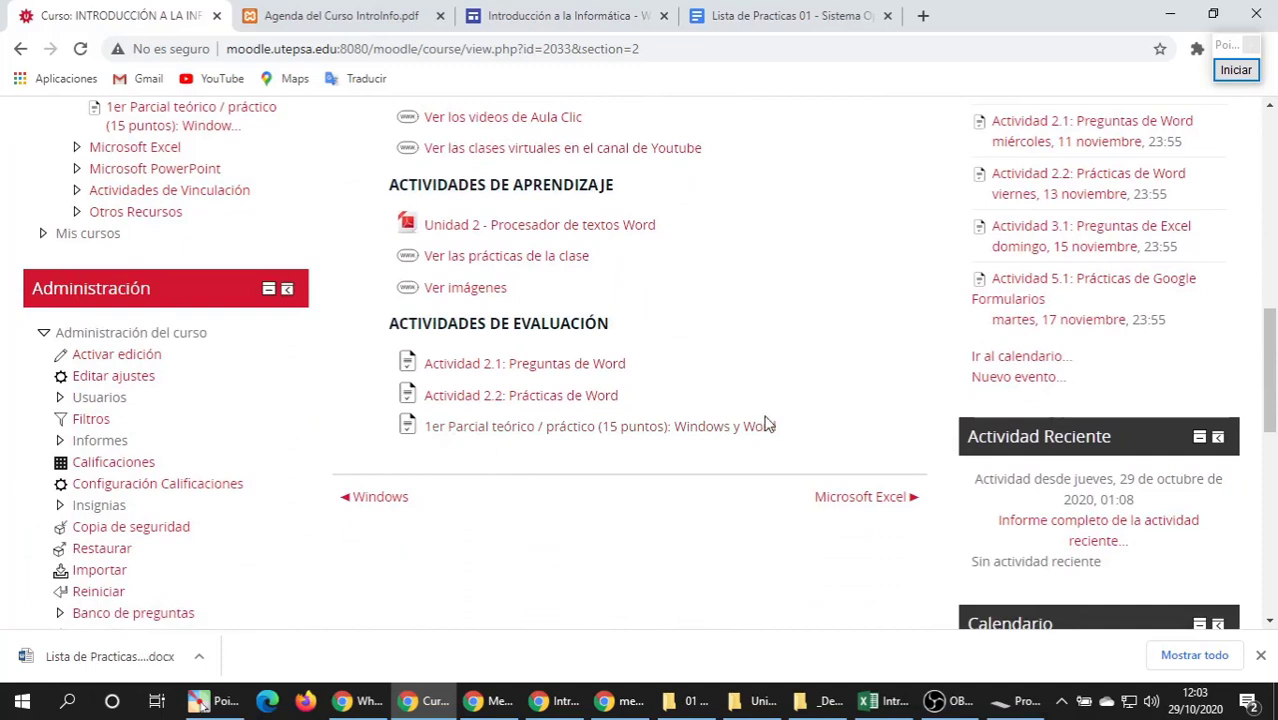
pyautogui.moveTo(813, 442); pyautogui.dragTo(481, 446)
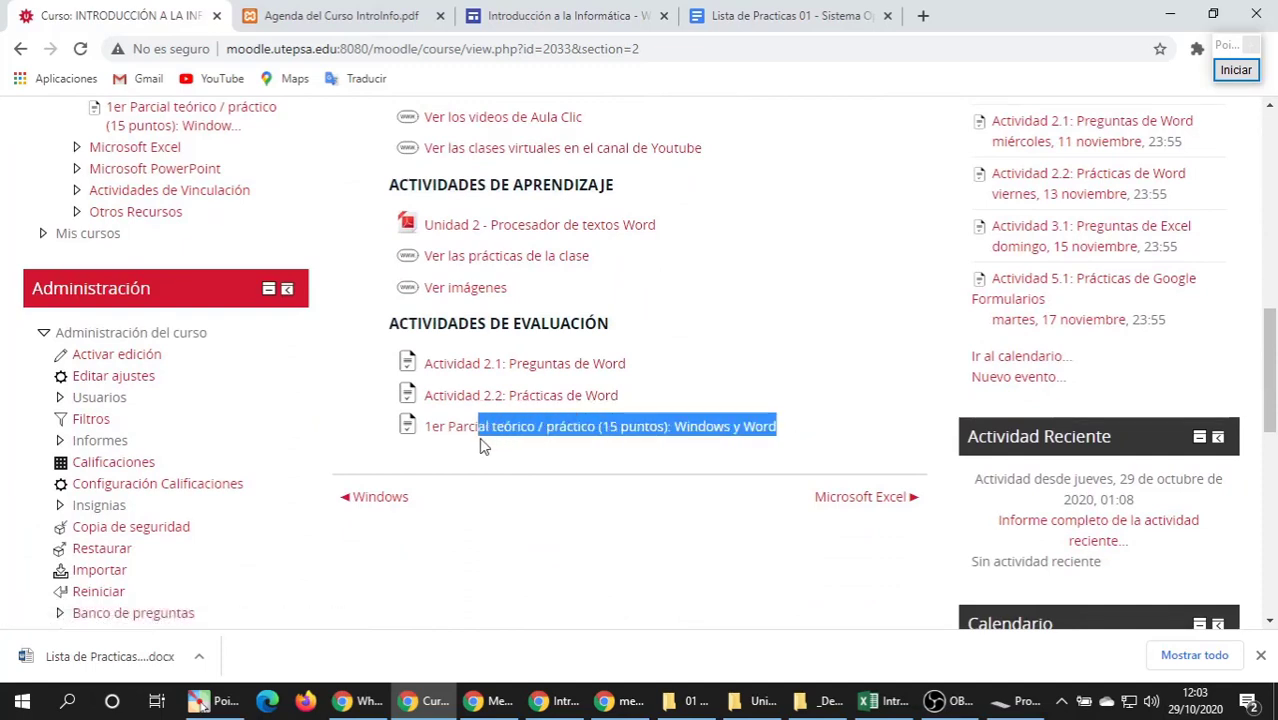
pyautogui.click(570, 465)
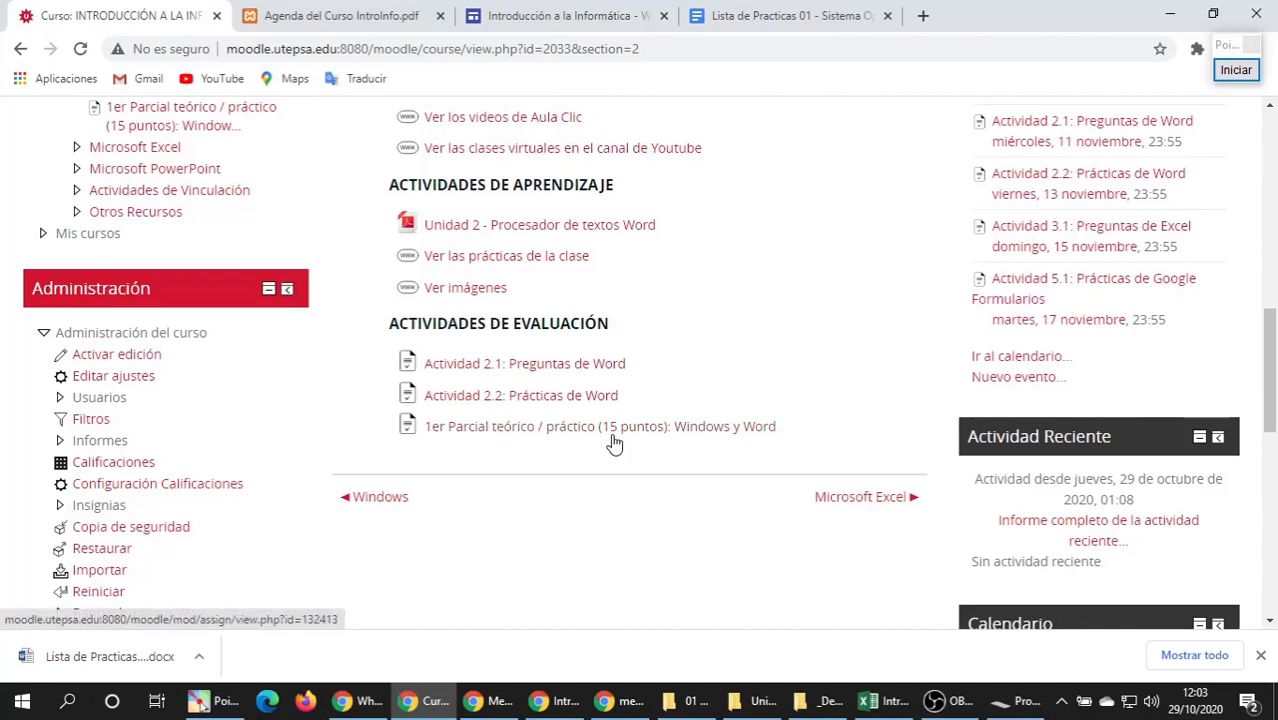
pyautogui.rightClick(544, 369)
pyautogui.rightClick(510, 394)
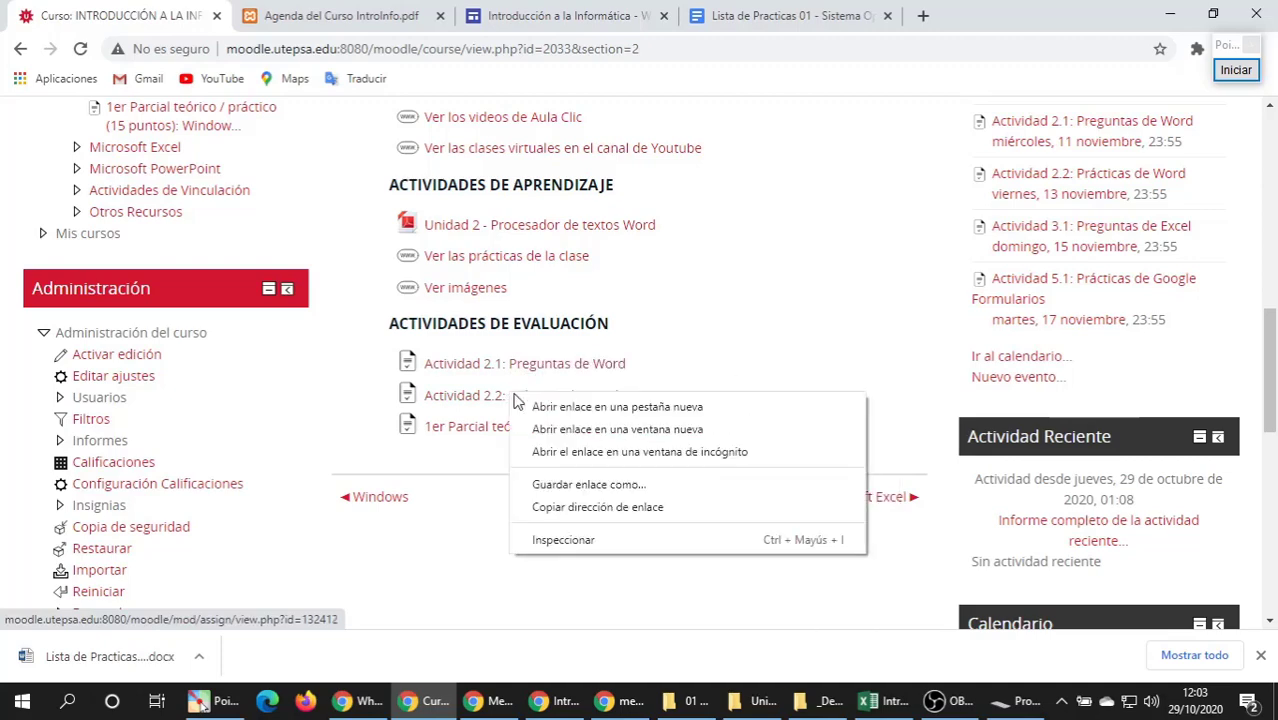
pyautogui.click(577, 407)
pyautogui.click(357, 17)
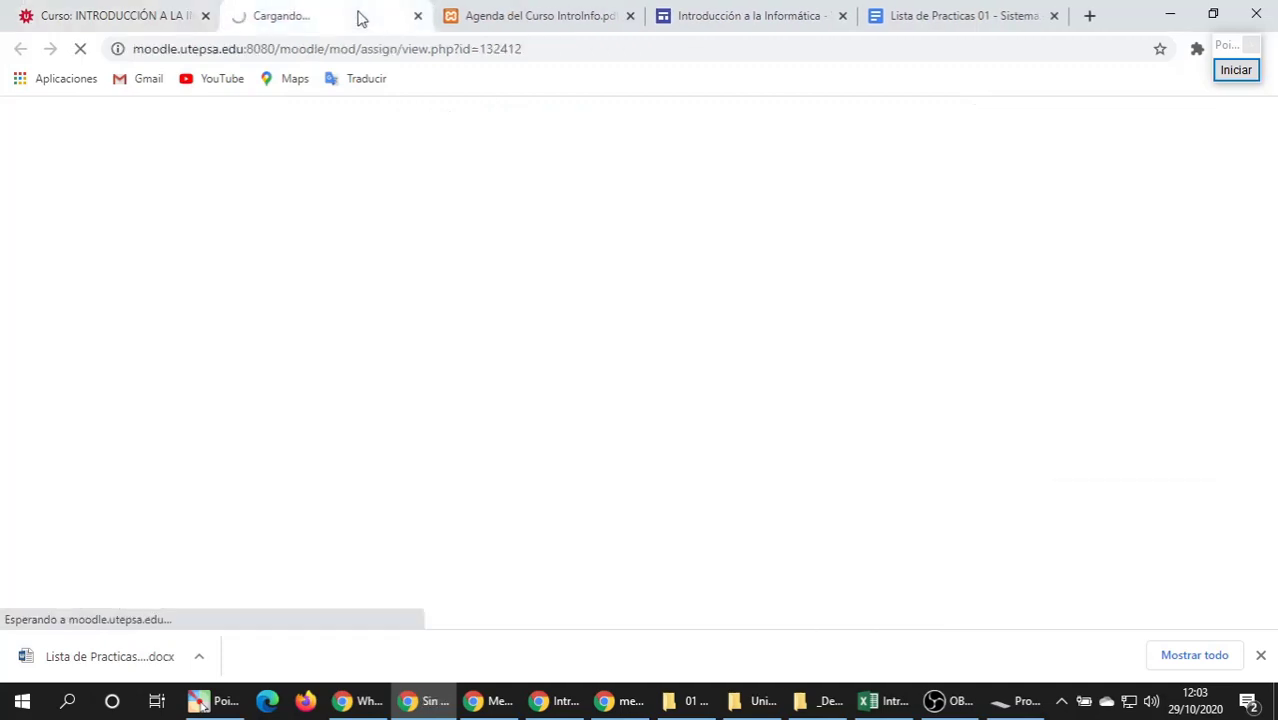
pyautogui.scroll(-3, 770, 425)
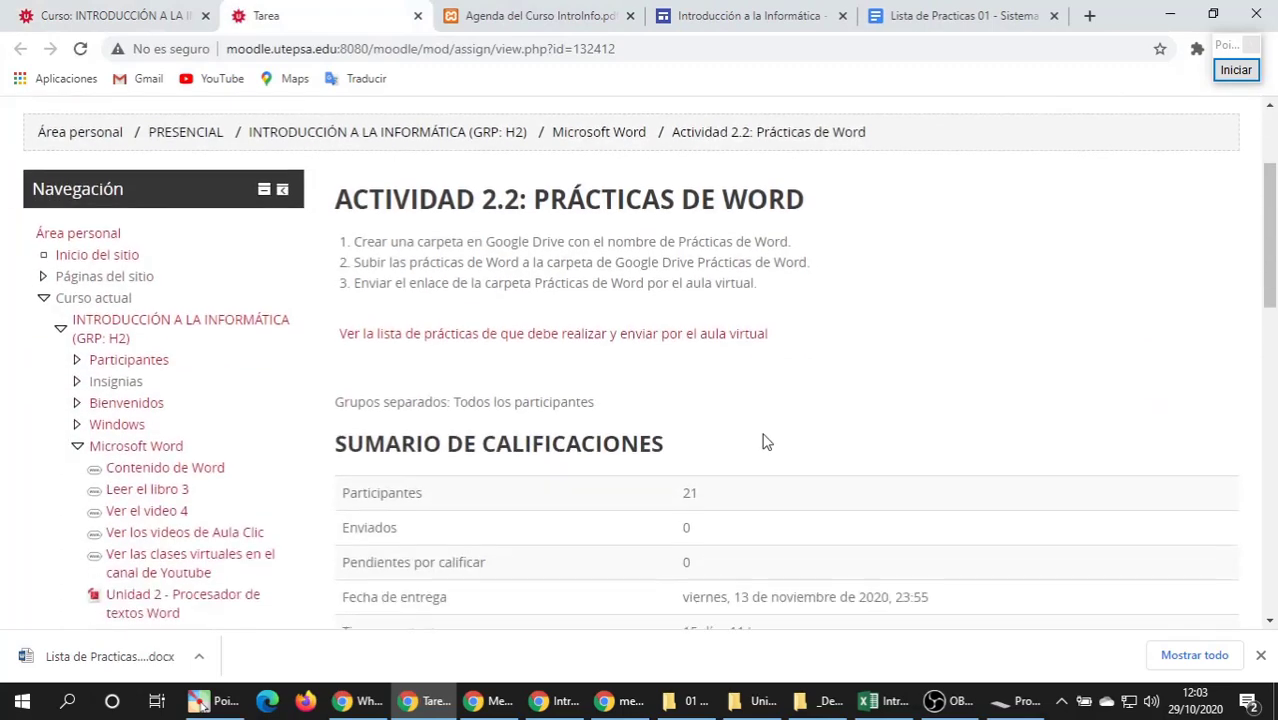
pyautogui.scroll(-1, 767, 444)
pyautogui.moveTo(677, 424); pyautogui.dragTo(987, 425)
pyautogui.moveTo(681, 447); pyautogui.dragTo(828, 454)
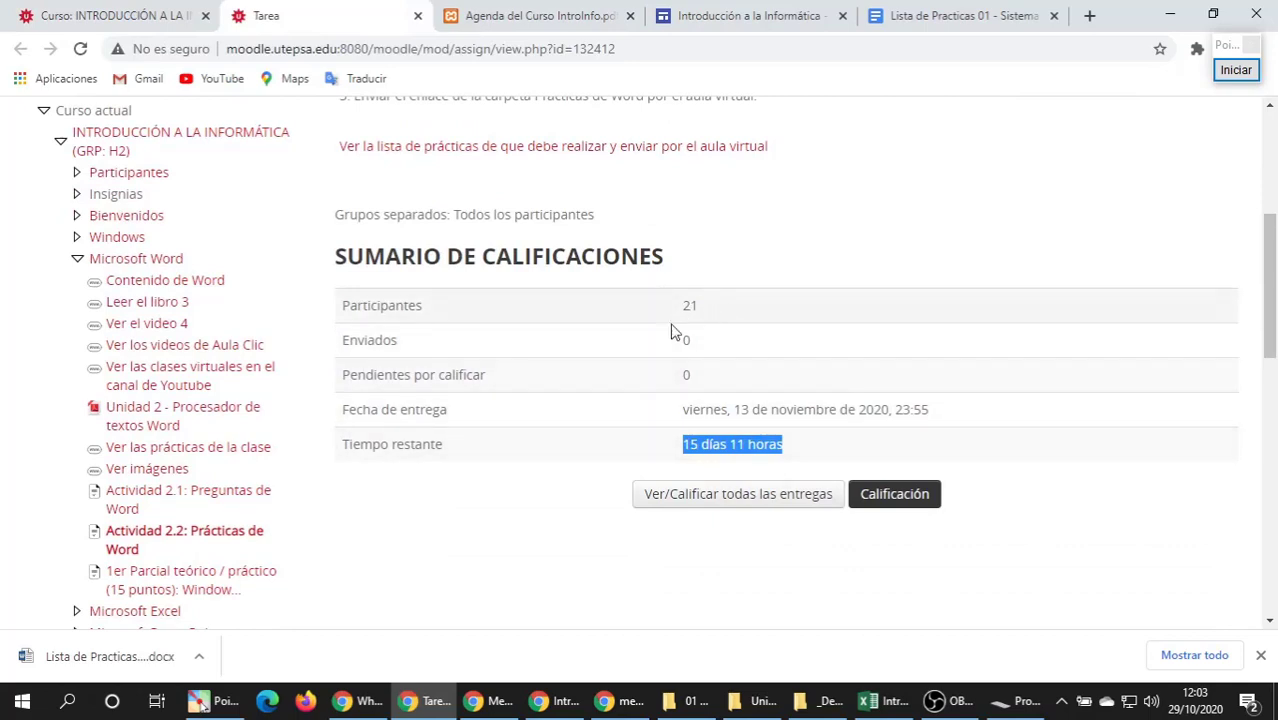
pyautogui.click(708, 574)
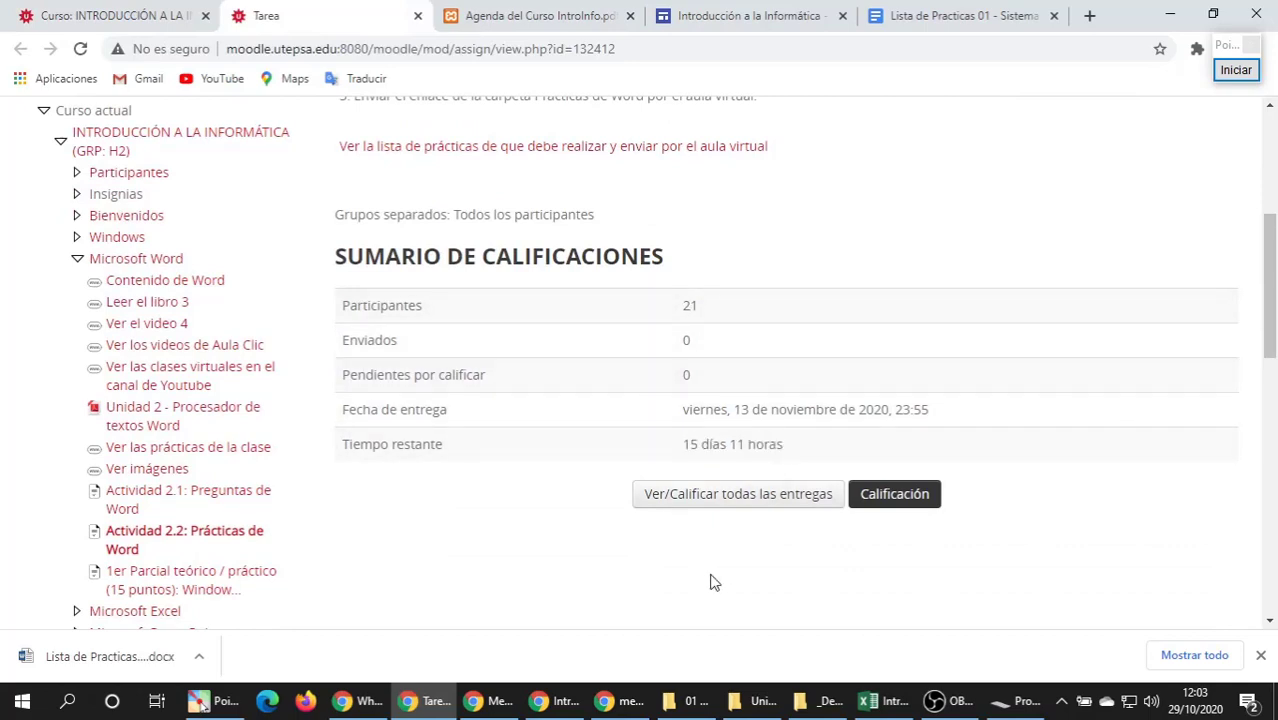
pyautogui.click(418, 15)
pyautogui.scroll(3, 722, 491)
pyautogui.scroll(5, 725, 490)
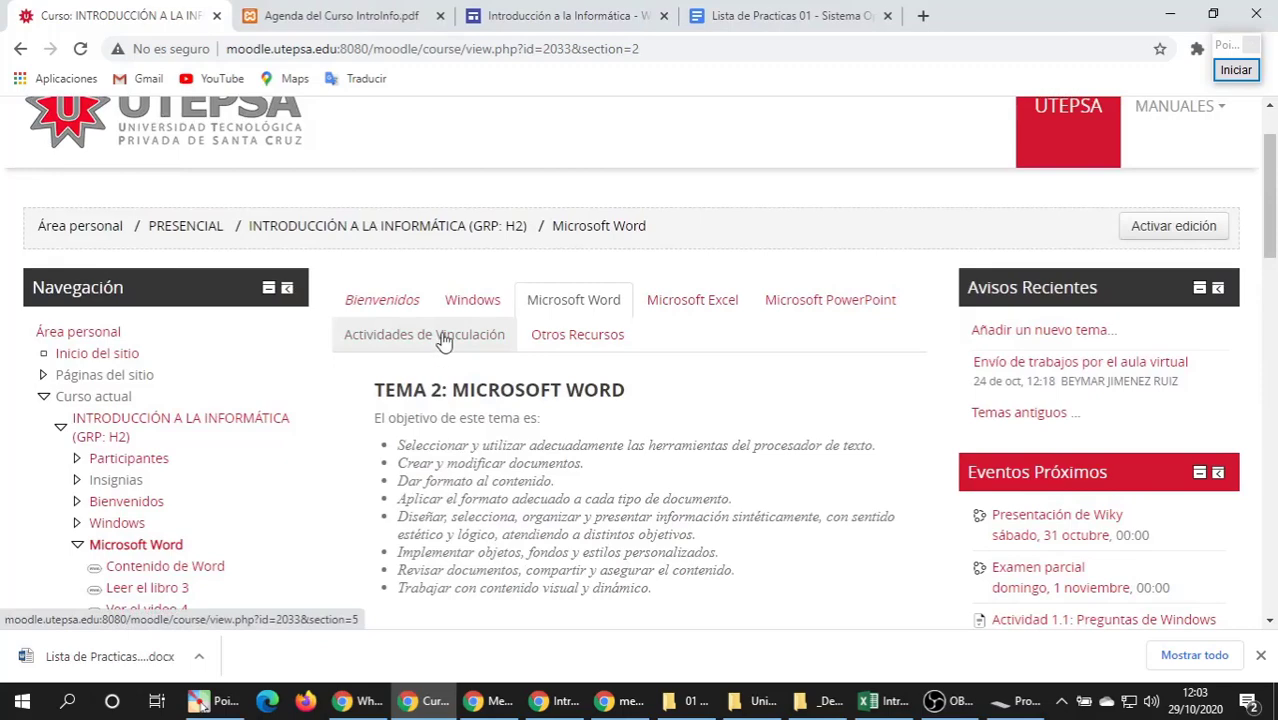
# - Browse the Actividades de Vinculación evaluation activities, including Enviar Proyecto Final (40 puntos)
pyautogui.click(444, 338)
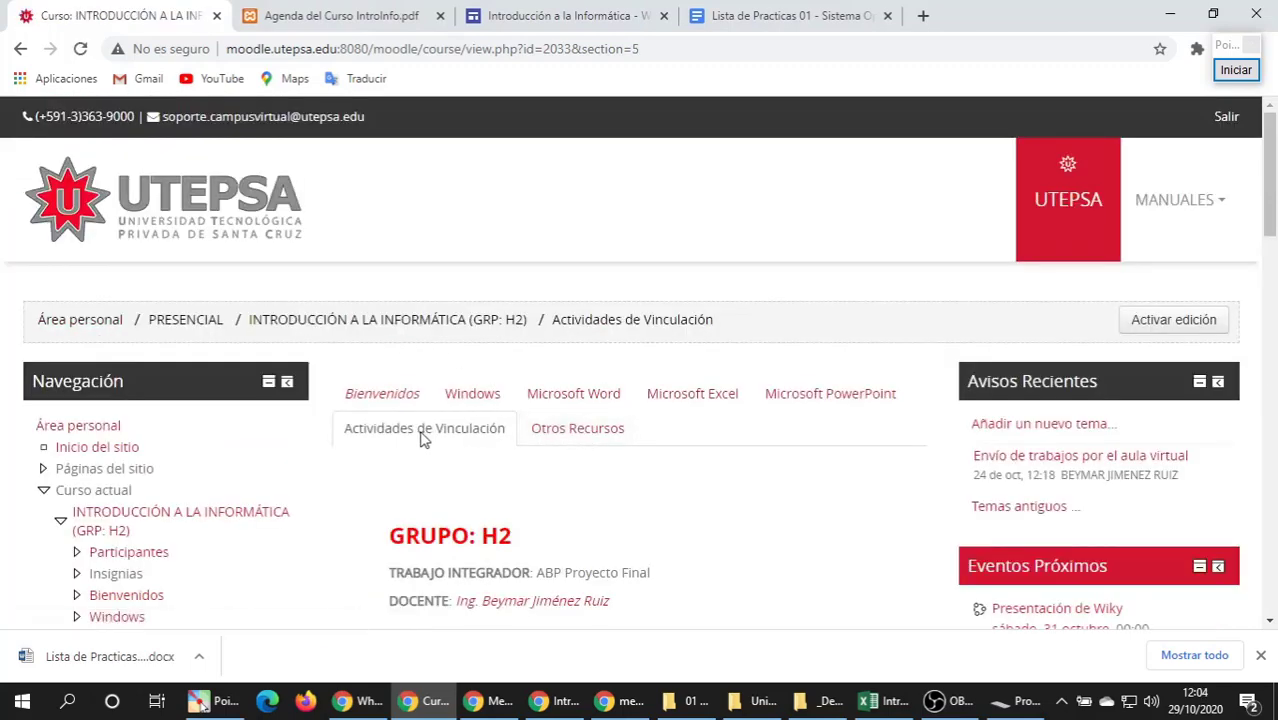
pyautogui.scroll(-8, 620, 450)
pyautogui.scroll(1, 612, 402)
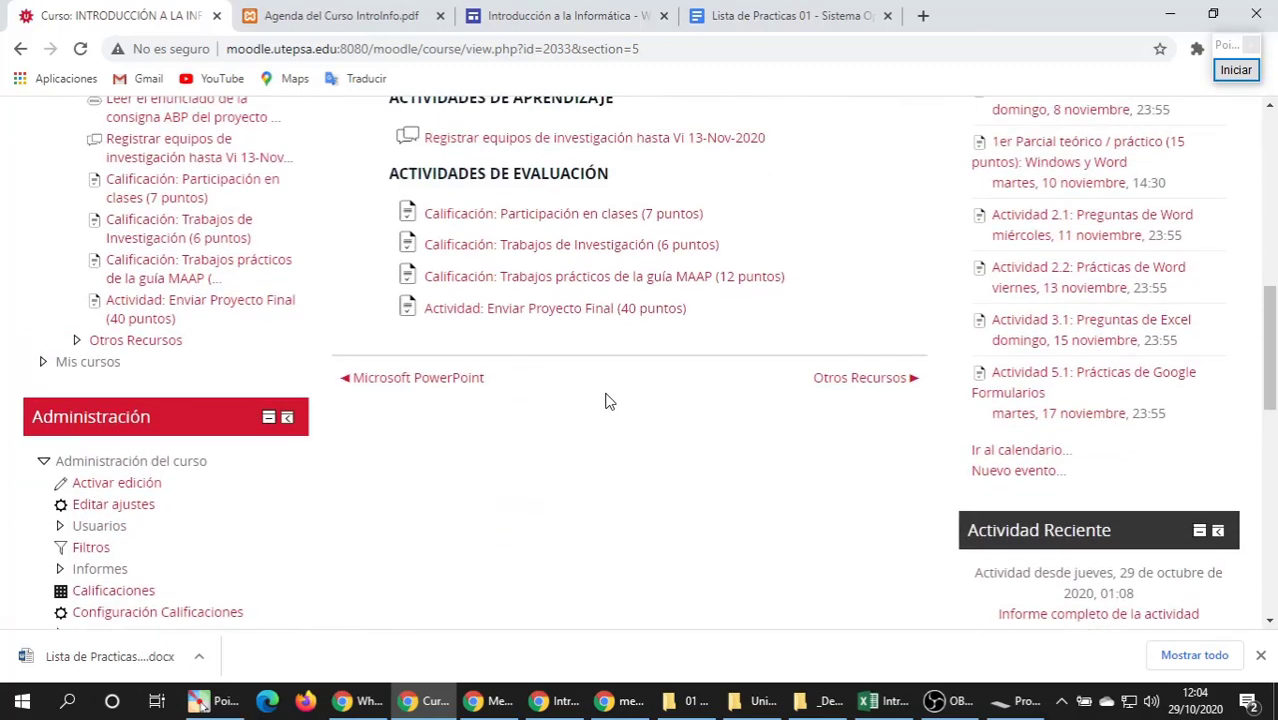
pyautogui.scroll(1, 606, 400)
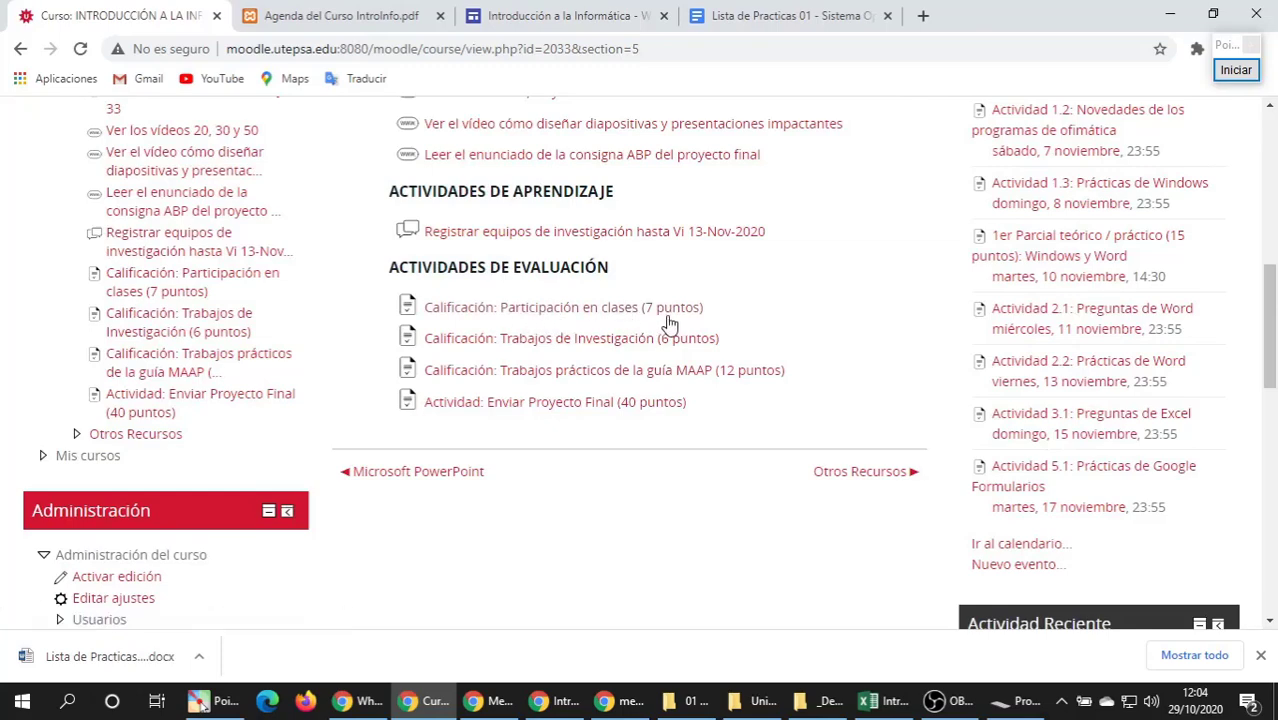
pyautogui.click(876, 690)
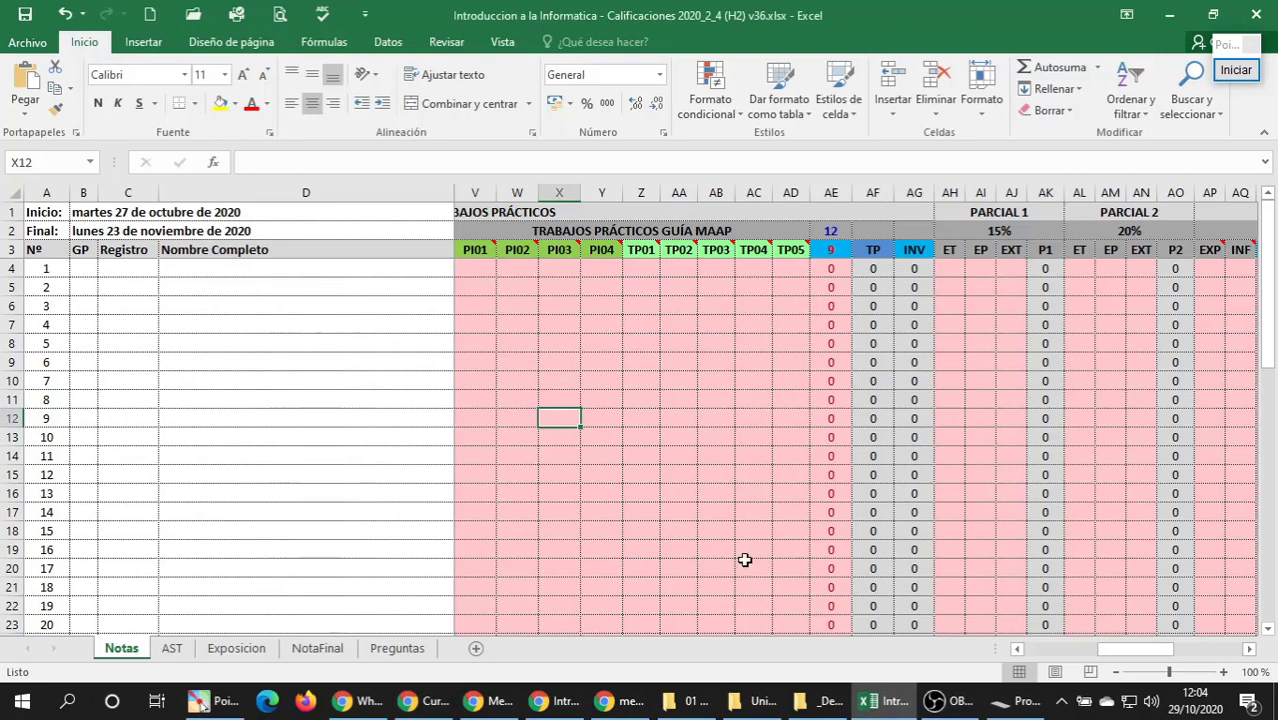
# - Enter test PC01 scores 10 in K4 and 3 in K5, then delete them to reset totals
pyautogui.hotkey('ctrl', 'Home')
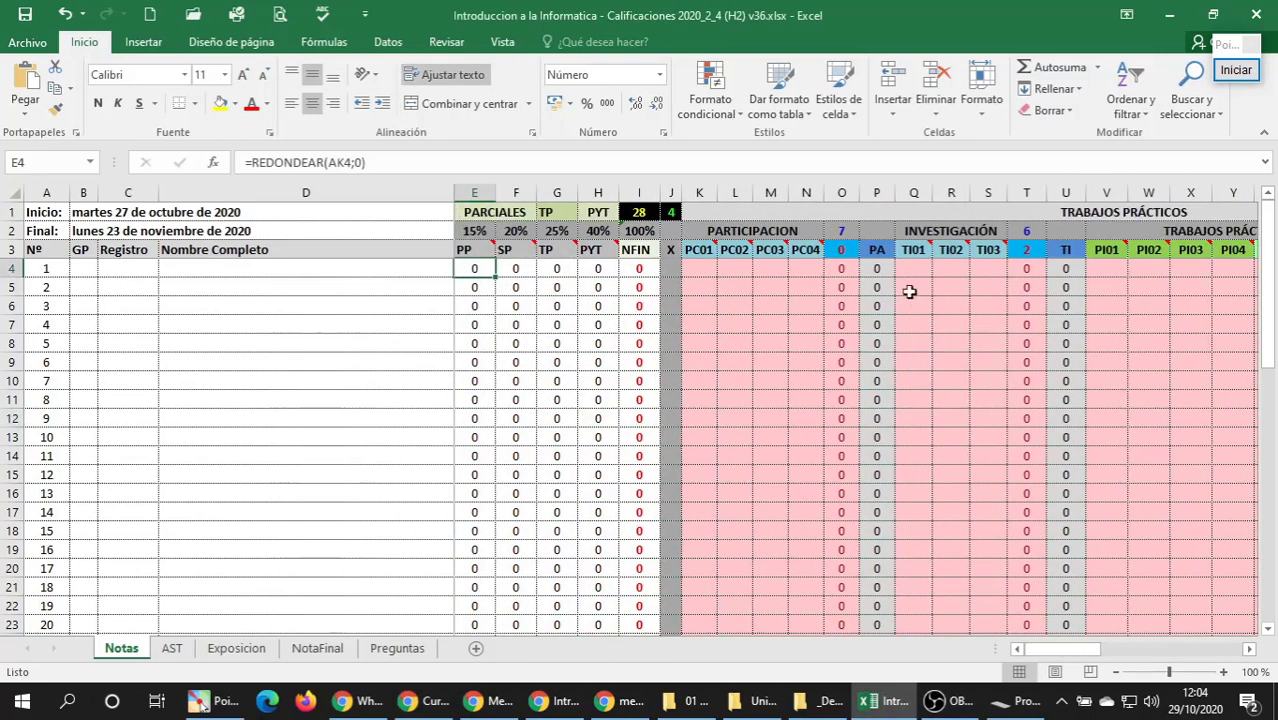
pyautogui.click(878, 268)
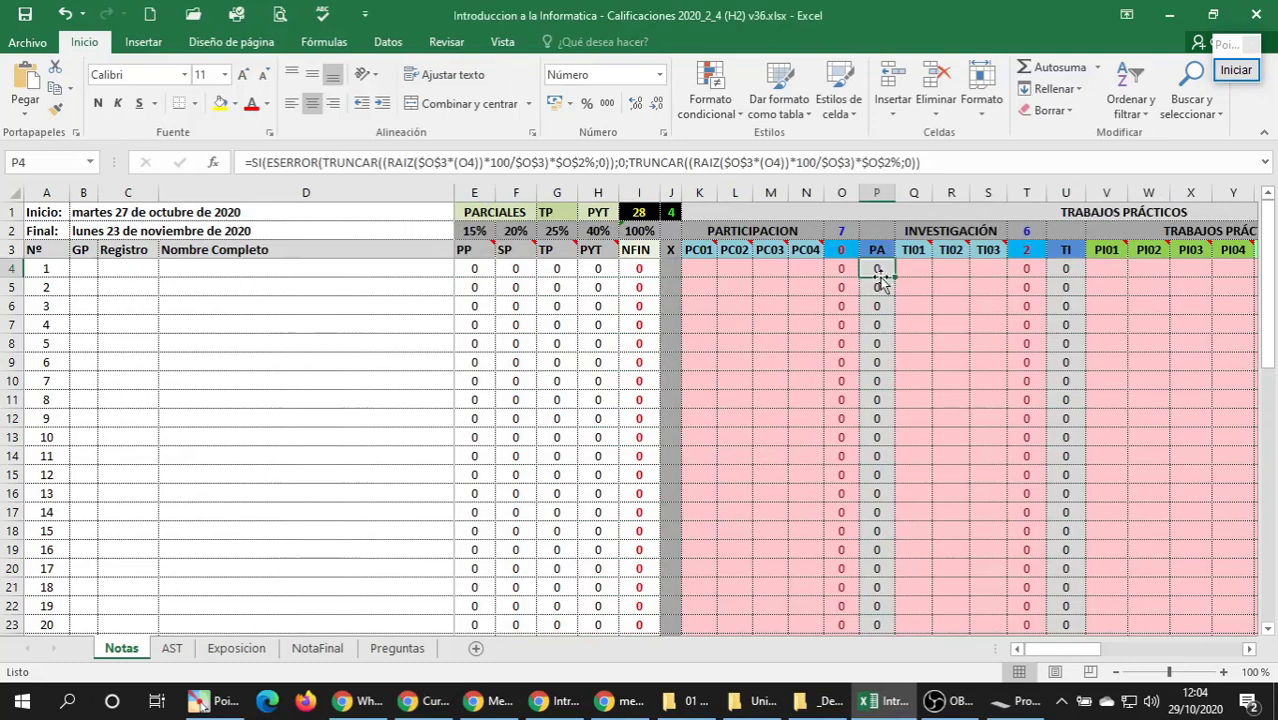
pyautogui.click(689, 268)
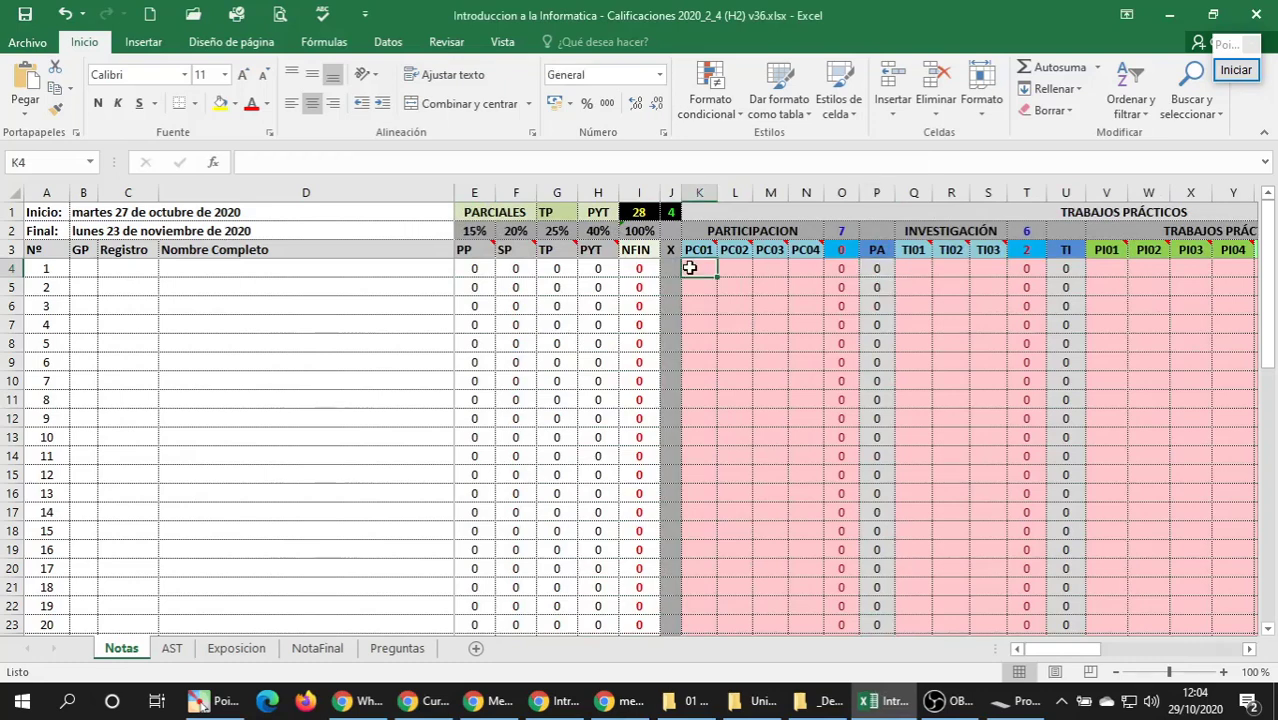
pyautogui.write('10')
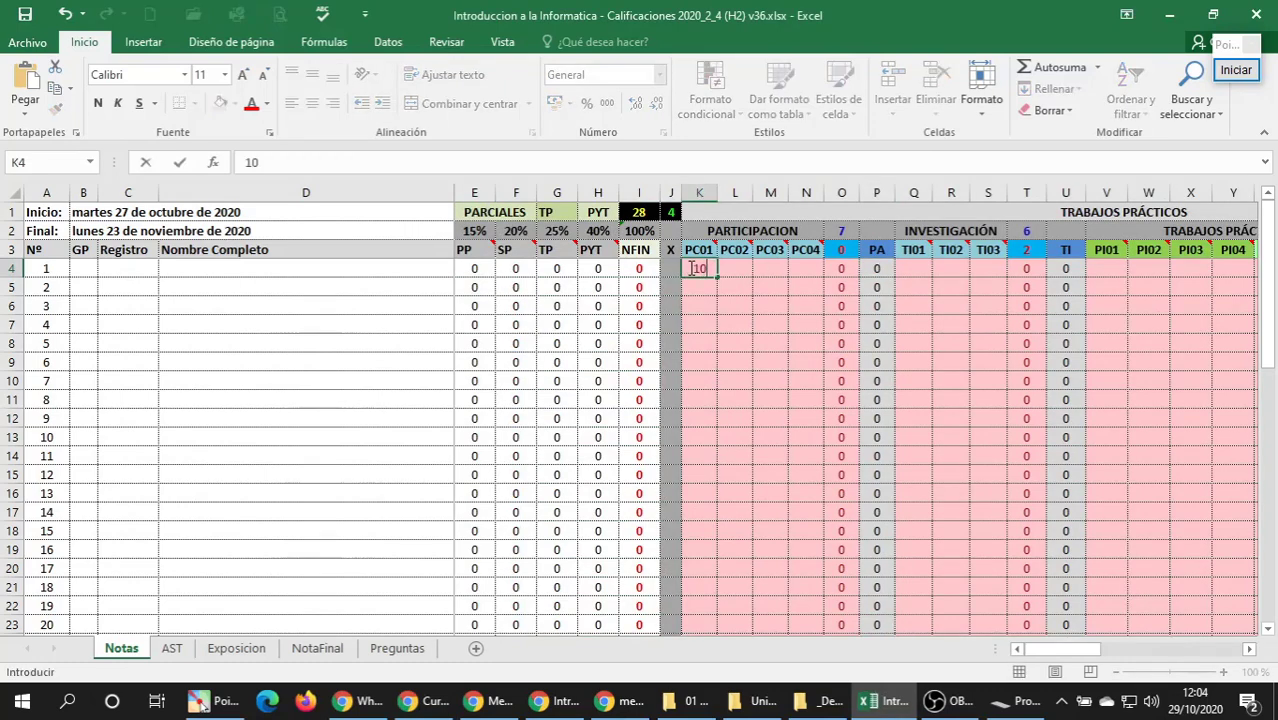
pyautogui.press('Return')
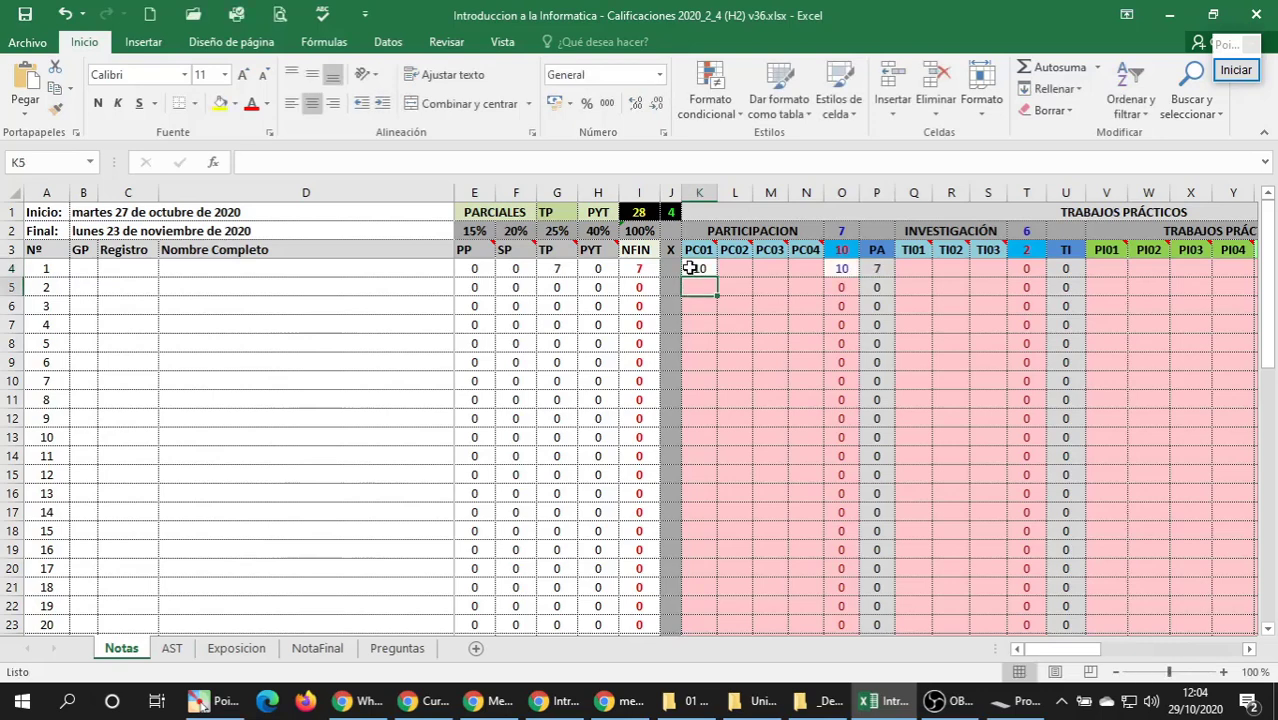
pyautogui.write('3')
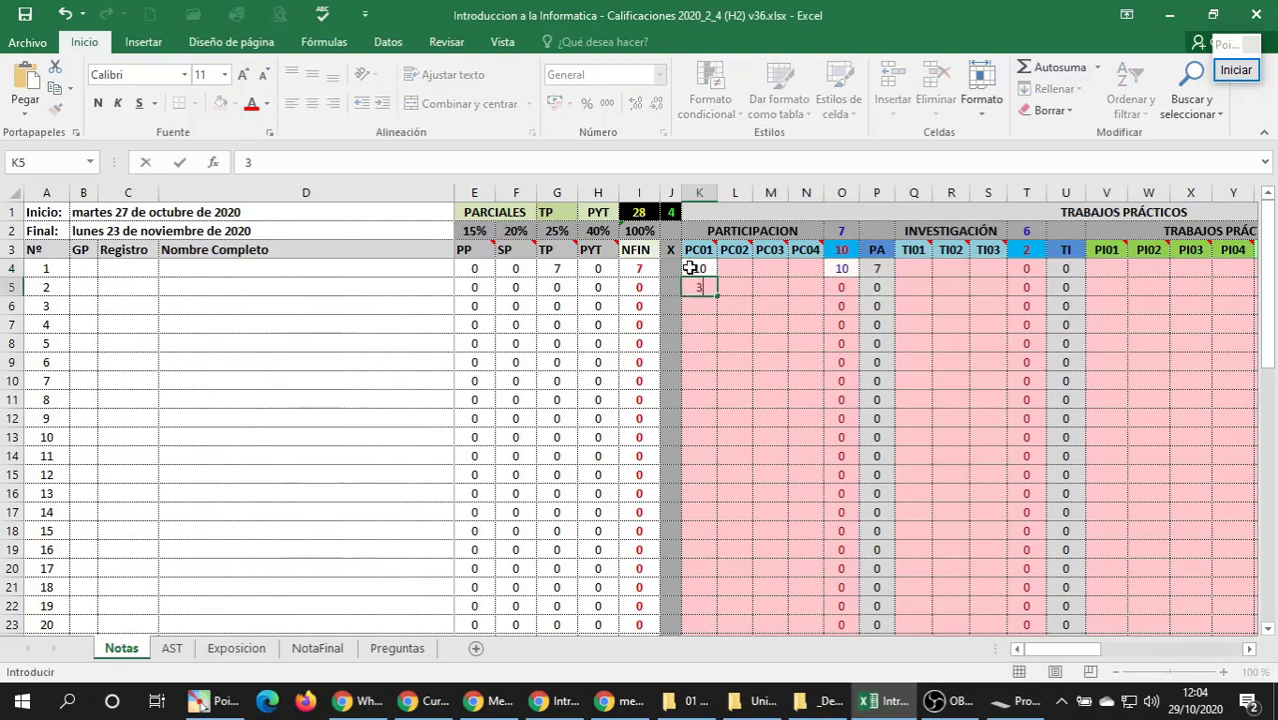
pyautogui.press('Return')
pyautogui.press('Up')
pyautogui.press('Up')
pyautogui.hotkey('shift', 'Down')
pyautogui.press('Delete')
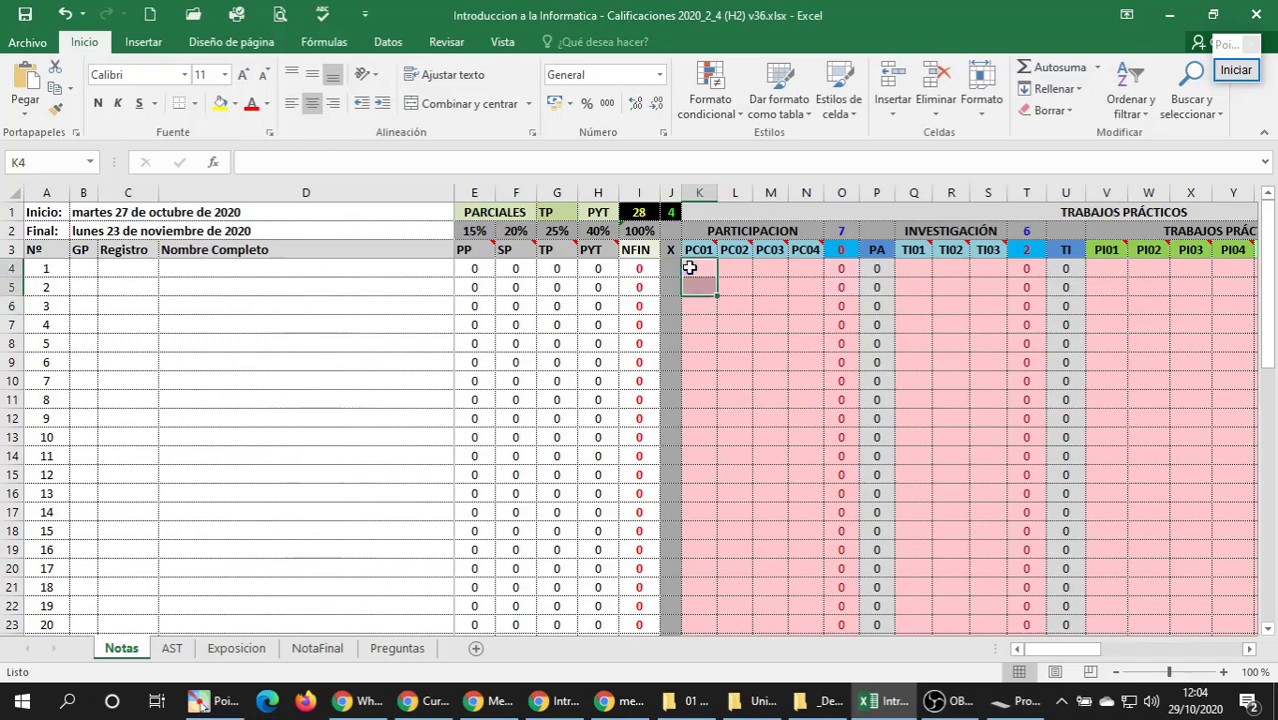
pyautogui.click(876, 192)
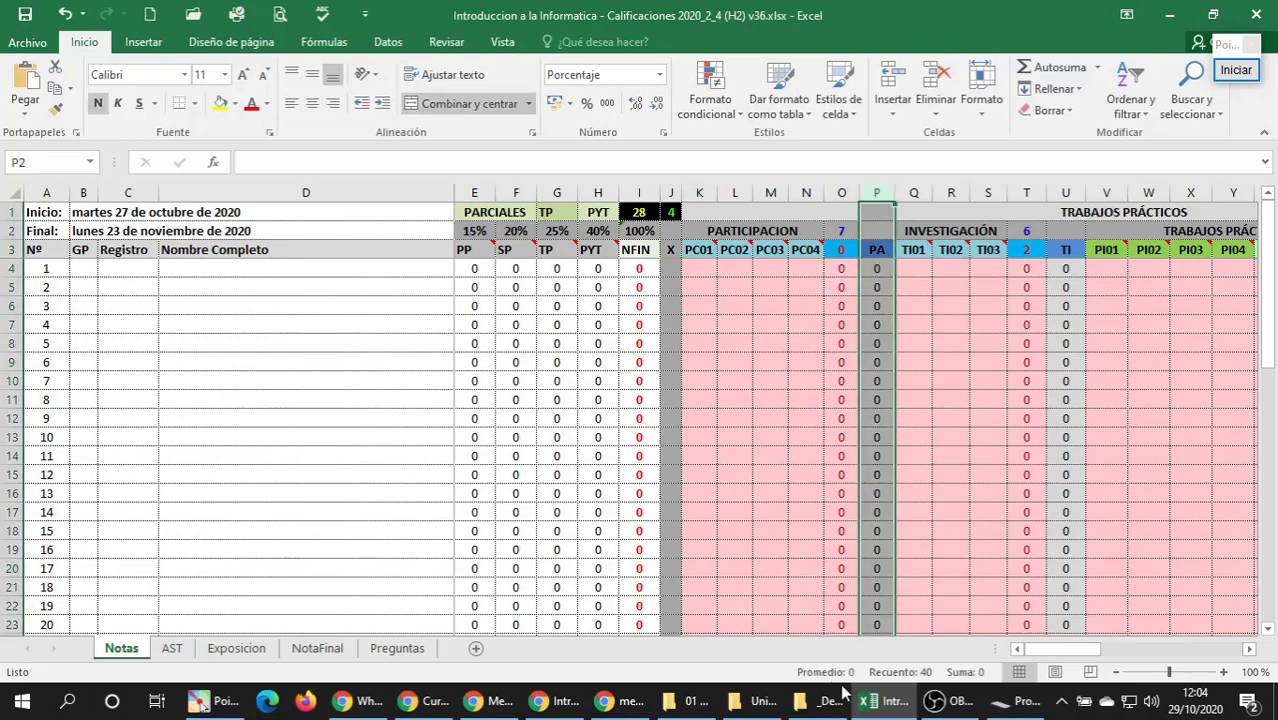
pyautogui.click(416, 704)
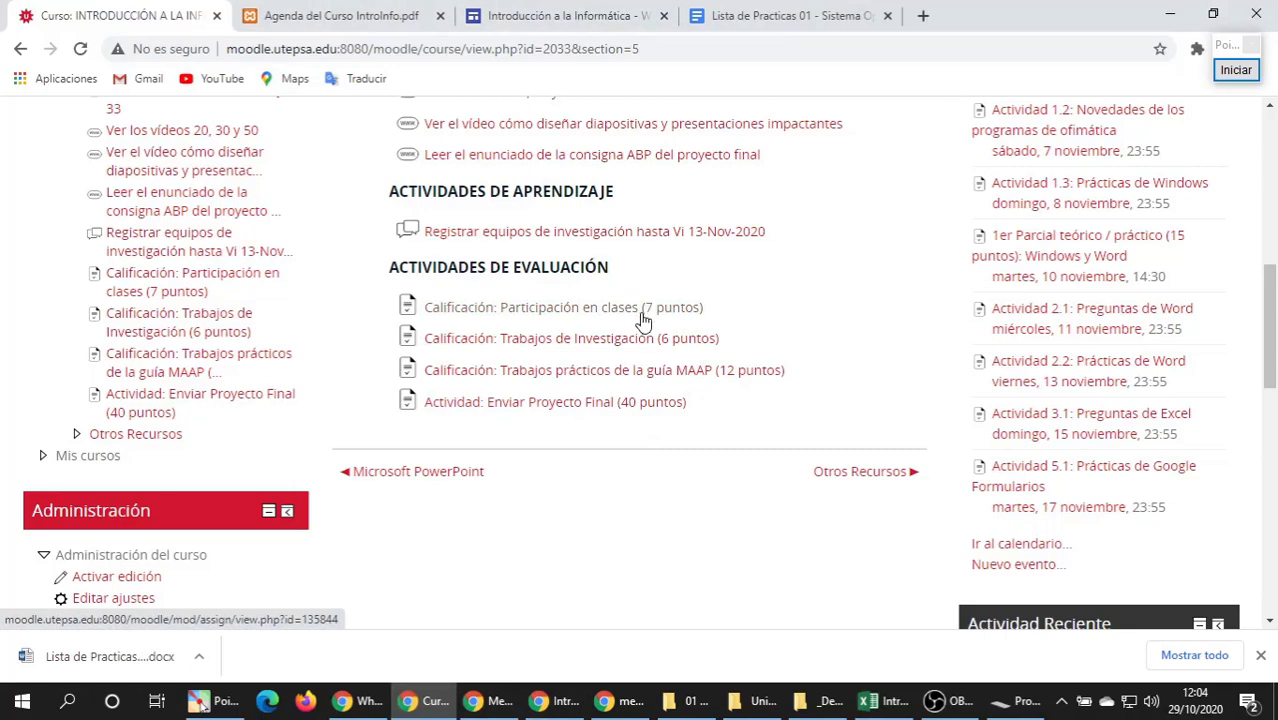
# - Match the Trabajos de Investigación and Trabajos prácticos activities to workbook columns TI (U) and TP (AF)
pyautogui.moveTo(719, 338); pyautogui.dragTo(398, 345)
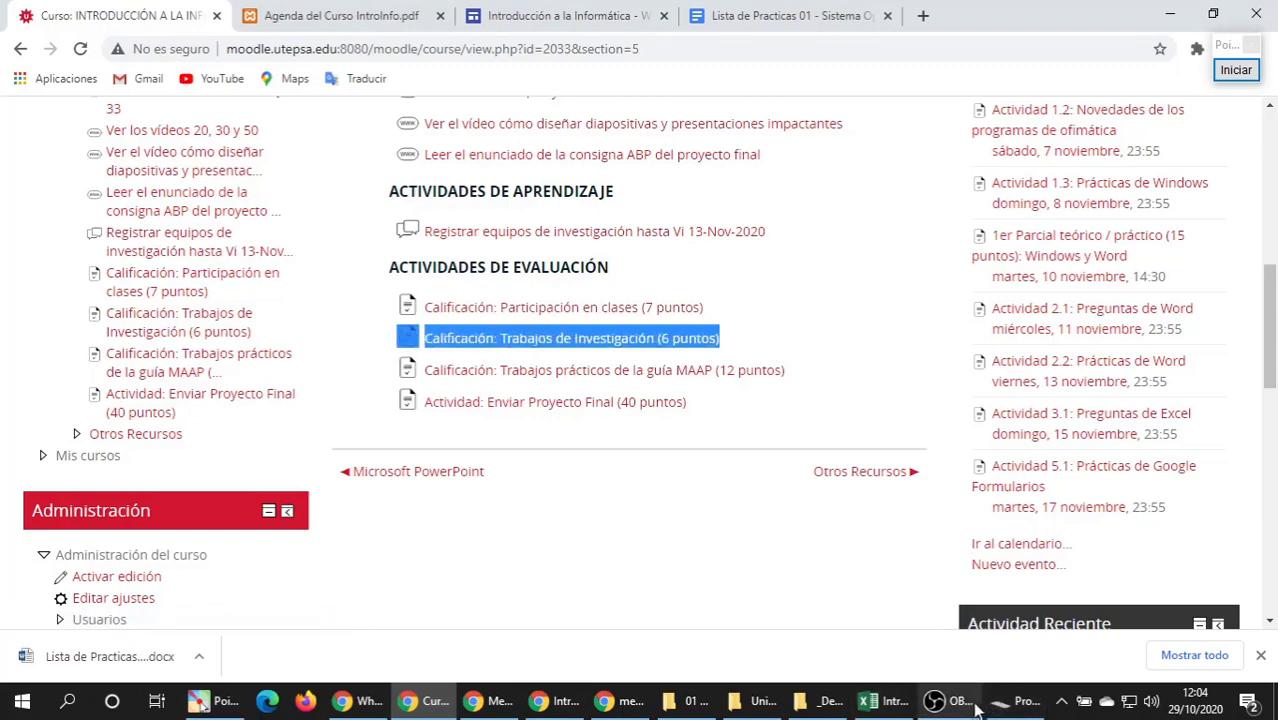
pyautogui.click(893, 703)
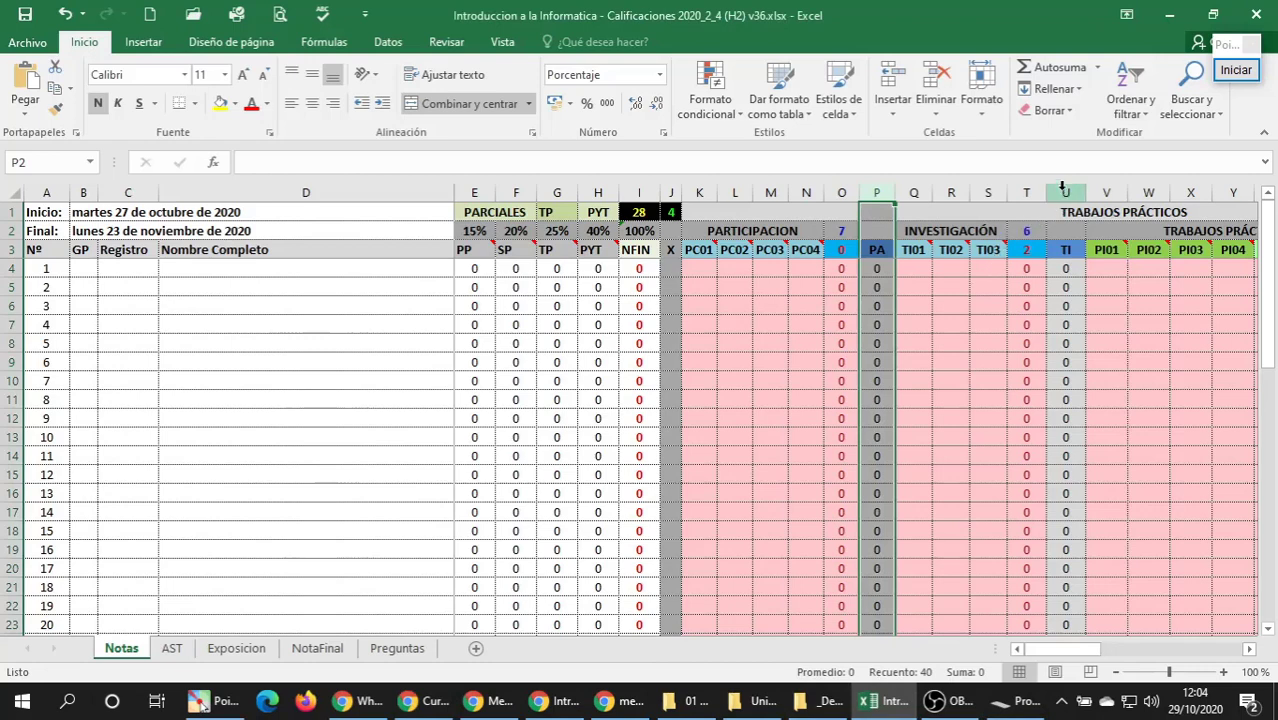
pyautogui.click(1064, 191)
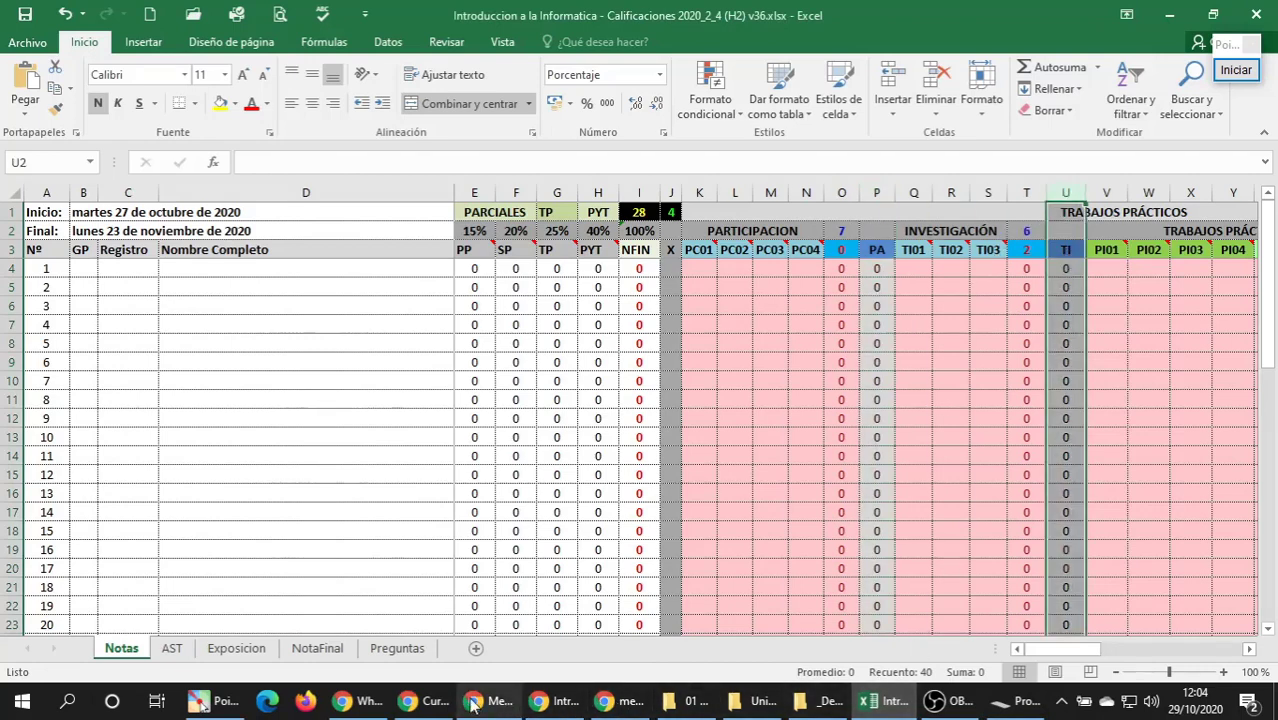
pyautogui.click(620, 706)
pyautogui.click(425, 701)
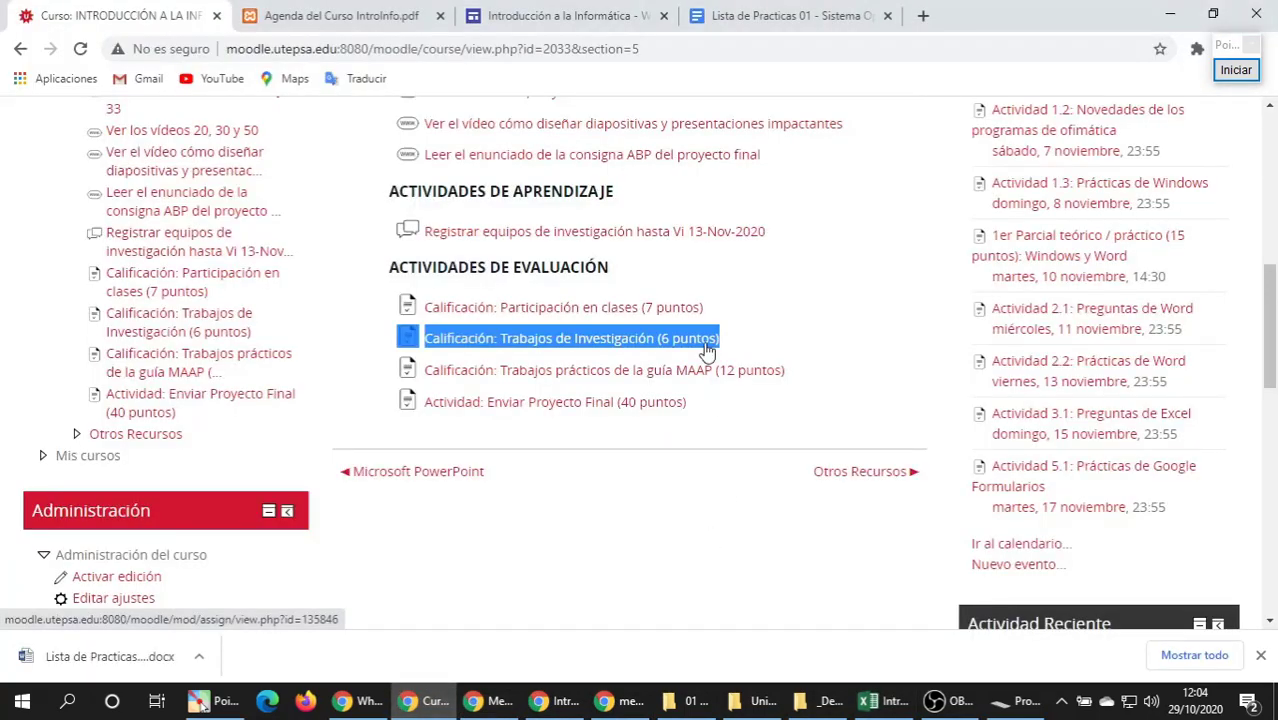
pyautogui.moveTo(814, 376); pyautogui.dragTo(440, 392)
pyautogui.click(872, 700)
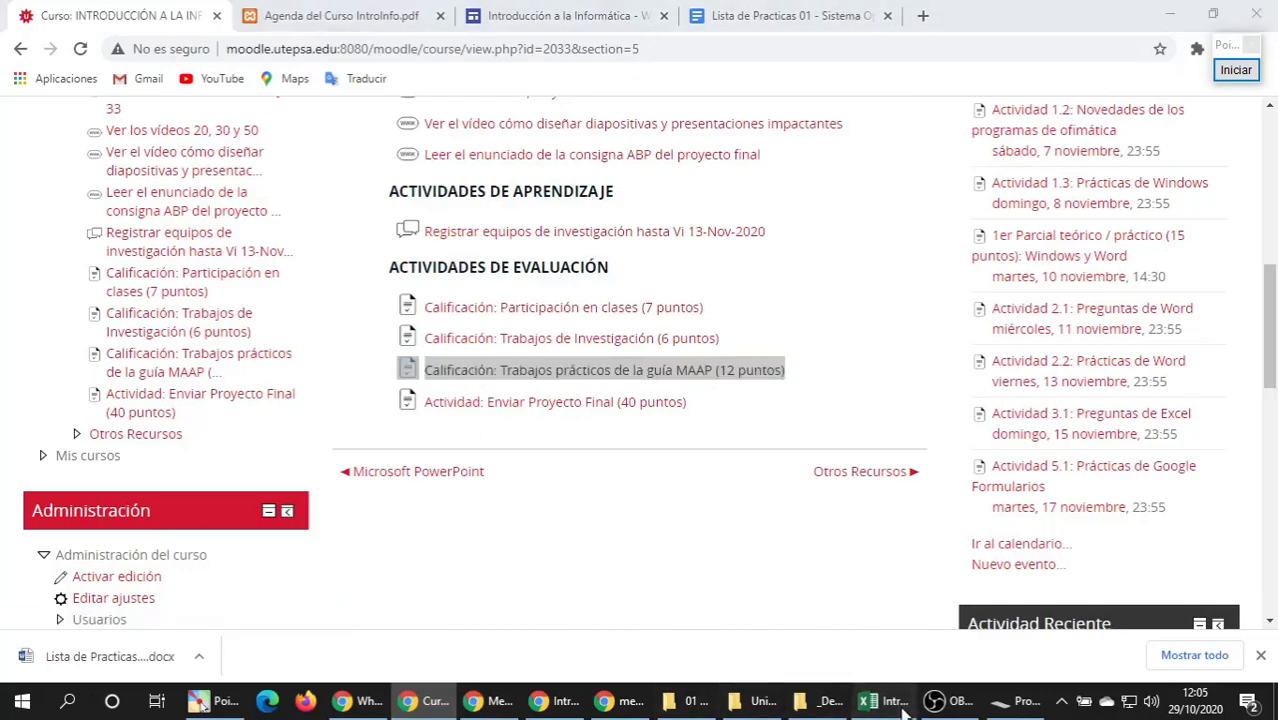
pyautogui.moveTo(1249, 649); pyautogui.dragTo(1249, 649)
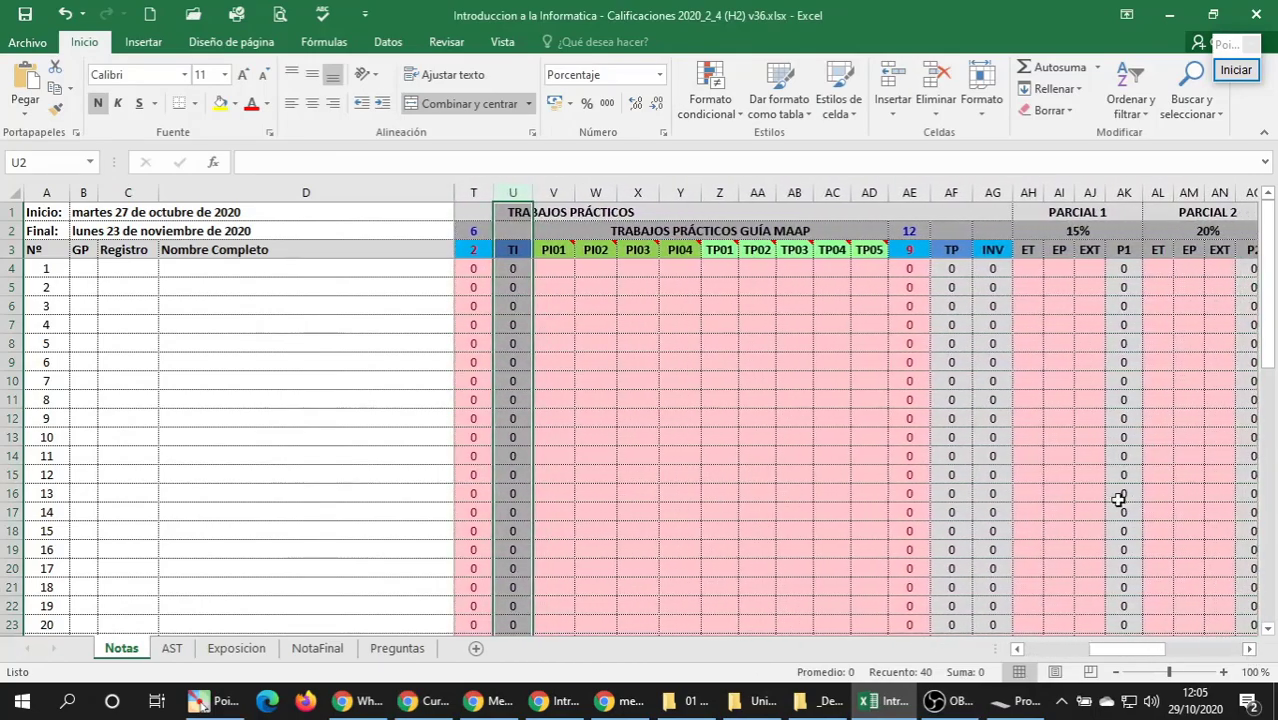
pyautogui.click(952, 192)
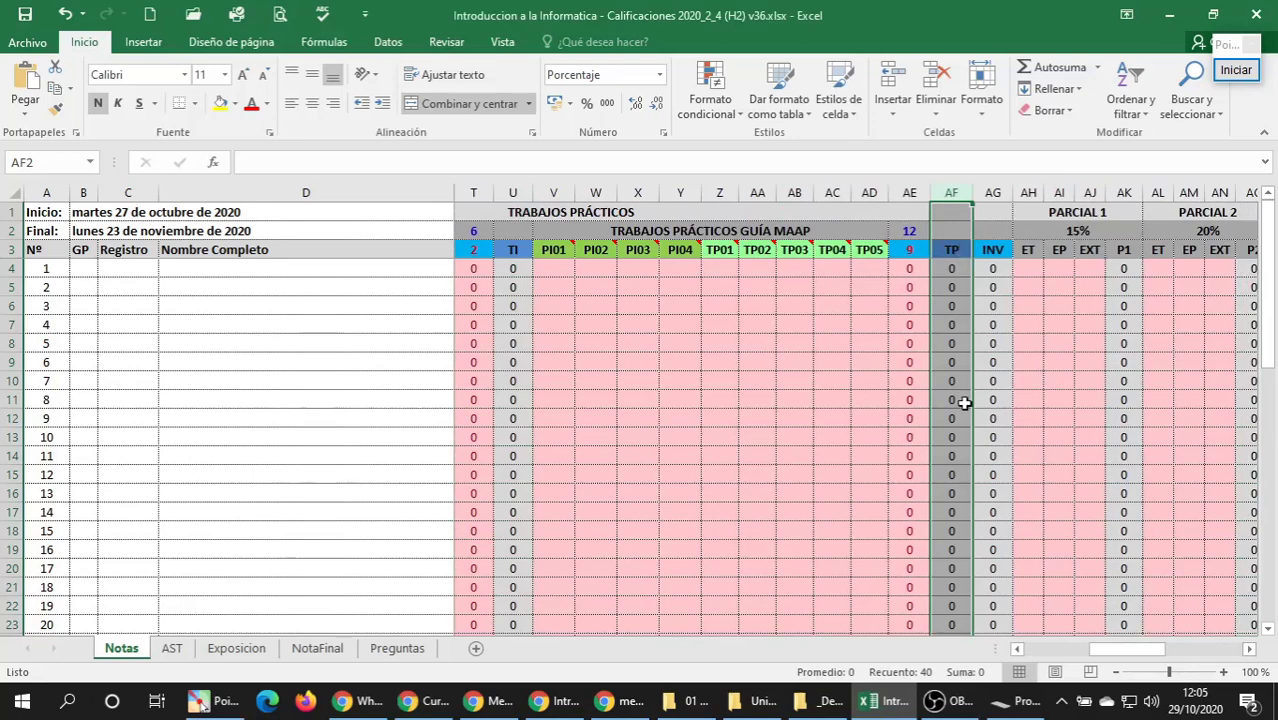
# - Inspect the Proyecto Final PF column AV, then switch to WhatsApp Web
pyautogui.click(425, 703)
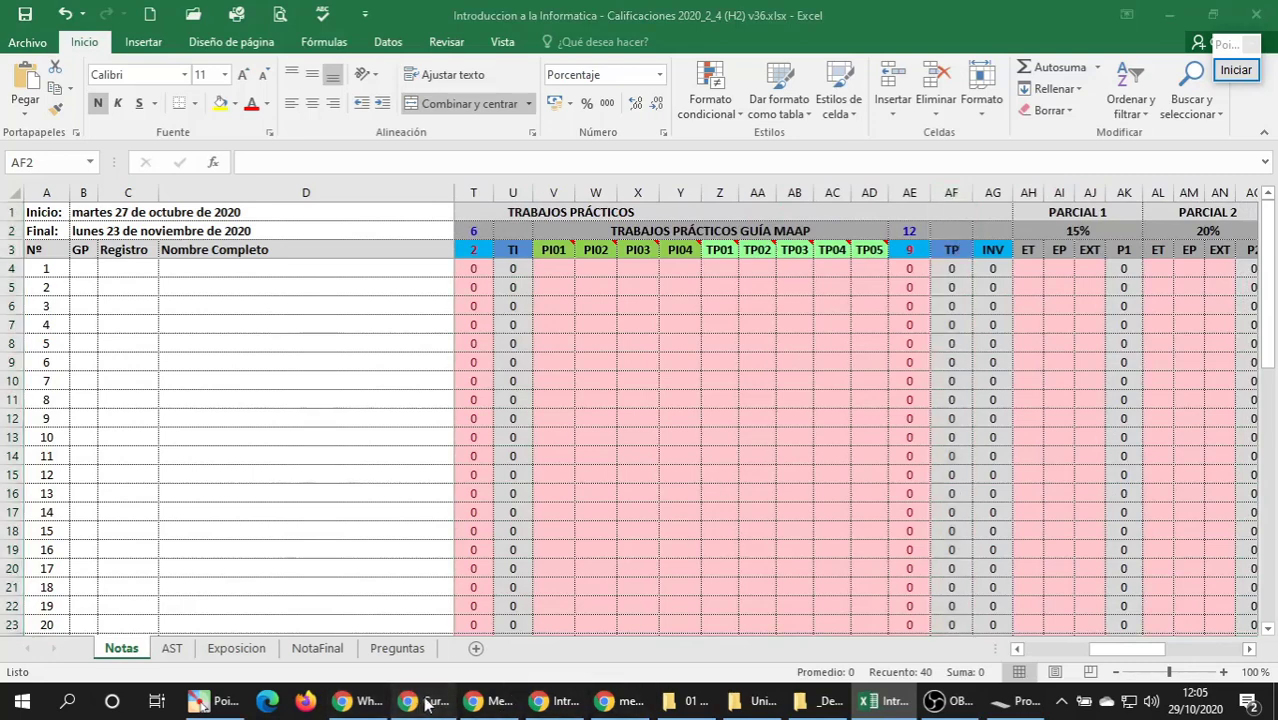
pyautogui.click(637, 495)
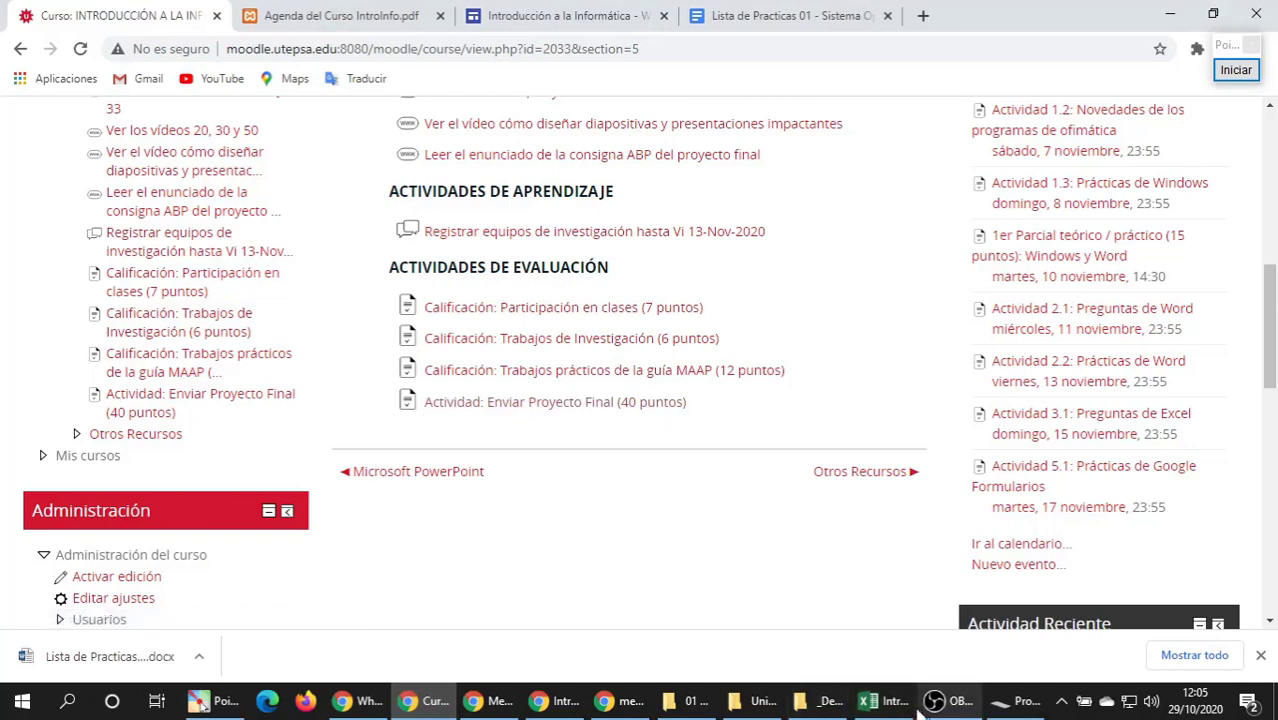
pyautogui.click(885, 700)
pyautogui.moveTo(1092, 652); pyautogui.dragTo(1192, 648)
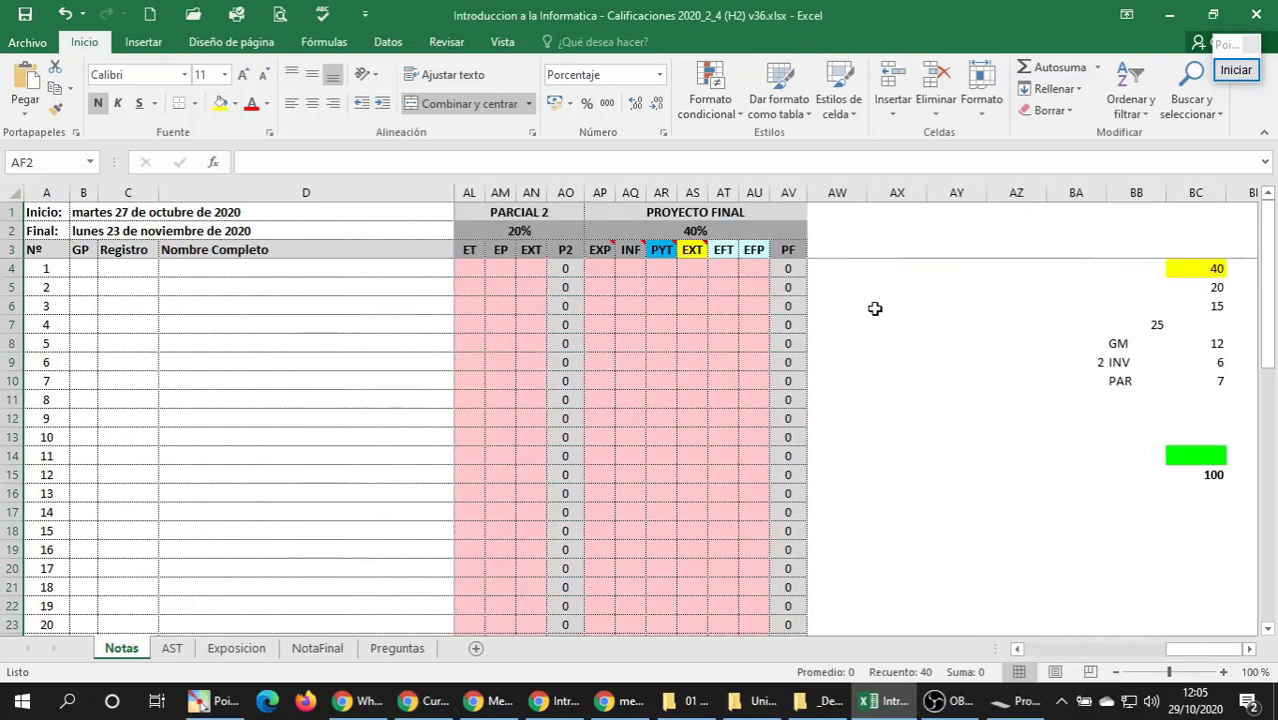
pyautogui.click(791, 264)
pyautogui.click(789, 192)
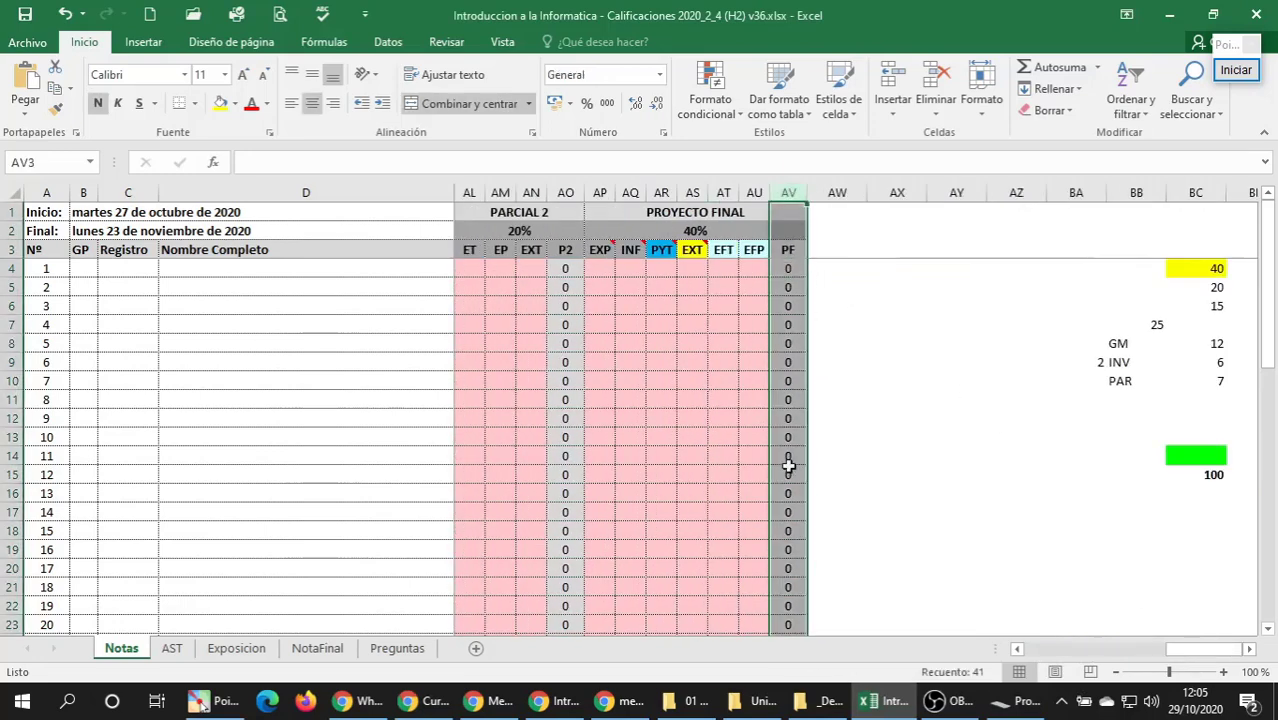
pyautogui.click(357, 700)
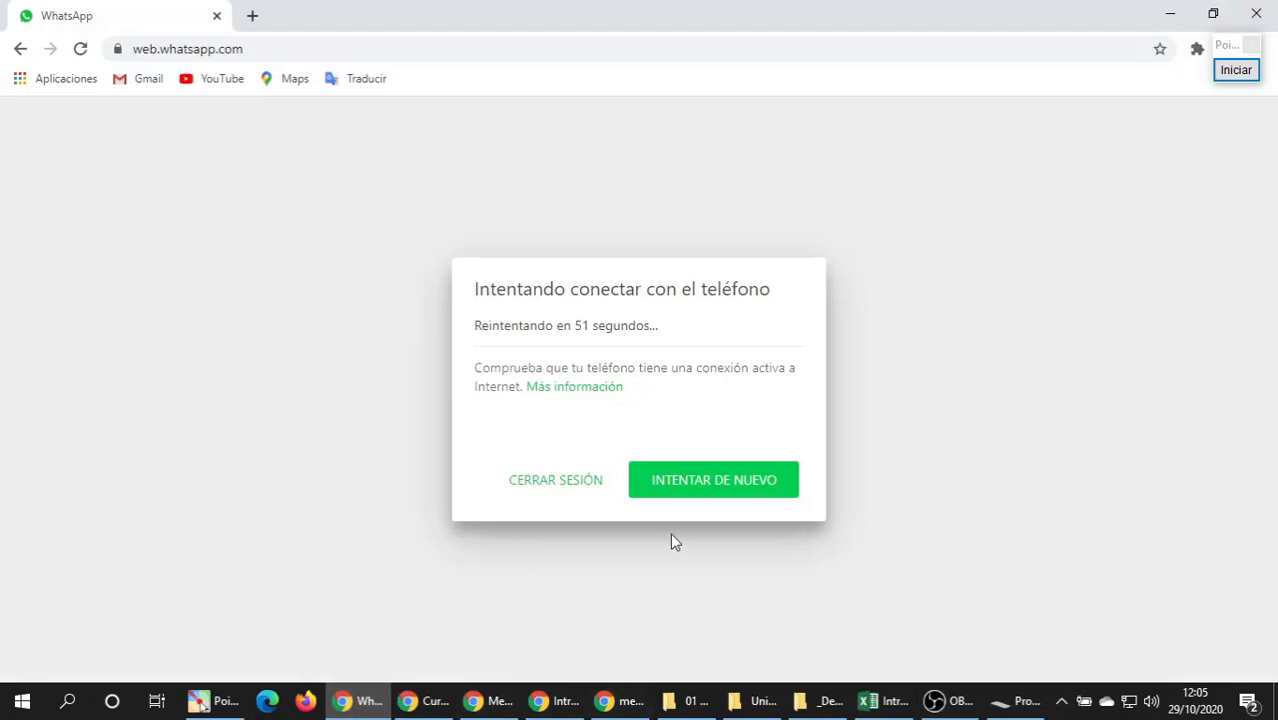
# - Back in Moodle, look over the Proyecto Final (40 puntos) activity in Actividades de Vinculación
pyautogui.click(430, 701)
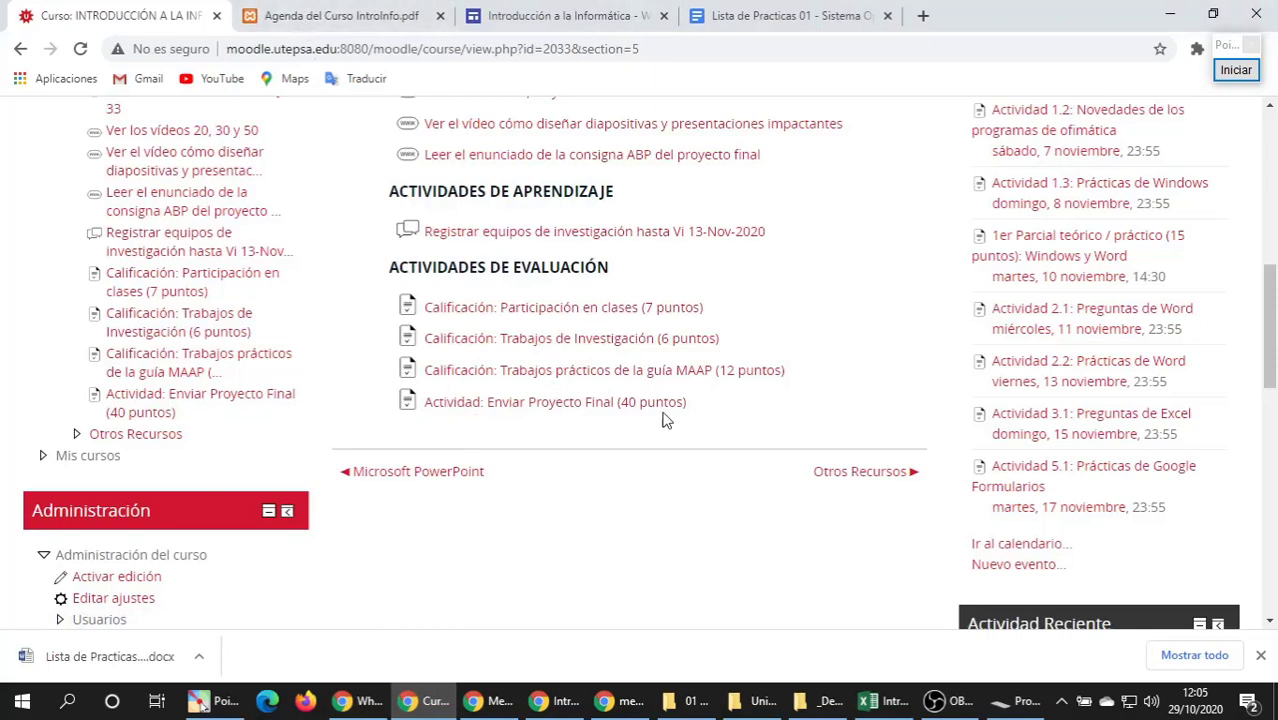
pyautogui.moveTo(713, 404); pyautogui.dragTo(428, 417)
pyautogui.click(651, 521)
pyautogui.scroll(6, 478, 295)
pyautogui.scroll(-2, 389, 166)
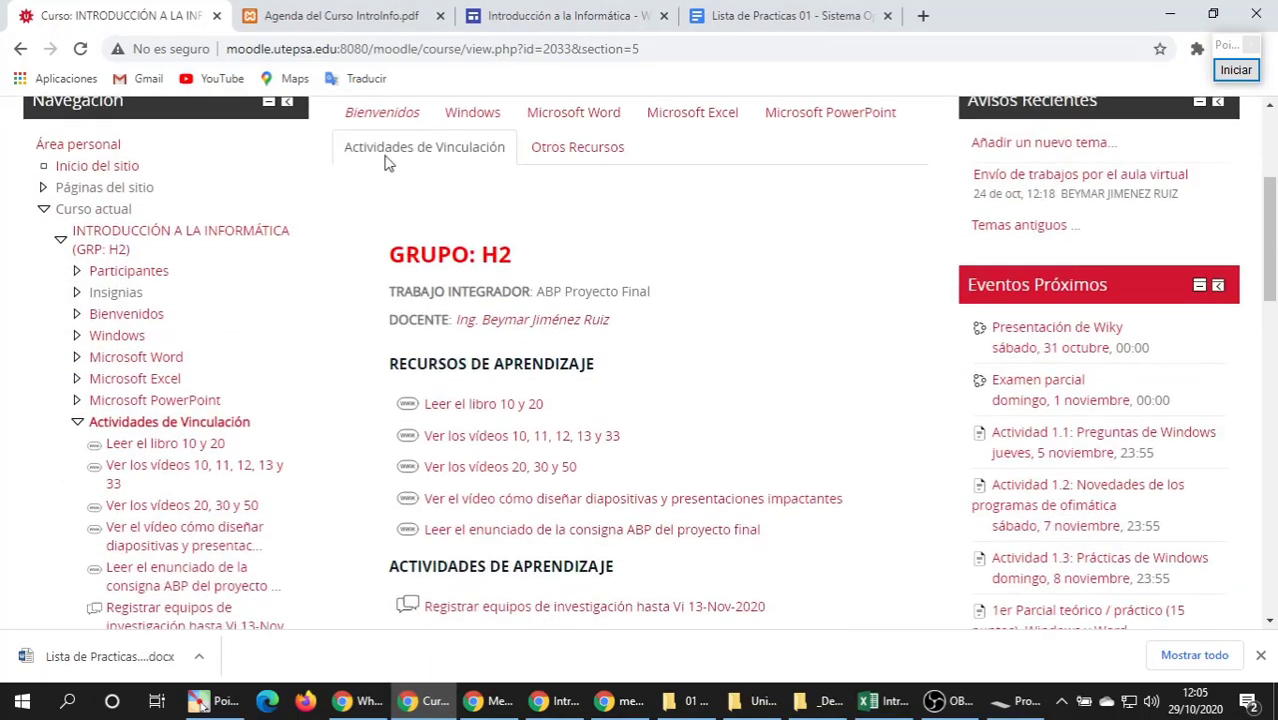
pyautogui.scroll(-3, 478, 160)
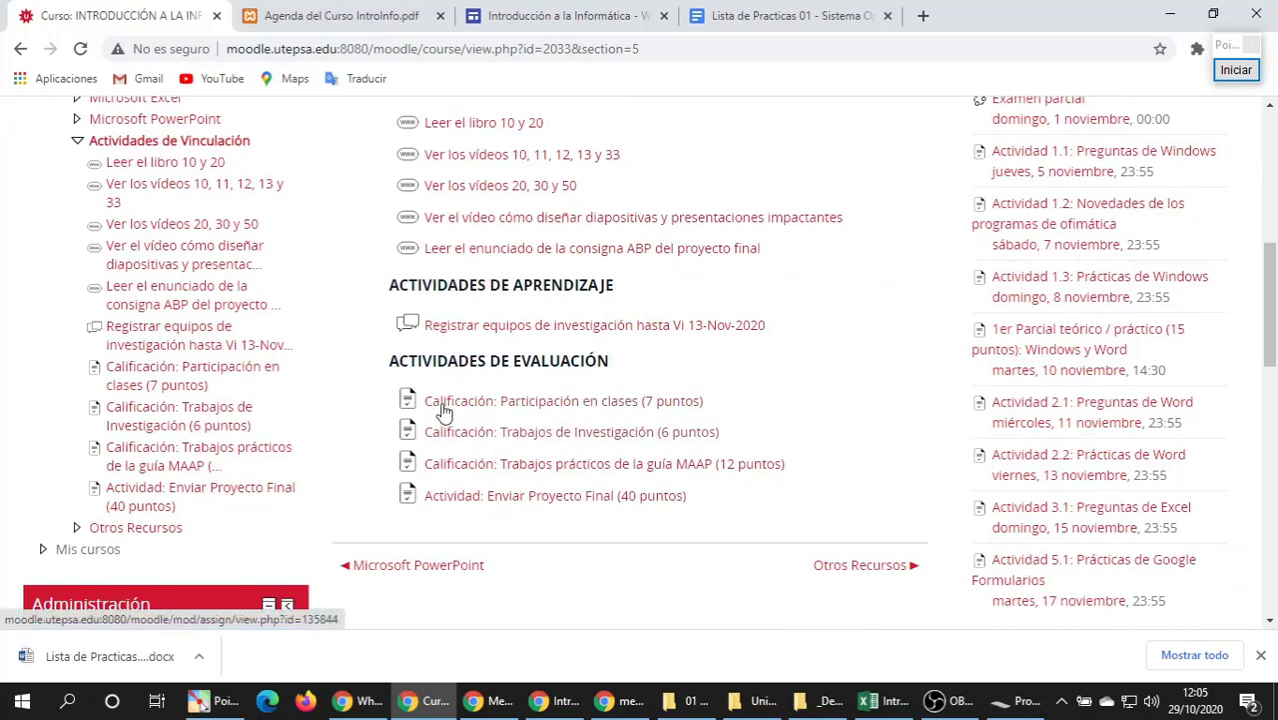
pyautogui.scroll(5, 700, 440)
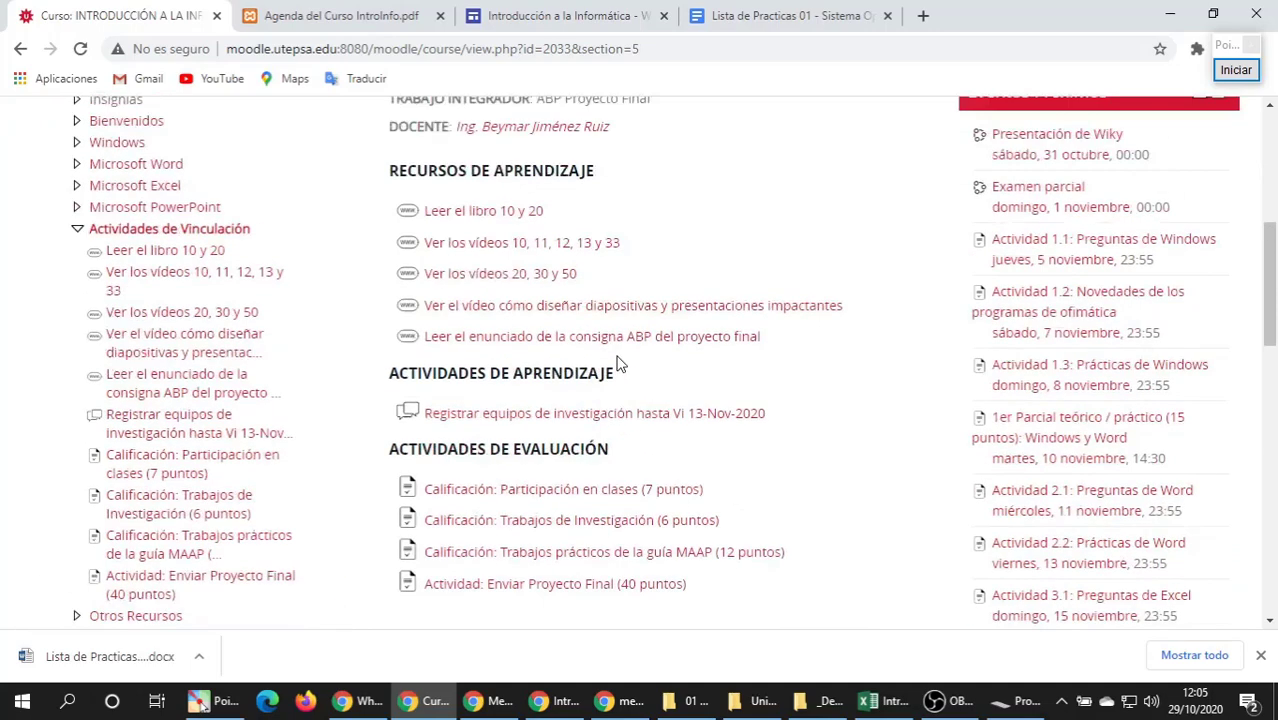
# - Browse the Microsoft PowerPoint section, then the Tema 2: Microsoft Word section
pyautogui.click(843, 308)
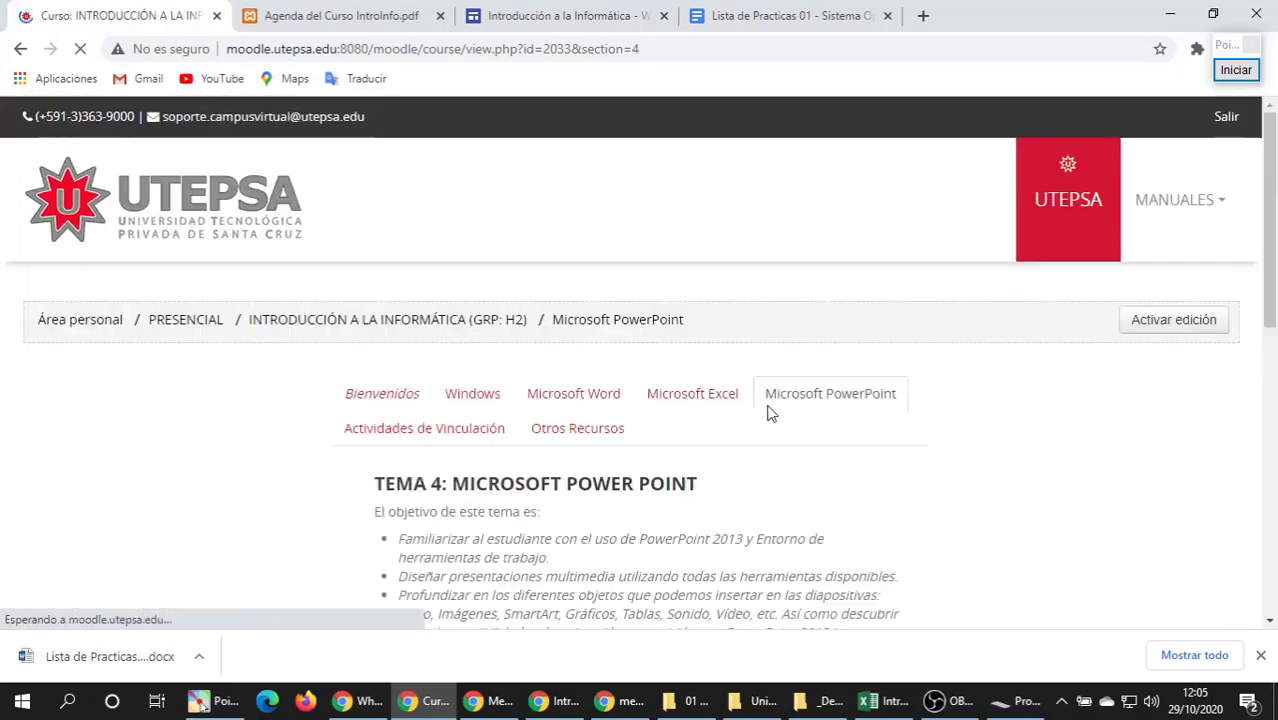
pyautogui.scroll(-10, 769, 413)
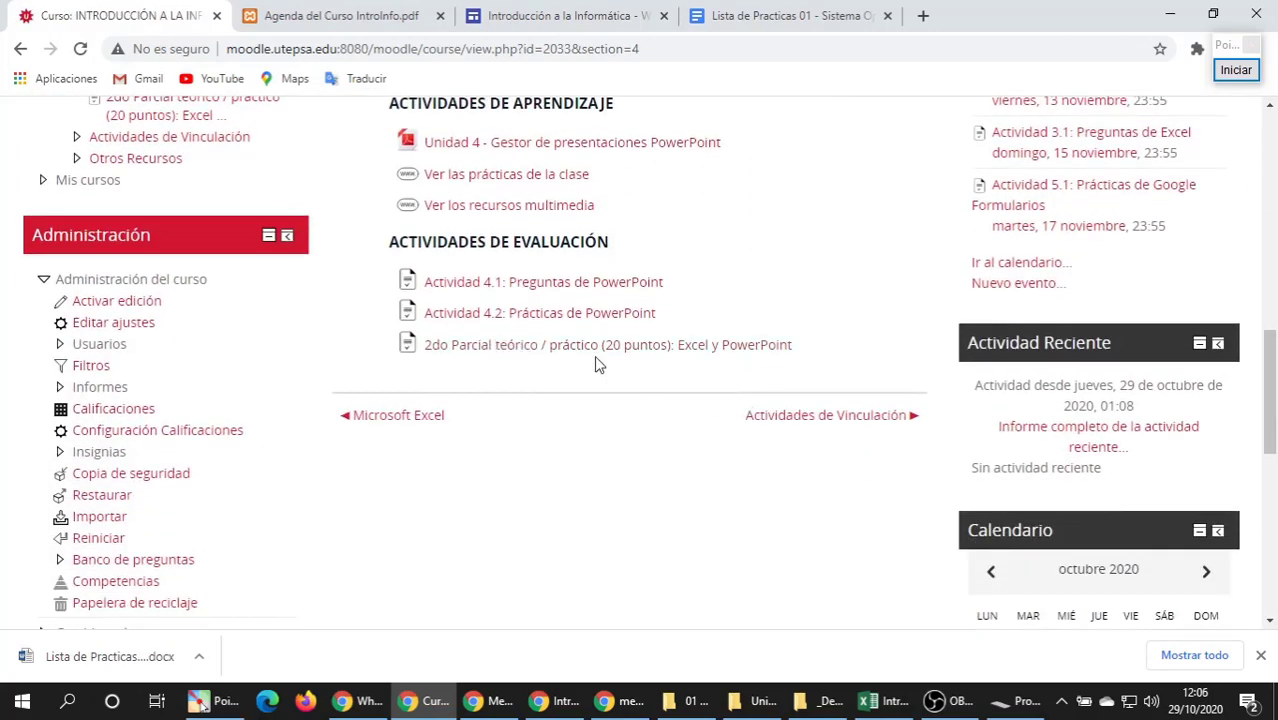
pyautogui.scroll(1, 628, 305)
pyautogui.scroll(10, 624, 305)
pyautogui.click(565, 300)
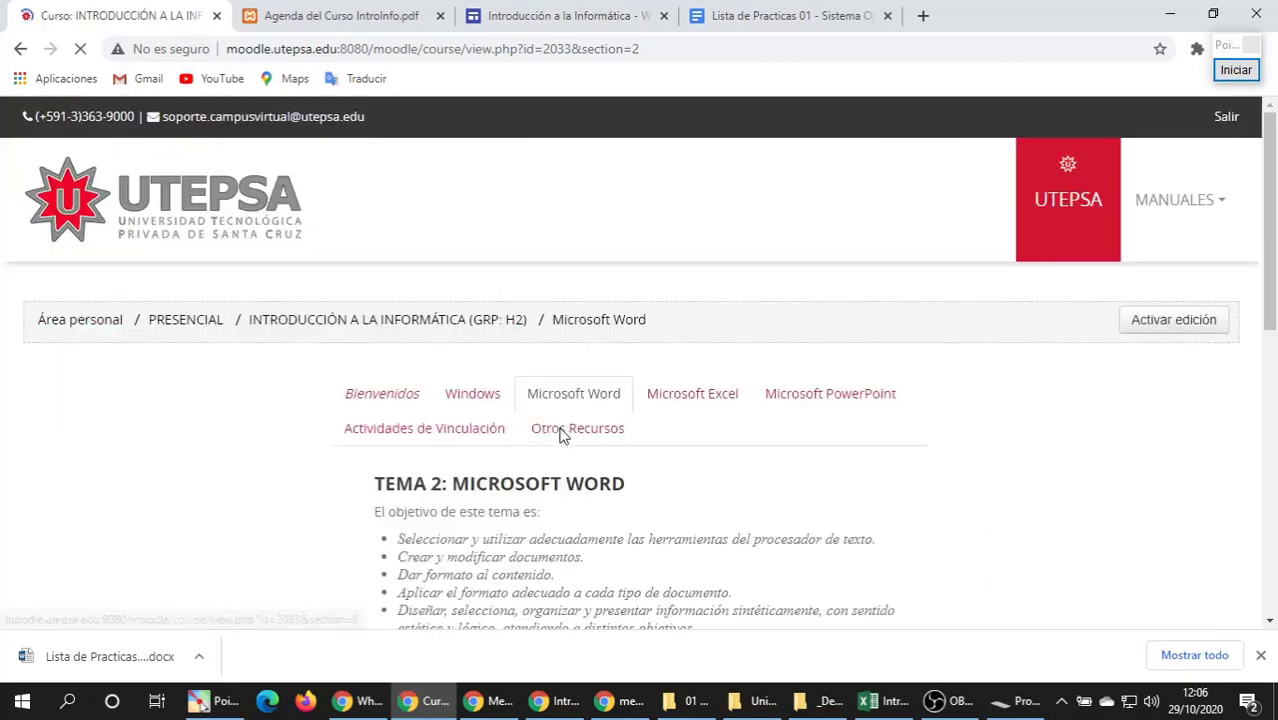
pyautogui.scroll(-5, 563, 430)
pyautogui.scroll(-1, 560, 427)
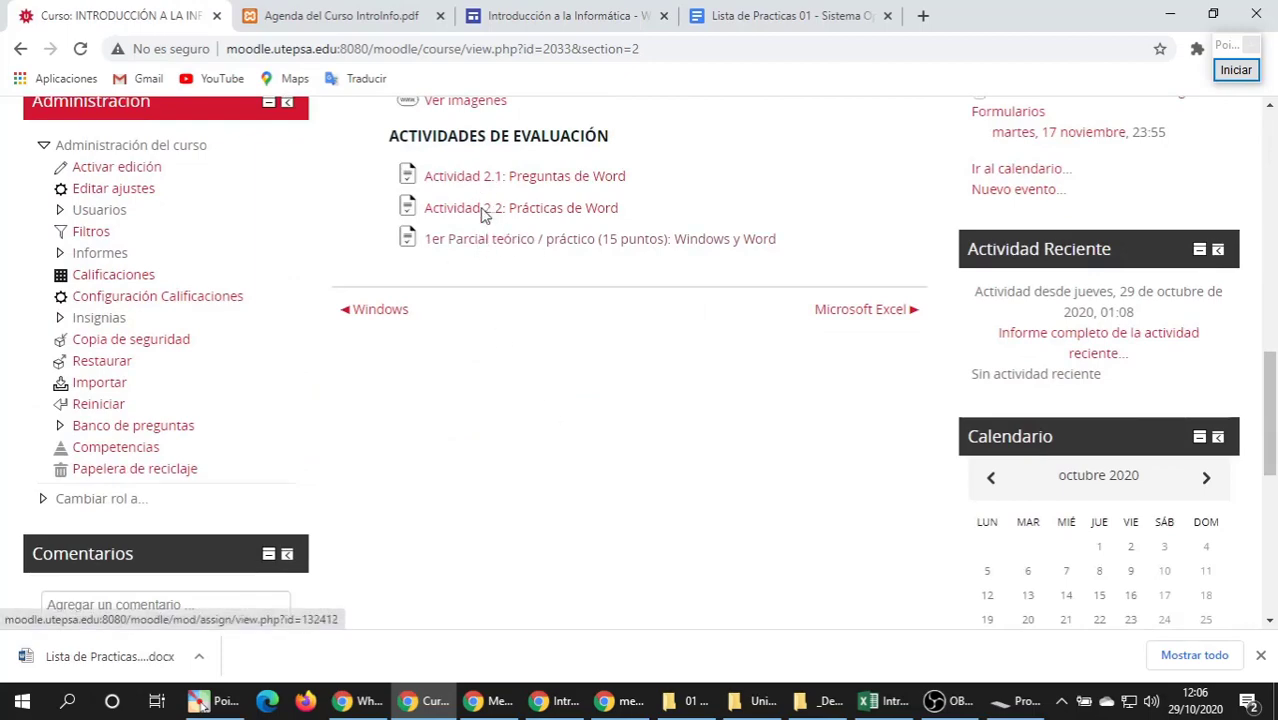
pyautogui.scroll(10, 547, 357)
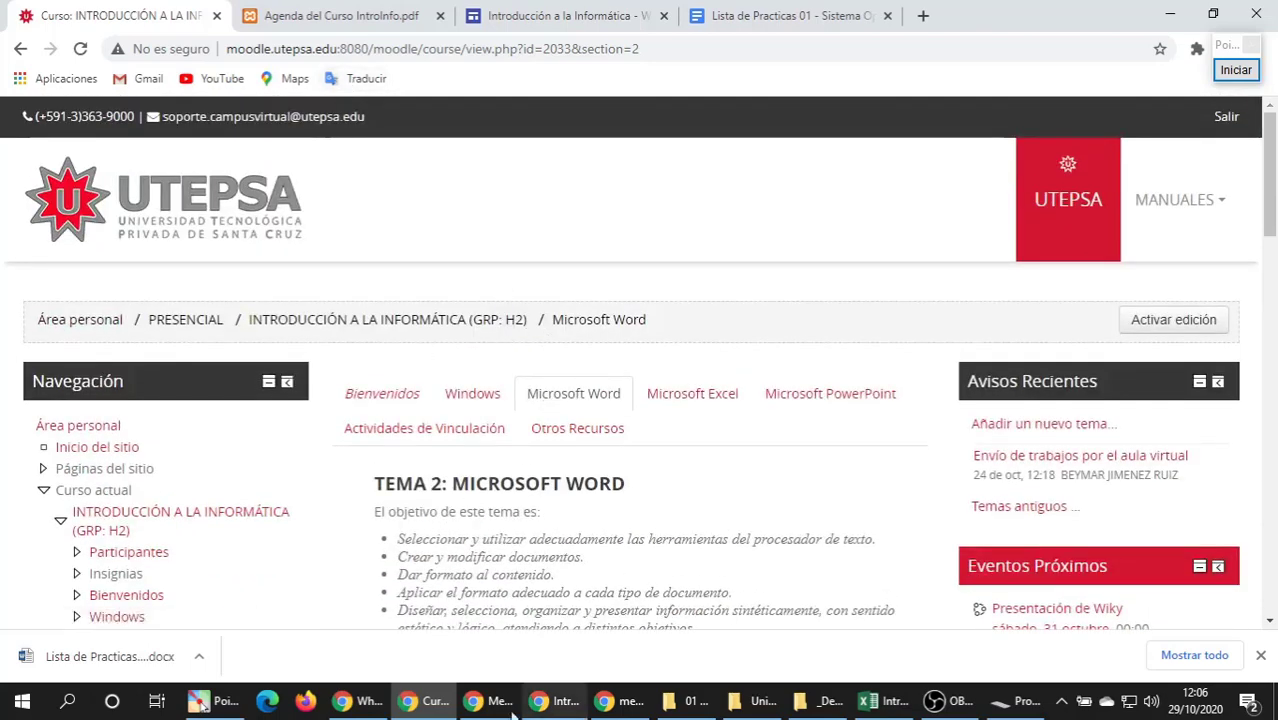
# - Check that Google Meet is still presenting the screen, then bring WhatsApp Web back to the front
pyautogui.click(360, 702)
pyautogui.click(474, 709)
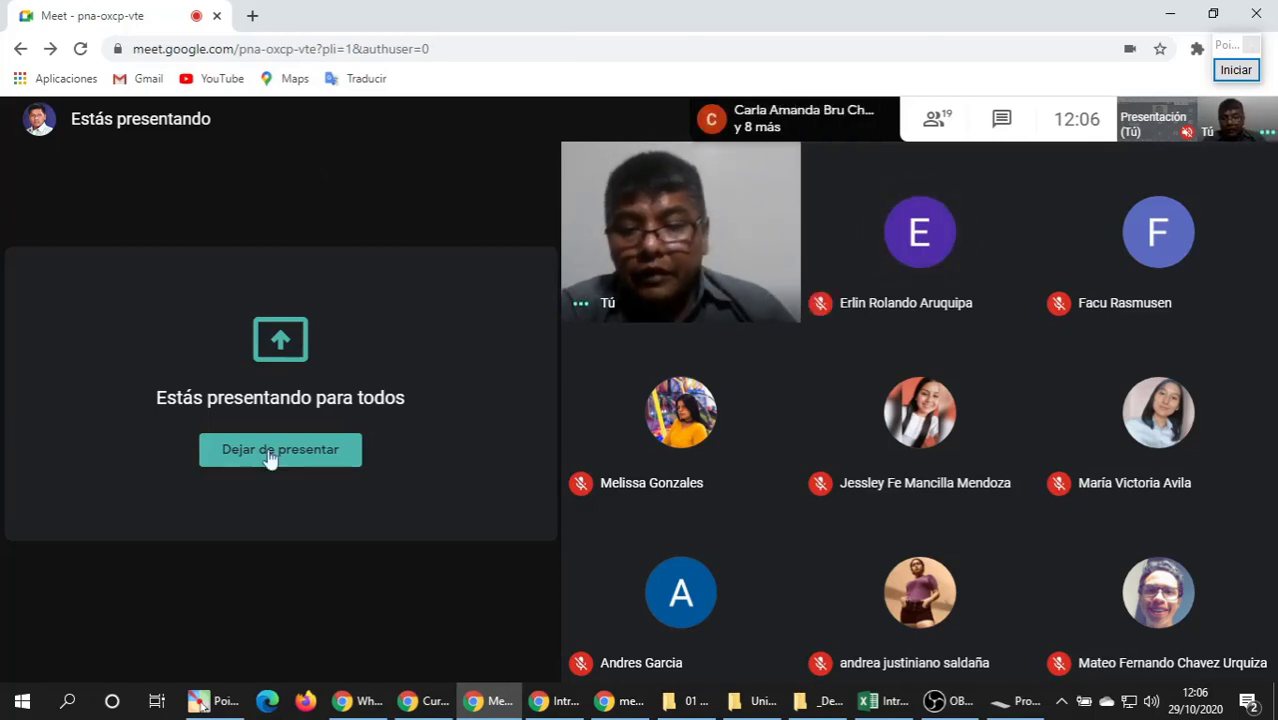
pyautogui.click(357, 700)
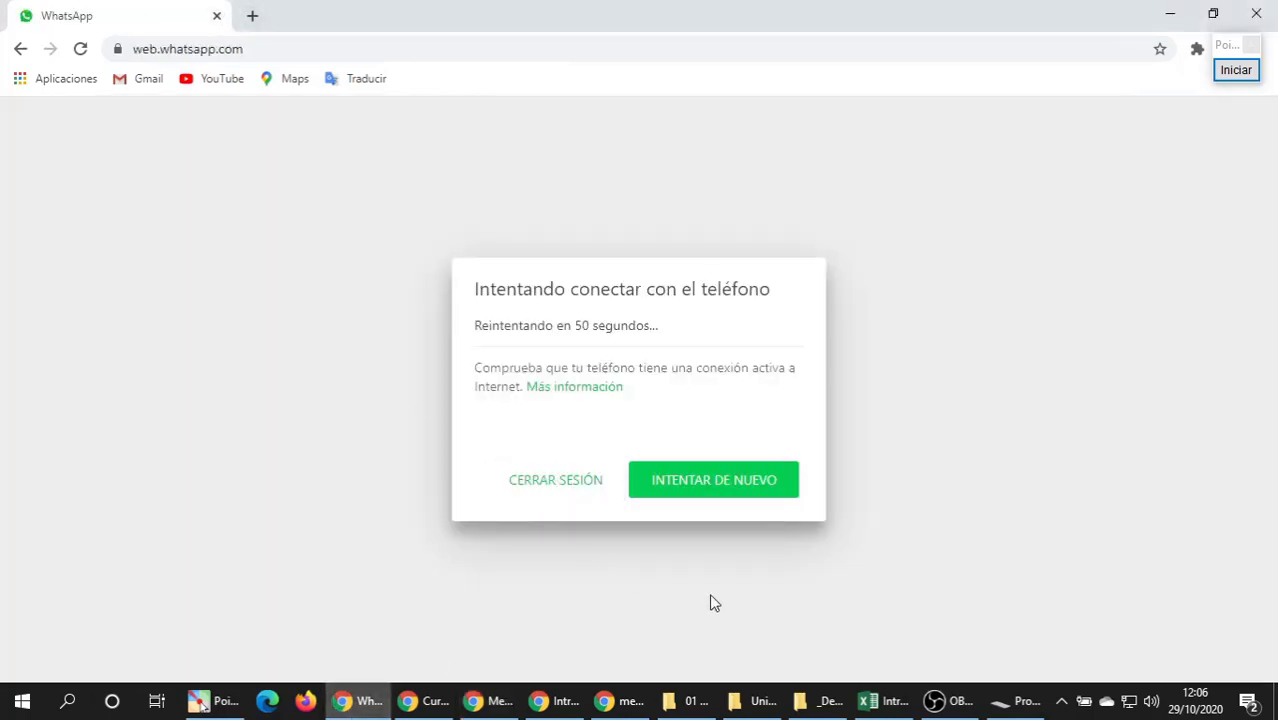
# - Sign out of WhatsApp Web and relink it by QR code, then return to the Moodle course window
pyautogui.click(553, 481)
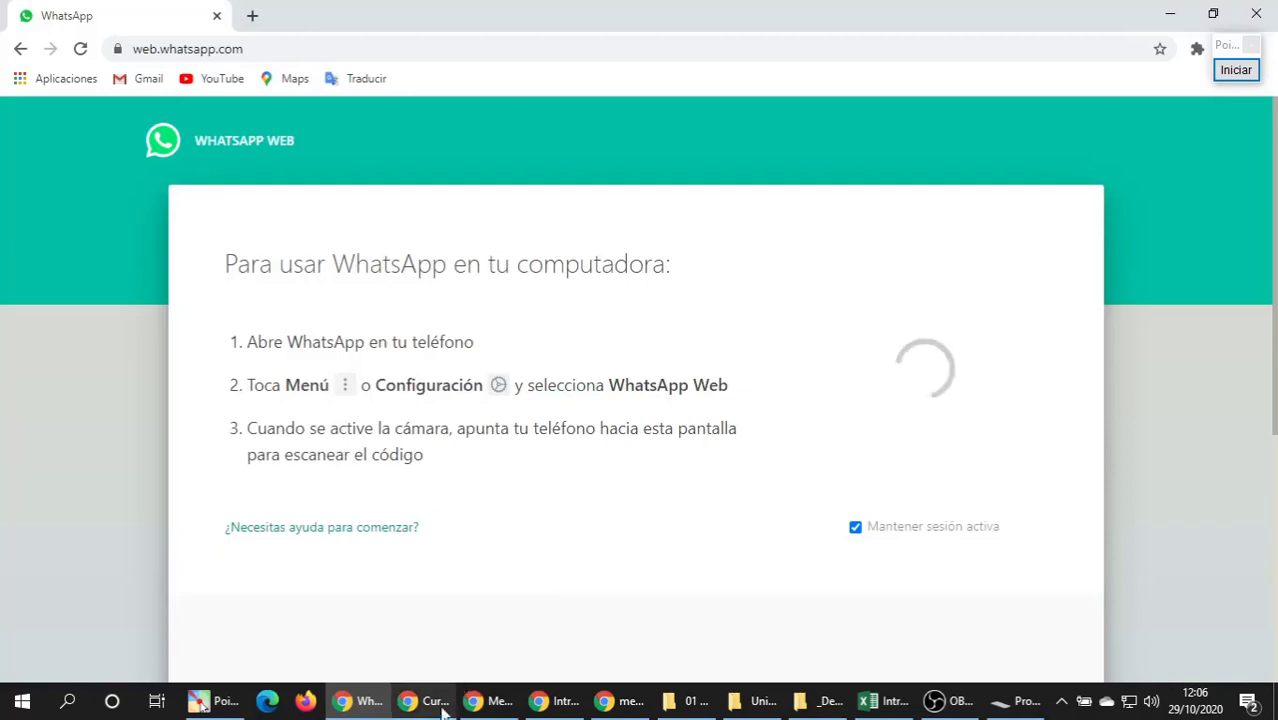
pyautogui.moveTo(440, 708)
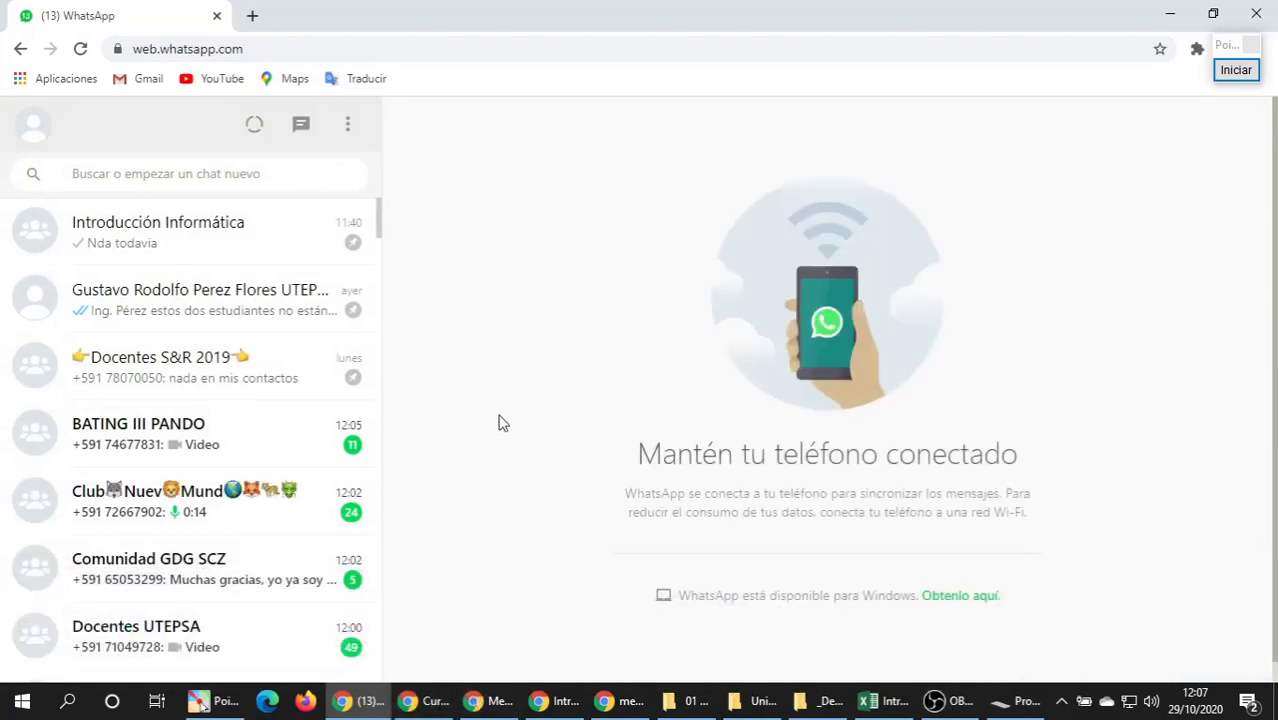
pyautogui.click(427, 700)
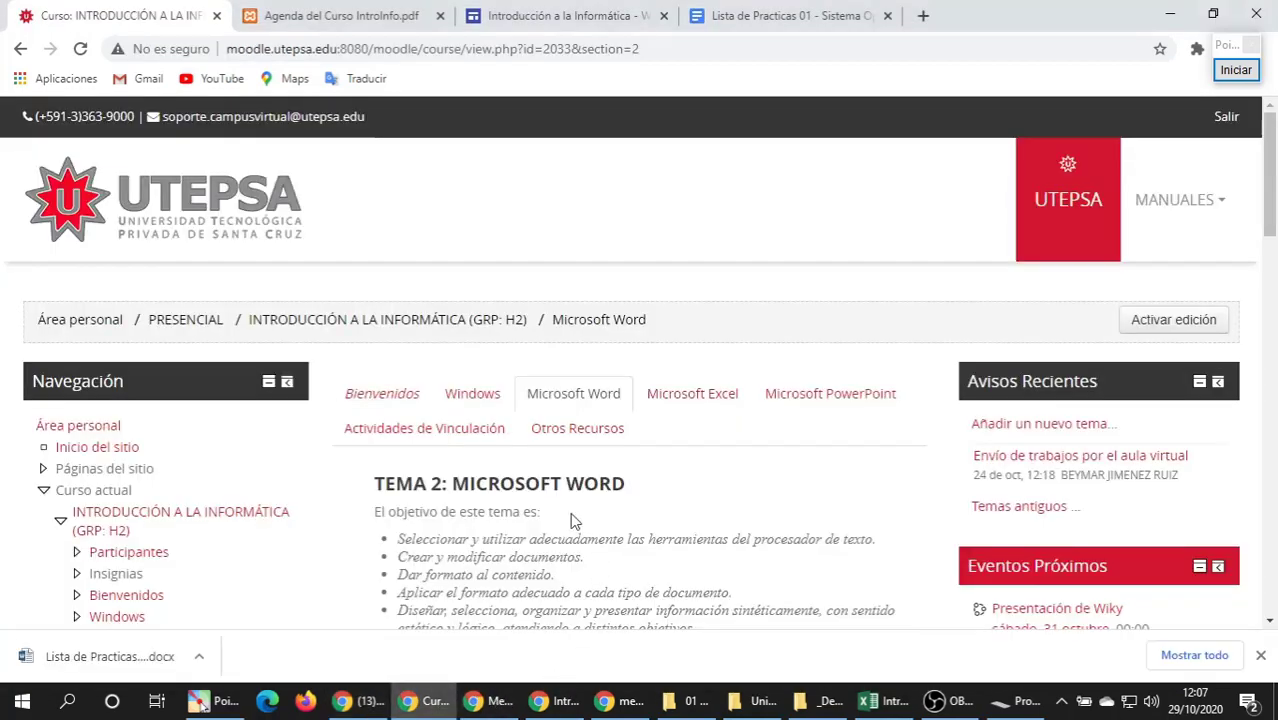
# - Open the Windows topic section of the course and look through its contents
pyautogui.click(476, 400)
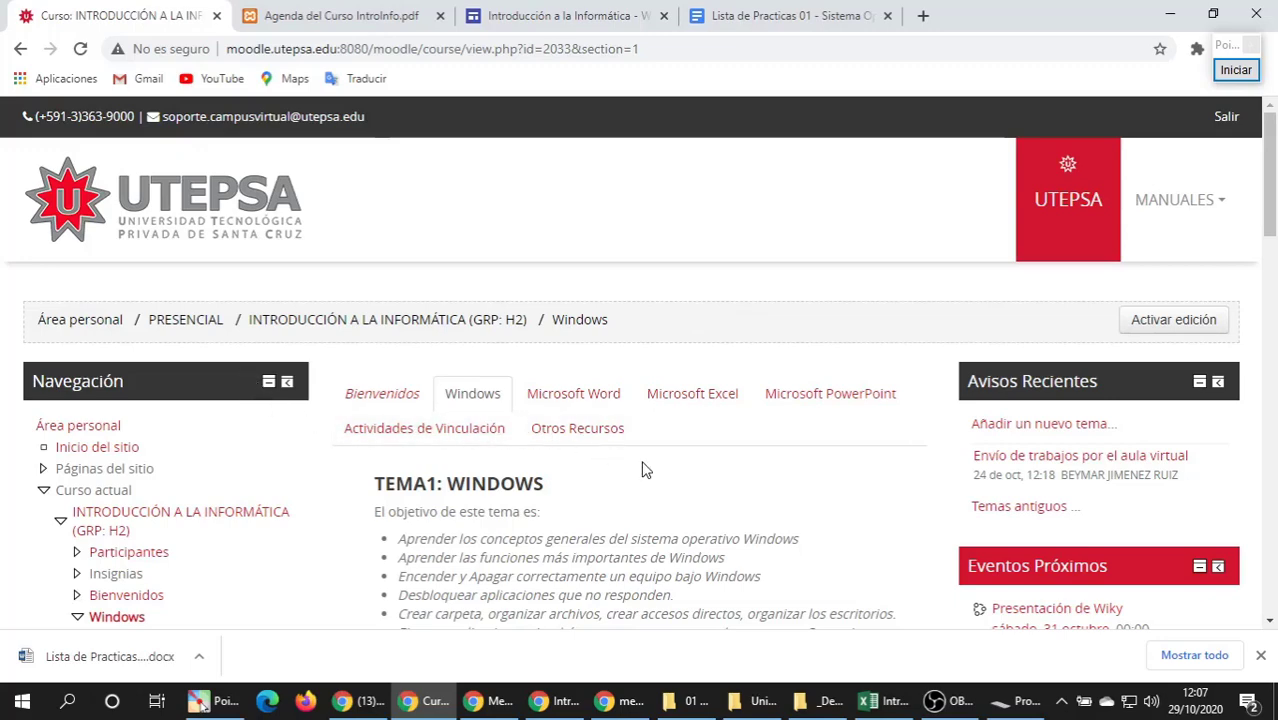
pyautogui.scroll(-8, 643, 470)
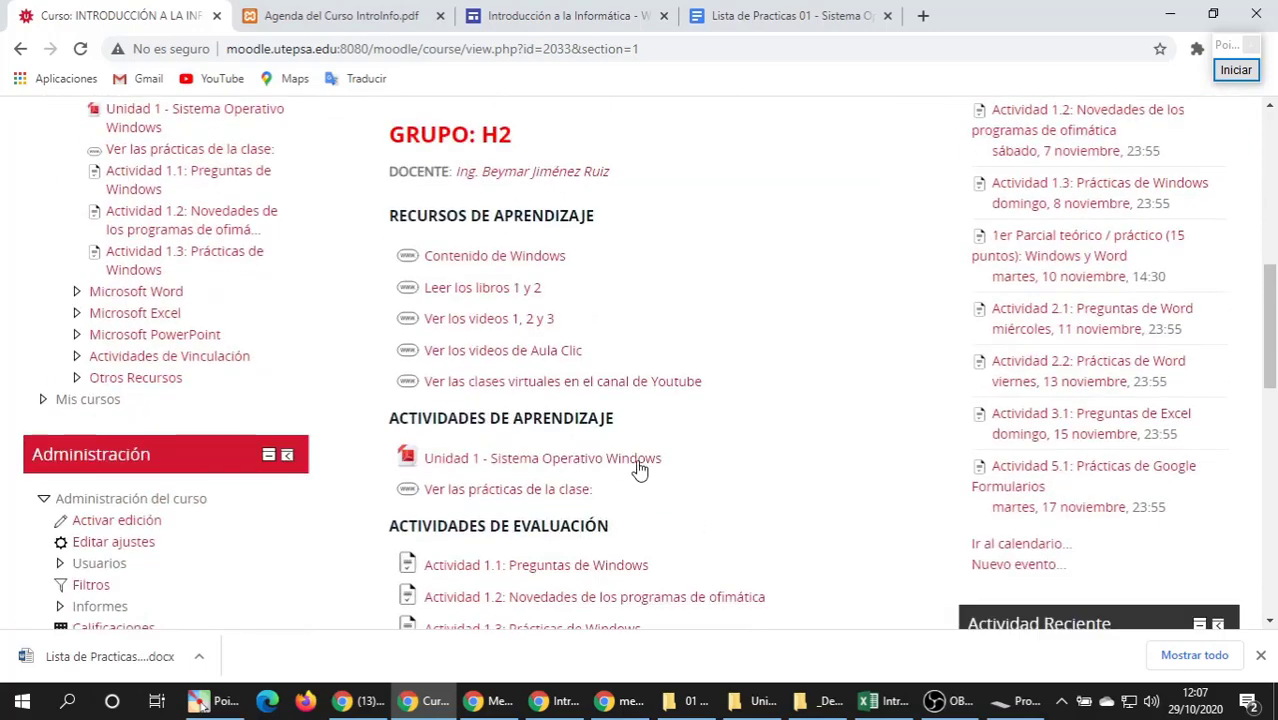
pyautogui.scroll(-2, 635, 472)
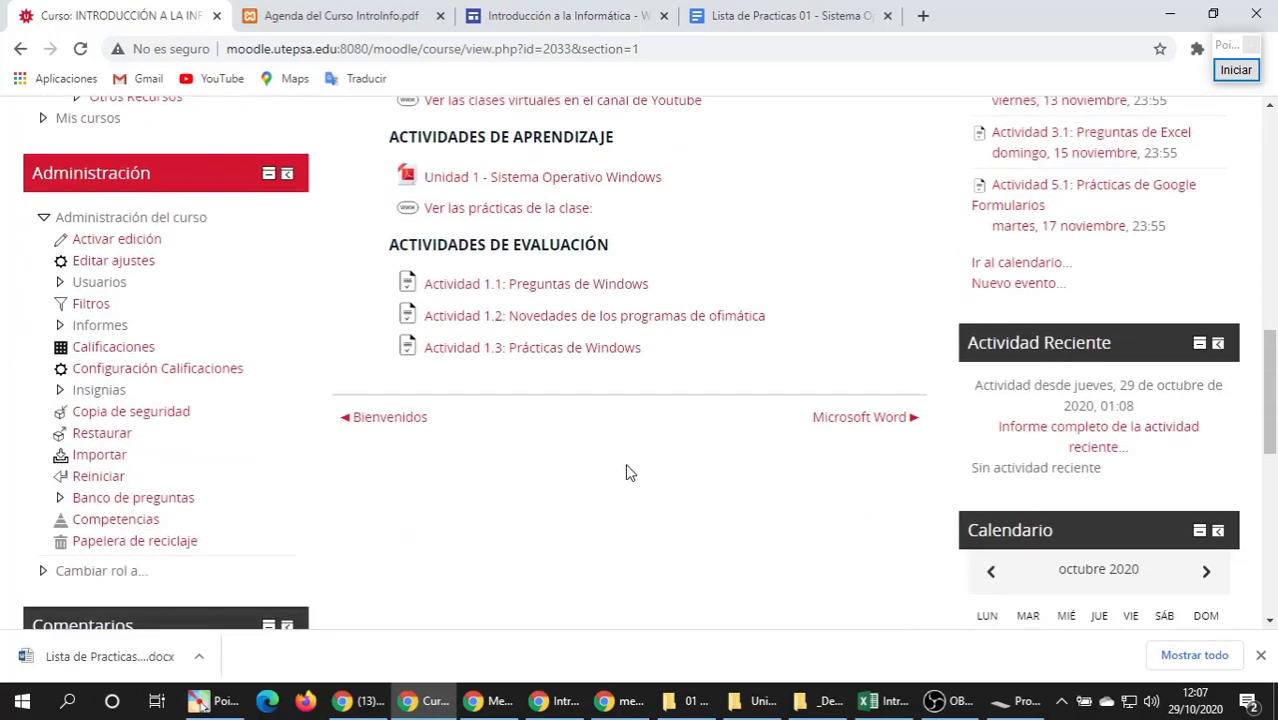
pyautogui.scroll(1, 625, 472)
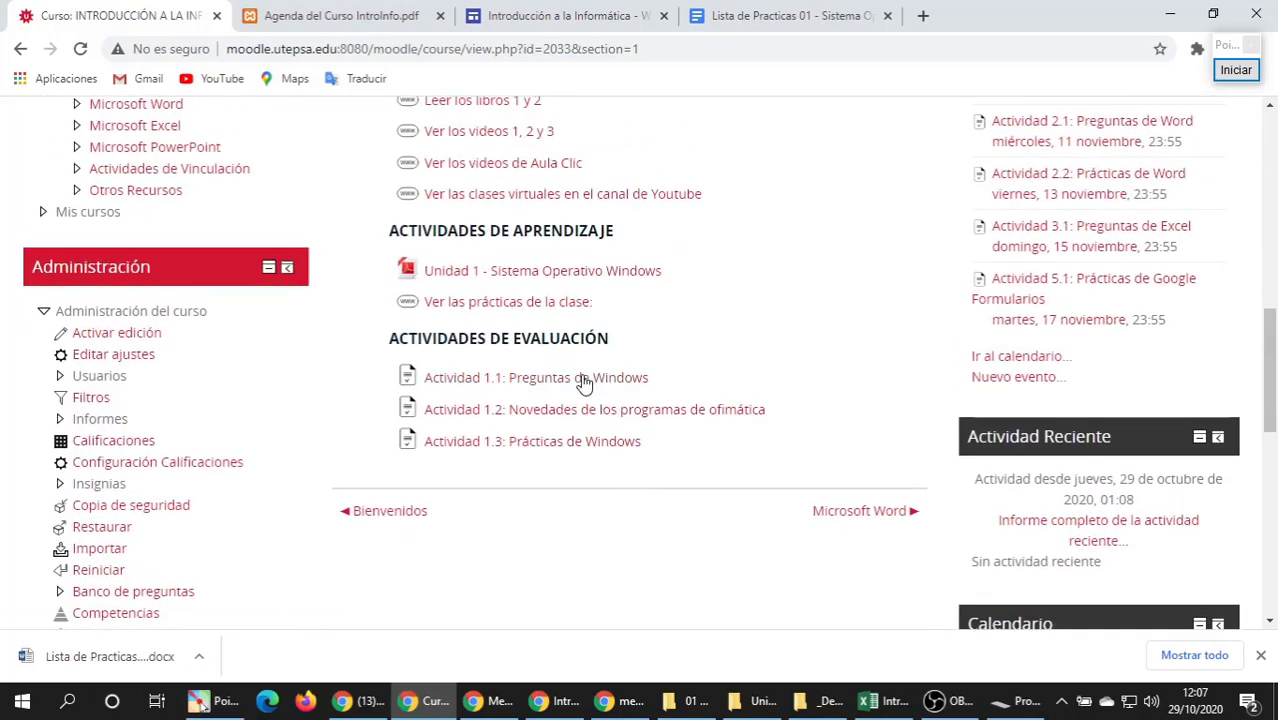
# - Close the agenda PDF tab and open Actividad 1.1: Preguntas de Windows in a new tab
pyautogui.click(440, 17)
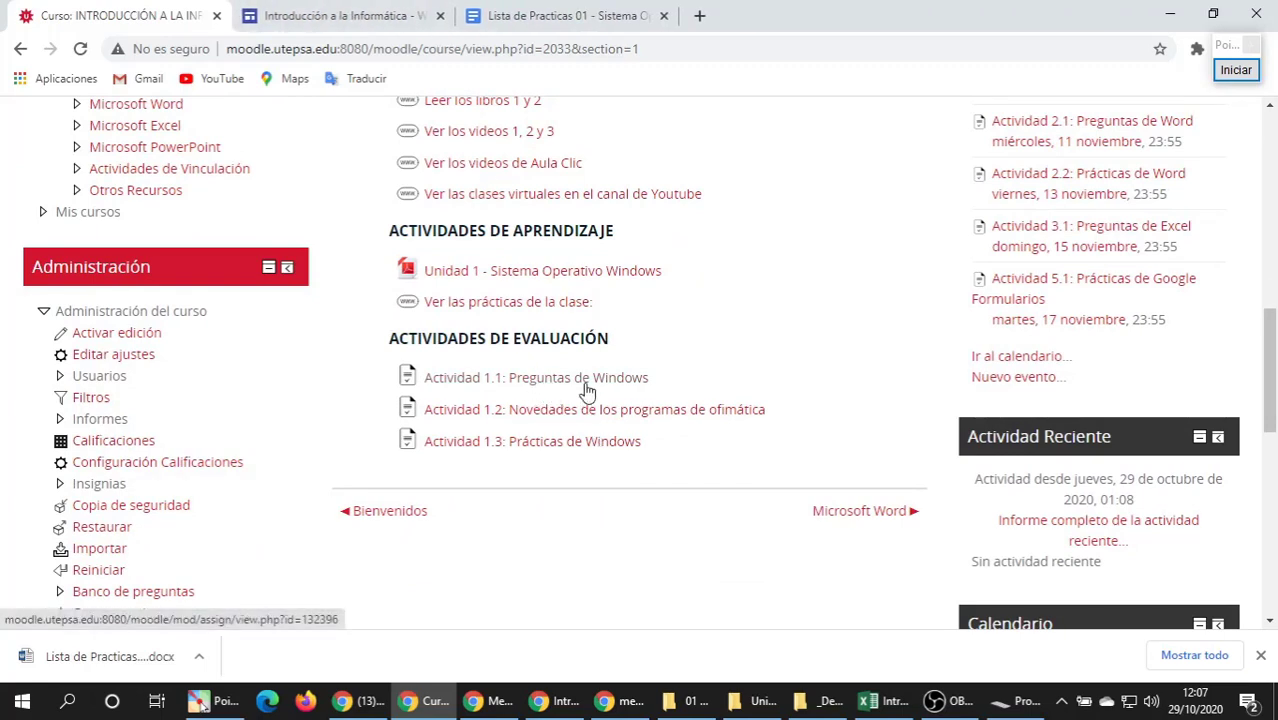
pyautogui.rightClick(590, 390)
pyautogui.click(645, 399)
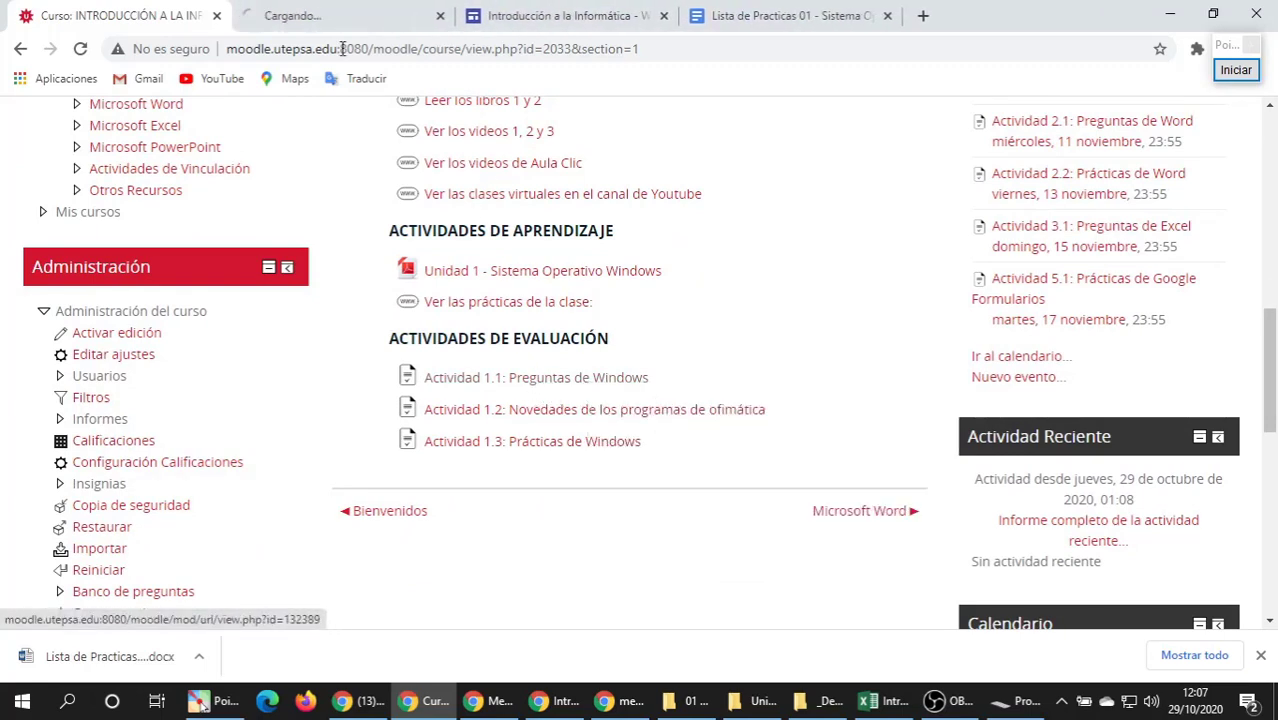
pyautogui.click(327, 22)
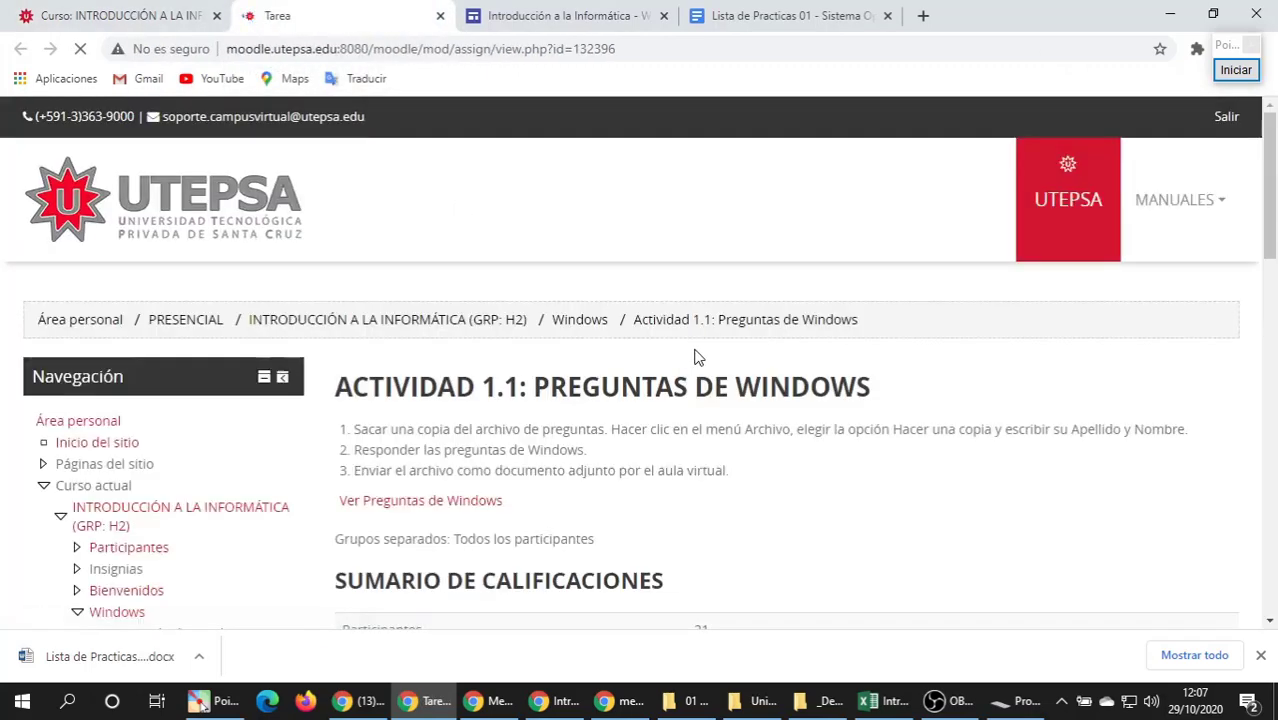
# - Highlight Actividad 1.1's instructions: make a named copy, answer the Windows questions, send as adjunto
pyautogui.scroll(-2, 698, 358)
pyautogui.scroll(-1, 698, 358)
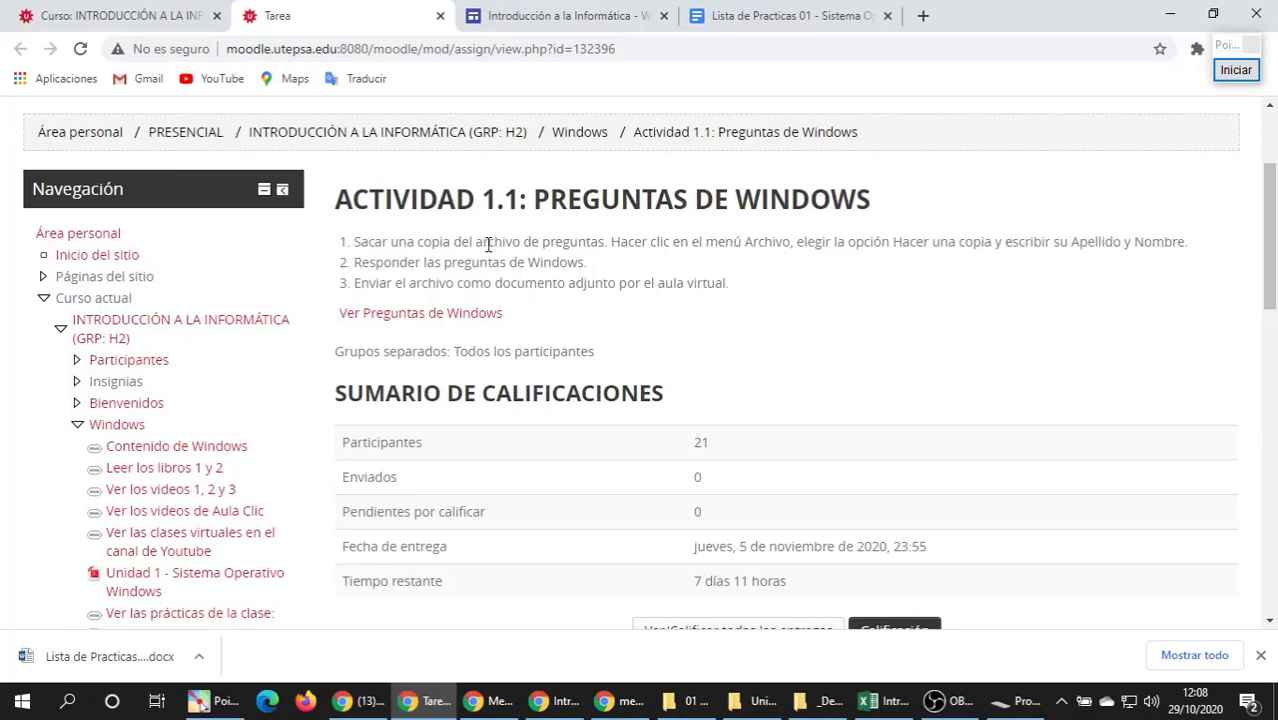
pyautogui.moveTo(787, 241); pyautogui.dragTo(1190, 243)
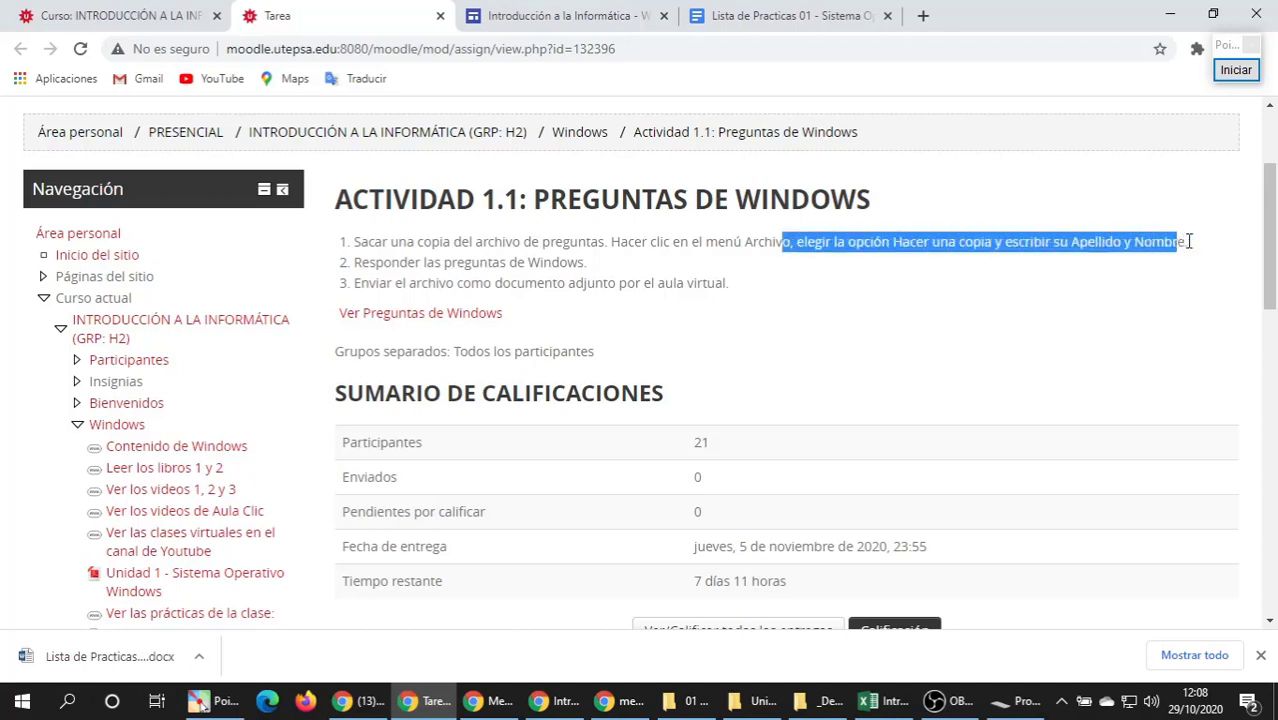
pyautogui.click(430, 263)
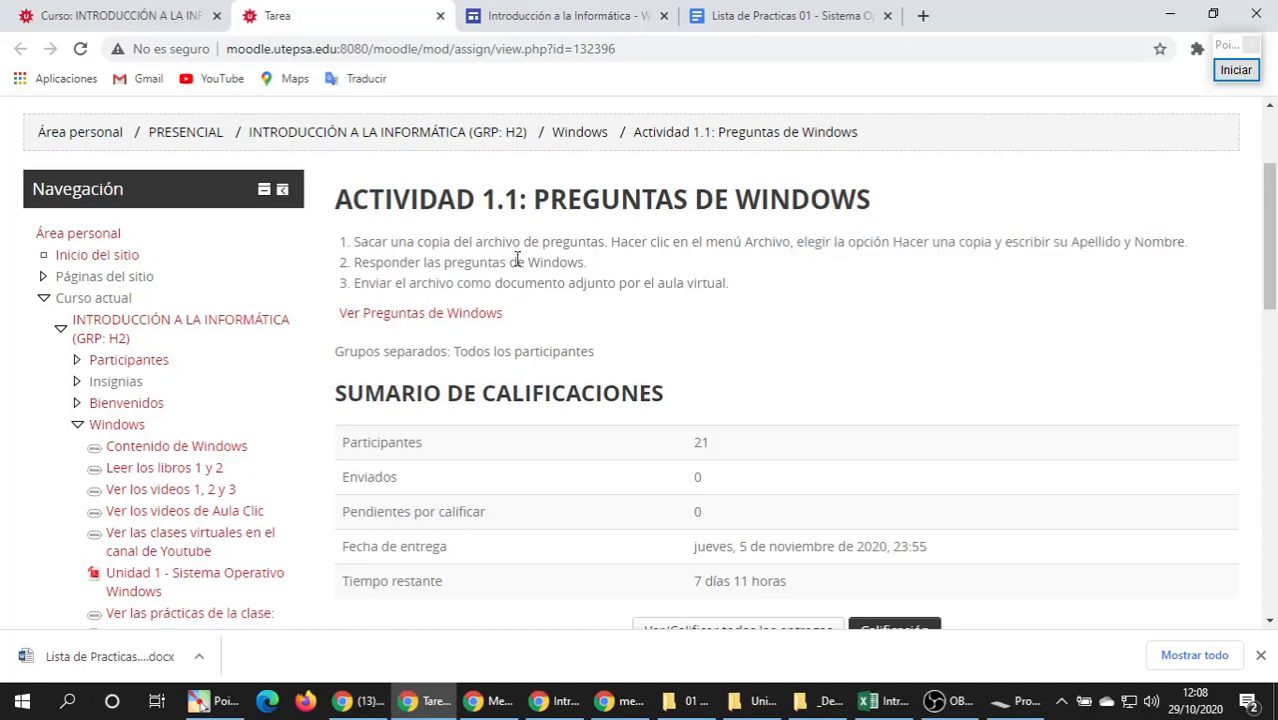
pyautogui.moveTo(359, 266); pyautogui.dragTo(598, 270)
pyautogui.click(376, 283)
pyautogui.doubleClick(600, 286)
pyautogui.scroll(-3, 673, 362)
pyautogui.scroll(2, 848, 392)
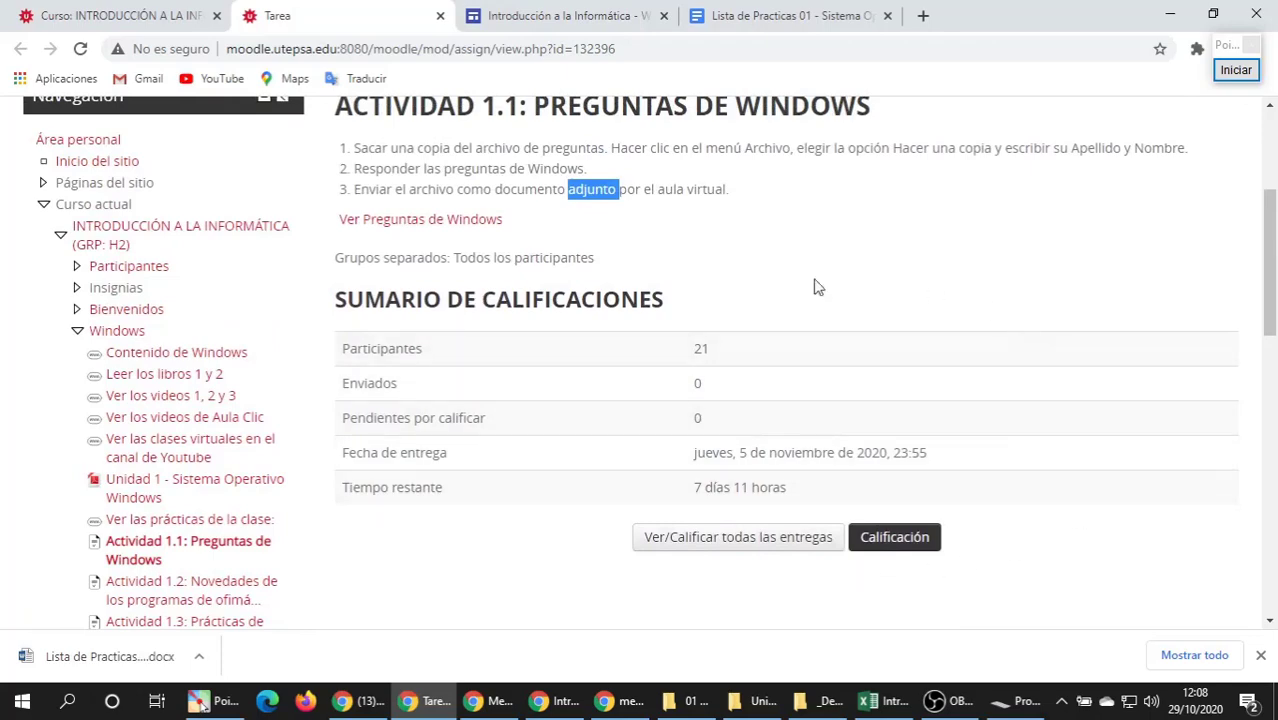
# - In the 01 Practicas de Windows folder, drag the 00 Lista de Practicas 01 file and drop it back
pyautogui.click(690, 701)
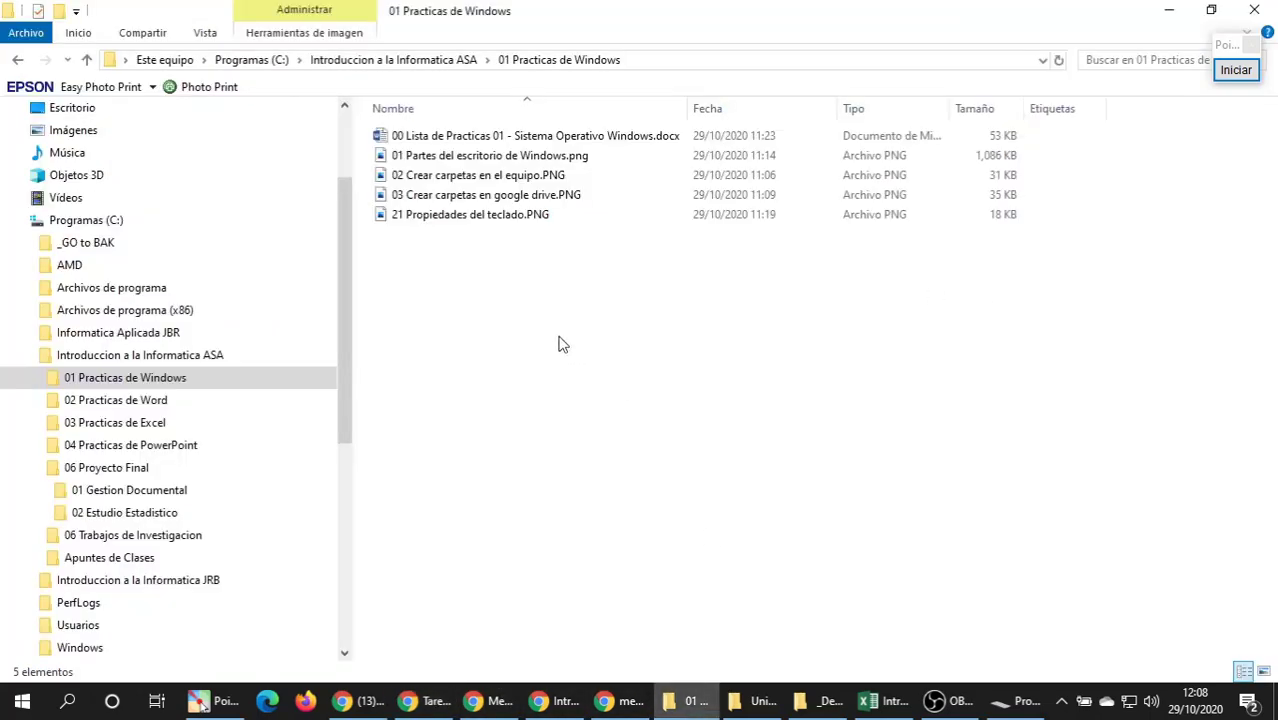
pyautogui.click(468, 138)
pyautogui.moveTo(468, 138); pyautogui.dragTo(579, 420)
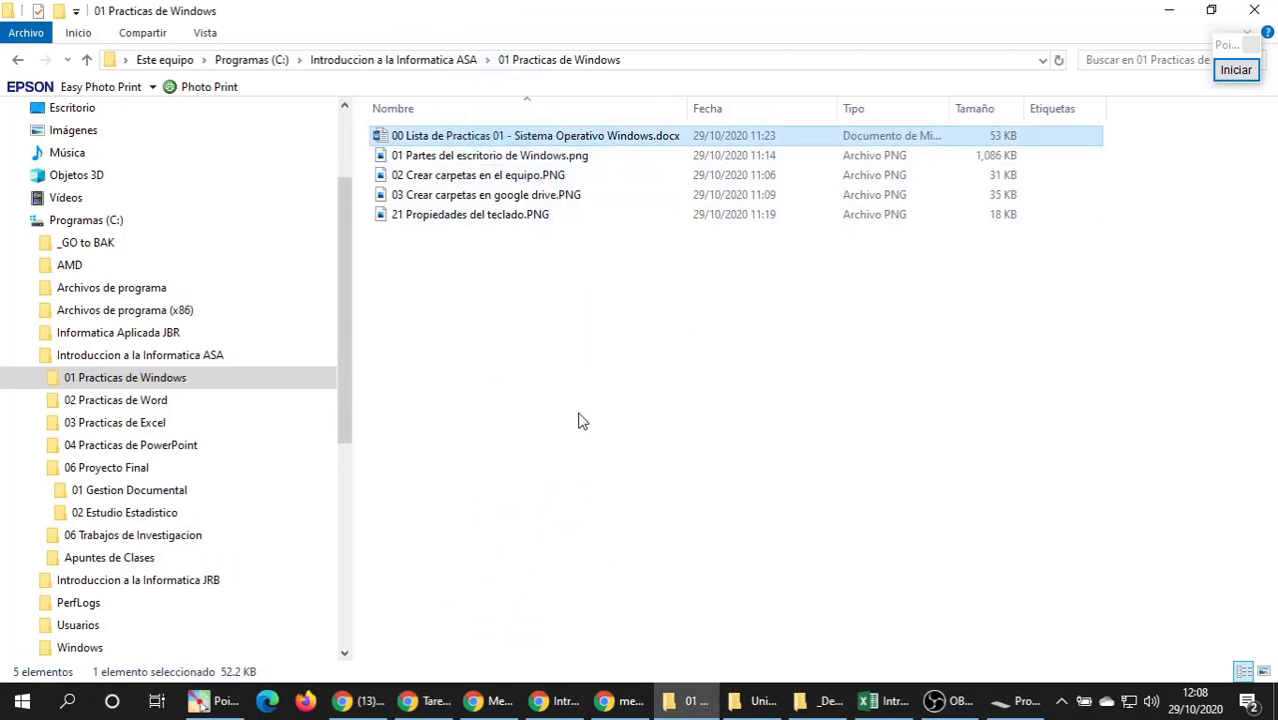
pyautogui.click(585, 422)
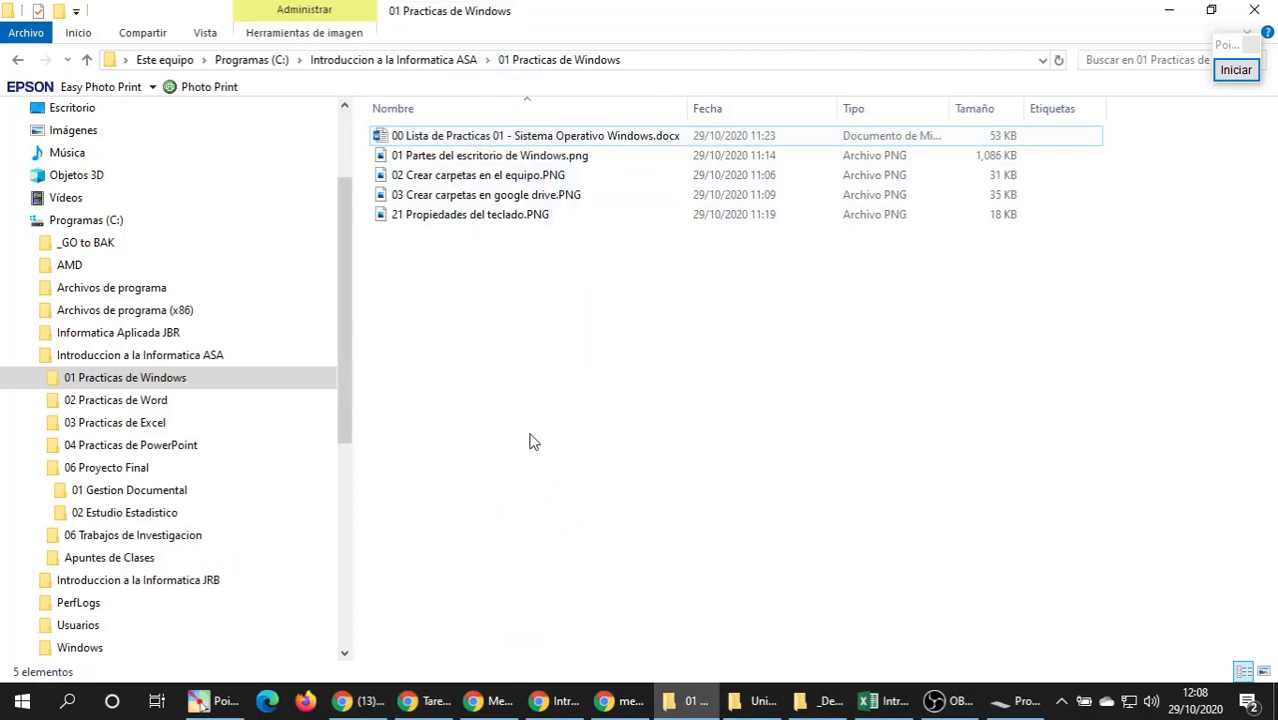
# - Return to the Actividad 1.1 page and clear the highlight on 'adjunto'
pyautogui.click(425, 700)
pyautogui.click(765, 212)
pyautogui.click(895, 545)
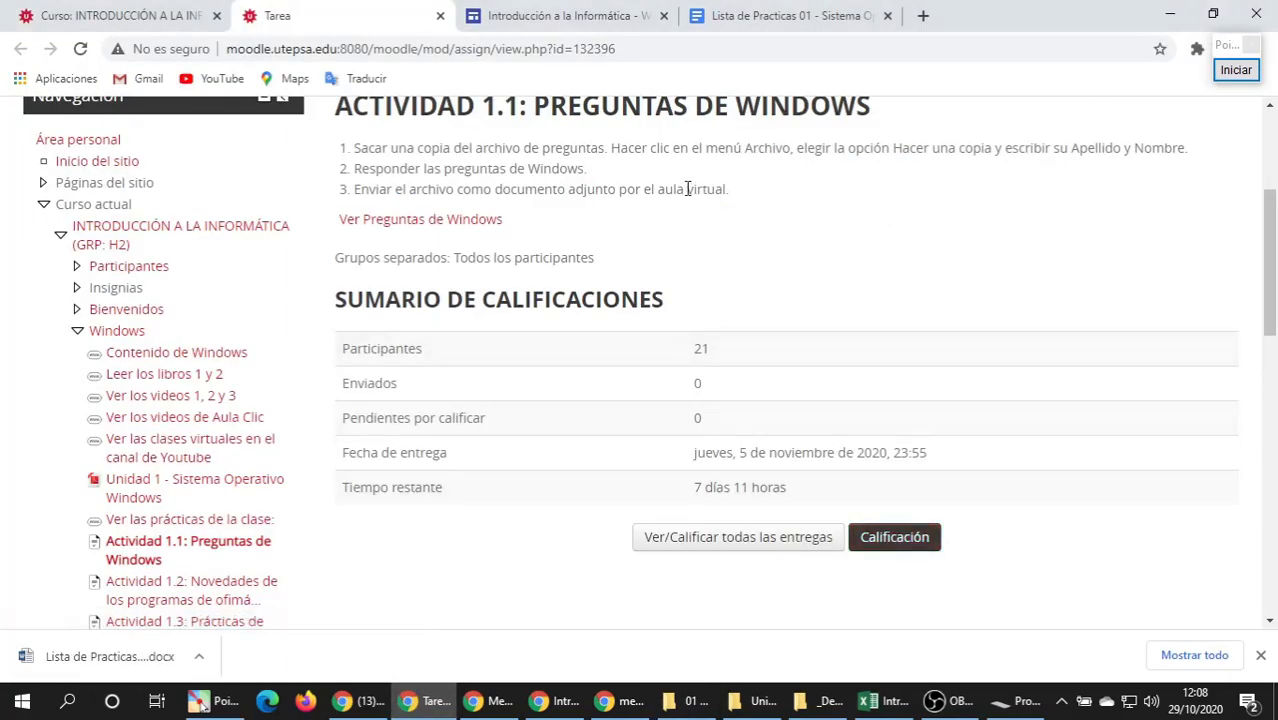
# - Close the Actividad 1.1 tab and open Actividad 1.2 in a new tab
pyautogui.scroll(1, 688, 185)
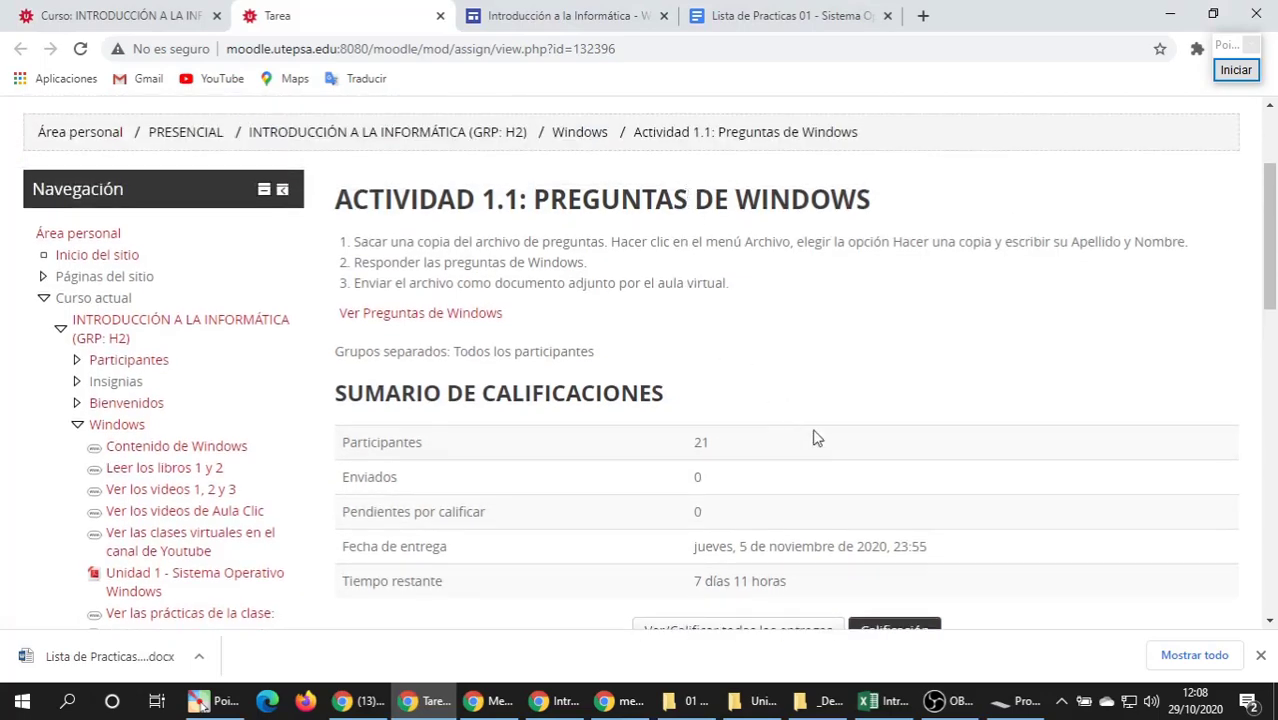
pyautogui.scroll(-2, 860, 445)
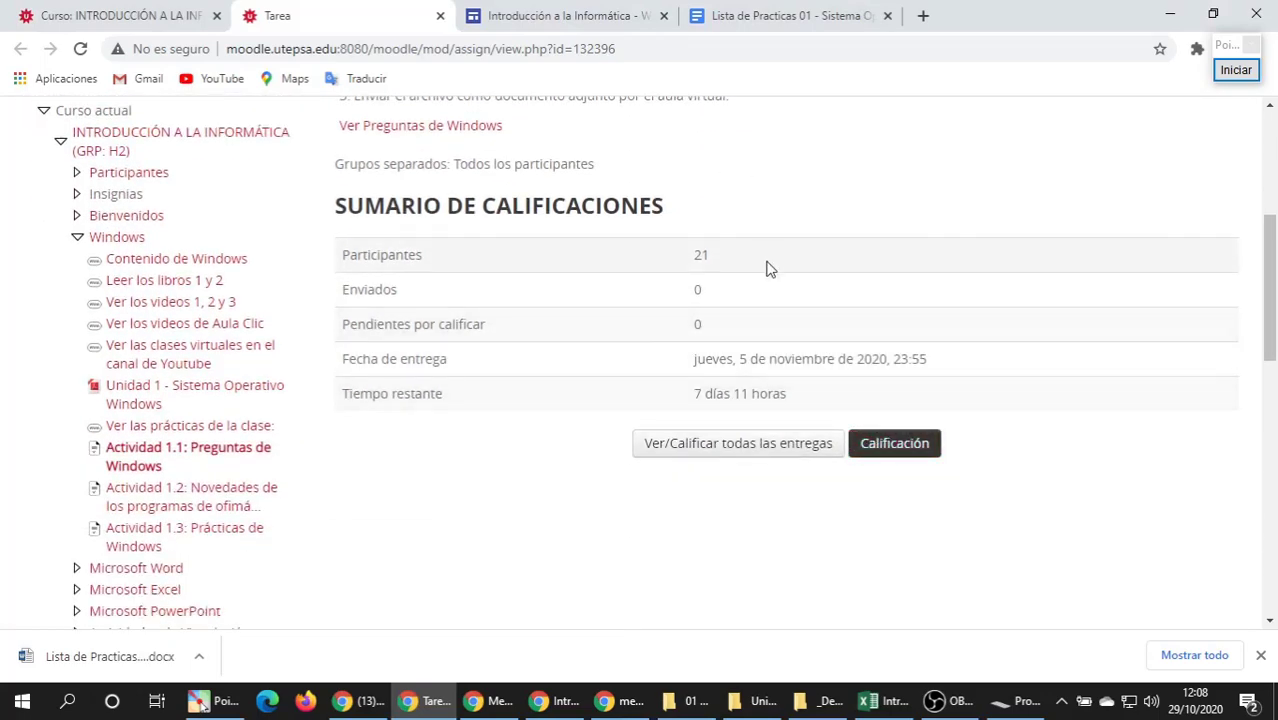
pyautogui.click(440, 16)
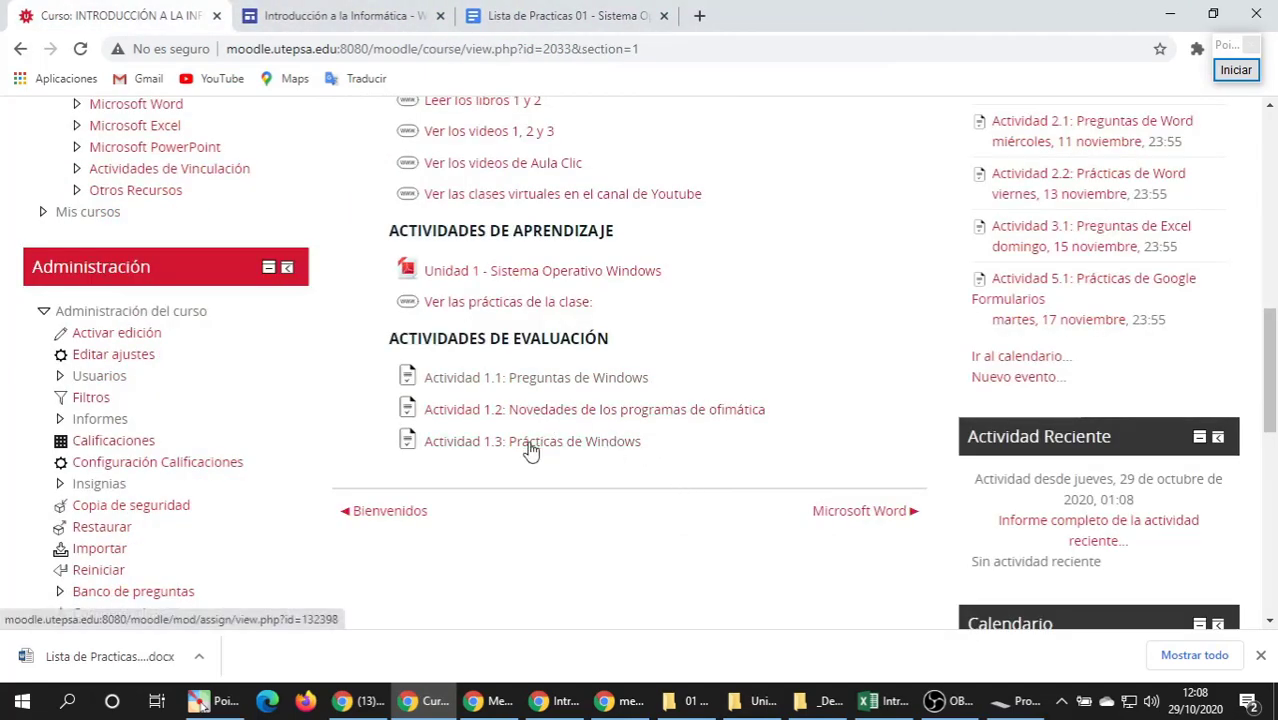
pyautogui.rightClick(581, 412)
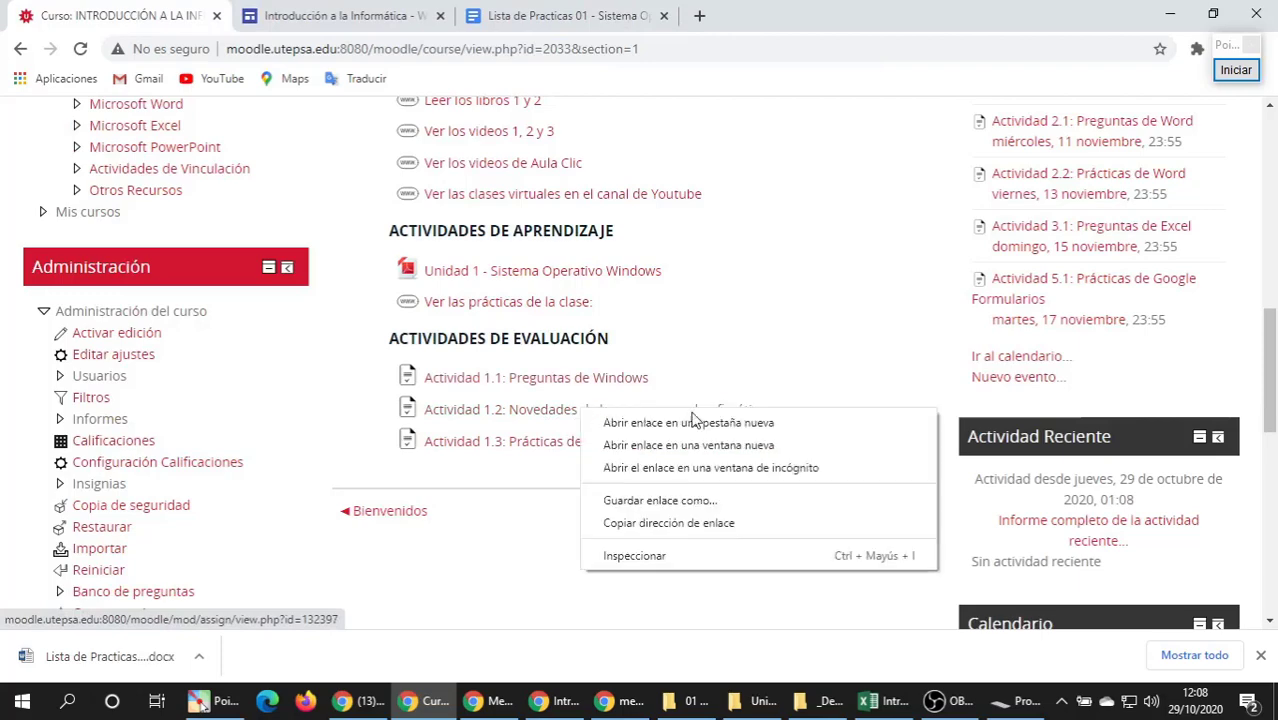
pyautogui.click(711, 419)
pyautogui.click(362, 11)
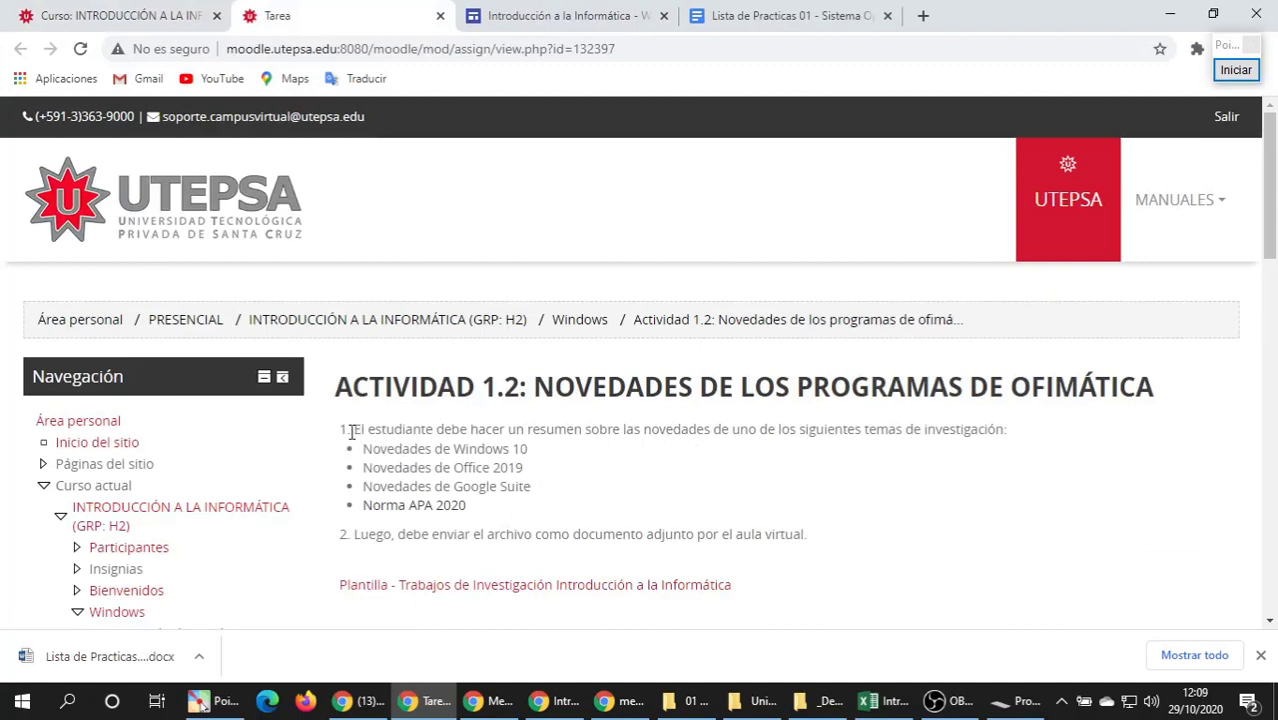
# - Highlight Actividad 1.2's topics (Office 2019, Google Suite, Norma APA 2020) and 'documento adjunto'
pyautogui.moveTo(361, 430); pyautogui.dragTo(394, 430)
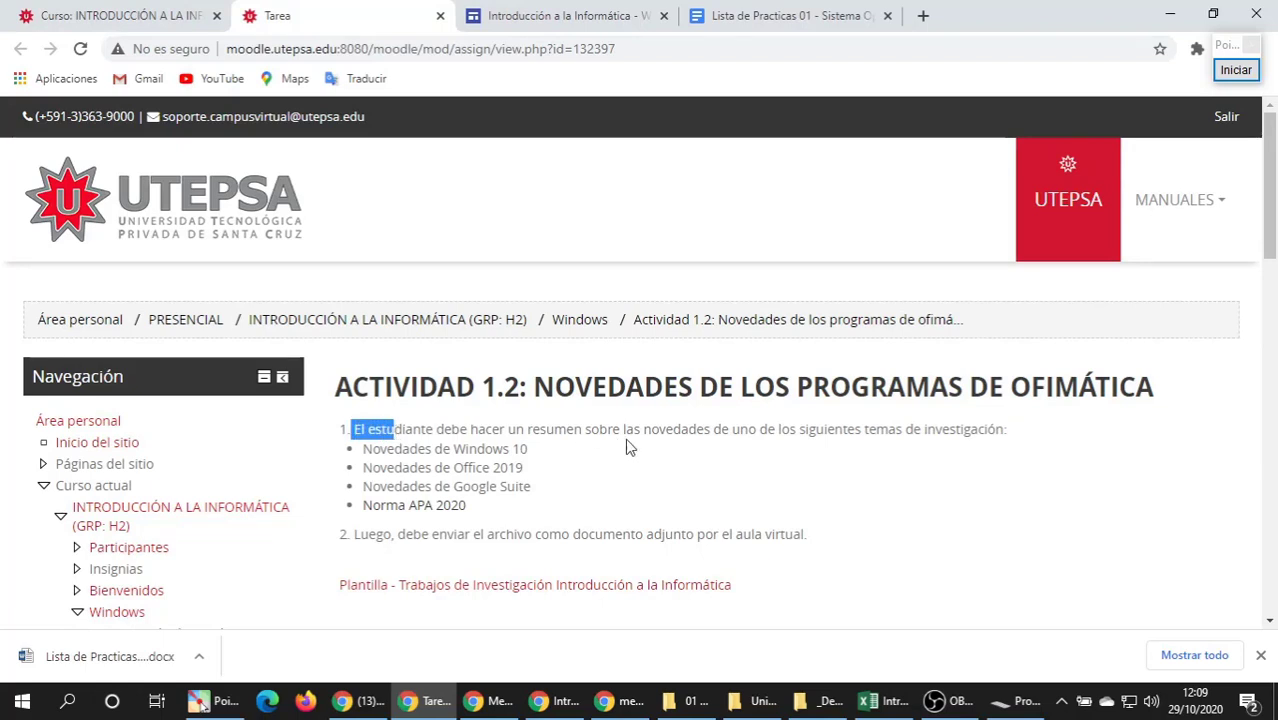
pyautogui.doubleClick(744, 429)
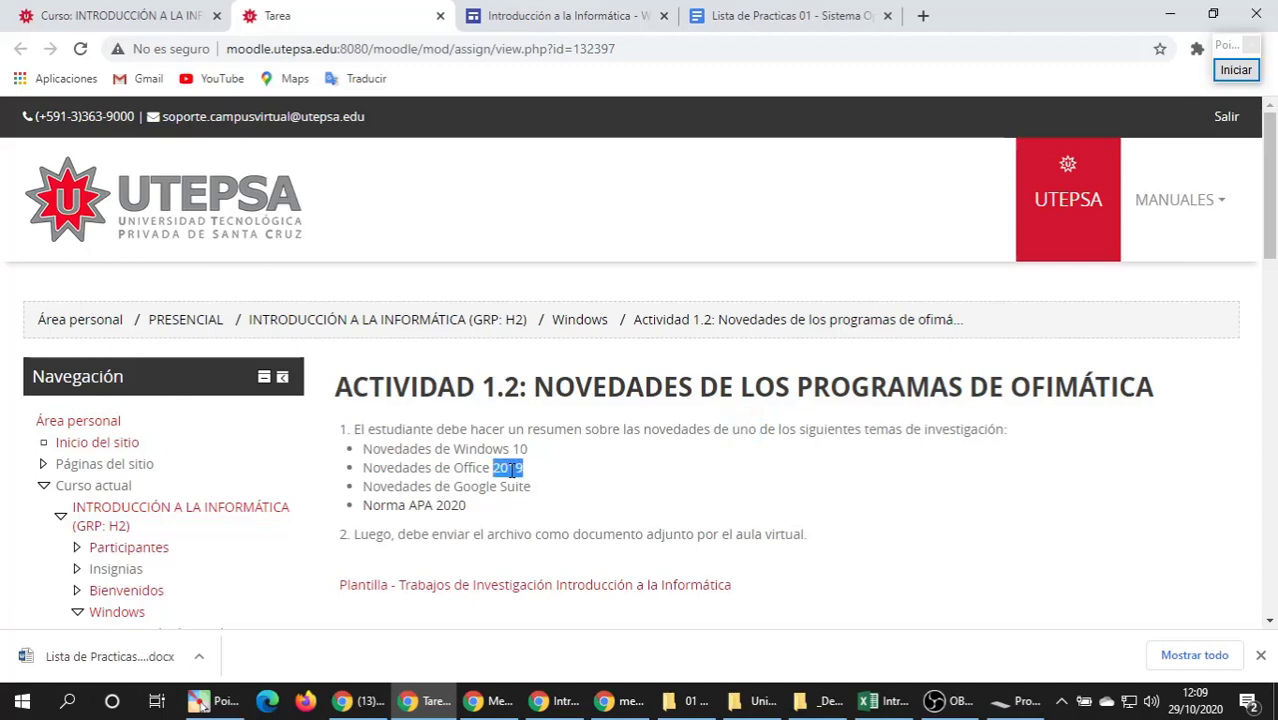
pyautogui.tripleClick(511, 470)
pyautogui.tripleClick(503, 487)
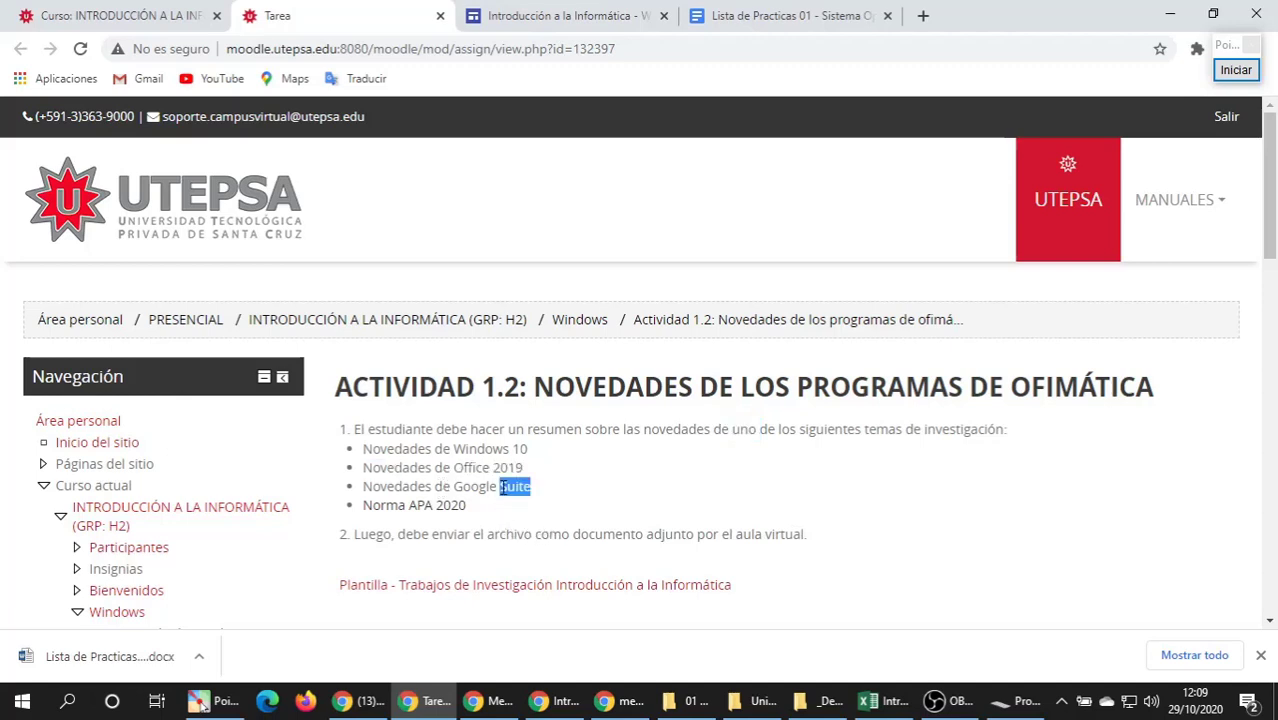
pyautogui.tripleClick(452, 508)
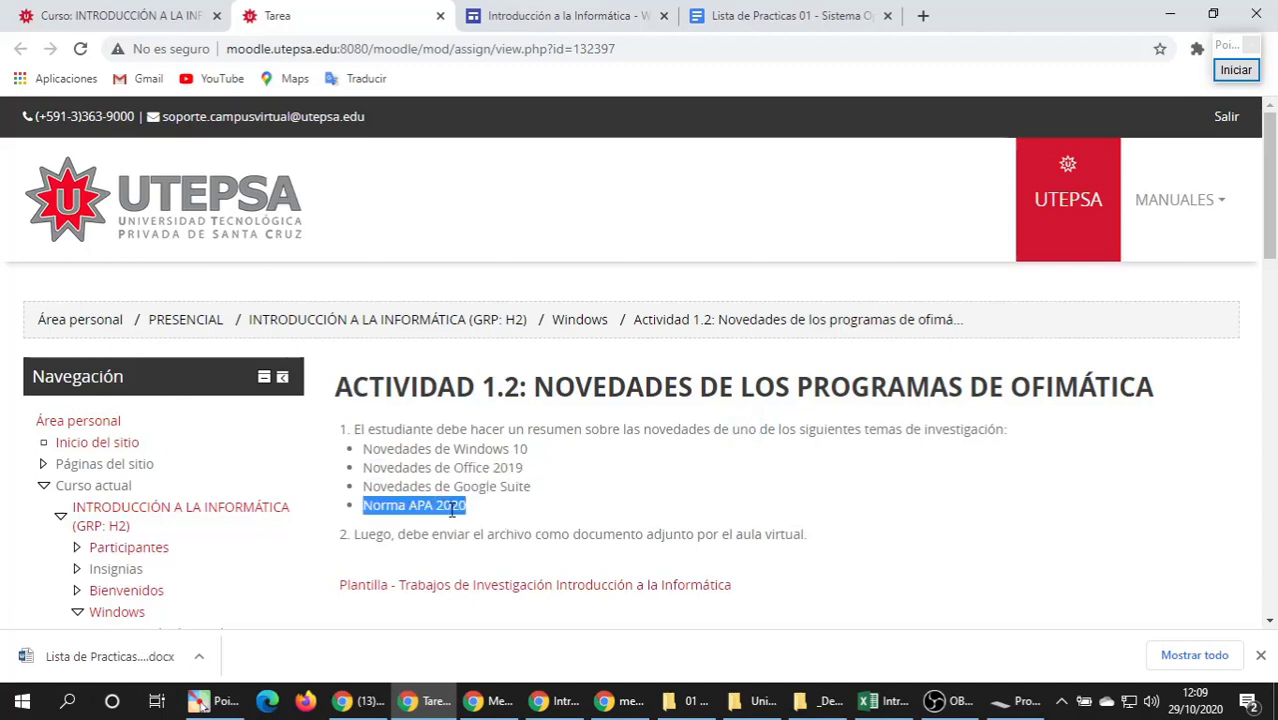
pyautogui.click(577, 515)
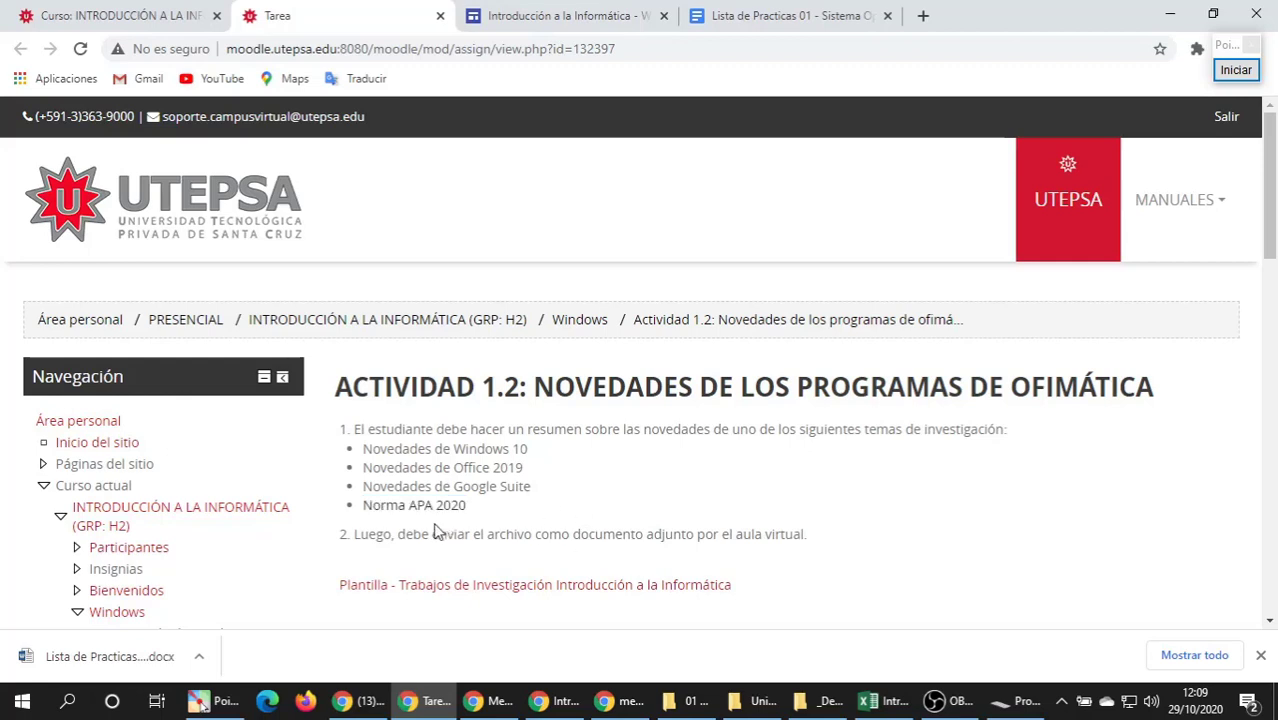
pyautogui.tripleClick(455, 467)
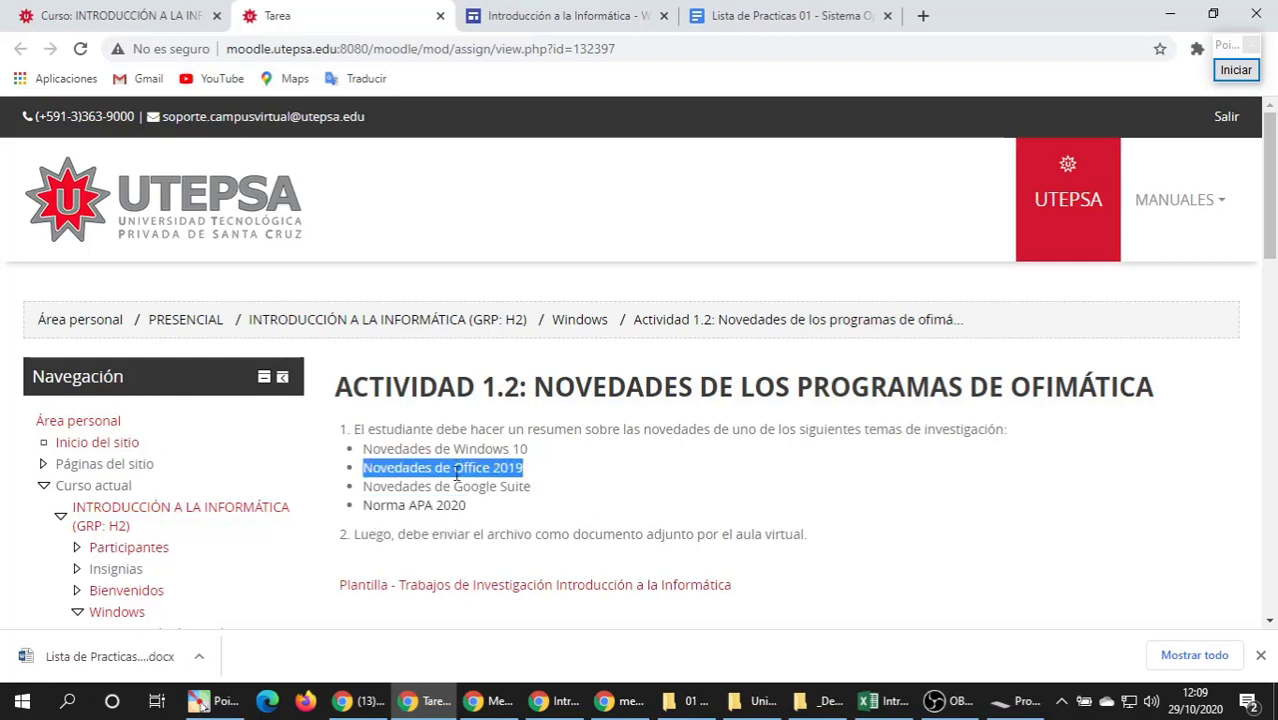
pyautogui.click(597, 534)
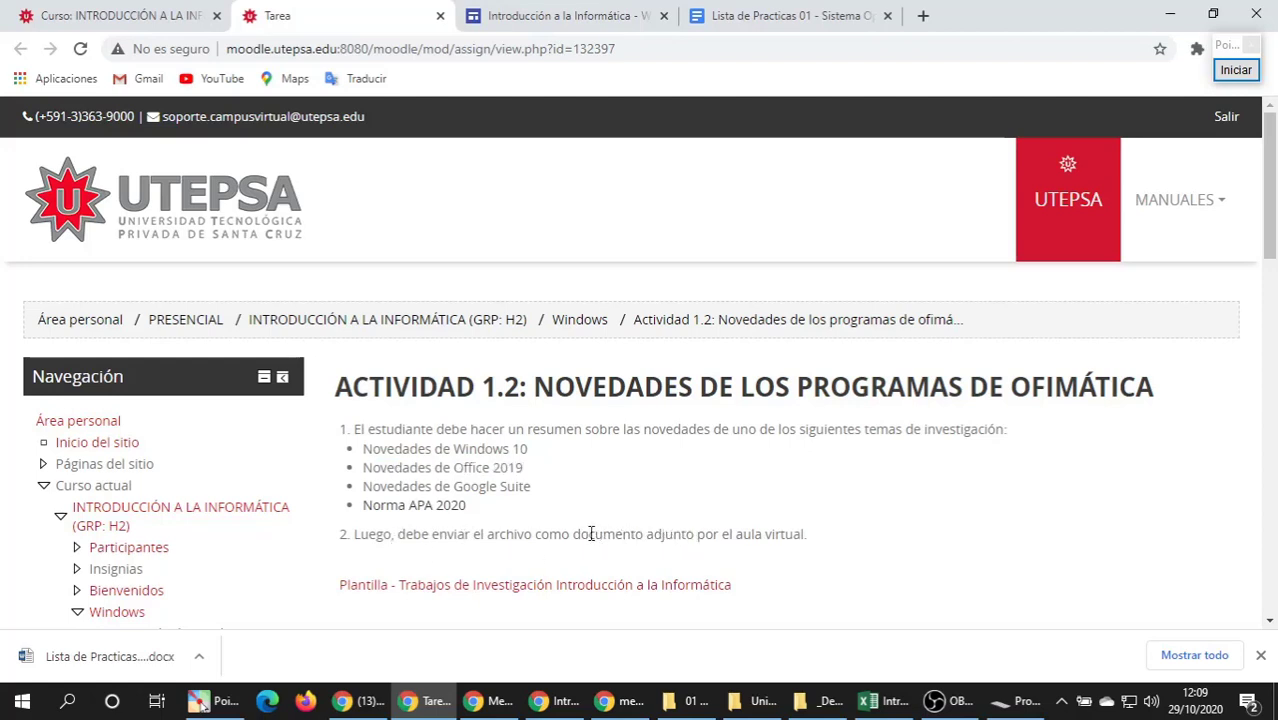
pyautogui.moveTo(577, 534); pyautogui.dragTo(689, 538)
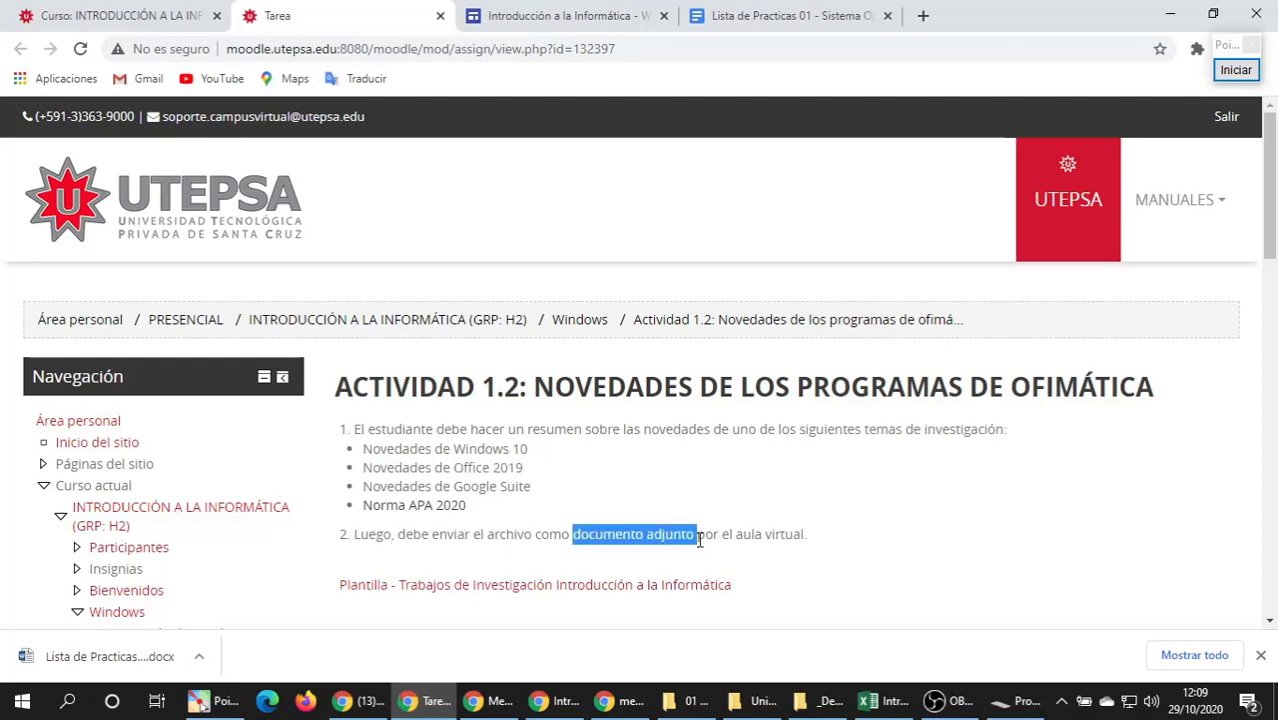
# - Open the Plantilla research template link in a new tab
pyautogui.scroll(-2, 676, 484)
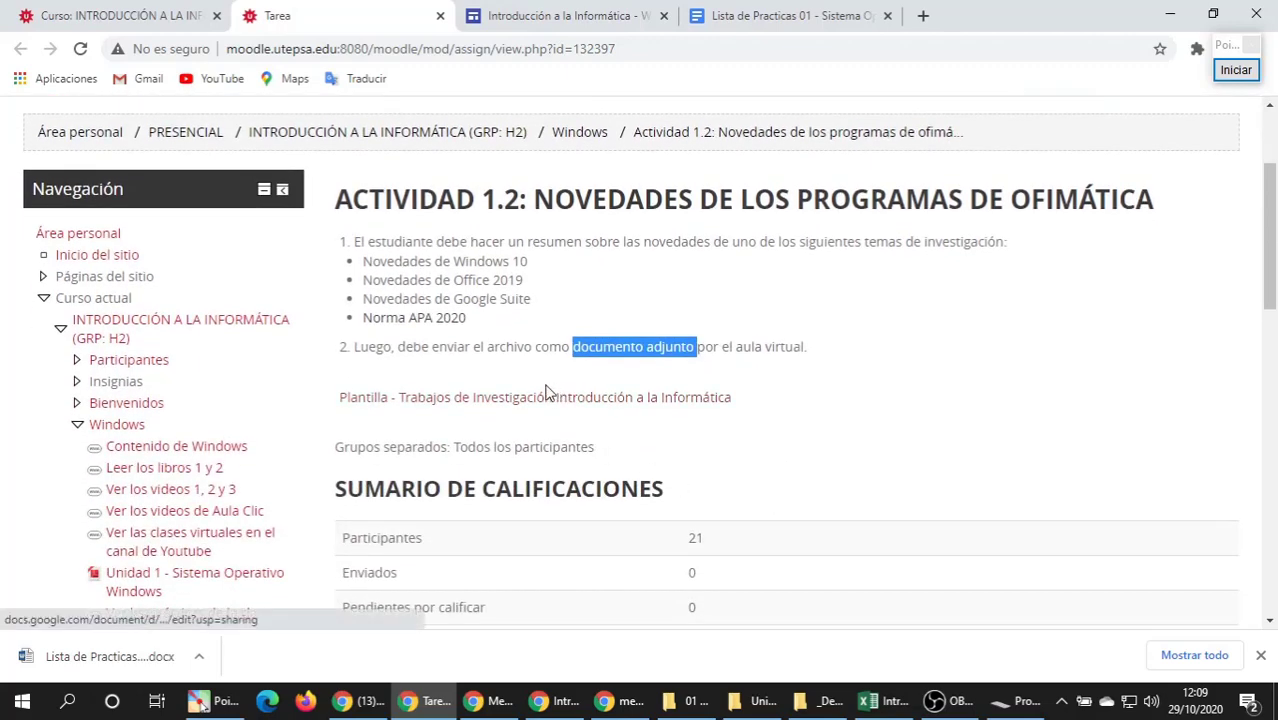
pyautogui.rightClick(519, 403)
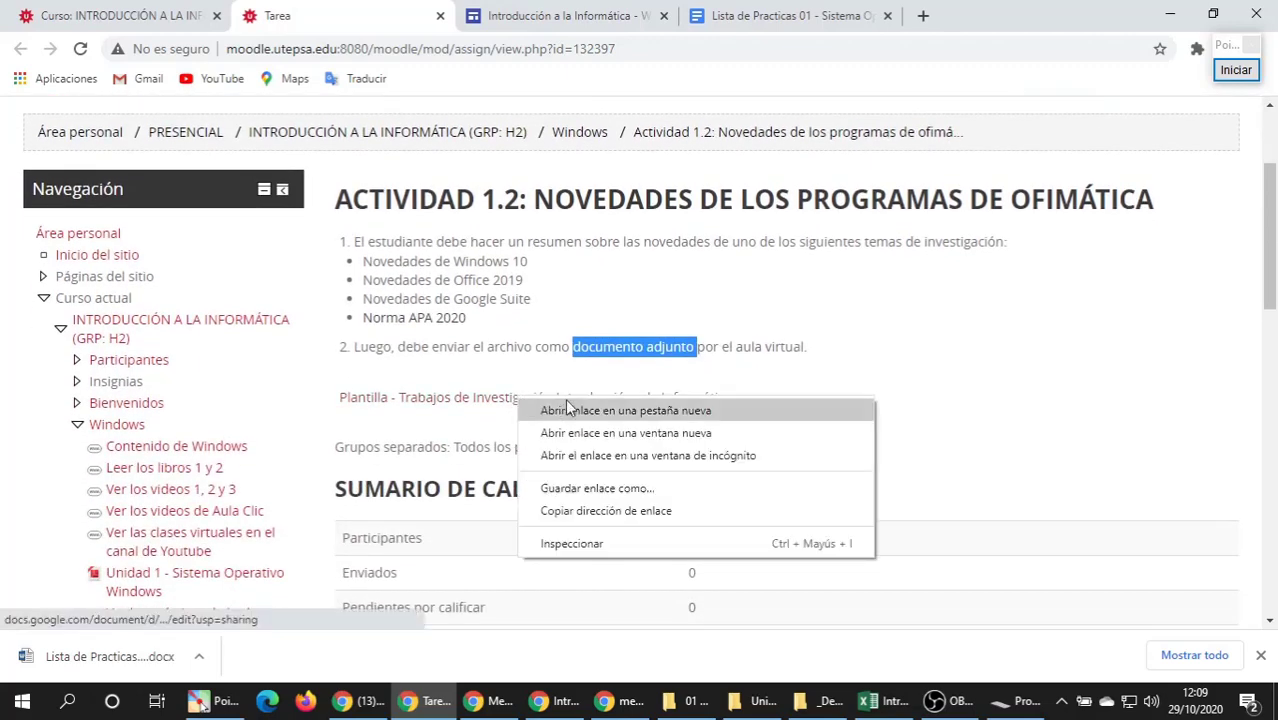
pyautogui.click(625, 407)
# - View the Plantilla template's Archivo menu in Google Docs, then open a new Notepad window and begin typing
pyautogui.click(487, 12)
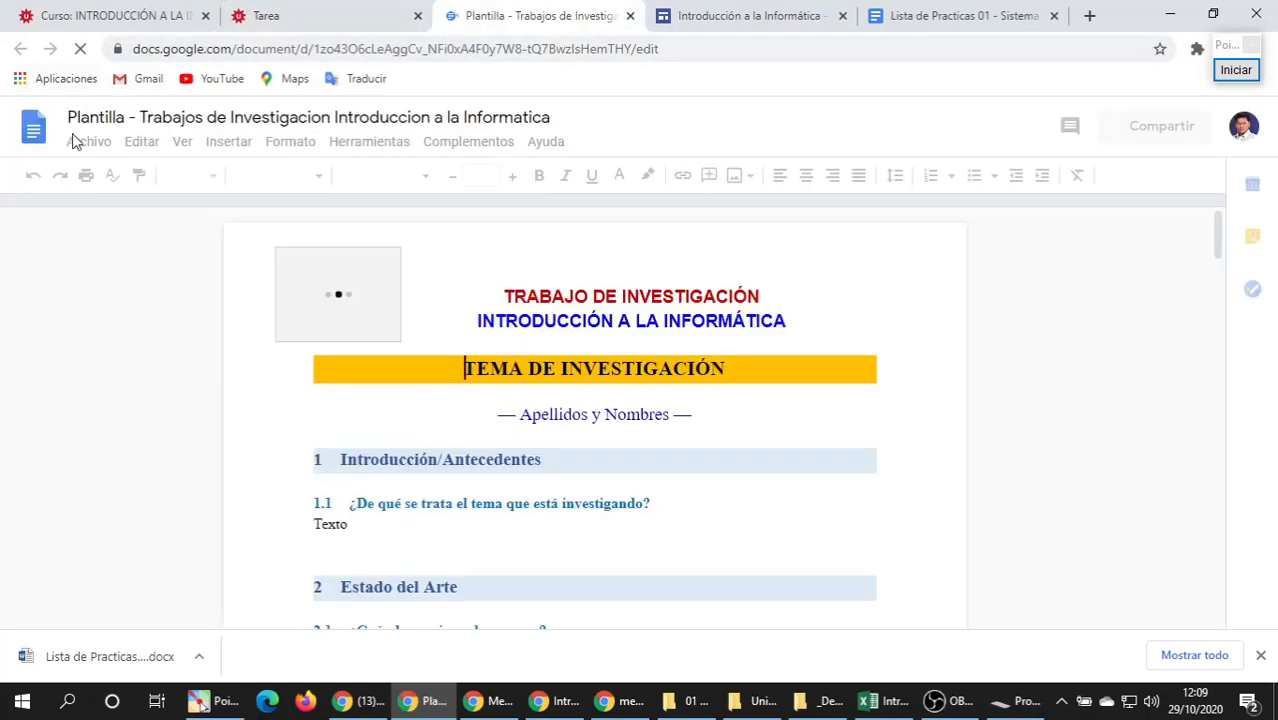
pyautogui.click(86, 145)
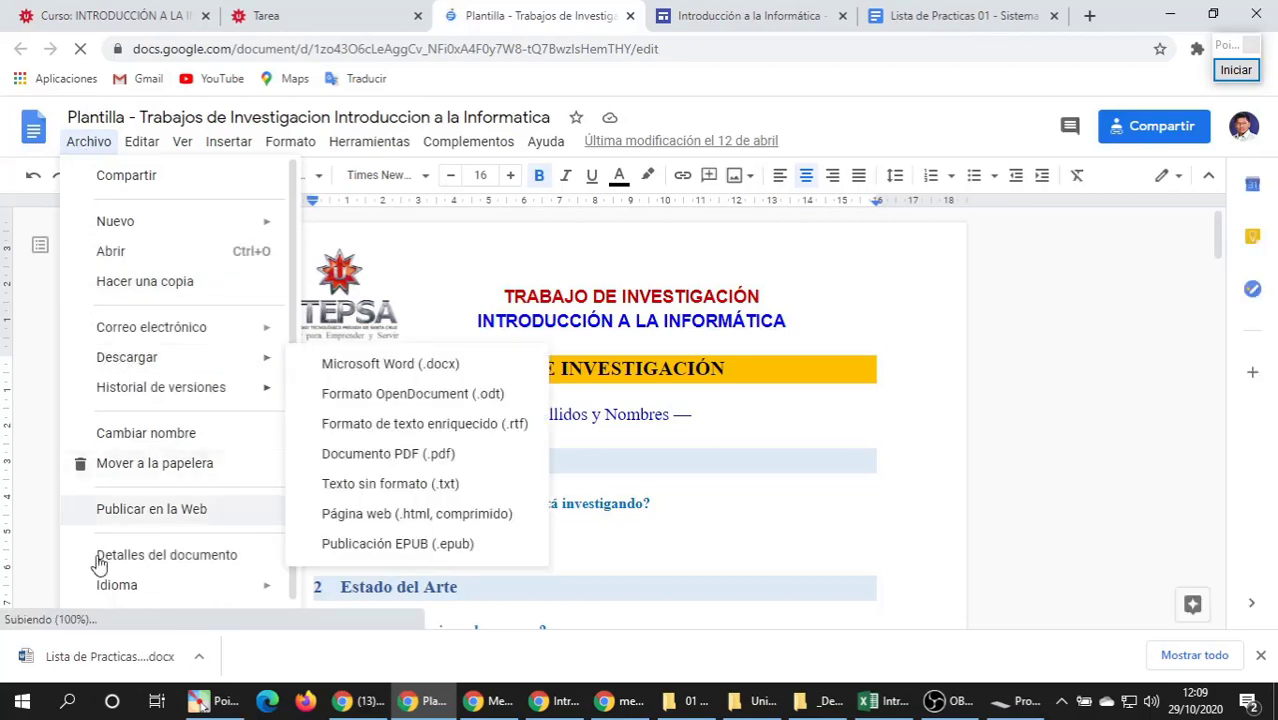
pyautogui.click(22, 700)
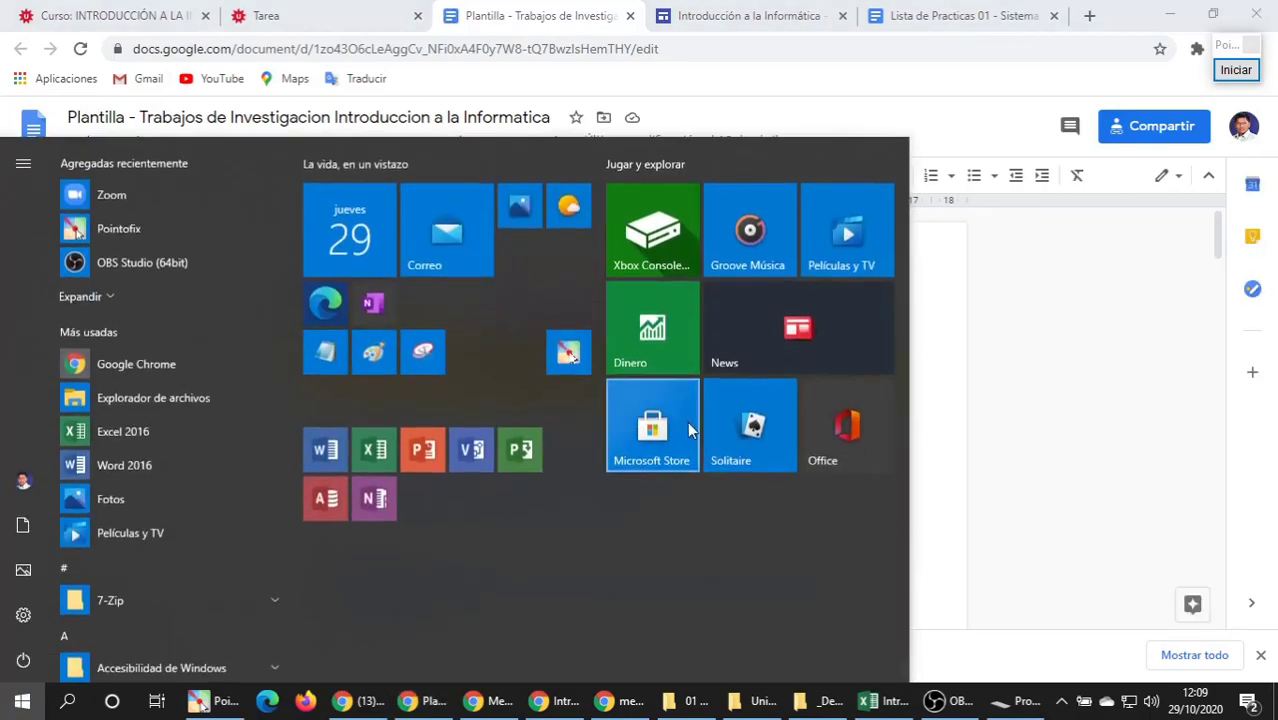
pyautogui.click(325, 353)
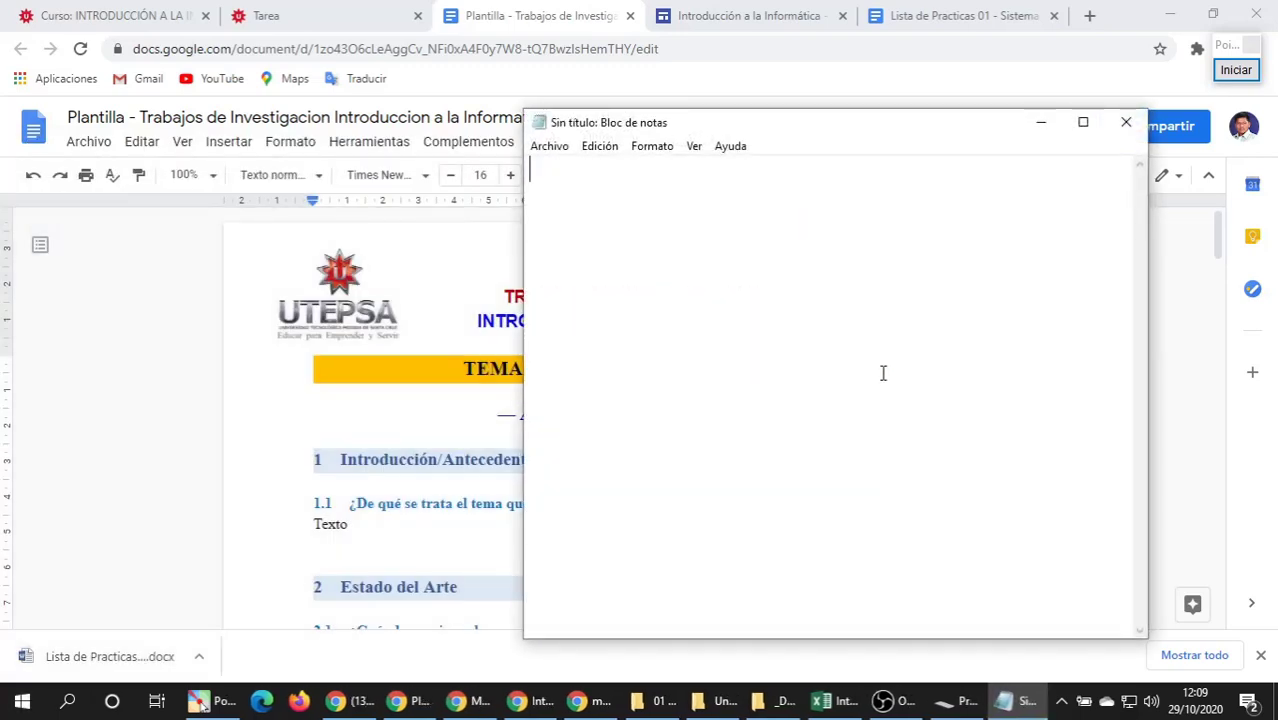
pyautogui.write('iR')
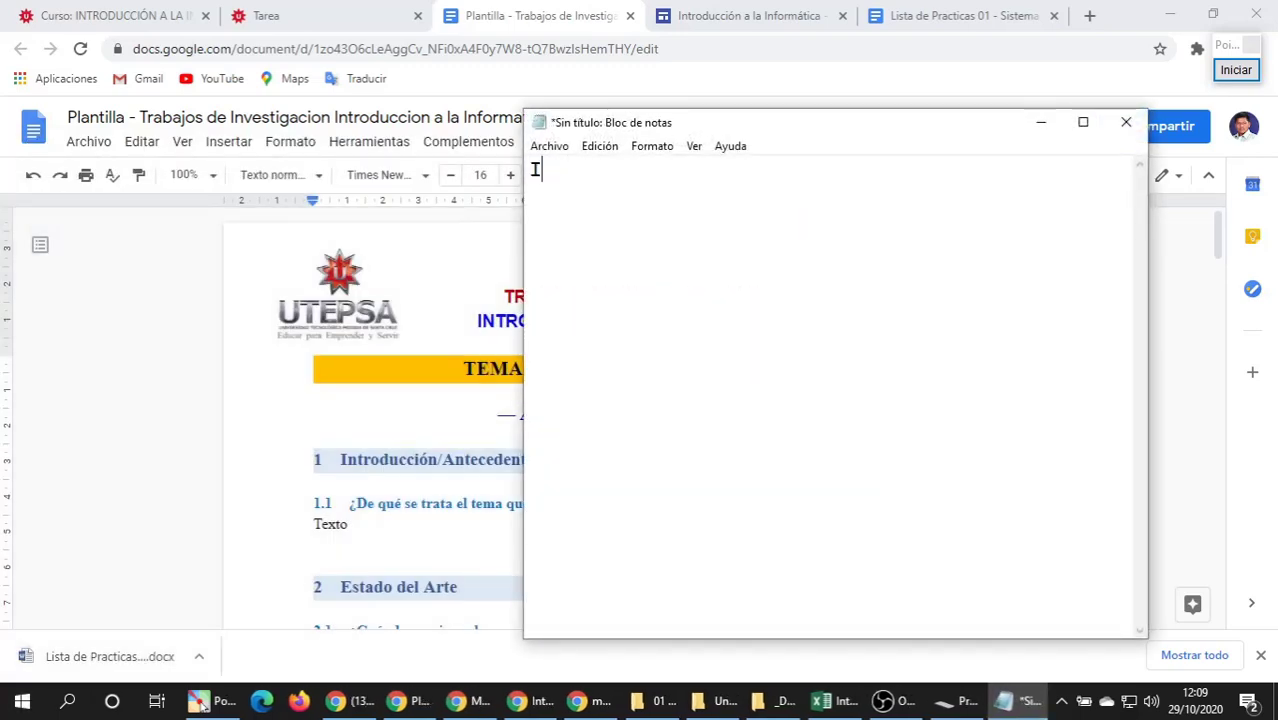